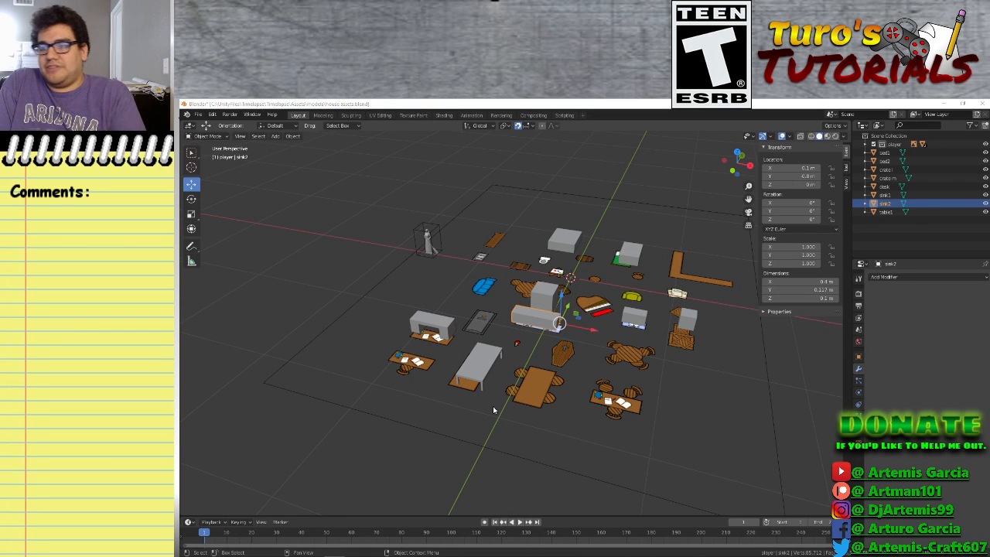
left_click(541, 297)
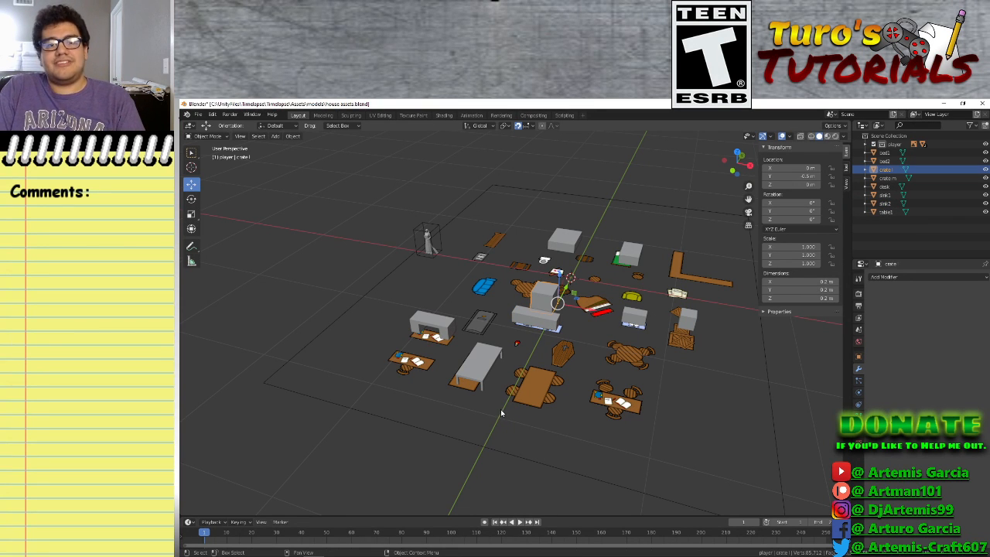
middle_click_drag(499, 415, 579, 460)
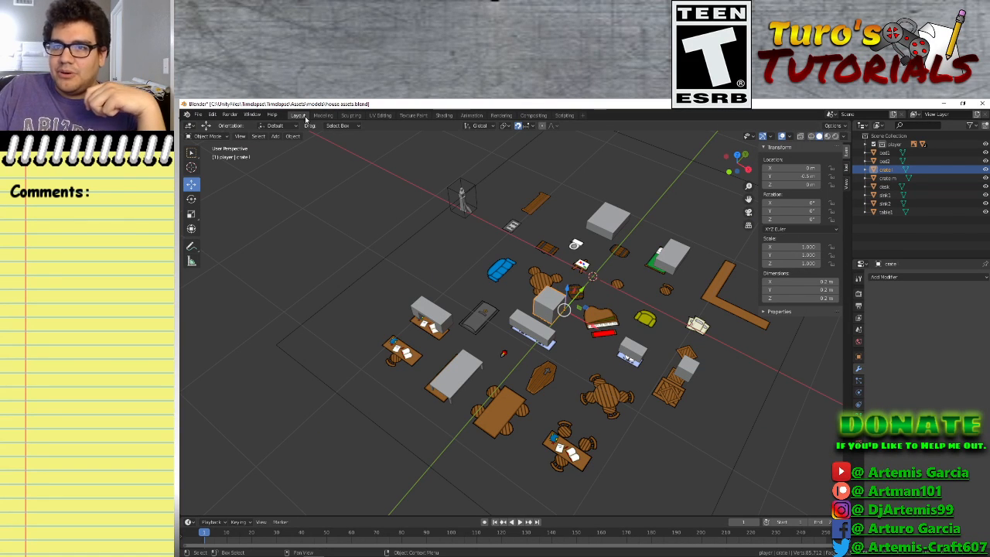
Open the preferences and examine the Input settings, including the expanded NDOF options
left_click(252, 115)
mouse_move(216, 116)
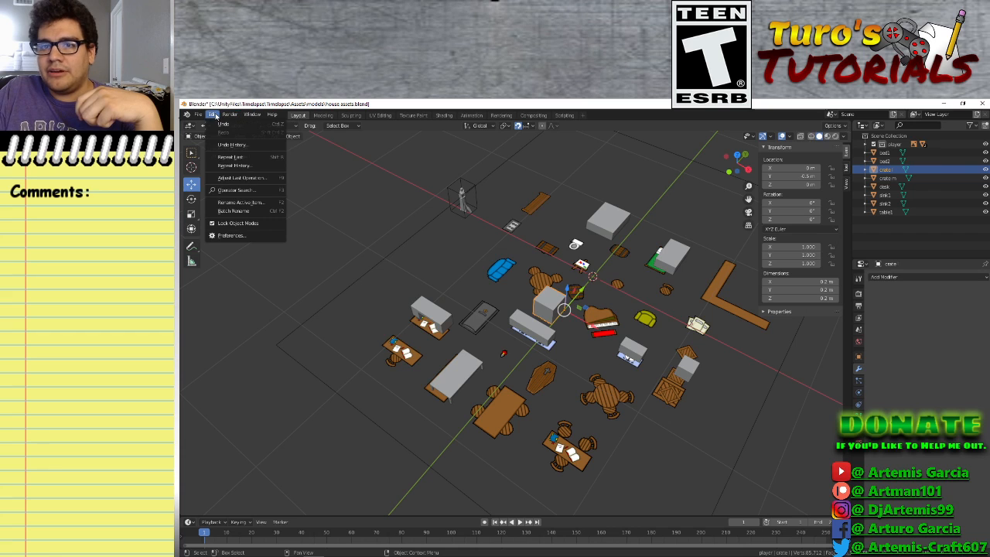
left_click(231, 235)
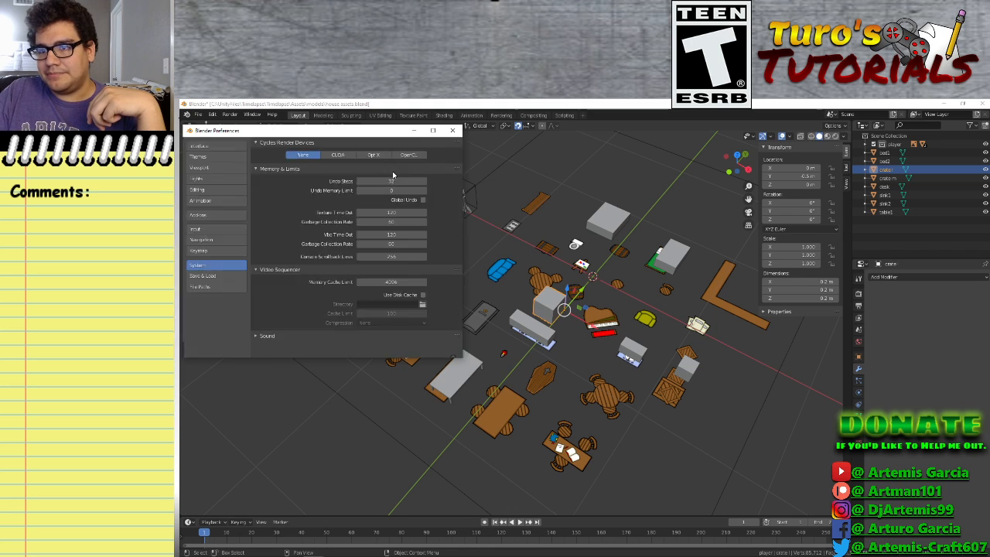
left_click(296, 271)
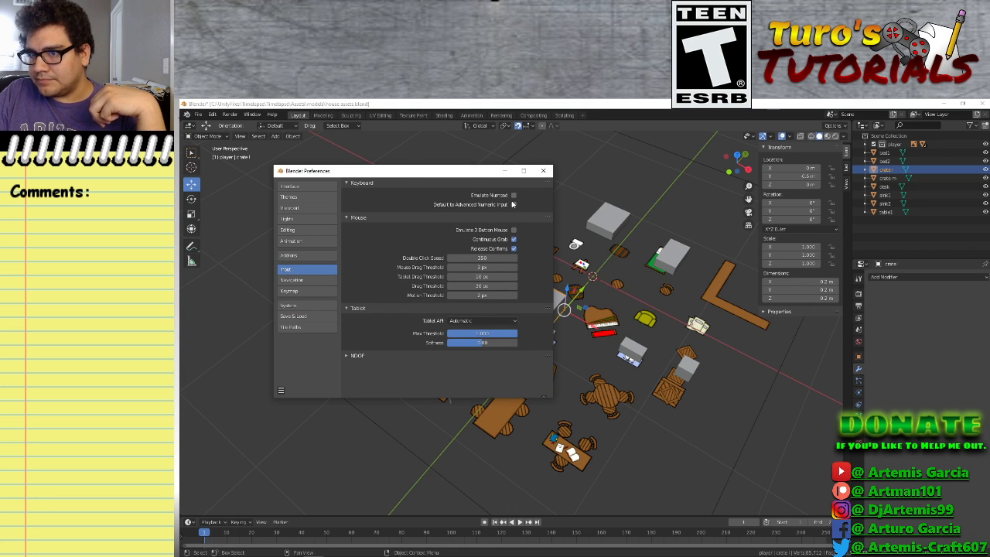
left_click(353, 356)
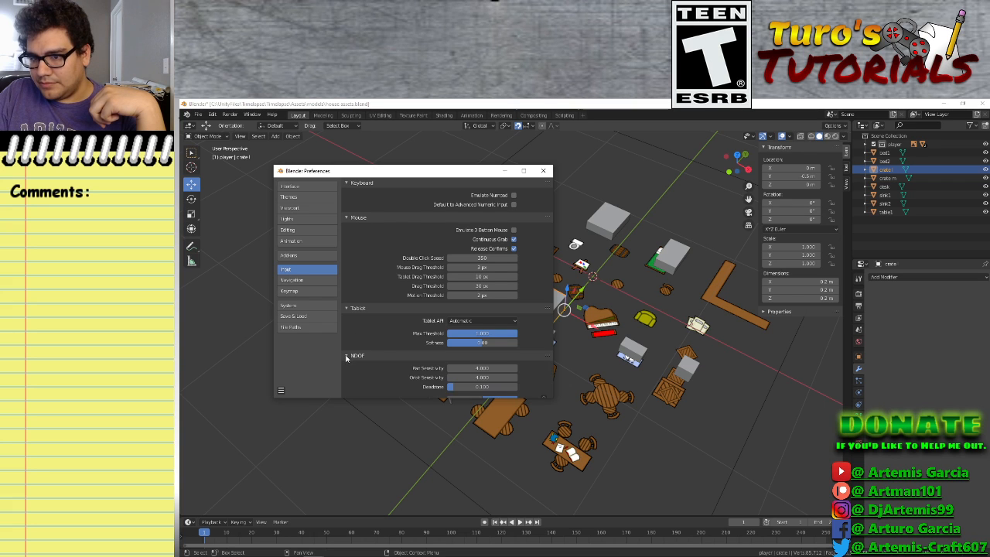
scroll(385, 363, "down", 5)
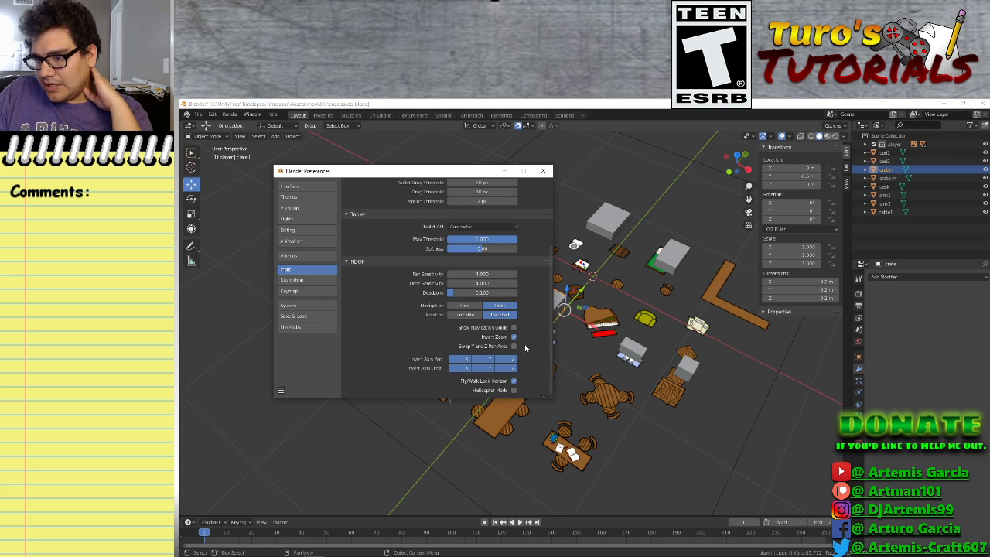
scroll(415, 316, "up", 3)
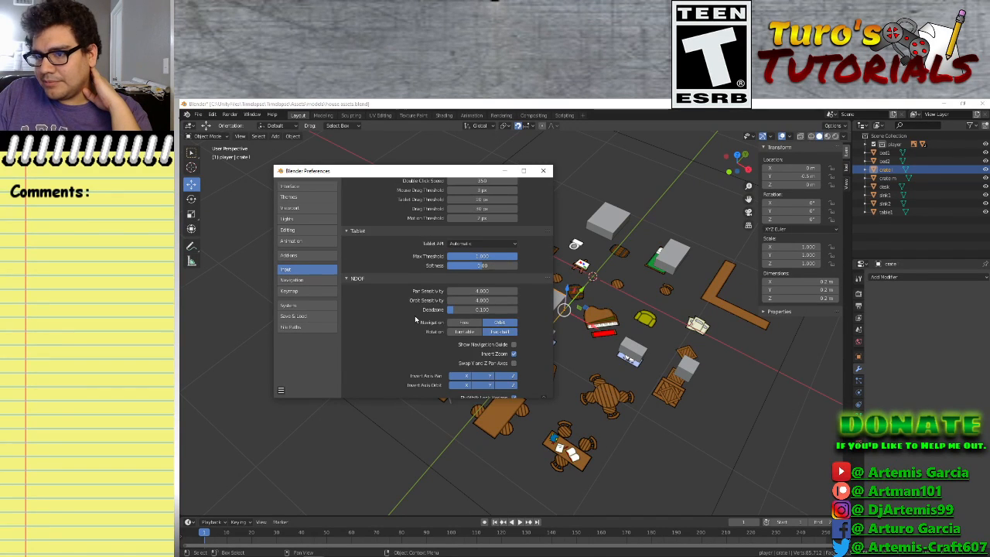
scroll(414, 328, "up", 2)
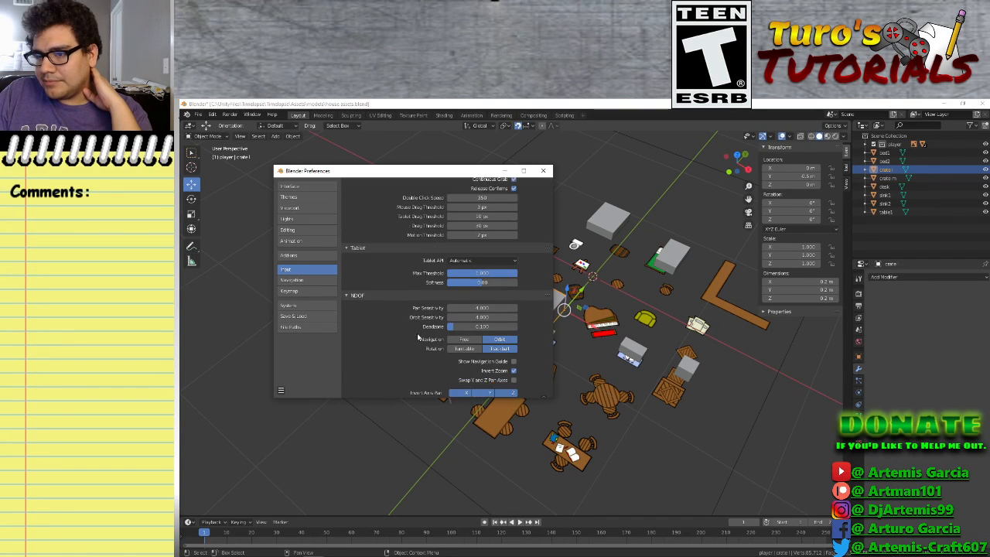
scroll(418, 342, "up", 1)
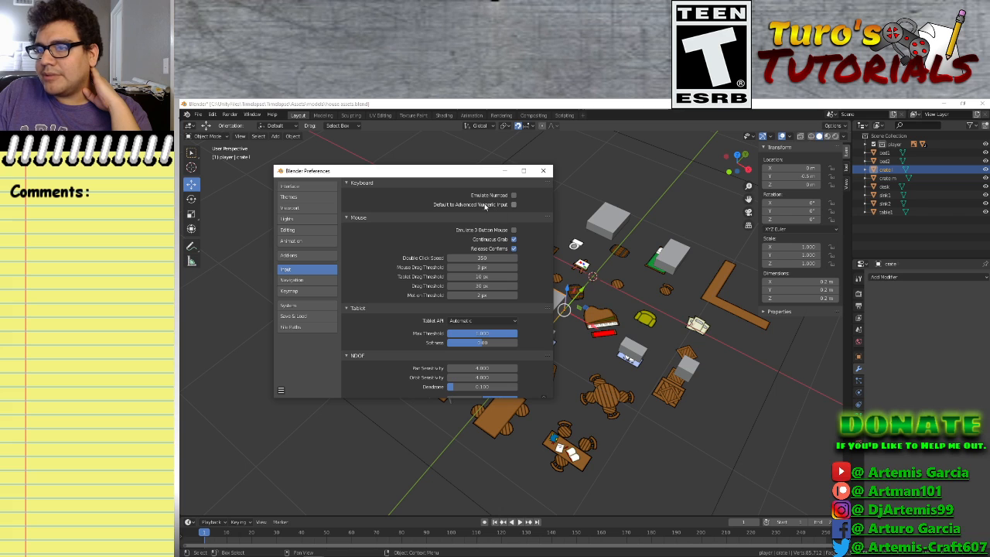
Look through the System, Viewport, Lights and Editing preferences, including the viewport Selection and Miscellaneous editing options
left_click(296, 307)
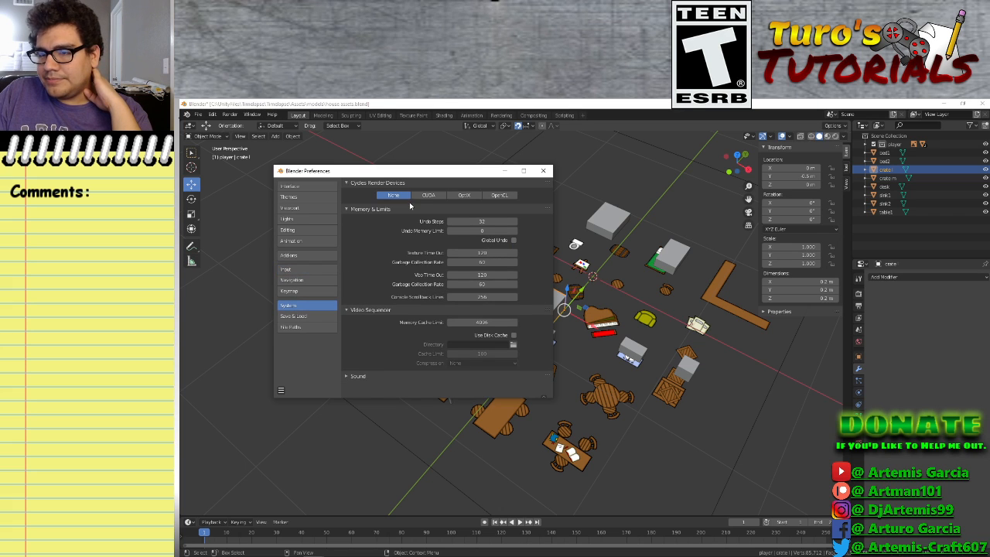
left_click(290, 208)
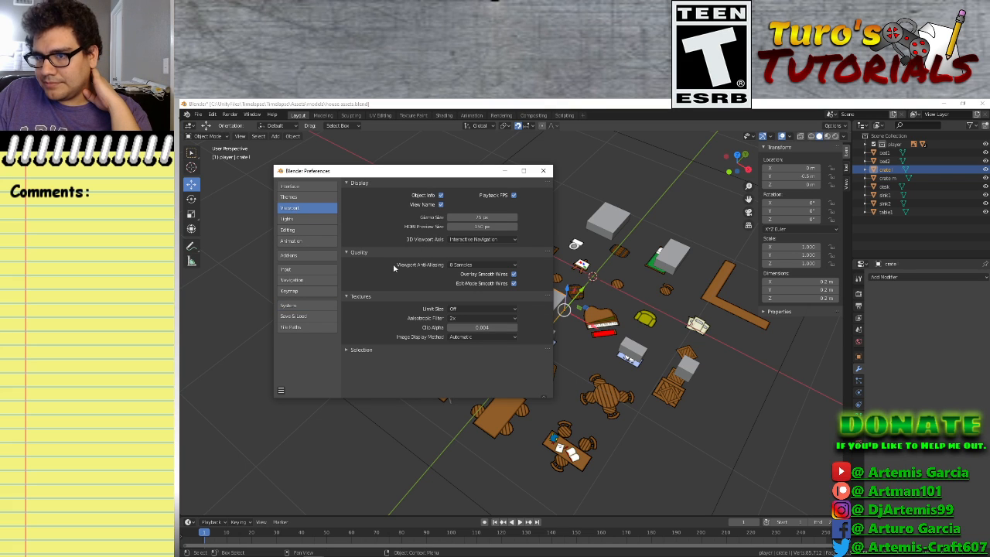
left_click(359, 350)
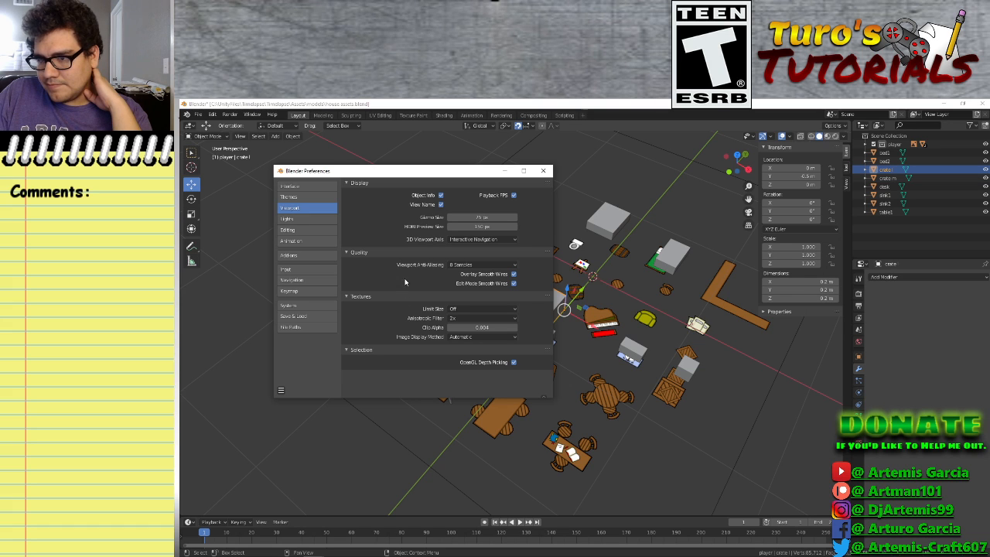
left_click(289, 219)
left_click(291, 230)
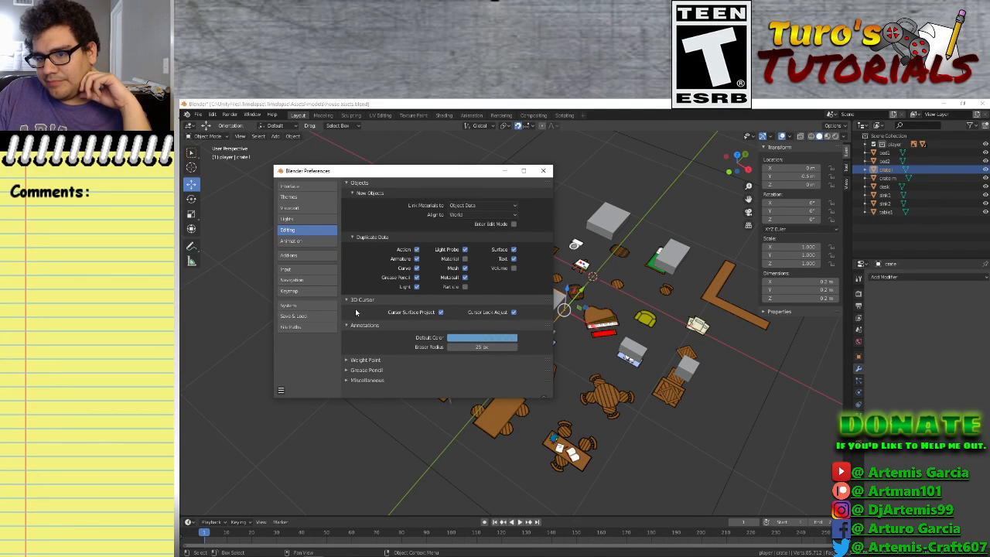
left_click(353, 382)
scroll(350, 379, "down", 1)
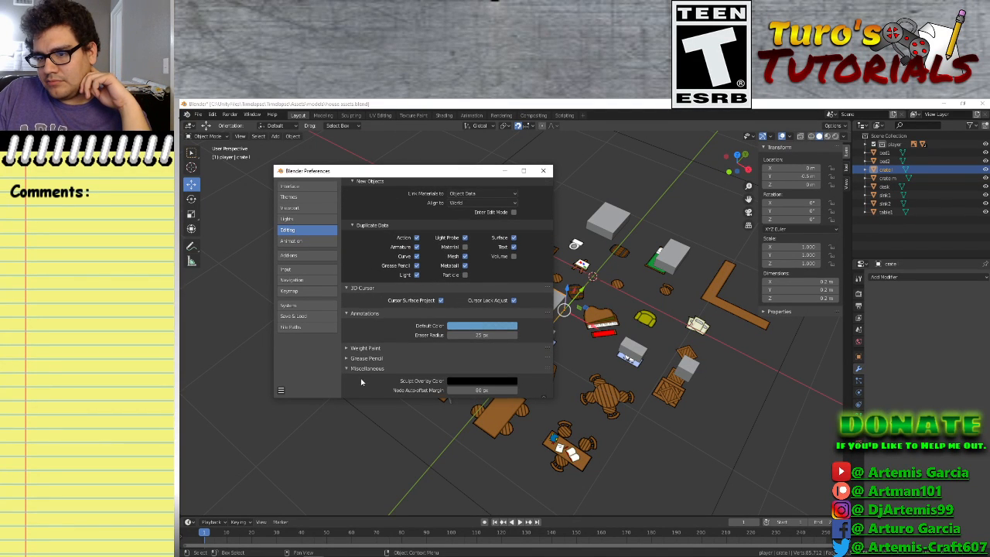
left_click(348, 369)
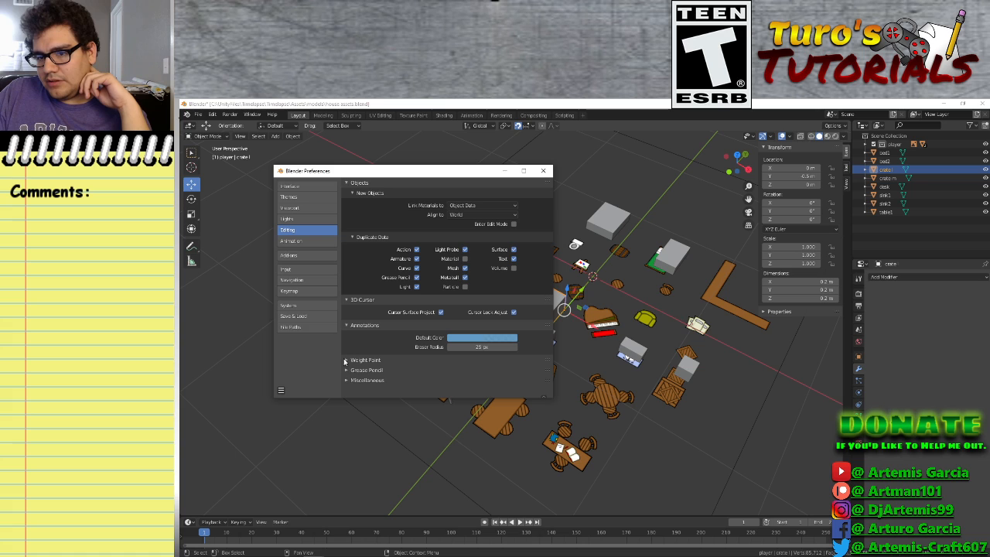
Examine the Navigation preferences, including the Walk and Gravity options under Fly & Walk
left_click(302, 282)
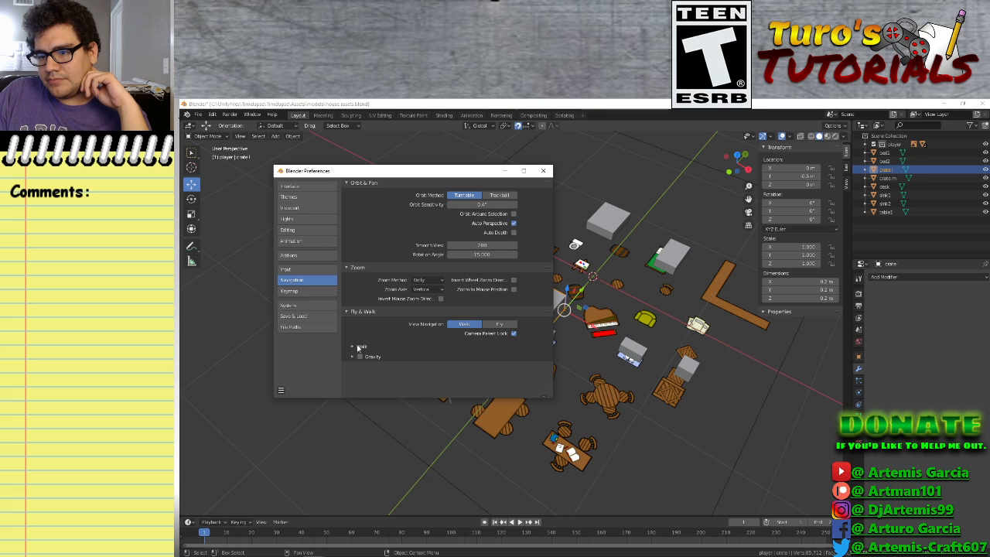
left_click(352, 357)
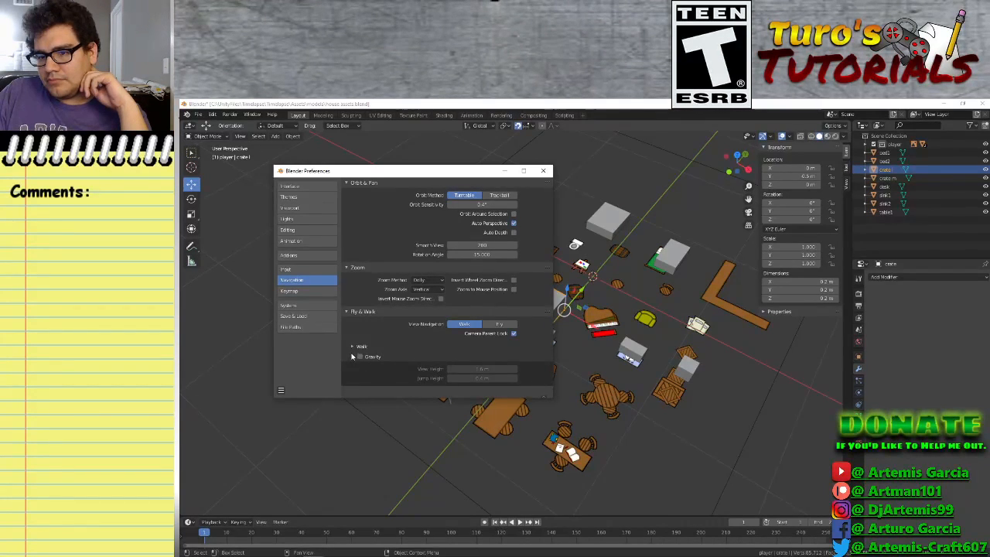
left_click(352, 355)
left_click(352, 347)
scroll(352, 348, "down", 1)
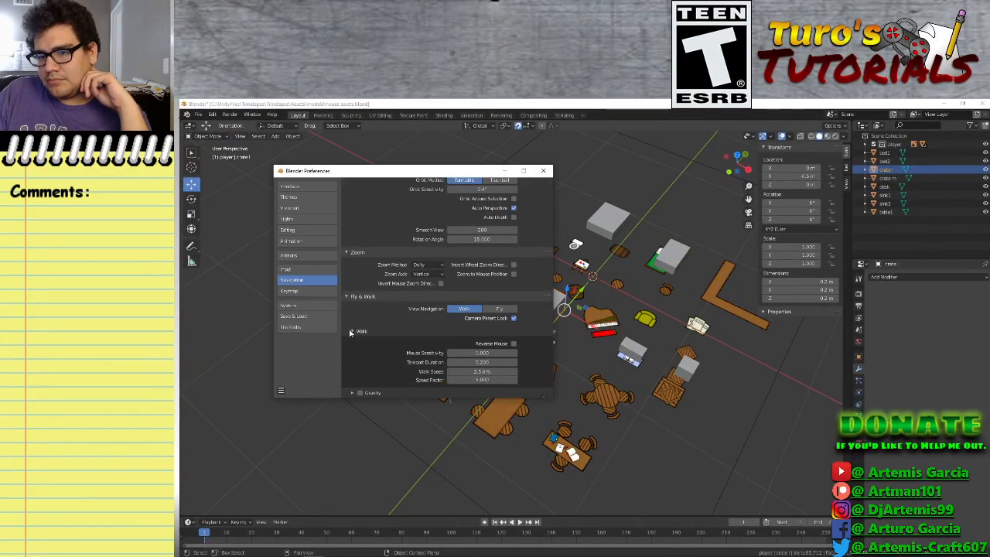
left_click(351, 334)
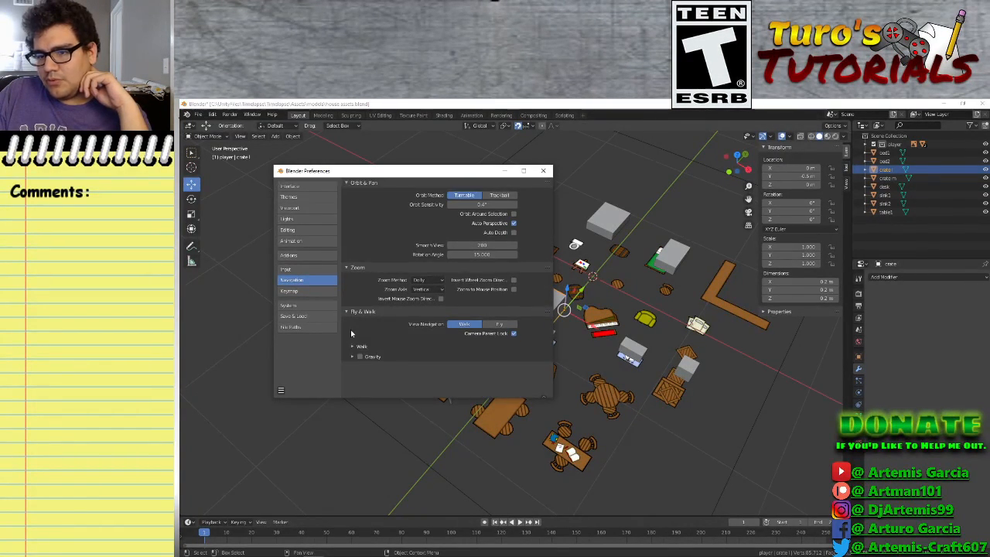
Examine the Menus and Text Rendering options in the Interface preferences and close the preferences
left_click(299, 189)
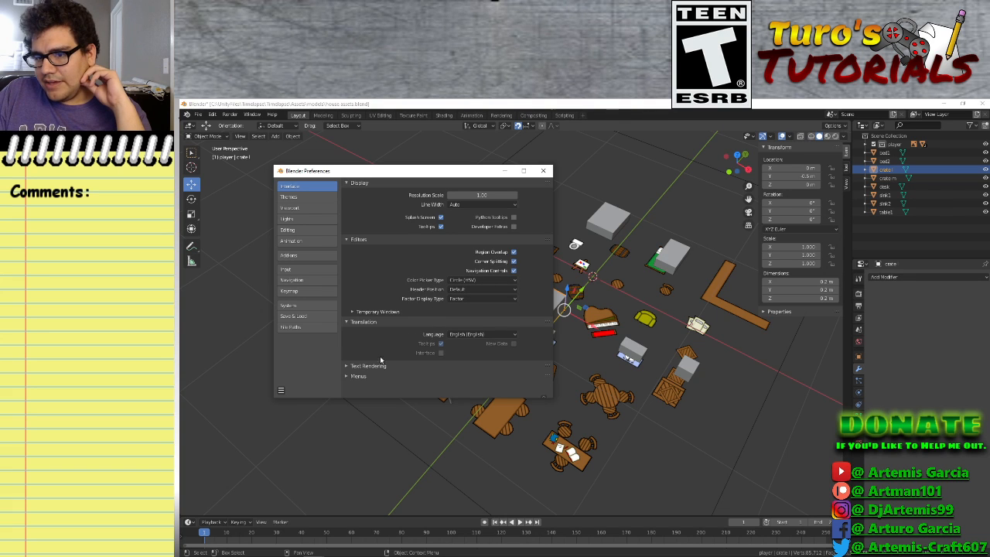
left_click(357, 376)
scroll(352, 333, "down", 5)
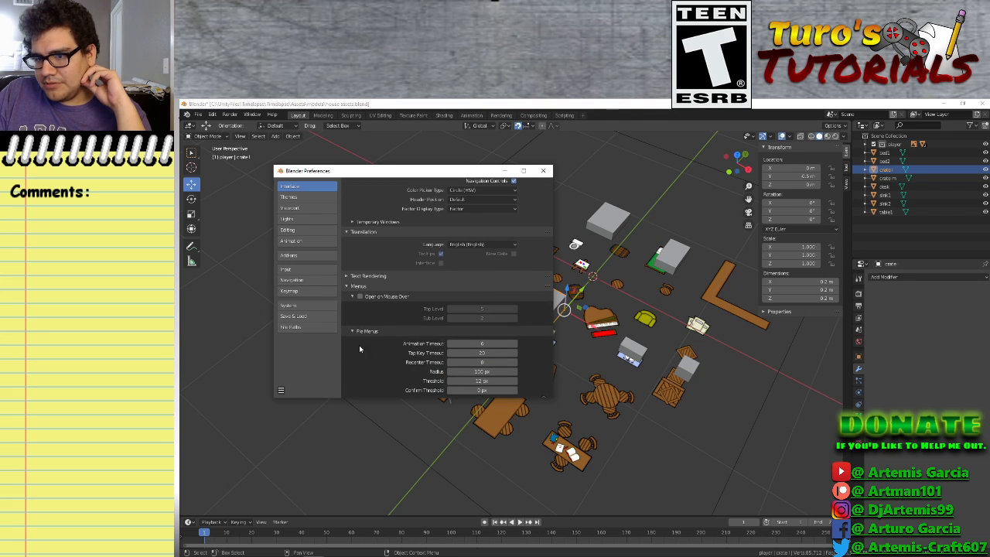
left_click(348, 276)
scroll(364, 286, "down", 2)
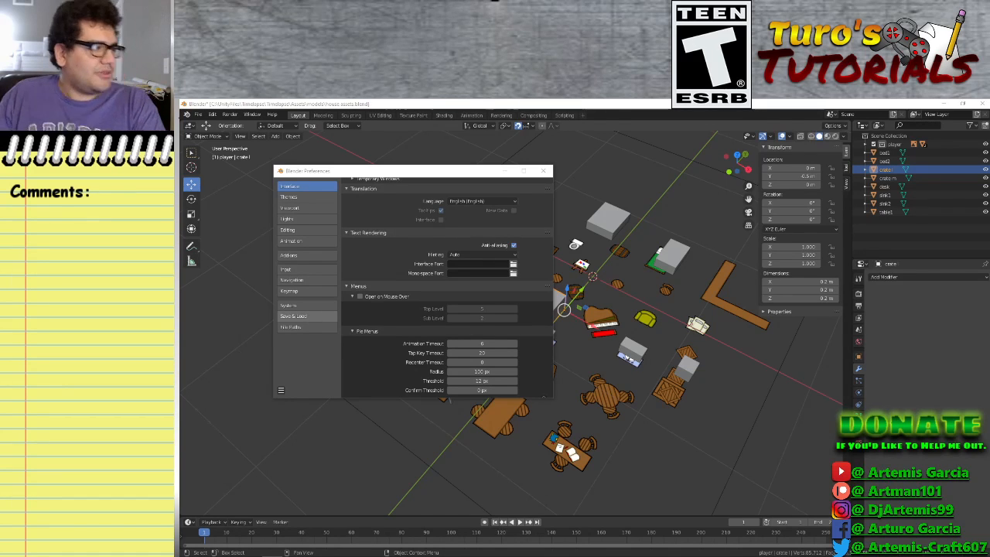
left_click(543, 171)
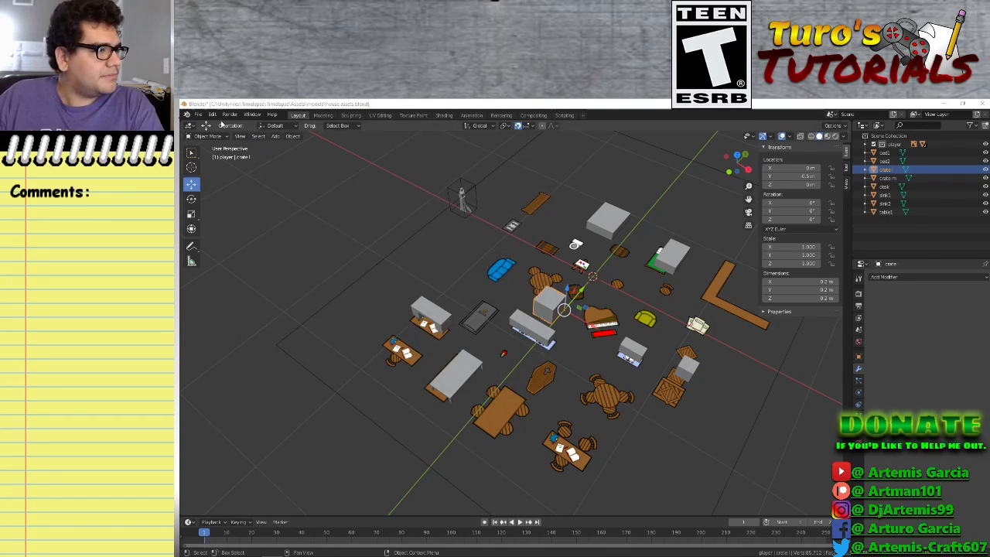
Deselect the crate and reopen the preferences to examine the User Interface theme settings
left_click(367, 256)
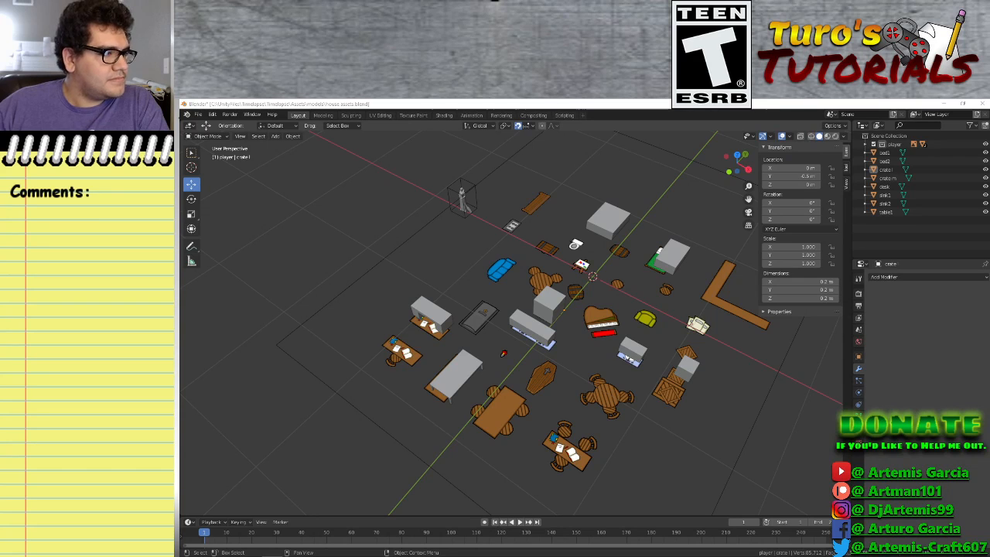
left_click(203, 117)
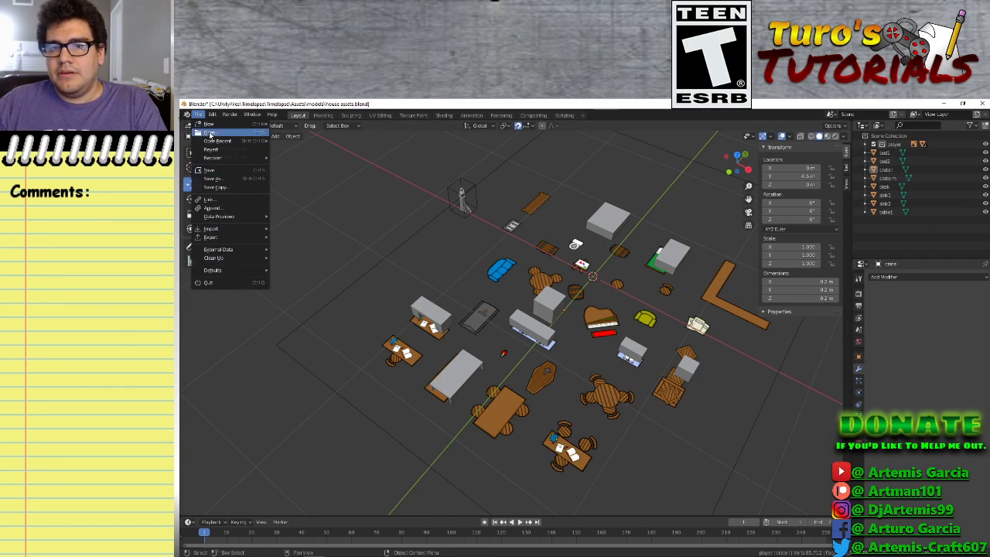
mouse_move(212, 116)
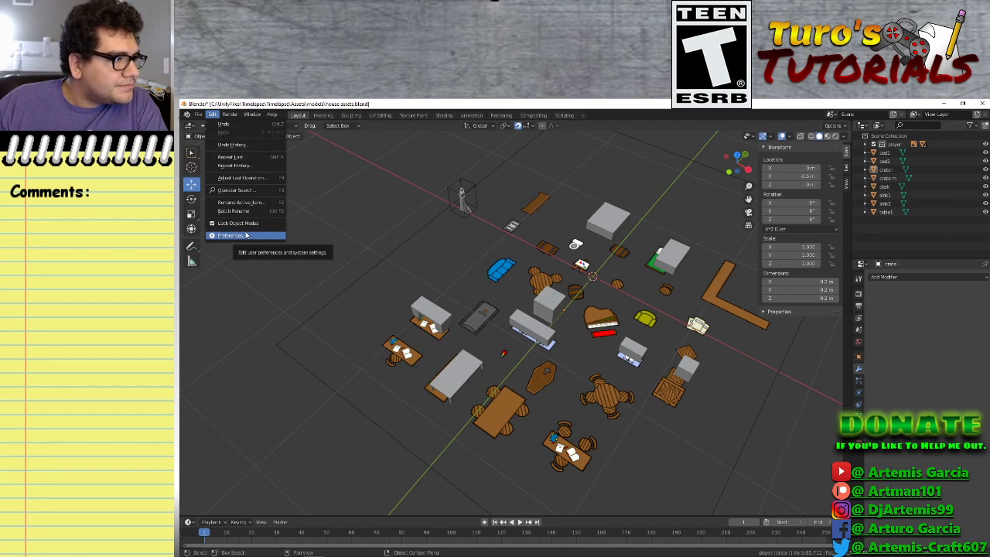
left_click(249, 116)
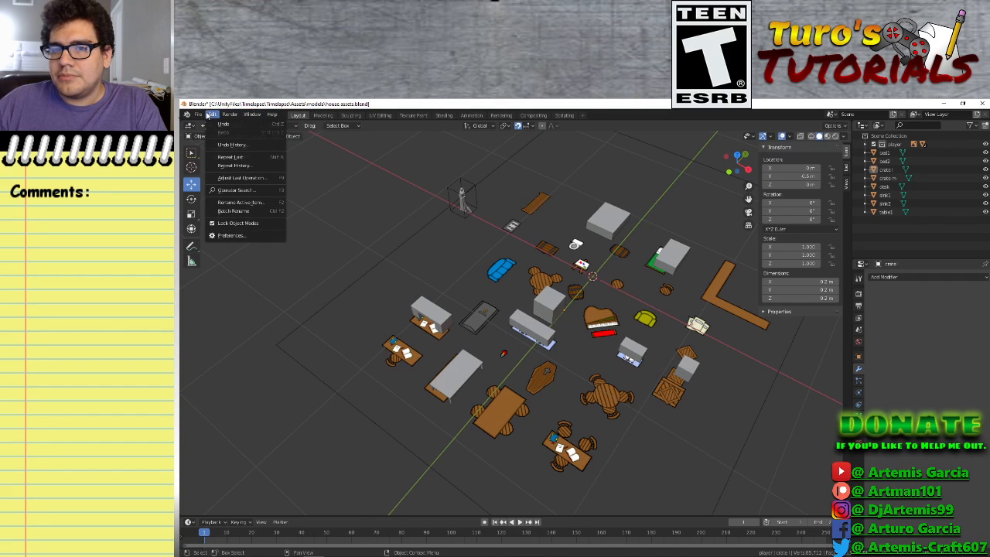
left_click(225, 235)
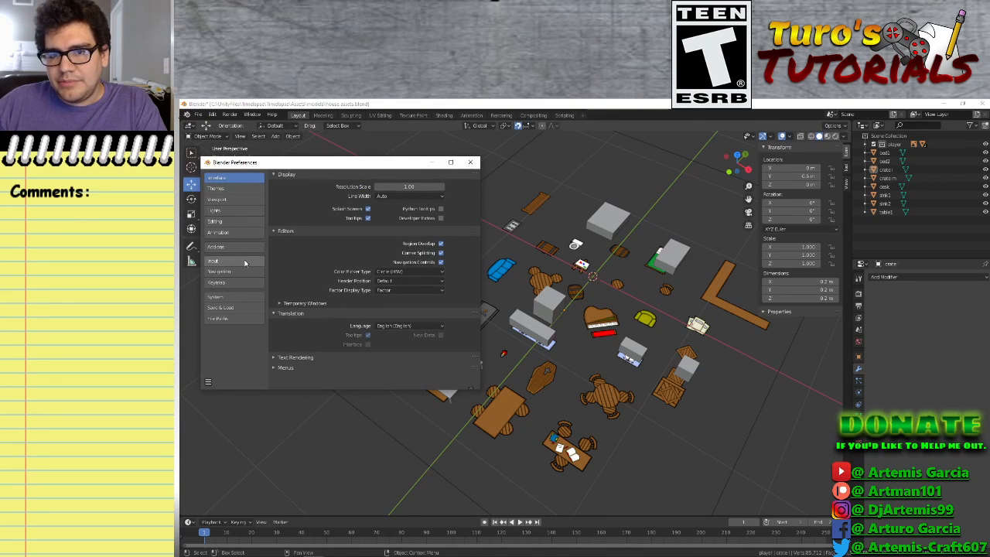
left_click(216, 199)
left_click(216, 188)
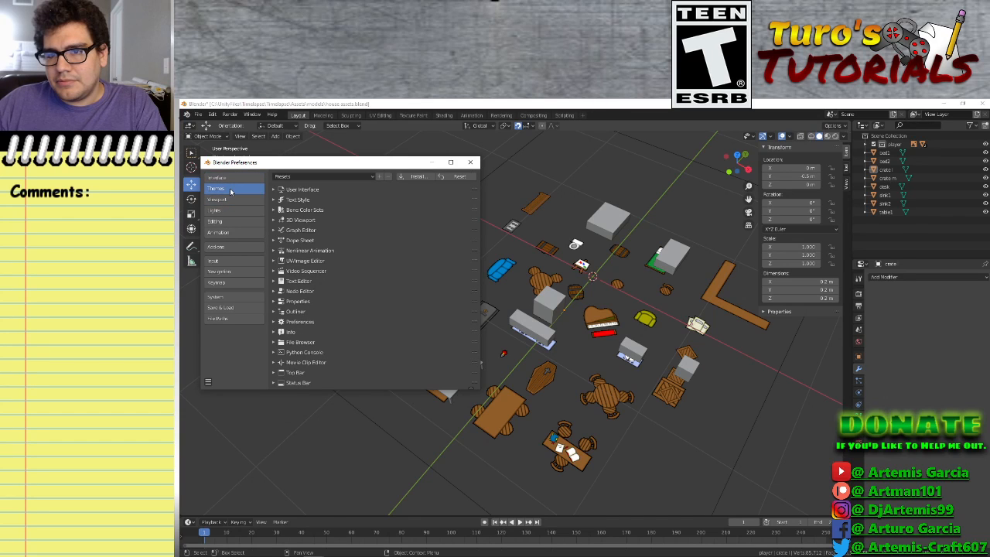
left_click(300, 190)
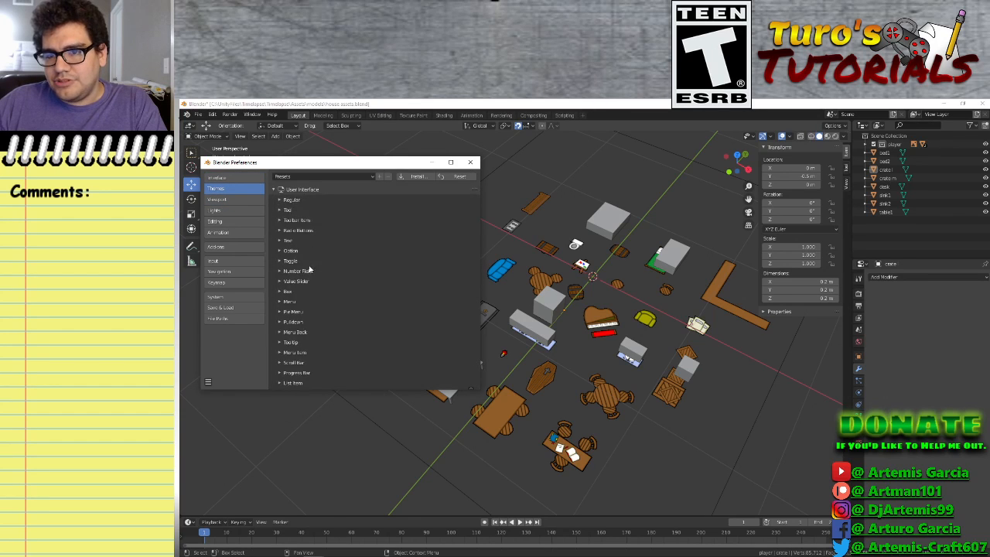
scroll(310, 265, "down", 2)
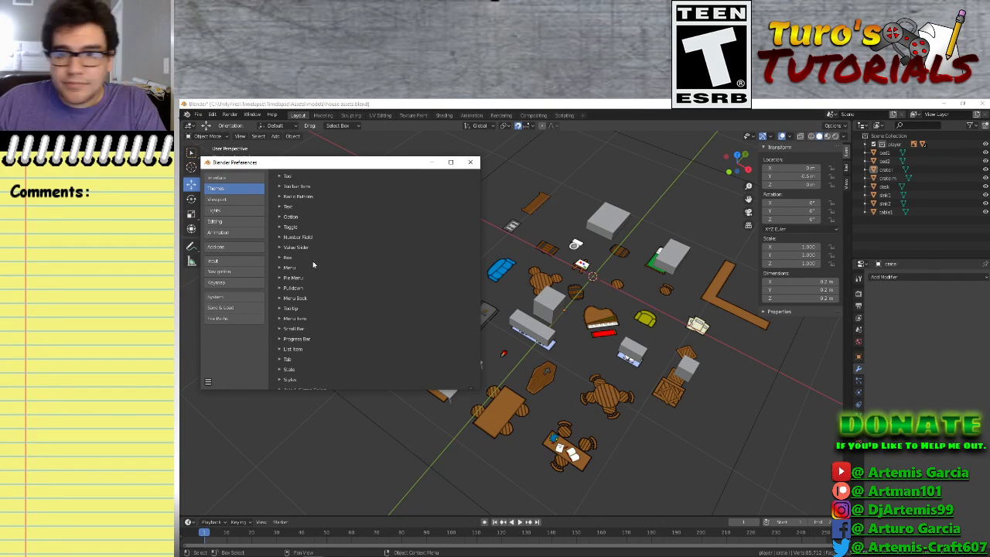
scroll(298, 291, "down", 1)
scroll(298, 291, "down", 5)
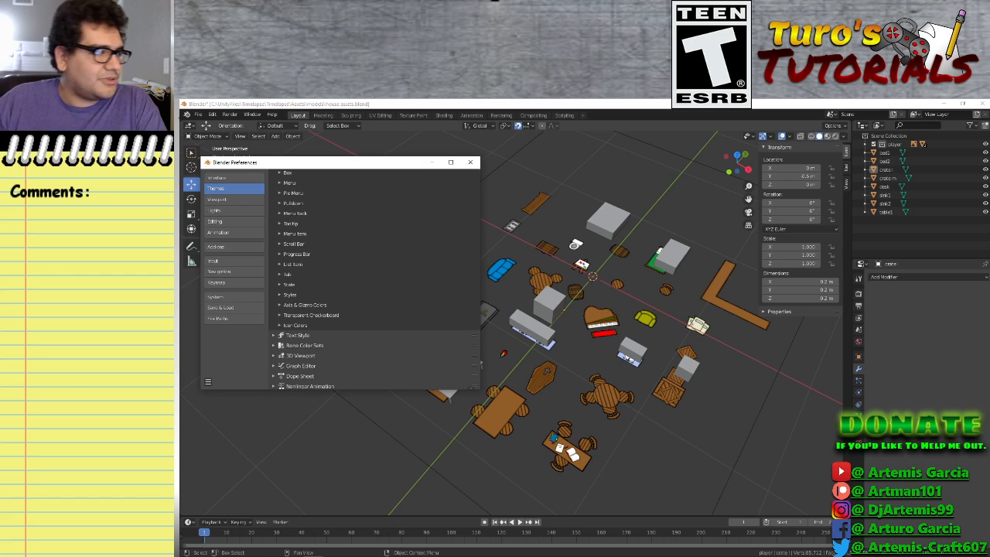
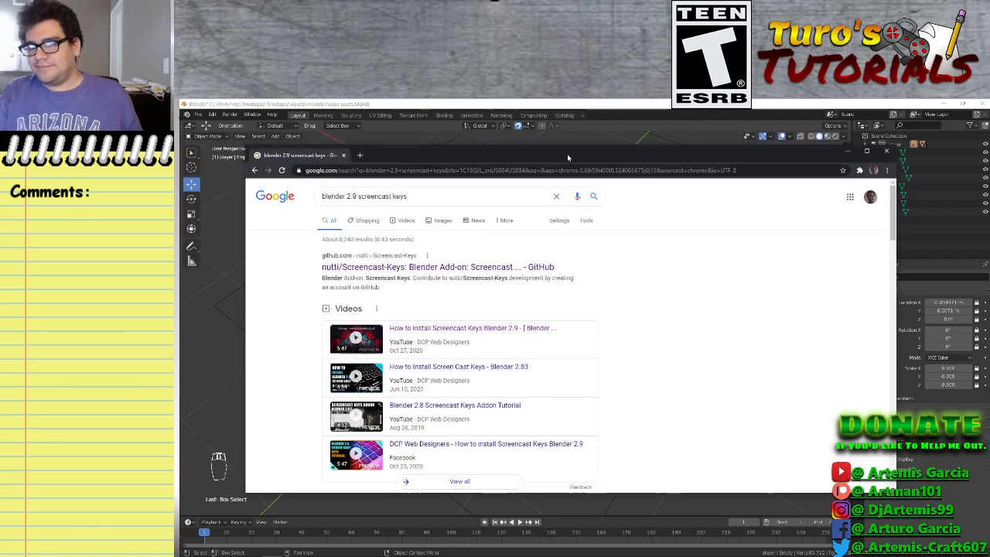
Switch to the browser and open the nutti/Screencast-Keys GitHub repository from the "blender 2.9 screencast keys" search results
left_click(399, 267)
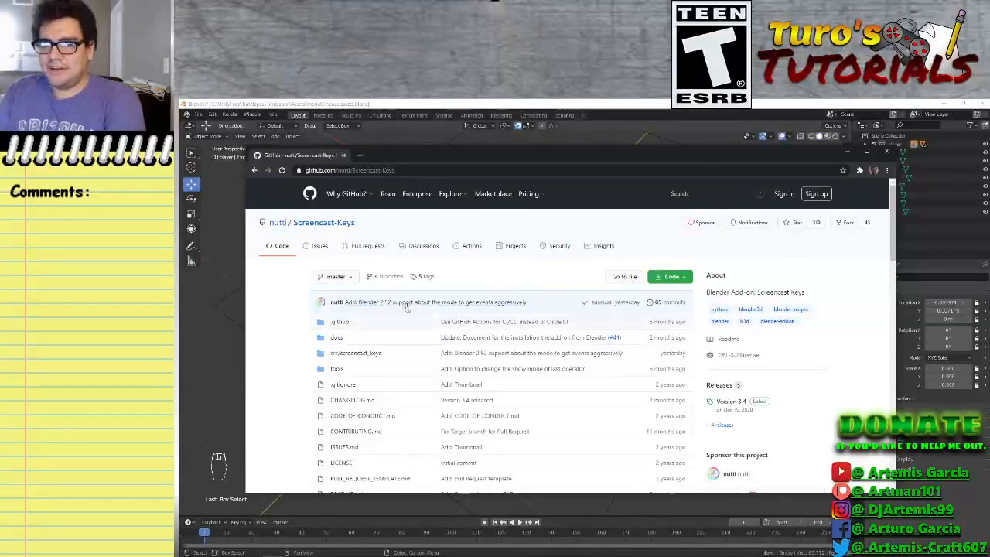
Look over the Screencast-Keys repository and the Blender developer task page T74679 for Screencast Keys, and close the browser
scroll(464, 365, "down", 2)
scroll(537, 365, "up", 1)
scroll(537, 364, "up", 2)
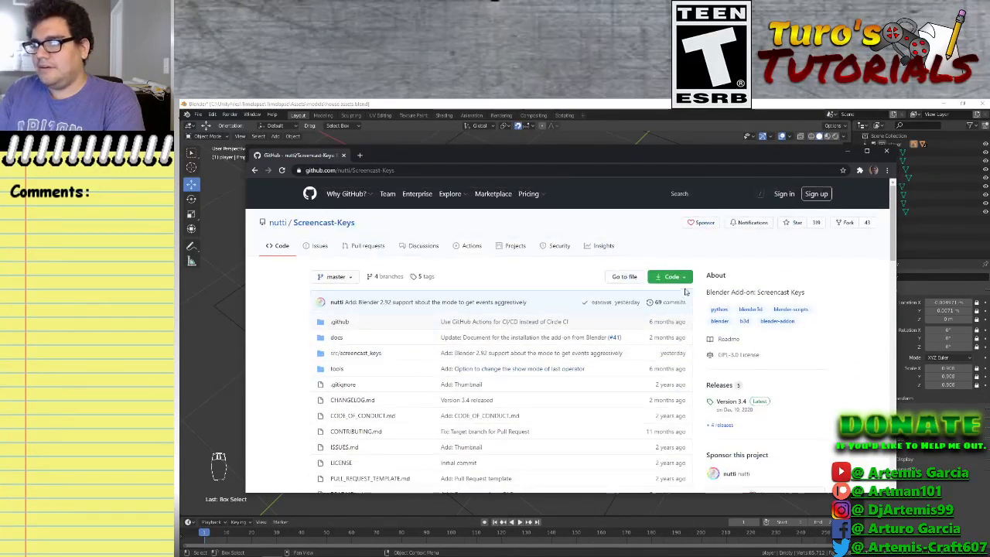
scroll(409, 386, "down", 1)
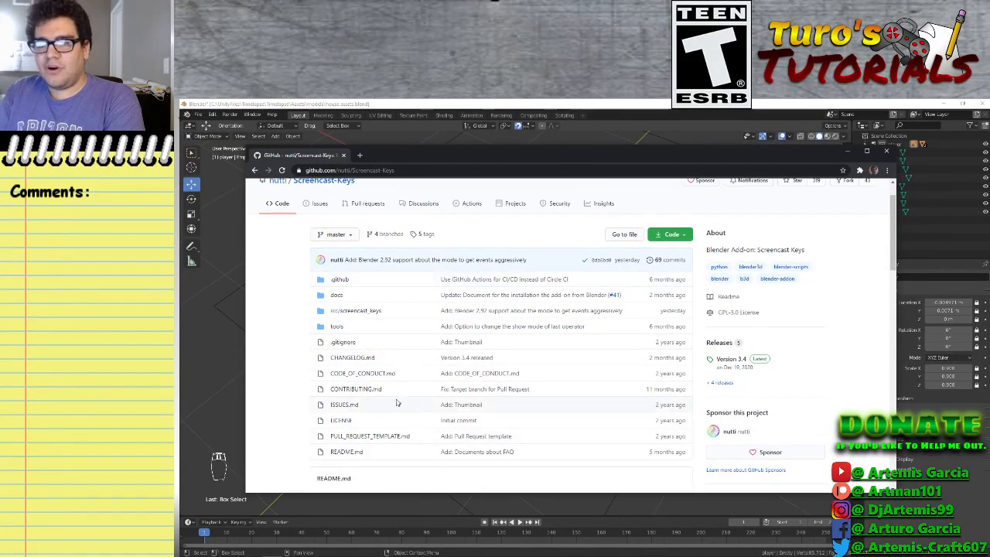
left_click(254, 170)
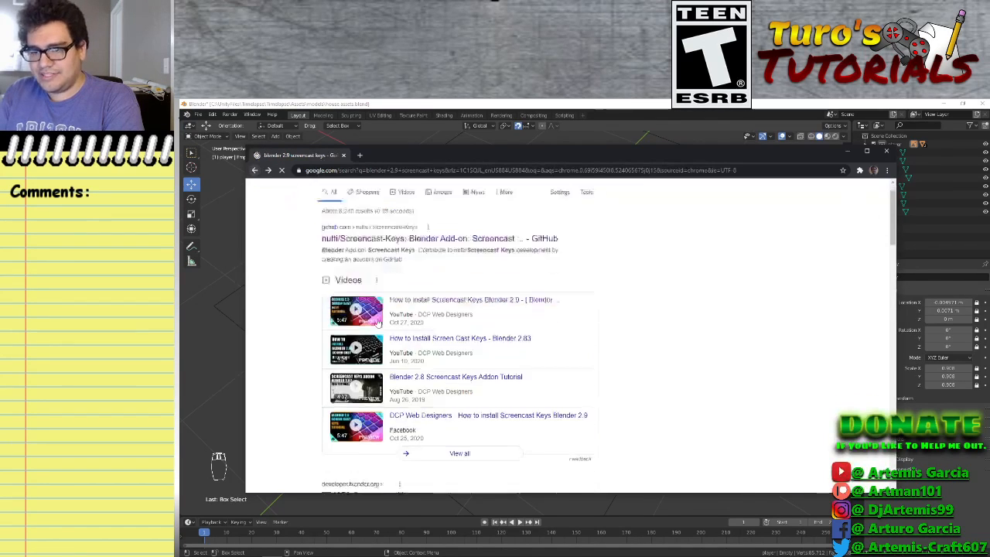
left_click(385, 271)
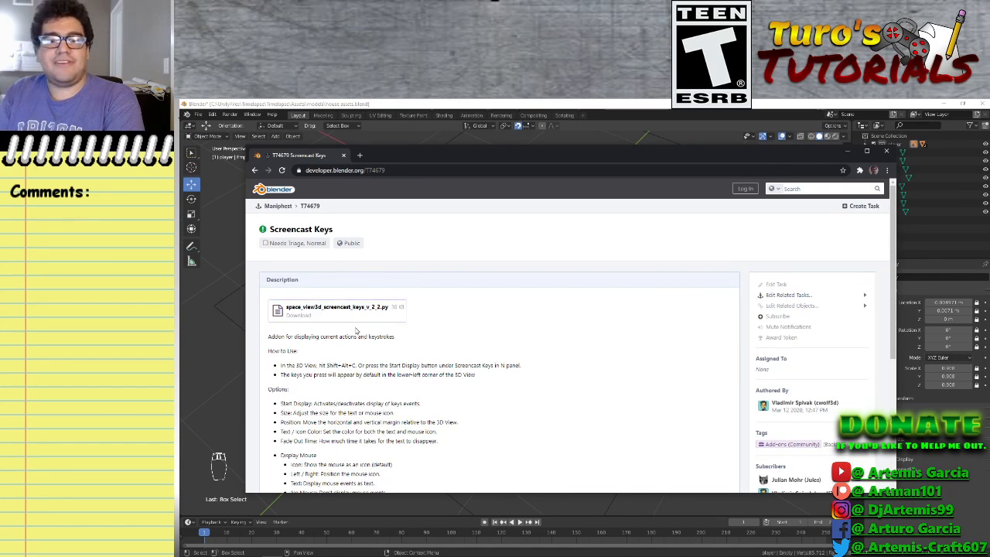
left_click(887, 153)
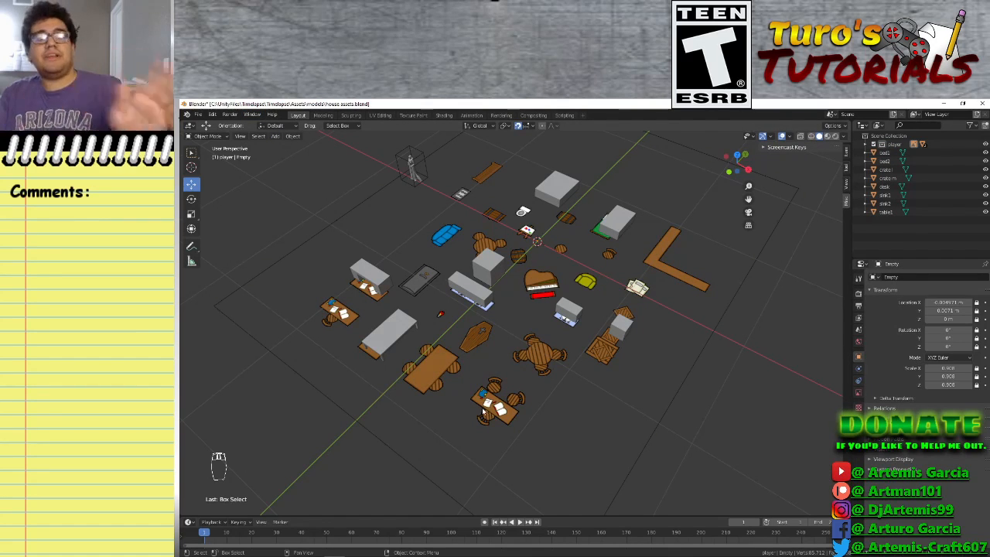
Examine the add-on installation dialog and the Screencast Keys entry in the Add-ons preferences, and close the preferences
left_click(253, 114)
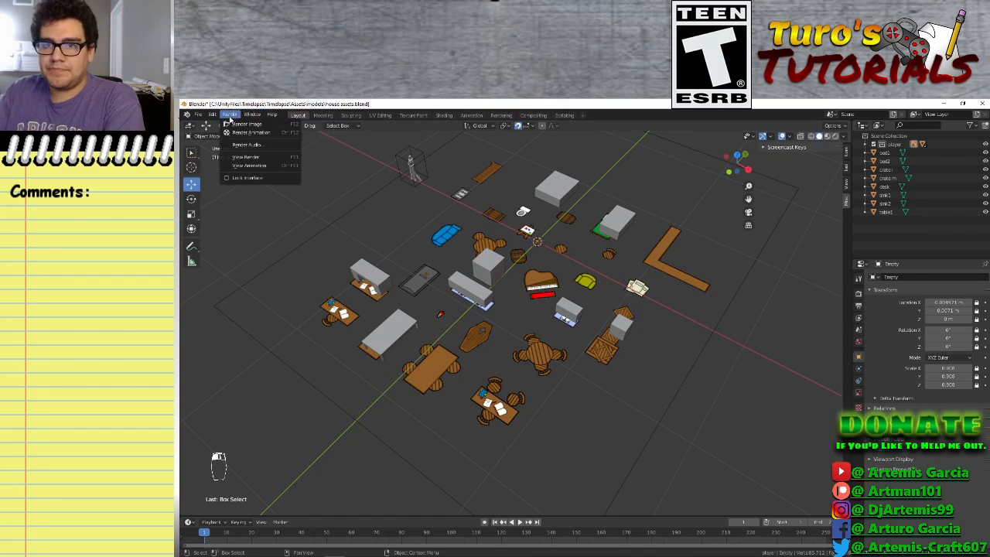
mouse_move(212, 114)
left_click(248, 238)
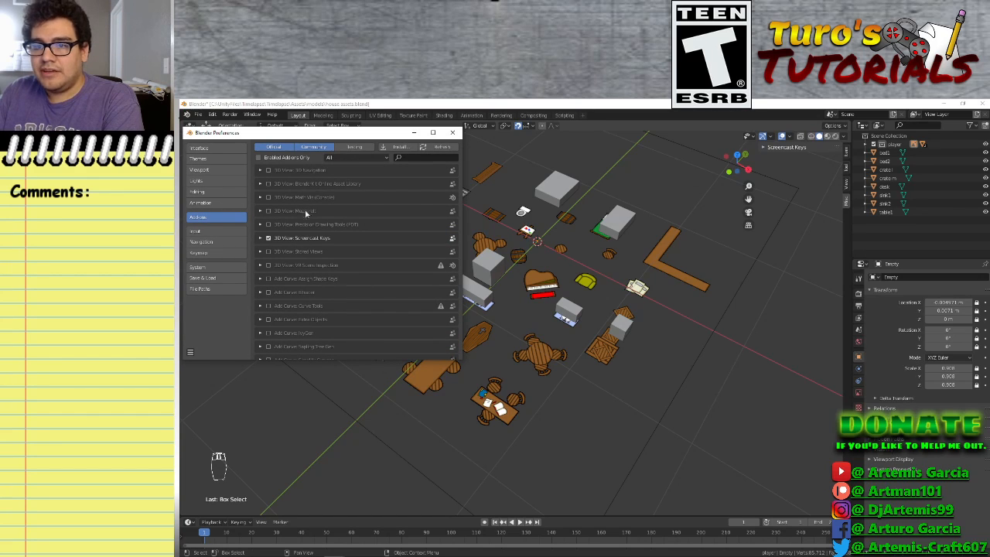
left_click(399, 146)
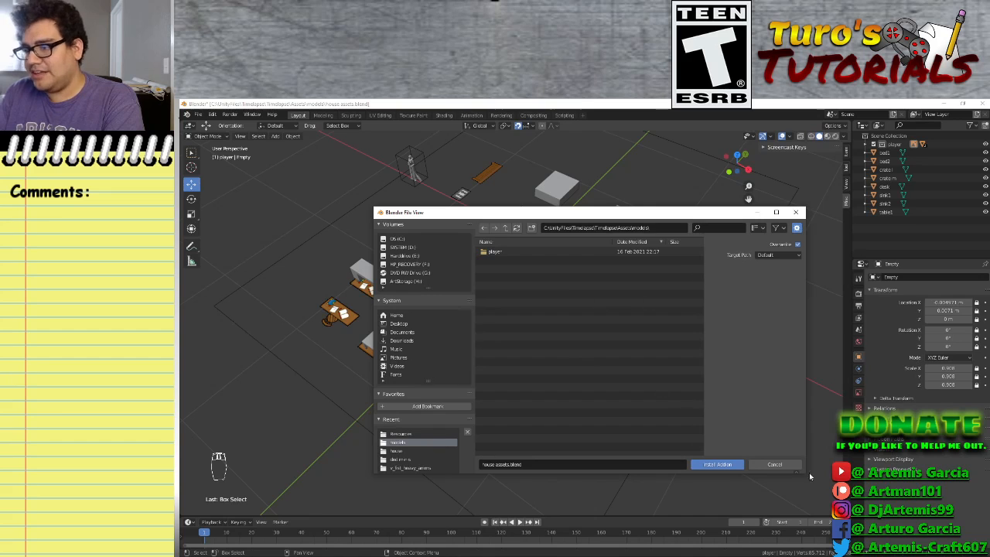
left_click(774, 464)
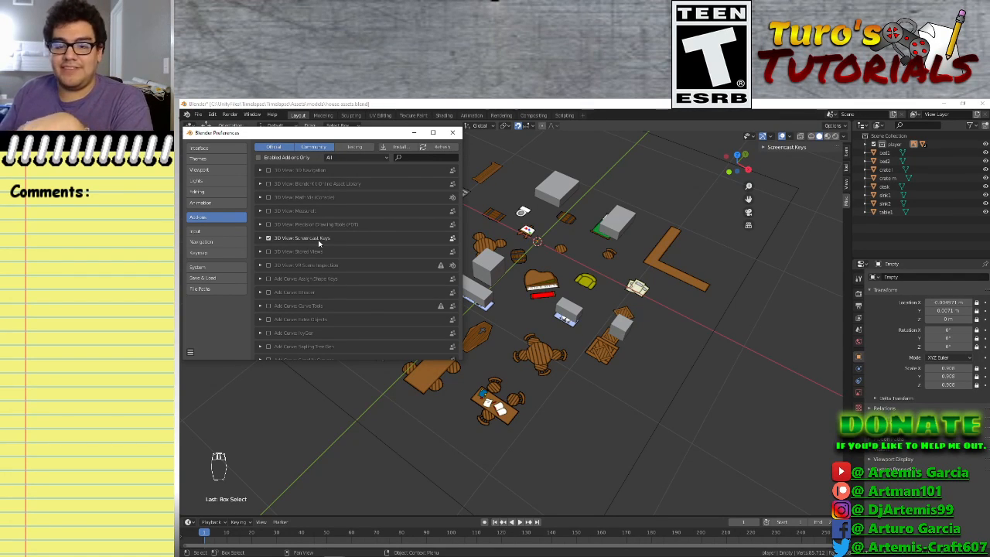
left_click(281, 467)
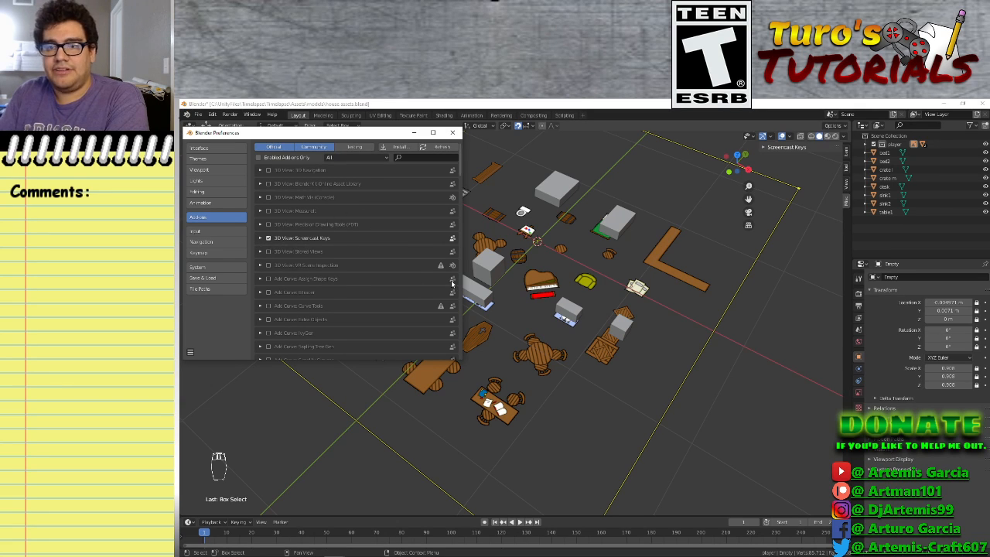
left_click(452, 132)
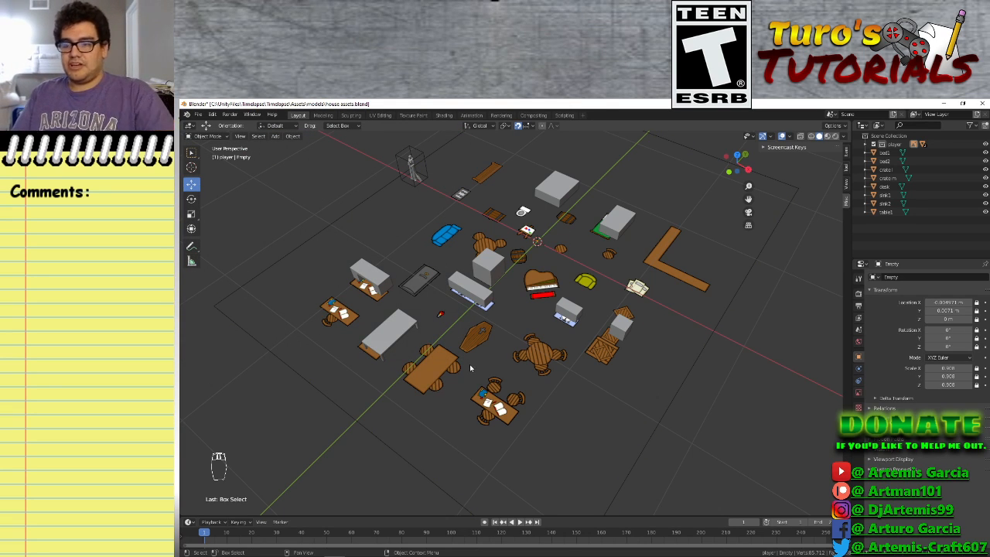
Zoom the 3D viewport in and out over the furniture scene
right_click(532, 357)
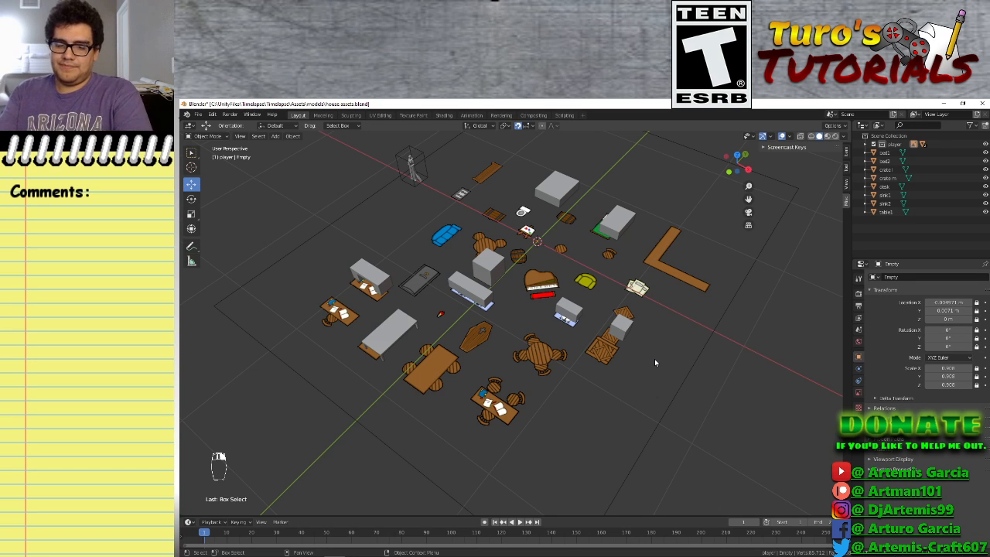
scroll(655, 359, "down", 1)
scroll(655, 359, "up", 2)
scroll(655, 360, "down", 3)
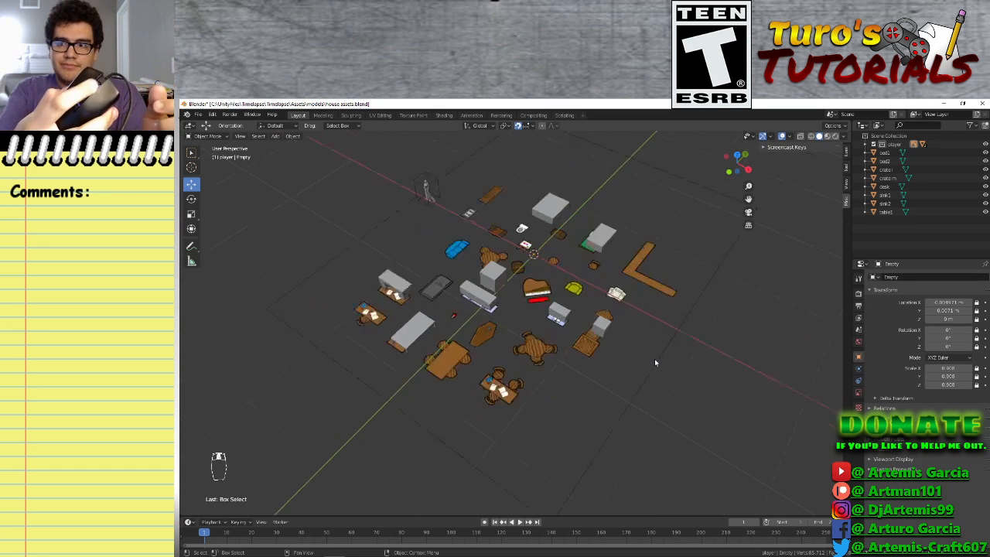
scroll(655, 360, "up", 3)
scroll(654, 360, "down", 5)
scroll(654, 358, "up", 5)
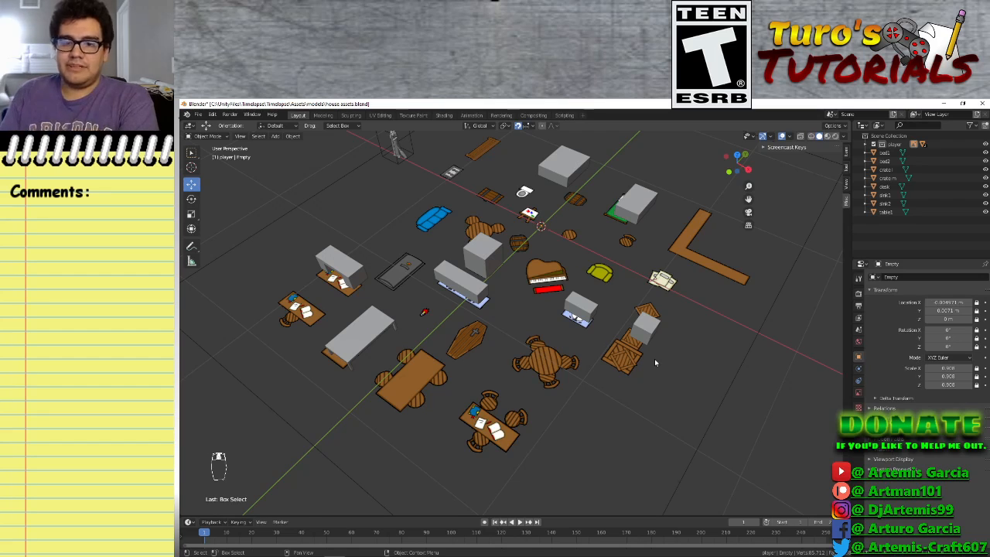
scroll(632, 321, "down", 3)
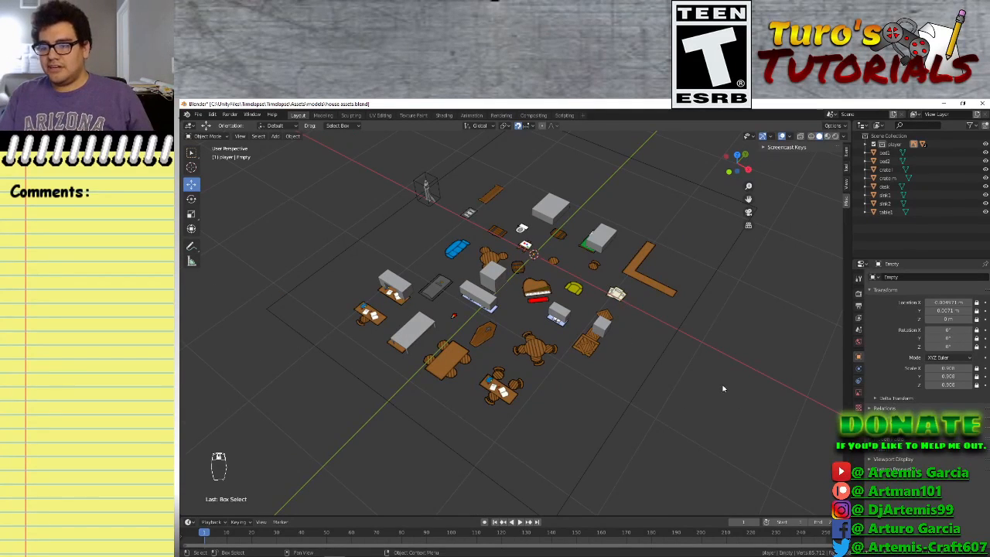
Pan and orbit the 3D viewport to view the furniture layout from several angles
middle_click_drag(736, 380, 751, 412, "shift")
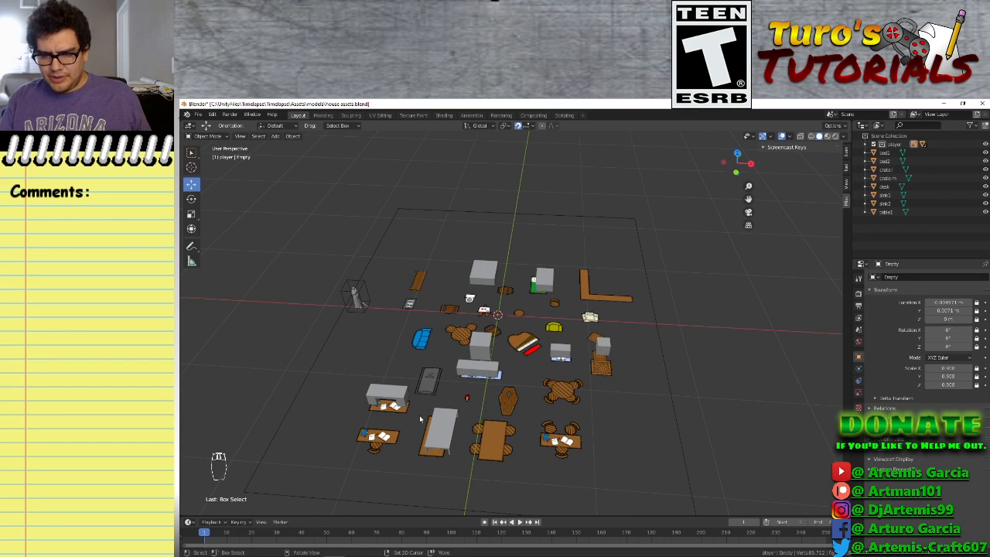
middle_click_drag(448, 437, 538, 375, "shift")
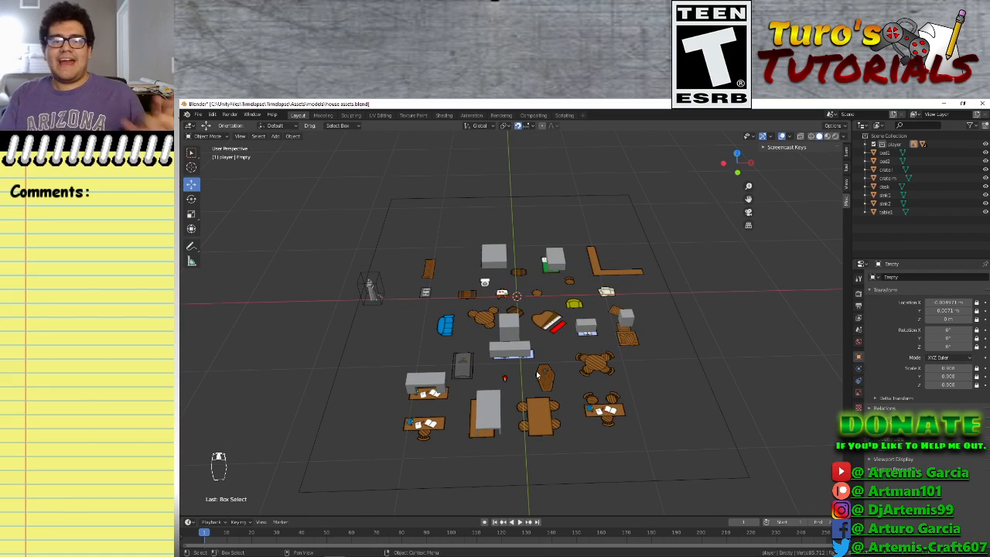
middle_click_drag(411, 338, 558, 338)
scroll(558, 337, "down", 2)
scroll(558, 340, "up", 4)
scroll(558, 337, "down", 1)
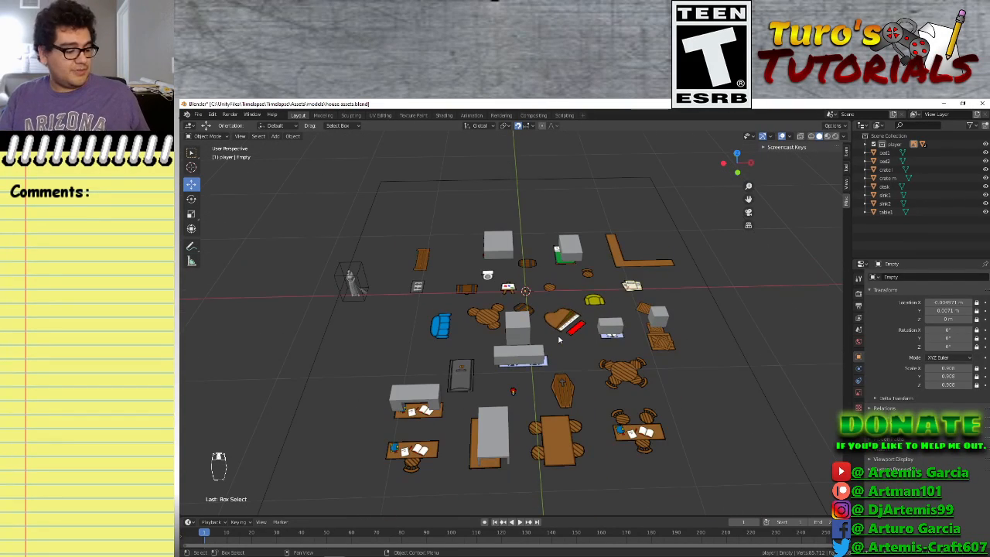
middle_click_drag(648, 354, 651, 380)
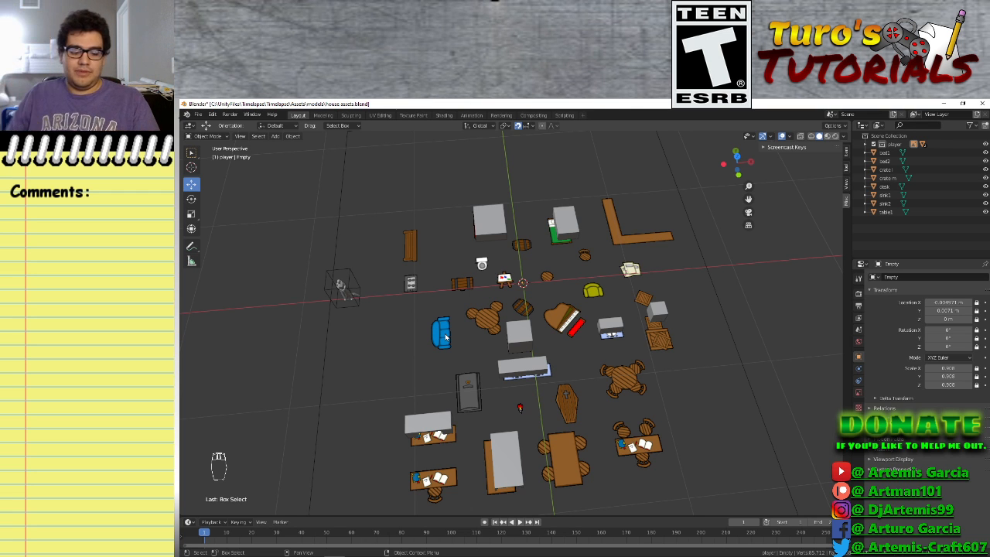
middle_click_drag(627, 338, 620, 289, "shift")
middle_click_drag(545, 354, 626, 334)
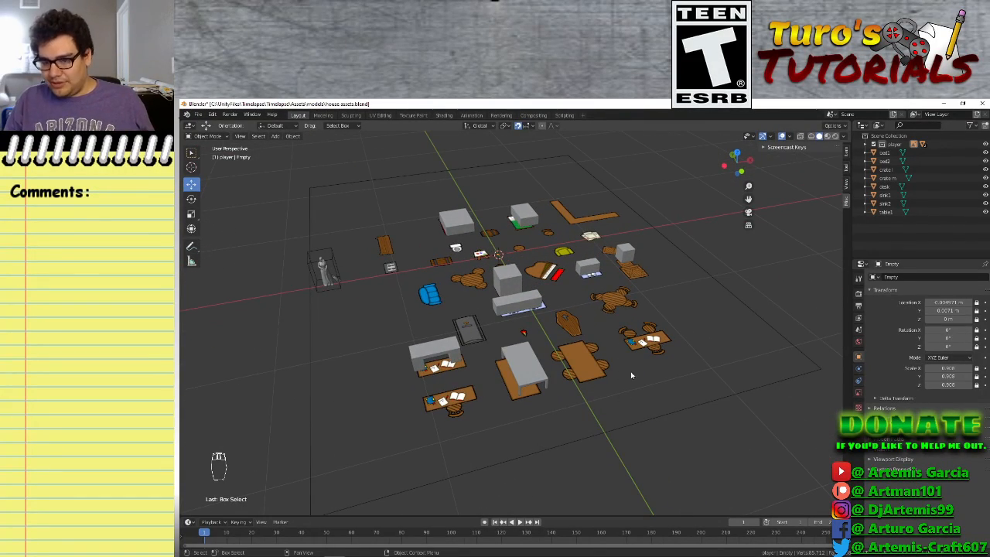
middle_click_drag(532, 365, 568, 396)
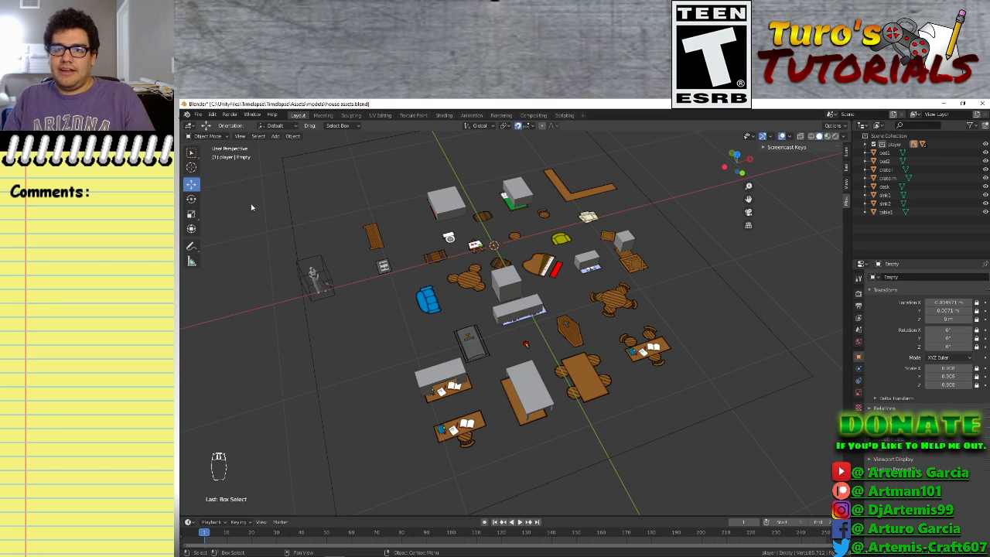
Cycle through the top, front and right orthographic views of the furniture scene twice
key("KP_7")
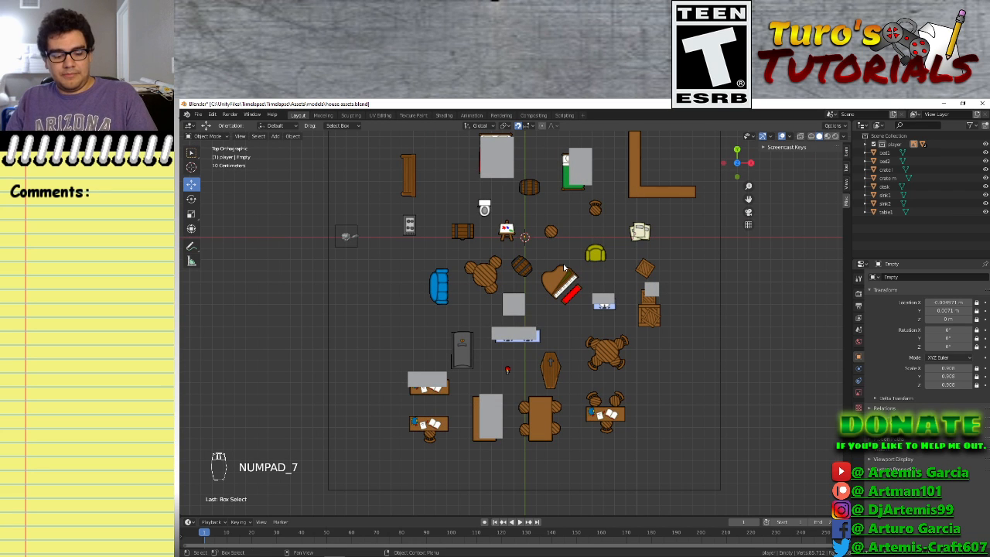
key("KP_1")
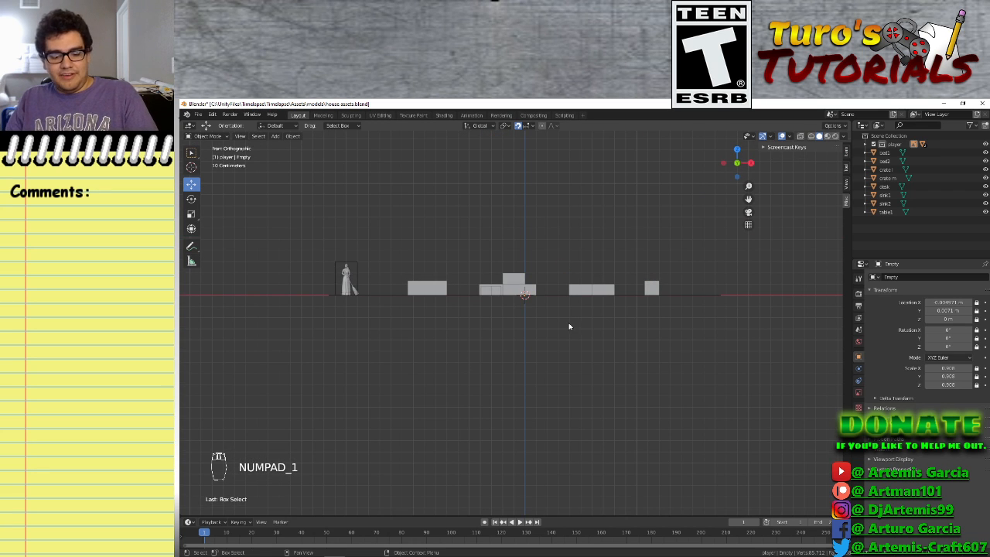
key("KP_3")
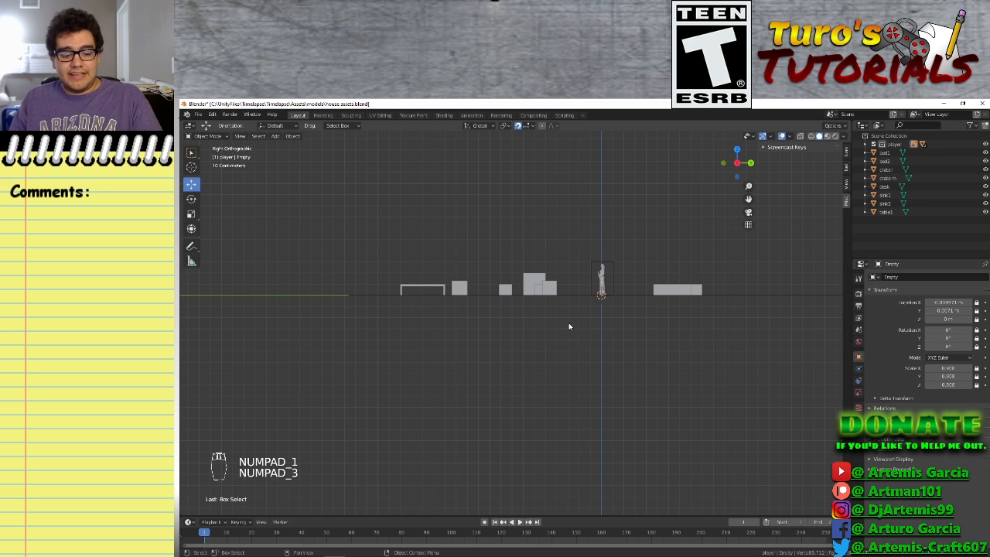
key("KP_7")
key("KP_1")
key("KP_3")
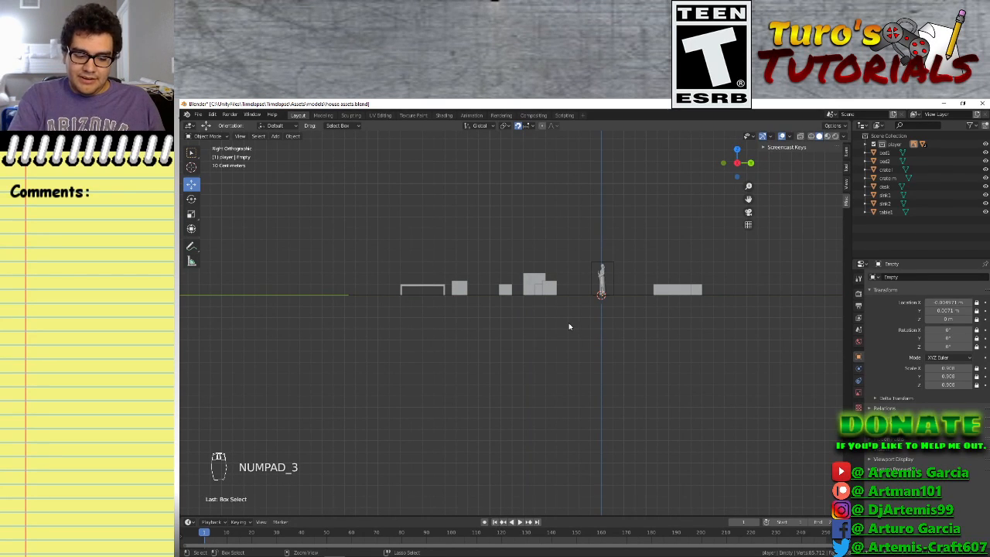
View the scene from the bottom, back and left orthographic views and return to an angled perspective view
key("ctrl+KP_7")
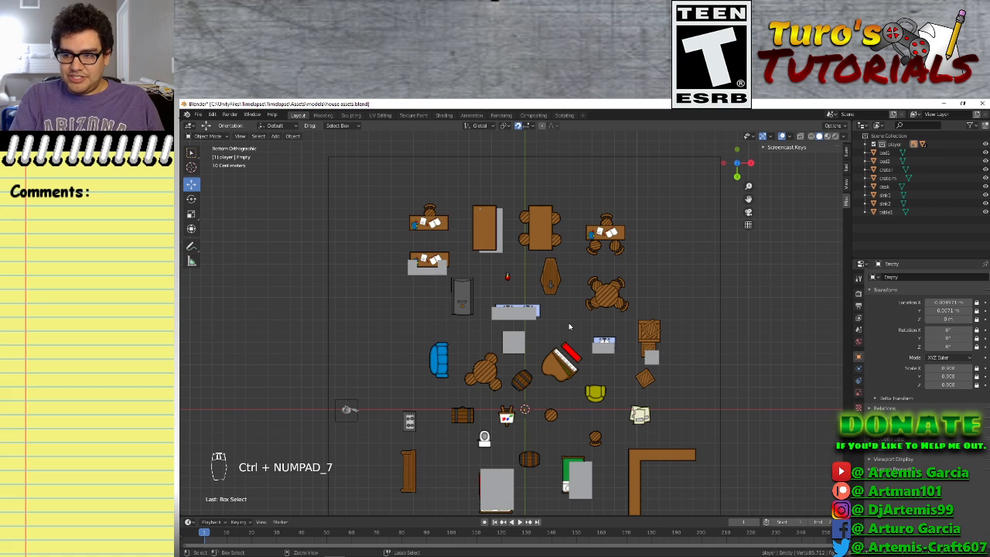
key("ctrl+KP_1")
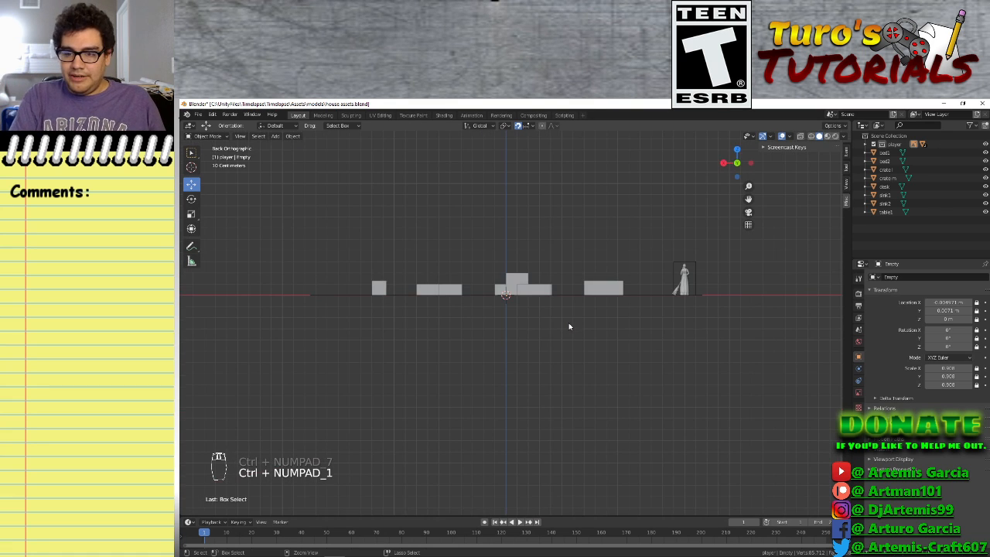
key("ctrl+KP_3")
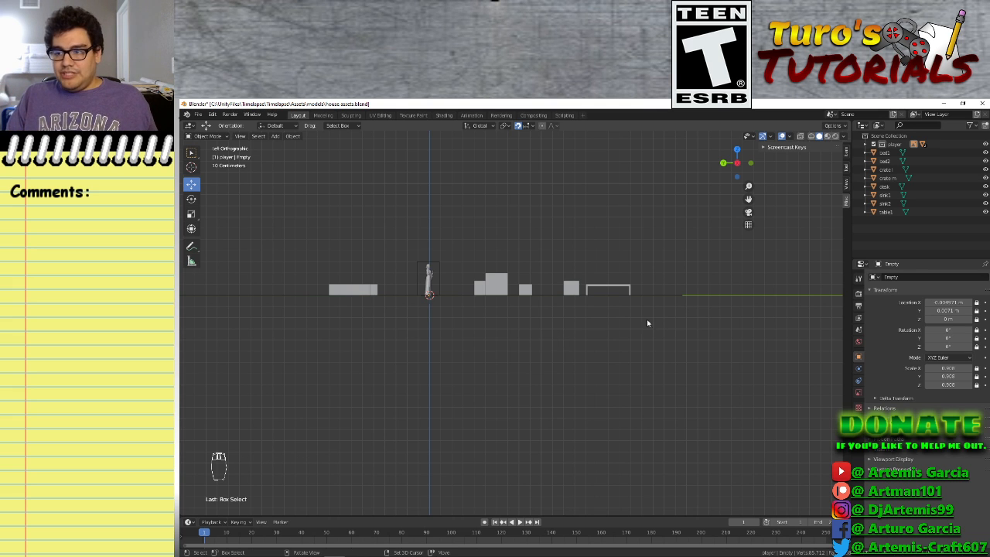
middle_click_drag(716, 281, 592, 321)
scroll(592, 321, "up", 5)
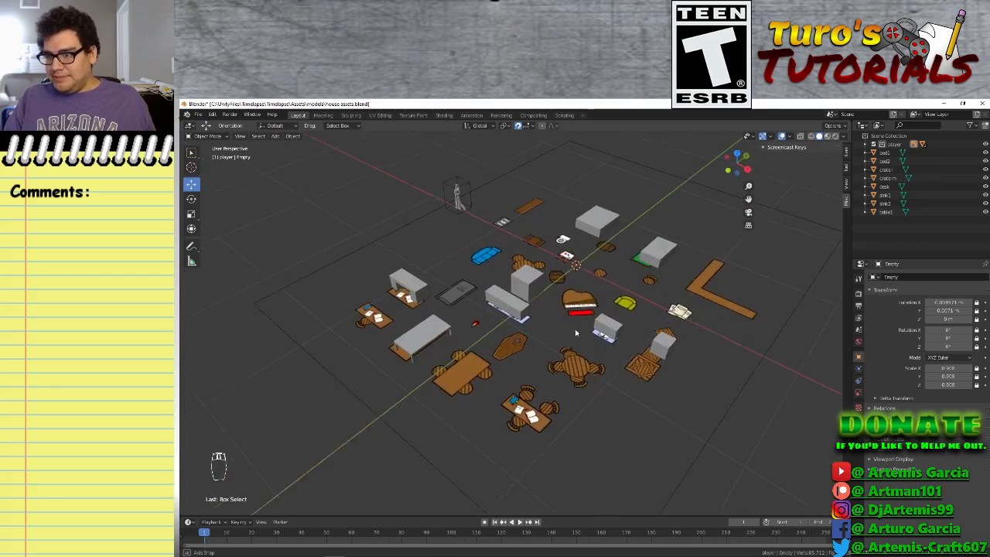
middle_click_drag(518, 399, 539, 393)
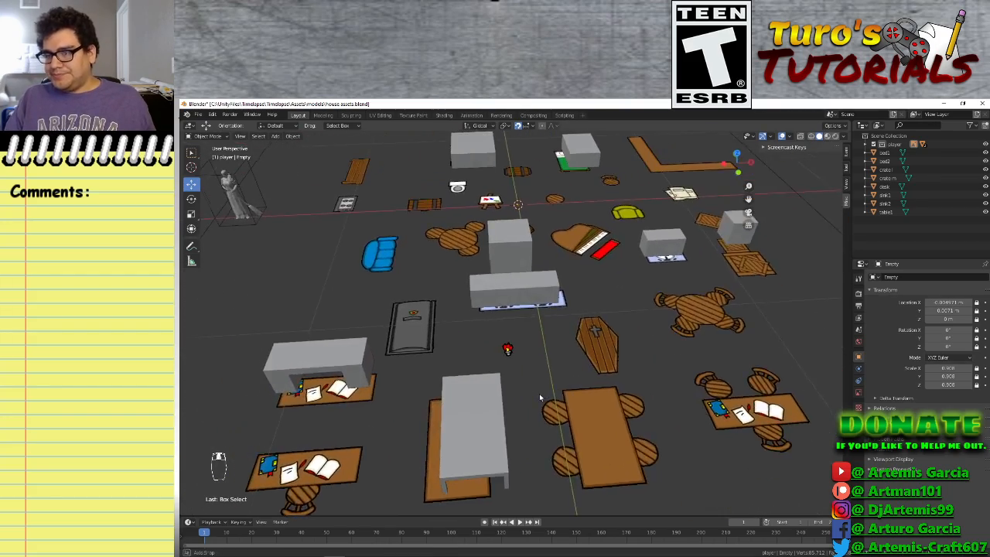
scroll(539, 393, "down", 2)
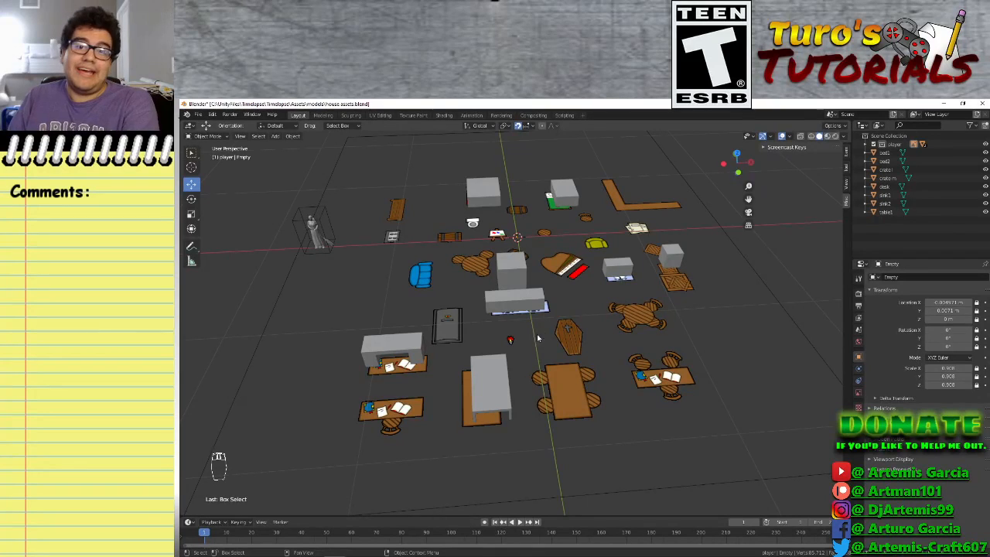
Select in turn the table1 object, the desk, the Female Commoner figure and the player box around it
left_click(481, 377)
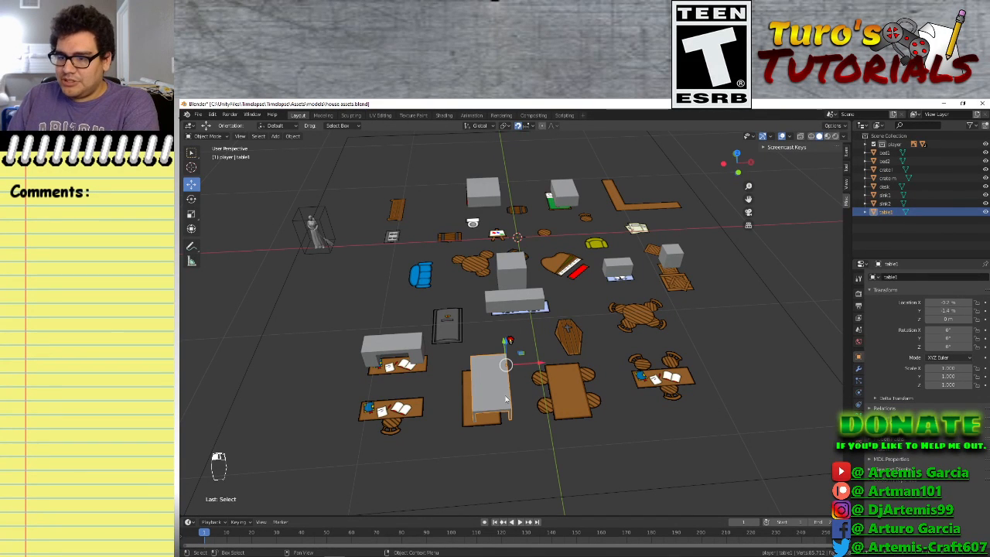
mouse_move(500, 402)
middle_mouse_down()
mouse_move(491, 408)
mouse_move(488, 389)
mouse_move(500, 410)
mouse_move(490, 415)
middle_mouse_up()
left_click(415, 329)
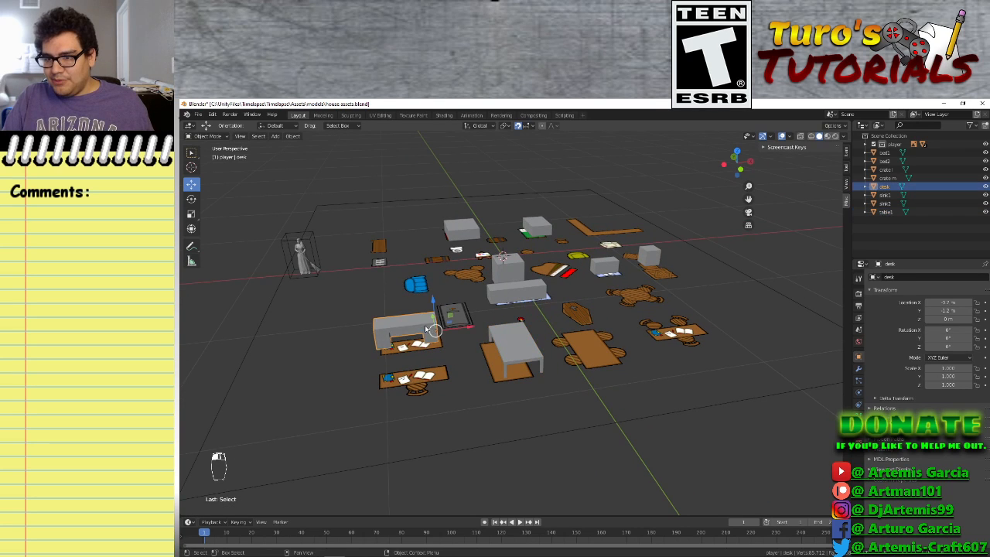
middle_click_drag(415, 330, 419, 392)
left_click(246, 309)
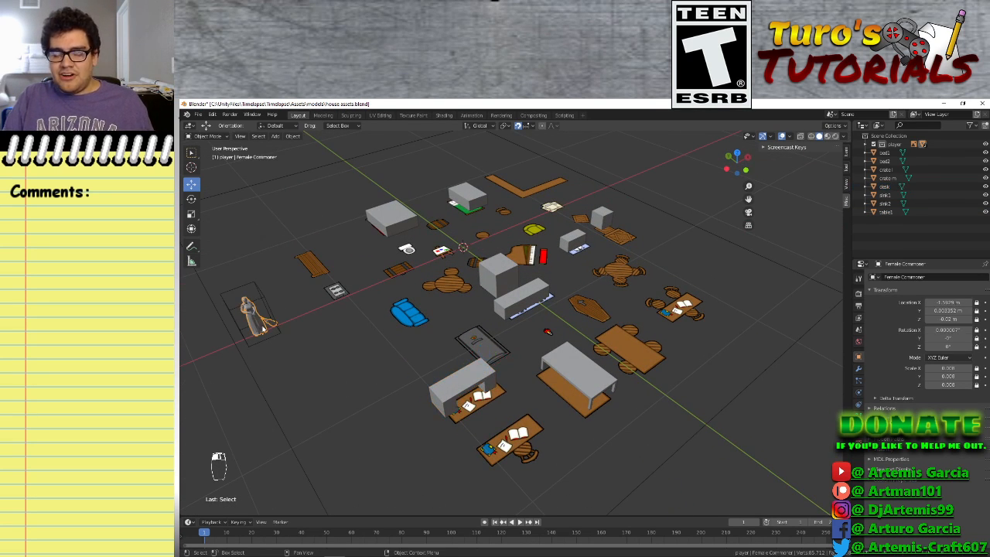
left_click(247, 293)
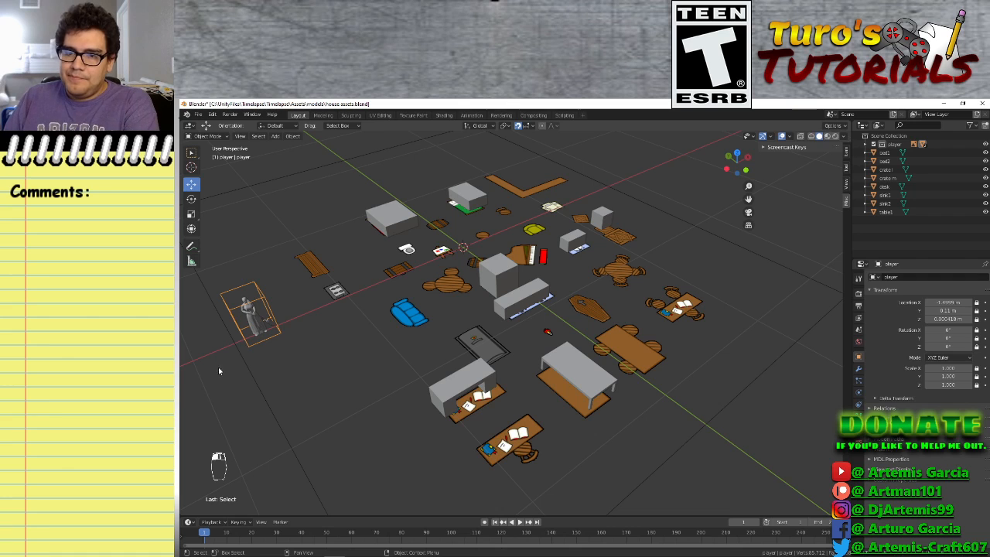
Select the Female Commoner figure and frame it up close from an angled perspective
left_click(260, 328)
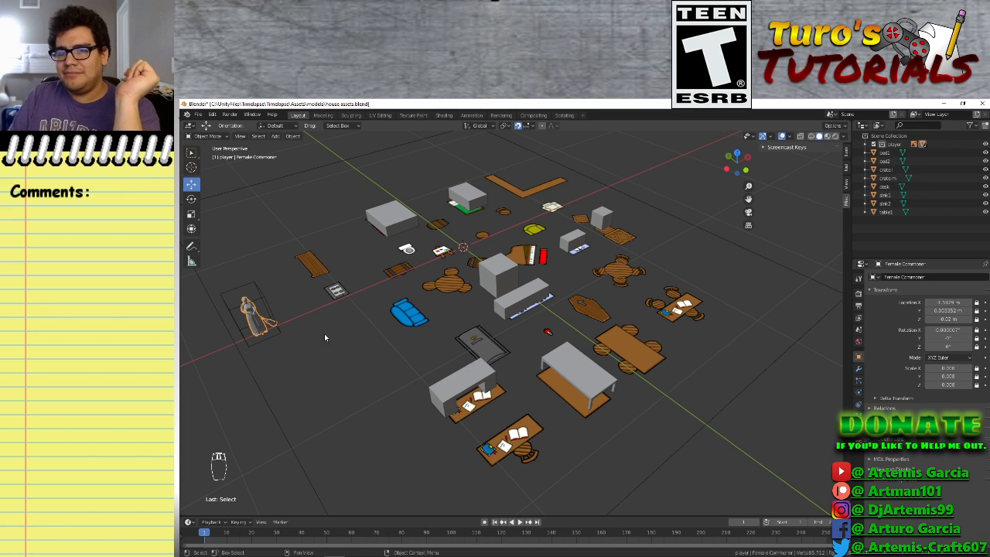
middle_click_drag(410, 382, 441, 363, "shift")
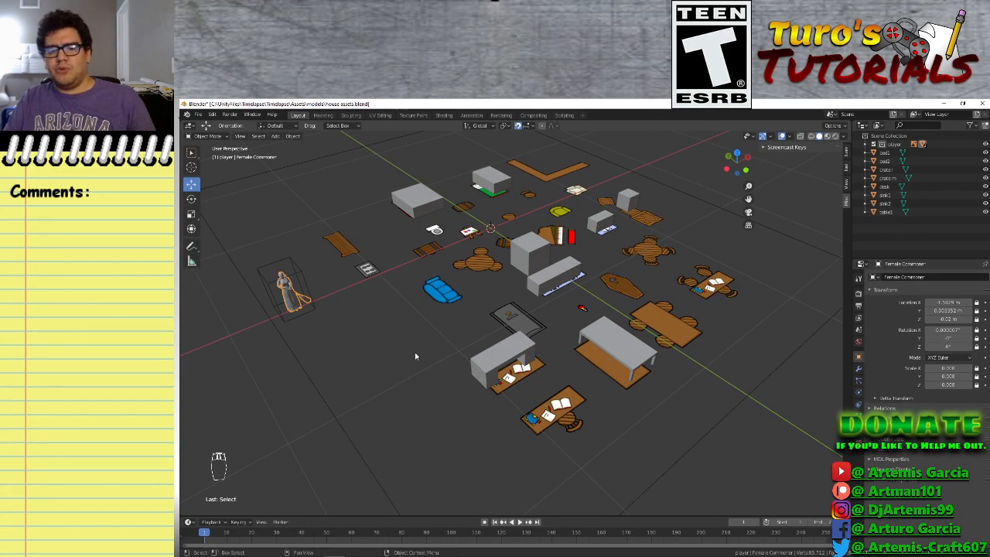
middle_click_drag(405, 392, 482, 374)
scroll(395, 354, "up", 6)
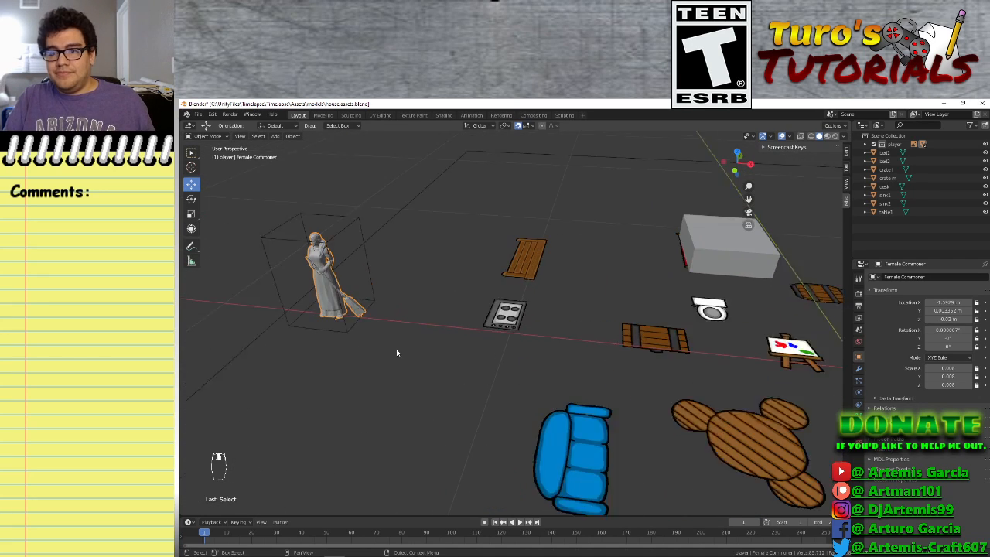
middle_click_drag(395, 354, 623, 442, "shift")
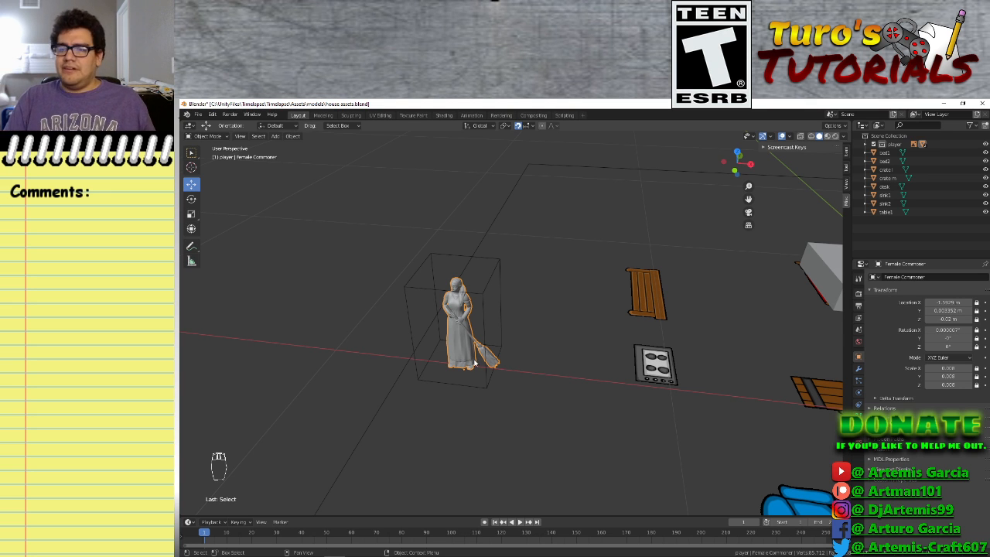
View the figure from the top and front orthographic views, return to an angled perspective and deselect it
key("KP_7")
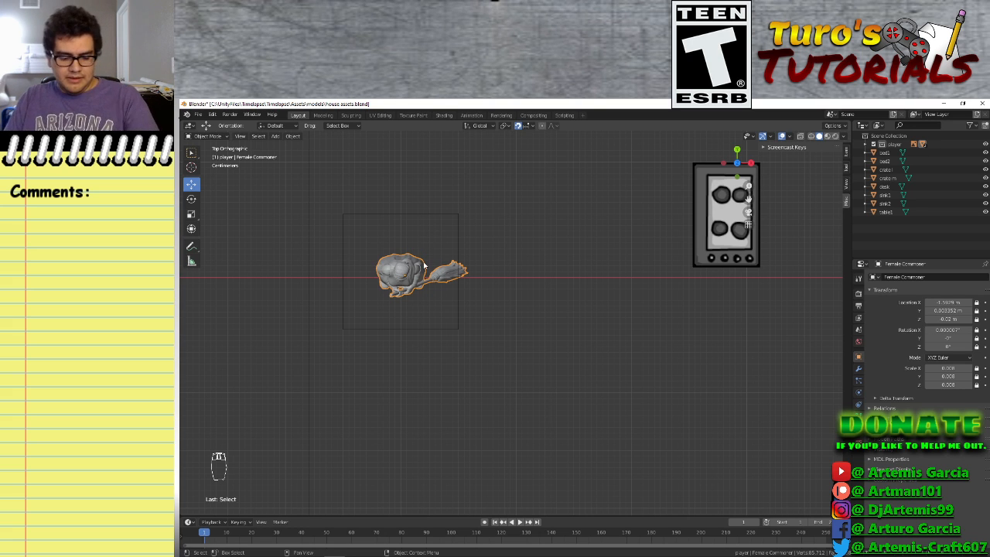
key("KP_1")
middle_click_drag(452, 395, 470, 345, "shift")
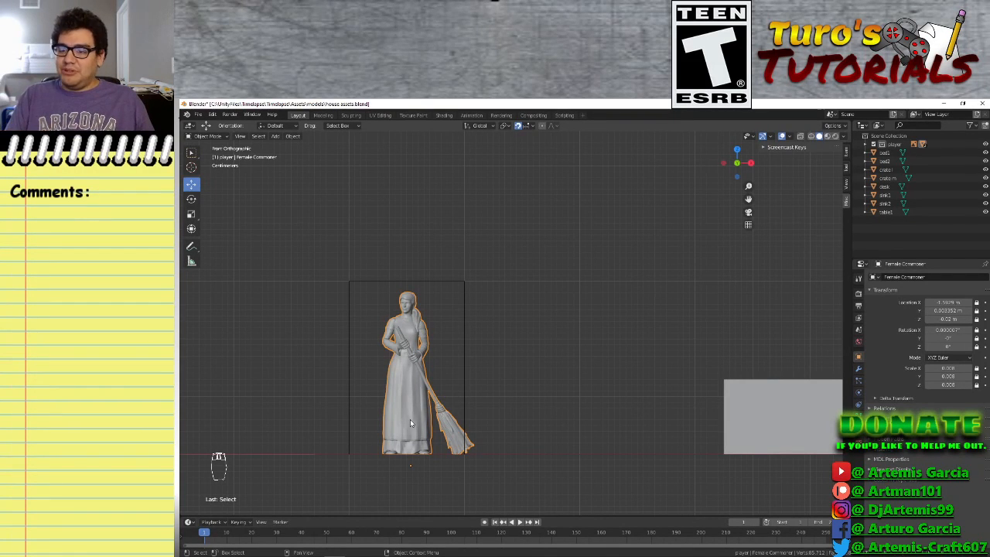
middle_click_drag(572, 429, 514, 442)
left_click(318, 364)
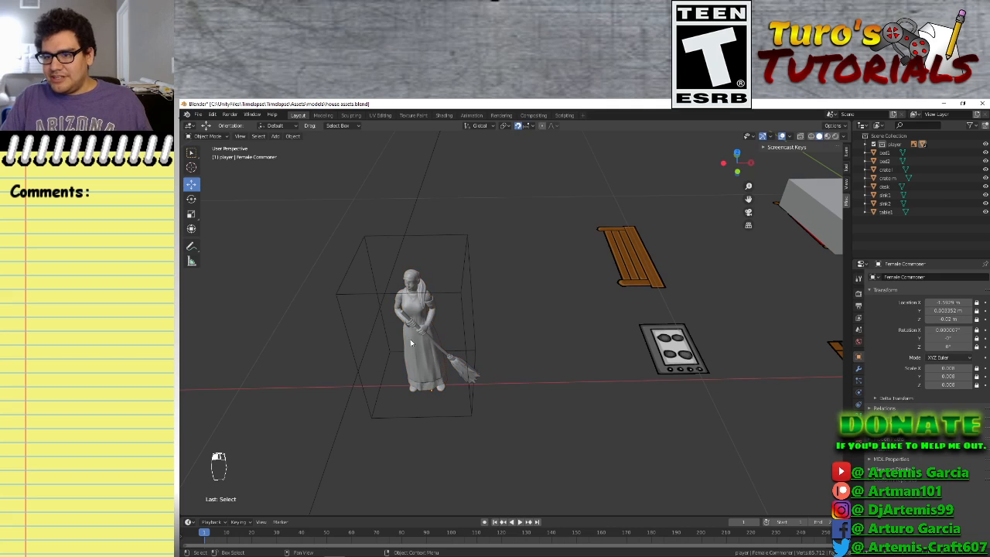
Reselect the Female Commoner figure and enter Edit Mode on its mesh
middle_click_drag(582, 423, 456, 415, "shift")
scroll(455, 416, "down", 4)
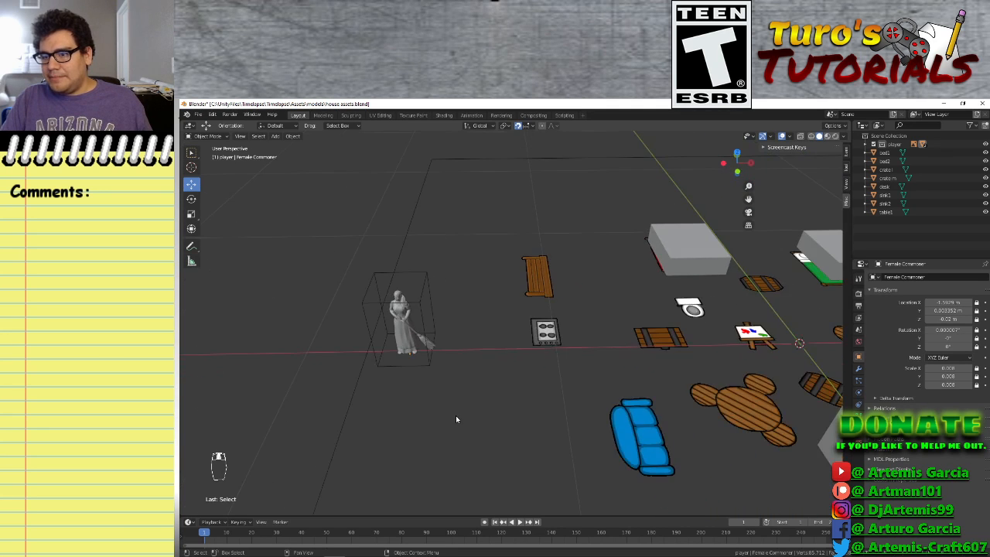
scroll(470, 410, "up", 1)
left_click(387, 332)
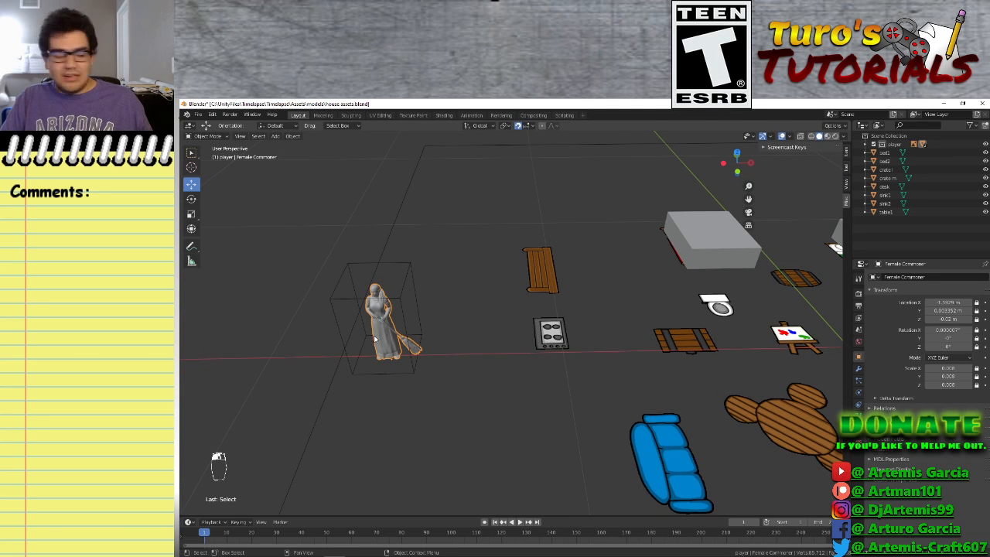
key("Tab")
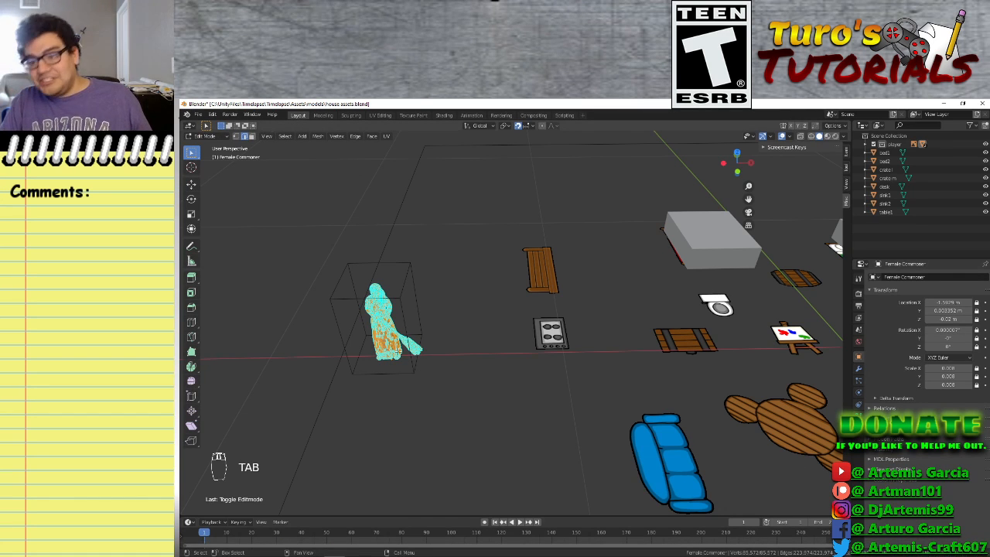
Examine the figure's dense mesh wireframe up close around the hands and broom, and return to Object Mode
scroll(380, 324, "up", 3)
middle_click_drag(342, 397, 601, 397, "shift")
scroll(601, 397, "up", 7)
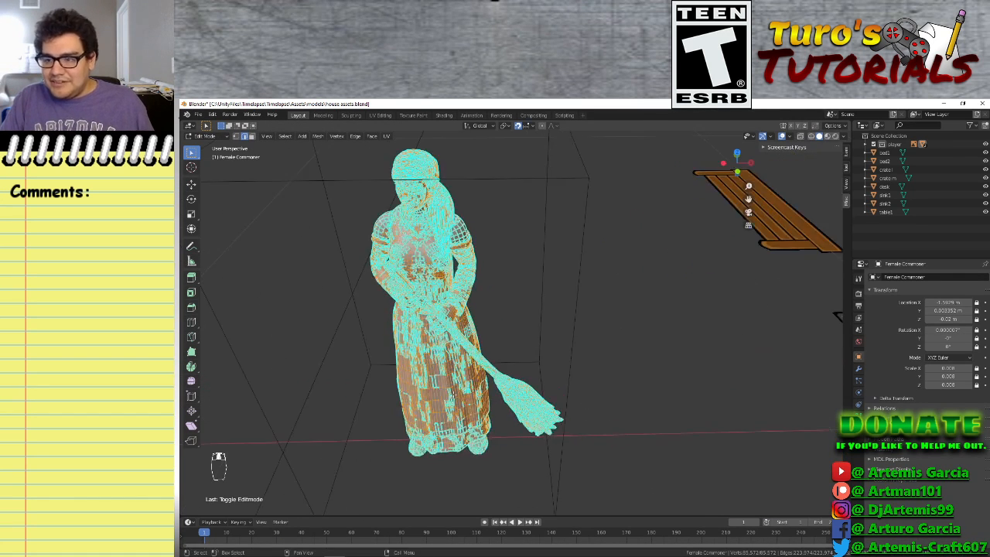
middle_click_drag(433, 340, 502, 334)
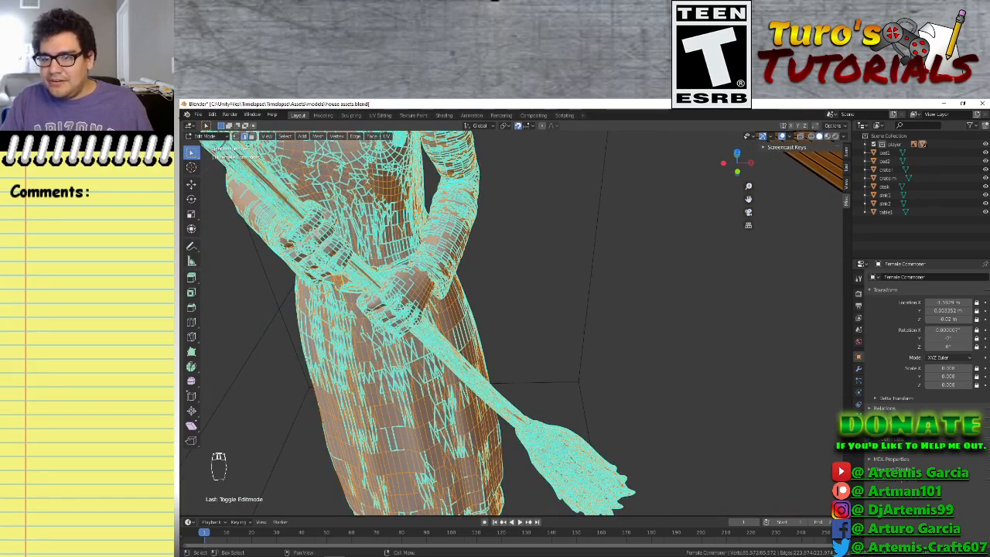
scroll(399, 308, "down", 8)
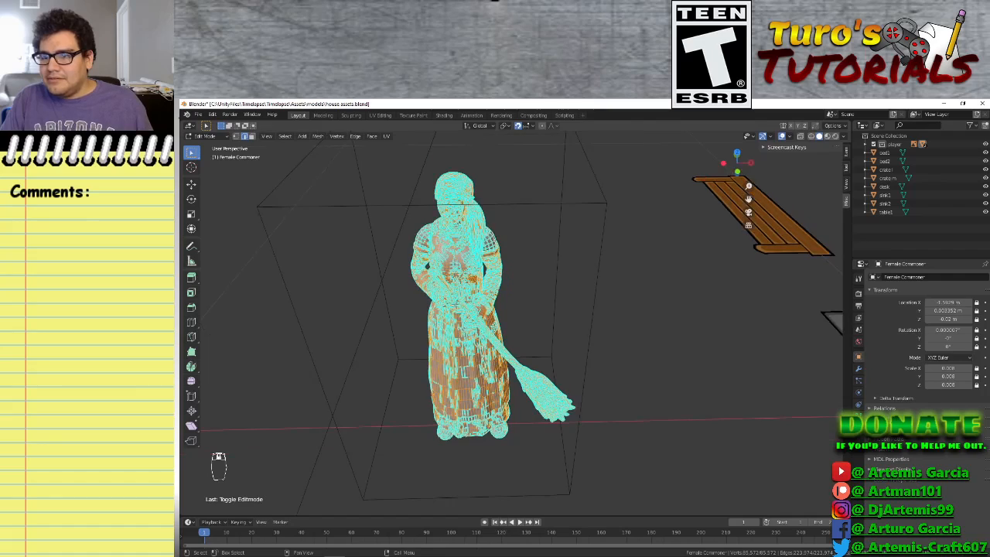
middle_click_drag(455, 305, 593, 411)
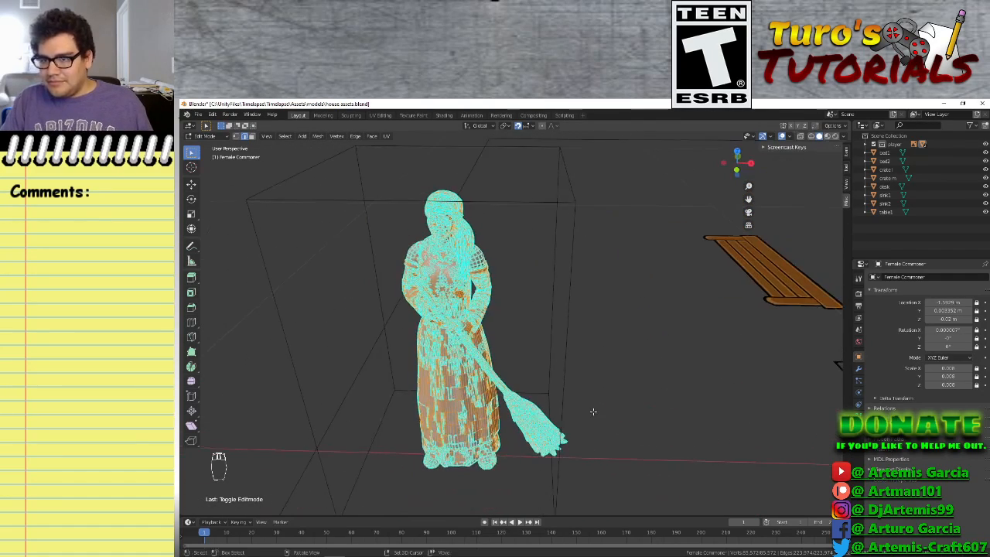
key("Tab")
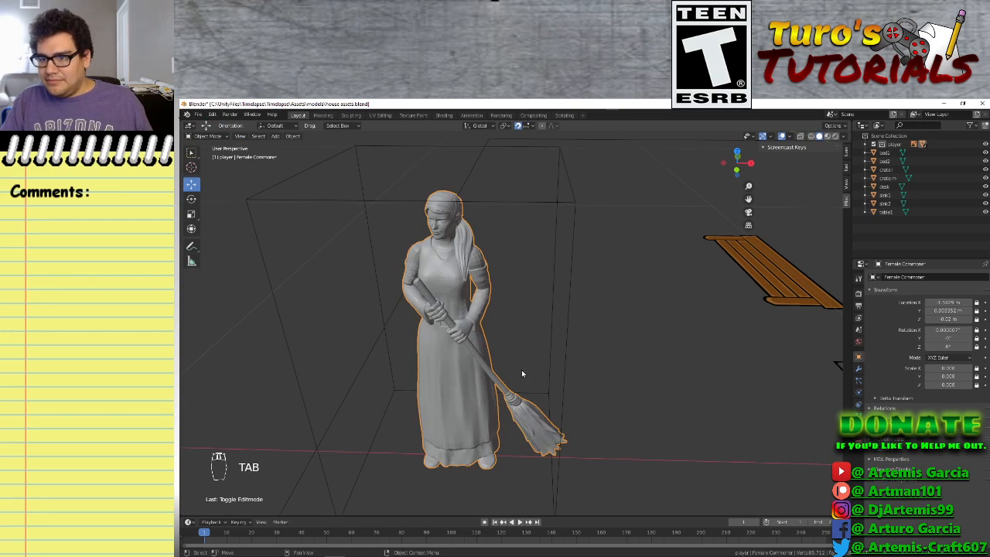
Inspect the solid figure from several angles, return to the overview of the whole furniture layout and deselect the figure
middle_click_drag(522, 374, 620, 373)
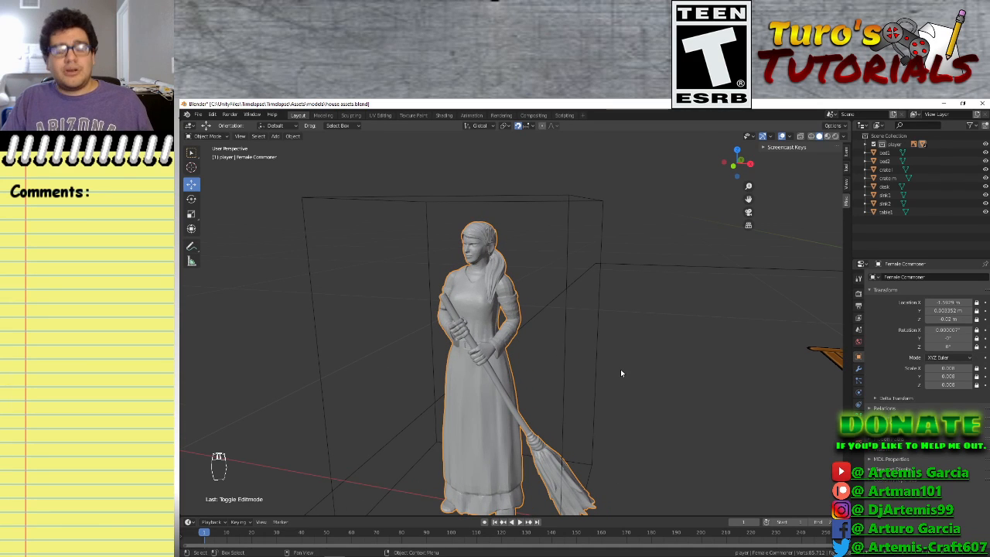
middle_click_drag(550, 361, 558, 378)
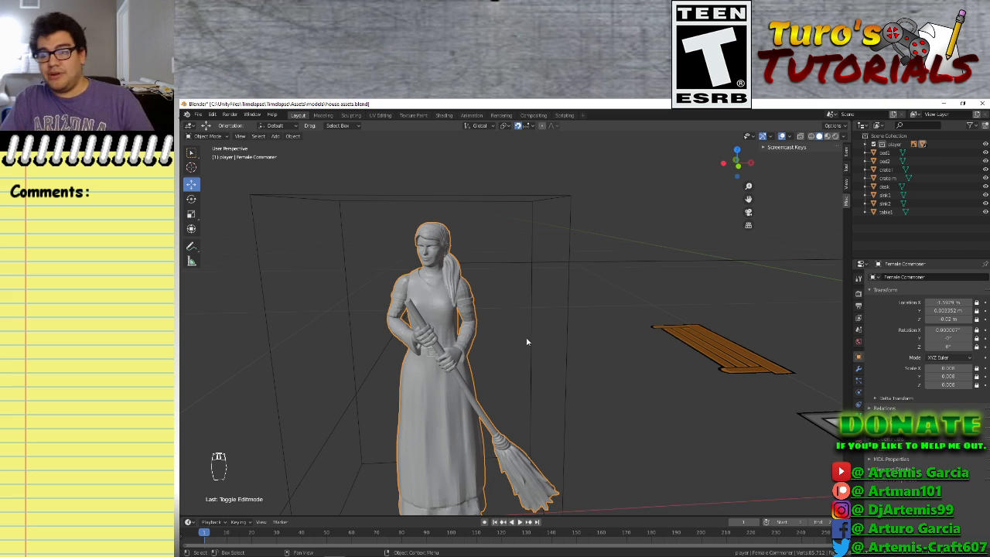
middle_click_drag(636, 359, 541, 402)
scroll(627, 399, "down", 3)
scroll(690, 402, "down", 5)
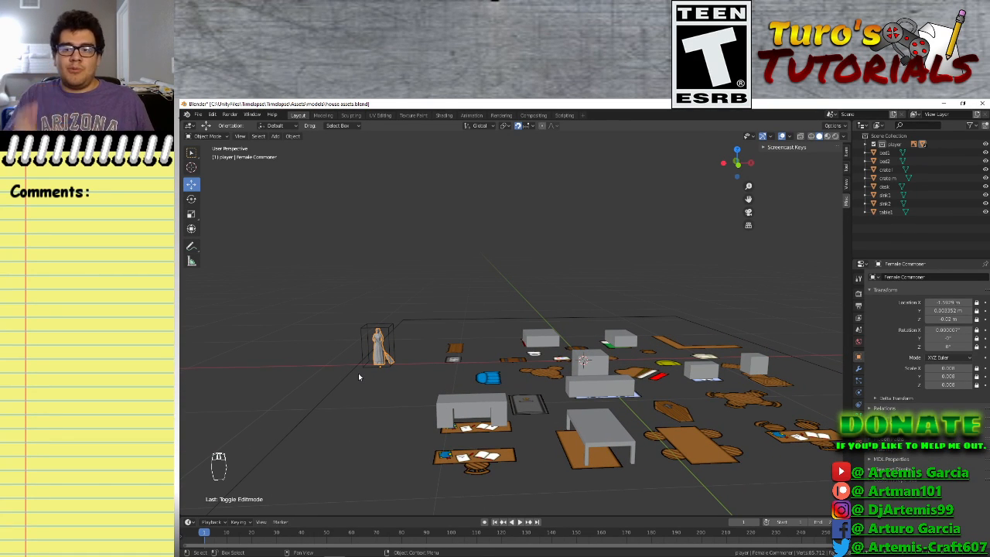
left_click(330, 348)
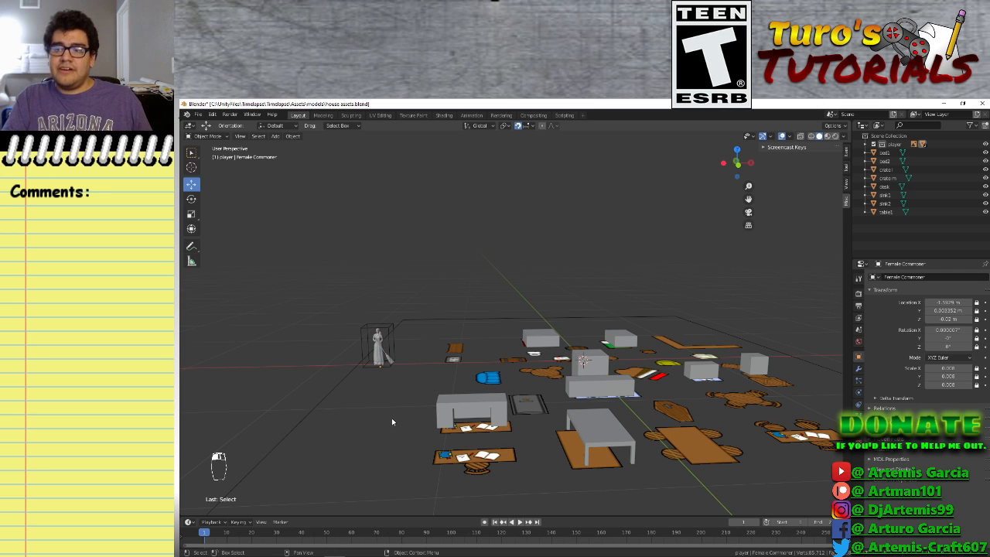
Box-select the entire furniture layout in the top orthographic view and hide the selected objects
scroll(624, 362, "up", 2)
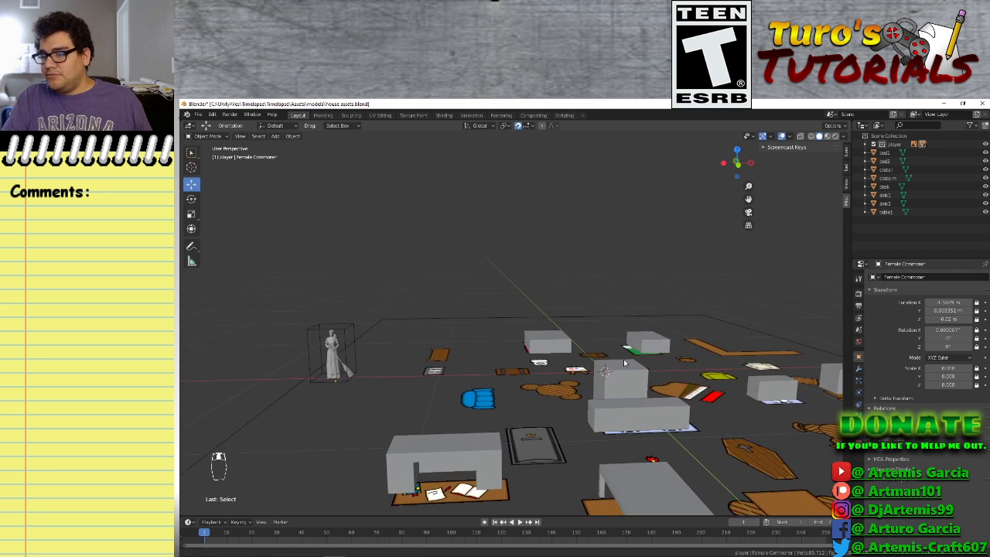
middle_click_drag(625, 362, 651, 351)
scroll(578, 414, "up", 2)
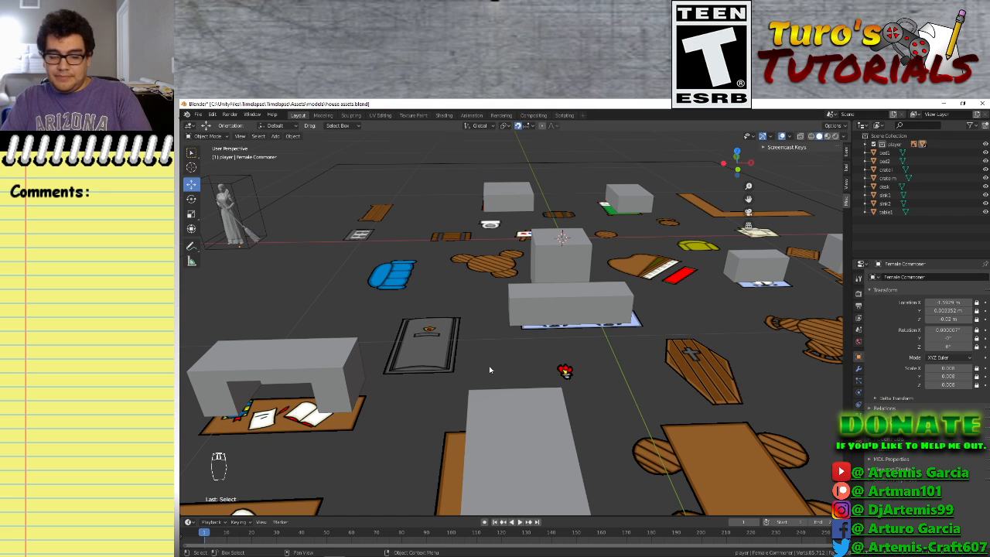
key("KP_7")
scroll(464, 309, "down", 4)
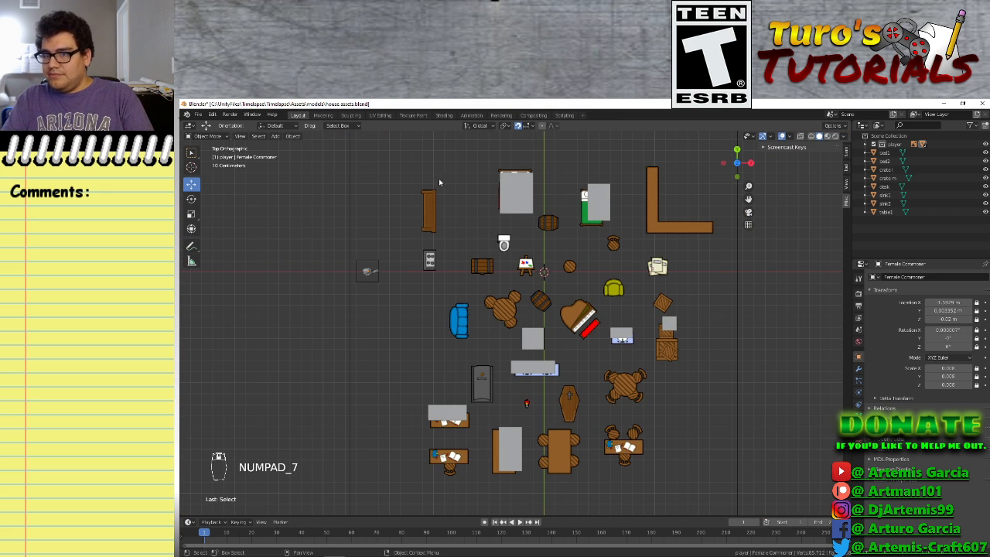
left_click_drag(410, 147, 726, 503)
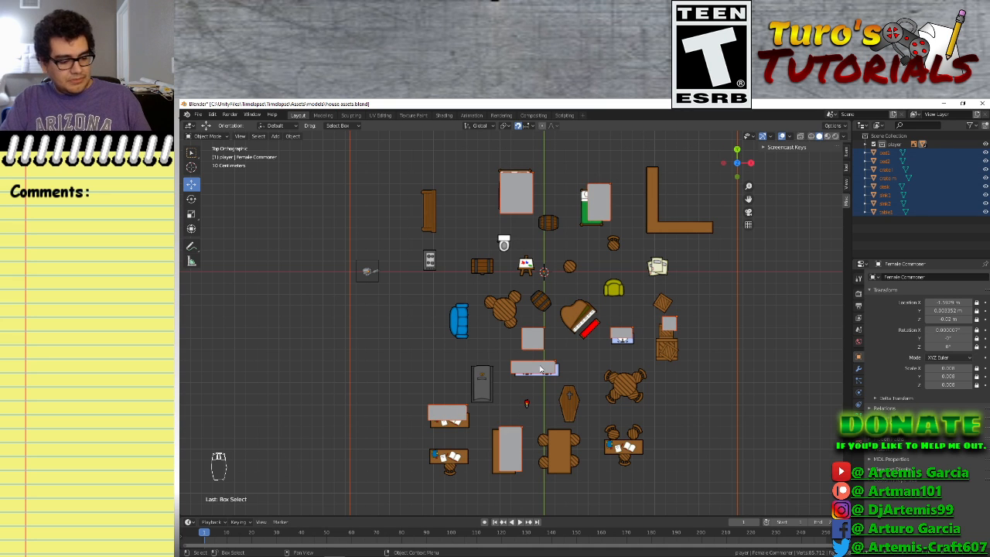
key("h")
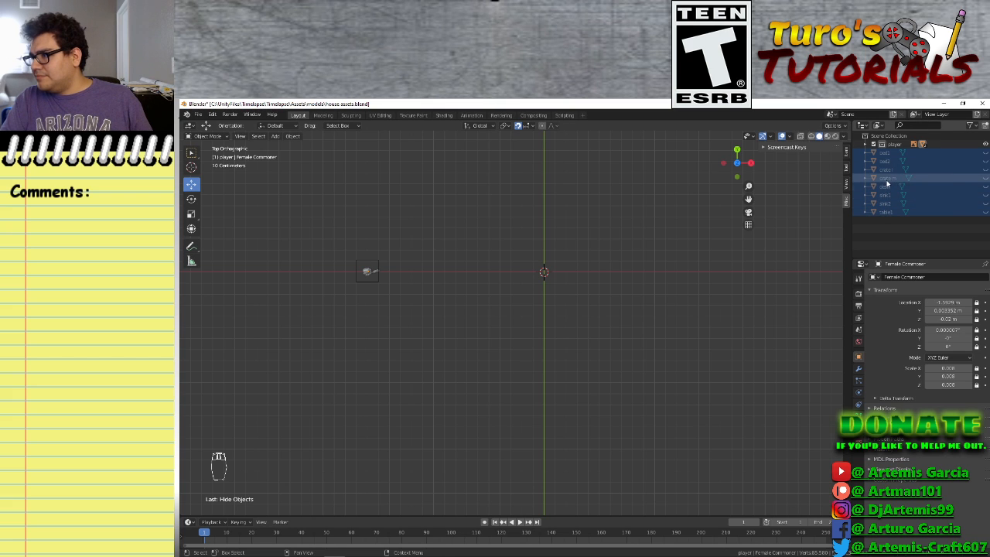
Expand the player collection, unhide the Empty holding the furniture reference image and select it to inspect the flat artwork
left_click(865, 144)
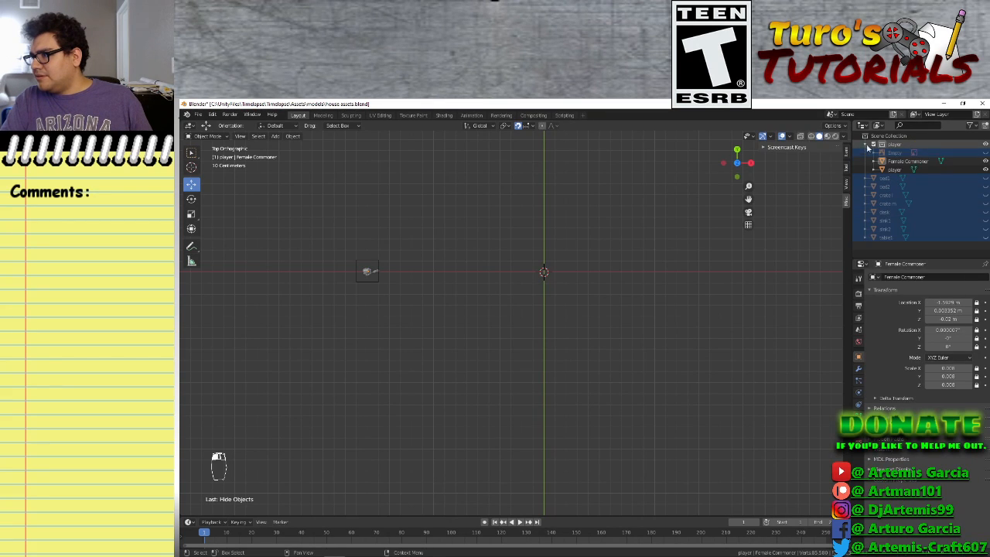
left_click(893, 170)
left_click(895, 153)
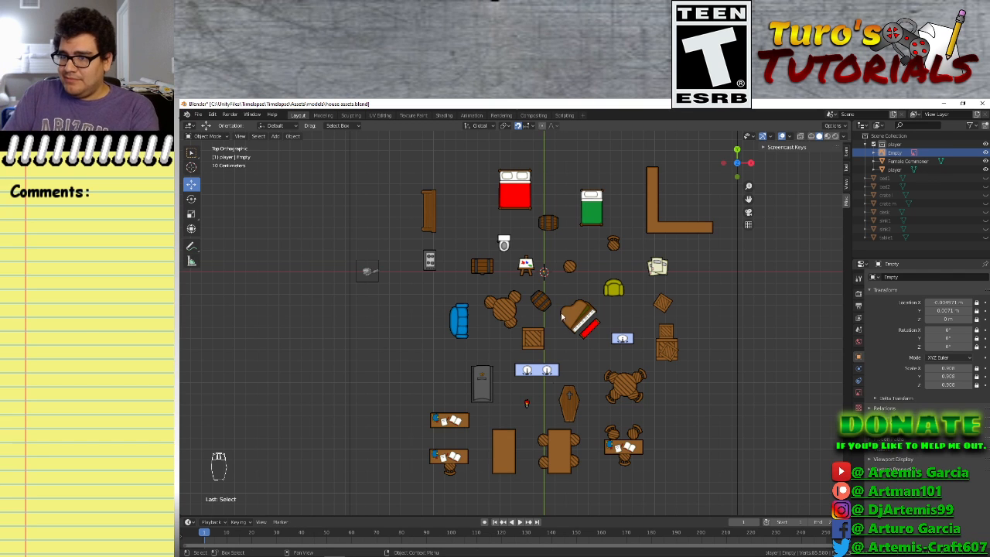
scroll(550, 323, "up", 4)
scroll(551, 323, "down", 4)
scroll(513, 266, "up", 2)
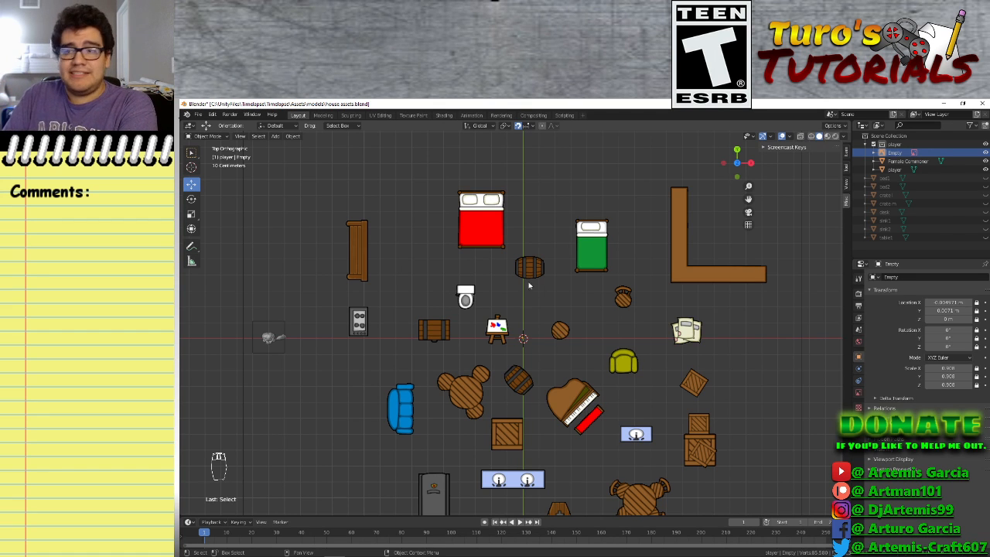
scroll(497, 352, "down", 2)
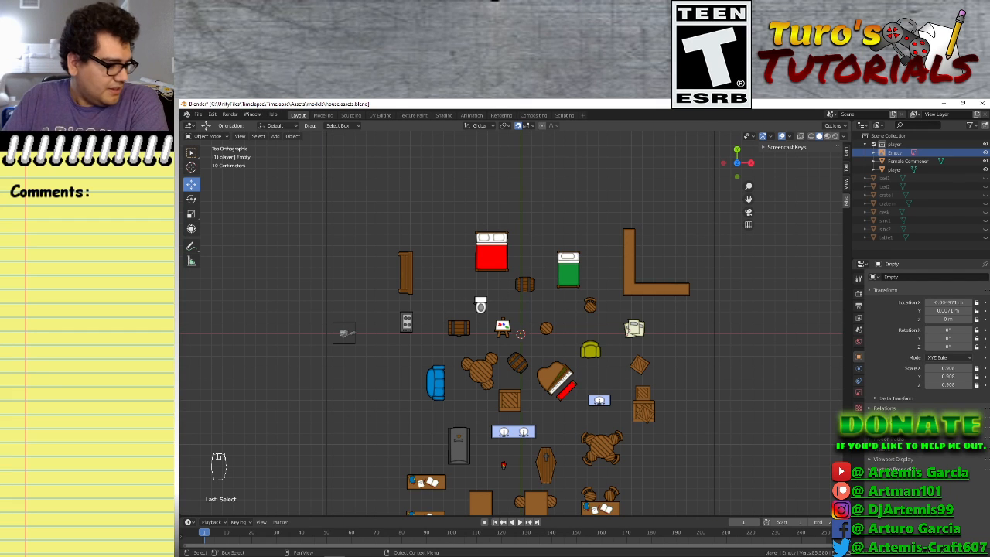
Switch to File Explorer, go to the main folder inside dndstuff and open pawnshop.png for viewing
key("alt+Tab")
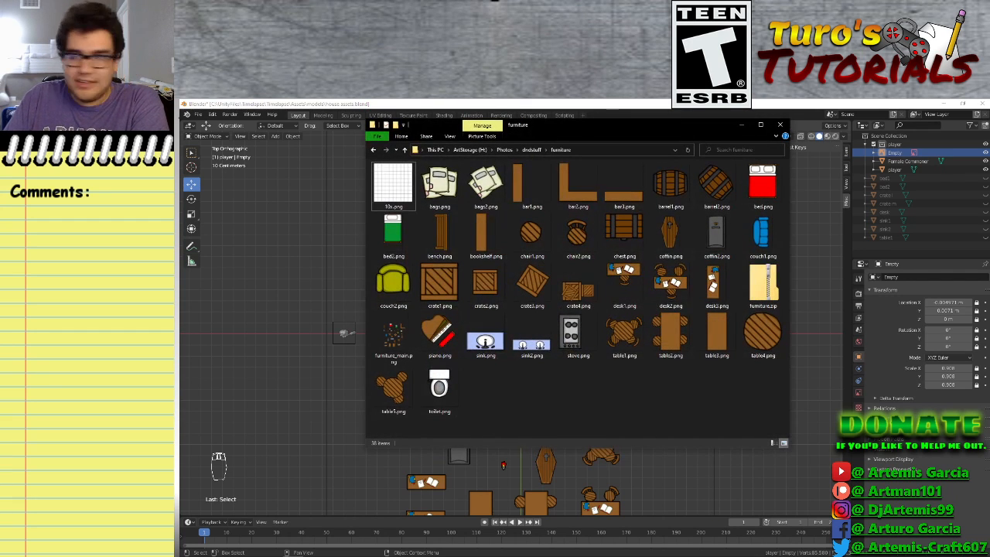
left_click(531, 150)
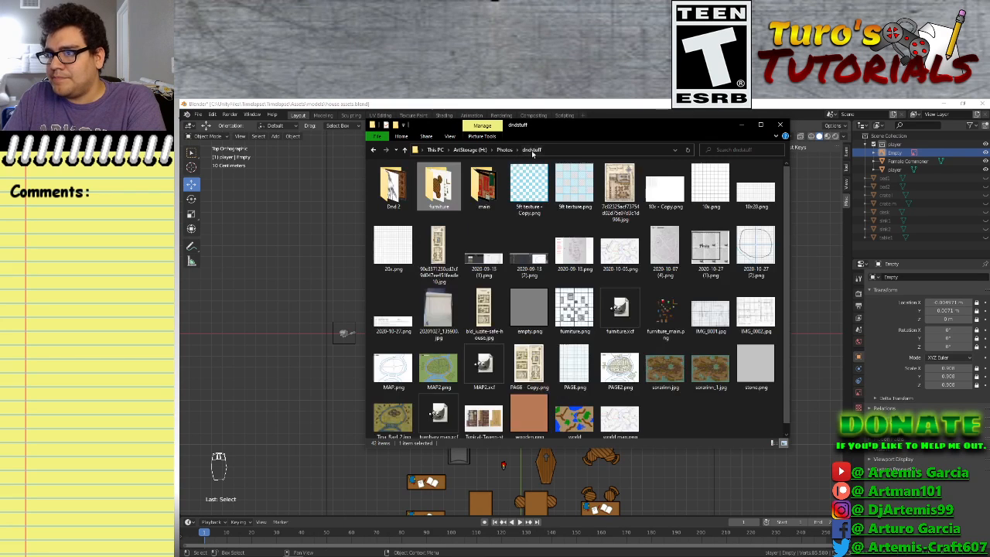
double_click(495, 197)
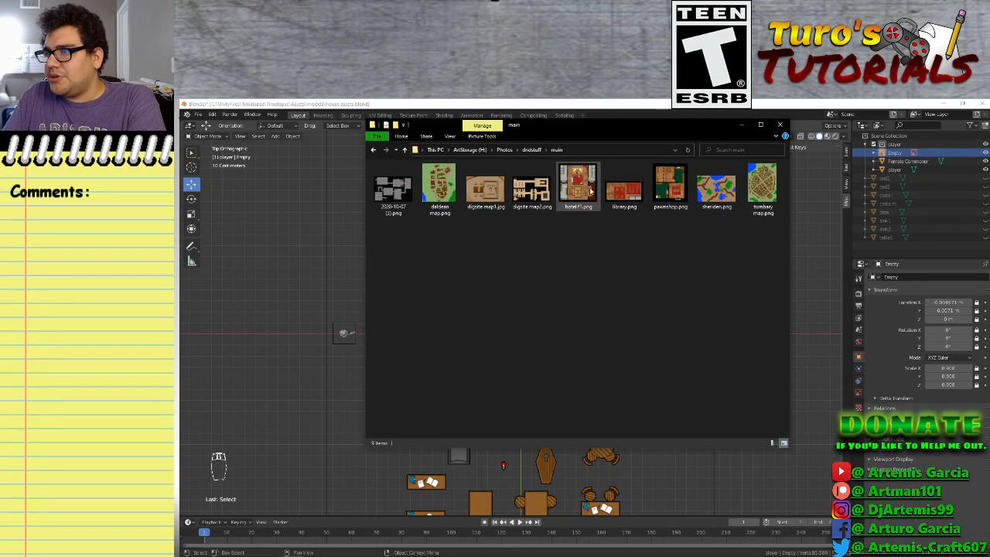
left_click(663, 197)
double_click(663, 193)
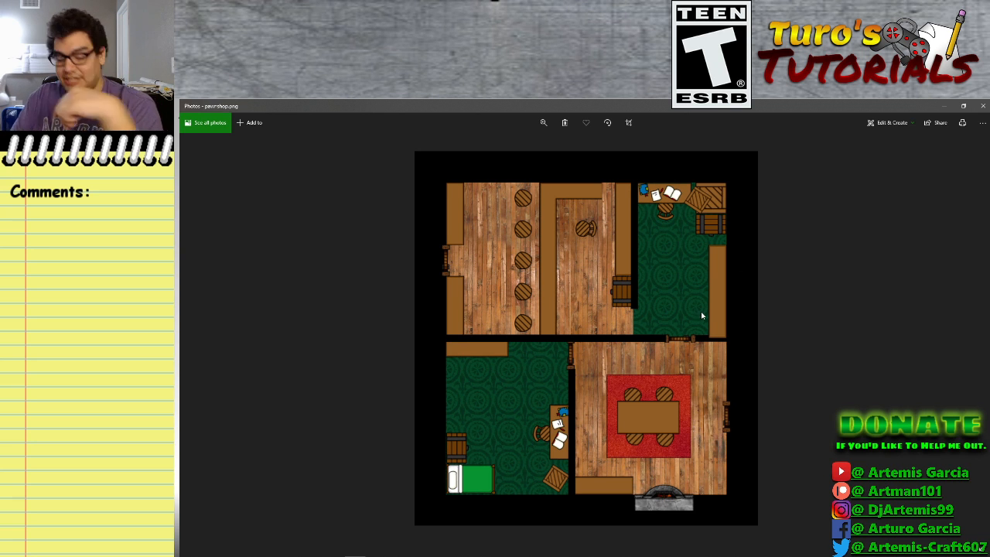
View the library.png map, close the photo viewer and reopen library.png from the main folder
key("Left")
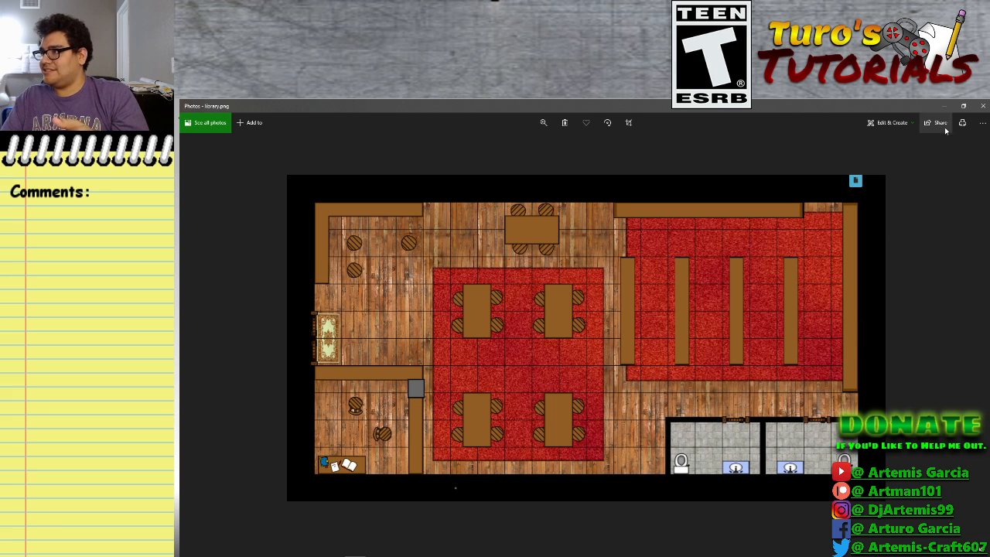
left_click(983, 105)
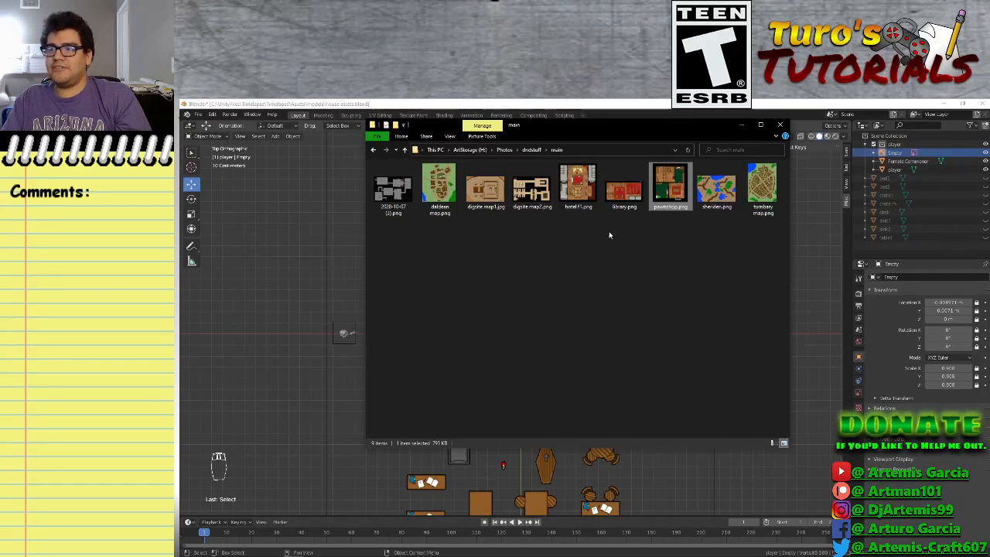
double_click(623, 189)
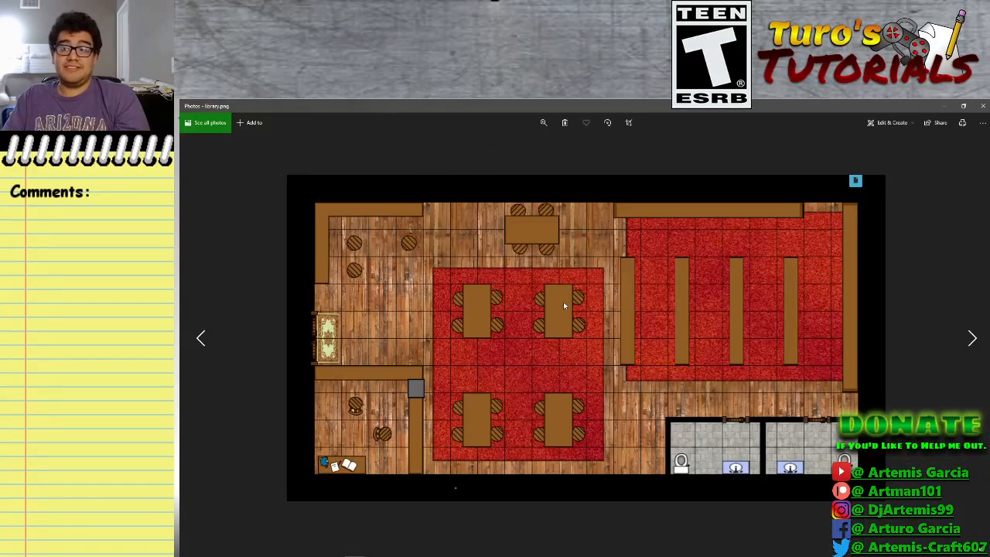
Browse the map images onward from library.png through sheriden.png to hotel f1.png, and close the photo viewer
key("Right")
key("Right")
key("Right")
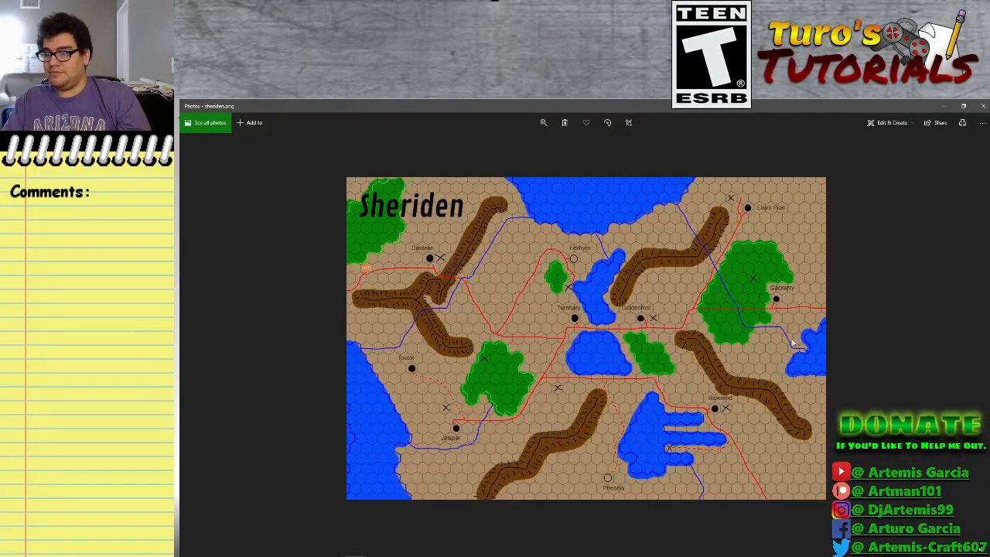
key("Right")
key("Right")
key("Right")
key("Right")
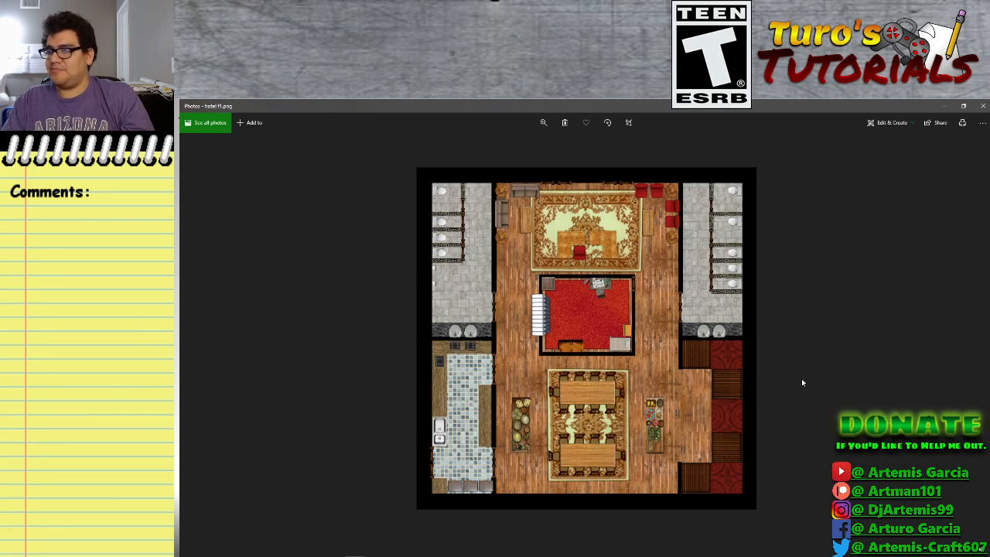
left_click(983, 106)
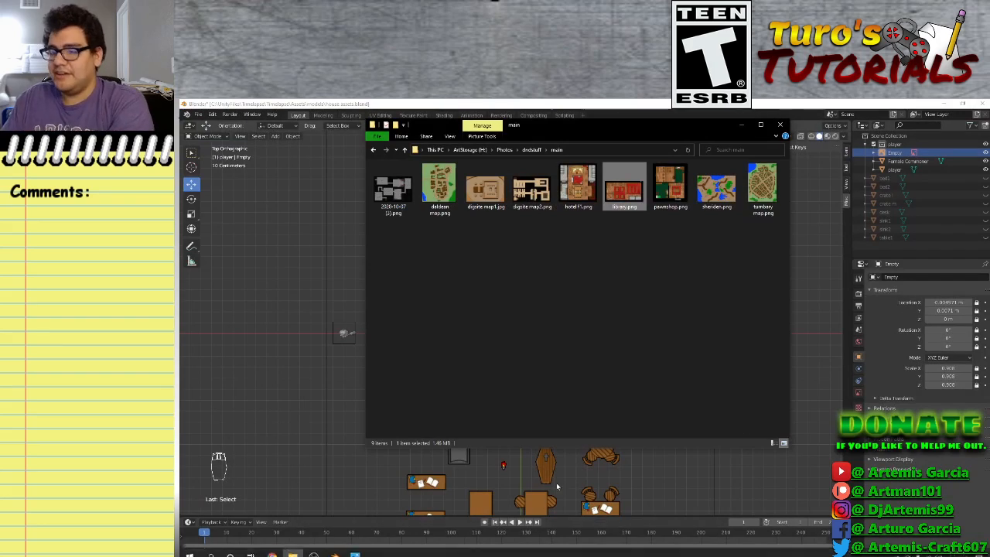
View library.png once more, close it, and open the furniture folder inside dndstuff to show the individual furniture images
double_click(624, 185)
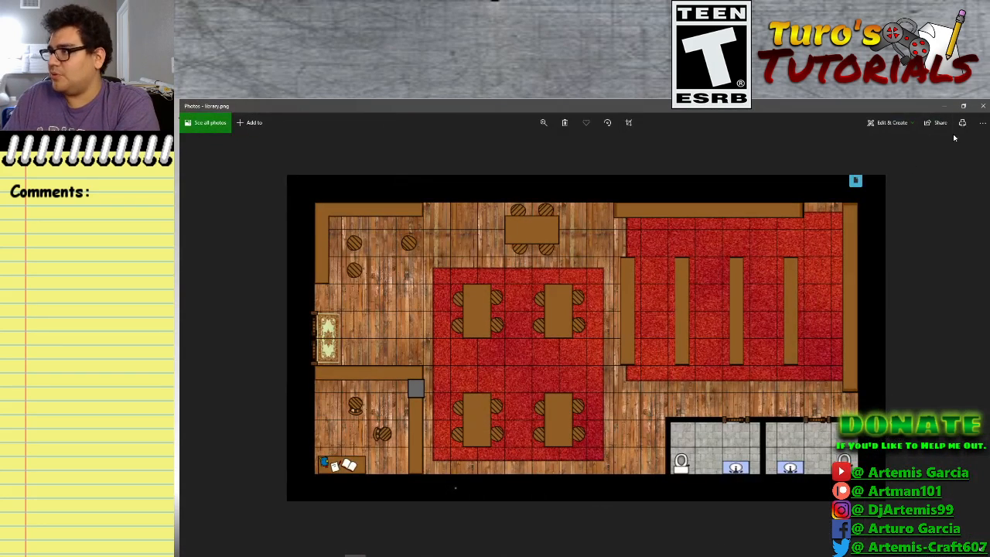
left_click(982, 105)
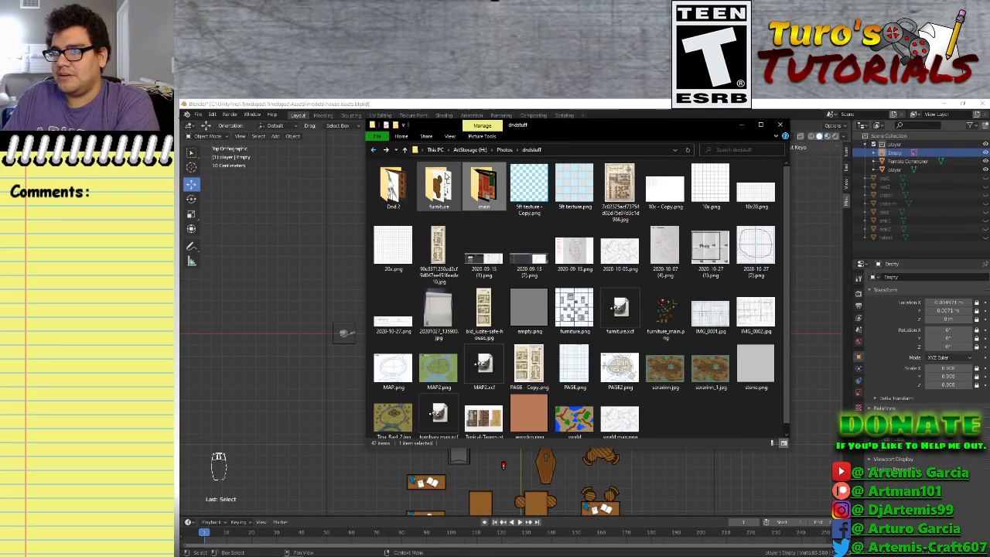
double_click(437, 185)
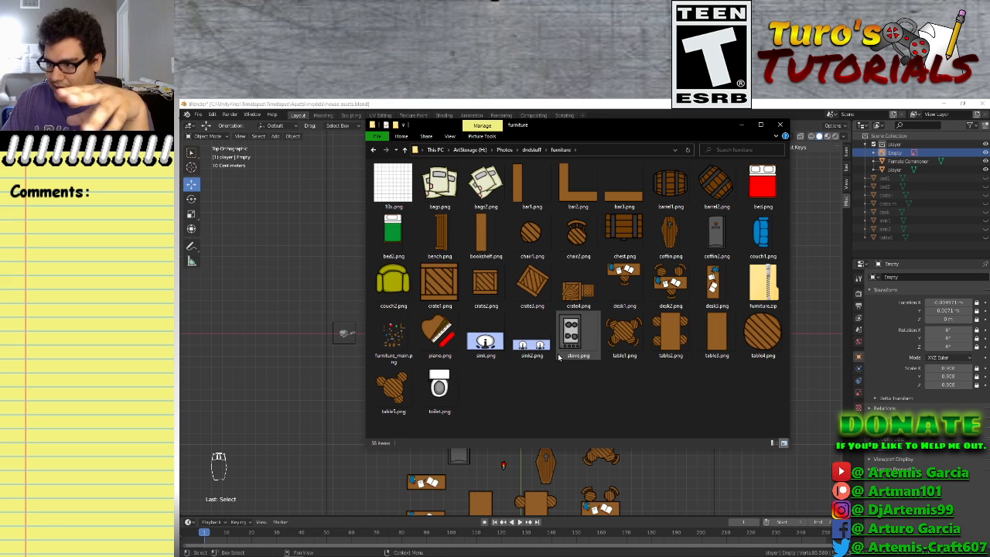
Return to Blender, unhide all hidden furniture models and clear the selection
left_click(741, 125)
middle_click_drag(578, 388, 586, 321, "shift")
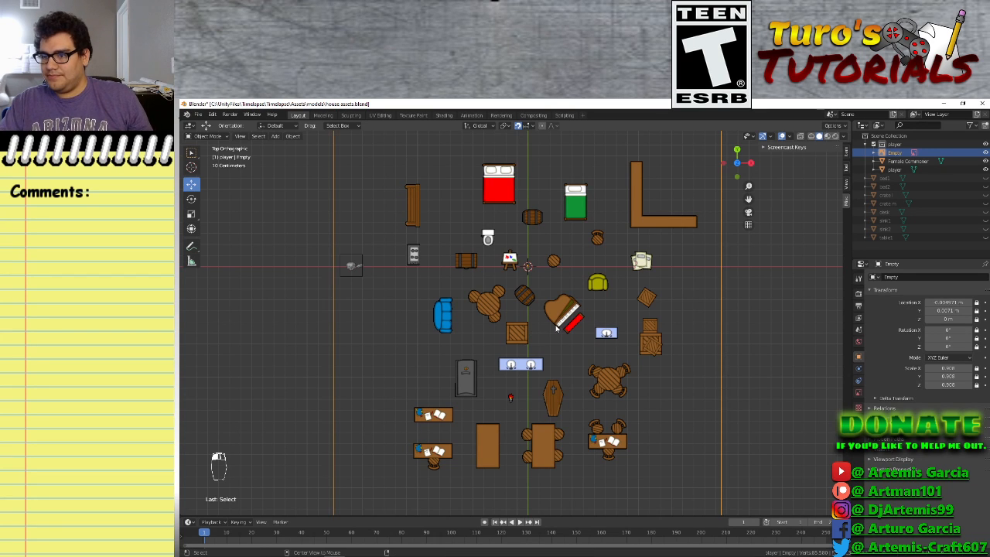
key("alt+h")
left_click(364, 384)
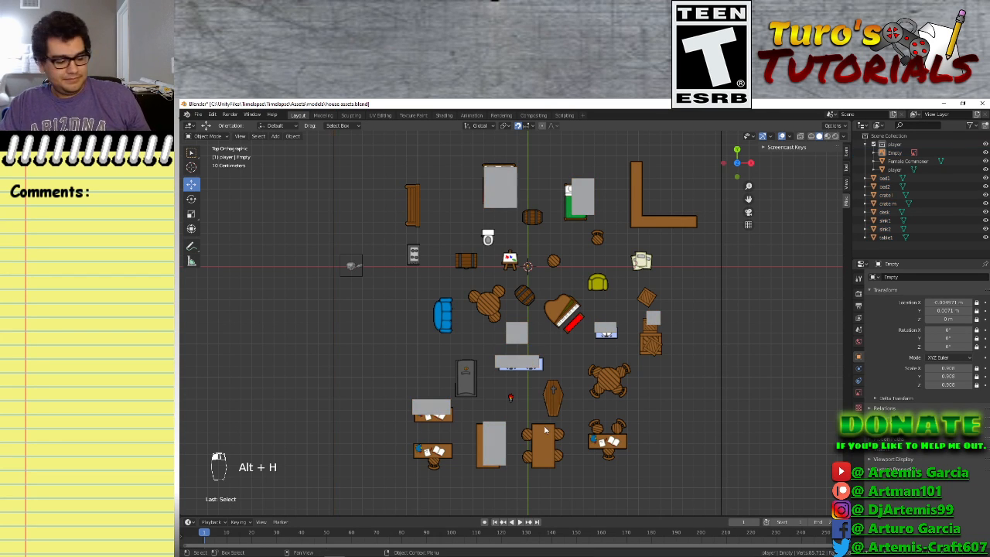
Examine how the grey block models line up with the furniture artwork, in perspective and in the top orthographic view
middle_click_drag(576, 485, 616, 397)
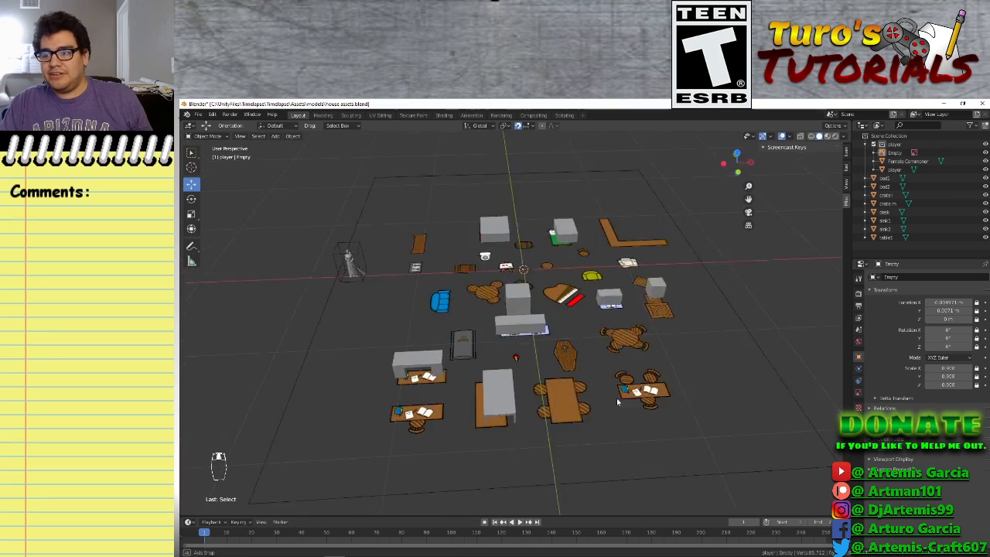
scroll(616, 397, "up", 4)
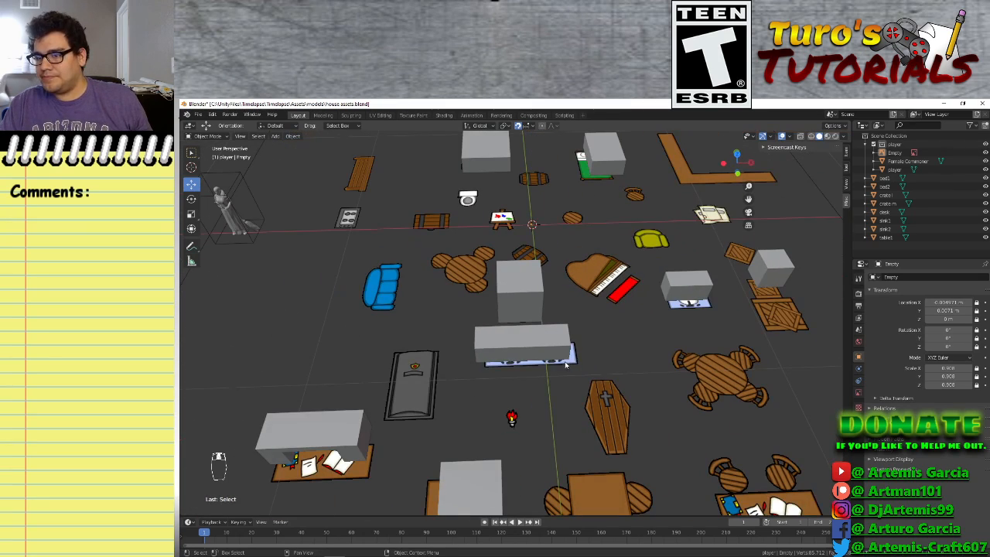
key("KP_7")
scroll(556, 393, "down", 2)
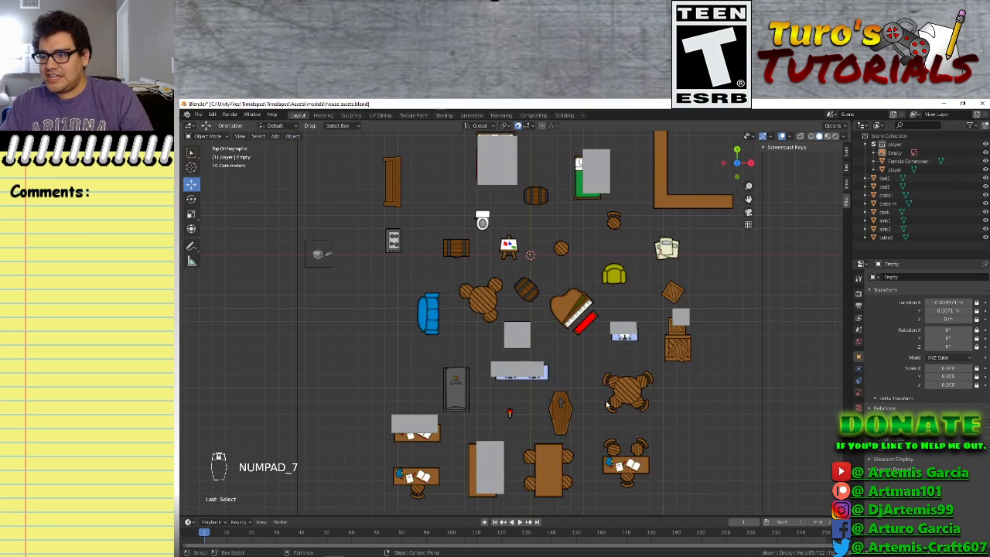
middle_click_drag(518, 429, 515, 383, "shift")
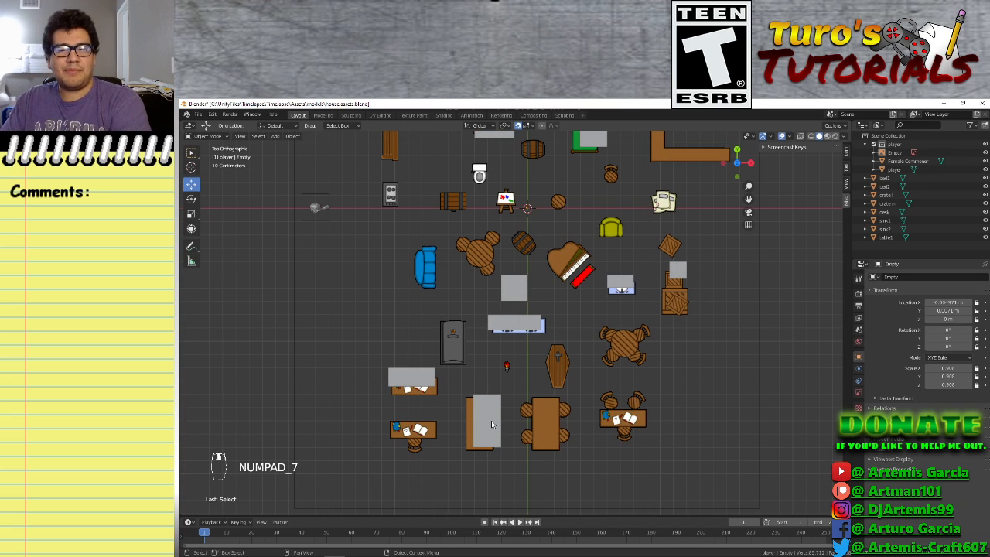
scroll(487, 387, "down", 3)
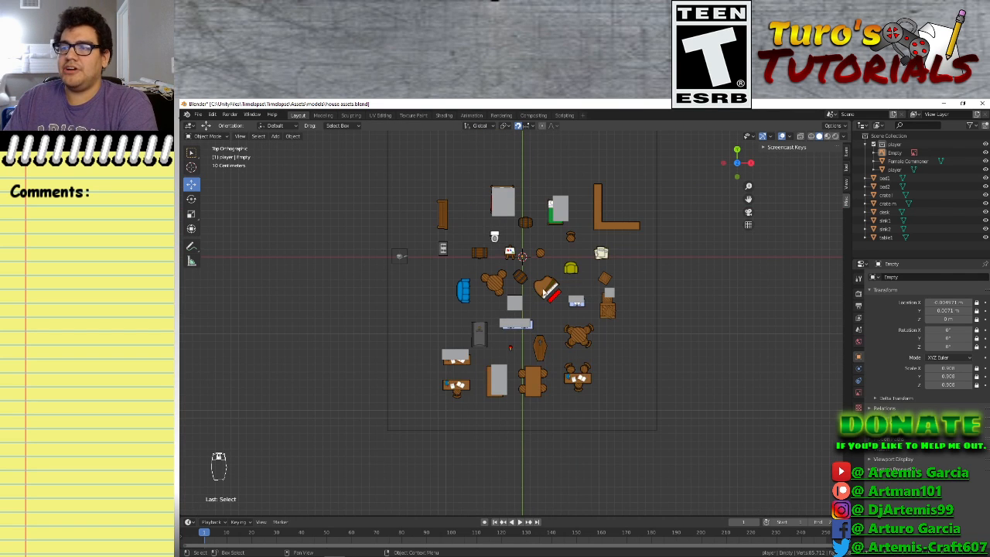
middle_click_drag(545, 291, 514, 325, "shift")
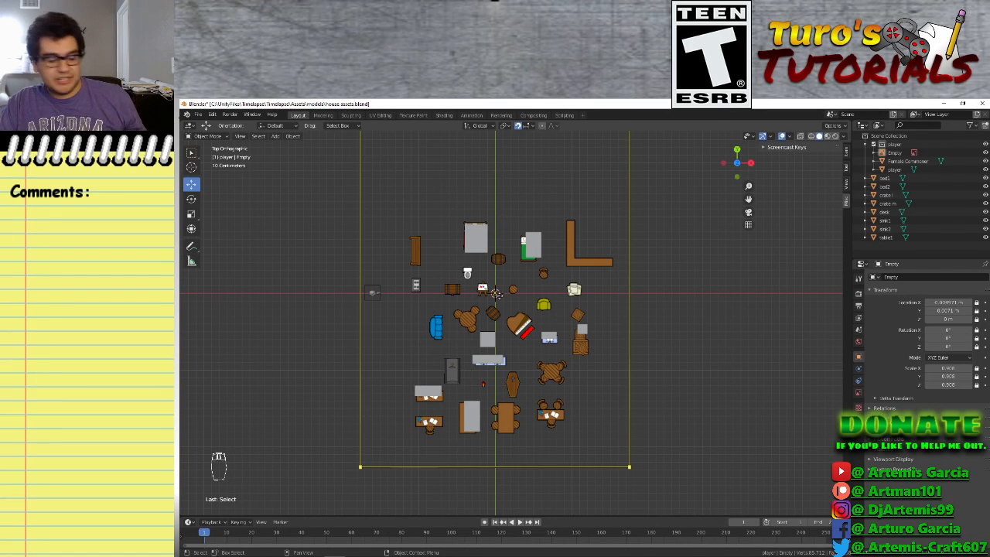
scroll(536, 295, "down", 2)
scroll(451, 353, "up", 6)
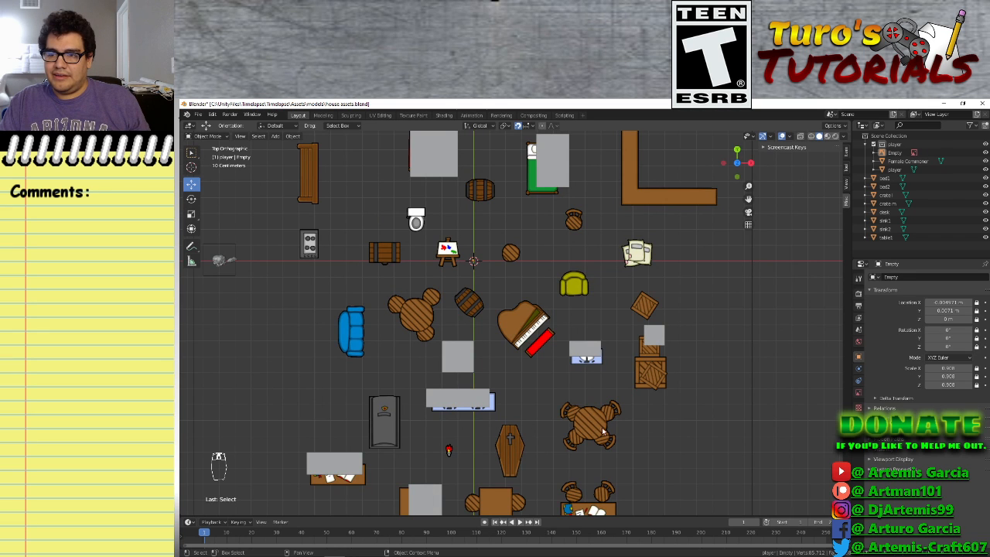
scroll(572, 325, "down", 5)
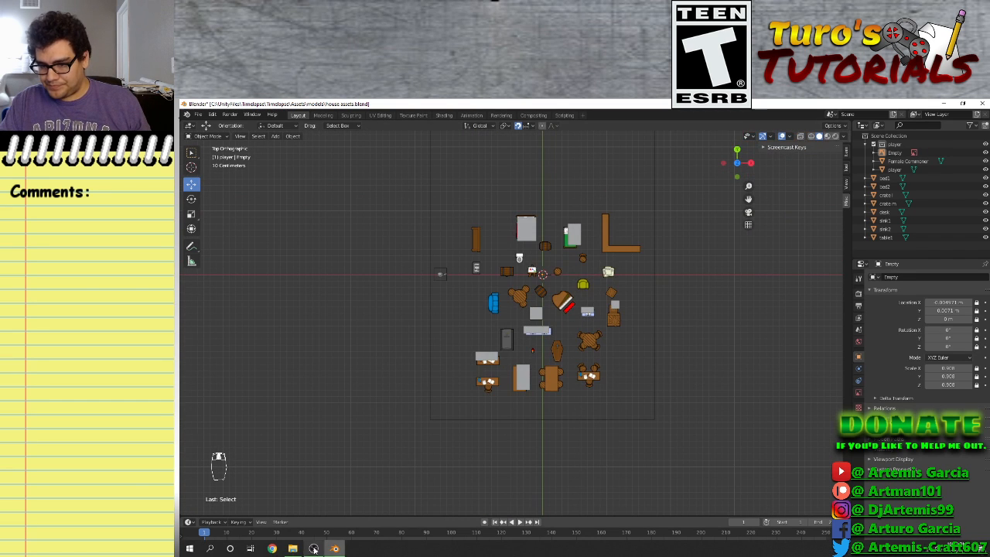
Add crate1.png from the furniture folder in File Explorer as a reference image in Blender's top orthographic view, and select it
left_click(292, 548)
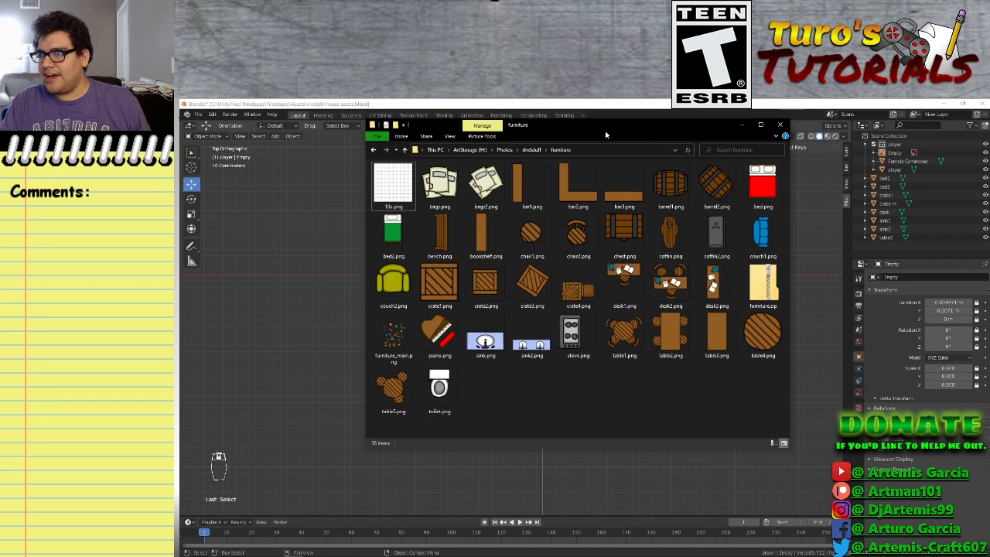
left_click_drag(666, 122, 763, 164)
left_click_drag(539, 325, 350, 278)
left_click(255, 323)
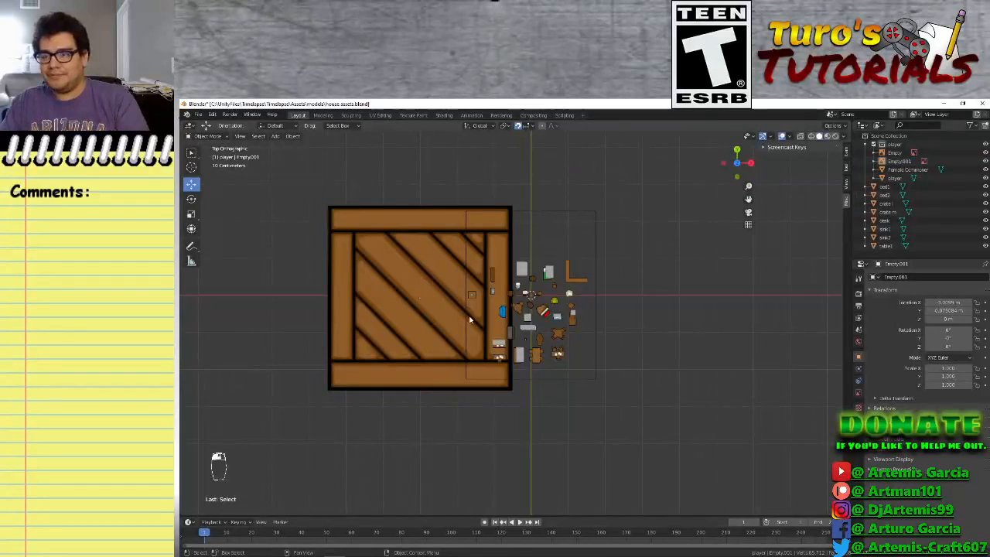
left_click(401, 325)
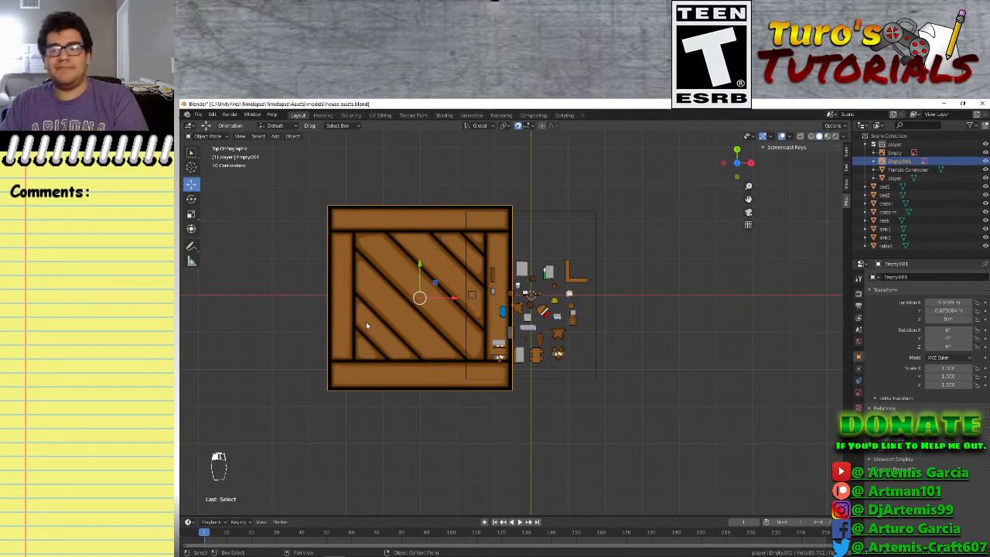
Inspect the crate reference image from an angled perspective and delete it
scroll(420, 342, "up", 2)
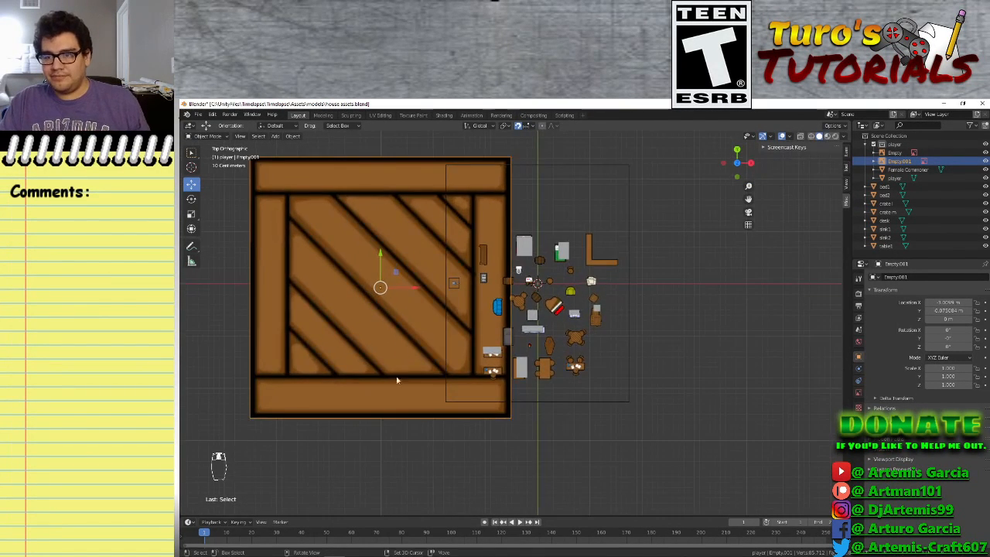
mouse_move(397, 380)
middle_mouse_down()
mouse_move(410, 399)
mouse_move(413, 380)
middle_mouse_up()
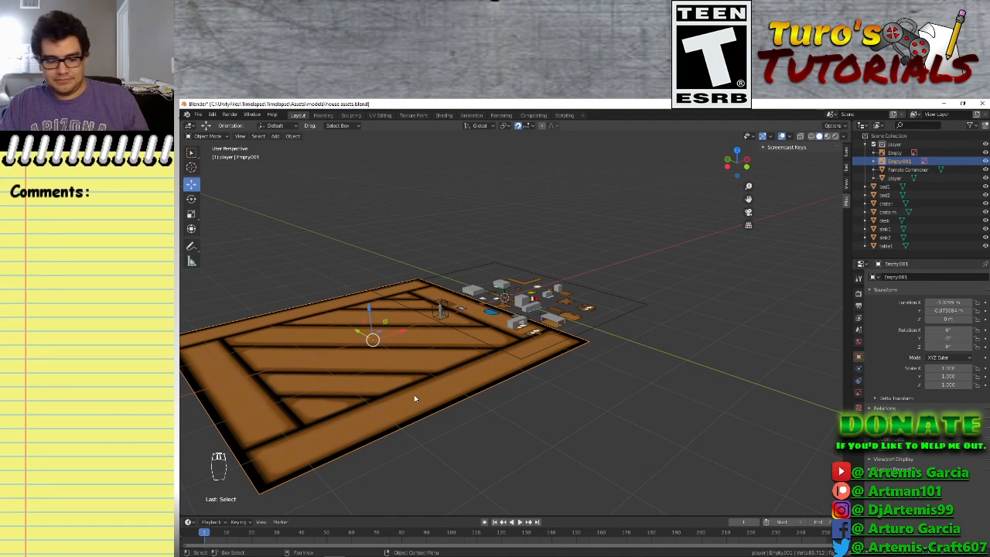
key("Delete")
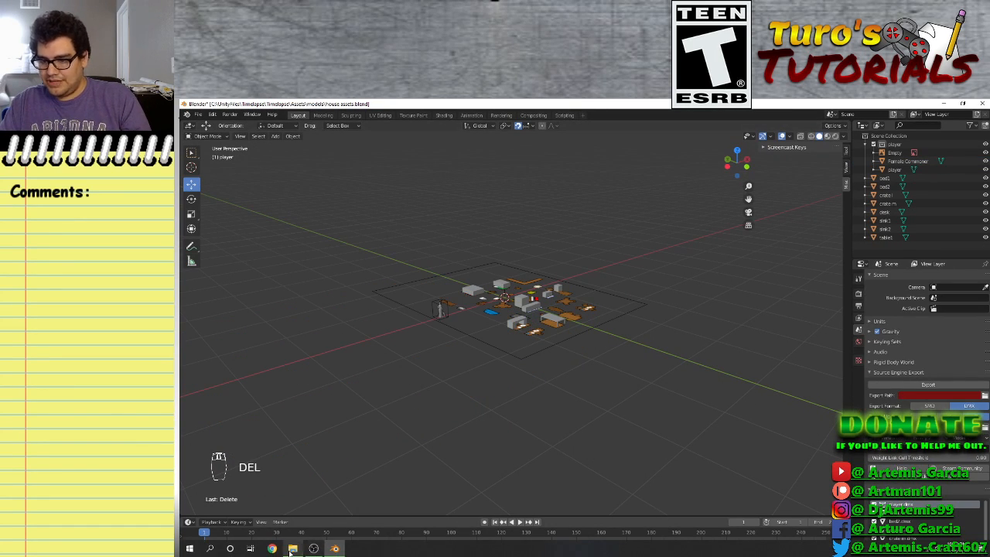
Add crate1.png from the furniture folder while in an angled perspective view, inspect its orientation and delete it
left_click(292, 548)
left_click_drag(535, 325, 339, 311)
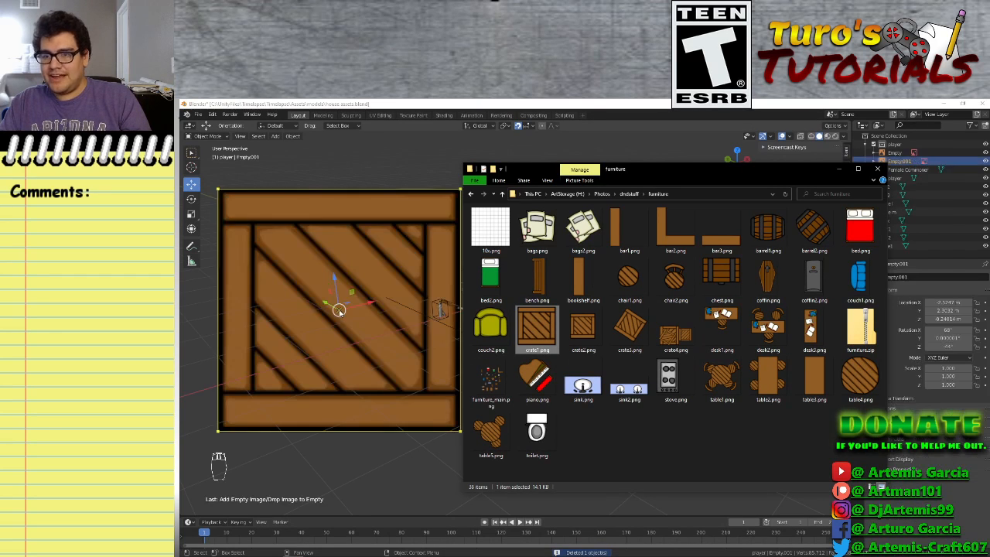
left_click(363, 447)
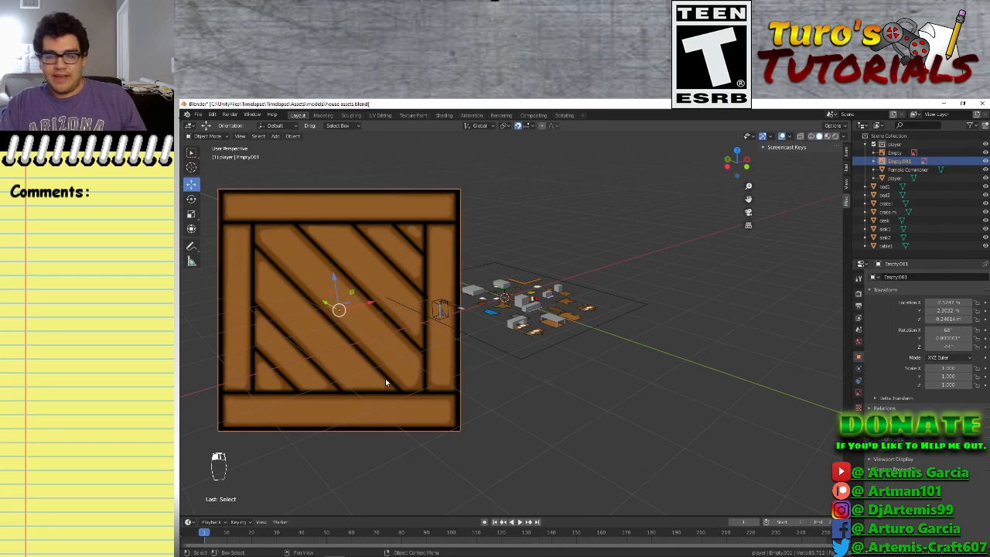
middle_click_drag(568, 414, 513, 404)
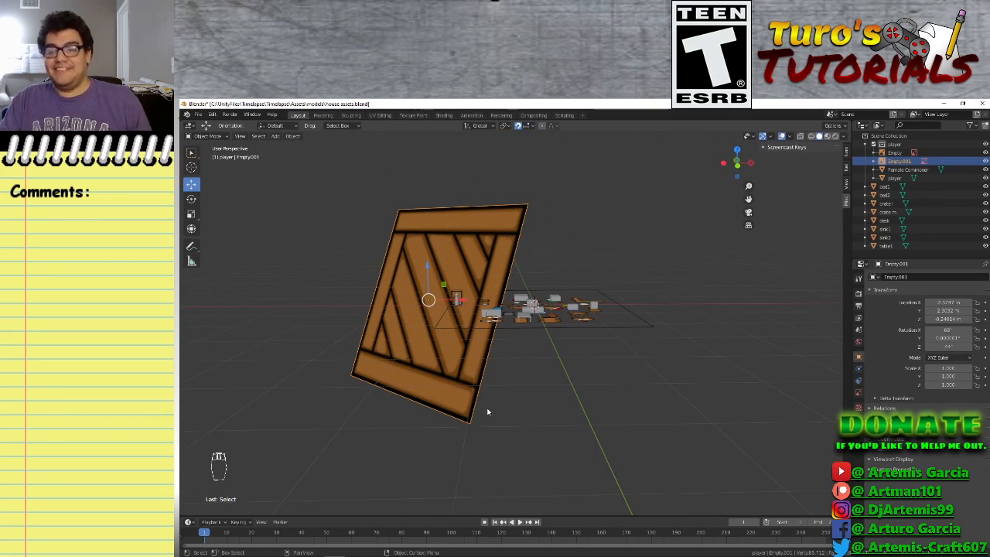
key("Delete")
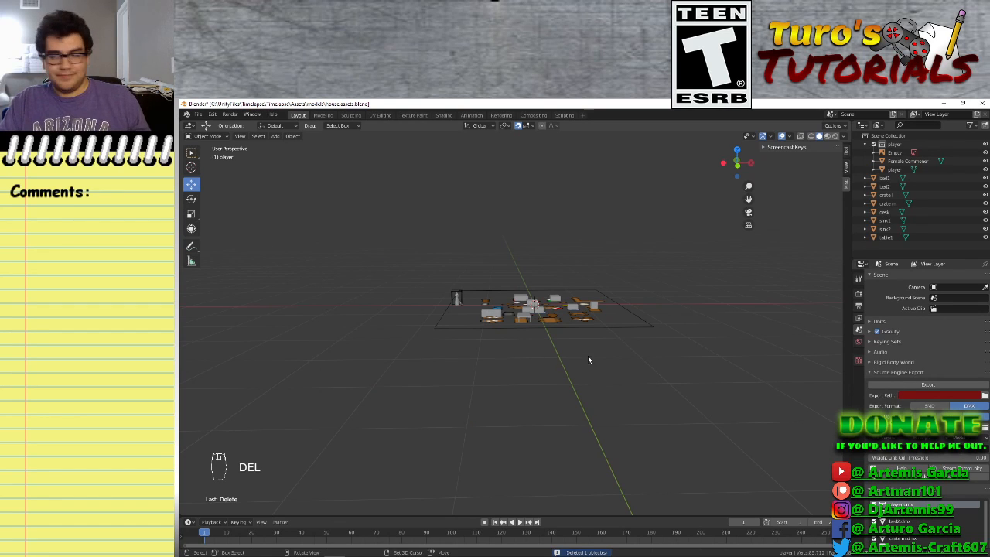
Cycle through the top, front and right orthographic views, and return to the top view of the furniture
middle_click_drag(588, 358, 583, 414)
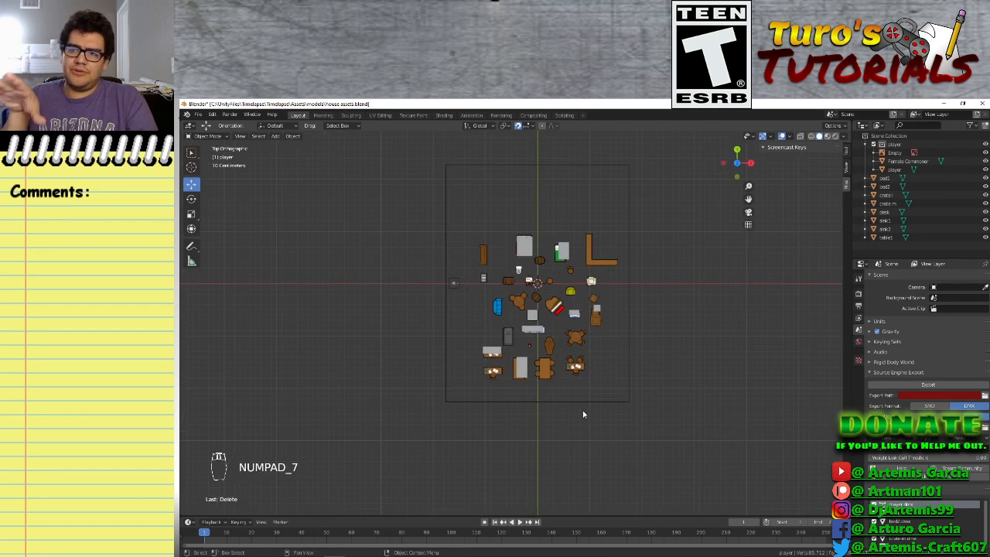
key("KP_7")
key("KP_1")
key("KP_3")
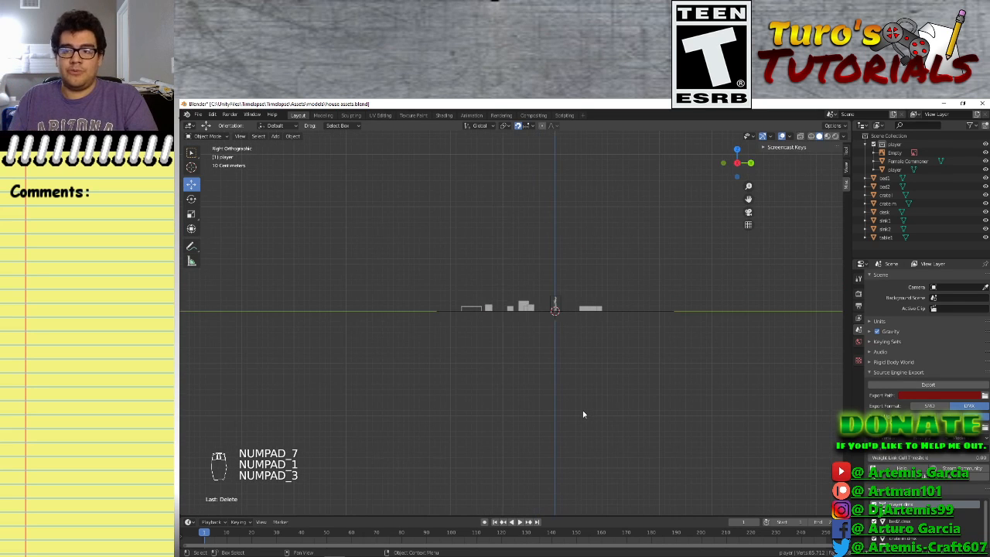
key("KP_7")
scroll(572, 303, "up", 5)
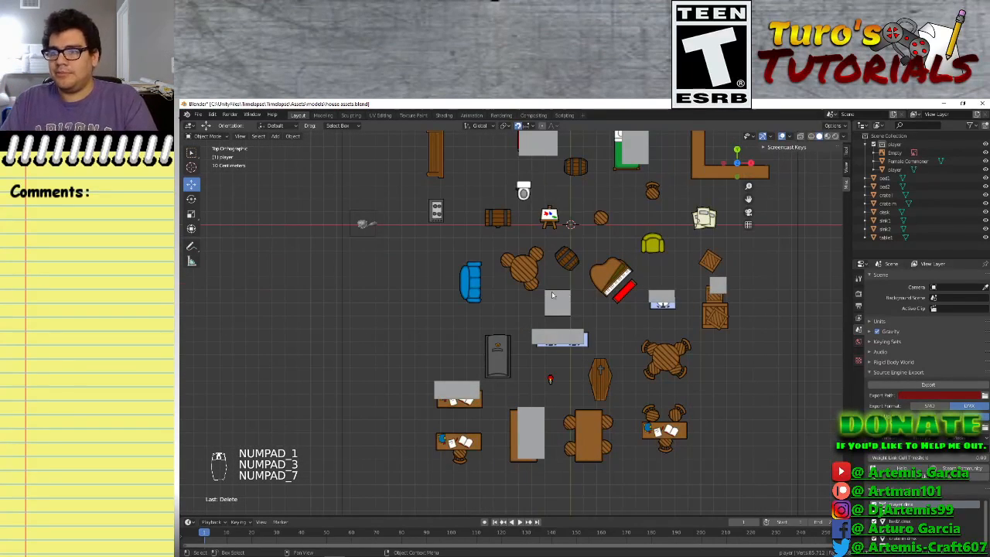
Toggle the top view between perspective and orthographic projection, ending in perspective, and view the furniture from an angle
key("KP_5")
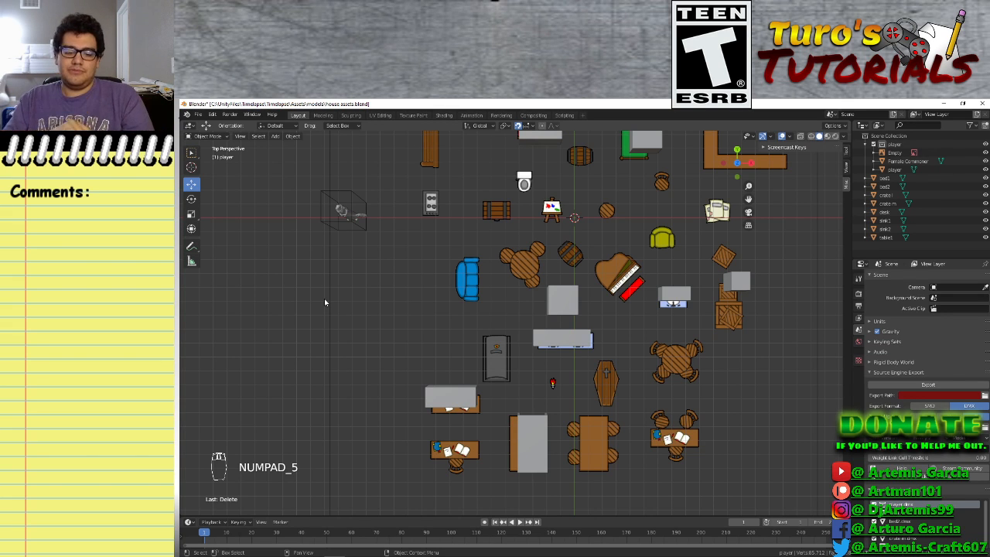
key("KP_5")
key("KP_5")
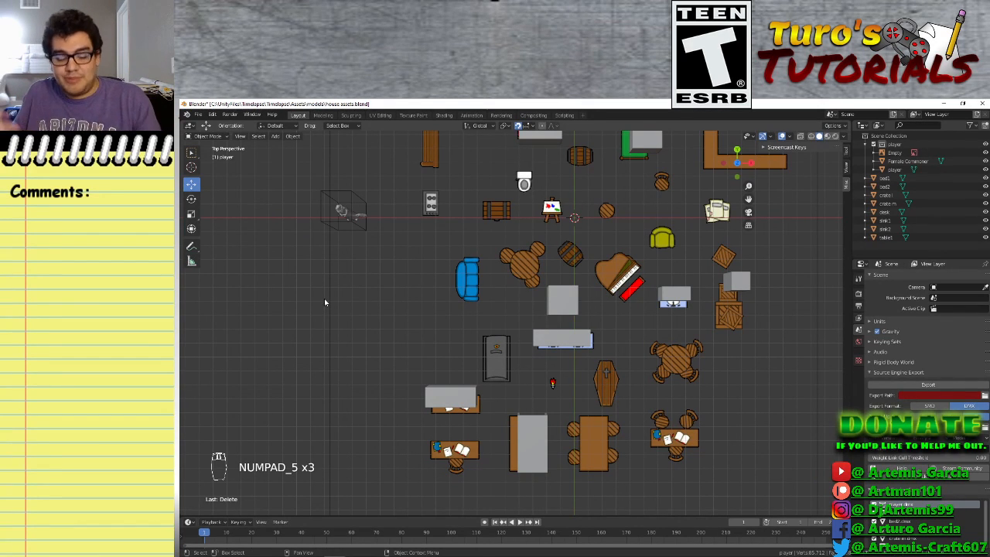
middle_click_drag(349, 341, 518, 296)
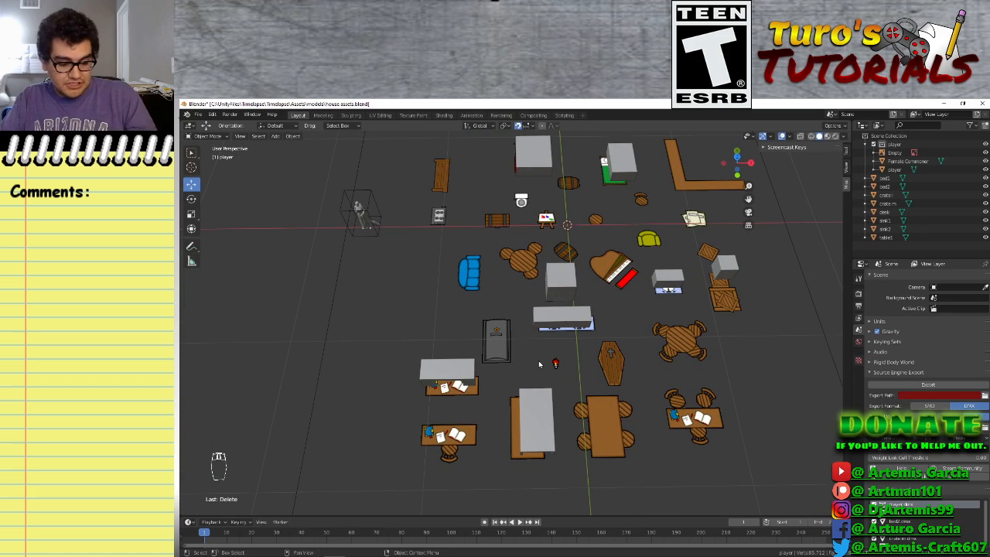
Select the double sink block, the nearby crate block and the single sink block in turn
left_click(566, 324)
scroll(592, 338, "up", 3)
scroll(594, 341, "down", 5)
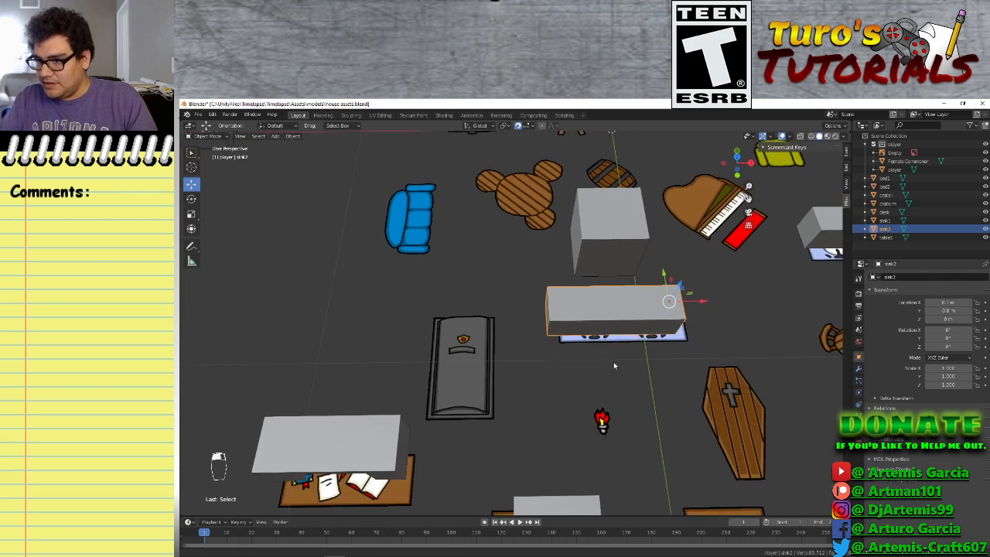
scroll(518, 397, "down", 4)
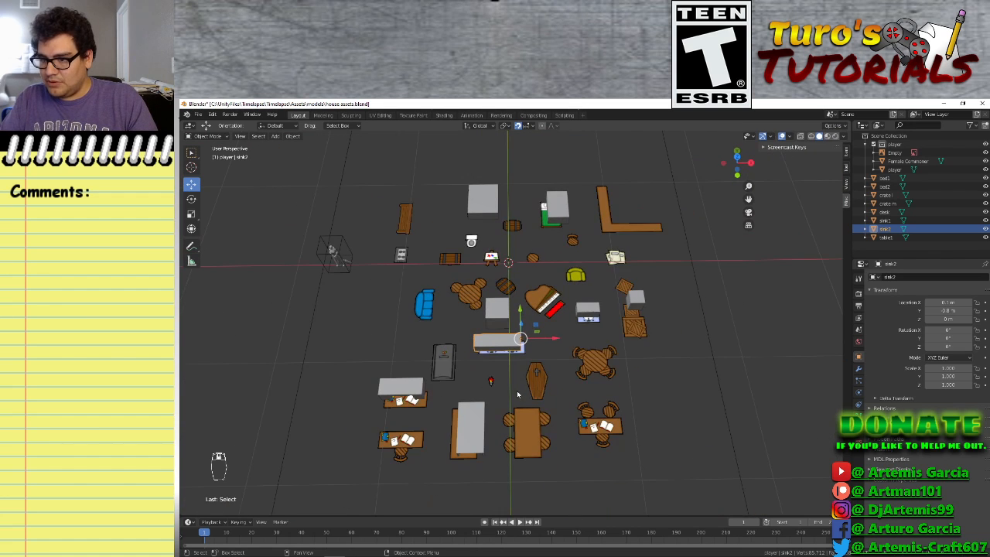
scroll(511, 394, "up", 3)
left_click(496, 328)
left_click(596, 313)
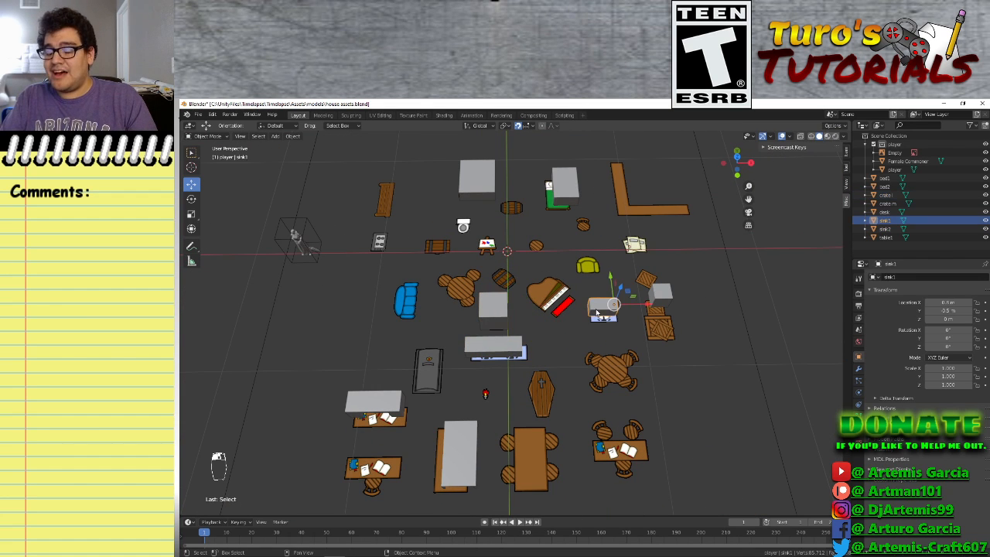
Select the large crate block in the middle and enable Increment snapping with Absolute Grid Snap
left_click(497, 325)
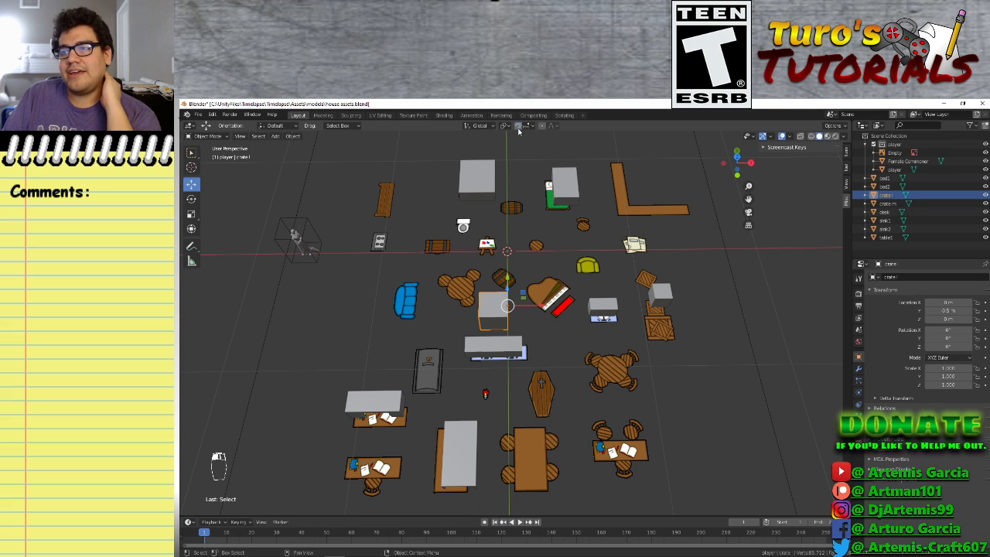
left_click(532, 126)
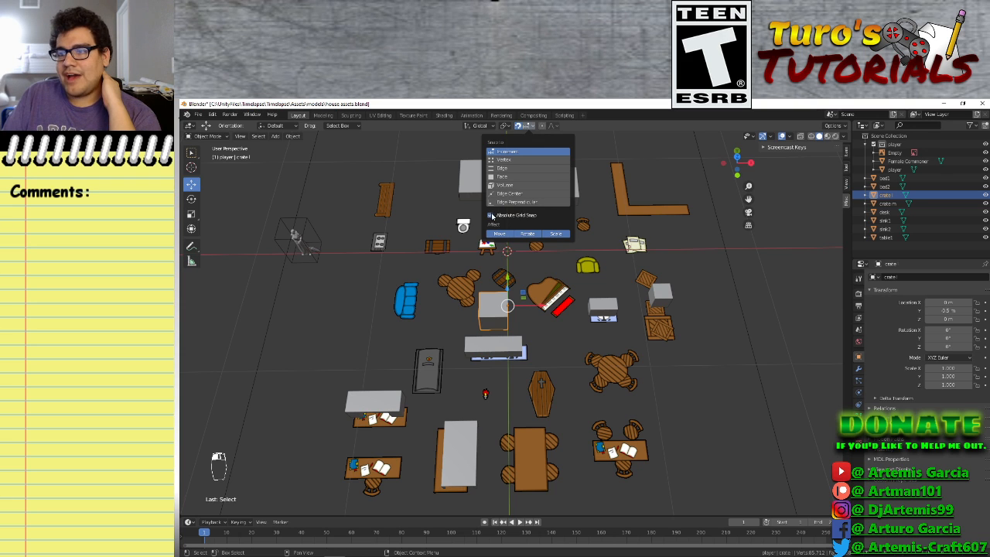
left_click(490, 216)
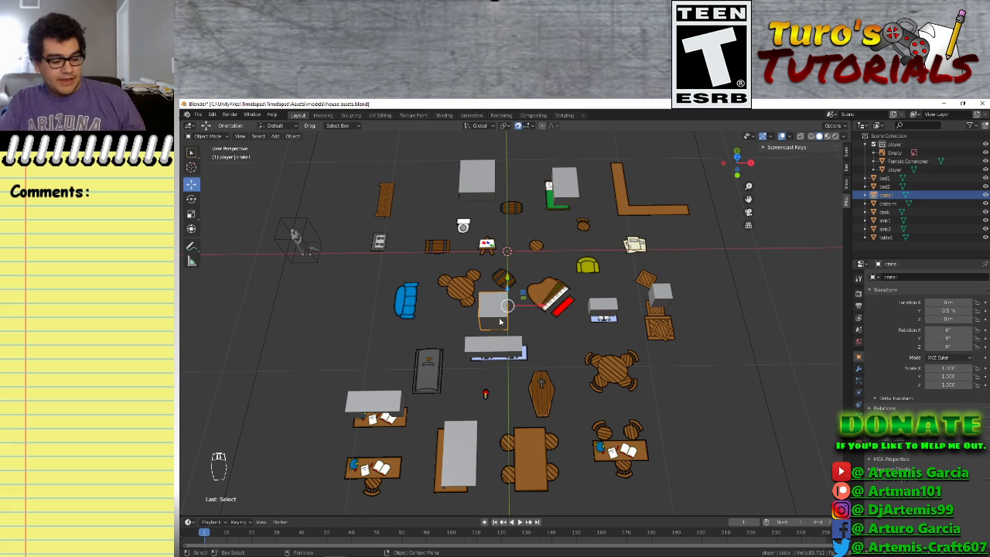
Try moving the crate block with grid snapping in the perspective view and again in the top orthographic view
key("g")
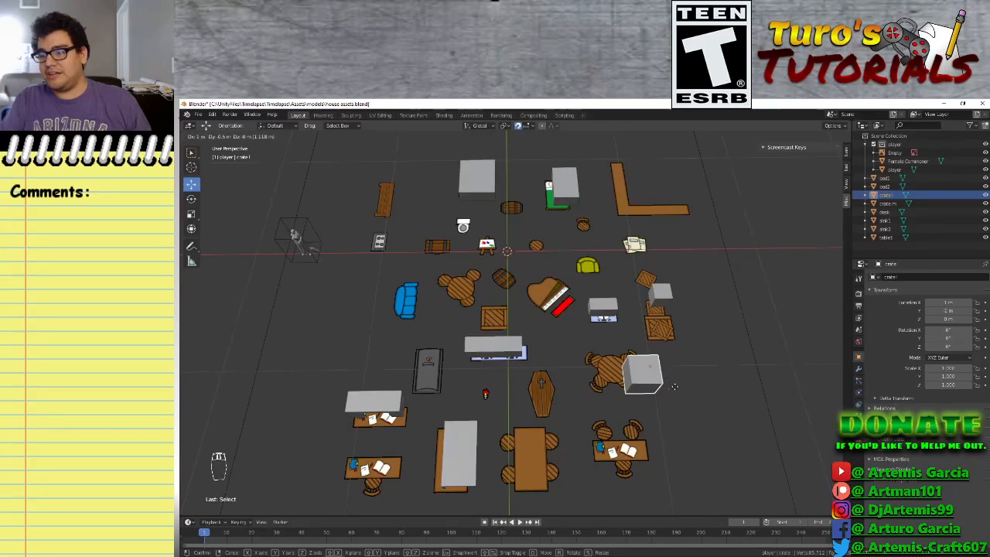
left_click(507, 329)
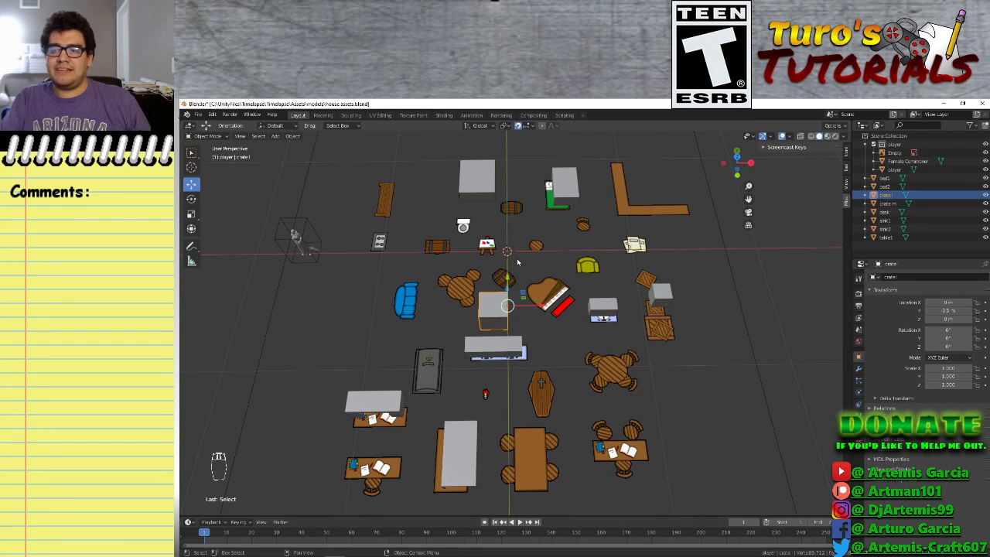
key("KP_7")
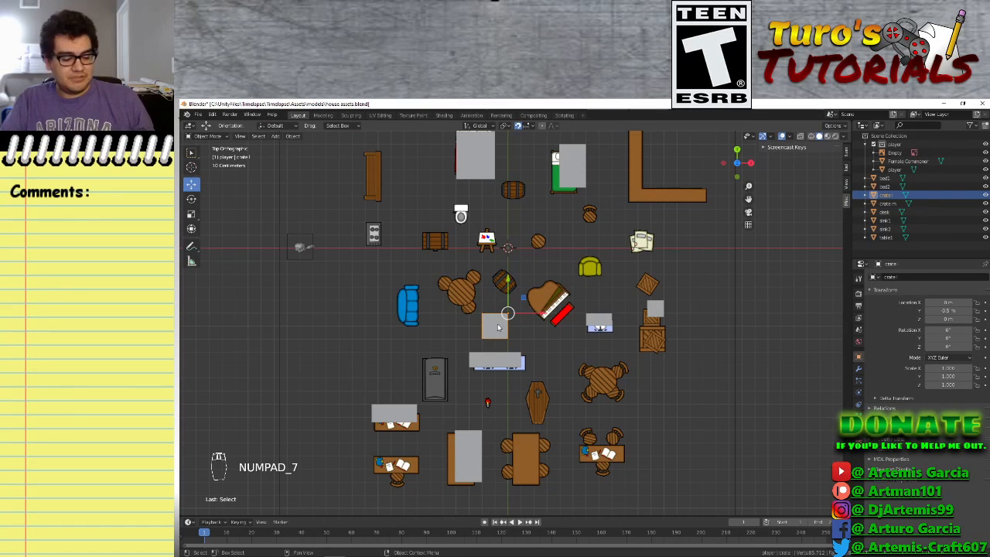
key("g")
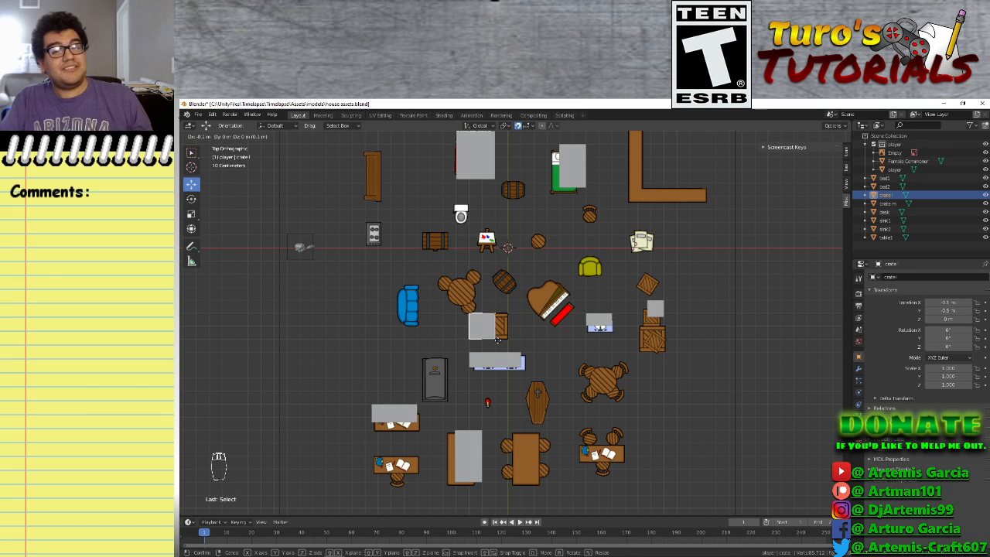
left_click(506, 345)
Try moving the crate block in centimetre snap increments in a close-up top view
scroll(505, 344, "up", 10)
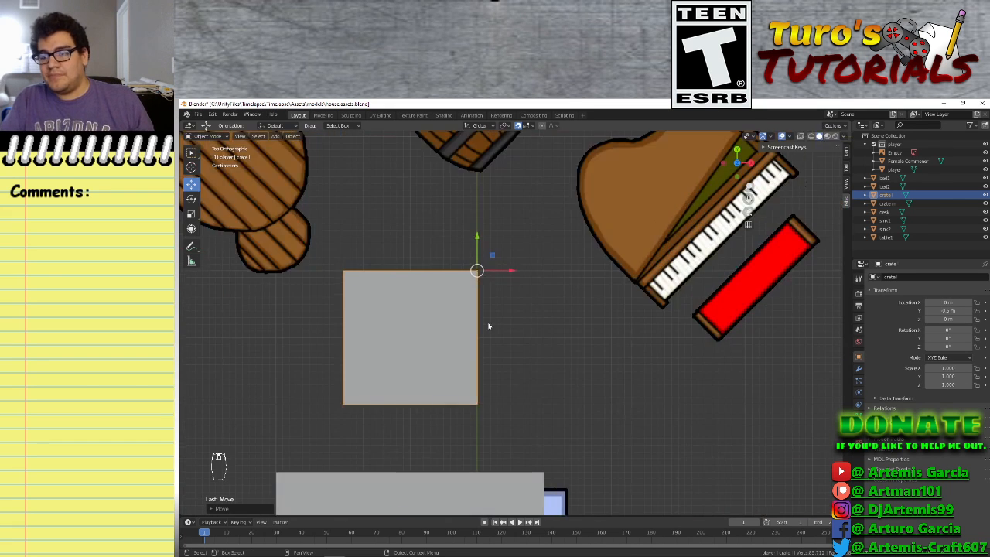
middle_click_drag(486, 319, 550, 361, "shift")
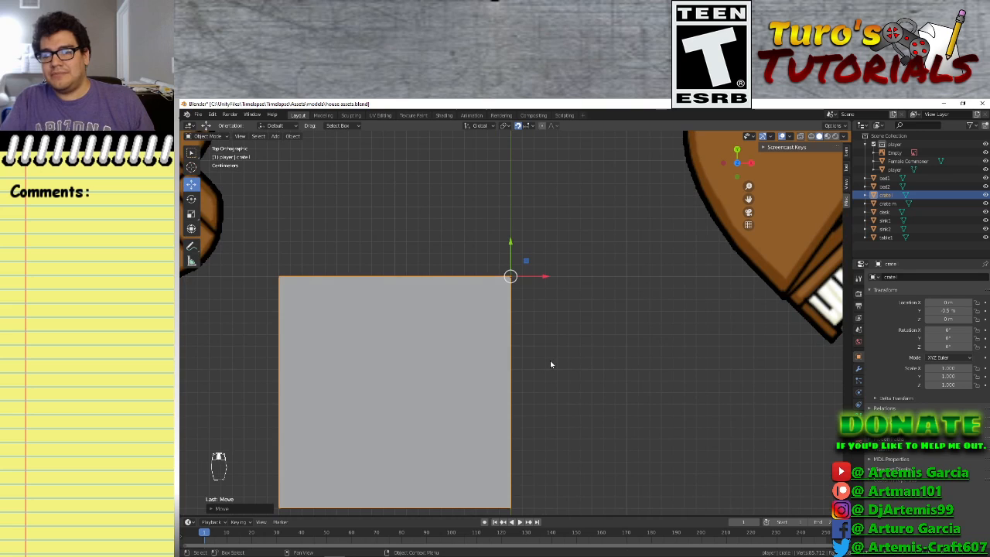
key("g")
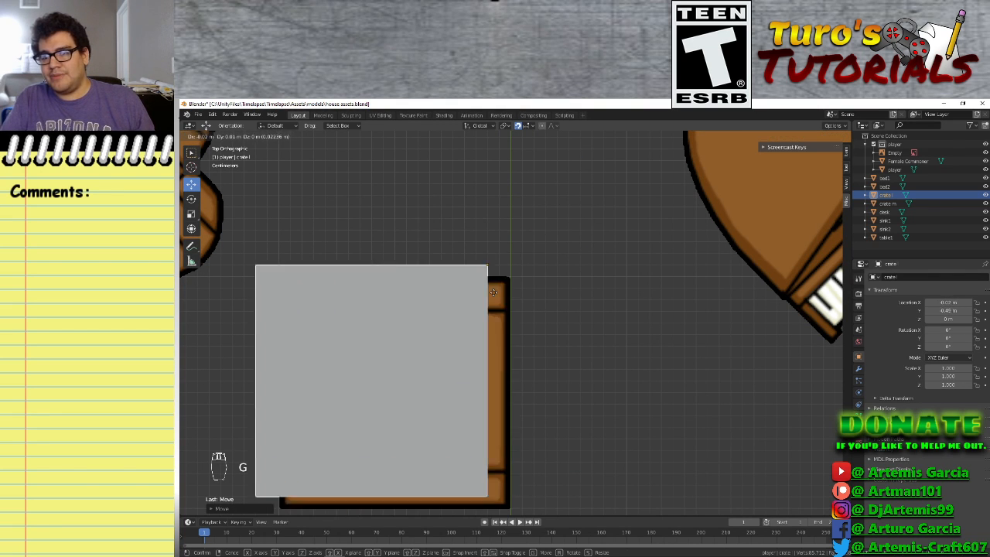
left_click(512, 301)
scroll(518, 304, "down", 2)
scroll(518, 304, "down", 5)
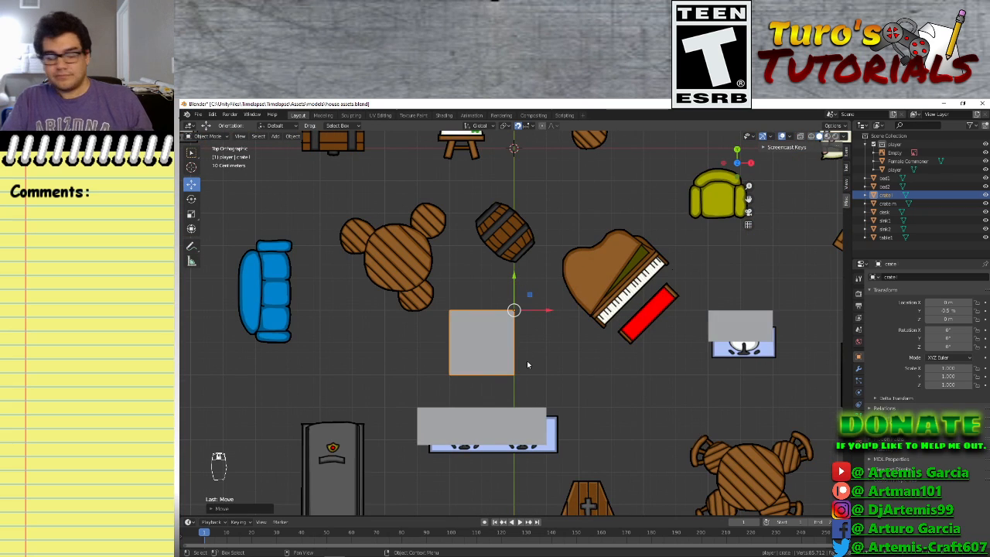
Return to the top orthographic view and switch the viewport shading to Wireframe and back to Solid
middle_click_drag(527, 362, 546, 333)
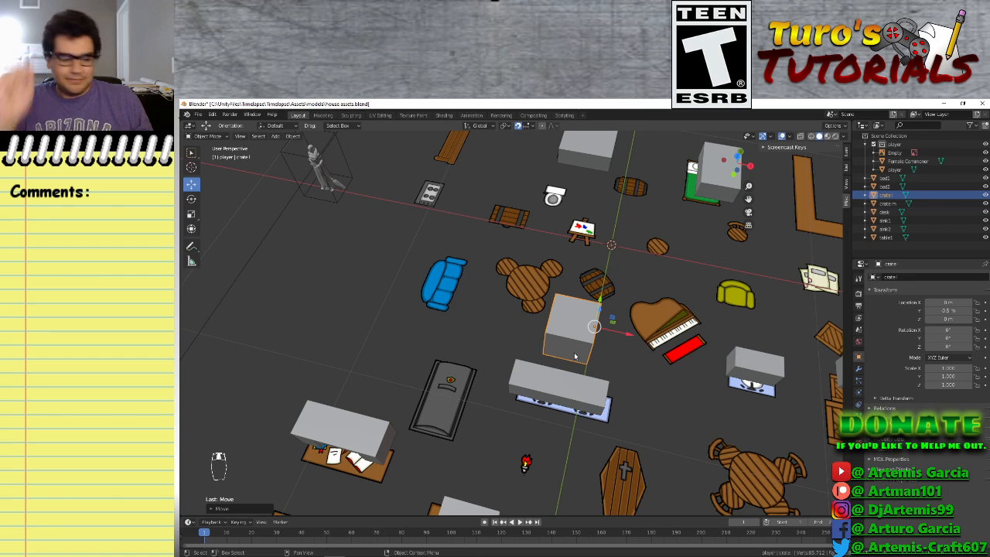
middle_click_drag(718, 433, 601, 336, "shift")
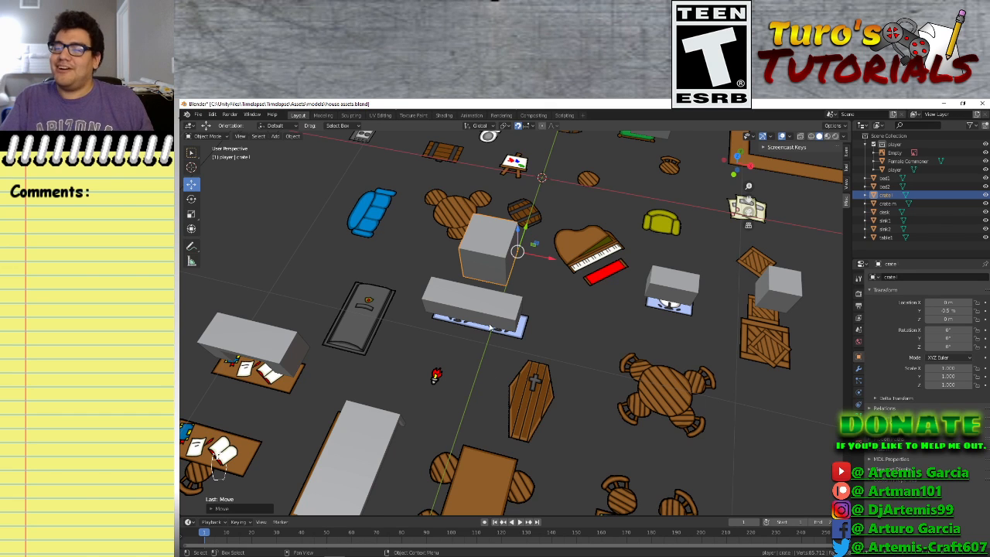
key("KP_7")
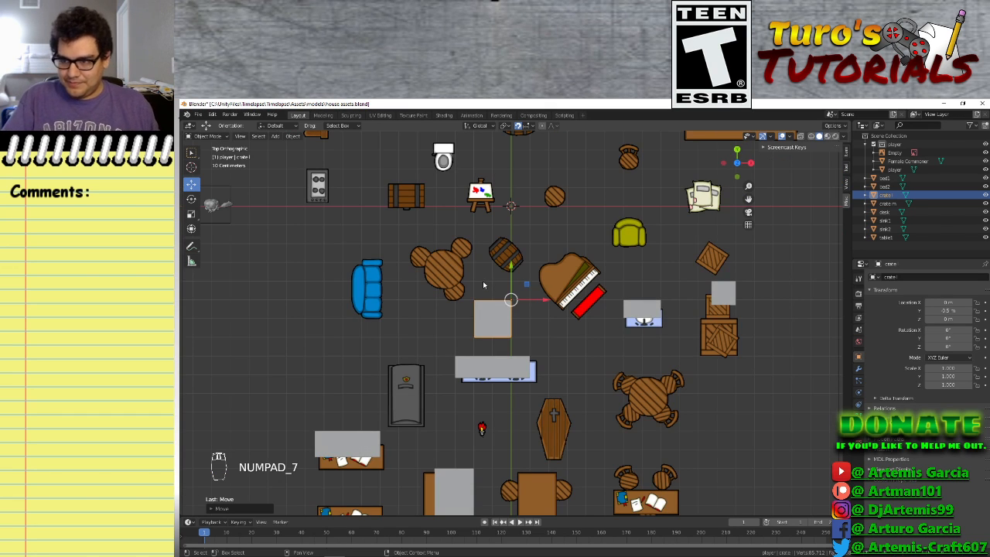
key("z")
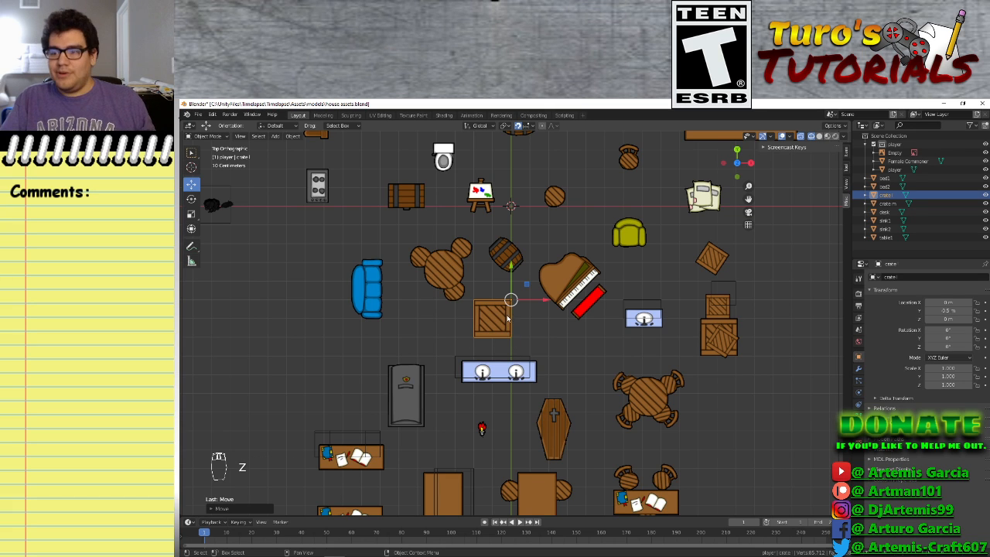
key("z")
key("z")
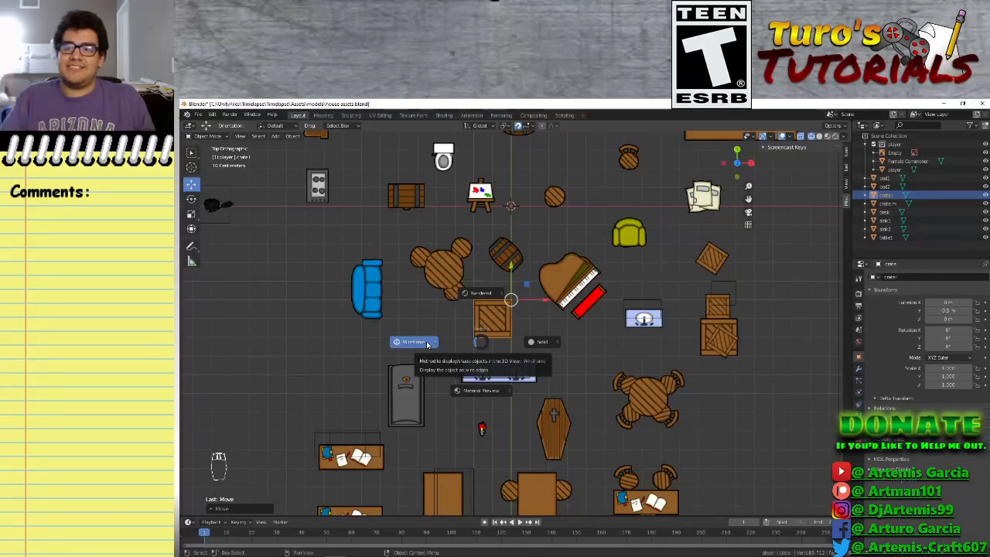
Preview the furniture in Material Preview and Rendered shading, and finish in Wireframe shading
key("z")
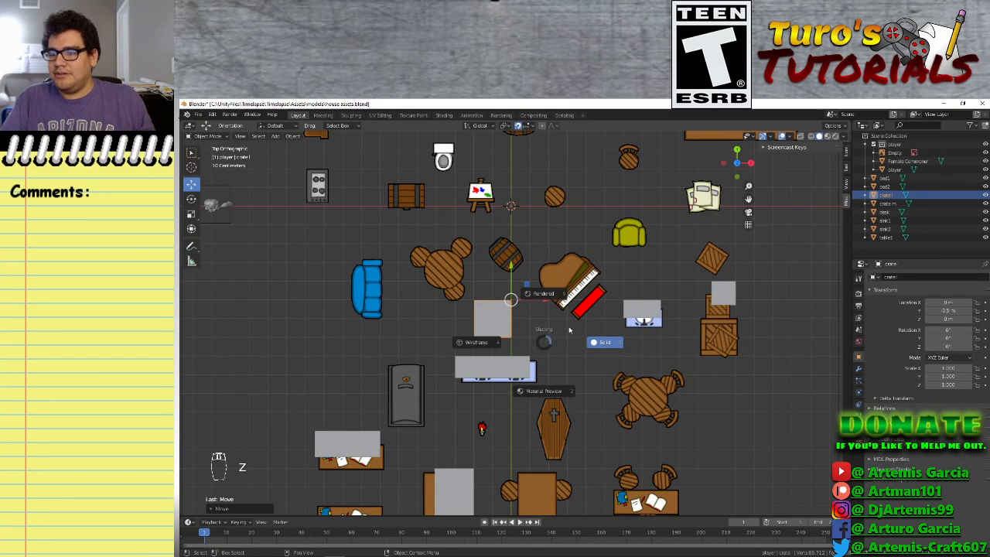
left_click(544, 391)
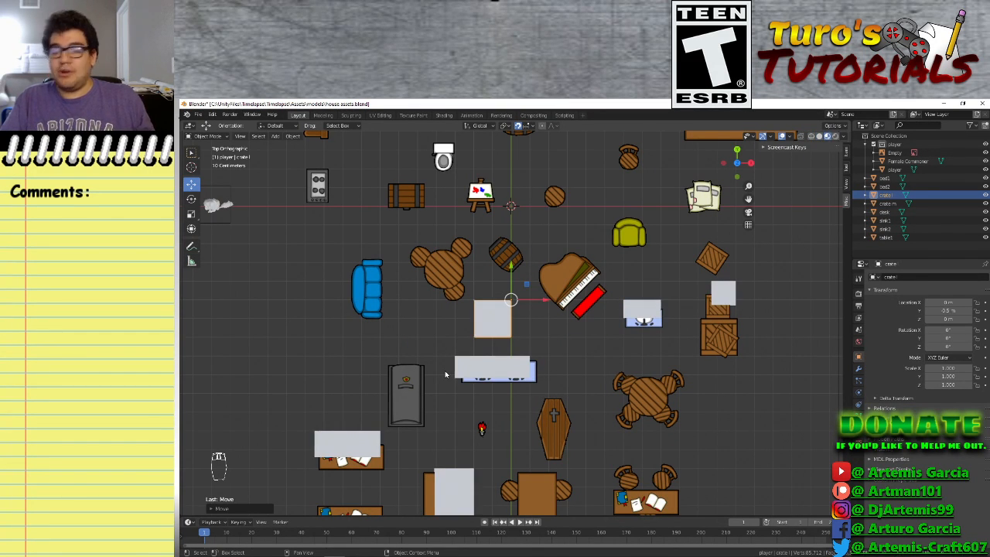
key("z")
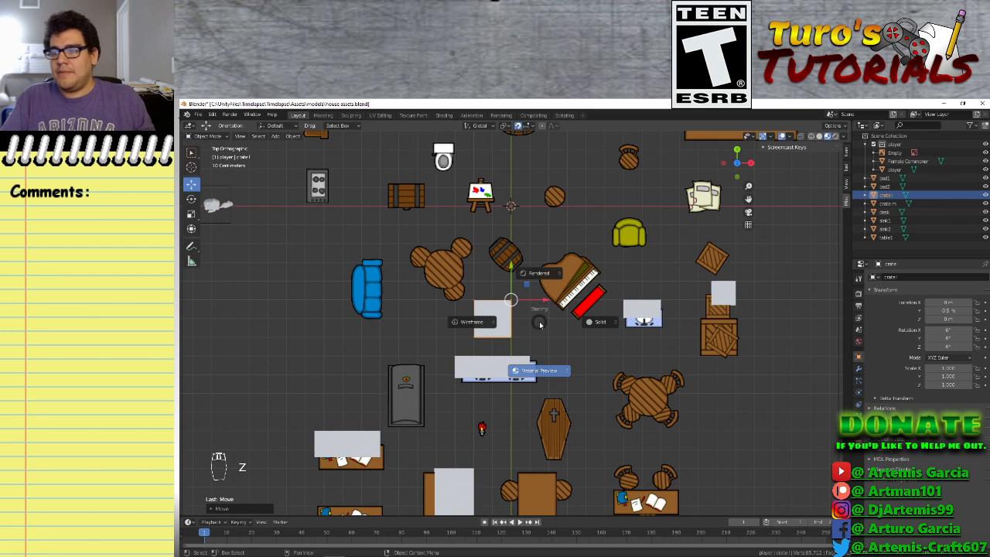
left_click(537, 273)
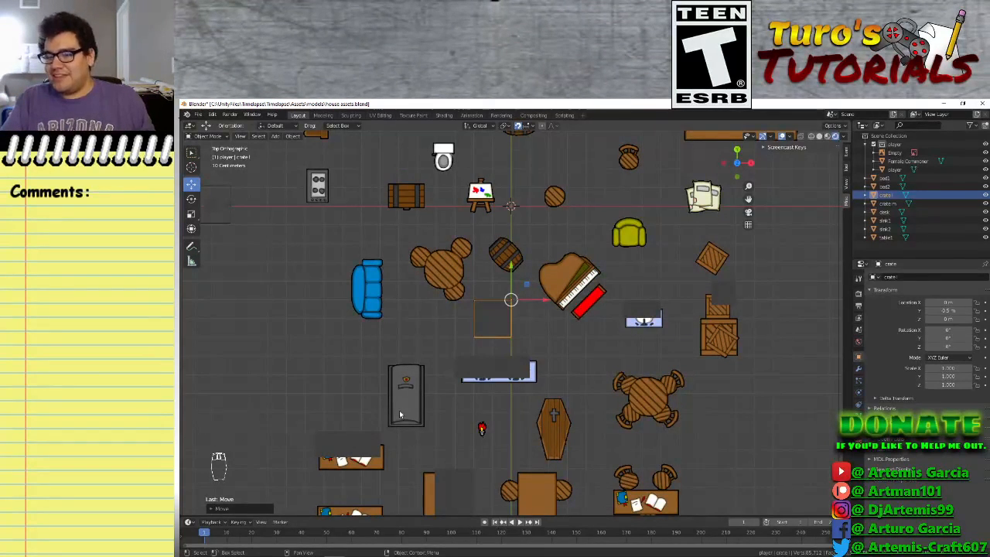
key("z")
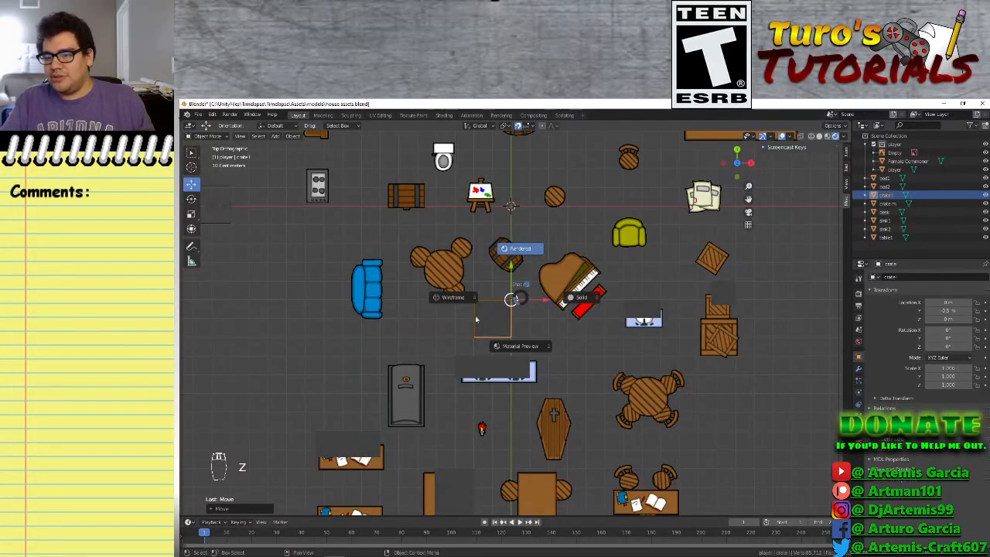
left_click(455, 303)
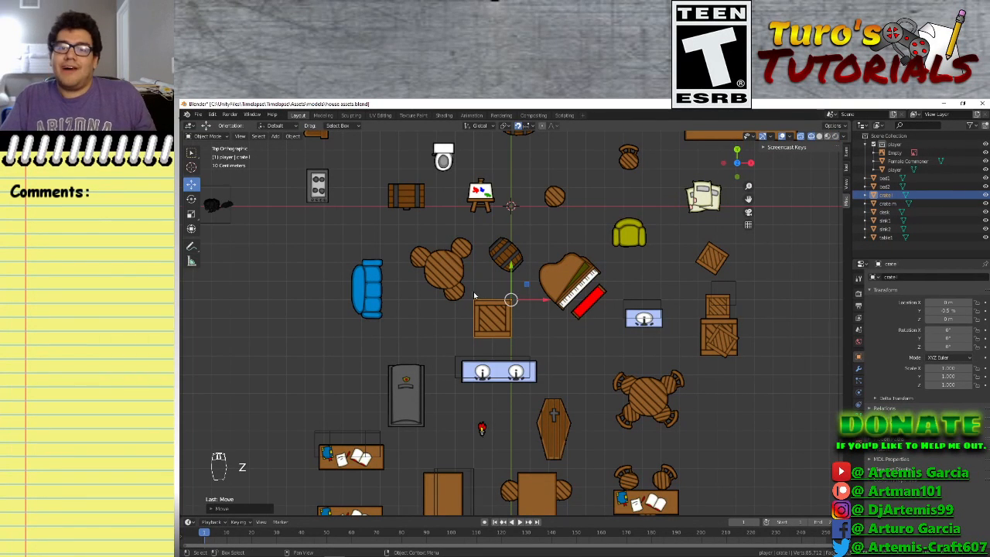
mouse_move(516, 308)
left_mouse_down()
mouse_move(594, 328)
mouse_move(582, 299)
mouse_move(503, 311)
mouse_move(511, 318)
left_mouse_up()
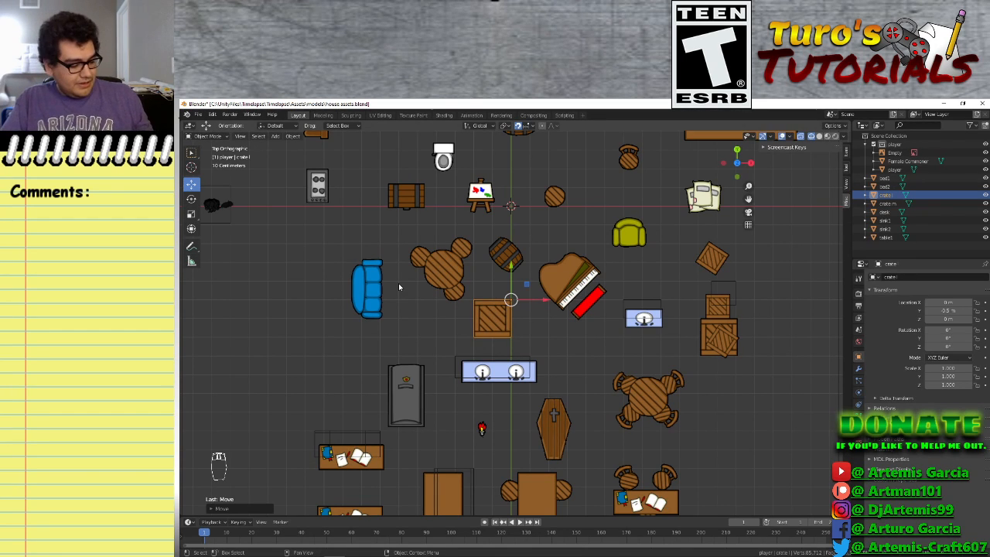
Duplicate the crate block and place the copy over the coffin artwork at X 0.3 m, Y -1 m
key("shift+d")
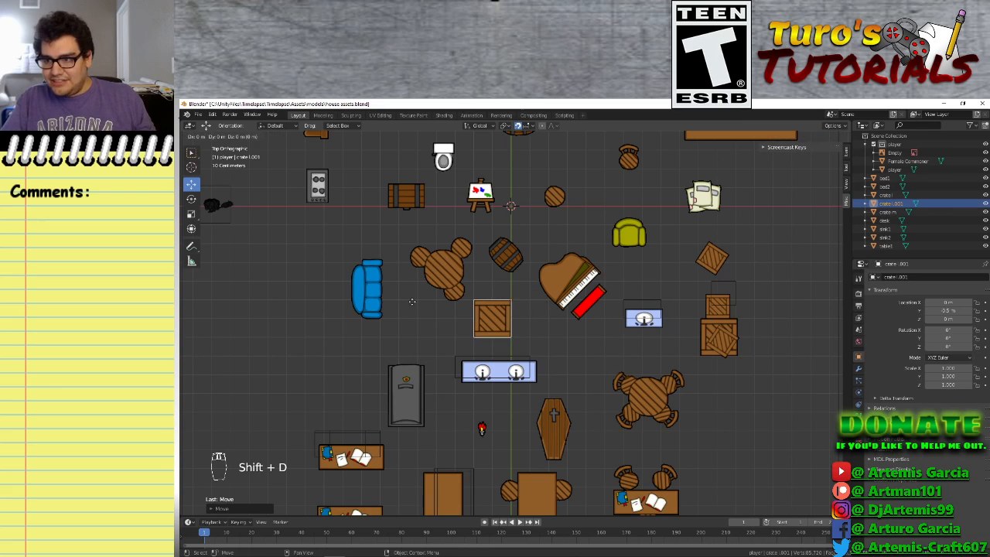
left_click(462, 378)
scroll(559, 330, "up", 4)
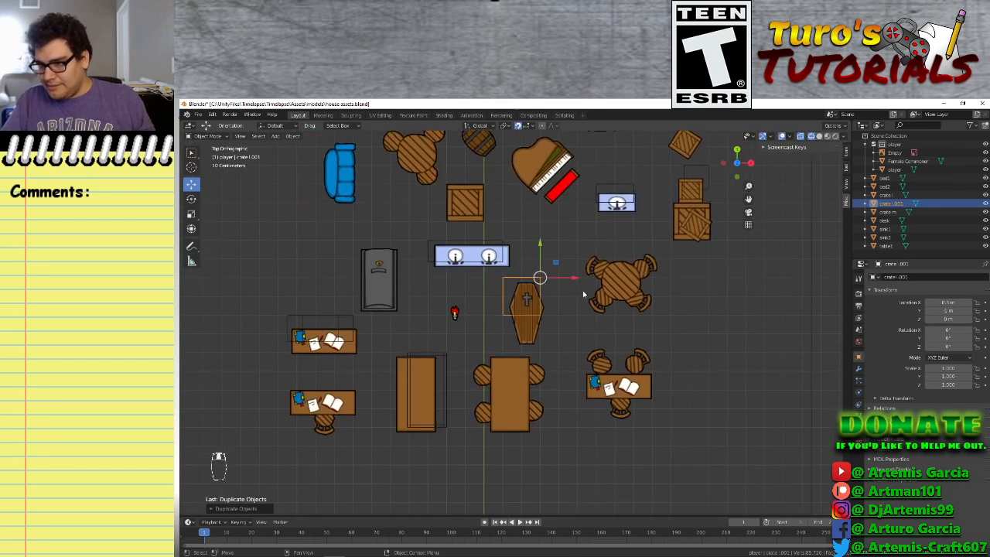
scroll(558, 330, "up", 4)
scroll(564, 352, "down", 2)
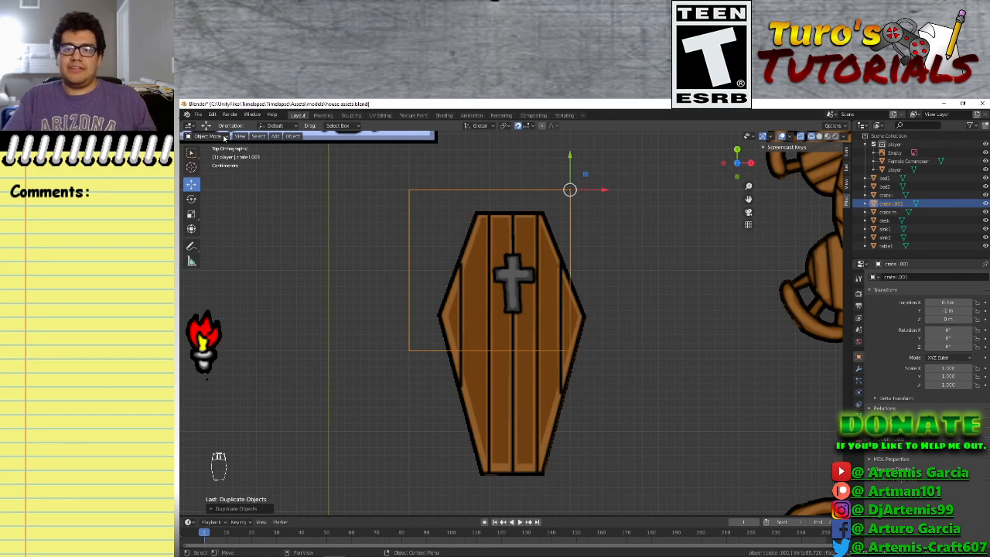
Put the duplicated block into Edit Mode, toggle to Object Mode once and return to Edit Mode
left_click(225, 137)
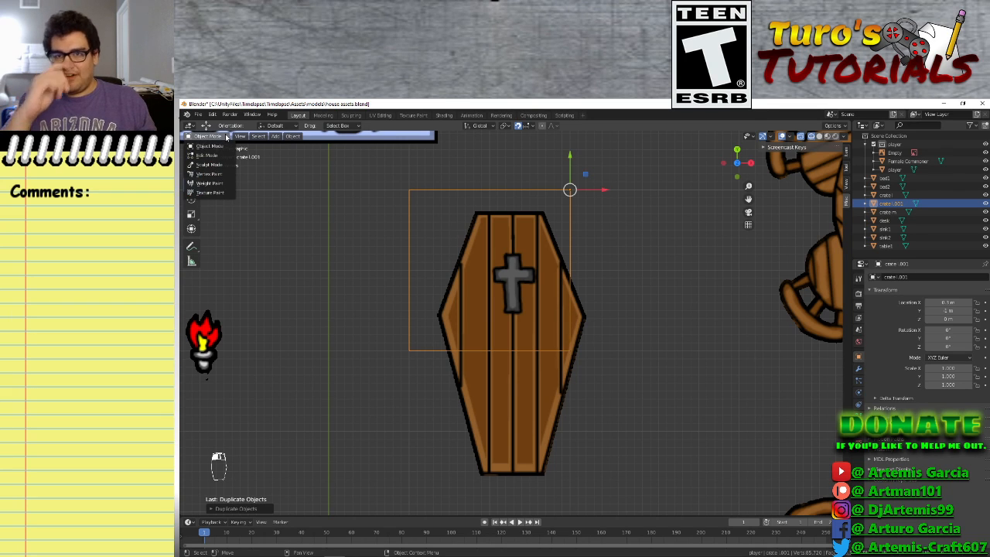
left_click(208, 155)
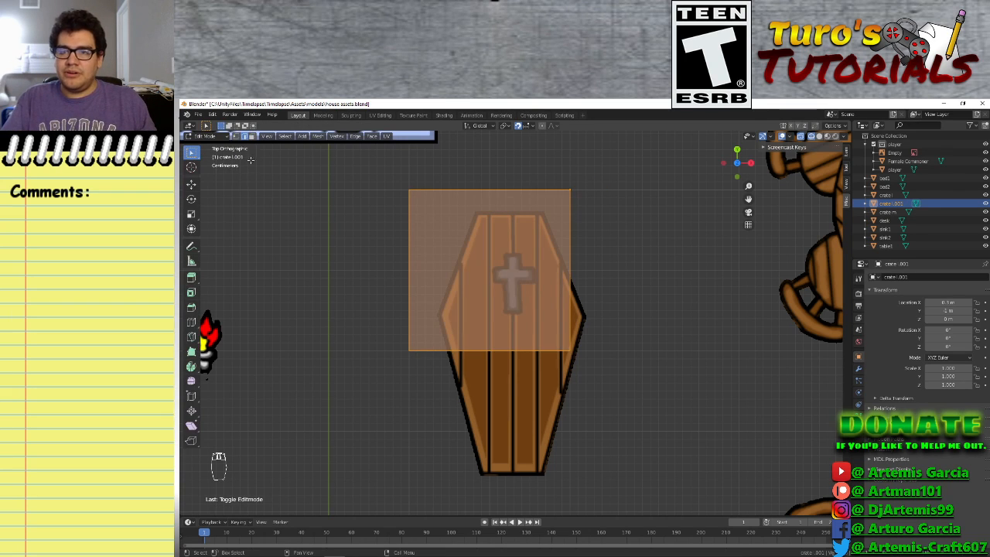
left_click(214, 138)
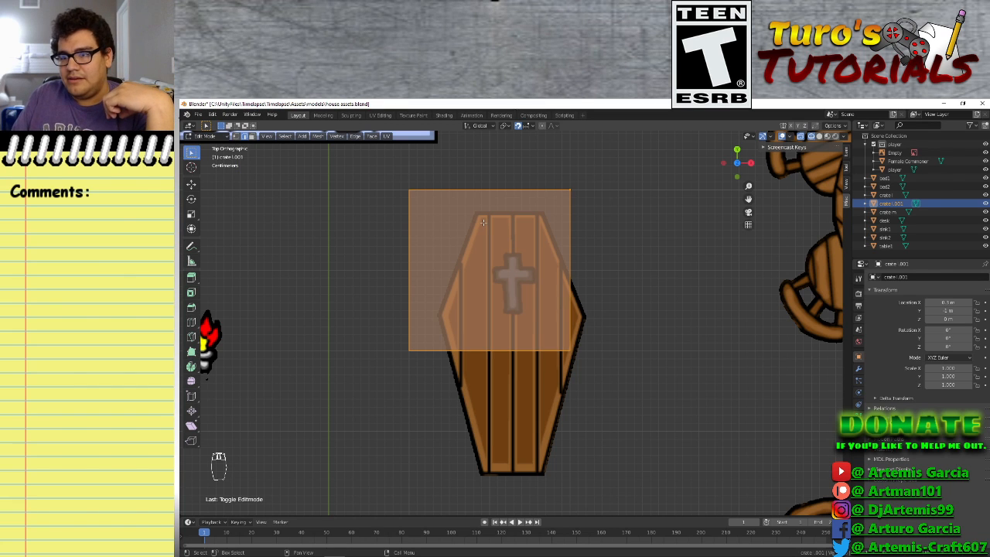
scroll(472, 313, "up", 1)
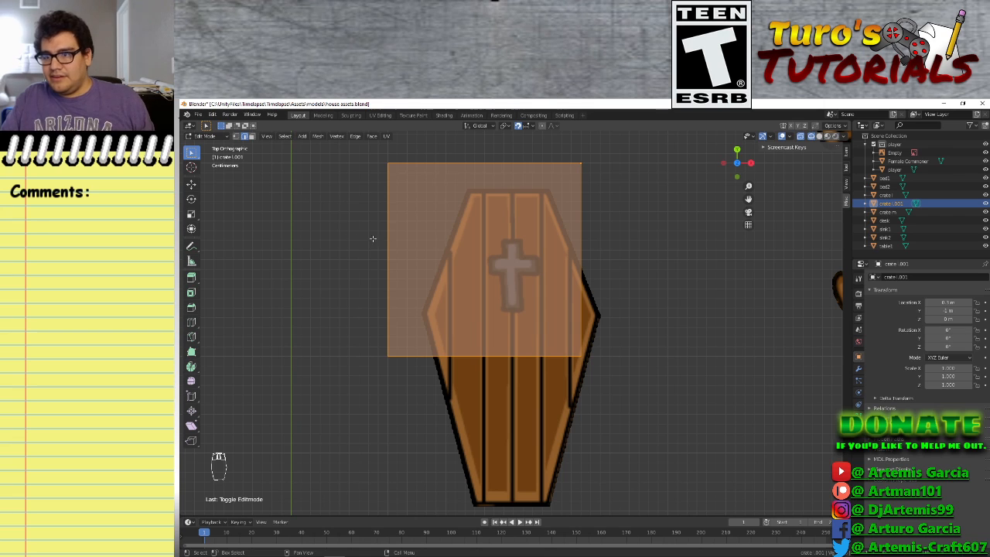
key("Tab")
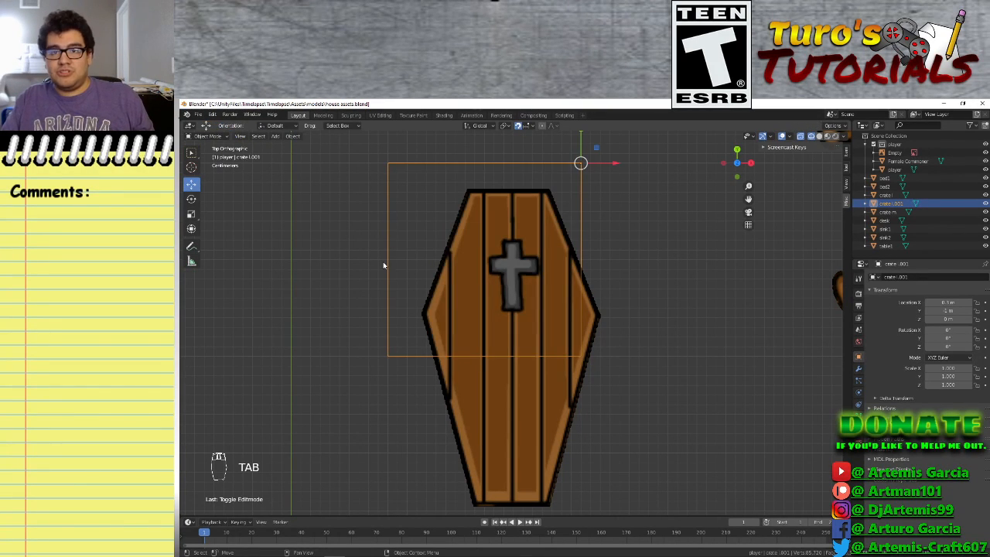
key("Tab")
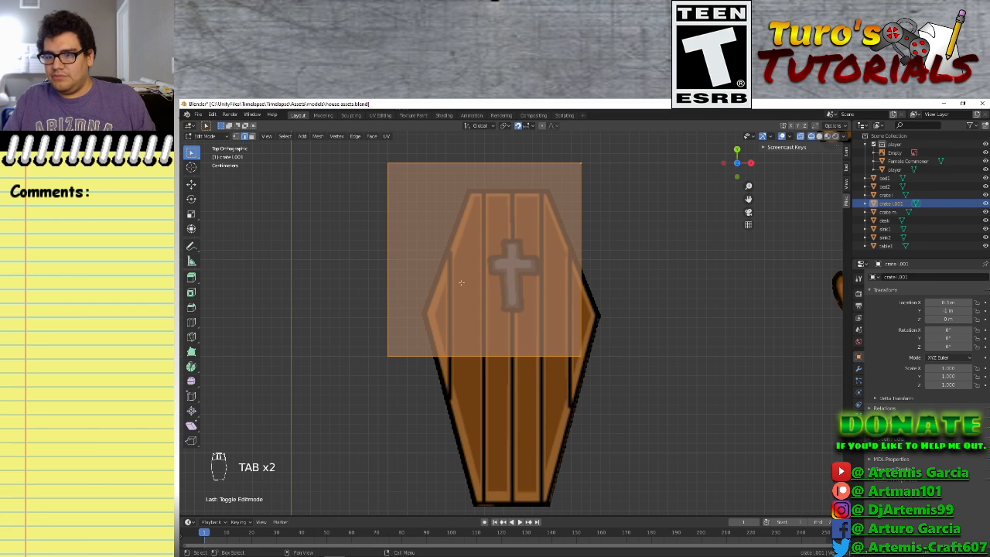
Select the block's upper side edge running along the coffin's length and inspect it from an angle
left_click(590, 232)
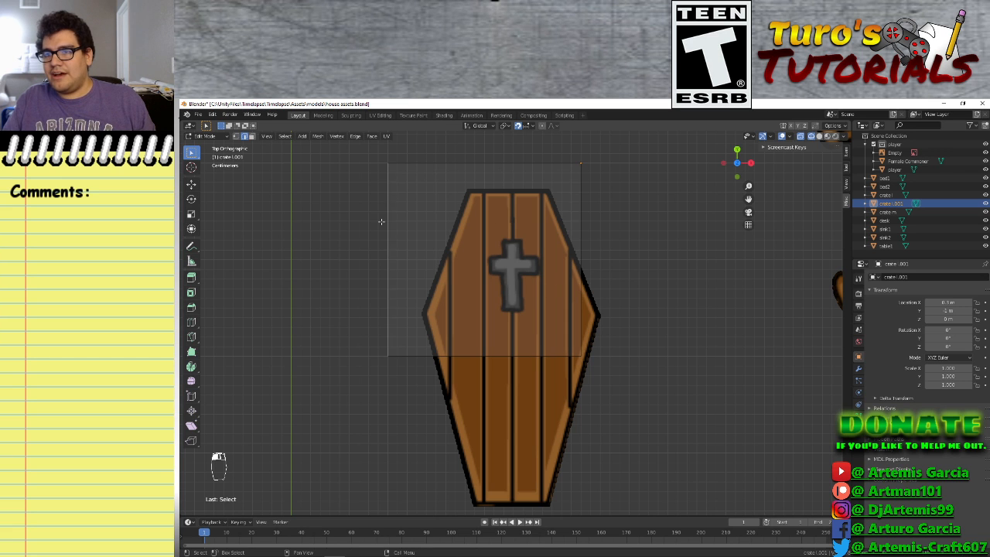
scroll(350, 187, "up", 4)
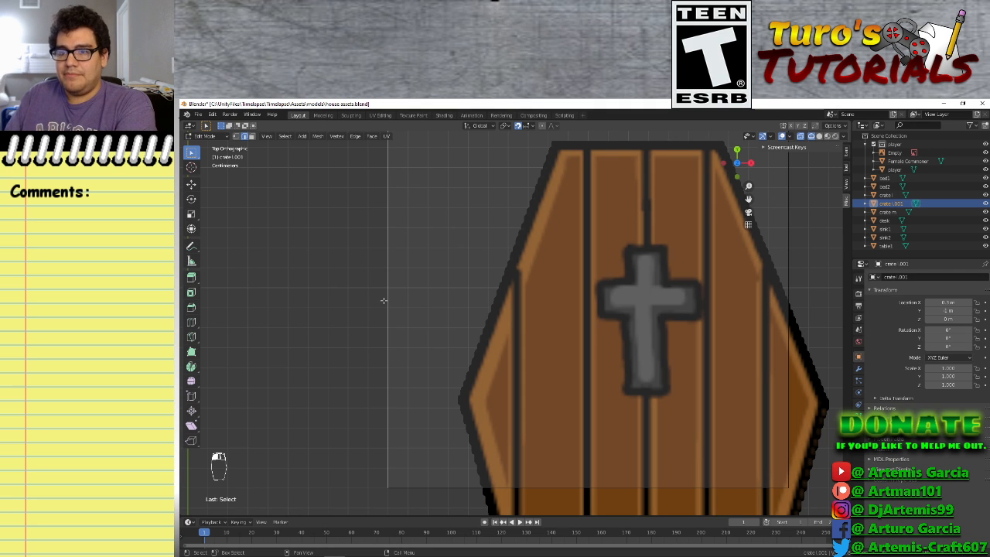
middle_click_drag(389, 304, 457, 338)
scroll(458, 336, "down", 5)
middle_click_drag(499, 273, 522, 341)
scroll(522, 341, "up", 6)
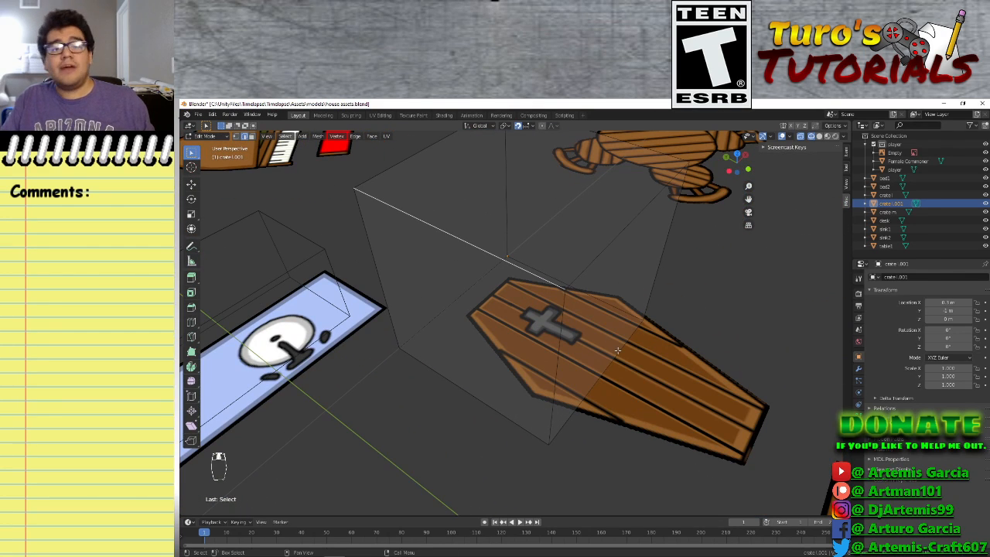
Select the block's +X and -X upper edges in turn, and compare face select with edge select on its -X side
scroll(536, 373, "down", 5)
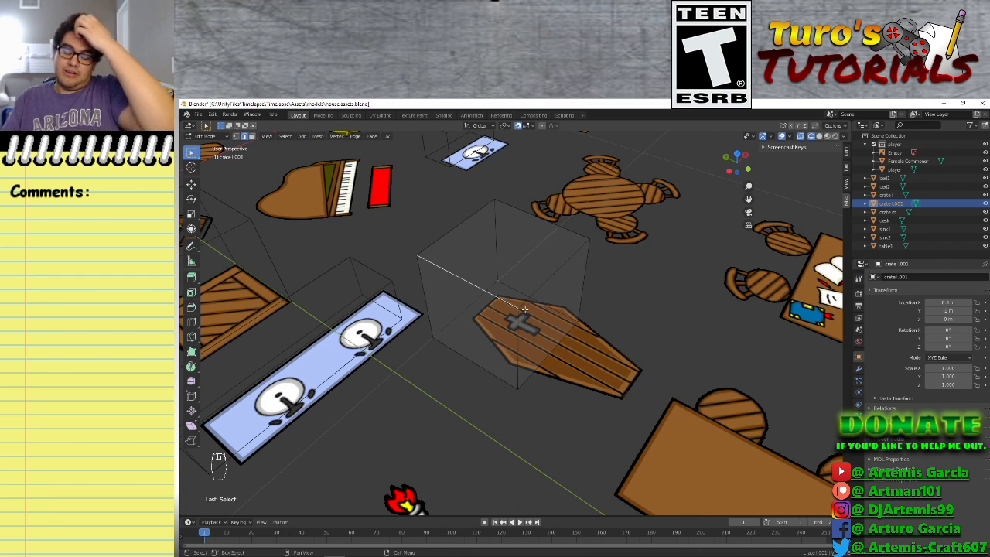
left_click(536, 237)
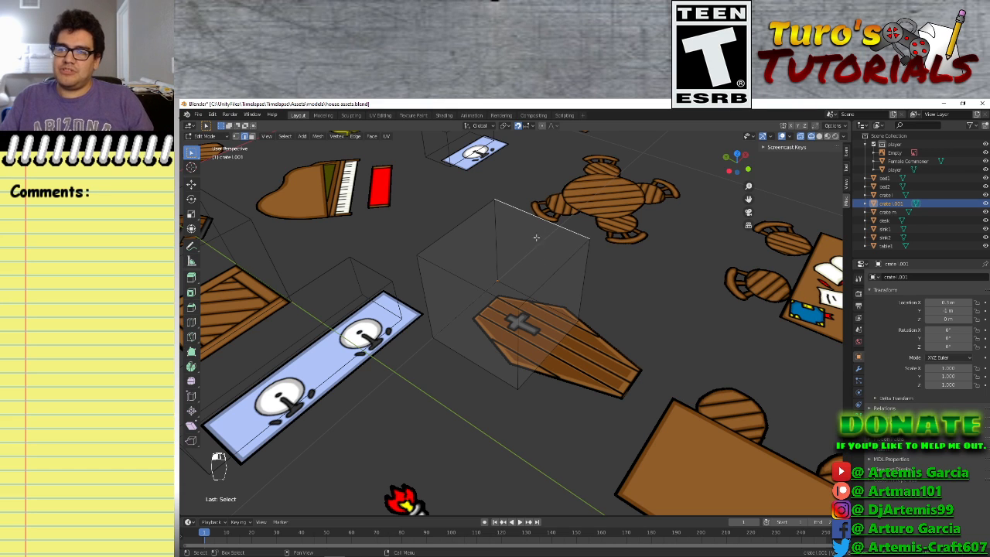
left_click(474, 288)
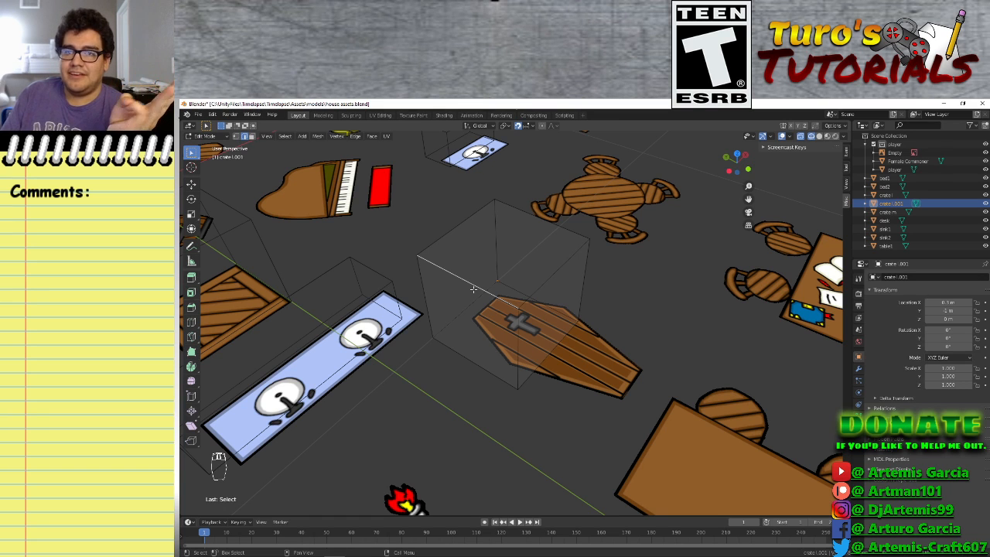
left_click(251, 136)
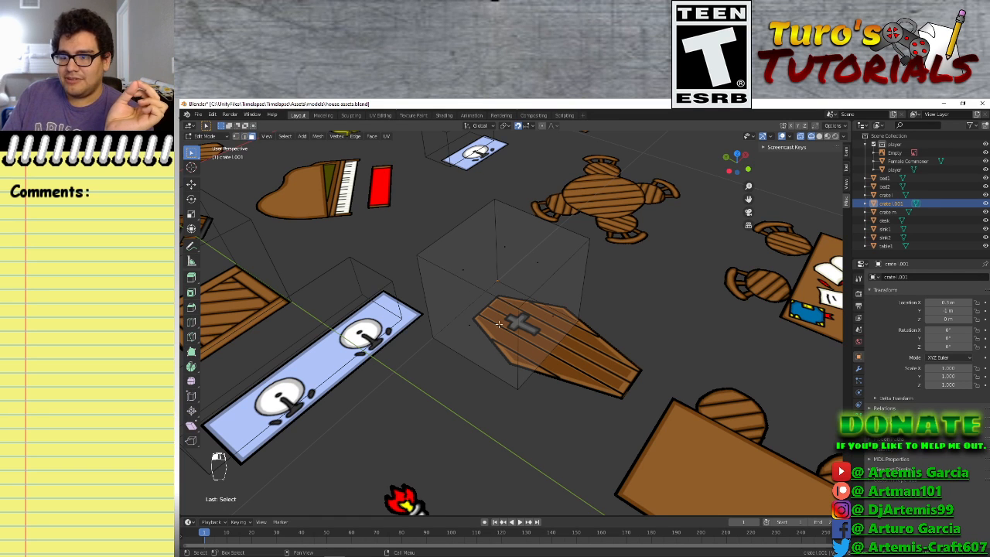
left_click(471, 324)
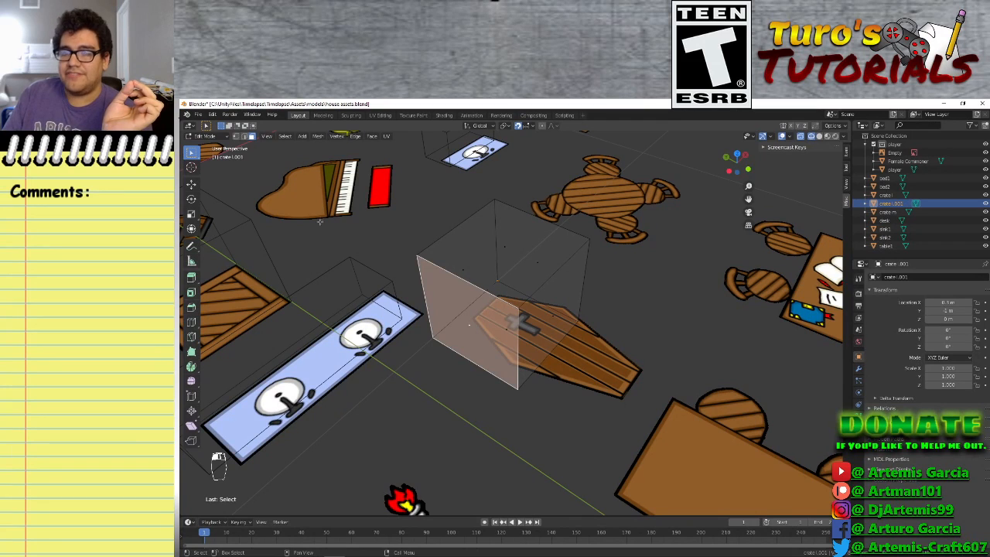
left_click(245, 136)
left_click(464, 275)
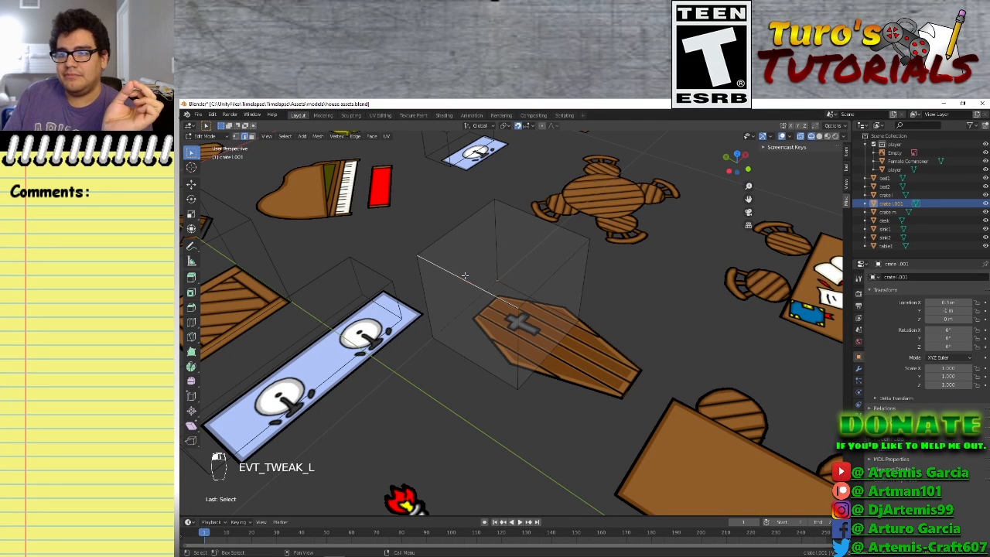
Switch to vertex select, pick the block's upper -X, +Y corner vertex and try moving it in top view
left_click(235, 136)
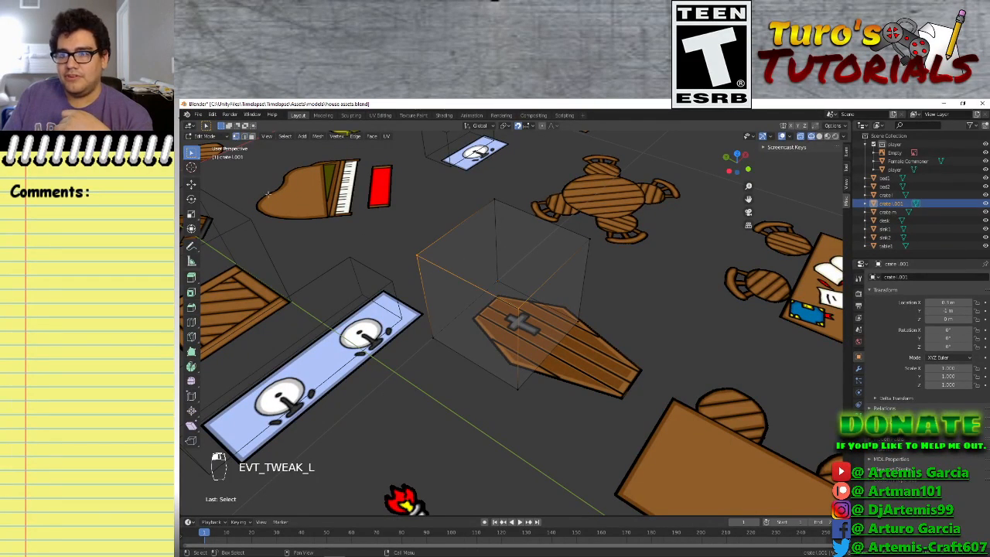
left_click(419, 256)
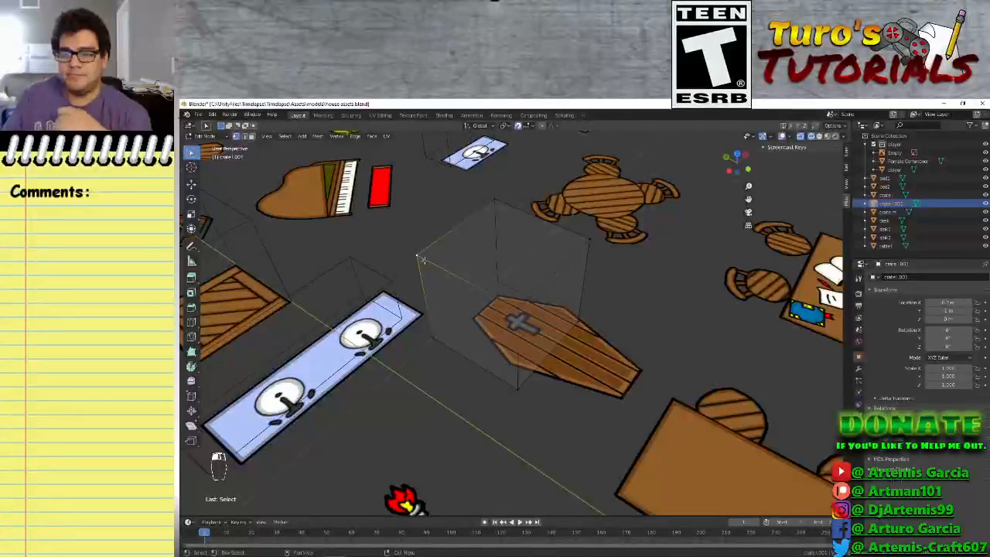
key("KP_7")
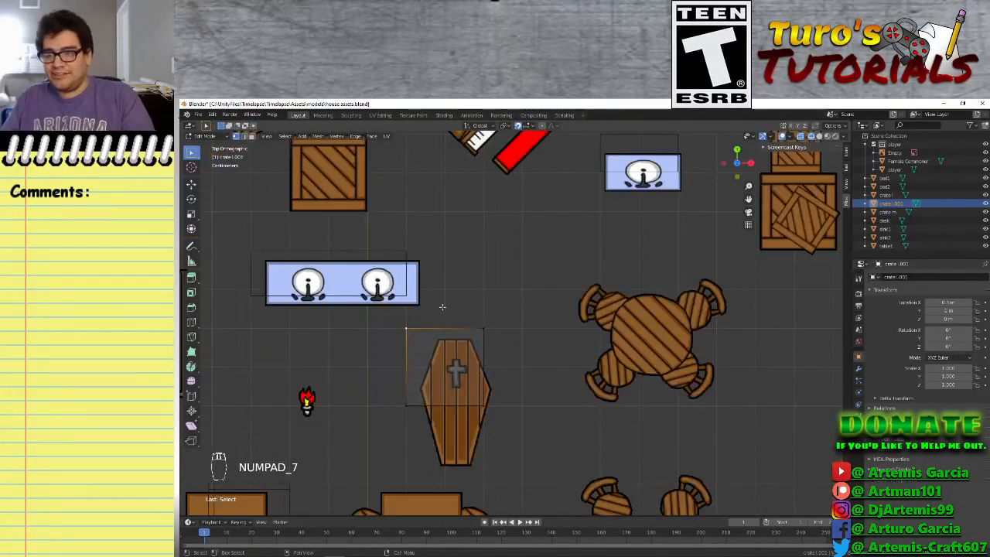
scroll(415, 374, "up", 5)
middle_click_drag(416, 373, 515, 329, "shift")
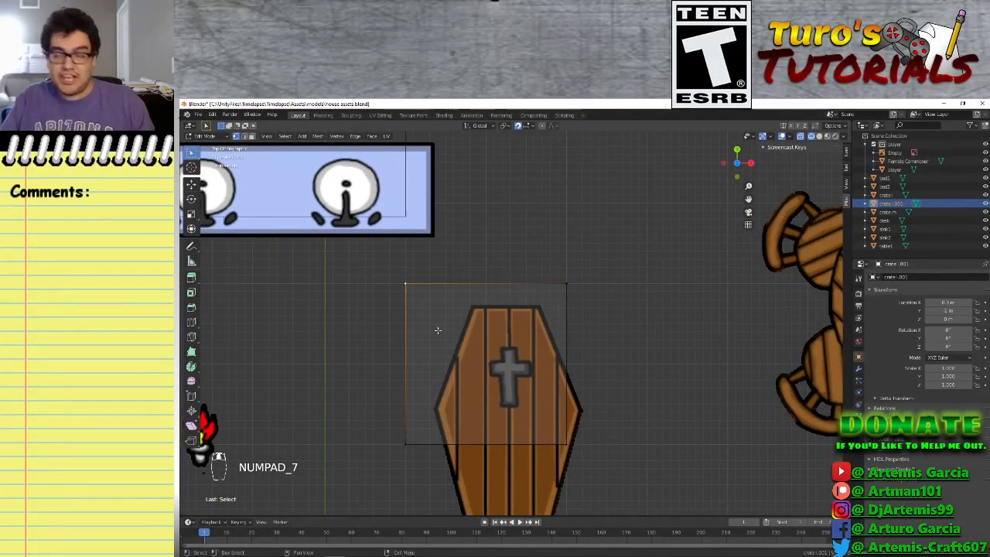
key("g")
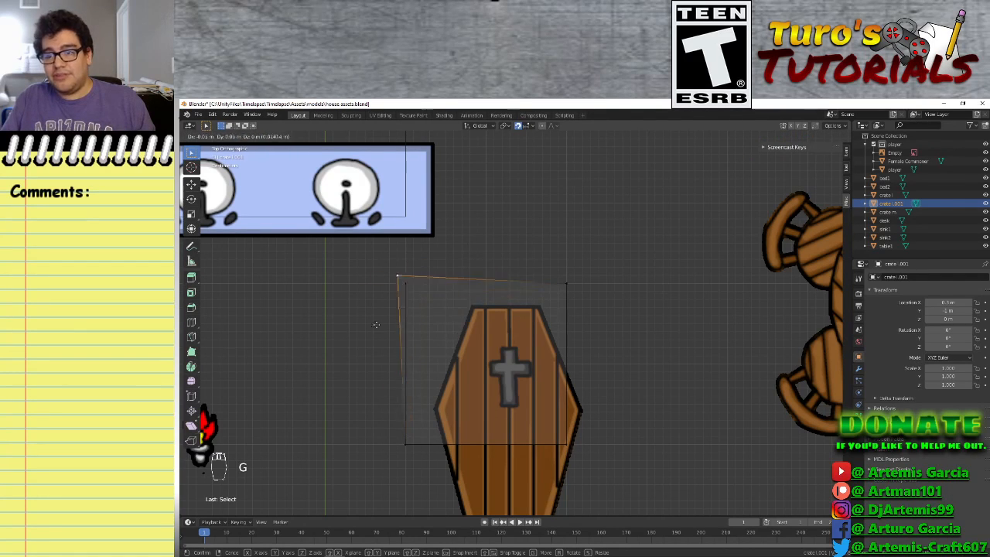
left_click(409, 296)
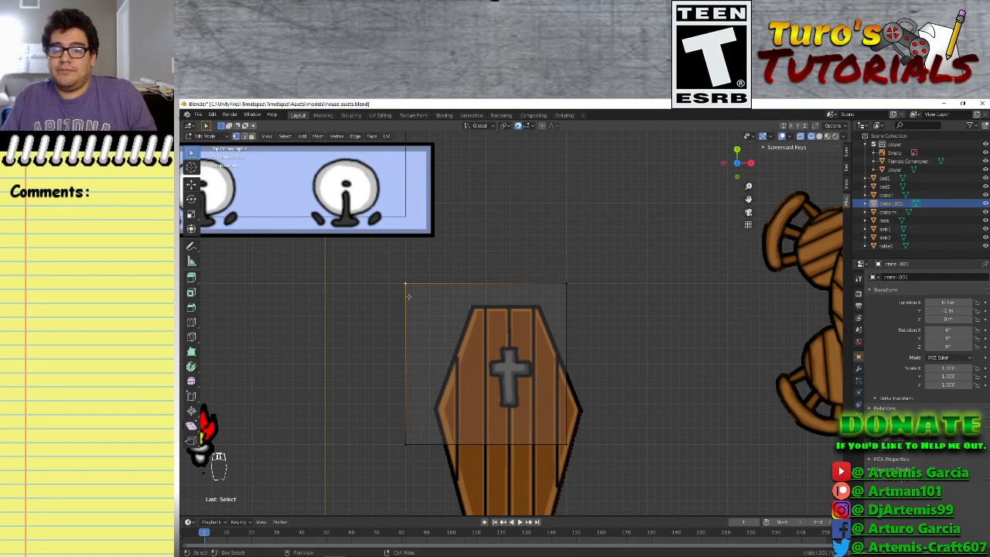
Switch to edge select and try moving the block's upper -X edge in top view
left_click(244, 136)
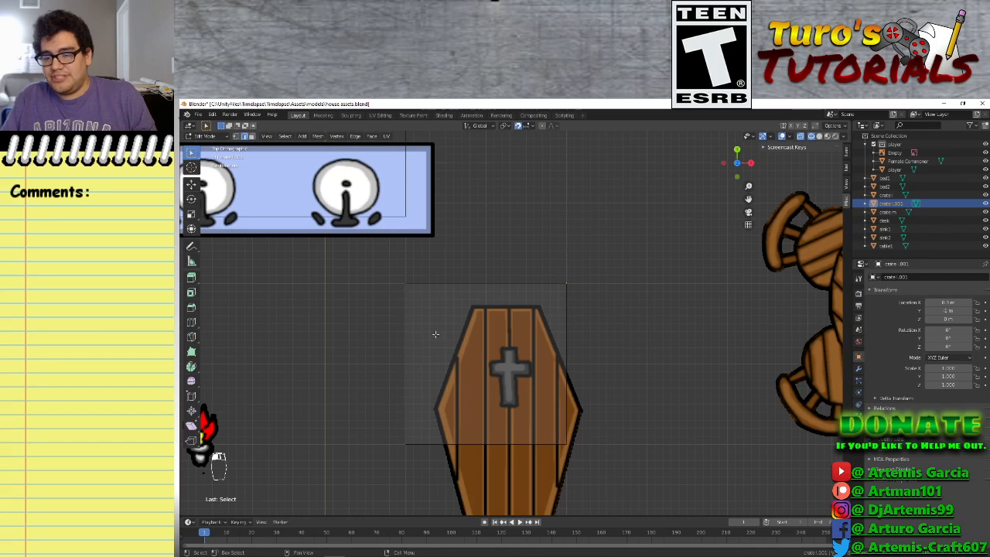
left_click(416, 352)
key("g")
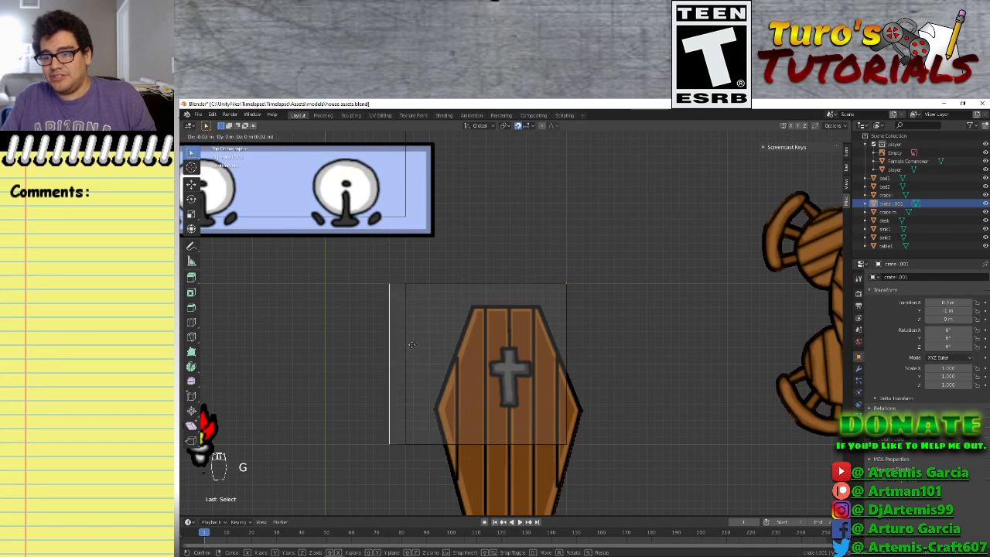
left_click(400, 392)
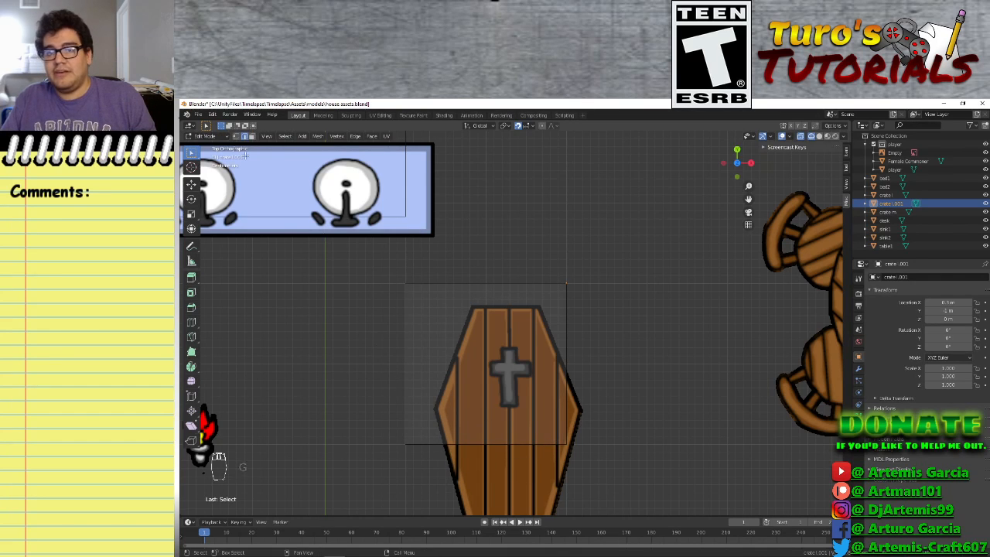
Switch to face select, pick the block's -X side face and try moving it in top view
left_click(252, 136)
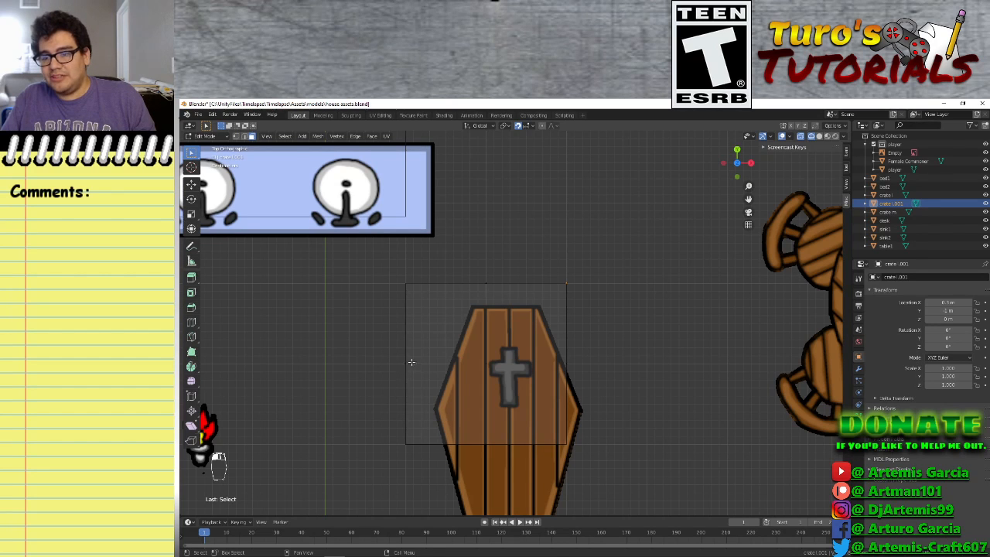
scroll(410, 369, "up", 4)
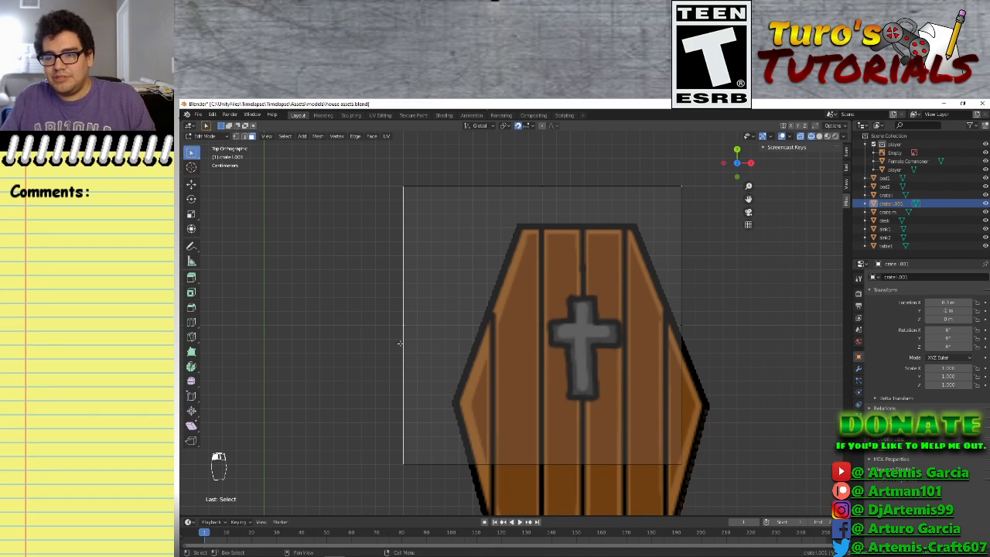
key("g")
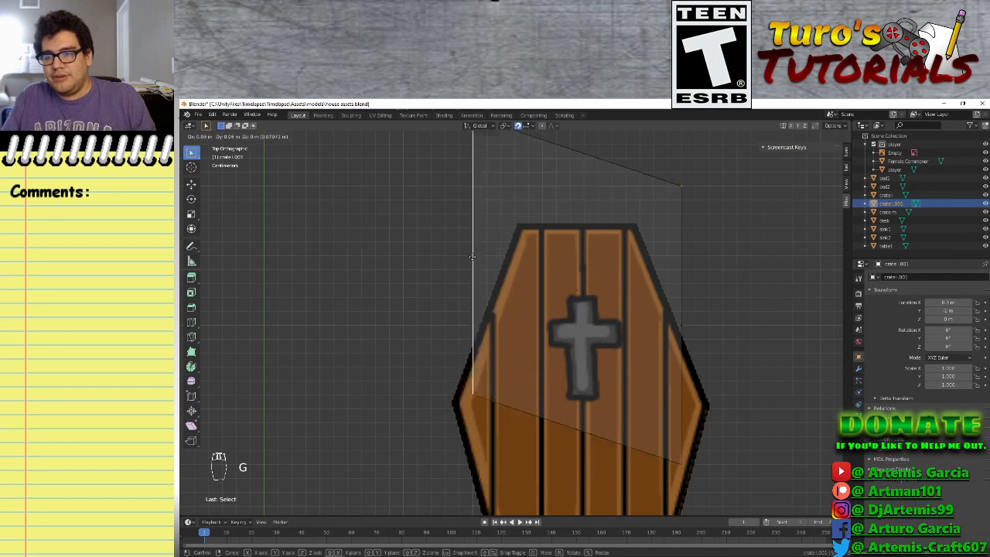
left_click(423, 344)
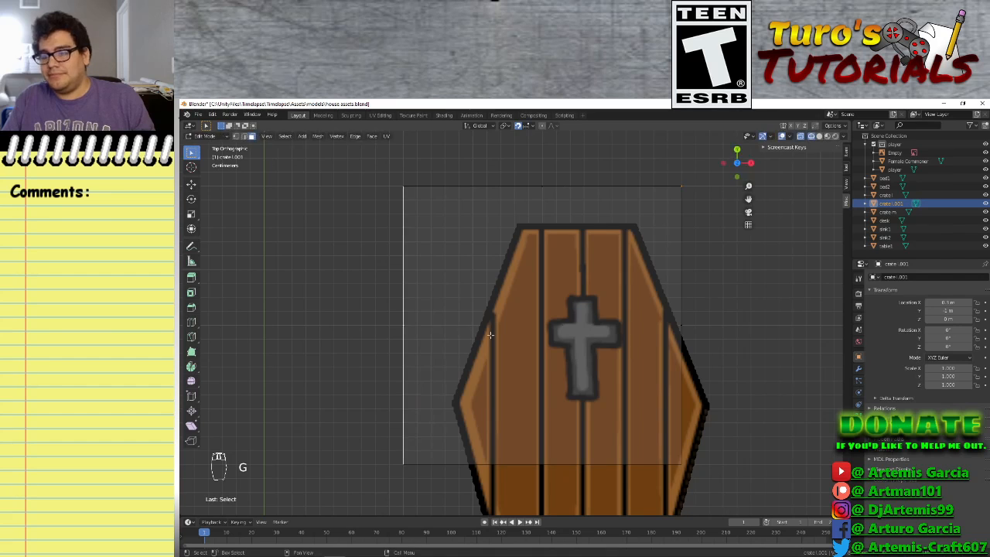
scroll(570, 328, "down", 3)
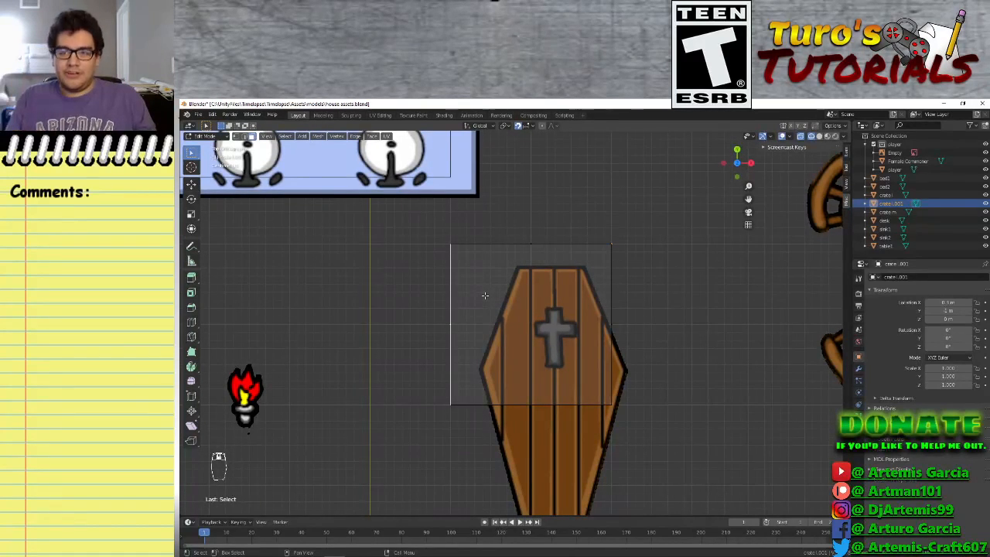
key("g")
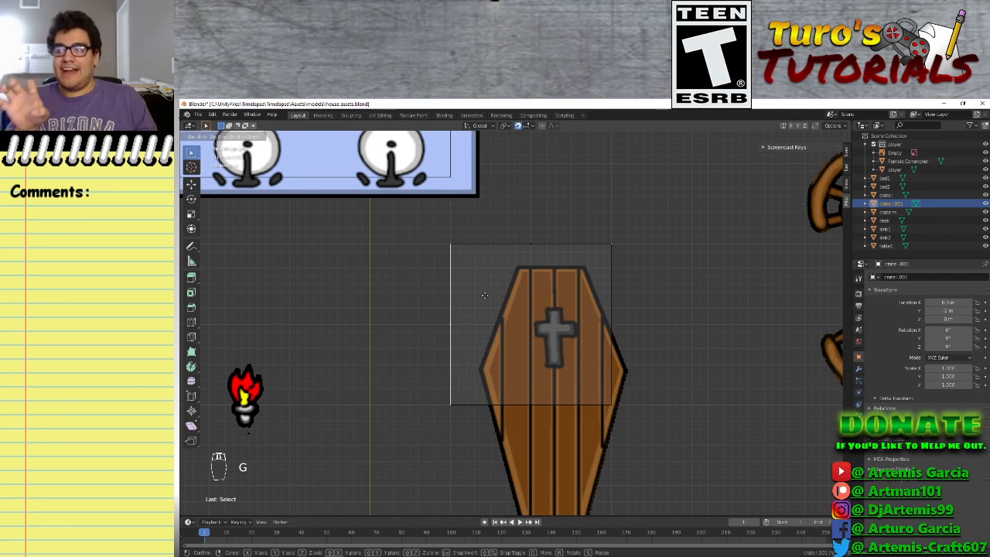
right_click(447, 298)
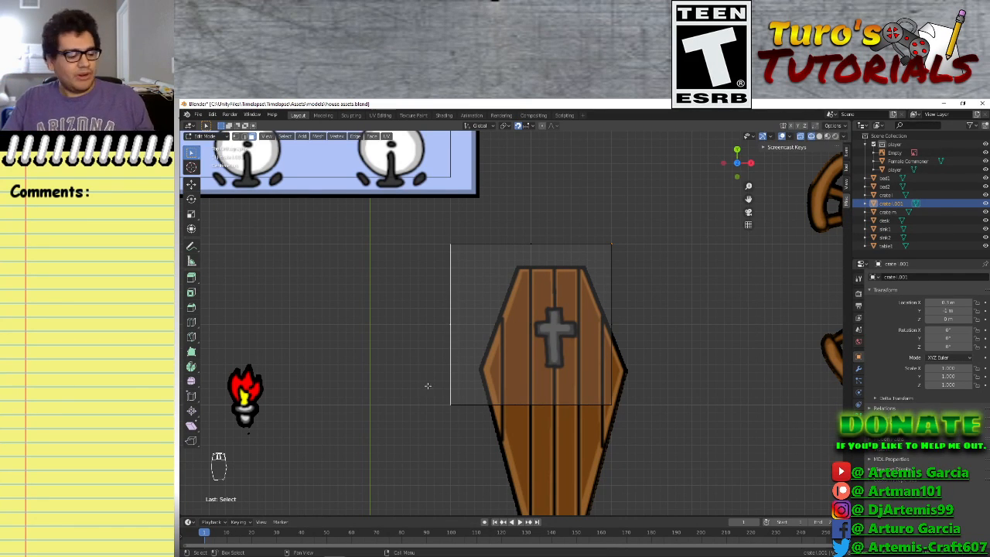
Examine the furniture reference artwork and the placed blocks from above and in perspective
scroll(428, 386, "down", 3)
mouse_move(430, 402)
middle_mouse_down("shift")
mouse_move(444, 161)
mouse_move(476, 279)
middle_mouse_up("shift")
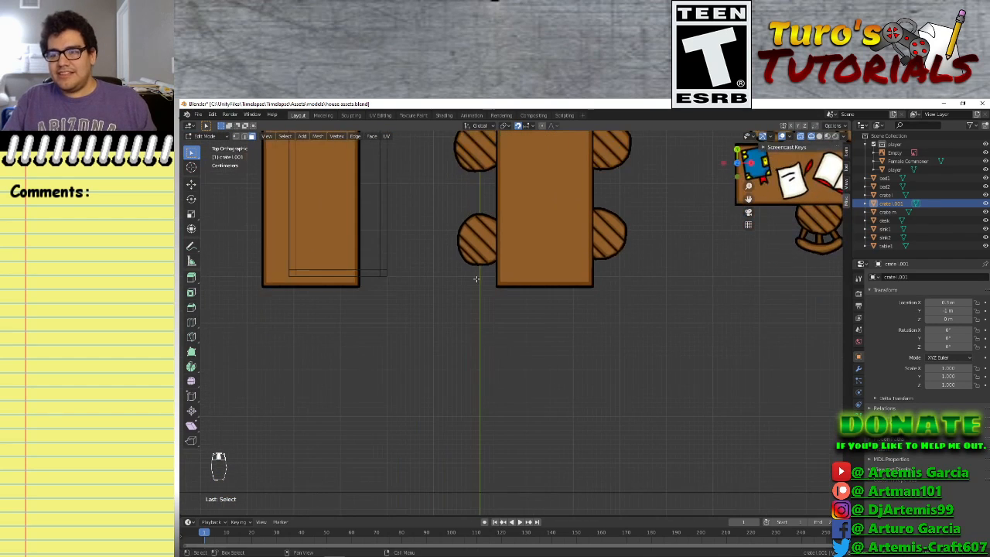
middle_click_drag(488, 428, 506, 180, "shift")
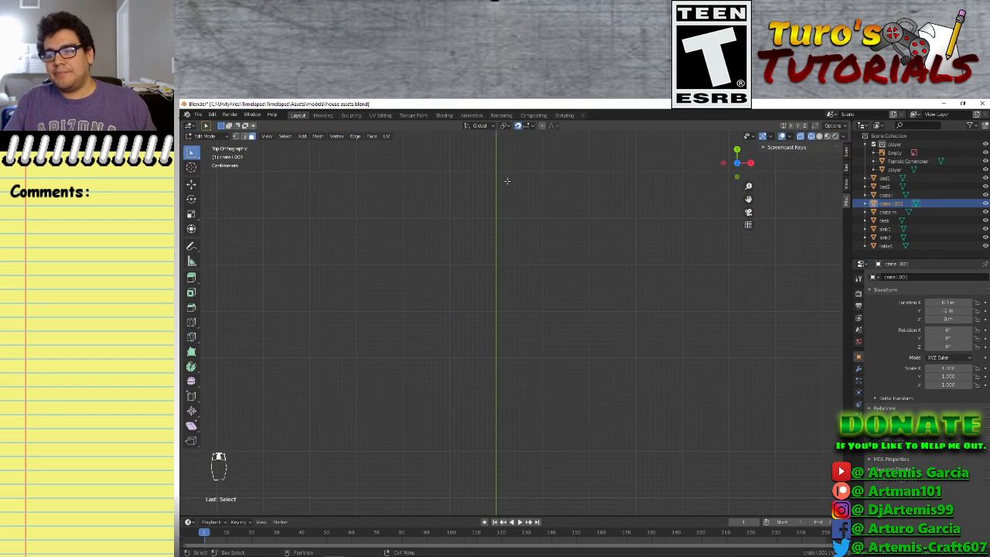
middle_click_drag(510, 226, 513, 379, "shift")
middle_click_drag(531, 277, 548, 406, "shift")
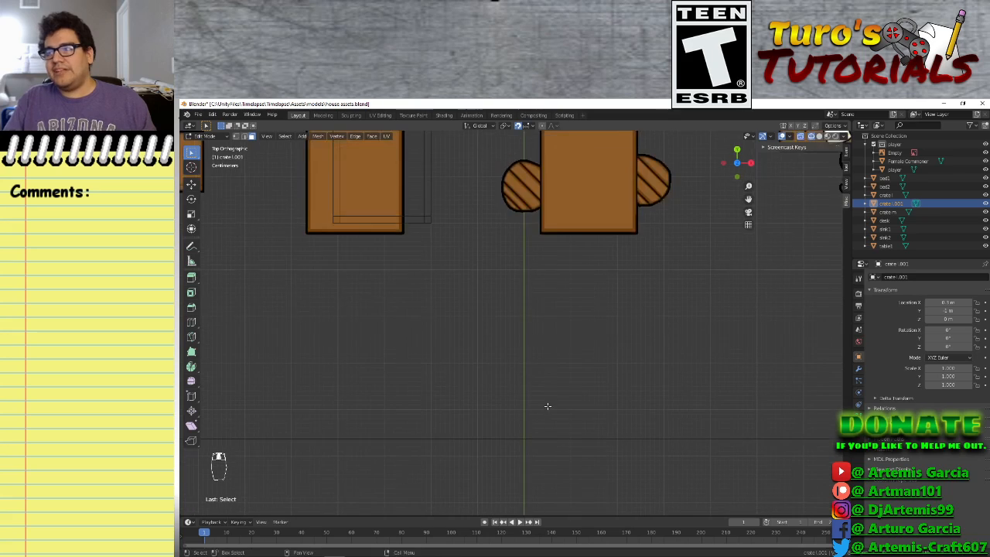
middle_click_drag(538, 303, 528, 434, "shift")
middle_click_drag(484, 238, 467, 428, "shift")
middle_click_drag(473, 260, 466, 422, "shift")
mouse_move(477, 271)
middle_mouse_down("shift")
mouse_move(459, 420)
mouse_move(480, 411)
mouse_move(485, 446)
middle_mouse_up("shift")
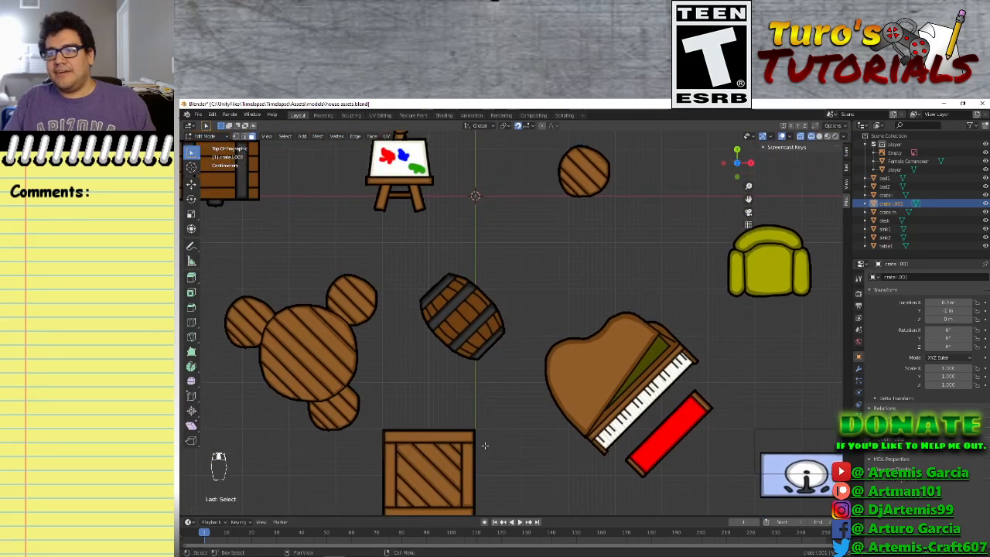
mouse_move(511, 252)
middle_mouse_down("shift")
mouse_move(506, 318)
mouse_move(520, 362)
middle_mouse_up("shift")
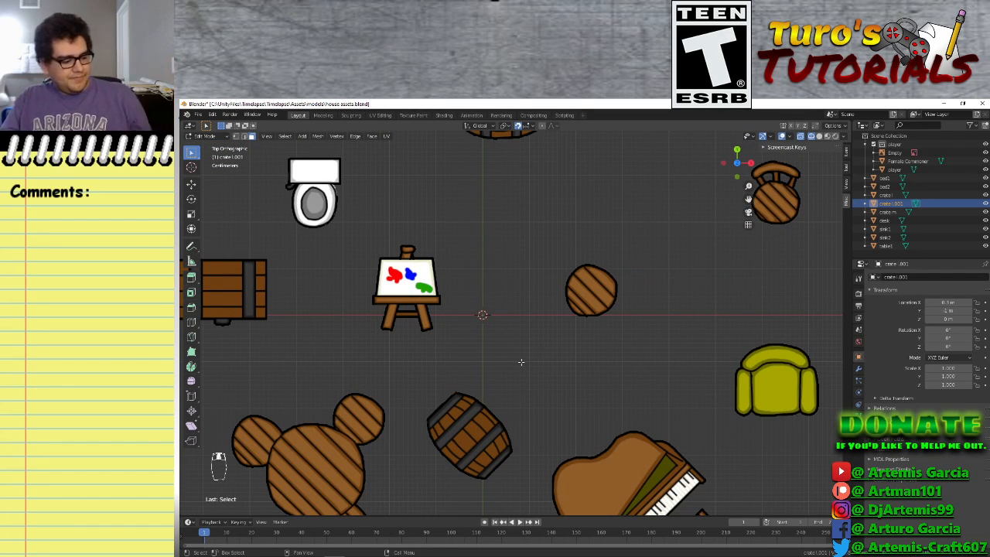
middle_click_drag(520, 361, 509, 338)
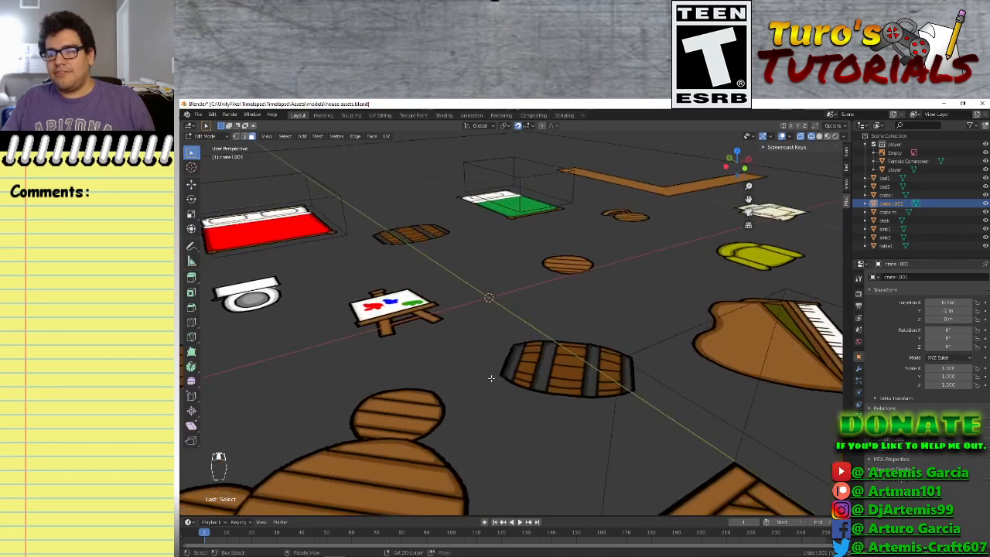
scroll(508, 337, "down", 4)
scroll(509, 336, "up", 1)
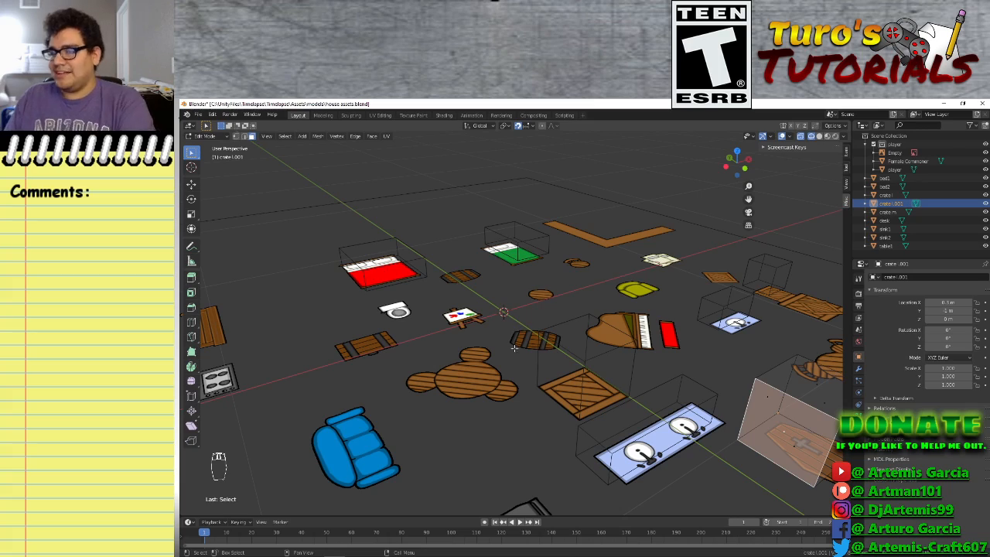
middle_click_drag(512, 359, 507, 379)
scroll(507, 379, "down", 8)
scroll(532, 375, "up", 8)
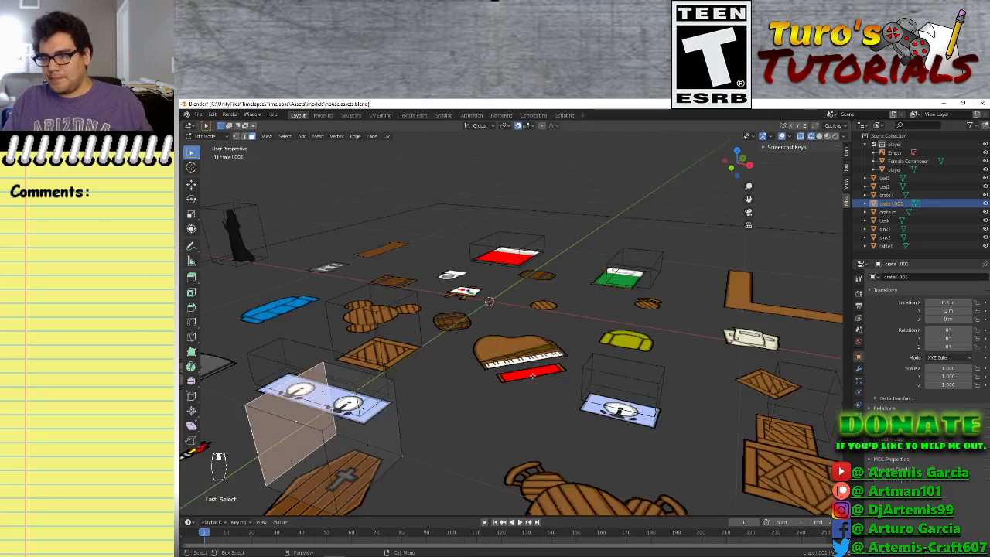
Try moving the whole block vertically in Object Mode and return to Edit Mode with its +X side face selected
left_click(375, 426)
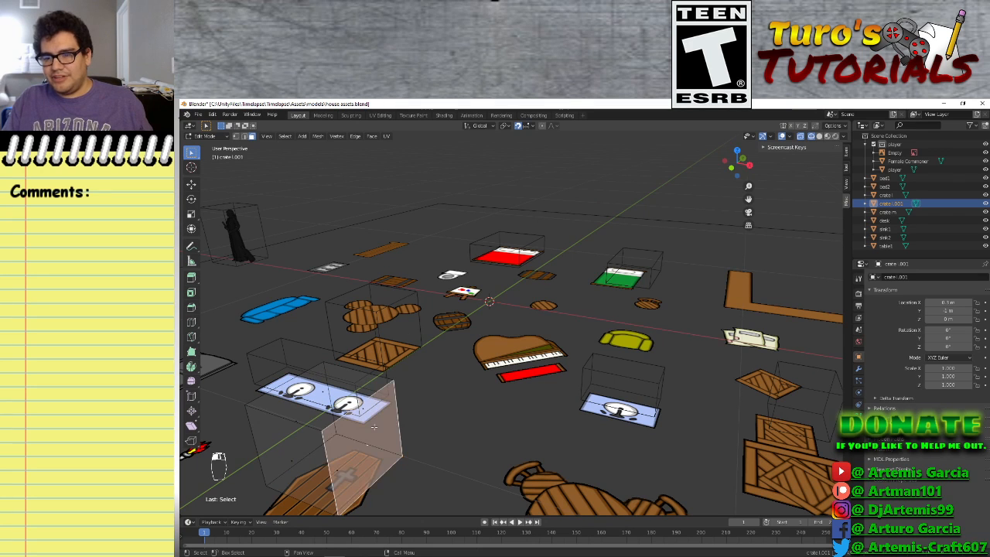
key("Tab")
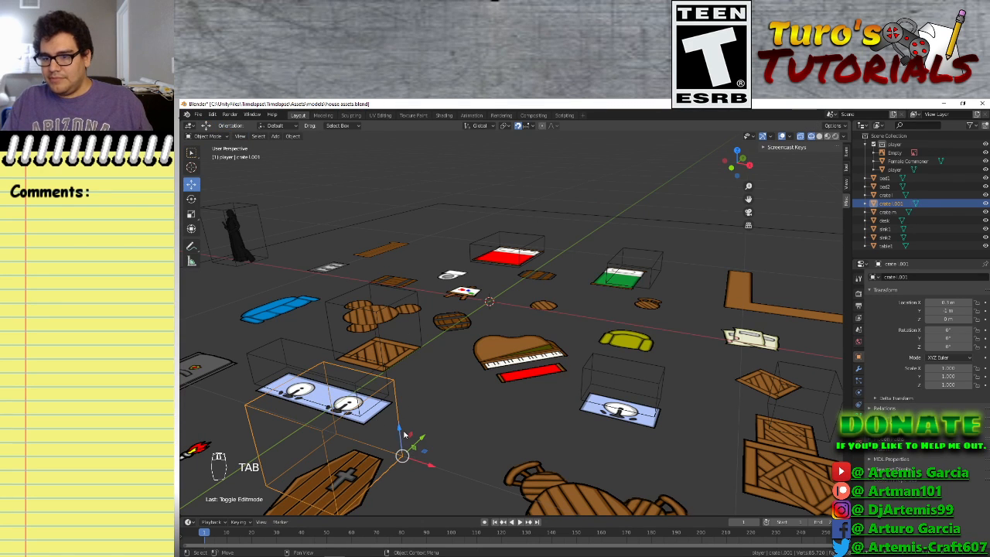
mouse_move(404, 435)
left_mouse_down()
mouse_move(371, 192)
mouse_move(416, 455)
mouse_move(402, 401)
mouse_move(402, 421)
left_mouse_up()
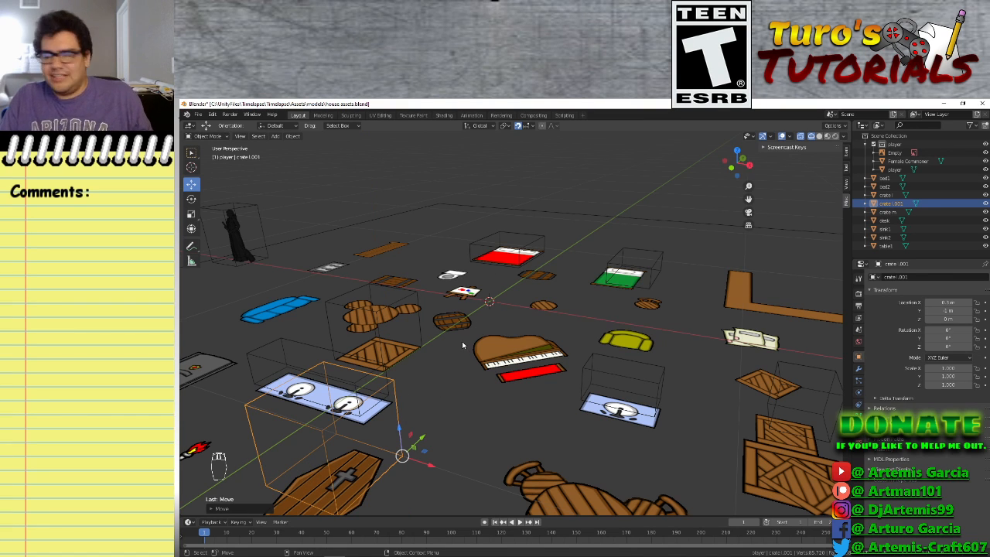
key("Tab")
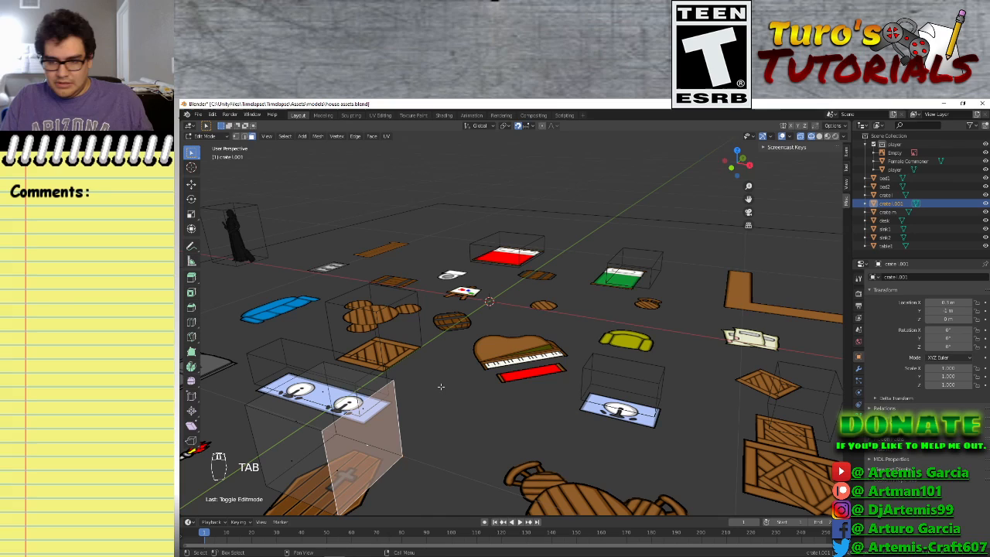
left_click(380, 441)
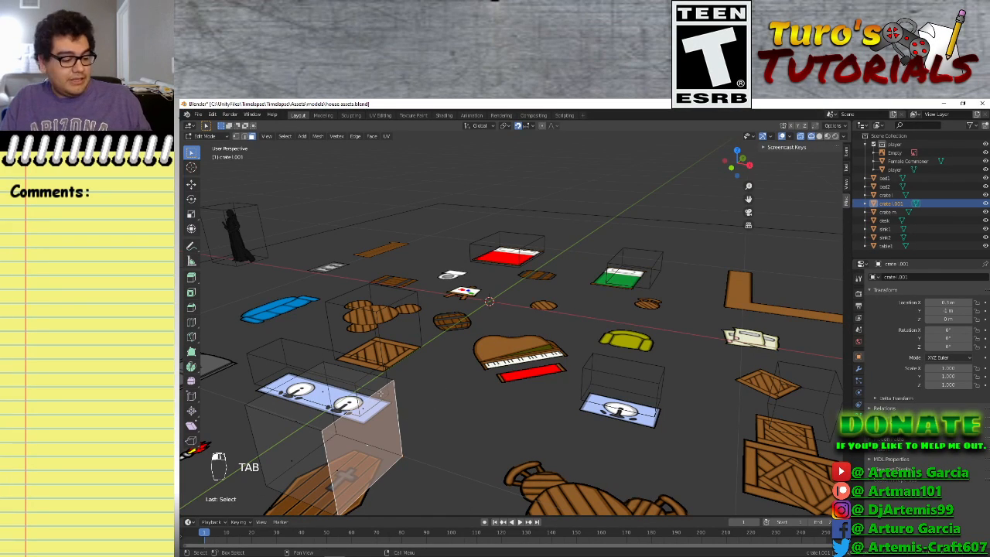
Examine the furniture artwork and the coffin block with its +X side face selected from several perspective angles
middle_click_drag(381, 392, 425, 385)
scroll(427, 389, "down", 3)
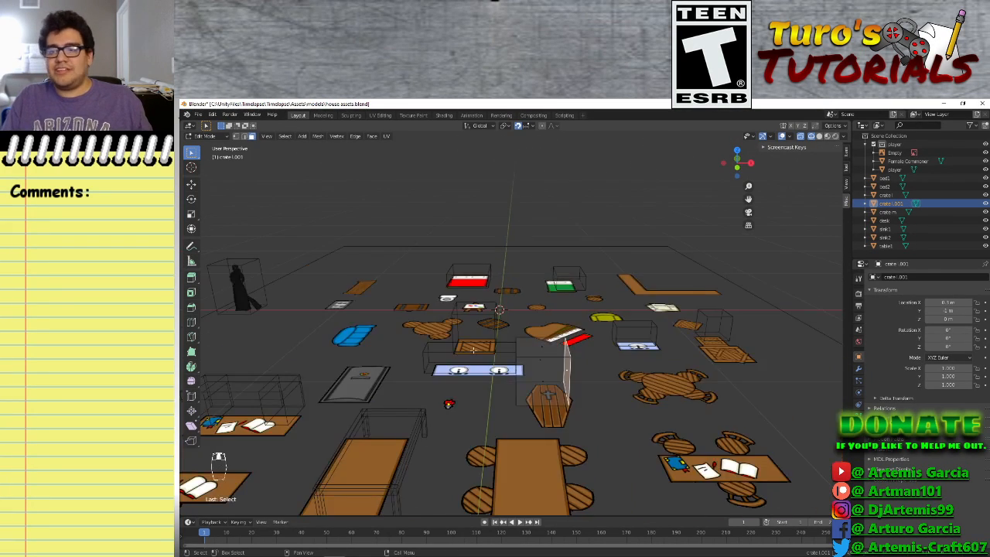
scroll(473, 349, "up", 2)
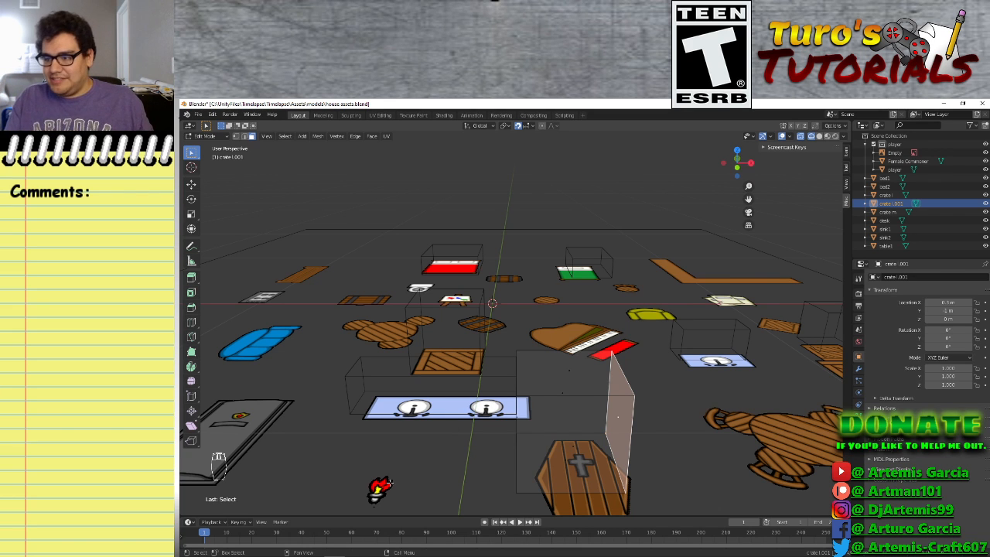
middle_click_drag(675, 350, 630, 362, "shift")
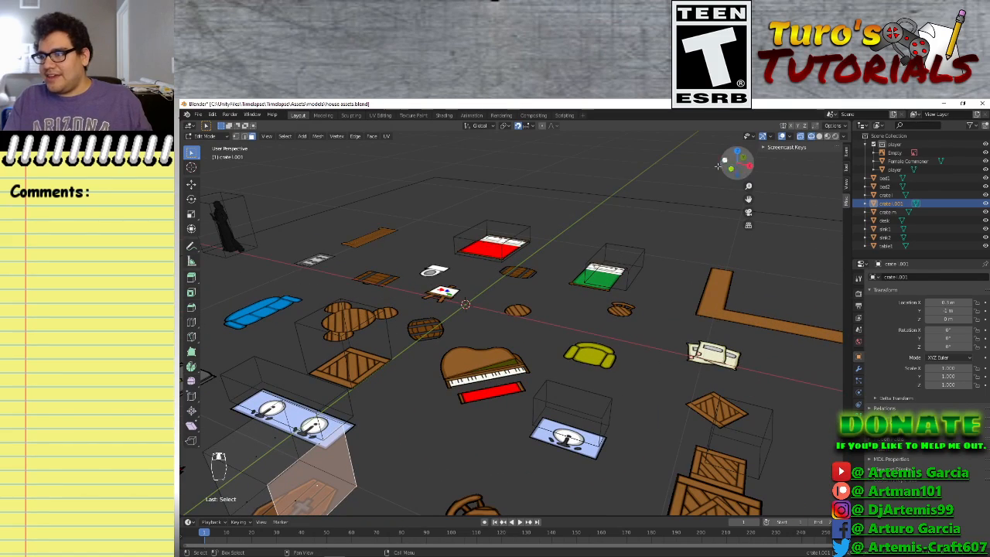
middle_click_drag(567, 378, 433, 395)
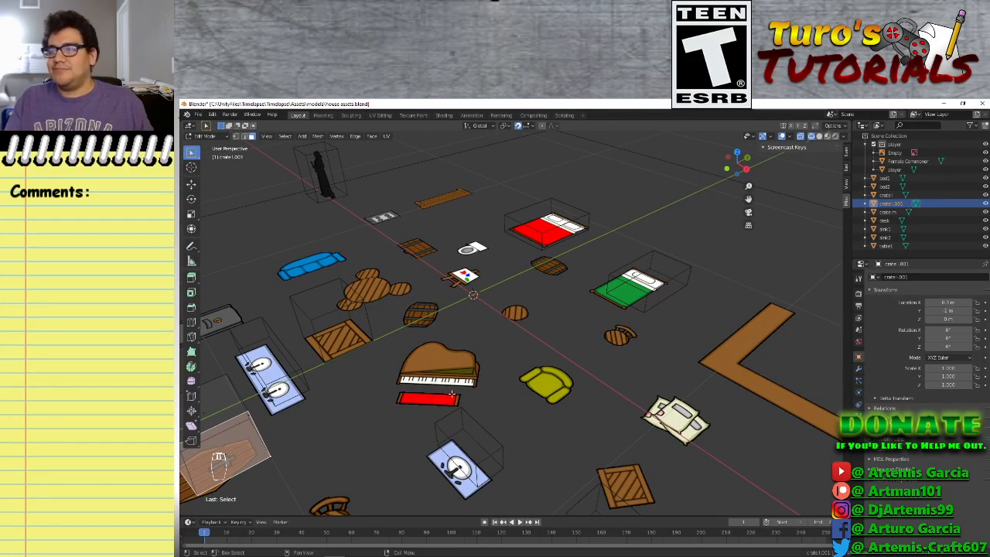
key("KP_Decimal")
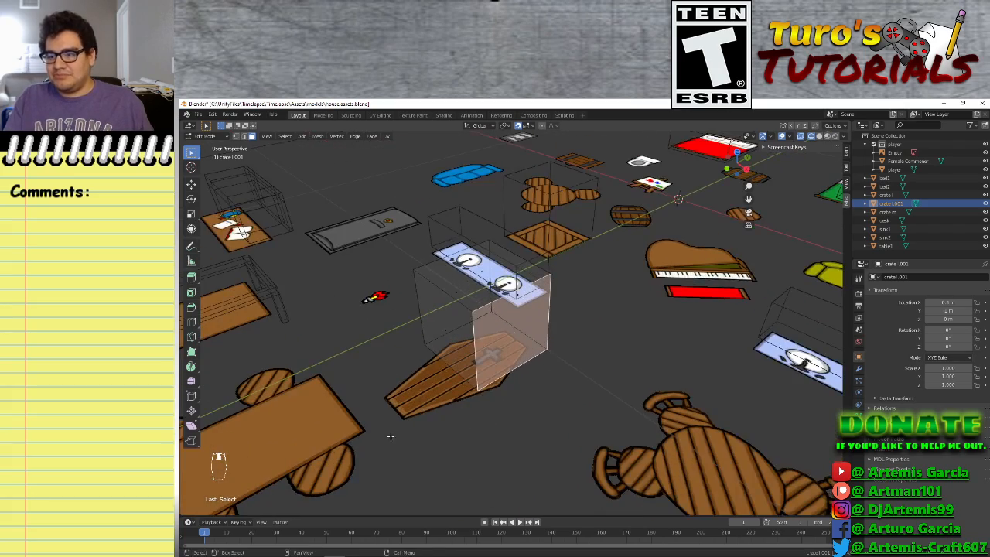
middle_click_drag(390, 436, 456, 446)
middle_click_drag(704, 473, 630, 379, "shift")
scroll(592, 398, "up", 3)
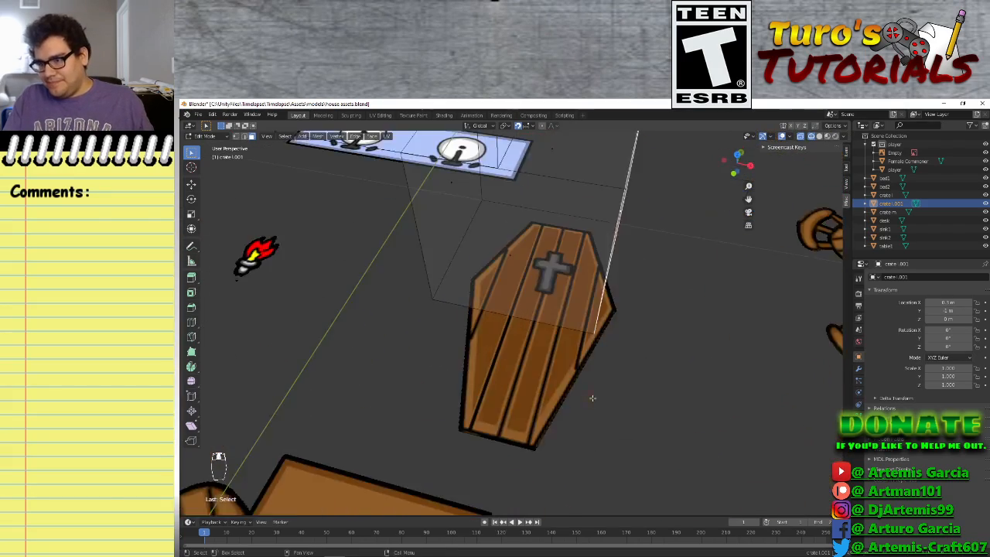
scroll(592, 398, "up", 3)
middle_click_drag(485, 182, 546, 412, "shift")
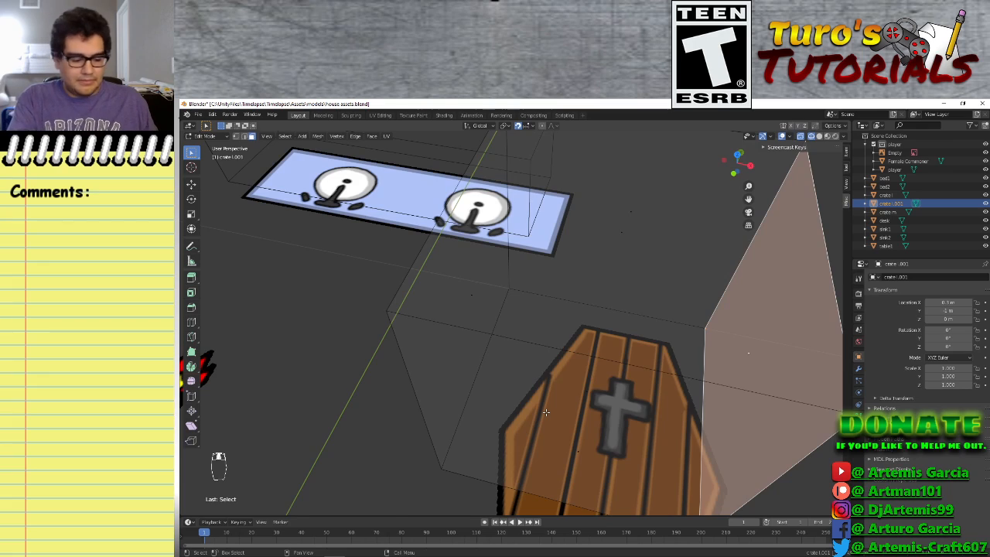
Try moving the block's +X side face in top view, constrained in turn to the Y, X and Z axes
key("KP_7")
scroll(601, 420, "down", 3)
middle_click_drag(601, 384, 590, 311, "shift")
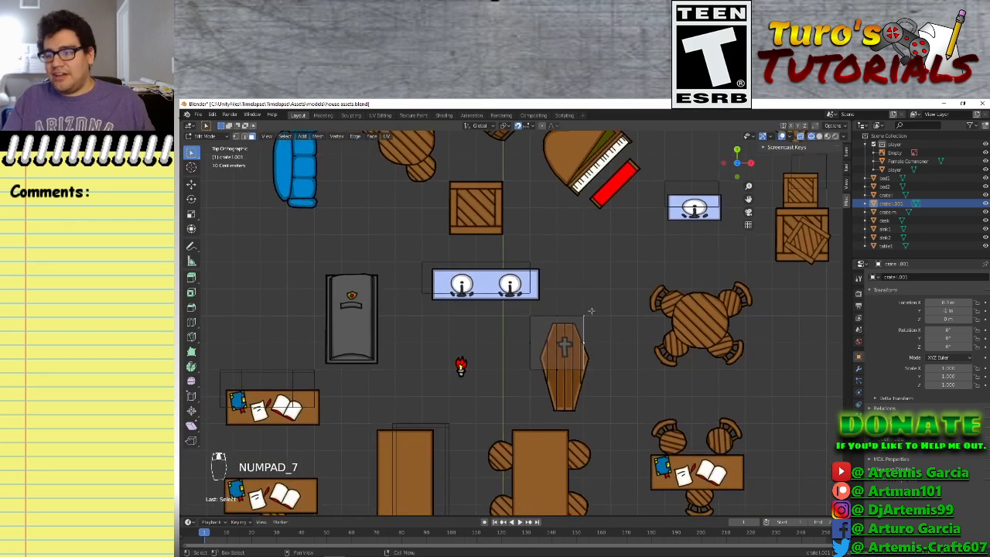
scroll(591, 311, "up", 5)
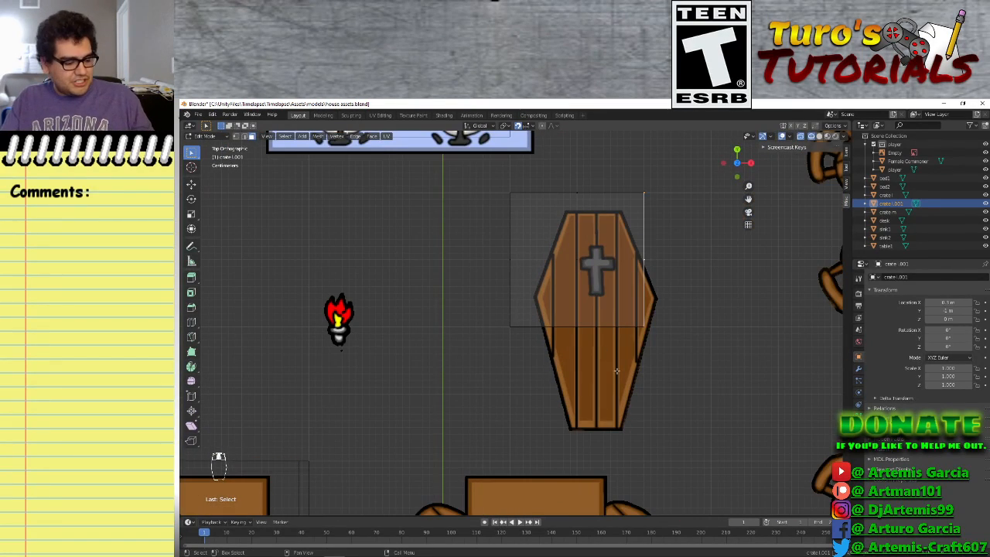
key("g")
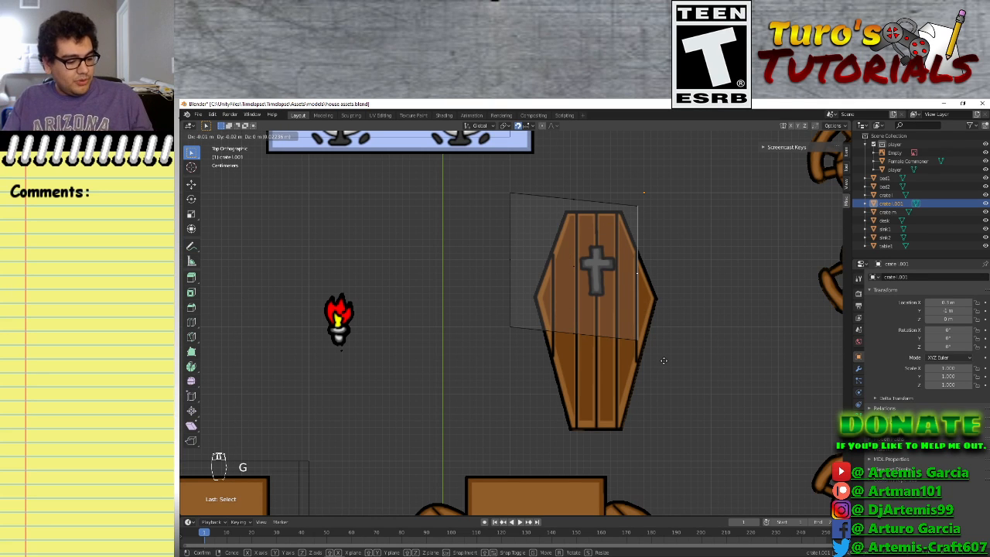
key("y")
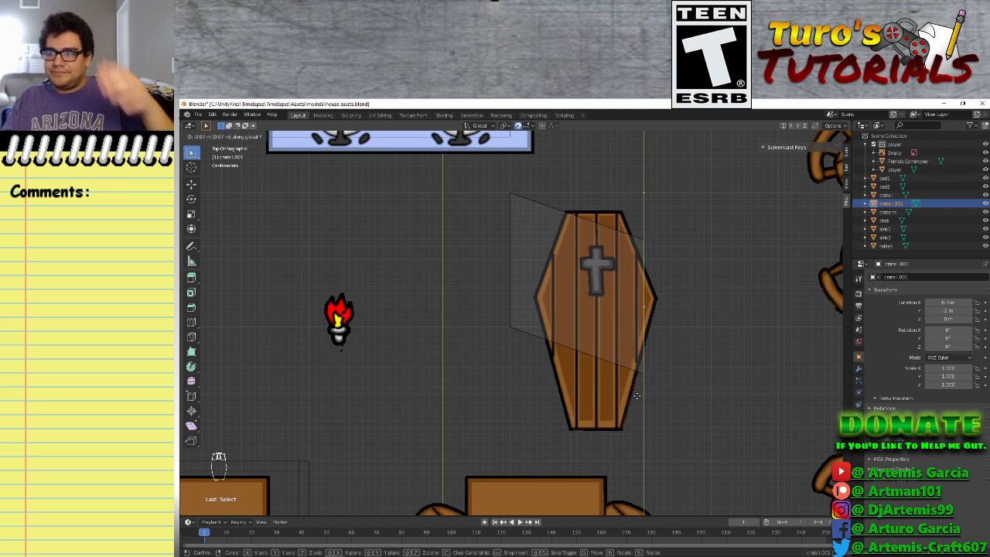
key("x")
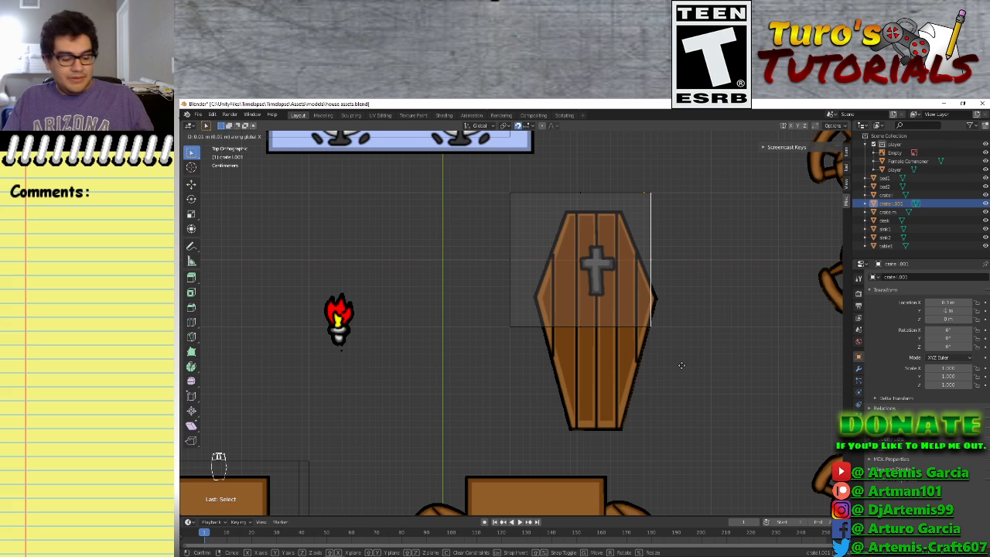
key("z")
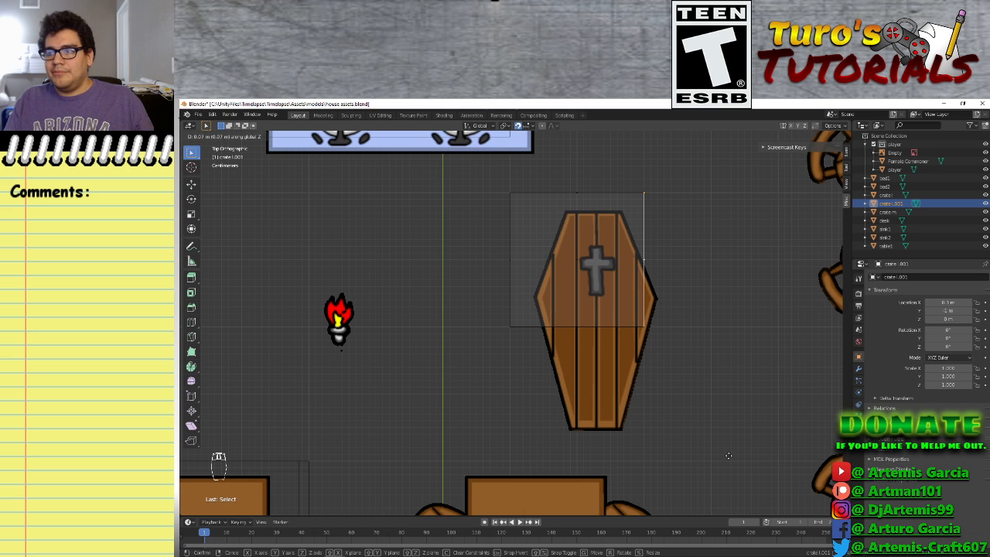
left_click(675, 426)
Try moving the block's +X side face along the Z axis in perspective view
scroll(652, 420, "up", 5)
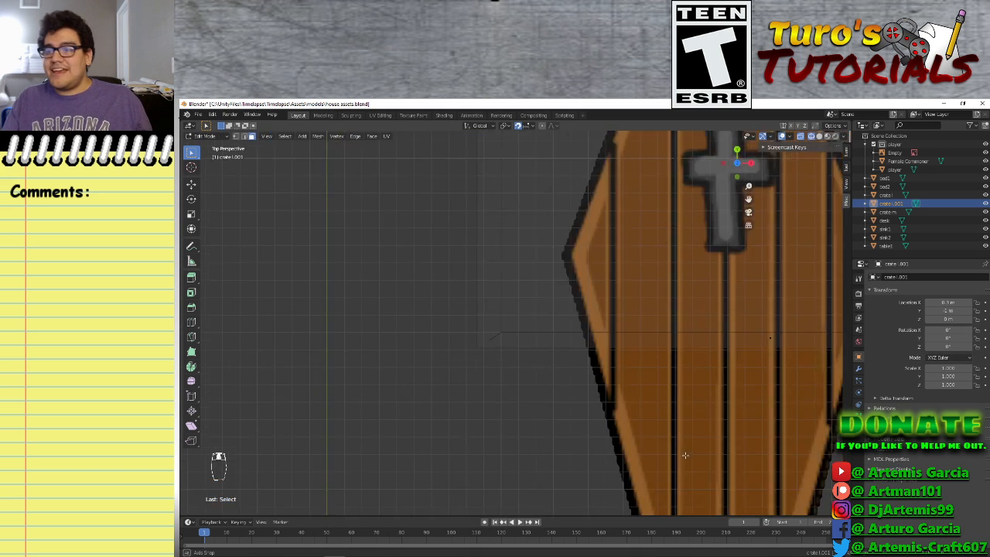
middle_click_drag(685, 455, 580, 331)
scroll(649, 408, "down", 8)
middle_click_drag(542, 258, 563, 413, "shift")
scroll(548, 429, "up", 2)
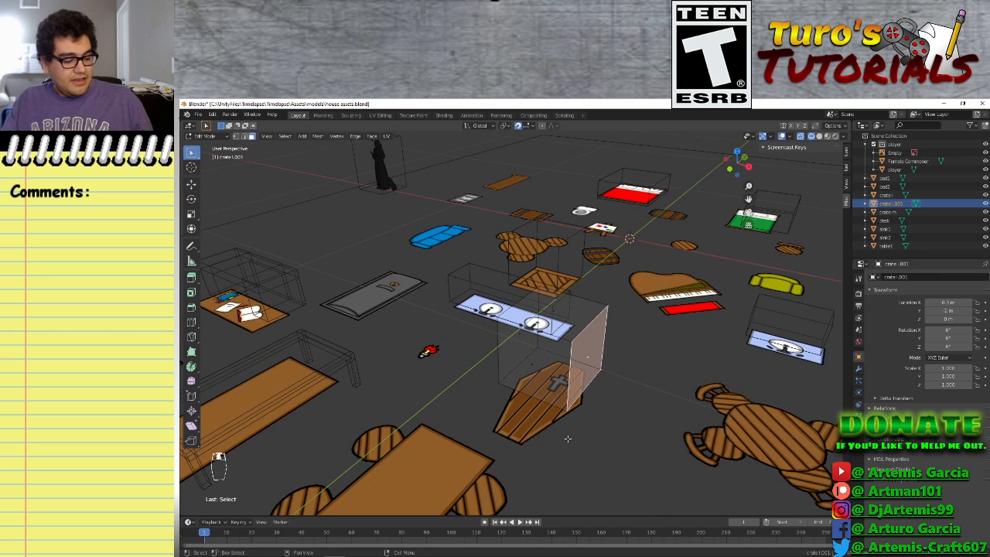
key("g")
key("z")
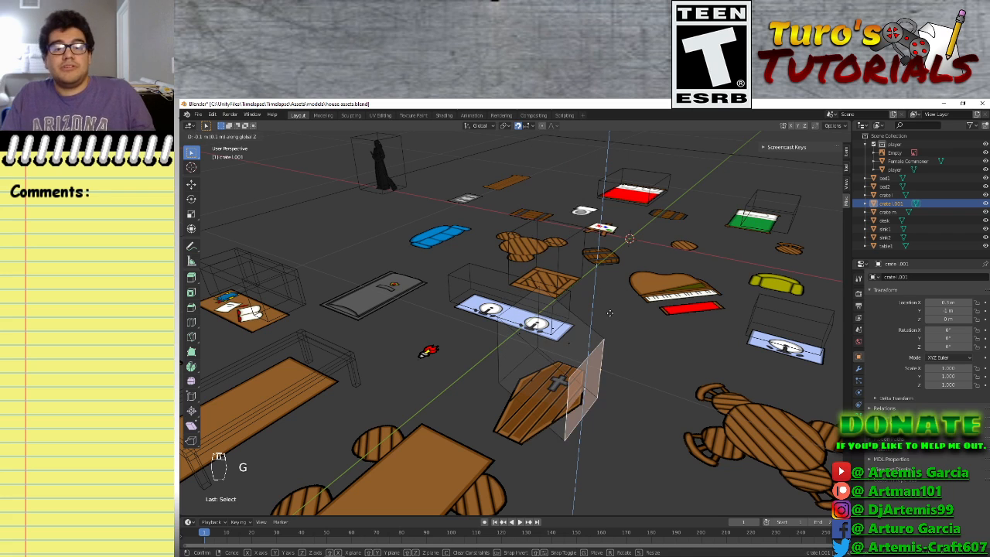
left_click(614, 376)
Try moving the block's +X side face along the Z axis in front orthographic view
key("KP_1")
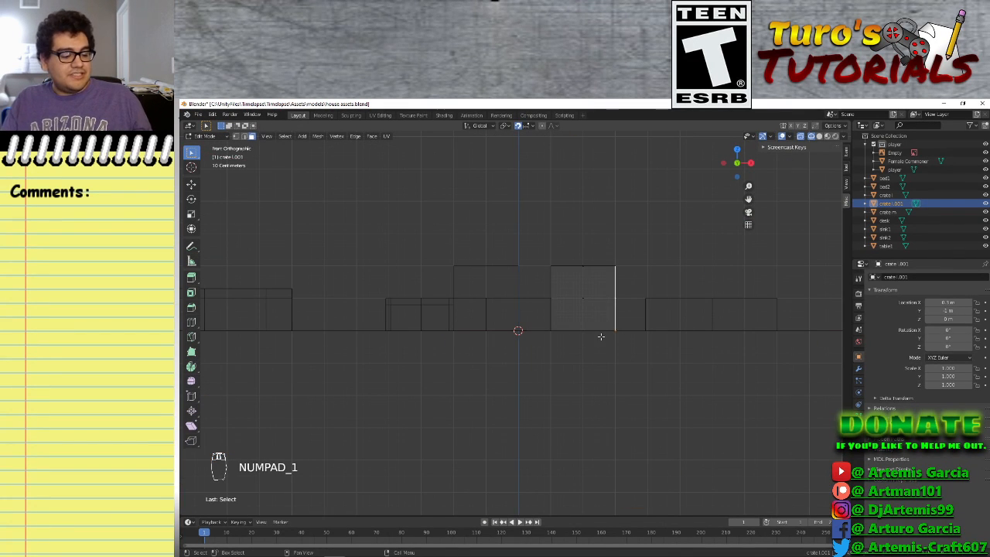
key("g")
key("z")
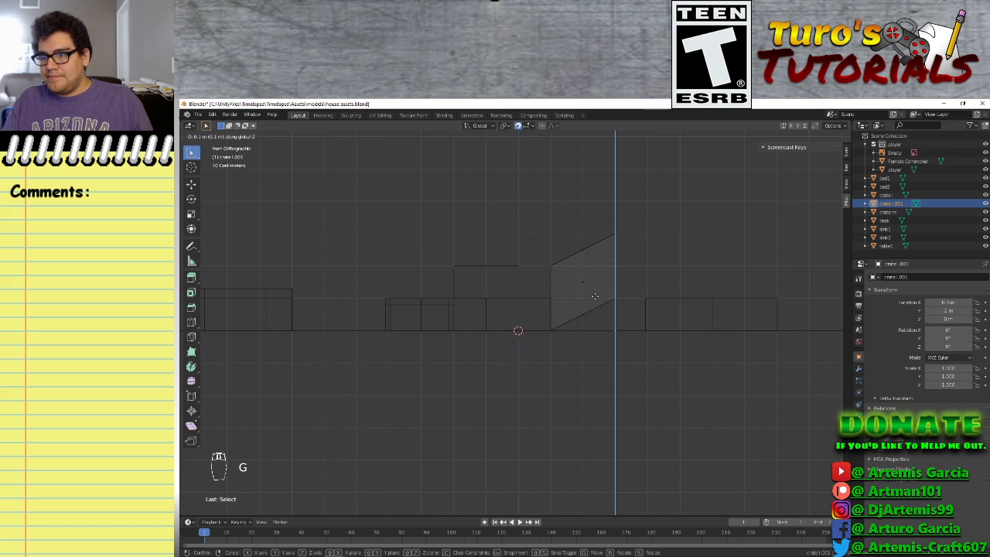
key("Escape")
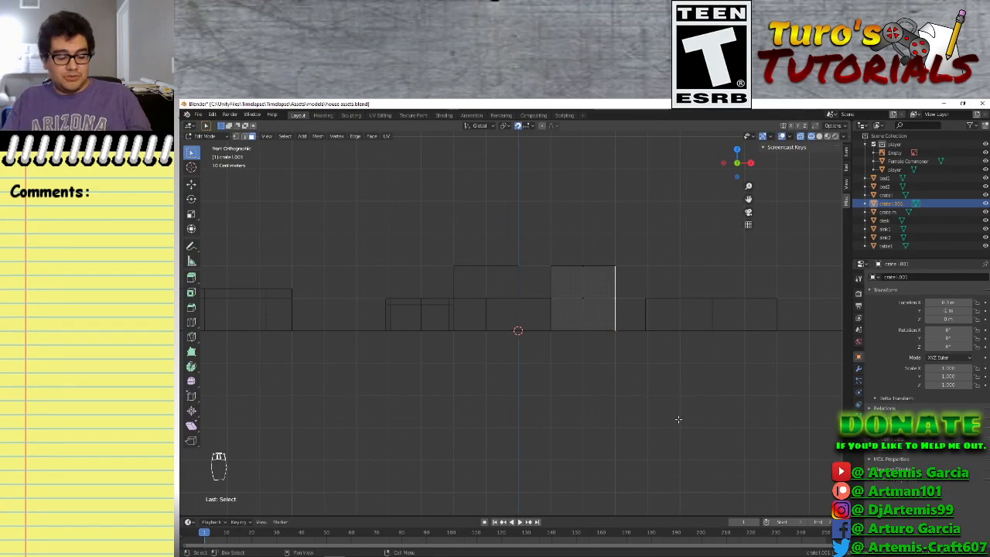
Compare the placed blocks and furniture artwork in front, right and top orthographic views and in perspective around the coffin
key("KP_1")
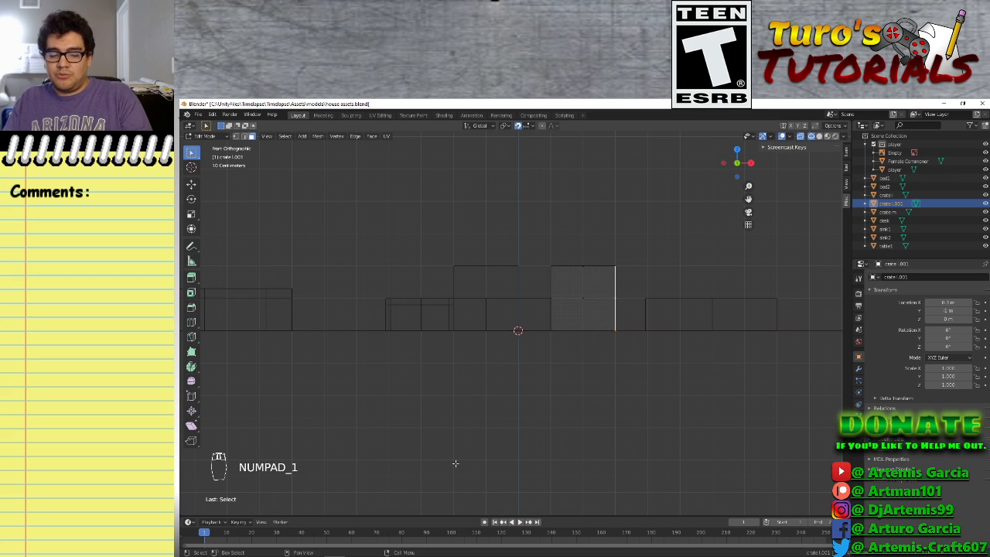
key("KP_3")
scroll(560, 381, "down", 2)
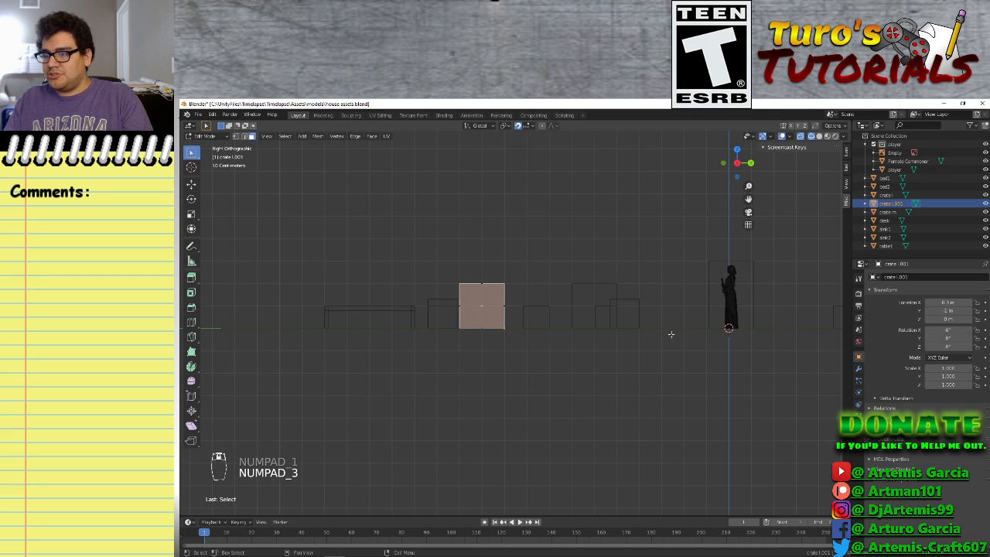
key("KP_7")
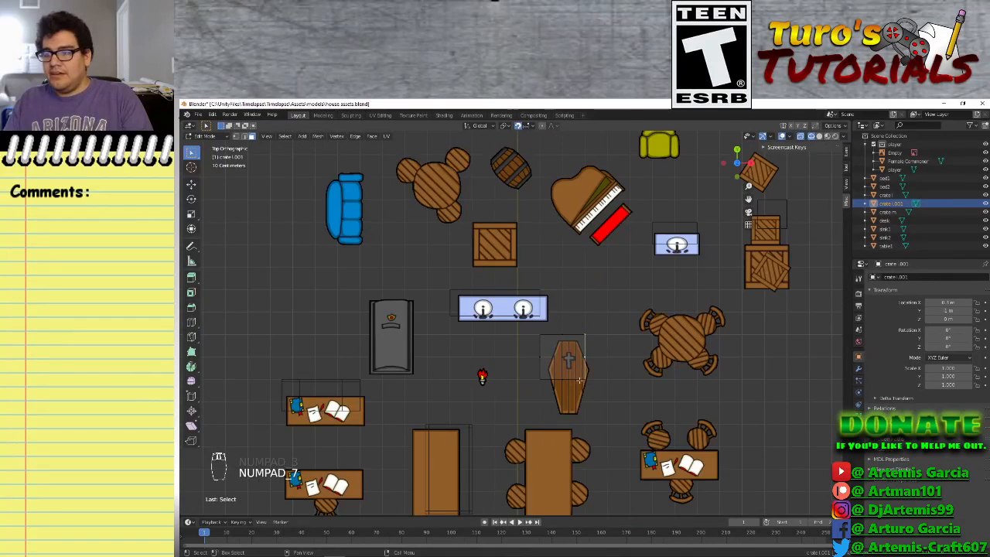
scroll(530, 230, "down", 2)
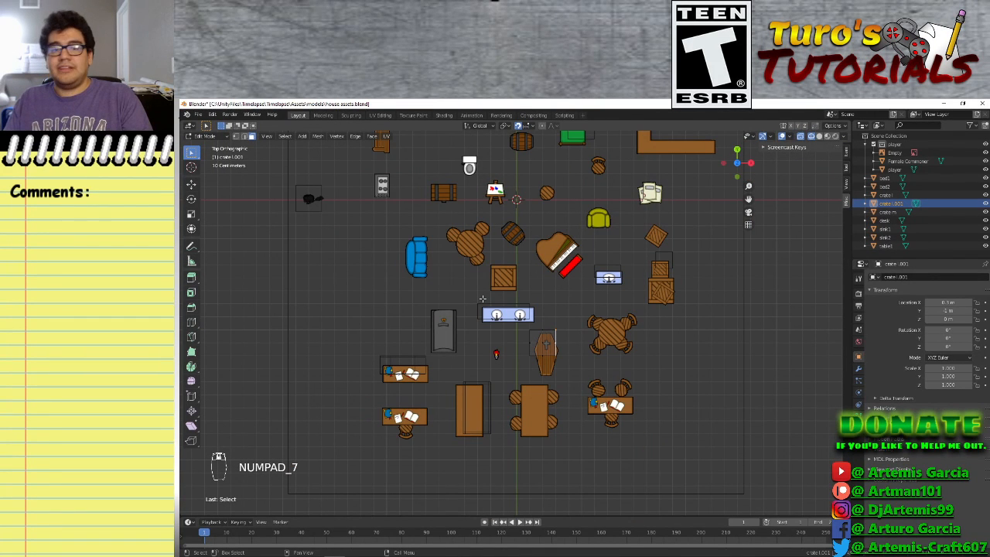
middle_click_drag(486, 271, 493, 330, "shift")
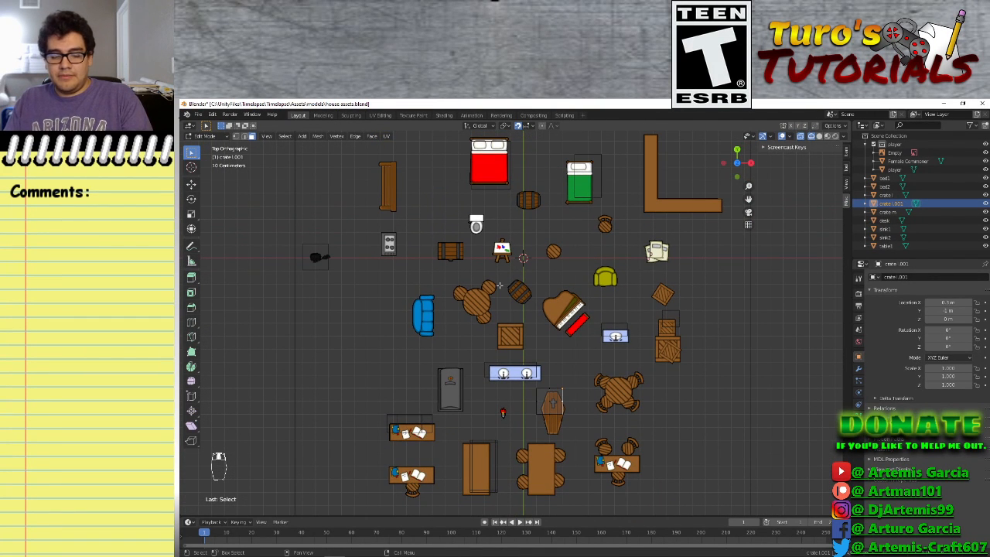
key("KP_1")
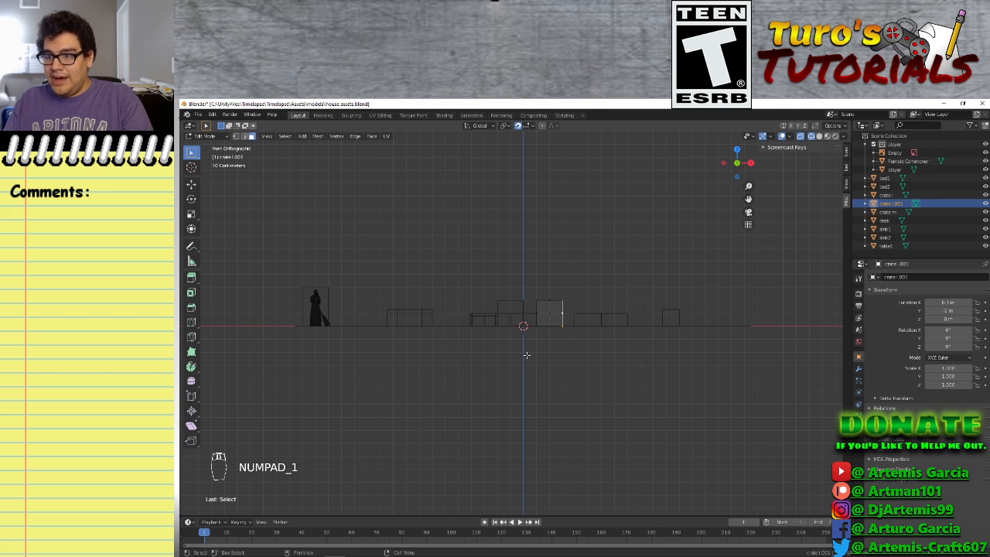
key("KP_3")
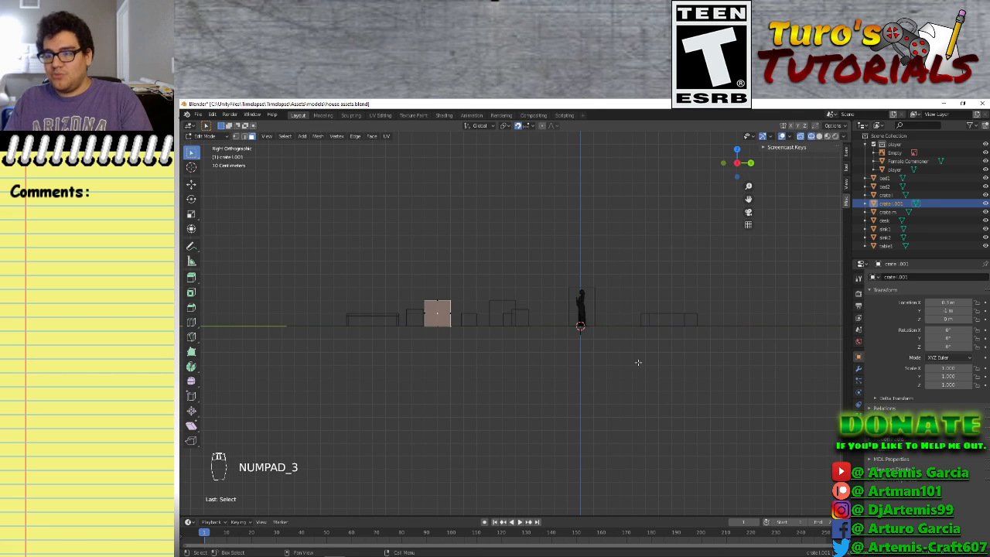
key("KP_1")
key("KP_7")
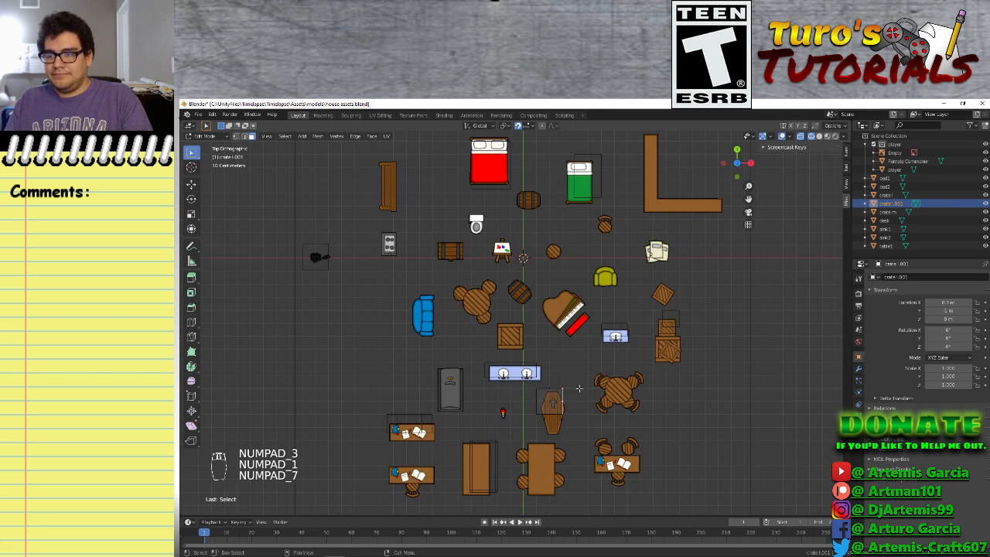
middle_click_drag(684, 394, 541, 439)
scroll(539, 439, "up", 3)
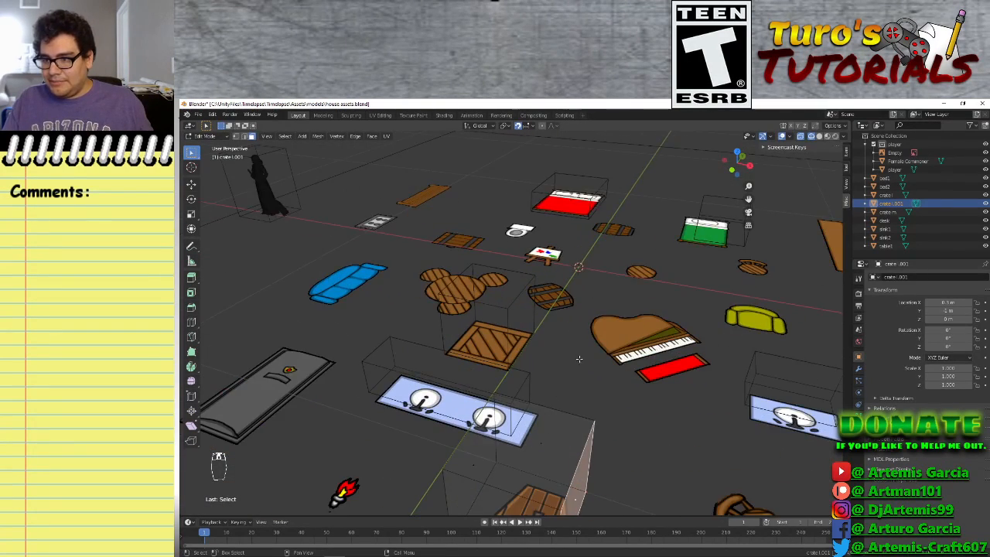
middle_click_drag(579, 360, 588, 263, "shift")
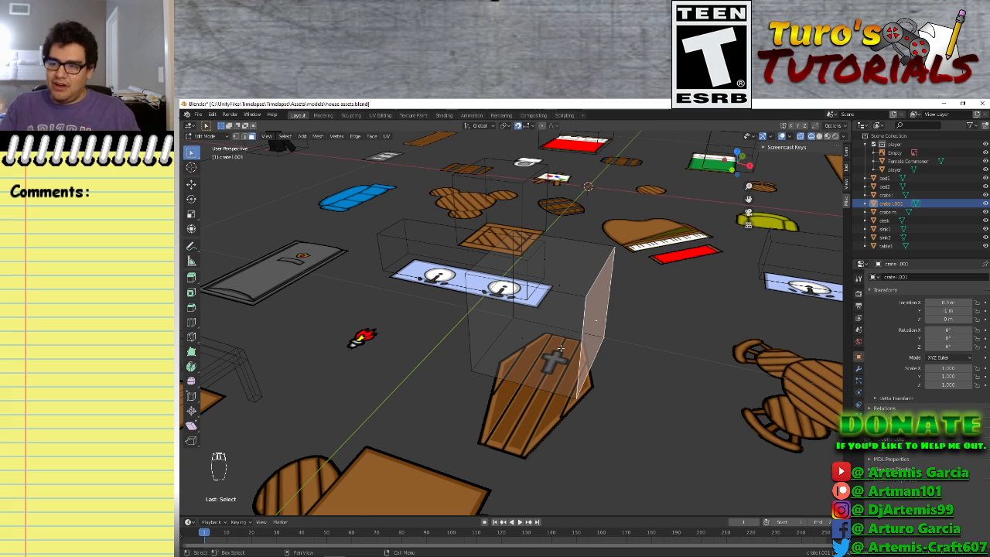
In top view over the coffin, select all the block's faces, switch to edge select and select the entire block again
key("KP_7")
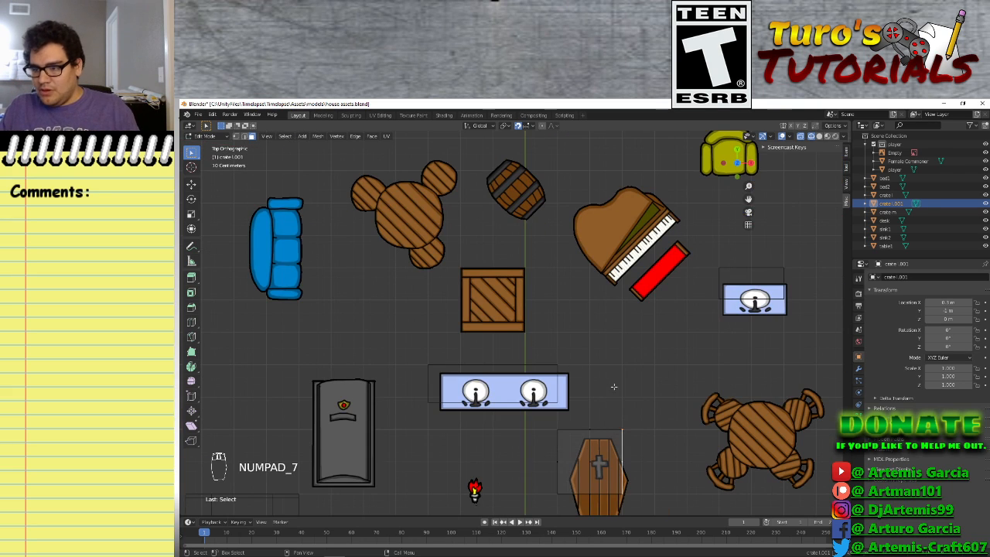
middle_click_drag(637, 459, 500, 441)
scroll(616, 263, "up", 4)
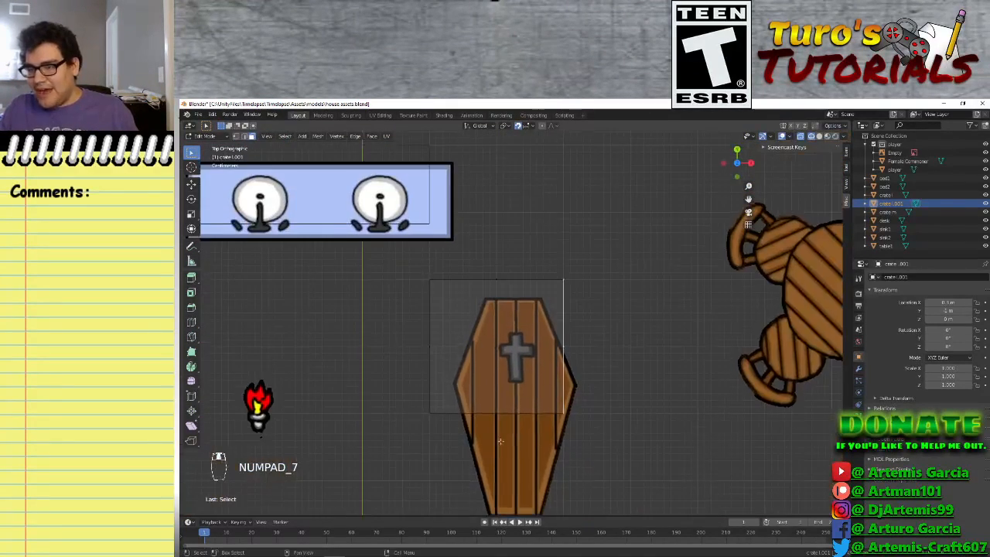
scroll(500, 442, "up", 2)
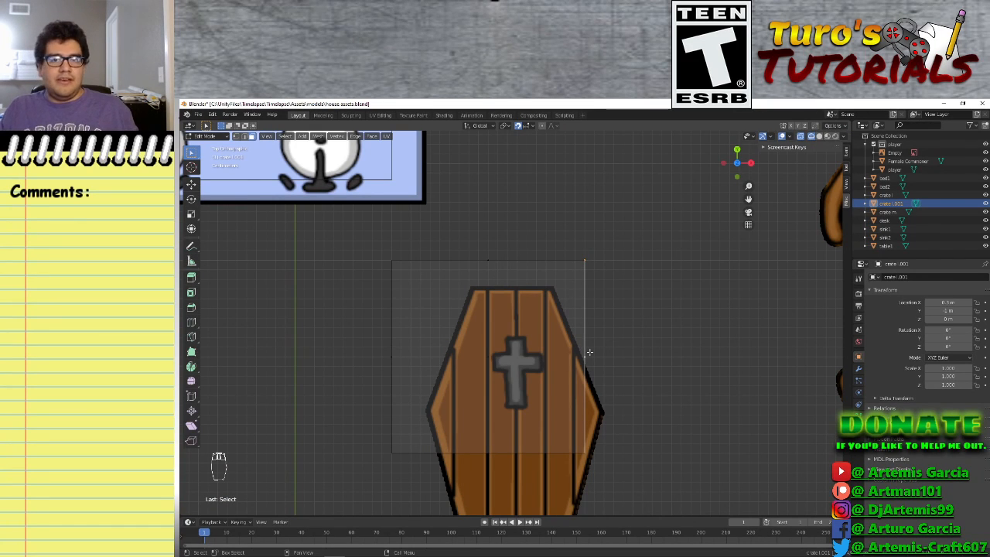
key("a")
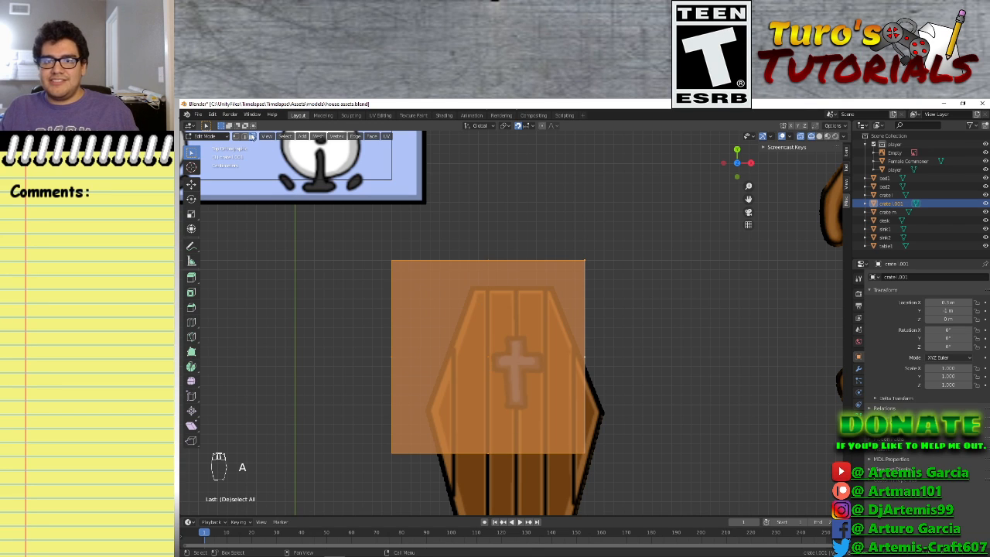
left_click(246, 137)
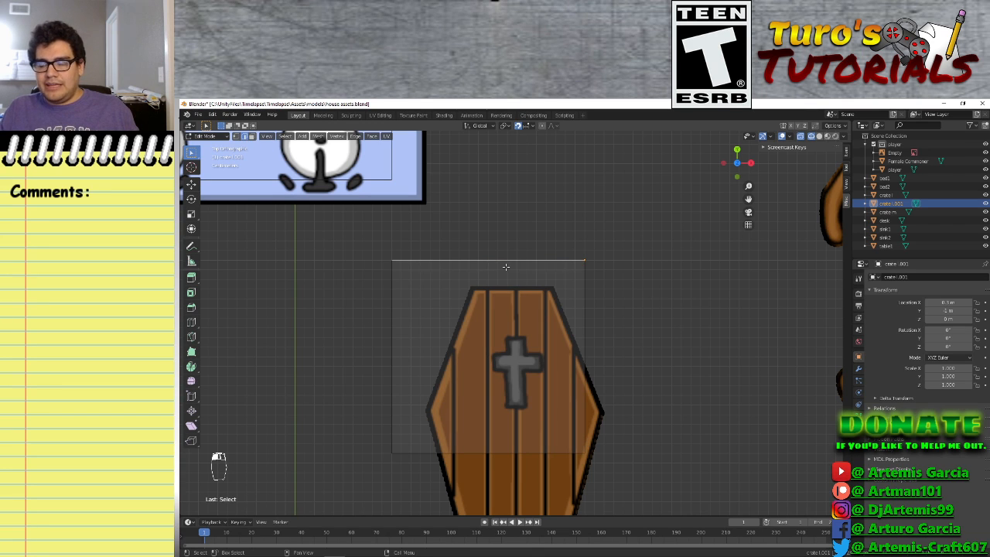
key("a")
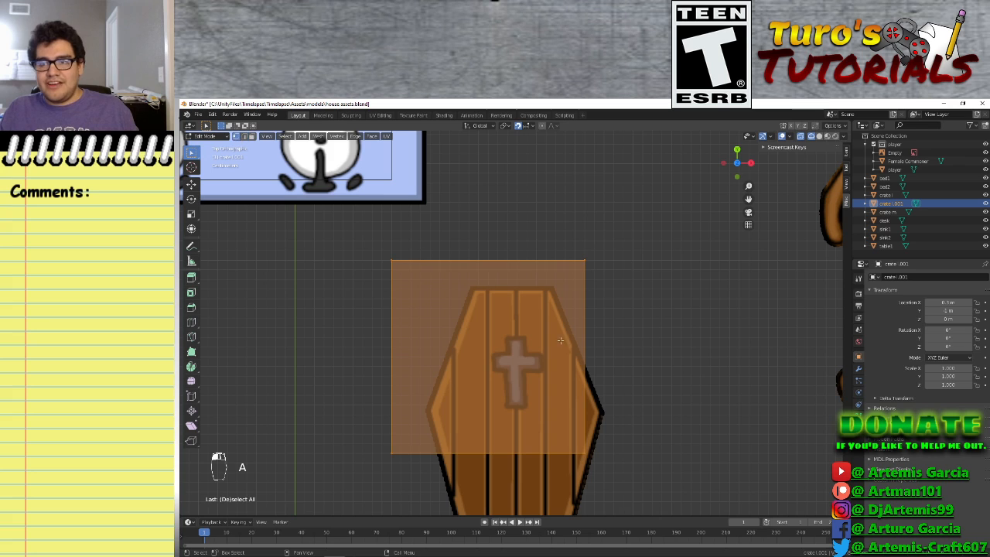
Switch to face select and try moving the whole block constrained to the Z, Y and X axes
left_click(253, 137)
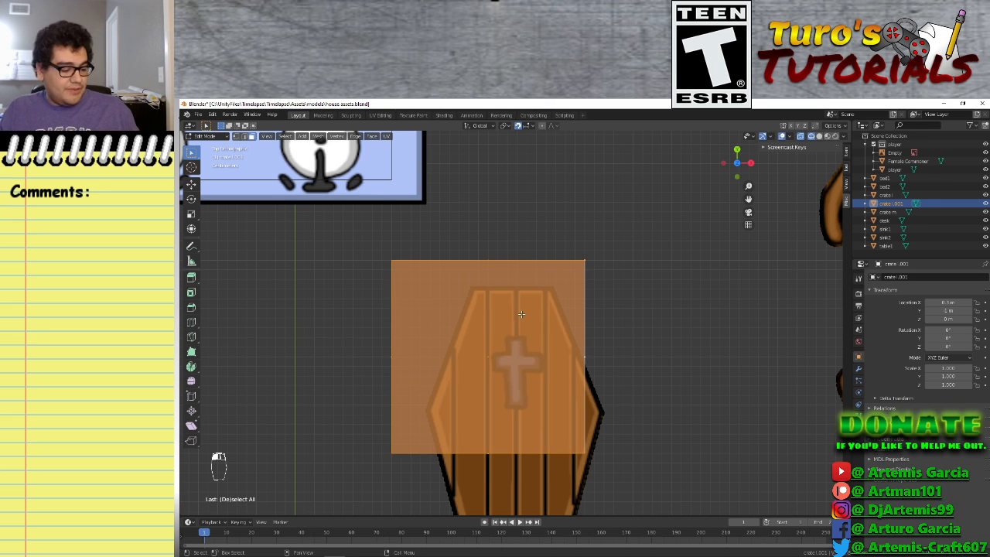
key("g")
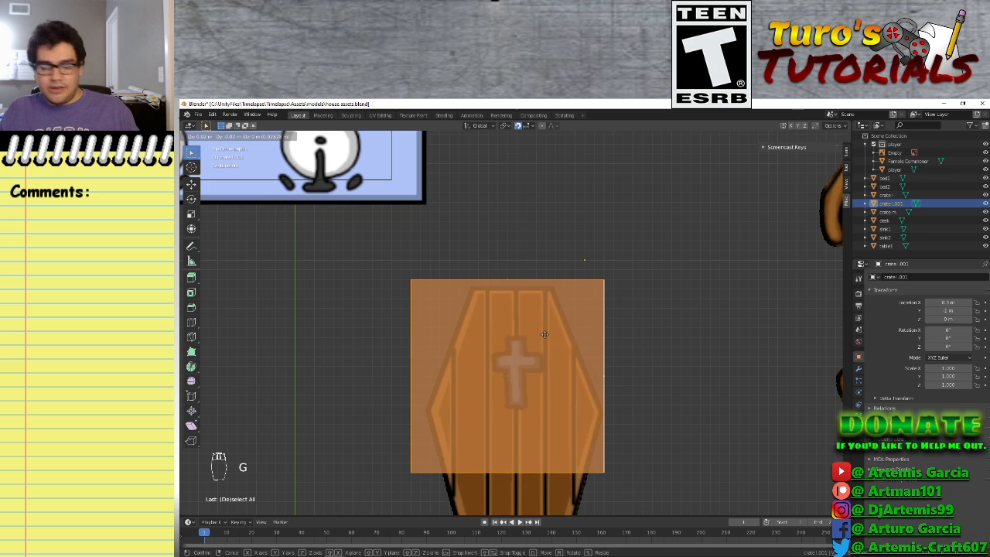
key("z")
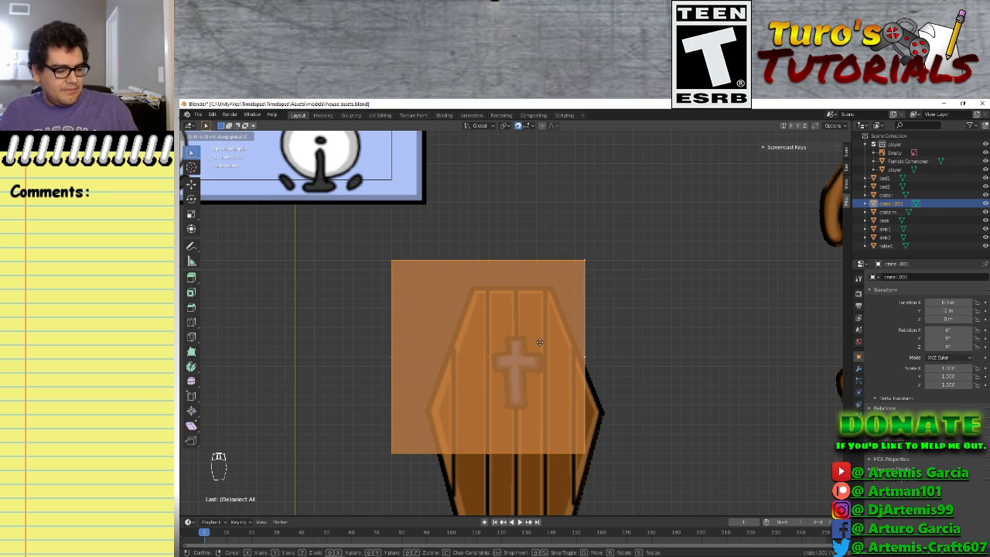
key("y")
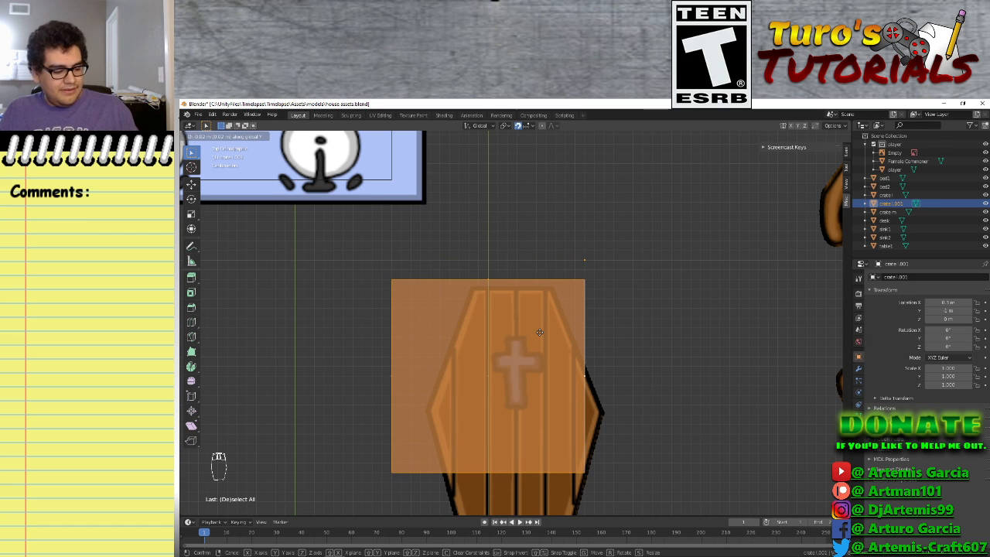
key("x")
key("Escape")
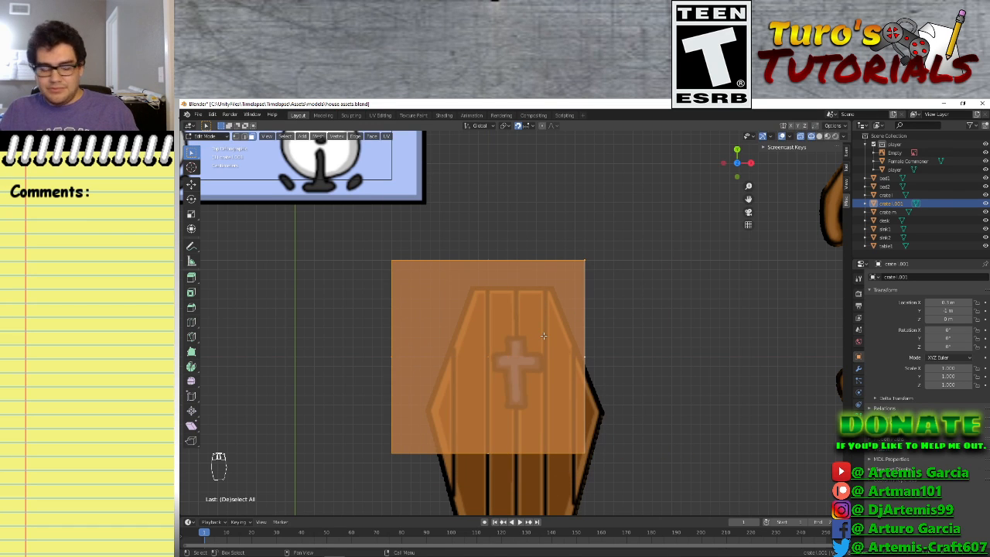
Move the whole block in top view so it is centred across the width of the coffin artwork
middle_click_drag(610, 457, 601, 347, "shift")
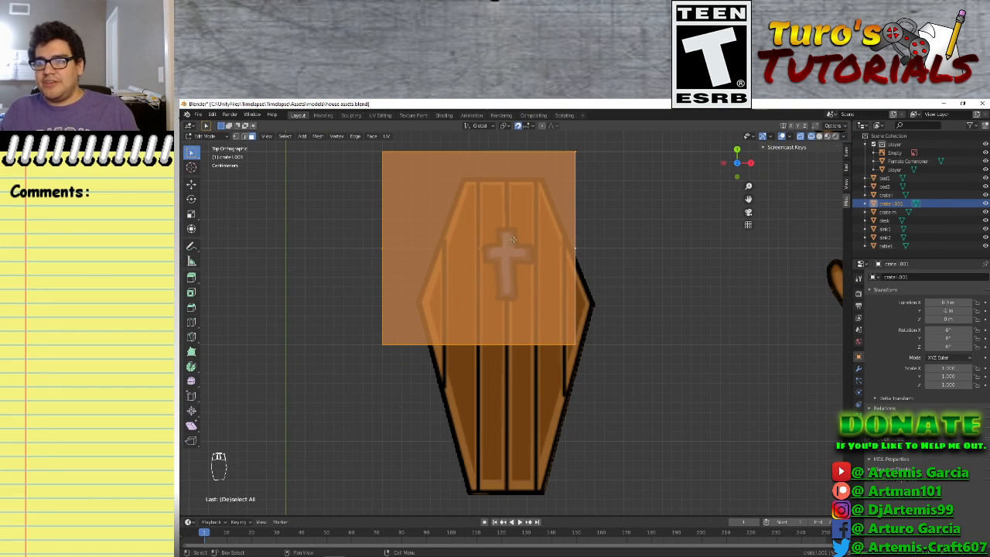
key("g")
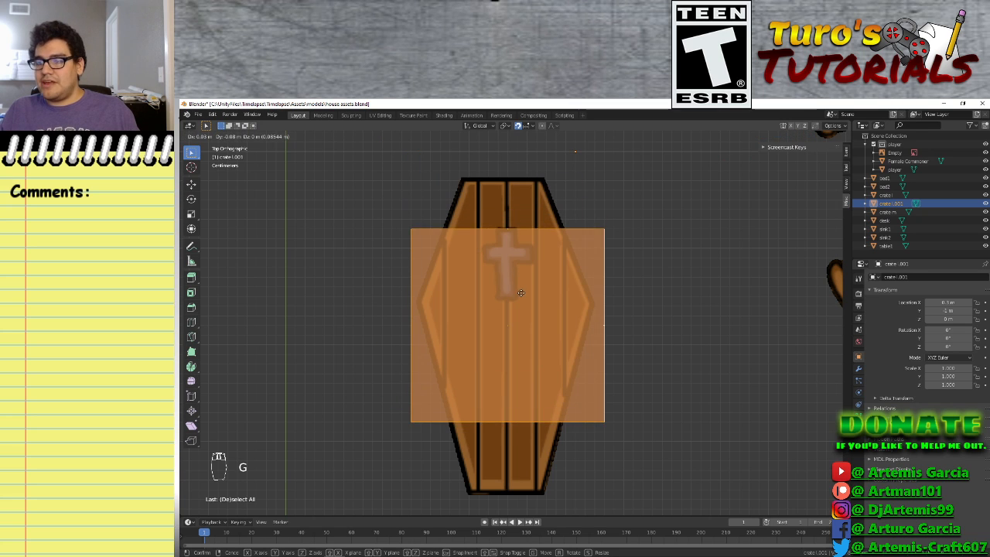
left_click(522, 300)
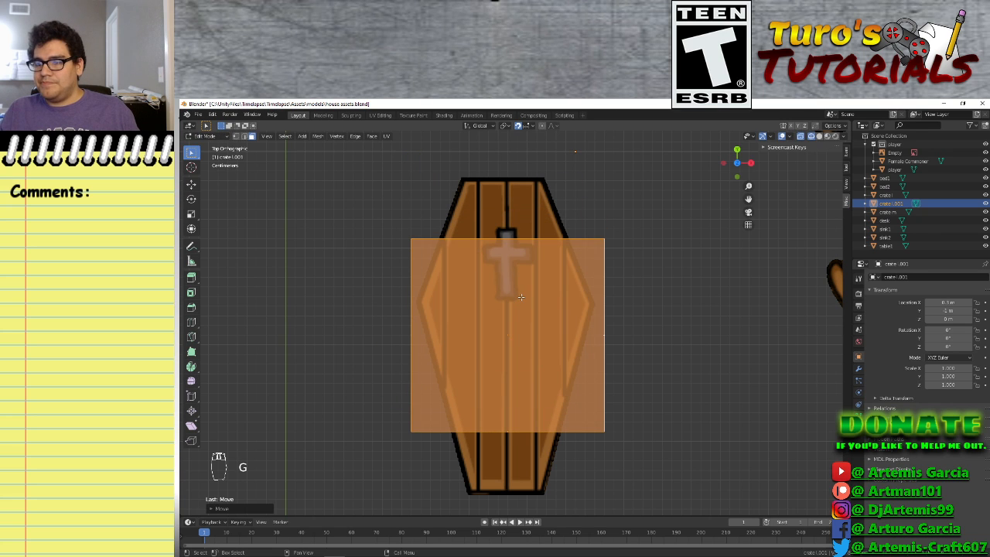
Move the block's head-end and foot-end faces outward 0.07 m each so the block covers the coffin's full length
key("Tab")
left_click(506, 238)
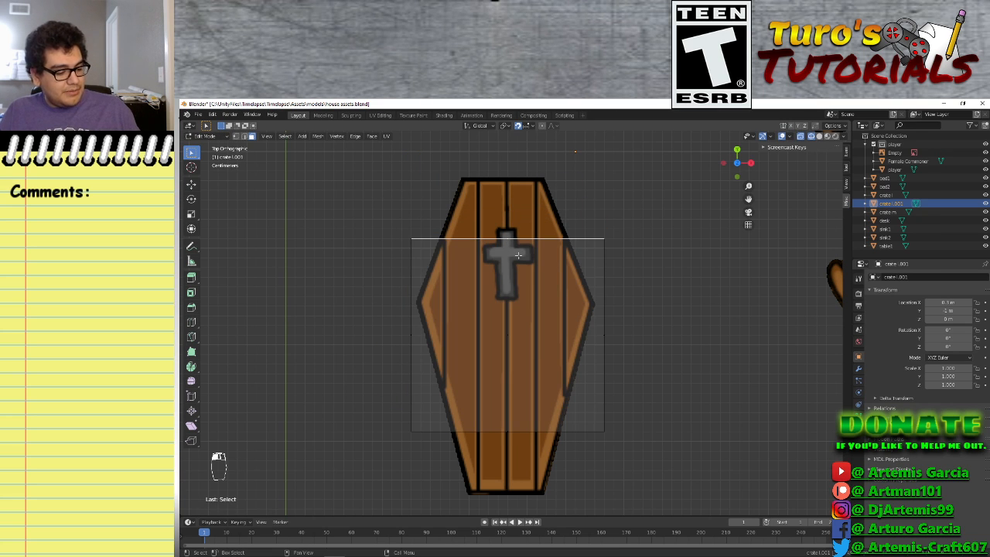
key("g")
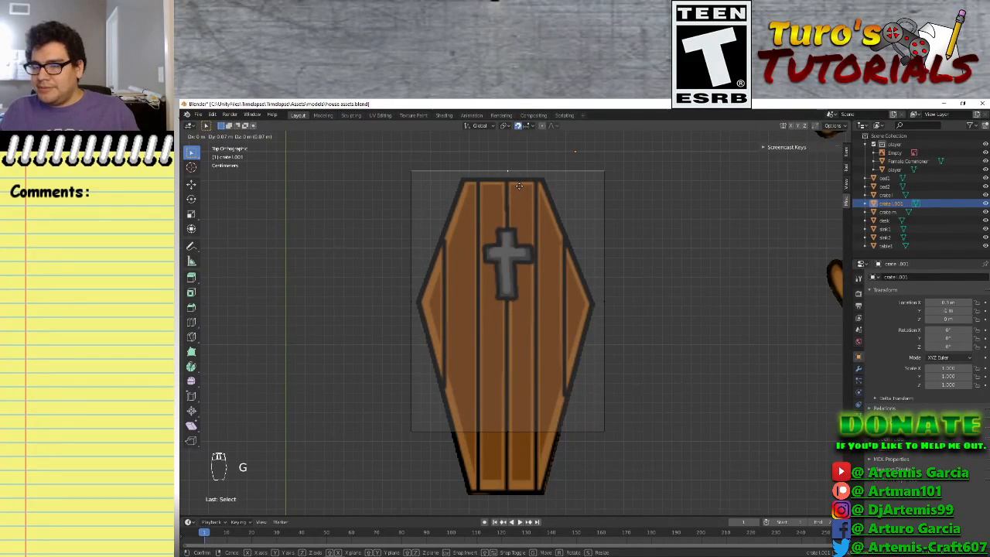
left_click(519, 186)
left_click(510, 438)
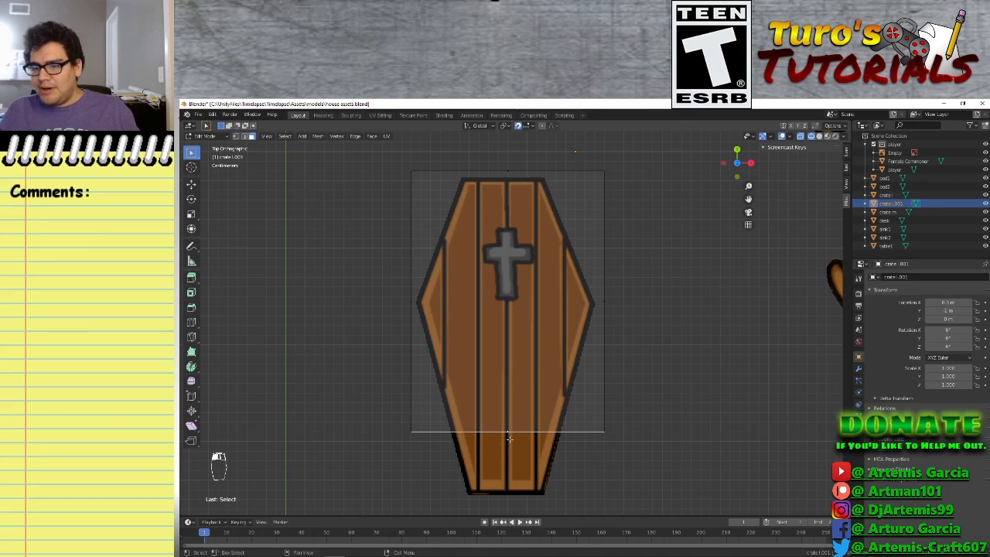
key("g")
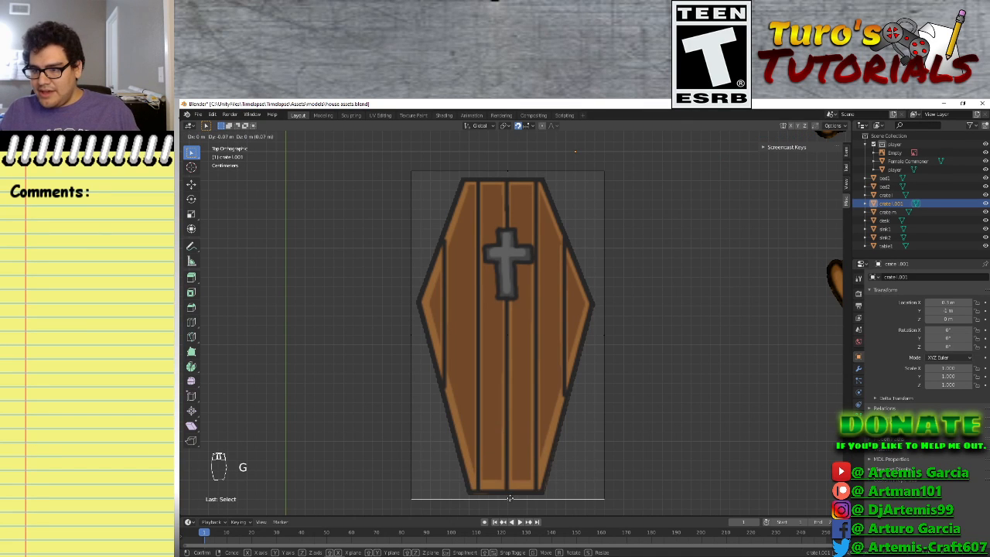
left_click(509, 499)
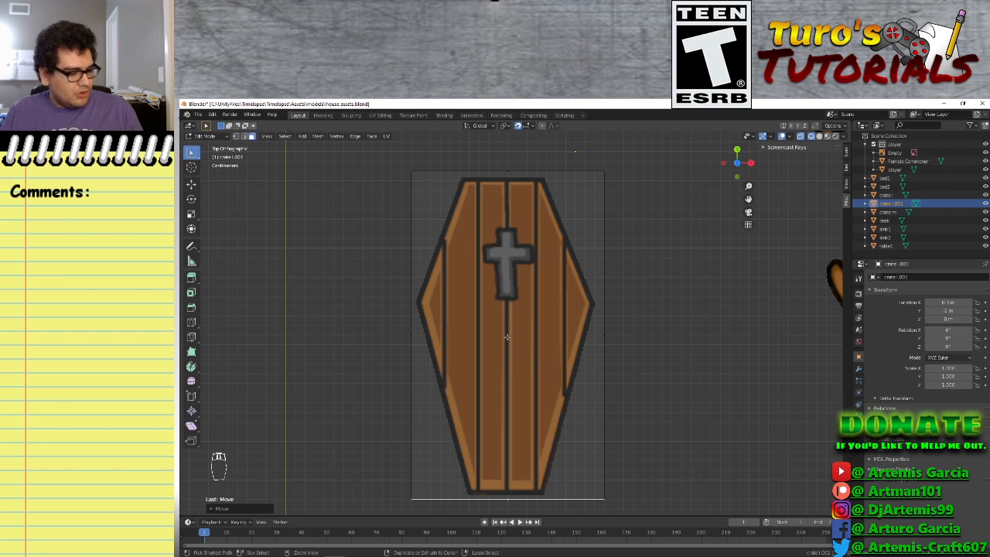
Add a loop cut across the block's width and slide it to the coffin's widest point
key("ctrl+r")
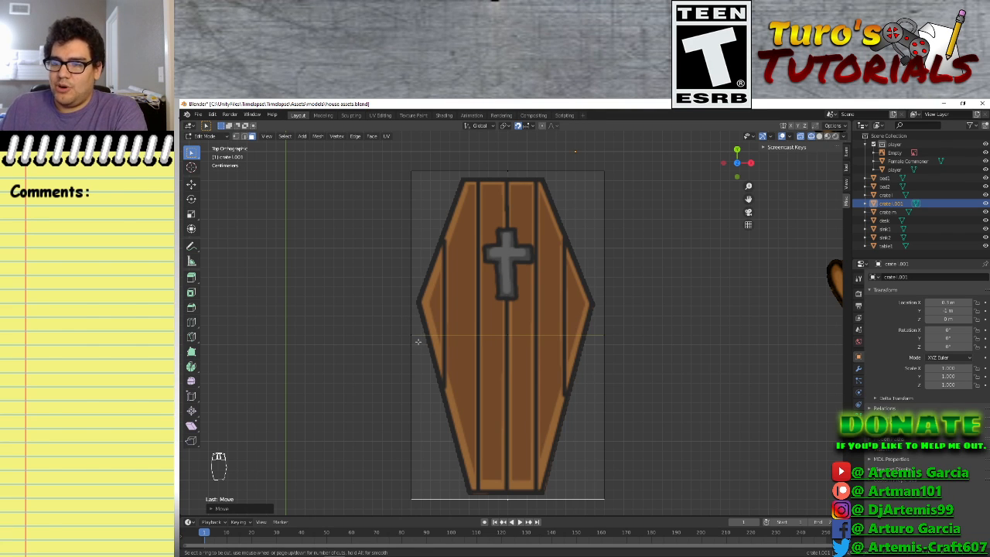
left_click_drag(418, 341, 417, 310)
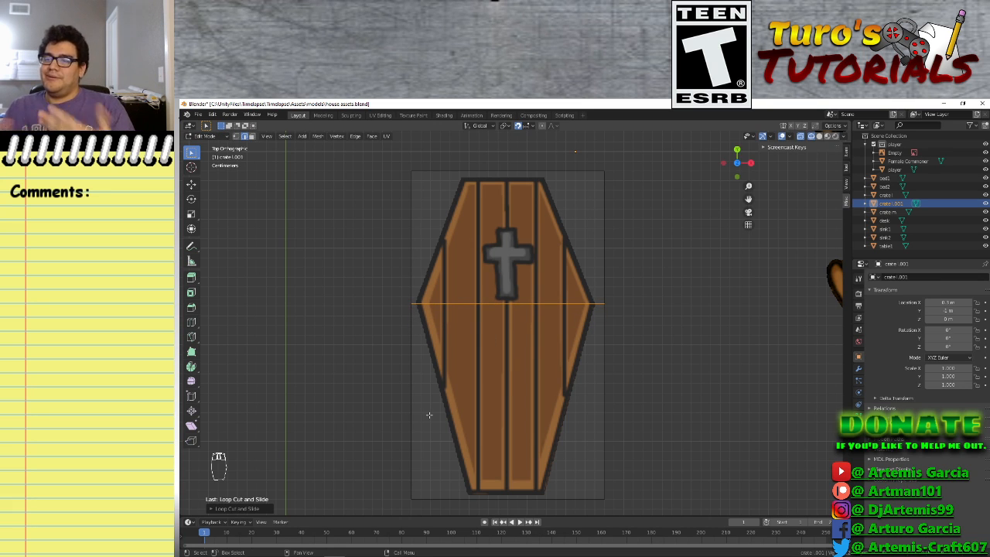
Select both top faces of the block and lower them in front view to slightly below the neighbouring blocks' tops
middle_click_drag(429, 415, 532, 384)
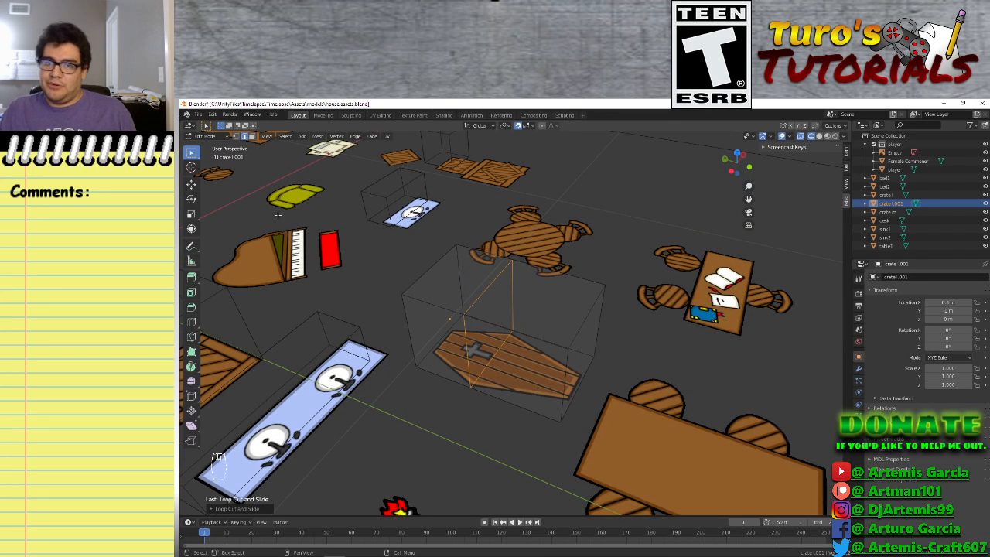
left_click(250, 136)
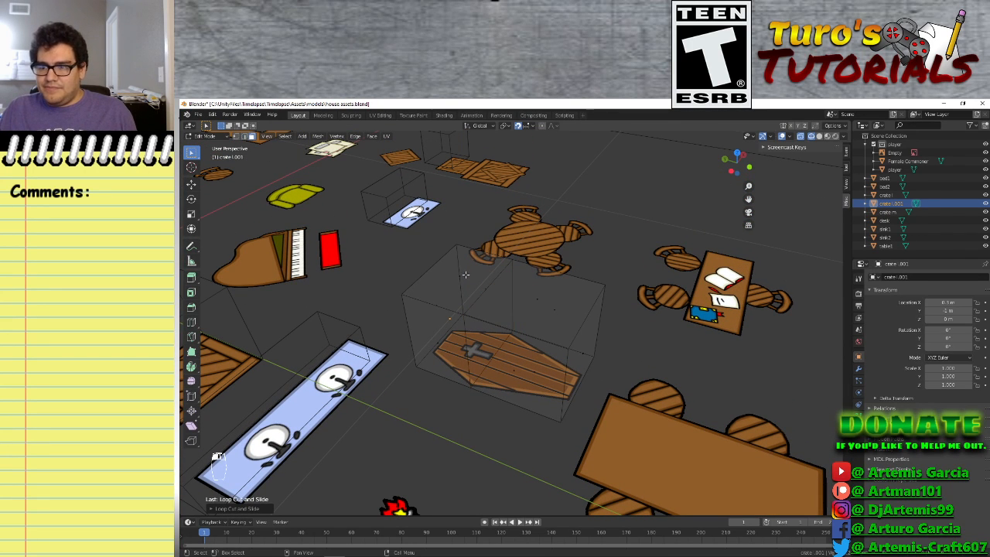
left_click(482, 290)
left_click(457, 273)
left_click(537, 297, "shift")
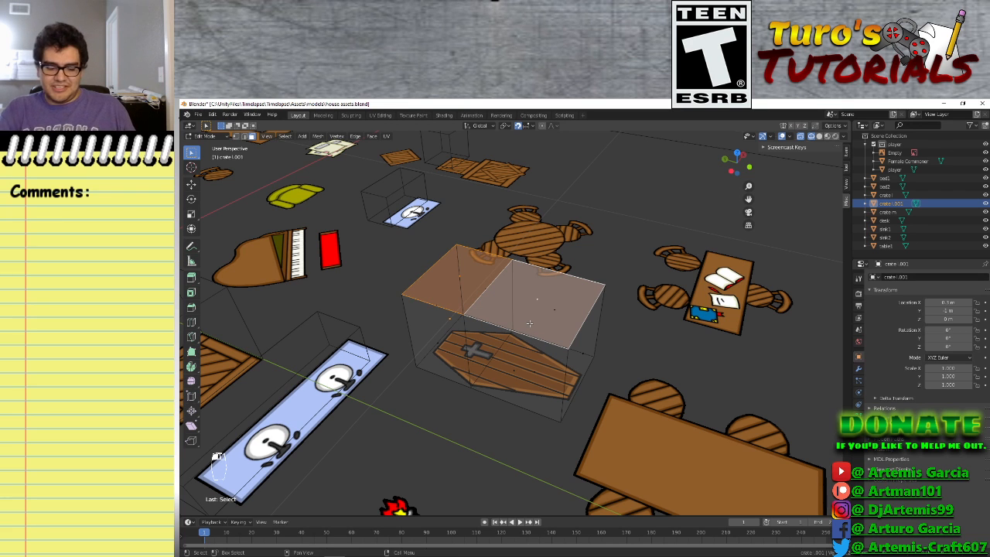
key("KP_1")
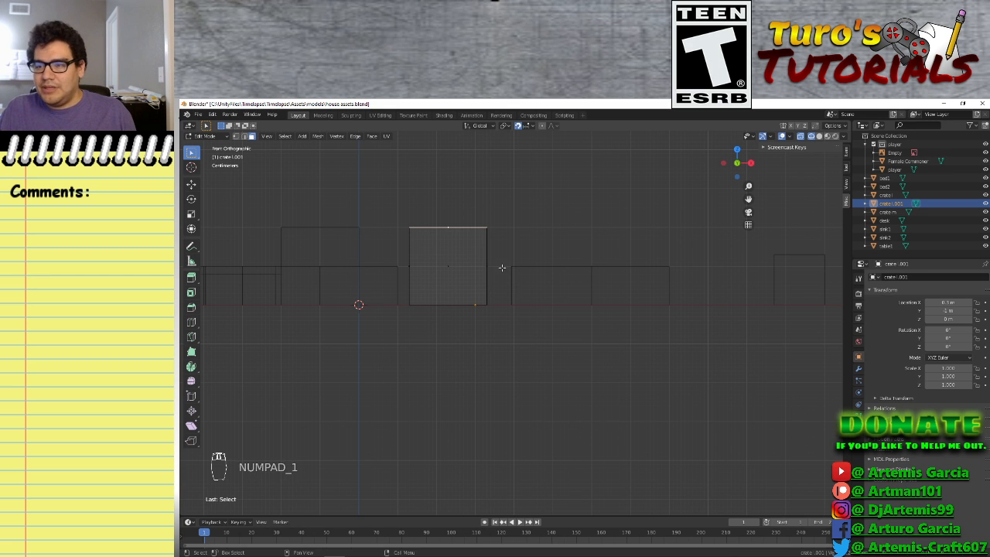
scroll(460, 255, "up", 6)
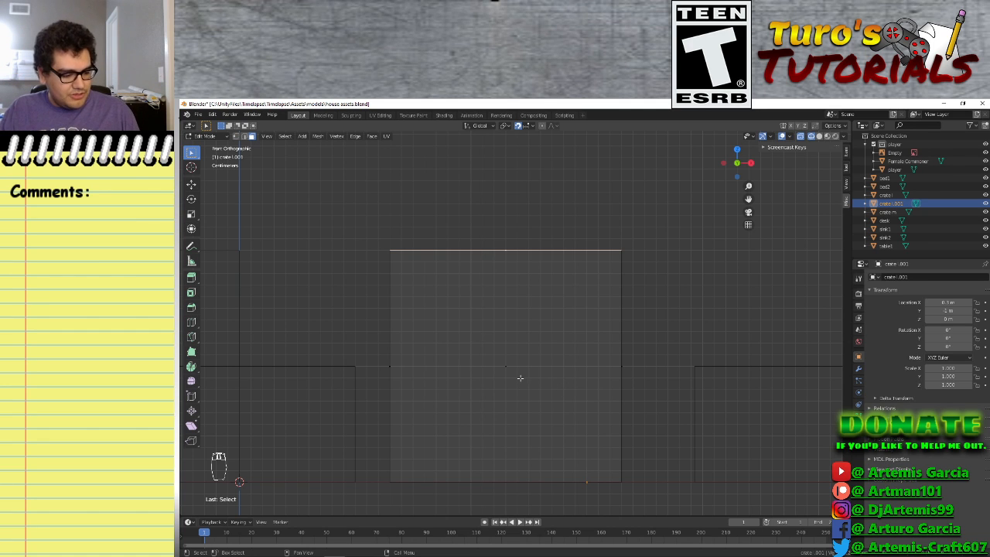
key("g")
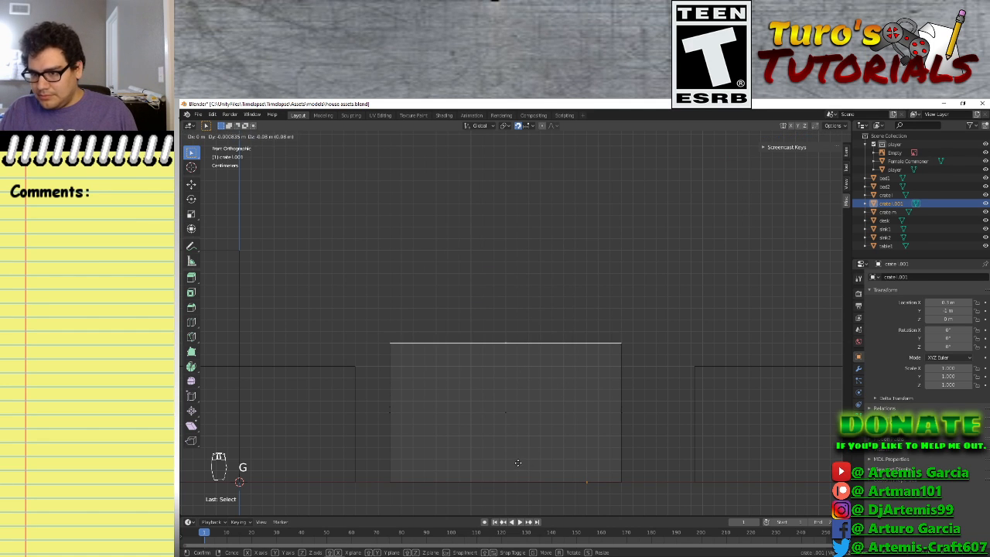
left_click(519, 514)
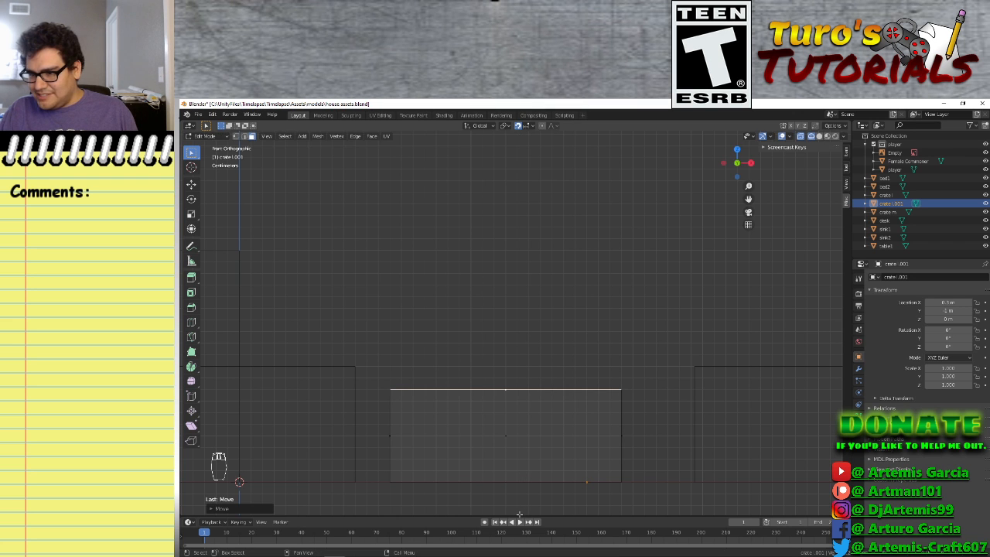
Compare the lowered block with the coffin artwork in perspective and top view, and clear the face selection
middle_click_drag(574, 399, 541, 446)
scroll(542, 444, "down", 3)
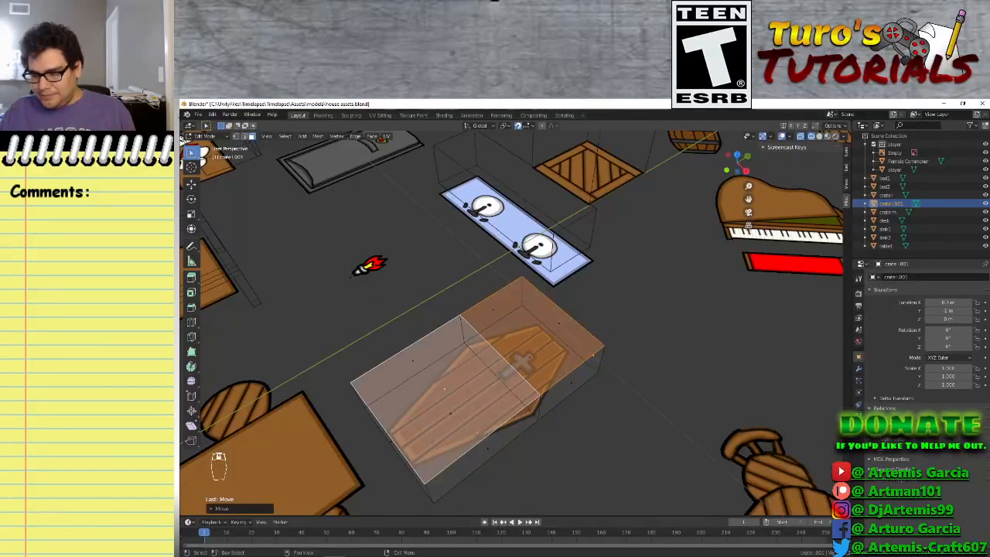
key("KP_7")
scroll(507, 443, "up", 4)
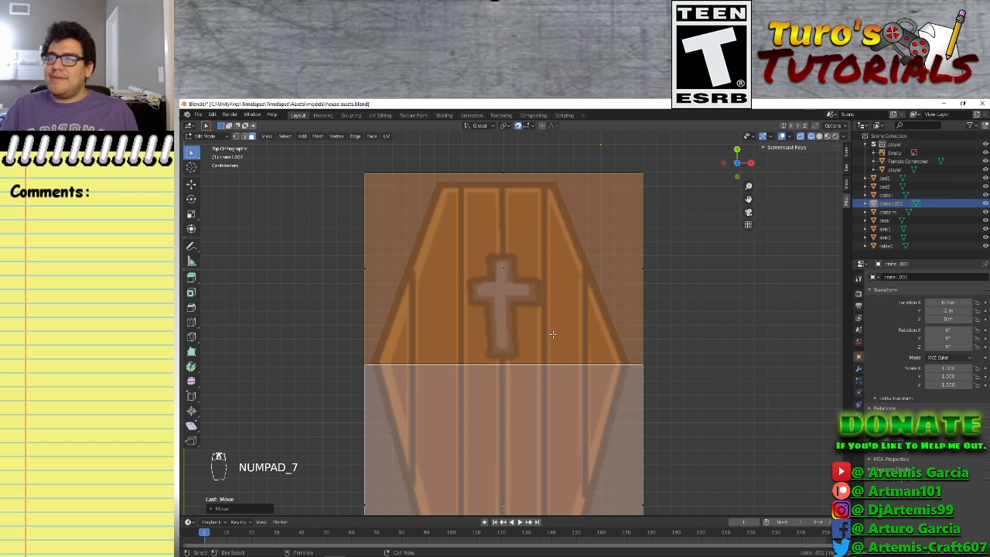
scroll(510, 430, "down", 3)
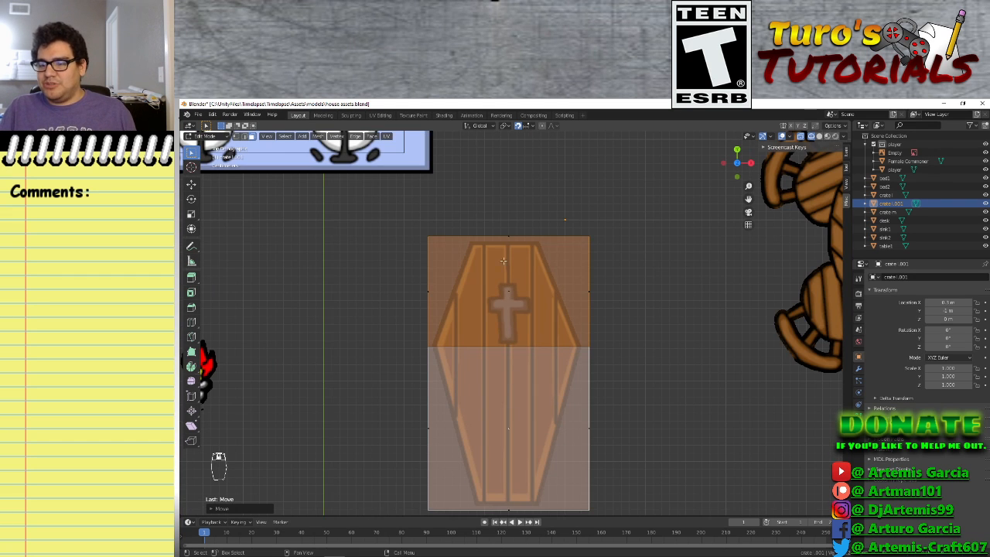
left_click(596, 258)
In edge select, move the block's vertical head-end edge on the +X side about 0.06 m inward onto the coffin's corner
middle_click_drag(596, 257, 570, 278)
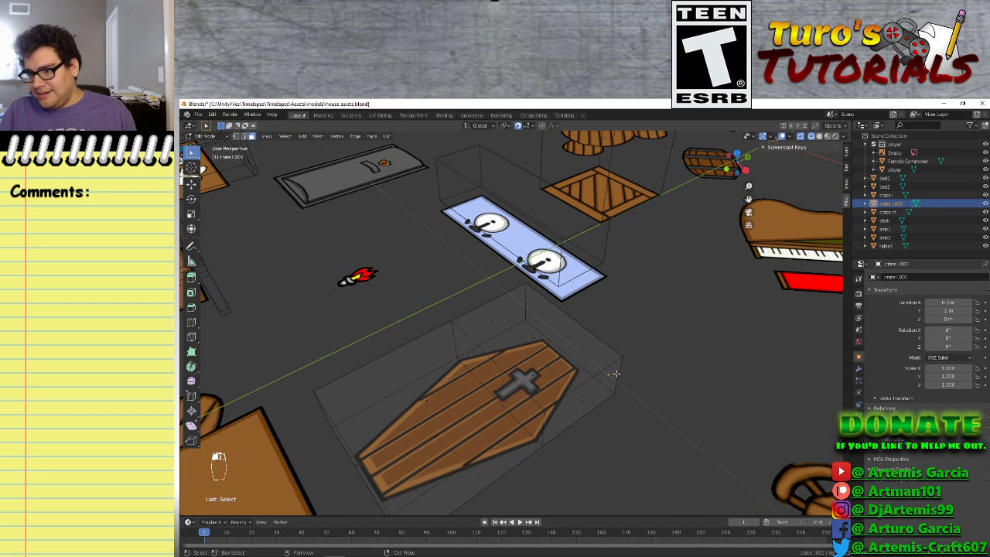
left_click(244, 137)
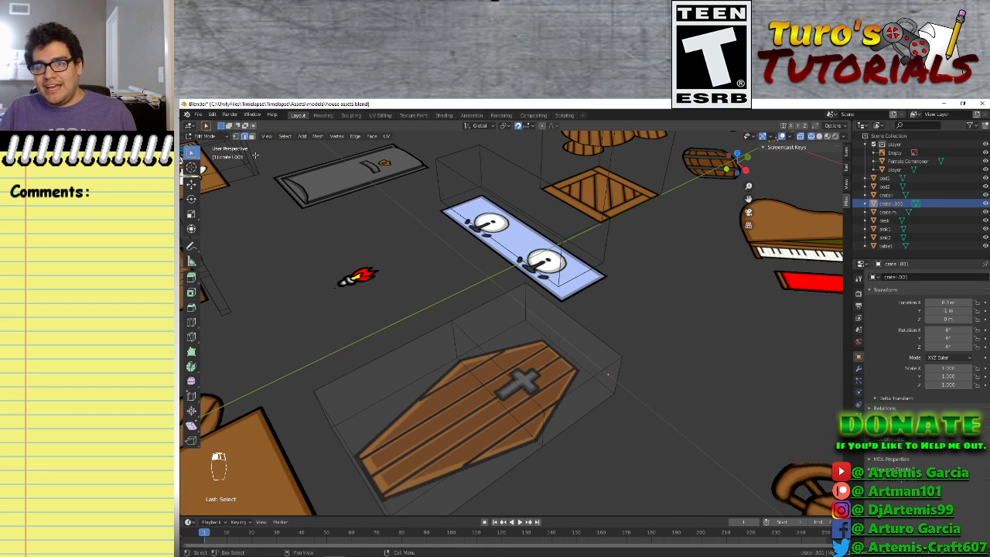
left_click(623, 373)
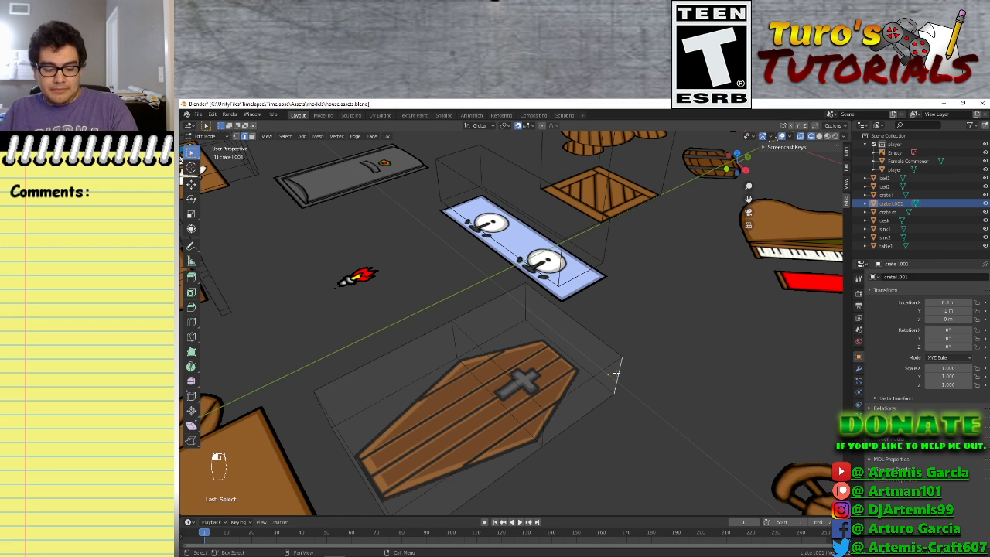
key("KP_7")
scroll(610, 216, "up", 4)
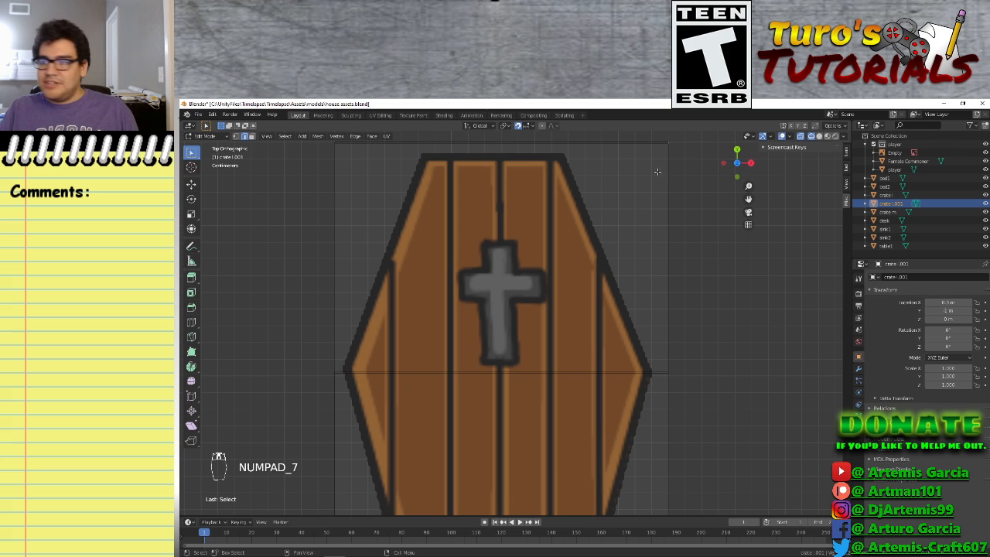
key("g")
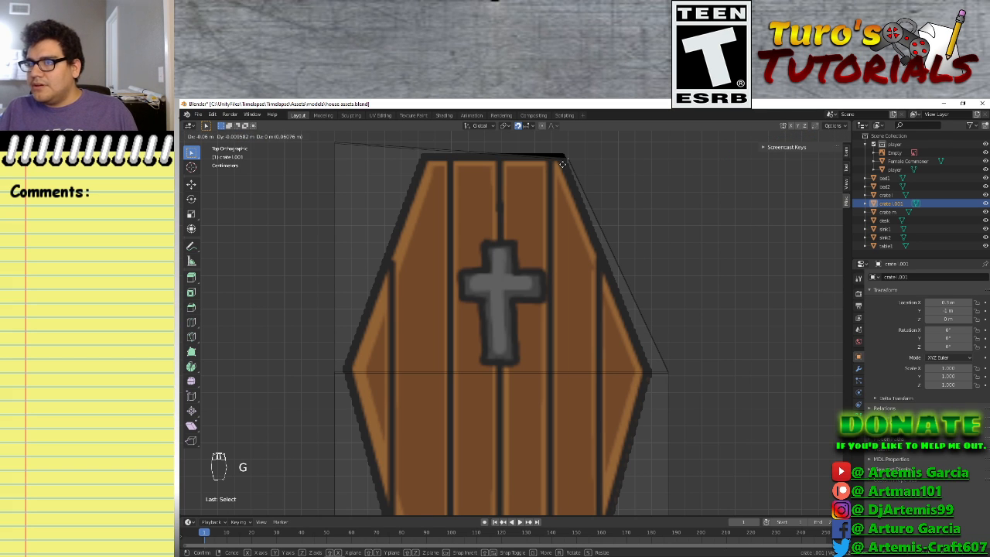
left_click(562, 164)
Move the block's vertical head-end edge on the -X side inward onto the coffin's matching corner
scroll(546, 204, "down", 1)
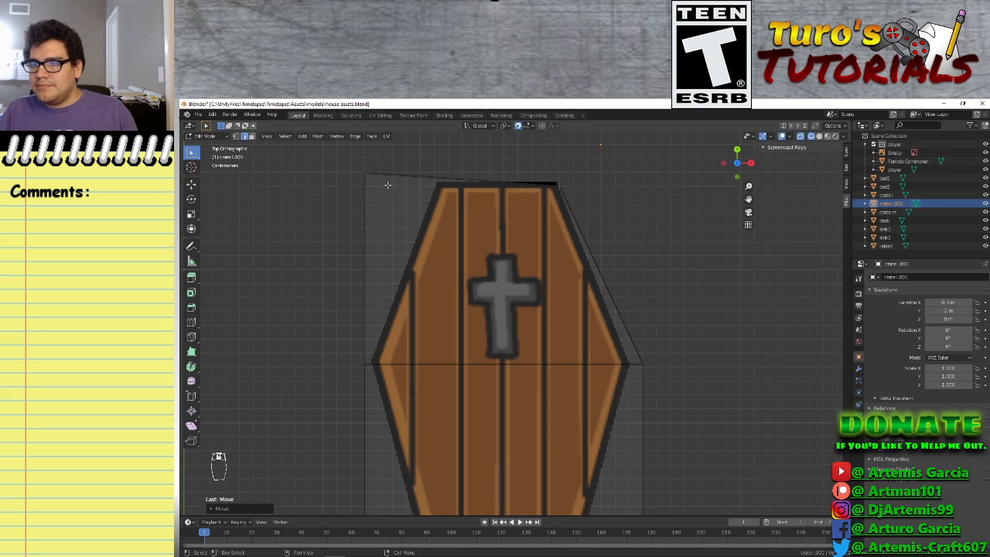
left_click(359, 172)
key("g")
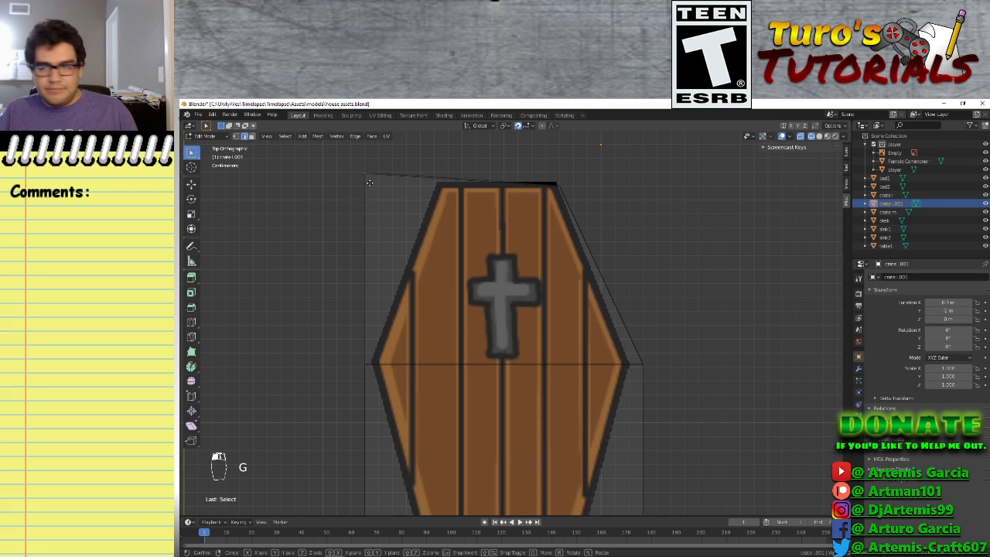
left_click(441, 195)
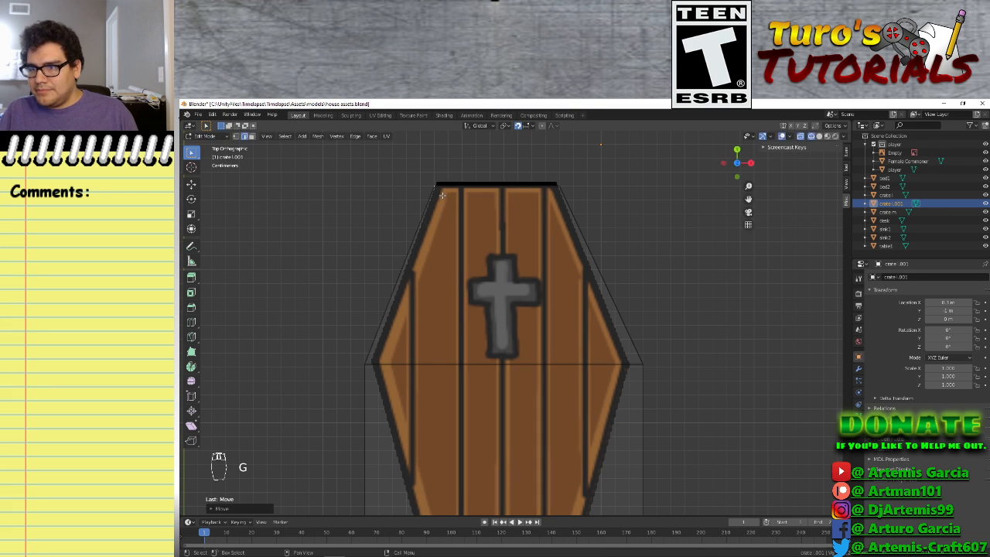
Move the block's vertical foot-end edge on the +X side inward onto the coffin artwork's foot corner in top view
scroll(548, 360, "down", 1)
middle_click_drag(547, 360, 539, 211, "shift")
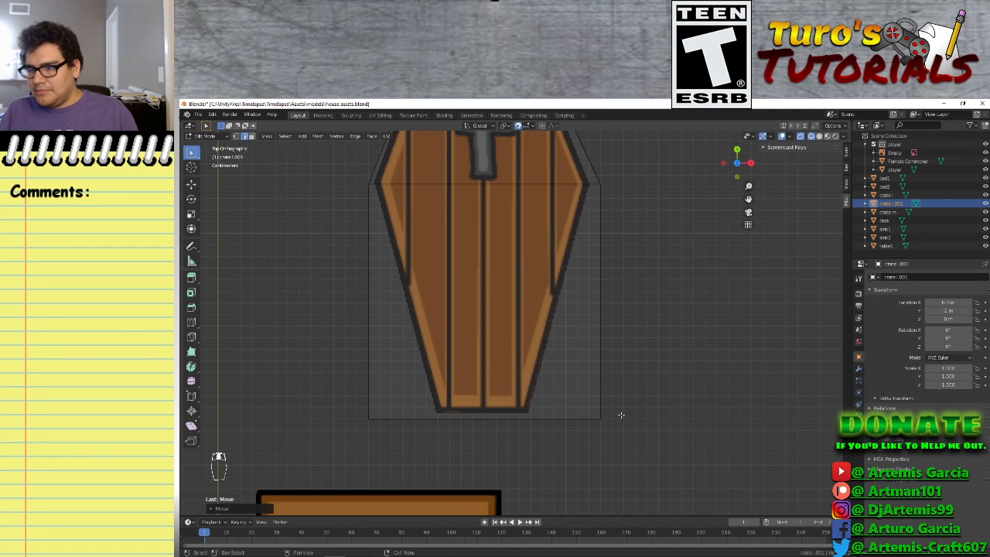
left_click(606, 420)
middle_click_drag(613, 438, 567, 447, "shift")
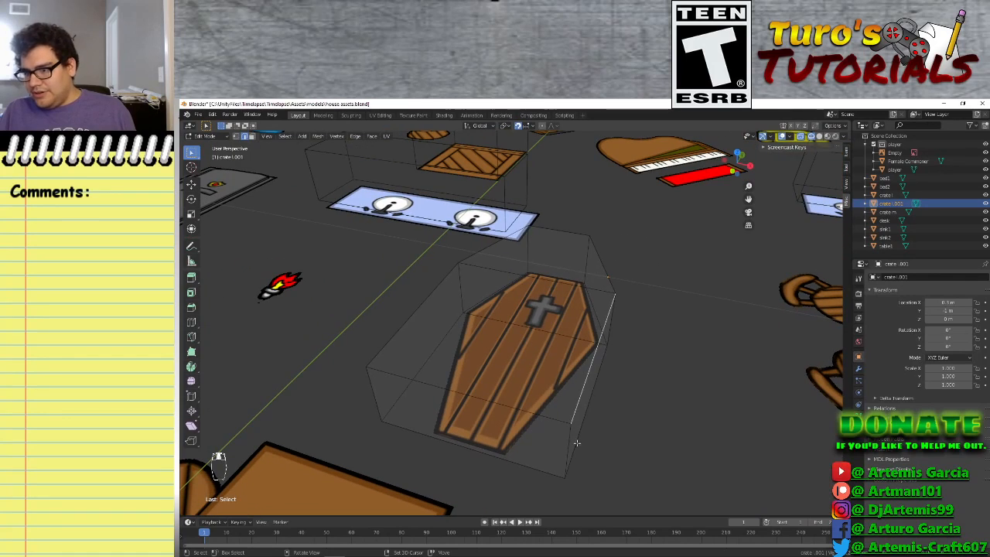
key("KP_7")
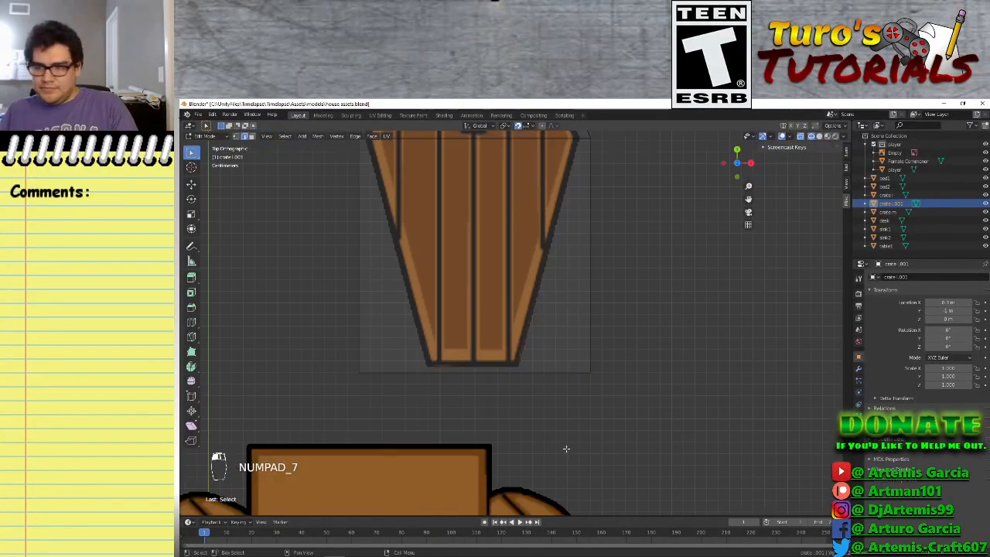
key("g")
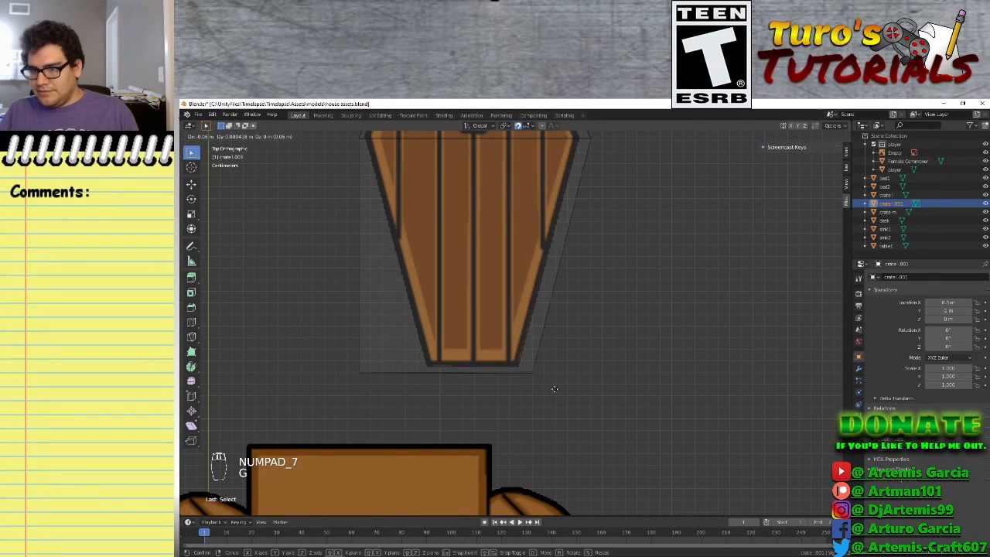
left_click(353, 381)
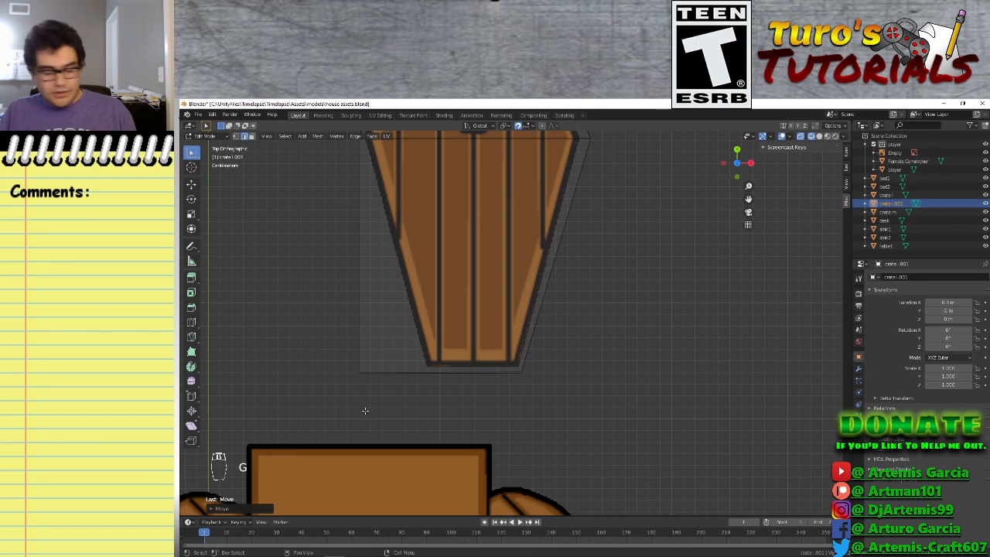
Move the block's vertical foot-end edge on the -X side inward onto the coffin artwork's matching foot corner in top view
middle_click_drag(365, 408, 400, 480)
left_click(400, 479)
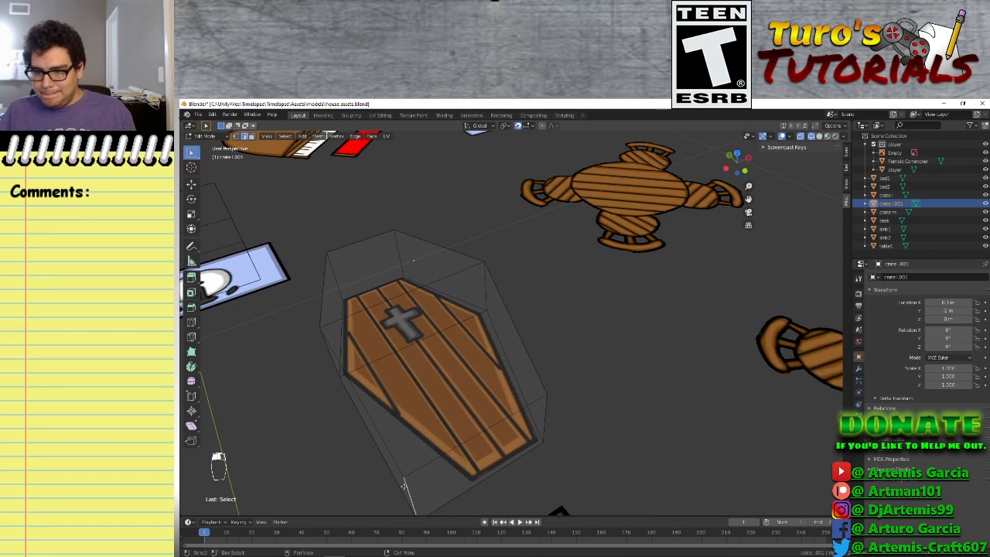
key("KP_7")
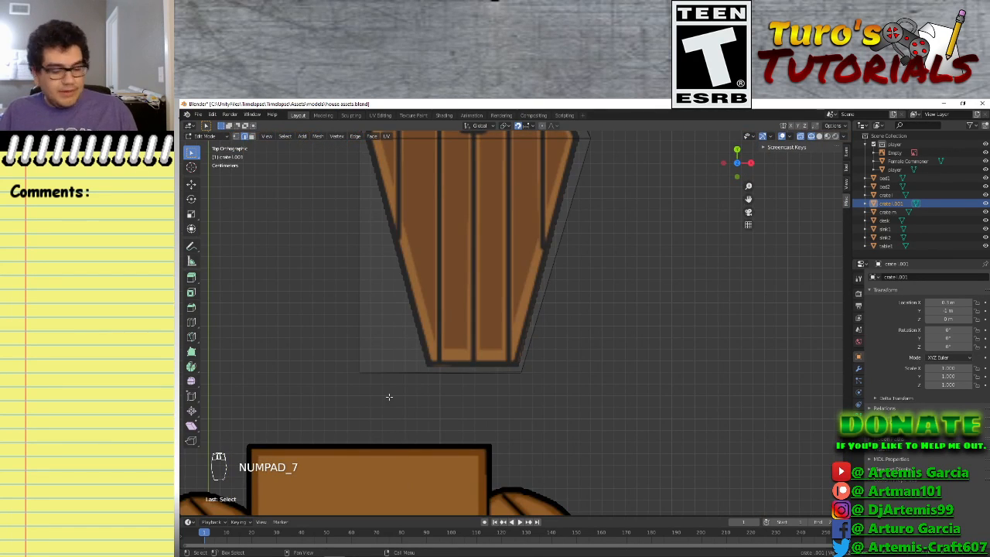
key("g")
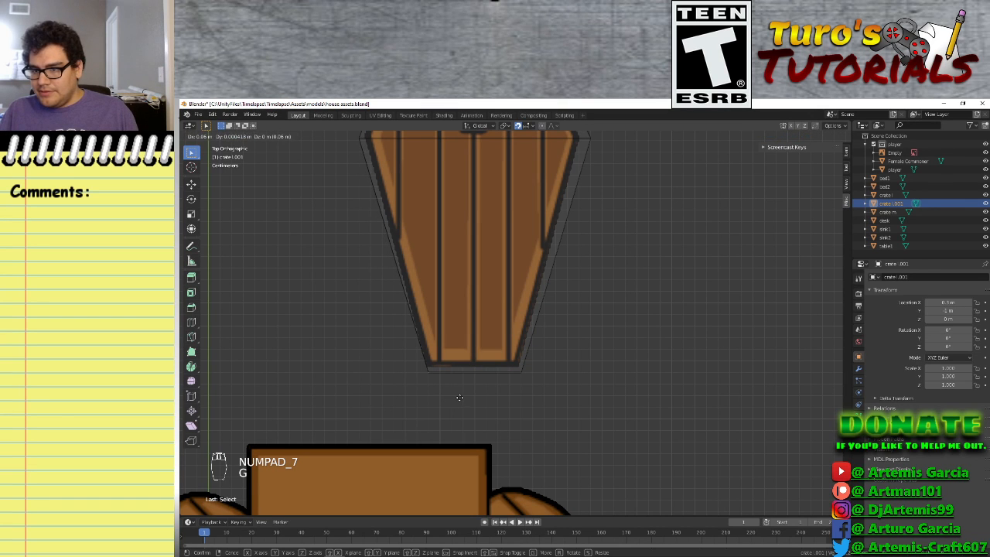
left_click(464, 398)
middle_click_drag(405, 391, 593, 357)
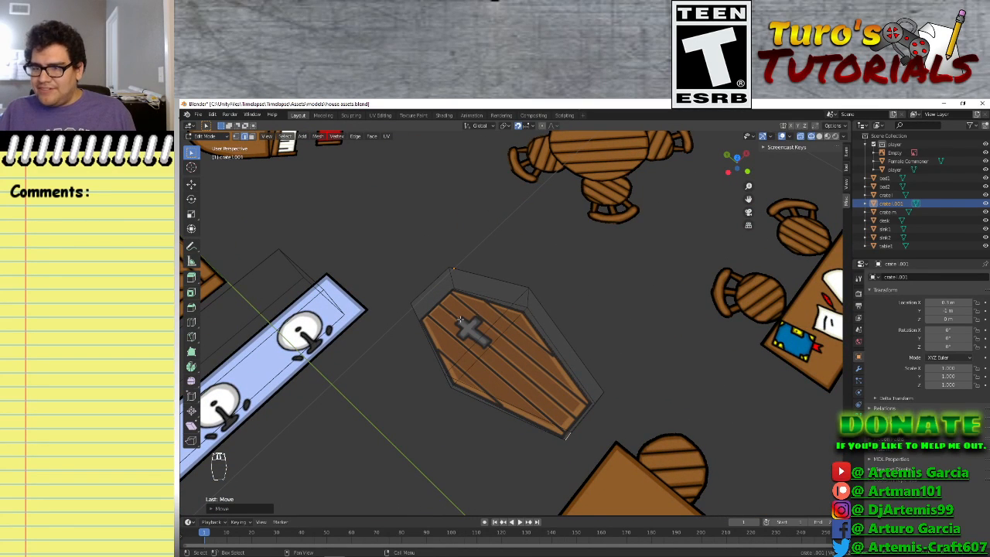
Compare the block's waist with the artwork in top view and, in face select, select both top faces of the block
key("KP_7")
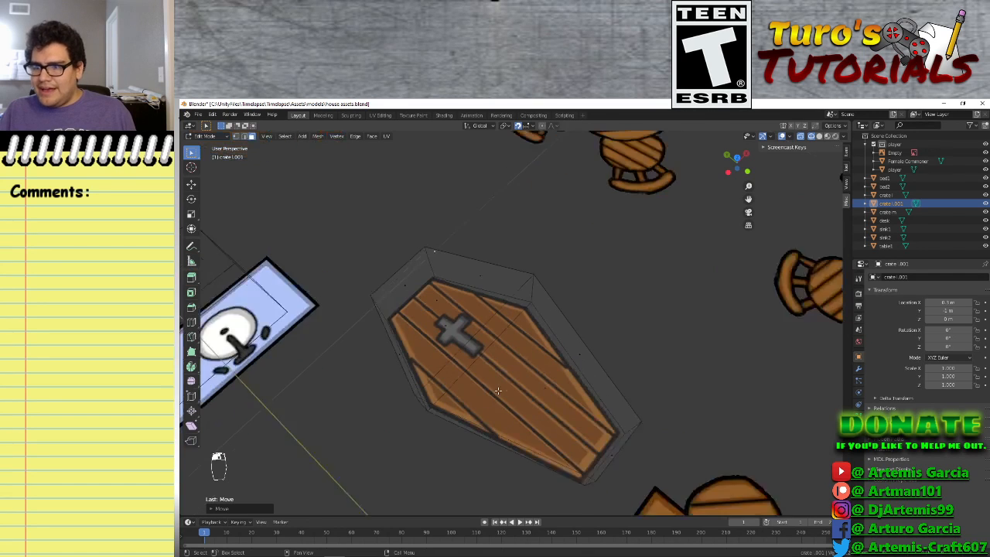
scroll(464, 353, "up", 5)
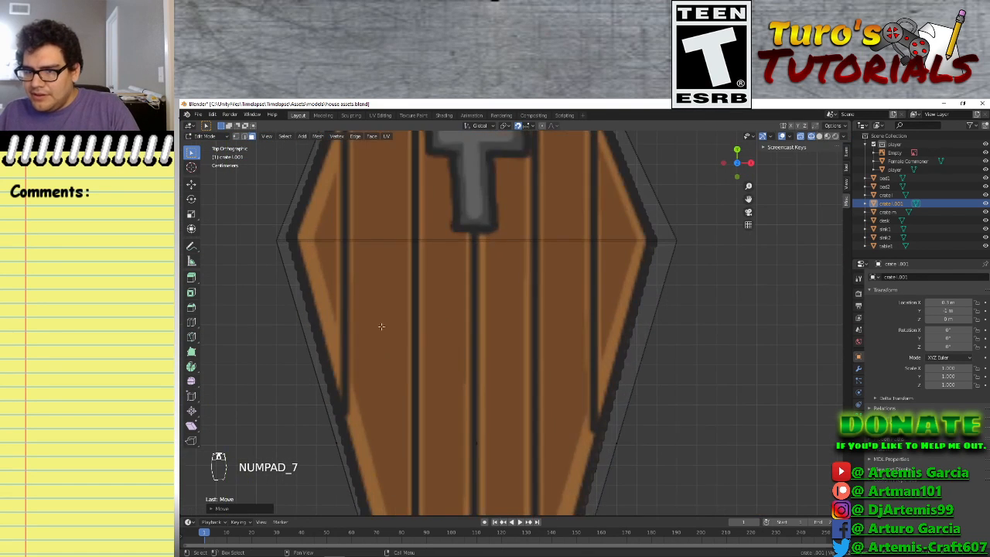
scroll(380, 327, "down", 3)
scroll(387, 308, "up", 6)
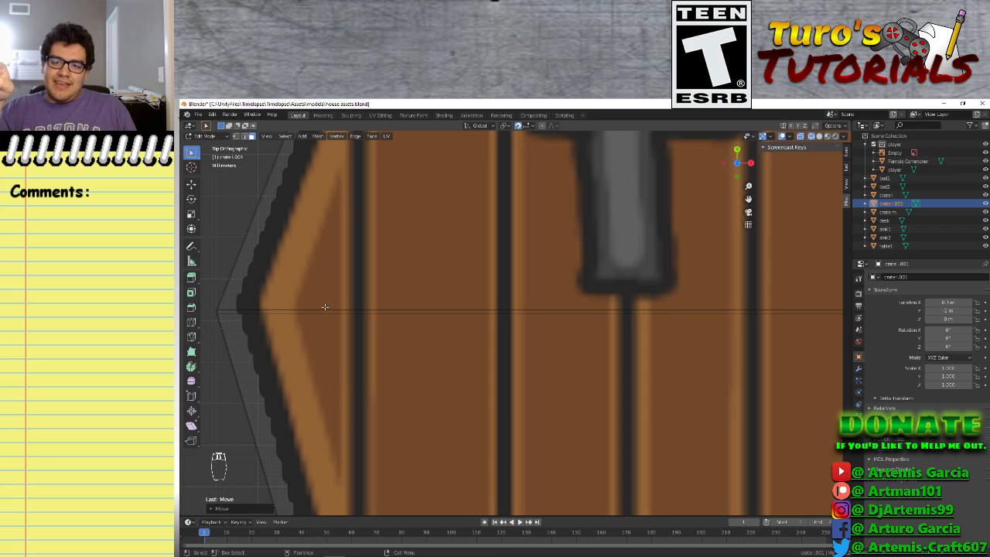
scroll(343, 283, "down", 5)
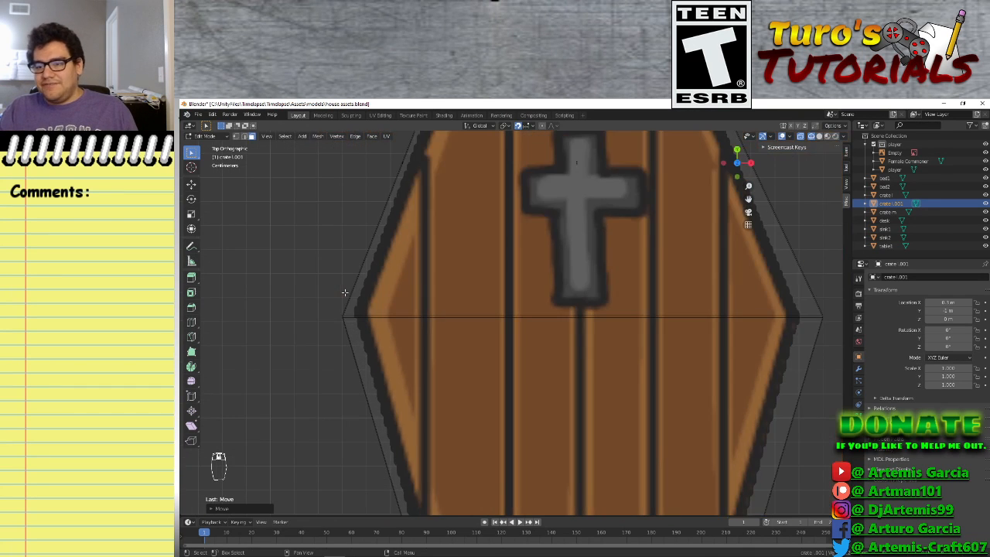
middle_click_drag(352, 294, 454, 336)
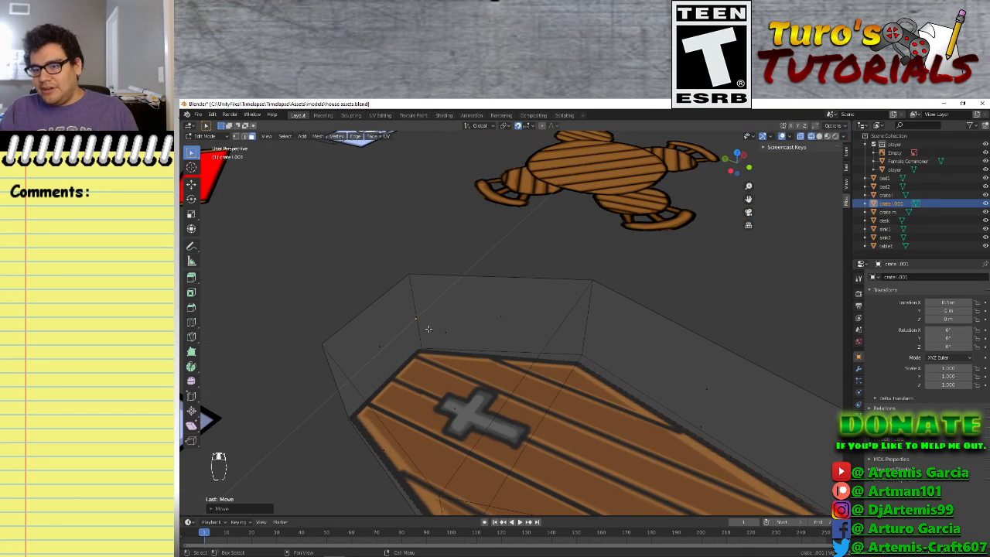
left_click(433, 329)
scroll(573, 390, "down", 4)
left_click(605, 374, "shift")
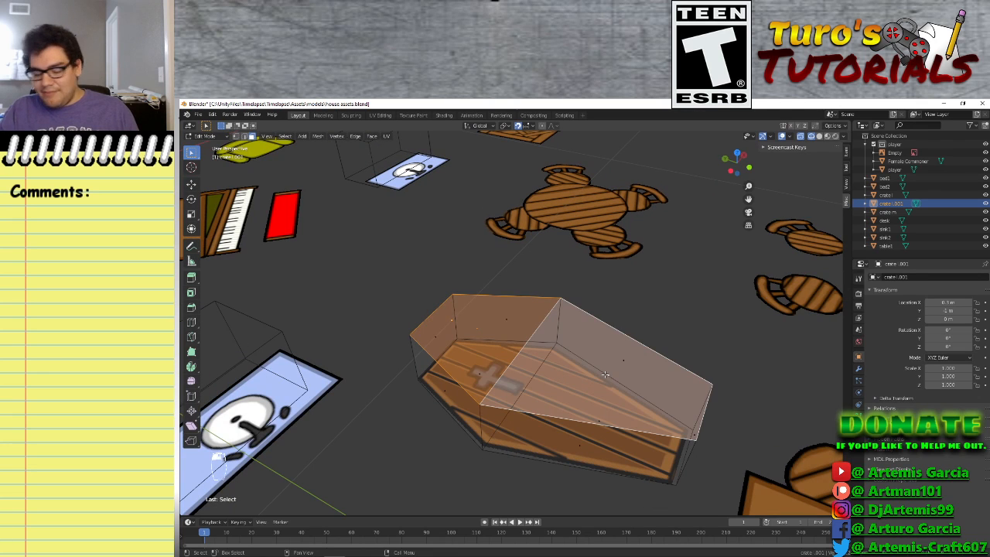
Try to move the two top faces in top view toward the side corner of the coffin artwork
key("KP_7")
scroll(388, 302, "up", 6)
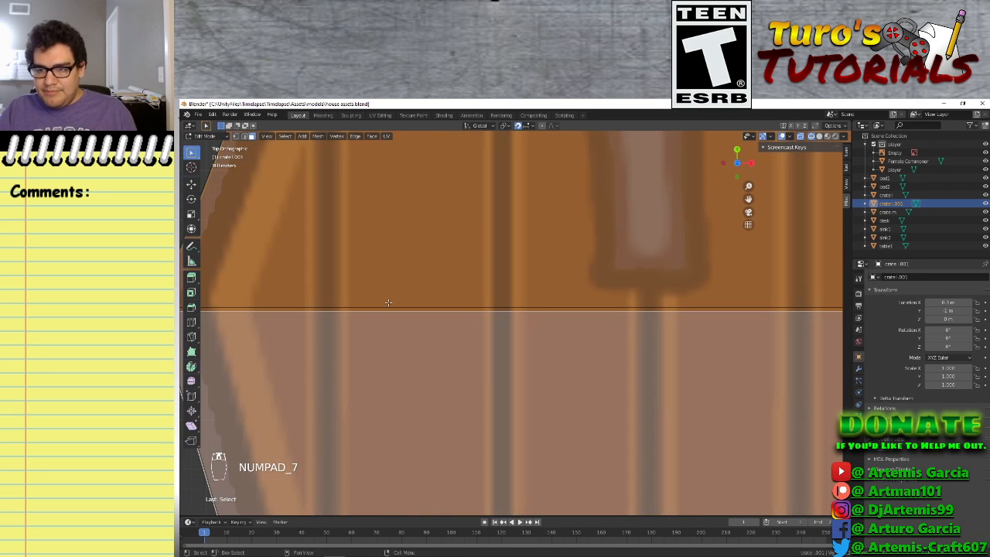
middle_click_drag(390, 323, 527, 353, "shift")
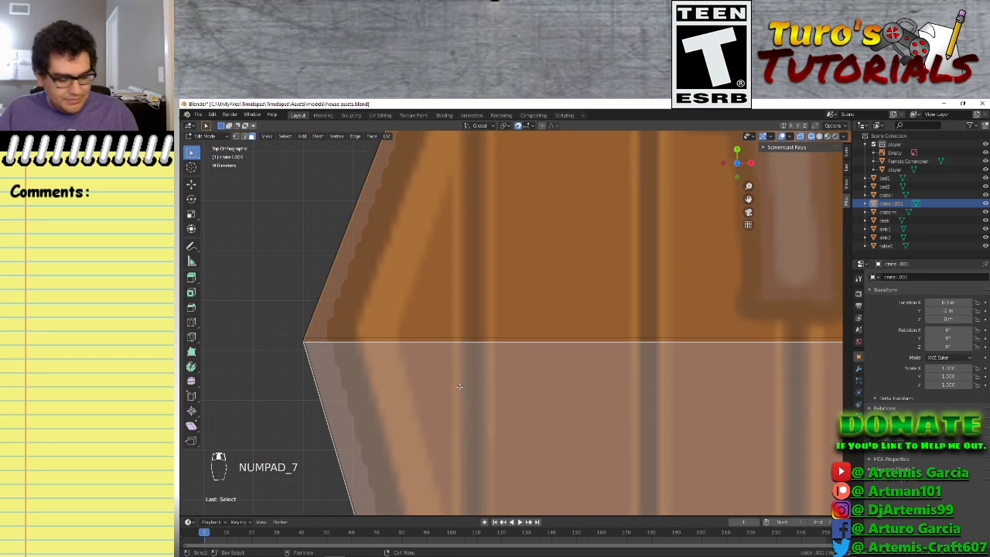
key("g")
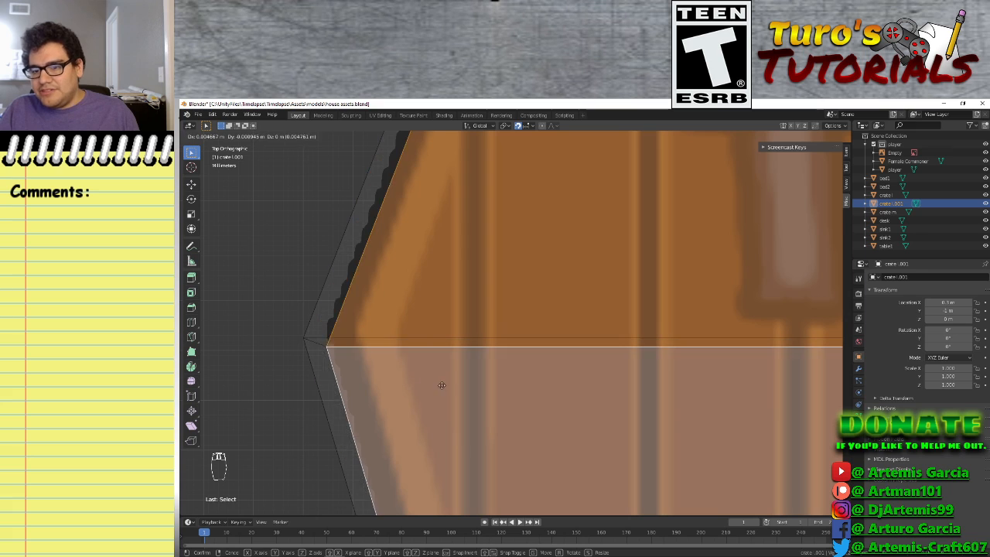
left_click(447, 380)
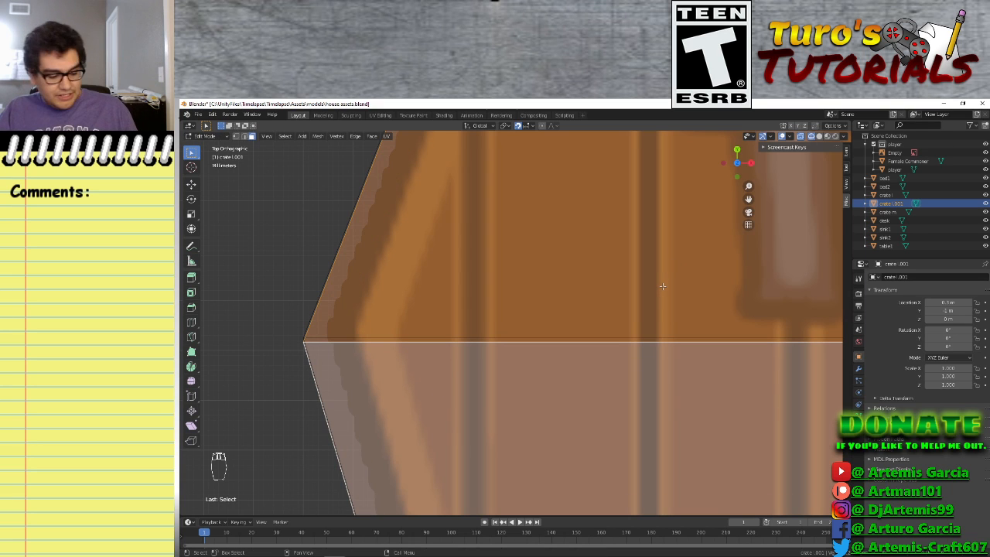
key("n")
key("n")
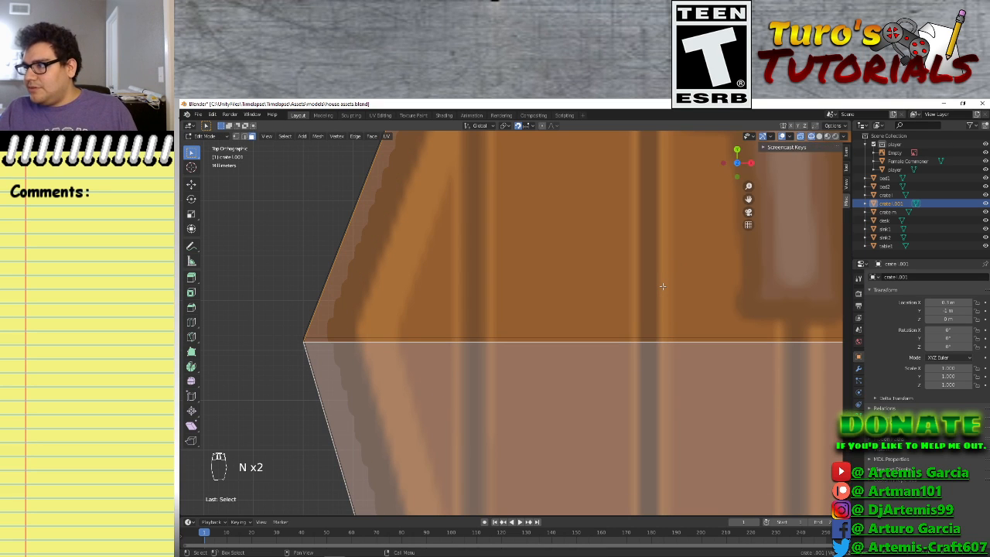
key("n")
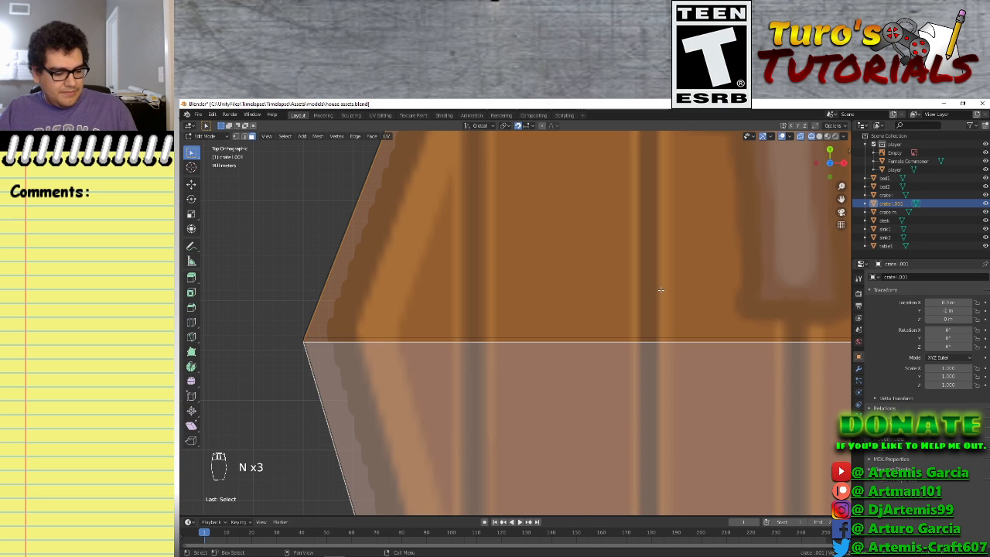
key("t")
key("t")
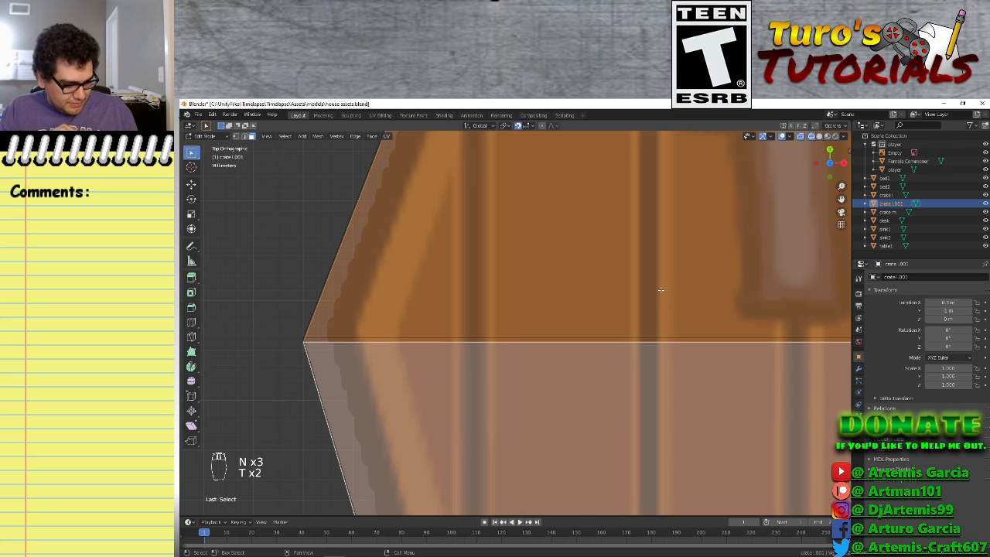
key("v")
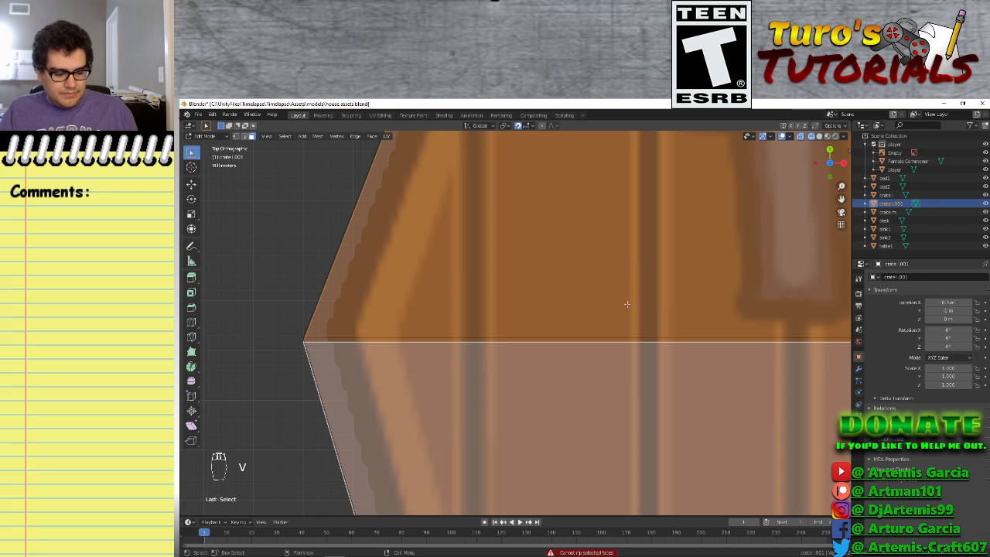
key("m")
key("n")
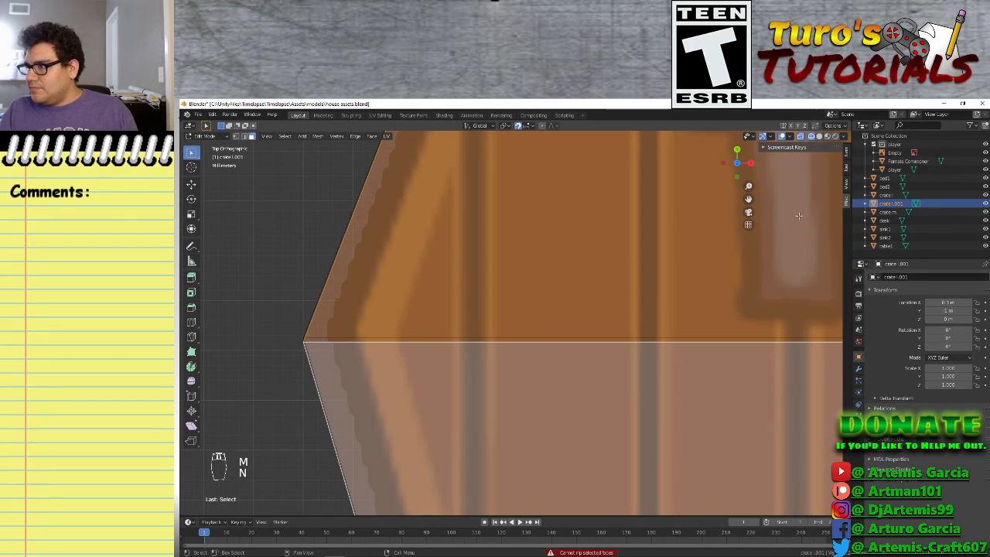
Show the selected top faces' transform values and set their local median X, Y and Z to 0 m
left_click(846, 158)
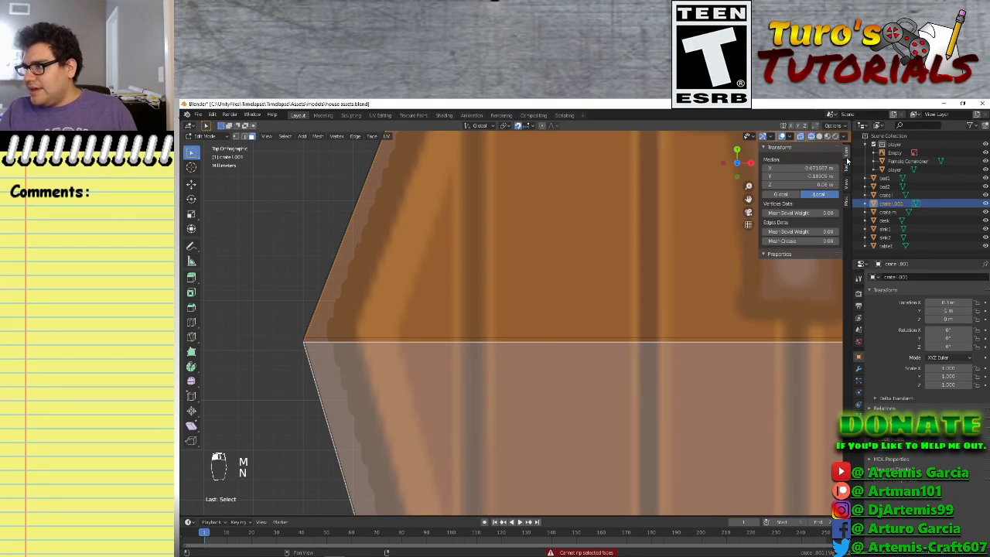
left_click(807, 168)
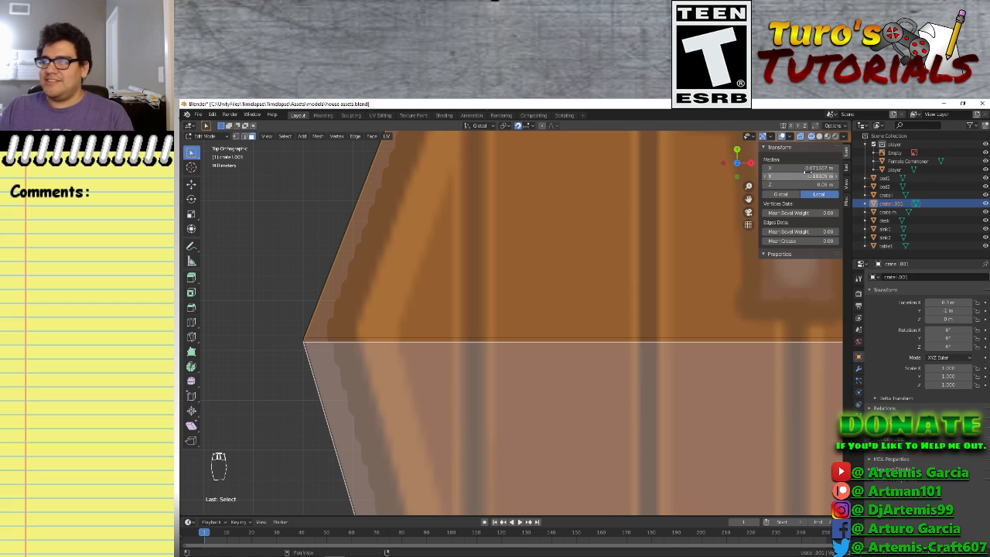
type("0")
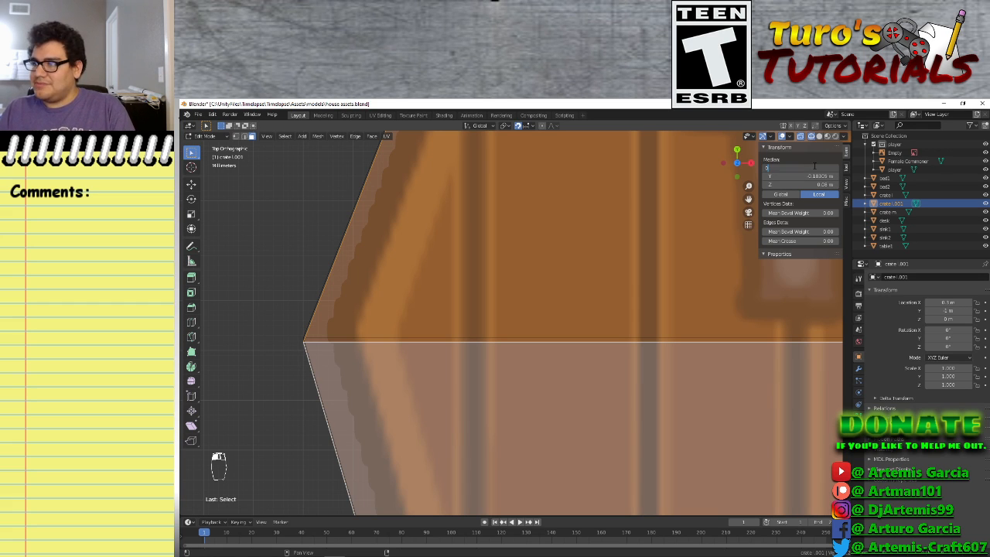
key("Return")
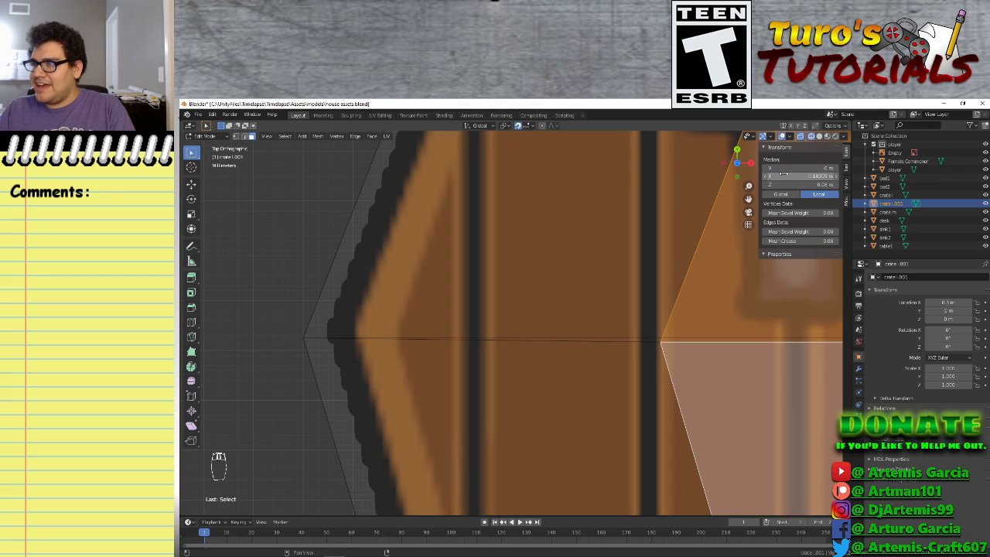
left_click(788, 177)
type("0")
key("Return")
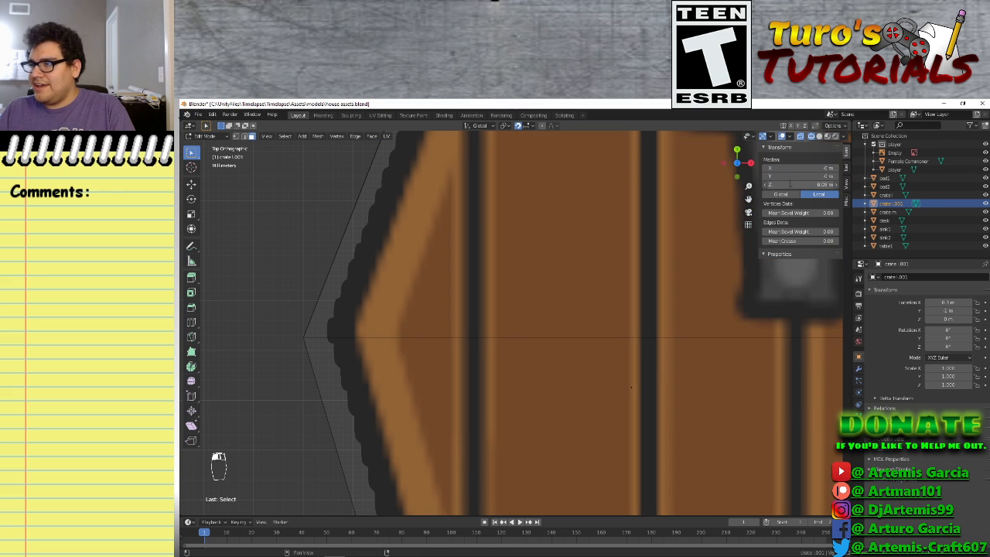
Nudge the selected faces' median Y down and back up to 0.2 m, and reset it to 0 m
scroll(596, 239, "down", 8)
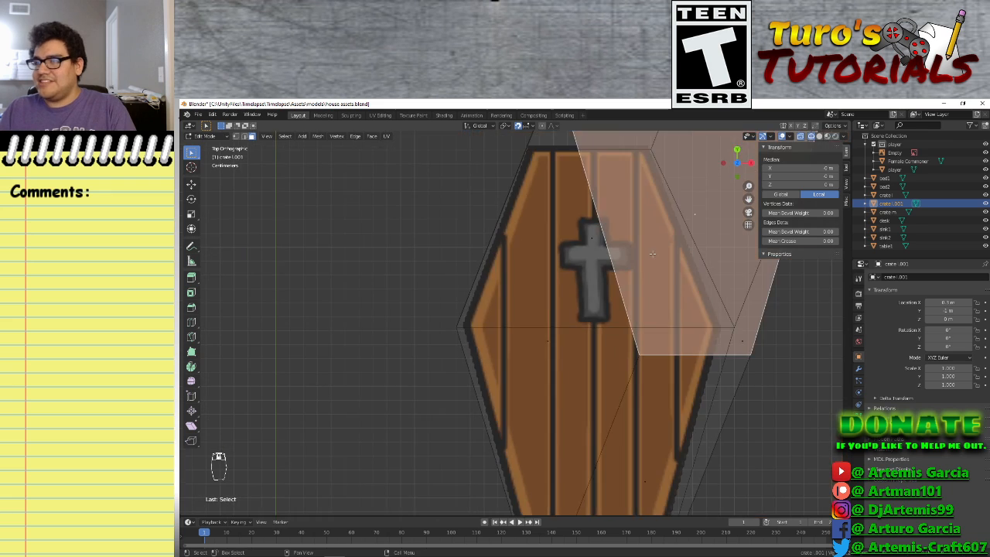
left_click(765, 177)
left_click(765, 177)
left_click(764, 177)
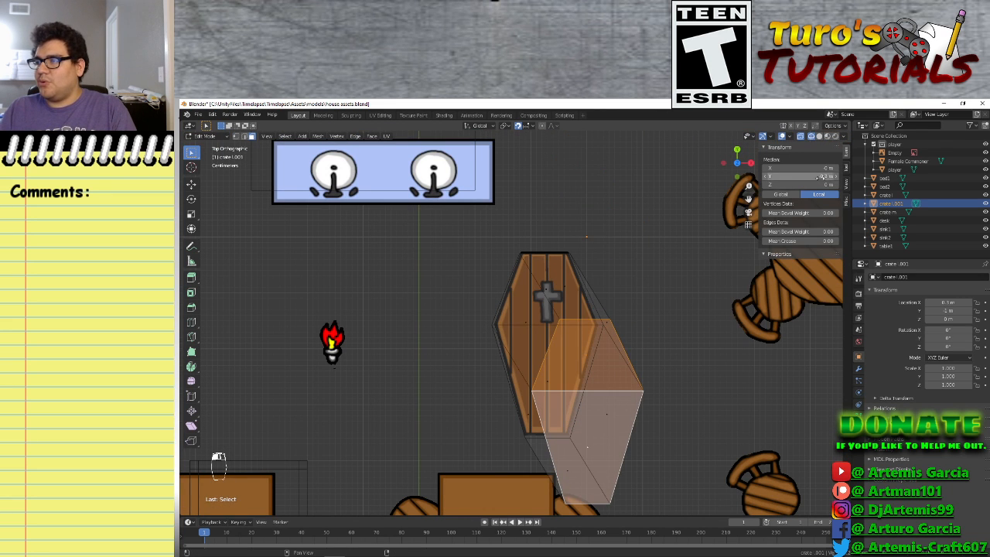
left_click(835, 177)
left_click(835, 177)
left_click(835, 177)
left_click(835, 177)
left_click(835, 177)
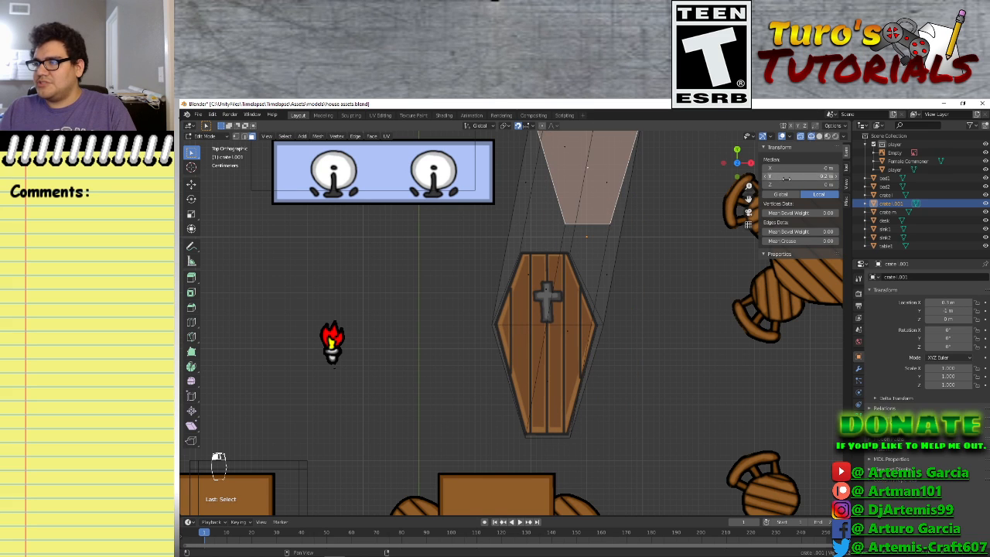
left_click(783, 176)
type("0")
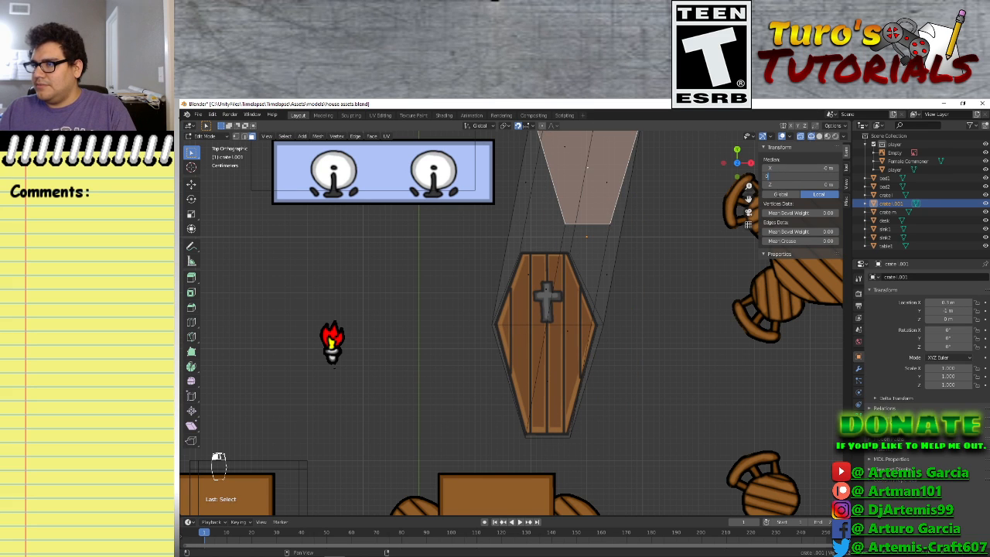
key("Return")
Select the two remaining end faces over the coffin artwork and set their local median X and Y to 0 m
left_click_drag(542, 337, 545, 375)
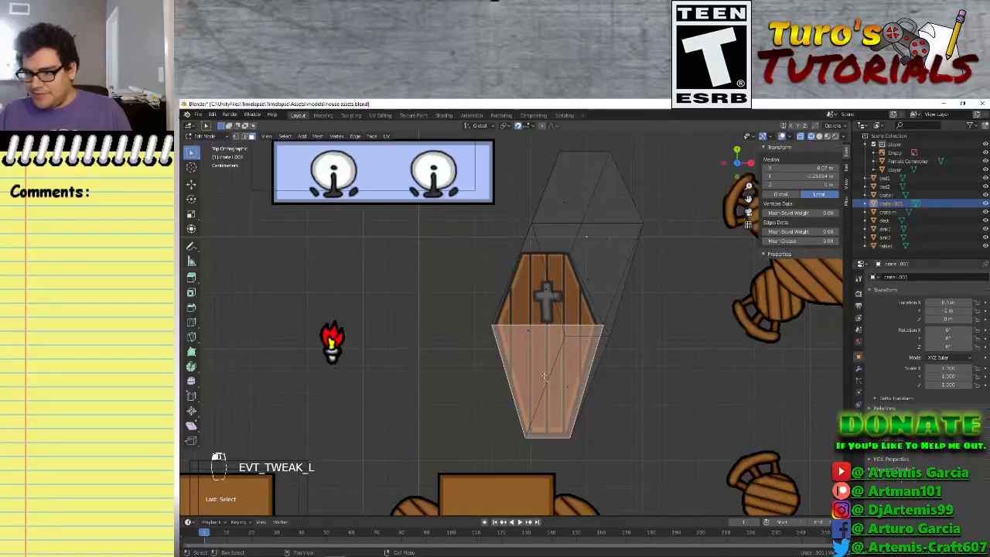
left_click(544, 290)
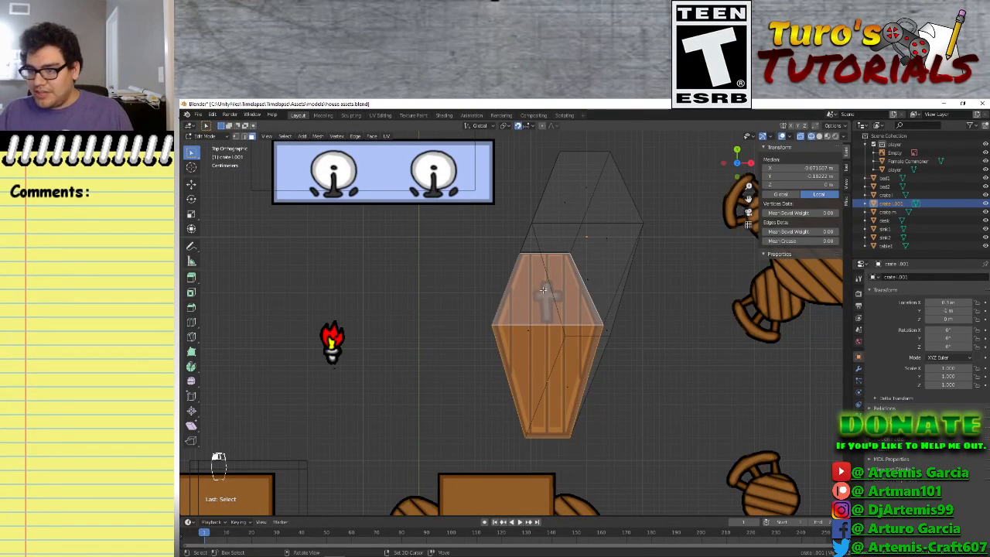
left_click(805, 170)
type("0")
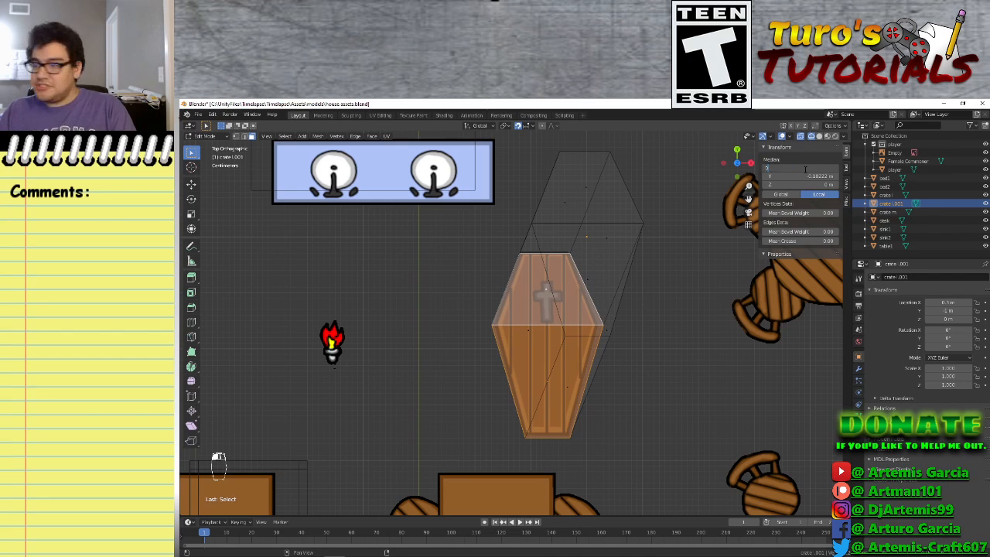
key("Return")
left_click(814, 176)
type("0")
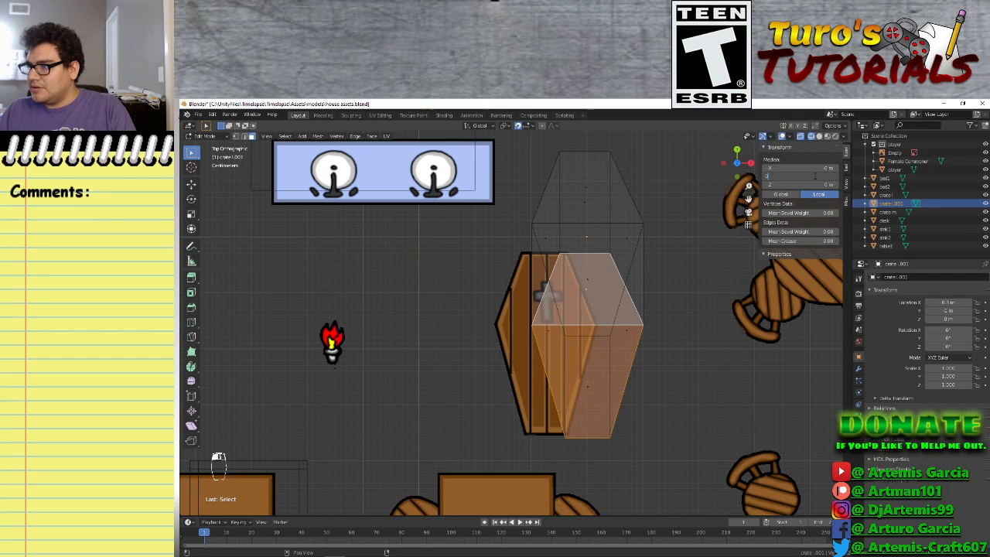
key("Return")
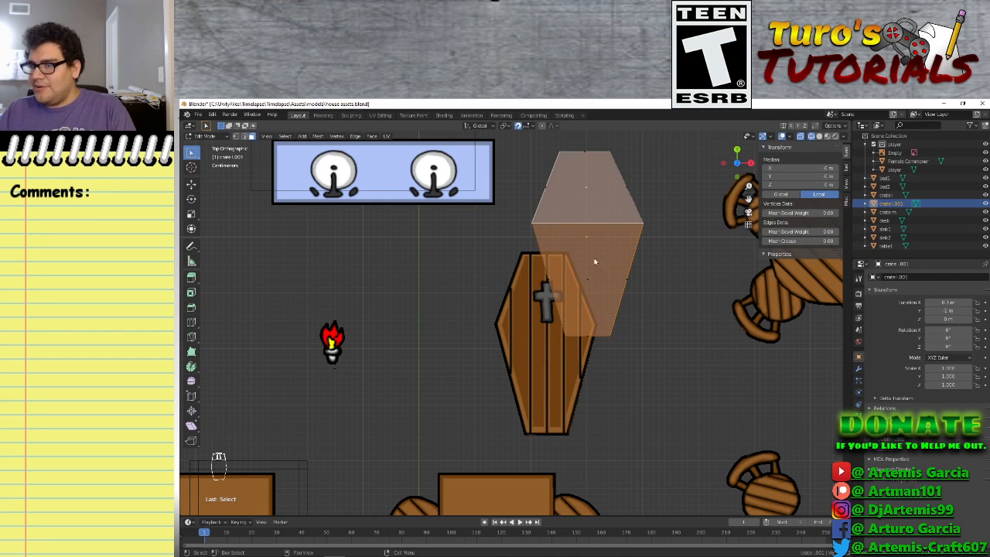
Box-select the whole flattened mesh and move it in top view so that it lies over the coffin artwork
scroll(588, 236, "up", 6)
middle_click_drag(643, 197, 540, 335, "shift")
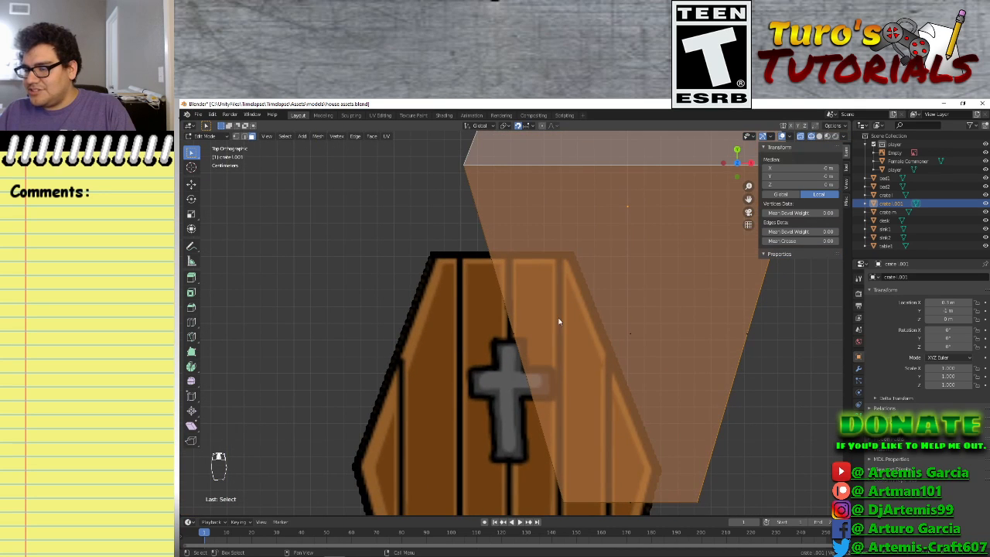
scroll(572, 294, "down", 6)
scroll(579, 280, "up", 1)
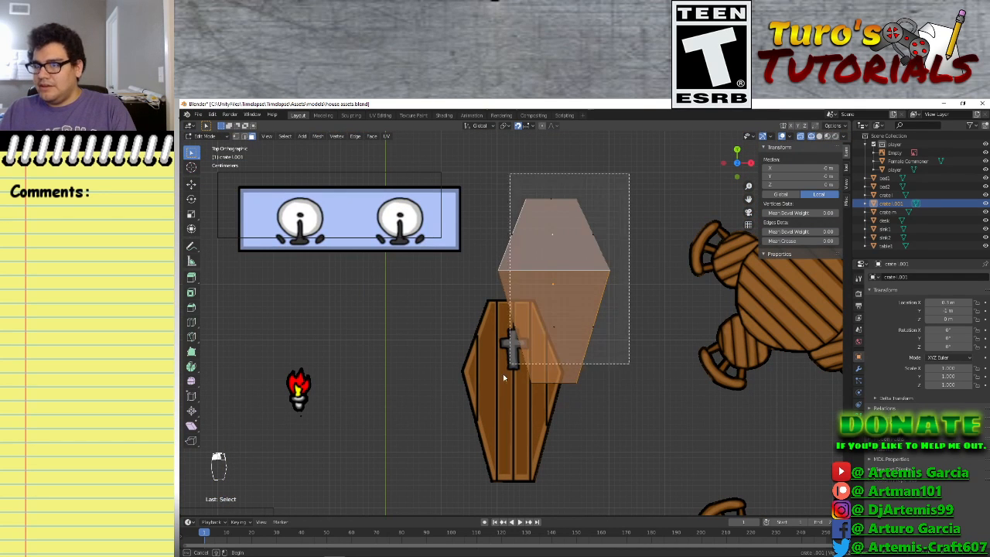
left_click_drag(504, 377, 490, 394)
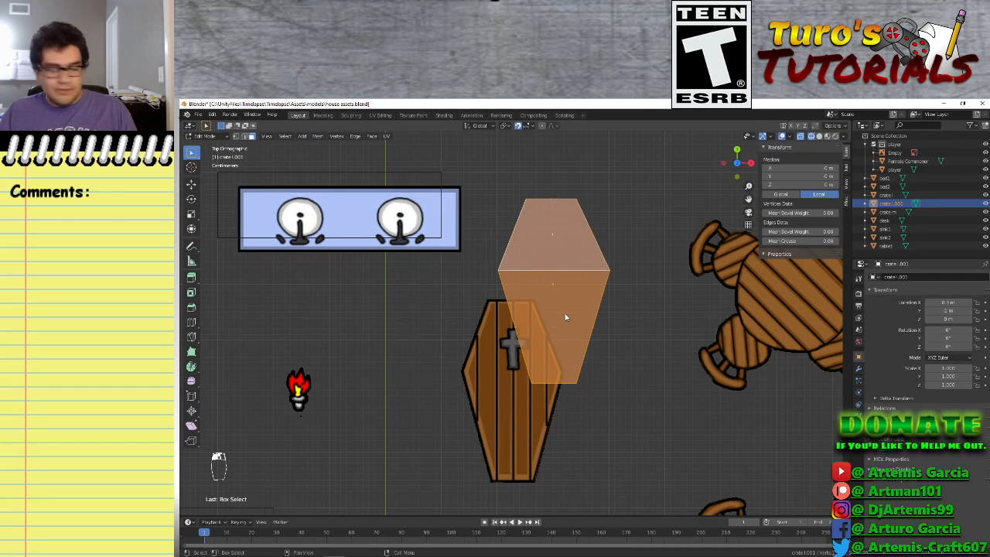
key("g")
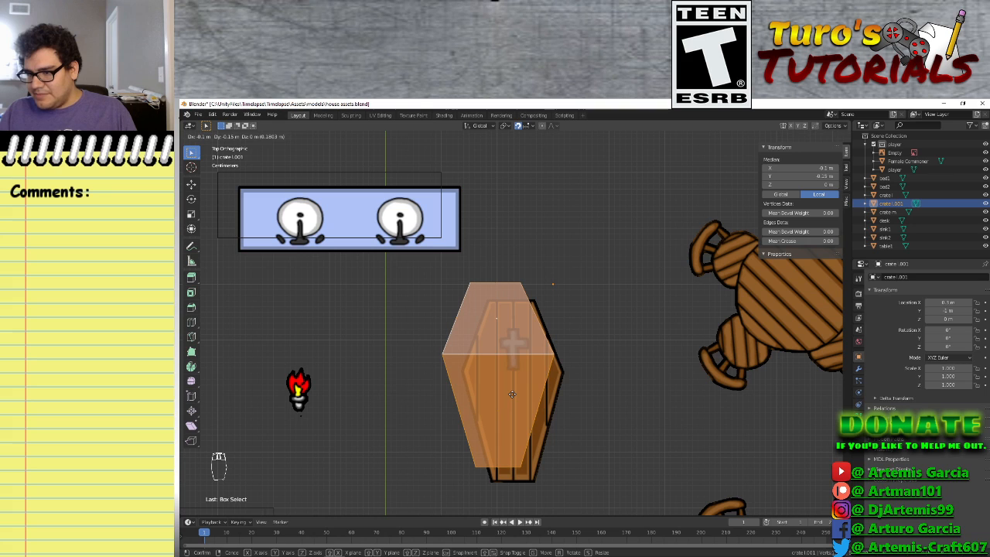
left_click(512, 394)
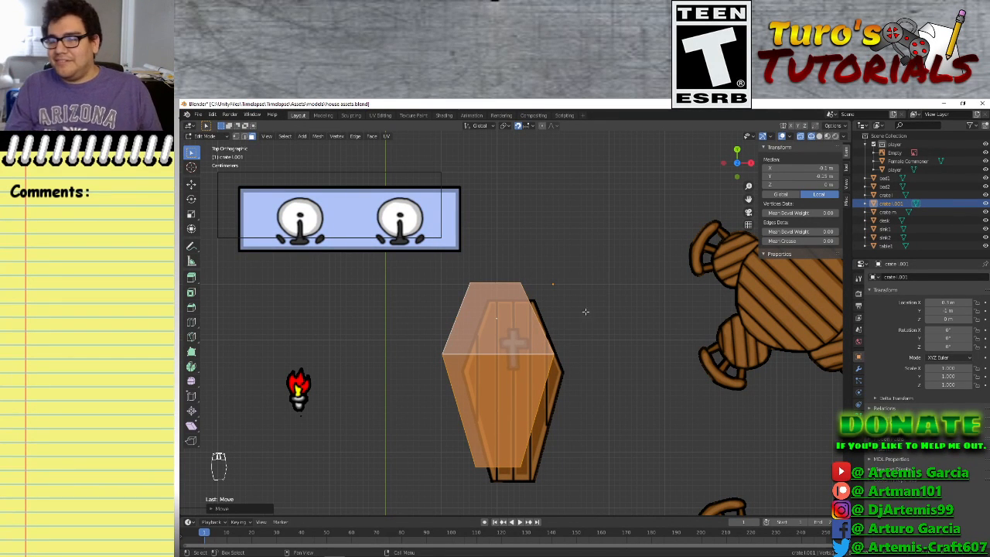
scroll(532, 363, "up", 3)
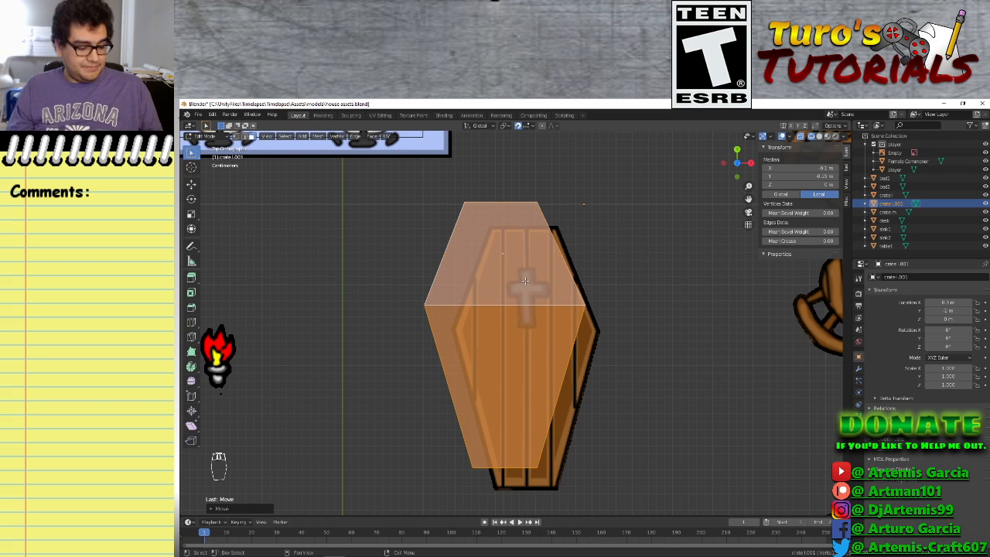
key("g")
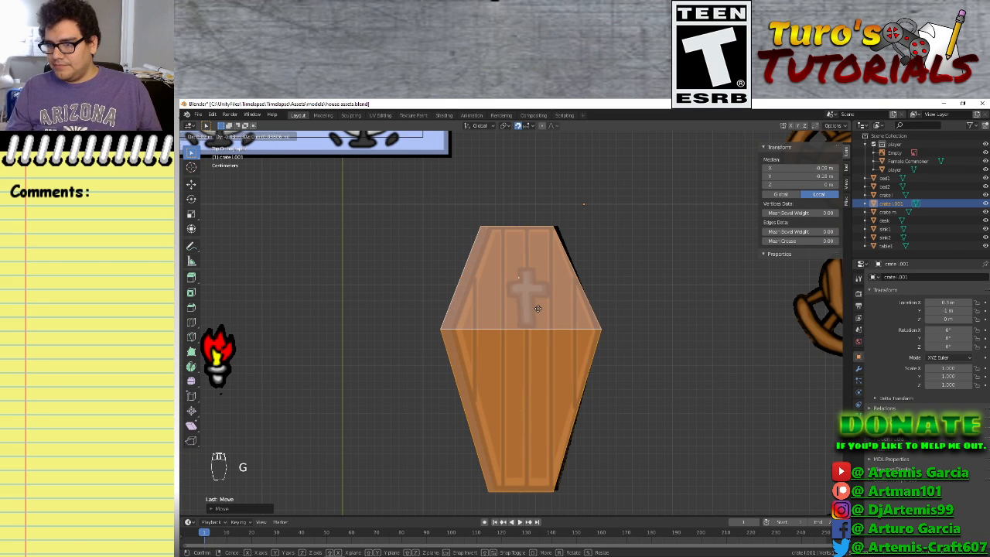
left_click(538, 309)
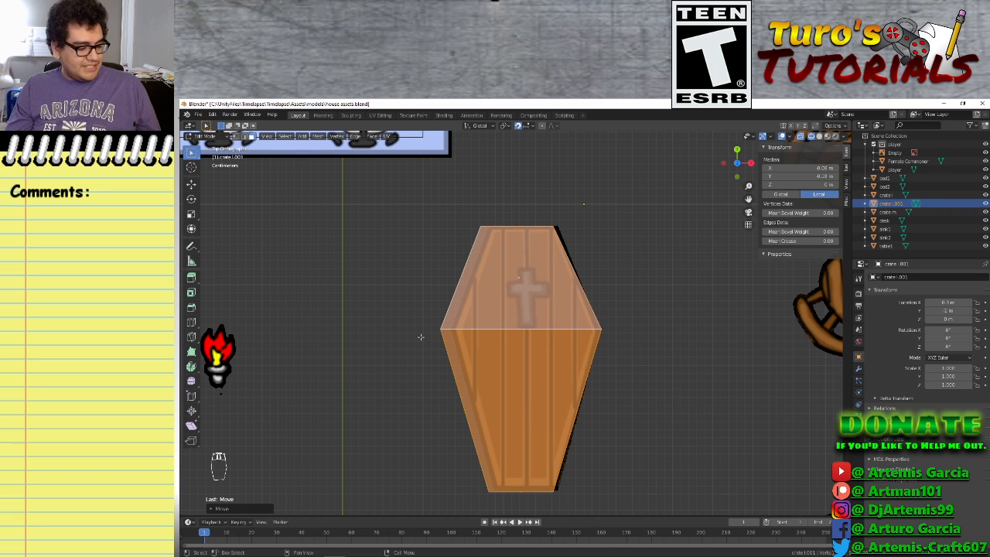
Scale the coffin mesh narrower along X, shift it back over the artwork and return to Object Mode
key("s")
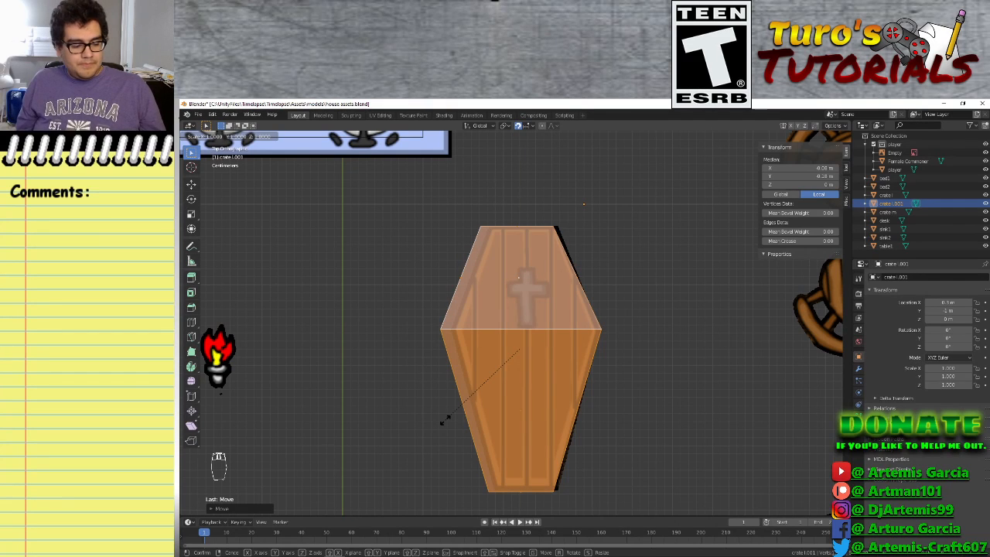
key("y")
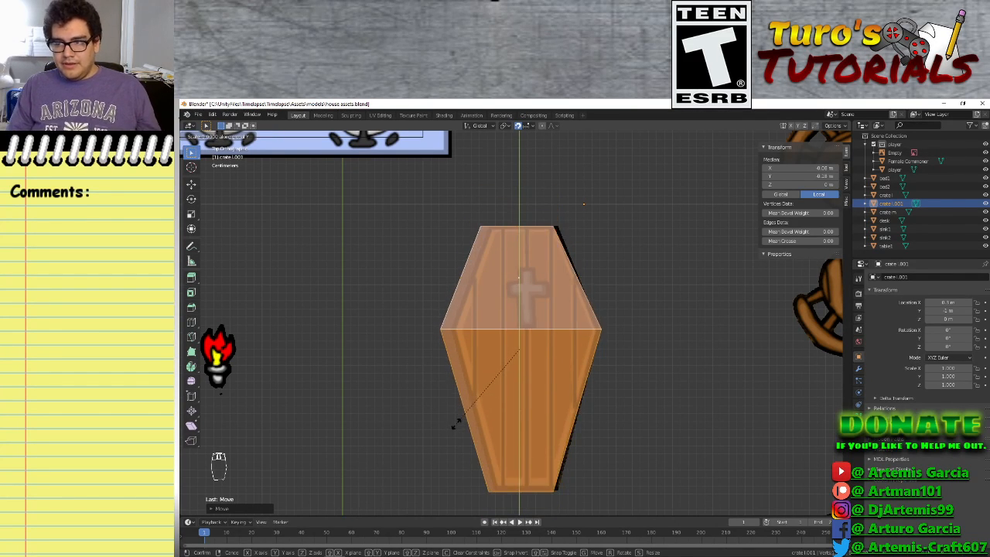
key("x")
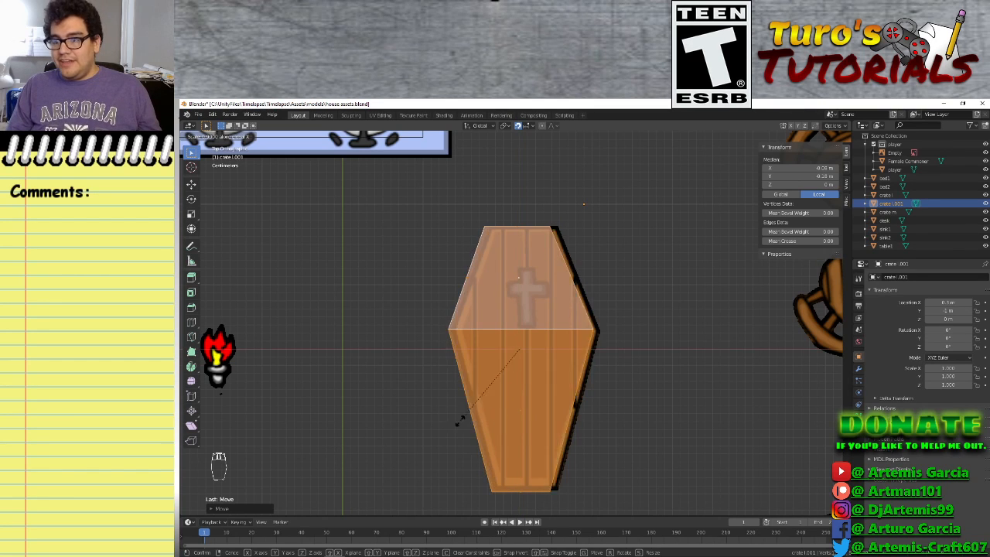
key("z")
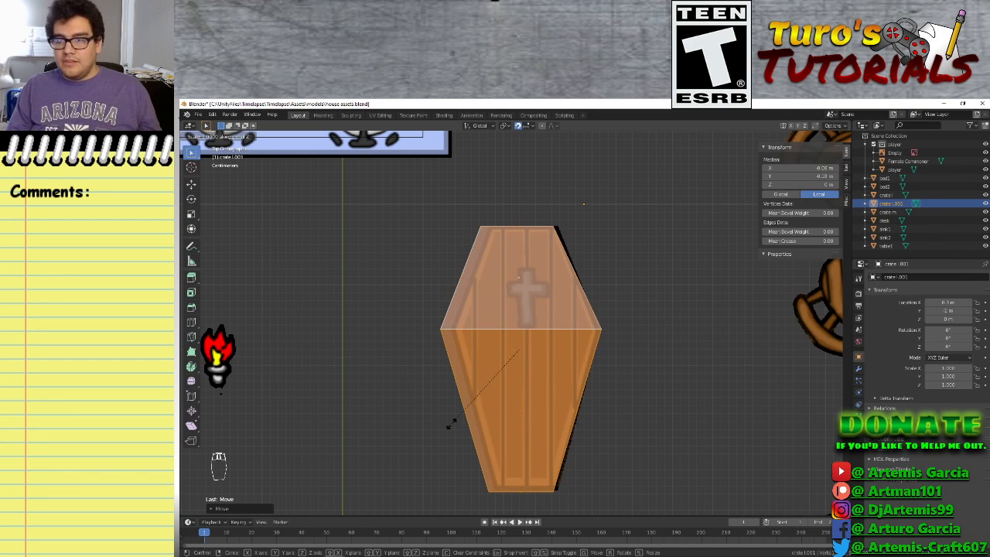
key("x")
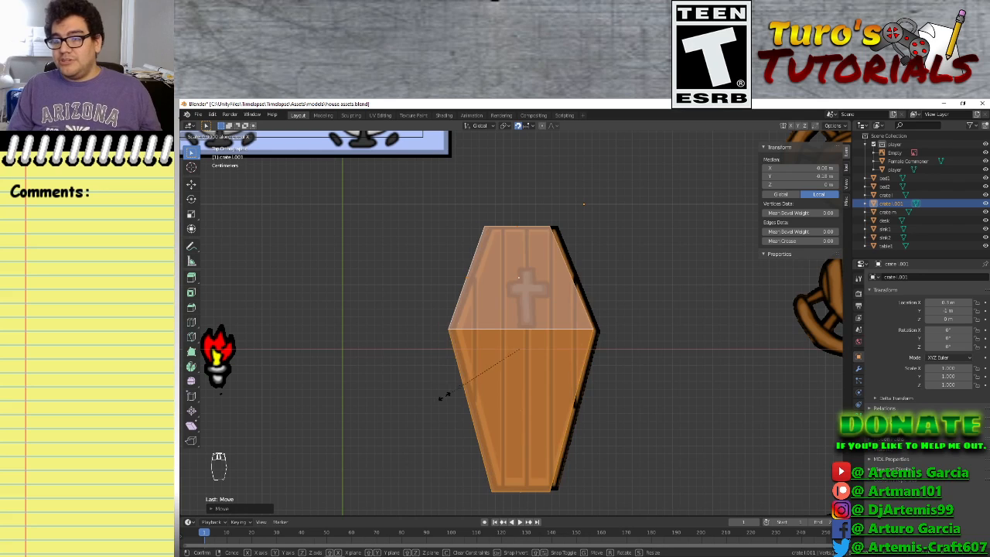
left_click(440, 396)
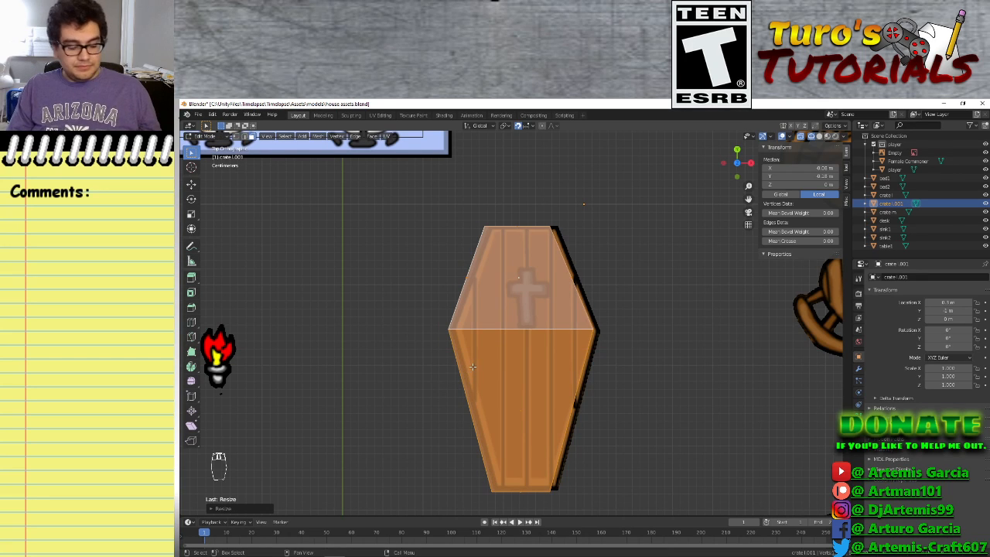
key("g")
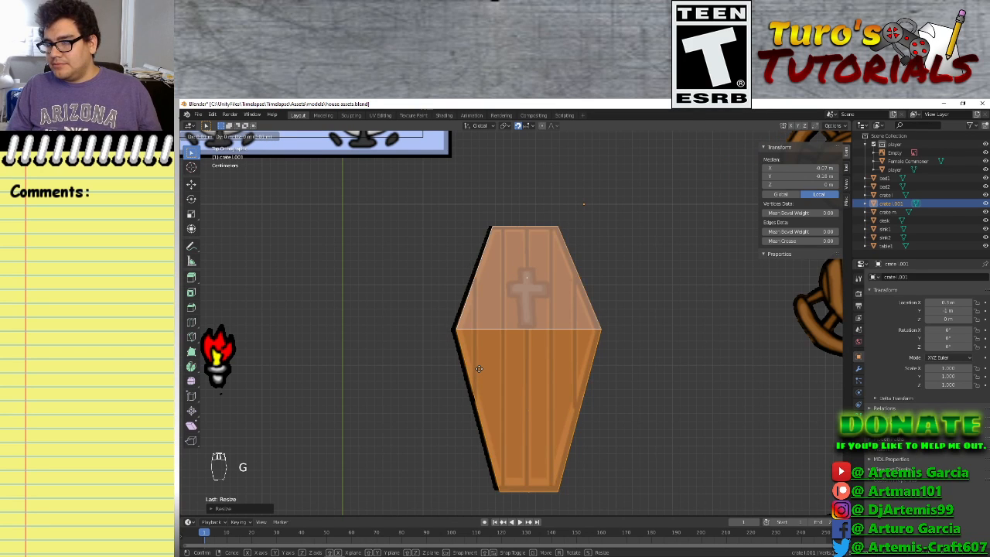
left_click(479, 369)
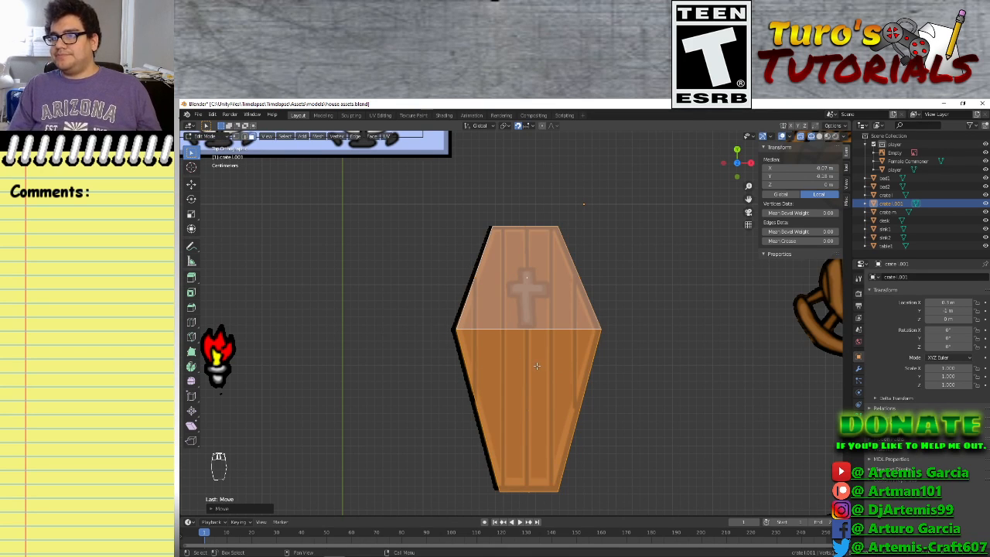
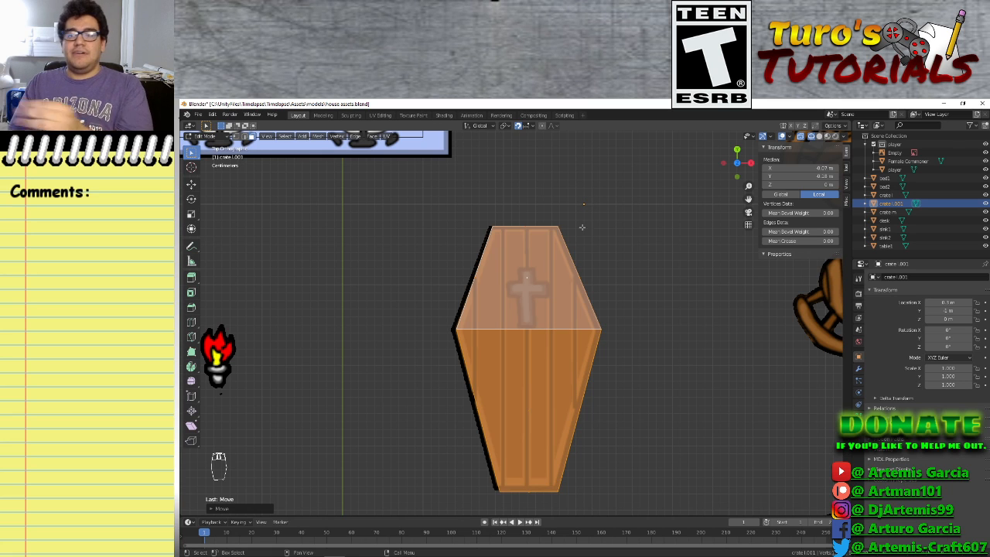
key("Tab")
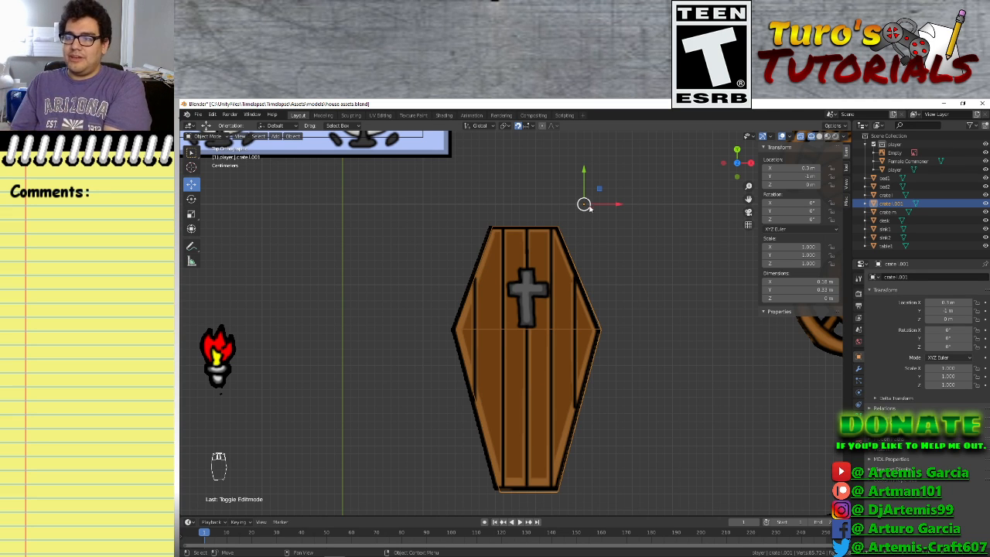
Move the coffin object away from its artwork to X 0.16 m and return it along X to 0.3 m
key("g")
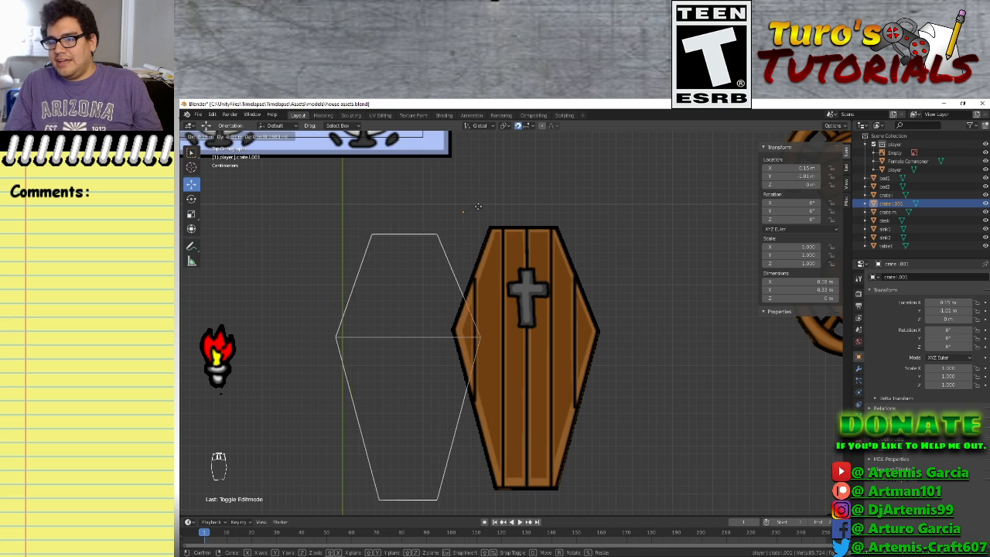
left_click(521, 206)
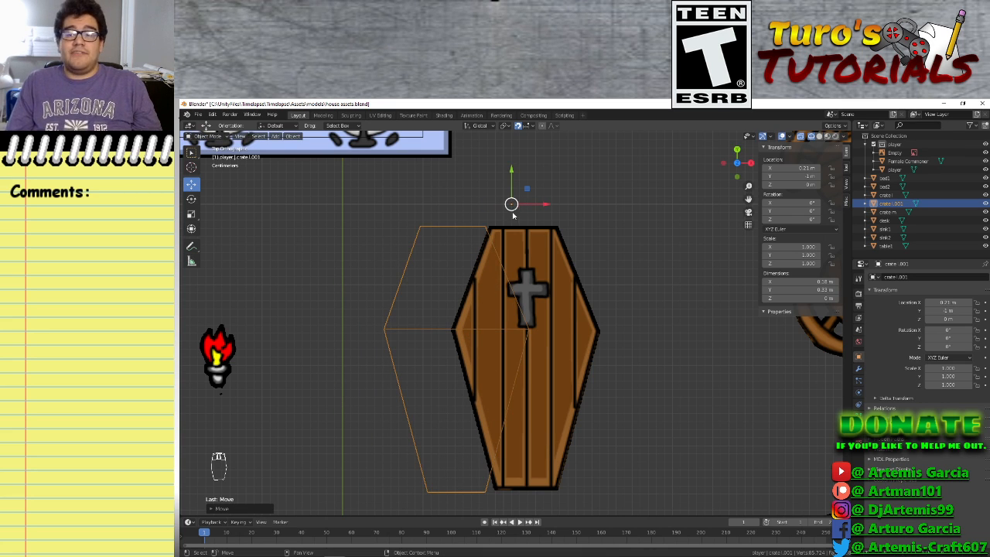
key("g")
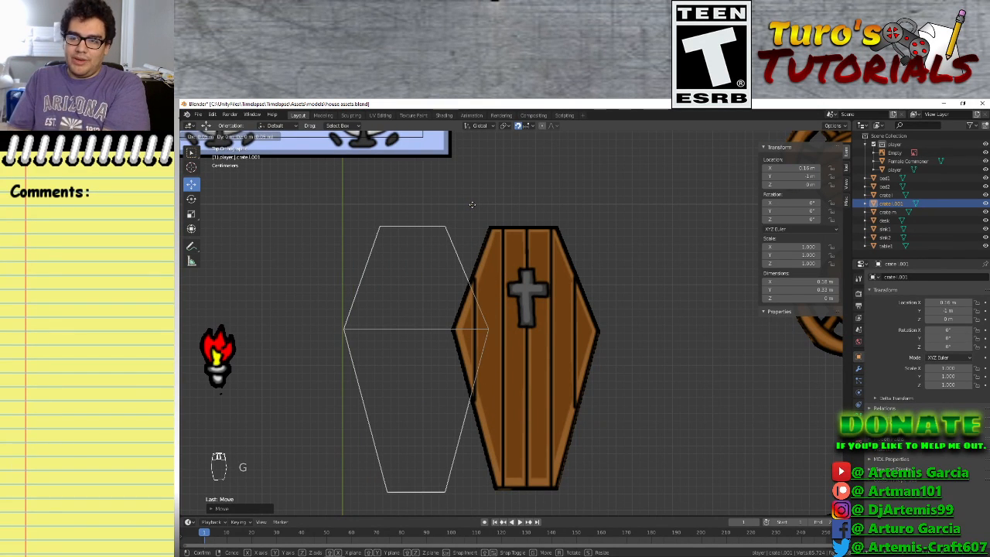
left_click(473, 208)
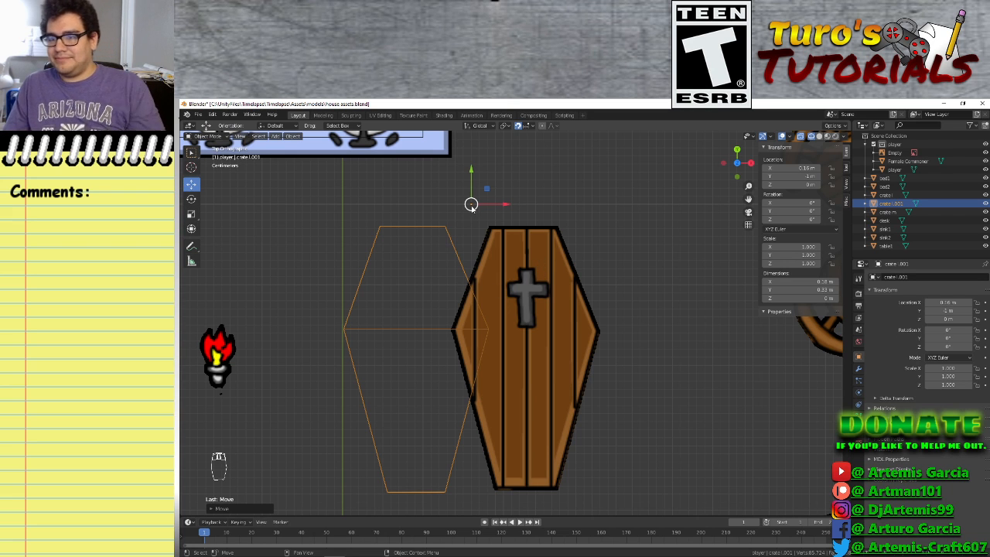
key("g")
key("x")
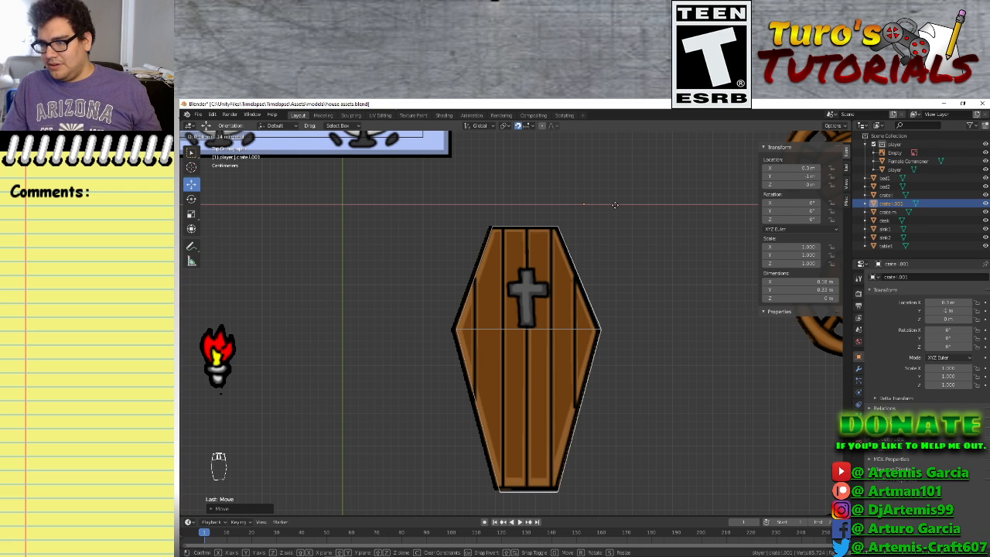
left_click(614, 204)
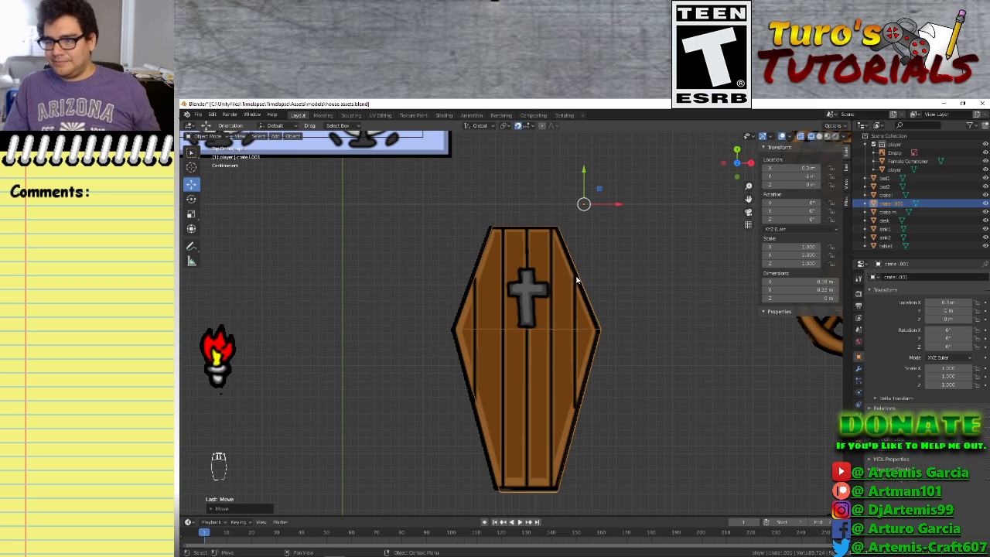
View the flat coffin outline in perspective together with the surrounding furniture artwork
mouse_move(601, 314)
middle_mouse_down()
mouse_move(597, 305)
mouse_move(594, 317)
middle_mouse_up()
scroll(594, 313, "down", 3)
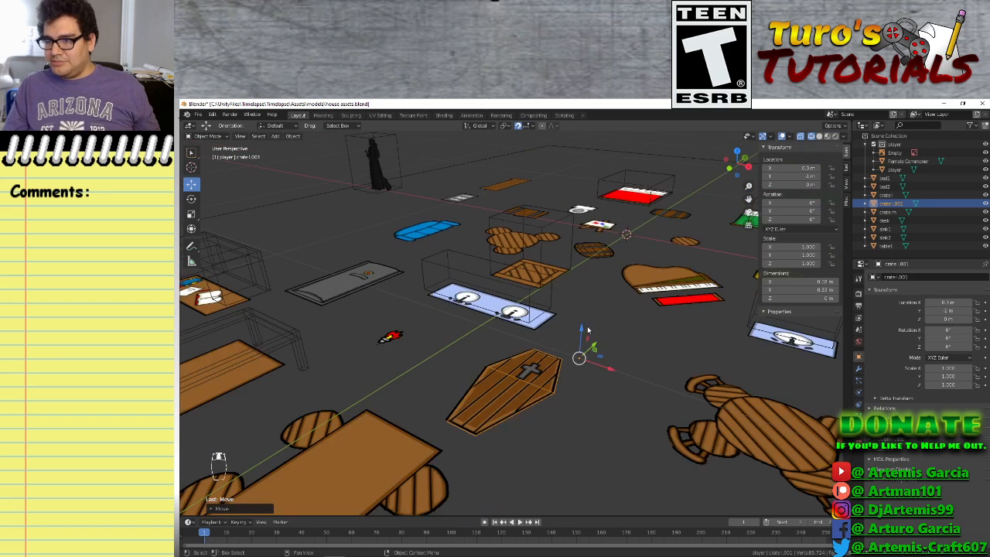
Open the coffin's flat mesh in Edit Mode and select its long tapered top face
left_click(523, 399)
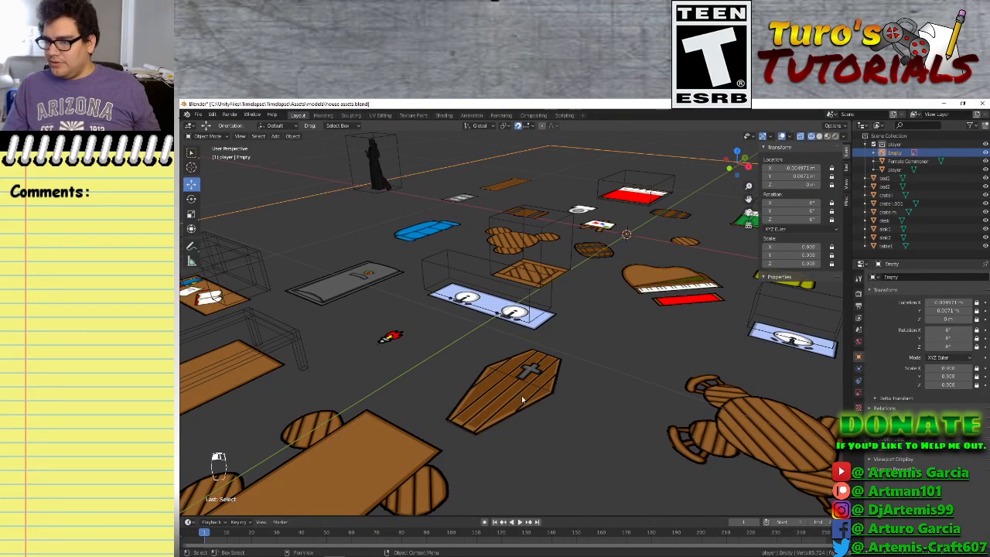
left_click(535, 393)
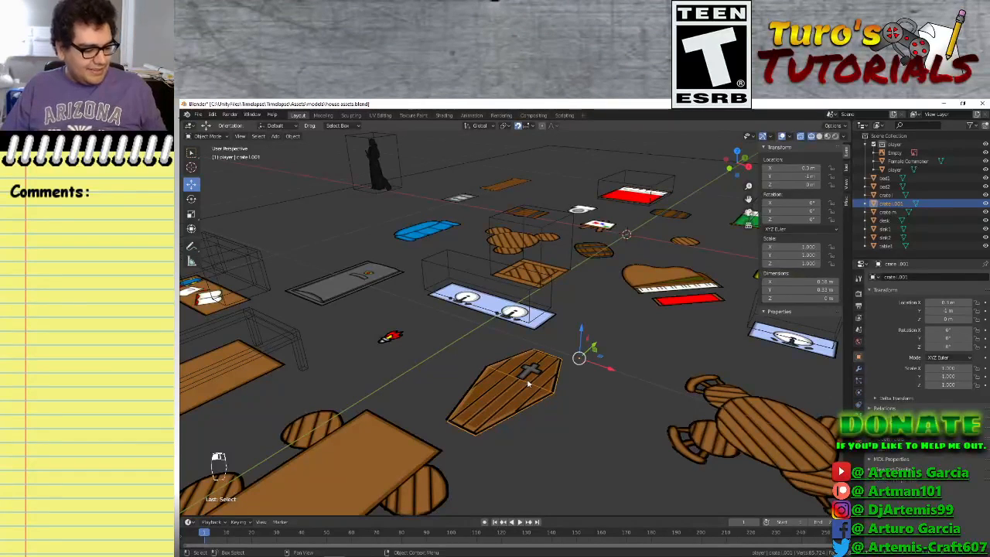
key("Tab")
left_click(512, 407)
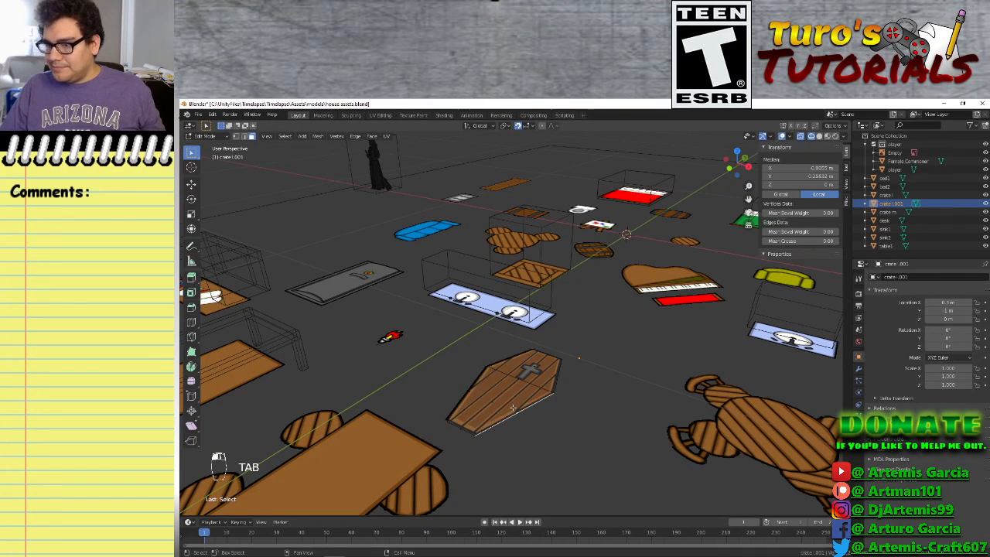
left_click(492, 405)
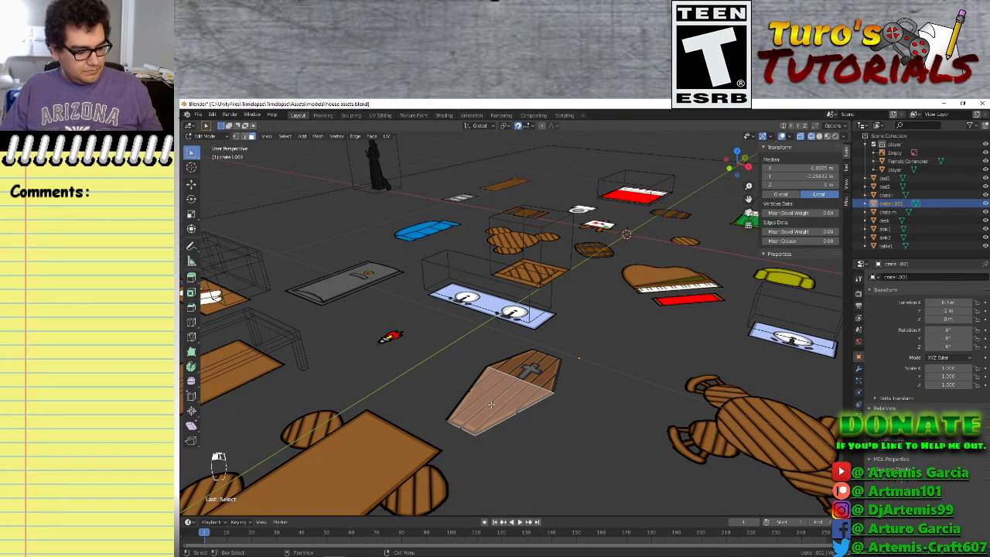
key("z")
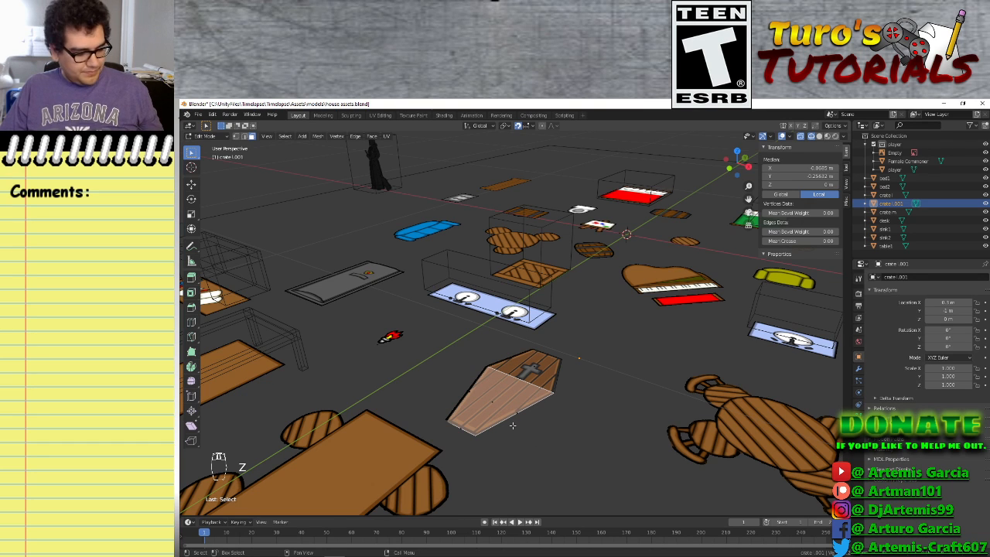
key("g")
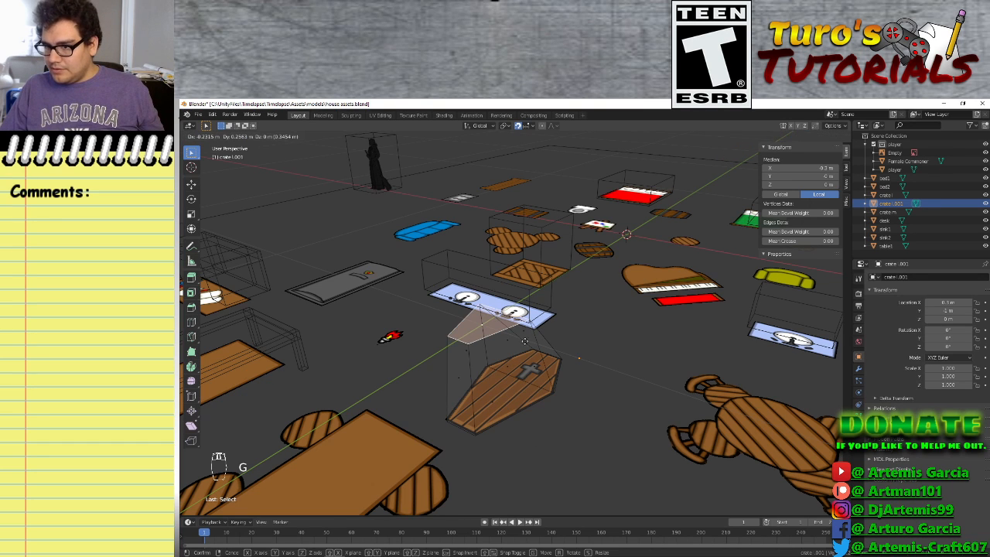
right_click(524, 341)
Try raising both top faces of the coffin to a local Z of 0.1 m, and undo it after previewing rendered shading
left_click(527, 369)
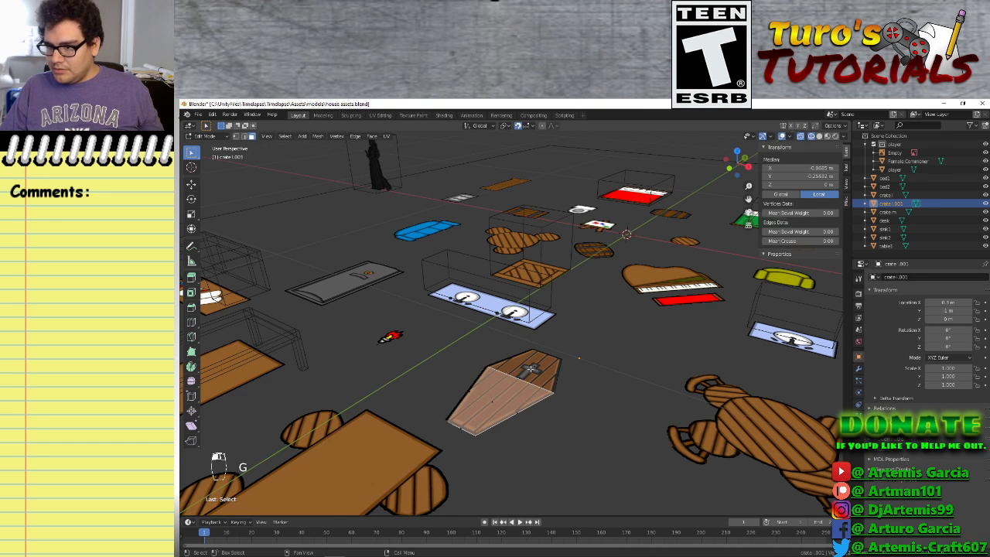
left_click(495, 388)
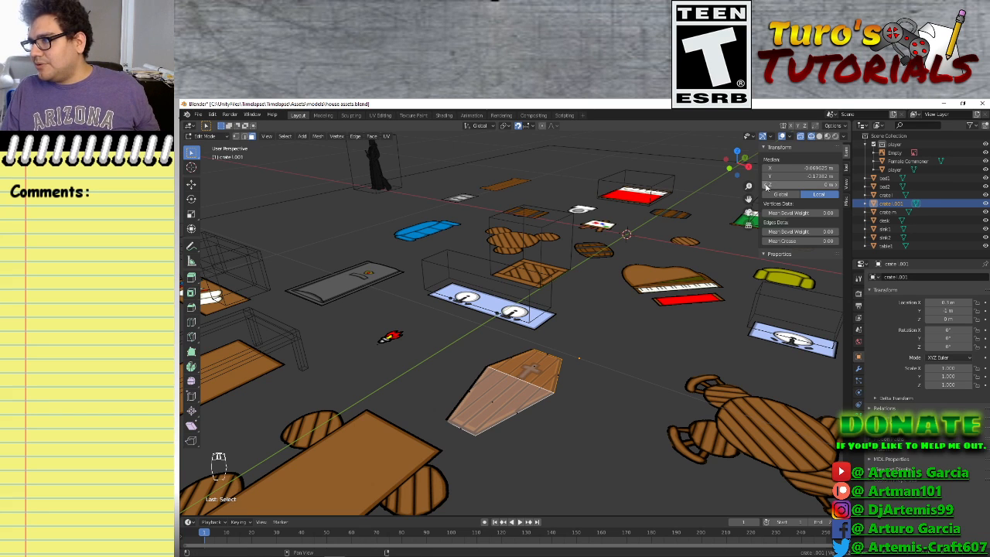
left_click_drag(765, 188, 765, 188)
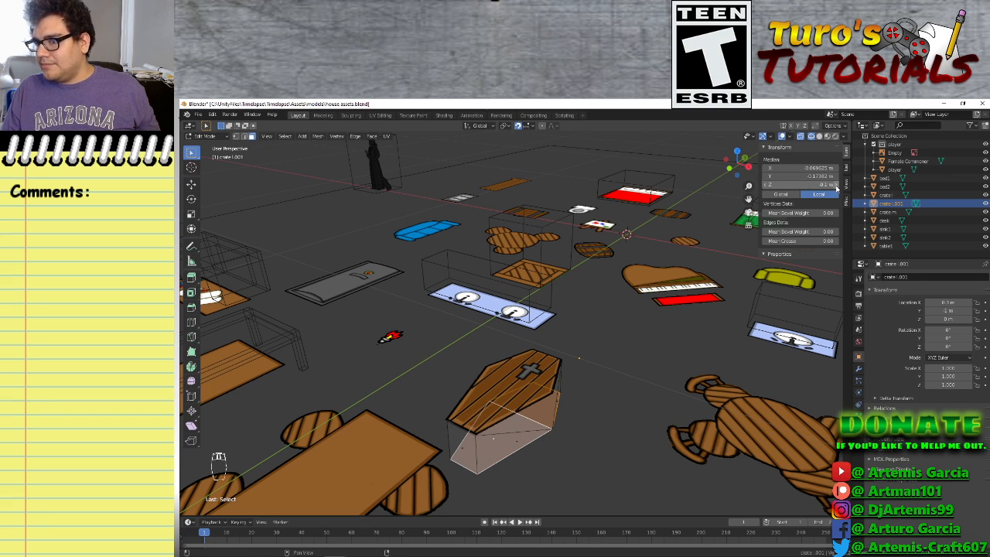
left_click(836, 189)
left_click(837, 189)
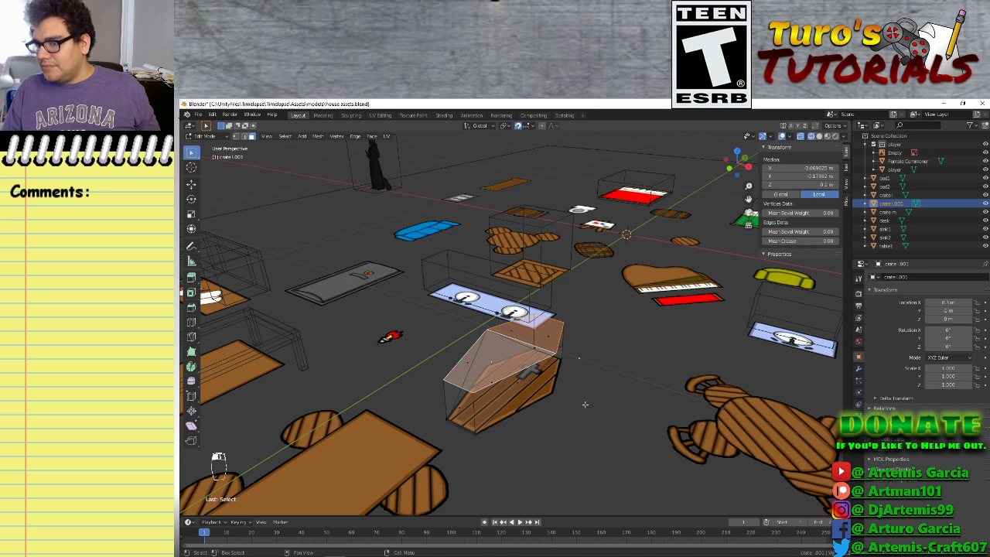
left_click(588, 430)
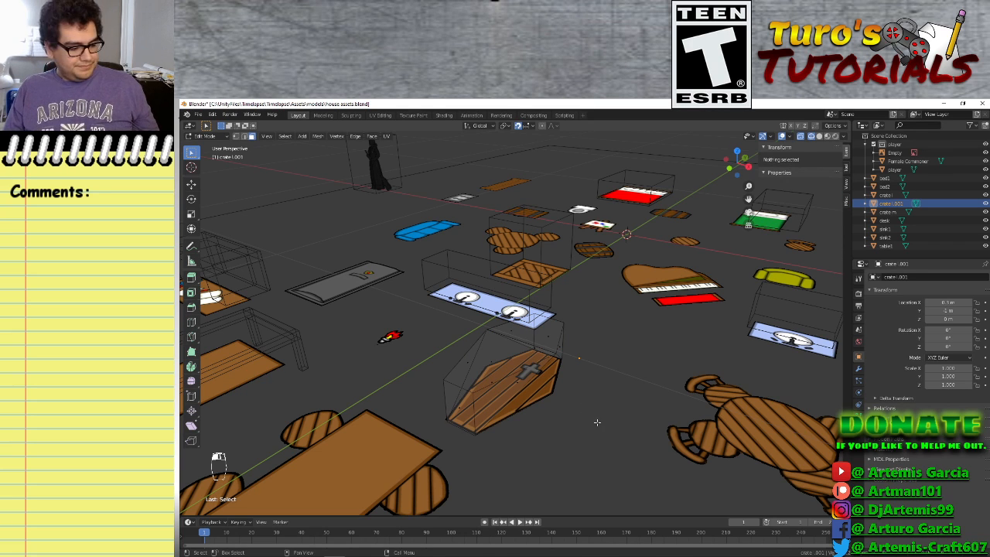
key("z")
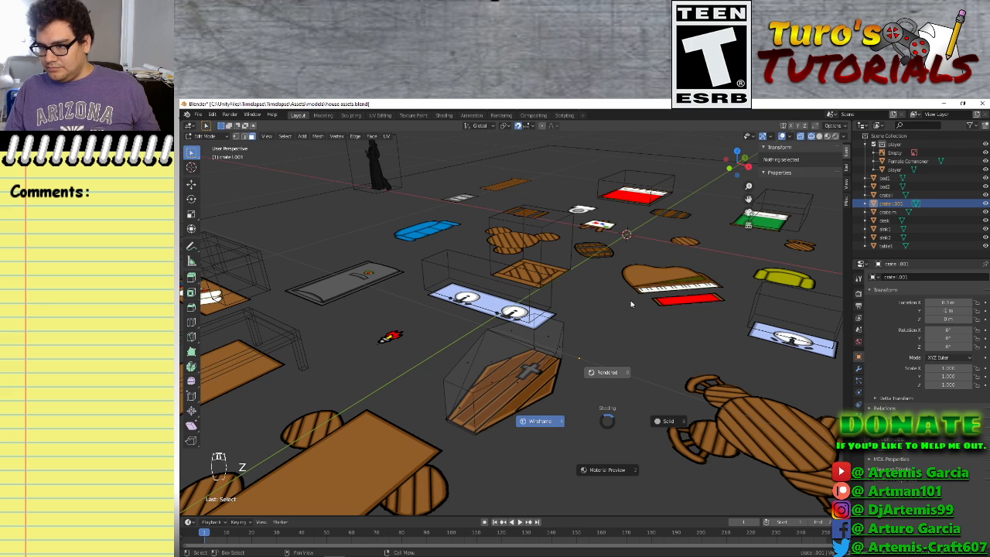
left_click(631, 304)
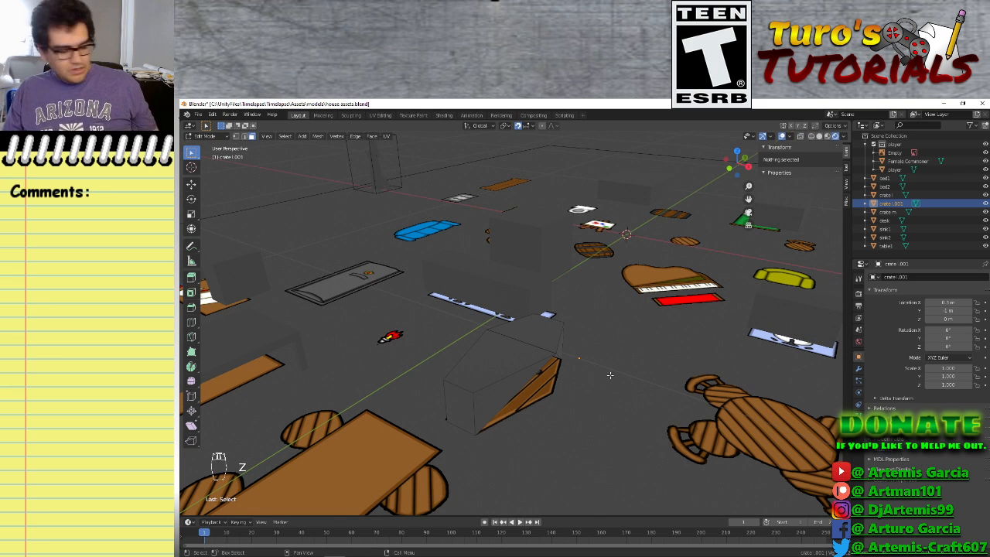
key("ctrl+z")
key("ctrl+z")
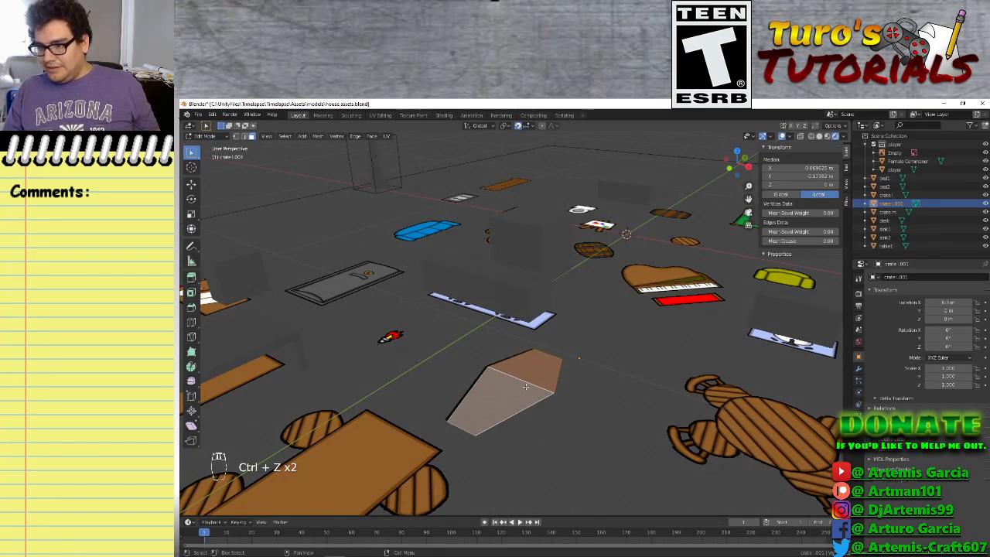
Switch the viewport back to wireframe shading and reselect both top faces of the coffin mesh
left_click(511, 394)
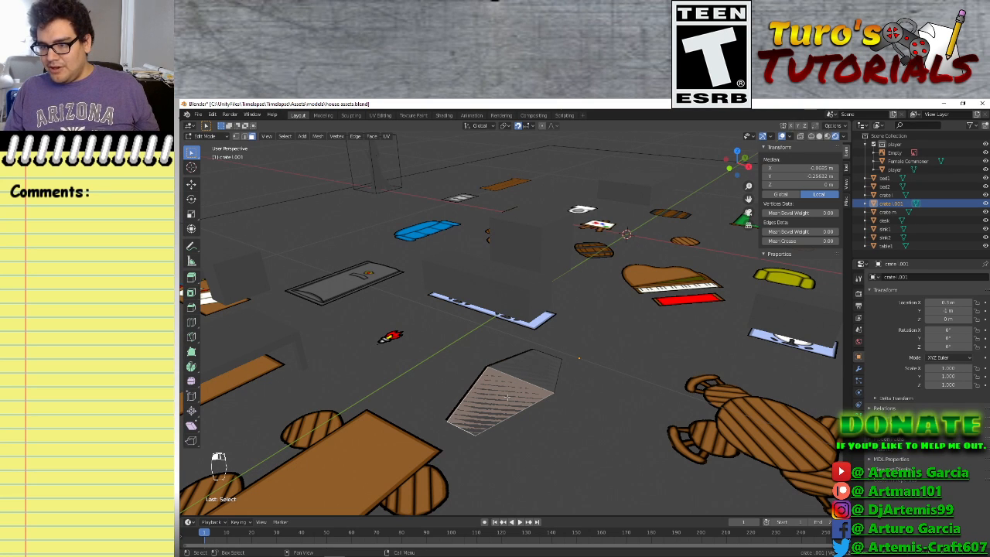
left_click(479, 409)
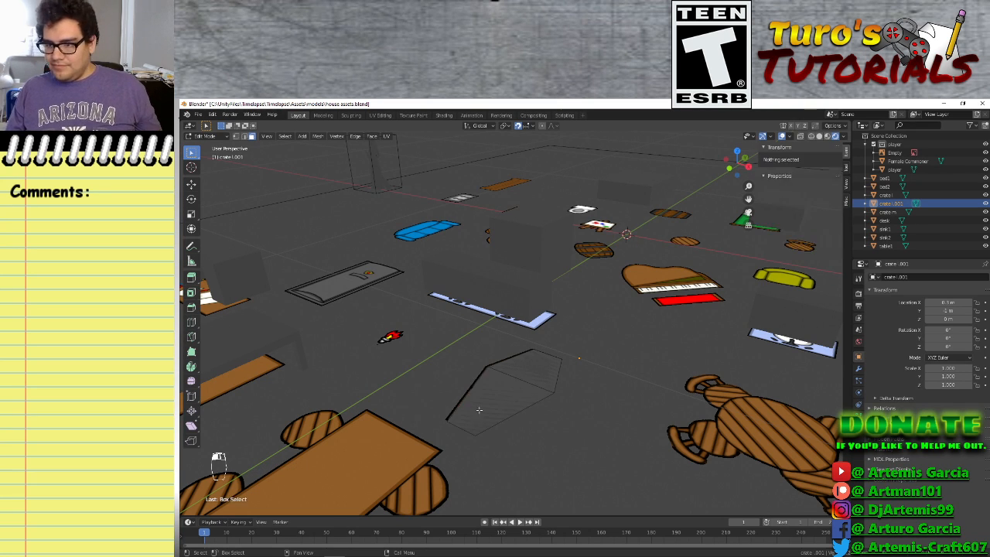
left_click(486, 409)
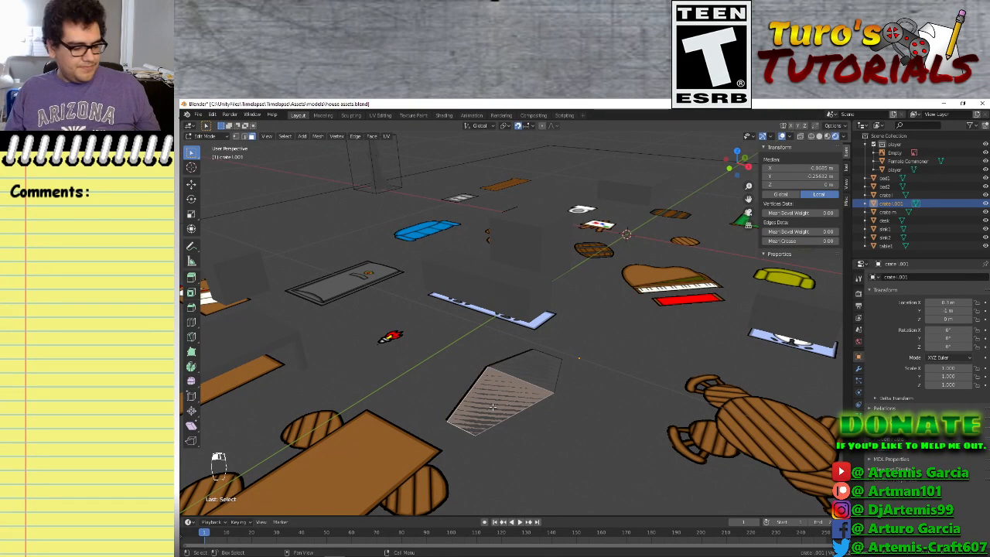
key("z")
left_click(439, 412)
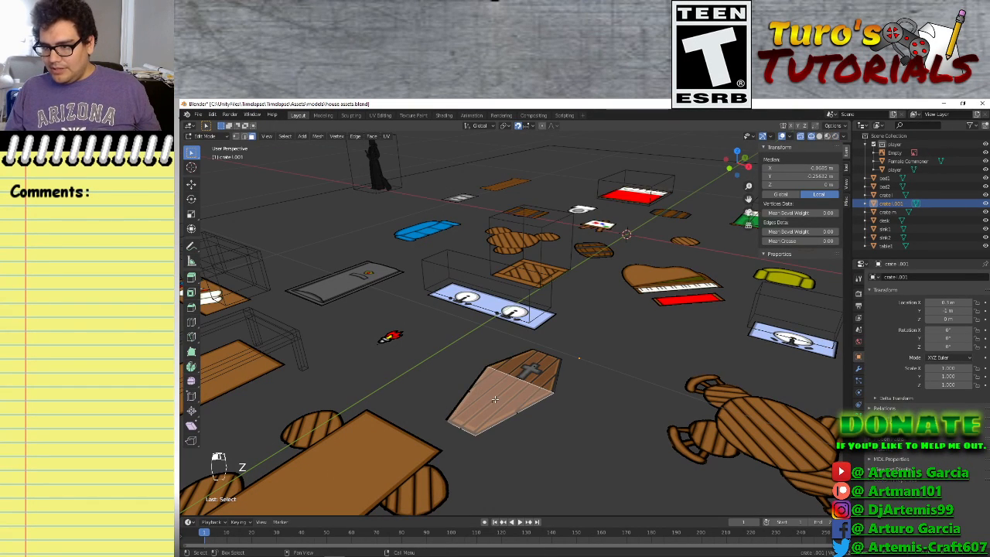
left_click(535, 365)
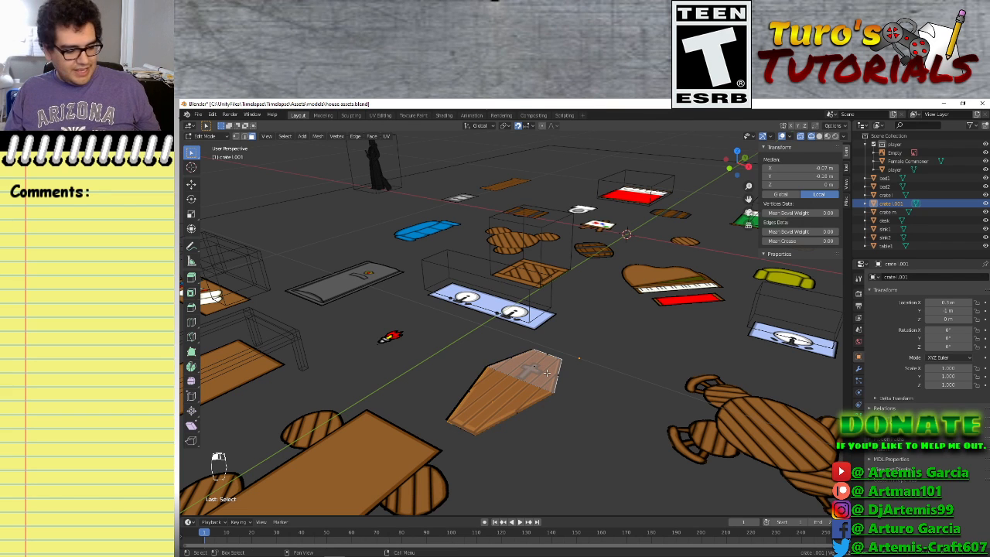
Raise the two selected coffin faces to a local median Z of 0.1 m
key("g")
right_click(518, 314)
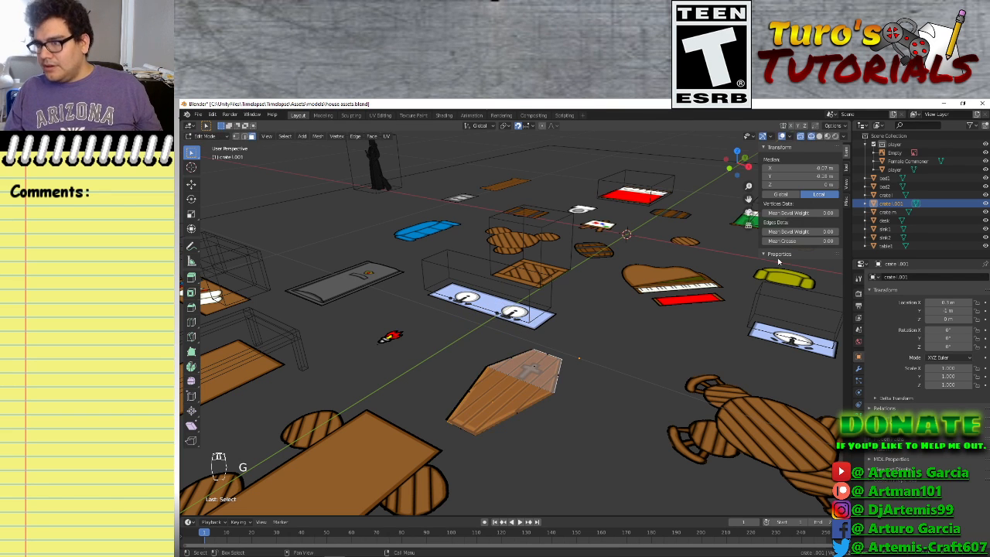
left_click(834, 184)
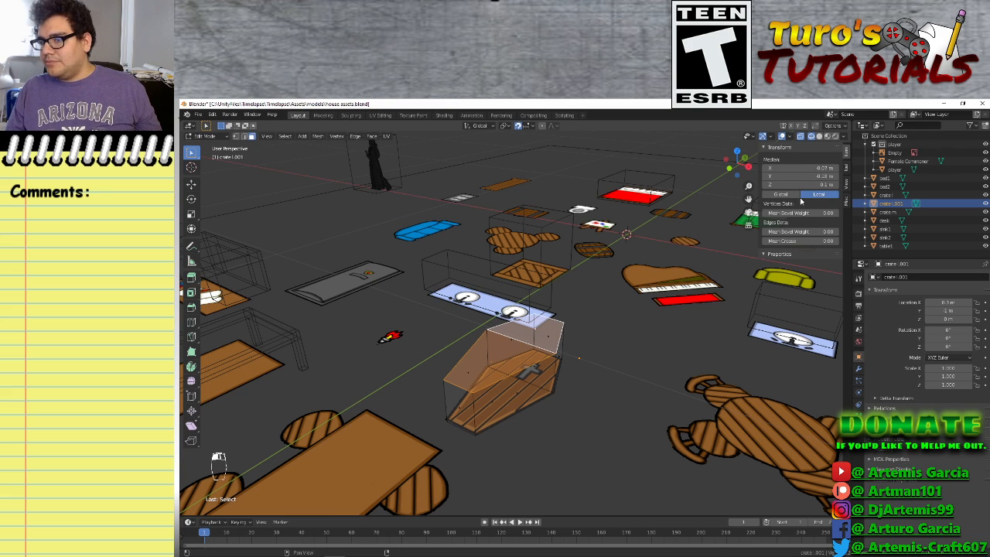
Set the selected coffin faces' local median Z to 0.05 m while comparing heights in the front orthographic view
middle_click_drag(499, 422, 440, 403)
key("KP_7")
key("KP_1")
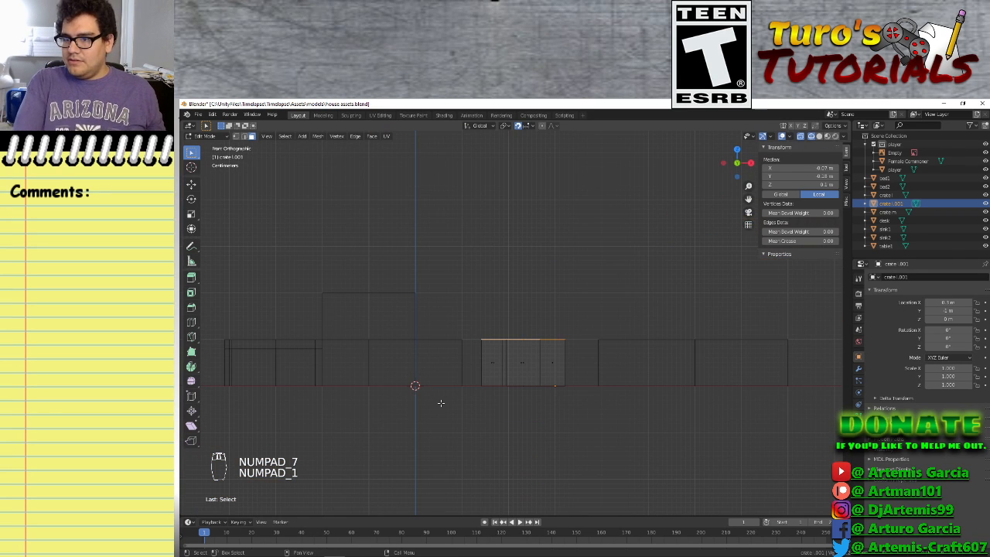
scroll(519, 364, "up", 5)
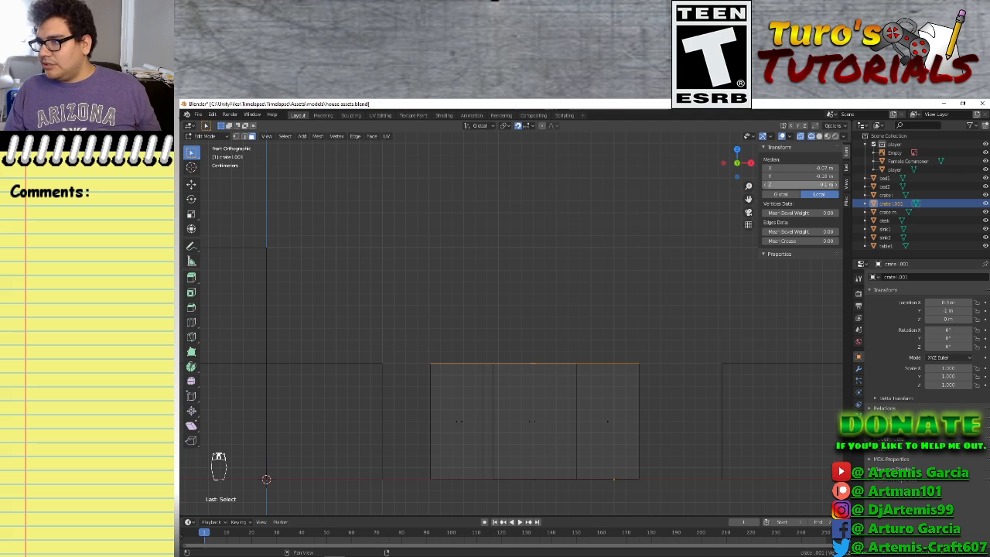
left_click(799, 185)
left_click(772, 185)
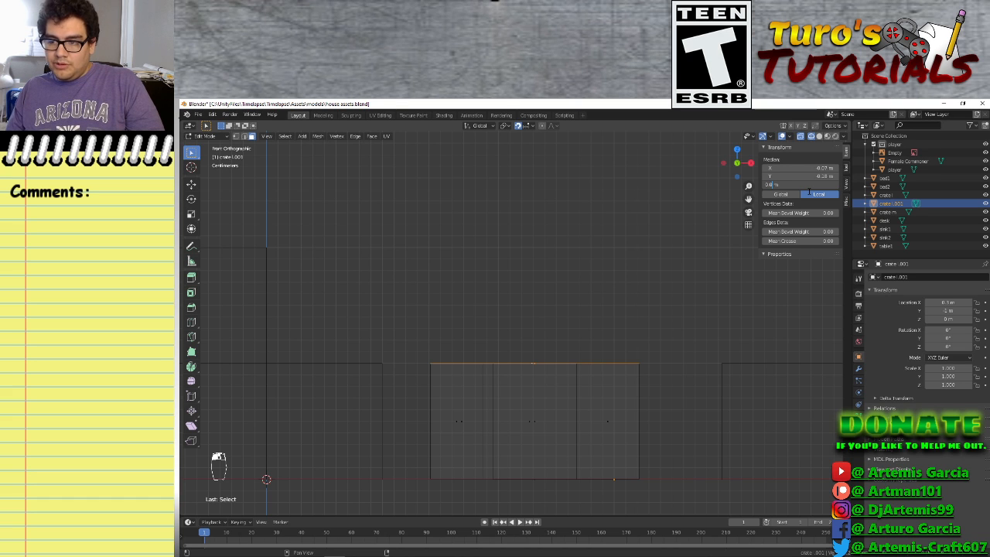
type("5")
key("Return")
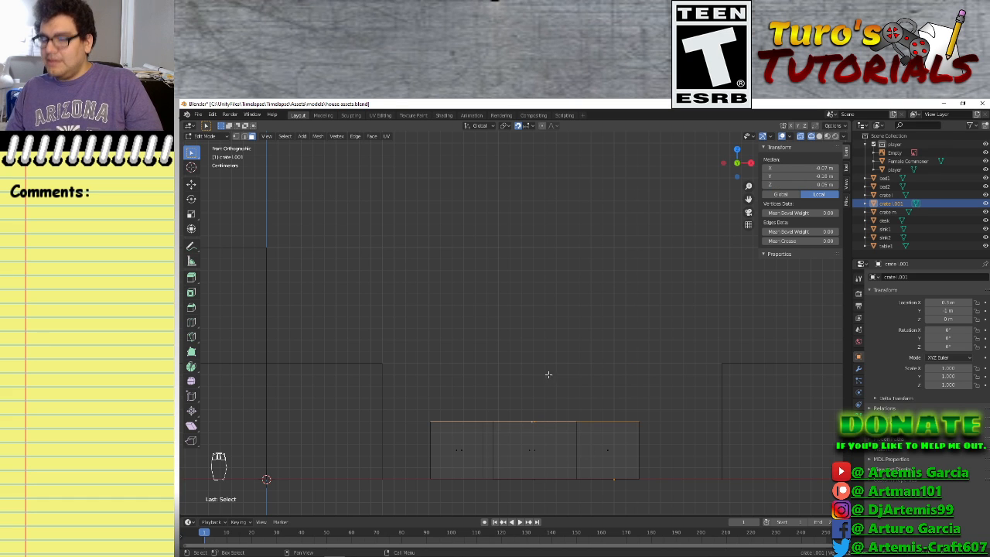
Set the selected coffin faces' local median Z to 0.07 m and clear the selection
left_click(773, 185)
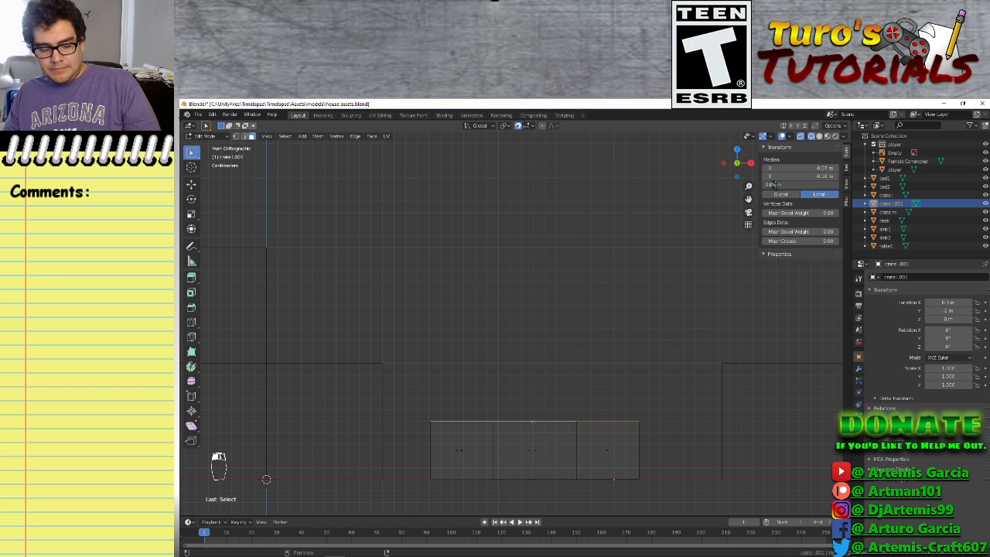
key("Return")
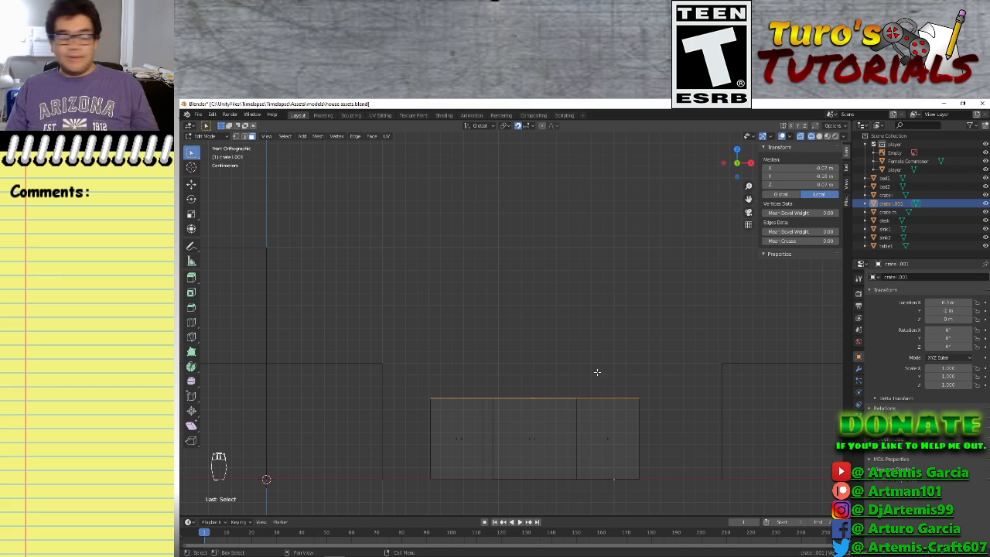
left_click(569, 331)
Switch the viewport to solid shading in perspective and return the coffin mesh to Object Mode
middle_click_drag(673, 342, 652, 362)
scroll(658, 358, "down", 3)
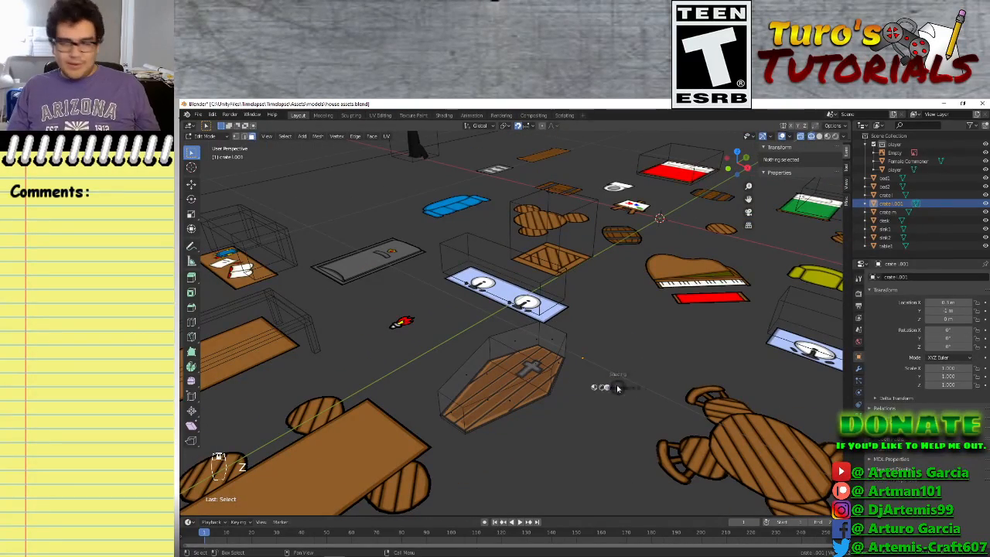
key("z")
key("z")
key("z")
left_click(628, 407)
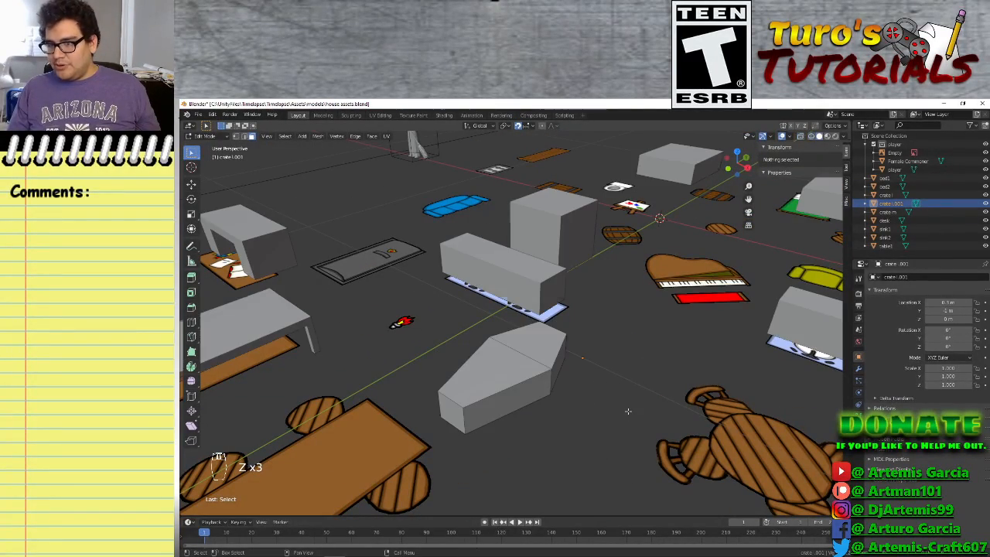
middle_click_drag(628, 411, 325, 408)
middle_click_drag(541, 421, 490, 426)
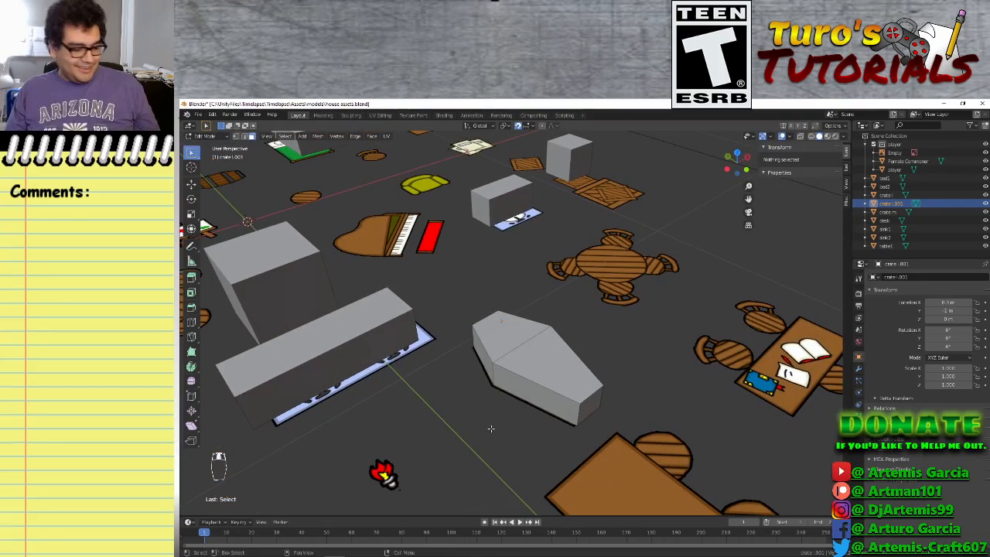
key("Tab")
middle_click_drag(713, 426, 590, 427)
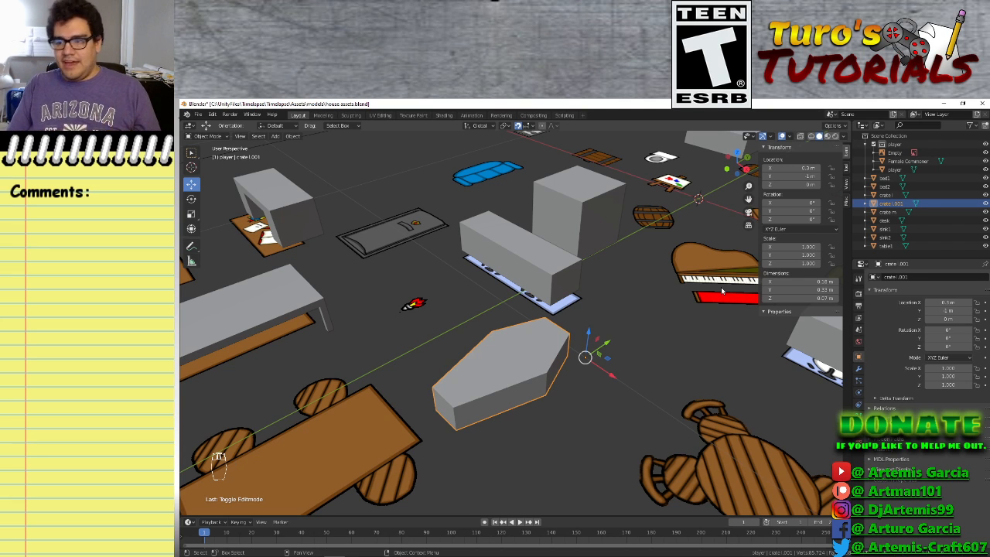
scroll(486, 392, "down", 1)
middle_click_drag(487, 393, 536, 424, "shift")
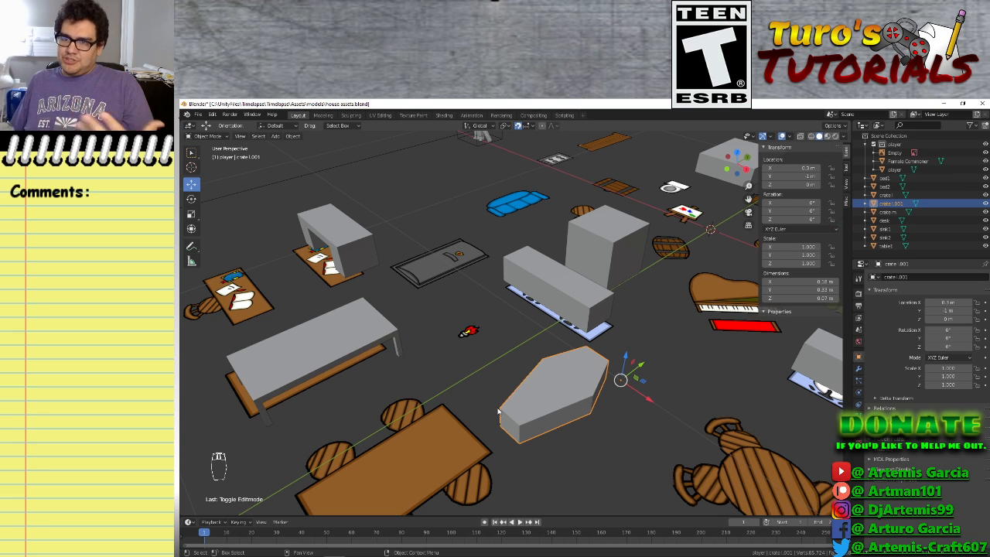
left_click(380, 115)
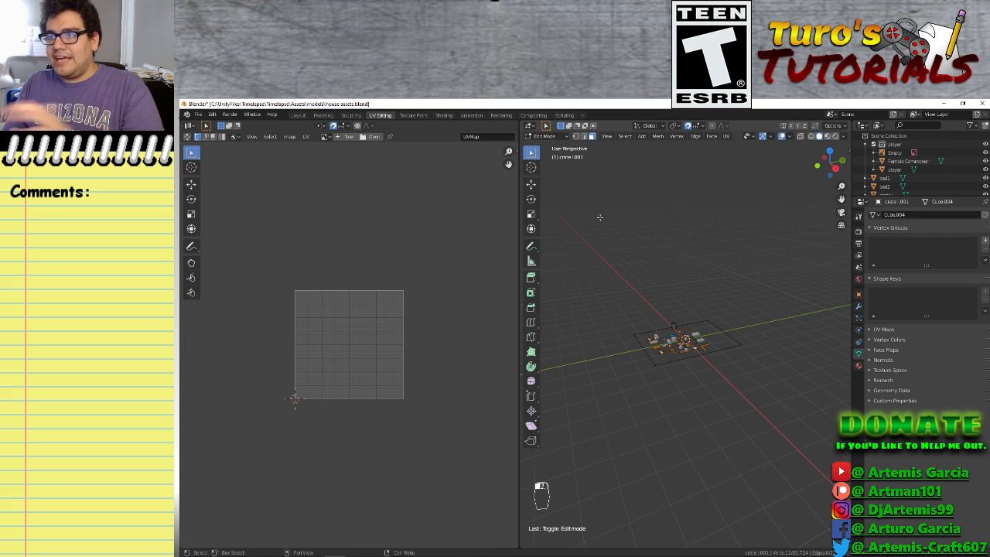
left_click(298, 115)
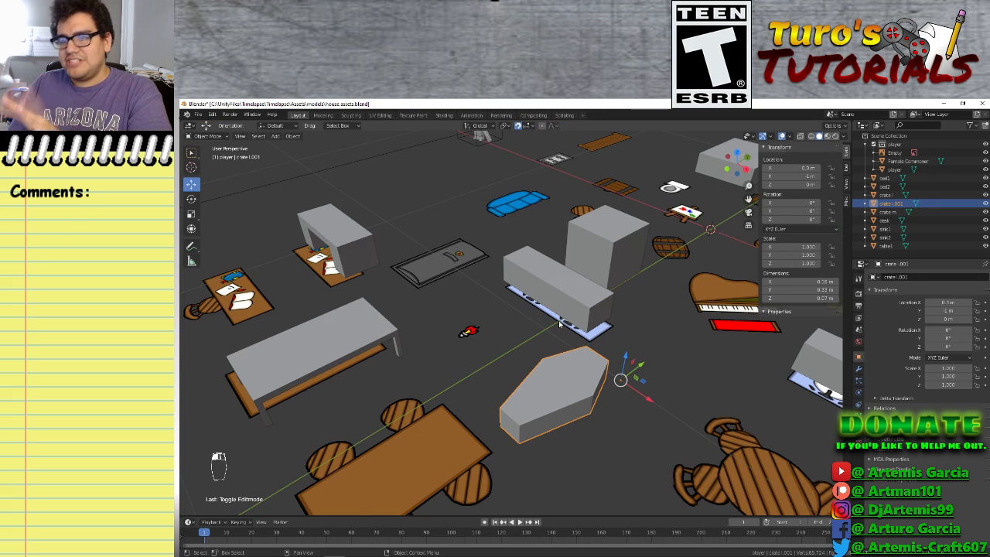
middle_click_drag(658, 362, 567, 369, "shift")
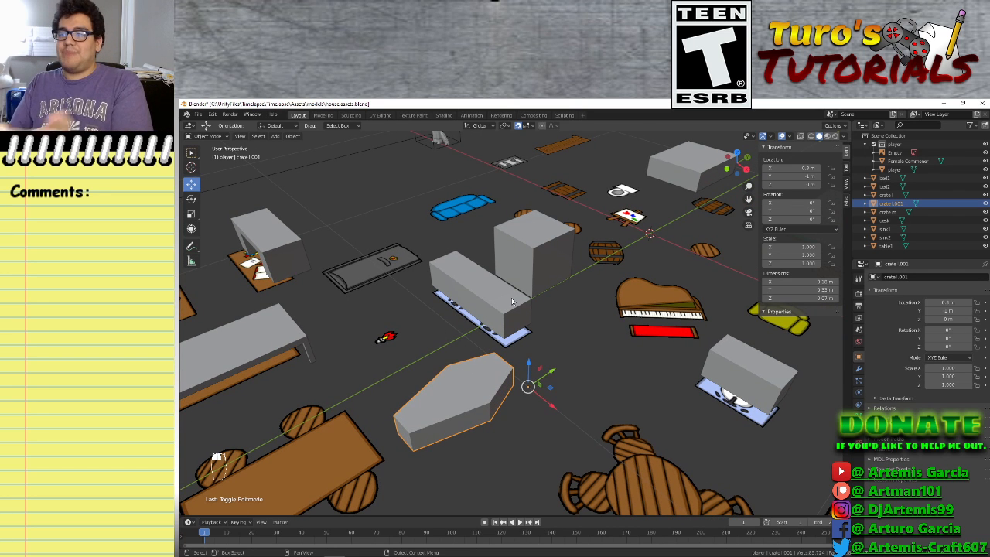
Examine the furniture layout in perspective and from above, inspecting the grey tomb and the round table with three stools
middle_click_drag(583, 346, 448, 417, "shift")
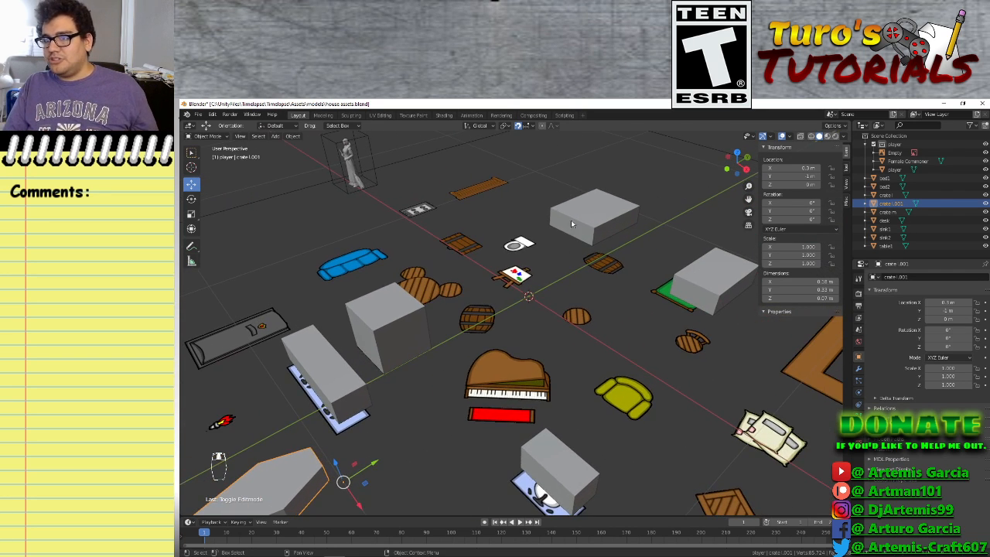
scroll(471, 379, "down", 2)
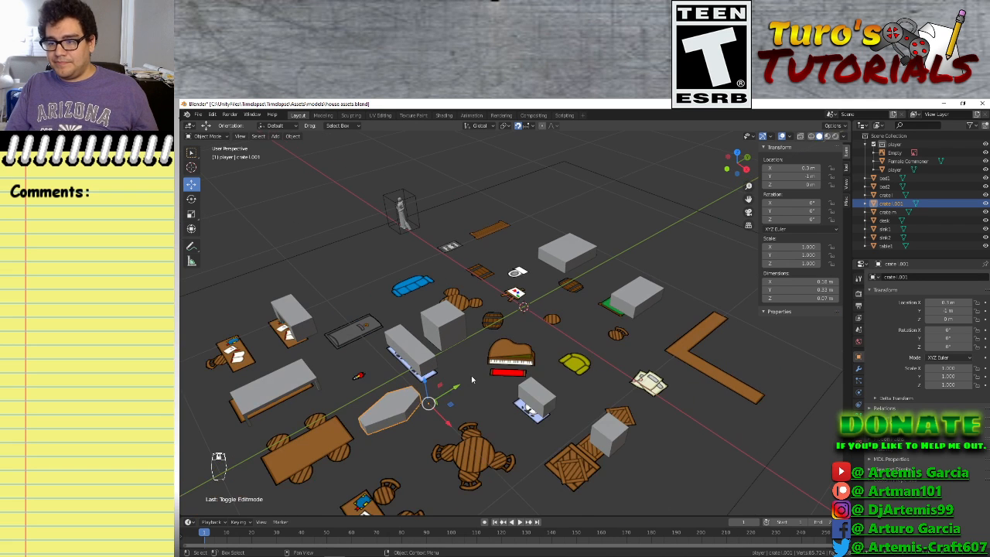
middle_click_drag(500, 431, 548, 376, "shift")
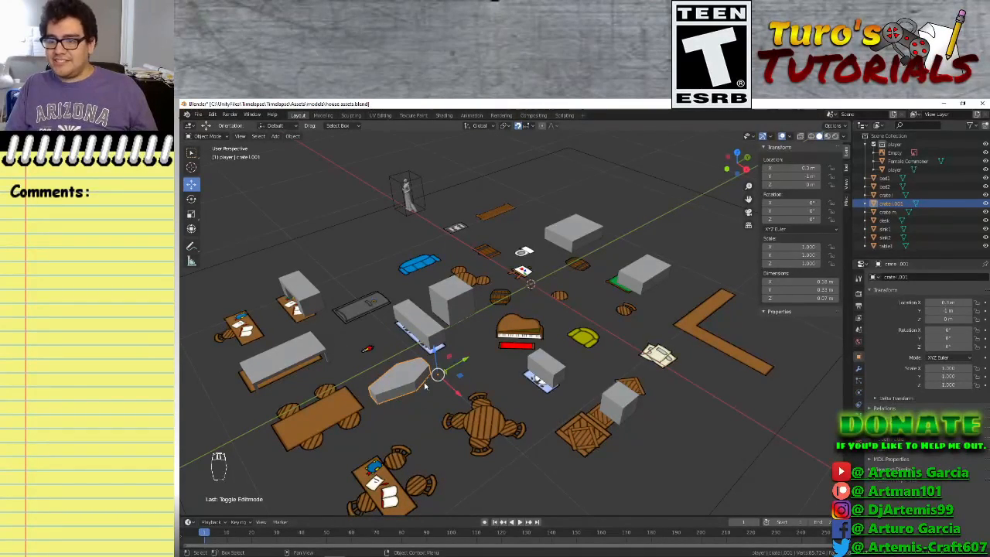
left_click(438, 419)
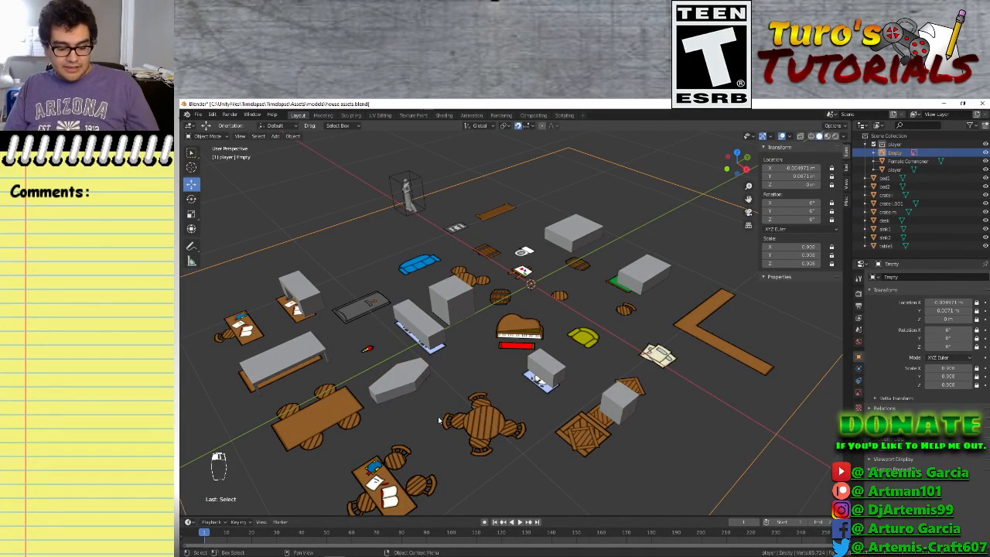
key("KP_7")
middle_click_drag(517, 392, 619, 367)
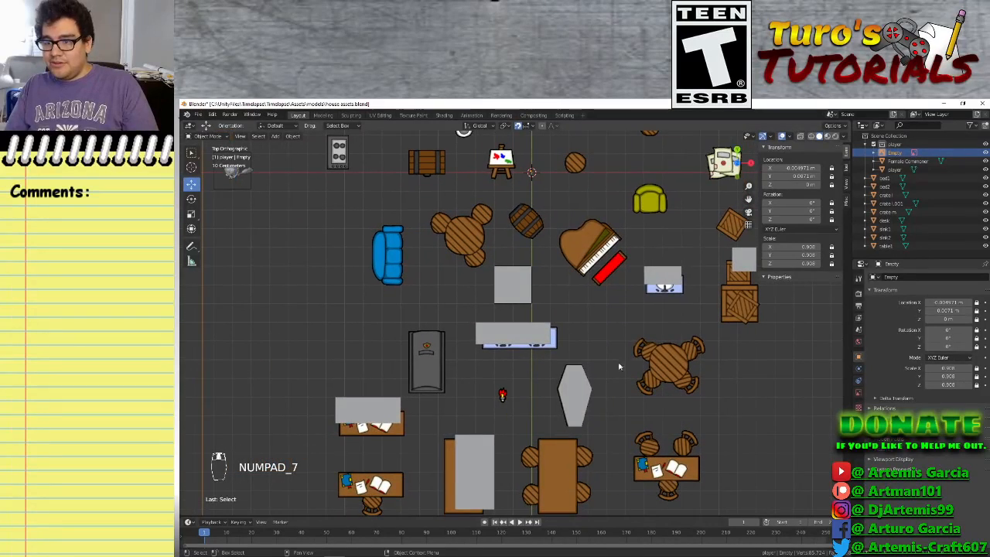
middle_click_drag(472, 411, 561, 363)
scroll(525, 325, "up", 4)
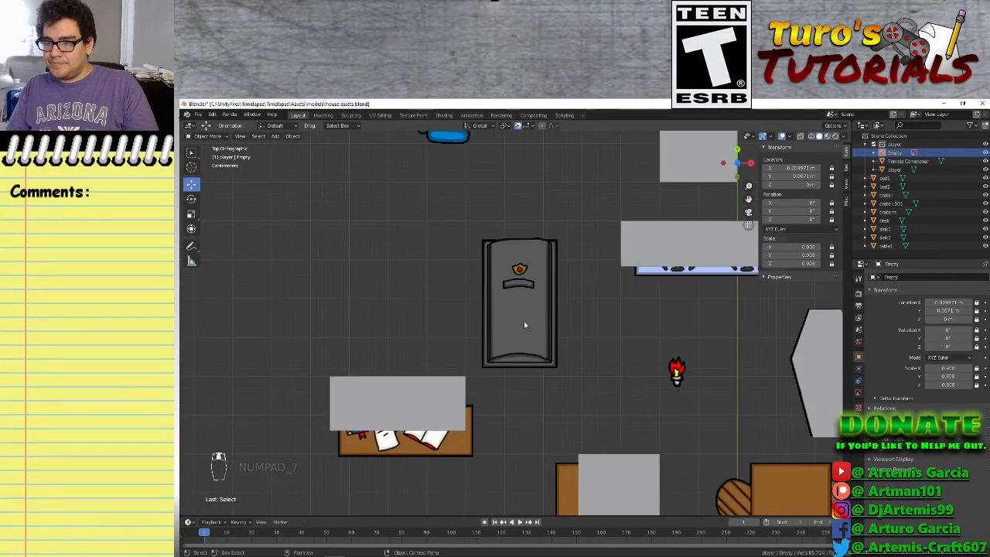
scroll(530, 322, "down", 5)
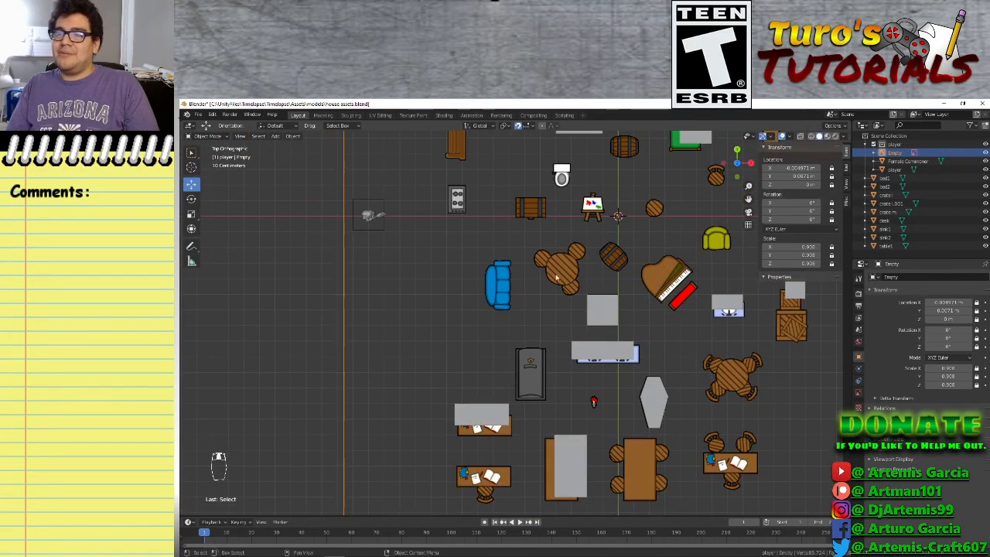
scroll(558, 271, "up", 6)
middle_click_drag(561, 283, 479, 372, "shift")
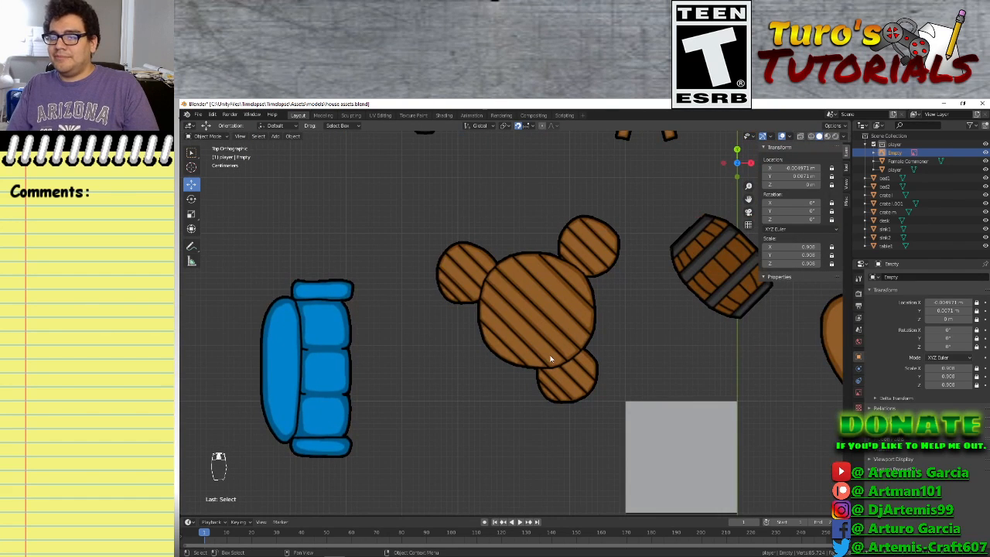
scroll(490, 344, "down", 1)
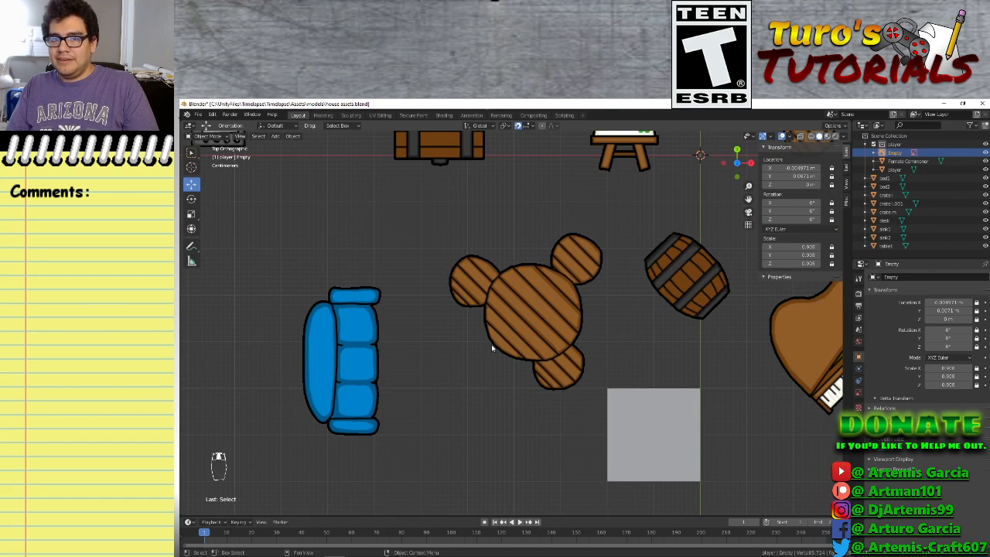
Add a mesh circle at the world origin and open its creation settings
left_click(276, 136)
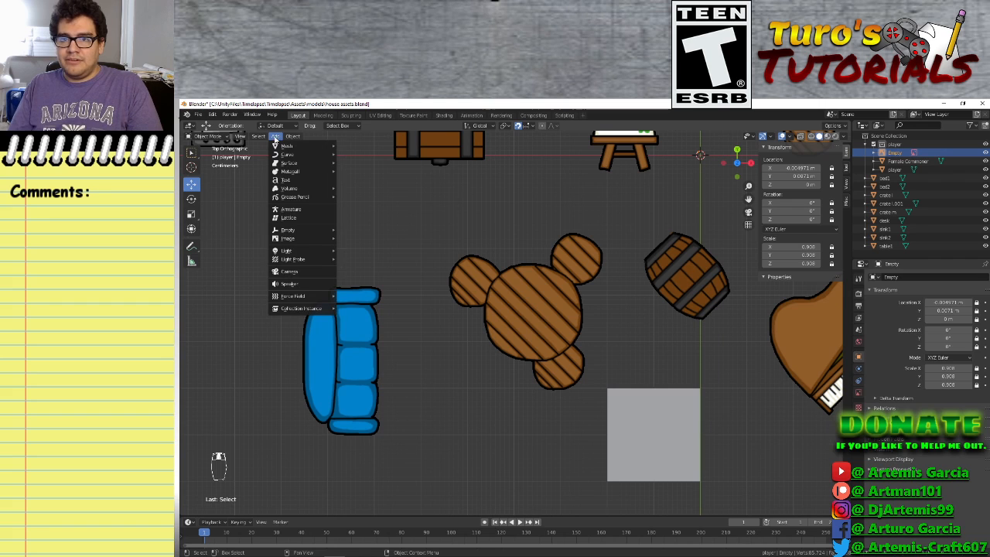
mouse_move(290, 149)
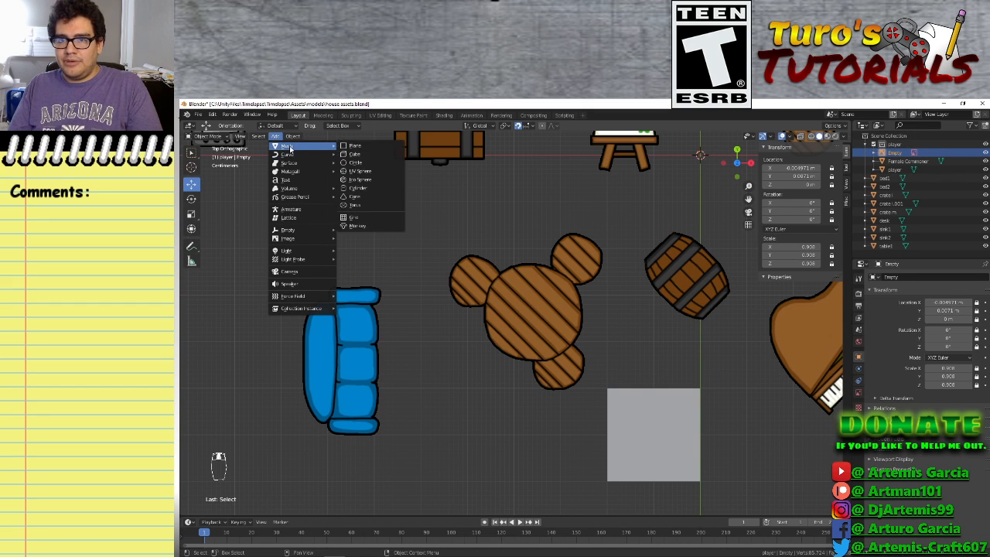
left_click(364, 162)
scroll(492, 282, "down", 6)
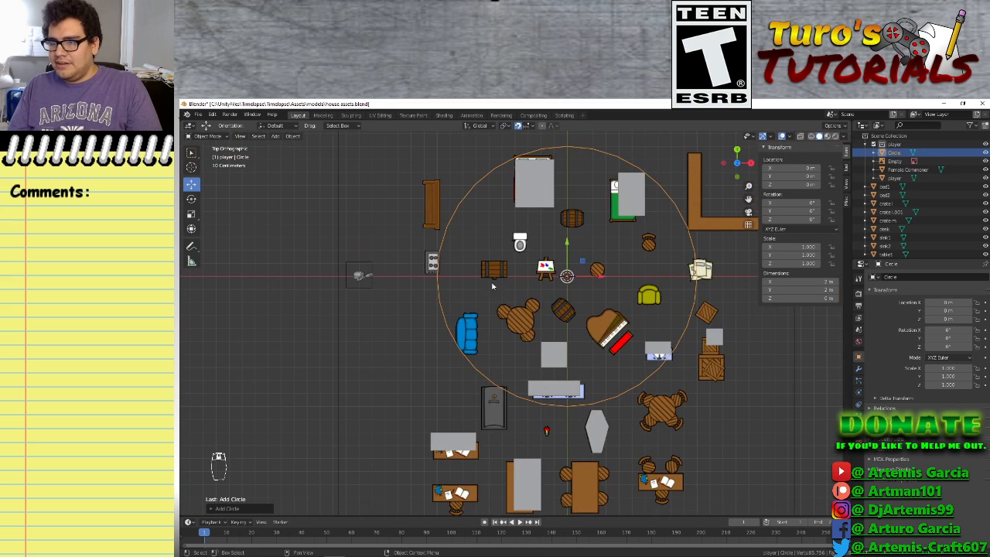
left_click(213, 509)
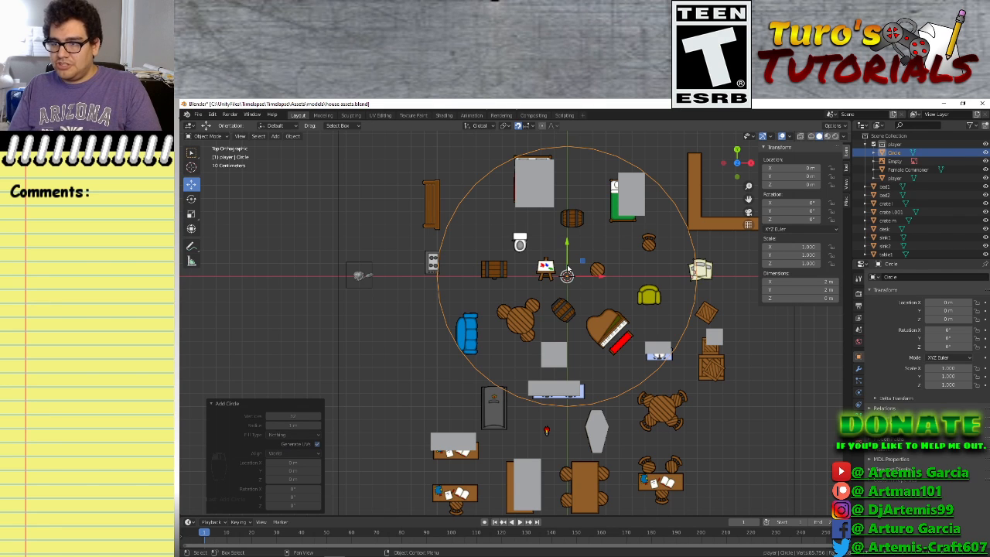
left_click(300, 421)
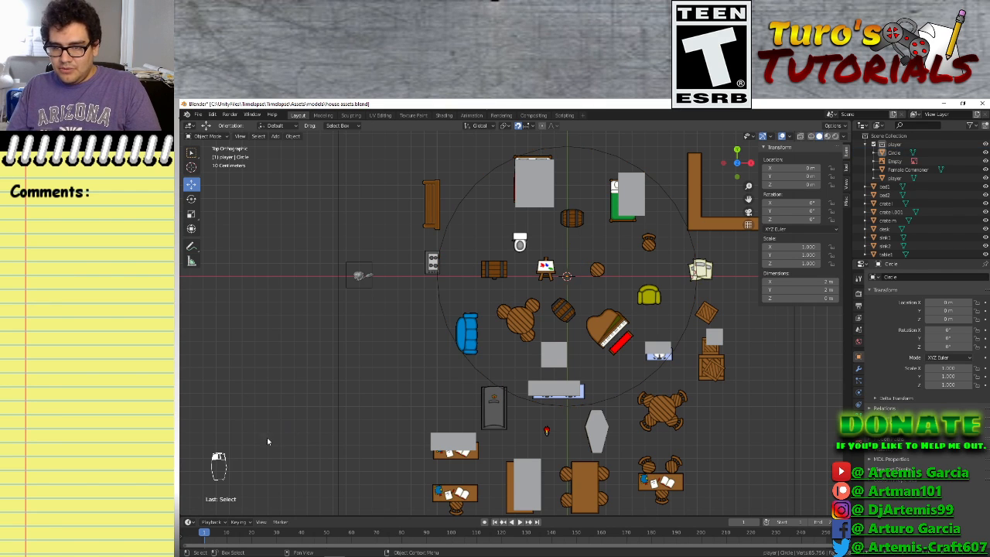
Undo the recent changes back to the coffin's Edit Mode with its raised faces selected
key("ctrl+z")
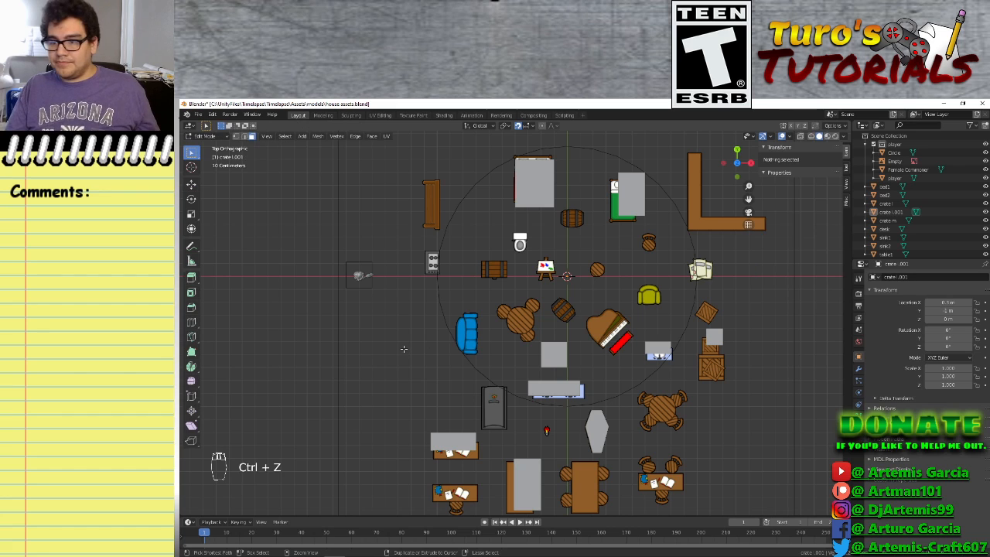
key("ctrl+z")
key("ctrl+z")
key("ctrl+z")
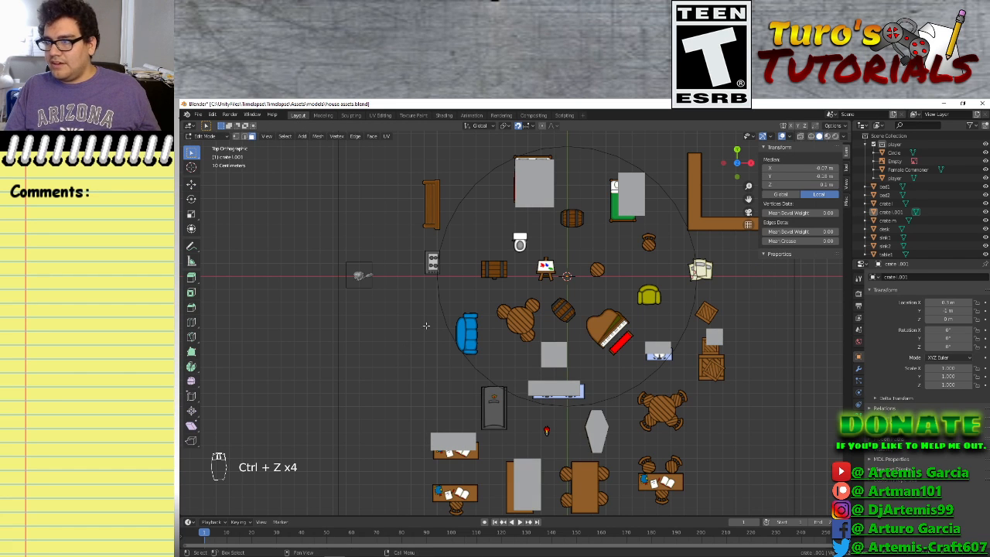
Set the selected coffin faces' local median Z to 0.75 m and clear the selection
left_click(796, 184)
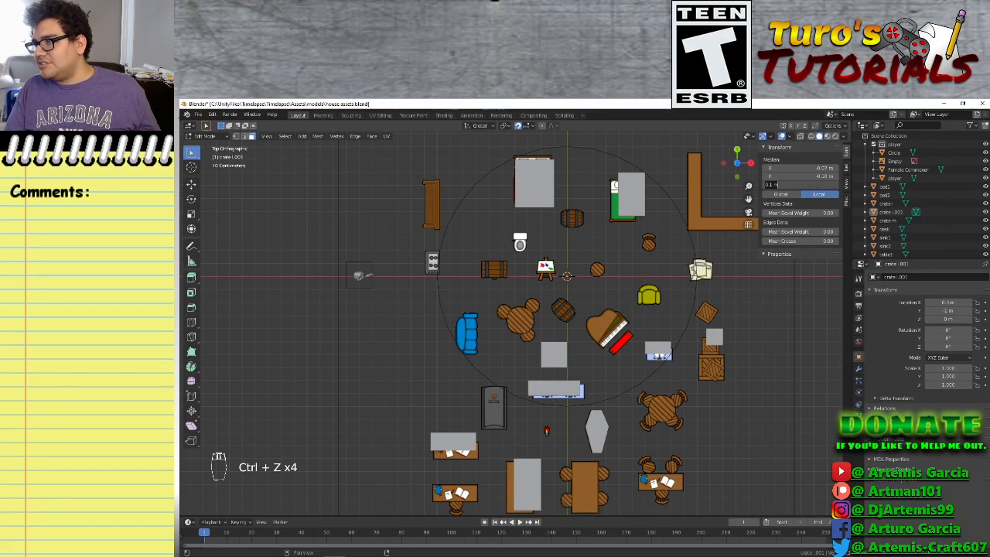
left_click(770, 184)
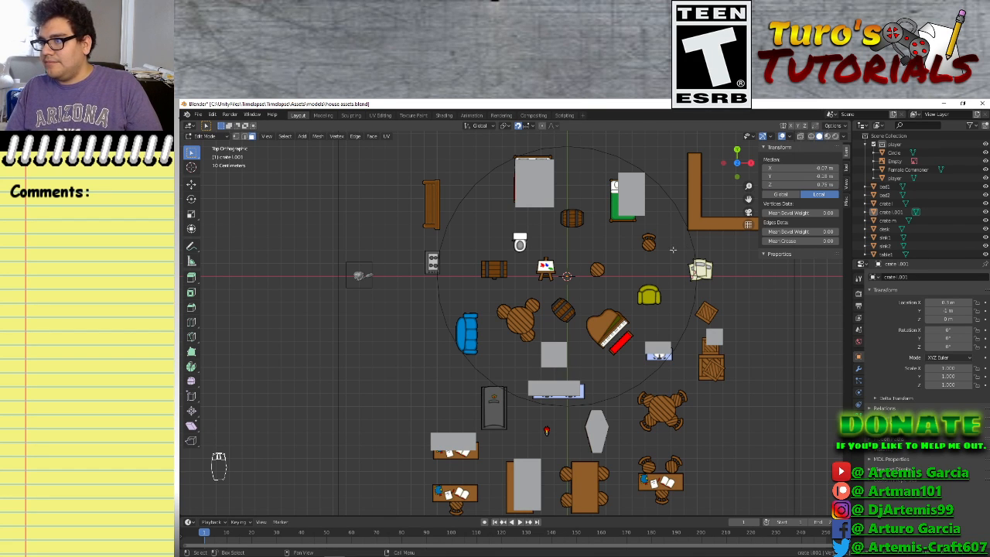
left_click(472, 362)
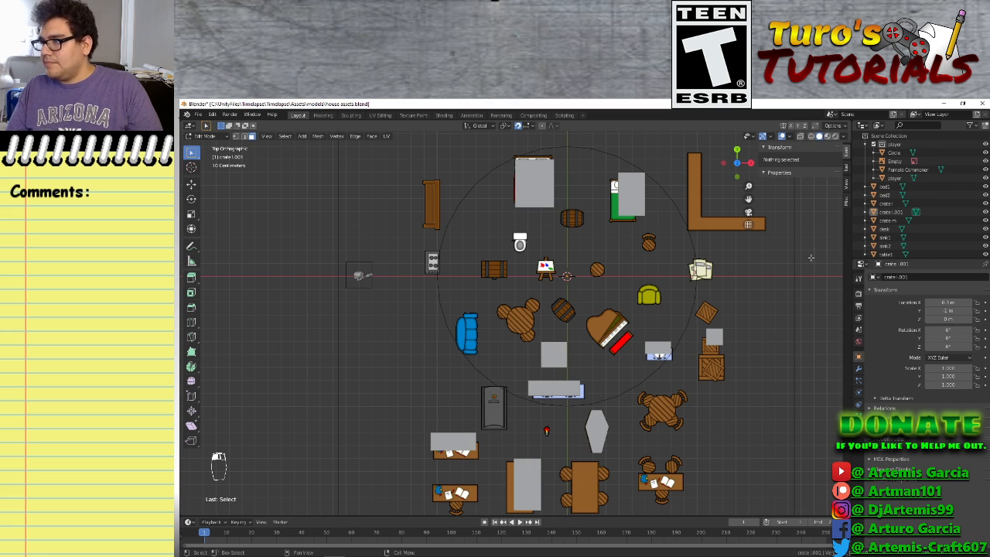
key("z")
left_click(569, 369)
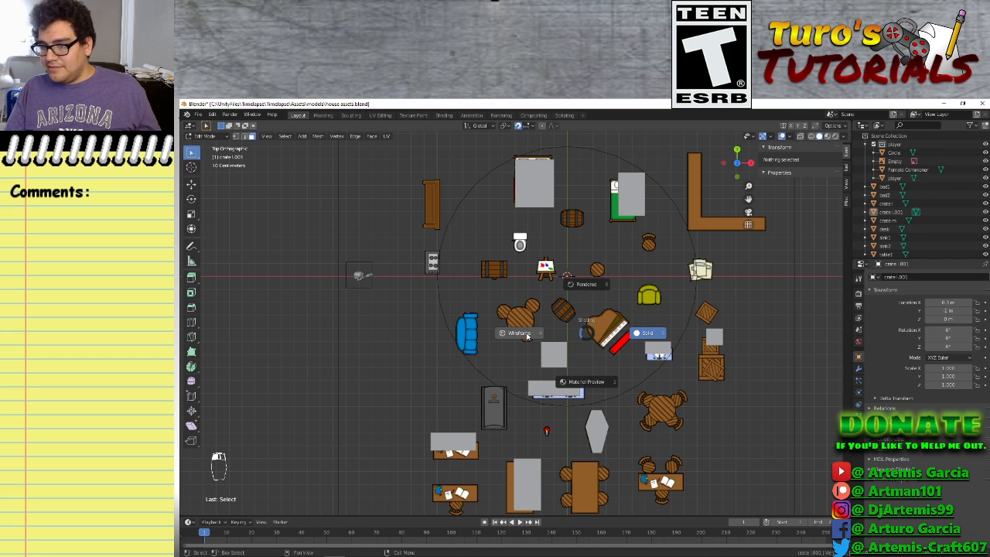
key("z")
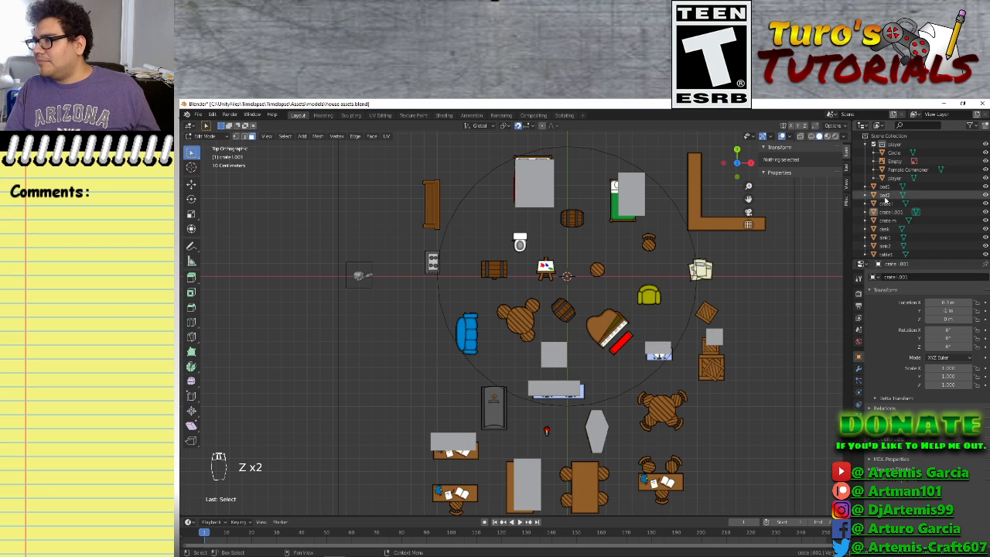
Collapse the player collection in the object list and rename the duplicated crate object as coffin
left_click(864, 146)
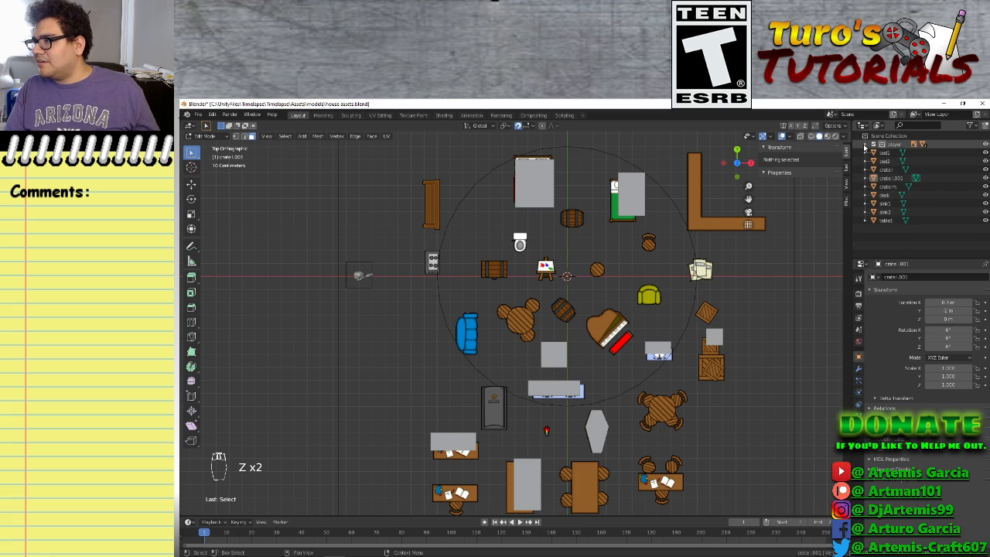
double_click(889, 179)
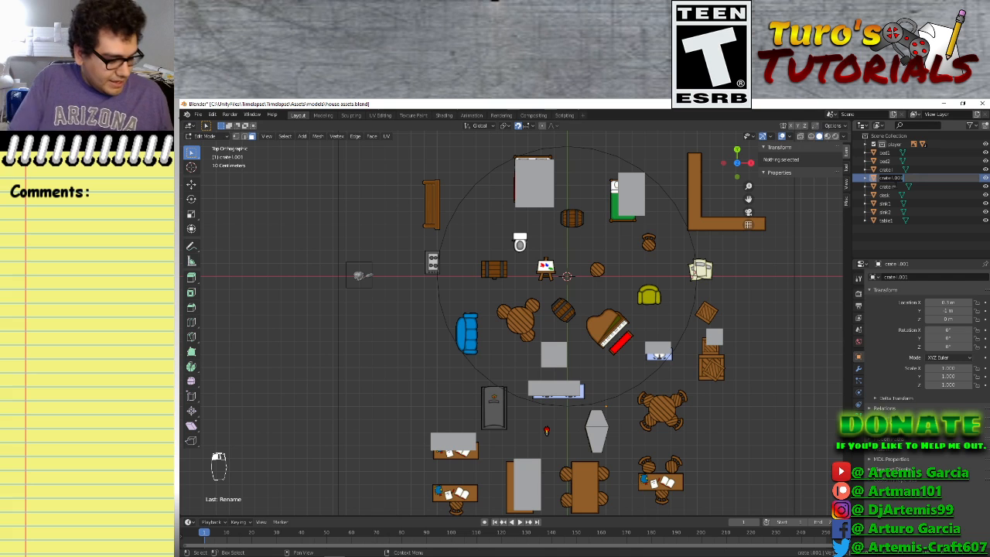
type("coffin")
key("Return")
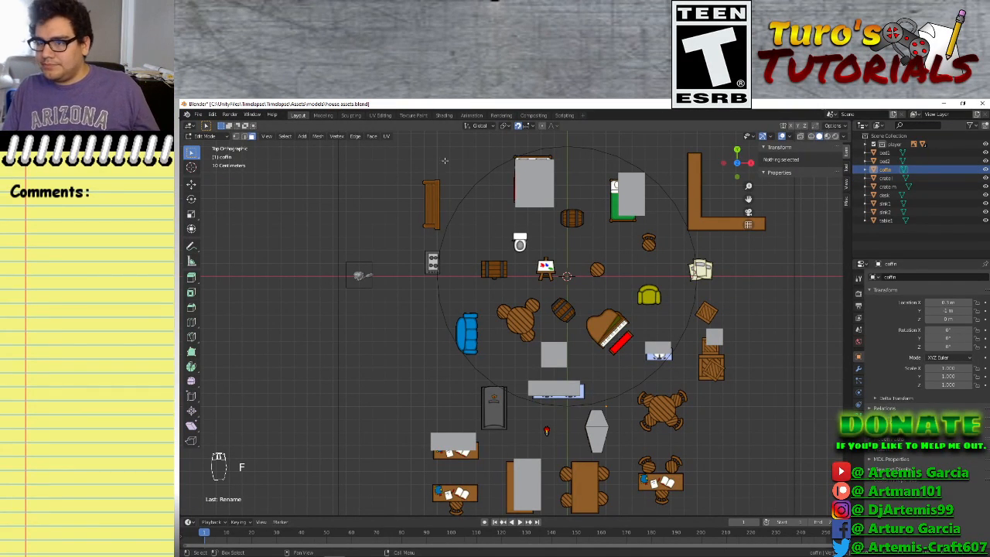
Return the coffin to Object Mode and delete the oversized circle around the world origin
left_click_drag(445, 160, 567, 298)
scroll(520, 284, "down", 3)
left_click_drag(480, 209, 611, 386)
key("Tab")
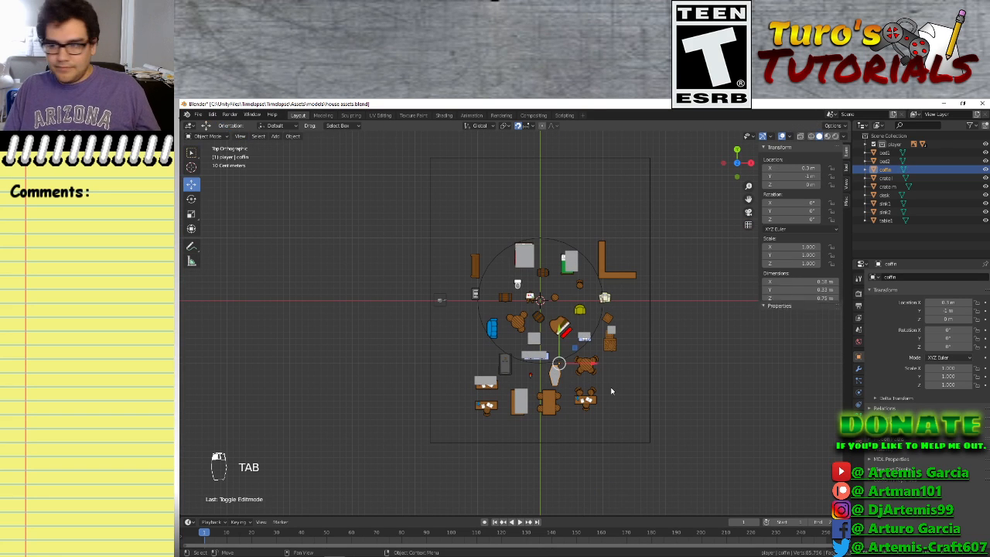
left_click(529, 361)
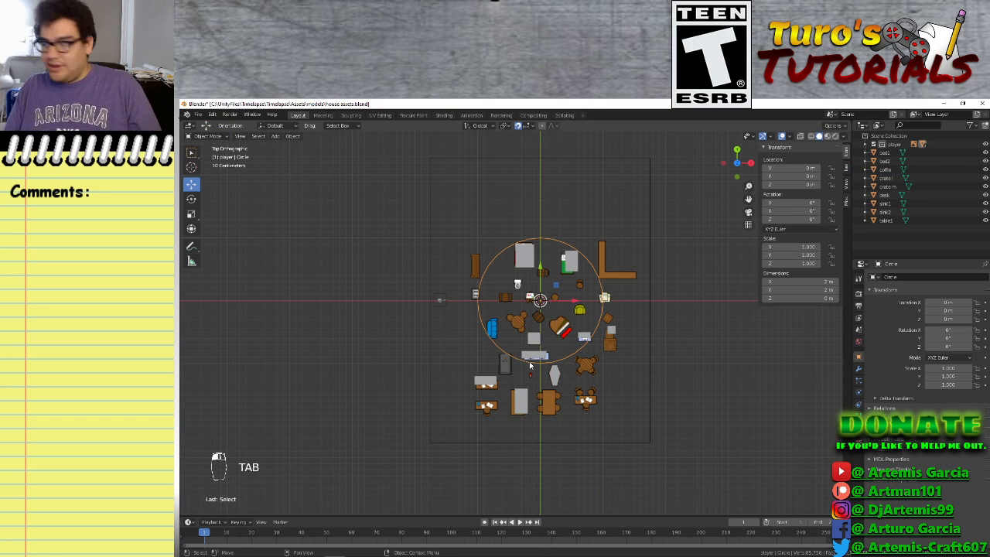
key("Delete")
scroll(557, 317, "up", 3)
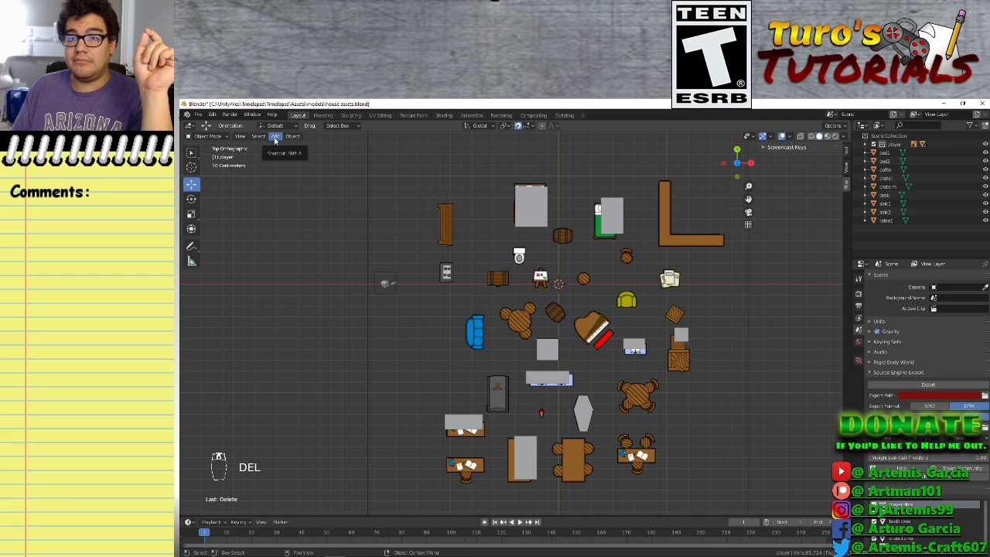
Try adding a mesh cylinder at the world origin, and delete it once its creation settings are dismissed
left_click(275, 139)
mouse_move(296, 190)
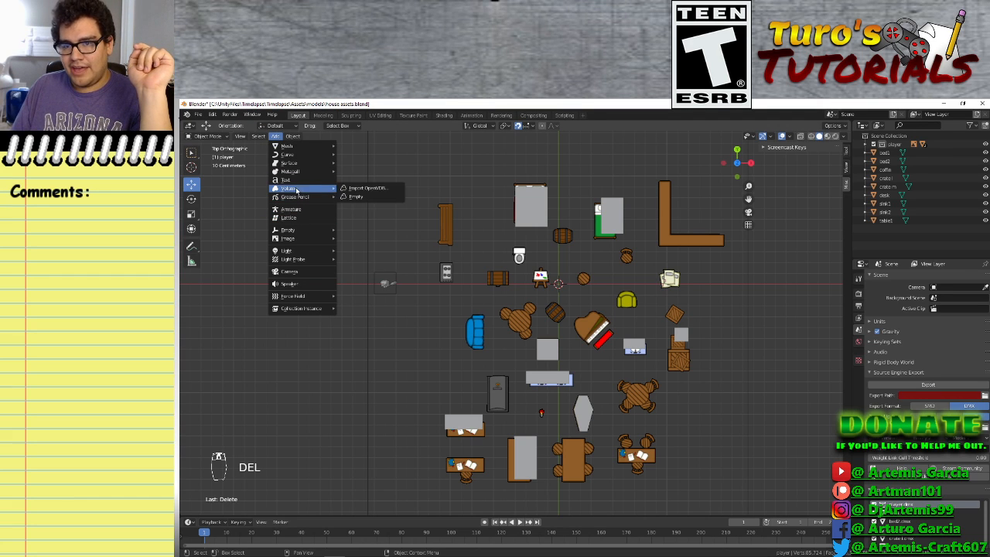
mouse_move(337, 147)
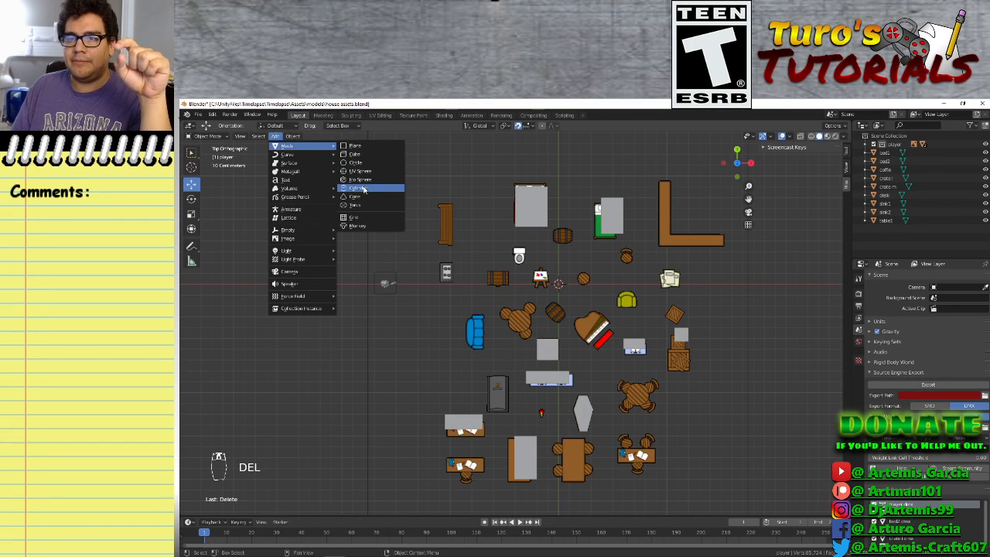
left_click(357, 188)
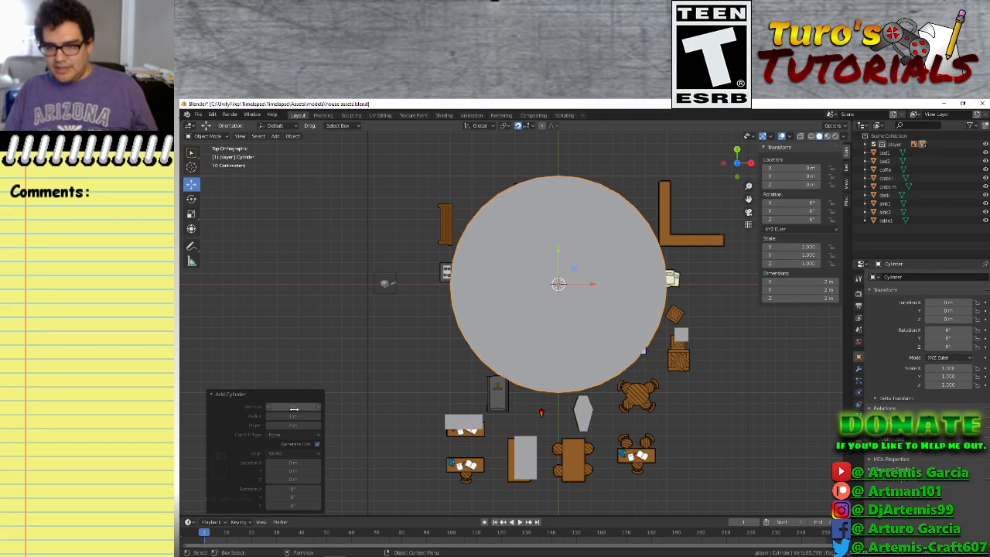
left_click(268, 411)
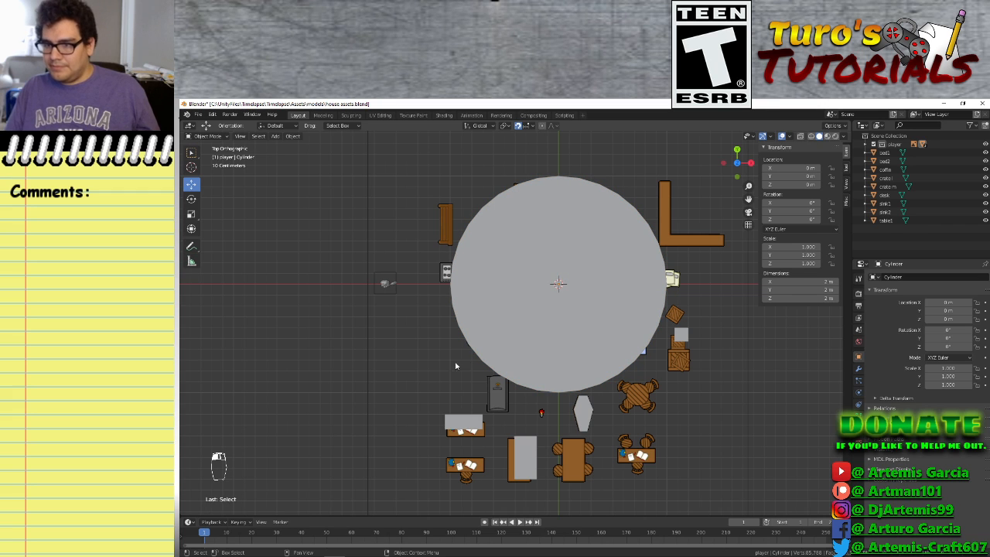
left_click(483, 347)
key("Delete")
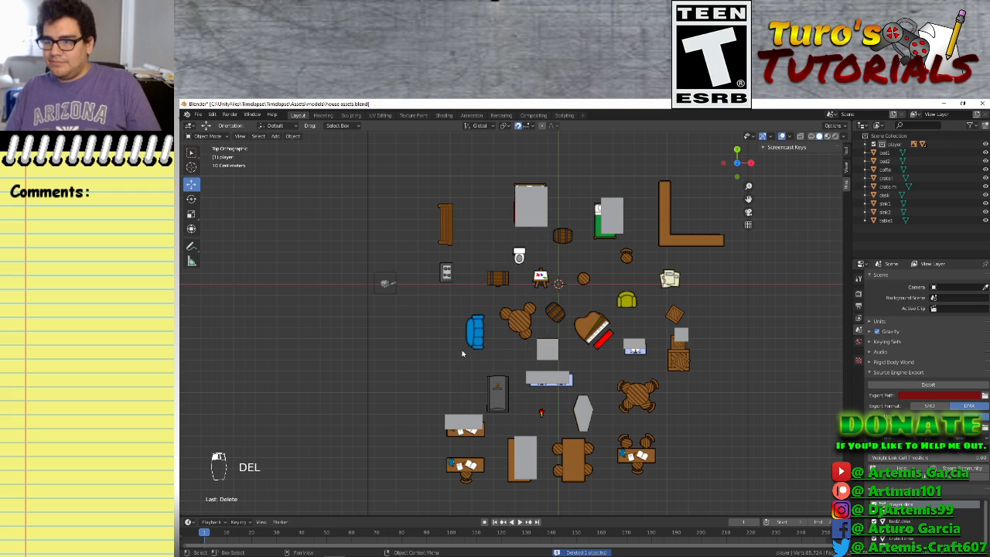
Add a new mesh cylinder at the world origin
left_click(275, 137)
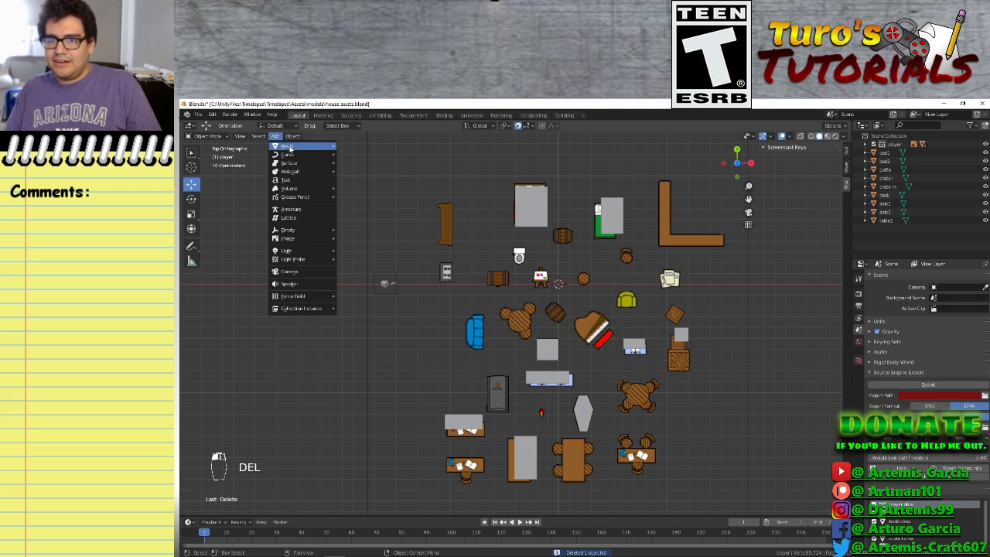
mouse_move(290, 146)
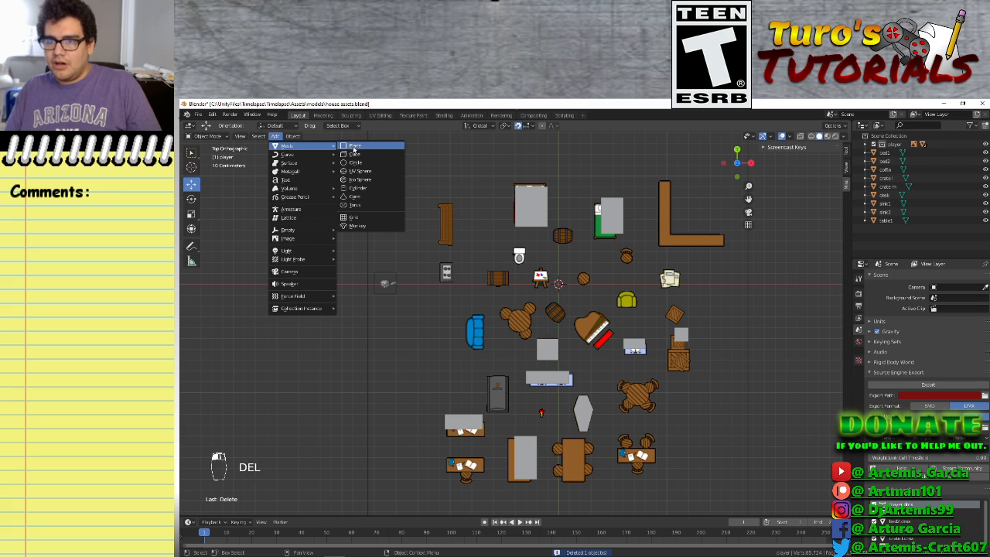
left_click(358, 189)
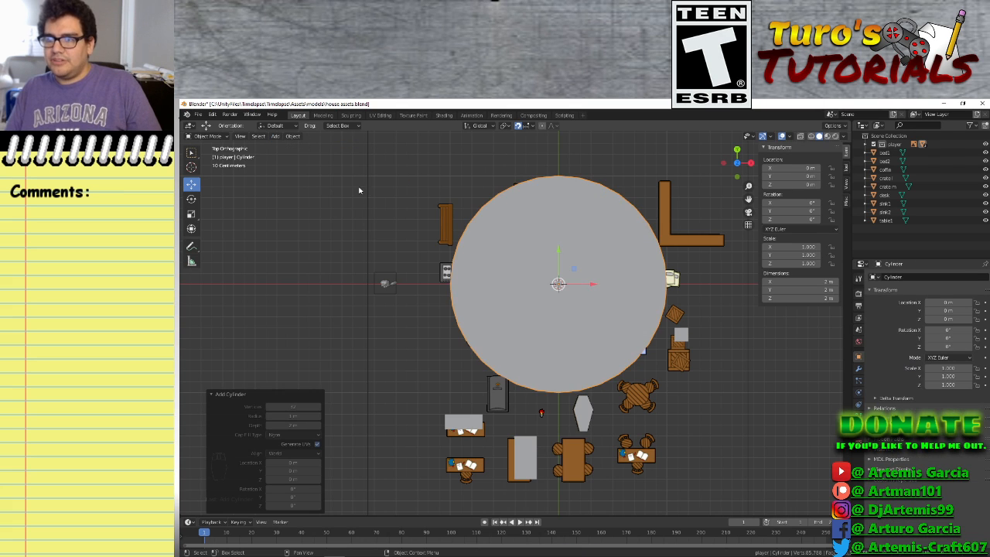
Select the new cylinder and move it about -3 m in X and 0.2 m in Y, clear of the reference image
left_click(317, 410)
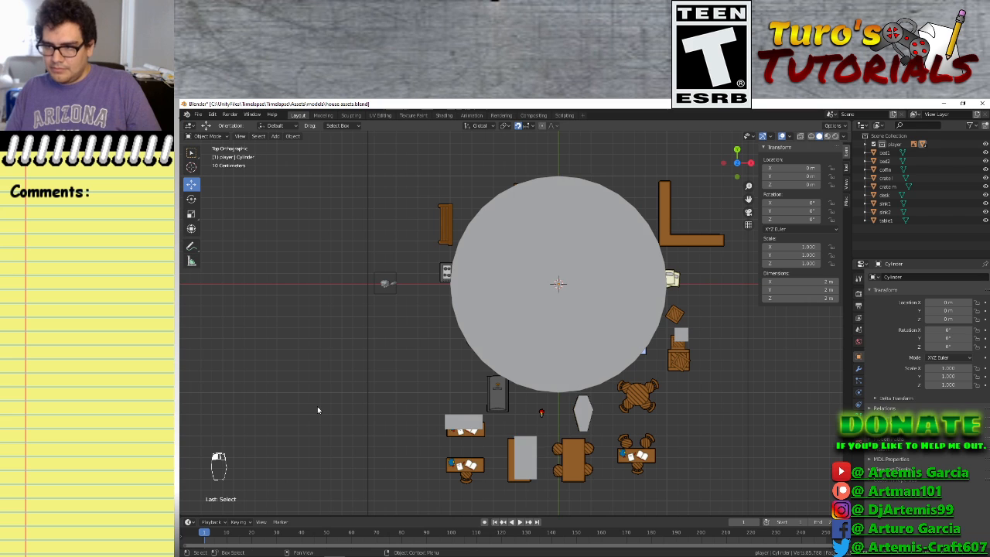
left_click(542, 317)
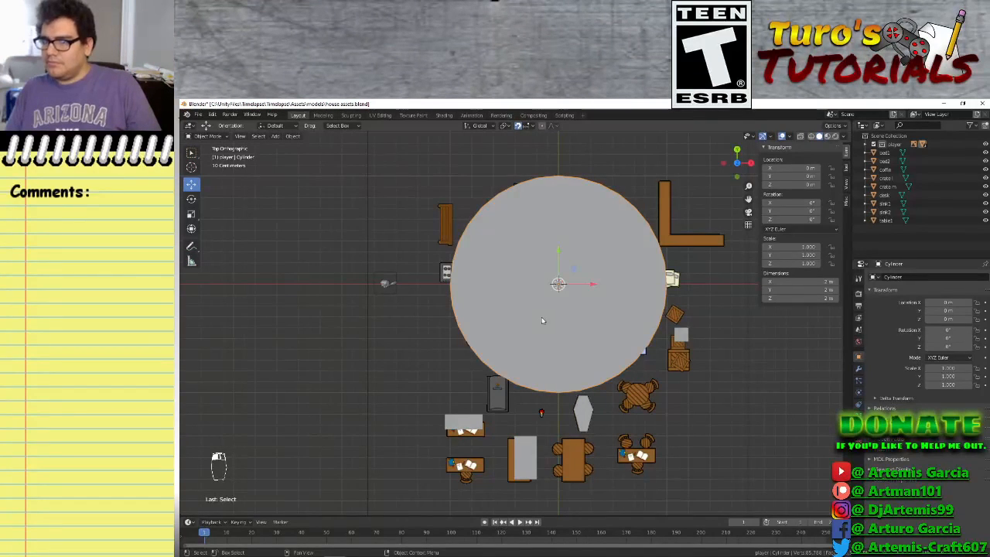
left_click_drag(541, 319, 516, 330)
scroll(516, 330, "down", 4)
scroll(517, 331, "up", 3)
scroll(517, 331, "down", 3)
left_click(517, 332)
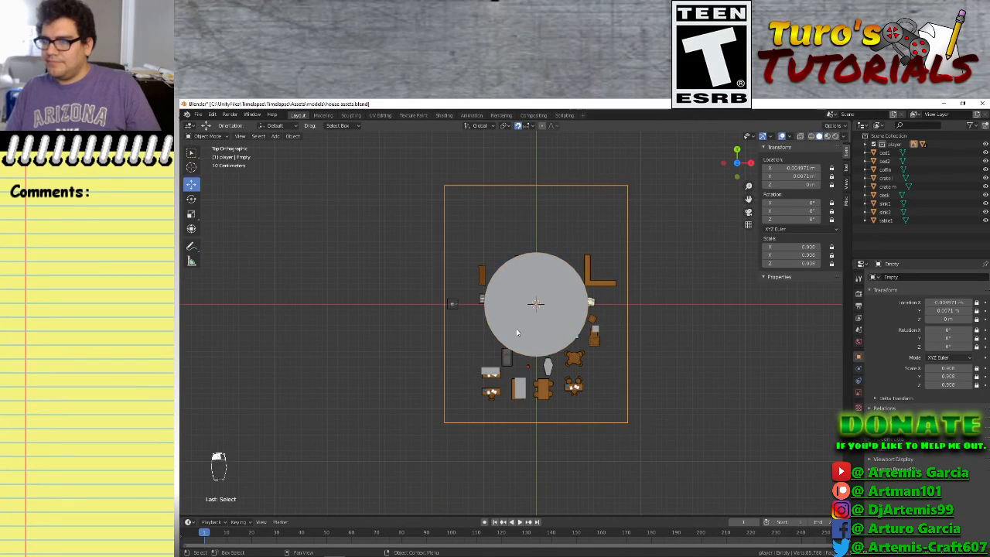
left_click(517, 332)
left_click(517, 333)
left_click(517, 332)
left_click(517, 332)
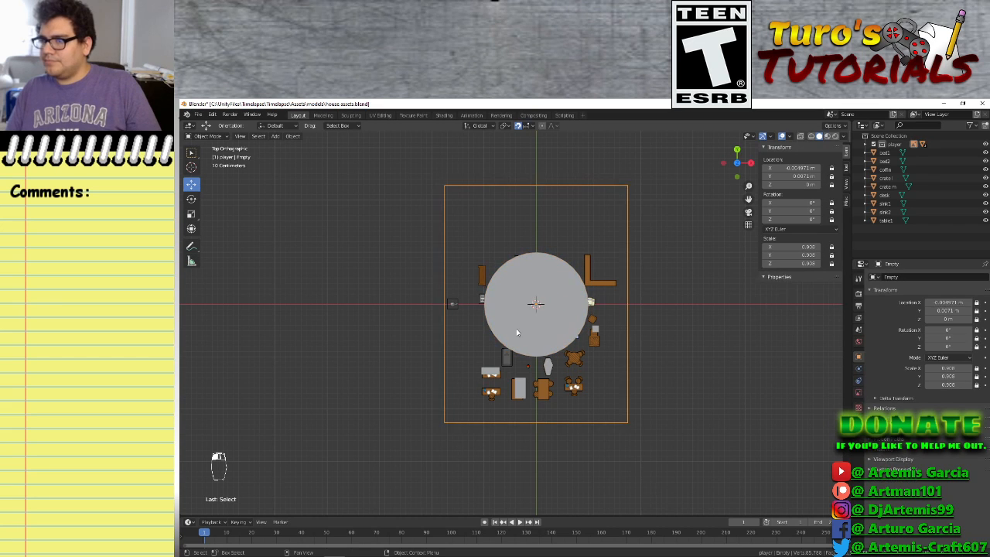
left_click(517, 333)
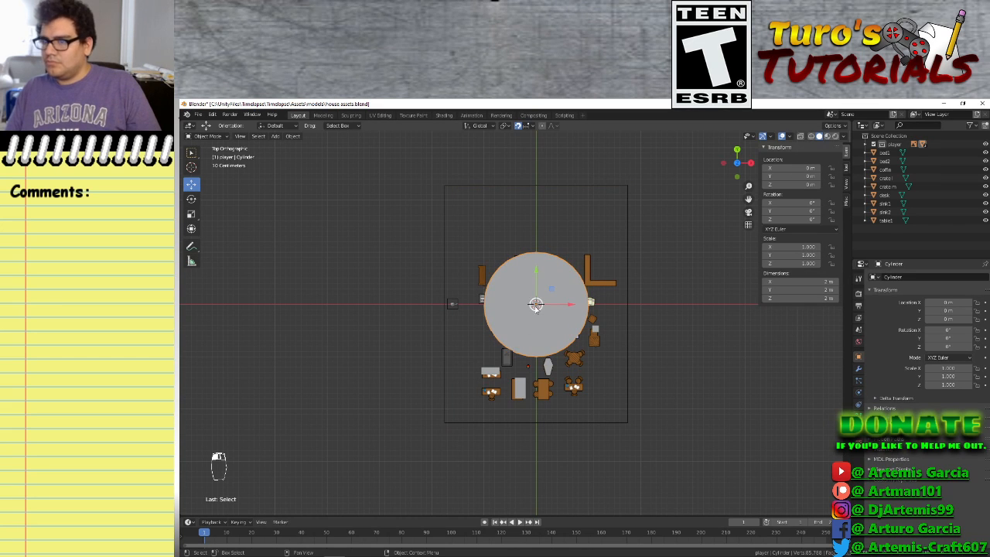
left_click_drag(535, 305, 379, 296)
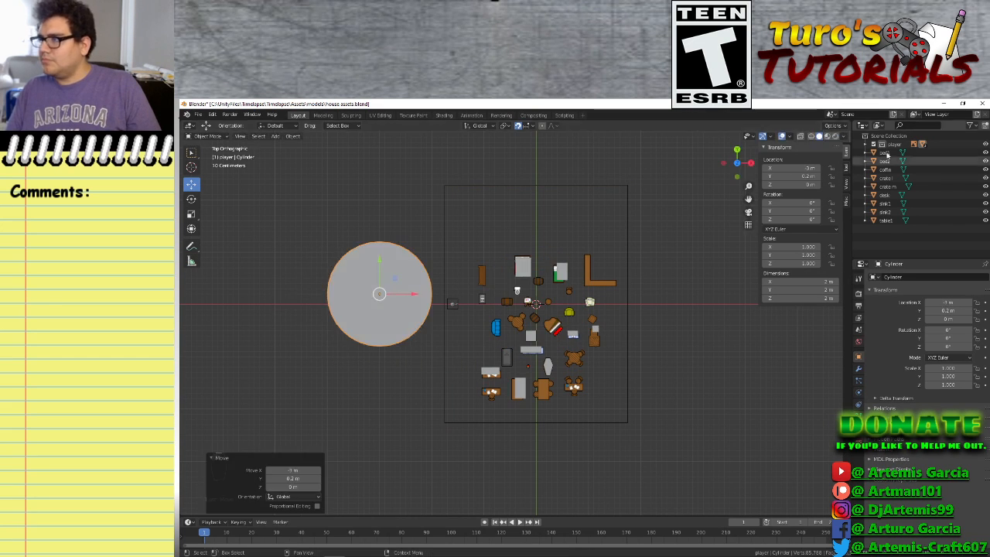
Expand the player collection in the object list and add a new collection under Scene Collection
left_click(866, 145)
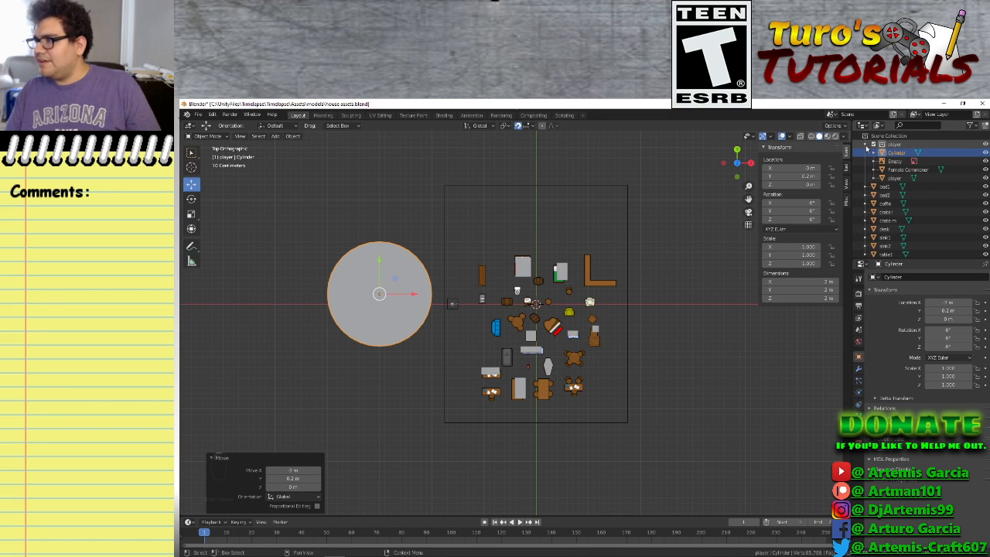
left_click(865, 145)
left_click(867, 145)
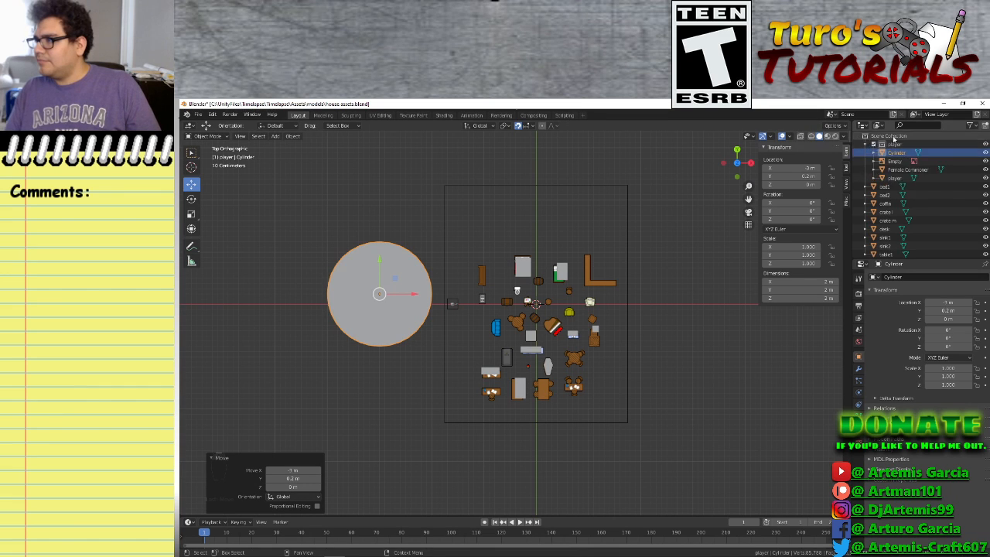
right_click(882, 145)
left_click(860, 157)
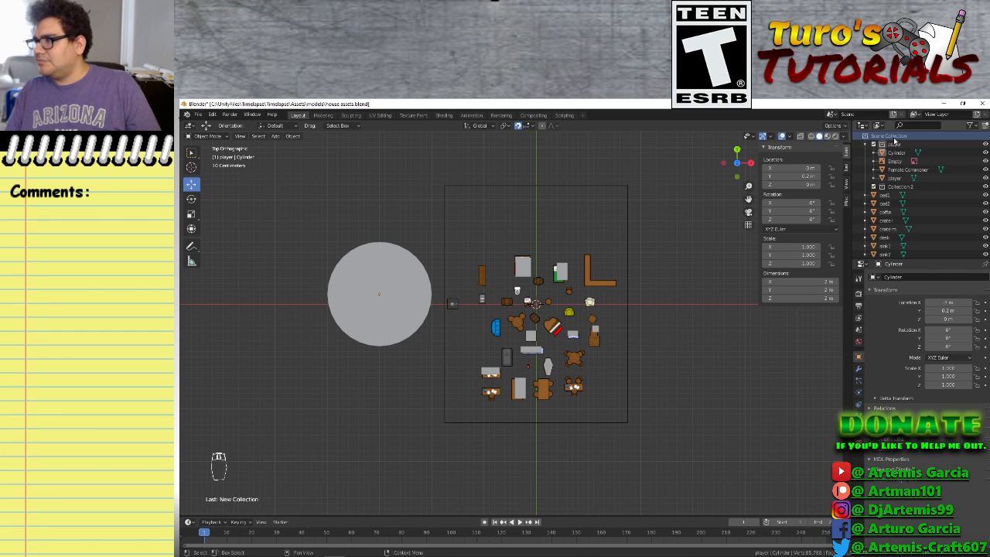
Try to move the new Collection 2 down among the furniture objects, and delete its hierarchy
left_click_drag(889, 188, 892, 222)
scroll(892, 193, "down", 1)
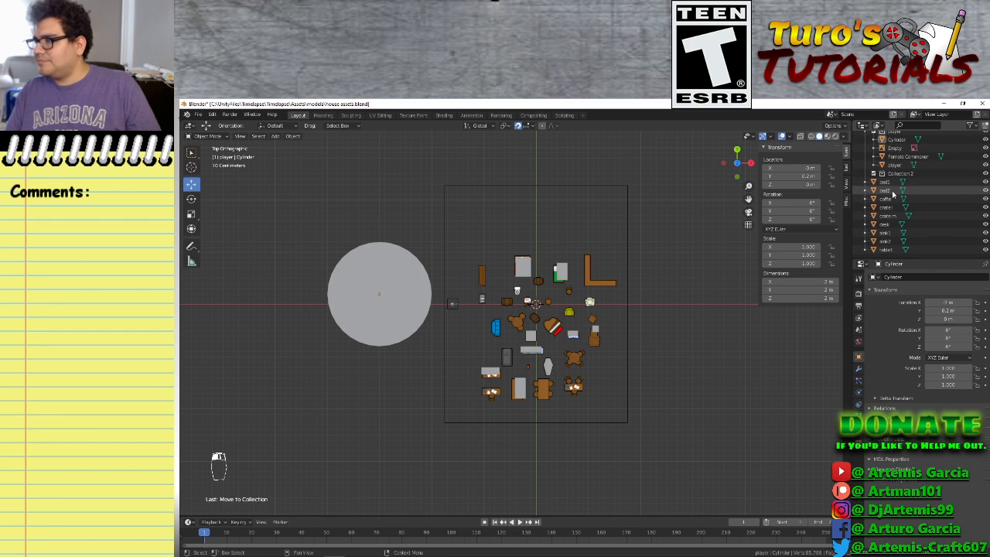
mouse_move(896, 174)
left_mouse_down()
mouse_move(893, 252)
mouse_move(889, 176)
left_mouse_up()
left_click(891, 174)
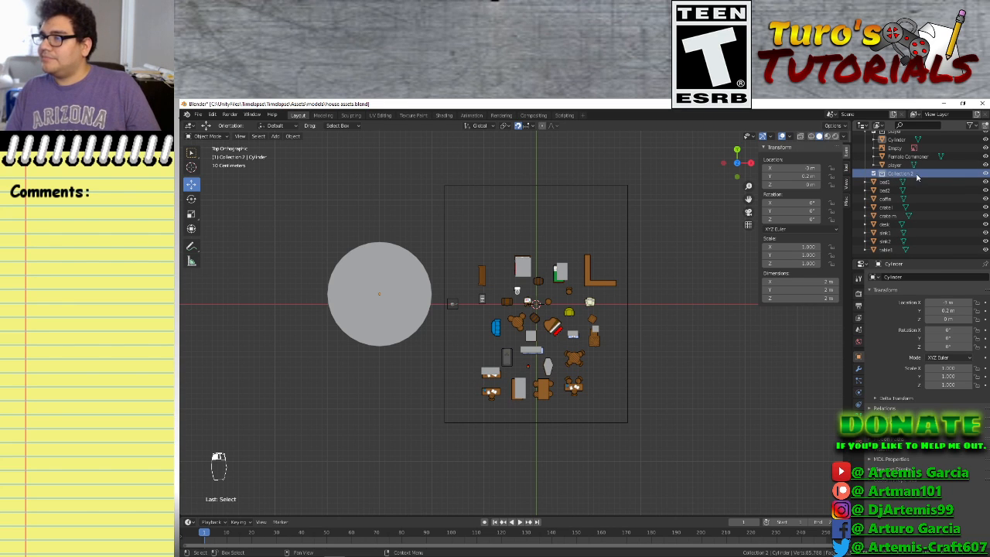
scroll(904, 176, "up", 1)
right_click(893, 187)
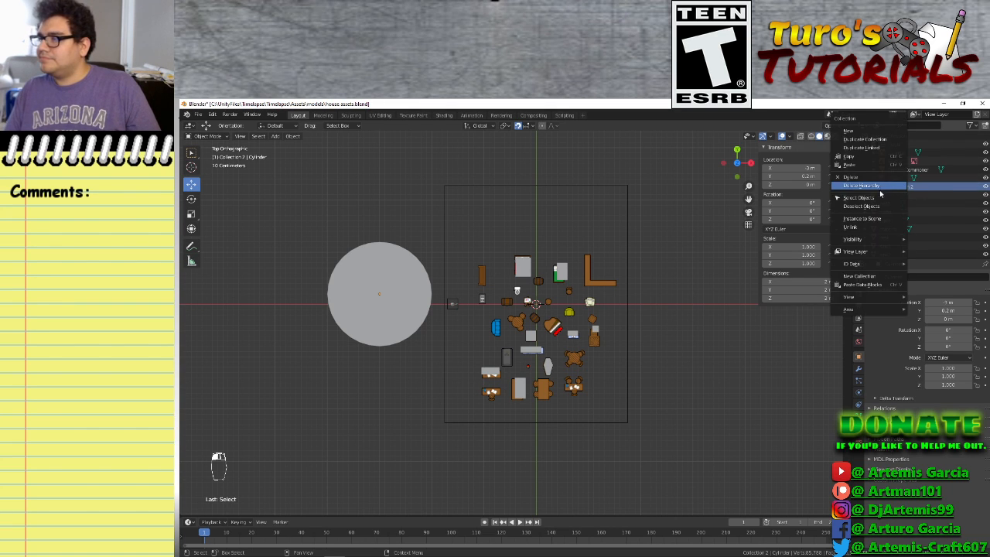
left_click(877, 187)
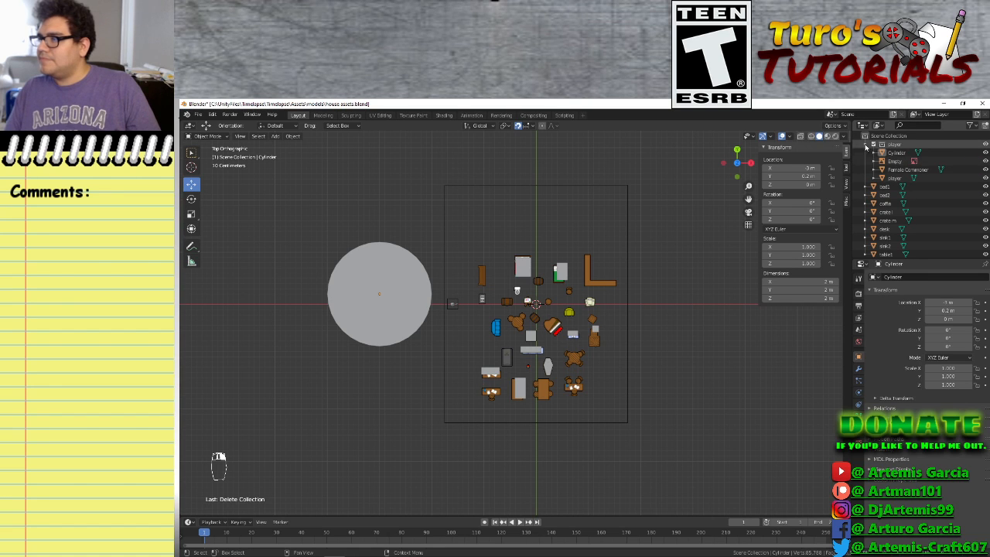
Delete the cylinder from the player collection and collapse that collection in the object list
left_click(896, 154)
key("Delete")
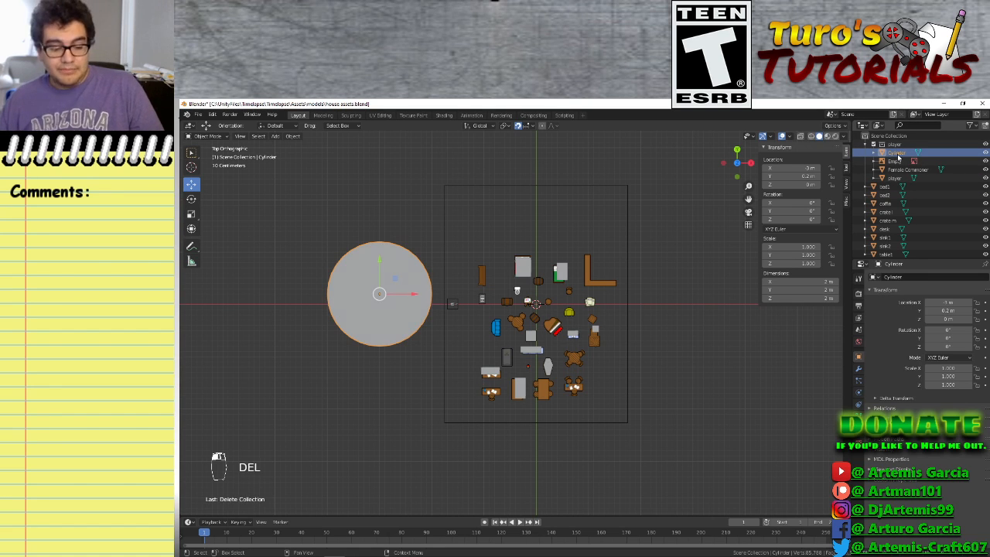
right_click(898, 157)
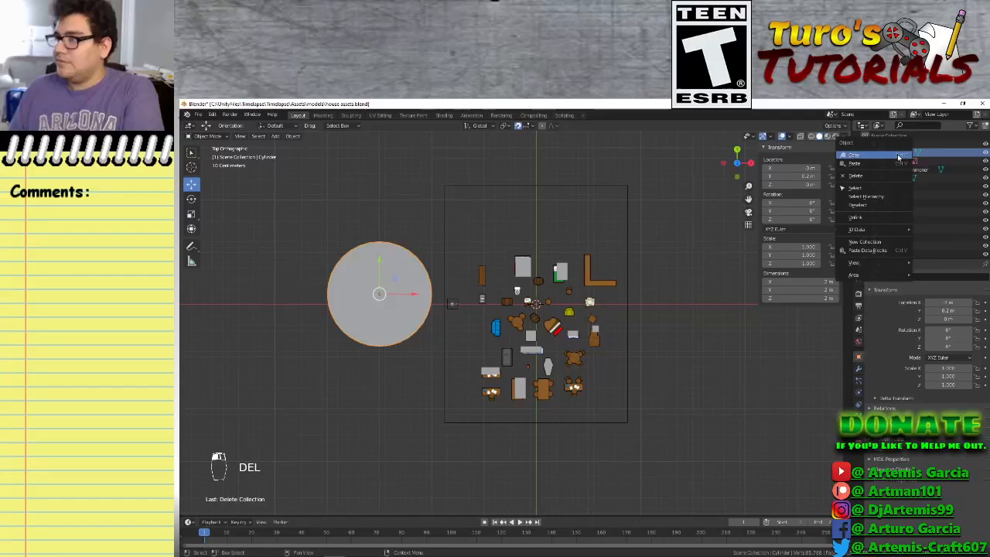
left_click(872, 186)
left_click(866, 144)
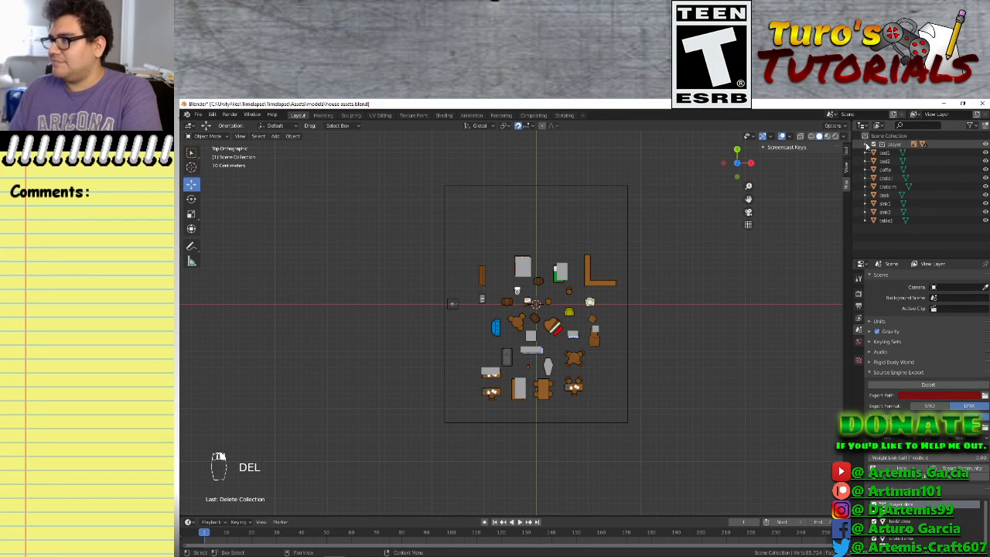
Try adding a mesh cube at the world origin, and delete it
right_click(880, 236)
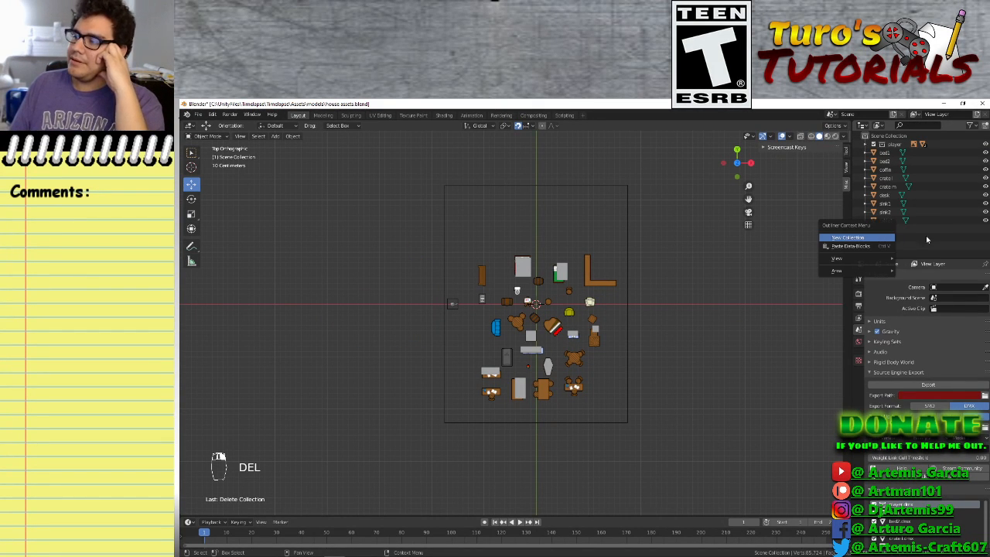
left_click(892, 230)
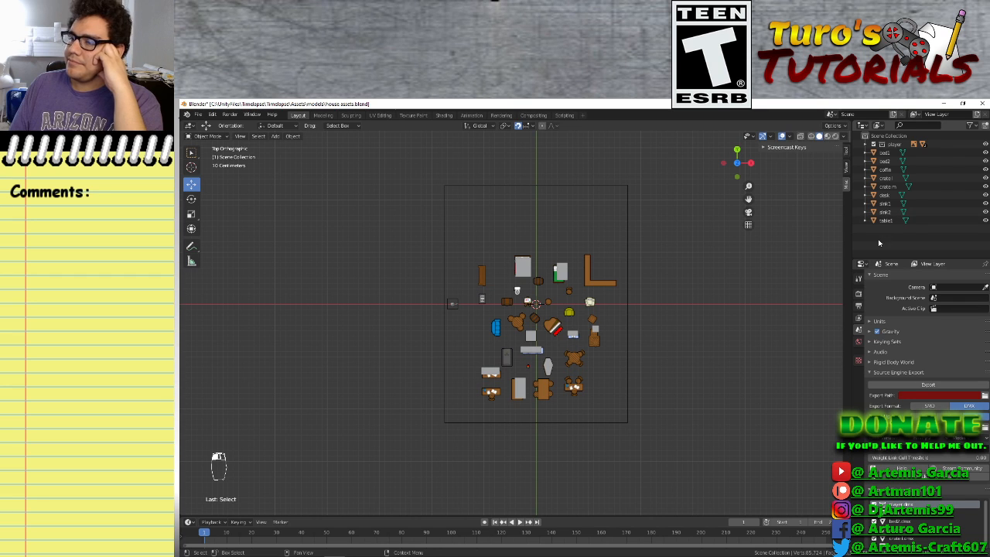
left_click(274, 137)
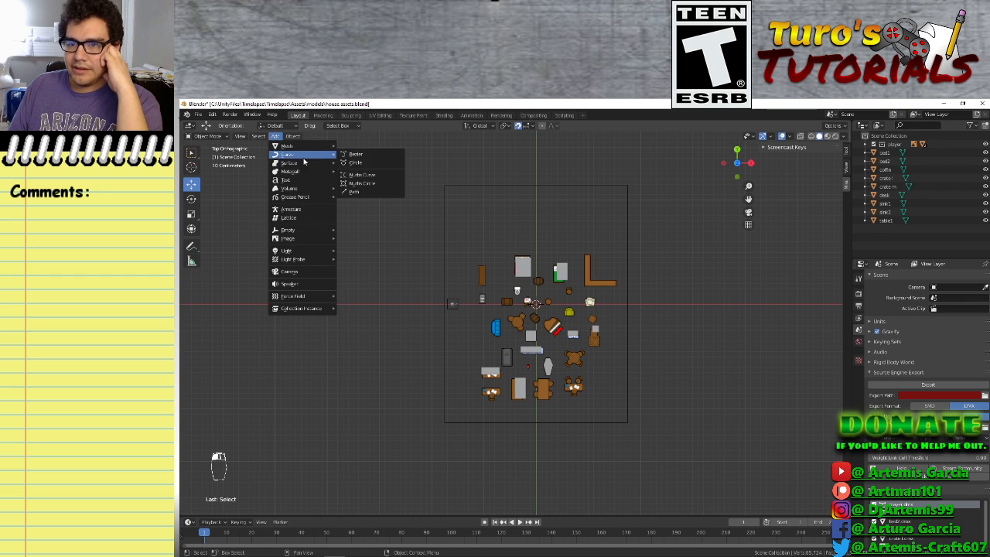
mouse_move(288, 145)
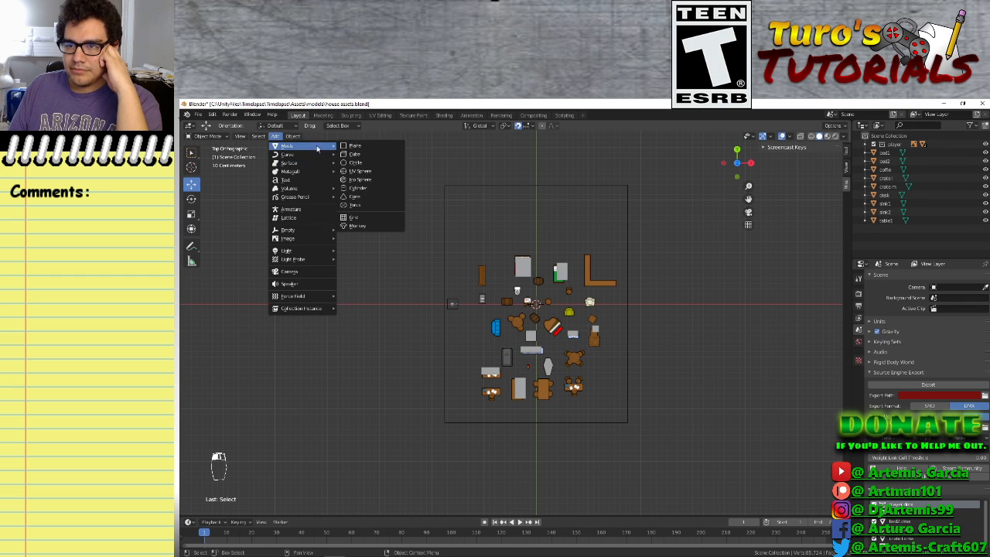
left_click(364, 154)
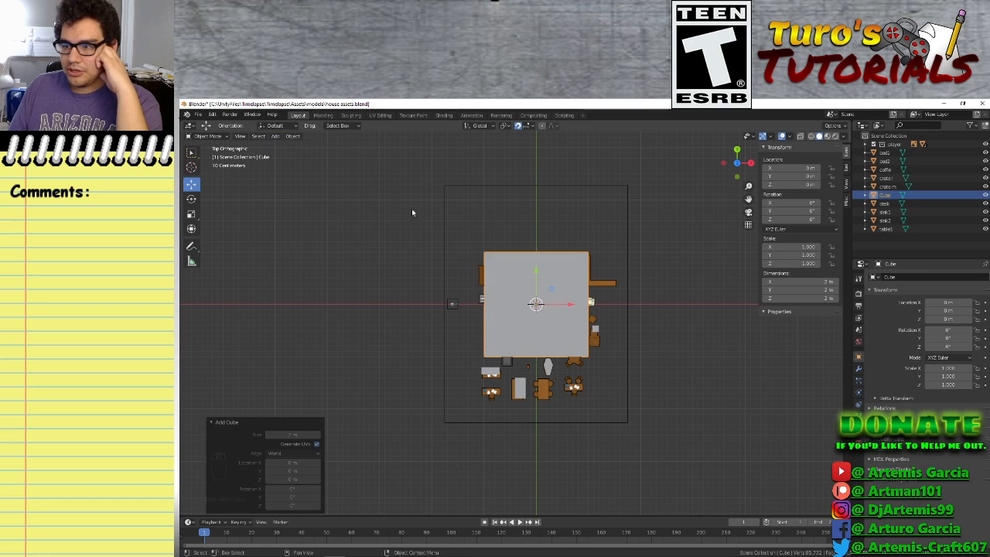
left_click(270, 435)
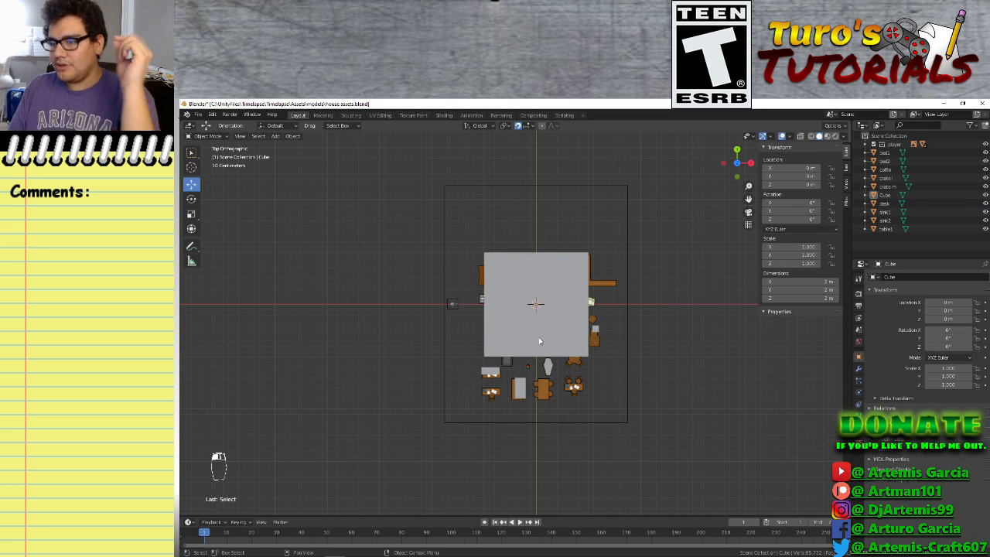
key("Delete")
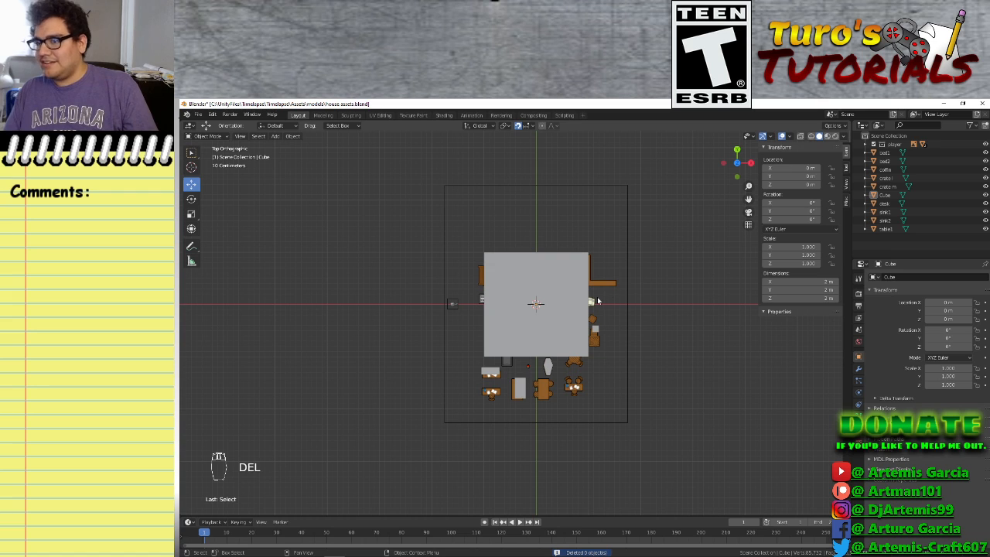
left_click(533, 326)
key("Delete")
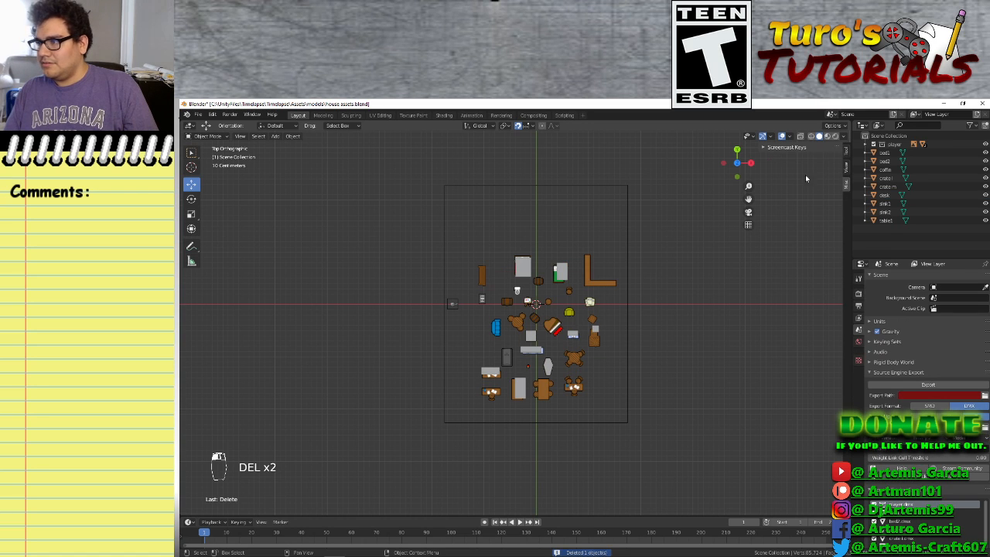
Add another new collection under Scene Collection and make it the active collection
right_click(898, 138)
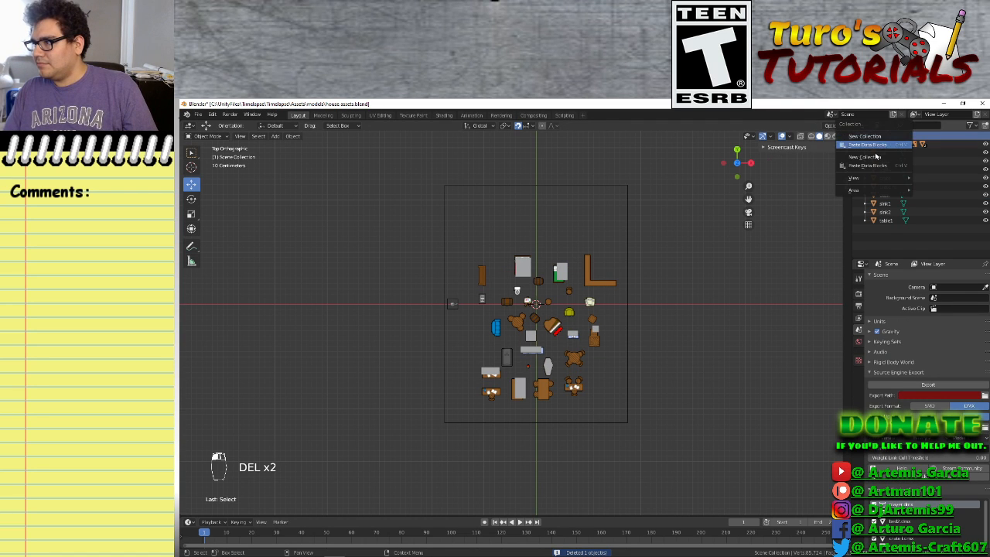
left_click(874, 136)
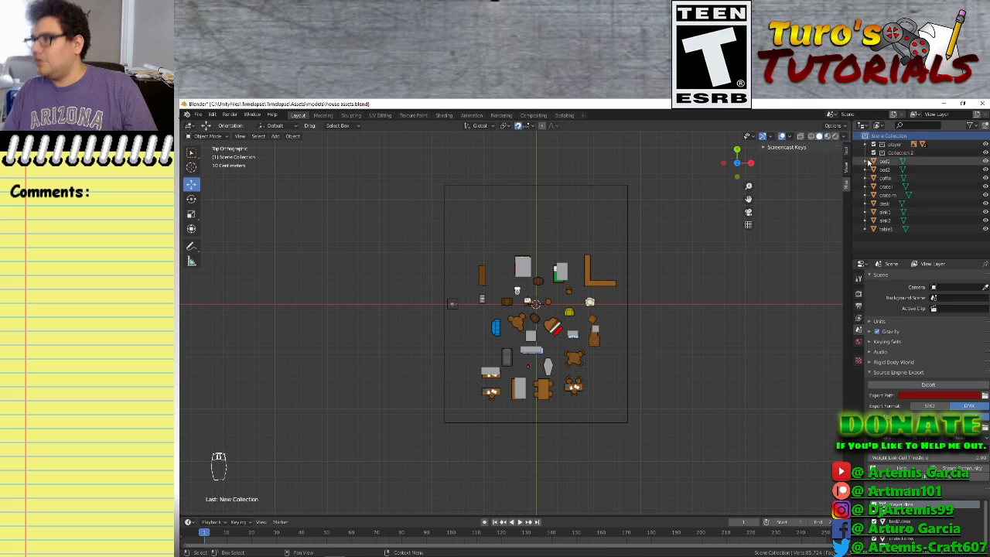
left_click(897, 153)
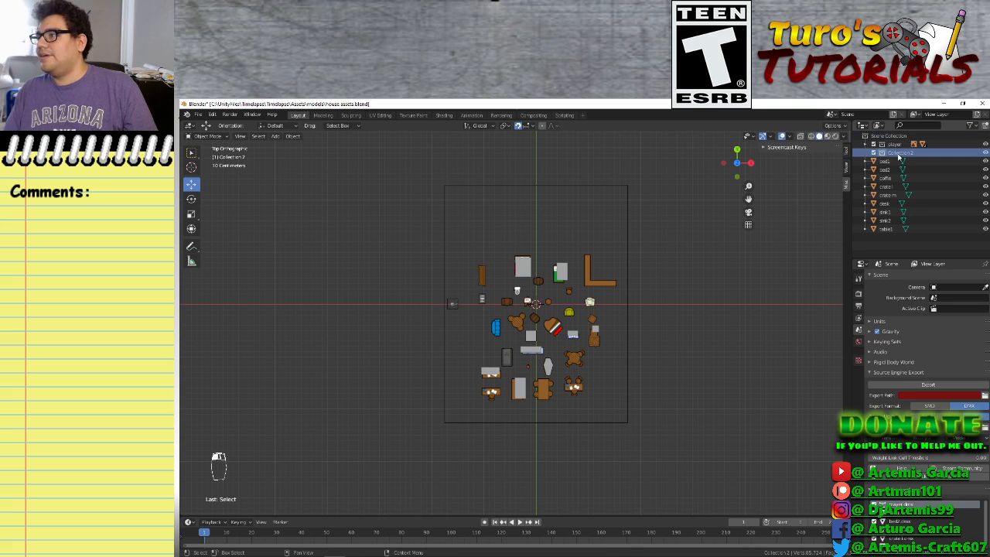
Add a mesh cylinder to the new collection and move it -3.2 m along X, clear of the reference image
left_click(275, 136)
mouse_move(308, 147)
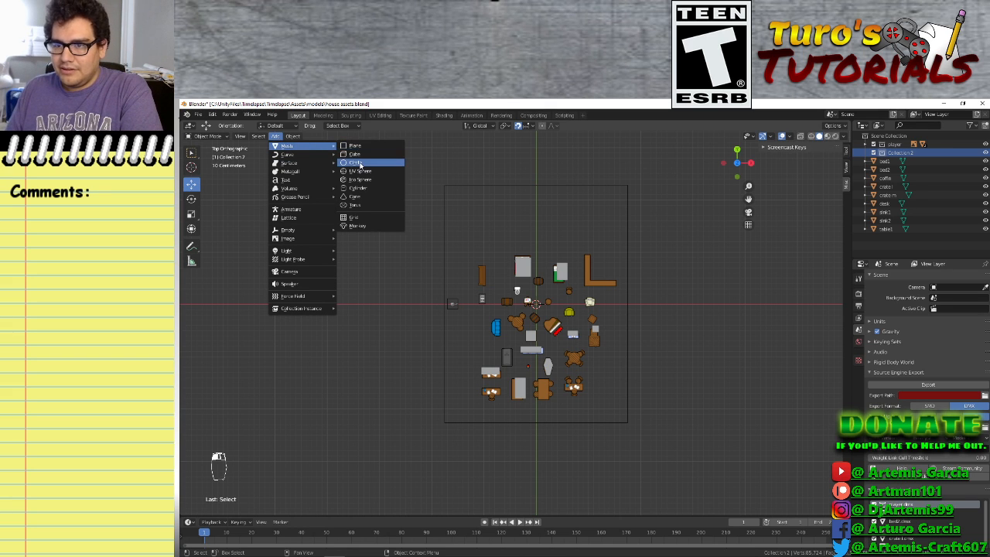
left_click(360, 188)
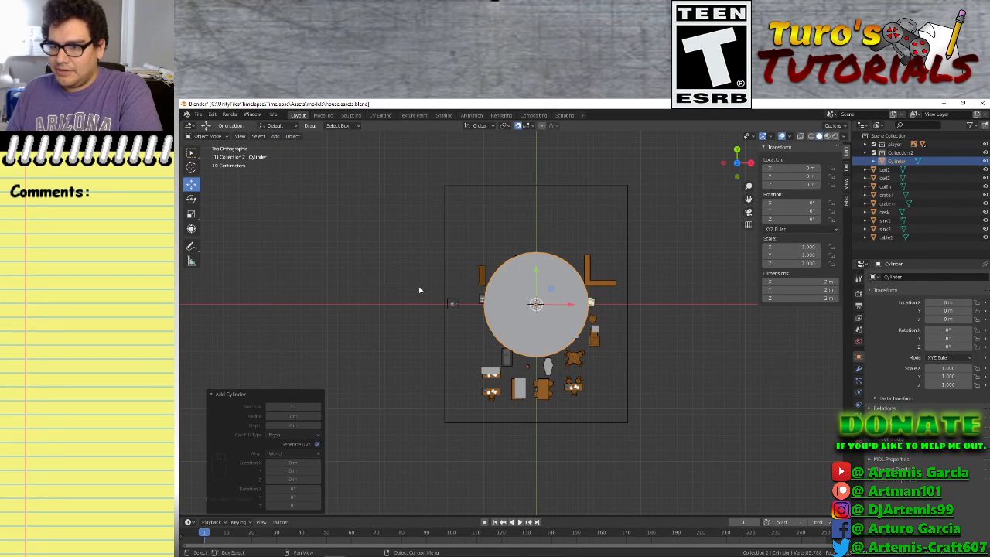
left_click_drag(568, 305, 392, 312)
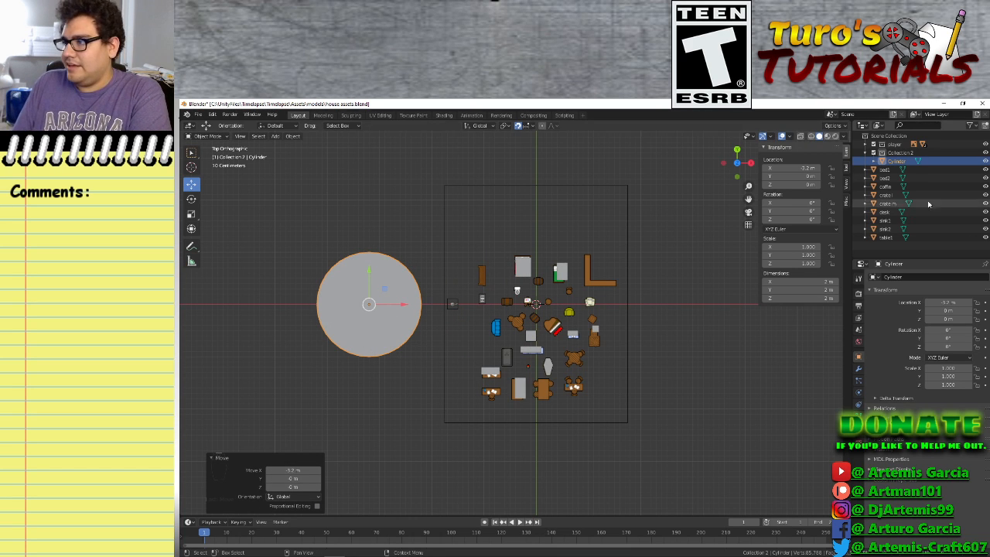
Try setting the coffin mesh's X move to -3.16 m, and undo the move
left_click(268, 471)
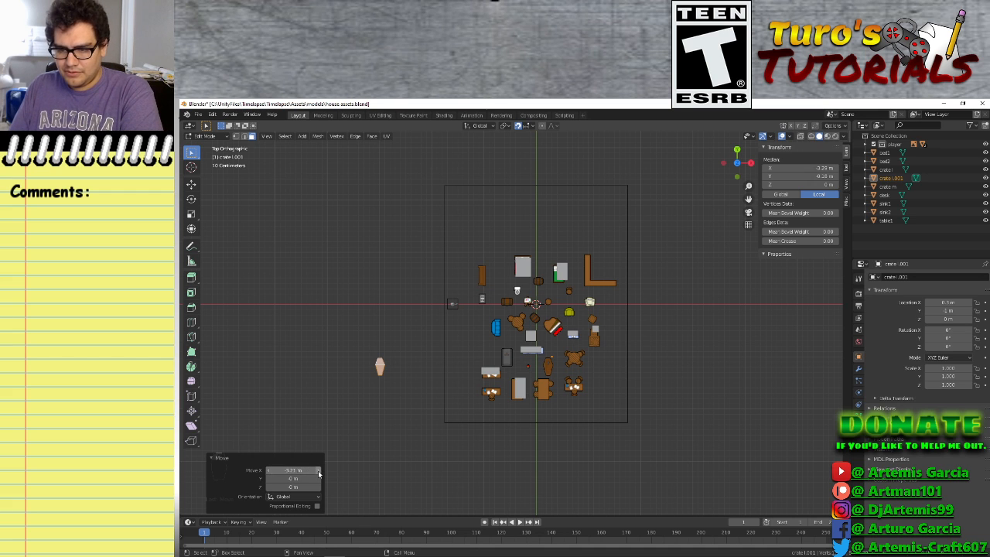
left_click(319, 473)
left_click(319, 473)
left_click(318, 473)
left_click(319, 473)
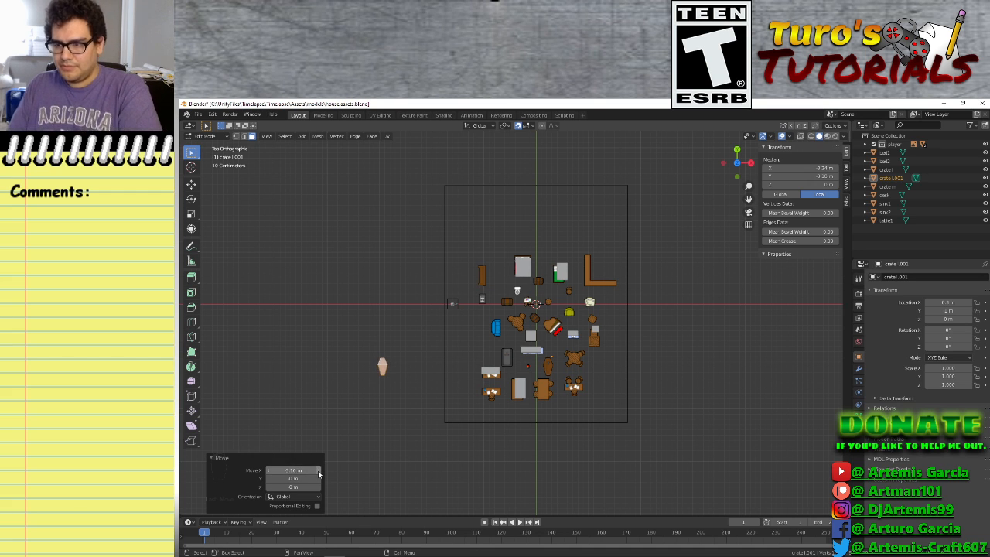
key("ctrl+z")
key("ctrl+z")
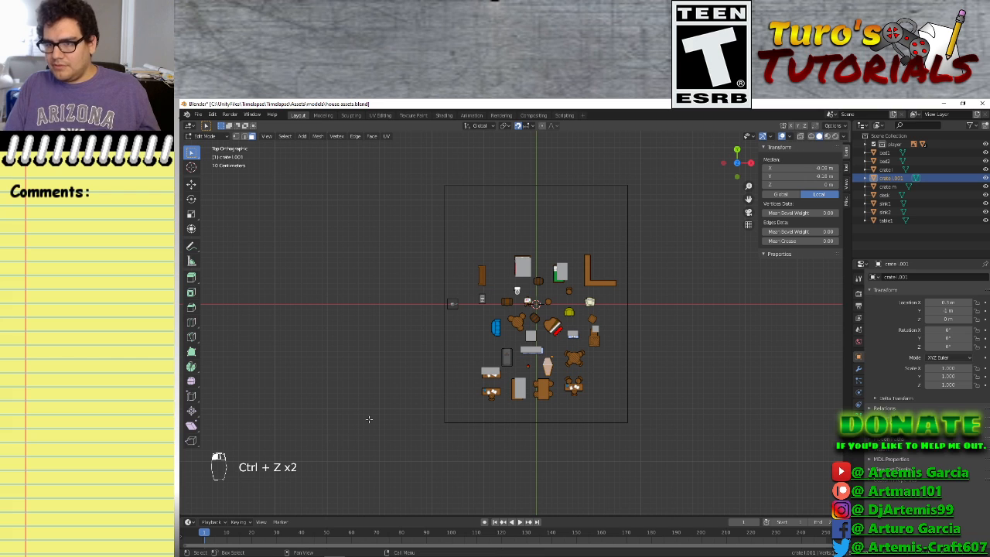
Clear the selection on the coffin mesh and select all of its geometry again
left_click(397, 350)
left_click(896, 244)
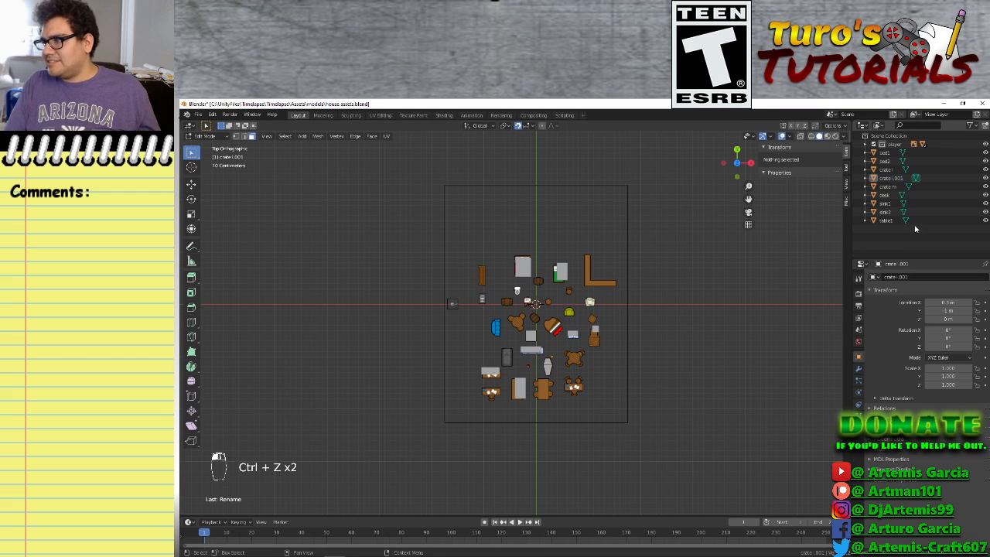
key("a")
key("a")
key("a")
key("a")
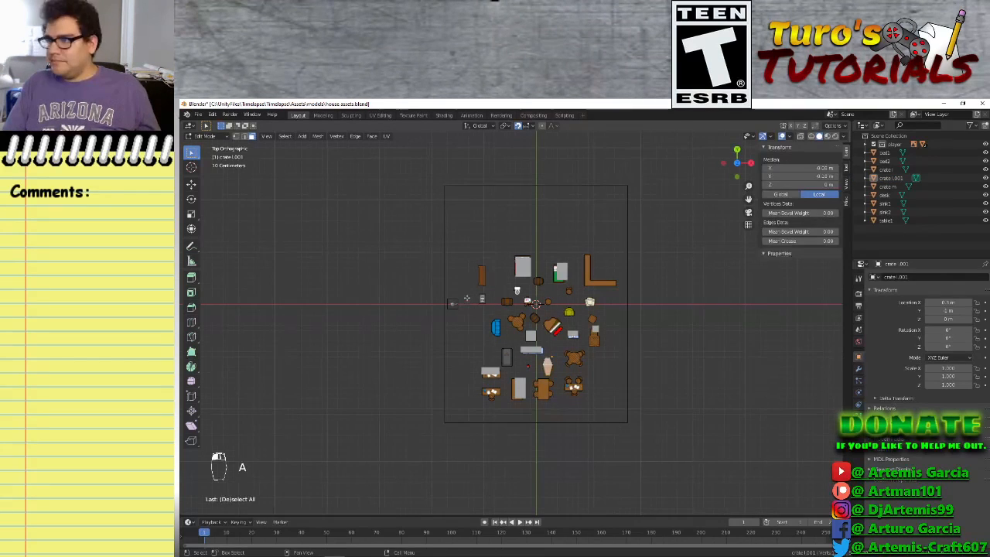
key("a")
key("a")
key("a")
key("a")
key("a")
key("a")
key("a")
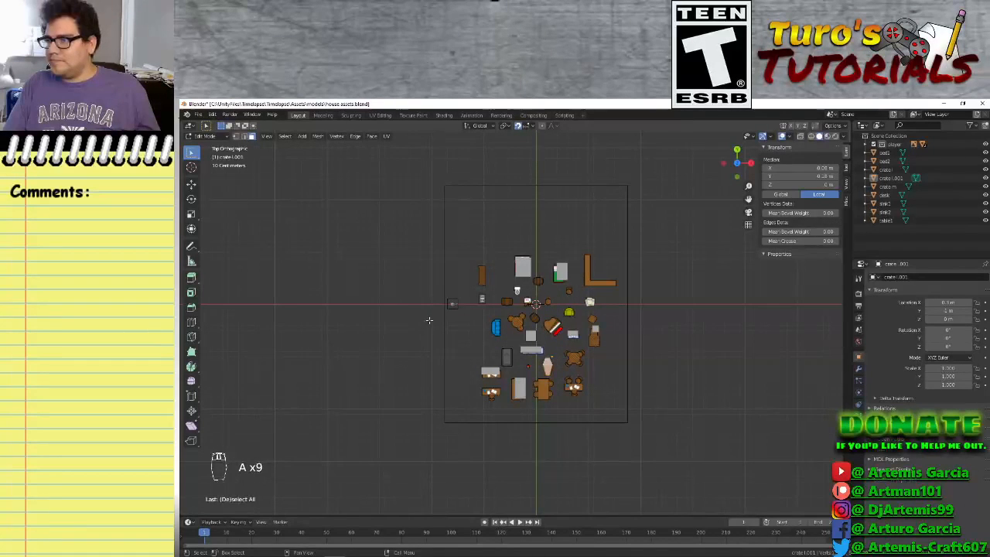
Collapse the Transform section, hide the viewport sidebar, and clear the selection on the coffin mesh
left_click(777, 147)
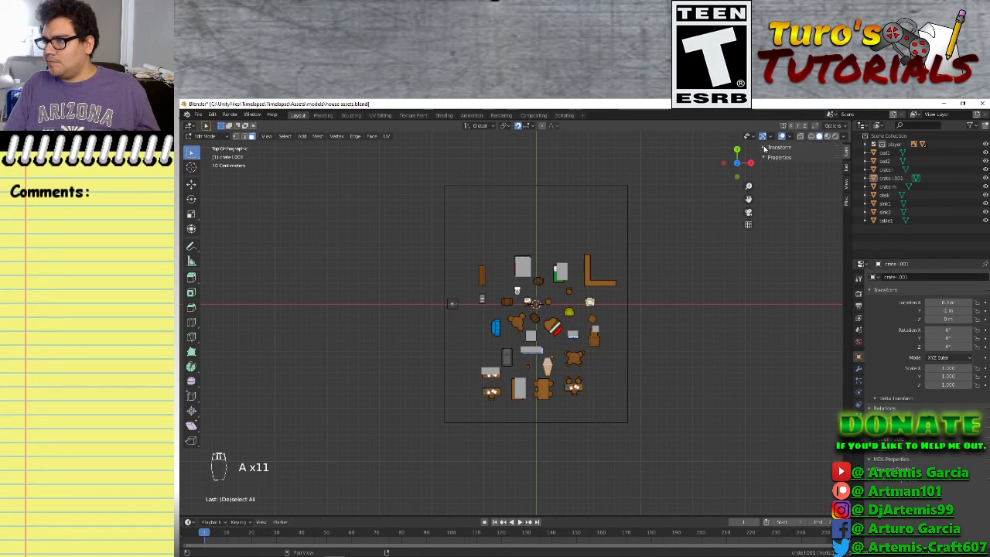
key("n")
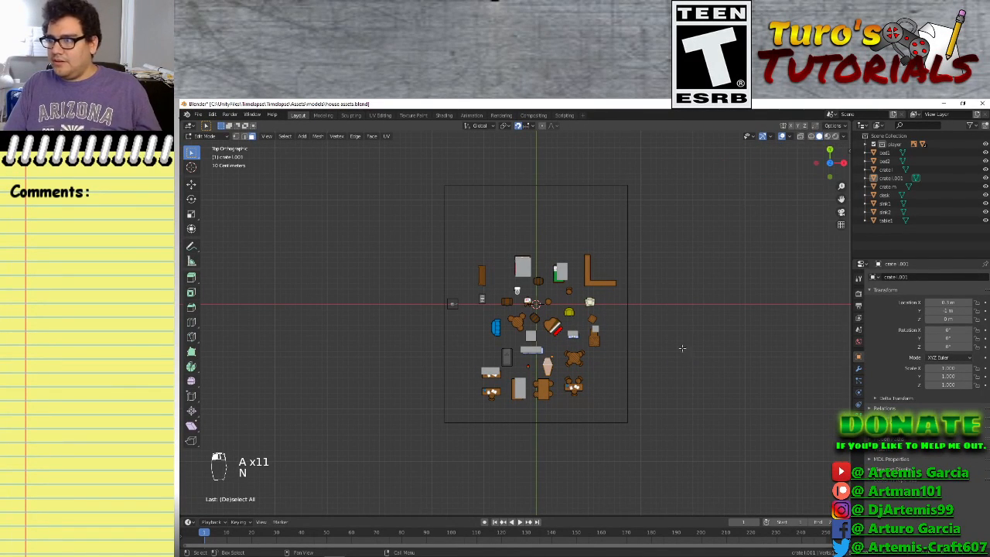
key("a")
key("a")
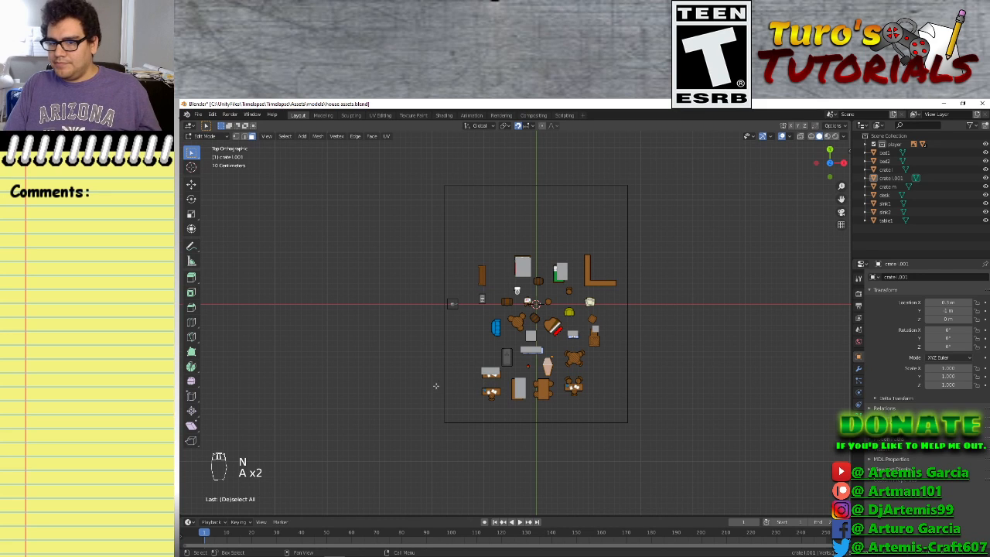
key("a")
left_click(443, 362)
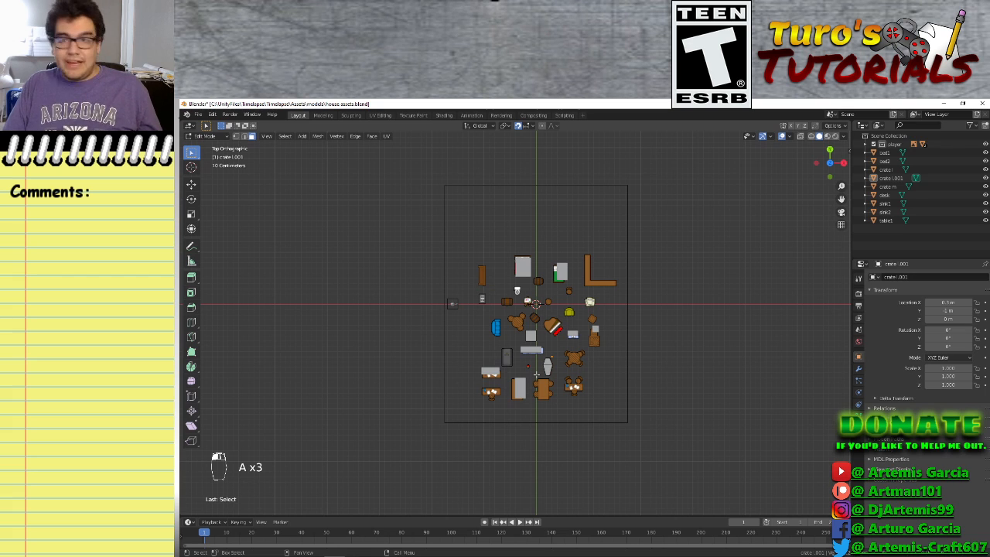
Leave Edit Mode on the coffin mesh and deselect every object in the scene
scroll(433, 369, "down", 8)
scroll(457, 371, "up", 10)
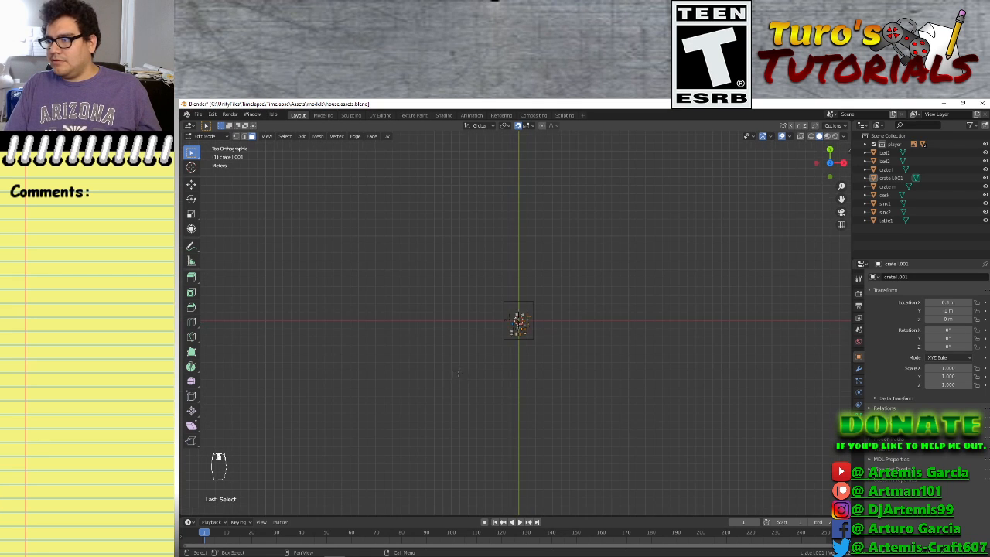
scroll(479, 370, "down", 1)
key("Tab")
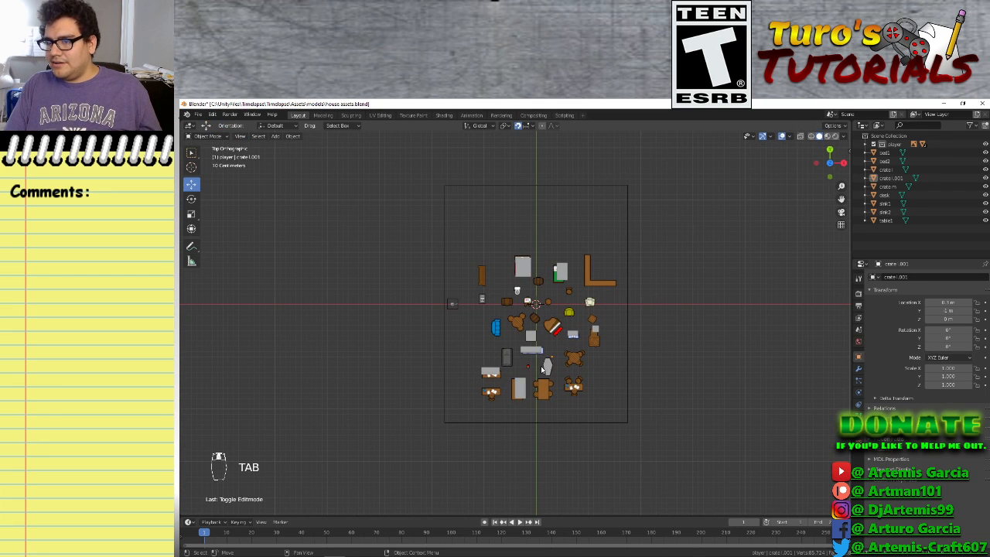
key("a")
key("a")
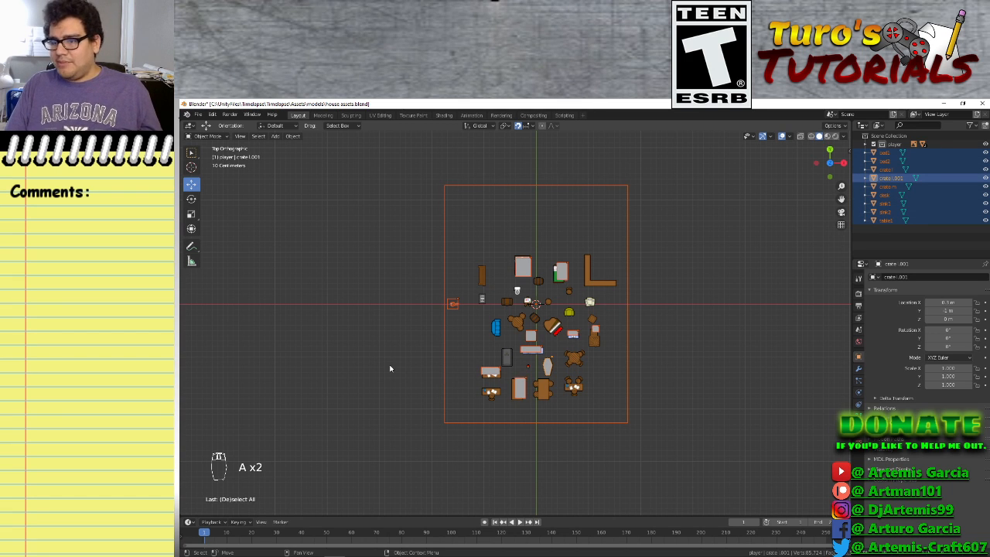
key("a")
left_click(409, 362)
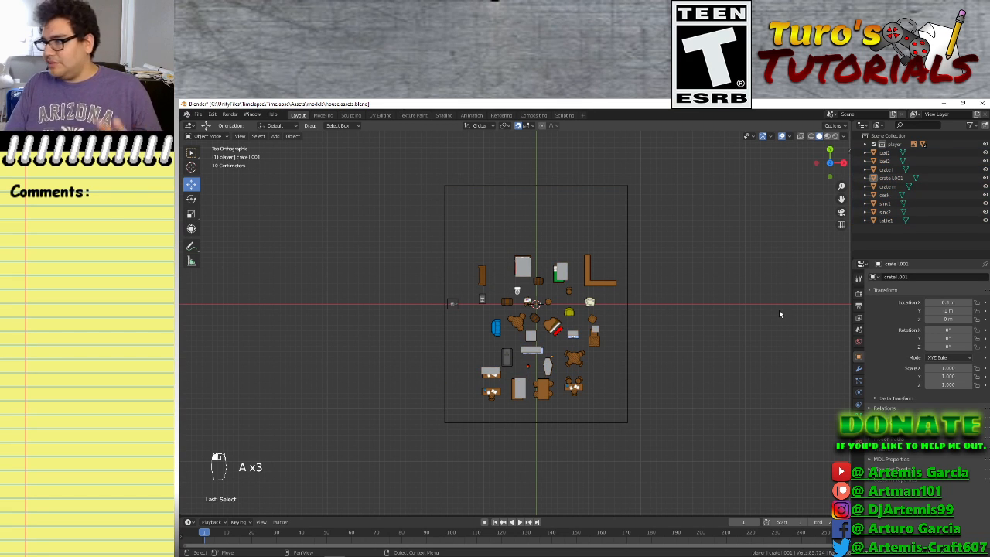
Add a new collection under Scene Collection and make it the active collection
left_click(920, 221)
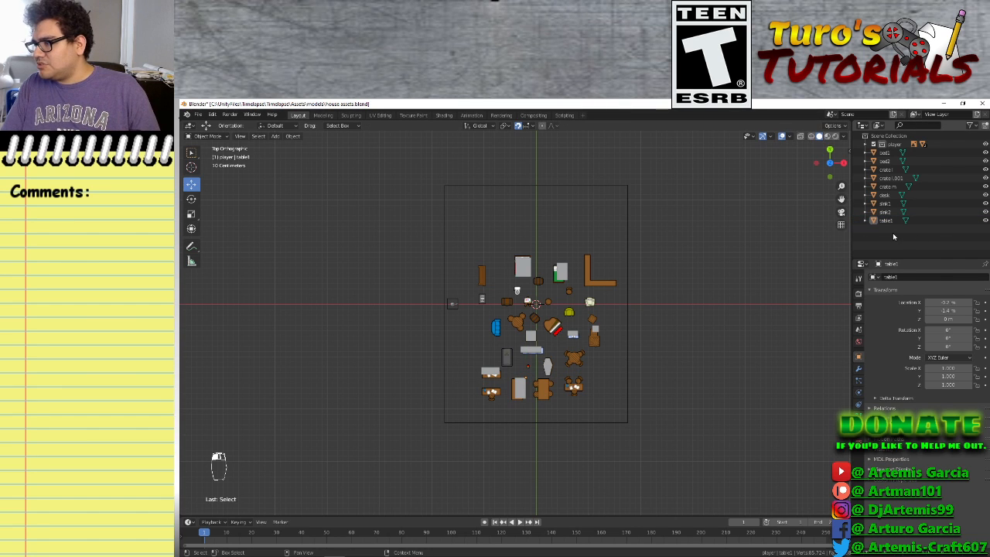
right_click(889, 230)
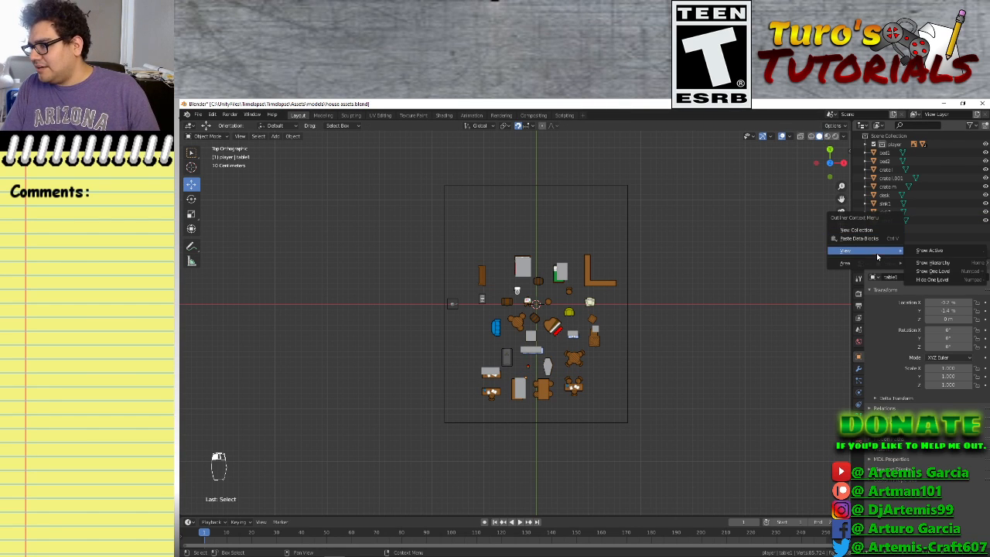
double_click(906, 246)
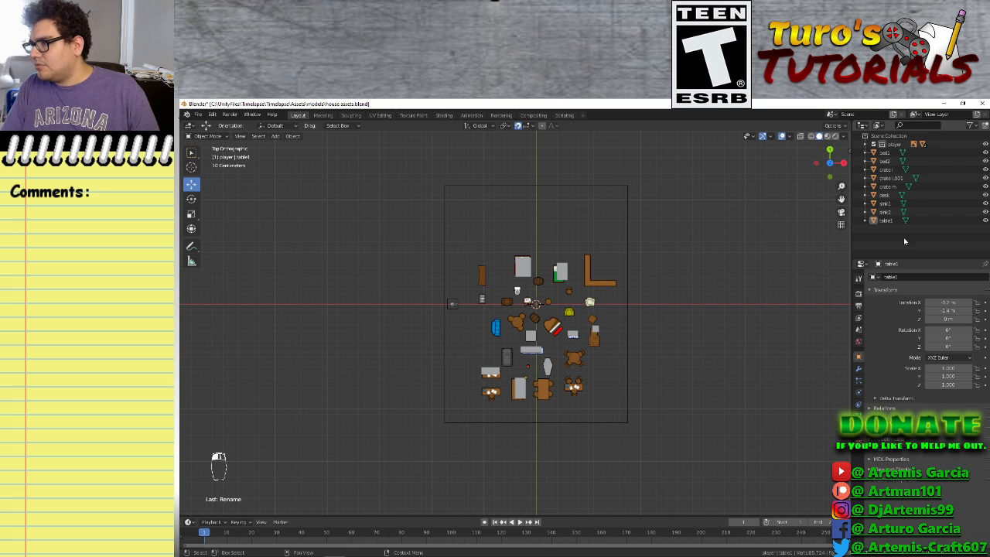
right_click(893, 138)
left_click(880, 143)
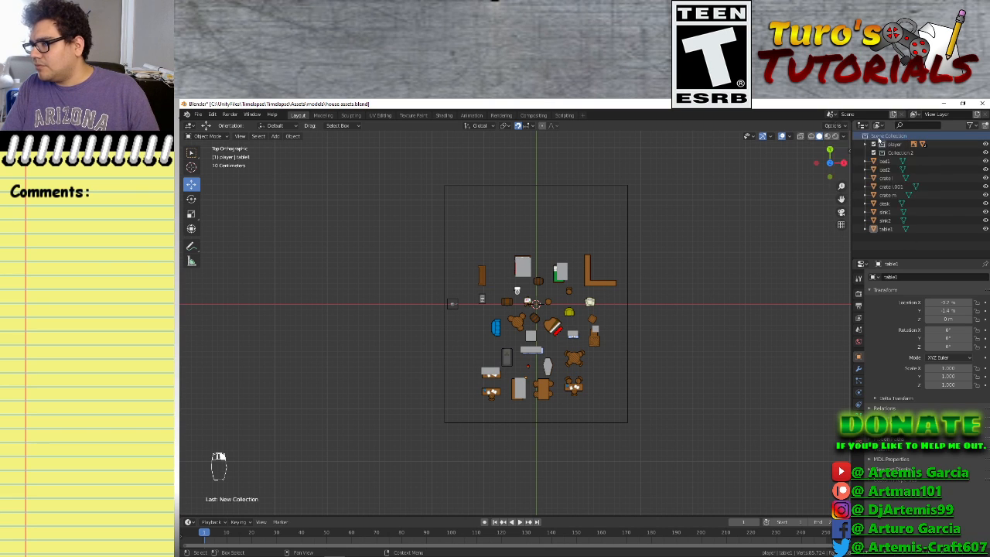
left_click(891, 153)
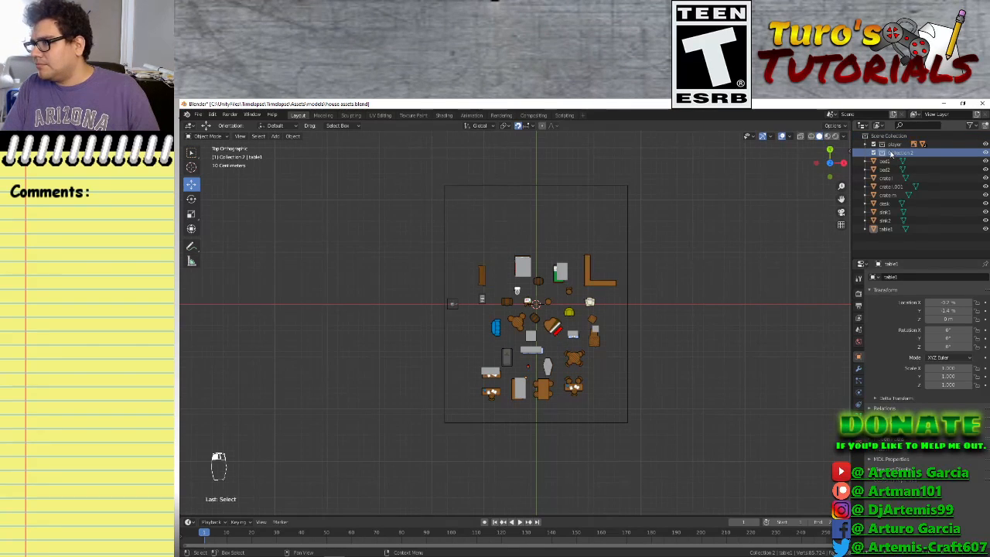
double_click(891, 153)
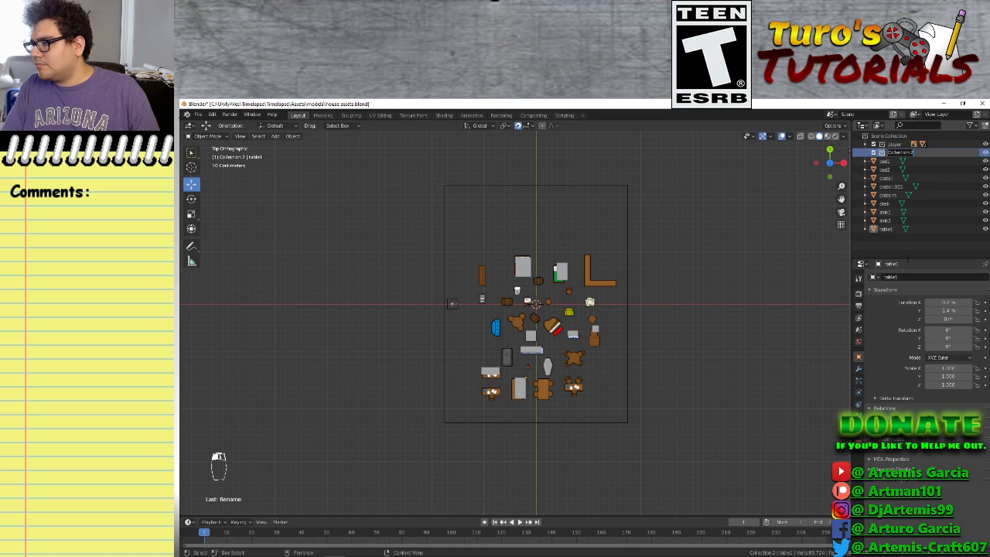
left_click(906, 249)
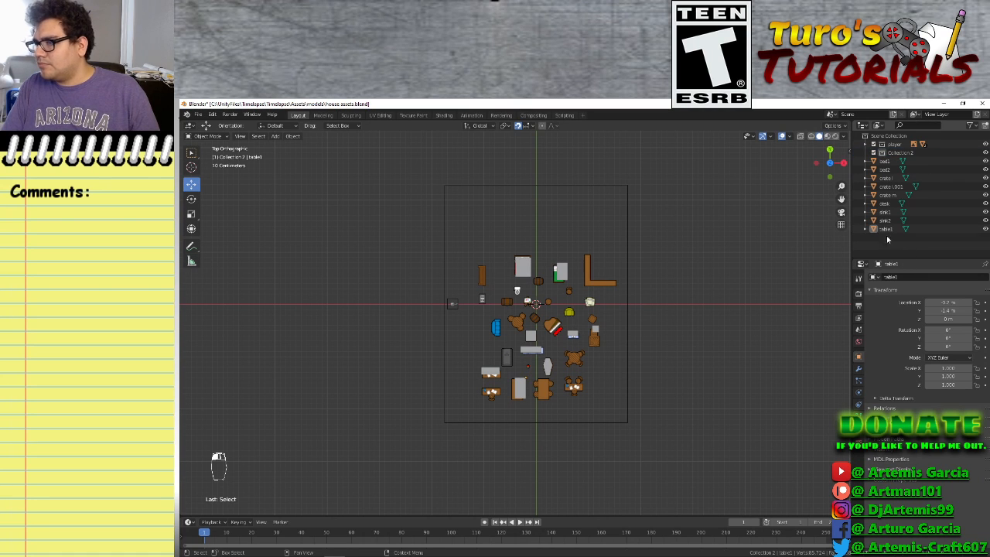
Add a mesh cylinder at the world origin inside the new collection and view it in perspective
left_click(276, 136)
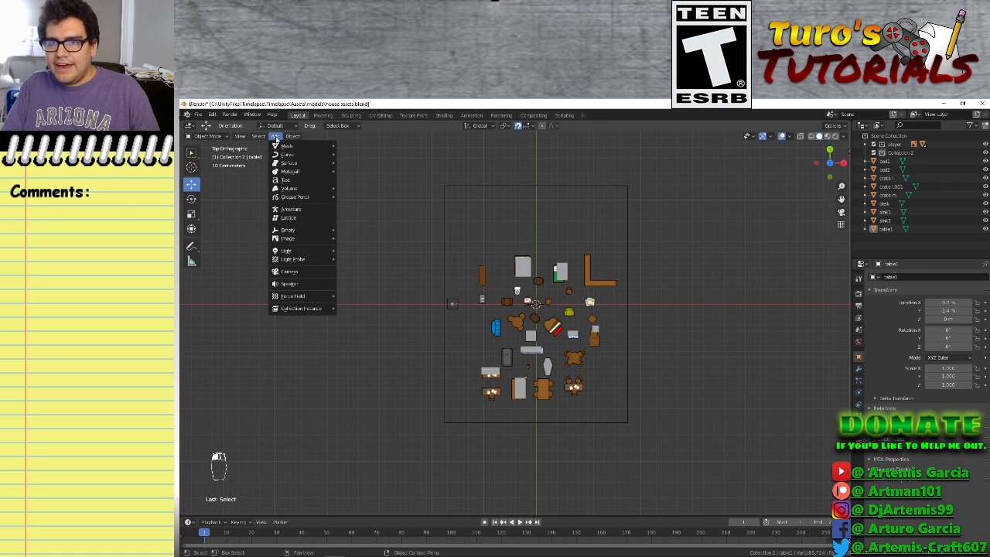
mouse_move(298, 146)
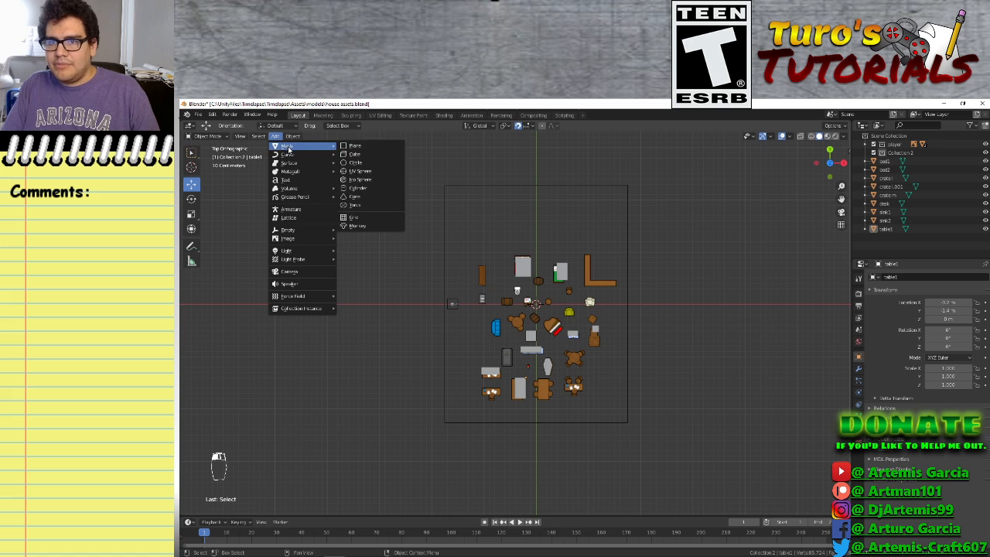
left_click(360, 188)
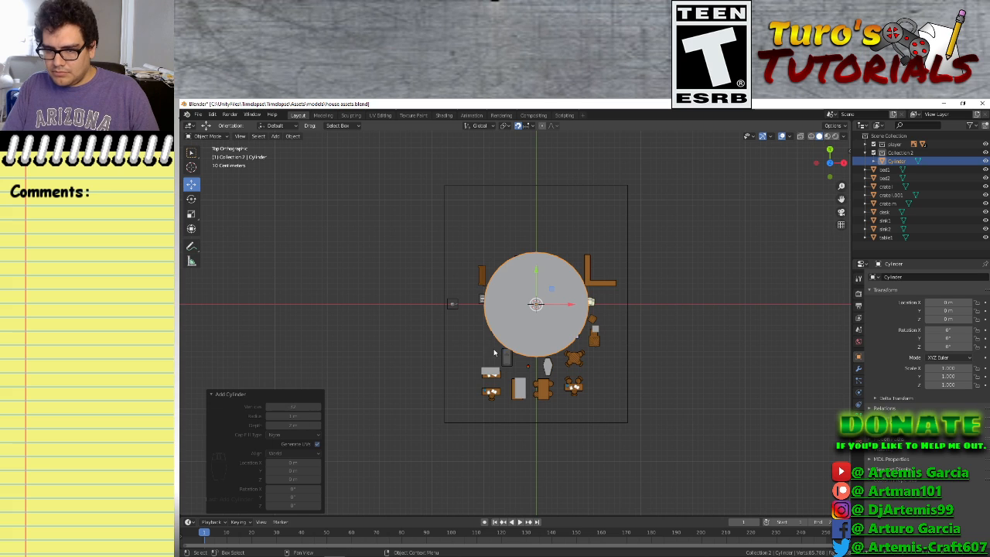
scroll(494, 353, "down", 4)
scroll(498, 347, "up", 8)
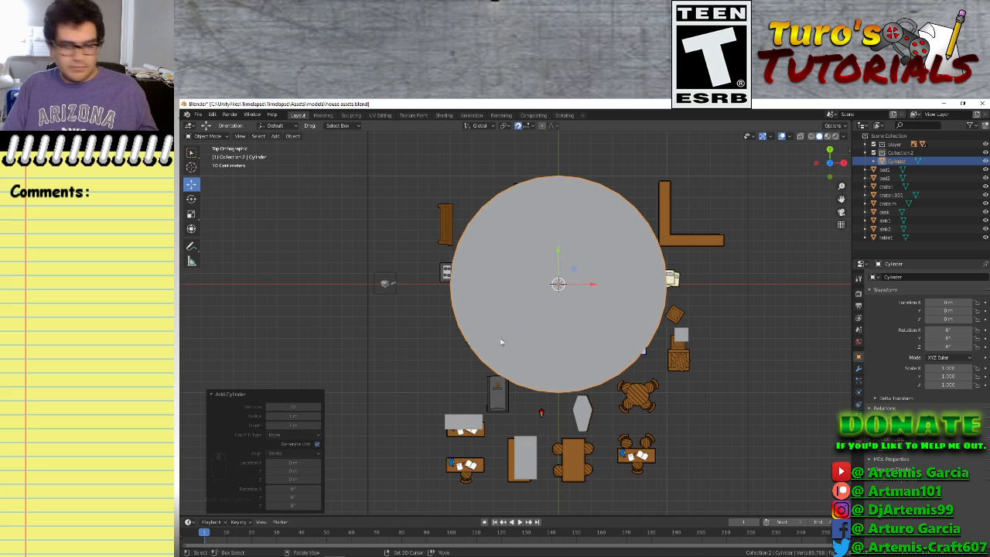
middle_click_drag(500, 342, 534, 393)
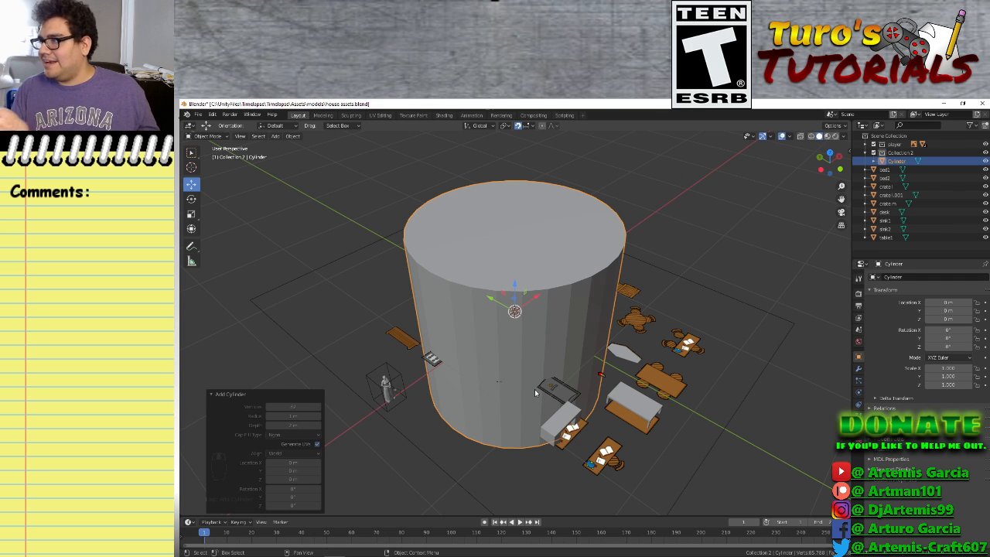
Examine the cylinder's mesh data entry, the render, view layer, scene and world properties, and the Move tool's drag and transform options
left_click(874, 161)
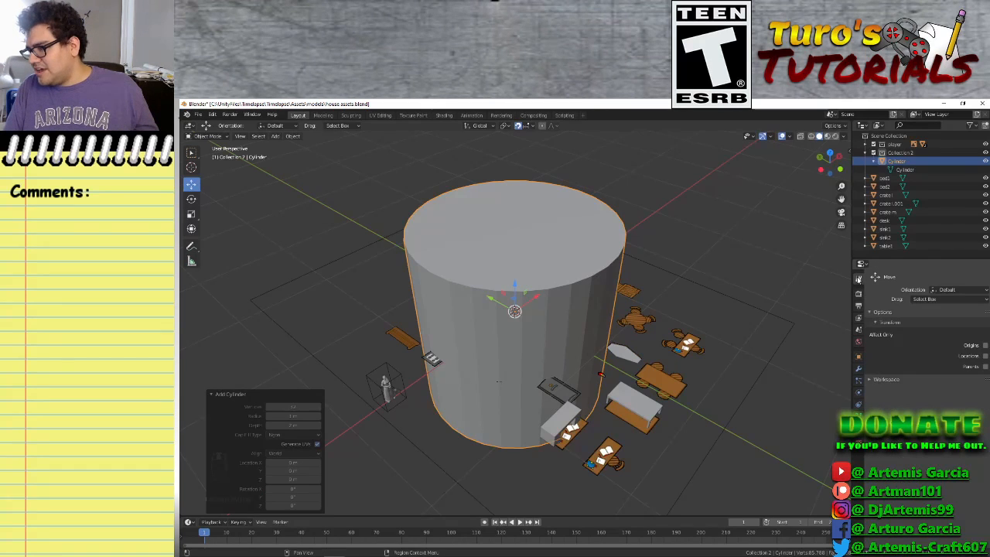
left_click(858, 293)
left_click(858, 317)
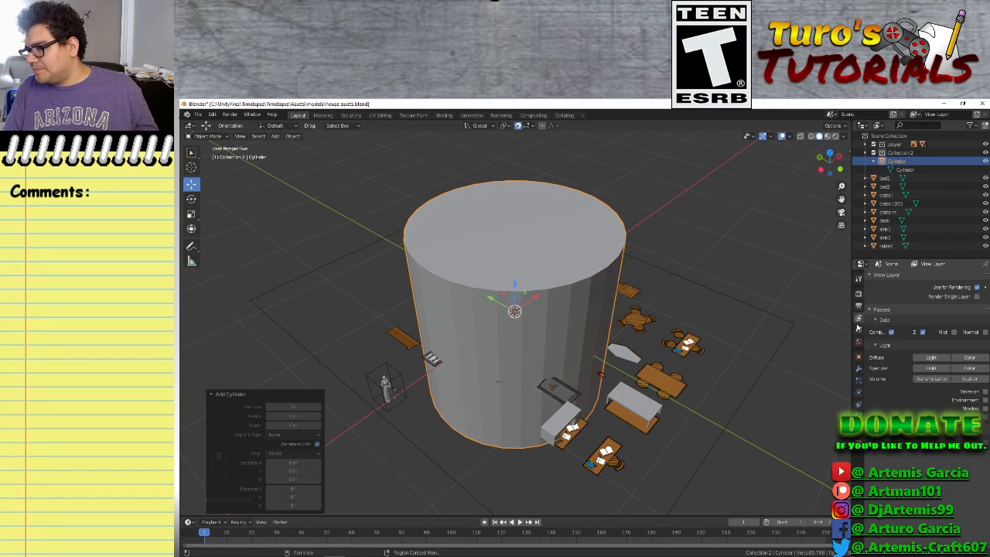
left_click(859, 330)
left_click(858, 342)
left_click(857, 330)
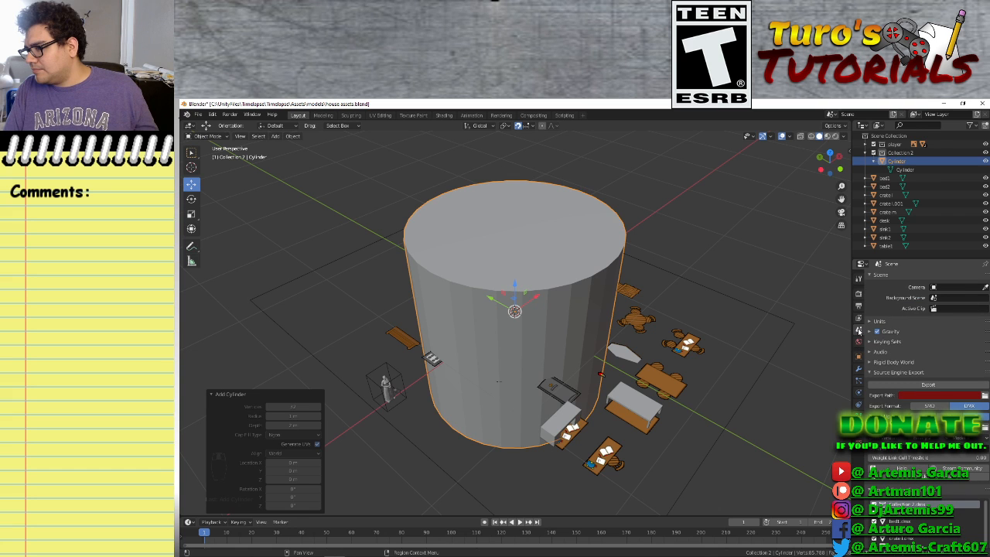
left_click(859, 280)
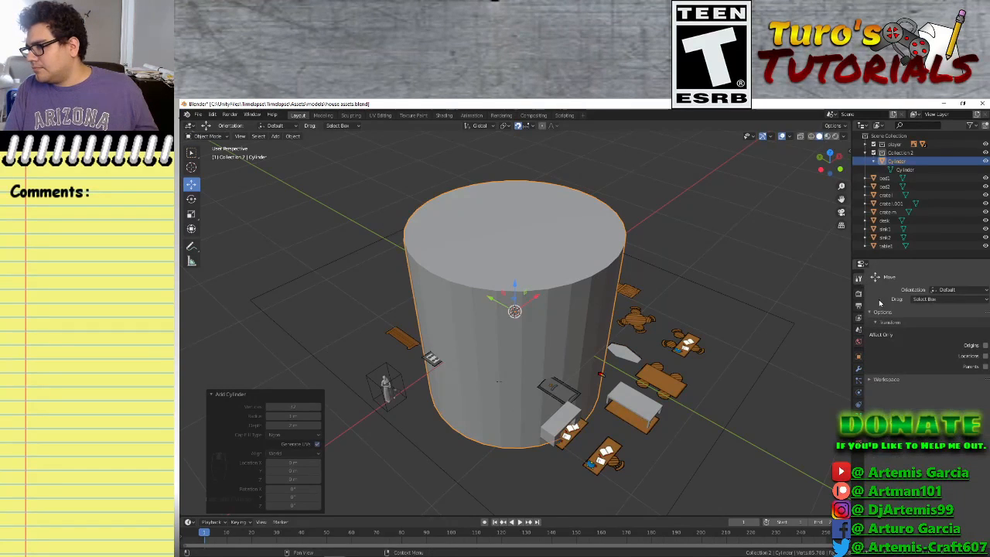
left_click(938, 299)
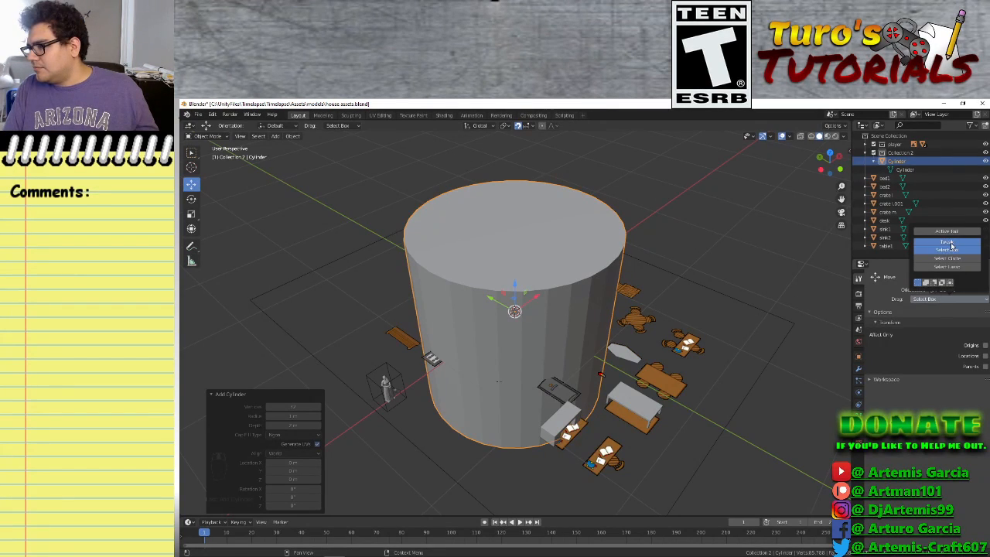
left_click(949, 243)
left_click(950, 250)
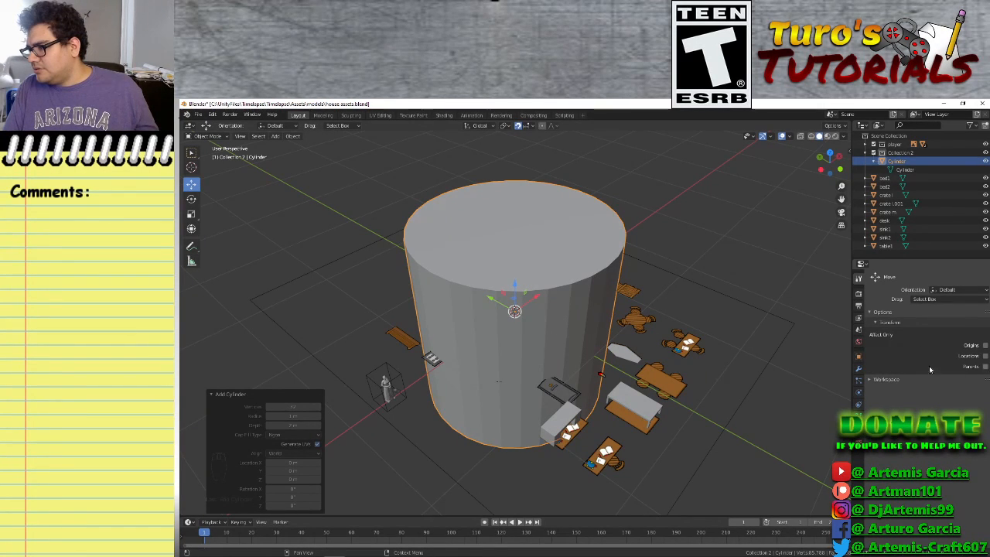
left_click(881, 380)
left_click(881, 382)
left_click(883, 312)
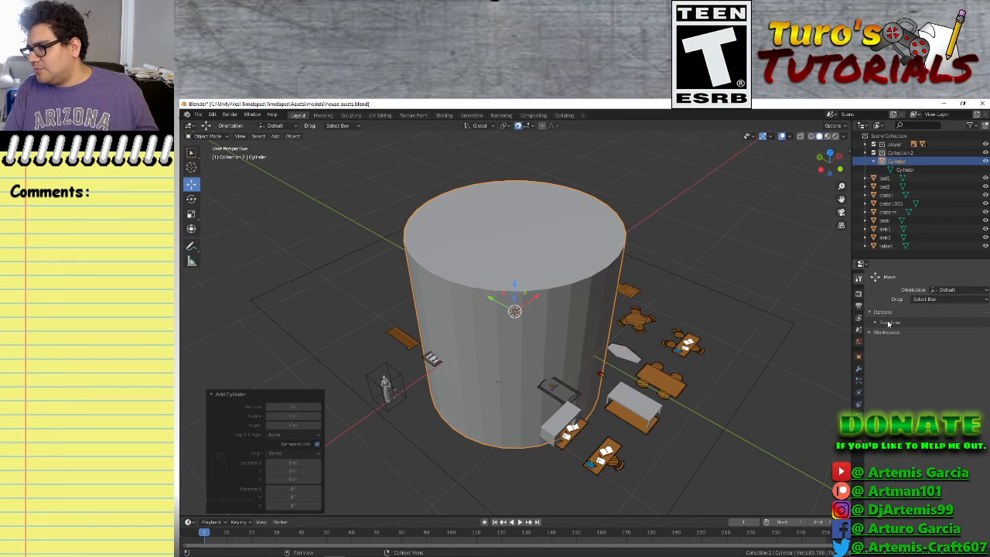
left_click(884, 314)
left_click(885, 314)
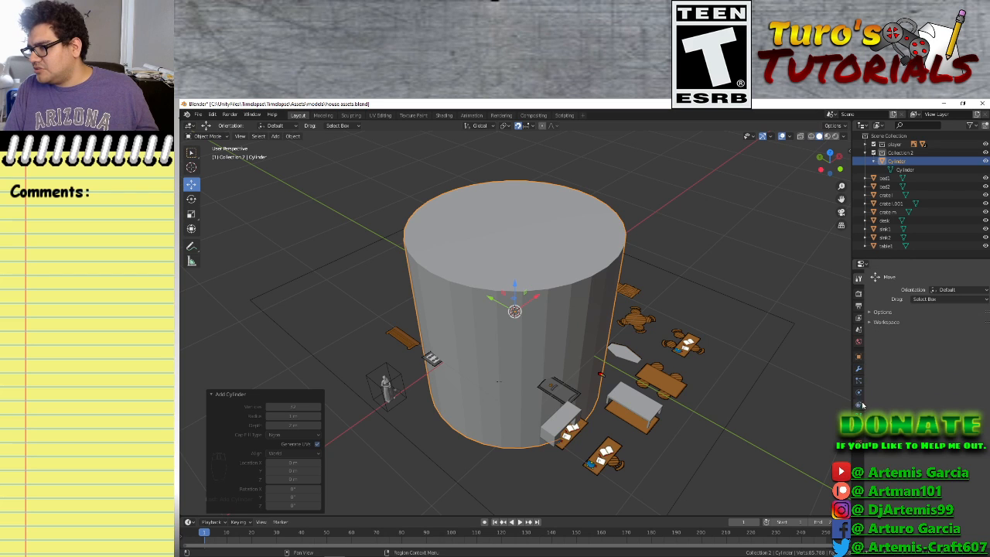
Reselect the cylinder and delete all of its mesh geometry in Edit Mode, keeping the object itself
left_click(297, 411)
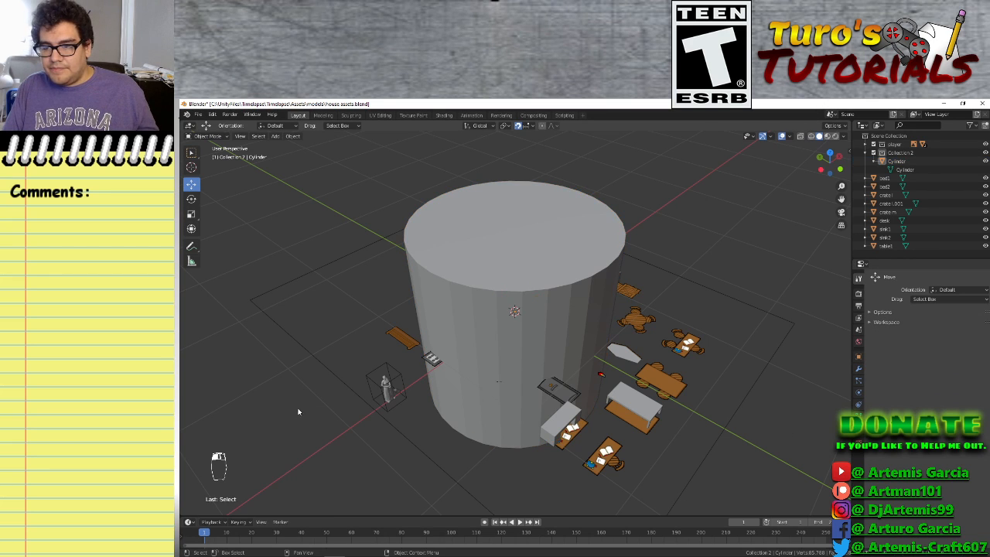
left_click(546, 323)
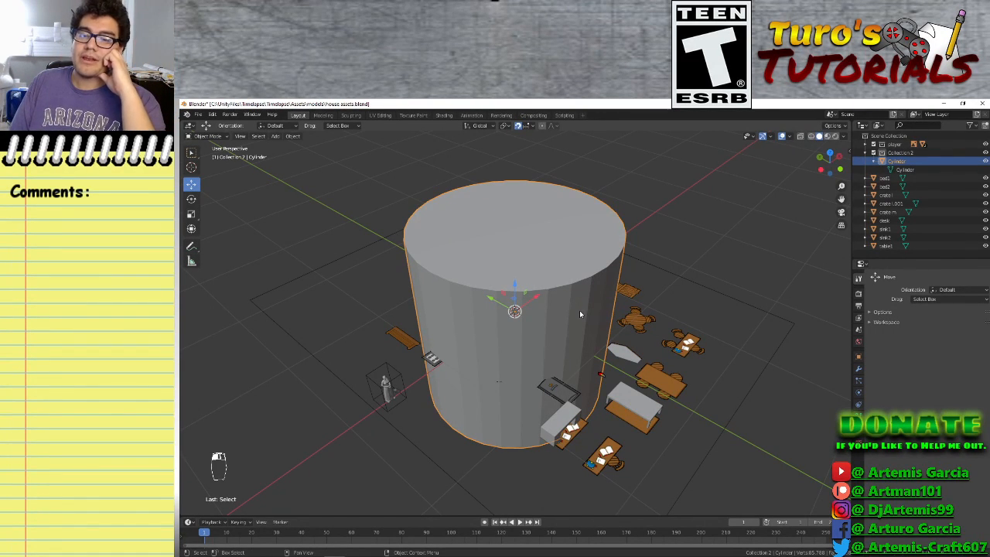
left_click(275, 136)
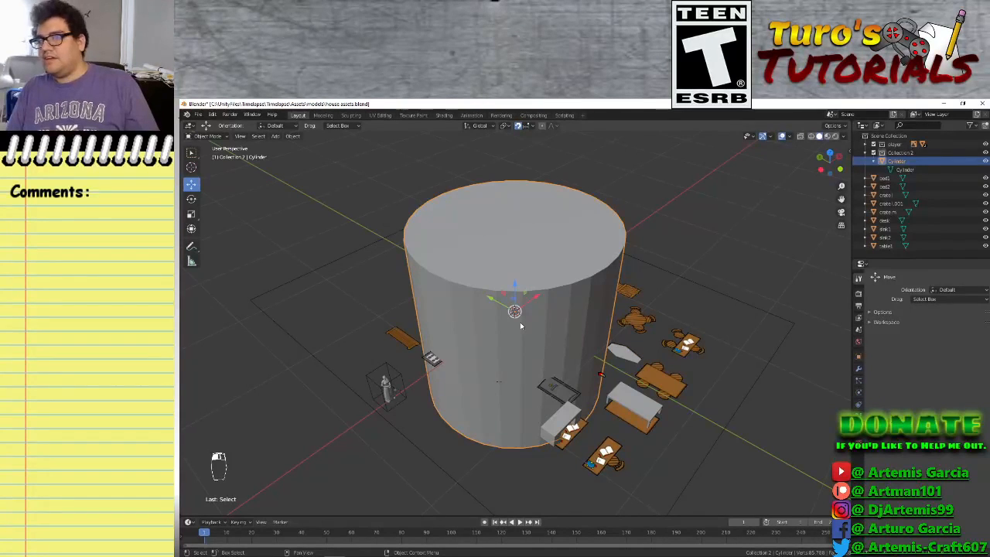
key("Tab")
left_click(552, 289)
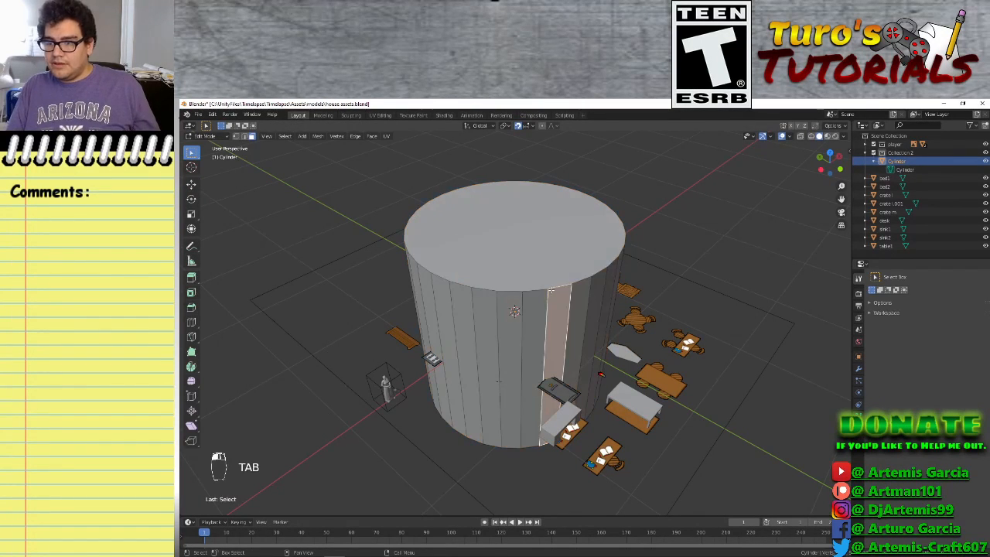
left_click(538, 274)
key("a")
key("a")
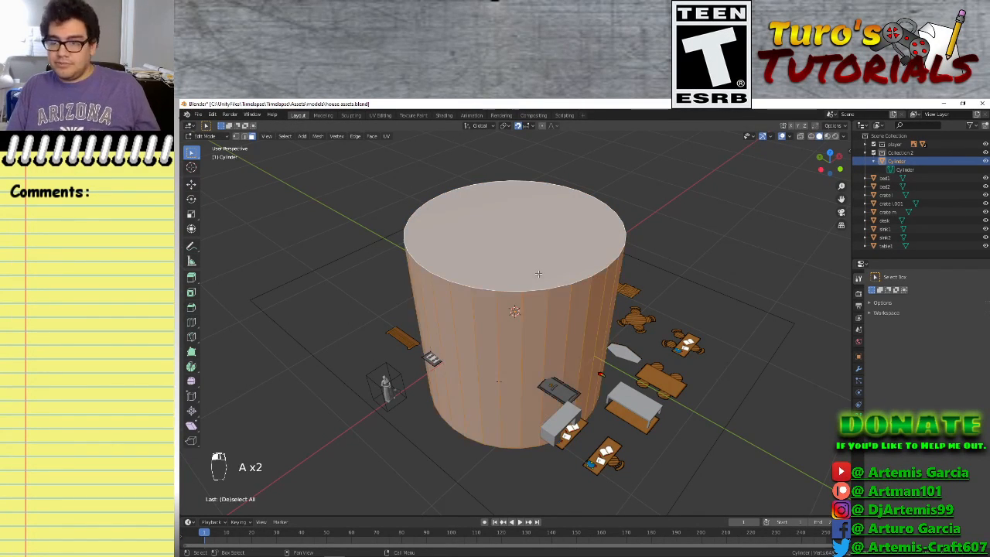
key("x")
left_click(523, 284)
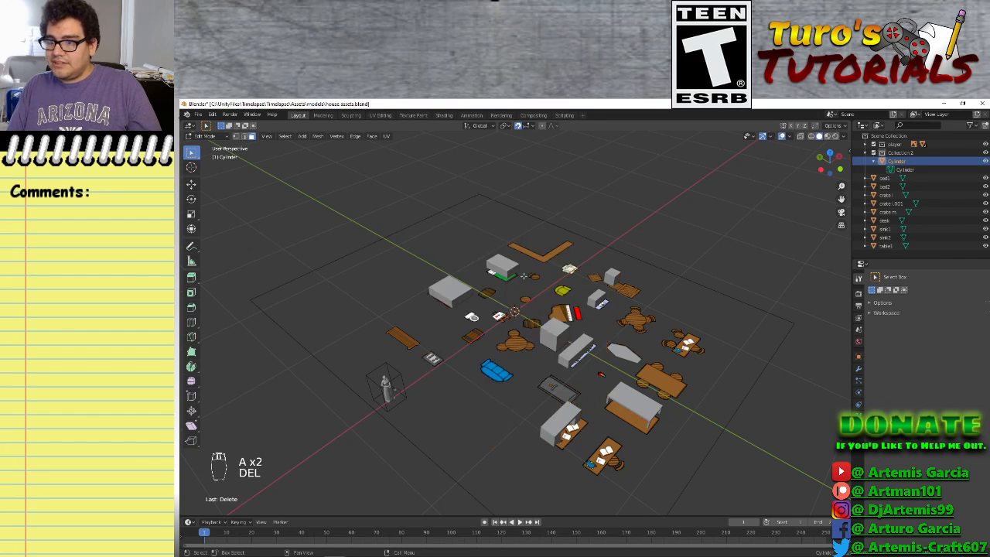
Add a cylinder to the emptied mesh in Edit Mode and reduce it to 8 vertices
scroll(532, 337, "up", 6)
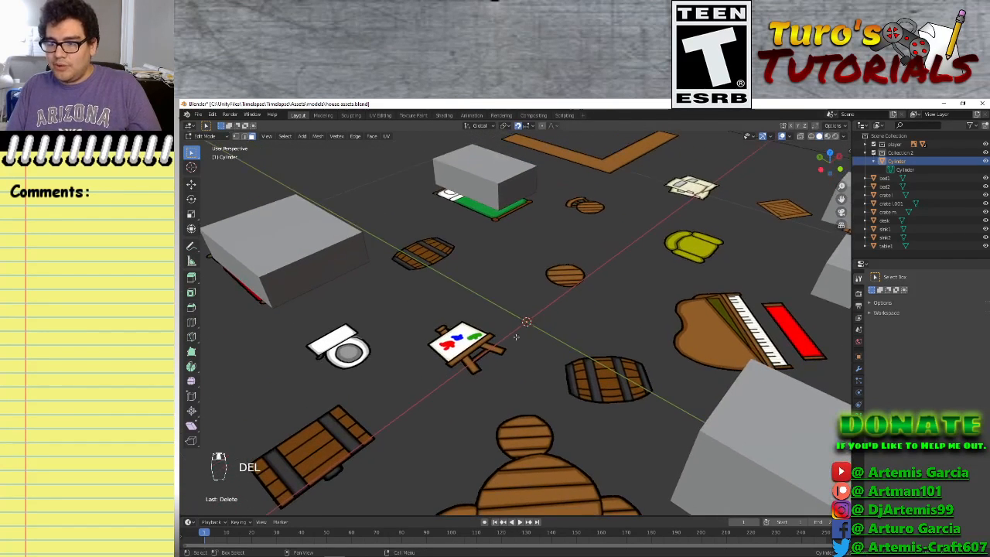
scroll(519, 350, "up", 4)
left_click(302, 136)
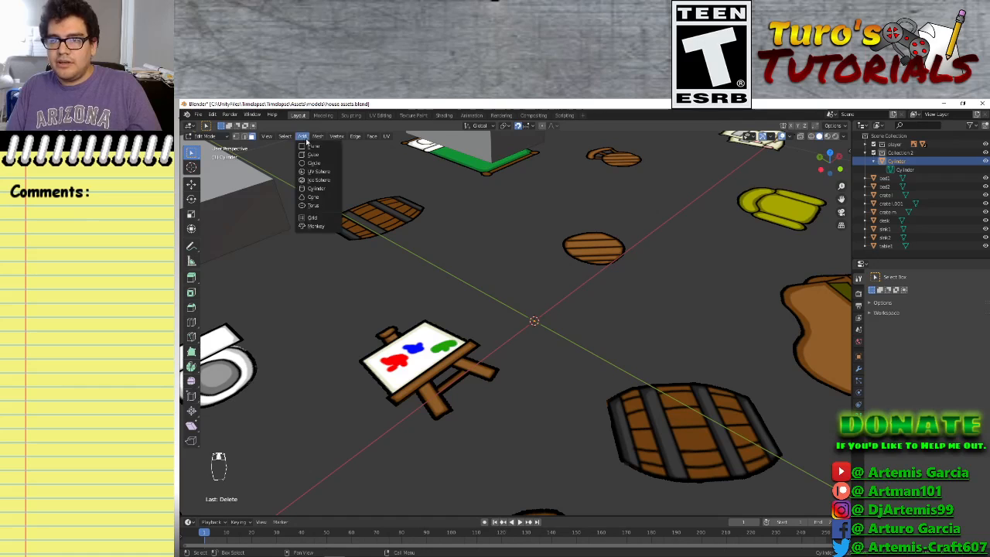
left_click(323, 188)
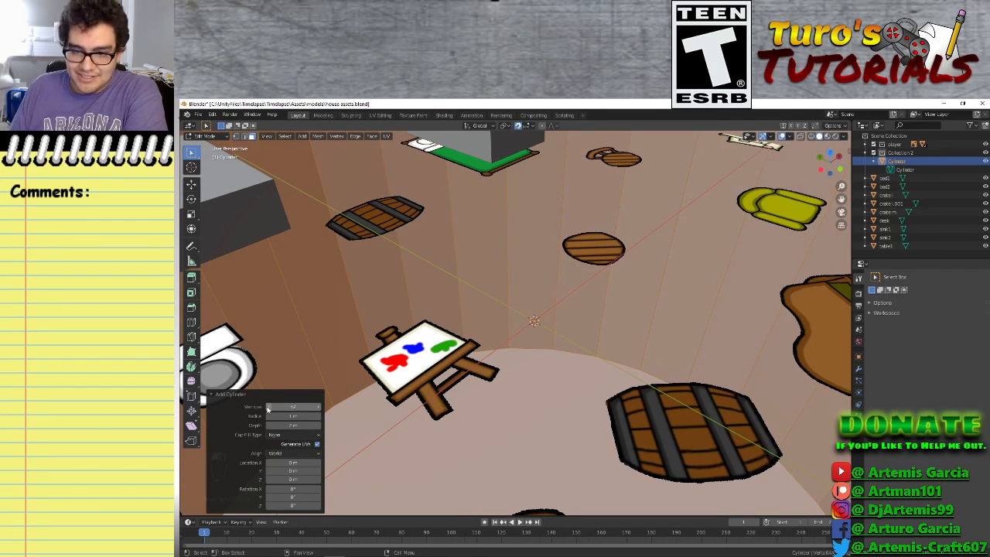
left_click(267, 409)
left_click(268, 408)
left_click(268, 408)
left_click(268, 409)
left_click(269, 409)
left_click(269, 408)
left_click(269, 408)
left_click(269, 408)
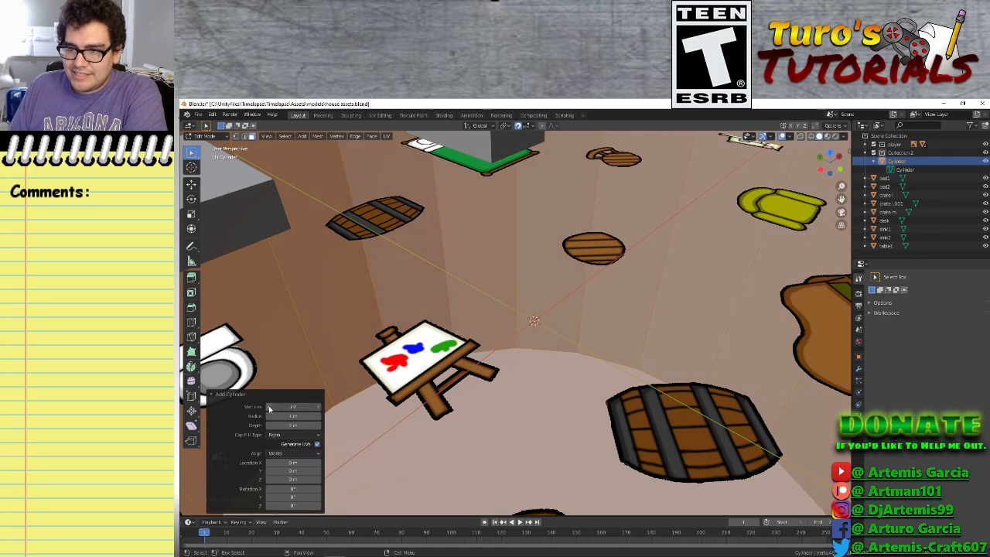
left_click(268, 408)
left_click(269, 408)
left_click(269, 408)
left_click(268, 408)
left_click(268, 409)
left_click(268, 408)
left_click(269, 409)
left_click(268, 408)
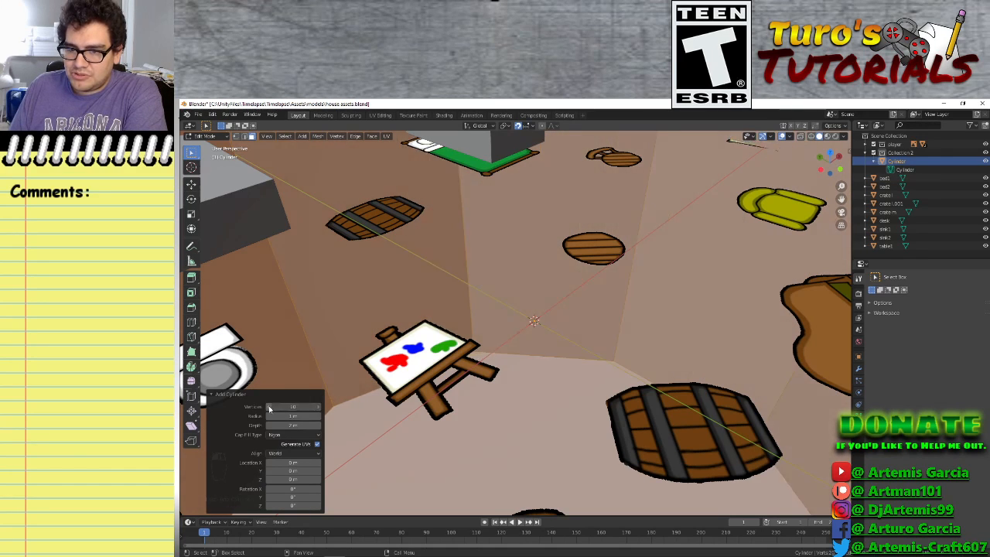
left_click(269, 408)
left_click(269, 408)
left_click(269, 409)
left_click(269, 409)
left_click(269, 408)
left_click(317, 409)
left_click(317, 409)
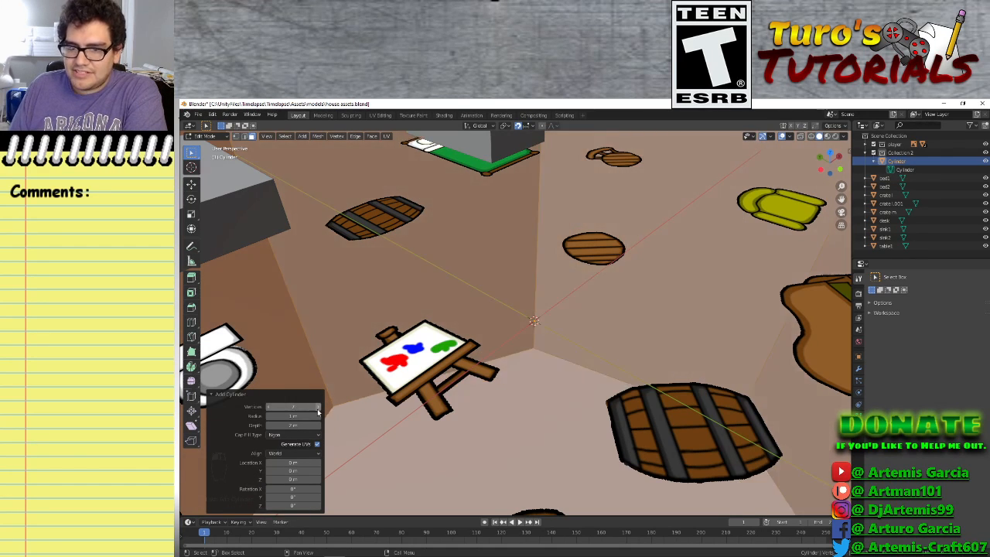
left_click(317, 409)
scroll(589, 364, "down", 5)
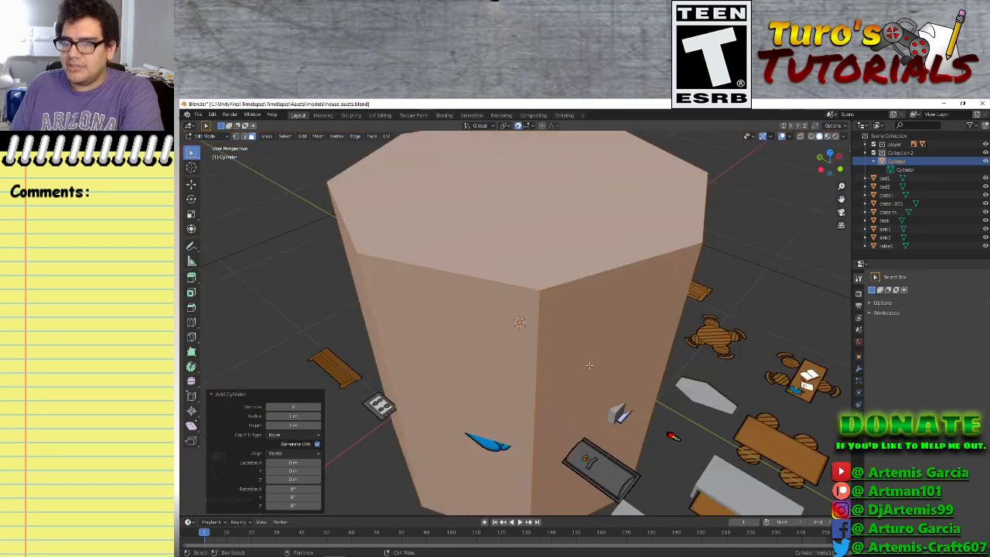
scroll(589, 365, "down", 3)
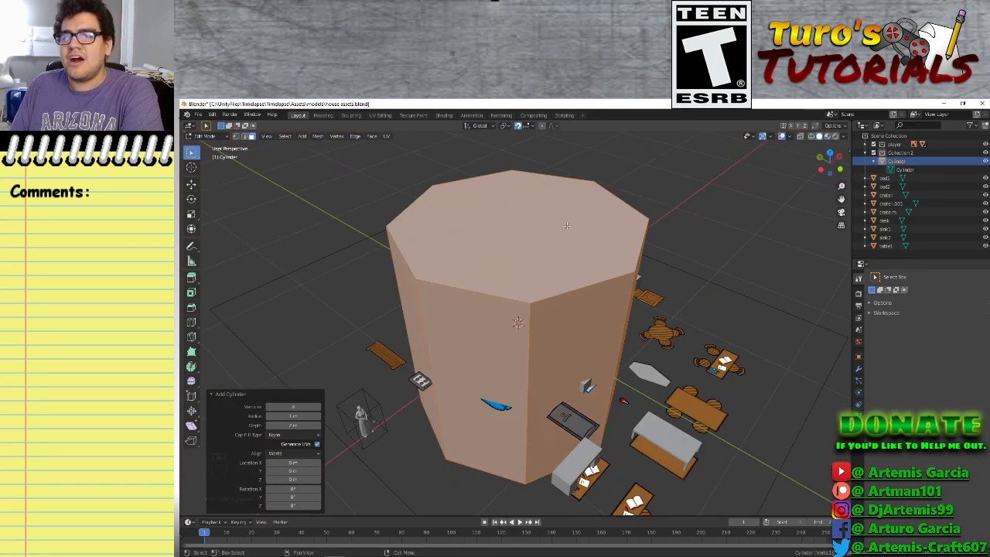
Set the new cylinder's radius to 0.5 m and its depth to 0.1 m
left_click(318, 417)
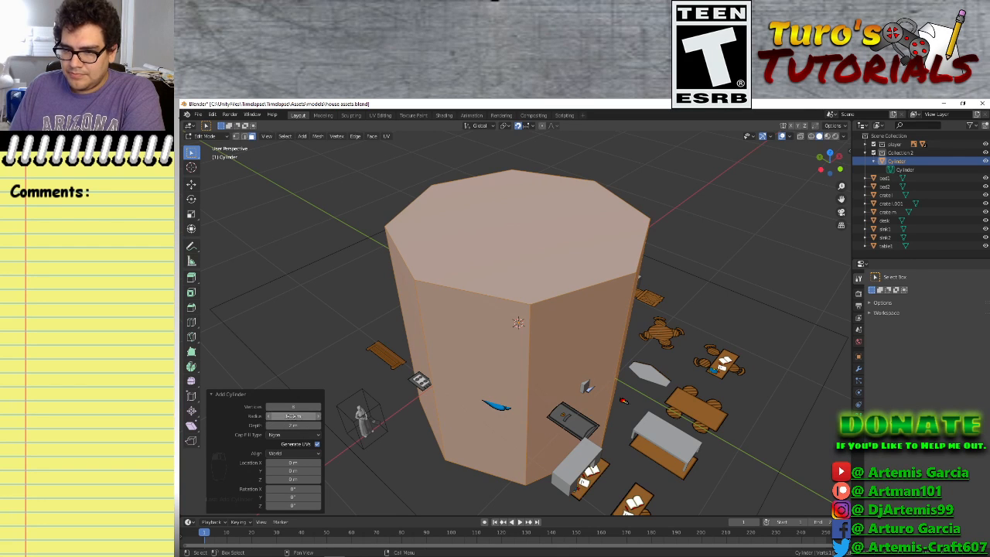
left_click(295, 415)
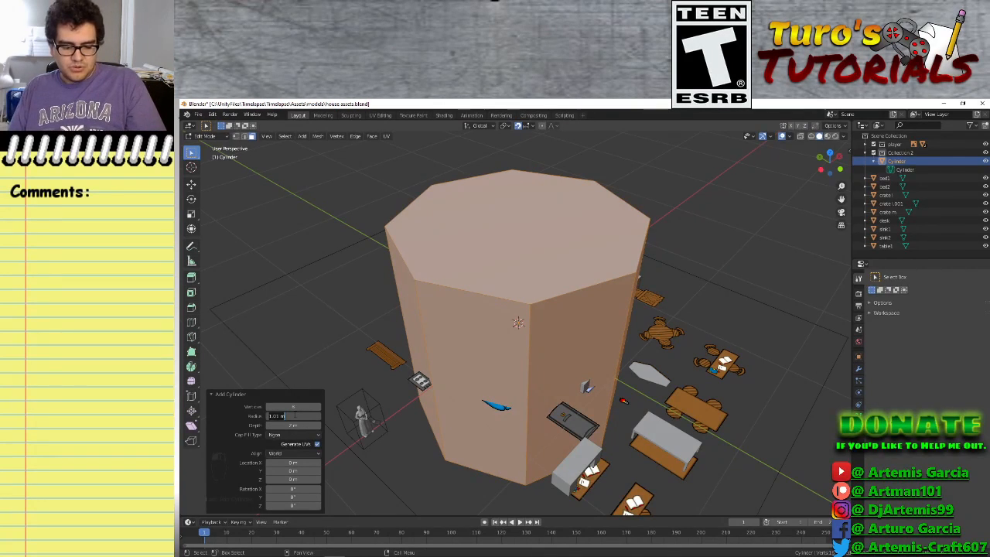
type("1.5")
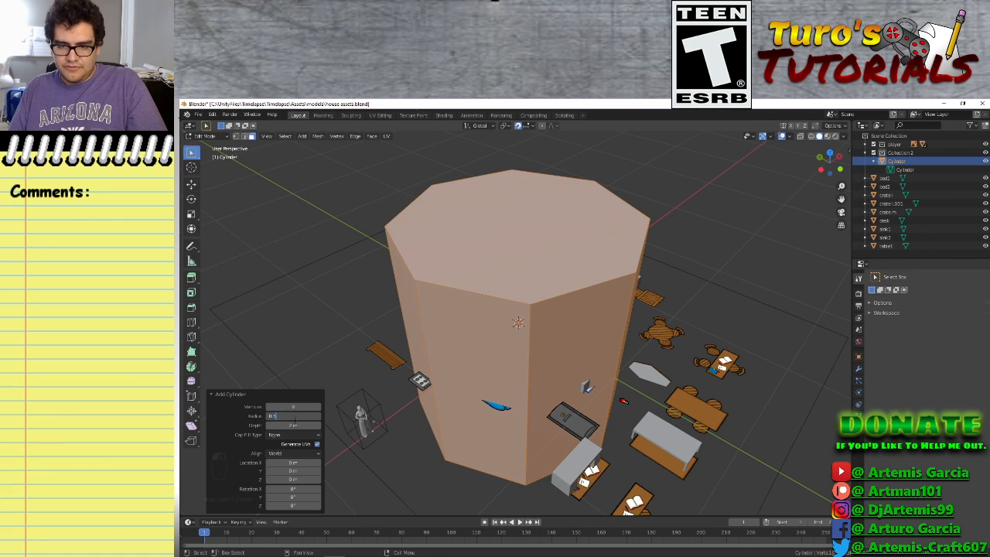
key("Return")
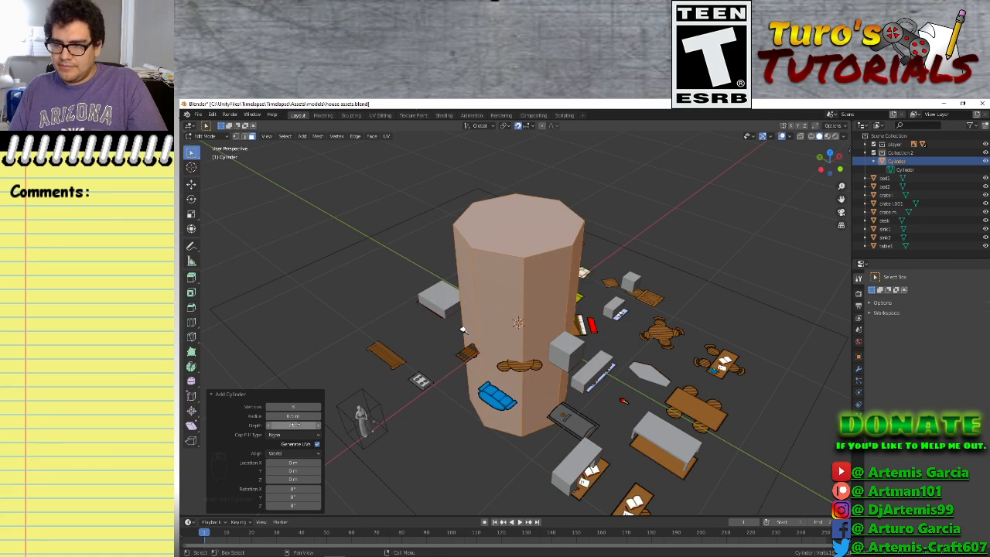
left_click(299, 424)
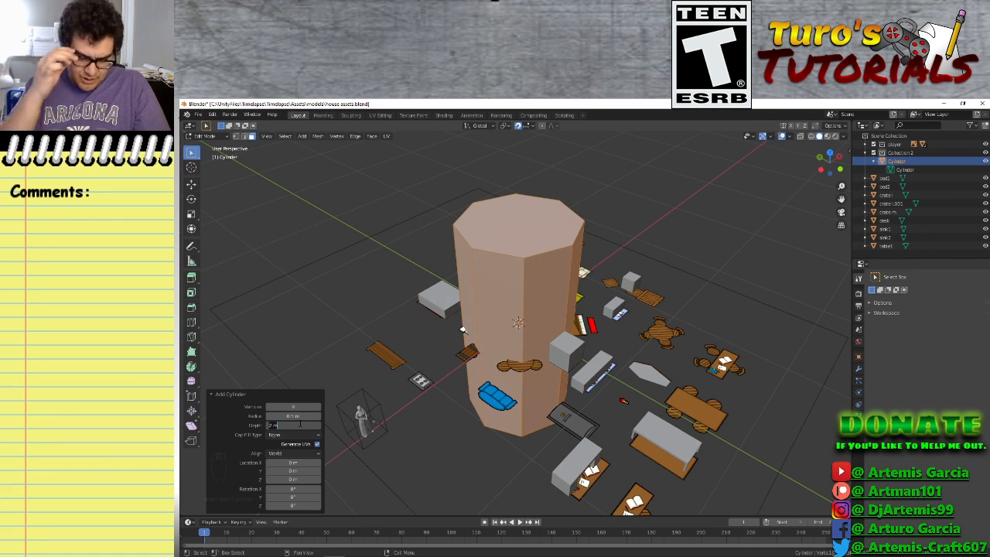
key("Return")
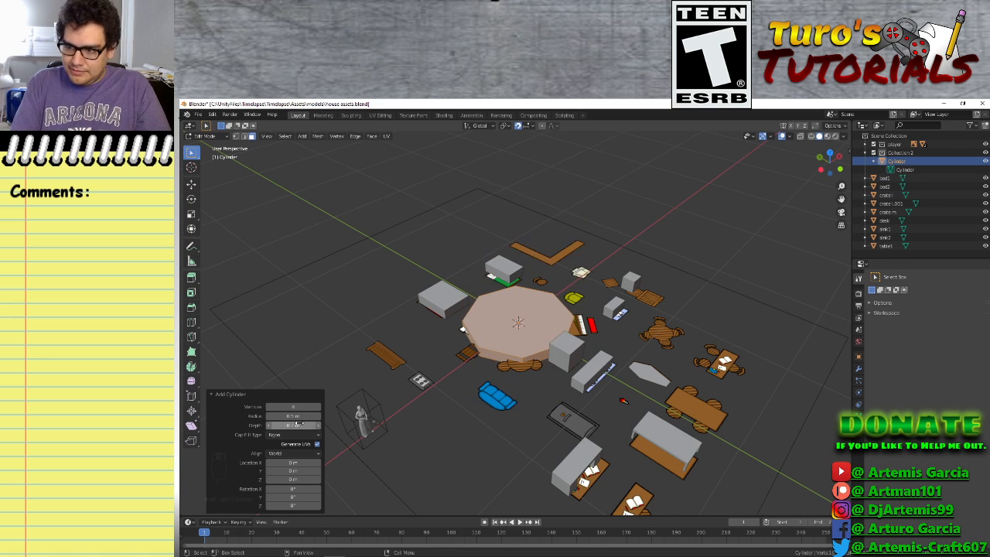
scroll(410, 372, "up", 5)
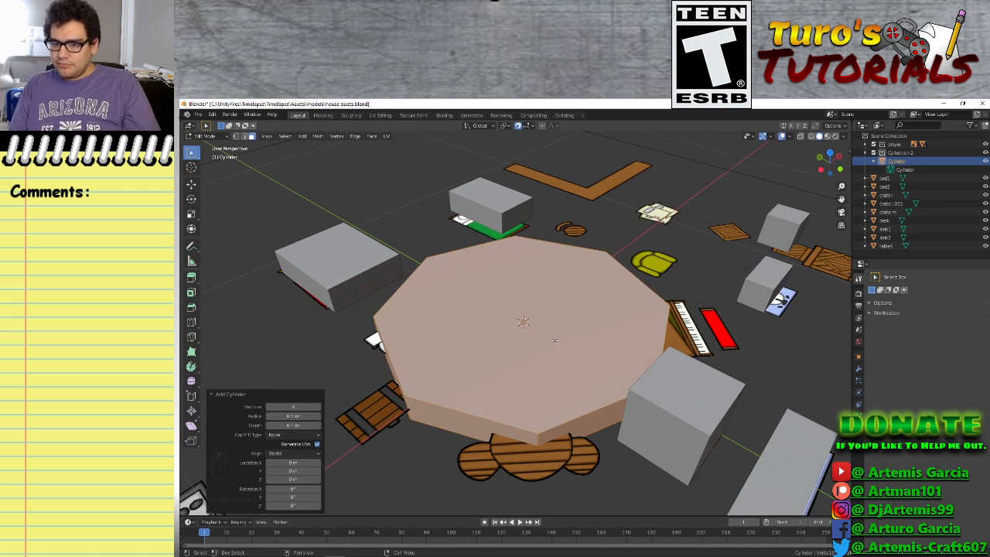
Return to Object Mode and show the scene in wireframe shading from the top orthographic view
left_click(351, 312)
left_click(554, 356)
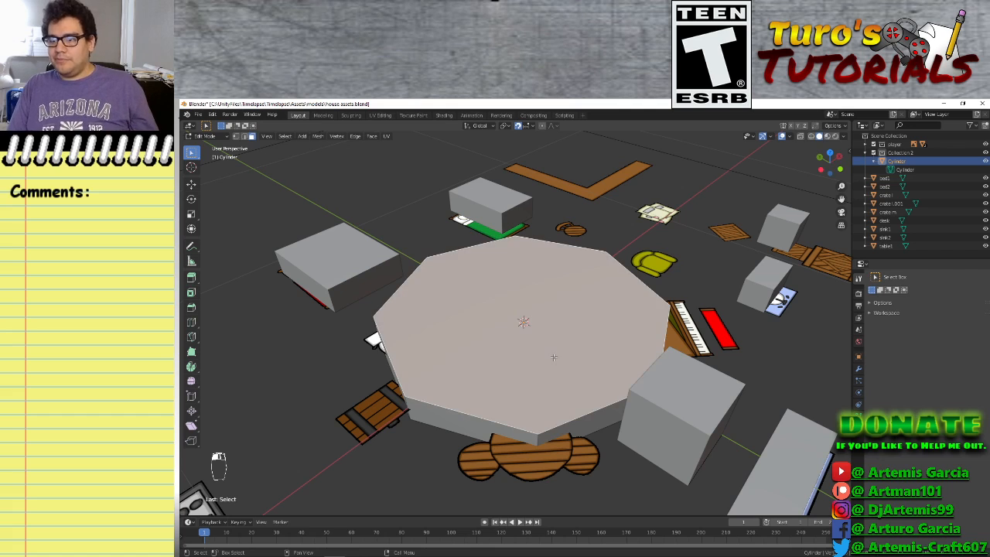
key("Tab")
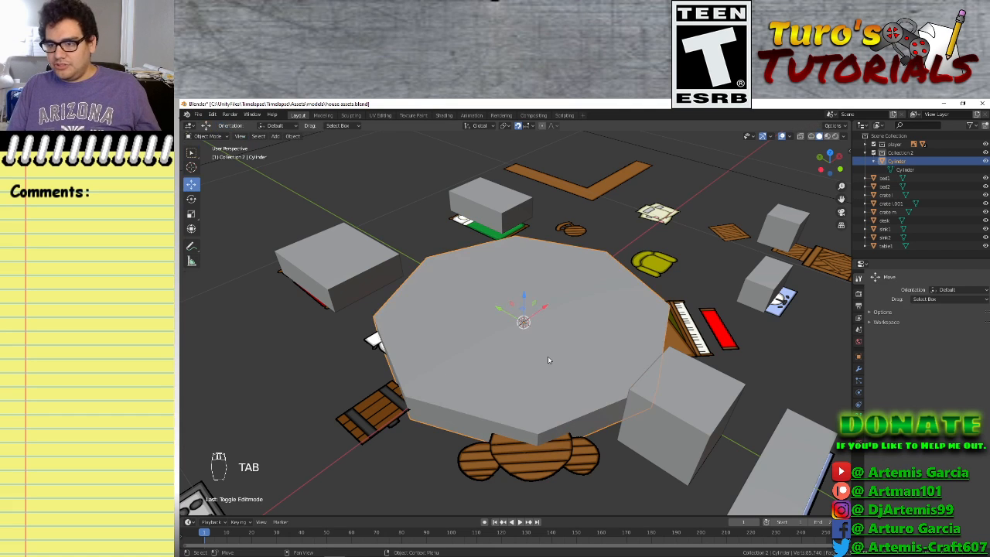
key("z")
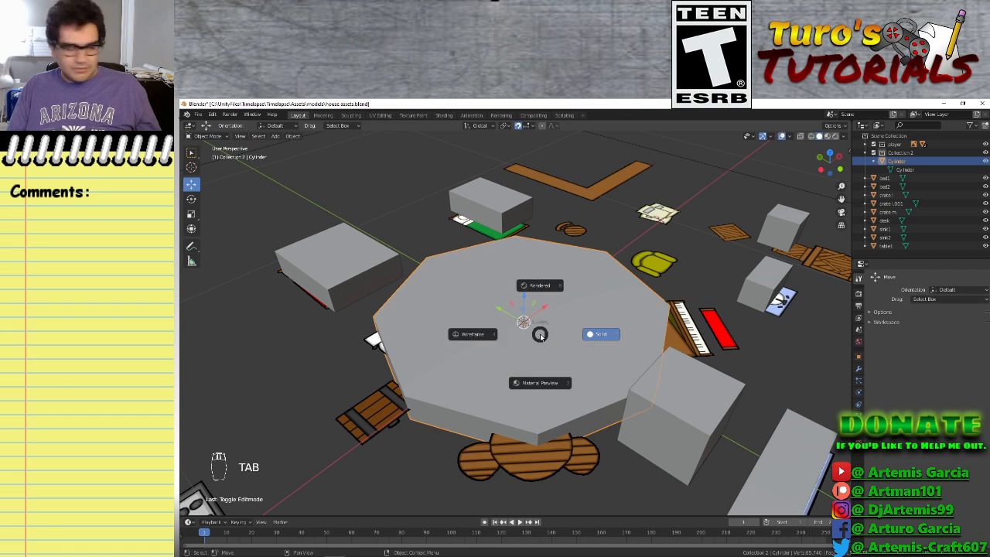
left_click(466, 336)
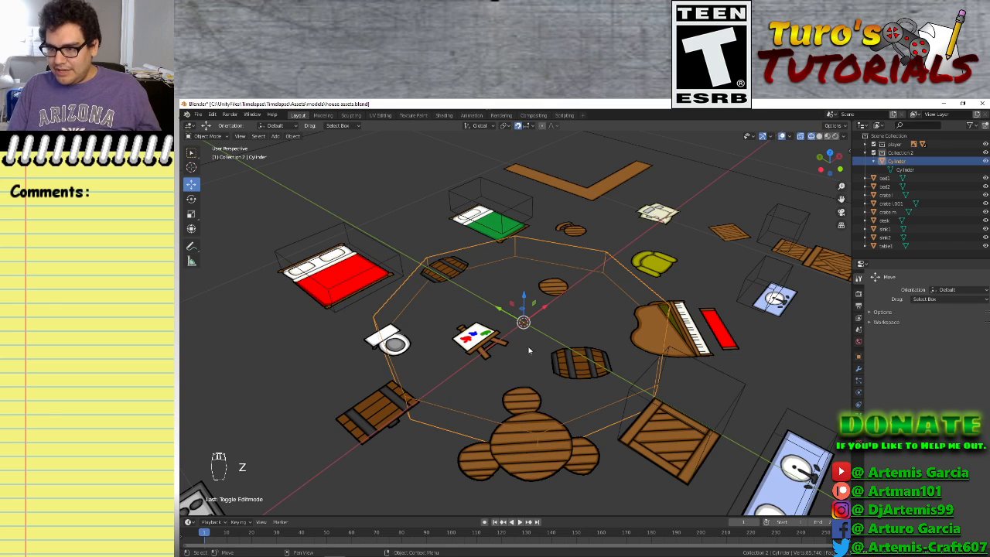
key("KP_1")
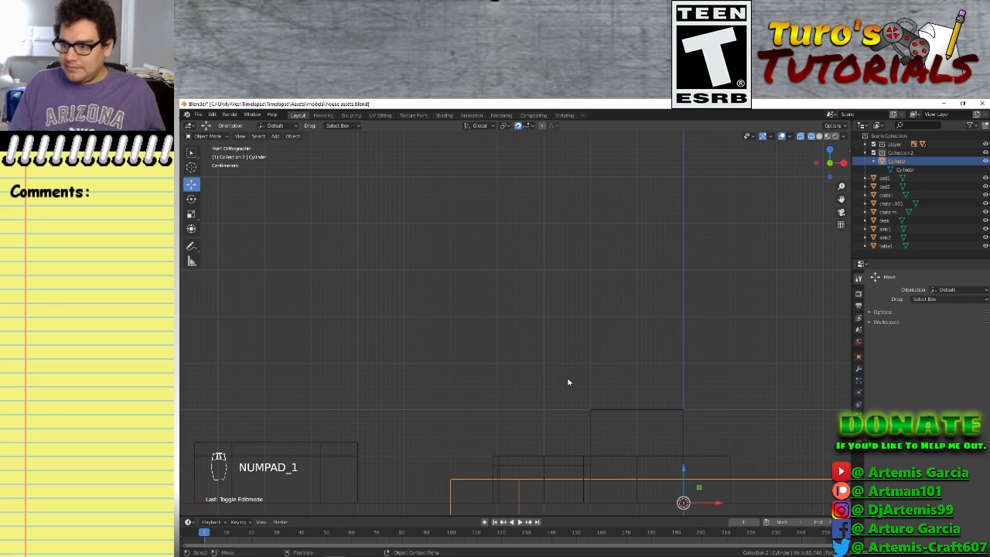
key("KP_7")
scroll(611, 301, "down", 3)
scroll(633, 232, "up", 1)
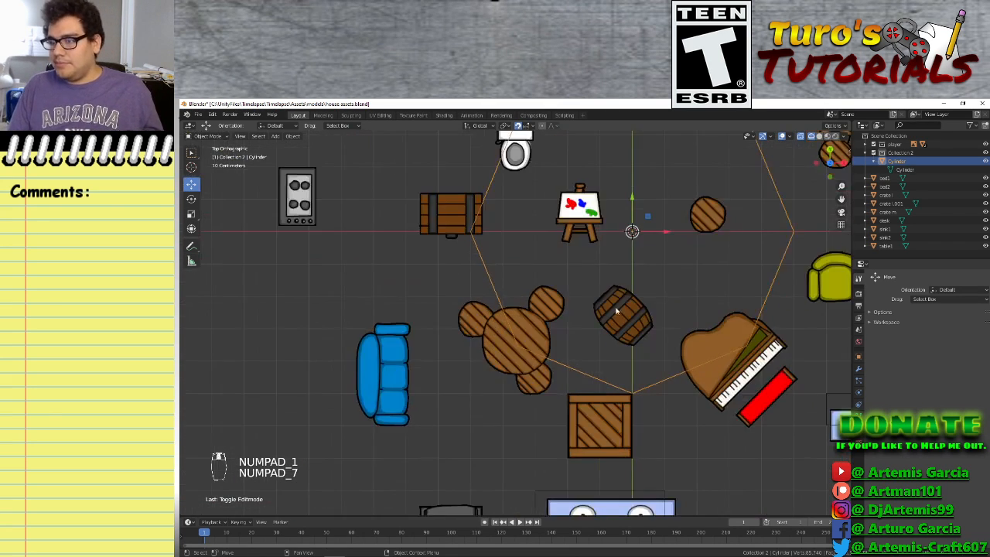
Move the cylinder onto the round table with three stools in the reference and scale it uniformly to 0.2
key("g")
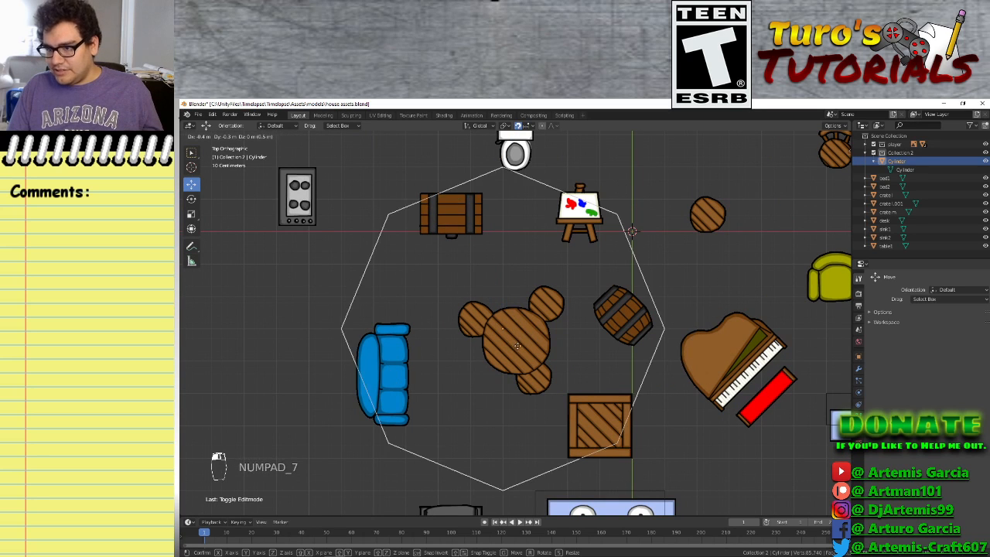
left_click(519, 343)
scroll(519, 343, "up", 5)
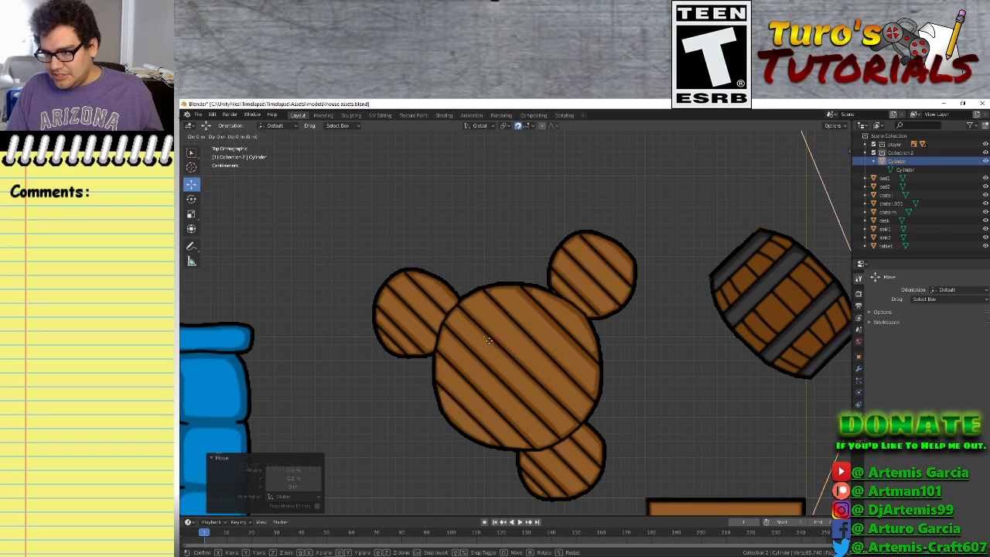
scroll(573, 368, "down", 3)
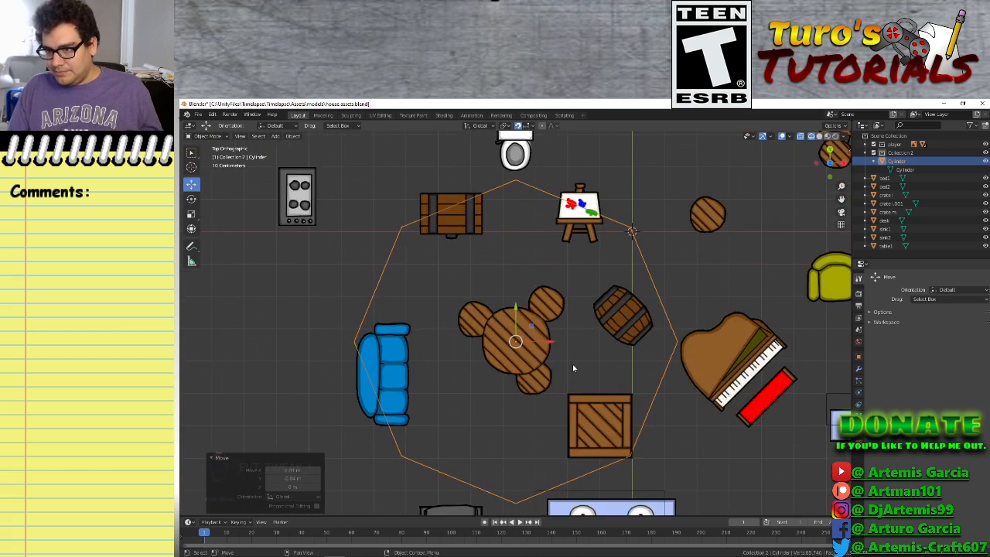
key("s")
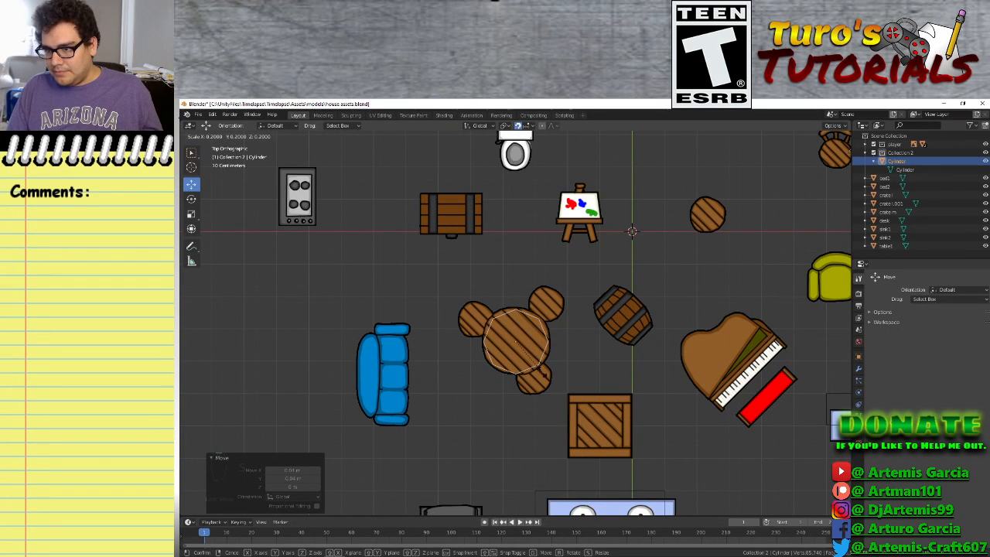
left_click(534, 370)
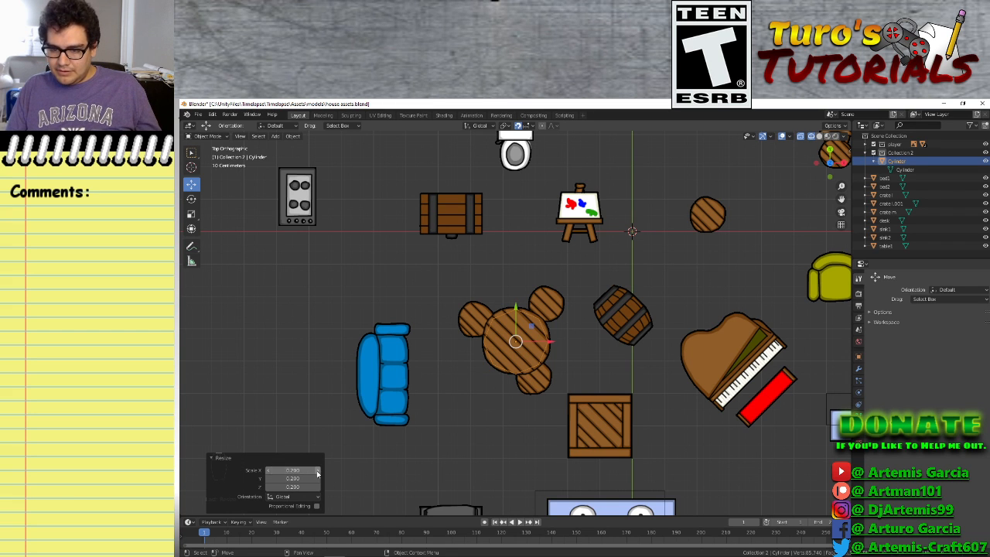
scroll(506, 367, "down", 3)
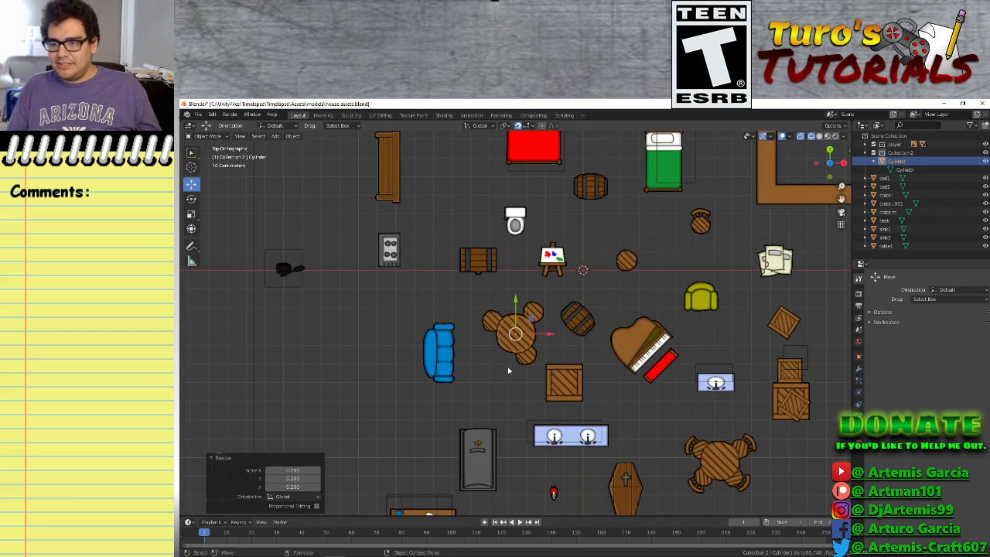
scroll(505, 397, "up", 2)
Delete the 8-sided cylinder and add a new cylinder mesh to the scene
key("Delete")
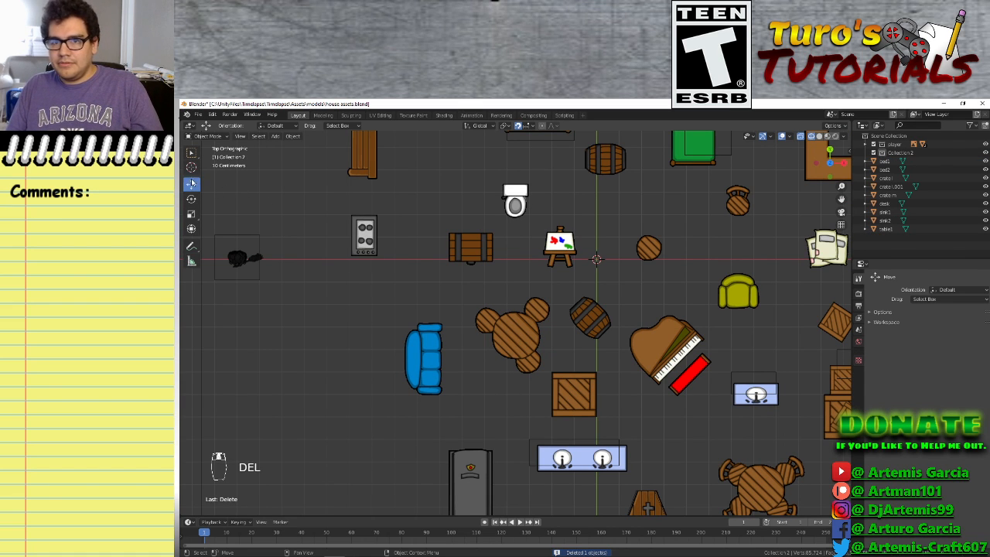
left_click(275, 136)
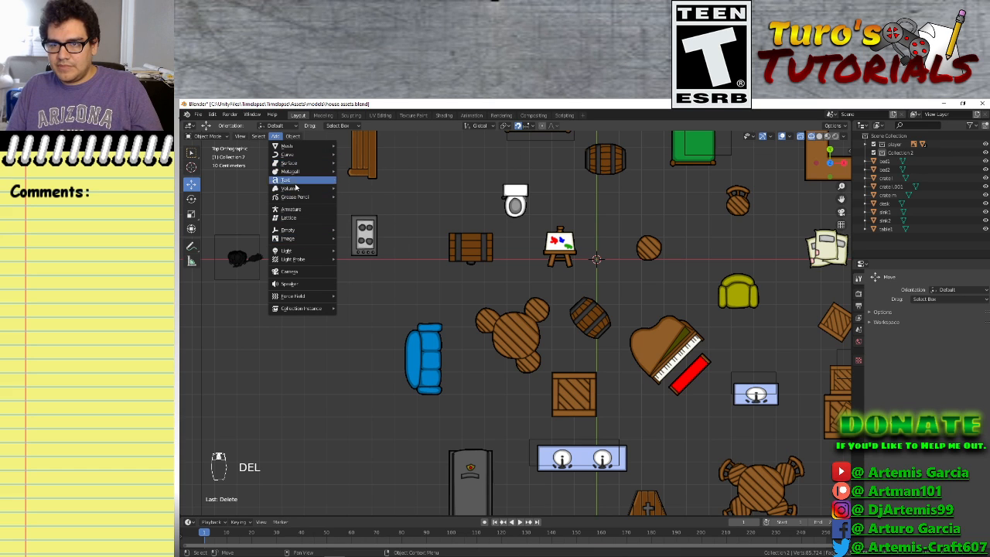
mouse_move(294, 146)
left_click(358, 188)
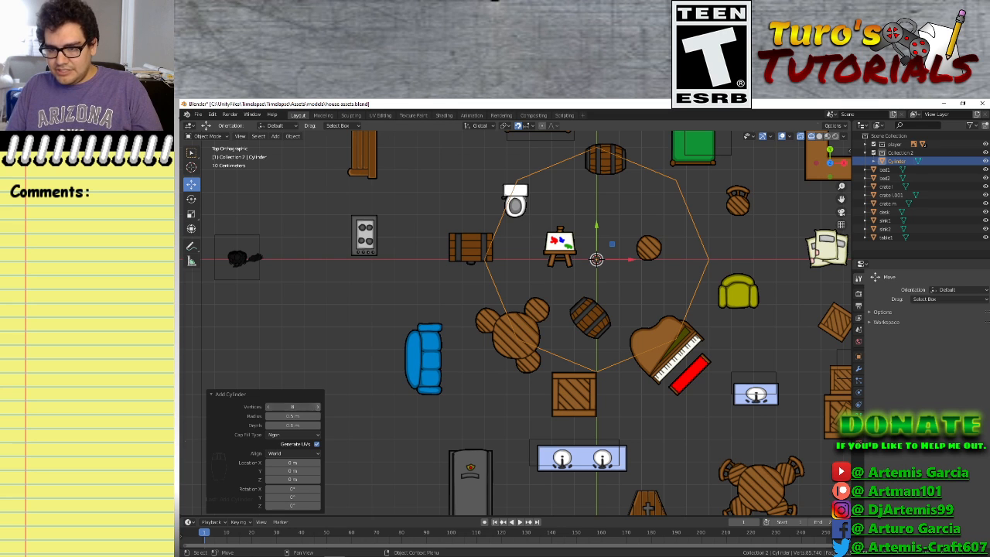
Set the new cylinder's vertex count to 12 in Edit Mode
left_click(316, 407)
left_click(316, 407)
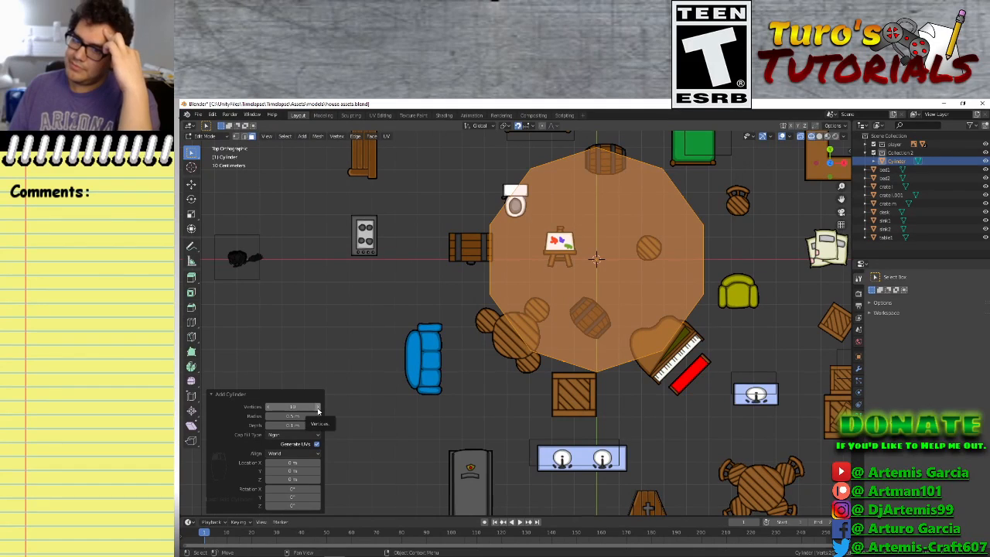
left_click(317, 407)
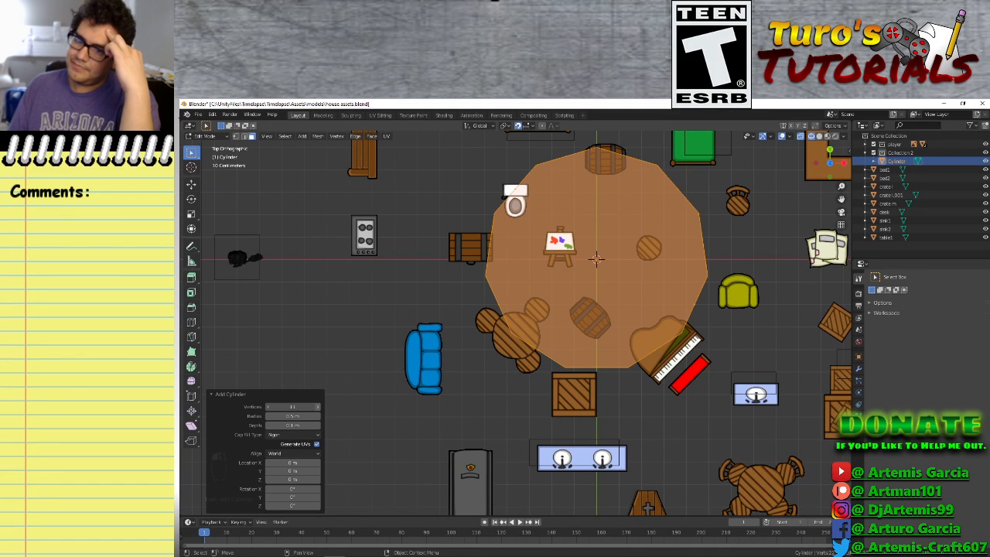
left_click(317, 407)
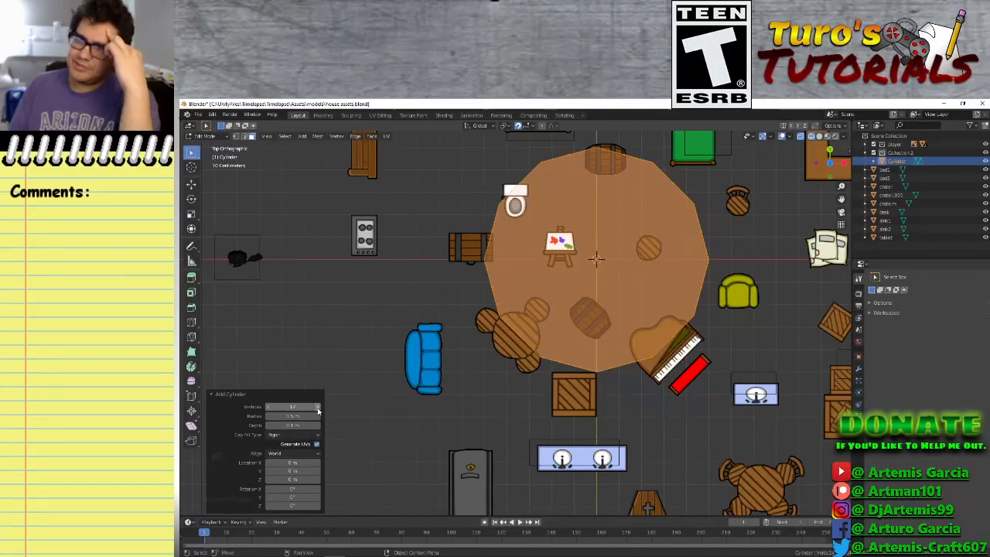
left_click(317, 407)
left_click(317, 407)
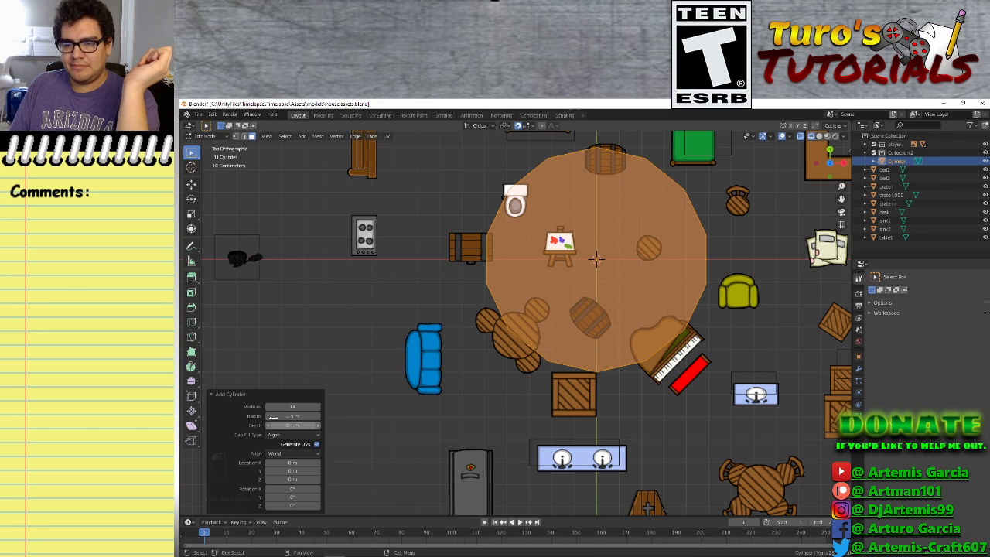
left_click(267, 408)
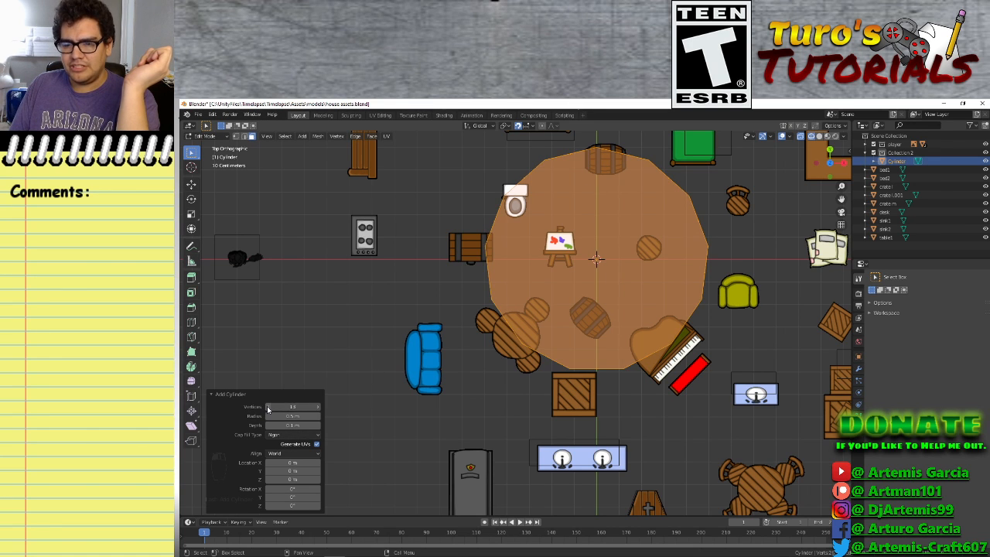
left_click(267, 408)
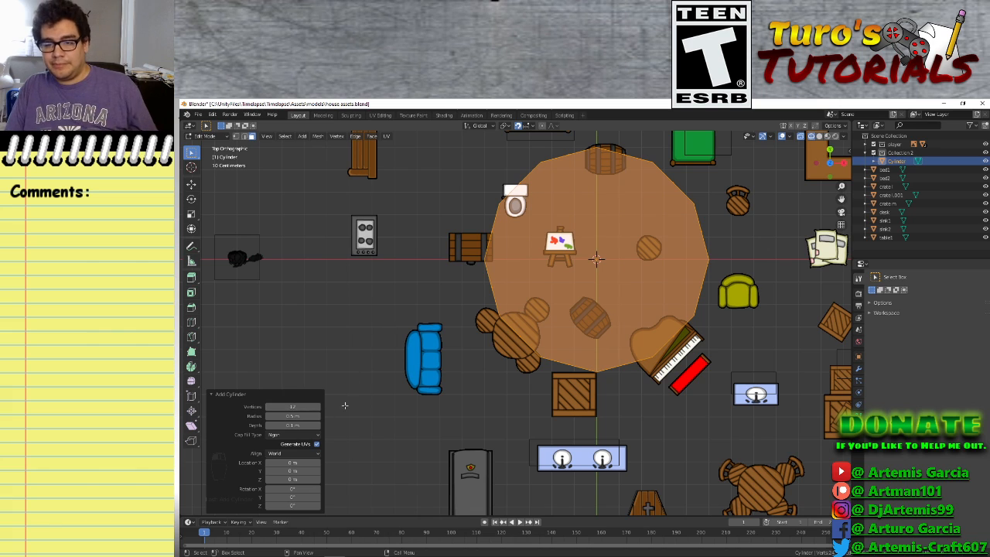
Select the whole cylinder mesh and centre it on the round table with three stools in the reference
left_click(349, 341)
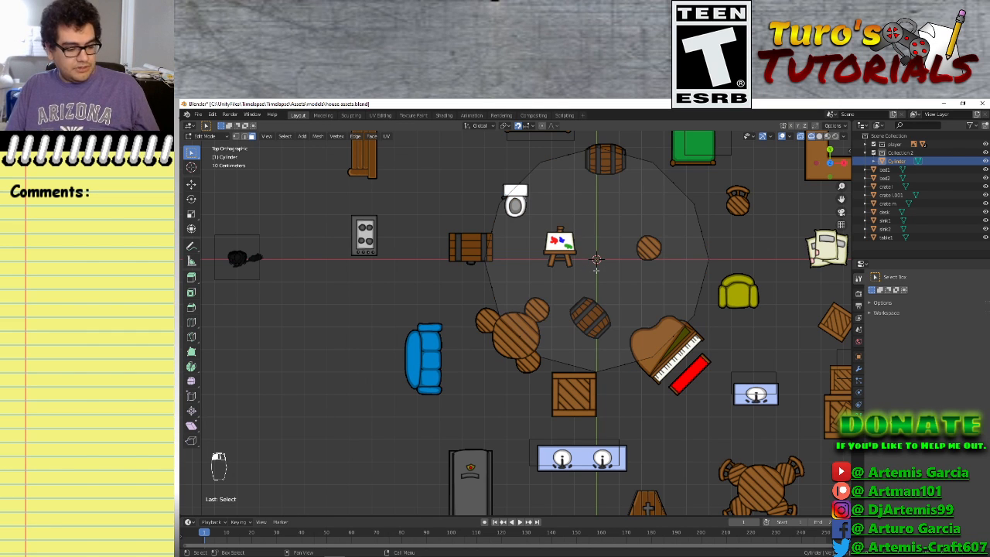
key("g")
key("a")
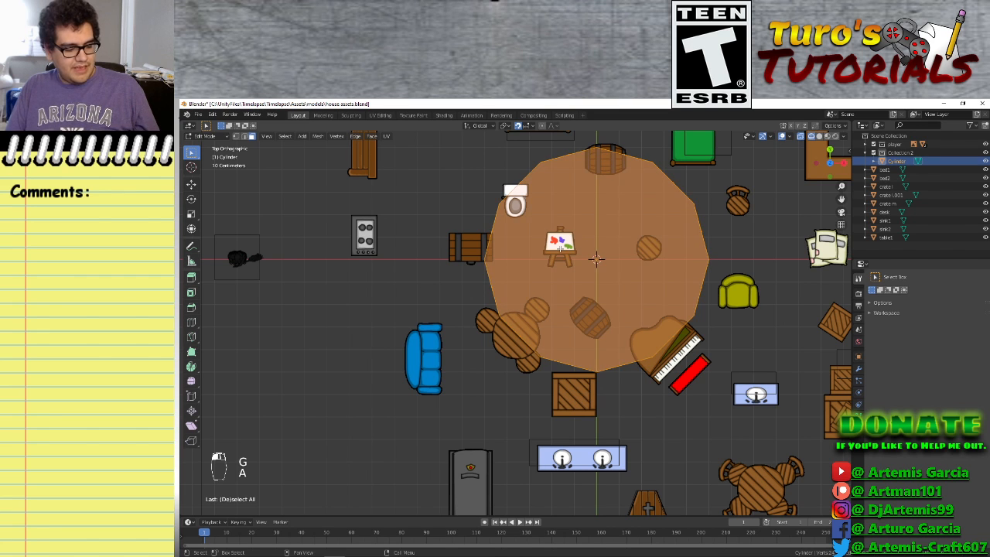
key("g")
left_click(482, 333)
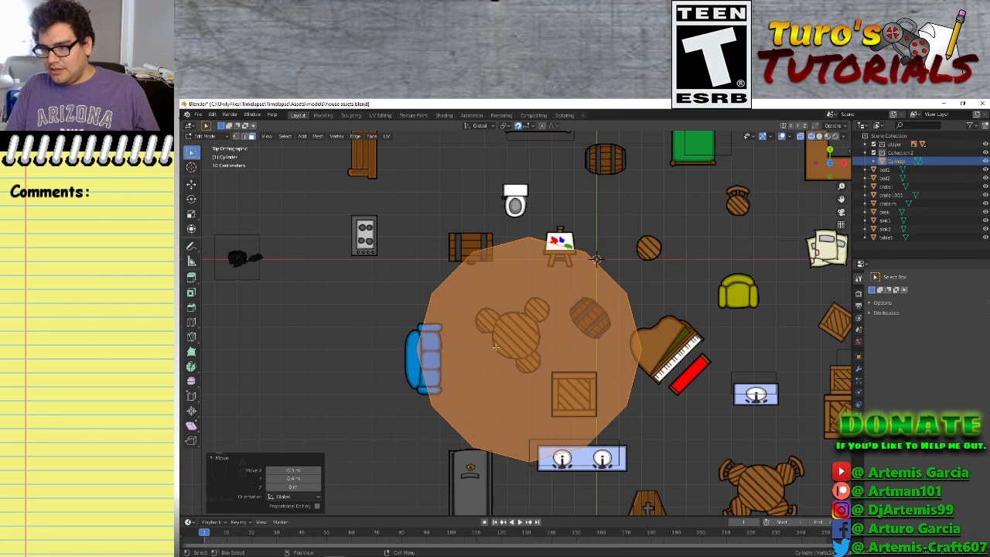
scroll(483, 333, "up", 8)
key("g")
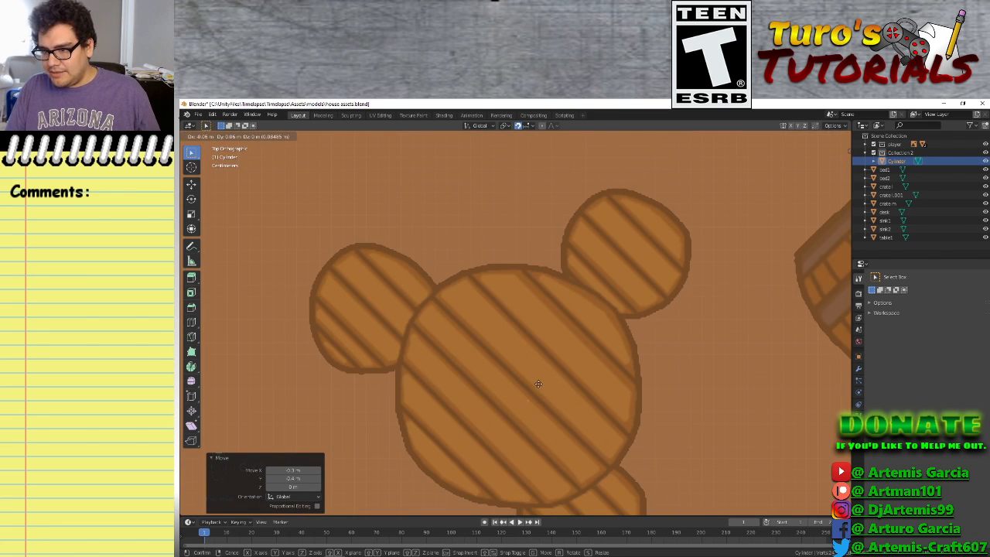
left_click(537, 381)
Scale the cylinder uniformly by 0.2 and then by 1.1 to match the reference tabletop's outline
scroll(537, 379, "down", 7)
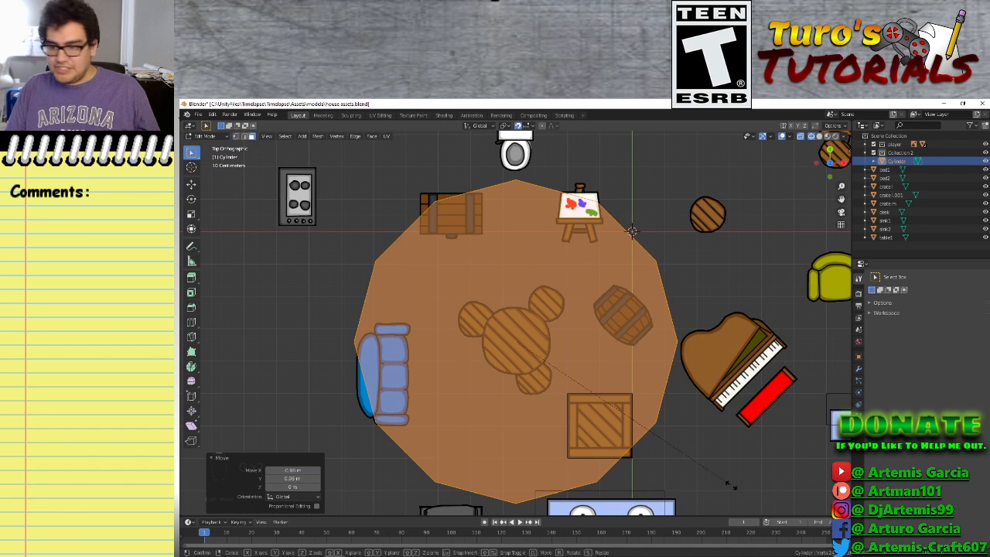
key("s")
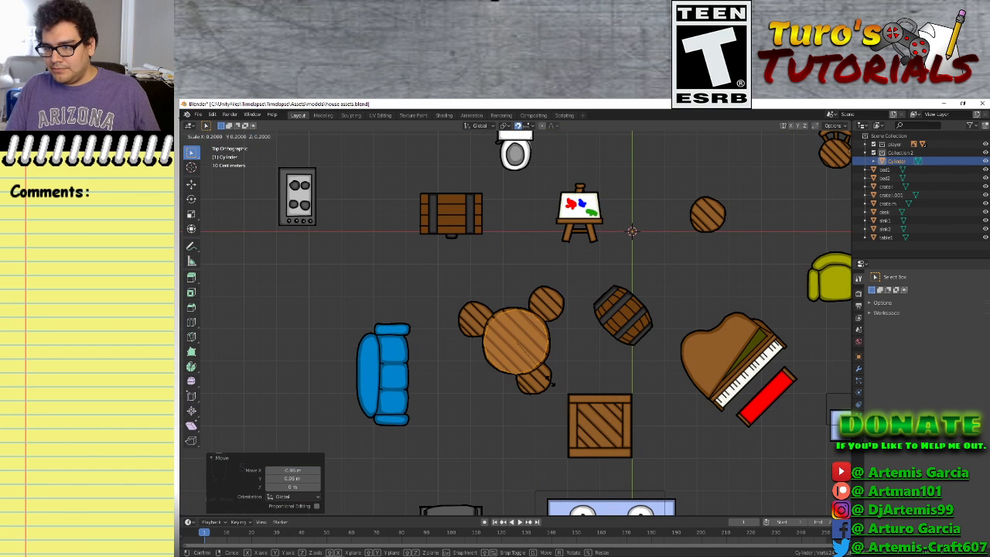
left_click(551, 381)
scroll(550, 381, "up", 5)
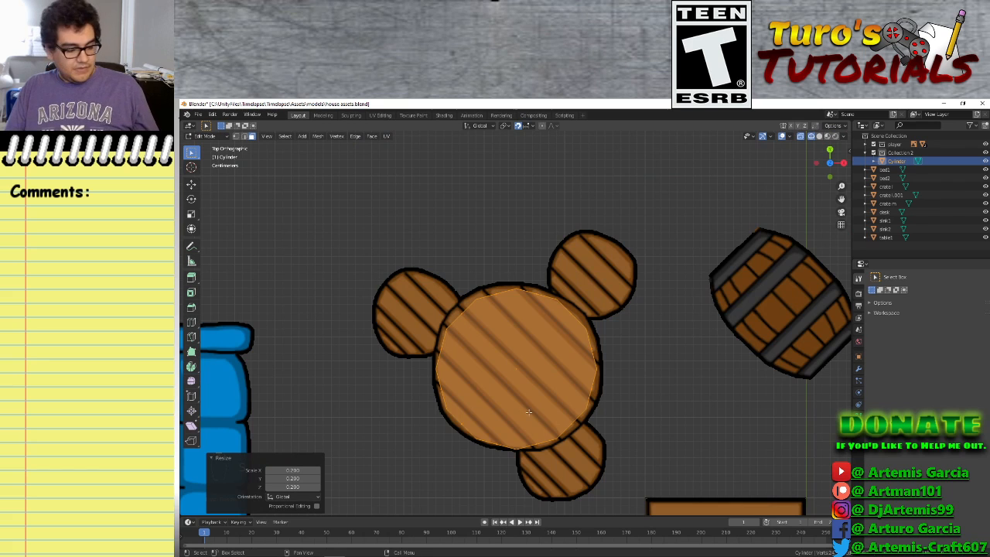
scroll(526, 406, "up", 4)
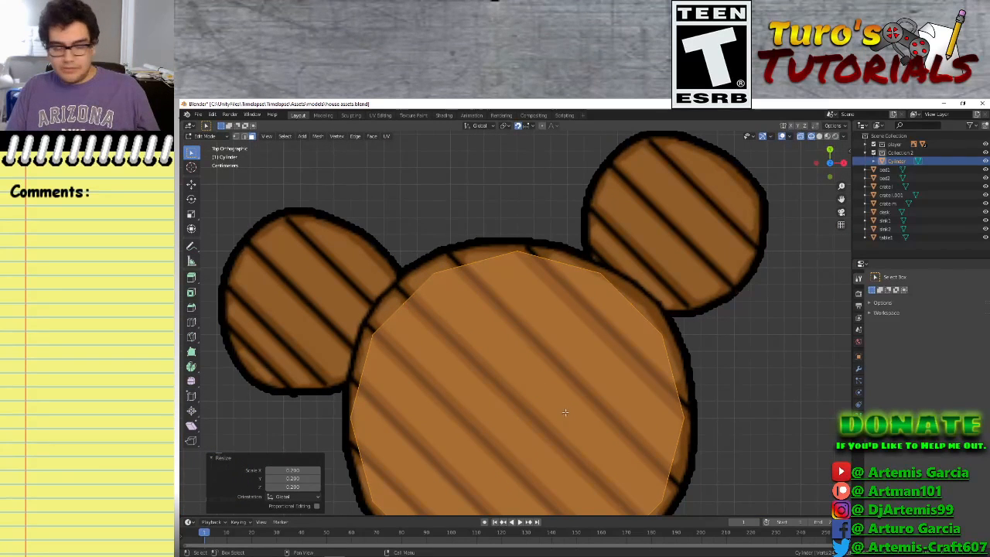
key("s")
left_click(574, 418)
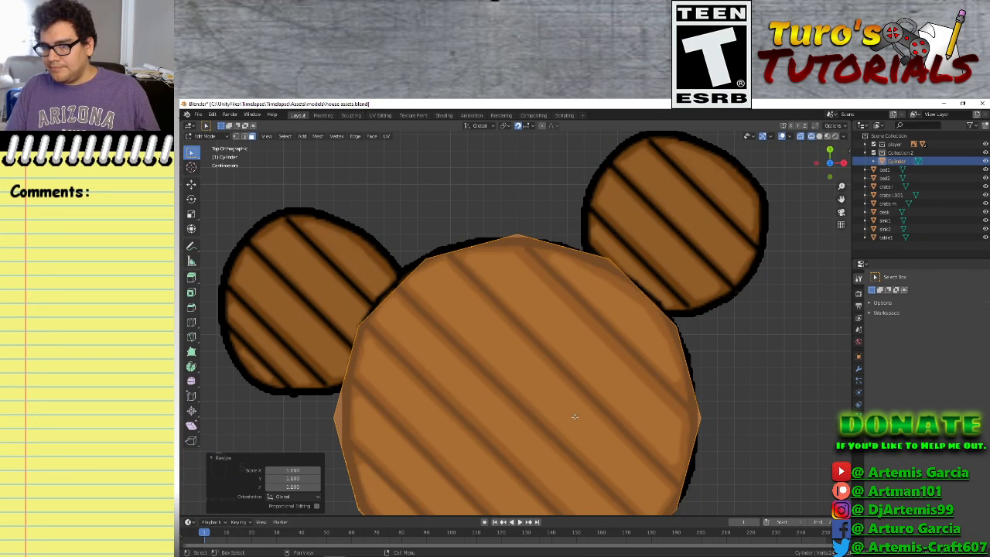
In the front orthographic view, move the tabletop cylinder 0.12 m up and 0.03 m along X
scroll(576, 414, "down", 5)
scroll(560, 419, "down", 5)
middle_click_drag(559, 418, 551, 186)
scroll(533, 224, "up", 4)
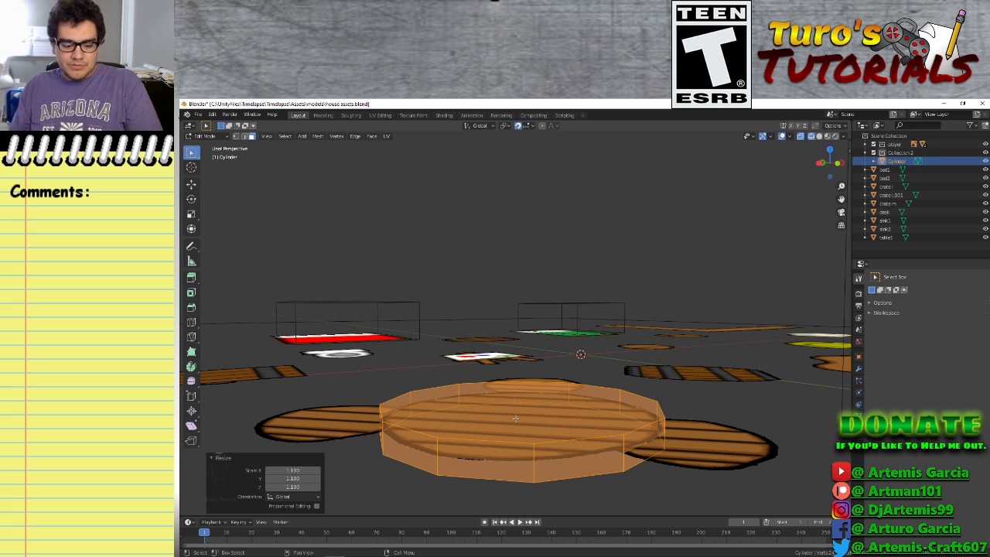
key("KP_7")
key("KP_1")
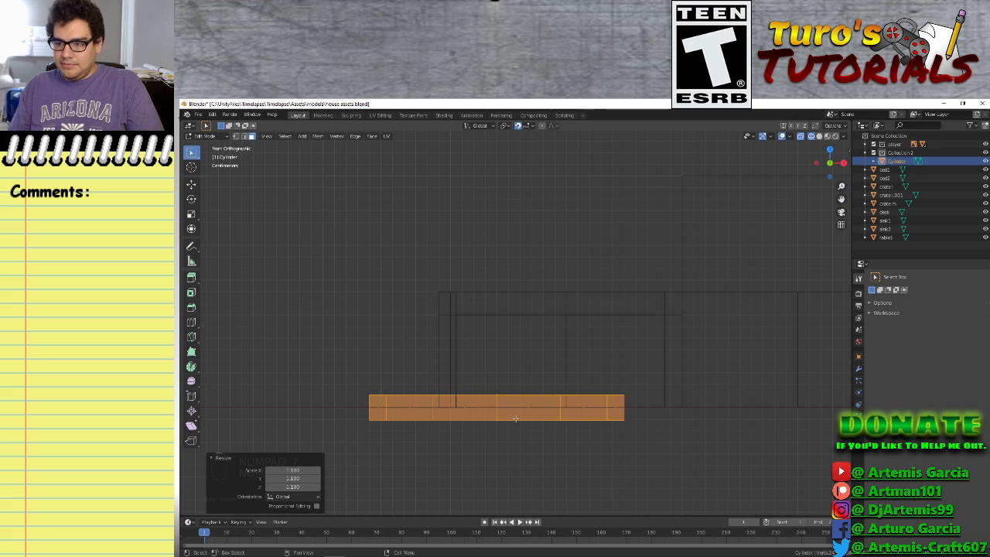
scroll(515, 418, "down", 5)
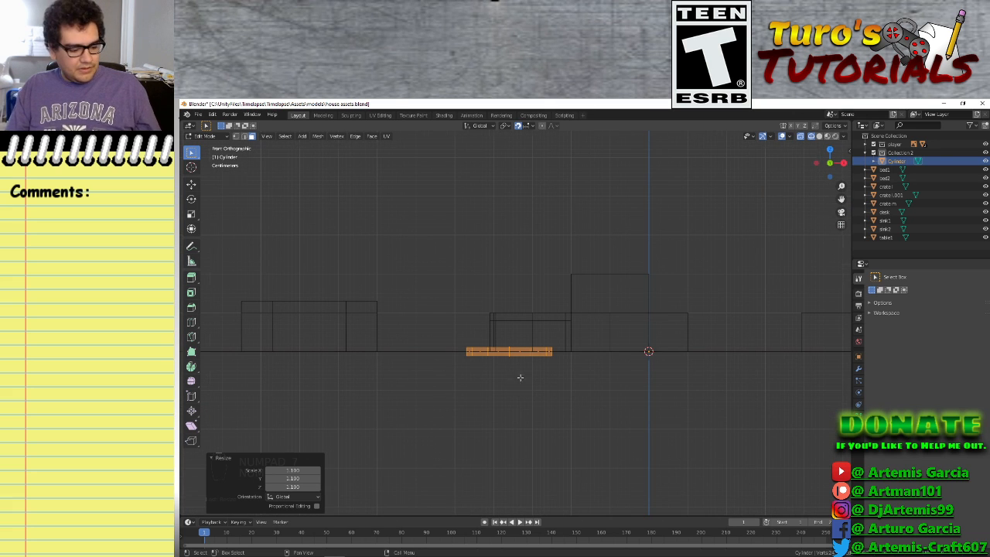
scroll(516, 379, "up", 7)
key("g")
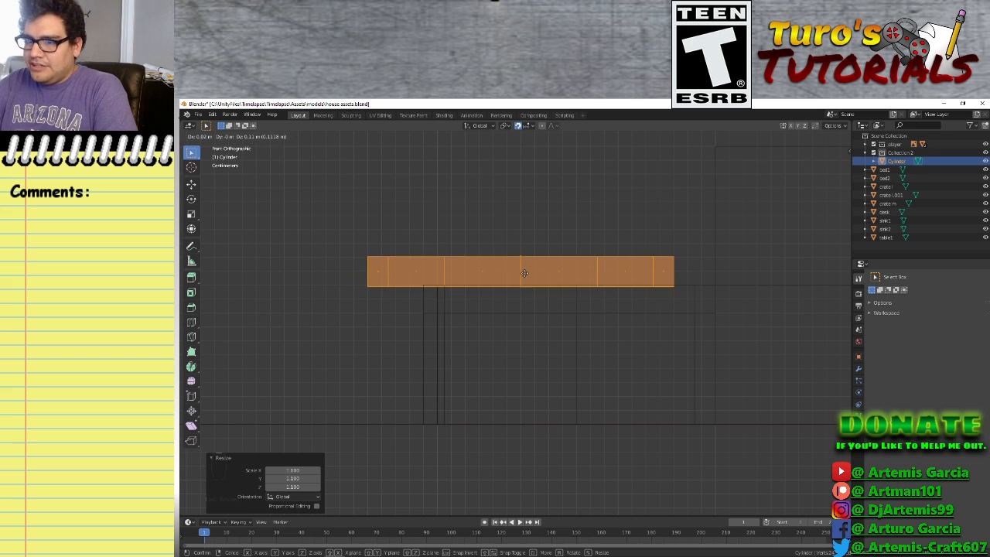
left_click(552, 261)
Compare the tabletop's height with the player figure and the neighbouring furniture in the front view
scroll(547, 273, "down", 5)
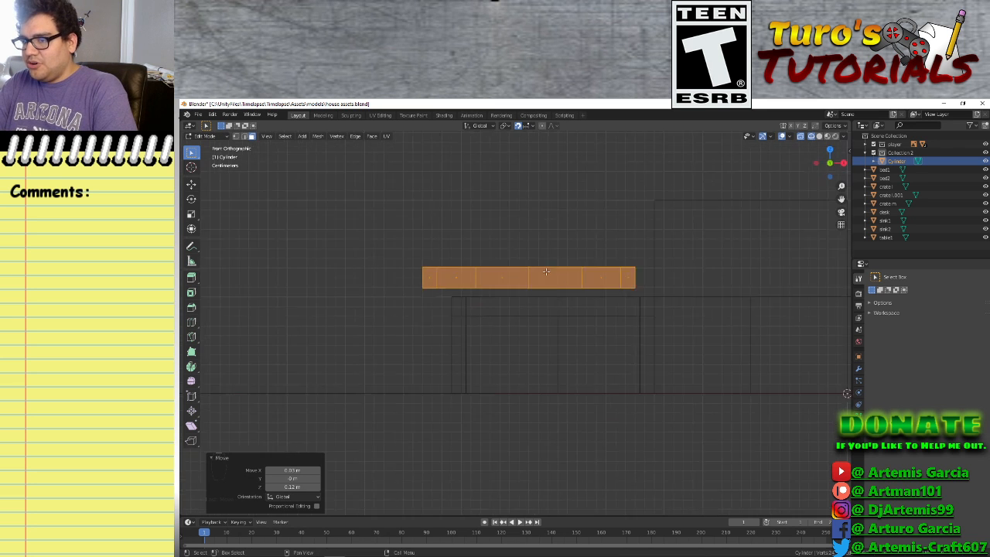
middle_click_drag(482, 363, 702, 393, "shift")
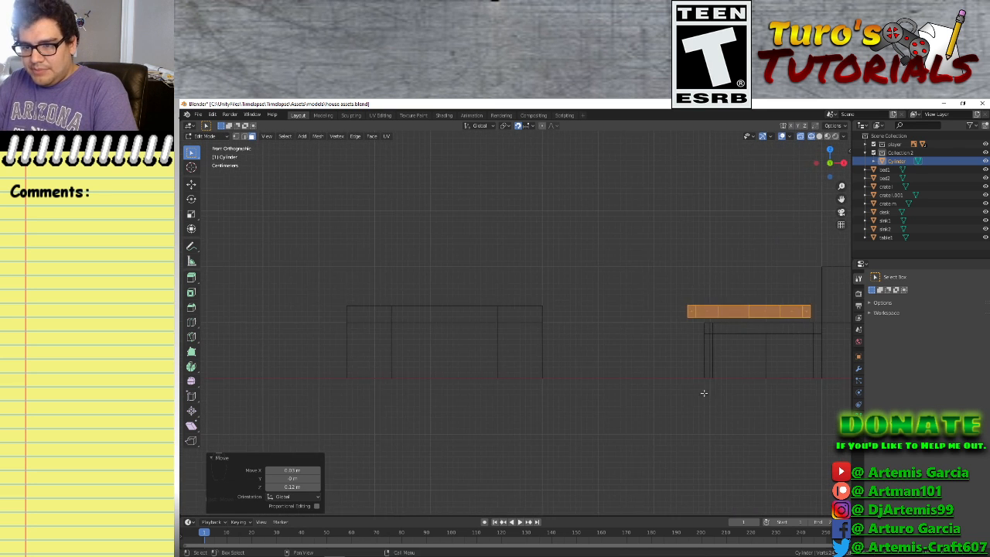
scroll(459, 335, "down", 6)
middle_click_drag(459, 340, 492, 366, "shift")
scroll(464, 356, "up", 5)
middle_click_drag(384, 342, 611, 316, "shift")
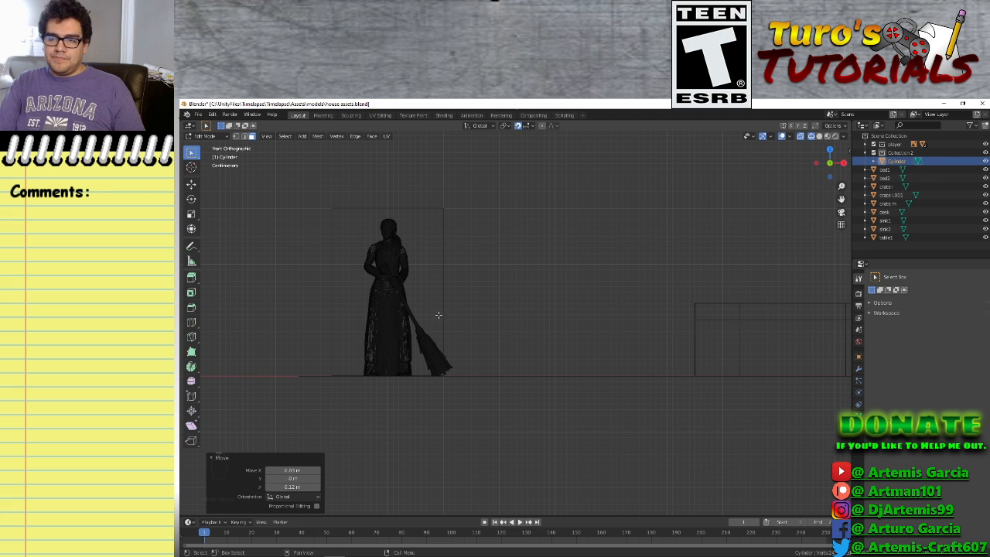
middle_click_drag(598, 376, 511, 397, "shift")
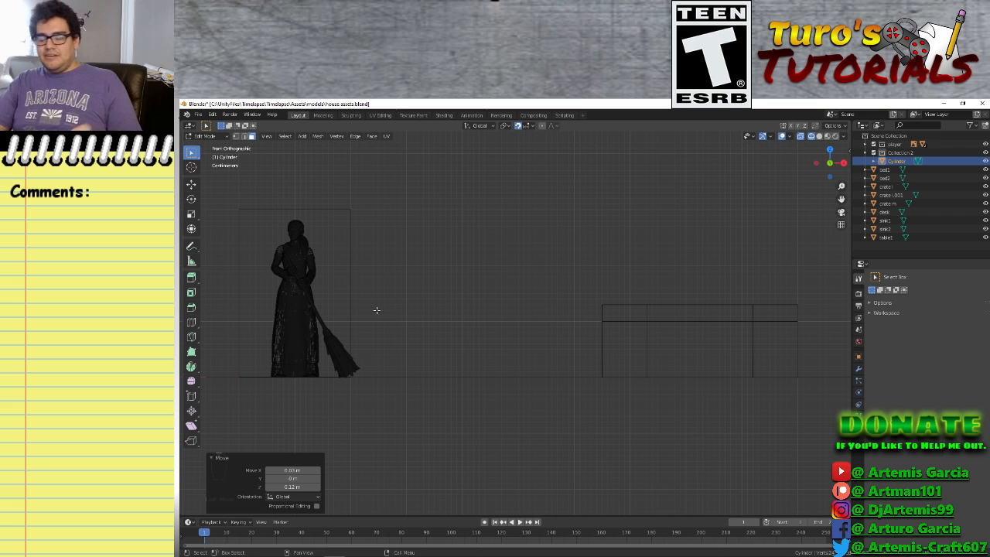
middle_click_drag(670, 351, 376, 338, "shift")
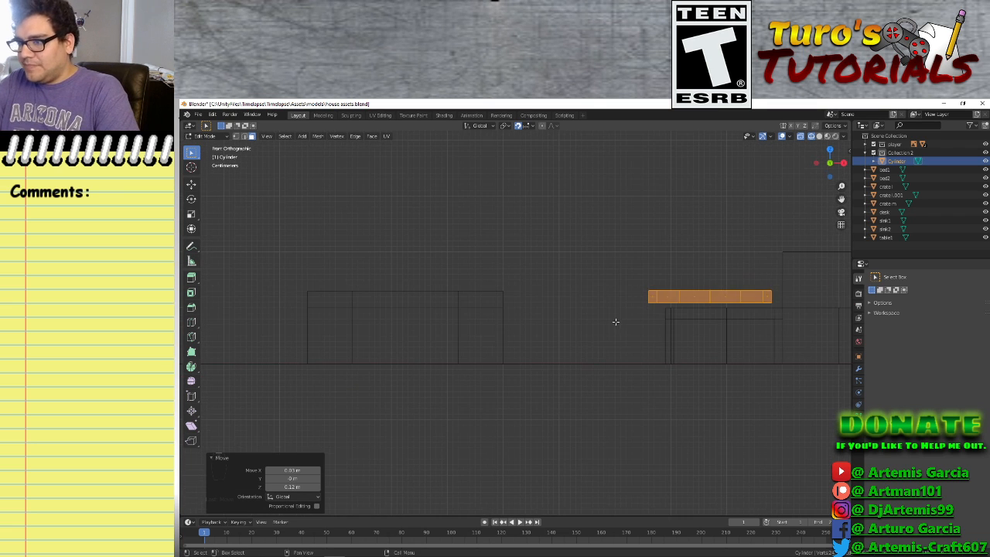
middle_click_drag(615, 321, 508, 369, "shift")
scroll(508, 369, "up", 3)
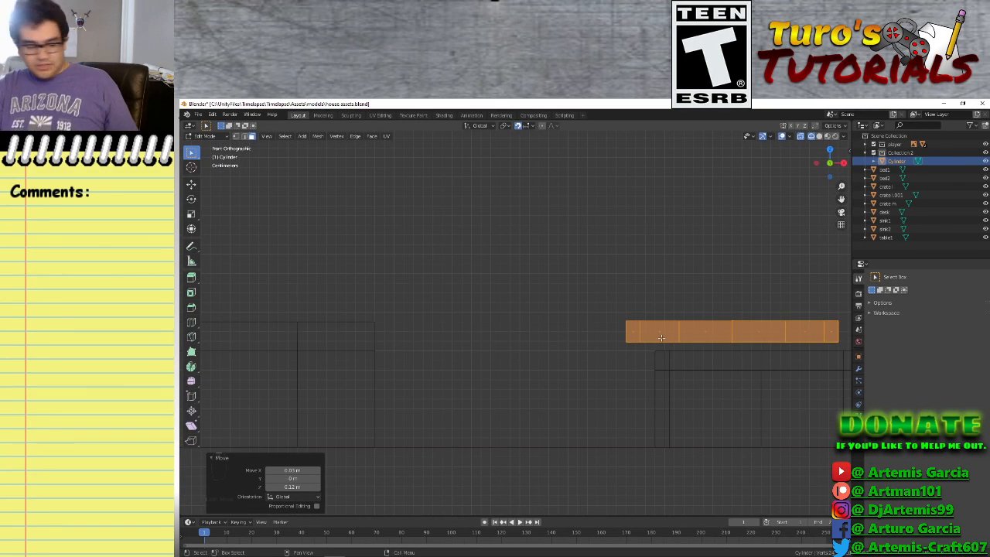
Raise the tabletop another 0.02 m and thin it by scaling 0.4 along Z
key("g")
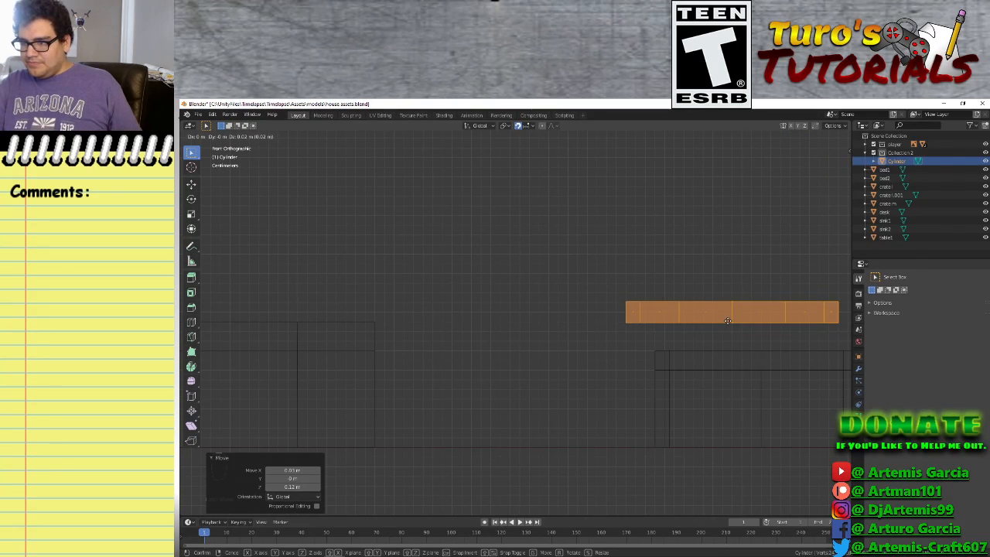
left_click(729, 323)
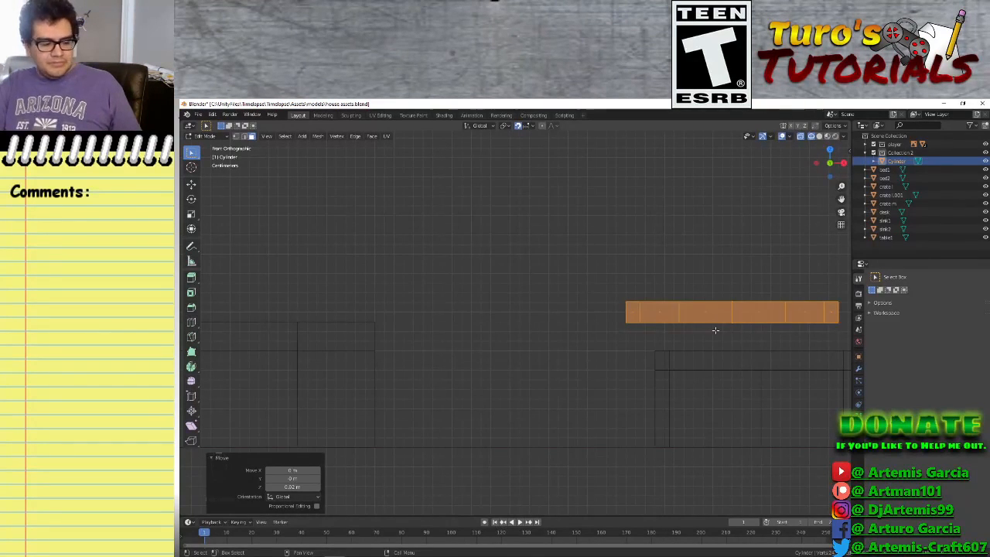
scroll(734, 359, "up", 2)
middle_click_drag(725, 368, 524, 372, "shift")
key("s")
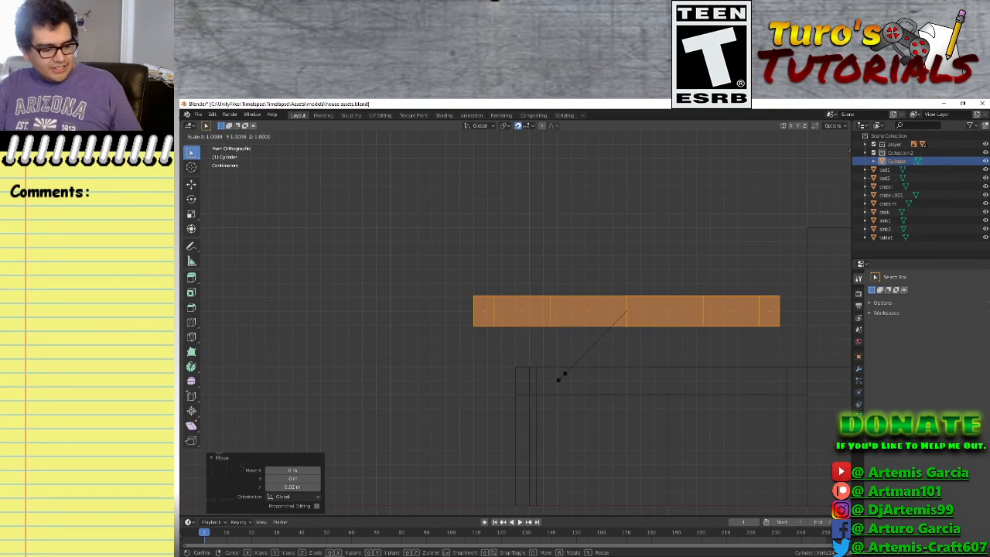
key("z")
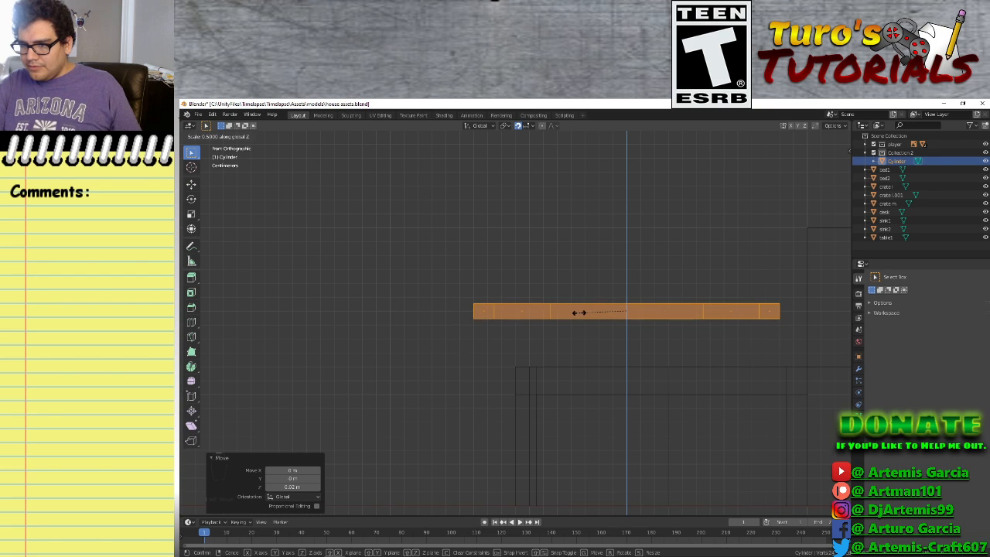
left_click(588, 311)
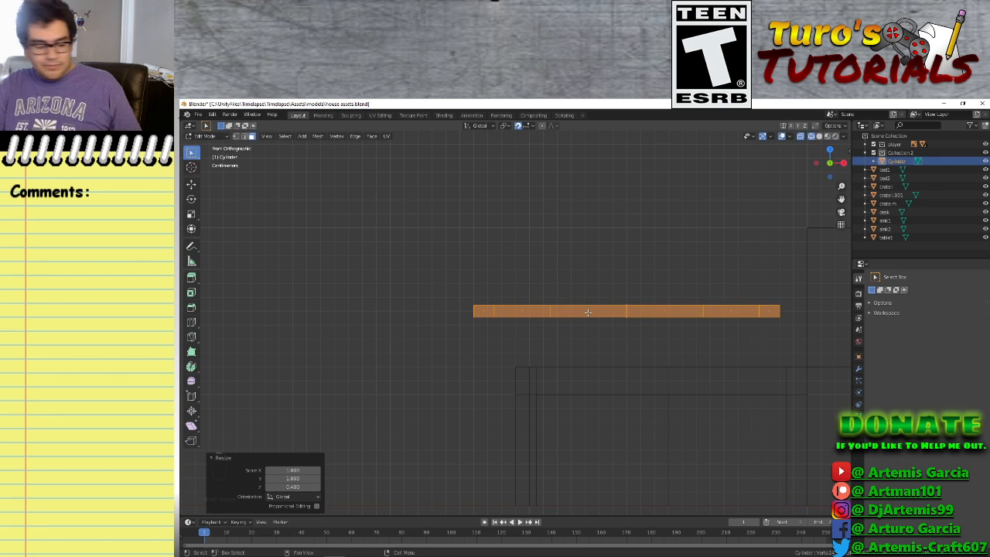
key("g")
left_click(594, 317)
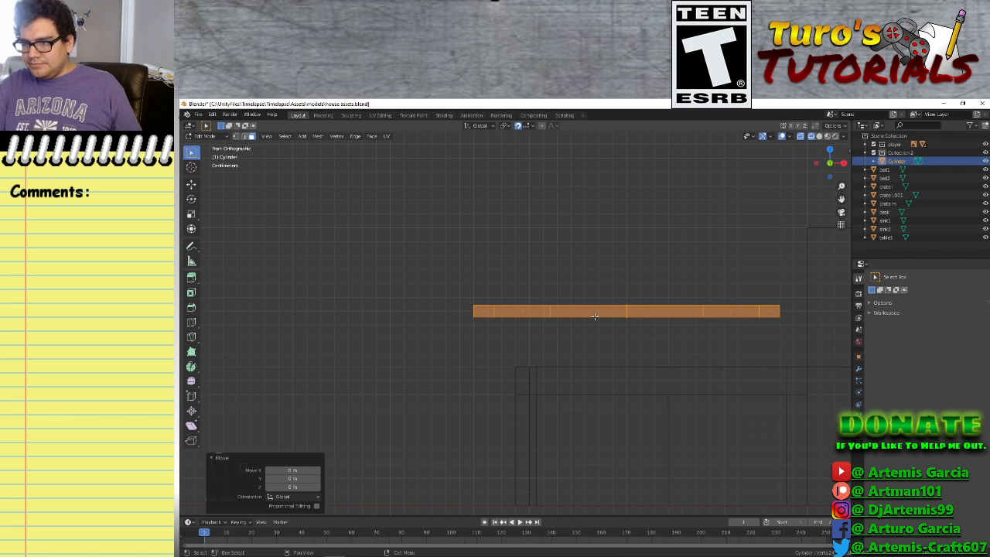
scroll(592, 321, "down", 3)
middle_click_drag(592, 359, 607, 430, "shift")
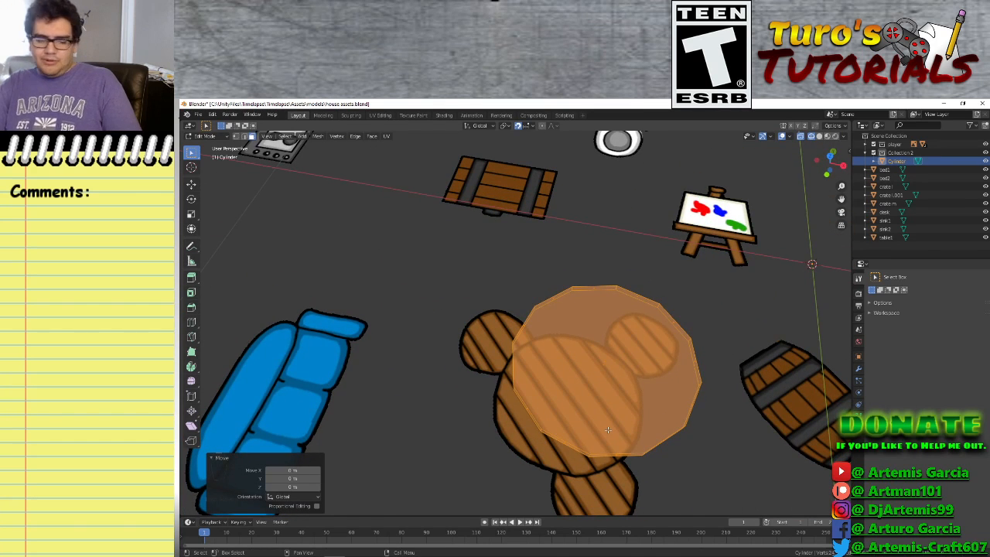
In the top view, move the tabletop cylinder -0.03 m along X to centre it over the reference tabletop
key("KP_7")
scroll(637, 360, "up", 1)
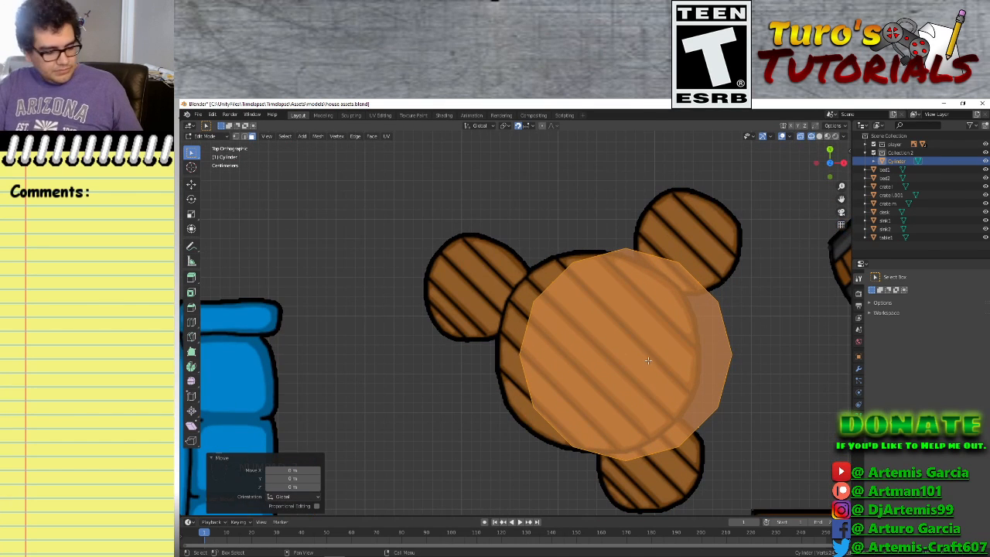
key("g")
left_click(629, 360)
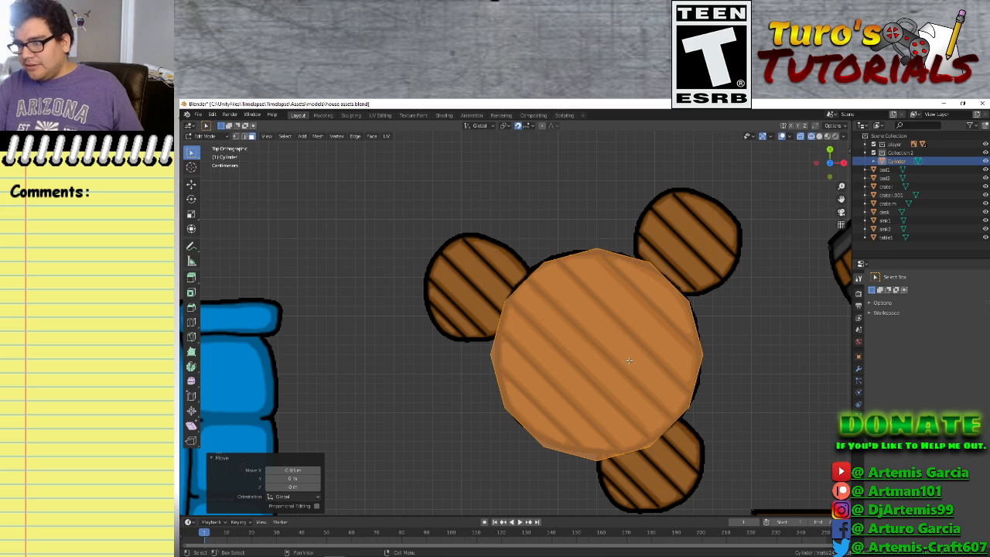
Select only the underside face of the round tabletop
middle_click_drag(623, 366, 579, 332)
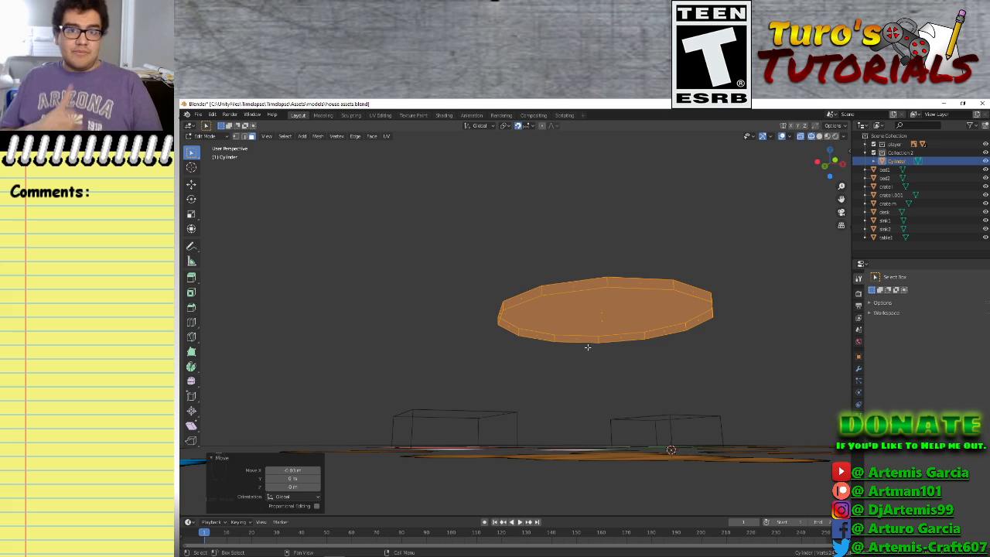
middle_click_drag(624, 354, 645, 377)
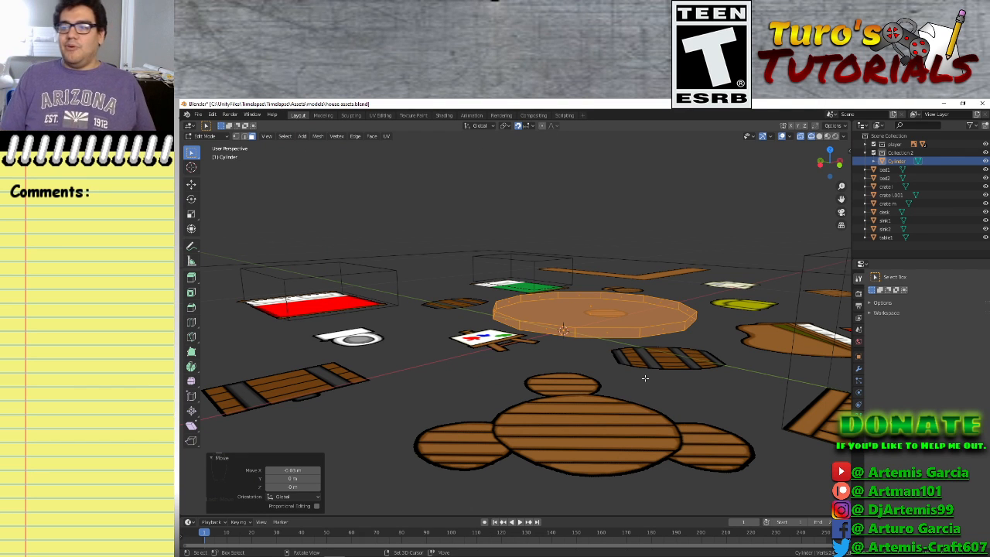
mouse_move(645, 378)
middle_mouse_down()
mouse_move(658, 347)
mouse_move(651, 391)
mouse_move(649, 374)
middle_mouse_up()
left_click(591, 340, "shift")
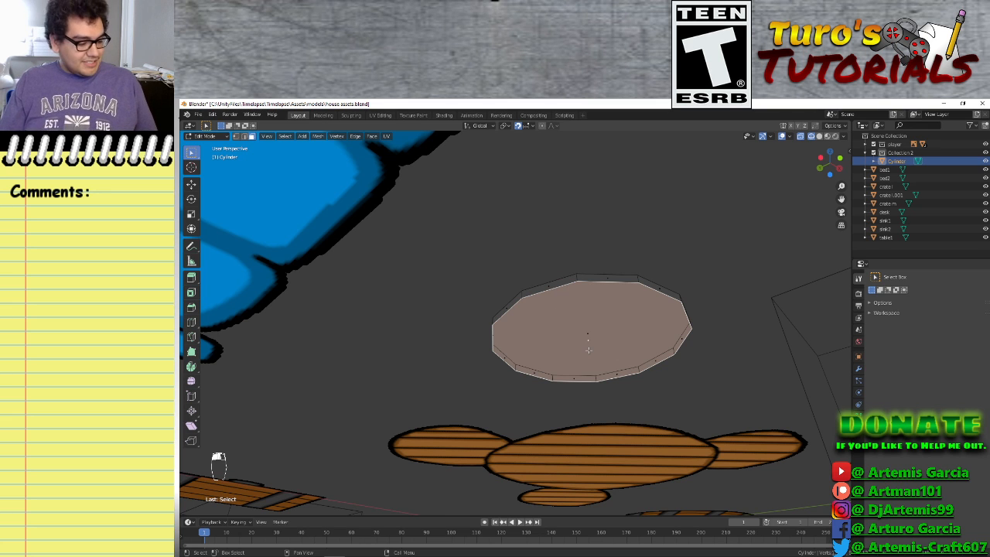
key("ctrl+KP_7")
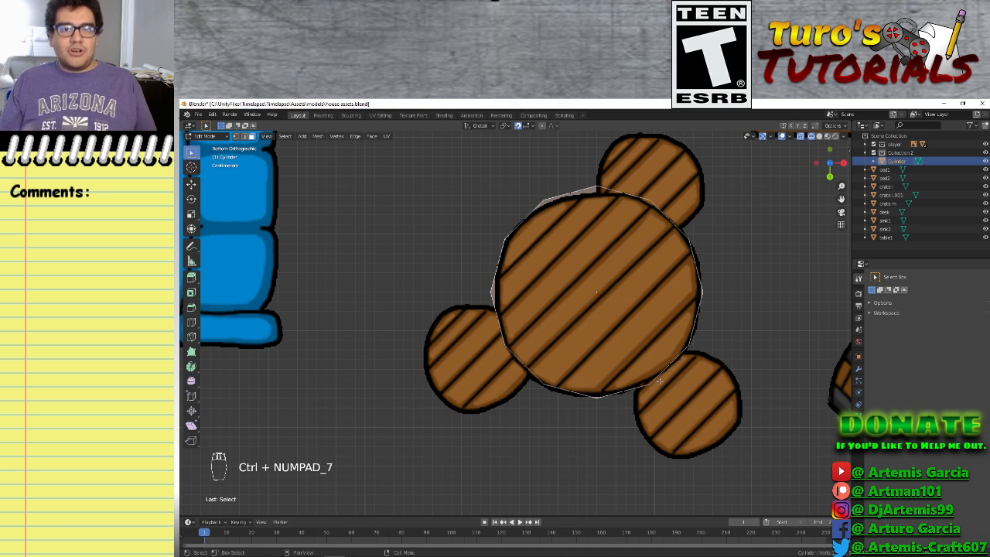
key("e")
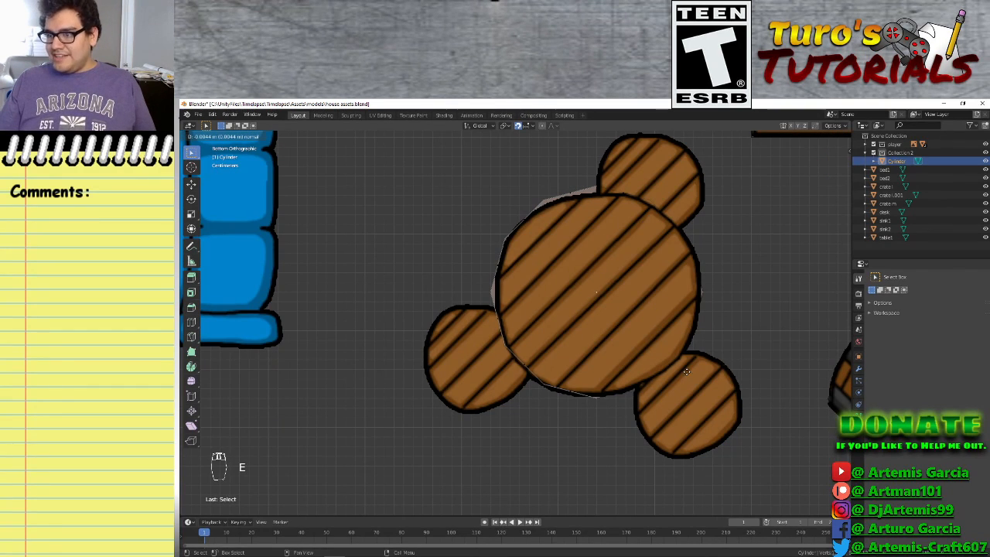
right_click(631, 366)
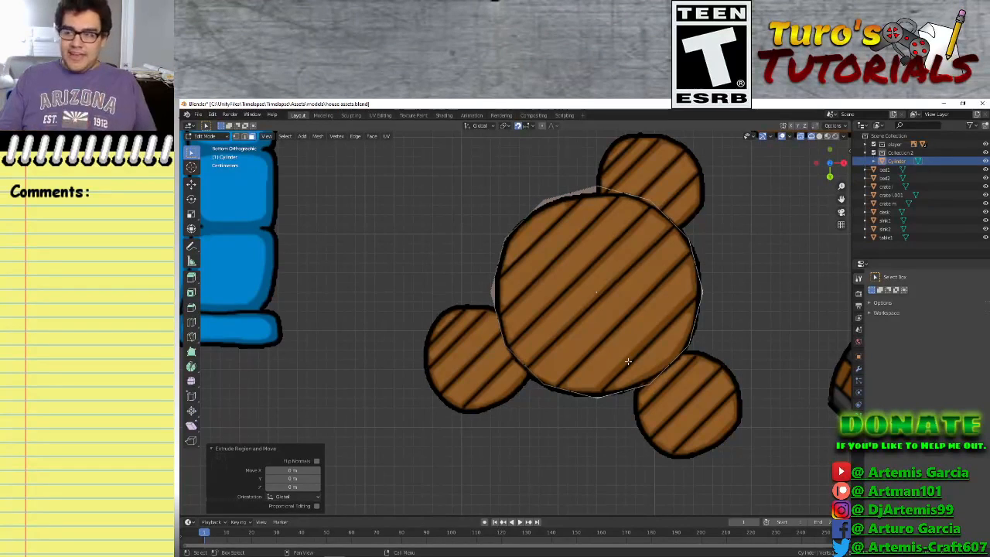
middle_click_drag(640, 363, 678, 450)
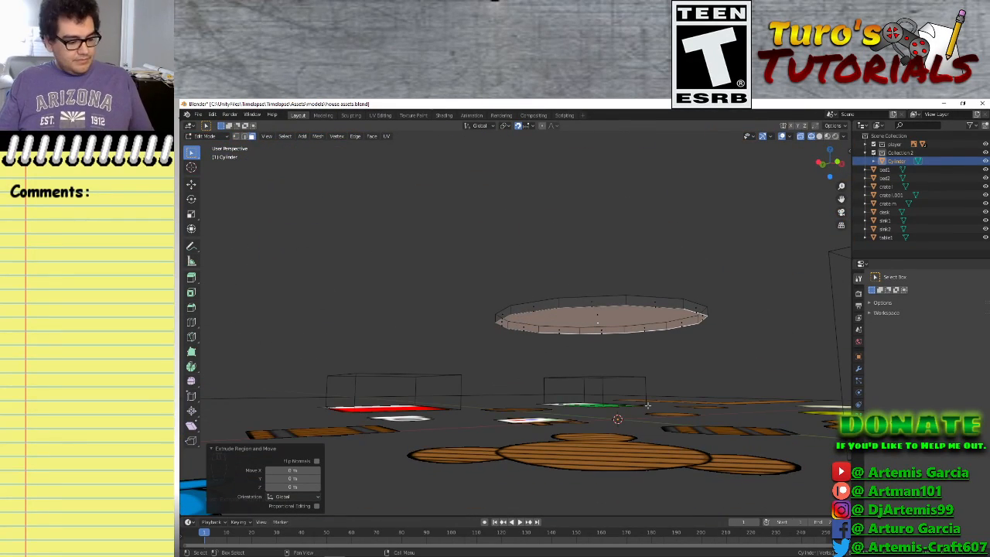
key("ctrl+z")
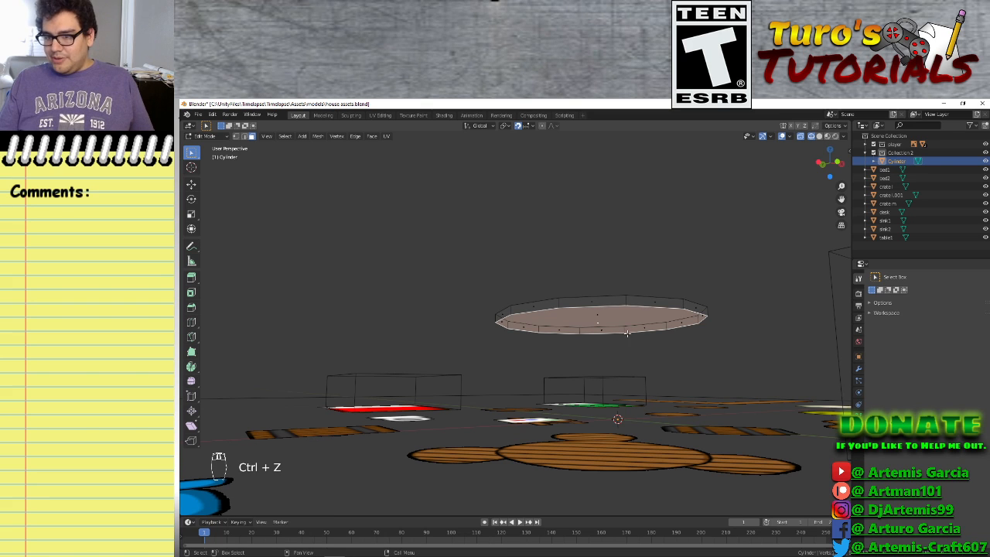
key("g")
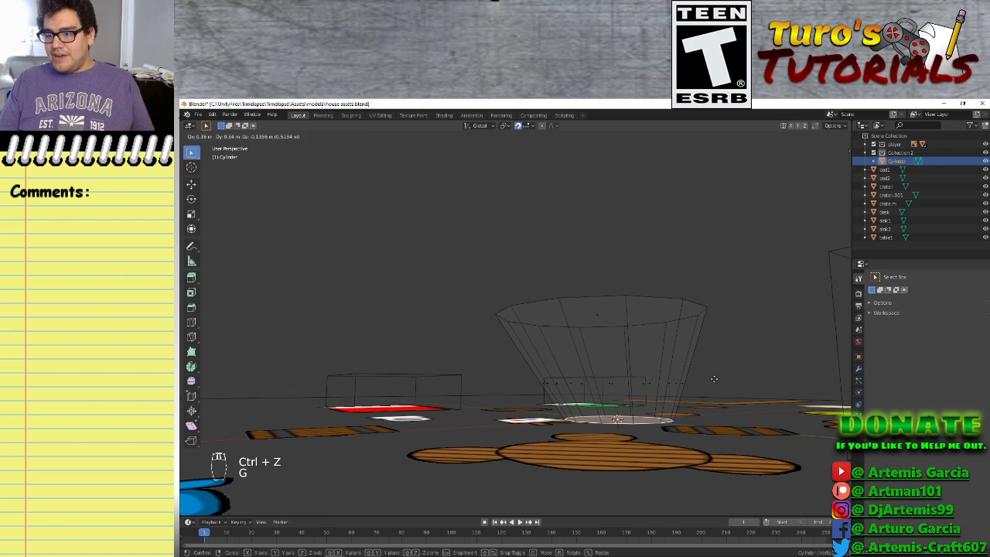
right_click(675, 373)
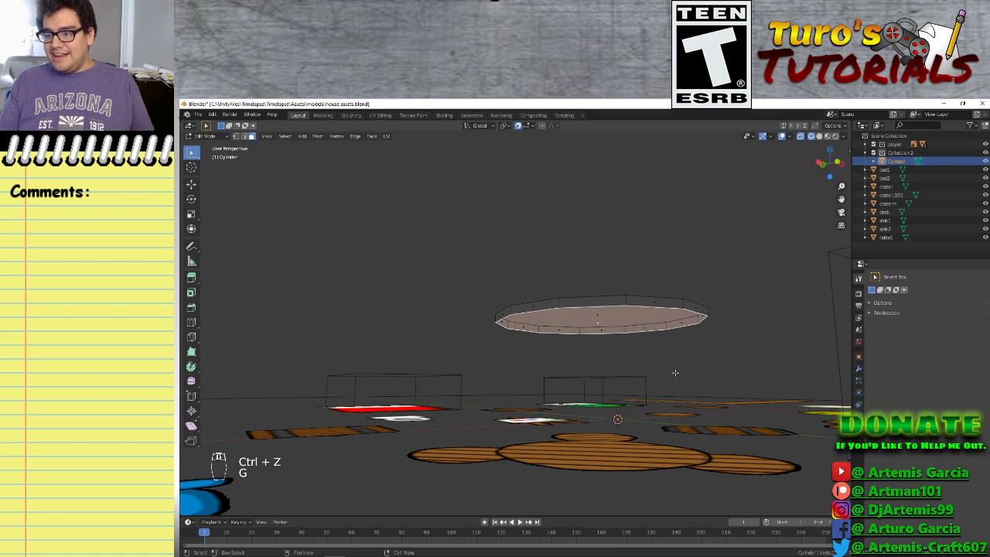
right_click(627, 357)
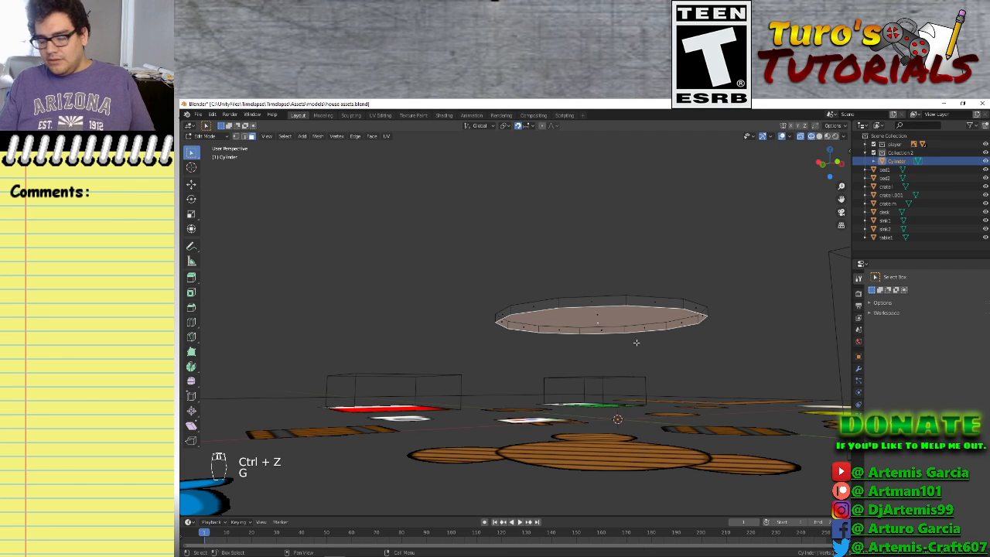
Extrude the tabletop's underside face in place and scale the new face uniformly by 0.1 for a central leg
key("e")
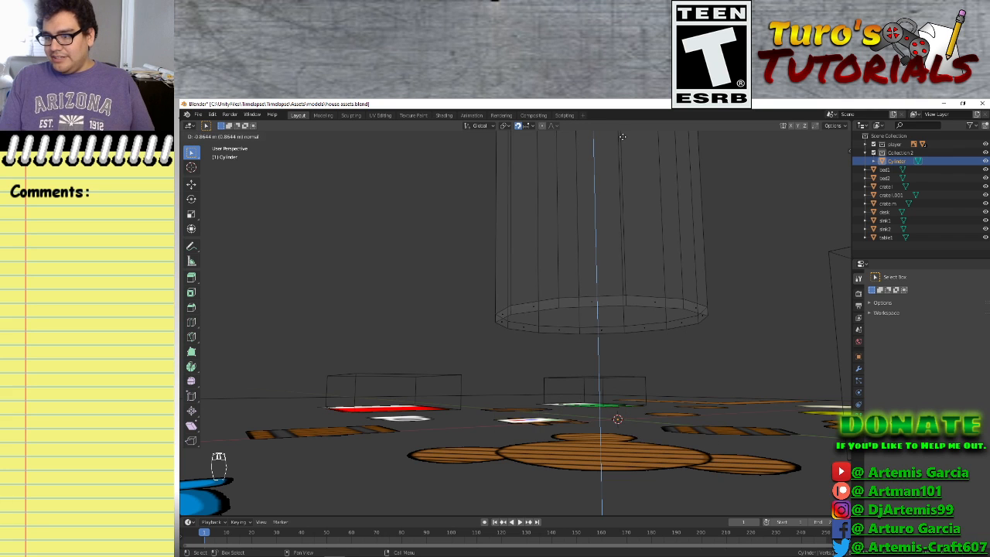
right_click(537, 307)
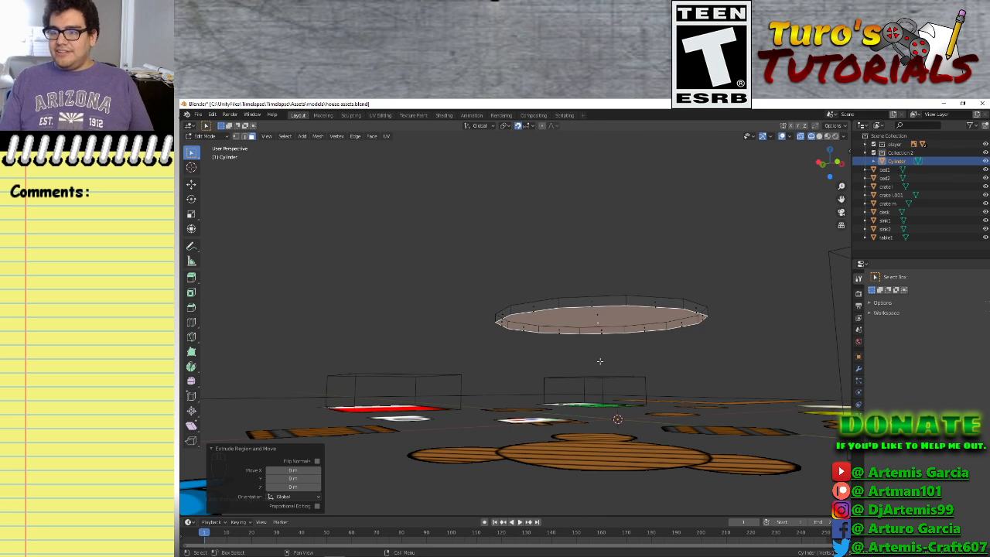
key("KP_1")
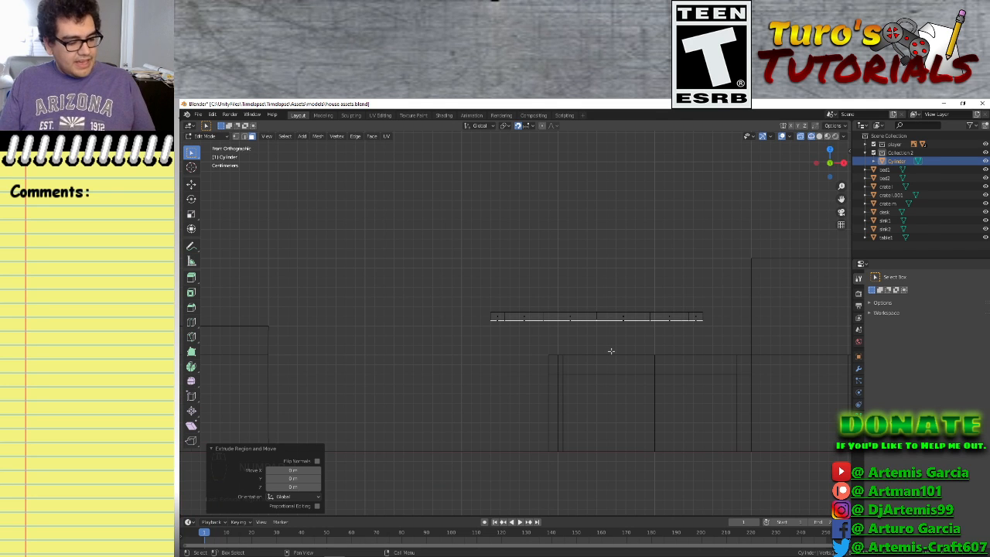
key("KP_7")
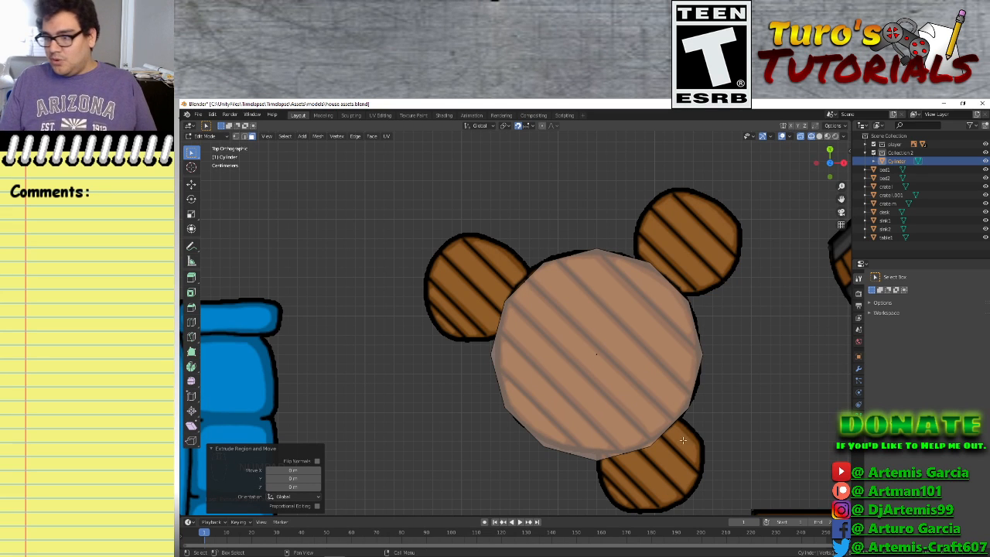
key("s")
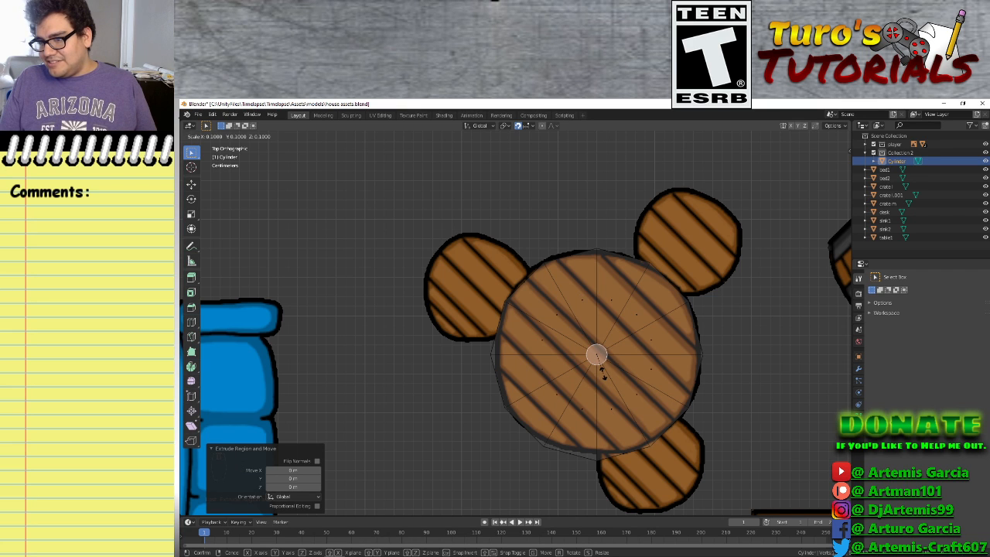
left_click(603, 375)
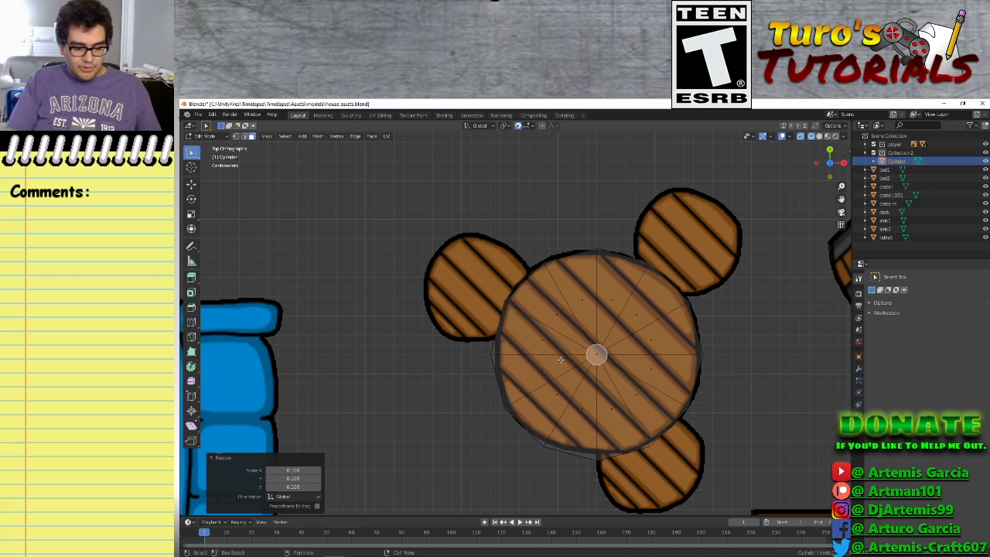
In the front view, extrude the small centre face down 0.1156 m and another 0.02 m to form the leg reaching the floor
key("KP_1")
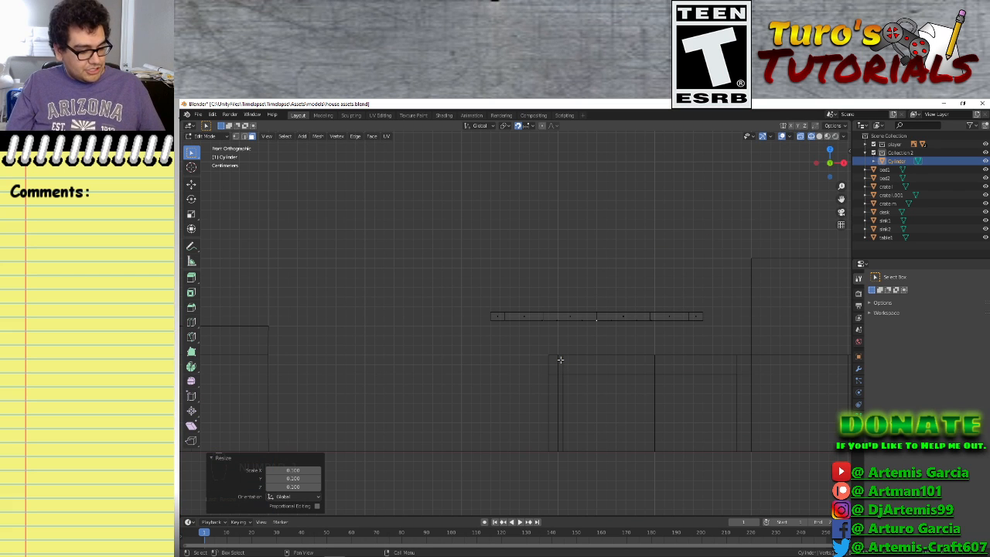
key("e")
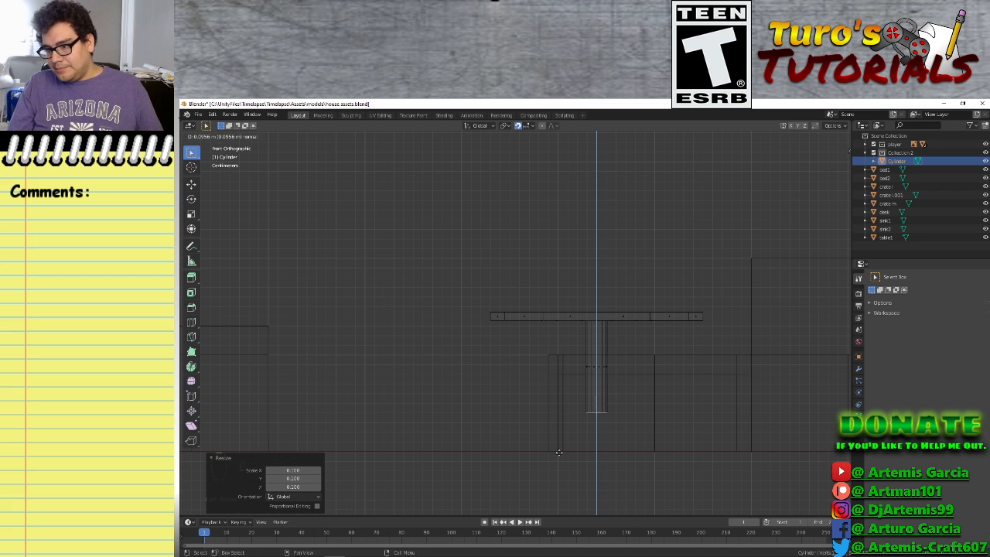
left_click(556, 471)
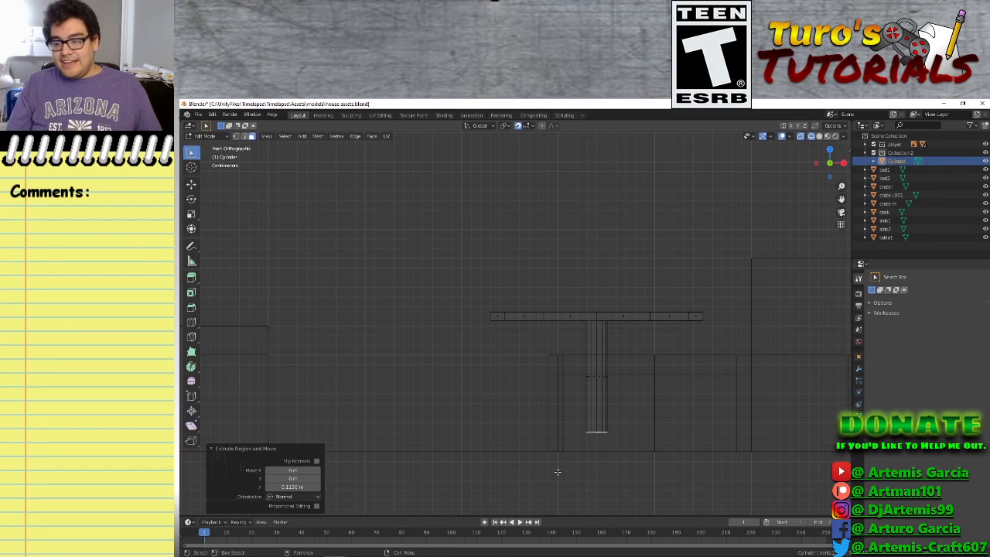
key("e")
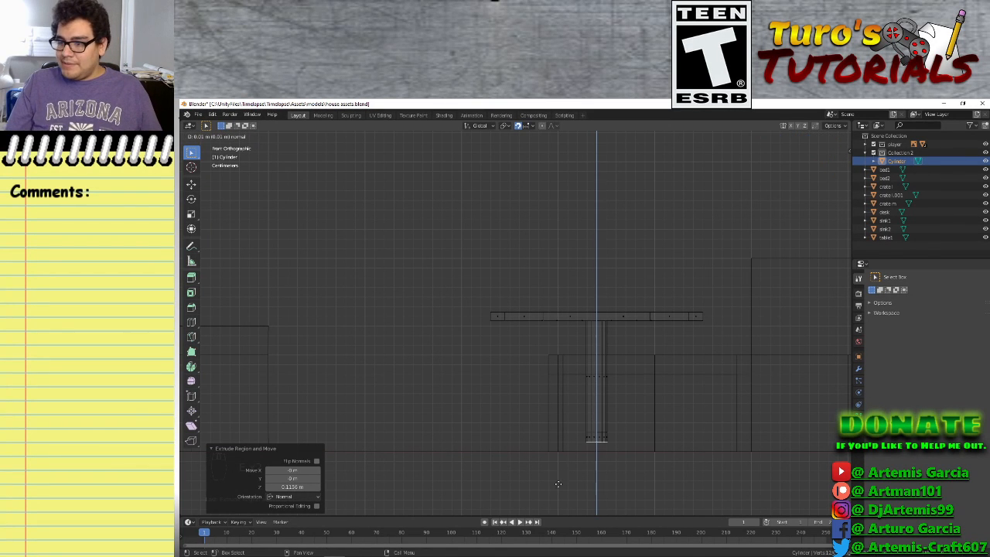
left_click(559, 489)
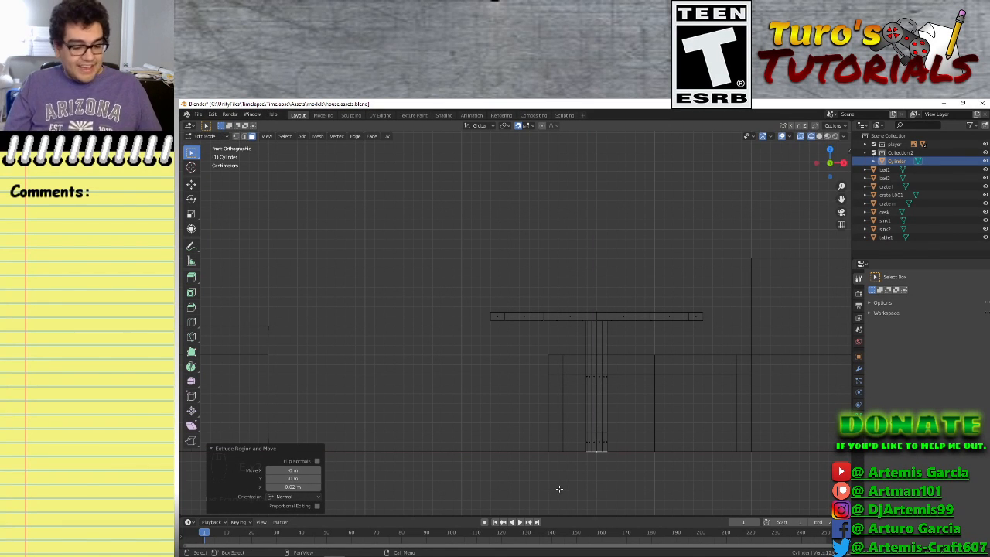
Scale the leg's bottom face uniformly by 2.6 to flare it into a foot
key("KP_7")
scroll(623, 400, "up", 4)
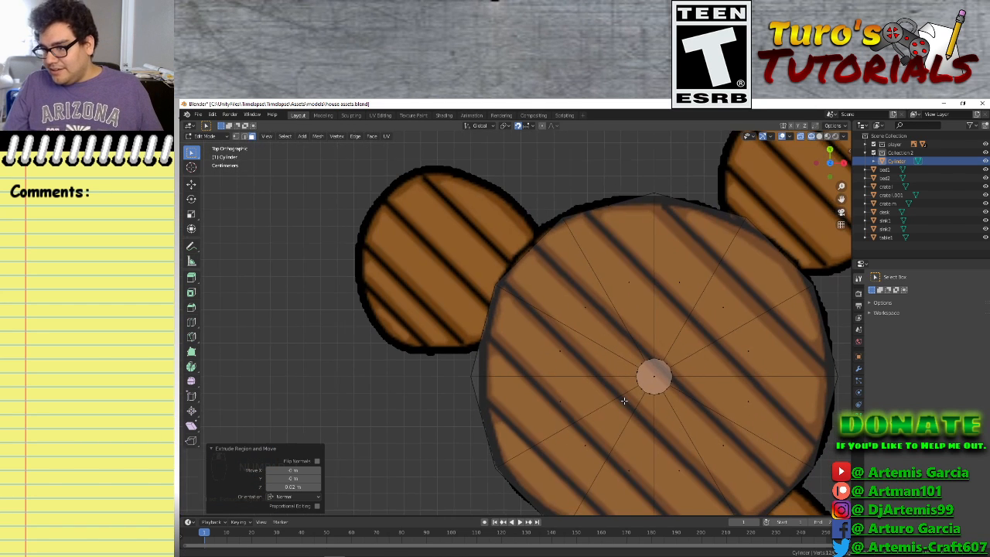
middle_click_drag(624, 400, 518, 347, "shift")
scroll(546, 268, "up", 2)
key("e")
key("s")
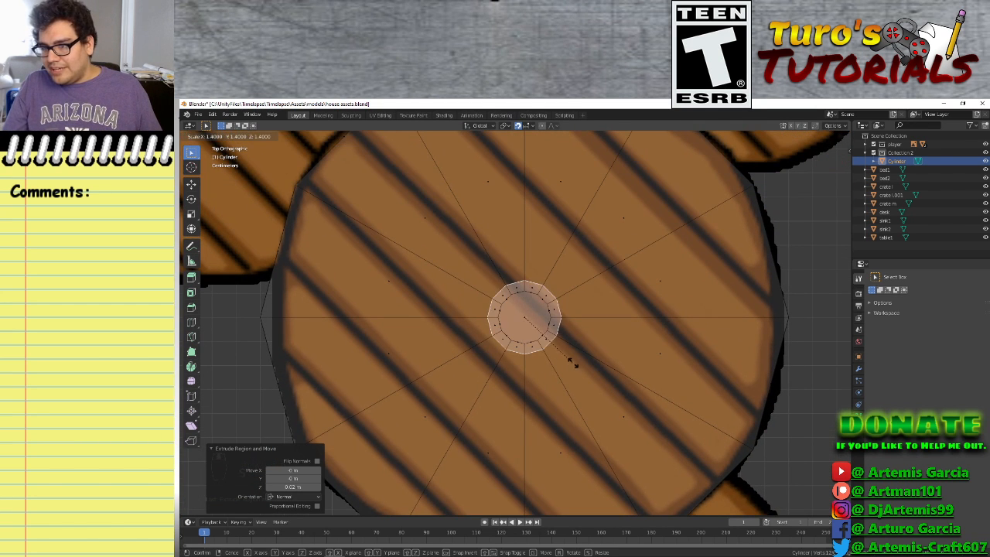
left_click(618, 401)
Switch the viewport to solid shading without X-ray and look over the table's shape from above
scroll(570, 399, "down", 4)
middle_click_drag(570, 399, 542, 387)
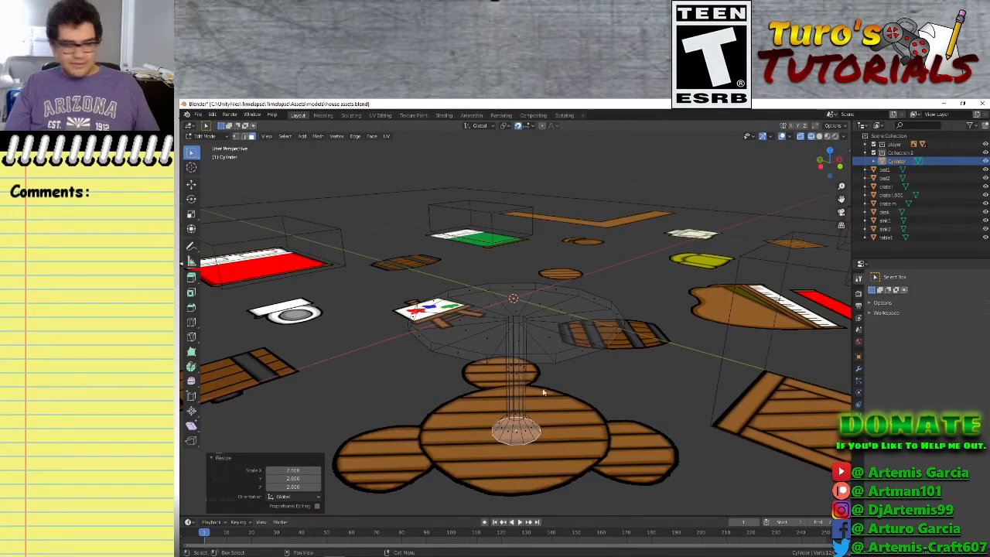
key("alt+z")
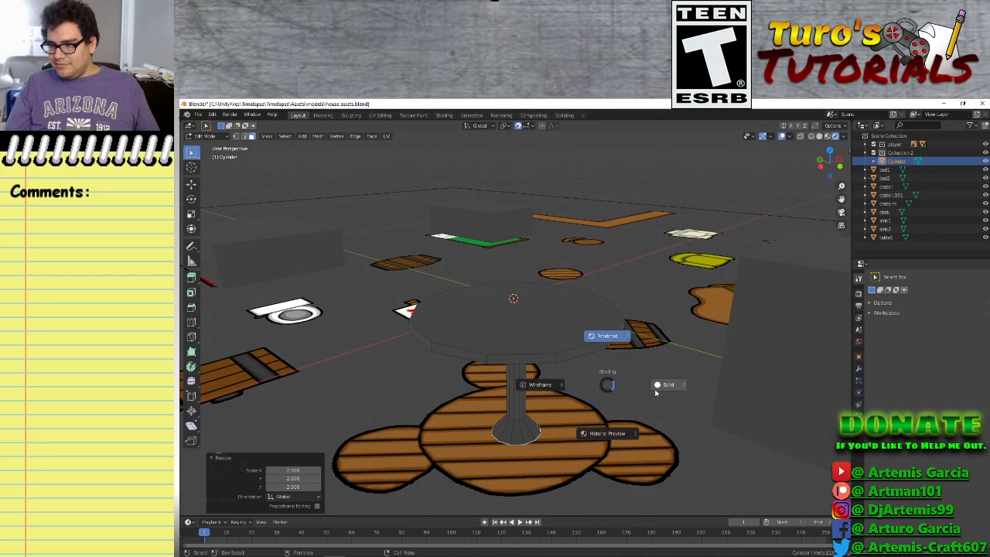
key("alt+z")
middle_click_drag(621, 425, 573, 427)
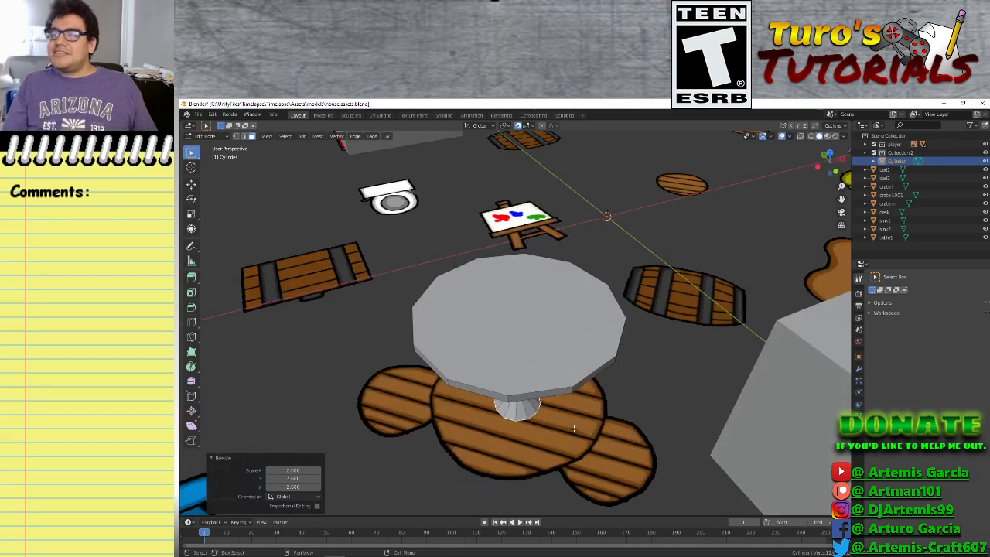
scroll(573, 427, "down", 3)
Triangulate the tabletop's upper face and clear the selection
left_click(519, 316)
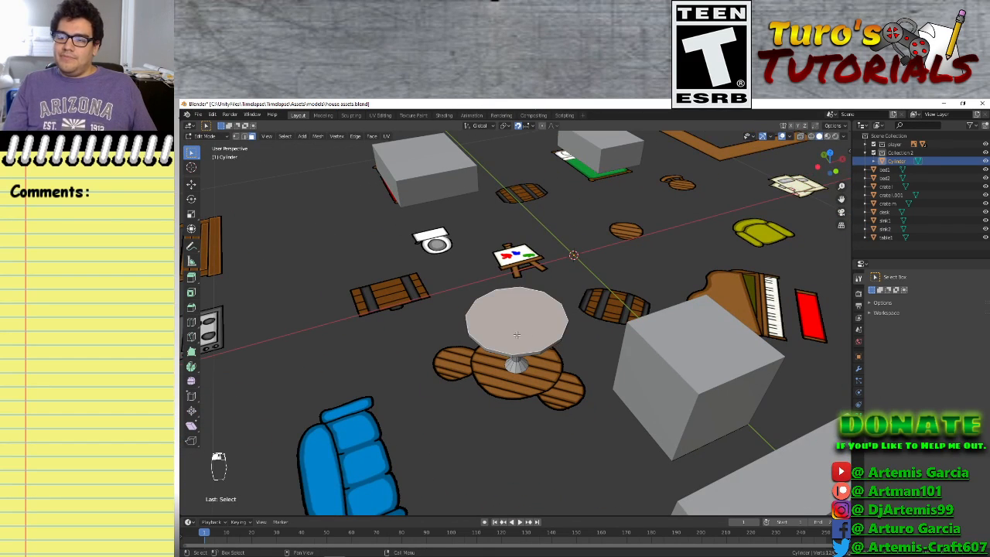
scroll(511, 341, "up", 4)
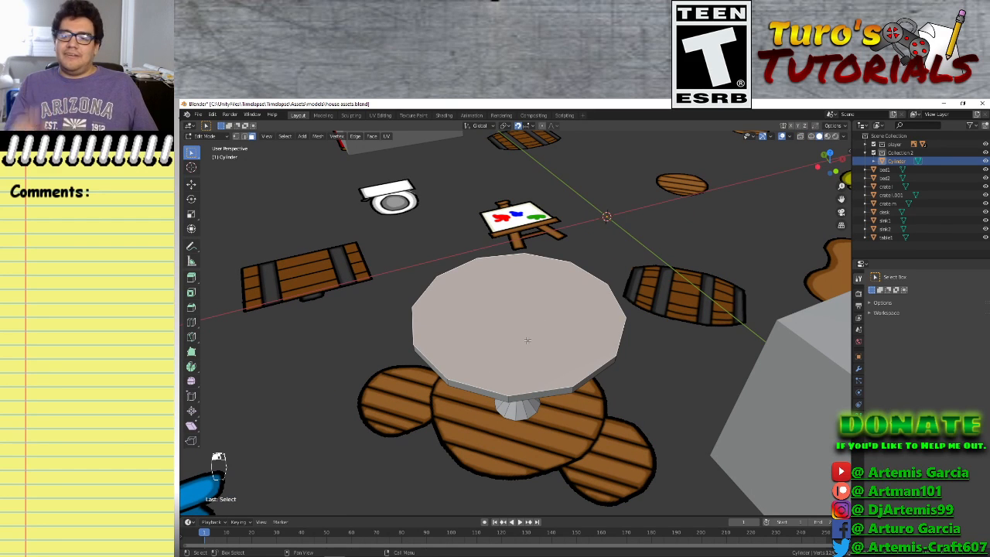
mouse_move(527, 341)
middle_mouse_down()
mouse_move(464, 387)
mouse_move(470, 406)
mouse_move(512, 457)
mouse_move(570, 470)
mouse_move(516, 354)
middle_mouse_up()
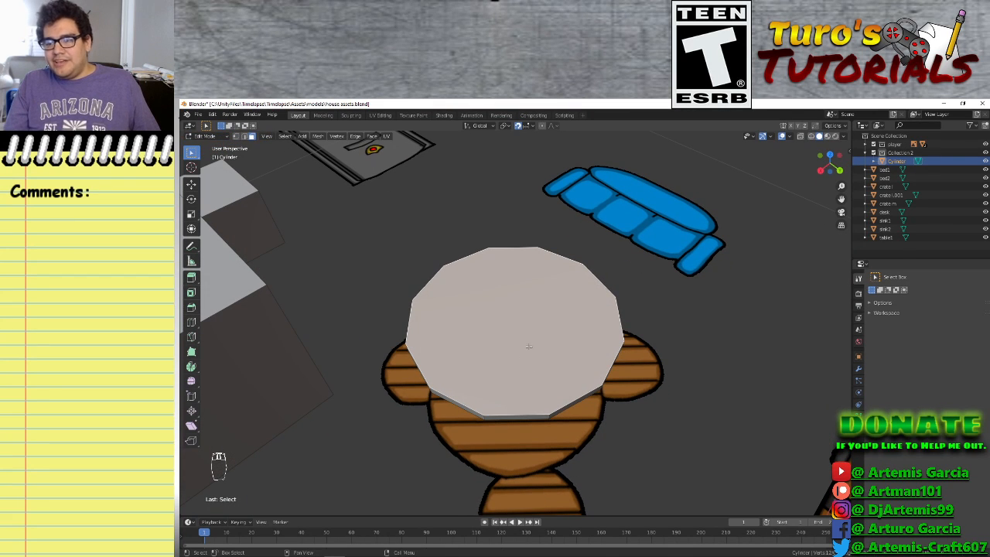
right_click(497, 330)
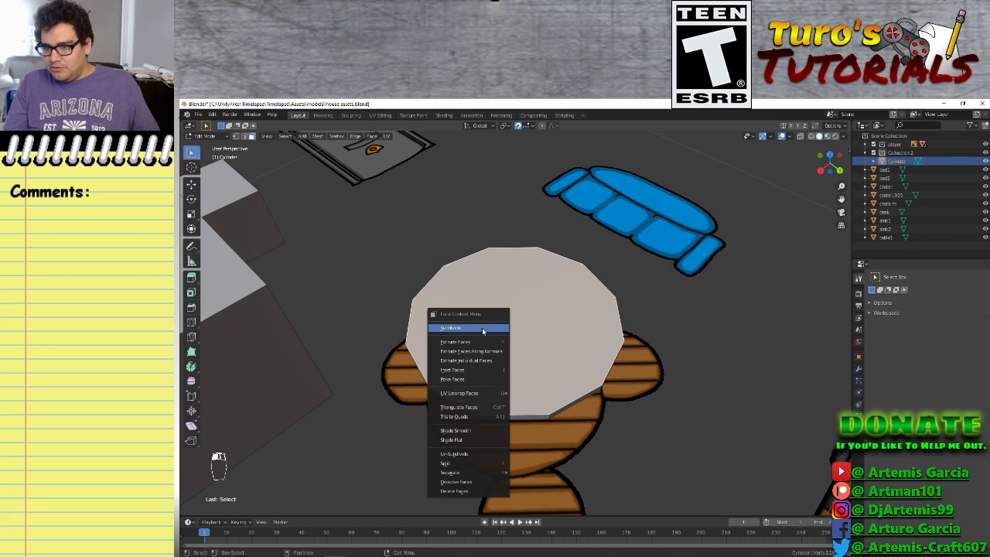
left_click(481, 408)
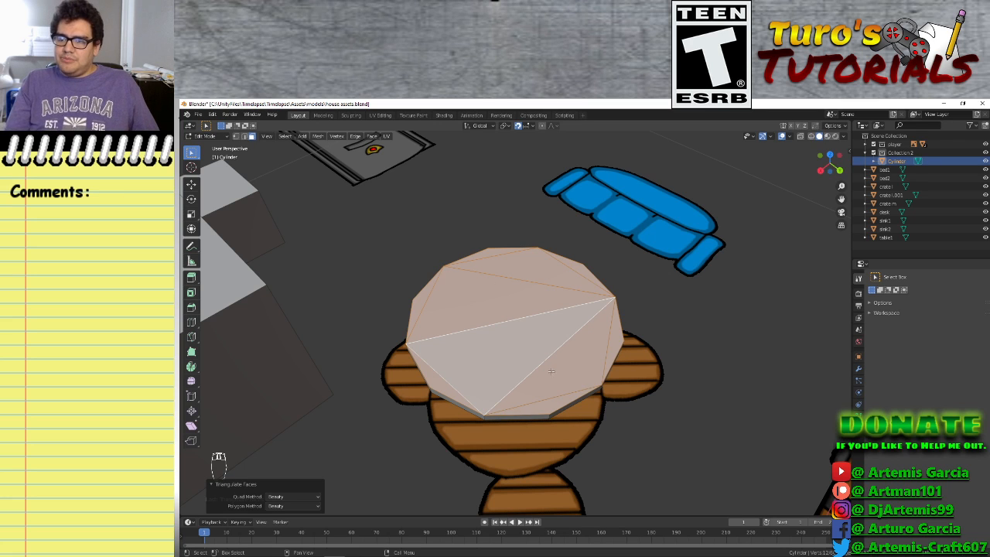
left_click(665, 436)
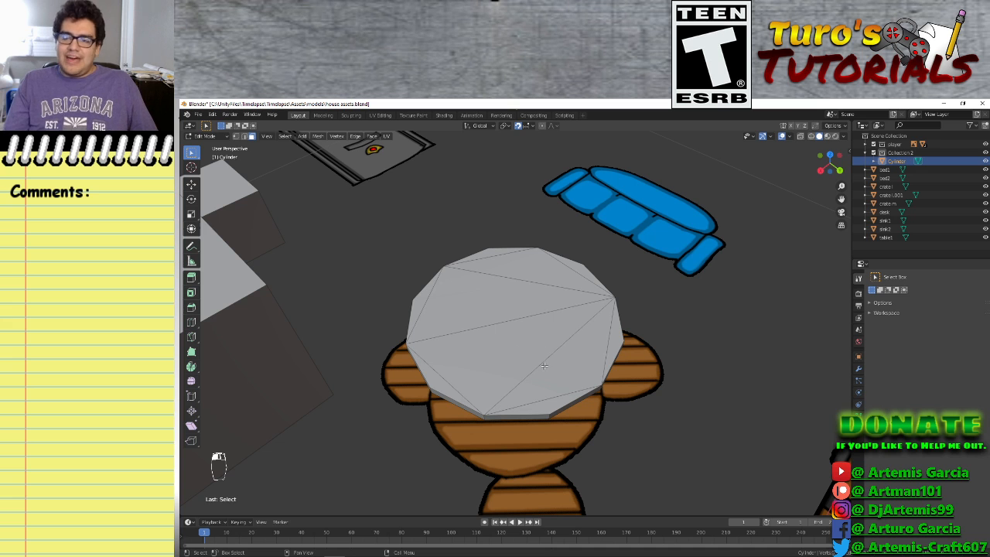
Select the flared foot's bottom face from below and triangulate it
middle_click_drag(577, 389, 519, 389)
left_click(517, 398)
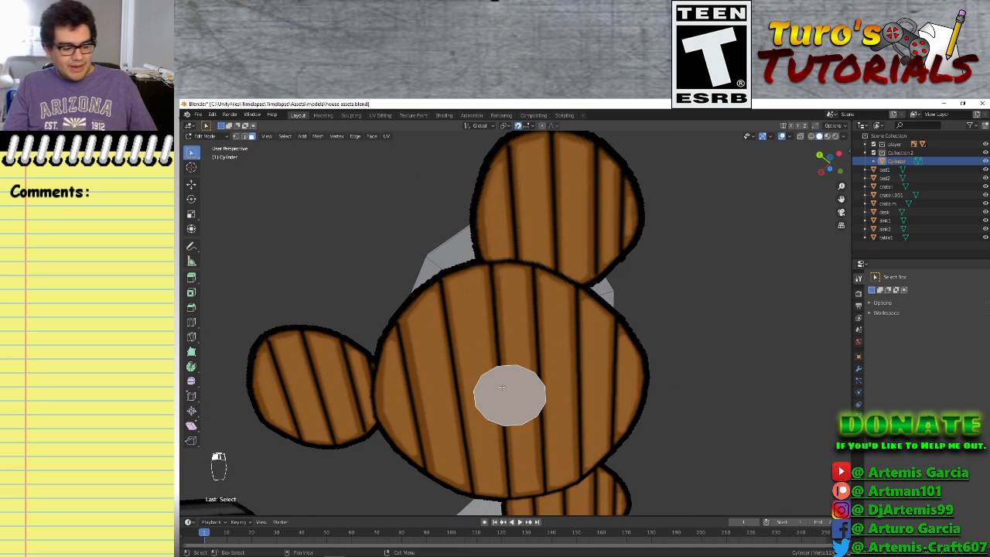
right_click(502, 387)
left_click(495, 389)
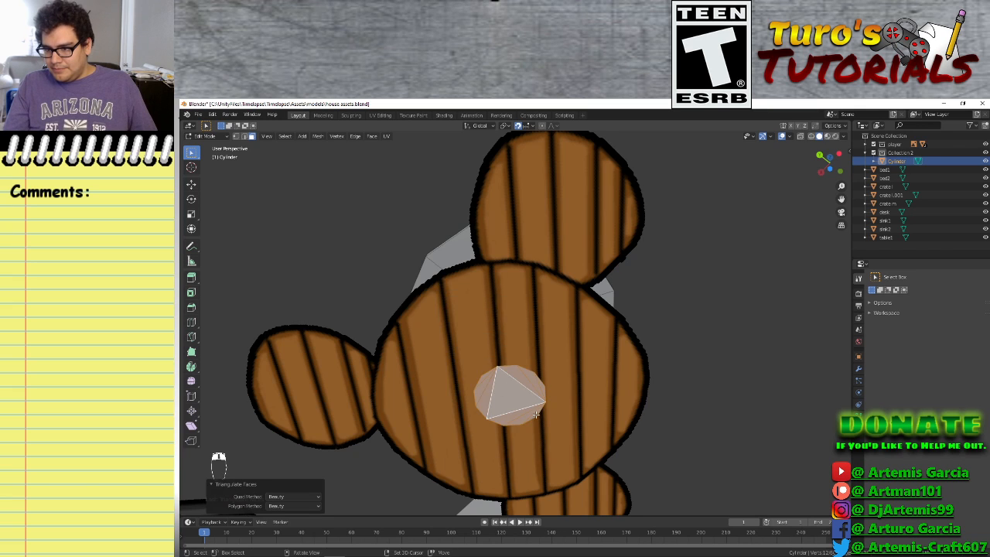
Examine the triangulated foot base and tabletop from below and above, and clear the face selection
middle_click_drag(536, 414, 593, 103)
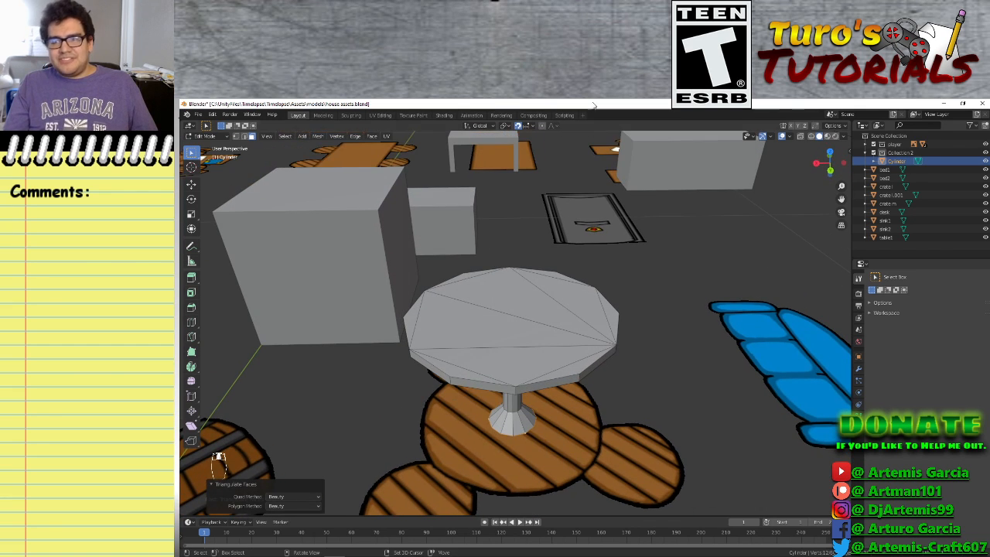
middle_click_drag(541, 370, 550, 241)
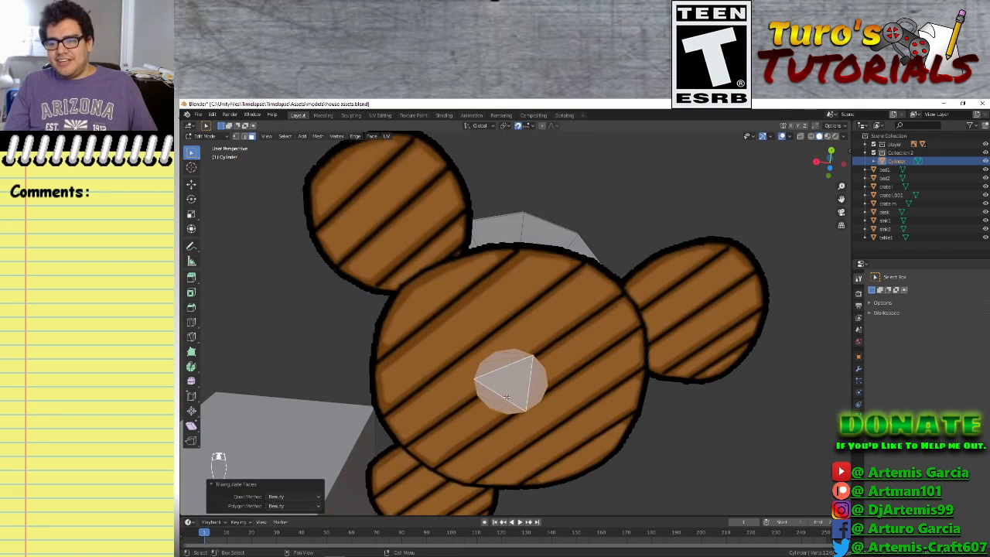
scroll(506, 397, "up", 3)
middle_click_drag(540, 459, 549, 398)
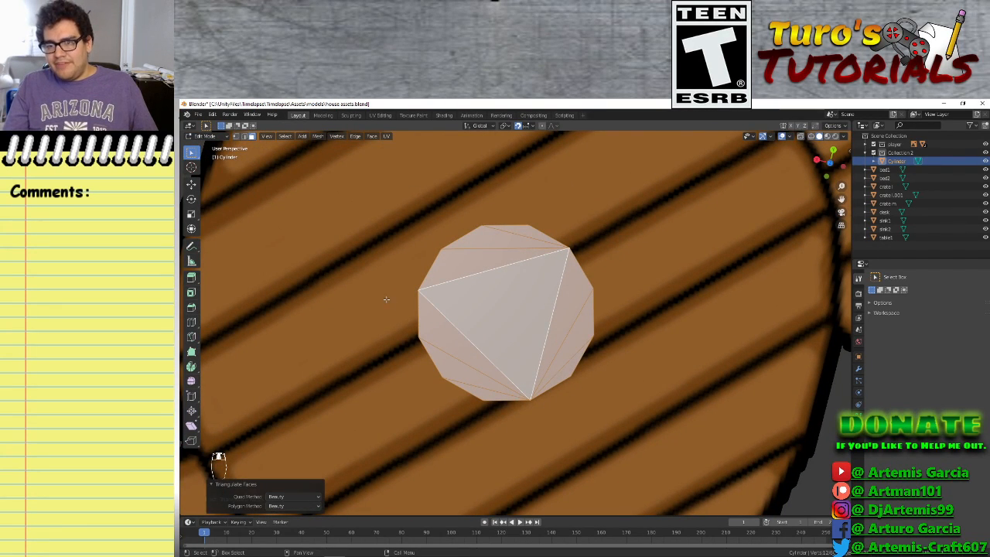
middle_click_drag(387, 299, 542, 379)
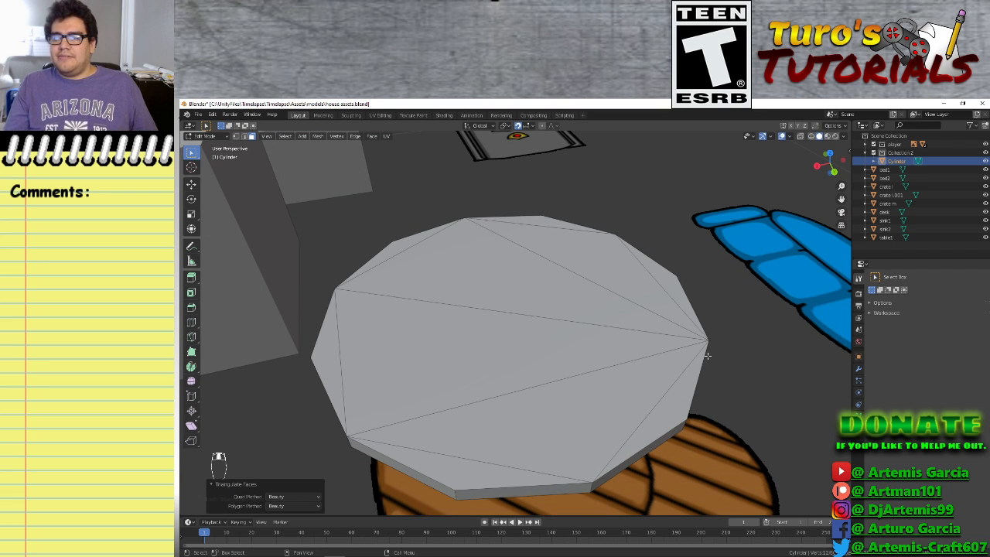
left_click(769, 338)
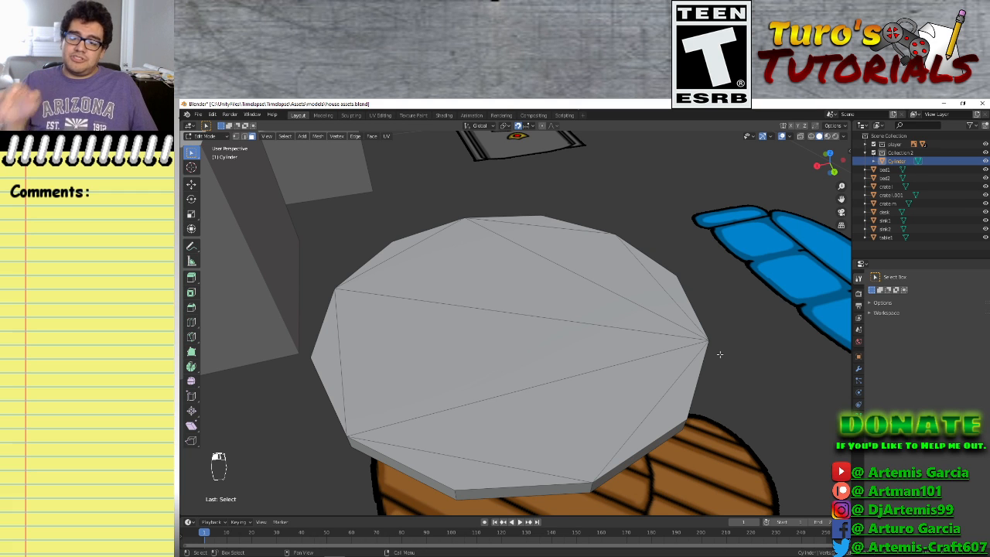
middle_click_drag(436, 447, 589, 421)
scroll(531, 400, "down", 3)
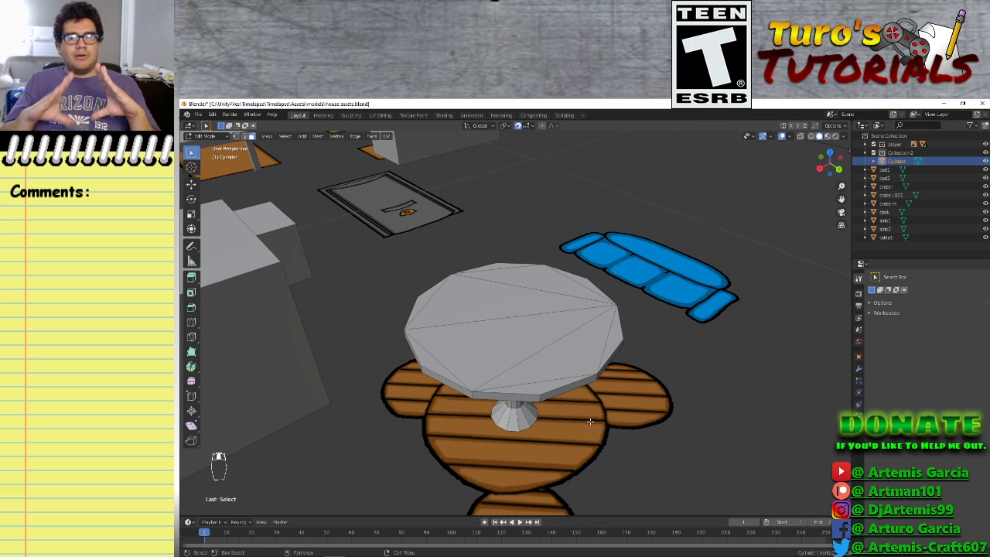
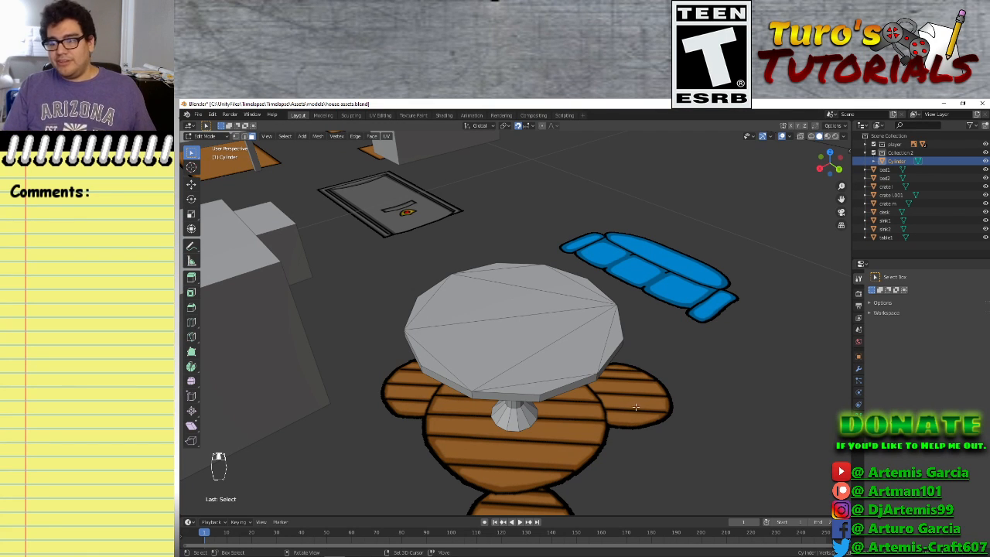
Select the ring of faces on the tabletop's underside around the leg, triangulate them, and clear the selection
middle_click_drag(615, 410, 552, 302)
scroll(552, 301, "up", 5)
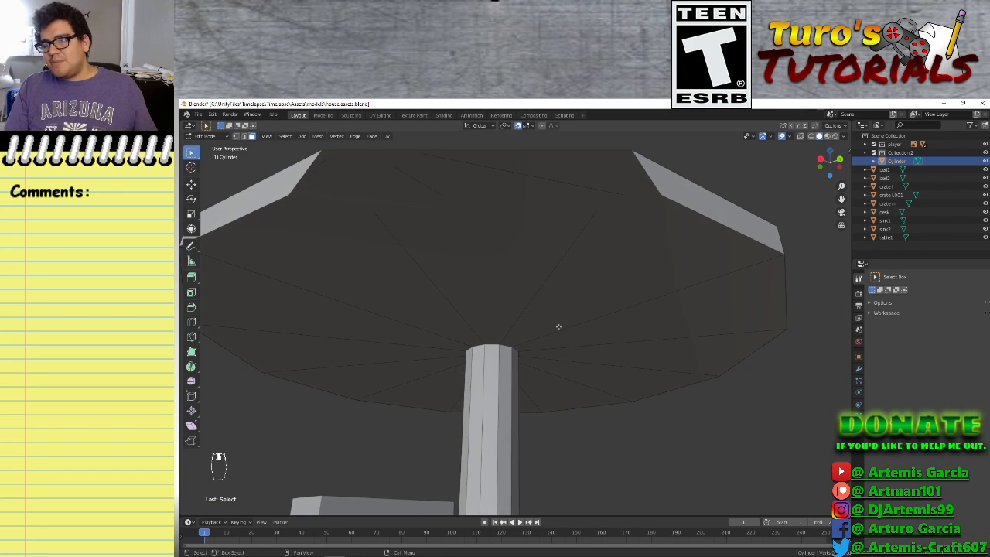
scroll(558, 327, "down", 3)
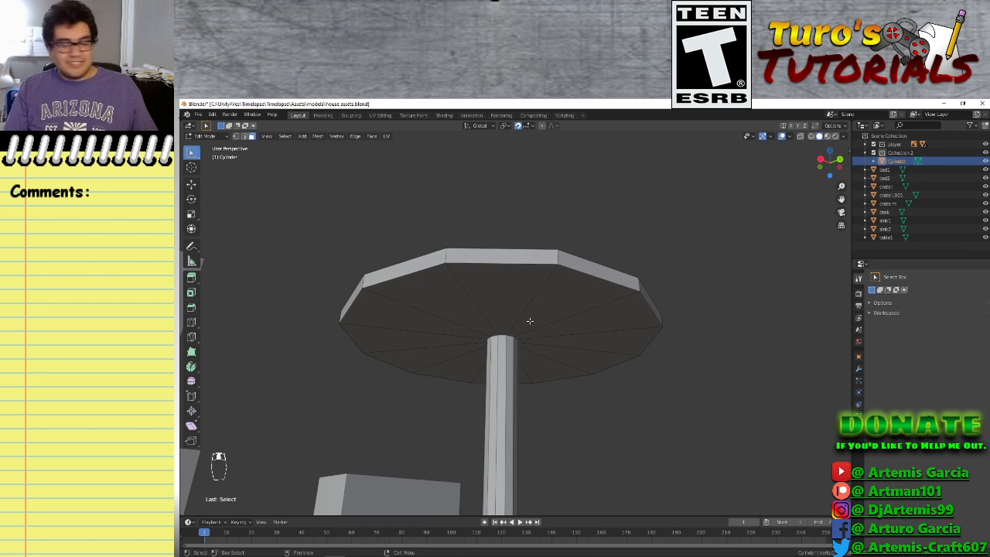
left_click(530, 320)
left_click(433, 298, "shift")
left_click(402, 316, "shift")
left_click(424, 342, "shift")
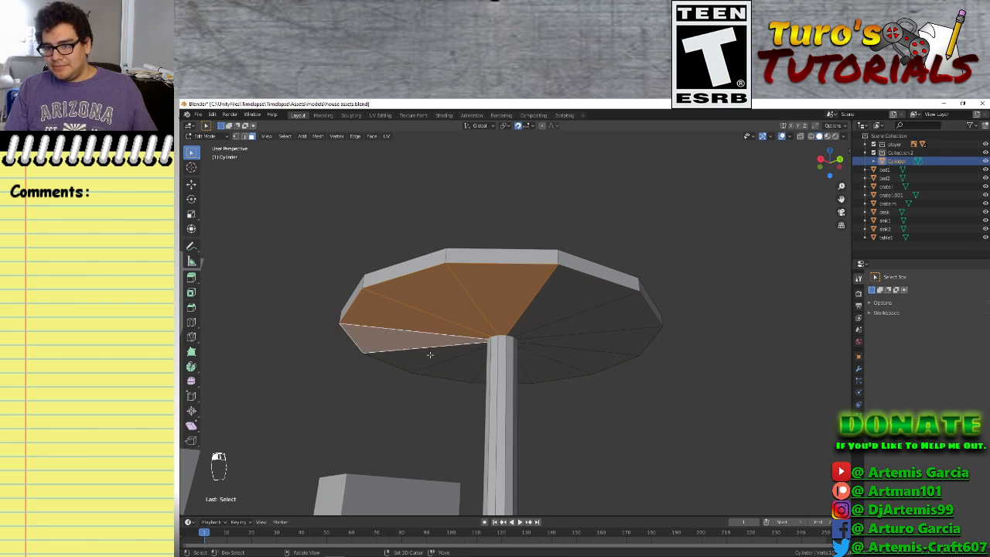
left_click(430, 356, "shift")
left_click(530, 375, "shift")
left_click(576, 361, "shift")
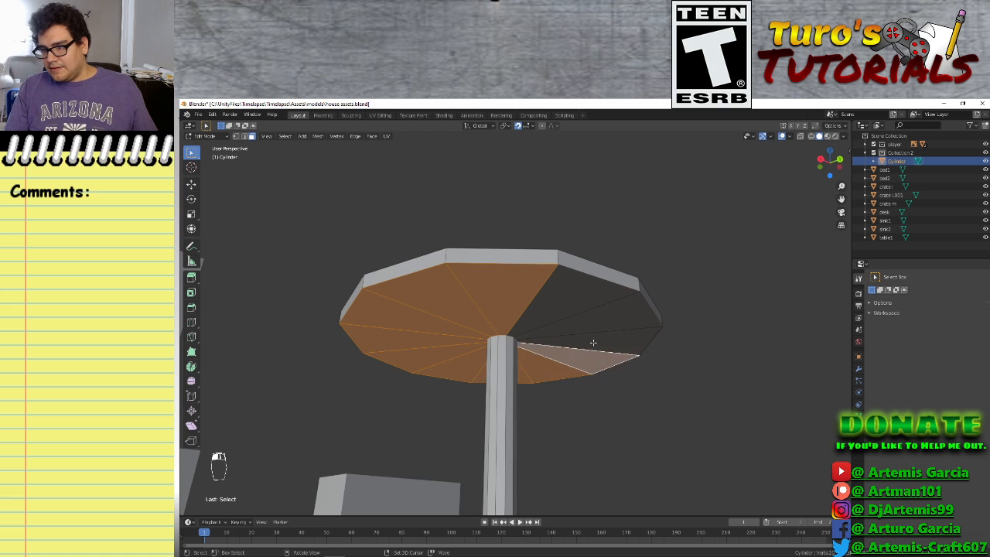
left_click(593, 343, "shift")
left_click(611, 321, "shift")
left_click(612, 293, "shift")
right_click(572, 301)
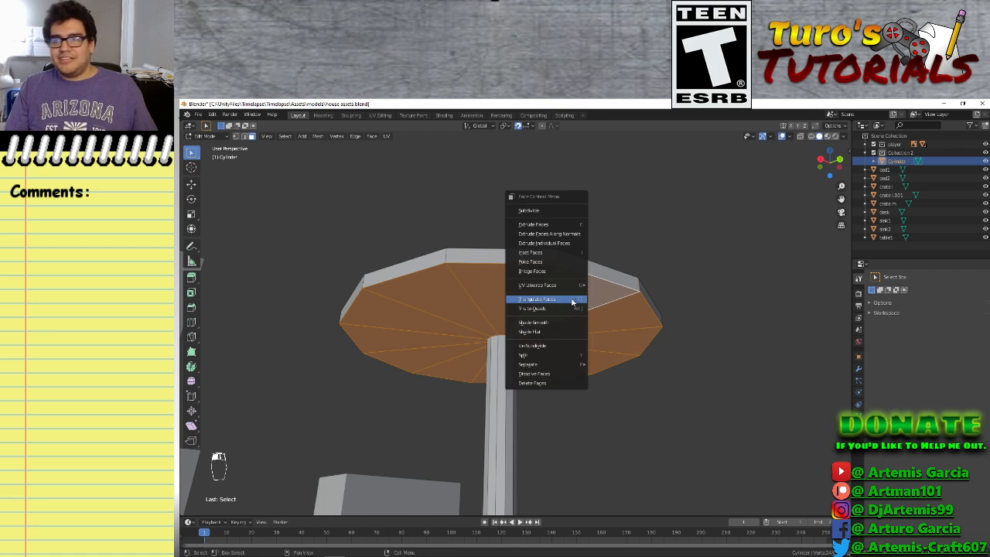
left_click(564, 302)
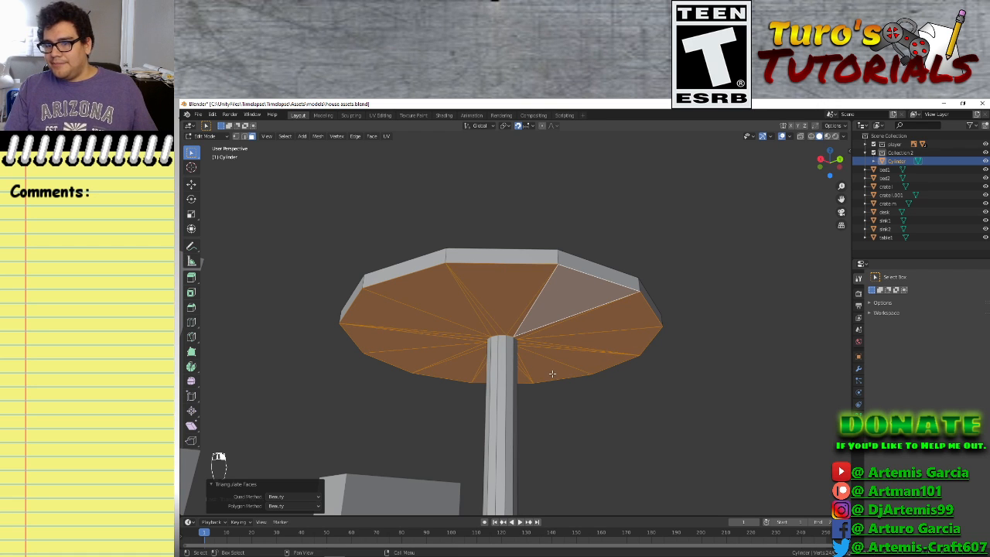
middle_click_drag(552, 374, 543, 398)
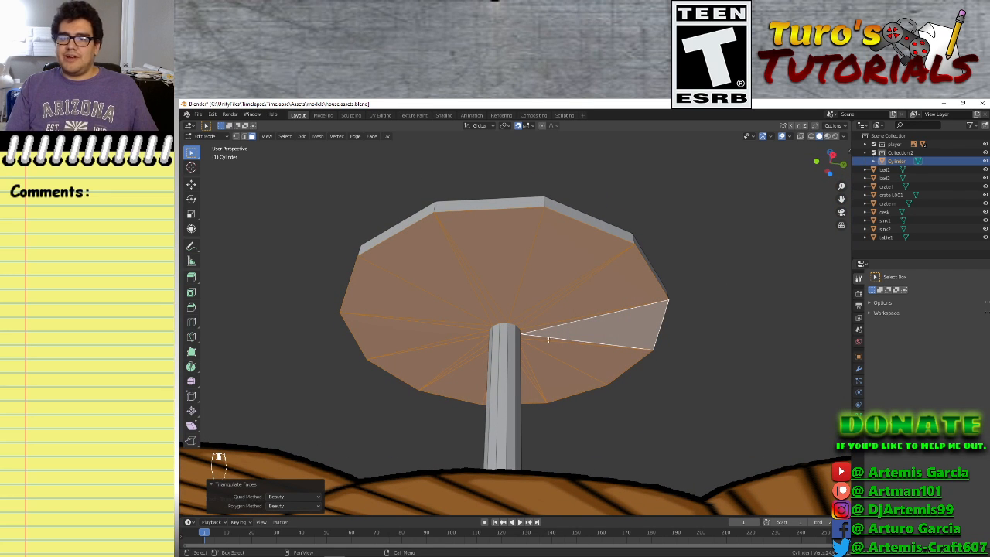
left_click(680, 394)
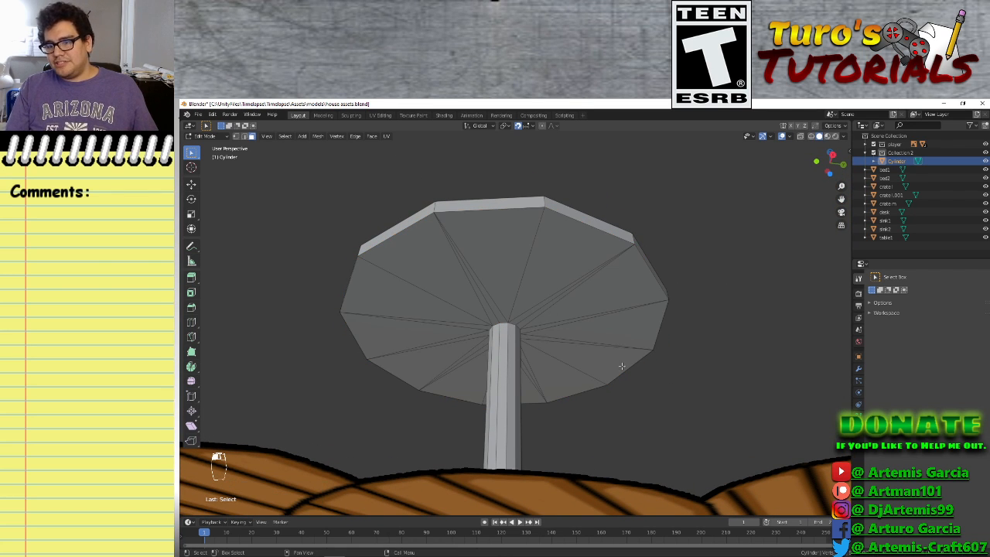
Undo the triangulation of the tabletop's underside, the foot's base and the tabletop's upper face
middle_click_drag(577, 357, 552, 382)
scroll(551, 369, "down", 3)
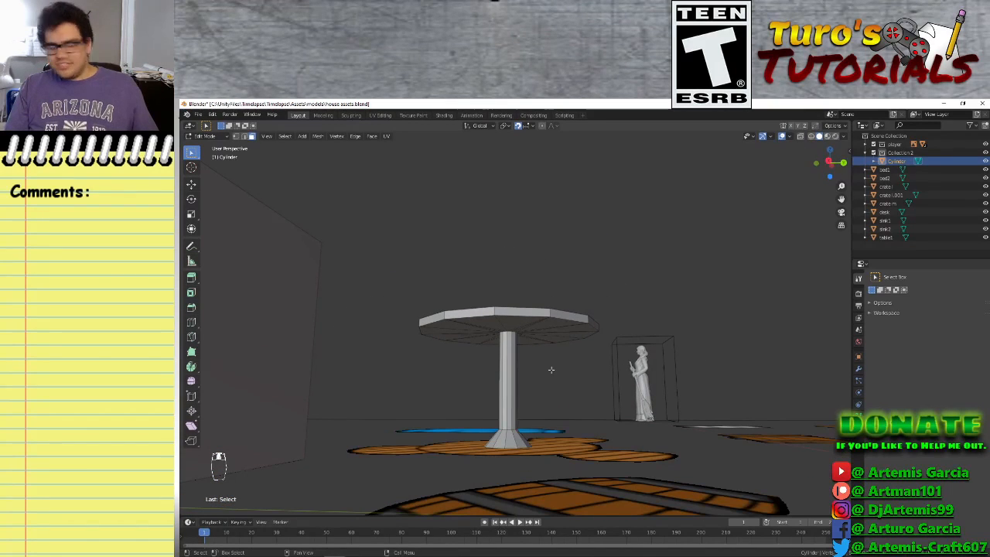
key("ctrl+z")
key("ctrl+z")
key("ctrl+z")
key("ctrl+z")
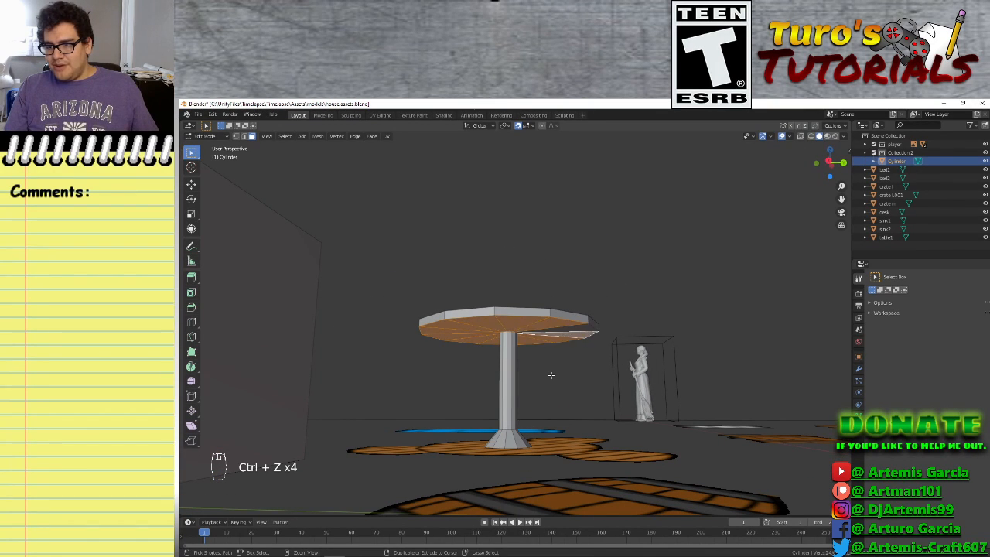
key("ctrl+z")
key("ctrl+z")
key("ctrl+z")
key("ctrl+z")
key("ctrl+z")
key("ctrl+z")
key("ctrl+z")
key("ctrl+z")
key("ctrl+z")
key("ctrl+z")
key("ctrl+z")
key("ctrl+z")
key("ctrl+z")
key("ctrl+z")
key("ctrl+z")
key("ctrl+z")
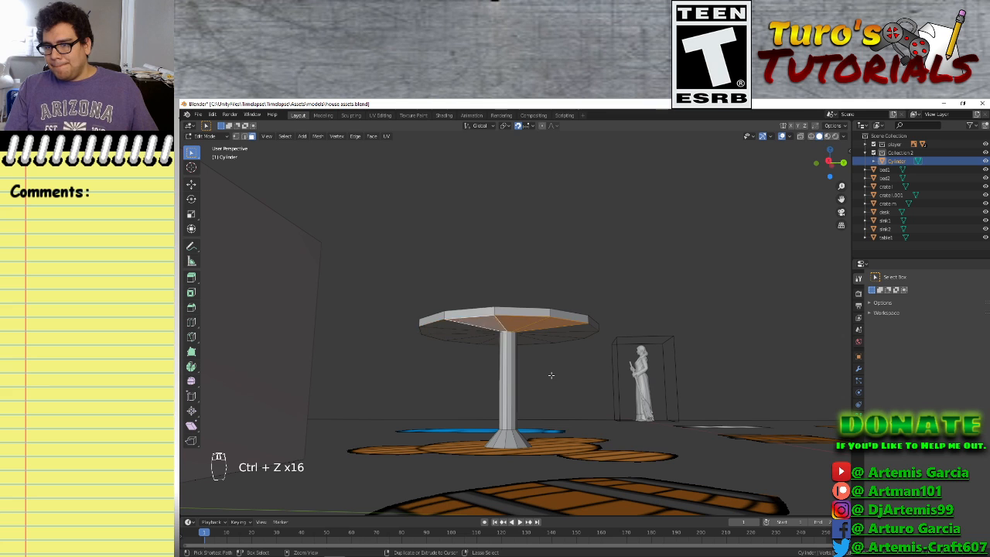
key("ctrl+z")
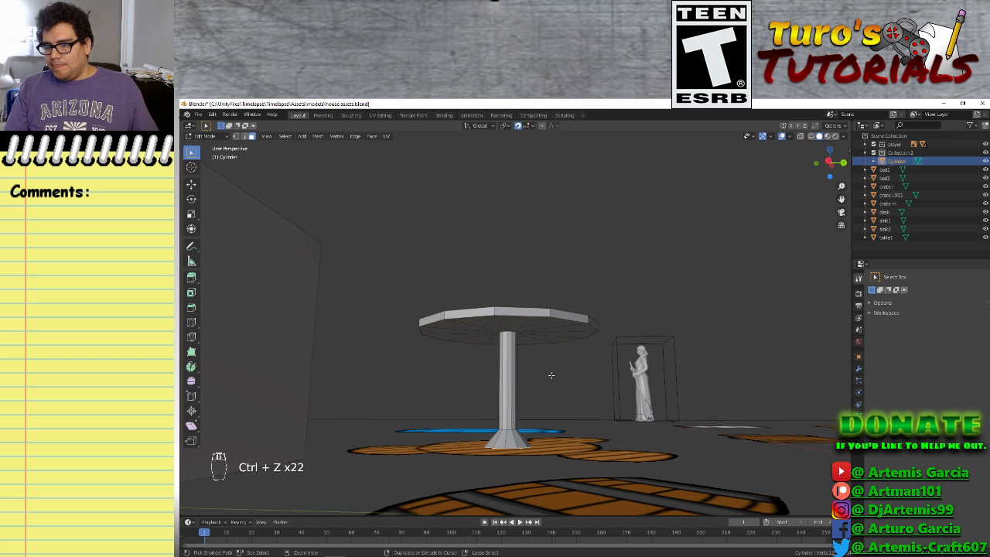
middle_click_drag(551, 375, 588, 406)
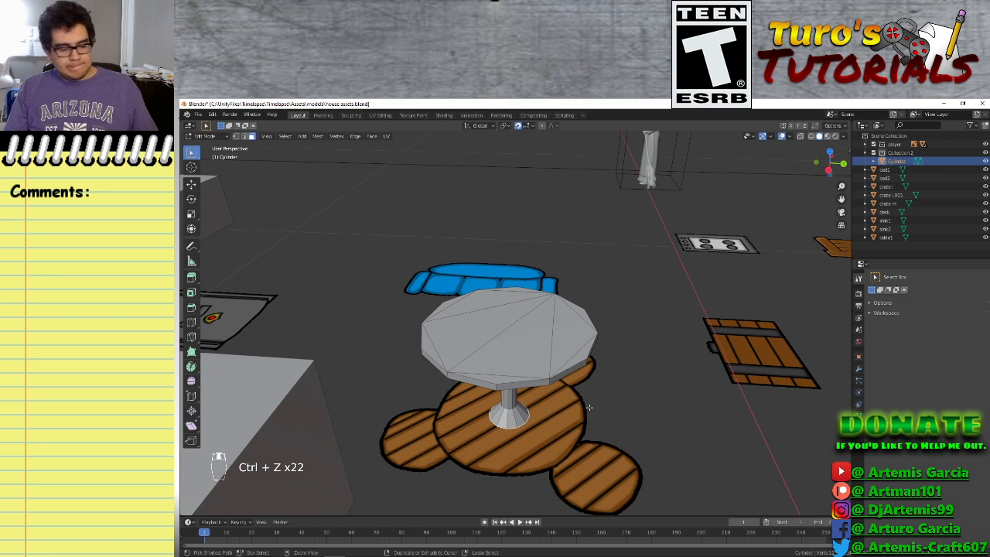
key("ctrl+z")
key("ctrl+z")
key("ctrl+z")
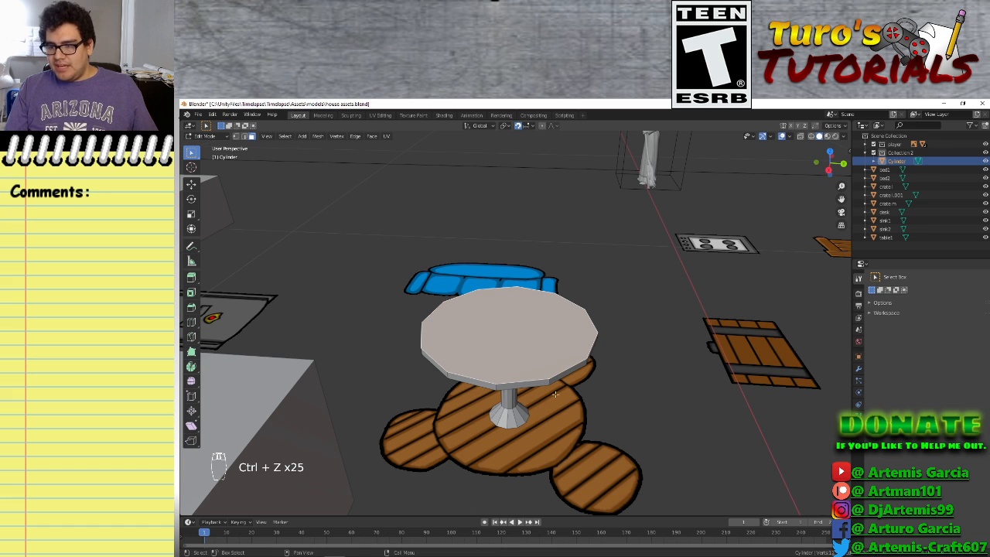
Try triangulating the table using a box selection from above, clear the selection, and undo that triangulation
left_click_drag(636, 462, 387, 242)
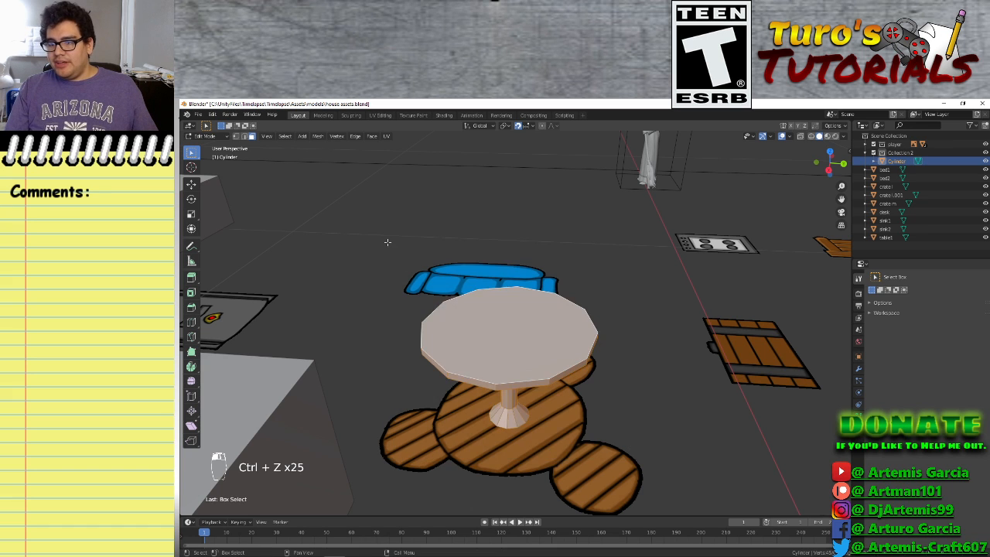
right_click(504, 337)
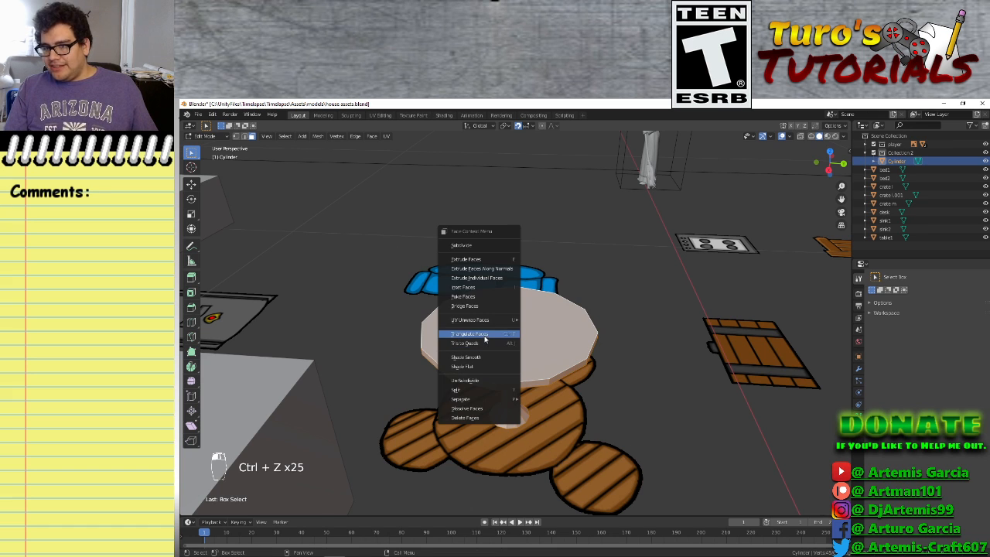
left_click(484, 335)
middle_click_drag(529, 446, 553, 433)
left_click(554, 355)
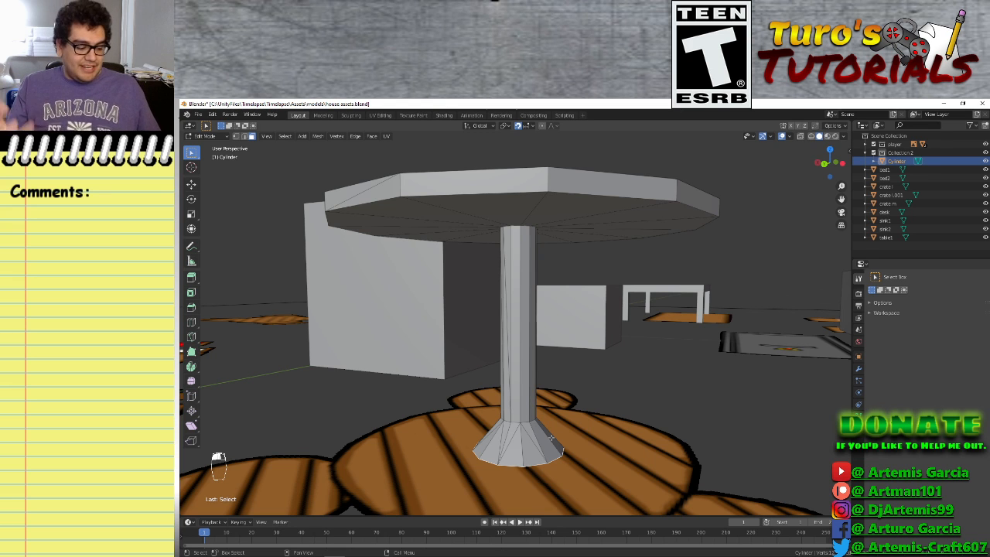
key("ctrl+z")
key("ctrl+z")
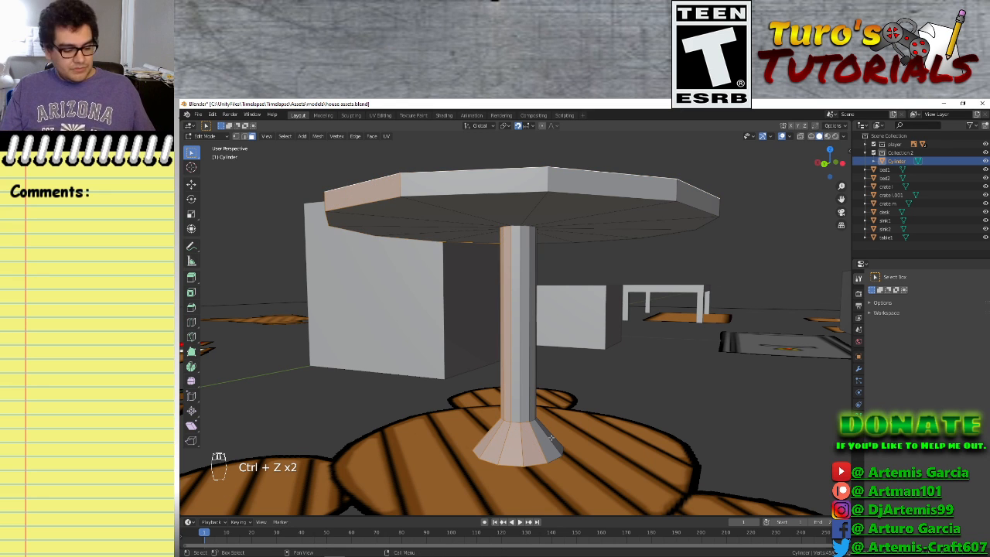
Select every face of the round table and triangulate the whole mesh
key("a")
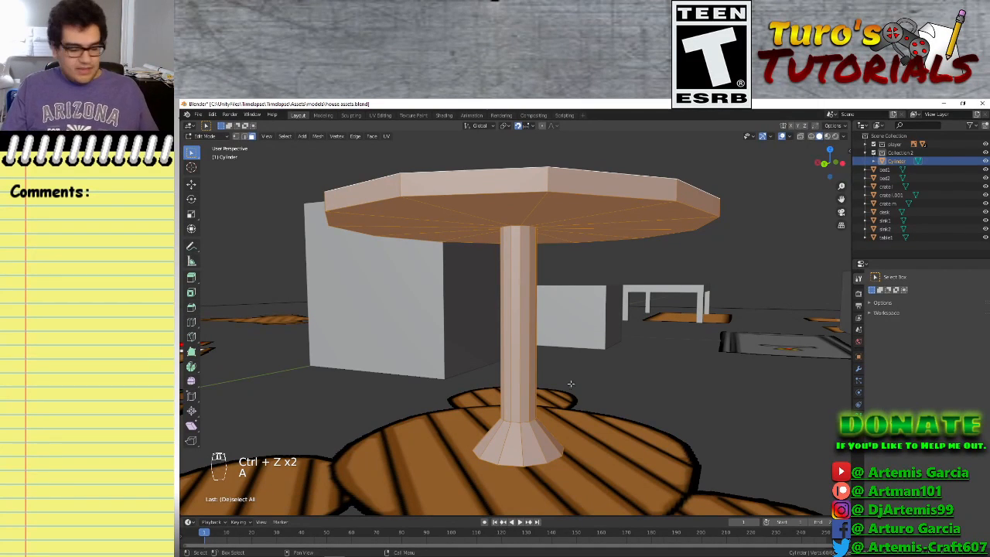
right_click(534, 384)
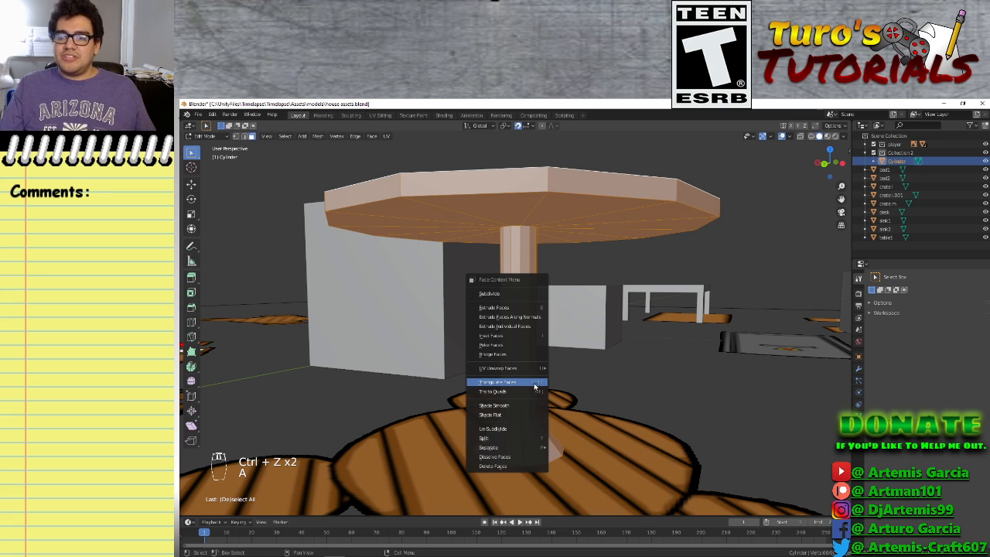
left_click(527, 384)
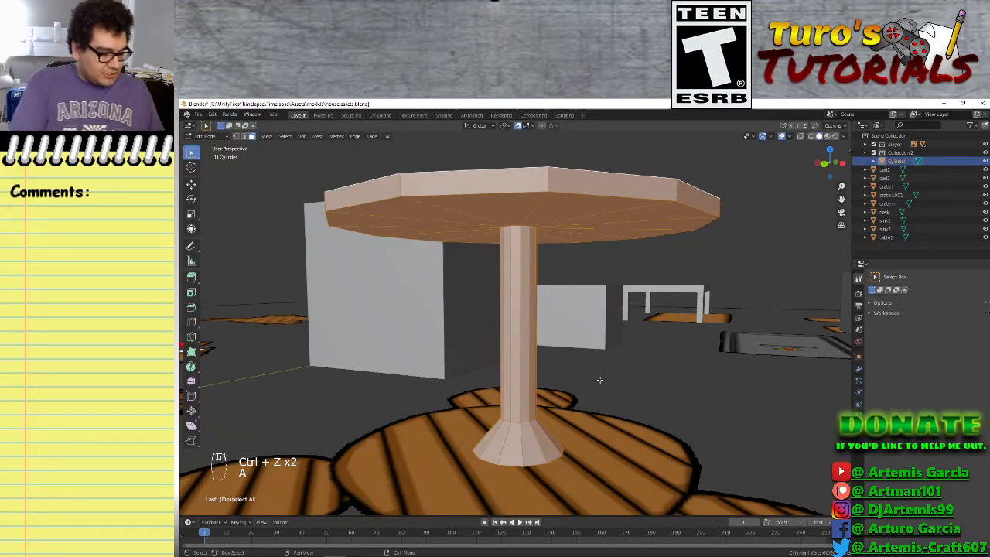
key("ctrl+t")
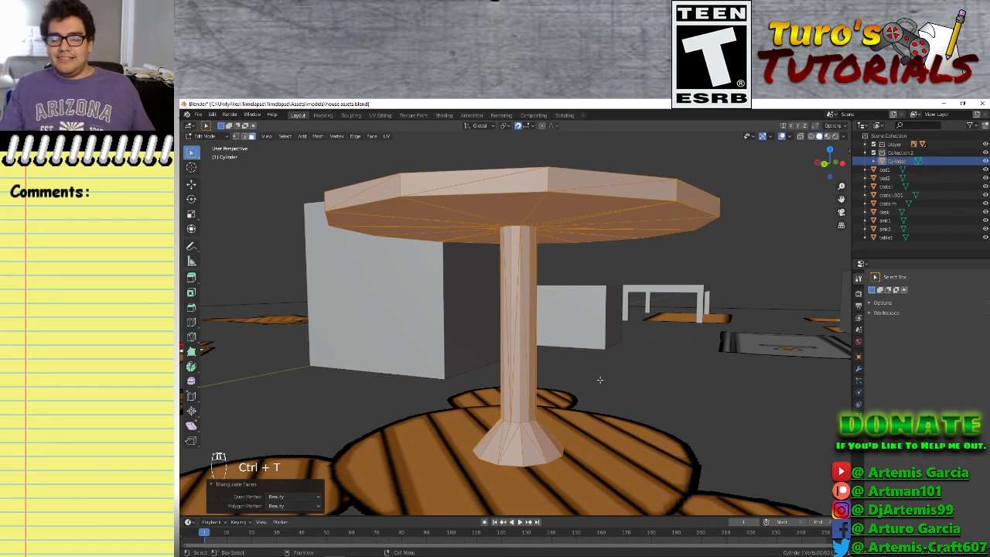
Set the triangulation's quad method to Fixed and its polygon method to Beauty
left_click(294, 496)
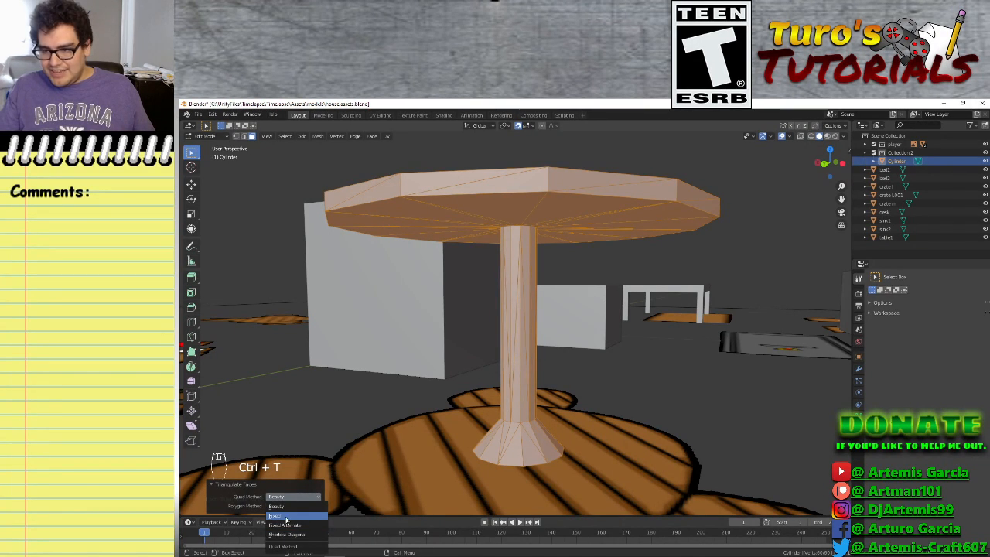
left_click(305, 515)
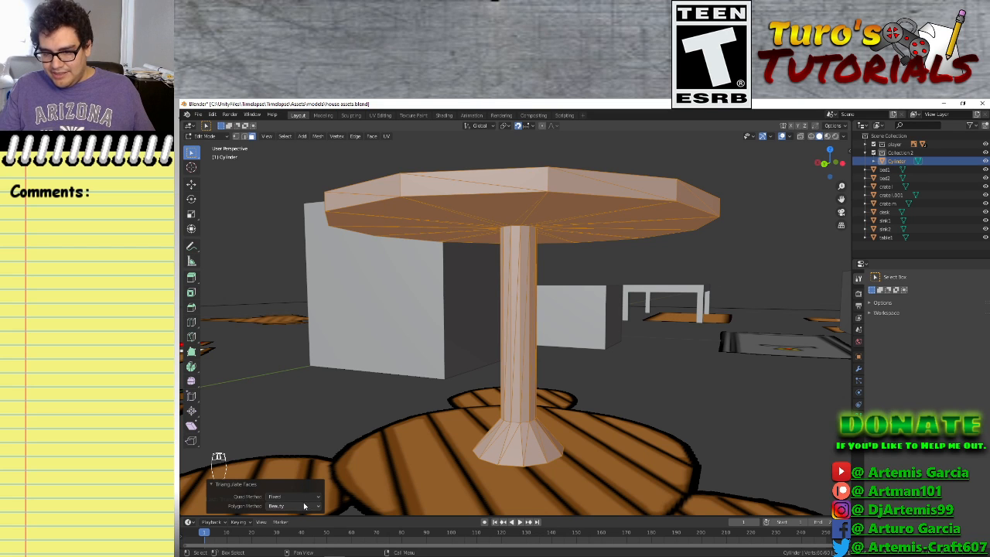
left_click(319, 507)
left_click(301, 517)
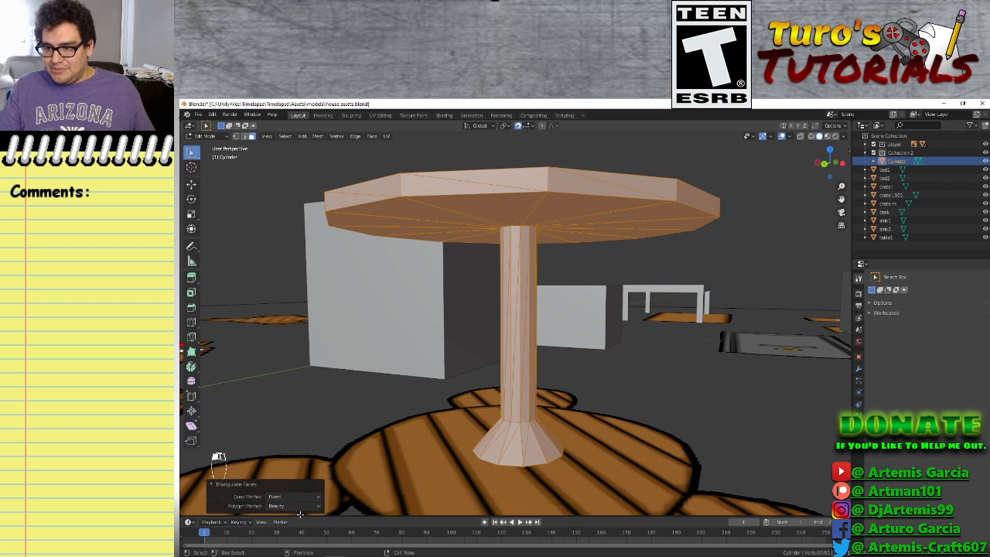
left_click(317, 507)
left_click(299, 515)
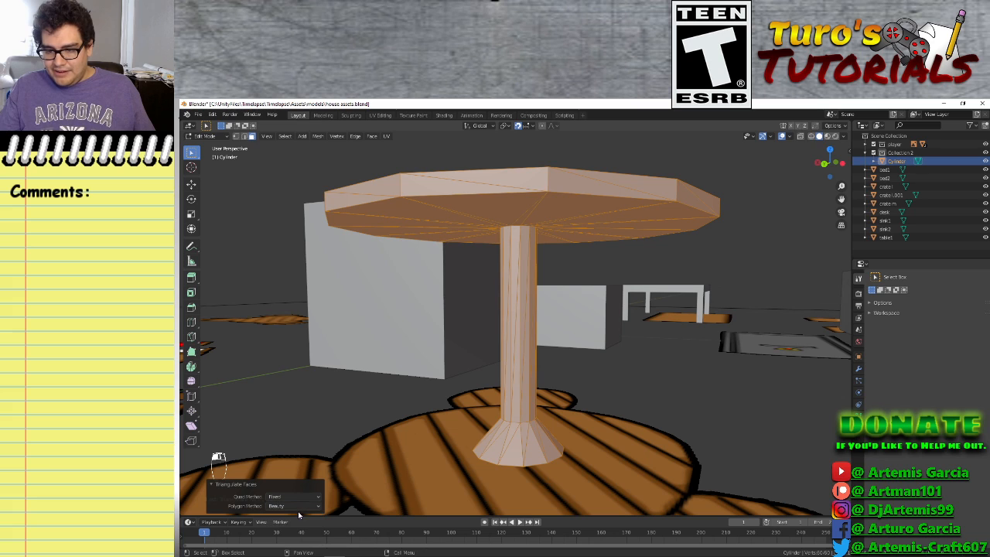
Try the Clip polygon method on the triangulation and return it to Beauty
left_click(316, 508)
left_click(302, 525)
left_click(318, 508)
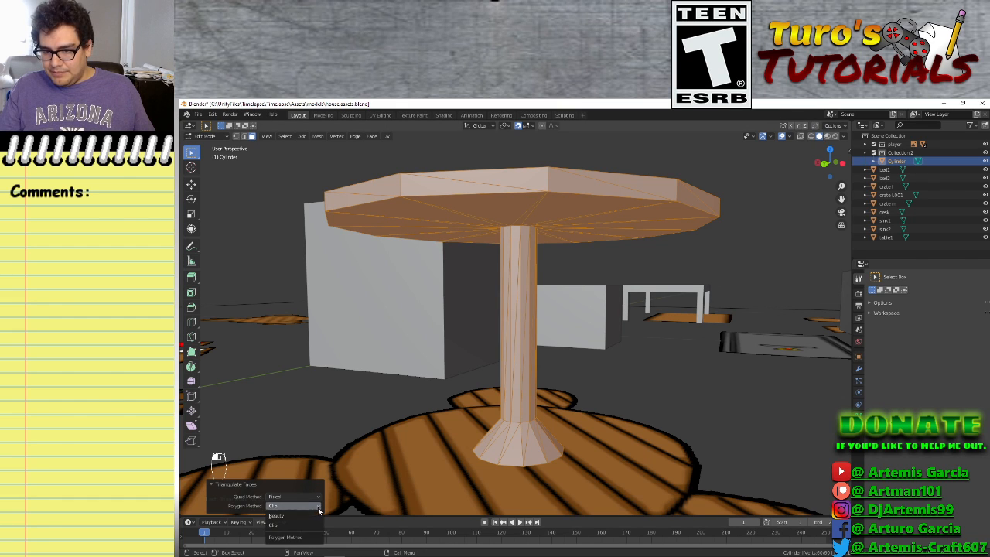
left_click(301, 515)
left_click(320, 499)
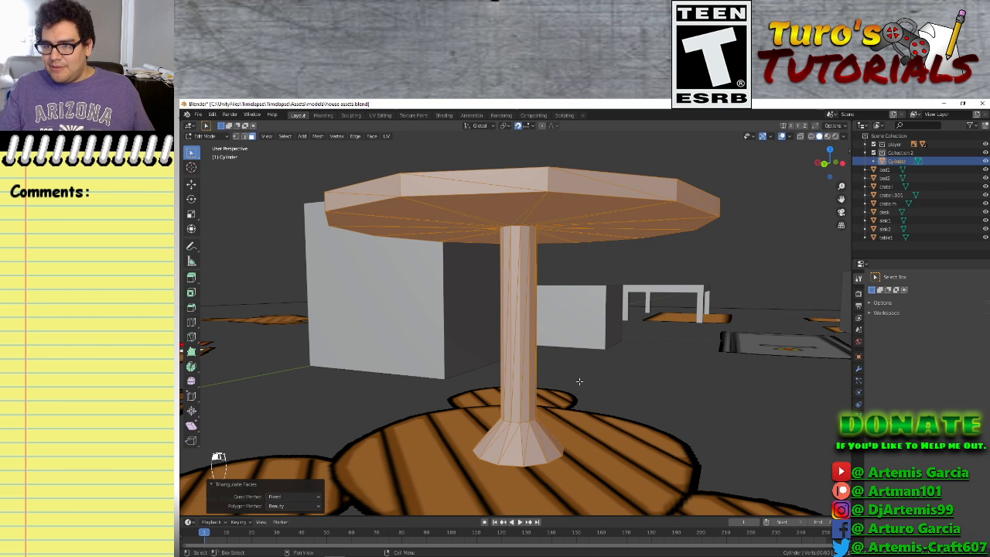
Inspect the triangulated table's upper face, edge and pedestal from several angles with the mesh deselected
right_click(587, 354)
left_click(588, 354)
middle_click_drag(568, 413, 594, 356)
scroll(598, 355, "down", 2)
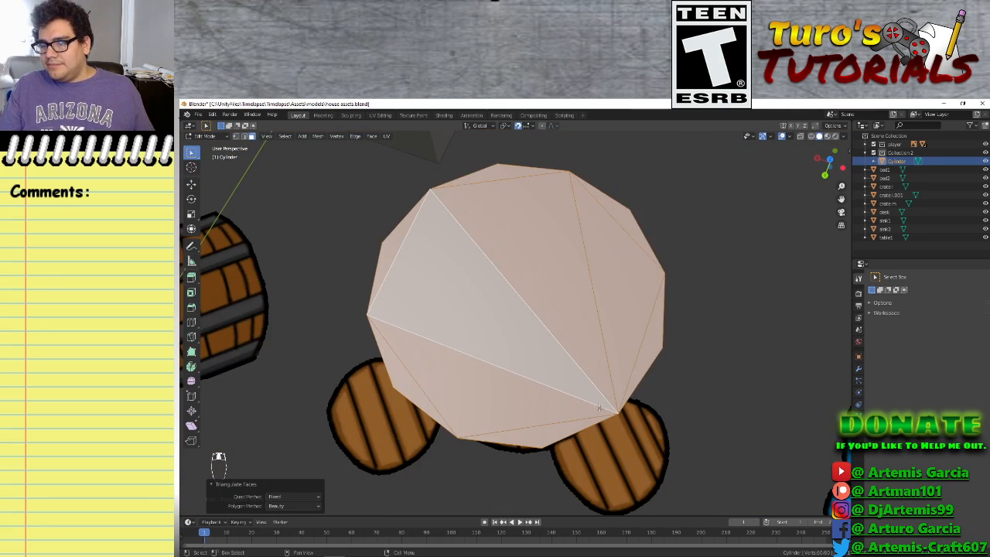
scroll(599, 407, "up", 3)
middle_click_drag(616, 450, 359, 323)
scroll(419, 311, "down", 3)
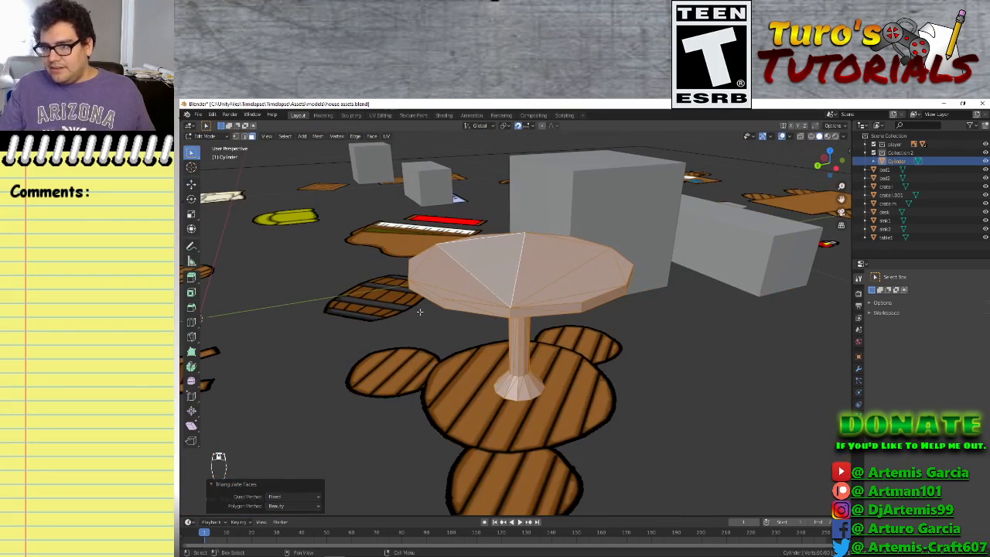
left_click(546, 404)
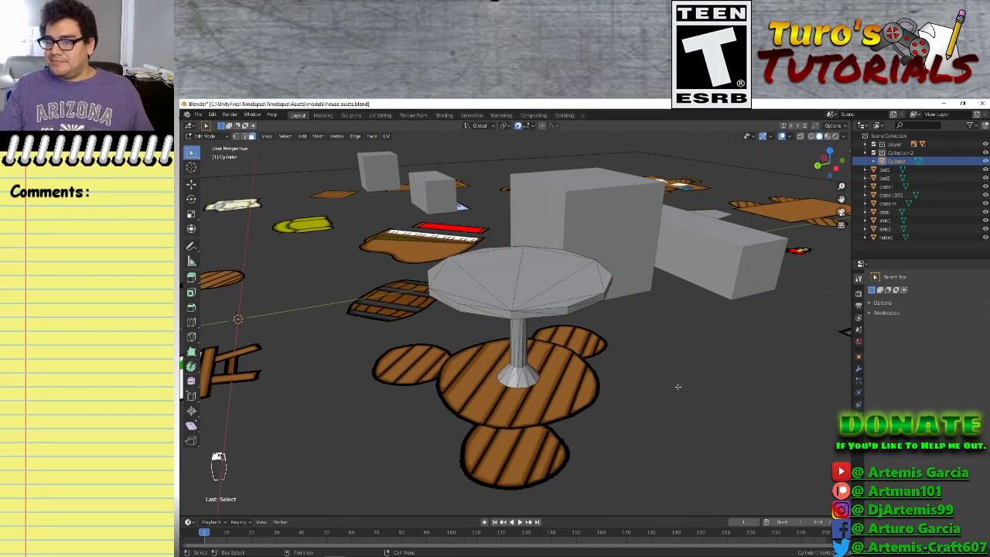
middle_click_drag(662, 415, 529, 359)
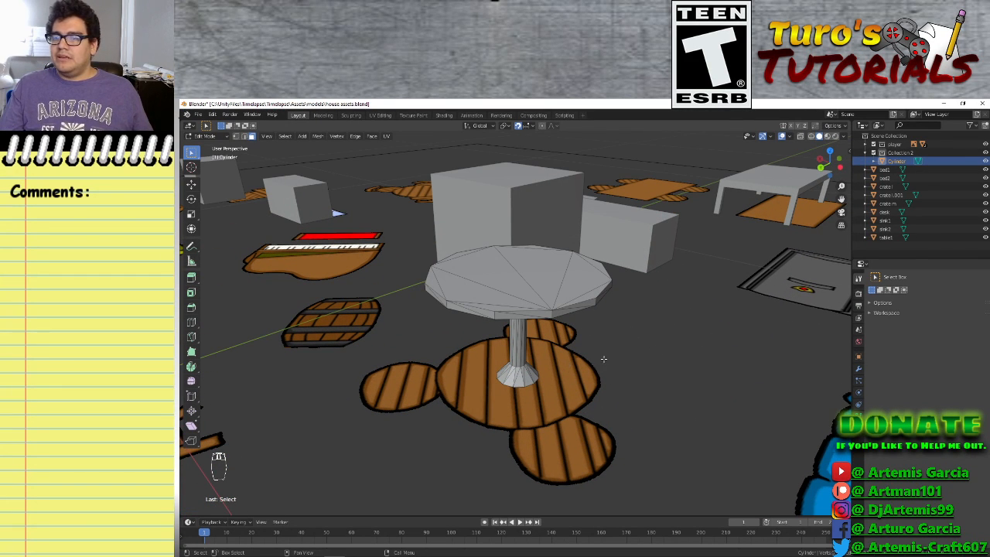
middle_click_drag(642, 361, 614, 382)
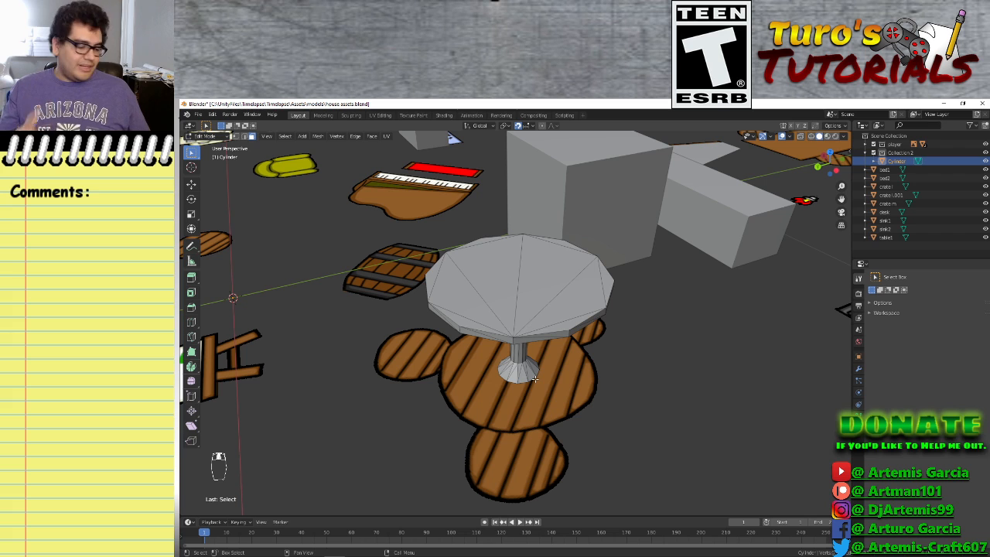
Undo the triangulation, the pedestal and foot extrusions and the underside inset, back to the plain tabletop disc
key("ctrl+z")
key("ctrl+z")
key("ctrl+z")
key("ctrl+z")
key("ctrl+z")
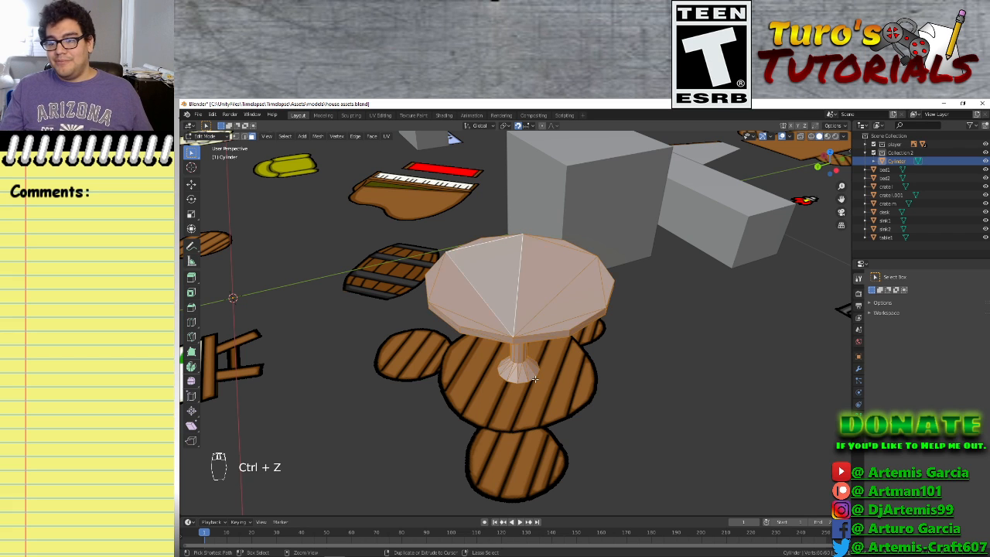
key("ctrl+z")
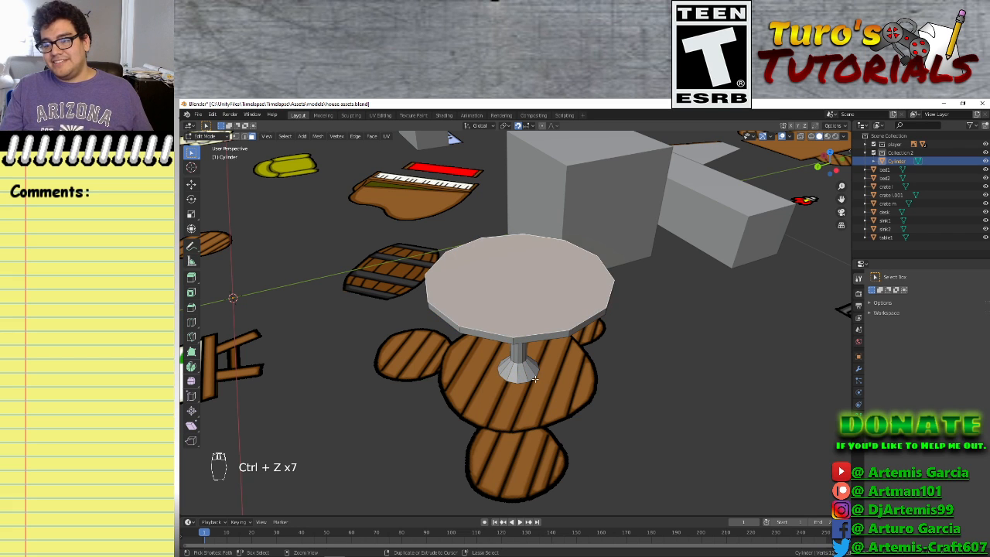
key("ctrl+z")
key("ctrl+z")
key("ctrl+z")
key("ctrl+z")
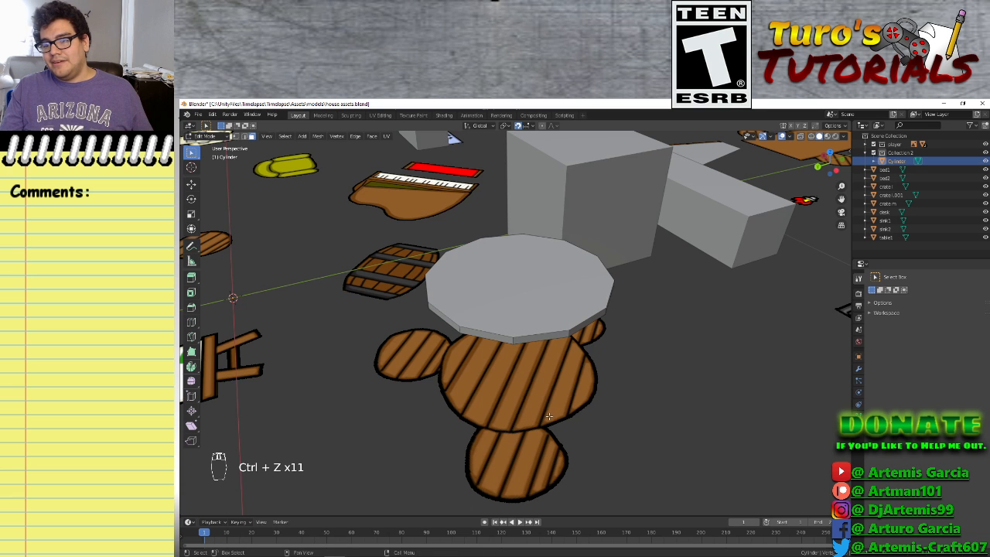
middle_click_drag(548, 416, 578, 360)
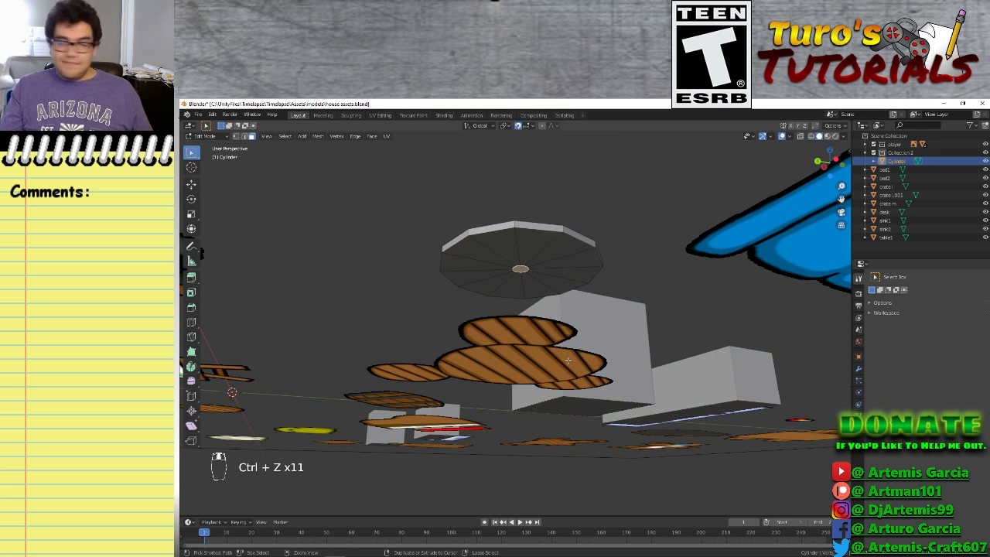
key("ctrl+z")
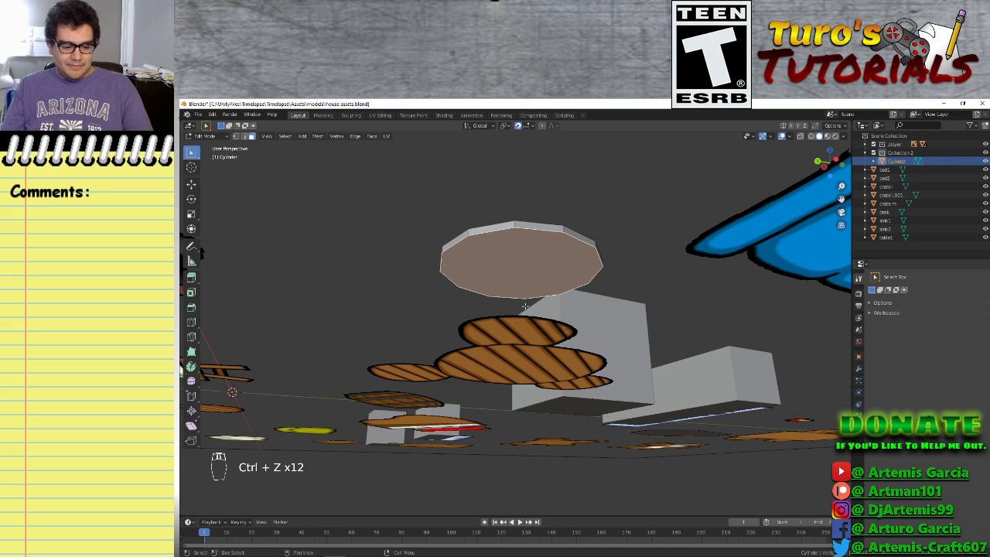
View the tabletop from directly below and hide the Empty reference image in the player collection
right_click(582, 300)
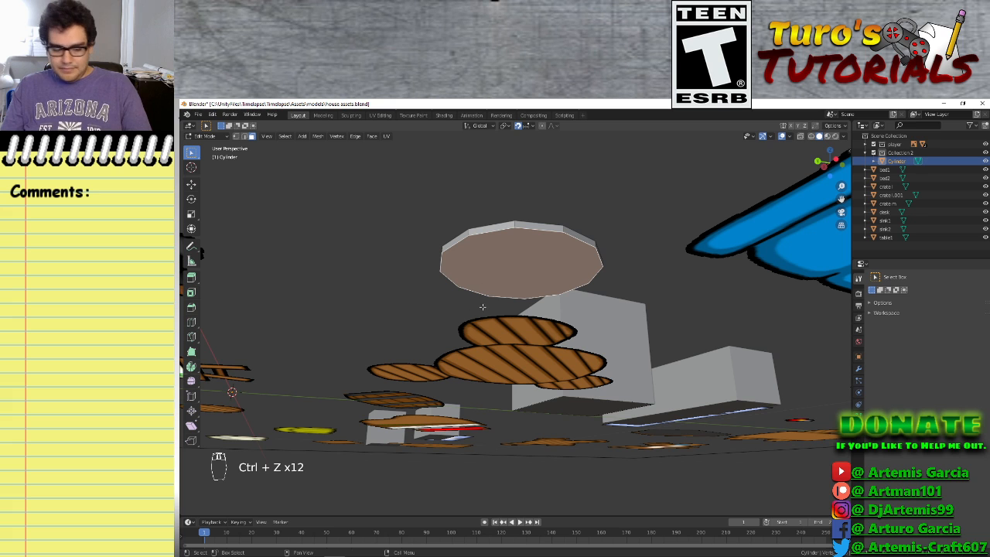
key("Delete")
key("ctrl+KP_7")
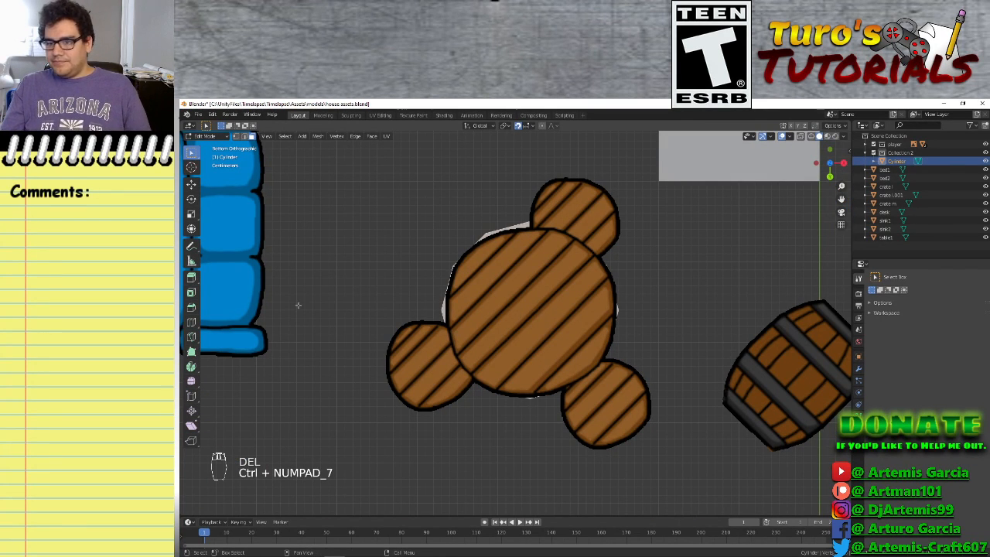
left_click(410, 358)
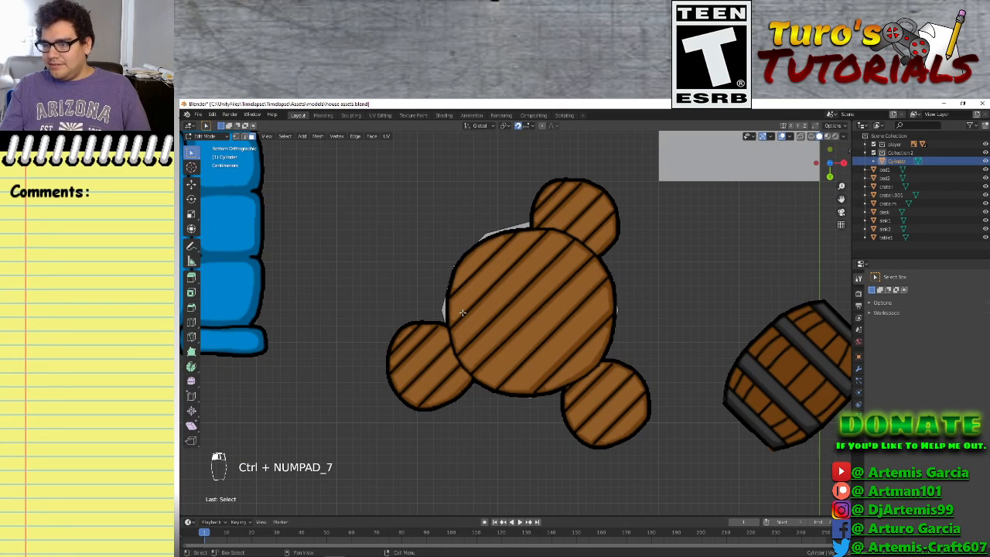
scroll(471, 309, "up", 10)
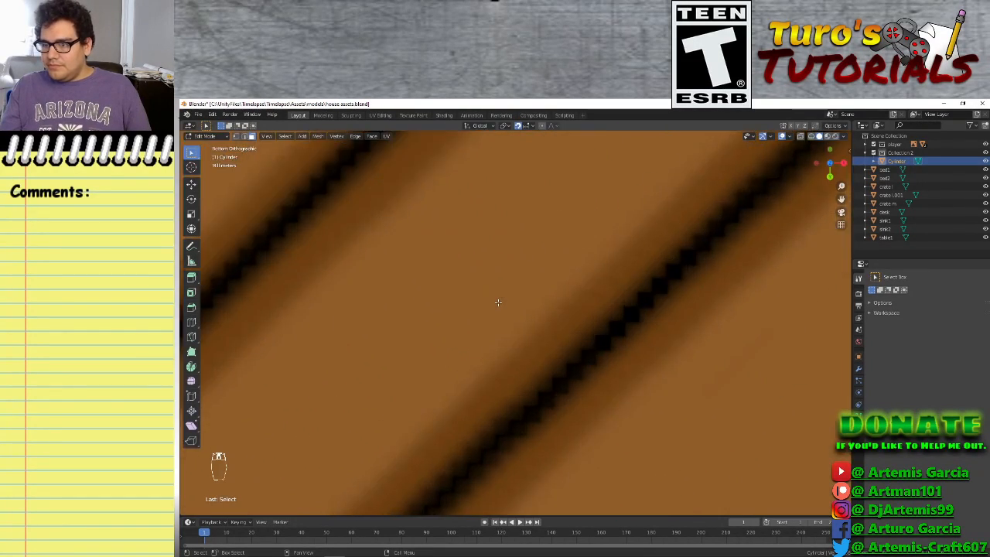
scroll(498, 302, "down", 10)
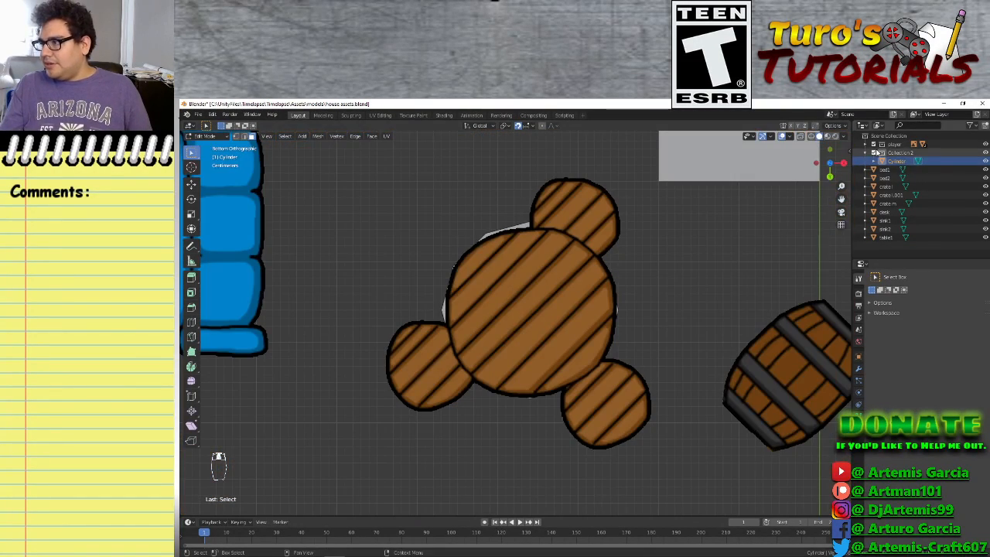
left_click(873, 144)
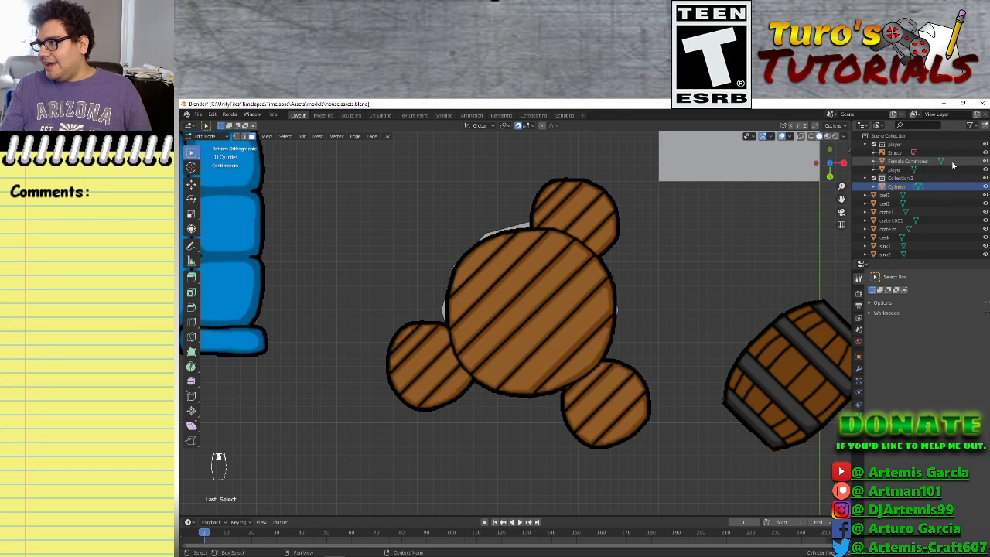
left_click(985, 152)
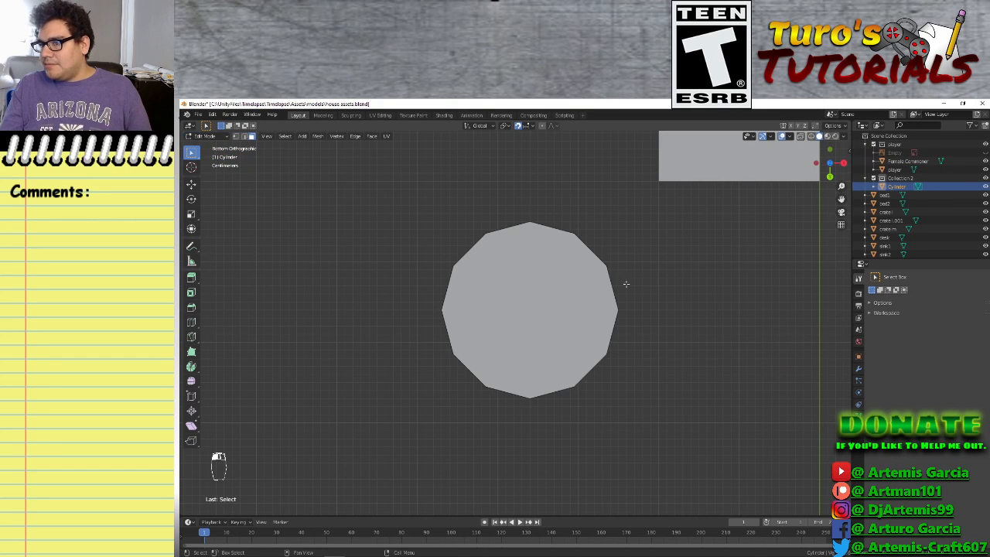
Delete the tabletop's underside face with the Only Faces option
scroll(553, 318, "up", 3)
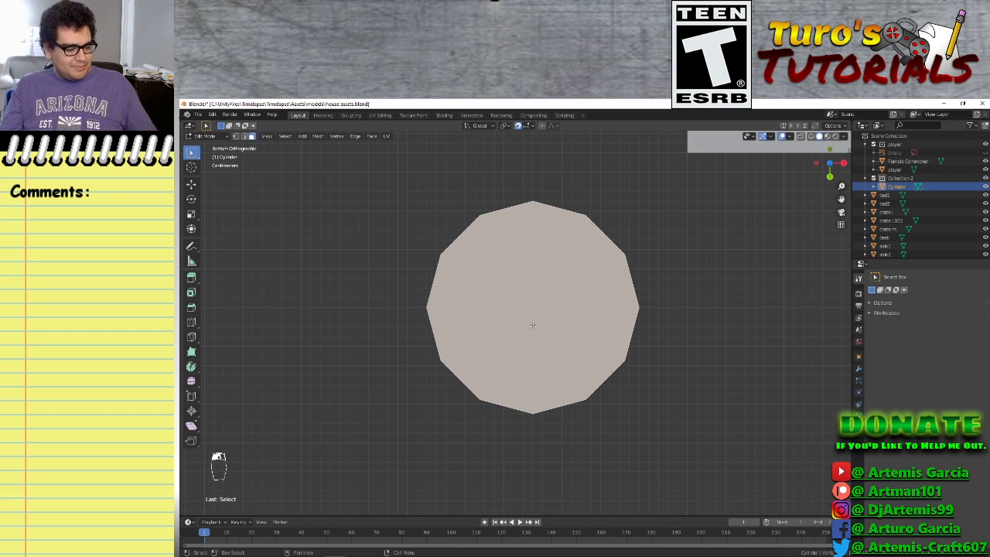
key("x")
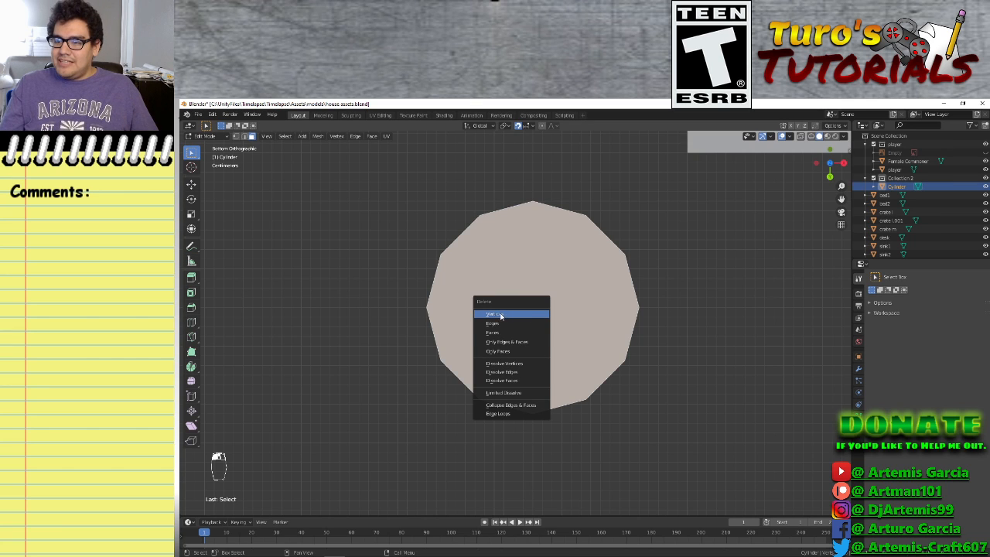
left_click(508, 352)
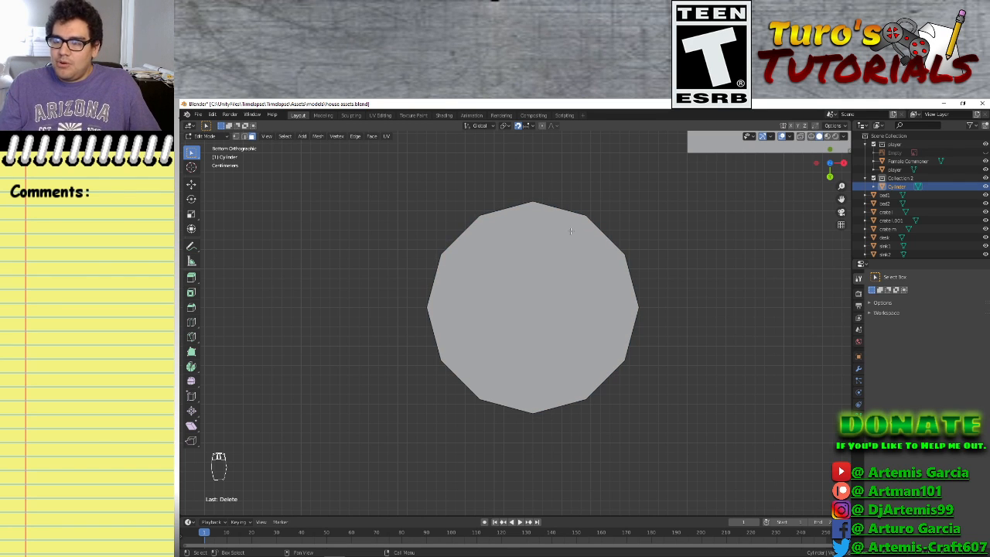
Switch to vertex selection and pick a corner vertex on the open tabletop's rim
middle_click_drag(555, 292, 621, 400)
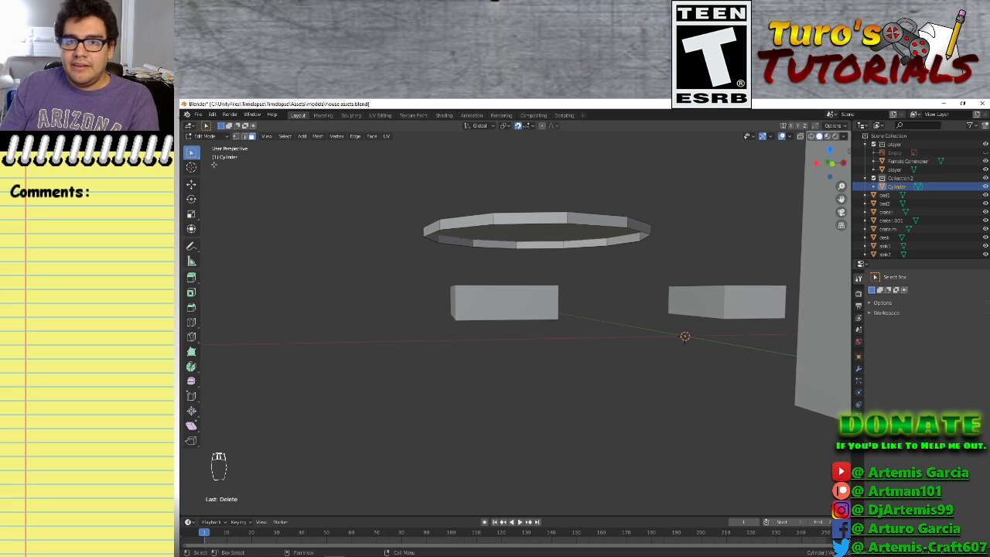
key("2")
key("1")
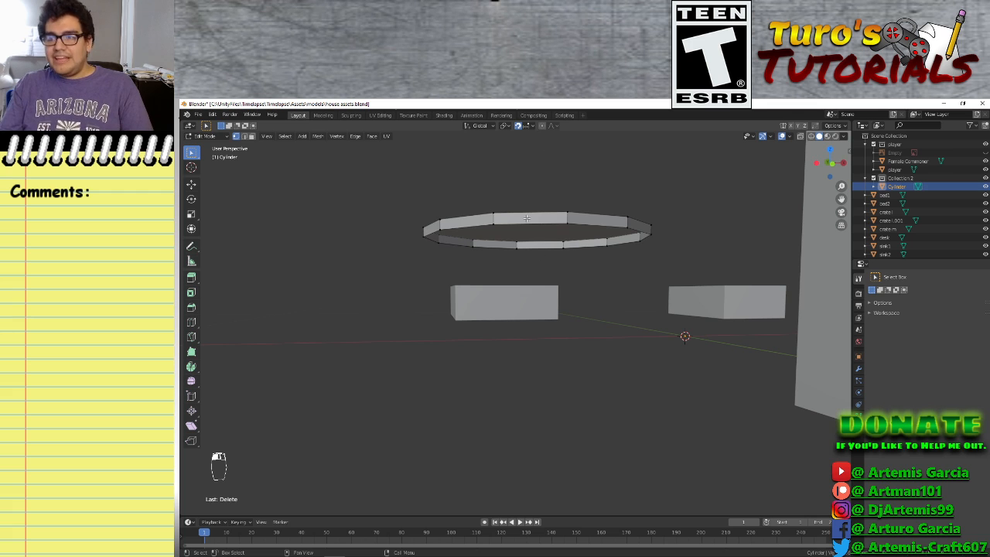
middle_click_drag(526, 280, 506, 255)
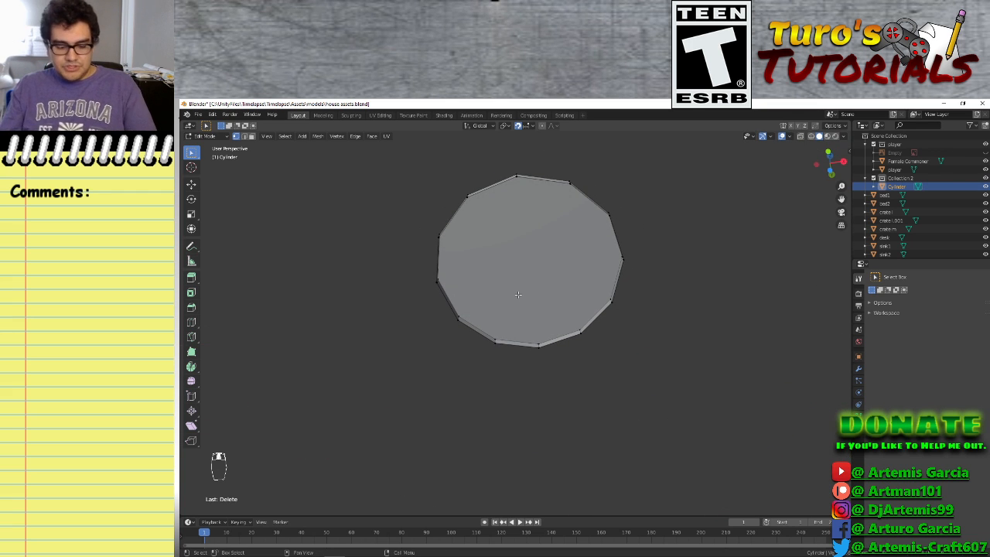
key("KP_7")
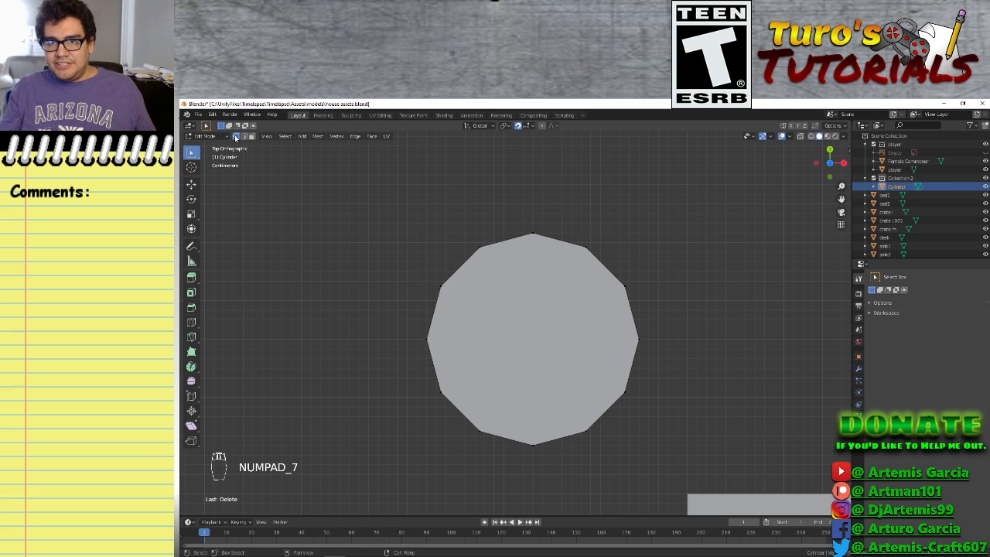
left_click(480, 249)
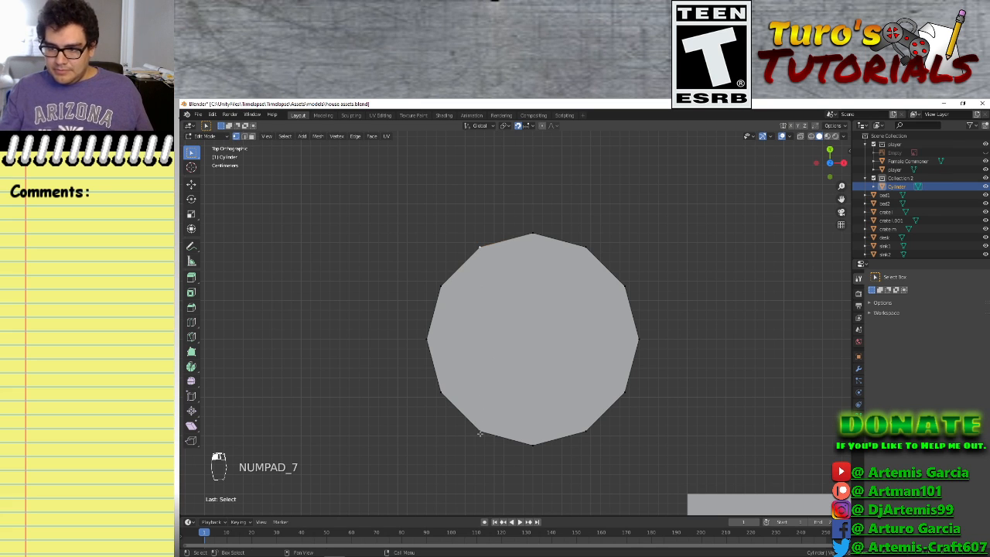
middle_click_drag(515, 364, 459, 437)
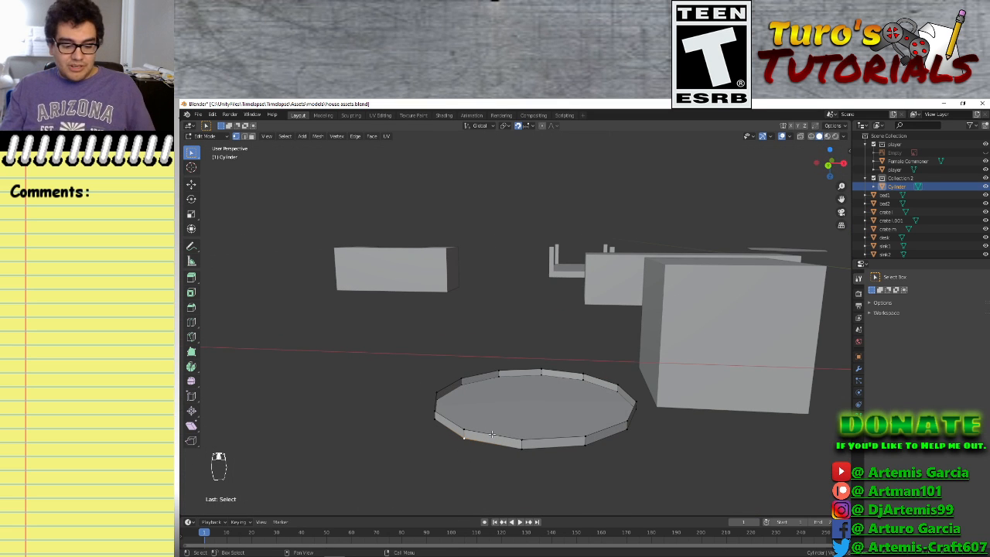
Display the model as wireframe in front view, then box-select the tabletop's upper rim vertices and hide them
key("KP_1")
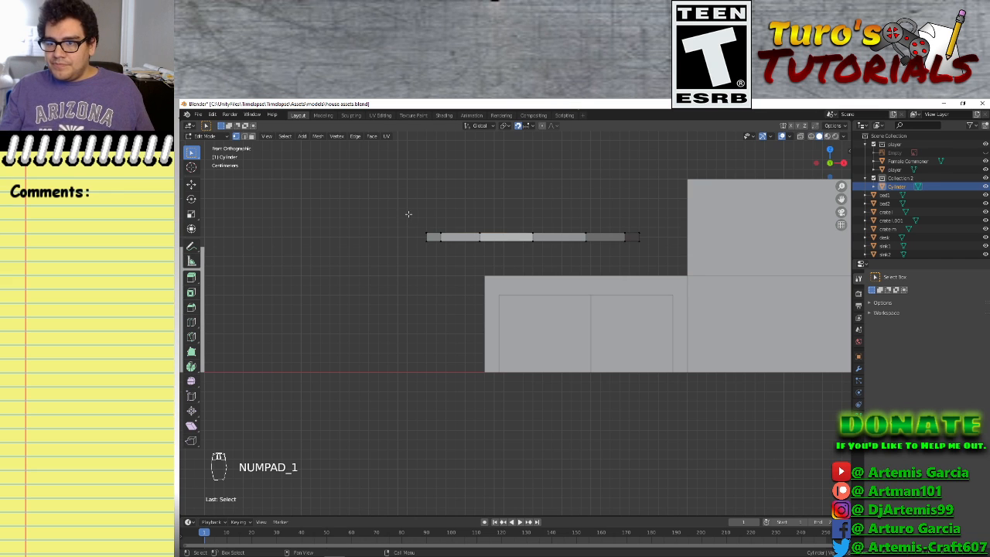
left_click_drag(408, 213, 638, 239)
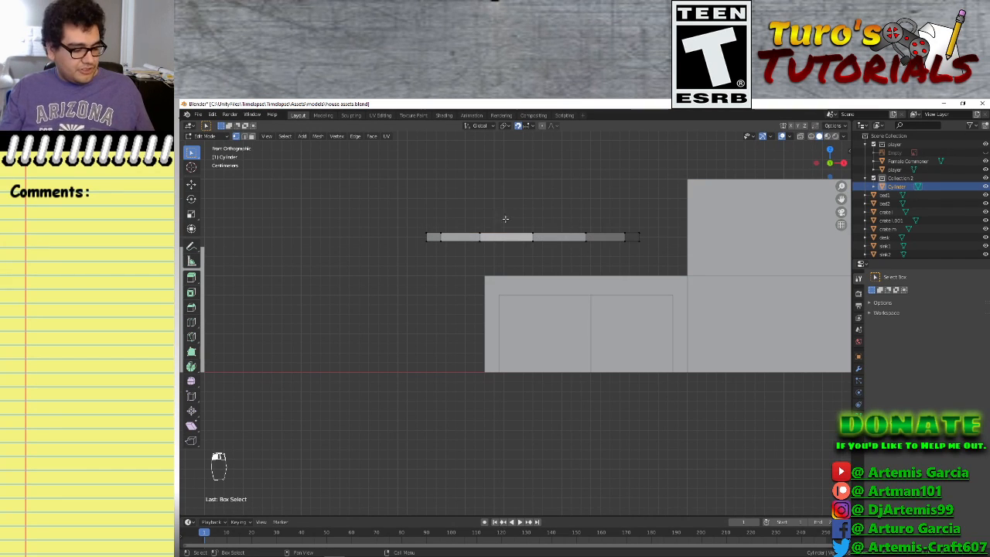
key("z")
left_click(441, 272)
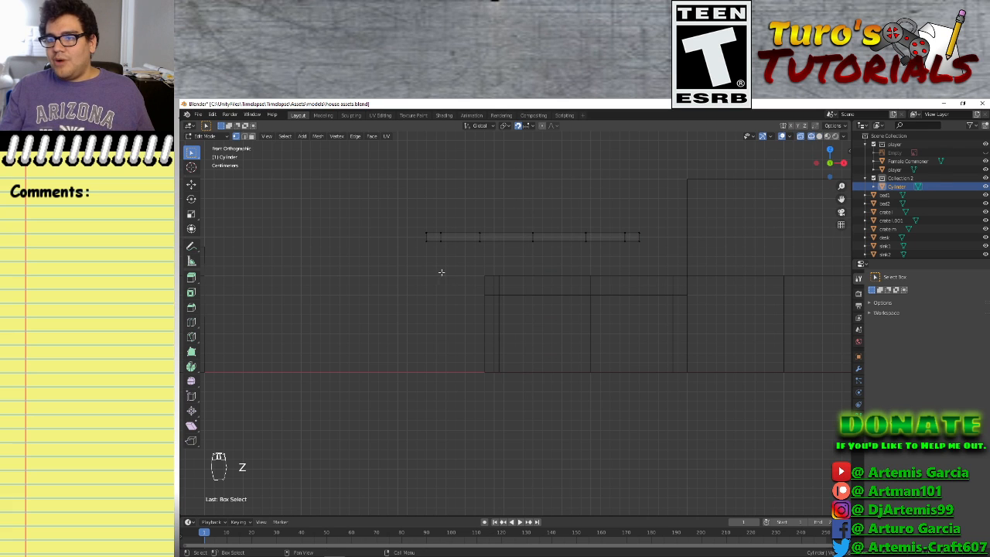
left_click_drag(404, 211, 649, 236)
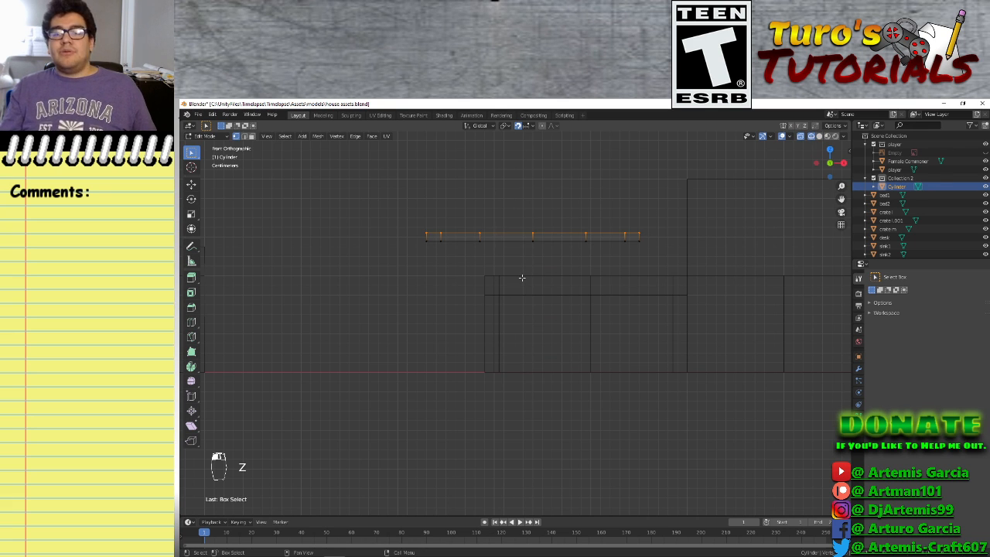
key("h")
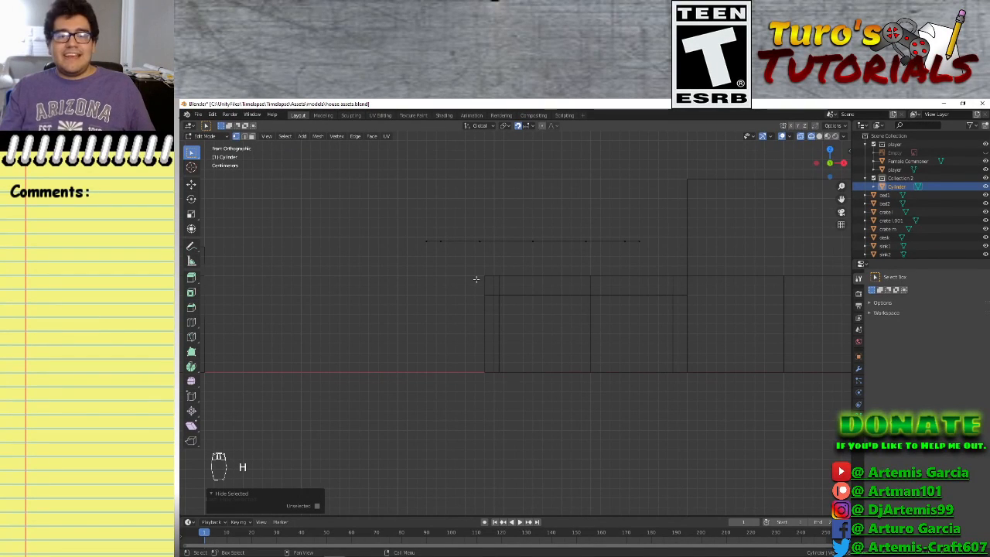
Examine the tabletop's lower rim from above, picking its vertices one after another to work out which corners line up
middle_click_drag(457, 336, 526, 232)
left_click(554, 201)
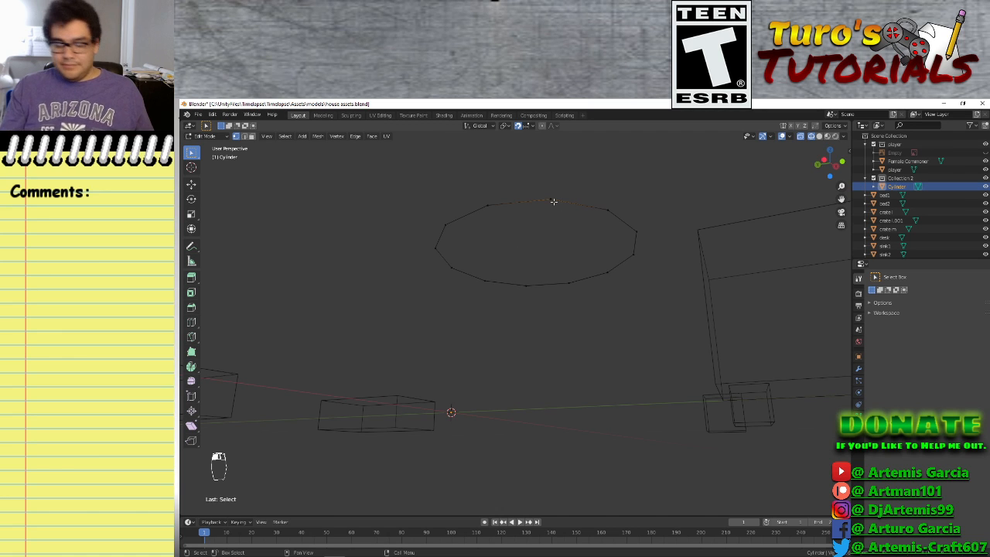
key("KP_7")
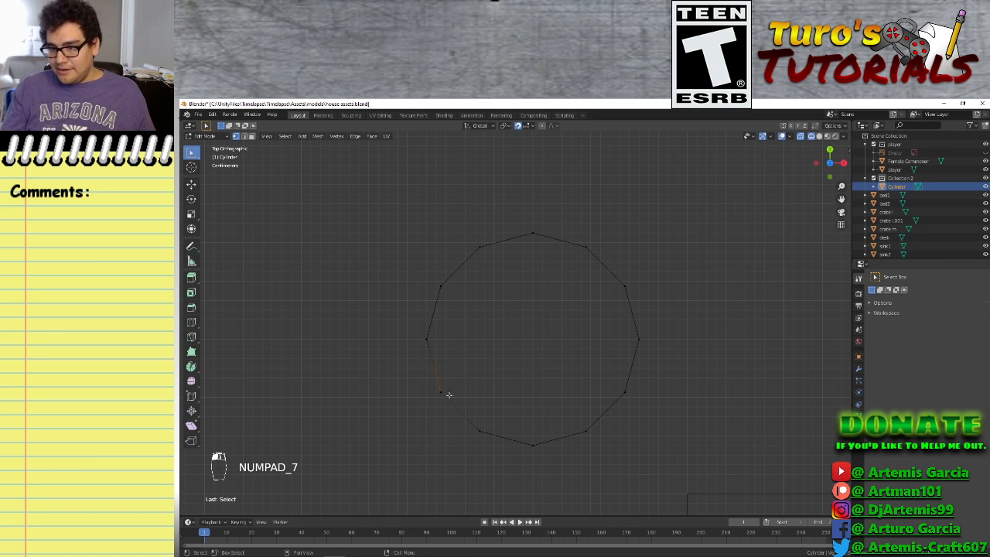
left_click(449, 395)
left_click(482, 435)
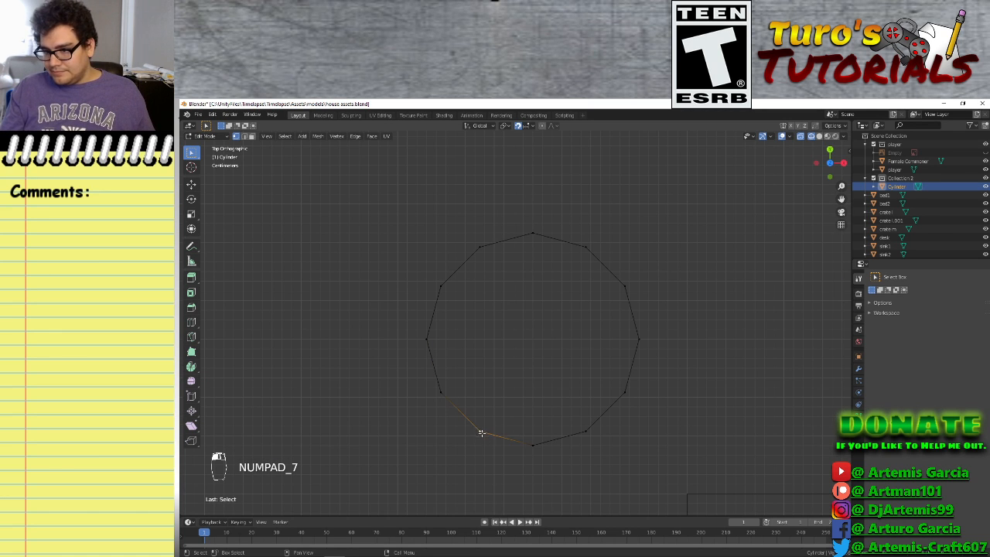
left_click(443, 390)
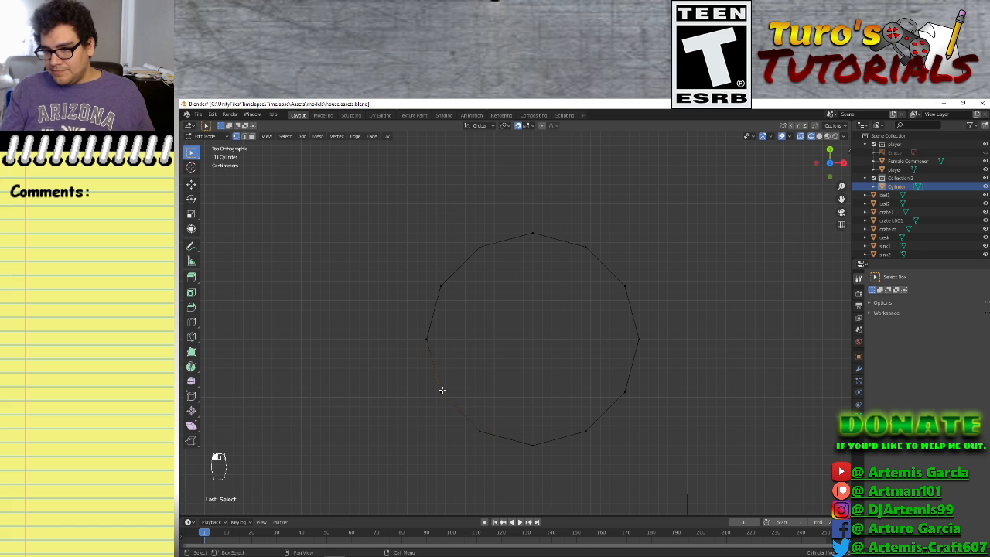
left_click(426, 340)
left_click(441, 287)
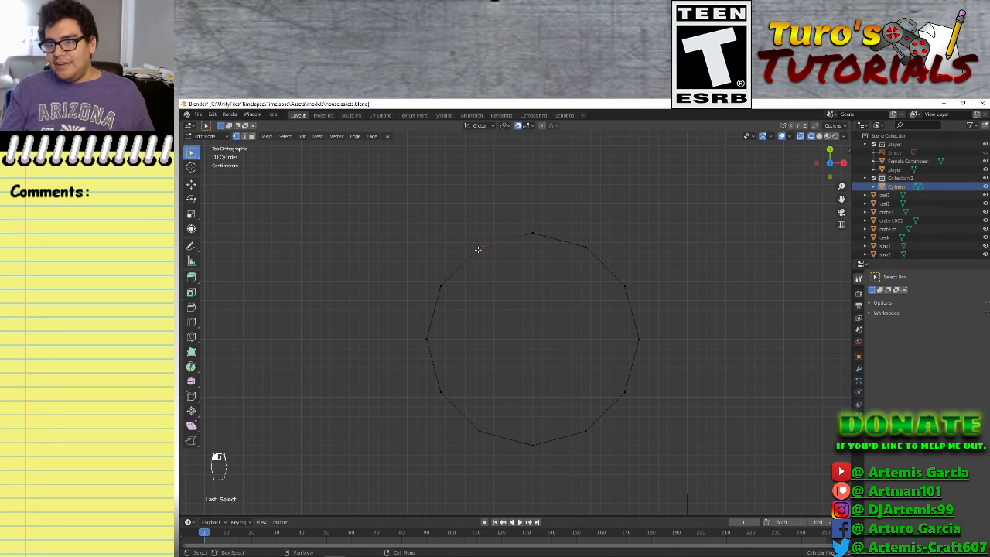
left_click(478, 251)
left_click(532, 232)
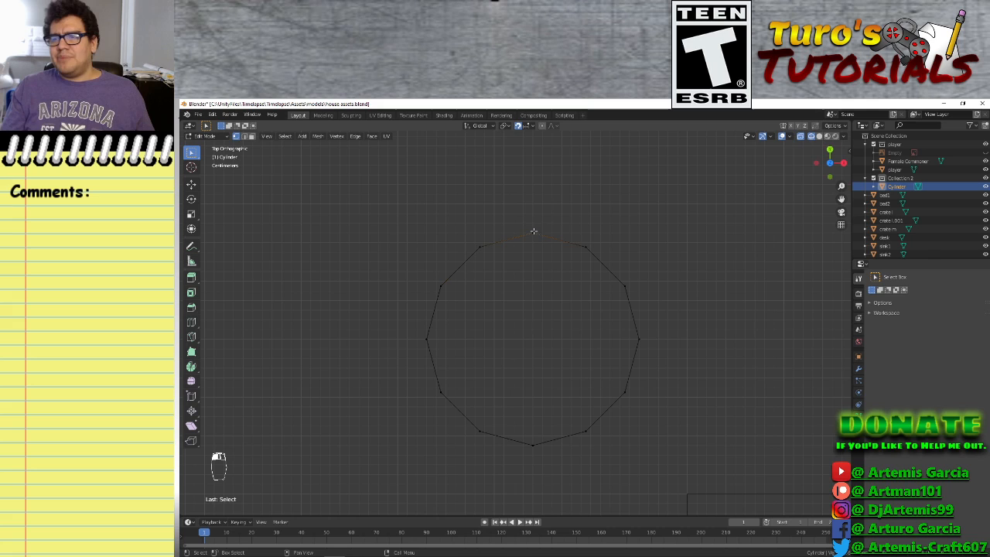
left_click(586, 246)
left_click(623, 286)
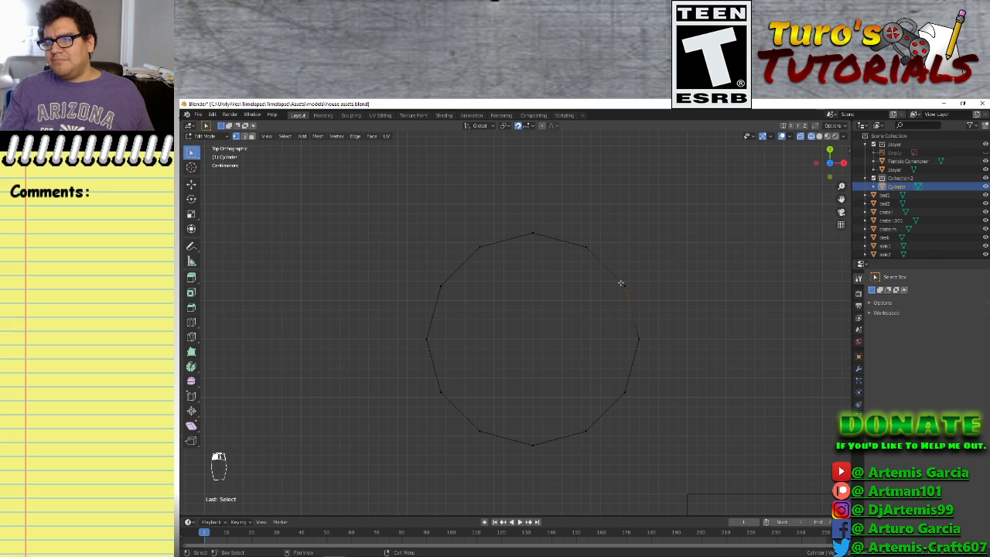
left_click(586, 248)
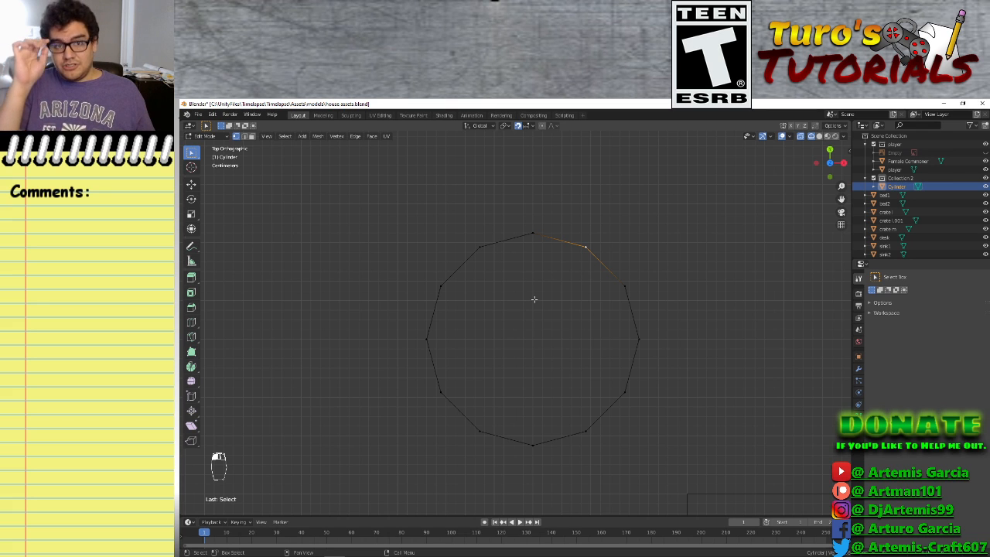
left_click(530, 239)
left_click(585, 246)
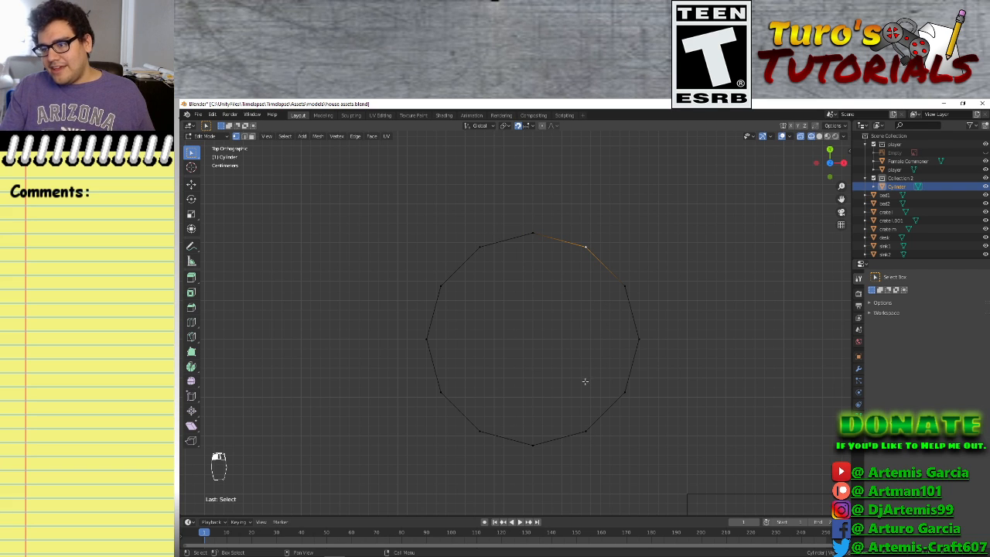
Try to fill the middle of the tabletop's lower rim with a four-sided face between two opposite vertex pairs
left_click(587, 431)
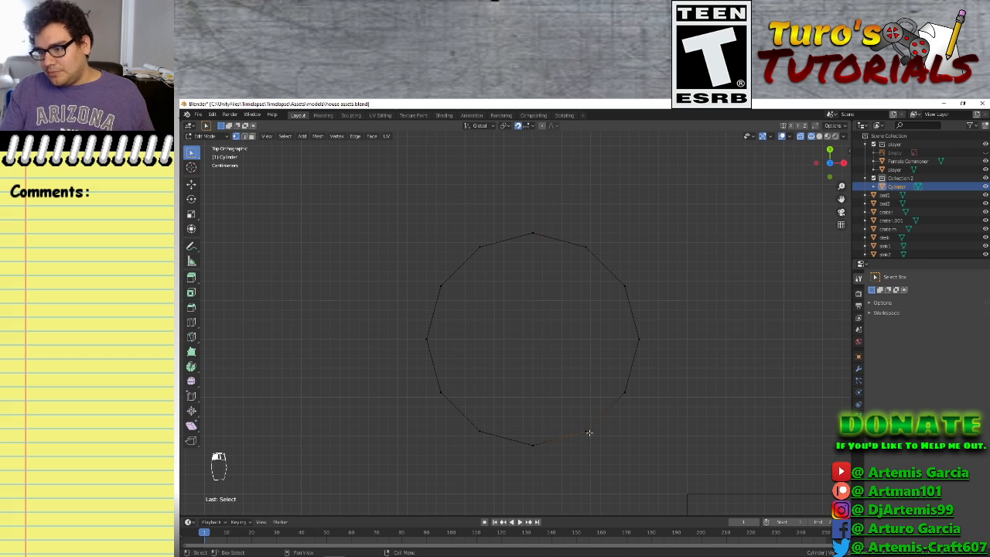
left_click(584, 245, "shift")
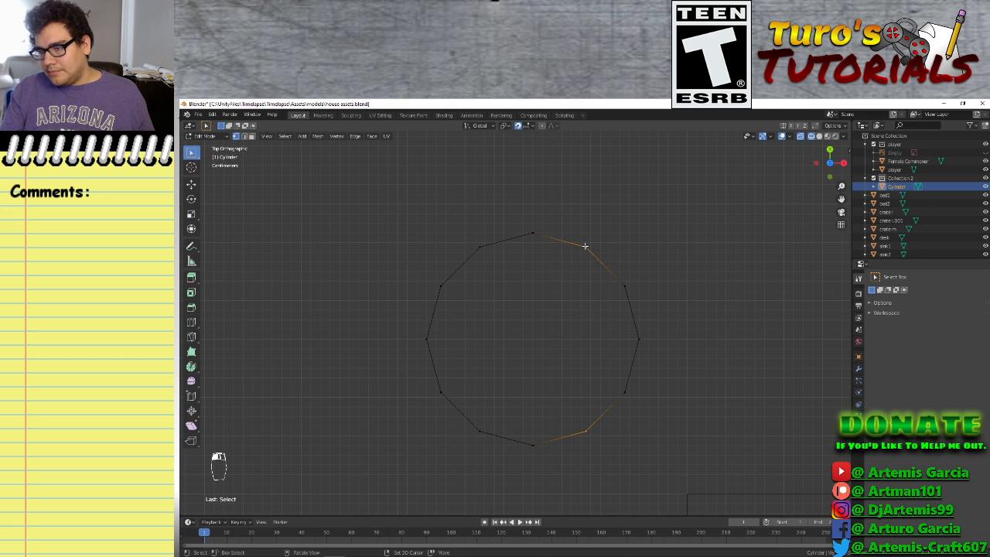
middle_click_drag(700, 438, 687, 382)
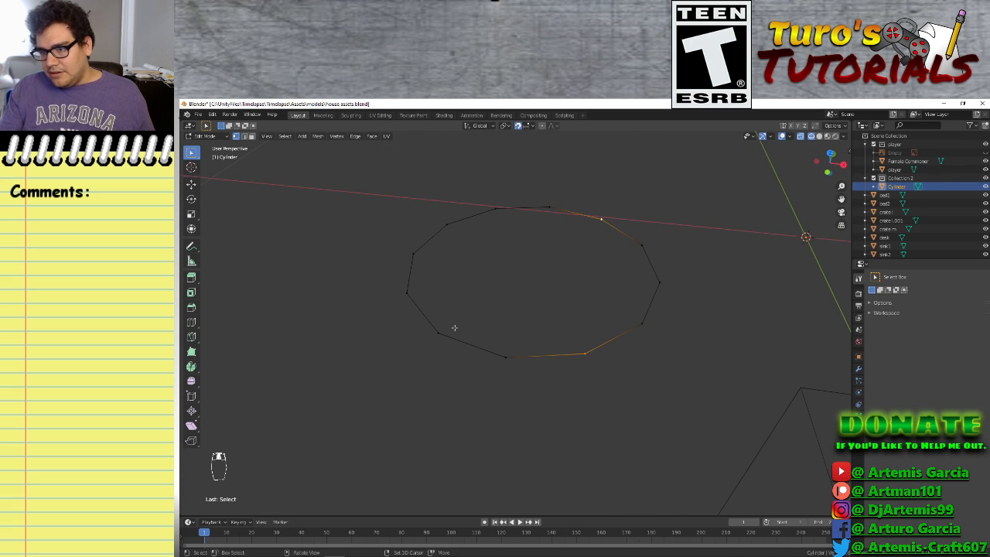
left_click(436, 333, "shift")
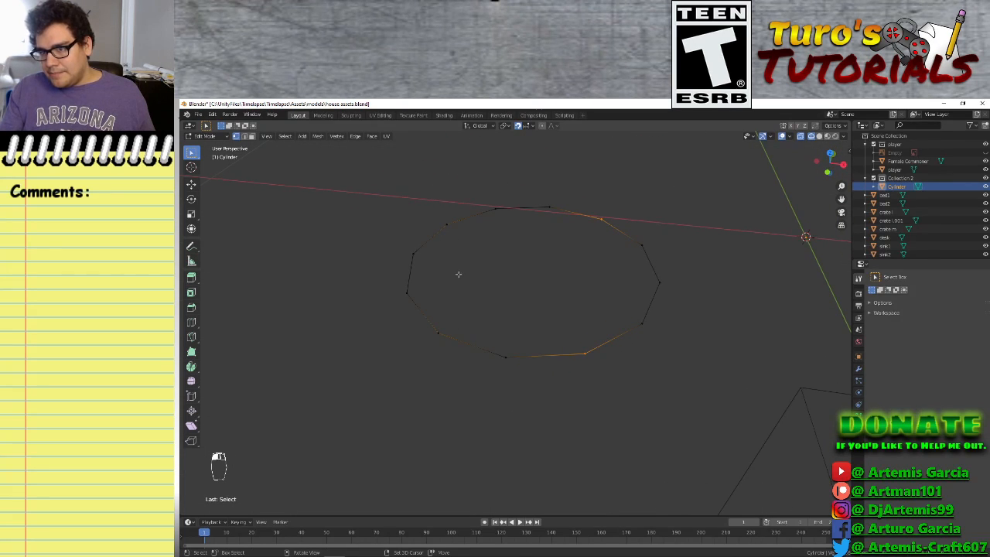
left_click(447, 224, "shift")
left_click(437, 323, "shift")
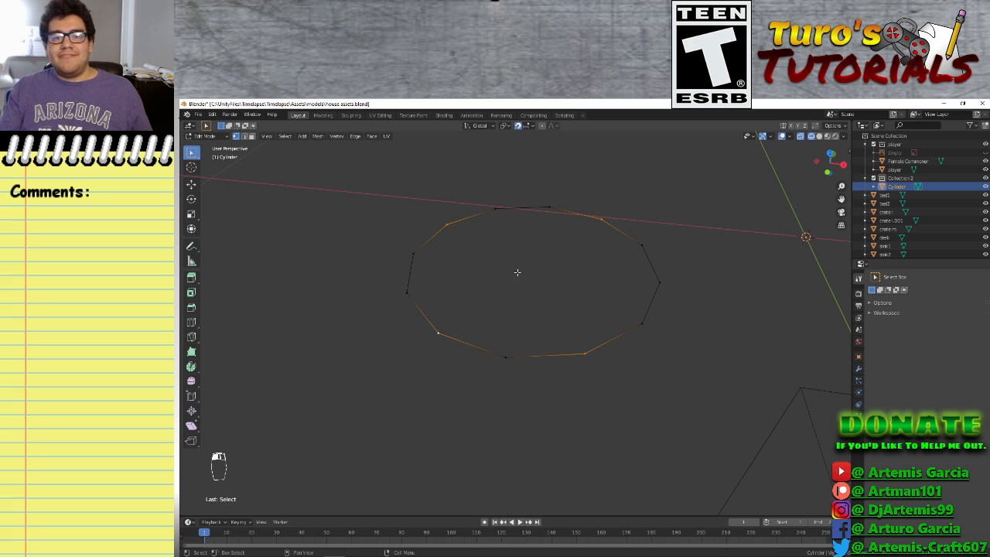
key("f")
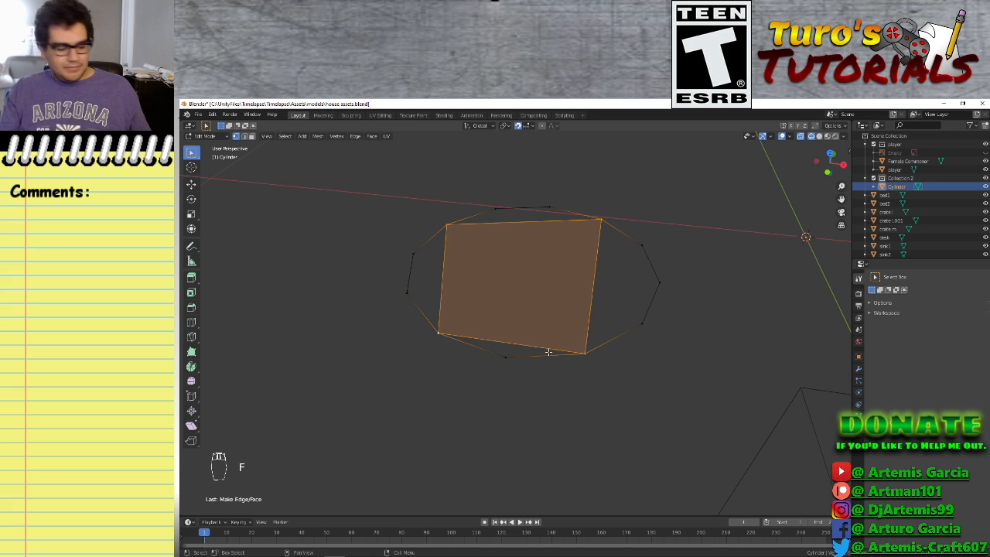
Clear the selection and reveal the tabletop's hidden upper rim to inspect the new underside face
middle_click_drag(548, 351, 598, 318)
left_click(595, 305, "shift")
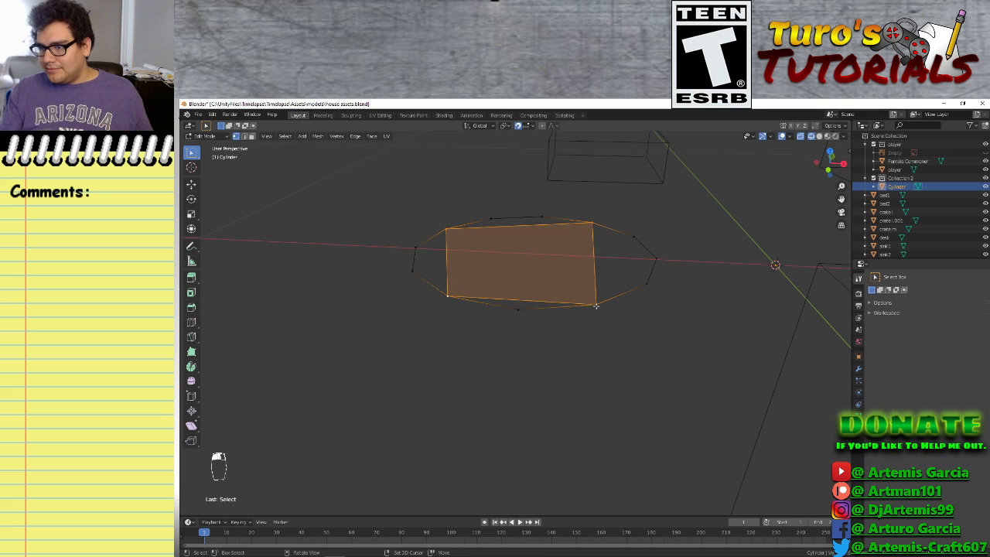
left_click(610, 332)
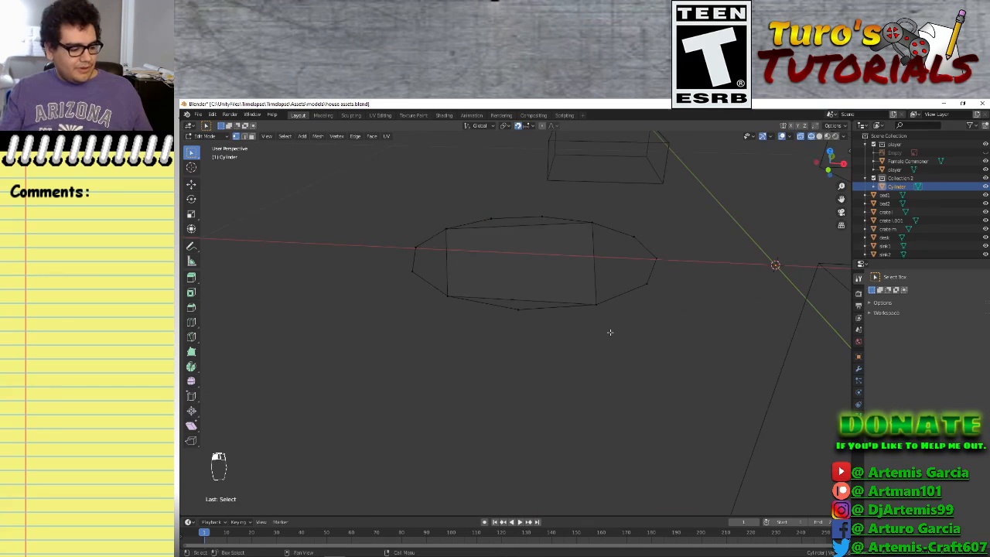
key("alt+h")
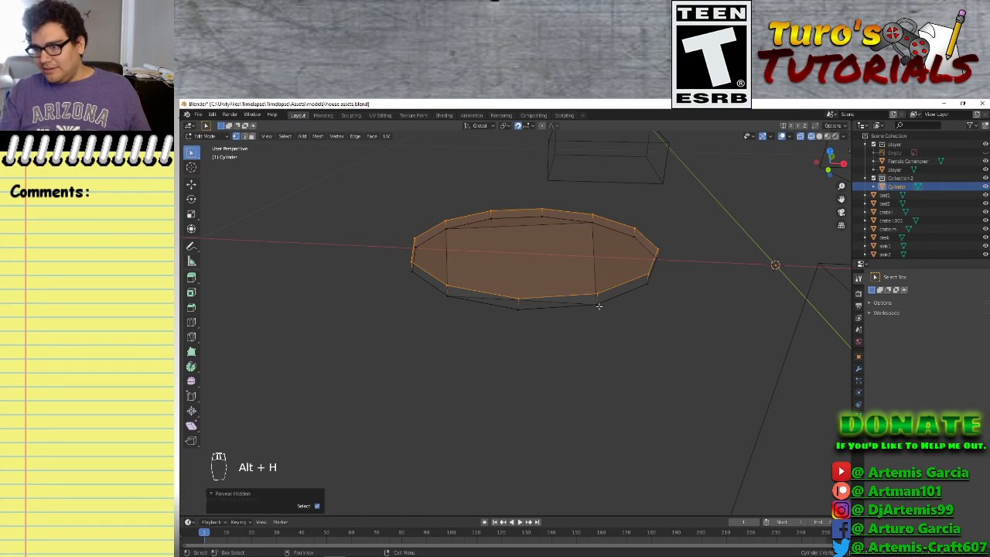
scroll(611, 338, "up", 3)
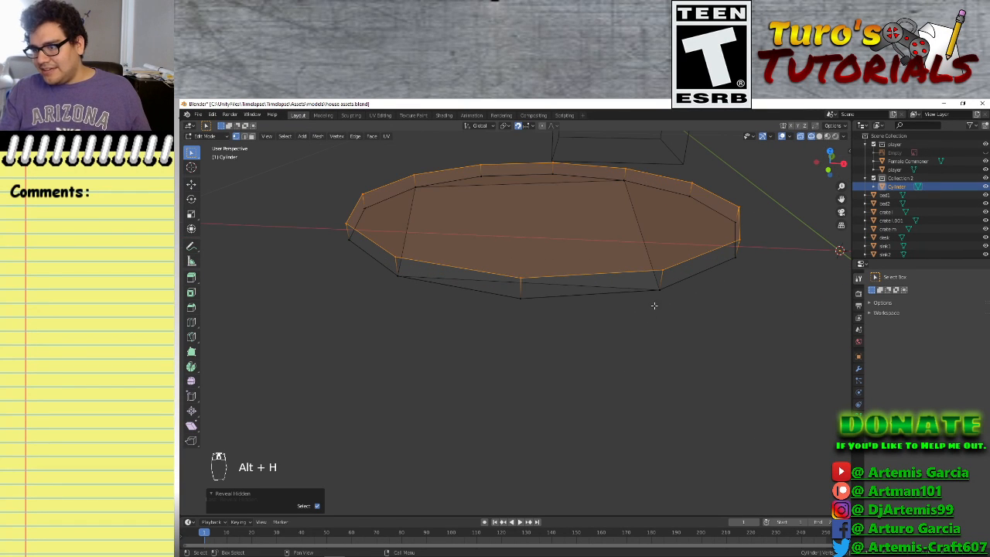
Undo the four-sided underside face and the vertex selections made before it
key("ctrl+z")
key("ctrl+z")
key("ctrl+z")
key("ctrl+z")
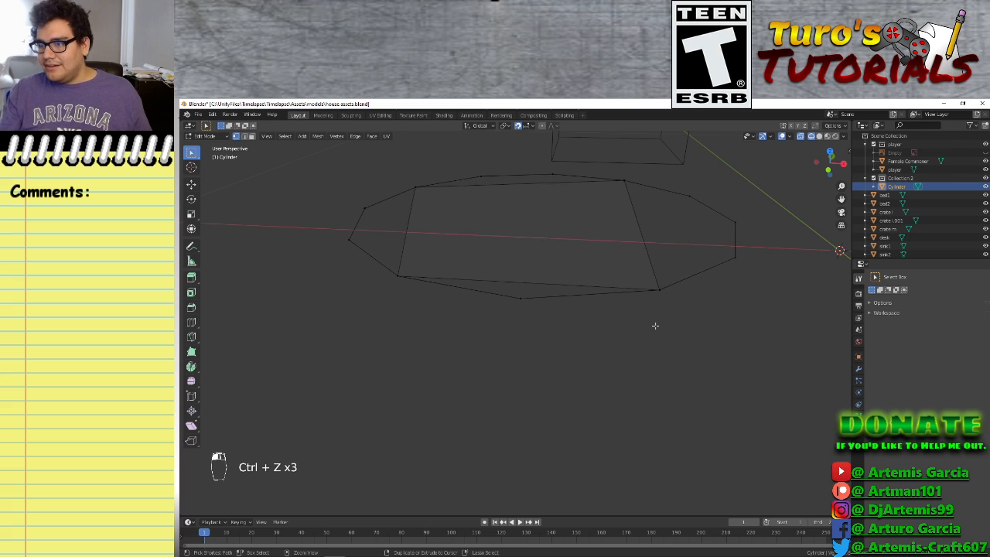
key("ctrl+z")
key("ctrl+z")
key("ctrl+z")
key("ctrl+z")
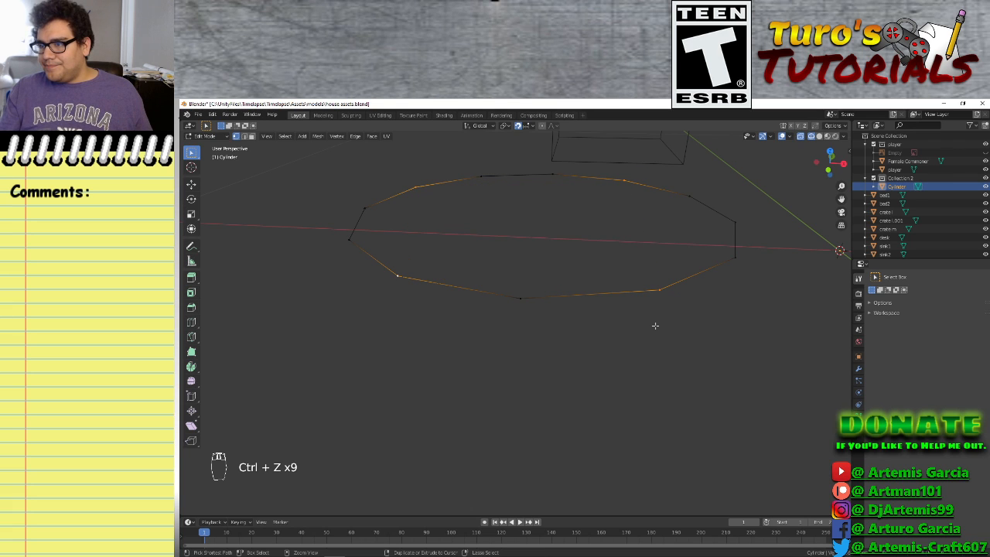
key("ctrl+z")
key("ctrl+z")
key("ctrl+z")
key("ctrl+z")
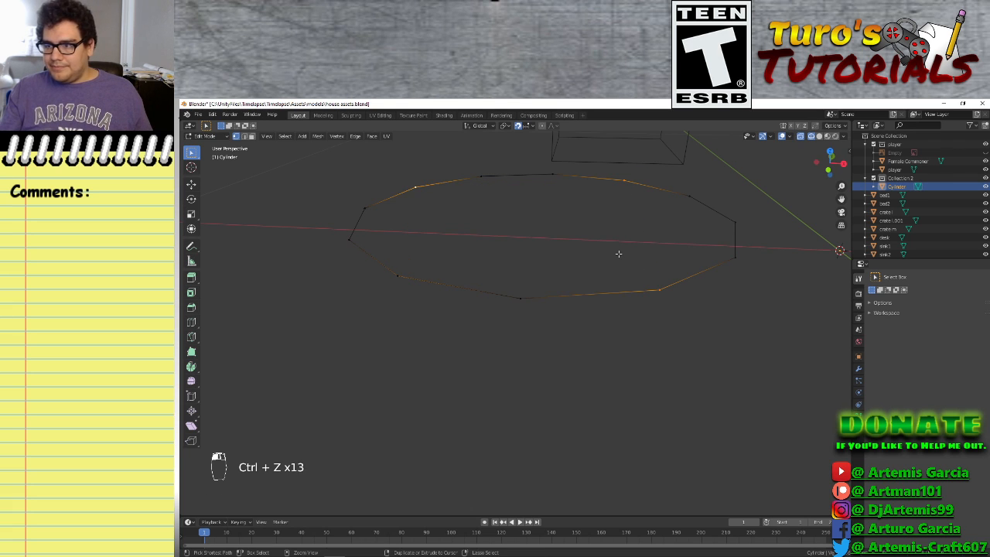
key("ctrl+z")
key("ctrl+z")
key("ctrl+z")
key("ctrl+z")
key("ctrl+z")
key("ctrl+z")
key("ctrl+z")
key("ctrl+z")
key("ctrl+z")
key("ctrl+z")
key("ctrl+z")
key("ctrl+z")
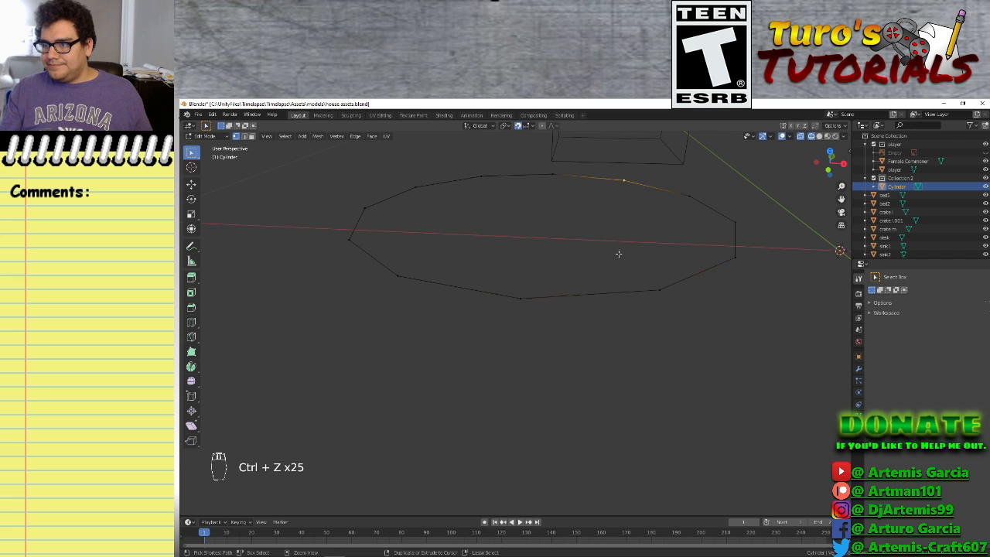
key("ctrl+z")
key("ctrl+z")
key("ctrl+z")
key("ctrl+z")
key("ctrl+z")
key("ctrl+z")
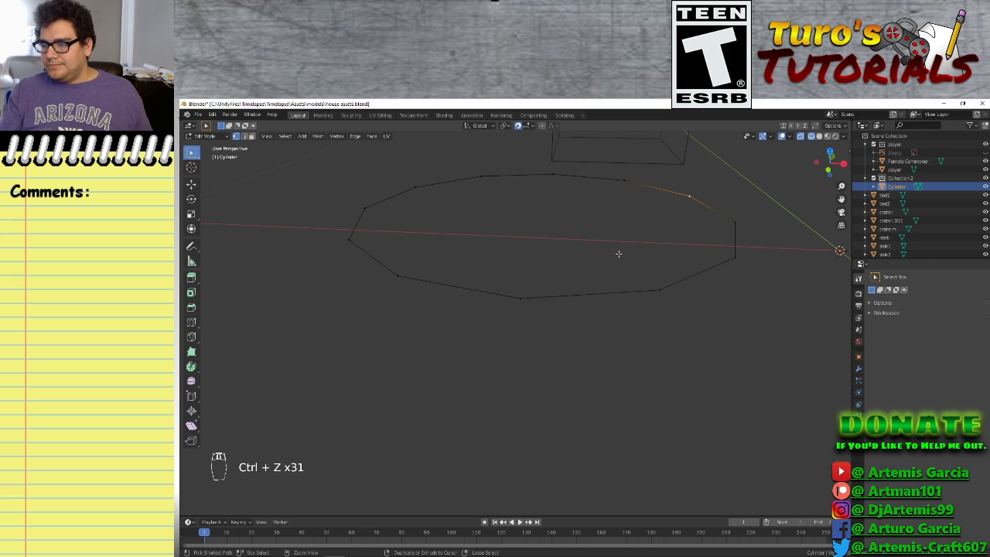
key("ctrl+z")
key("ctrl+z")
key("ctrl+z")
key("ctrl+z")
key("ctrl+z")
key("ctrl+z")
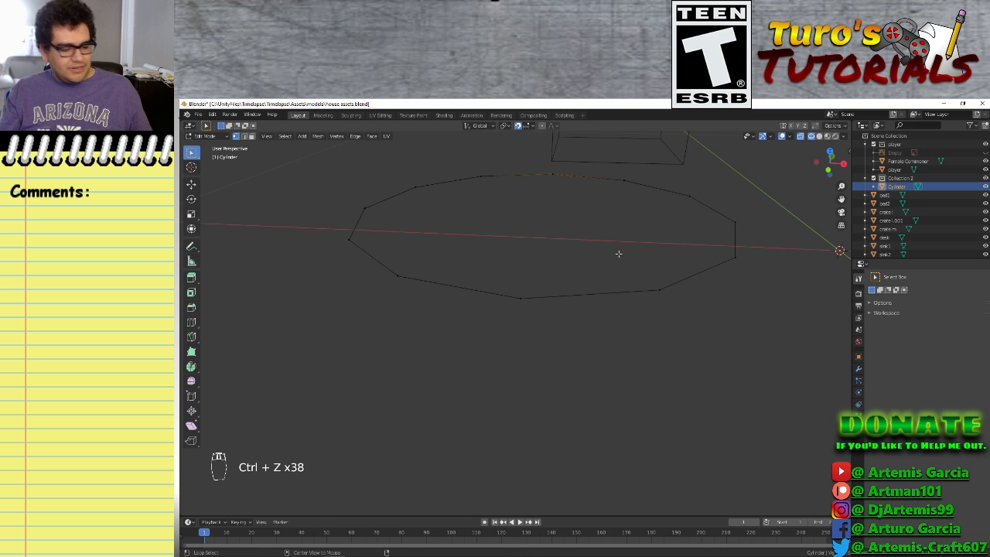
Reveal the tabletop's hidden geometry, deselect everything, and check its faces in face selection before returning to vertex selection
key("alt+h")
left_click(668, 319)
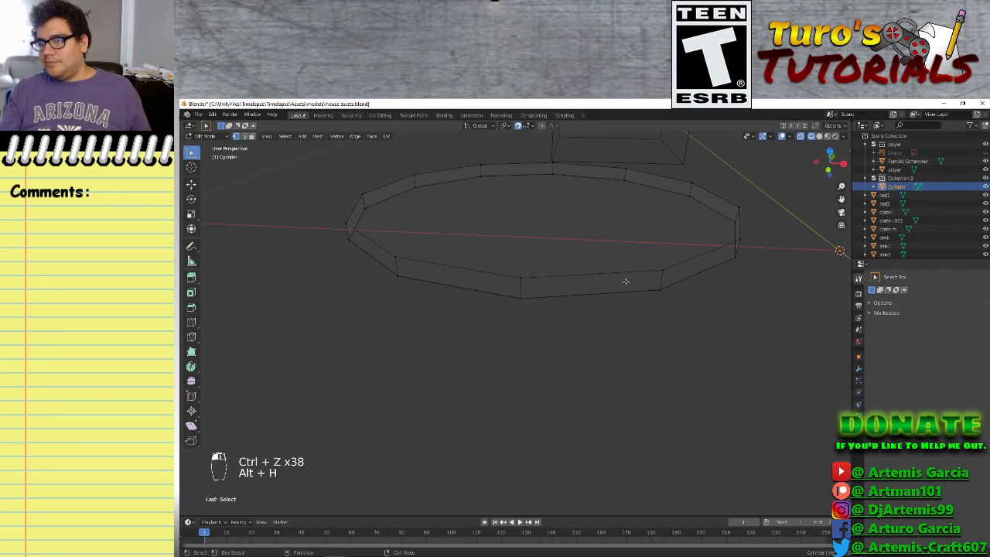
scroll(627, 278, "down", 5)
scroll(629, 274, "up", 5)
middle_click_drag(590, 318, 433, 255)
left_click(252, 136)
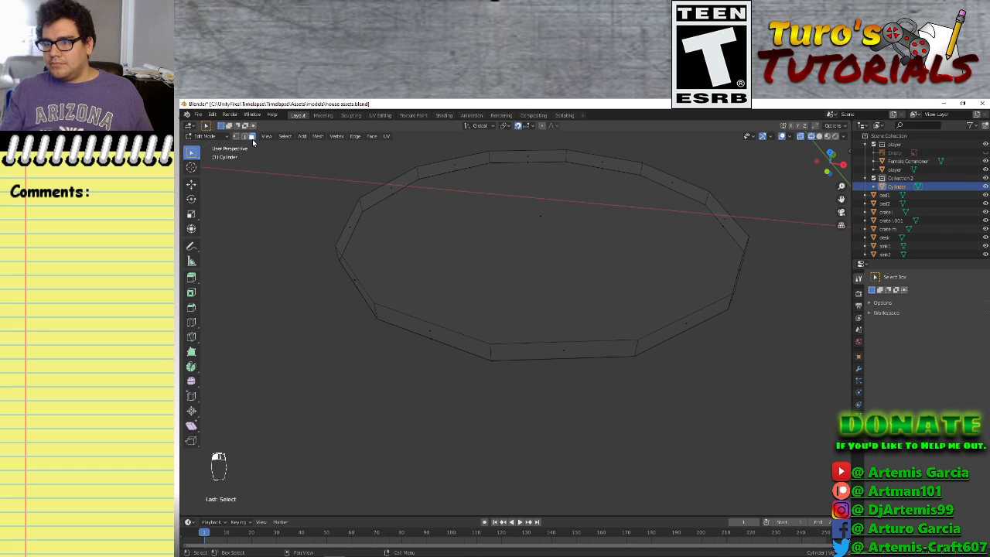
left_click(236, 136)
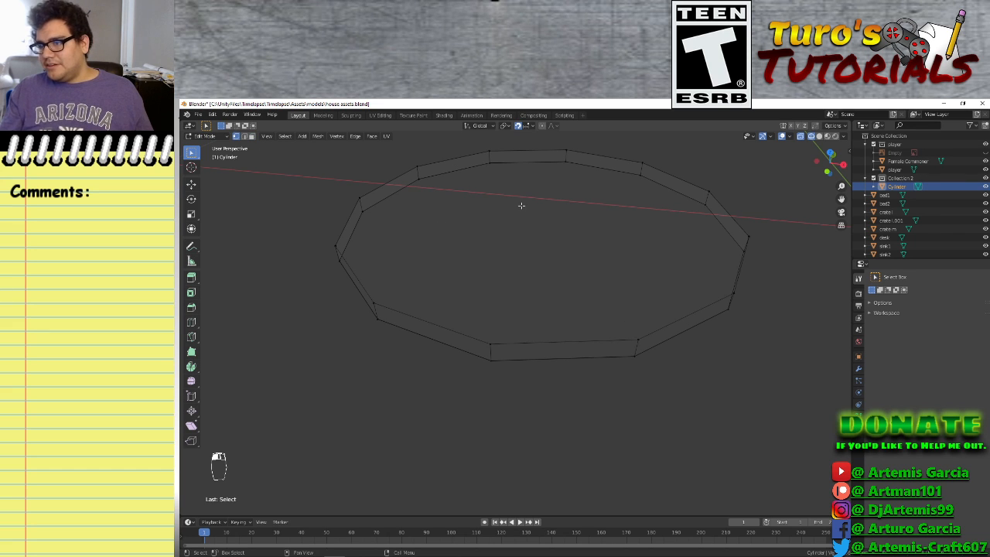
Connect two aligned vertices on one side of the tabletop's lower rim with an edge, leaving the upper rim vertices unselected
key("KP_7")
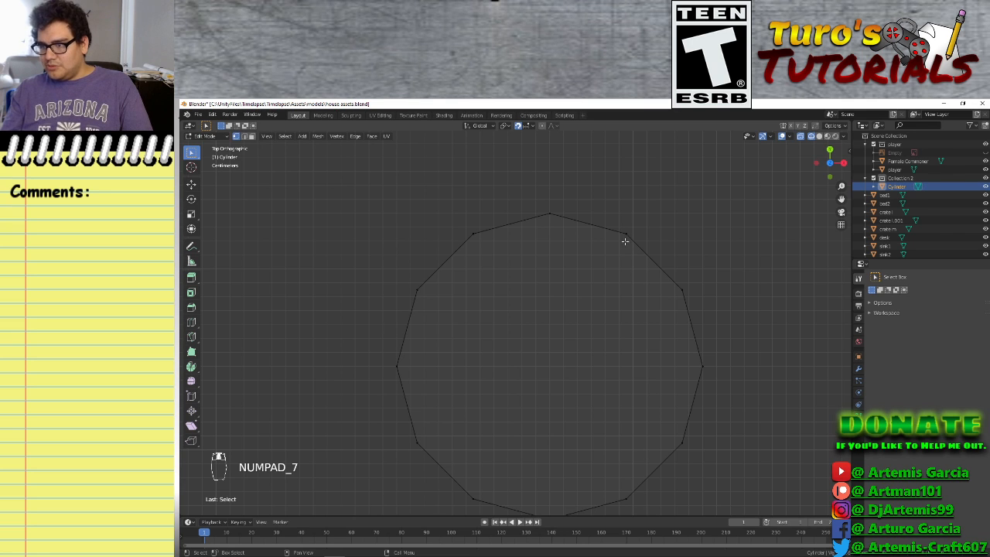
left_click_drag(636, 222, 616, 251)
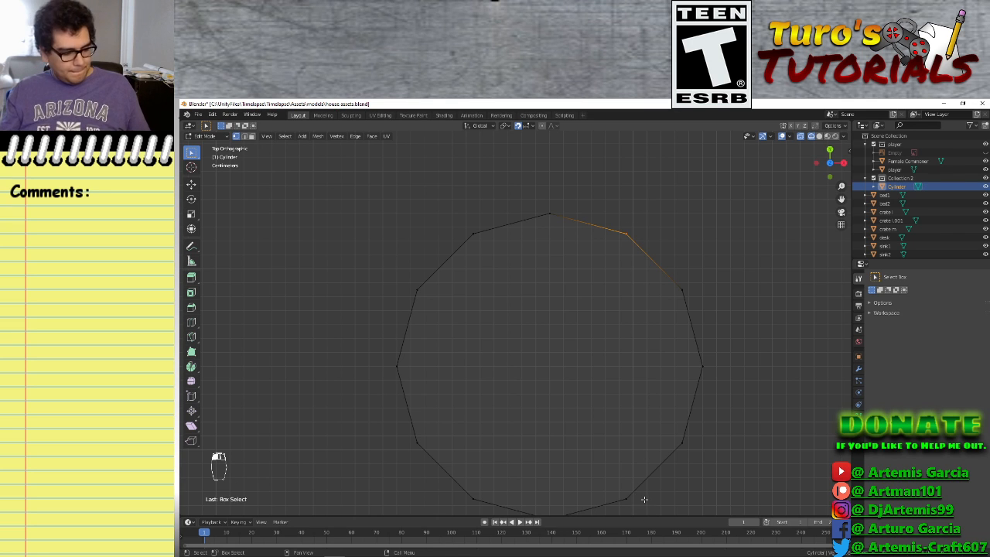
left_click_drag(646, 507, 614, 477, "shift")
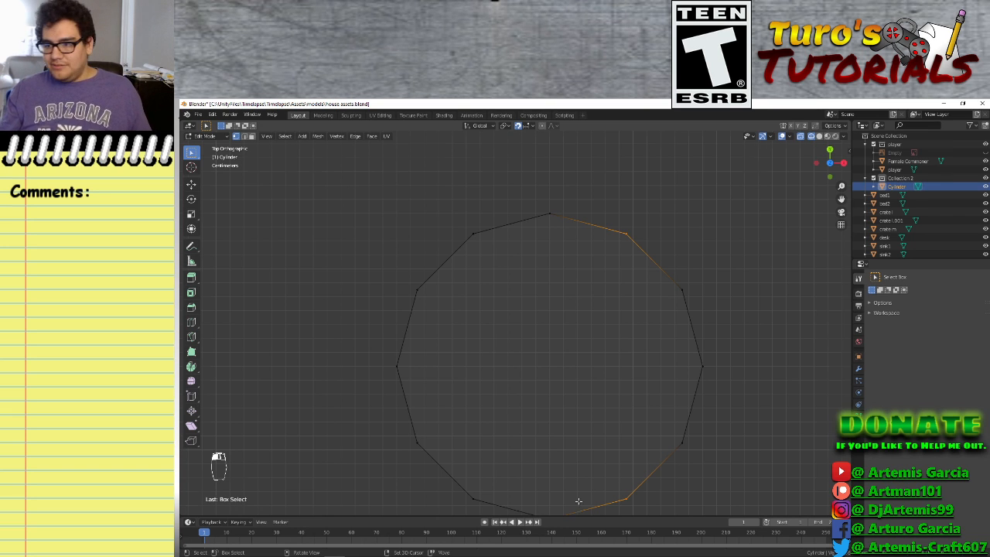
middle_click_drag(587, 495, 630, 322)
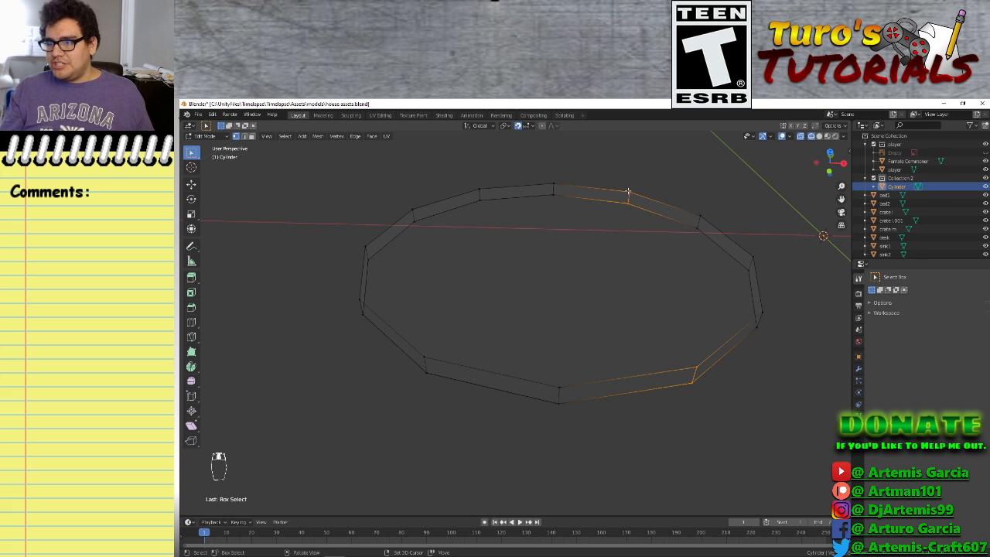
left_click(628, 193, "shift")
left_click(698, 364, "shift")
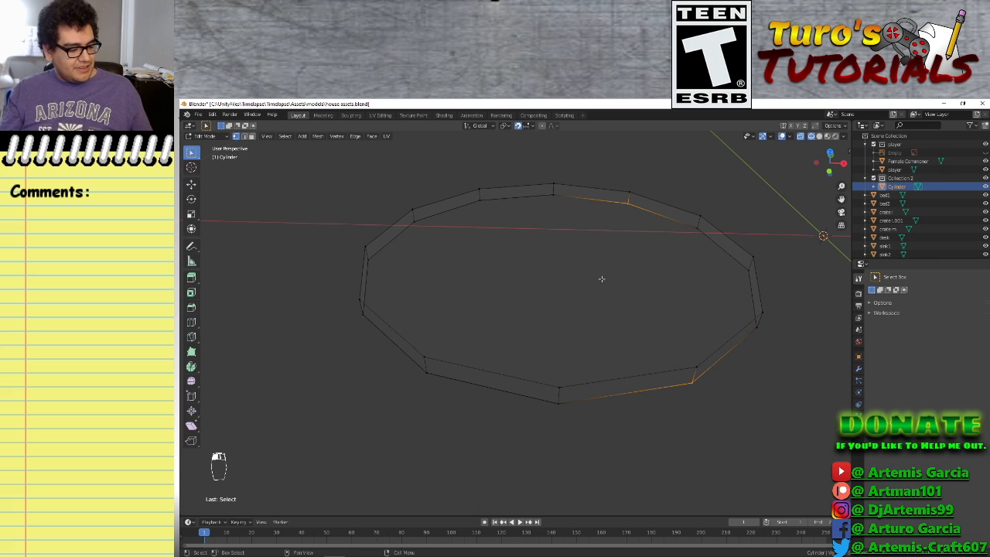
key("f")
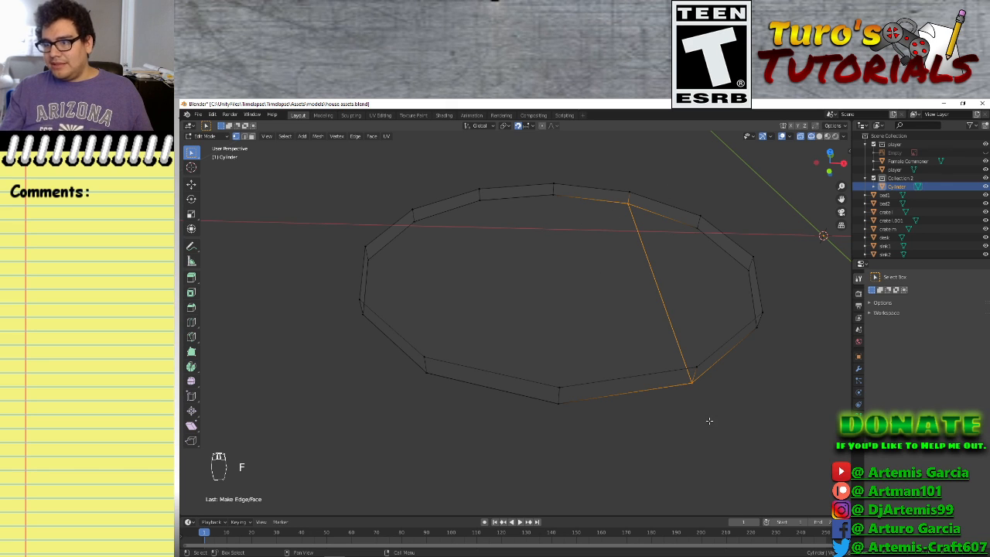
Select the matching pair of aligned vertices on the opposite side of the tabletop's lower rim
left_click(427, 376)
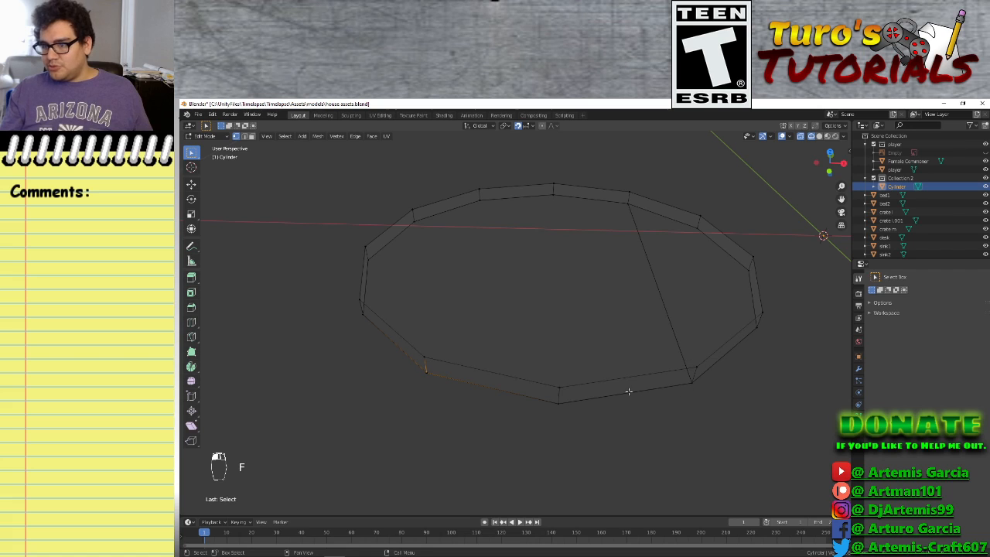
left_click(479, 200, "shift")
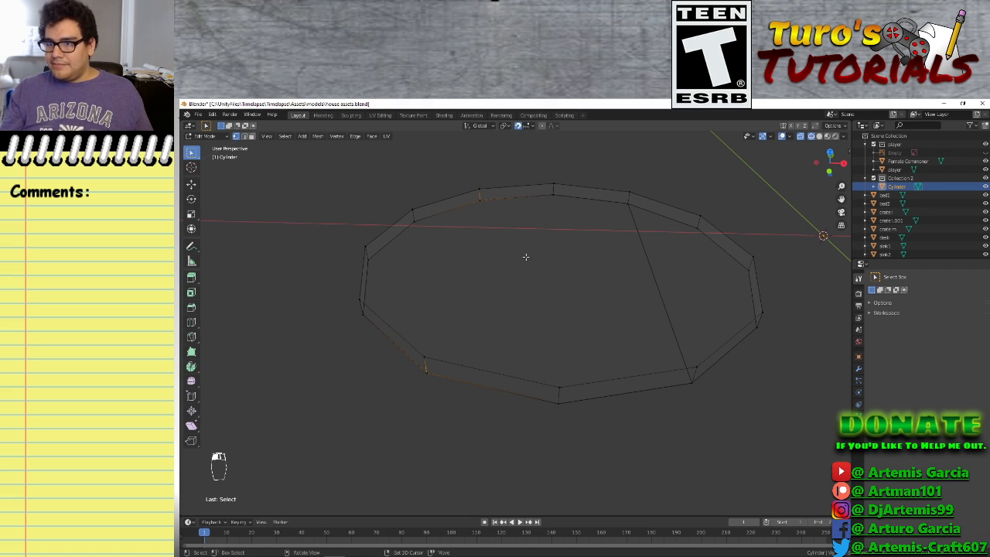
left_click(481, 200, "shift")
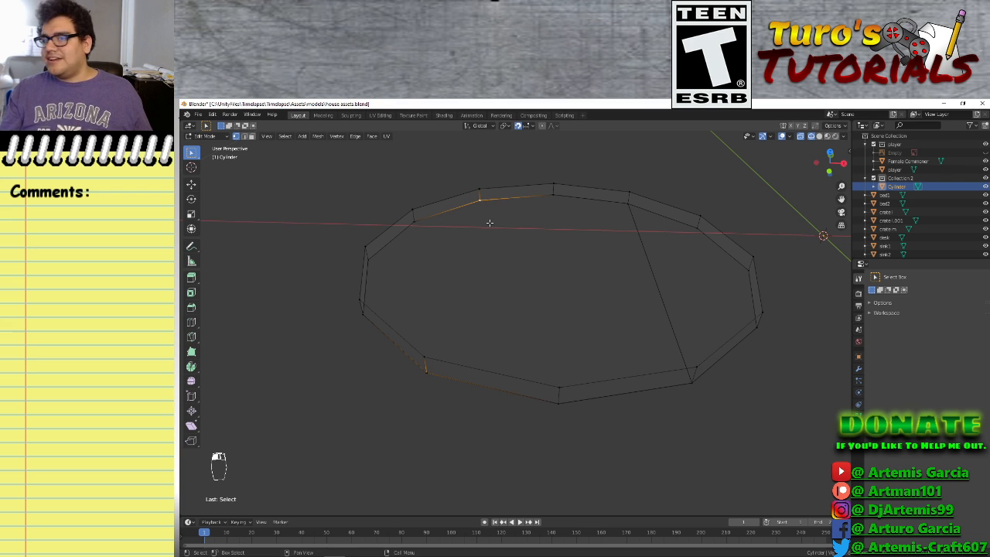
left_click(498, 220)
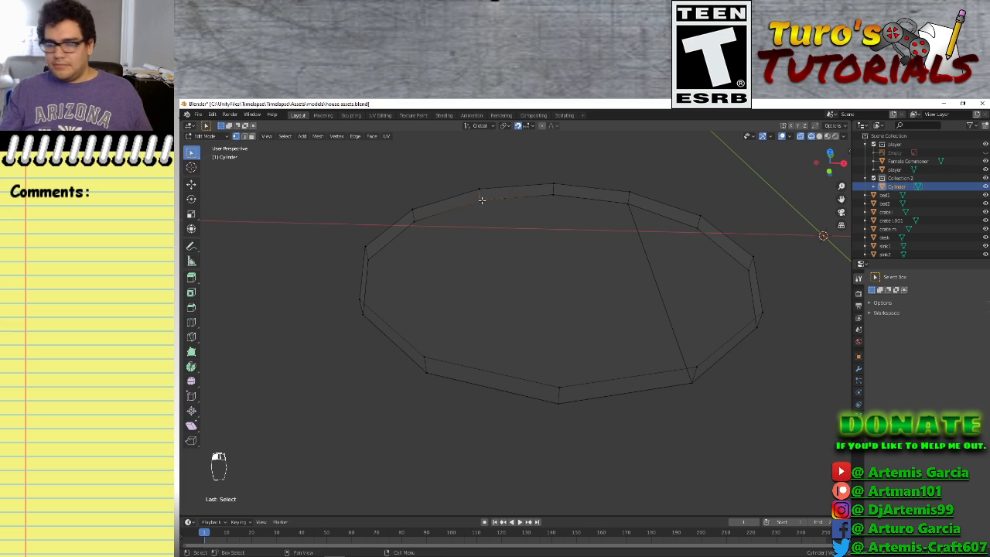
key("g")
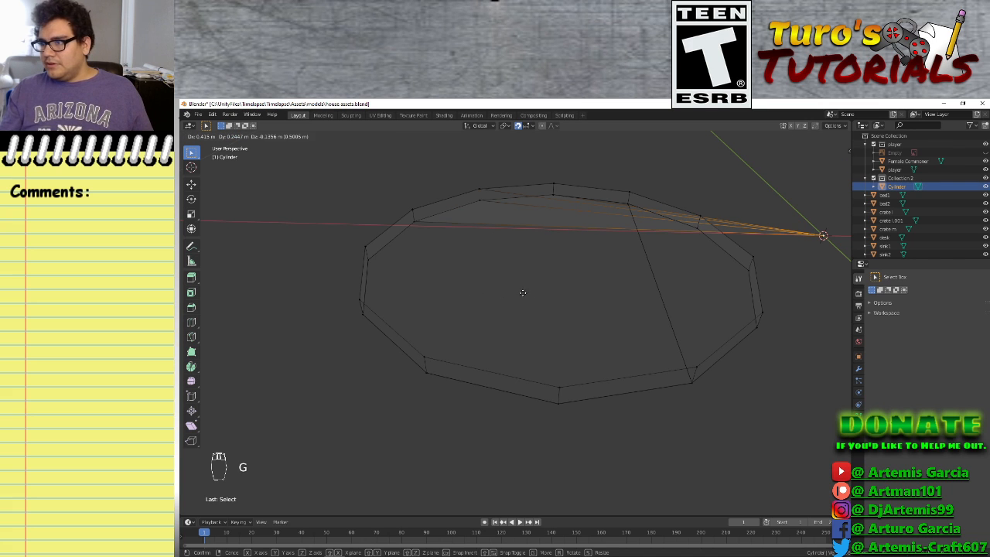
right_click(539, 292)
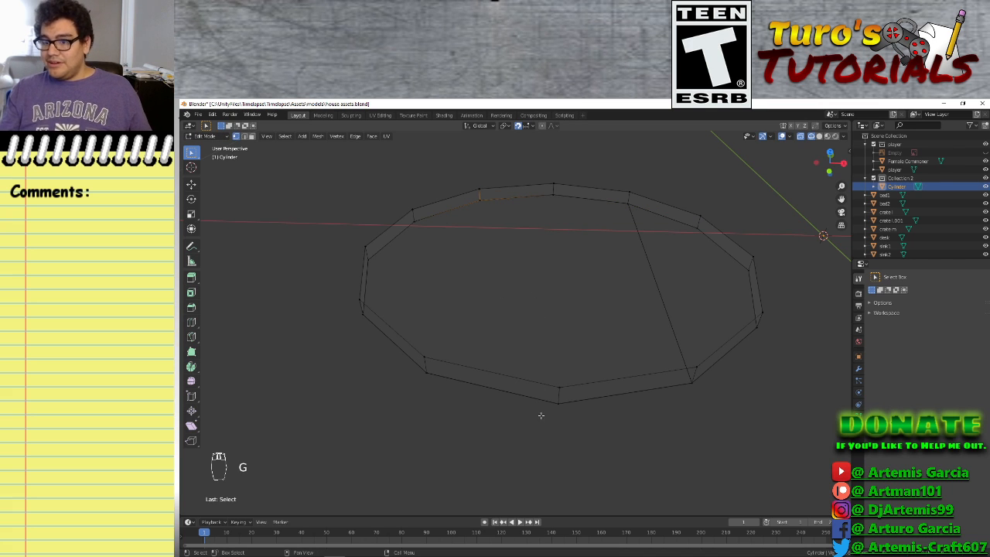
Undo the recent edits back to before the diagonal edge was added across the cylinder's round face
key("ctrl+z")
key("ctrl+z")
key("ctrl+z")
key("ctrl+z")
key("ctrl+z")
key("ctrl+z")
key("ctrl+z")
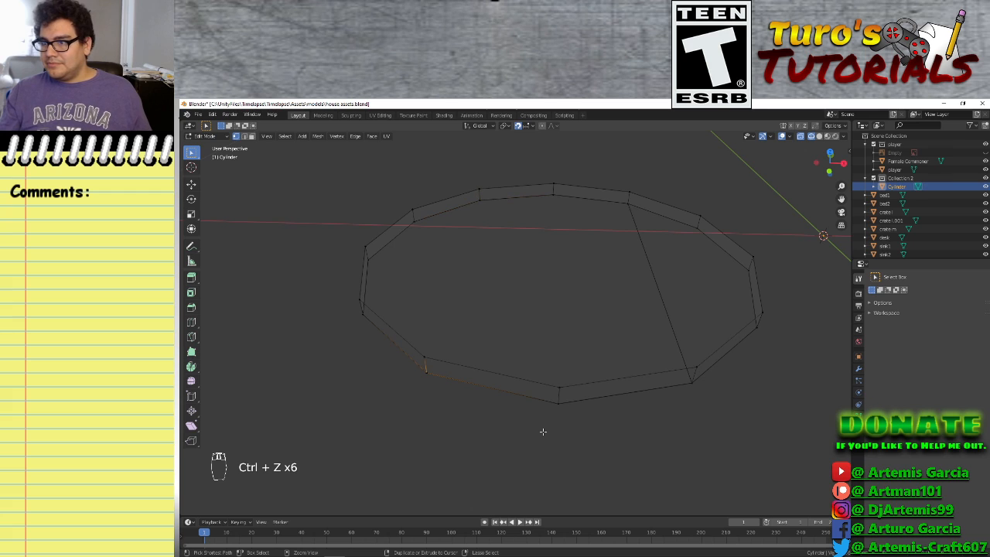
key("ctrl+z")
key("ctrl+z")
key("ctrl+z")
key("ctrl+z")
key("ctrl+z")
key("ctrl+z")
key("ctrl+z")
key("ctrl+z")
key("ctrl+z")
key("ctrl+z")
key("ctrl+z")
key("ctrl+z")
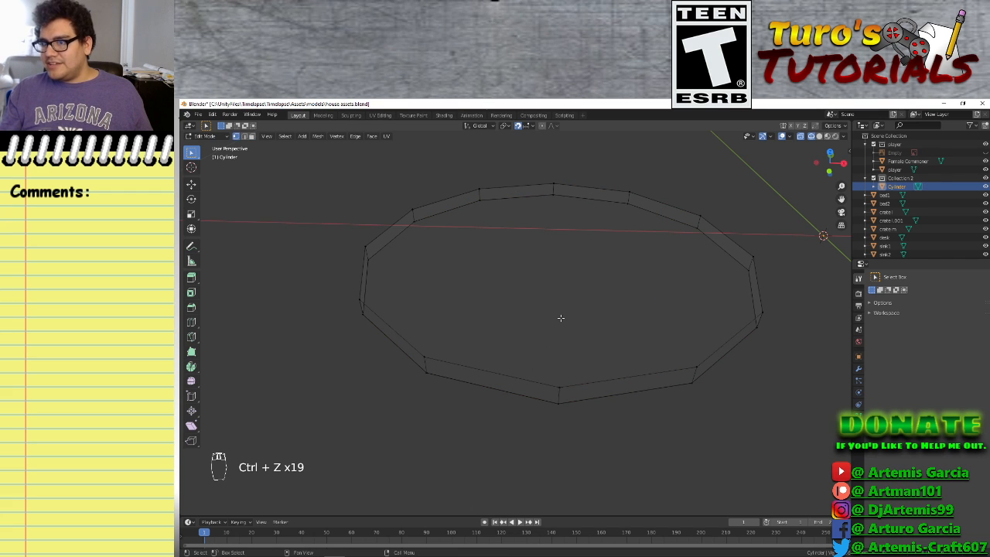
Select the cylinder's round upper face to inspect its boundary from the side, and return to vertex selection
left_click(251, 136)
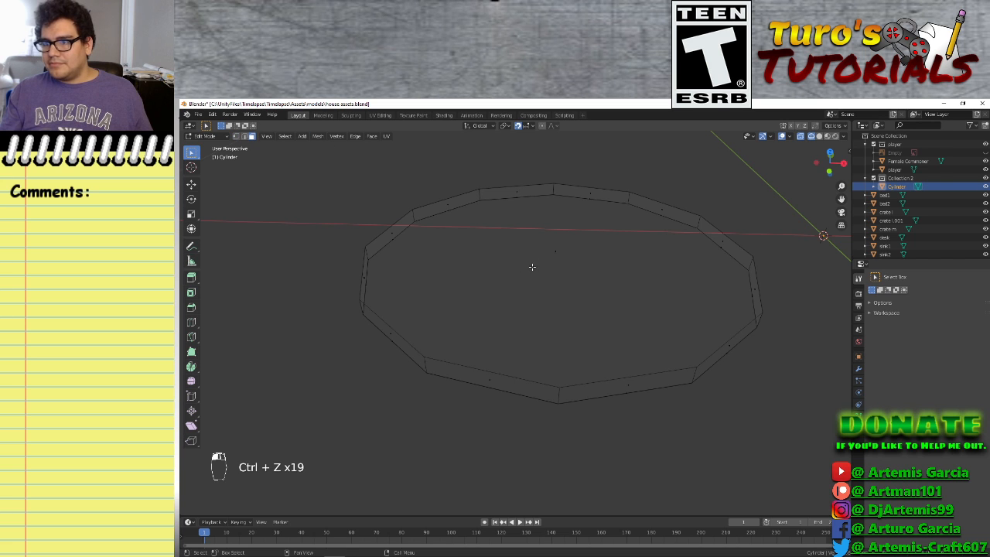
left_click(543, 258)
mouse_move(540, 420)
middle_mouse_down()
mouse_move(552, 405)
mouse_move(552, 429)
middle_mouse_up()
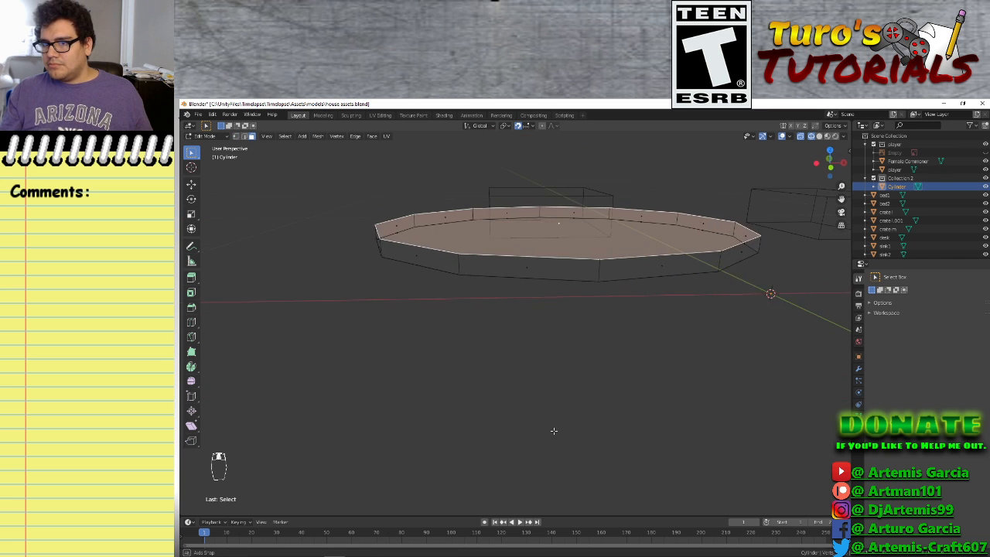
left_click(243, 136)
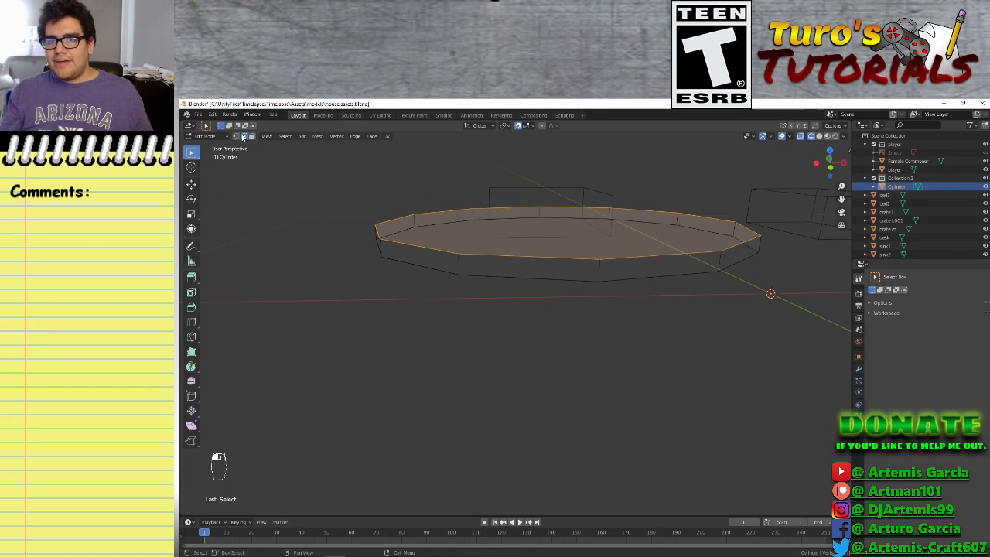
left_click(236, 136)
Delete two neighbouring vertices on the near side of the cylinder's lower rim
left_click(450, 273)
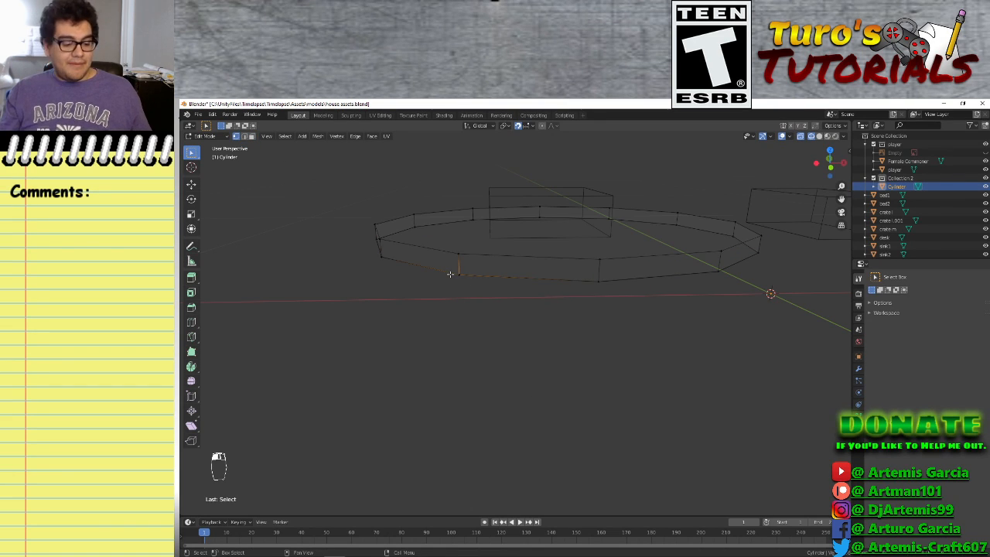
key("Delete")
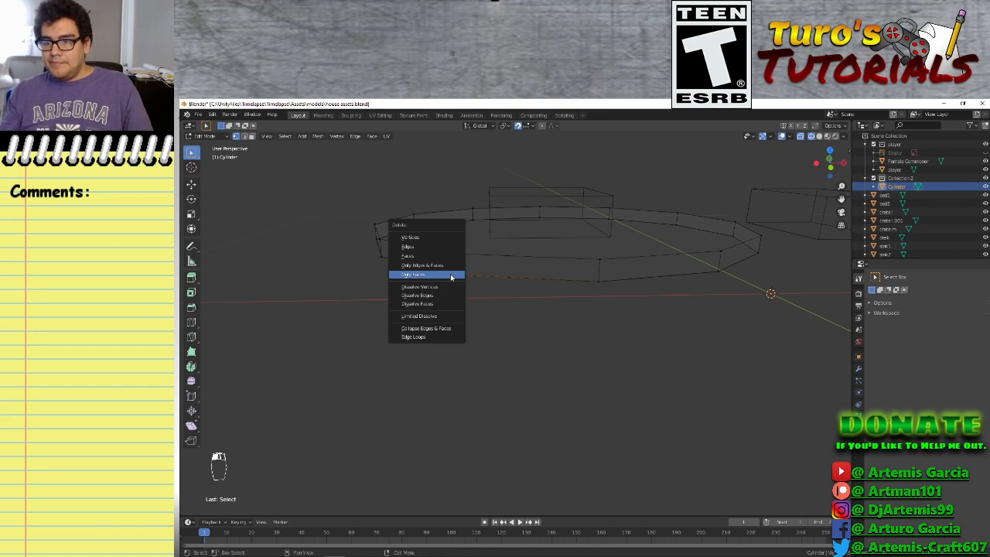
left_click(421, 235)
left_click(599, 279)
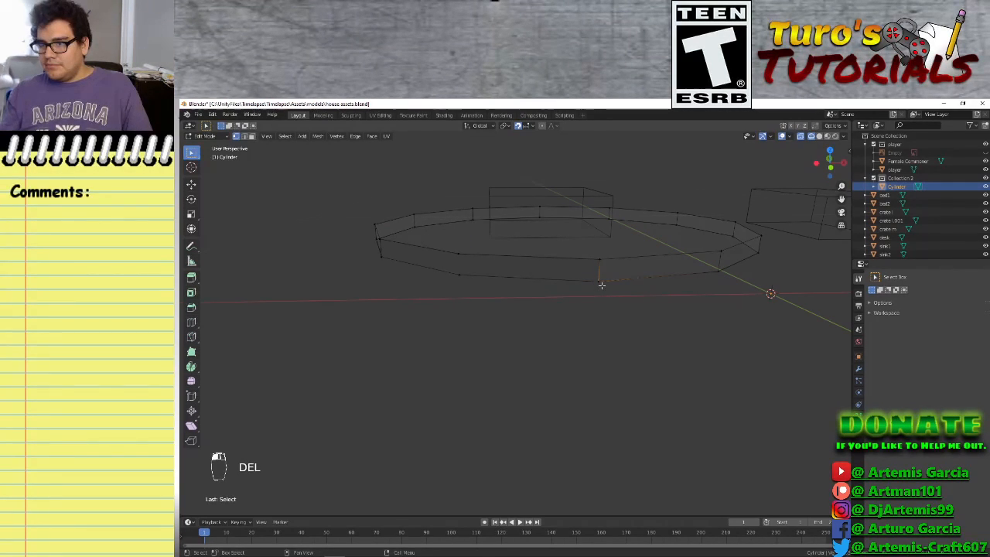
key("Delete")
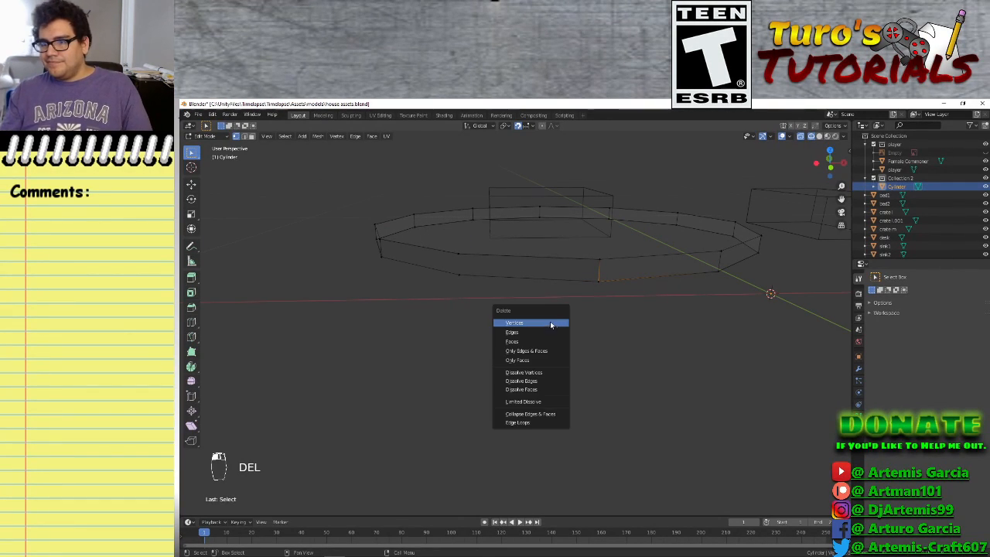
key("Delete")
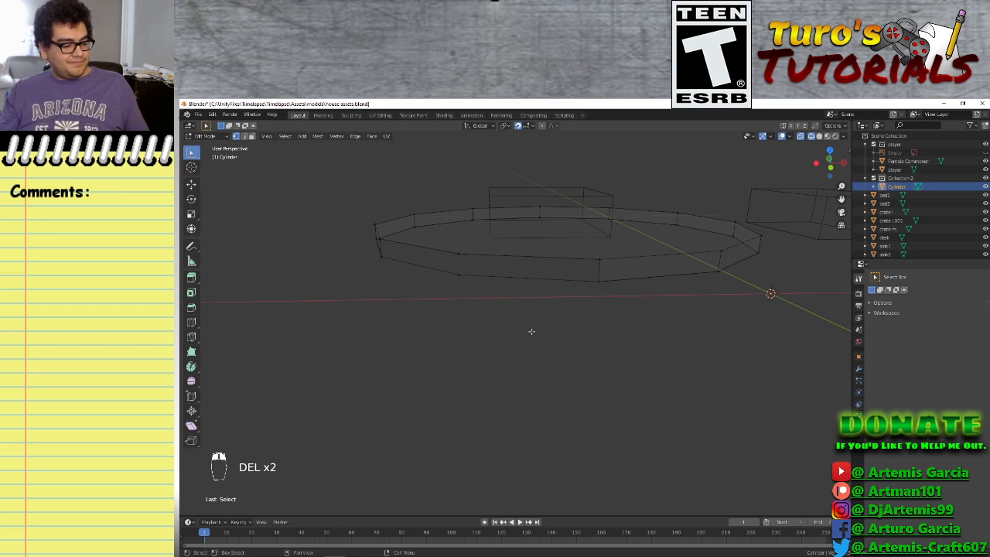
Undo the vertex deletions on the cylinder's lower rim
key("ctrl+z")
key("ctrl+z")
key("ctrl+z")
key("ctrl+z")
key("ctrl+z")
key("ctrl+z")
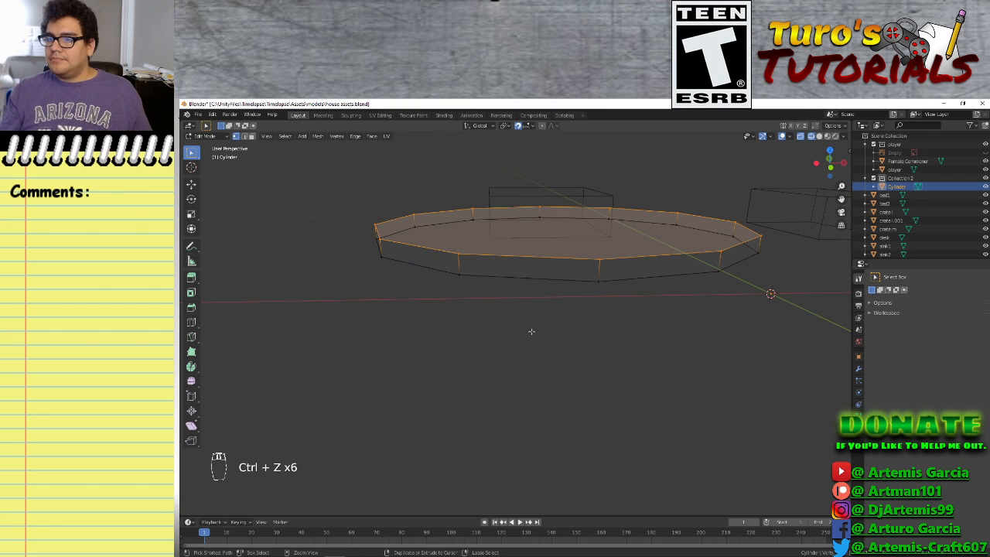
Select the cylinder's entire mesh and merge its overlapping vertices by distance at 0.0001 m
middle_click_drag(536, 347, 563, 372)
key("a")
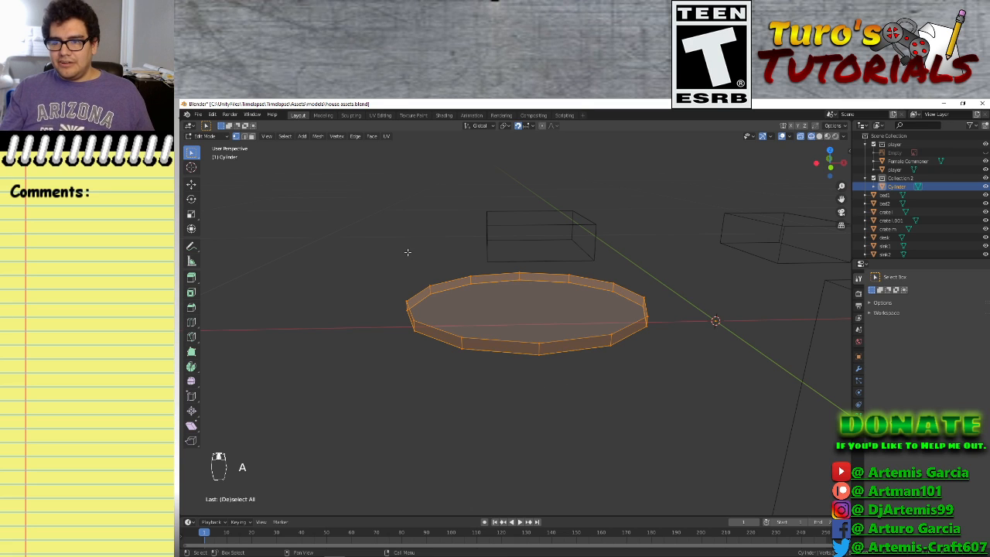
right_click(495, 345)
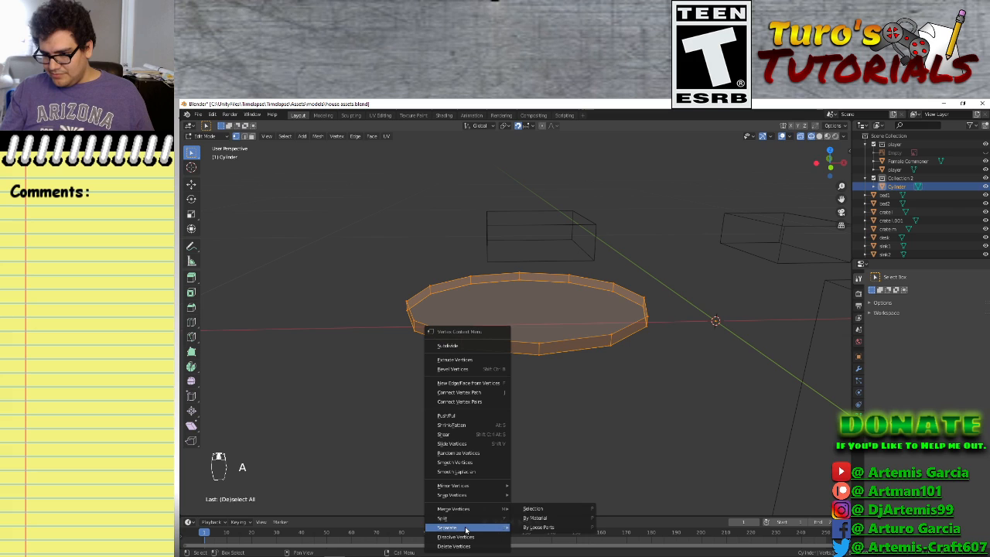
mouse_move(467, 501)
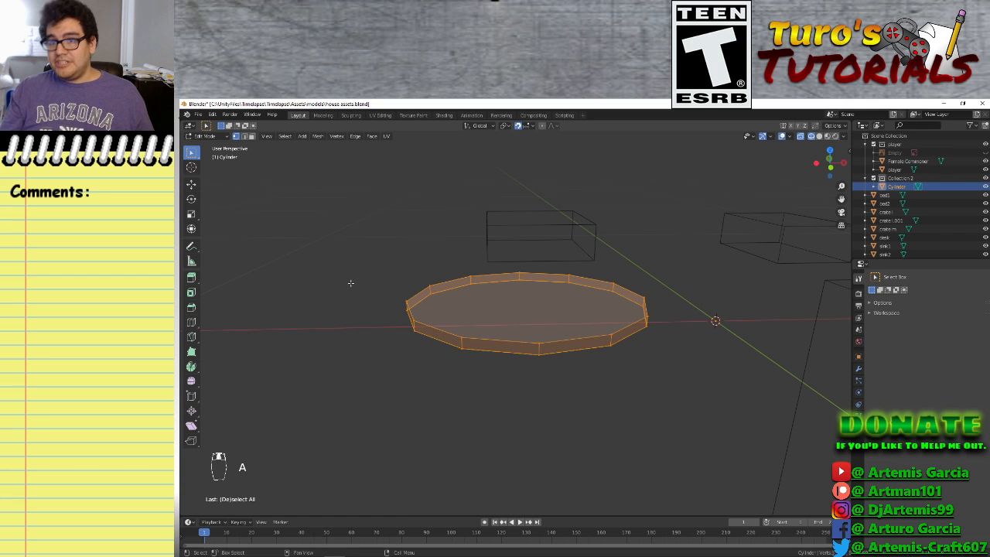
left_click(318, 136)
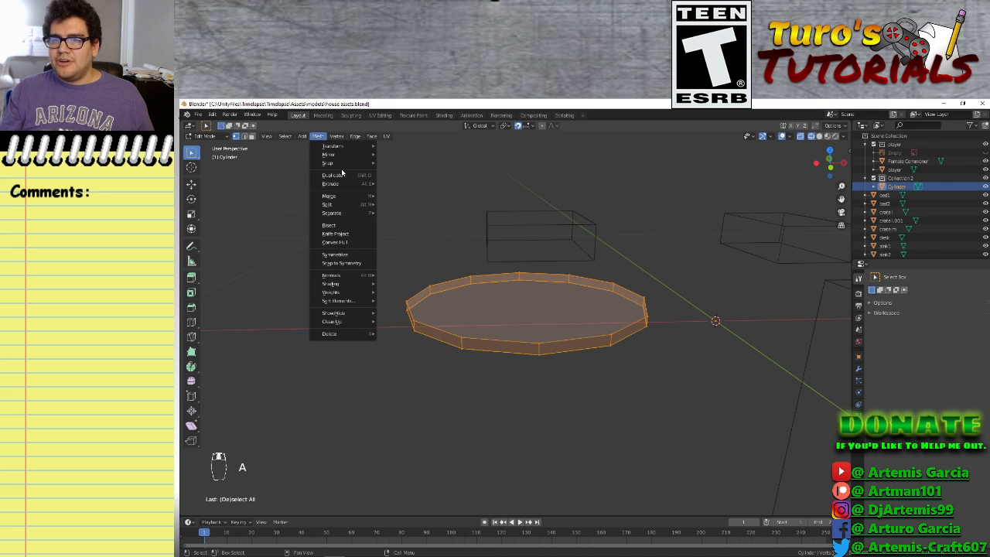
mouse_move(371, 136)
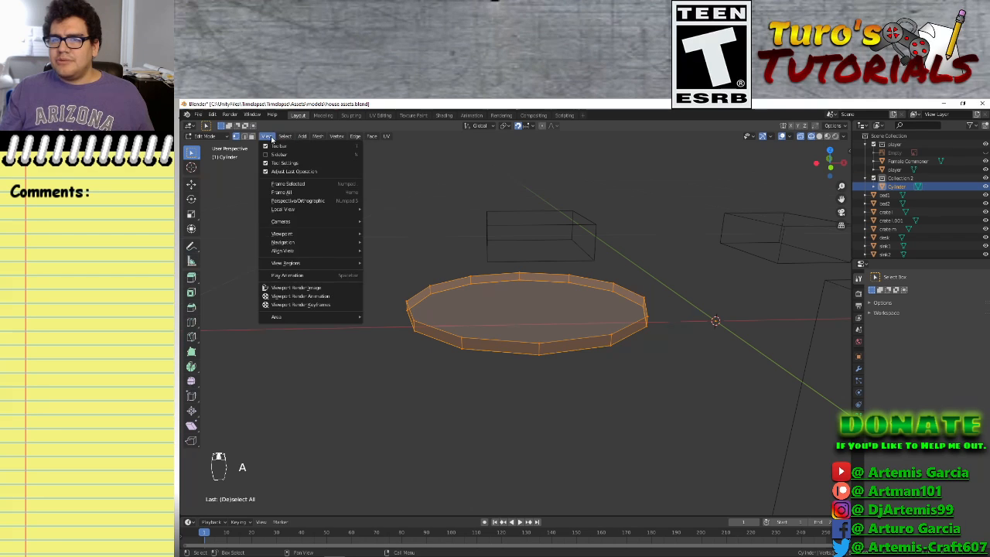
mouse_move(339, 136)
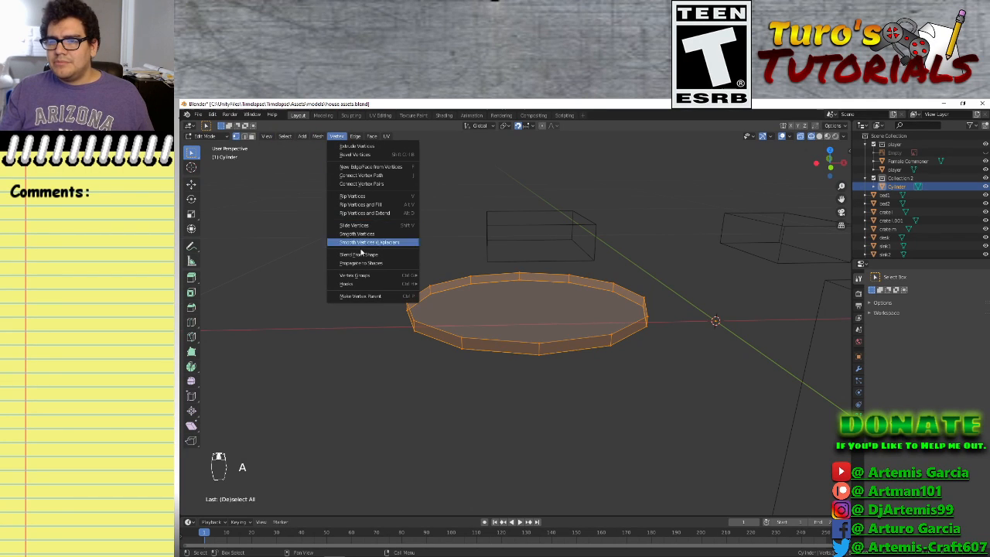
mouse_move(361, 276)
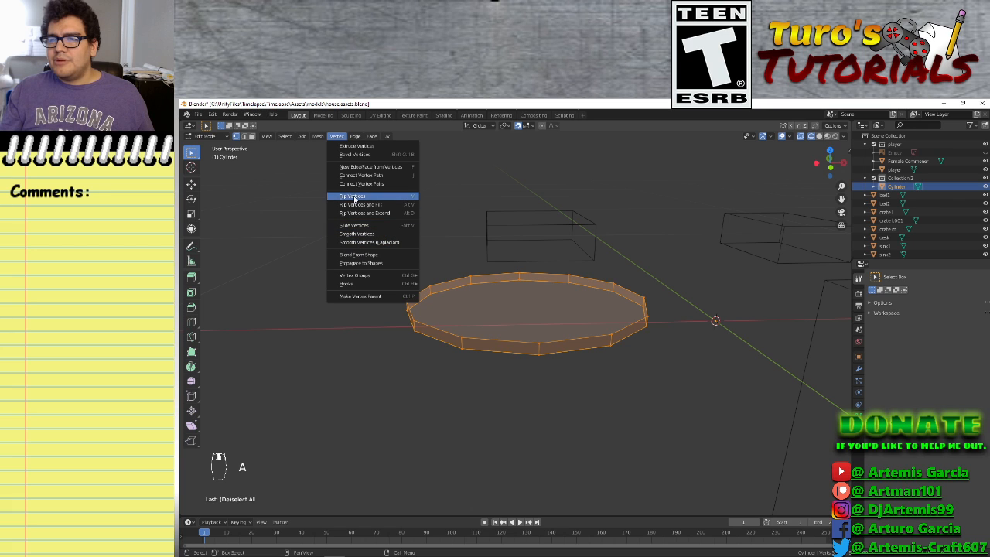
left_click(337, 136)
left_click(318, 137)
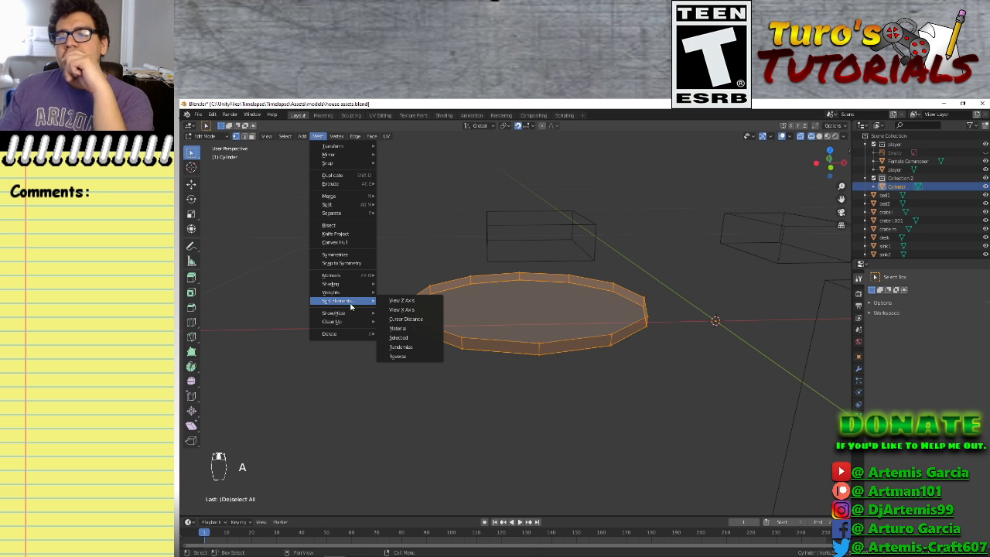
mouse_move(347, 321)
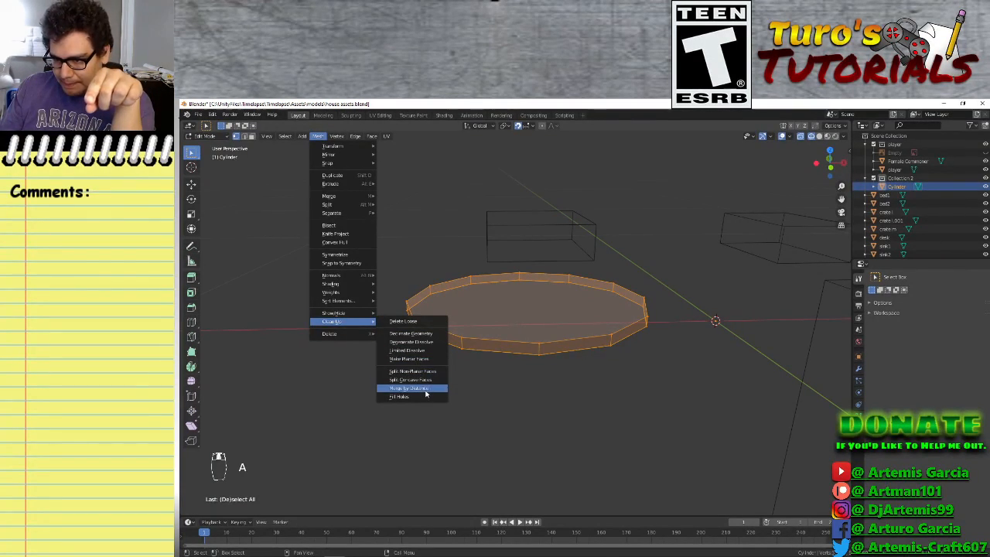
left_click(425, 391)
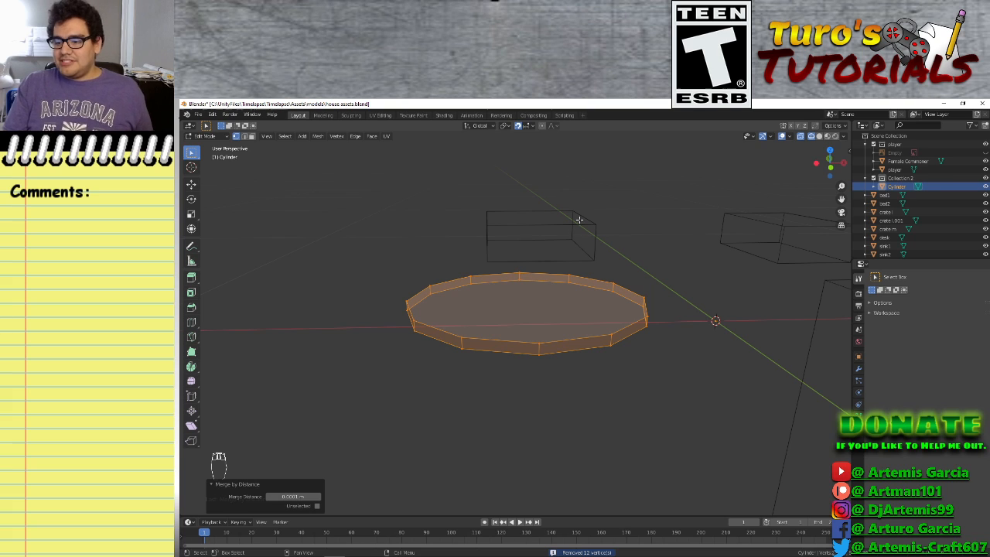
Check single rim vertices of the merged cylinder, and hide its upper edge loop
left_click(526, 391)
left_click(531, 353)
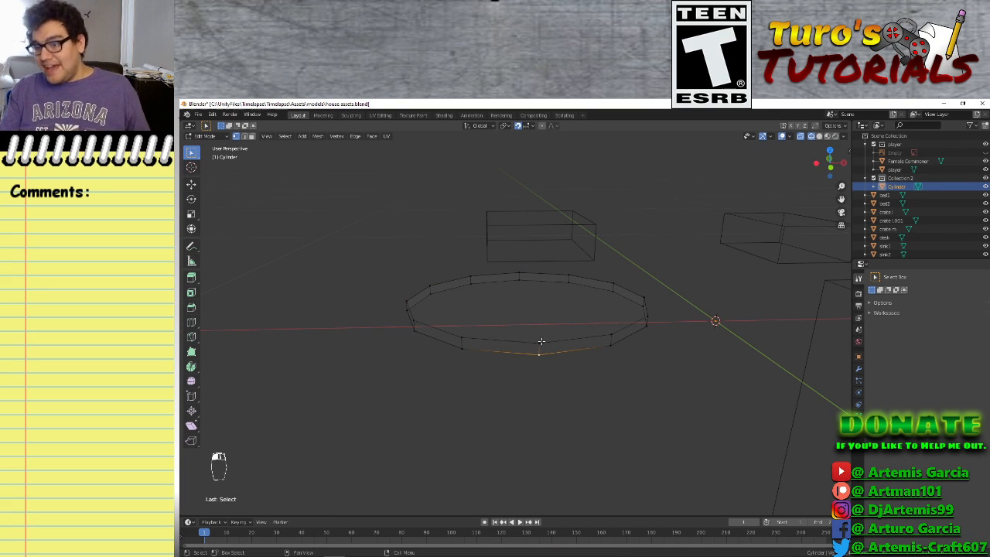
left_click(459, 335)
left_click(462, 345)
left_click(532, 339)
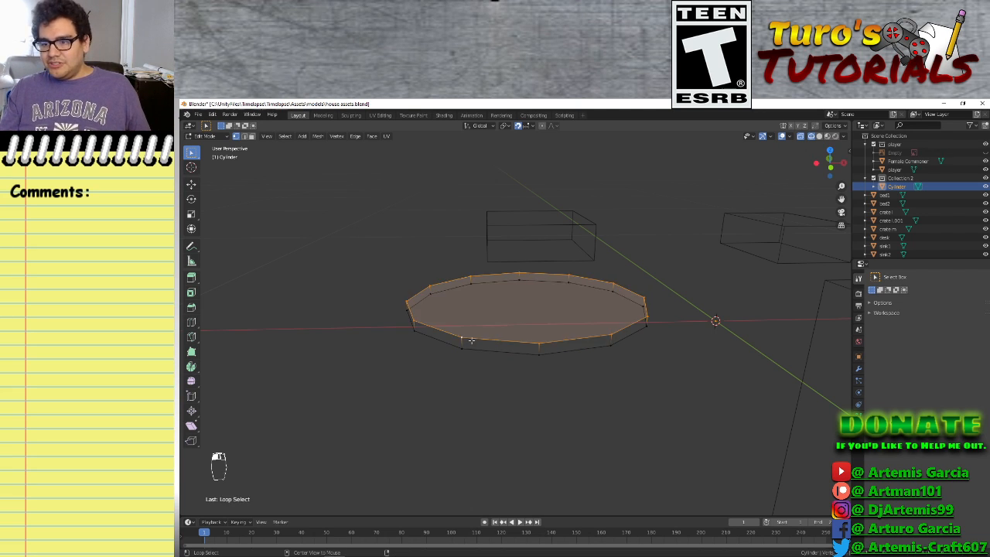
left_click(471, 340, "alt")
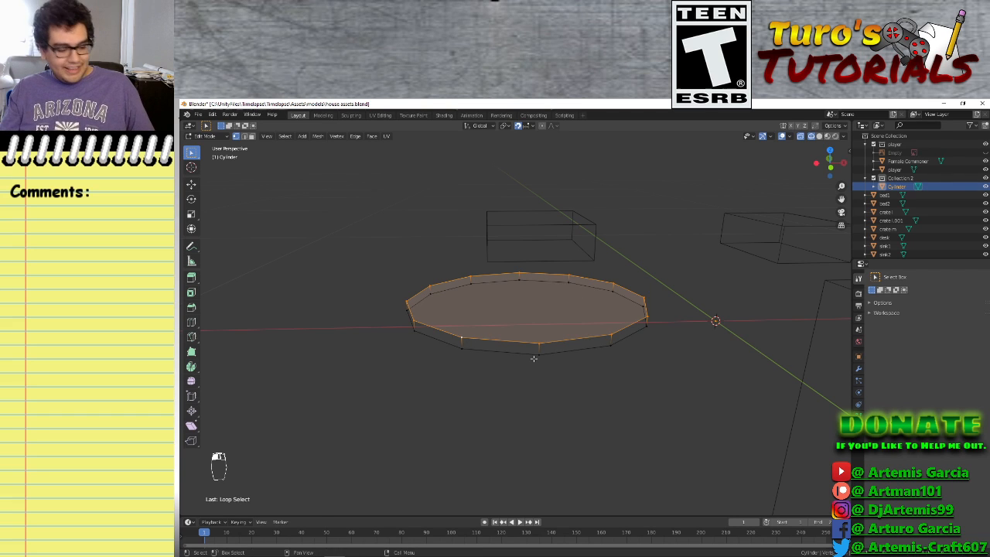
key("h")
Check the cylinder's remaining lower rim by selecting its whole edge loop, and clear the selection
left_click(479, 349)
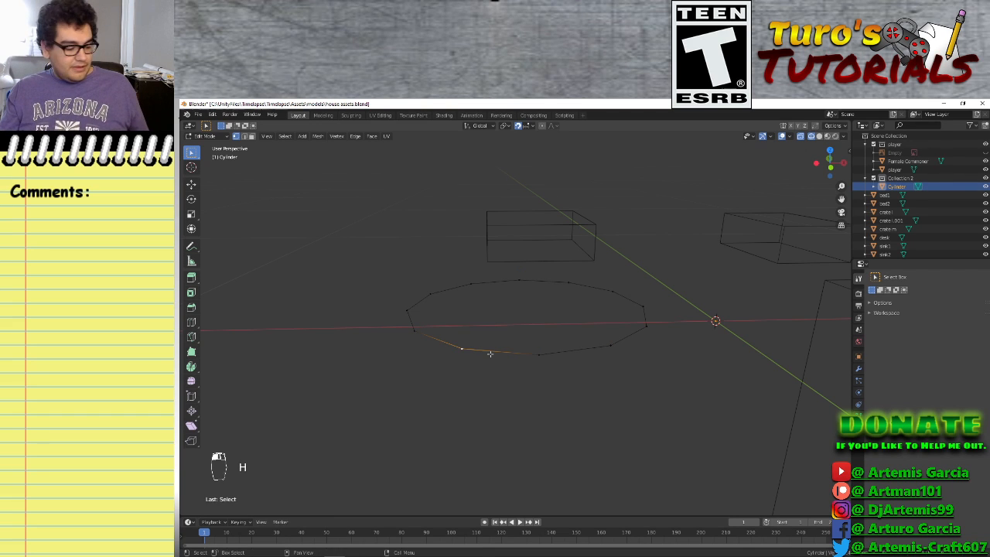
left_click(467, 352, "alt")
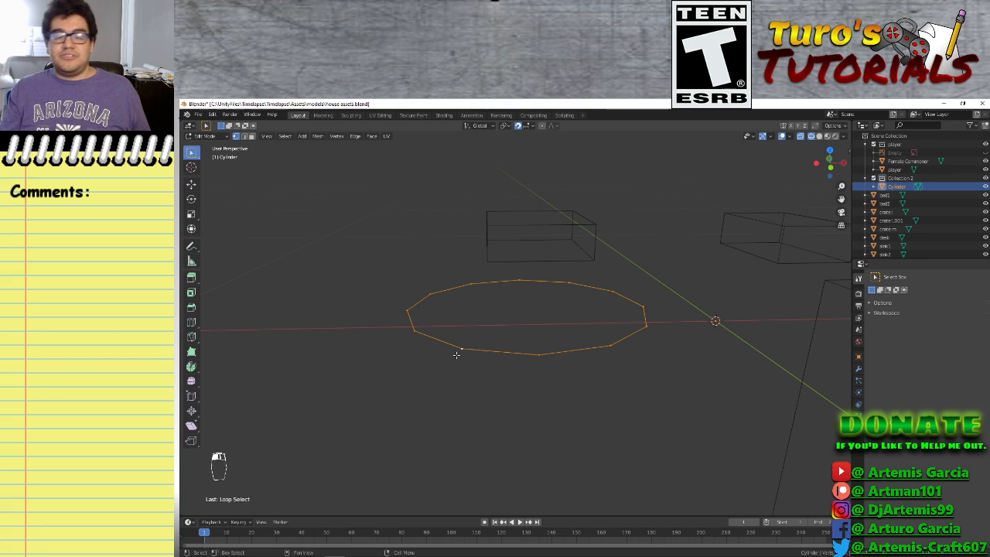
left_click(488, 361)
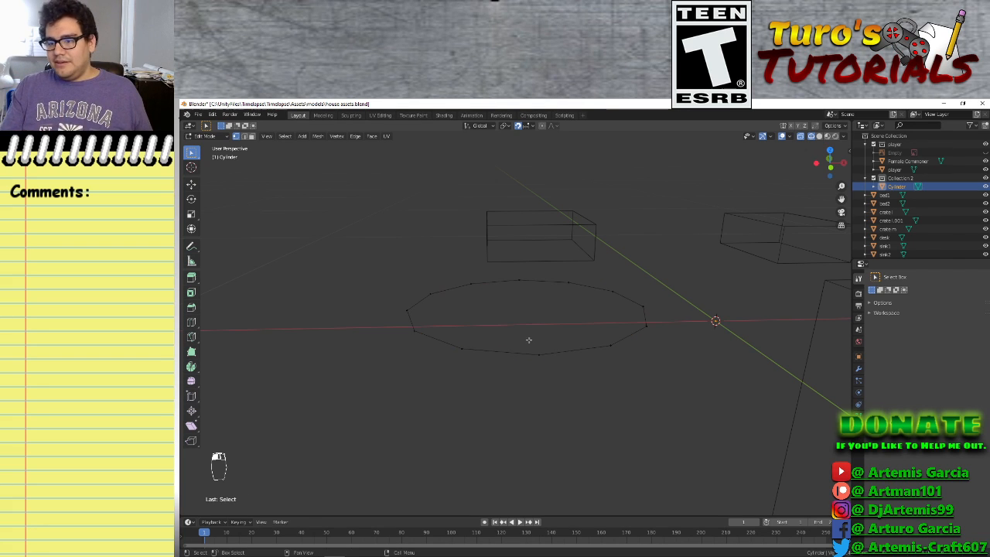
In top view, connect the lower-left and upper-left vertices of the twelve-sided ring with a straight vertical edge
left_click(532, 351)
key("KP_7")
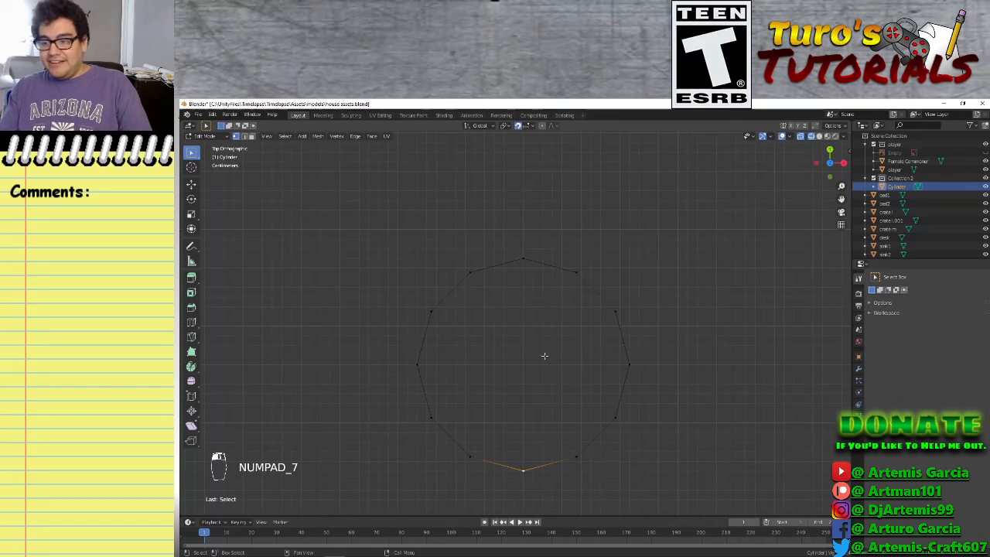
left_click(470, 454)
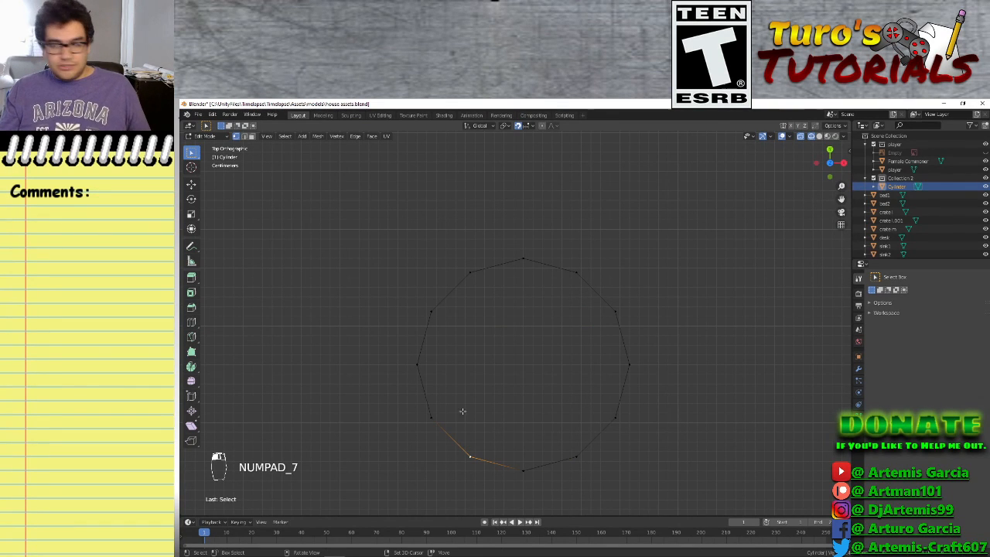
left_click(471, 272, "shift")
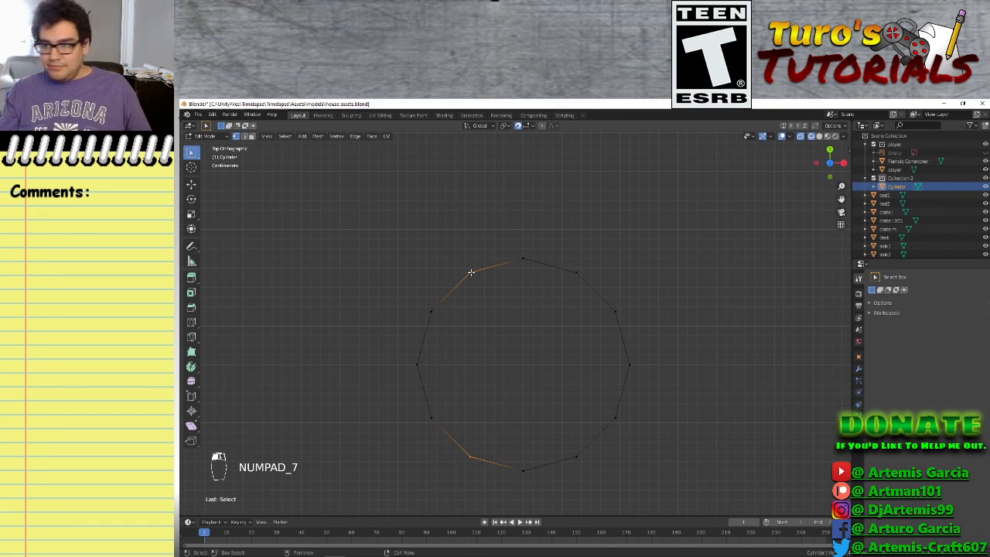
key("f")
Connect the 1 and 5 o'clock vertices of the ring with a straight vertical edge
left_click(576, 272)
left_click(573, 456, "shift")
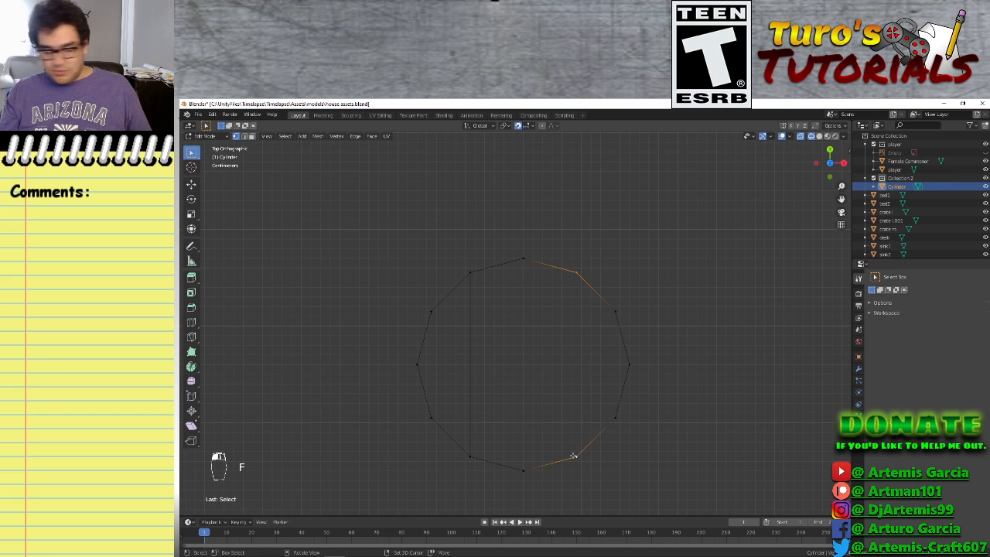
key("f")
Connect the 2 and 10 o'clock vertices and the 4 and 8 o'clock vertices with straight horizontal edges
left_click(613, 310)
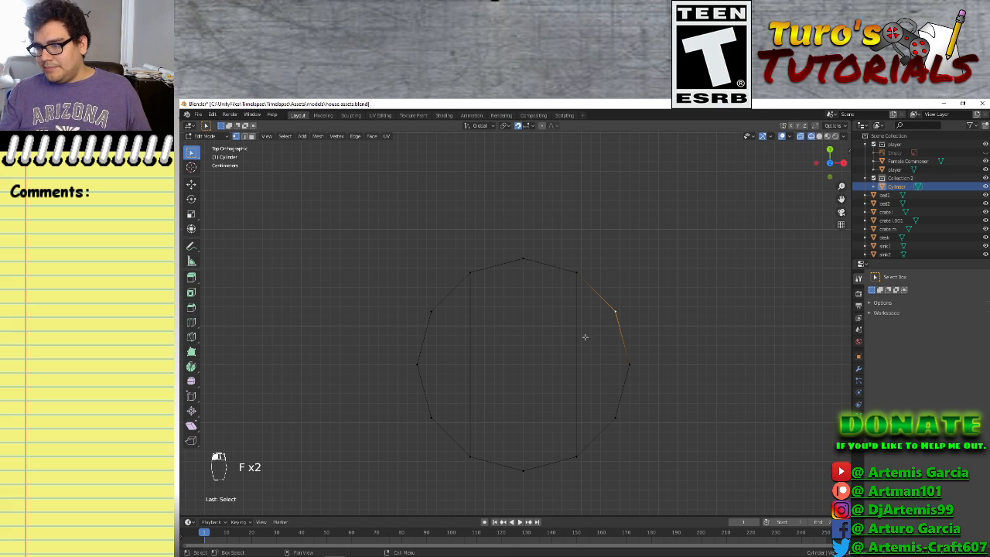
left_click(431, 311, "shift")
key("f")
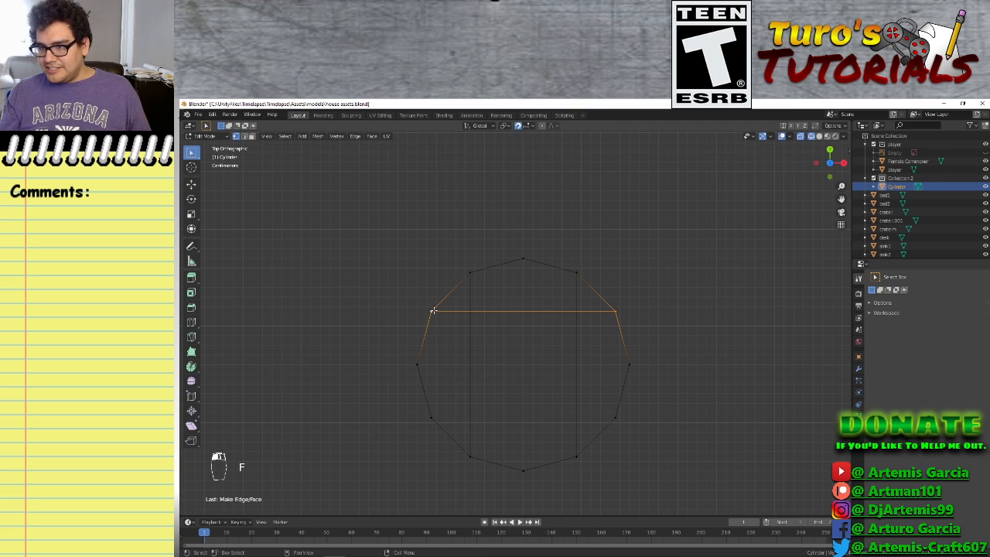
left_click(616, 417)
left_click(429, 417, "shift")
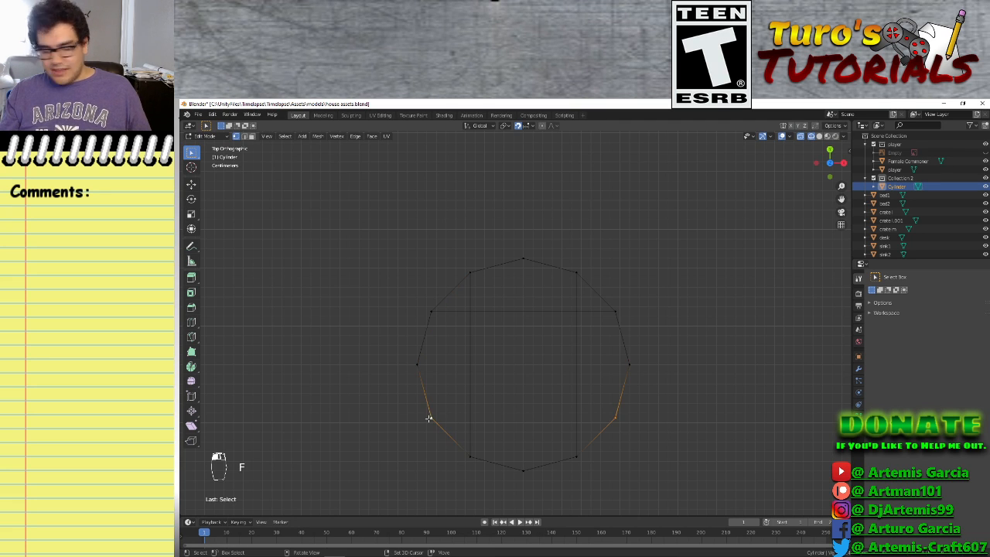
key("f")
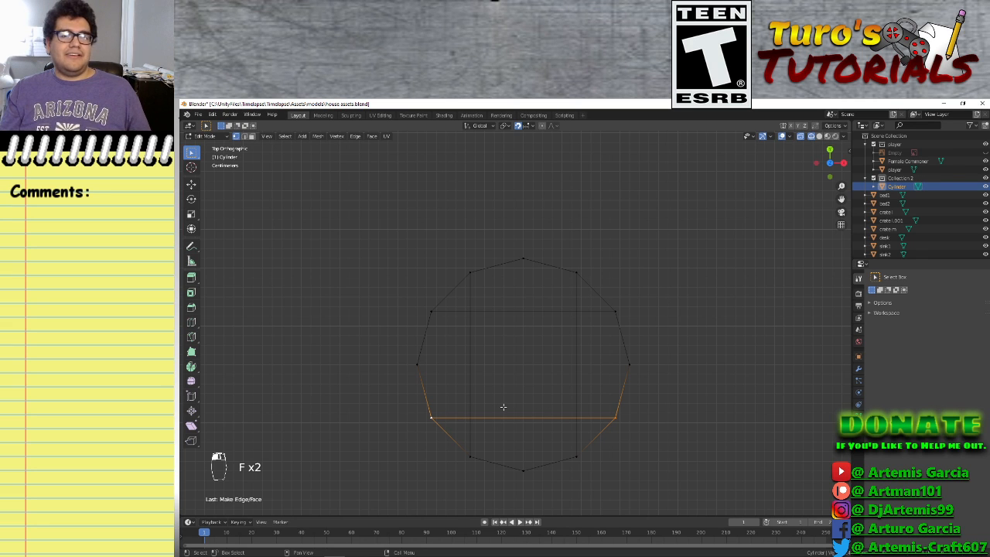
Undo all the straight edges drawn across the ring, including the first vertical one between the 7 and 11 o'clock vertices
key("ctrl+z")
key("ctrl+z")
key("ctrl+z")
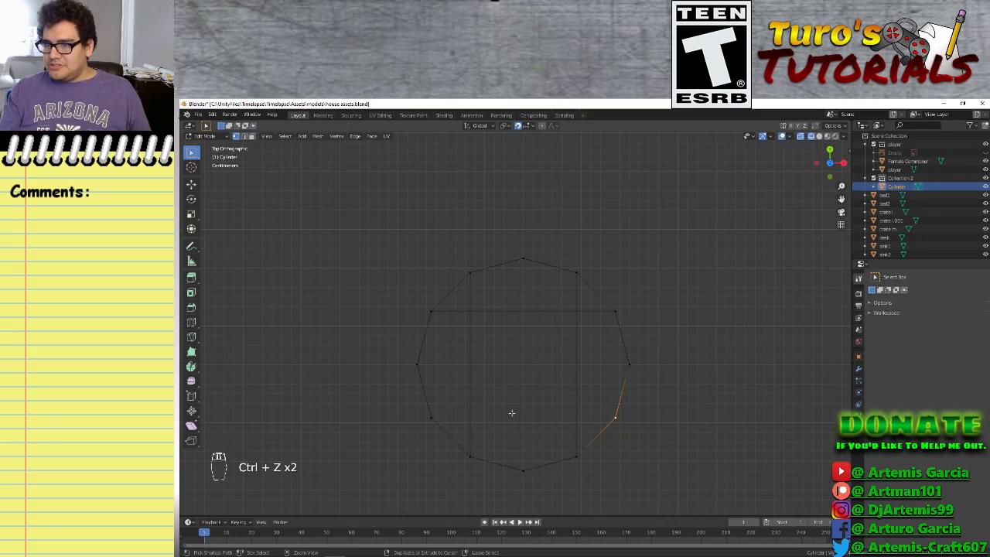
key("ctrl+z")
key("ctrl+z")
key("ctrl+z")
key("ctrl+z")
key("ctrl+z")
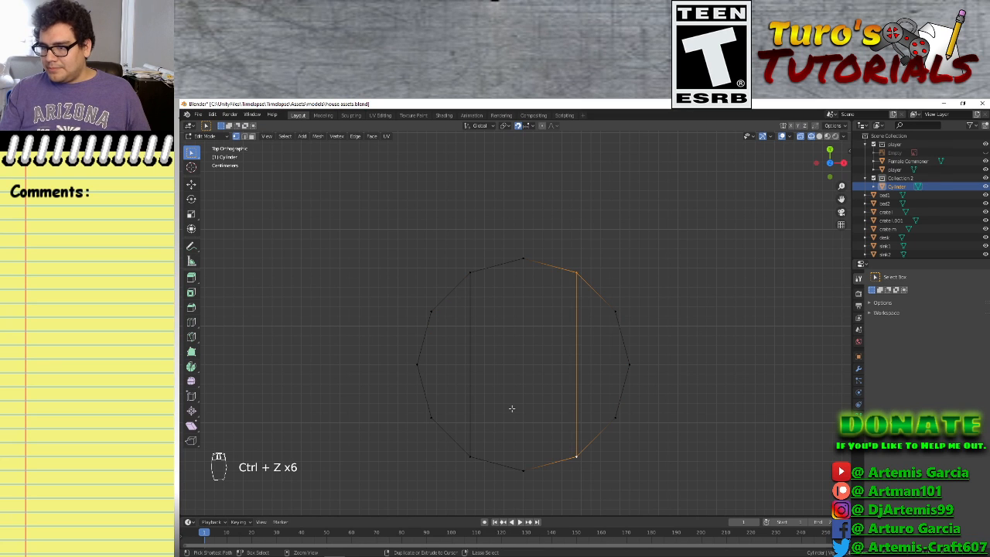
key("ctrl+z")
key("ctrl+z")
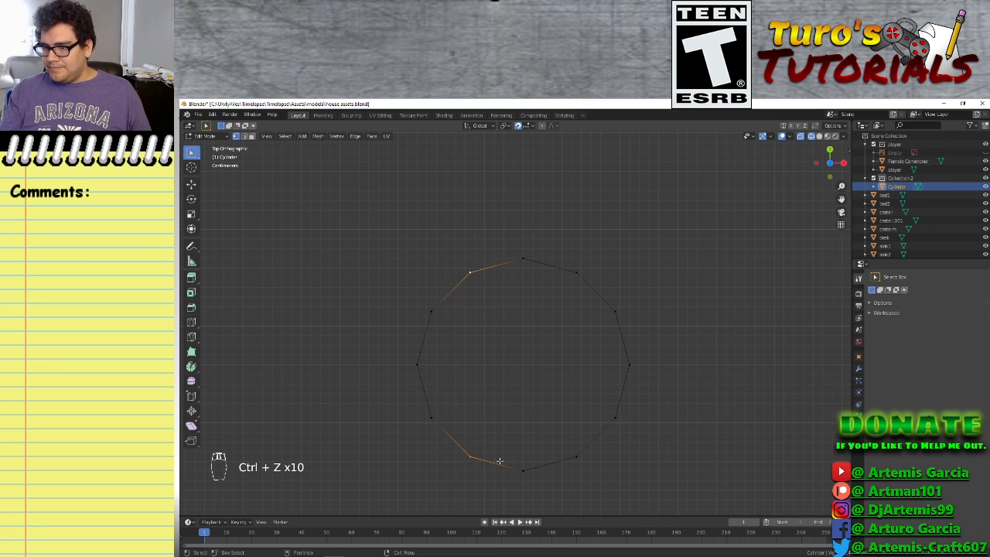
Try to fill geometry between the ring's eight vertices other than those at 12, 3, 6 and 9 o'clock in one operation
left_click(467, 456)
left_click(469, 272, "shift")
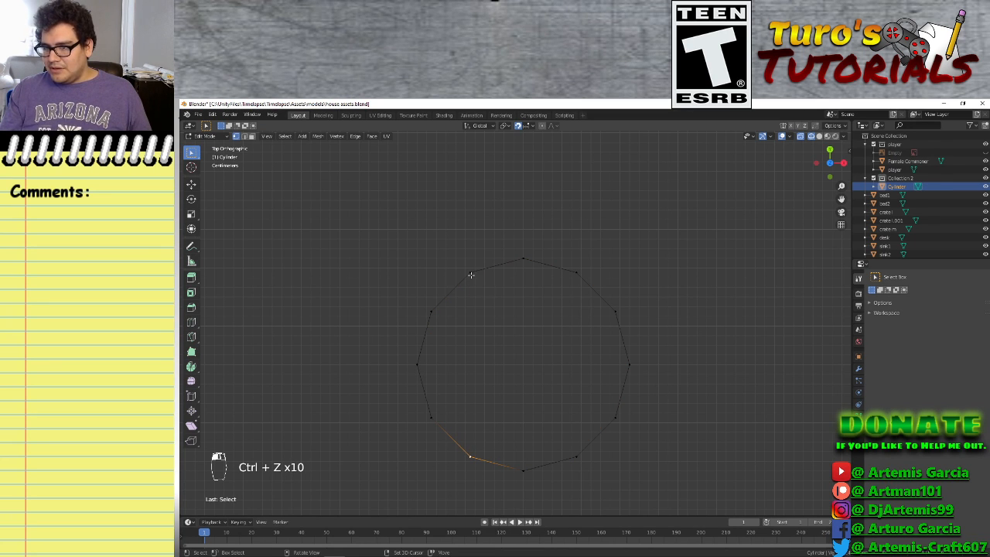
left_click(575, 274, "shift")
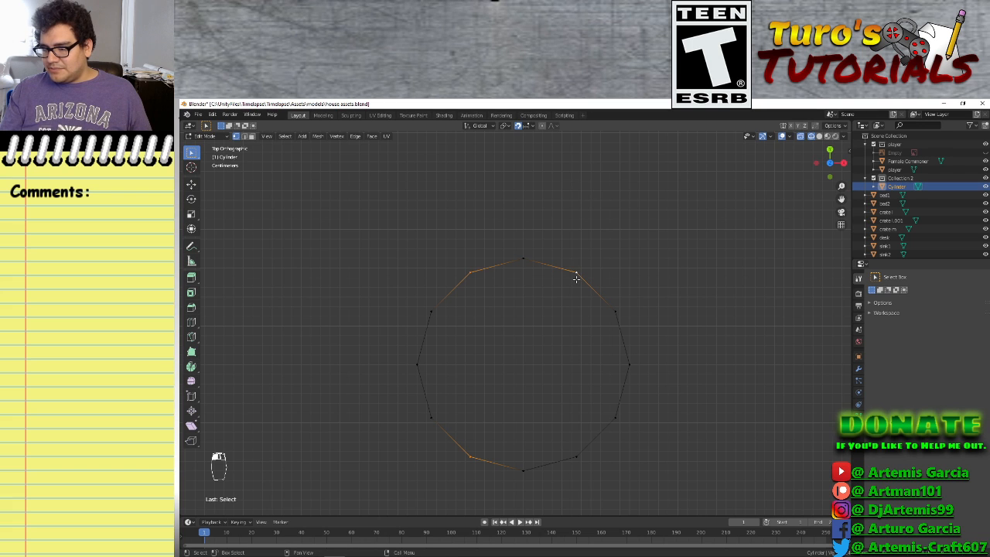
left_click(575, 458, "shift")
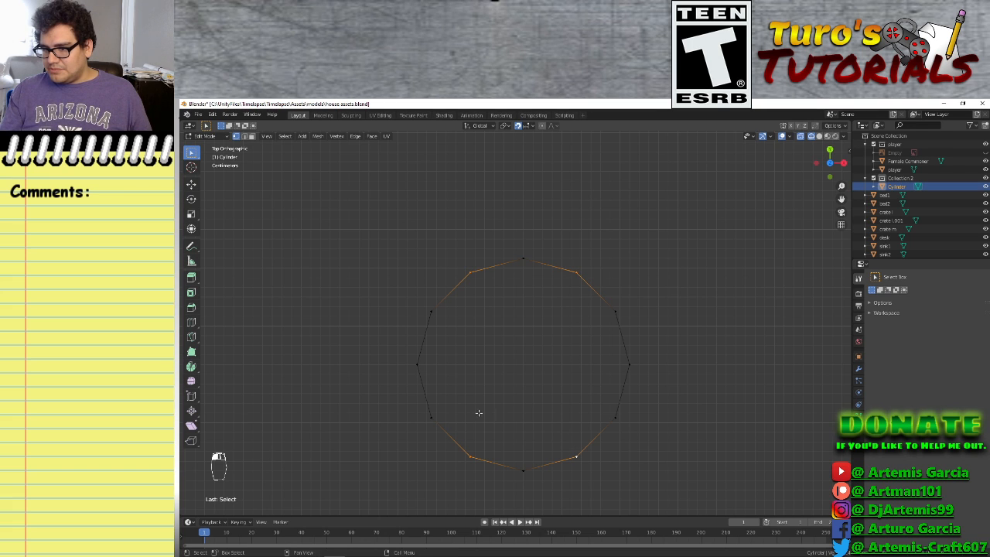
left_click(431, 418, "shift")
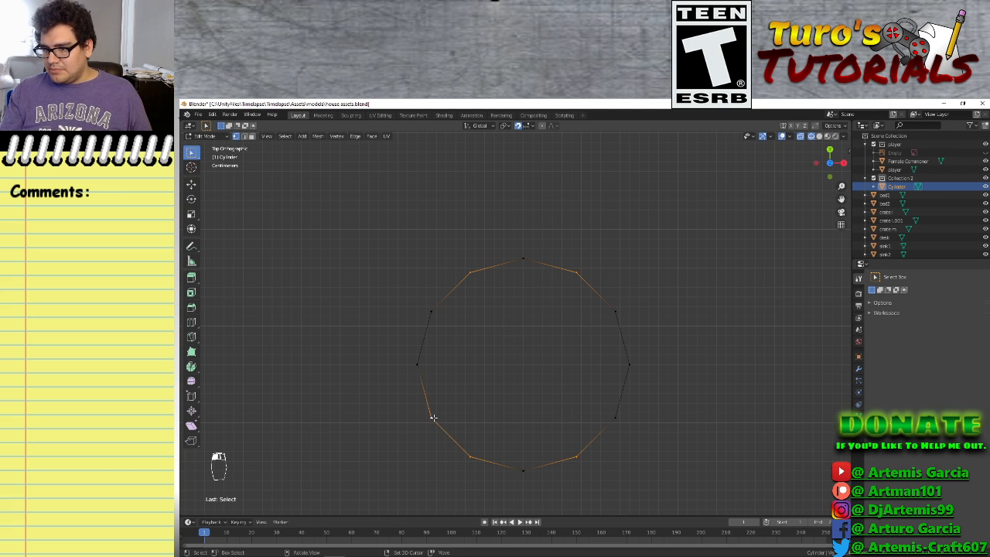
left_click(431, 313, "shift")
left_click(615, 311, "shift")
left_click(615, 408, "shift")
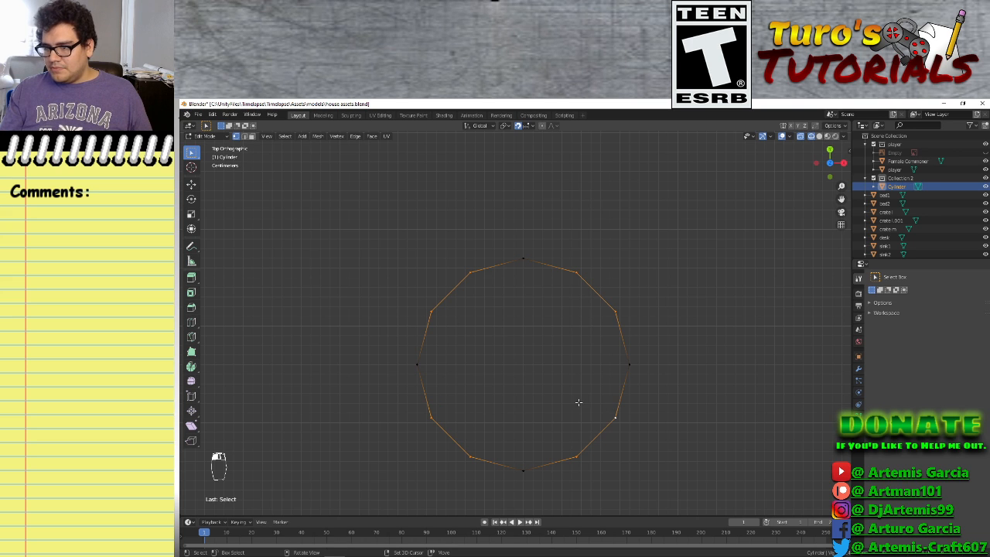
key("f")
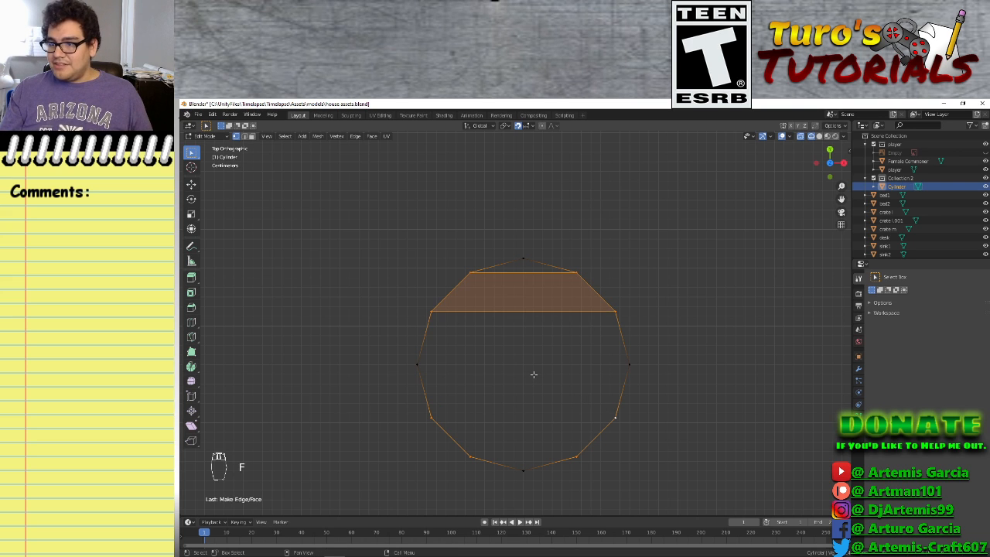
Clear the selection, and undo the fill made from the eight ring vertices
left_click(693, 269)
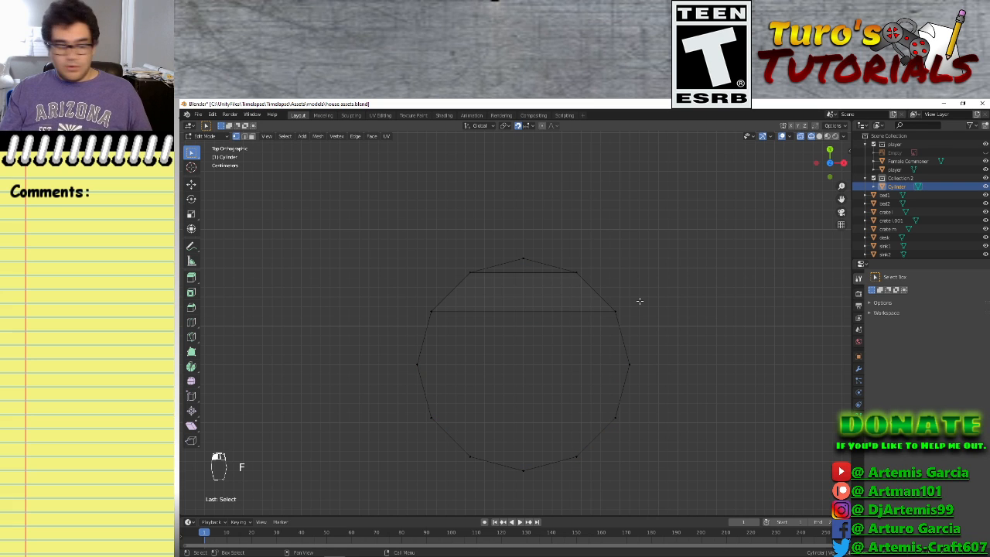
key("ctrl+z")
key("ctrl+z")
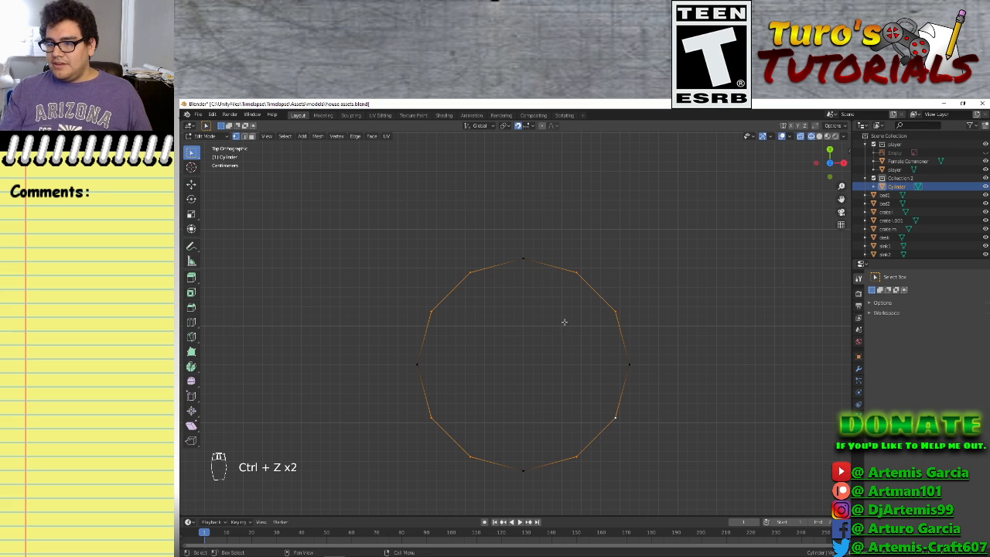
Fill a trapezoid face between the ring's 10, 11, 1 and 2 o'clock vertices
left_click(517, 303)
left_click(469, 273)
left_click(431, 310, "shift")
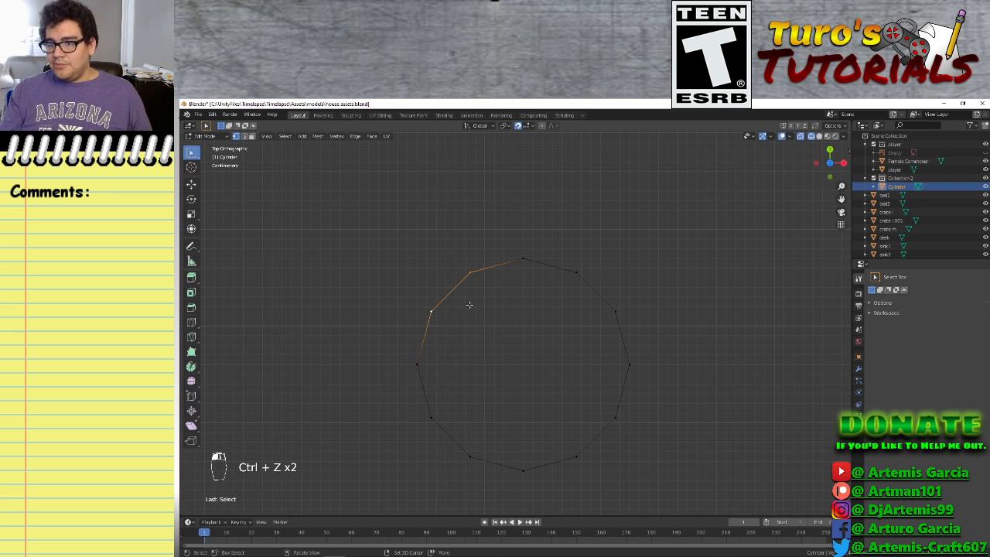
left_click(576, 273, "shift")
left_click(615, 312, "shift")
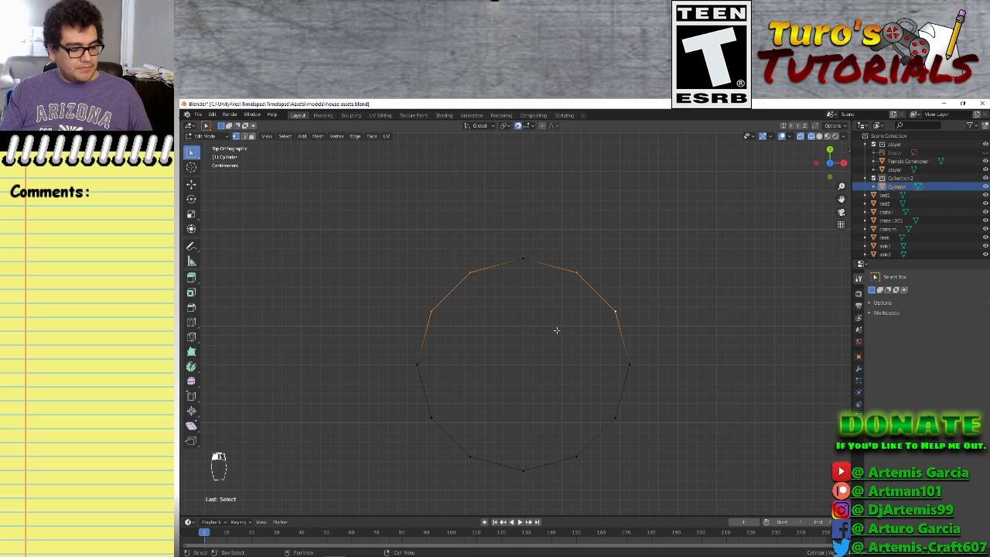
key("f")
Connect the 8 and 10 o'clock vertices with a short vertical edge, and clear the selection
left_click(432, 416)
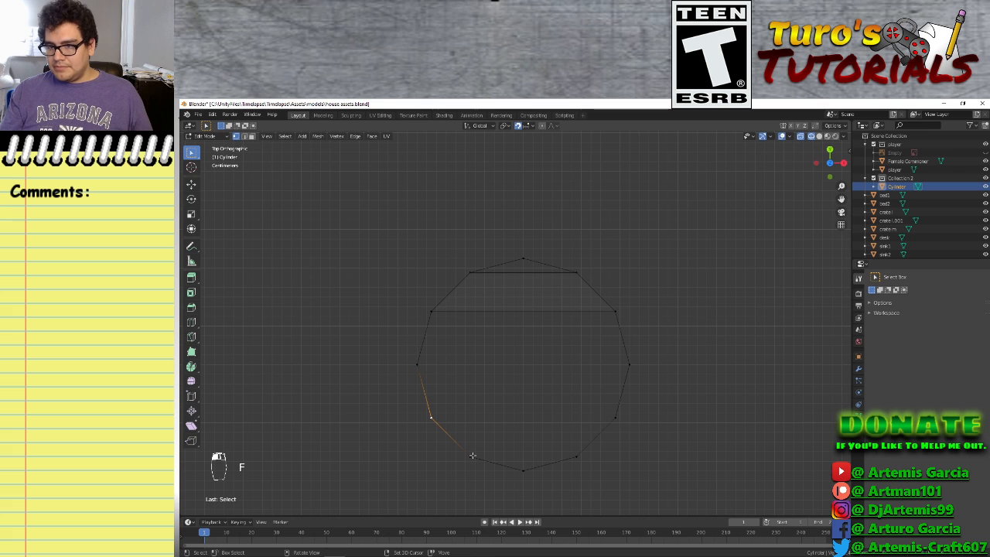
left_click(433, 310, "shift")
key("f")
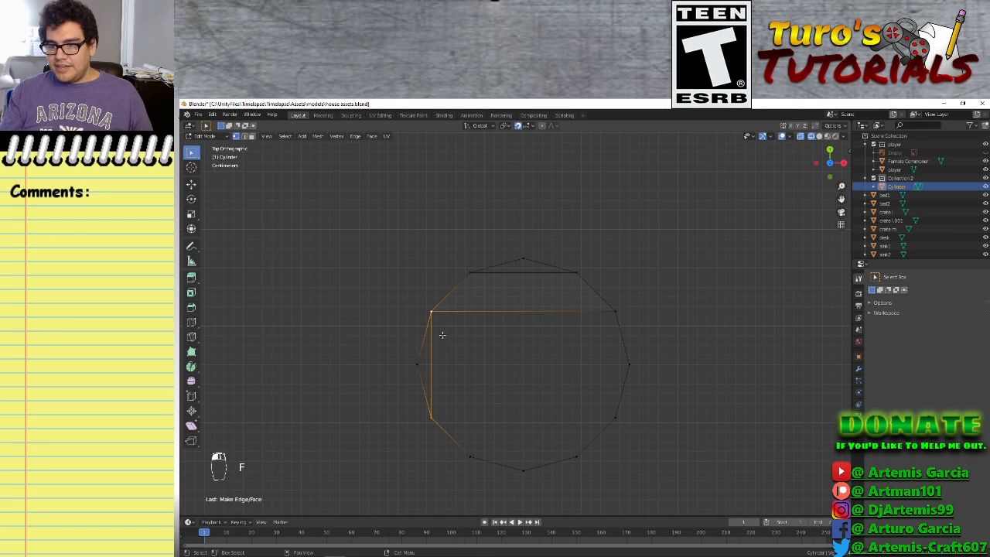
left_click(501, 311)
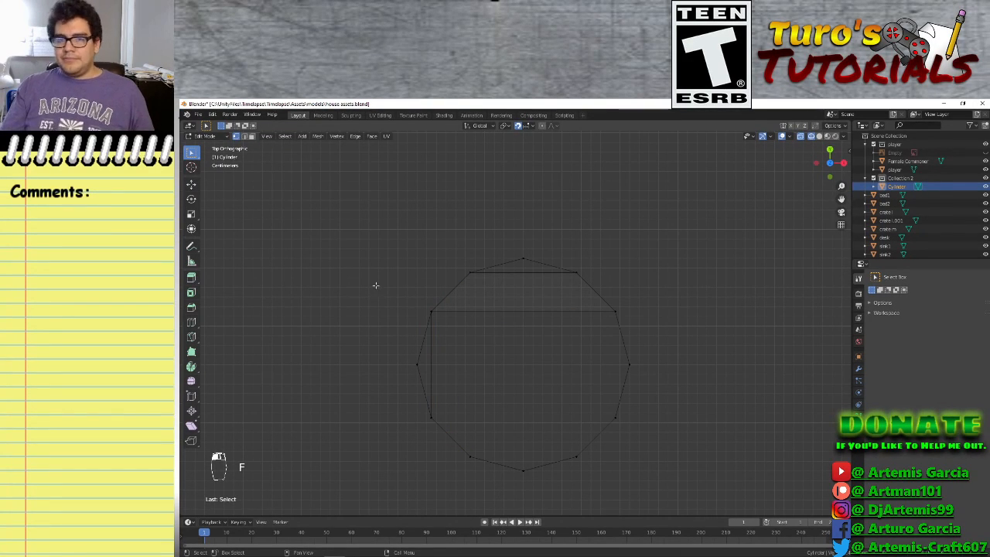
In edge select mode, delete the long horizontal edge between the 10 and 2 o'clock vertices
left_click(245, 137)
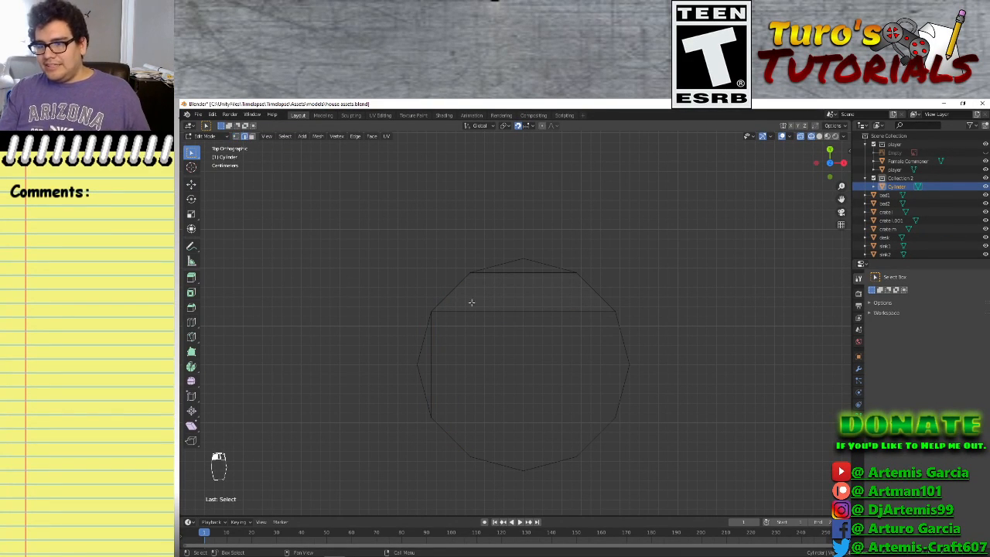
left_click(493, 312)
key("x")
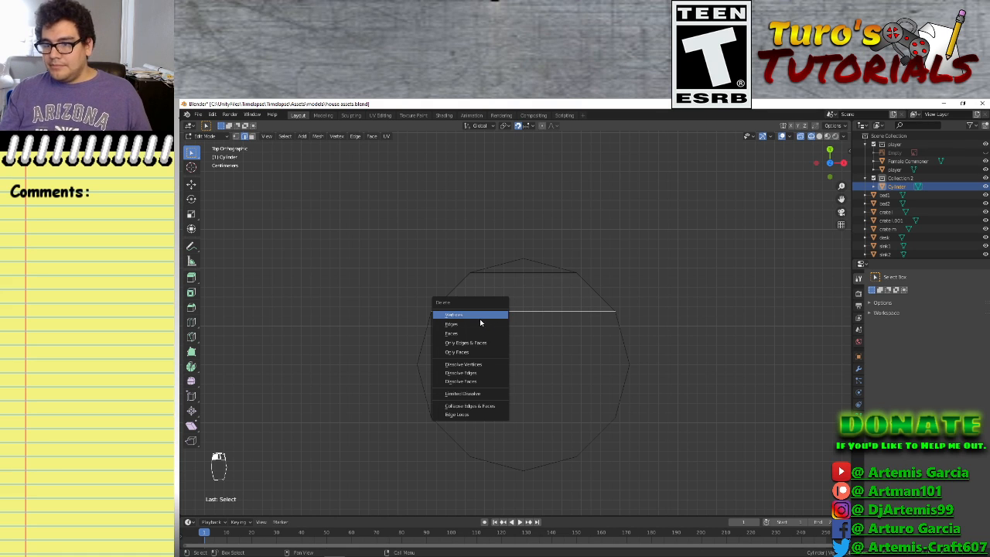
left_click(457, 324)
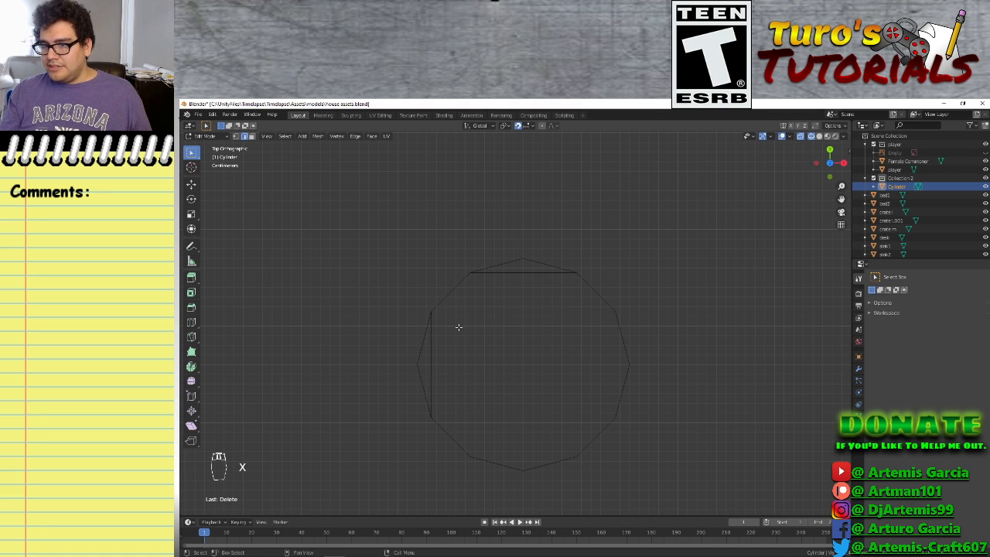
Back in vertex select mode, connect the 2 and 4 o'clock vertices with a vertical edge
left_click(236, 136)
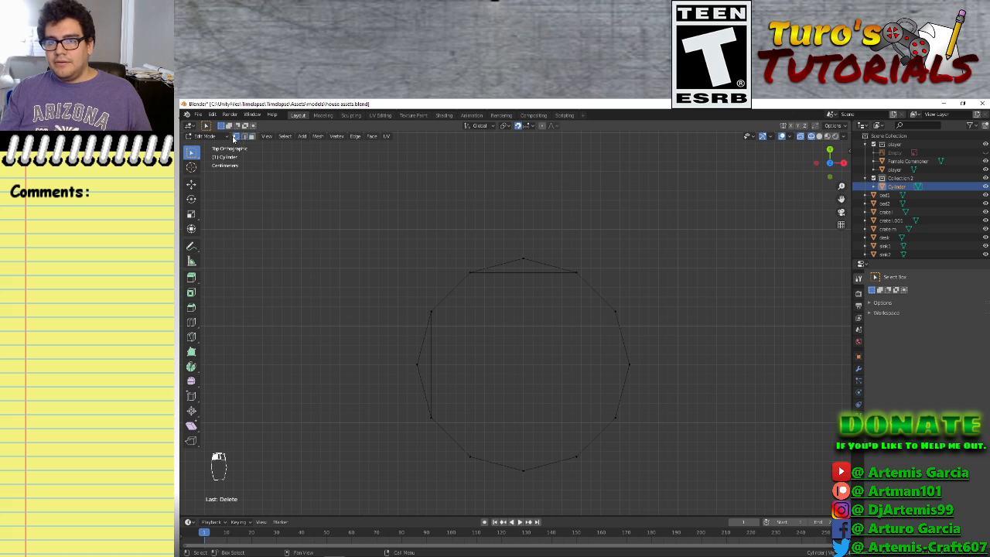
left_click(616, 311)
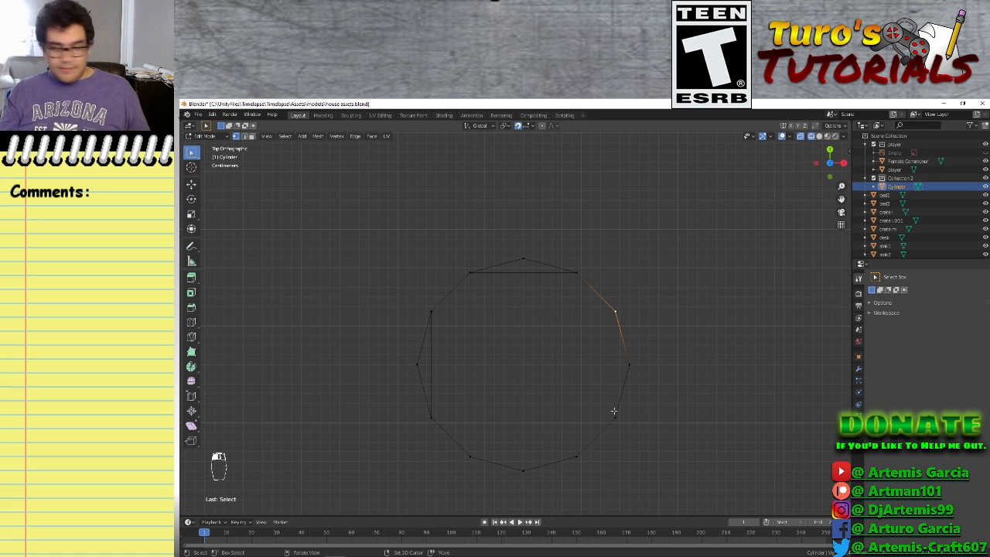
left_click(614, 416, "shift")
key("f")
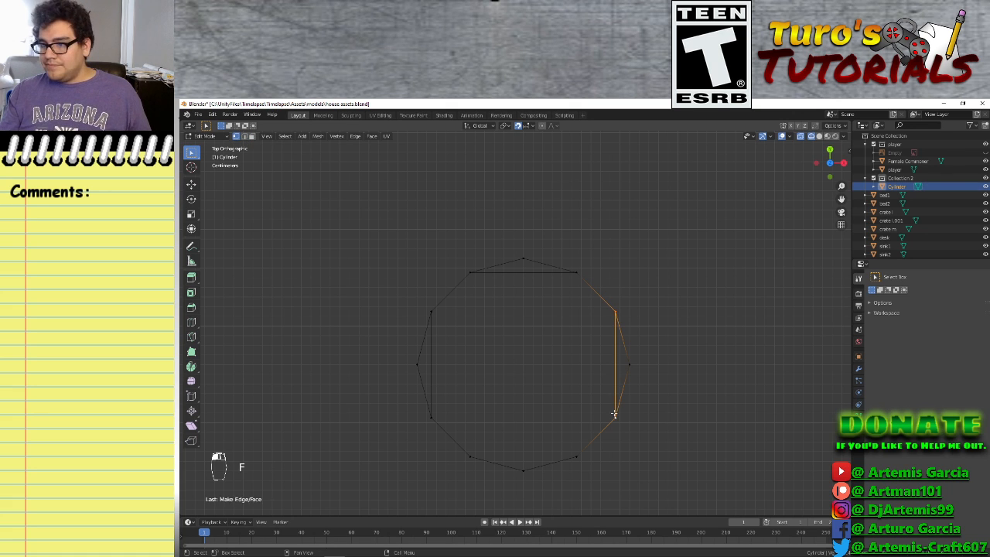
Connect the 5 and 7 o'clock vertices with a horizontal edge, and fill the triangle they form with the 6 o'clock vertex
left_click(576, 456)
left_click(468, 456, "shift")
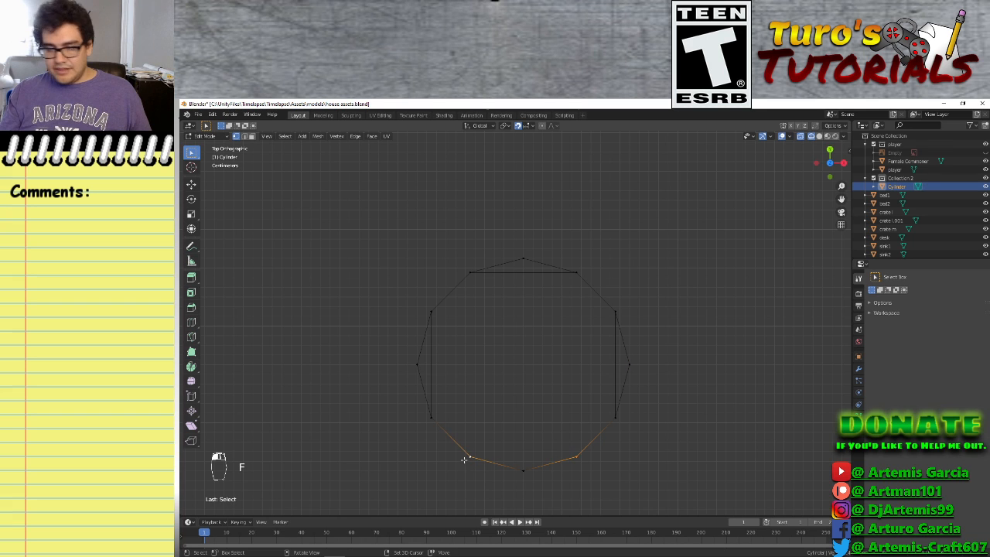
key("f")
left_click(523, 469, "shift")
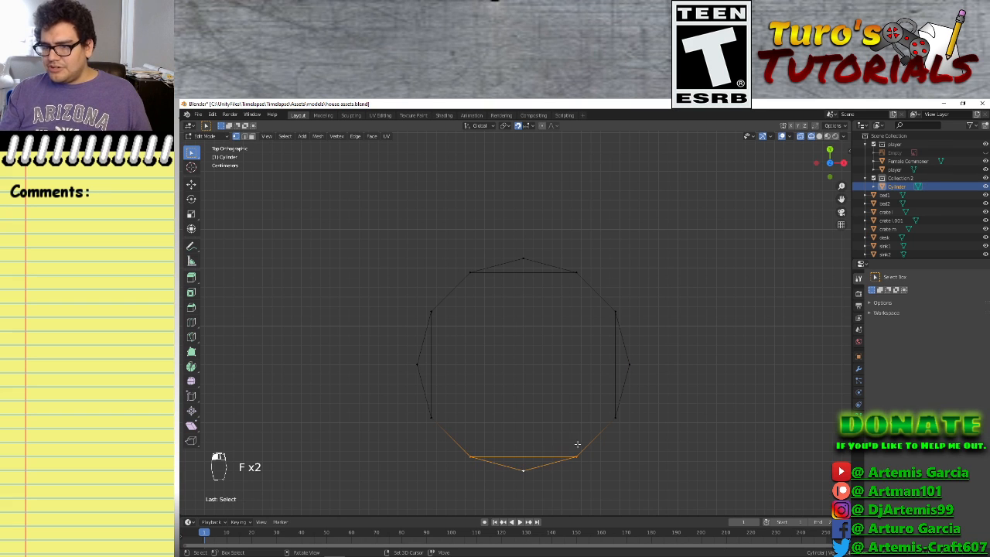
key("f")
Fill the triangle between the ring's 2, 3 and 4 o'clock vertices with a face
left_click(615, 418)
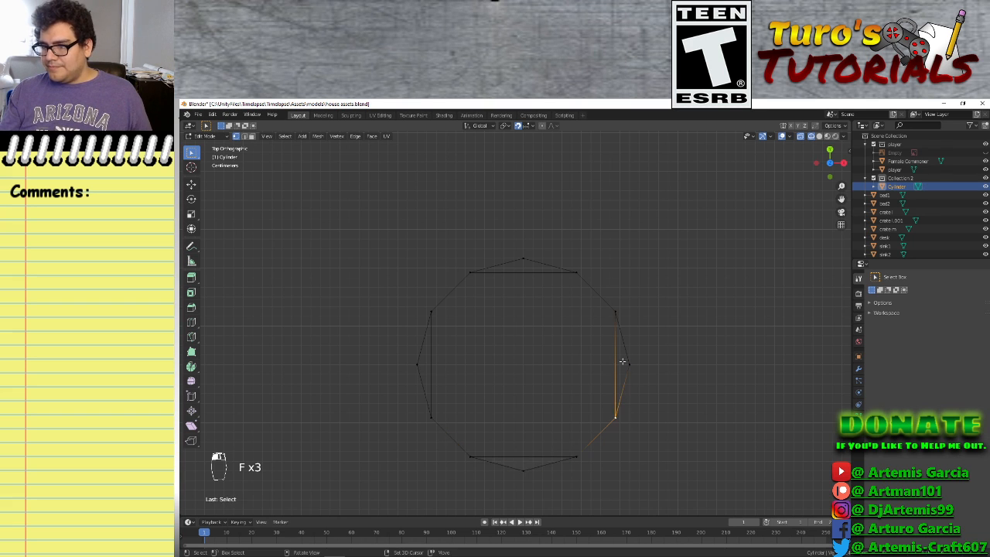
left_click(615, 311, "shift")
left_click(628, 363, "shift")
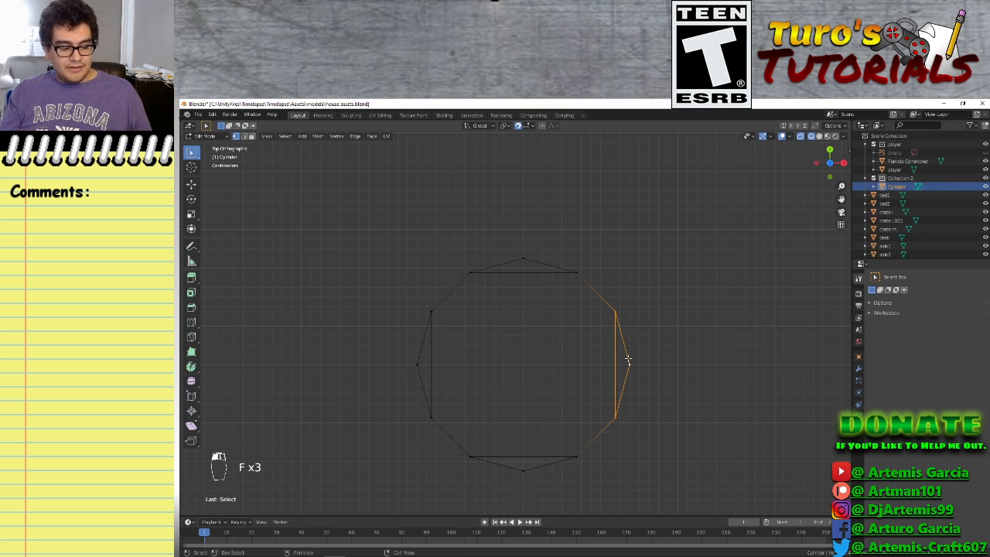
key("f")
Fill the triangle between the ring's 11, 12 and 1 o'clock vertices with a face
left_click(576, 272)
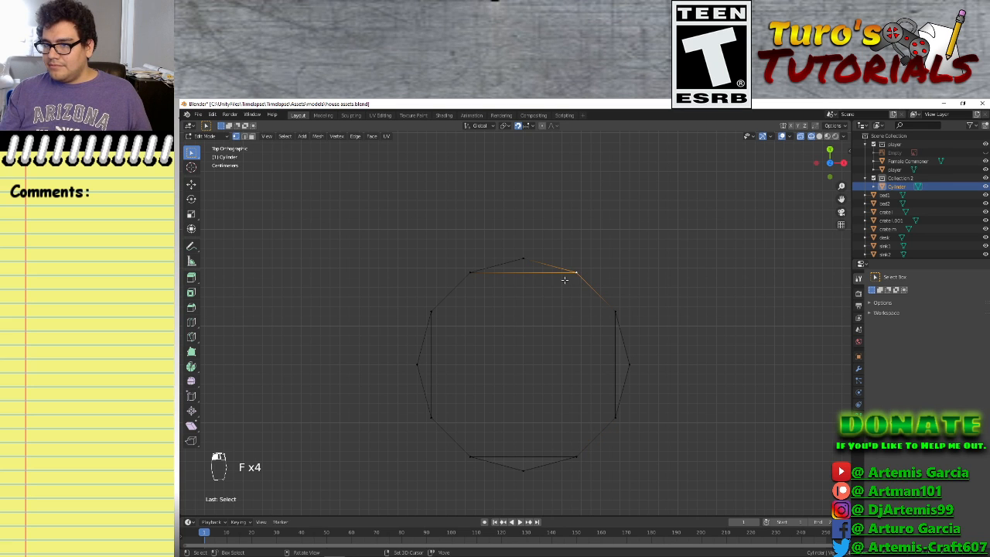
left_click(523, 258, "shift")
left_click(470, 272, "shift")
key("f")
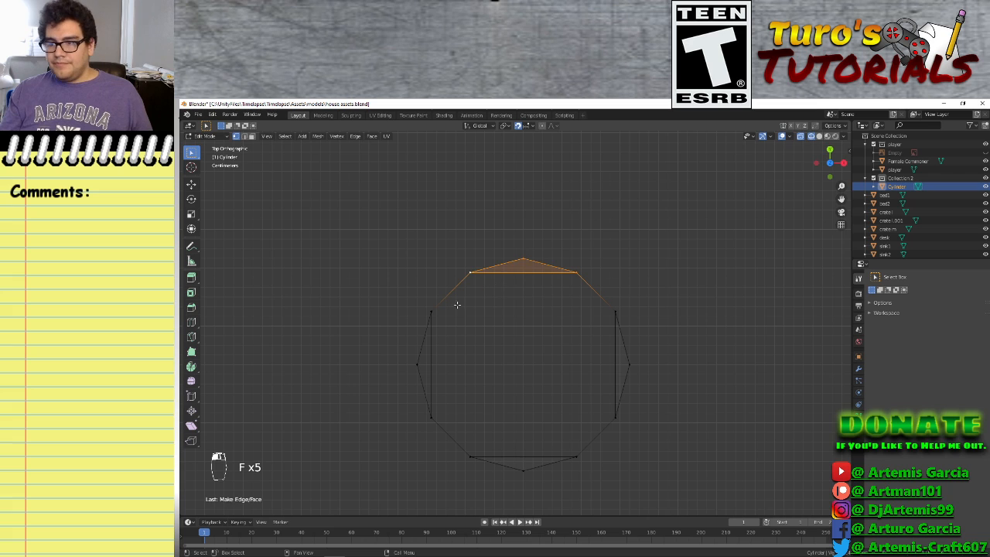
Fill the triangle between the ring's 8, 9 and 10 o'clock vertices with a face
left_click(428, 312)
left_click(417, 364, "shift")
left_click(431, 418, "shift")
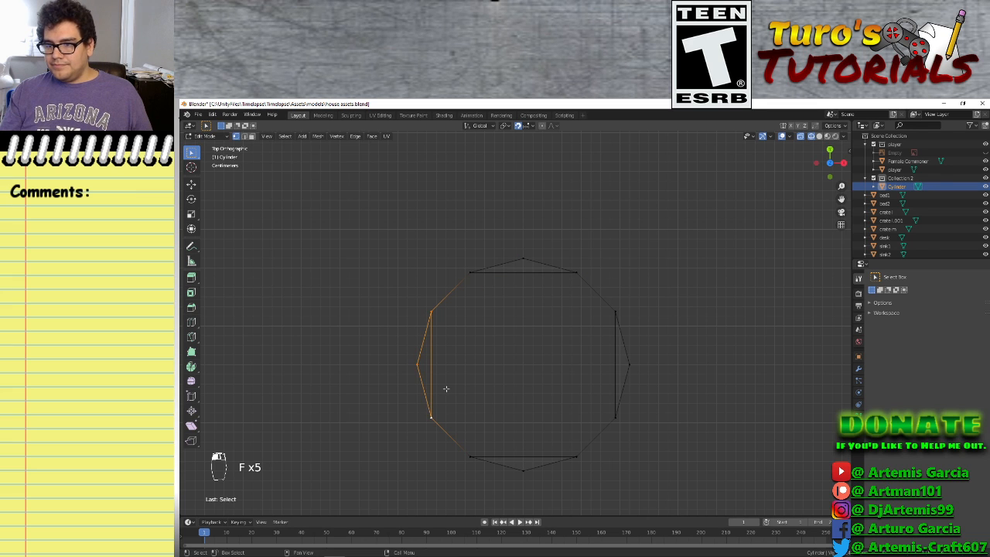
key("f")
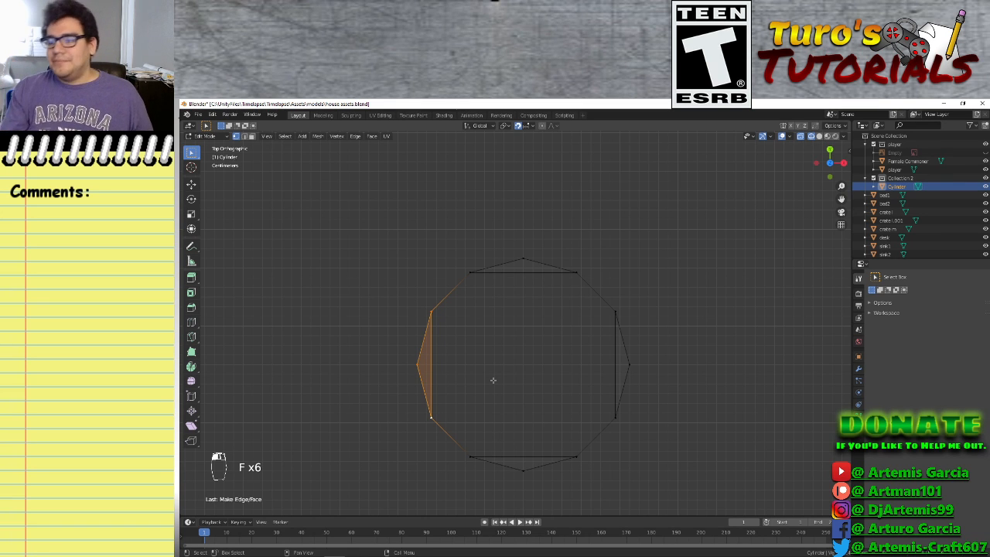
Try to extrude the edge between the ring's 7 and 8 o'clock vertices inward by about 0.045 m in X and Y
left_click(478, 408)
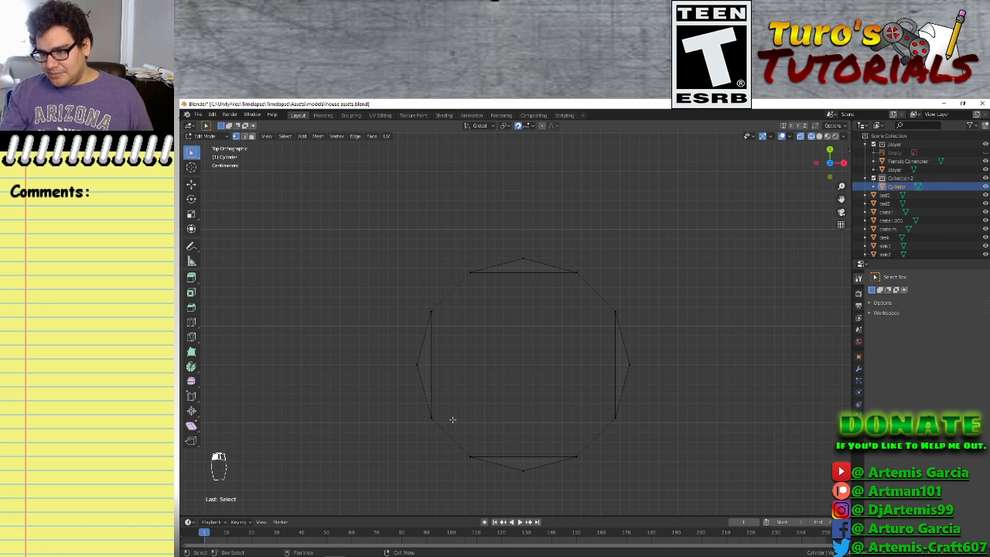
left_click(431, 417)
left_click(245, 136)
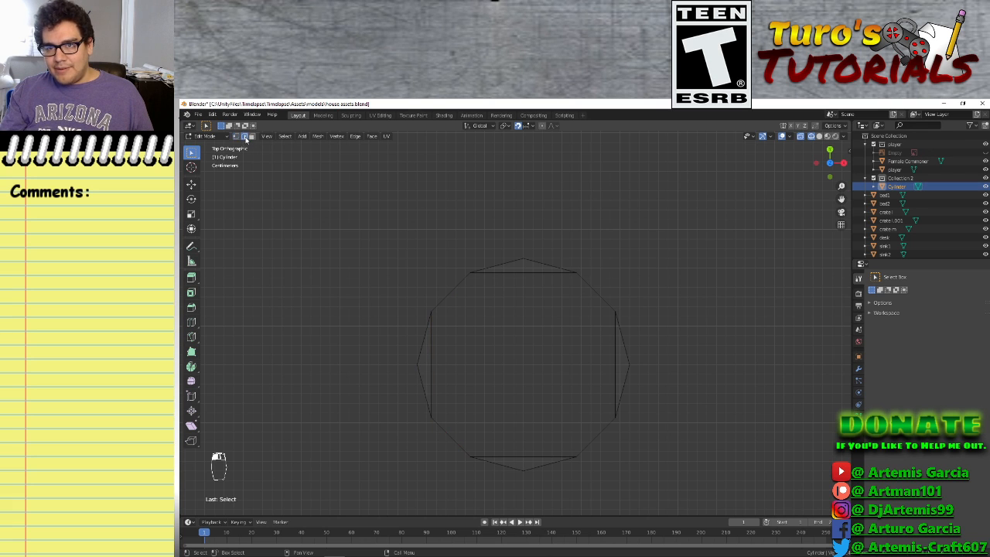
left_click(442, 429)
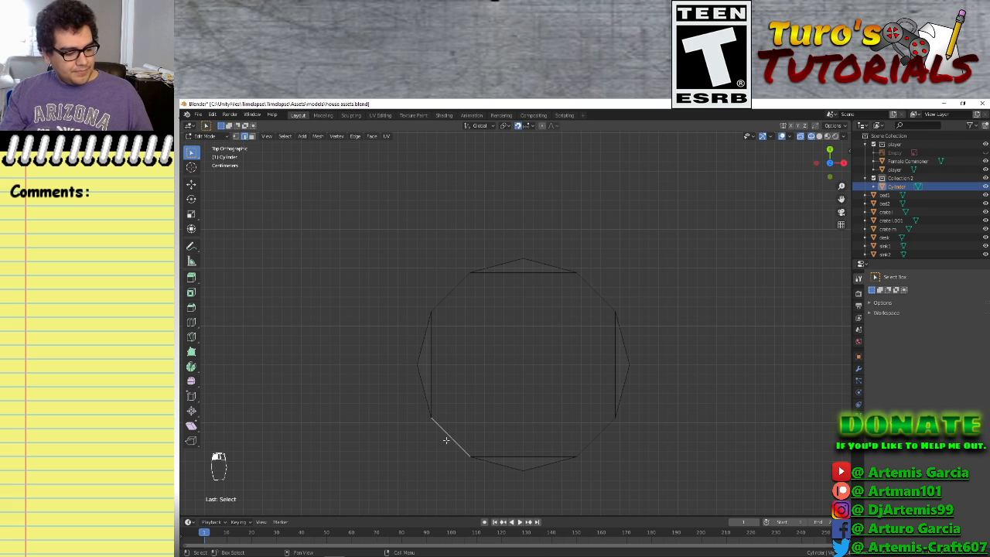
key("e")
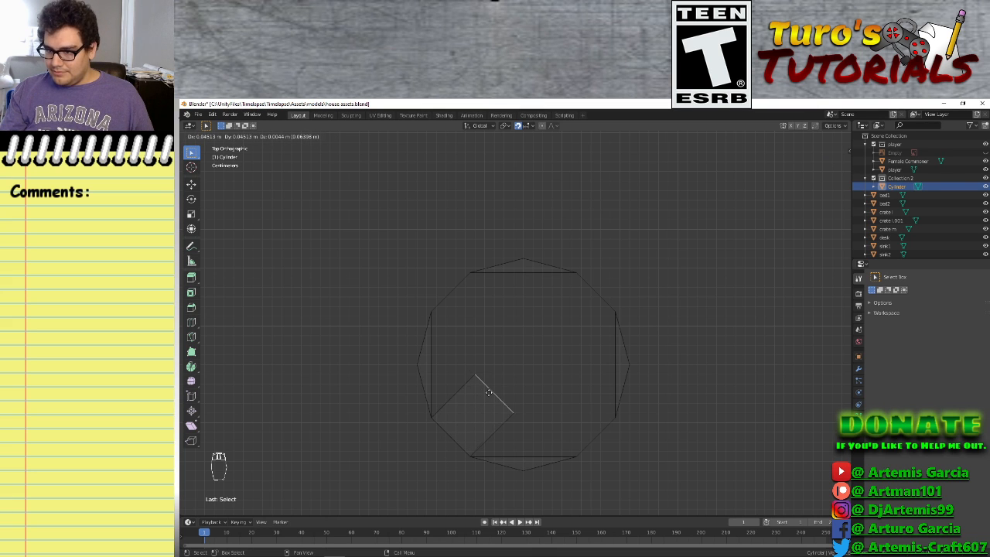
left_click(489, 392)
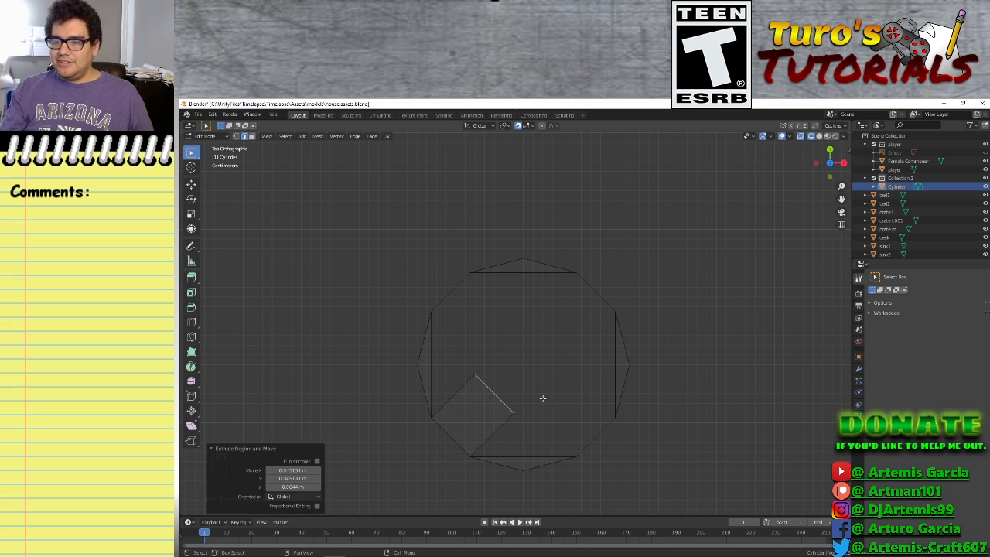
Undo the inward extrusion of the single edge between the ring's 7 and 8 o'clock vertices
left_click(455, 289)
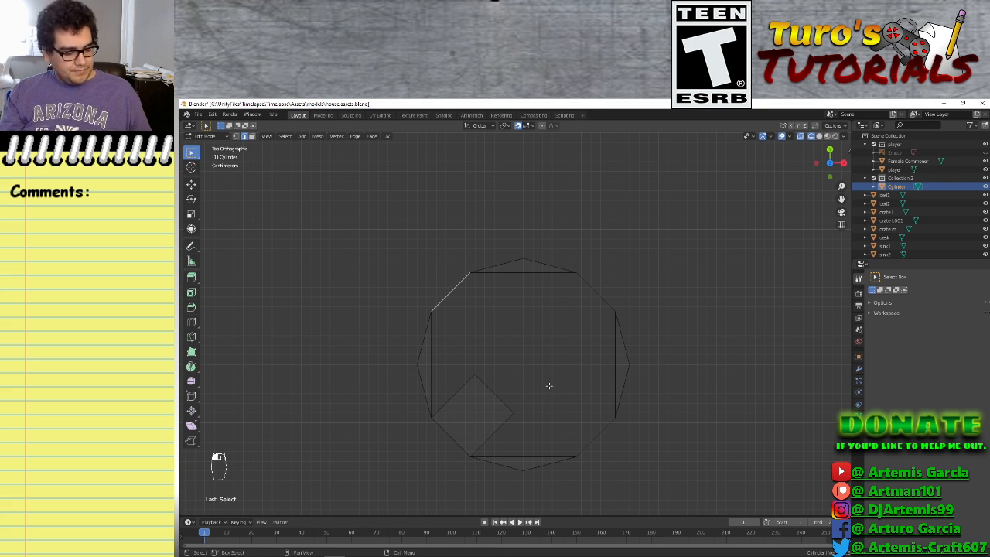
key("ctrl+z")
key("ctrl+z")
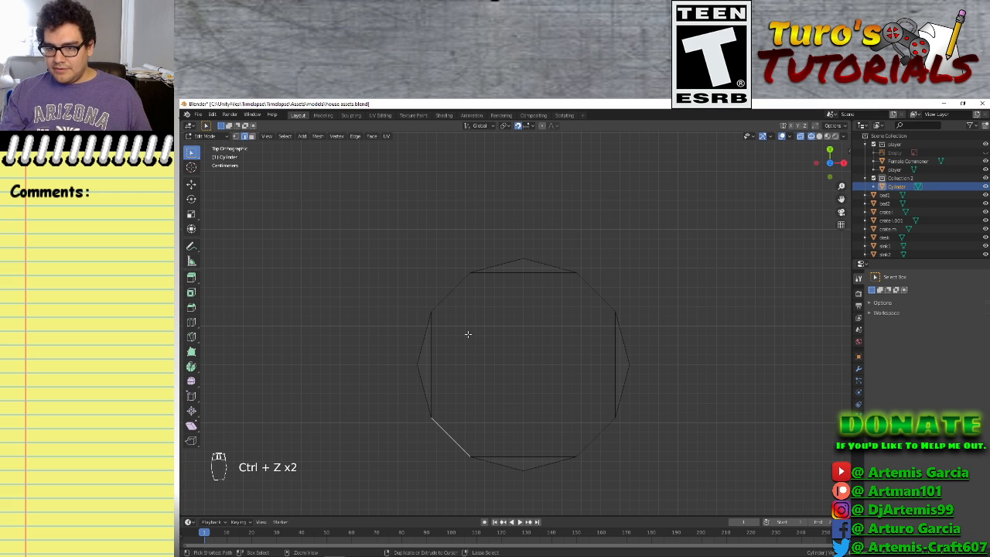
key("ctrl+z")
left_click(450, 296)
left_click(450, 425, "ctrl")
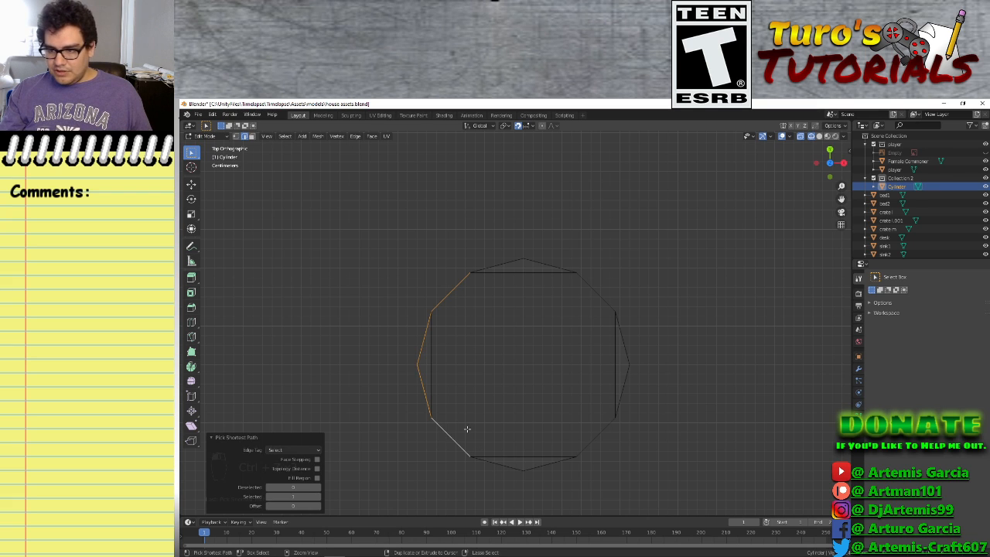
Try extruding the ring's four diagonal edges together in place and scaling the new edges inward to 0.8
left_click(457, 433)
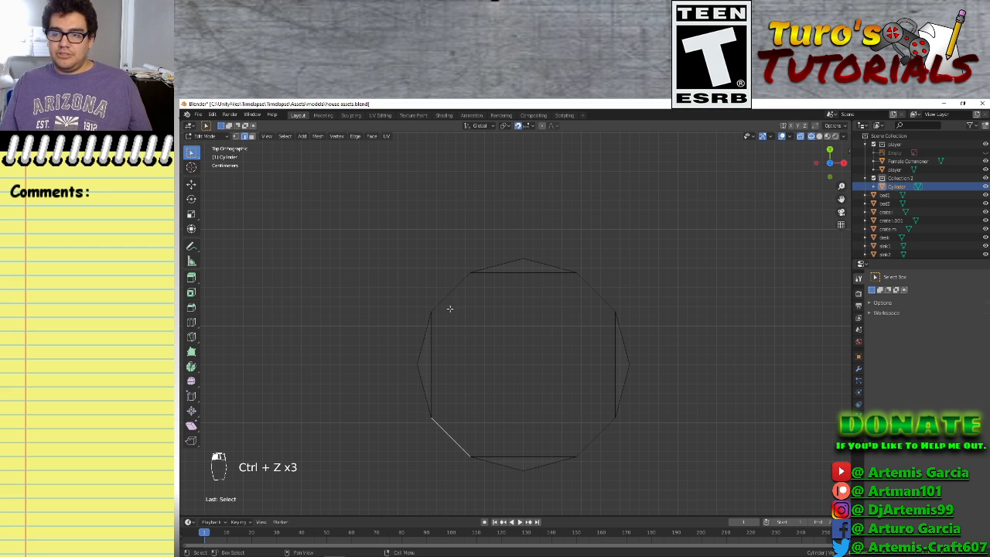
left_click(454, 291, "shift")
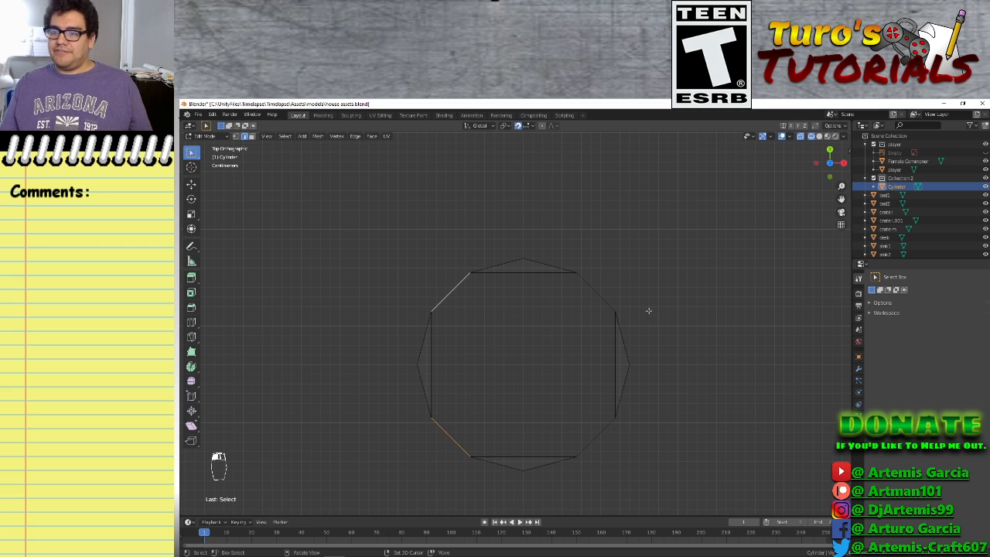
left_click(605, 294, "shift")
left_click(617, 418, "shift")
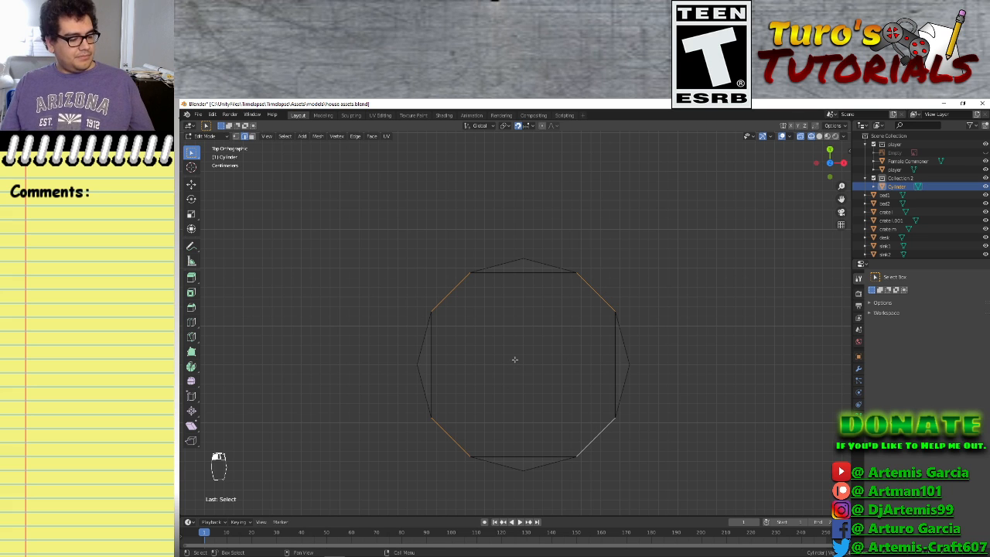
key("e")
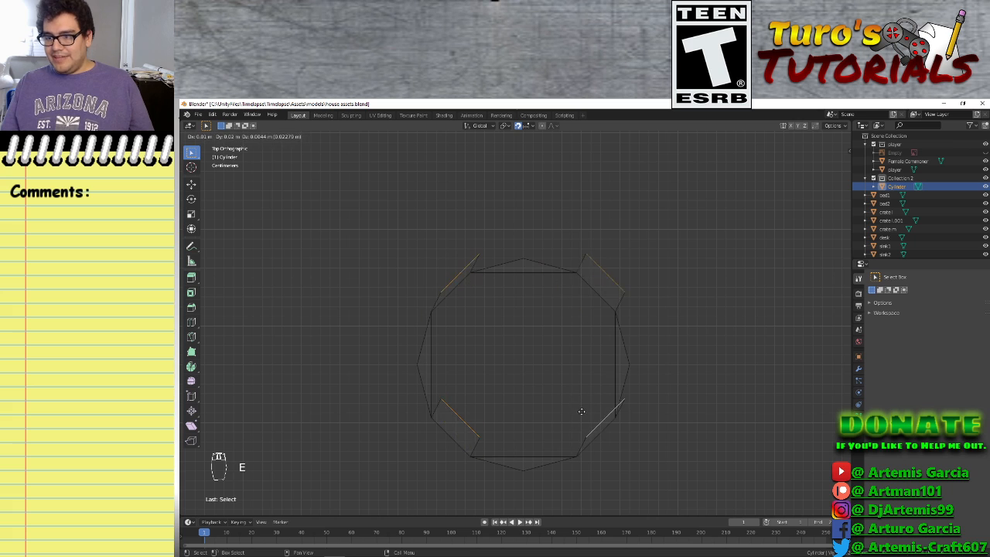
right_click(566, 419)
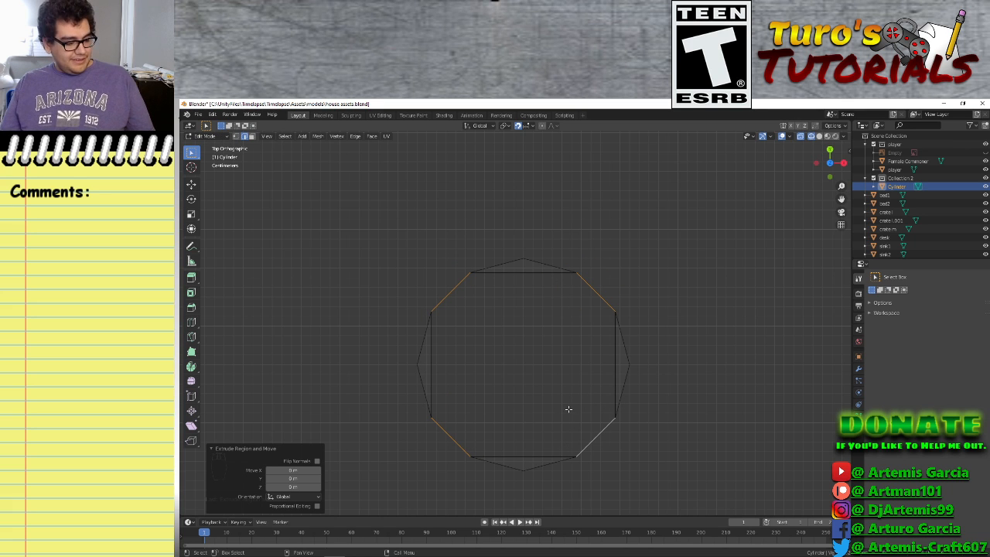
key("s")
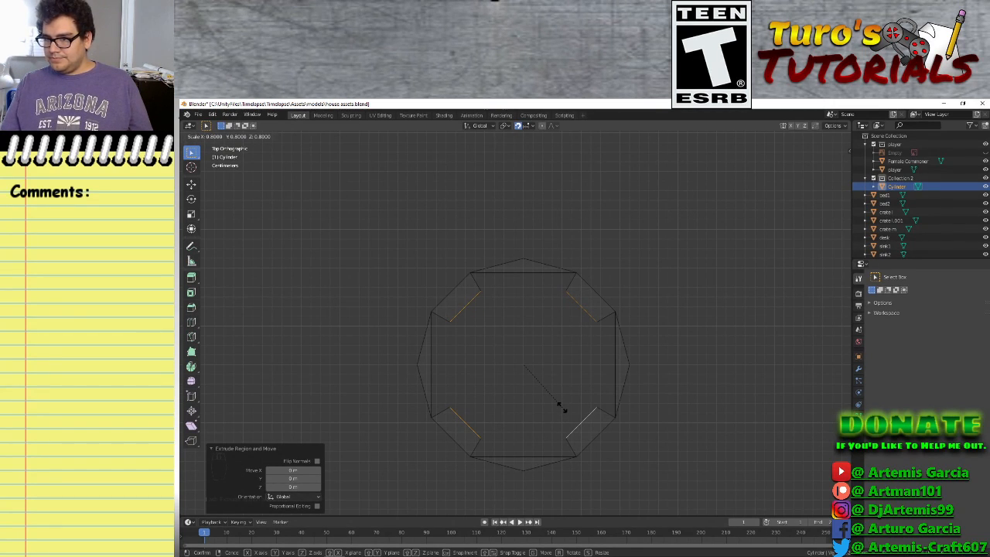
left_click(562, 408)
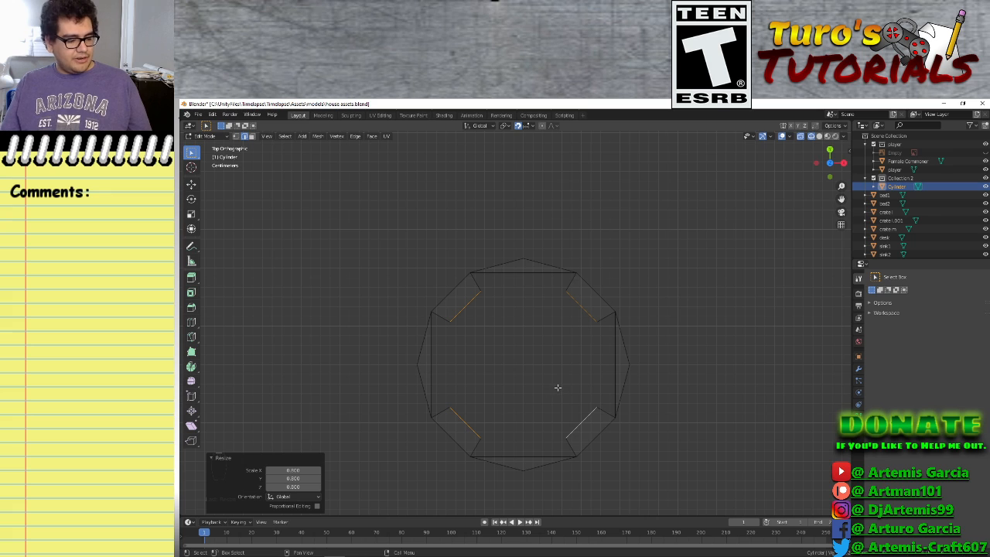
Try a further inward scaling of the four extruded edges, cancel it, and undo their scaling and extrusion
key("s")
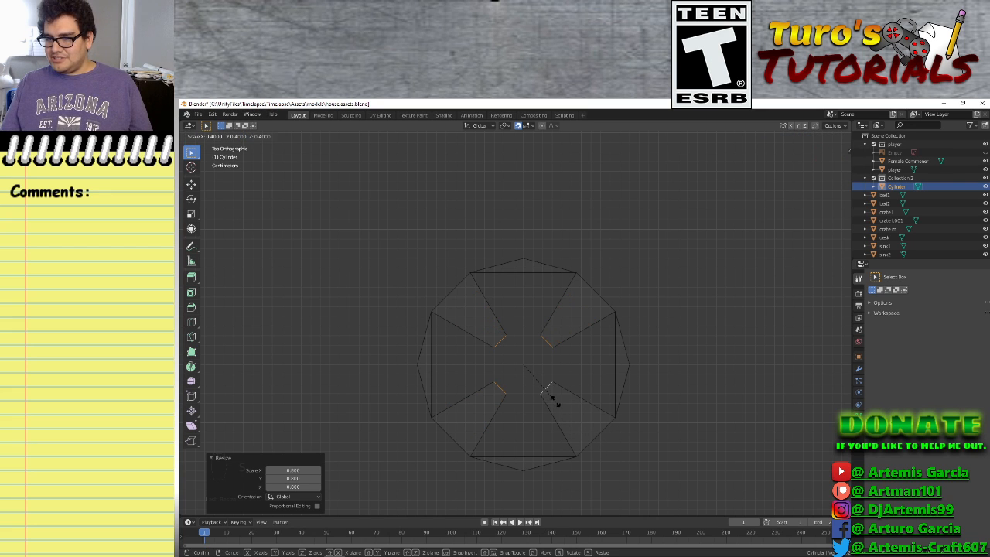
right_click(555, 401)
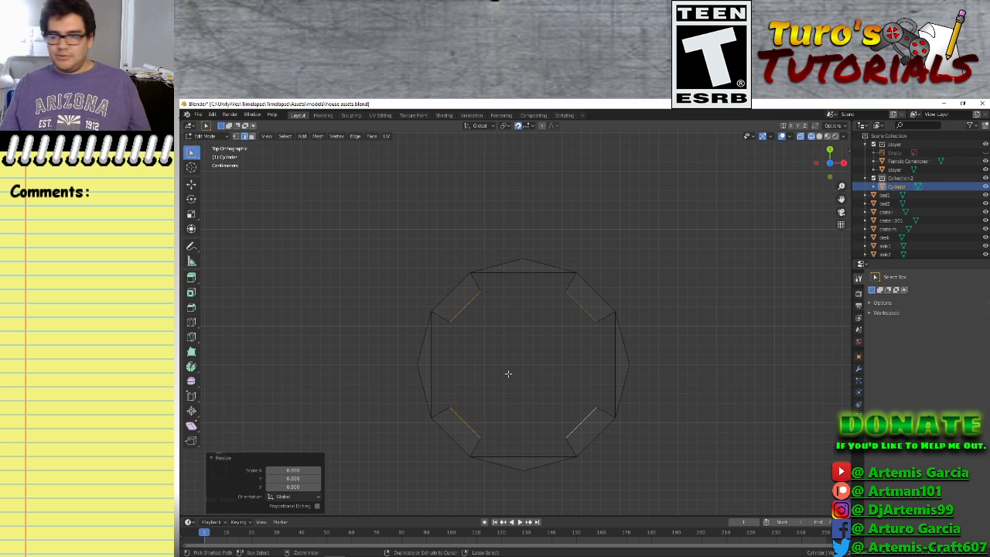
key("ctrl+z")
key("ctrl+z")
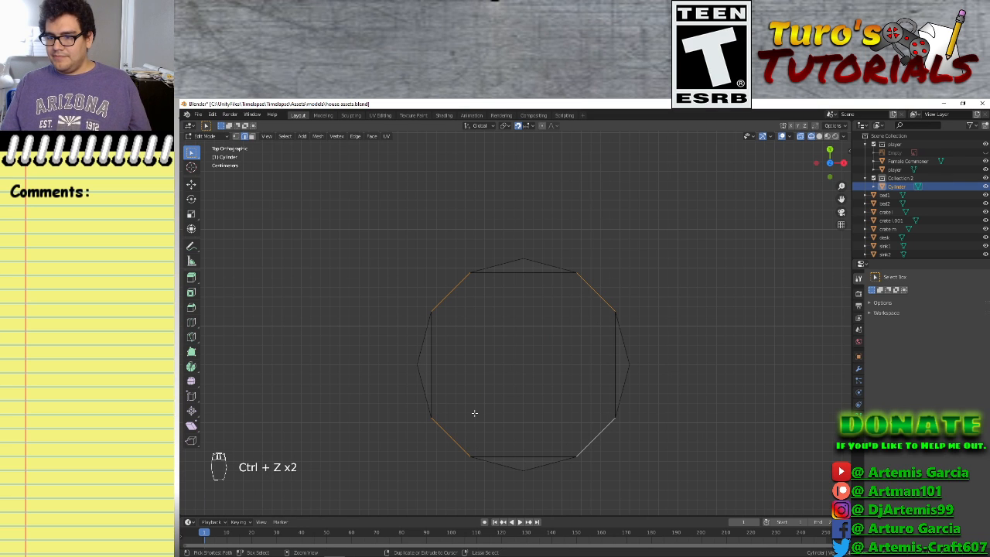
key("ctrl+z")
key("ctrl+z")
key("ctrl+z")
key("ctrl+z")
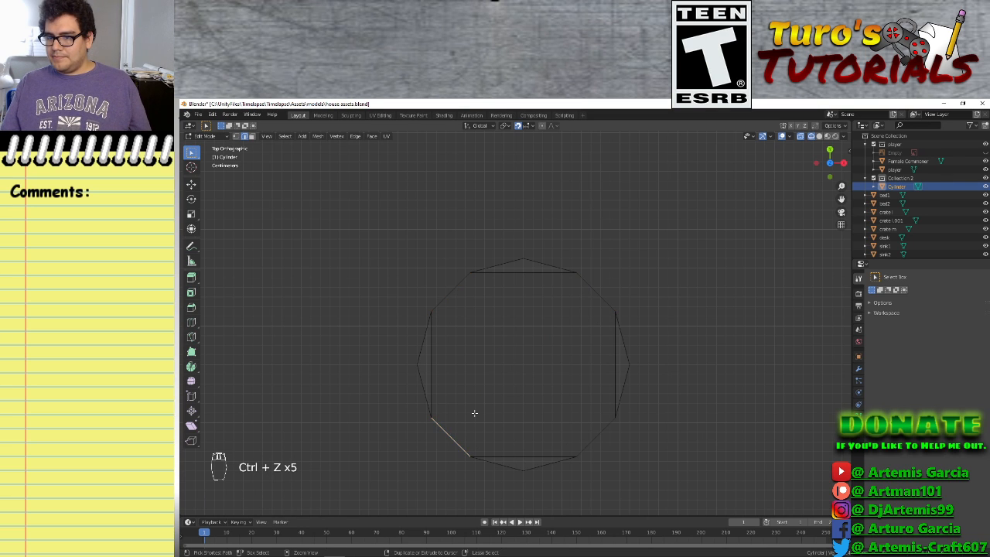
Extrude the edge between the ring's 7 and 8 o'clock vertices inward twice, by about 0.015 m and 0.04 m in X and Y
left_click(450, 450)
left_click(456, 439)
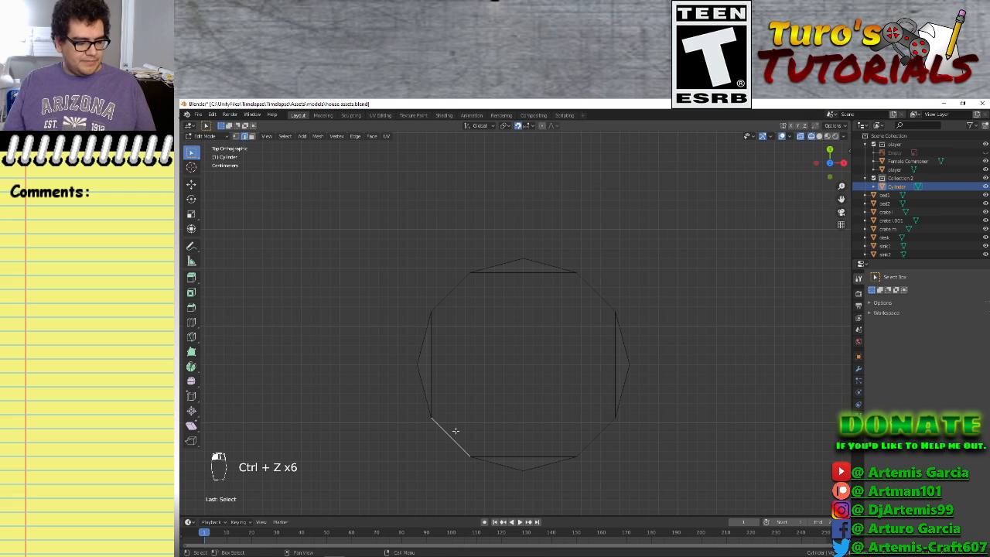
key("e")
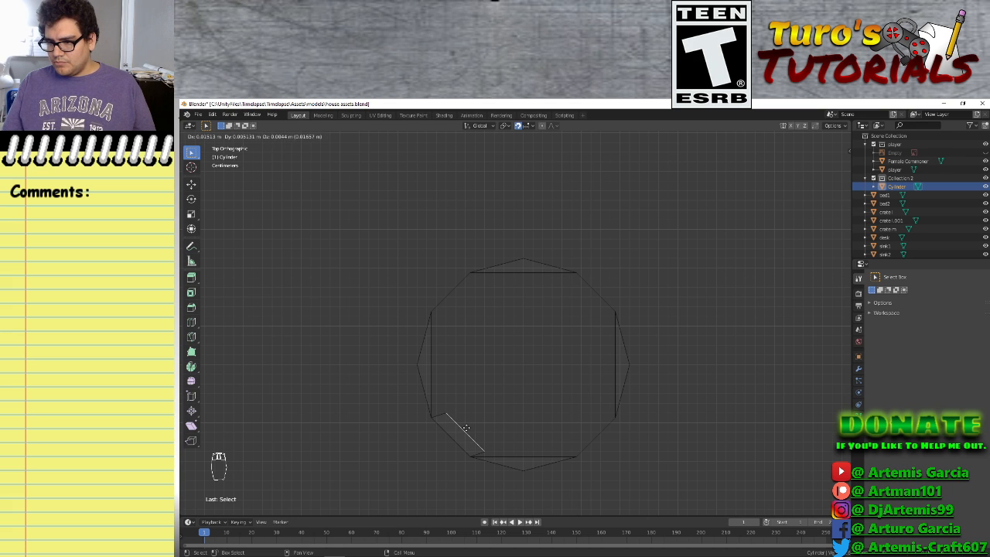
left_click(466, 421)
scroll(466, 430, "up", 7)
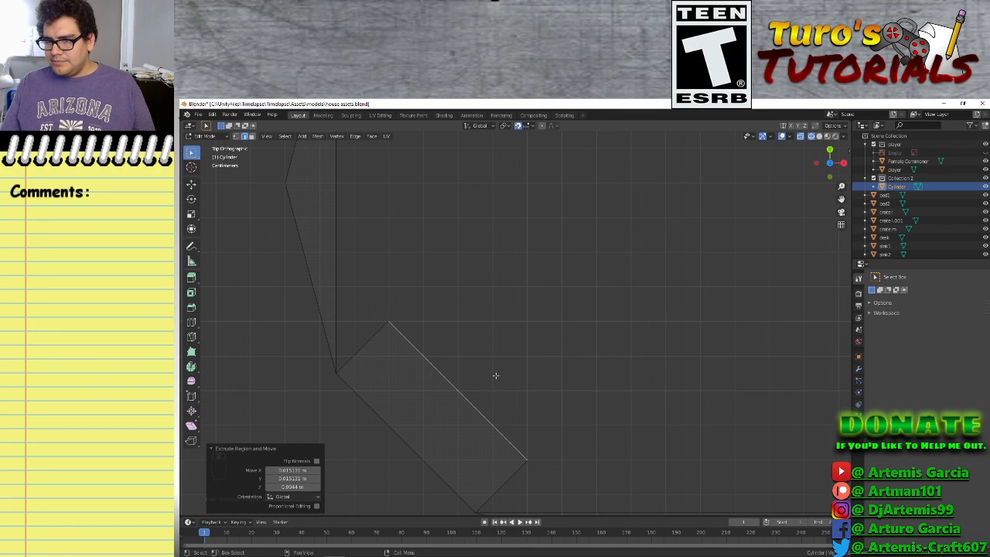
scroll(495, 375, "down", 1)
key("e")
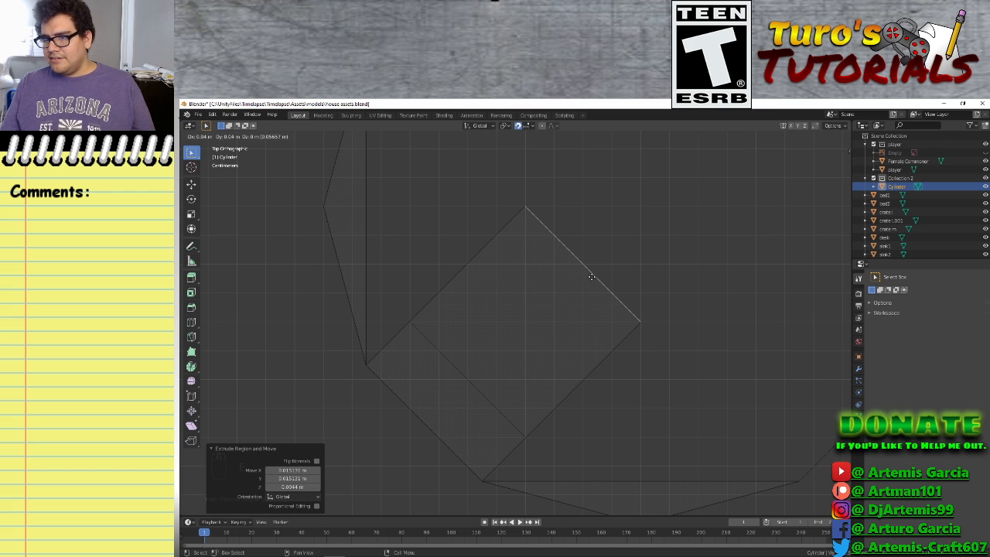
left_click(592, 277)
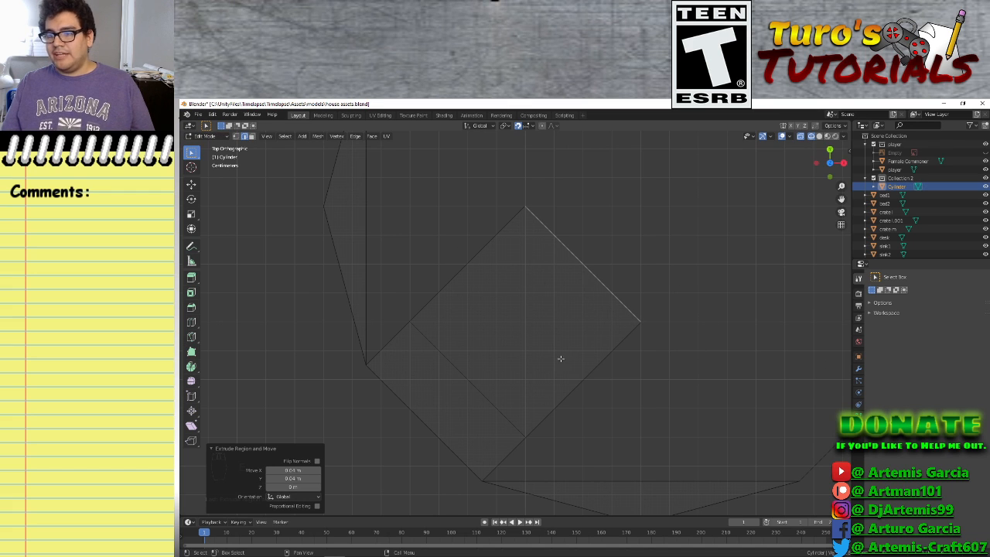
Scale the inner extruded square face to 0.4 and move it by -0.02 m in X and Y toward the ring's edge
left_click(251, 136)
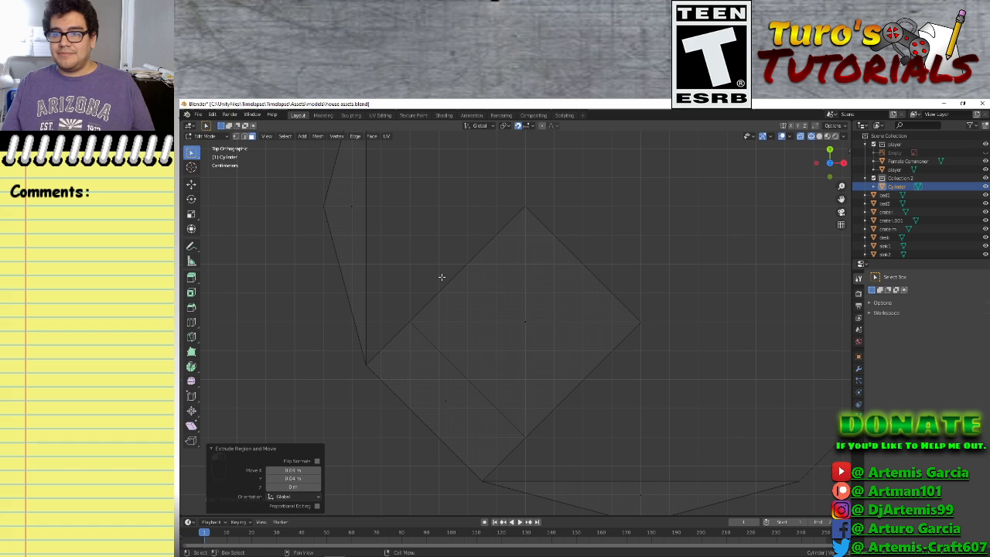
left_click(502, 303)
scroll(533, 305, "down", 2)
scroll(533, 306, "up", 1)
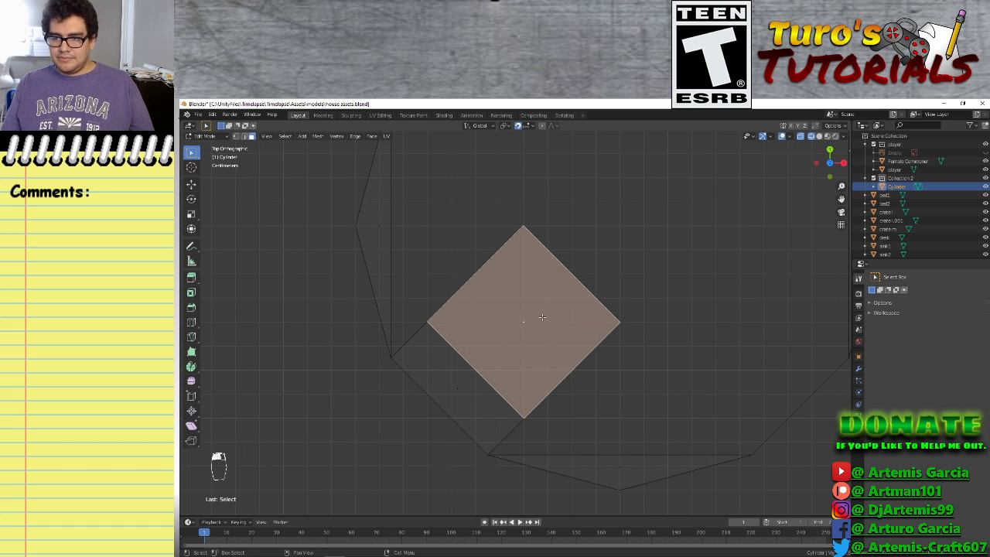
key("s")
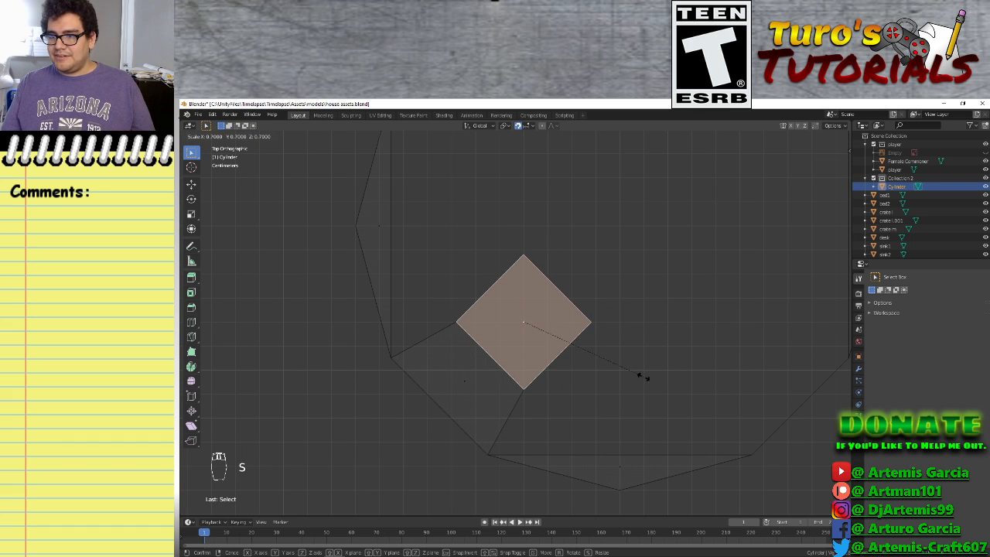
left_click(586, 361)
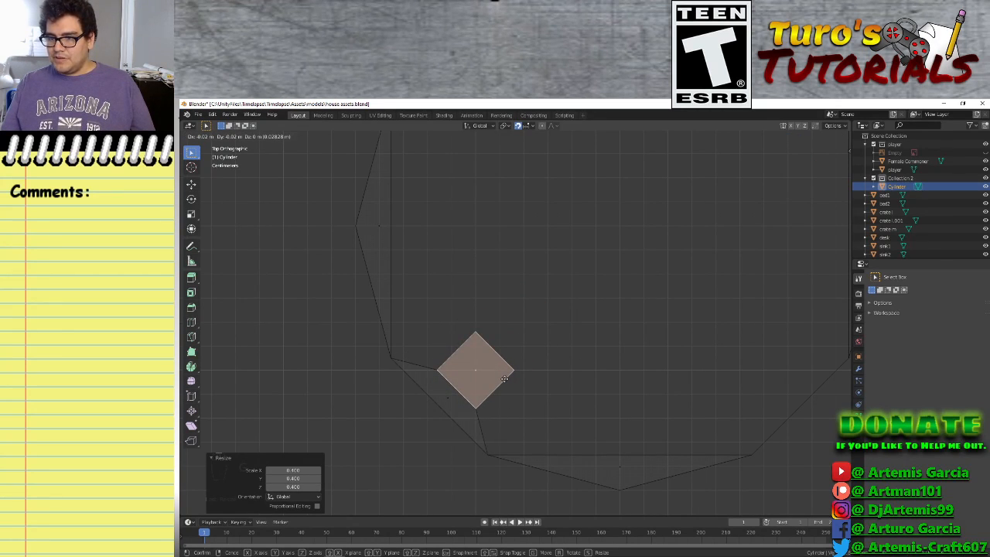
left_click(504, 378)
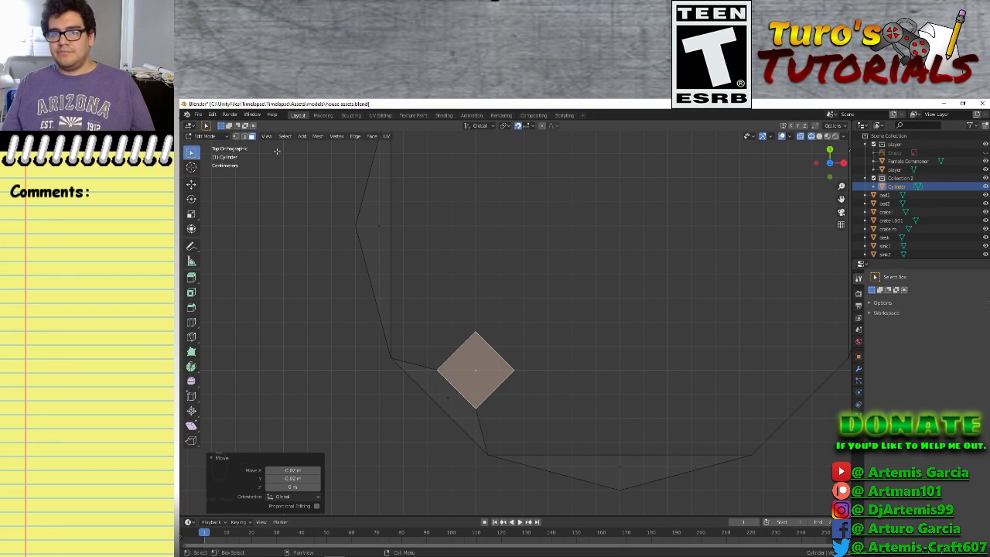
Fill the triangle between the small square's right and bottom corners and the ring's 7 o'clock vertex with a face
left_click(235, 136)
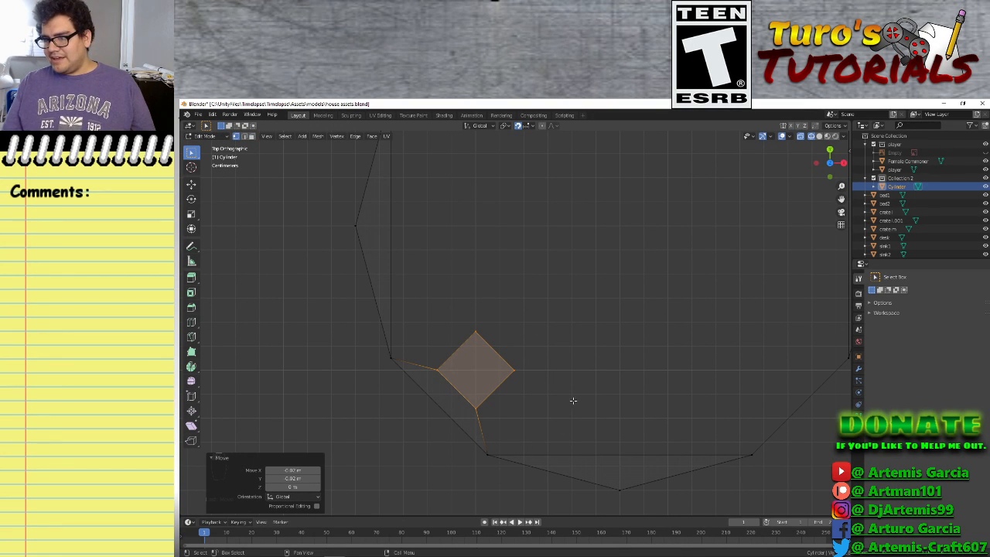
left_click(245, 136)
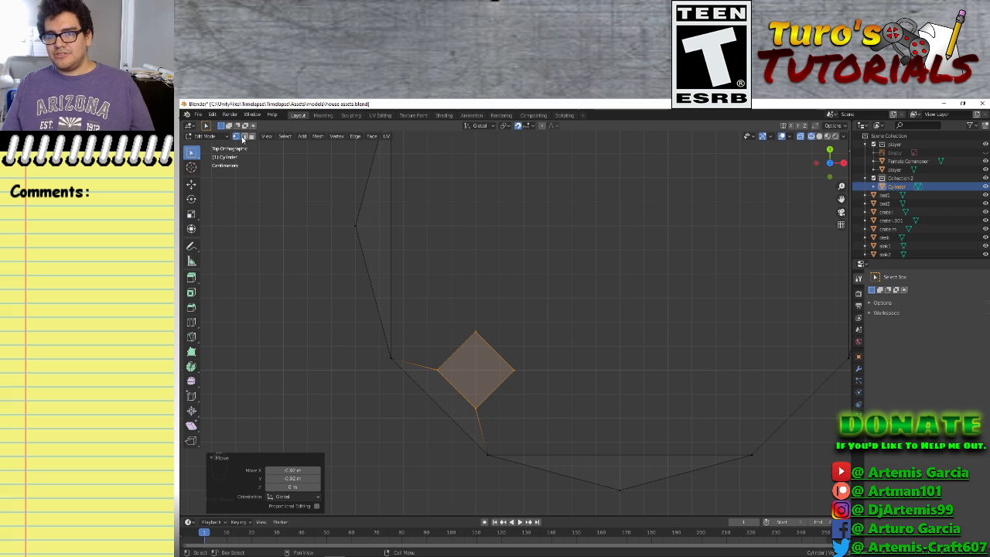
left_click(509, 369)
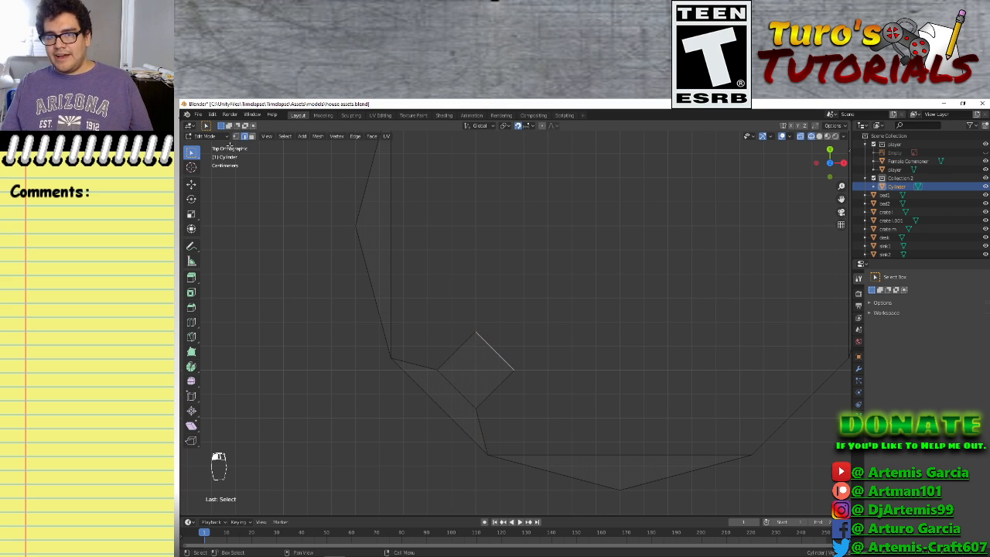
left_click(236, 136)
left_click(514, 371)
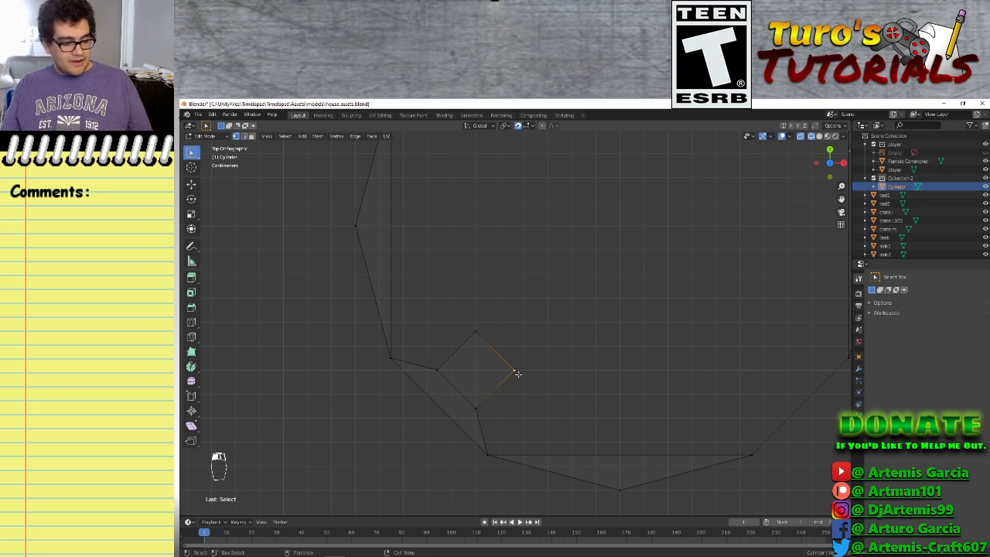
left_click(480, 406, "shift")
left_click(487, 454, "shift")
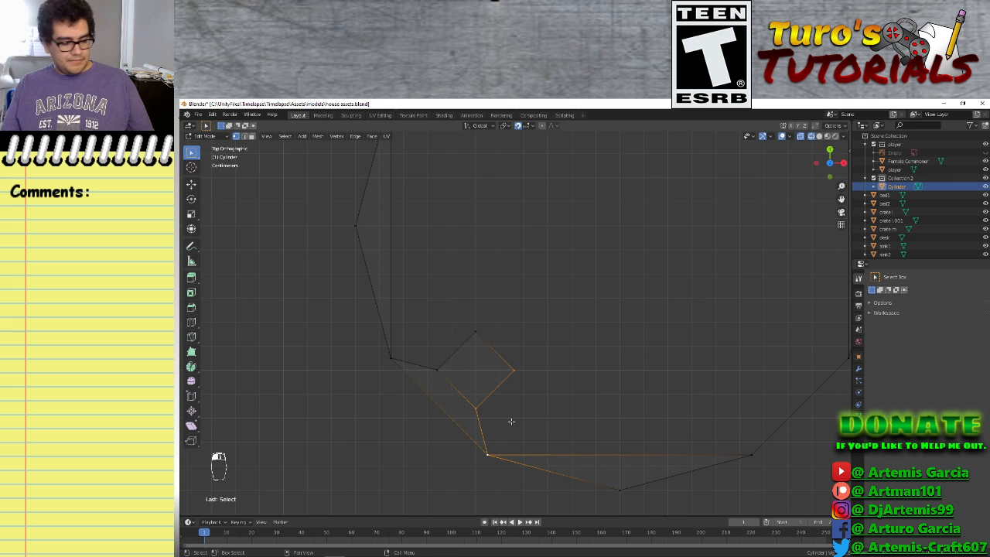
key("f")
Fill the triangle between the small square's left and top corners and the ring's 8 o'clock vertex with a face
left_click(436, 369)
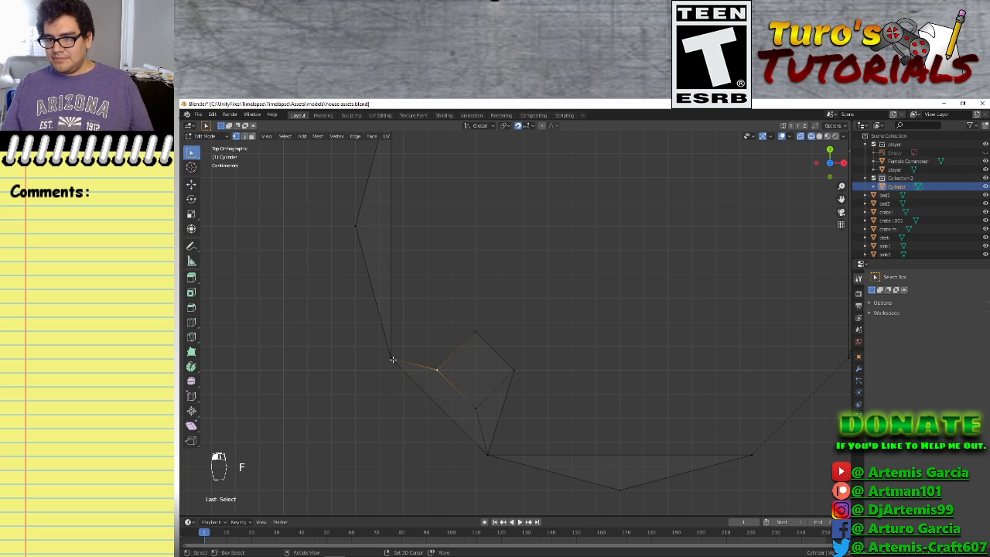
left_click(392, 358, "shift")
left_click(479, 331, "shift")
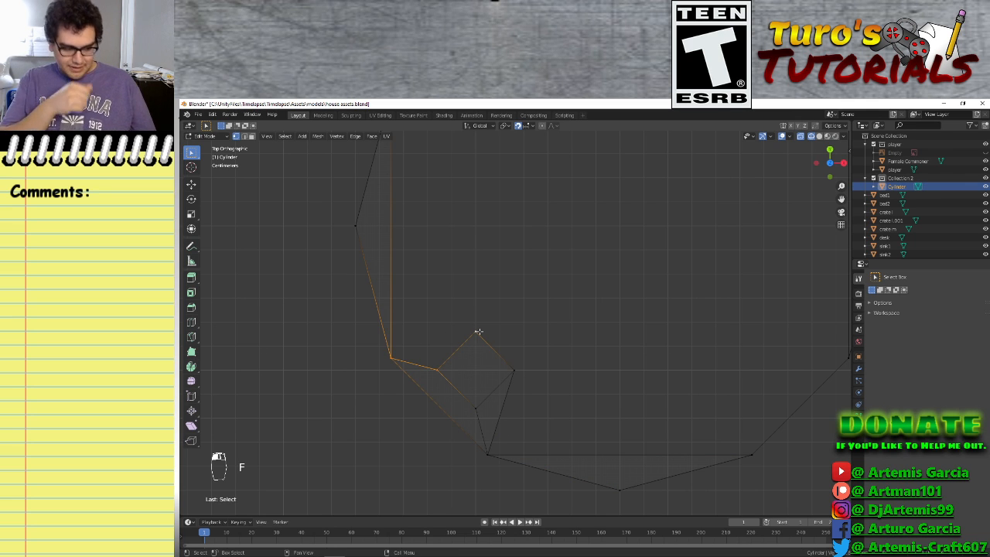
key("f")
middle_click_drag(589, 409, 539, 417, "shift")
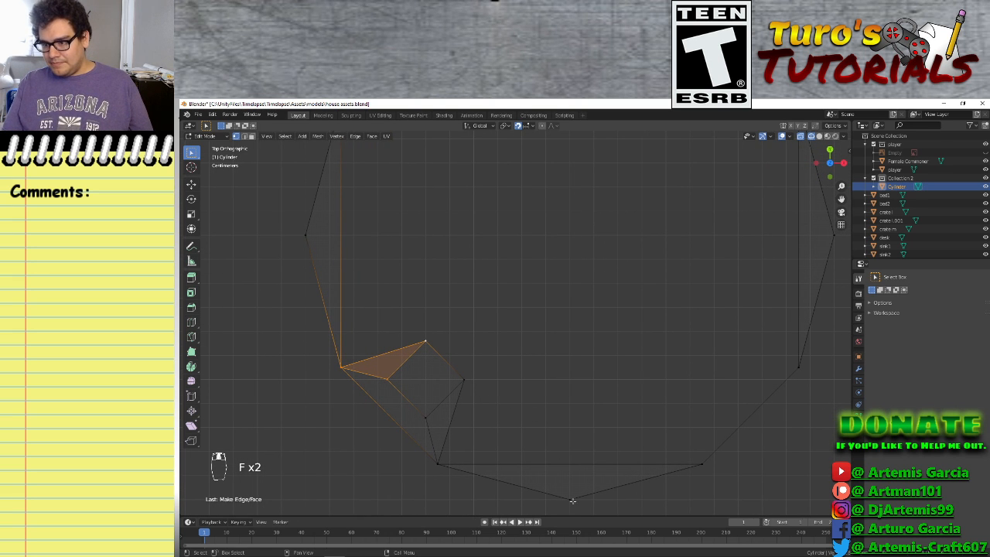
Delete the four straight edges that cut across the ring beside its 9, 6, 3 and 12 o'clock vertices
left_click(244, 136)
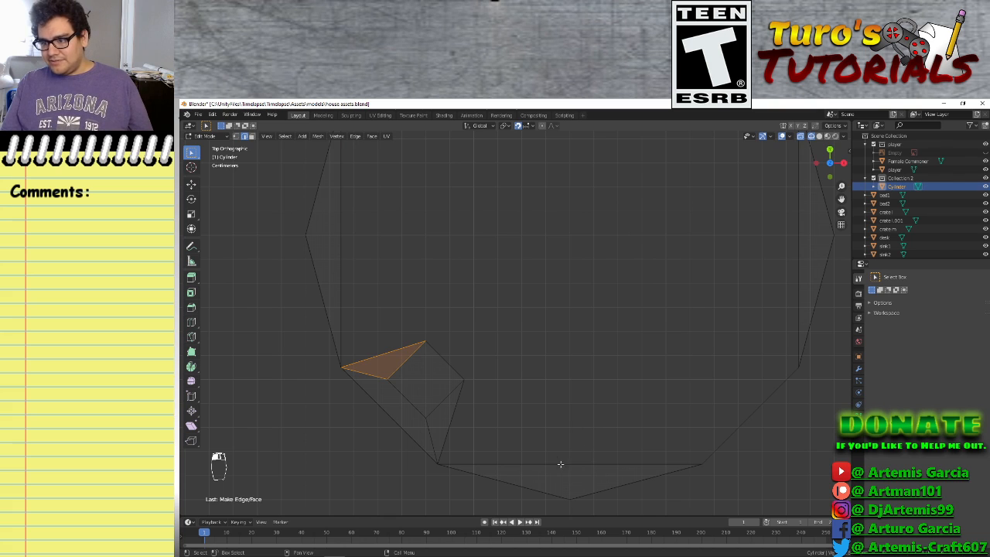
scroll(520, 402, "down", 3)
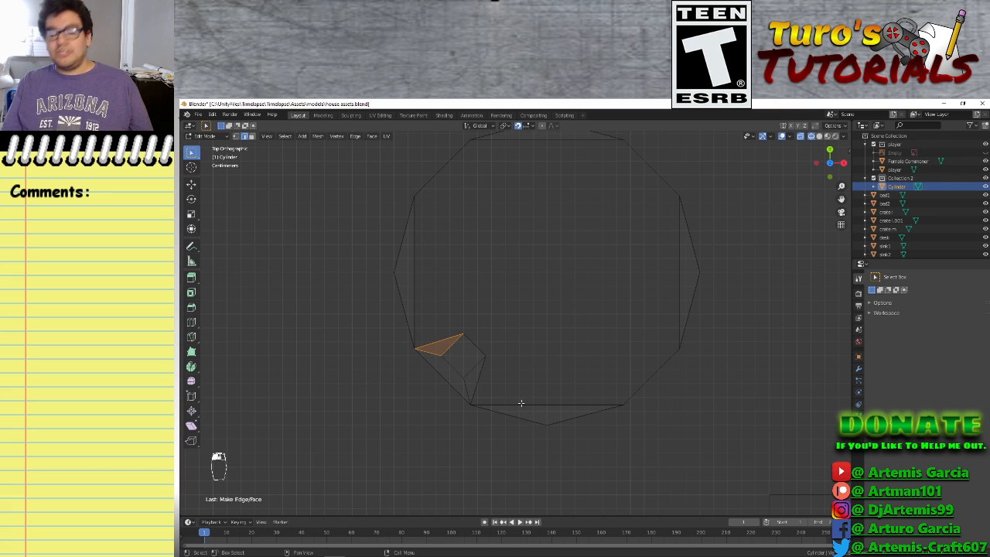
left_click(413, 265)
key("x")
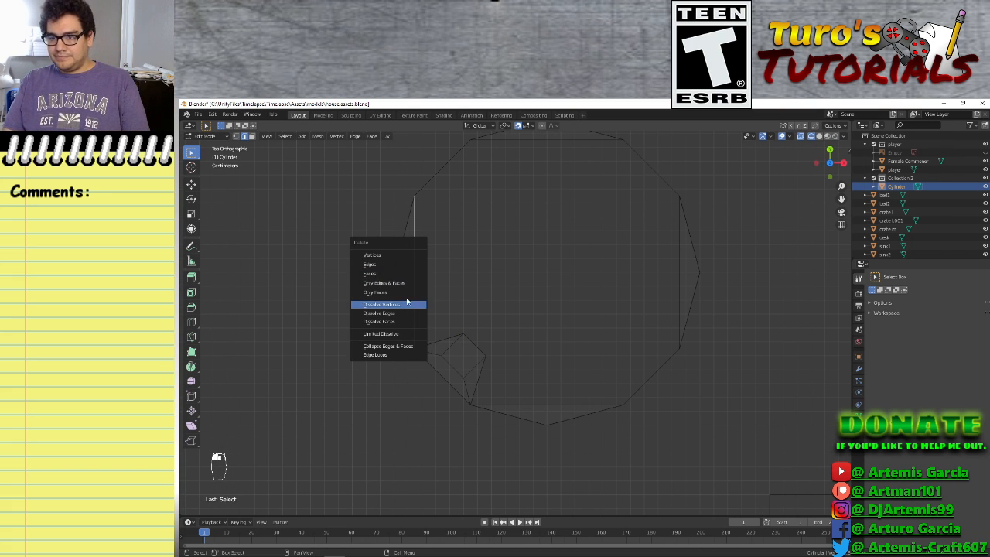
left_click(375, 268)
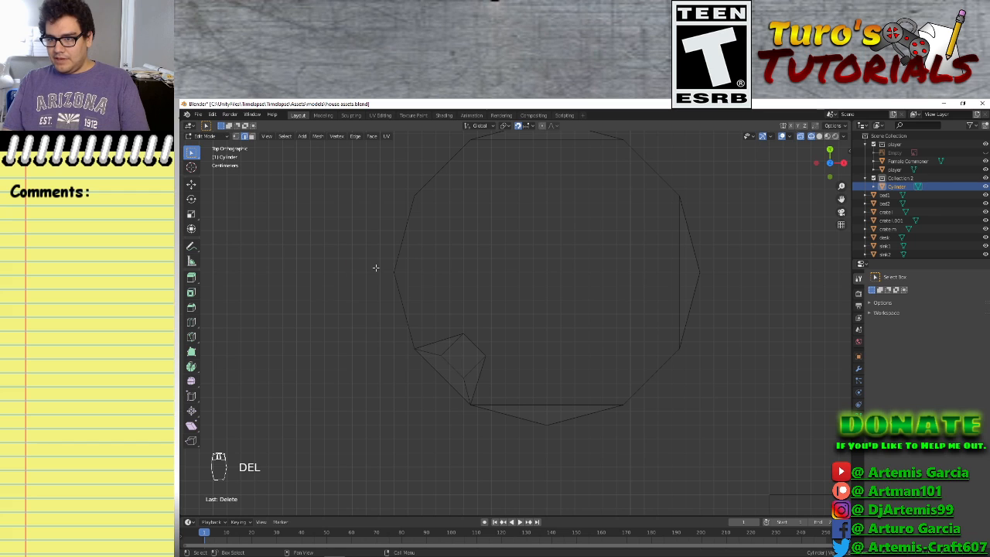
left_click(561, 416)
key("Delete")
left_click(545, 403)
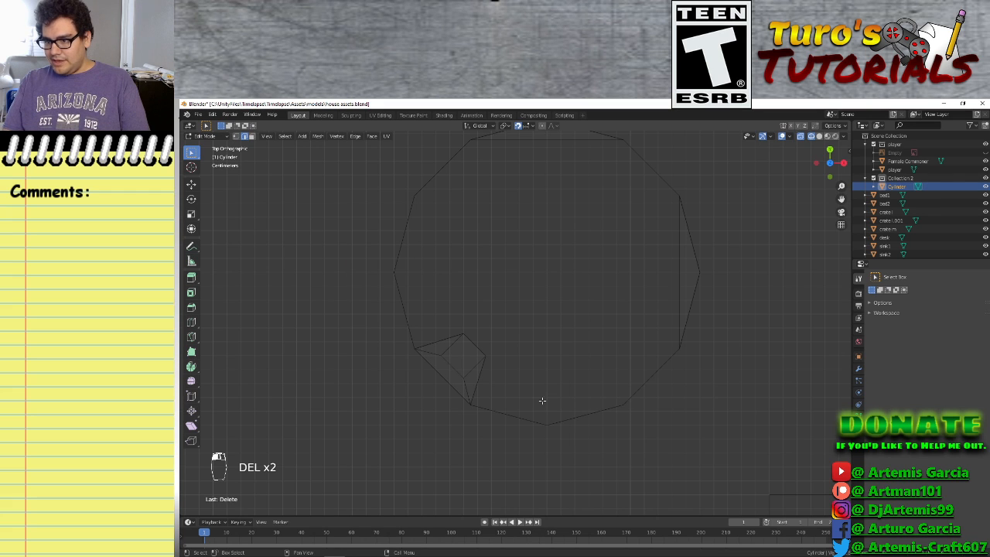
left_click(668, 288)
key("Delete")
left_click(657, 283)
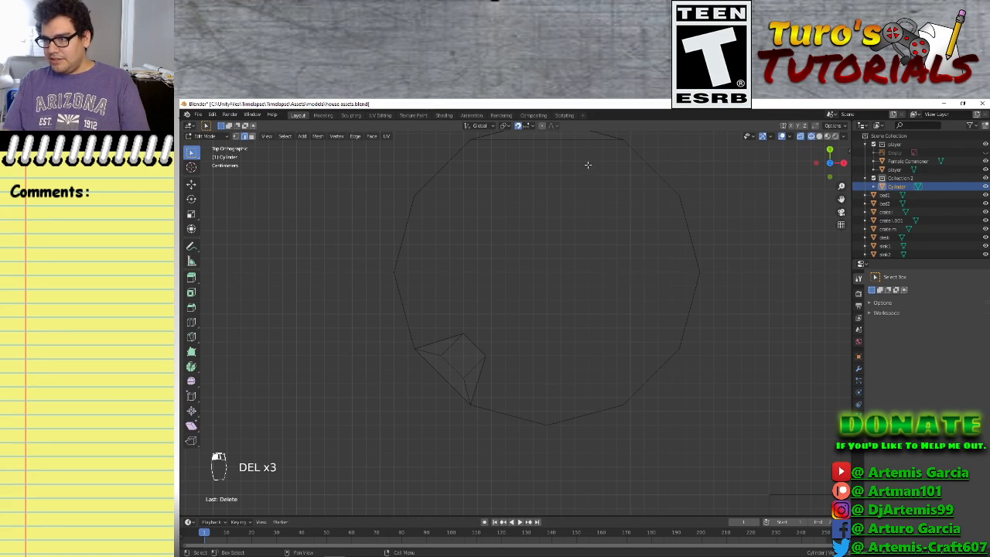
left_click(587, 142)
key("Delete")
left_click(541, 142)
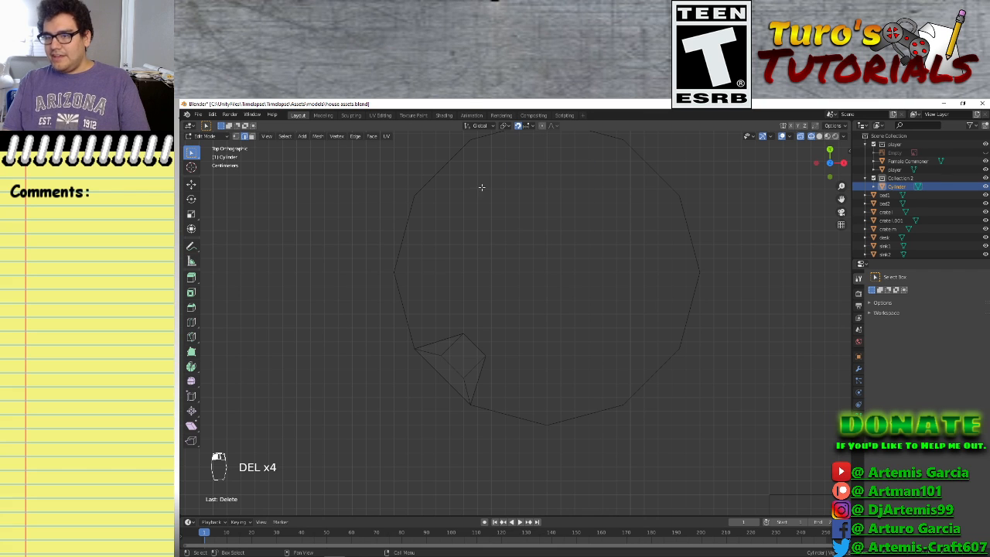
Fill the triangle between the small square's right corner and the ring's 6 and 7 o'clock vertices with a face
scroll(481, 380, "up", 2)
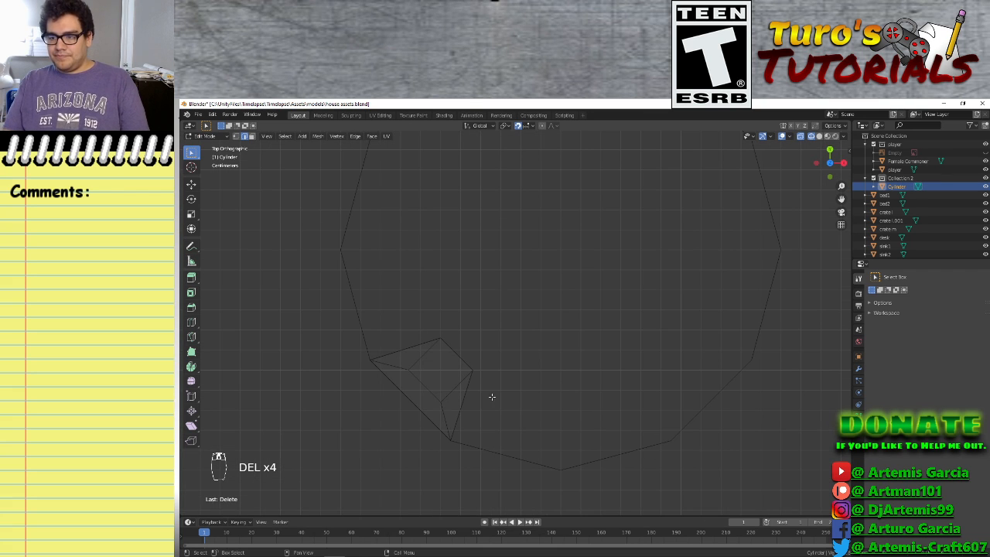
left_click(236, 137)
left_click(472, 372)
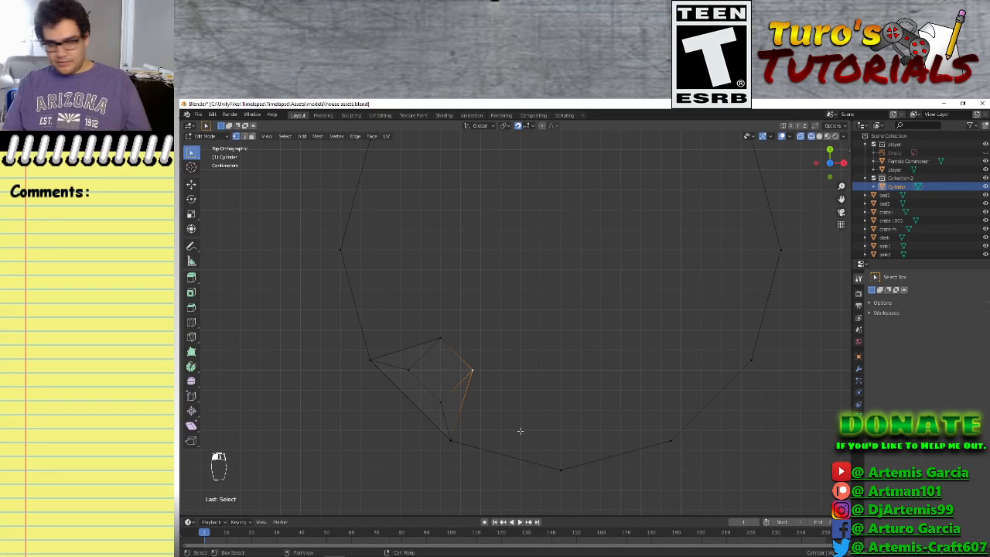
left_click(559, 469, "shift")
left_click(449, 440, "shift")
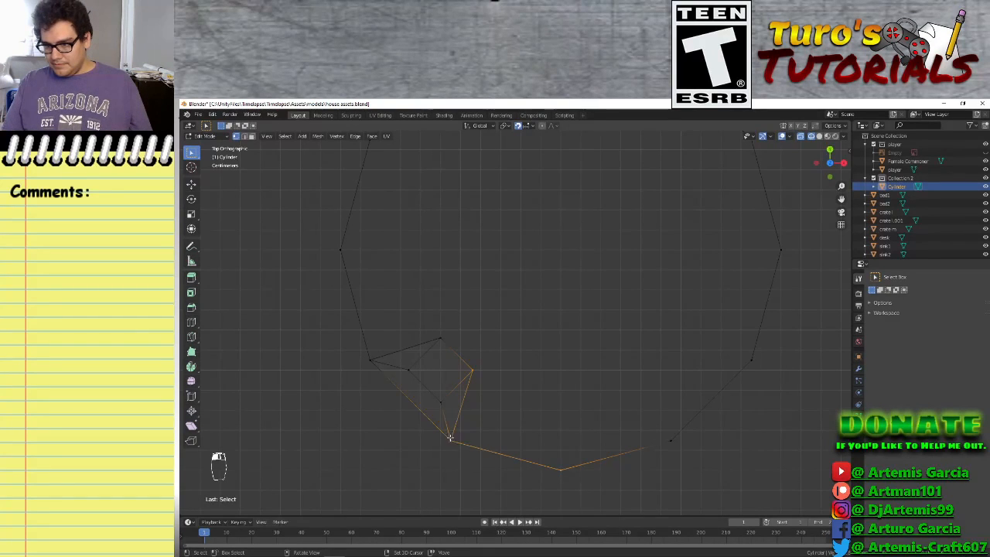
key("f")
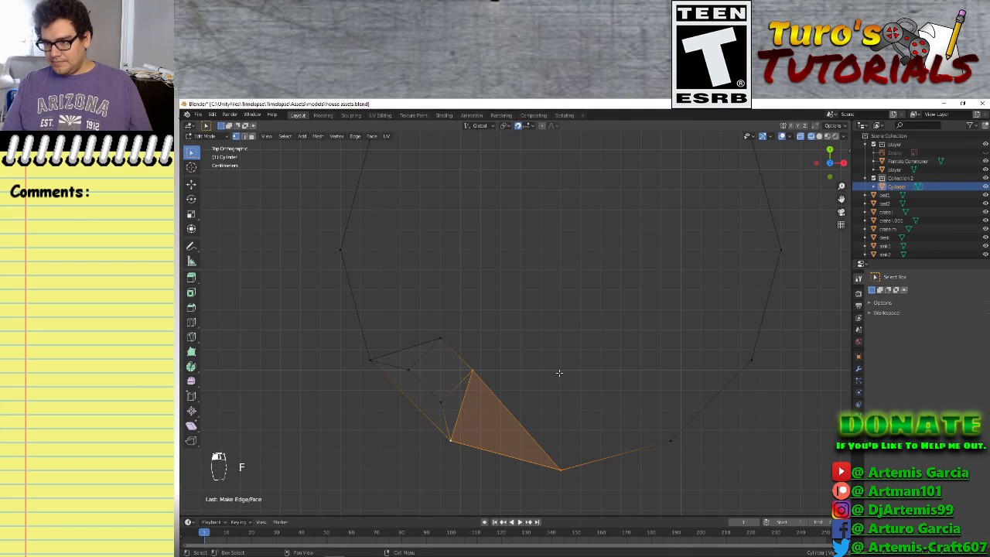
Fill the triangle between the small square's top corner and the ring's 8 and 9 o'clock vertices with a face
left_click(436, 339)
left_click(338, 251, "shift")
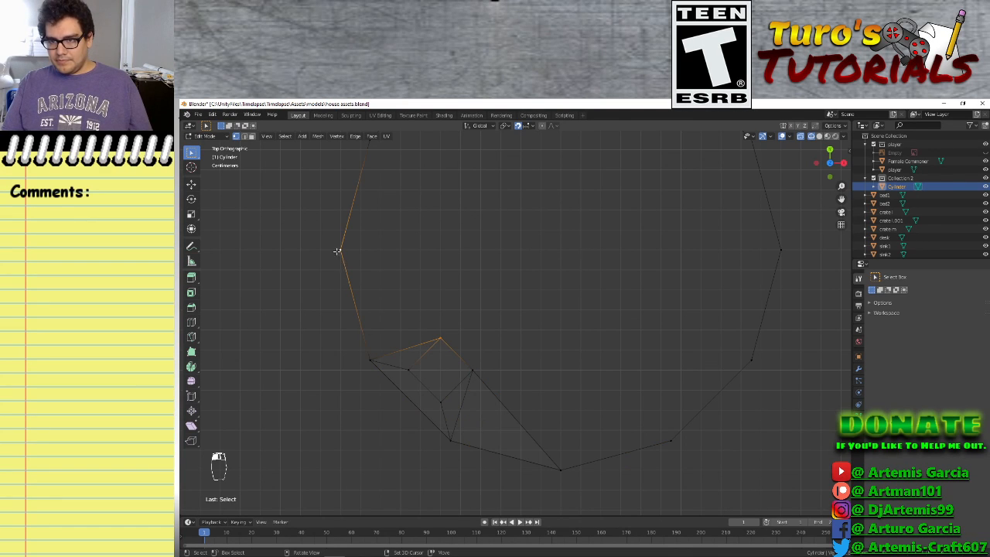
left_click(369, 361, "shift")
key("f")
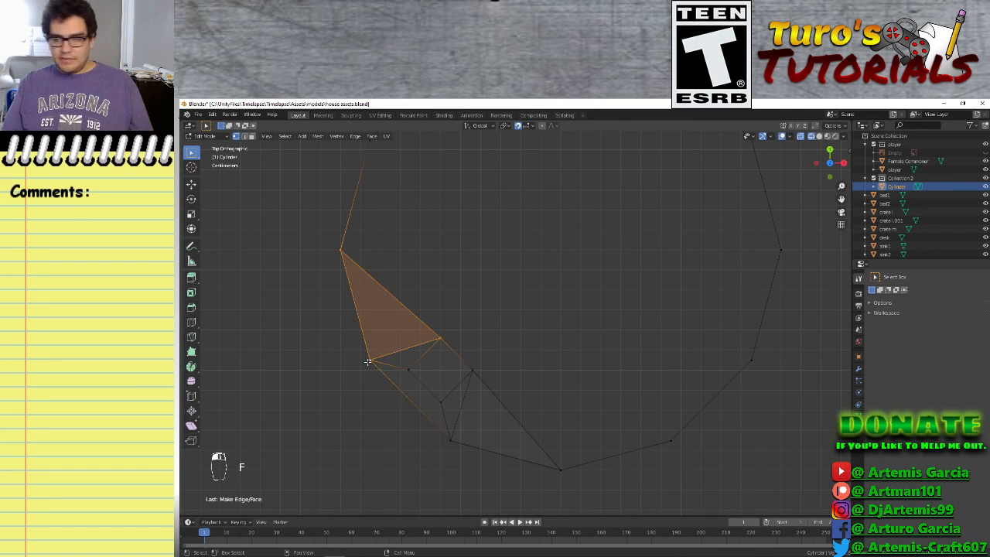
Try to symmetrize the whole mesh in the -X to +X direction
scroll(475, 329, "down", 3)
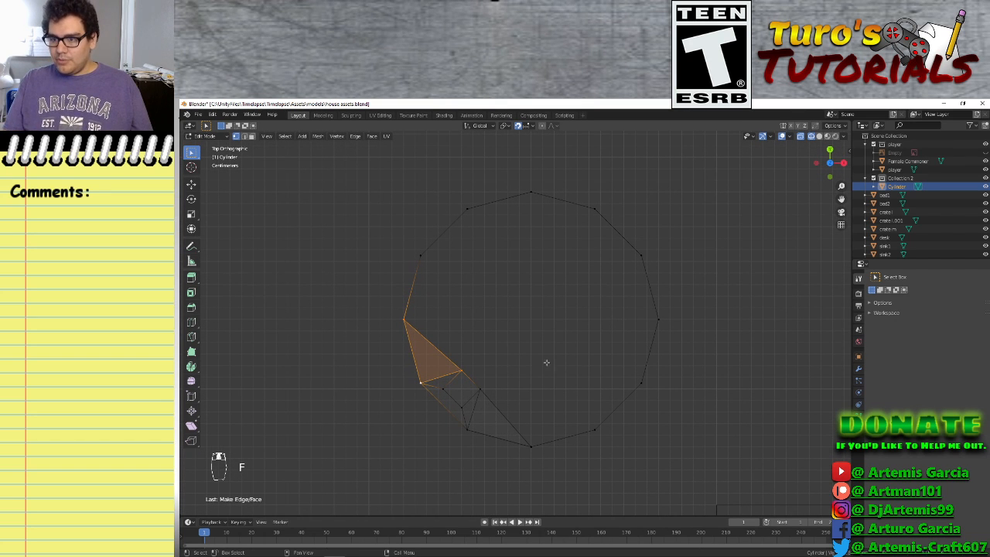
left_click(482, 356)
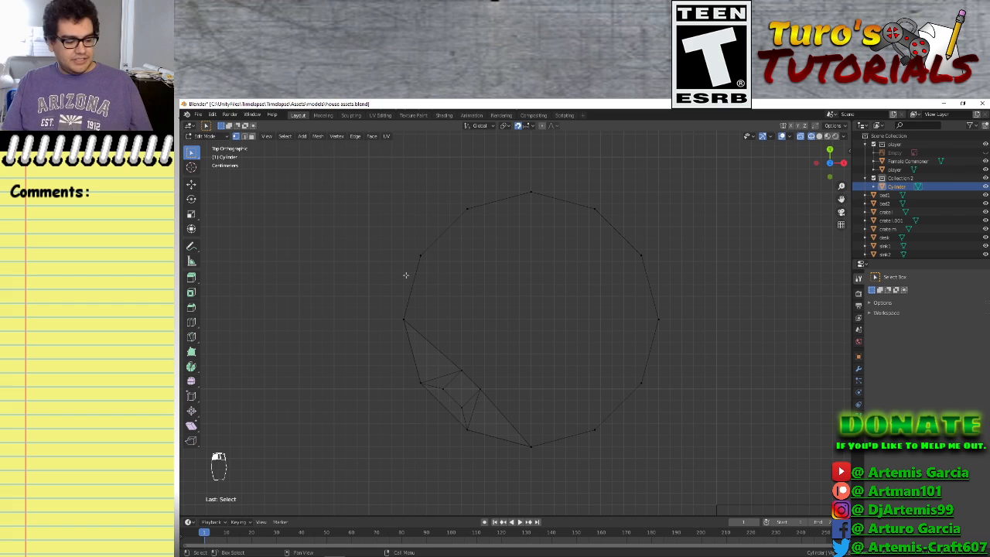
key("a")
right_click(429, 297)
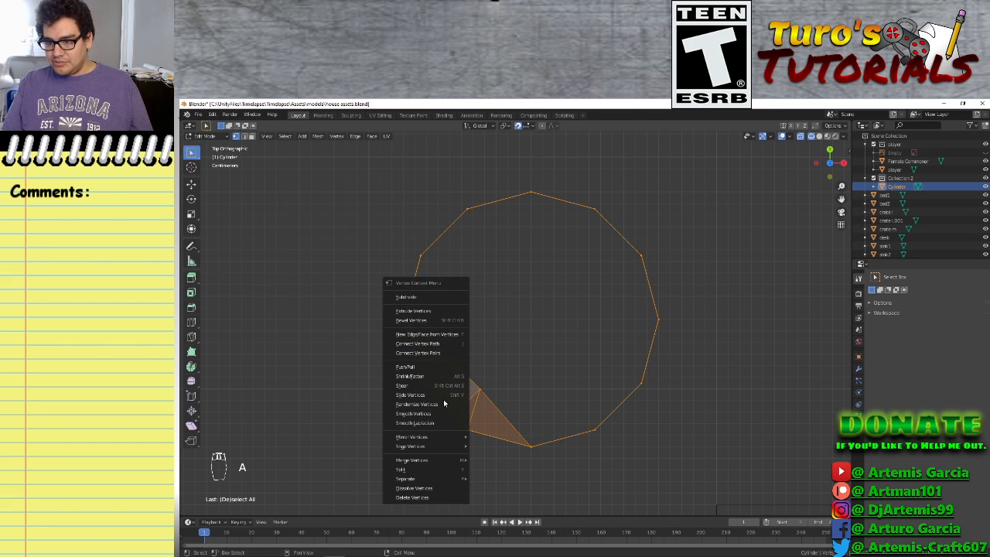
left_click(319, 137)
mouse_move(336, 286)
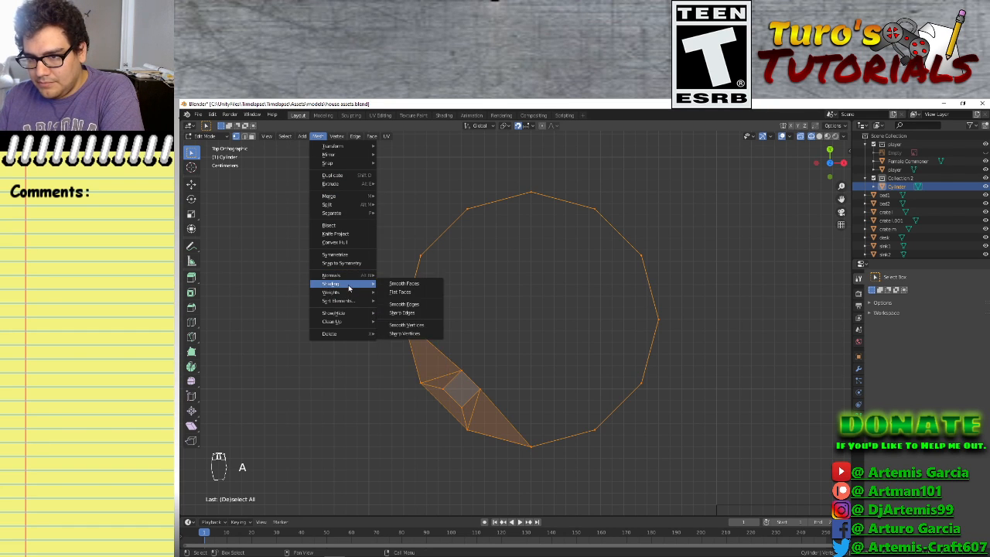
mouse_move(349, 323)
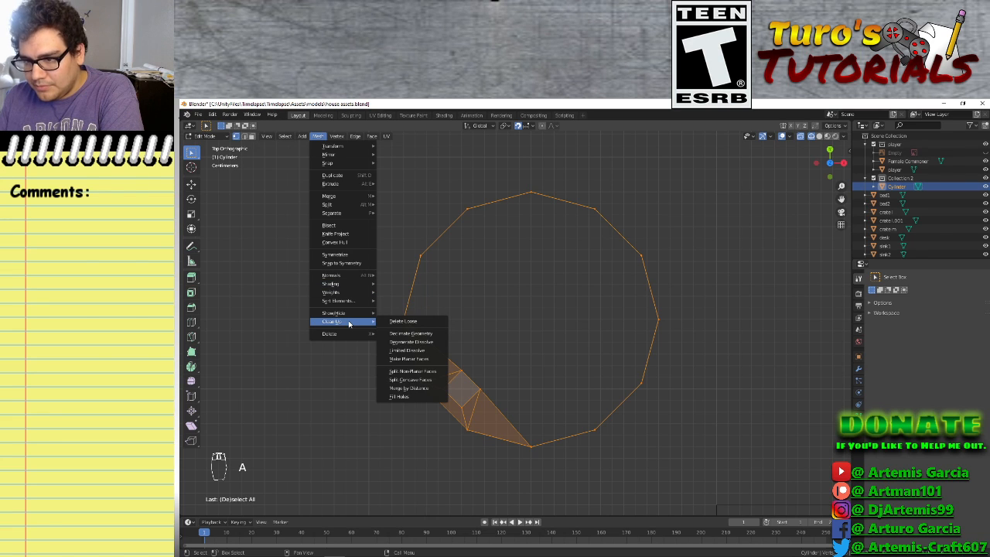
left_click(348, 254)
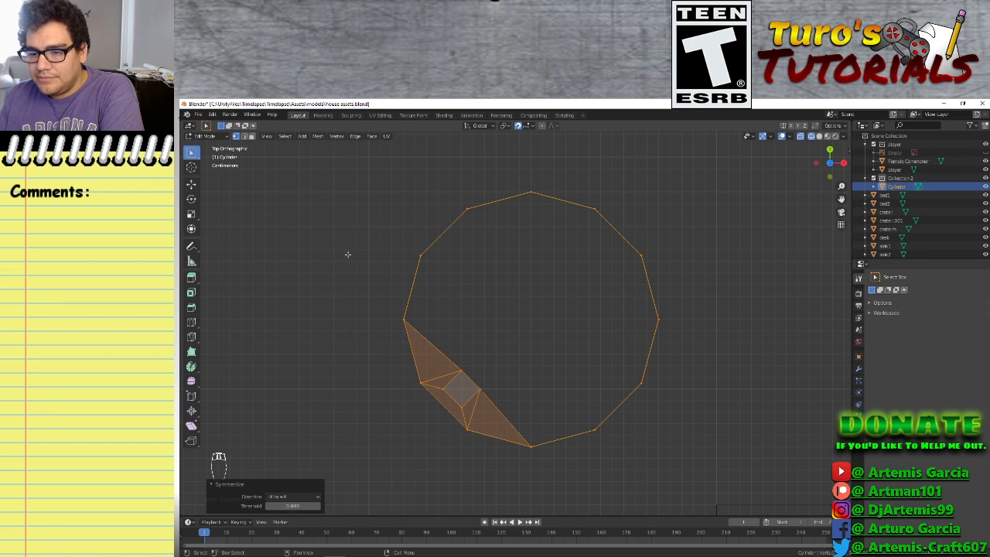
left_click(313, 497)
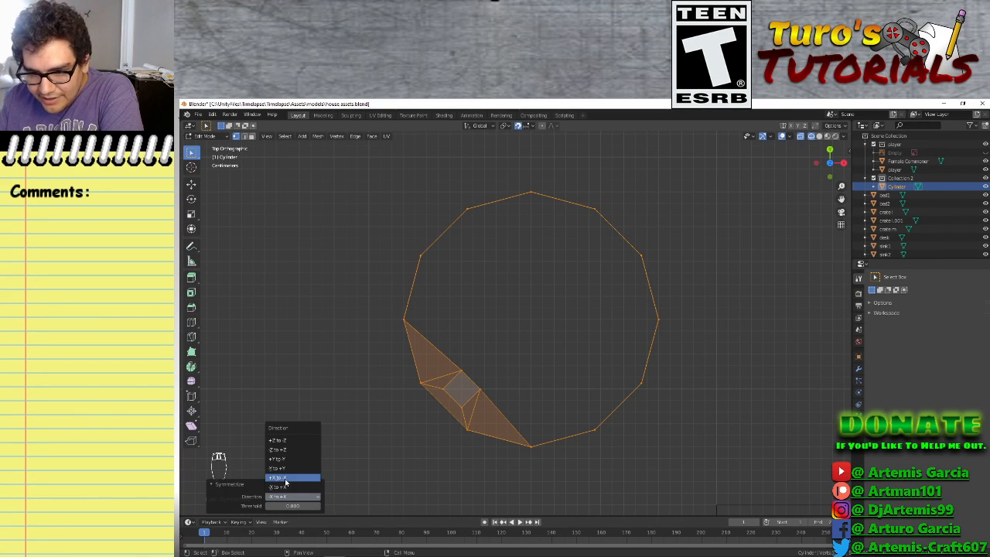
left_click(289, 499)
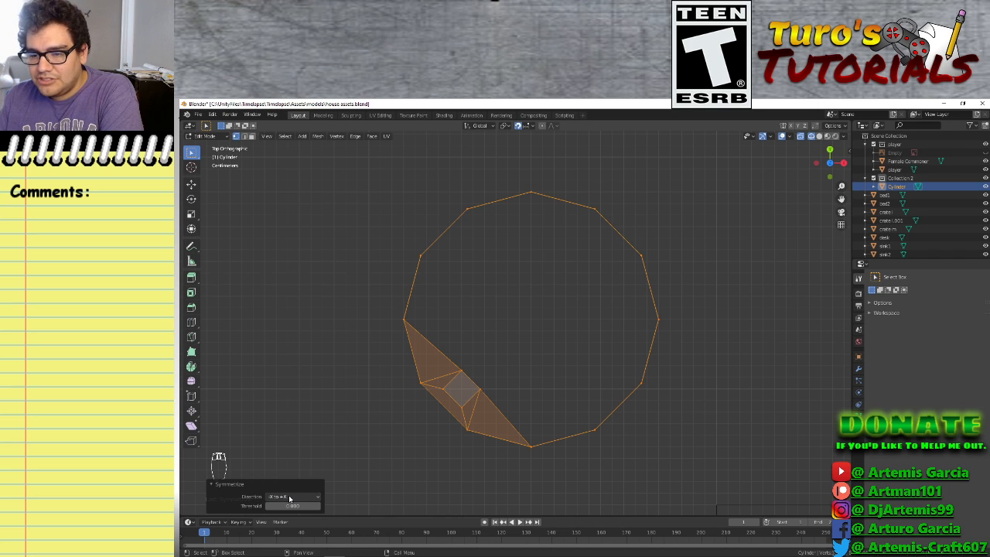
left_click(360, 451)
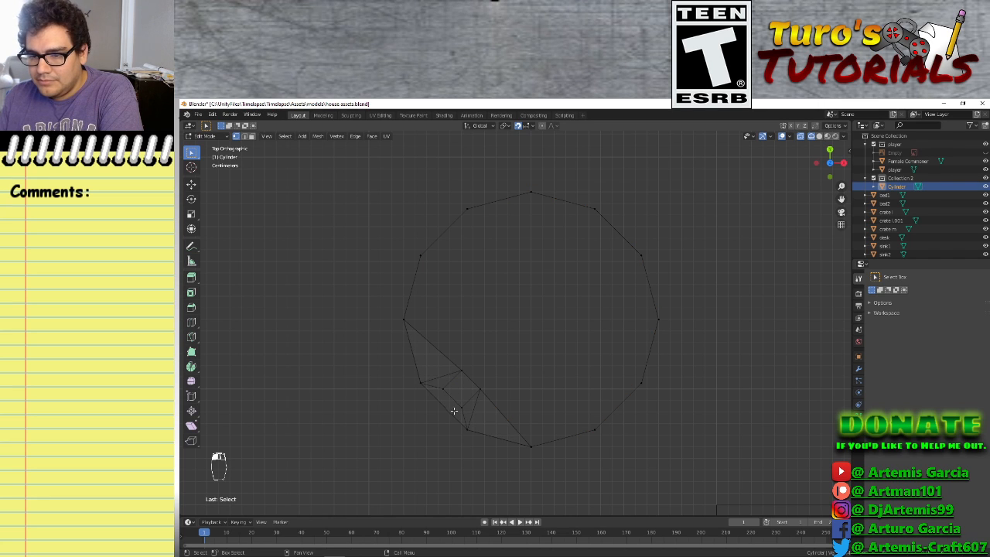
Undo the symmetrize attempt and the selection changes, and deselect all vertices
left_click_drag(418, 370, 568, 416)
left_click(530, 353)
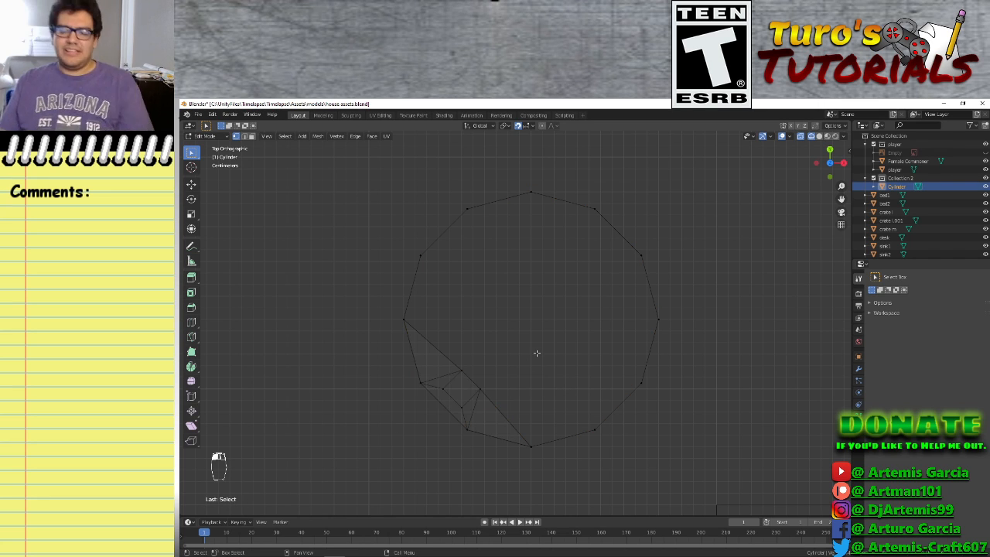
key("ctrl+z")
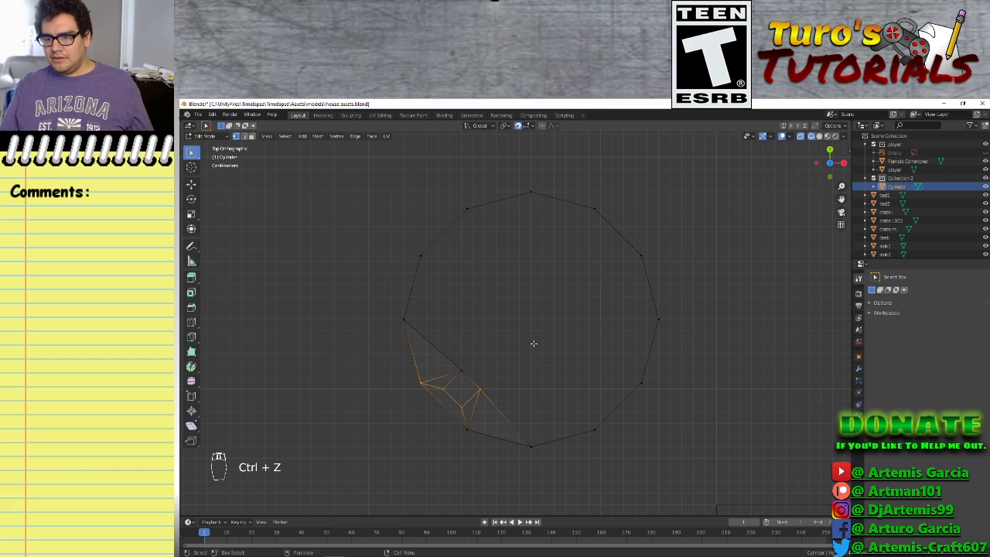
key("ctrl+z")
key("ctrl+z")
key("ctrl+z")
key("ctrl+z")
key("ctrl+z")
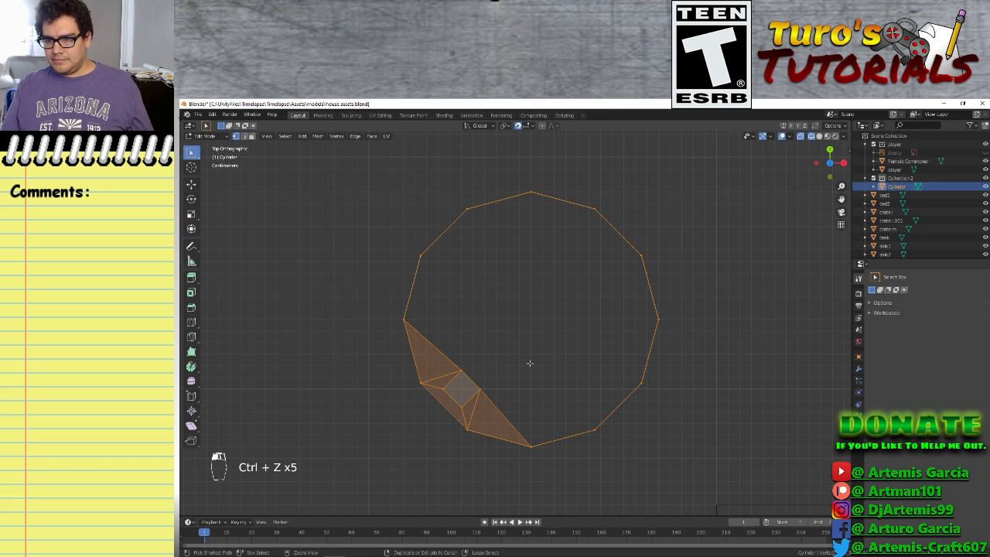
left_click(485, 302)
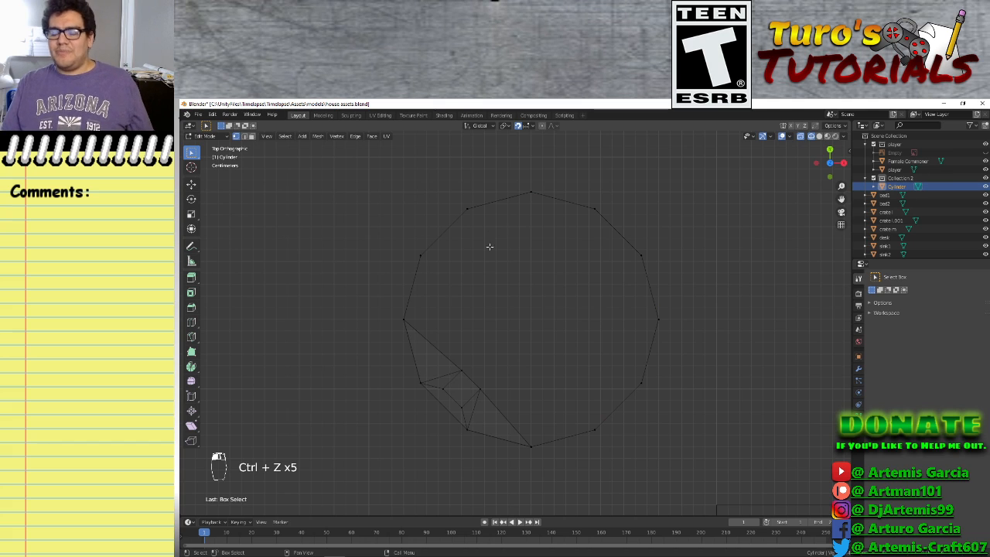
Extrude the edge between the ring's 10 and 11 o'clock vertices inward twice, by about 0.015 m and 0.04 m in X and -Y
left_click(422, 256)
left_click(468, 209, "ctrl")
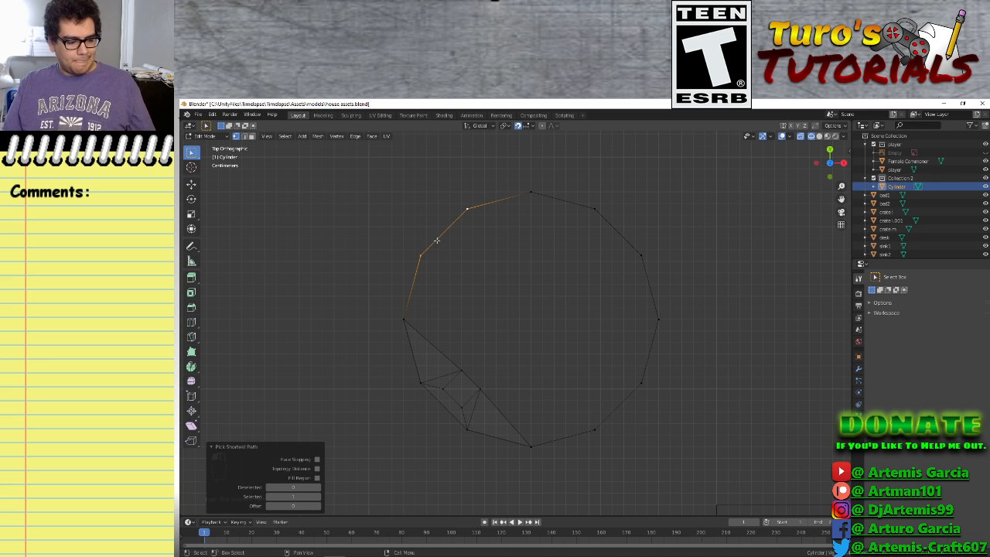
key("e")
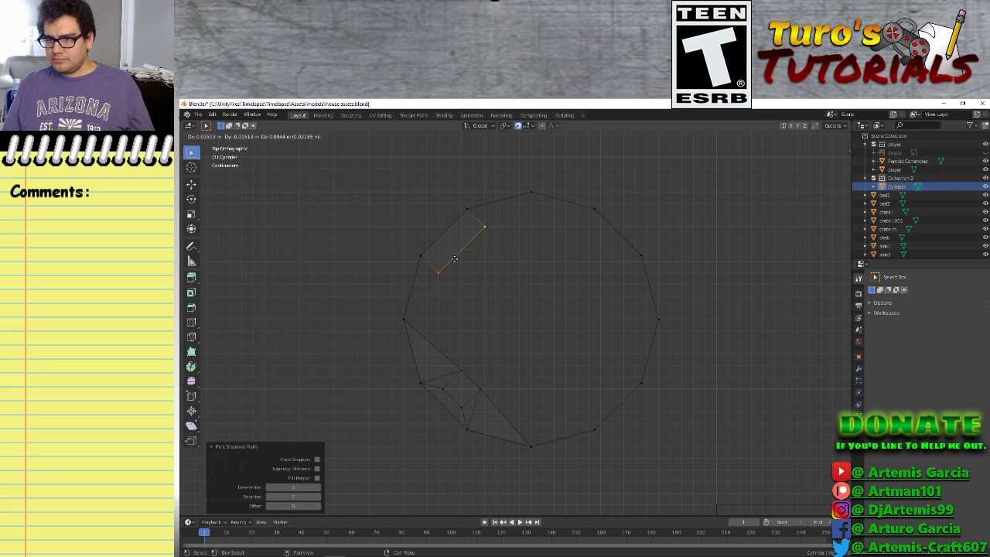
left_click(454, 259)
key("e")
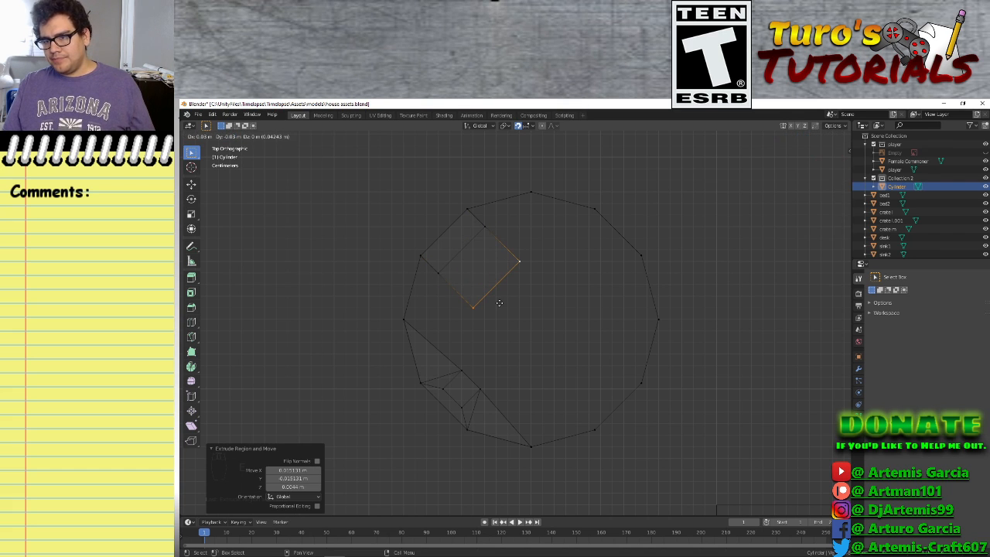
left_click(509, 310)
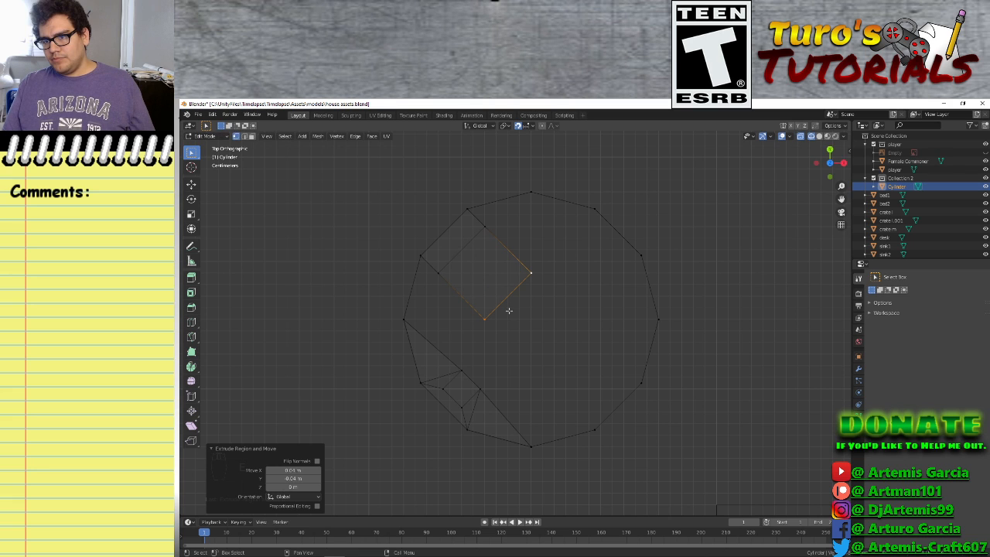
Extrude the edge between the ring's 1 and 2 o'clock vertices inward twice, by about 0.015 m and 0.04 m in -X and -Y
left_click(593, 210)
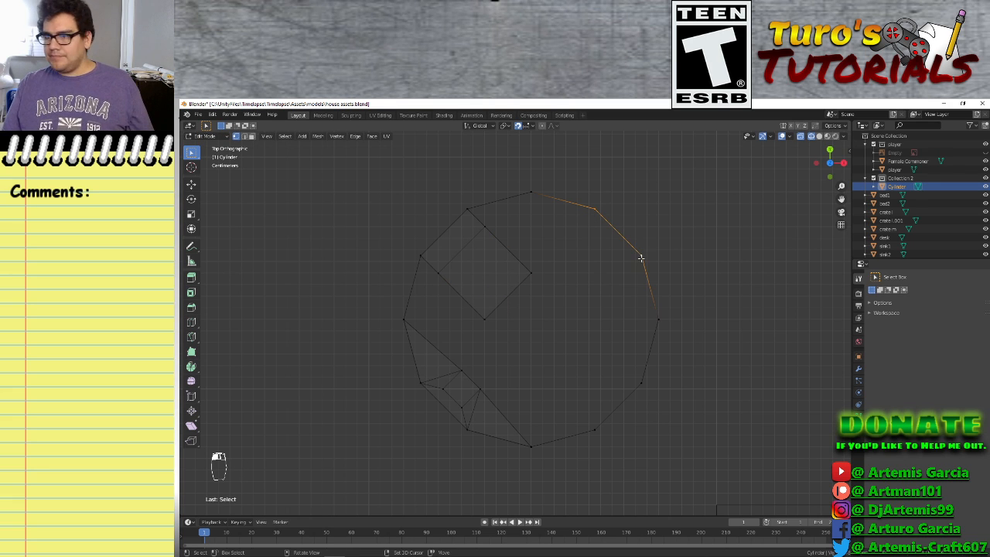
key("e")
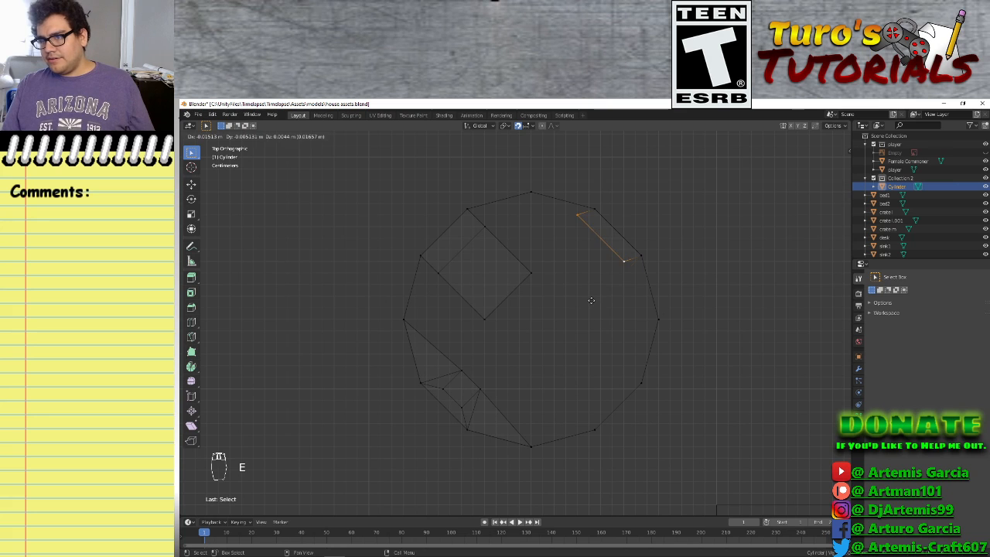
left_click(592, 300)
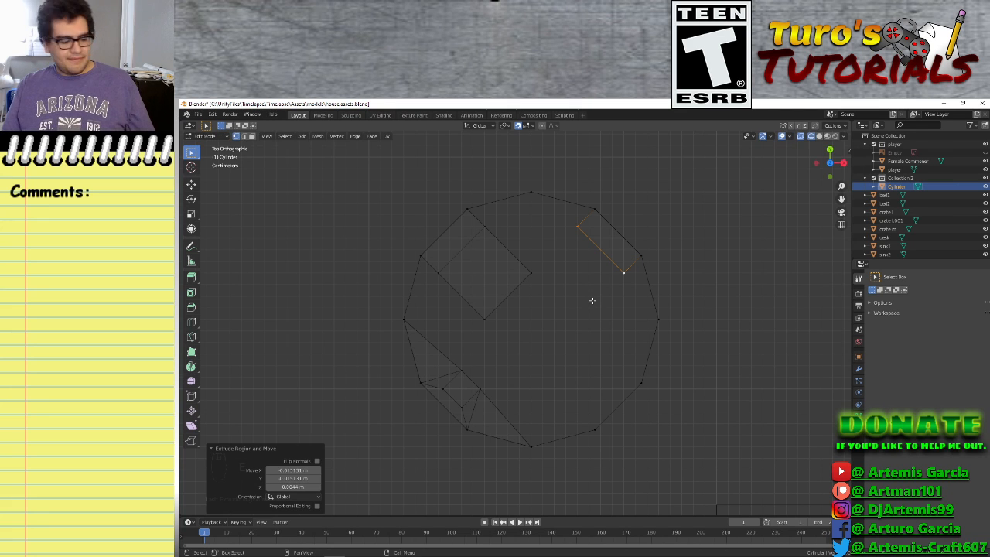
key("g")
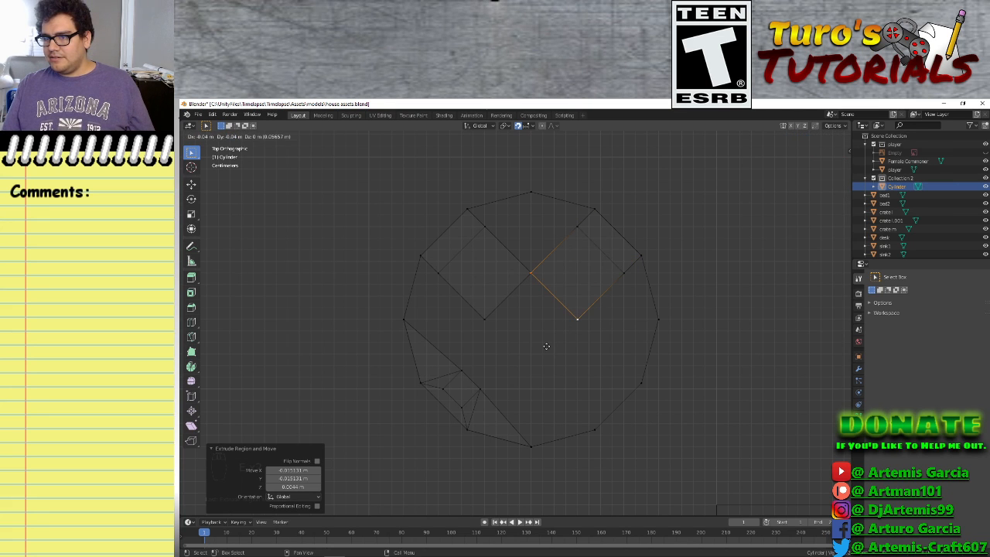
left_click(545, 346)
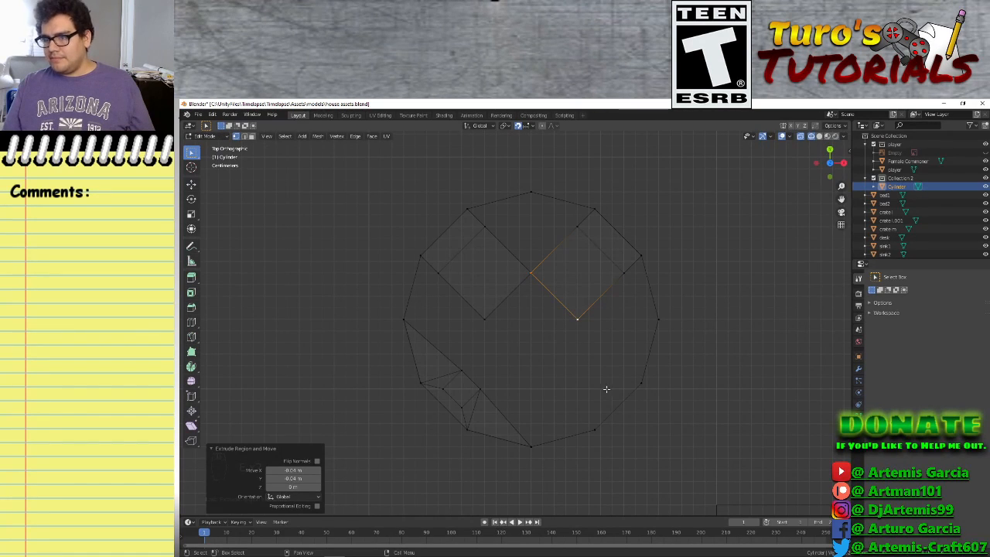
Extrude the edge between the ring's 4 and 5 o'clock vertices inward twice, by about 0.015 m and 0.04 m in -X and Y
left_click(605, 418)
key("e")
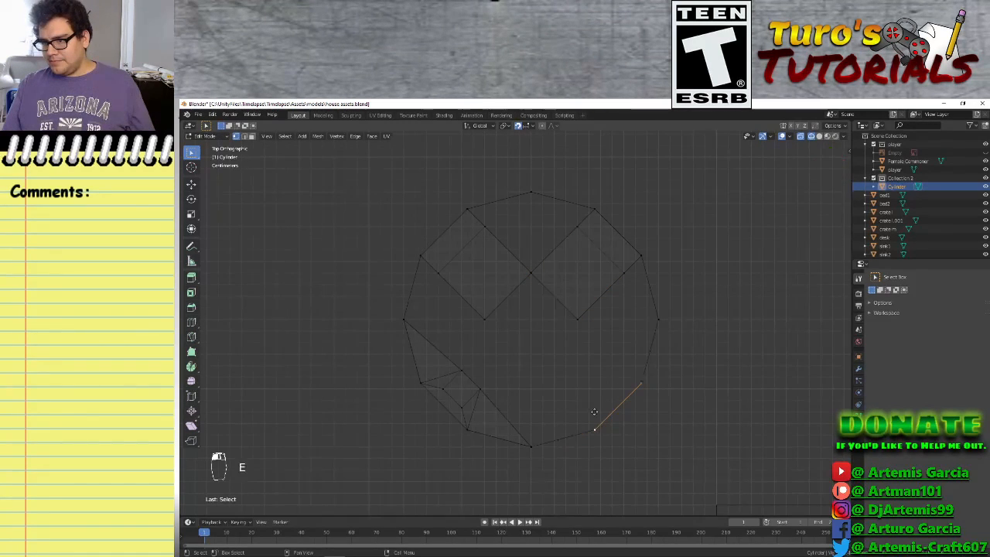
left_click(577, 398)
key("e")
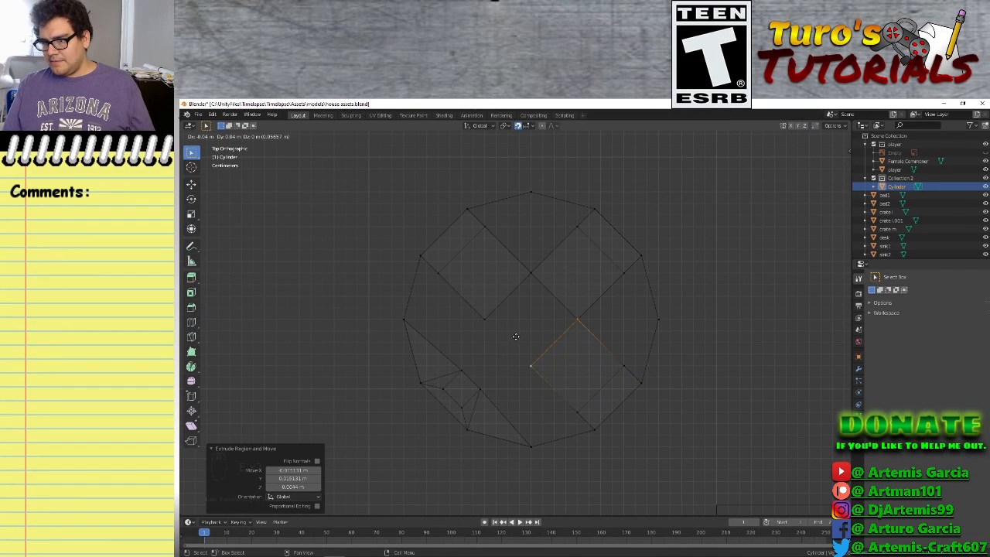
left_click(516, 335)
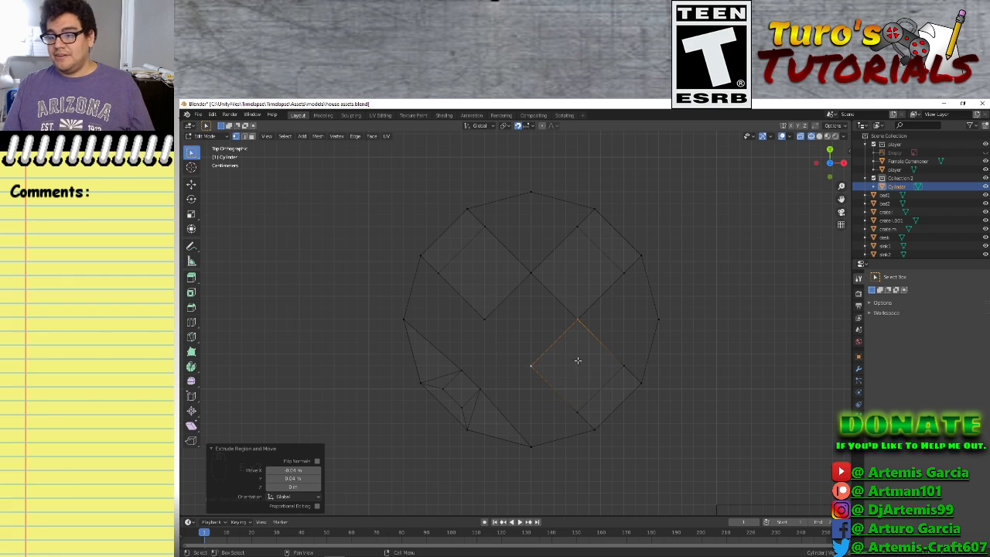
Scale each of the three large inner square faces down to 0.4
key("3")
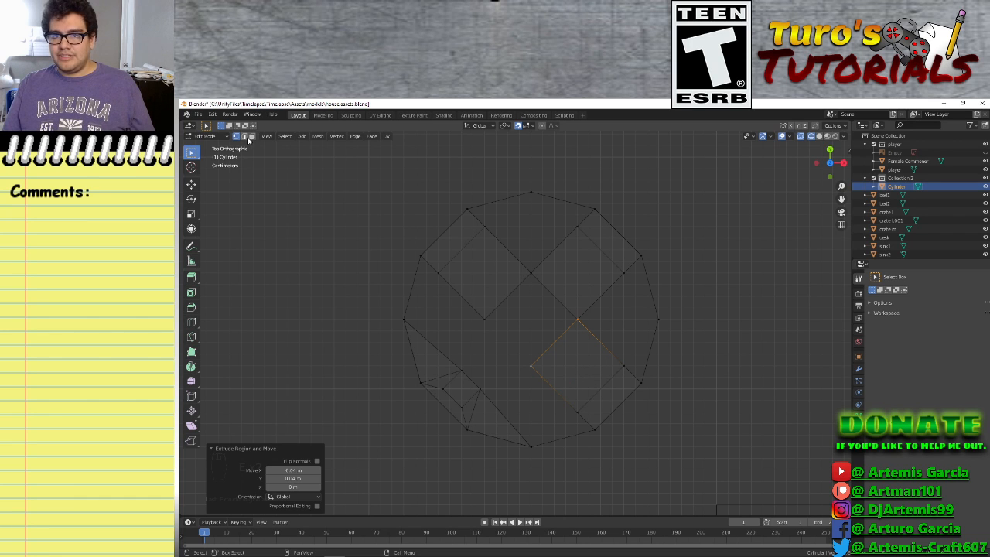
left_click(481, 270)
scroll(496, 308, "up", 2)
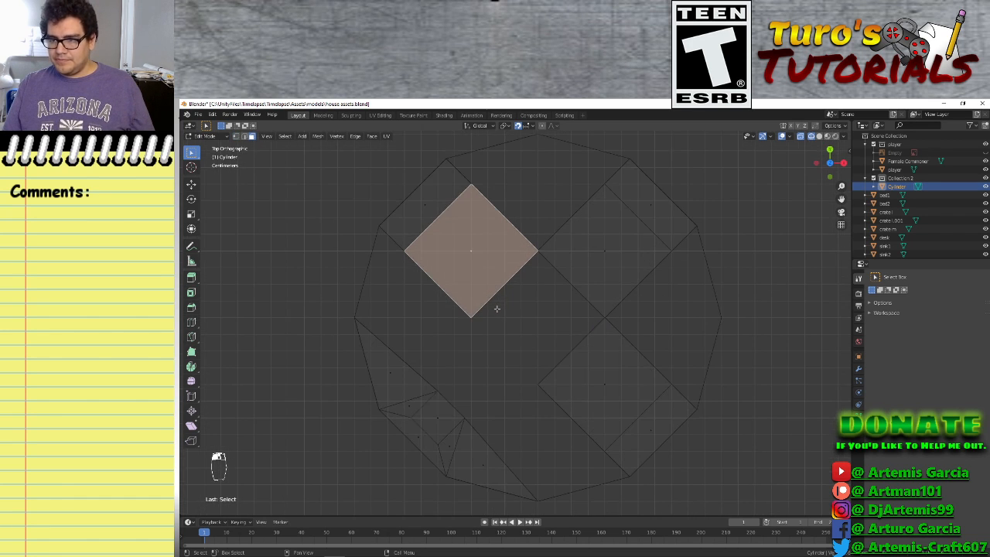
key("s")
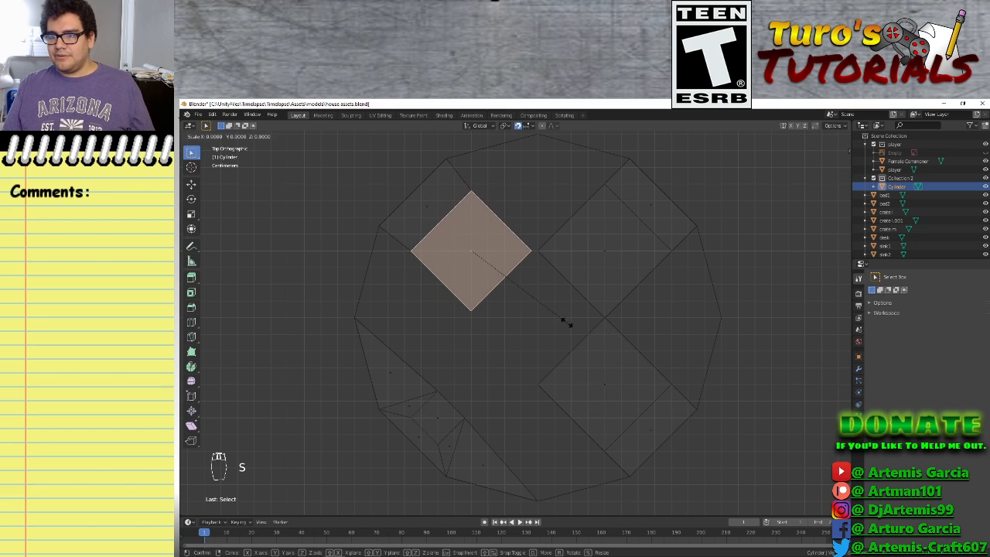
left_click(506, 291)
left_click(601, 241)
key("s")
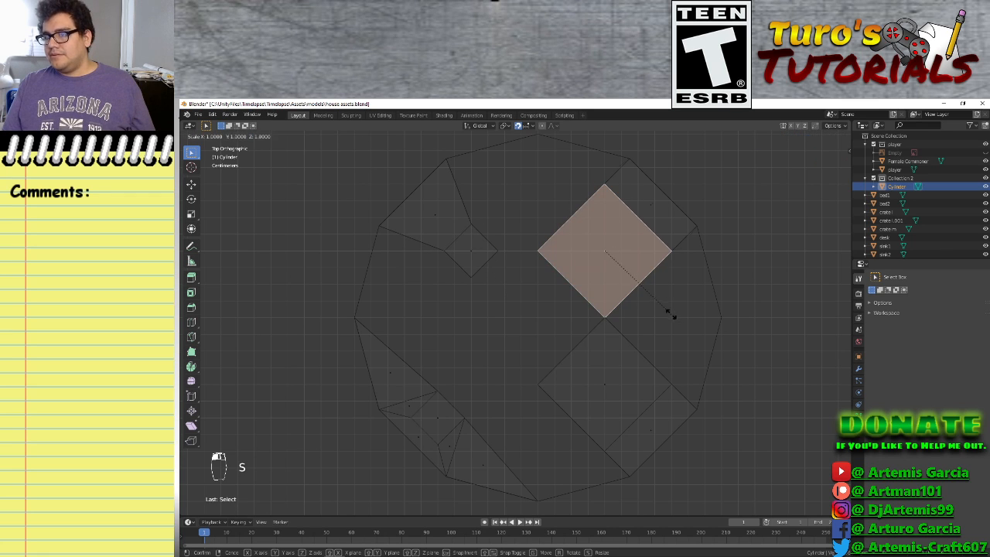
left_click(629, 276)
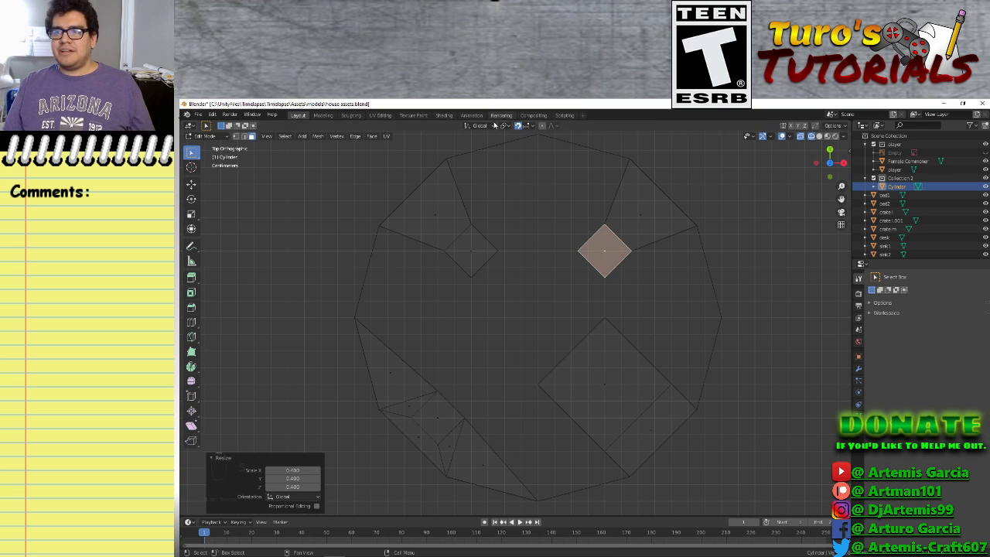
left_click(603, 382)
key("s")
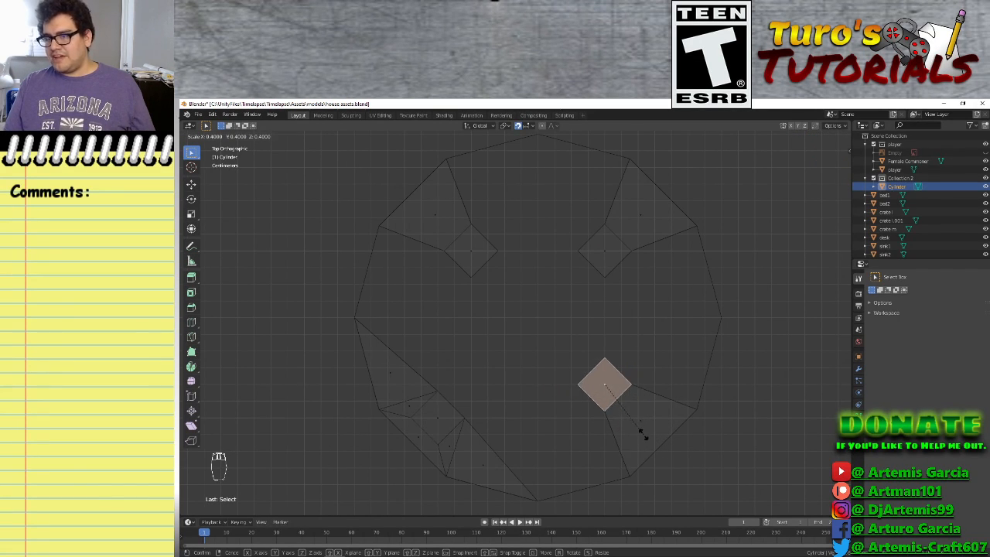
left_click(644, 437)
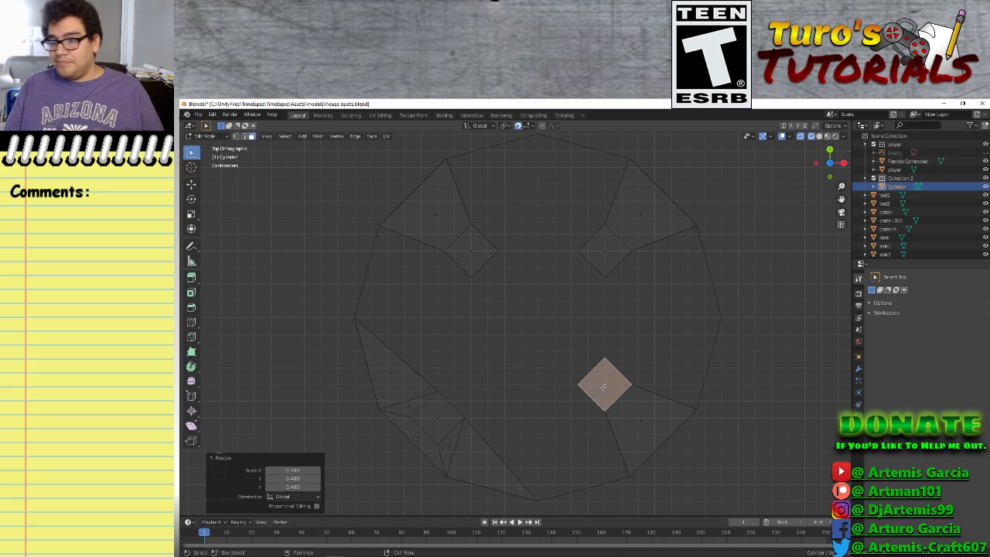
Move each of the three scaled squares 0.02 m outward in both X and Y toward its ring edge
key("g")
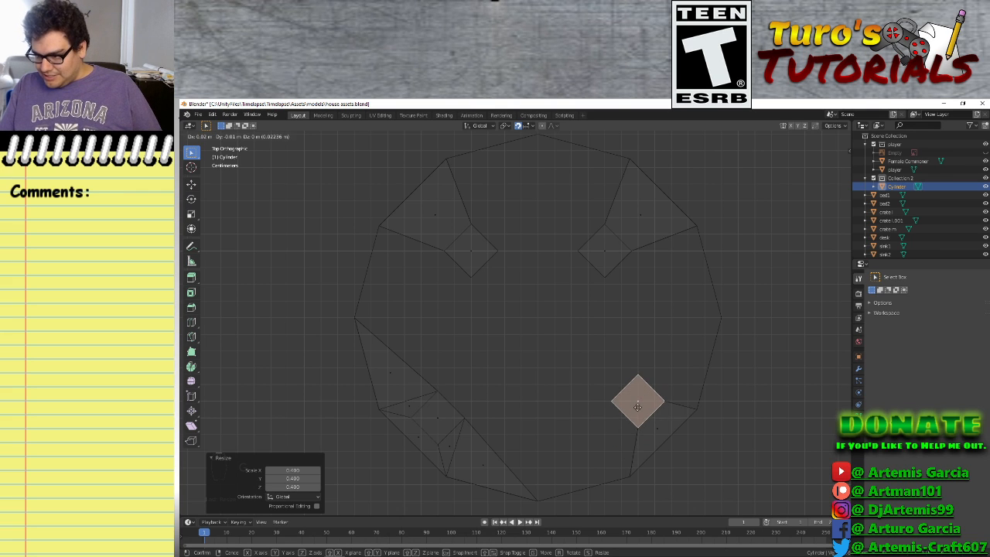
left_click(634, 411)
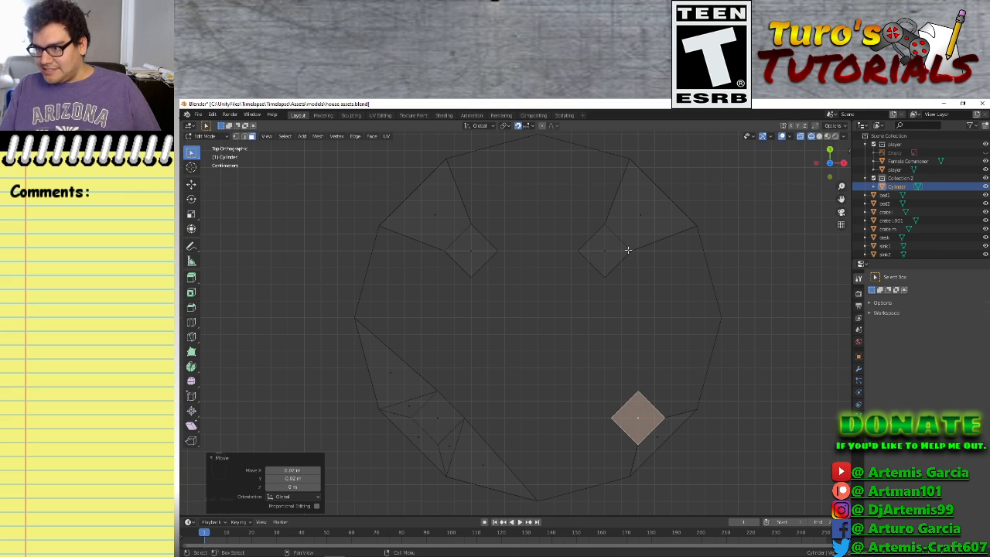
left_click(604, 249)
key("g")
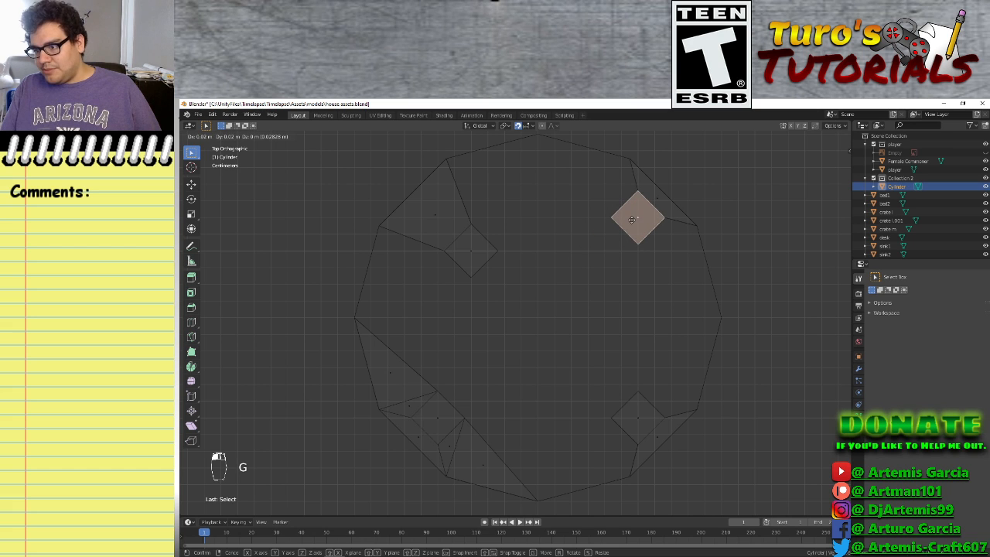
left_click(632, 220)
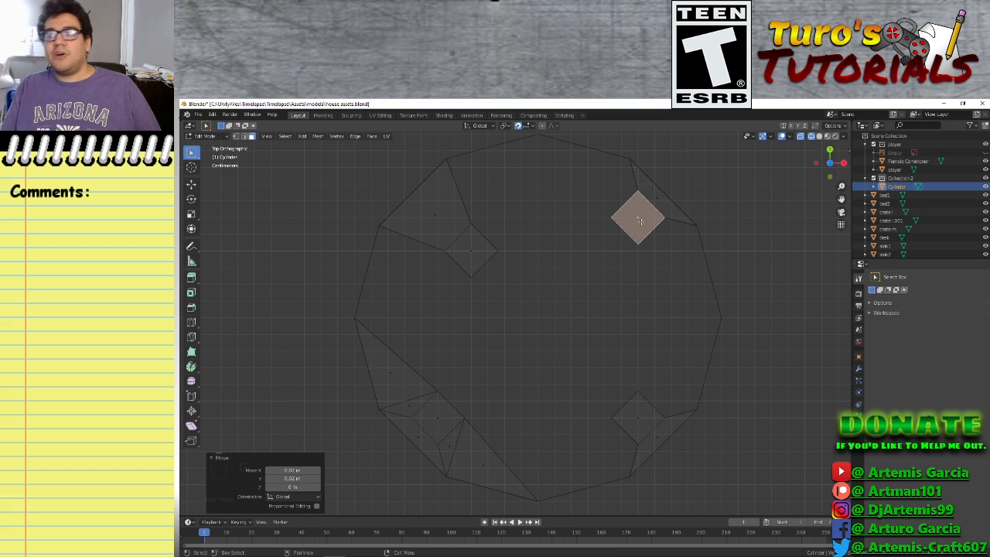
left_click(469, 247)
key("g")
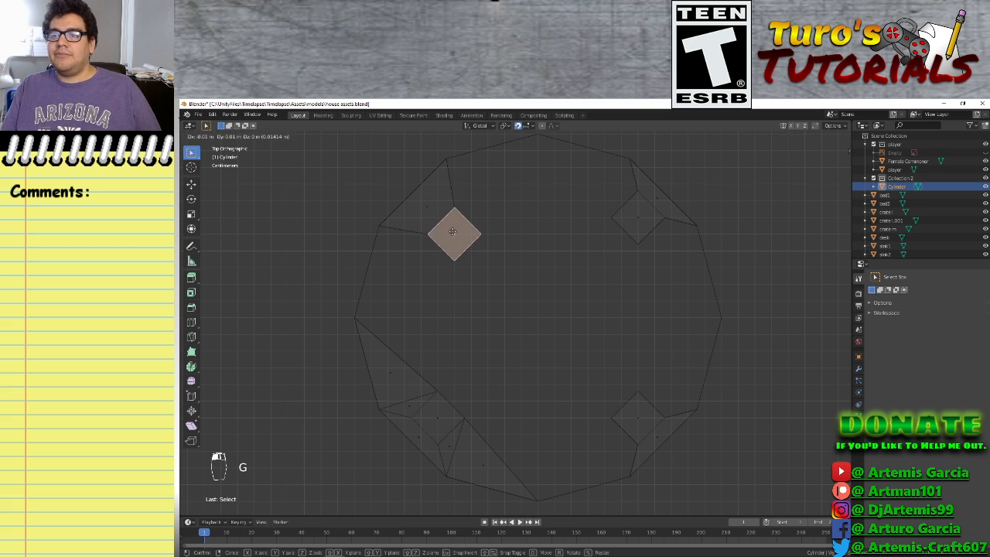
left_click(435, 219)
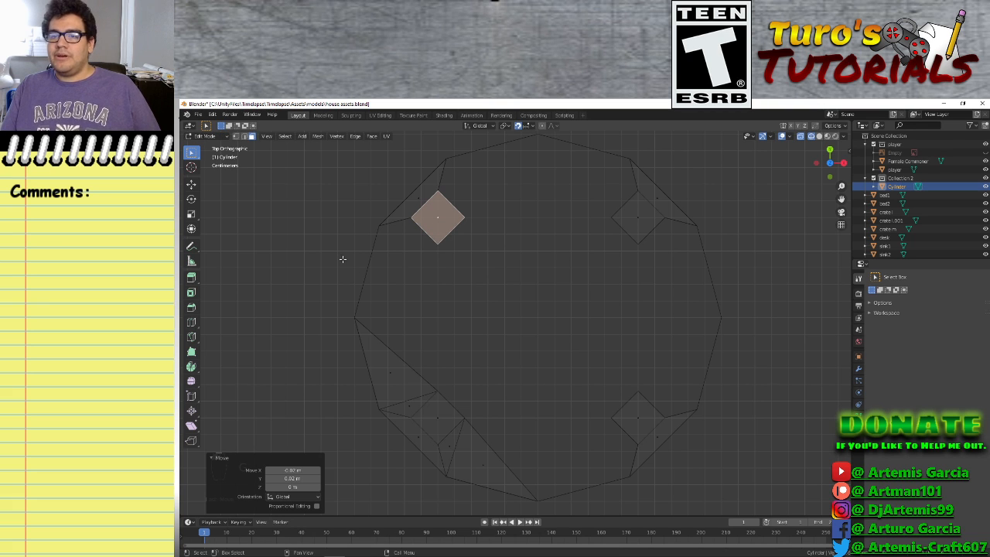
Fill the triangle between the upper-left square's left and bottom corners and the ring's 10 o'clock vertex with a face
left_click(235, 137)
left_click(498, 293)
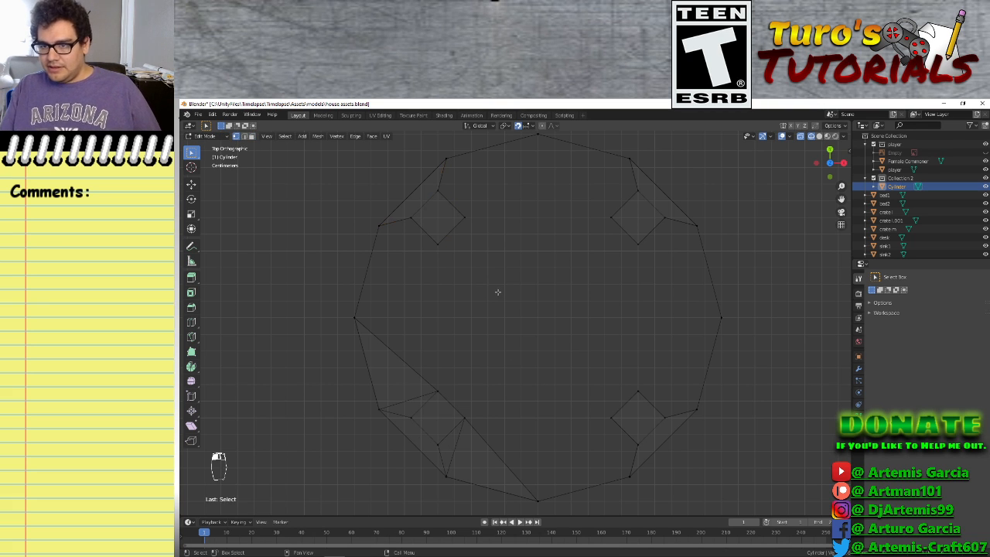
left_click(389, 221)
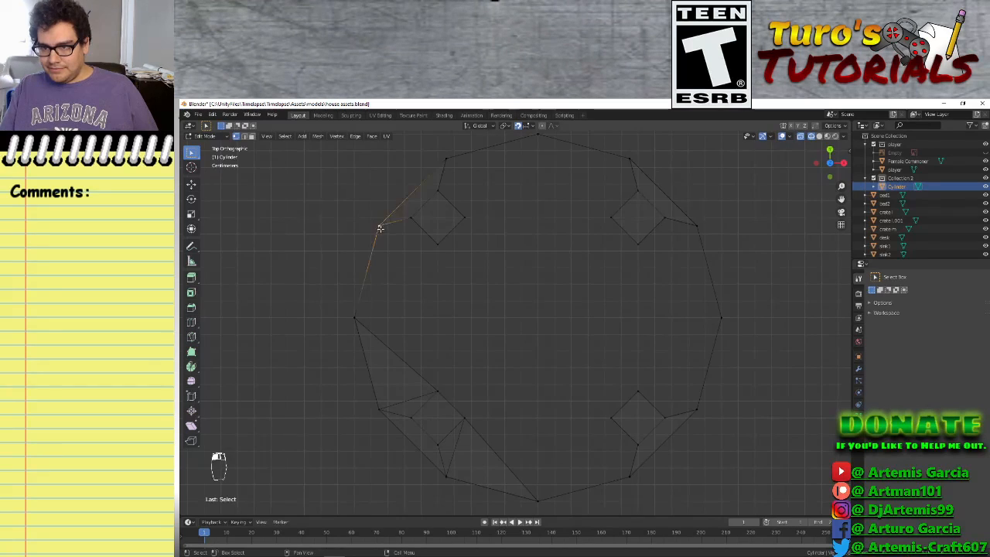
left_click(433, 243, "shift")
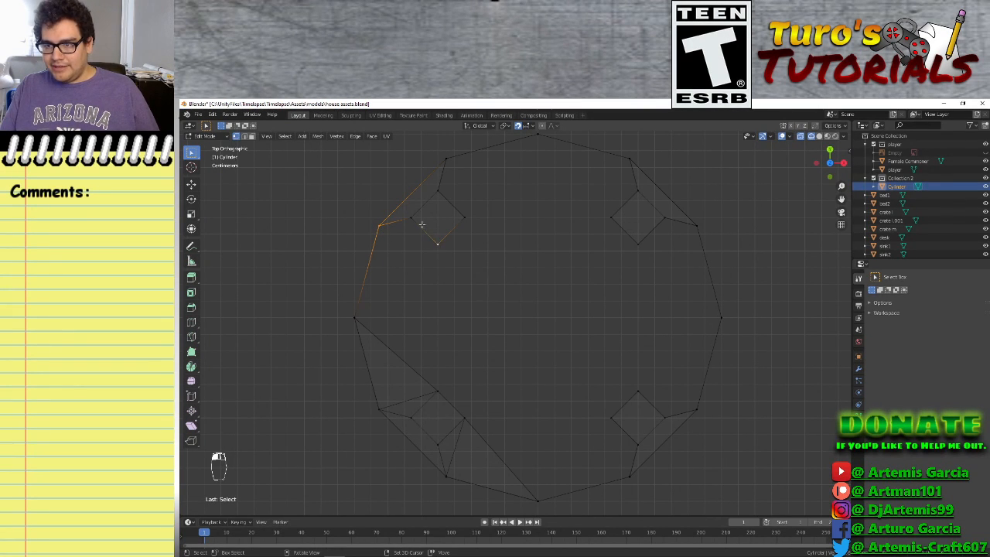
left_click(415, 218, "shift")
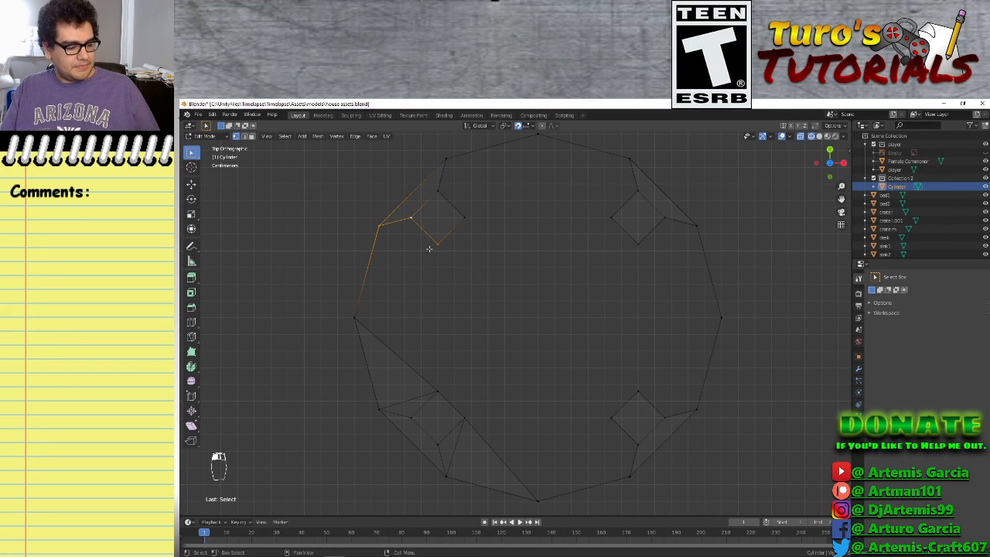
key("f")
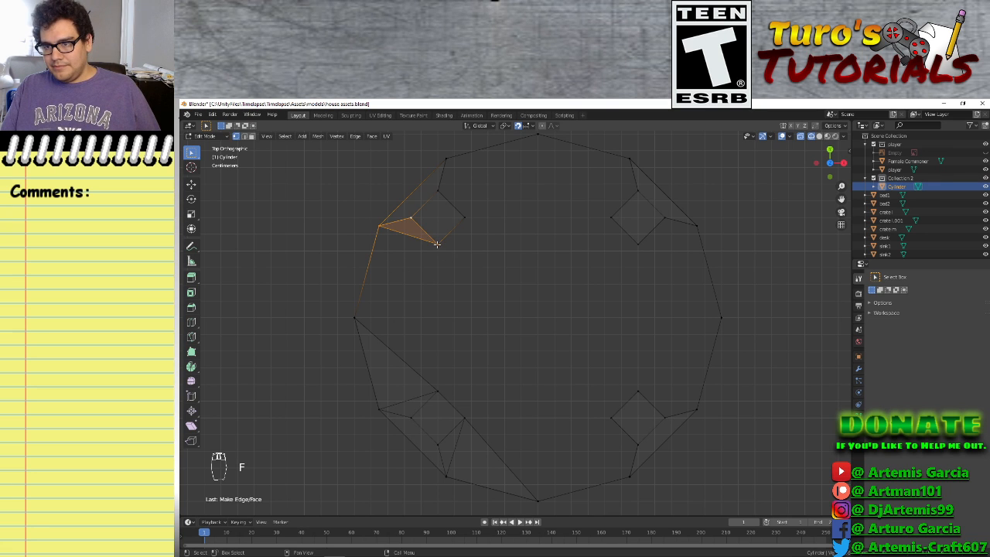
Fill the triangle between the upper-left square's bottom corner and the ring's 9 and 10 o'clock vertices with a face
left_click(436, 243)
left_click(380, 226, "shift")
left_click(355, 316, "shift")
key("f")
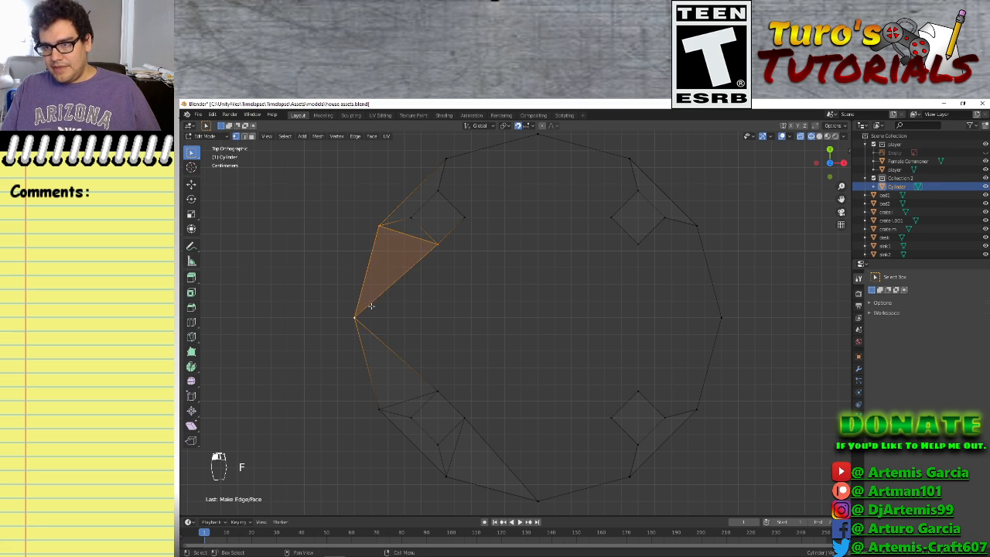
Fill the triangle between the ring's 9 o'clock vertex and the facing corners of the upper-left and lower-left squares, and deselect everything
left_click(439, 244, "shift")
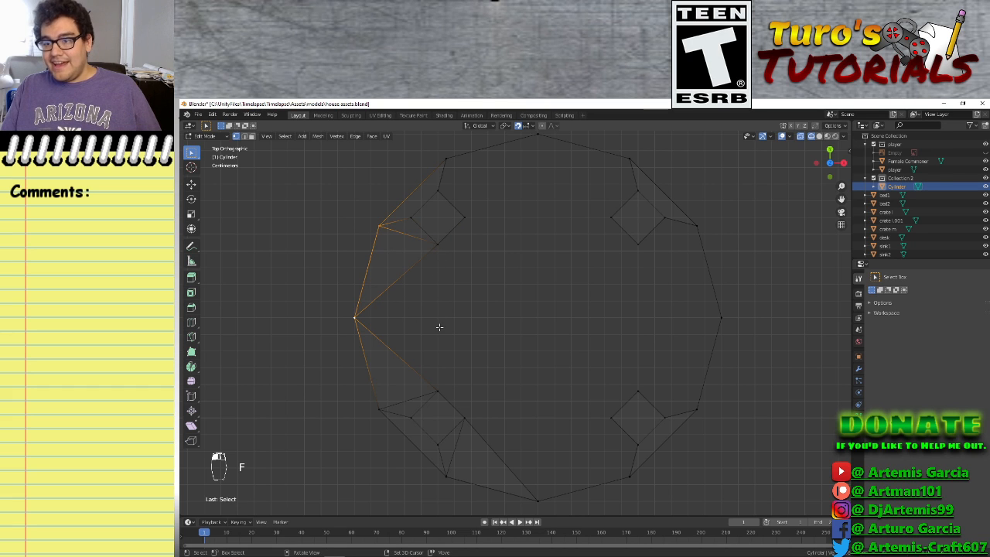
left_click(437, 244)
left_click(438, 392, "shift")
left_click(355, 317, "shift")
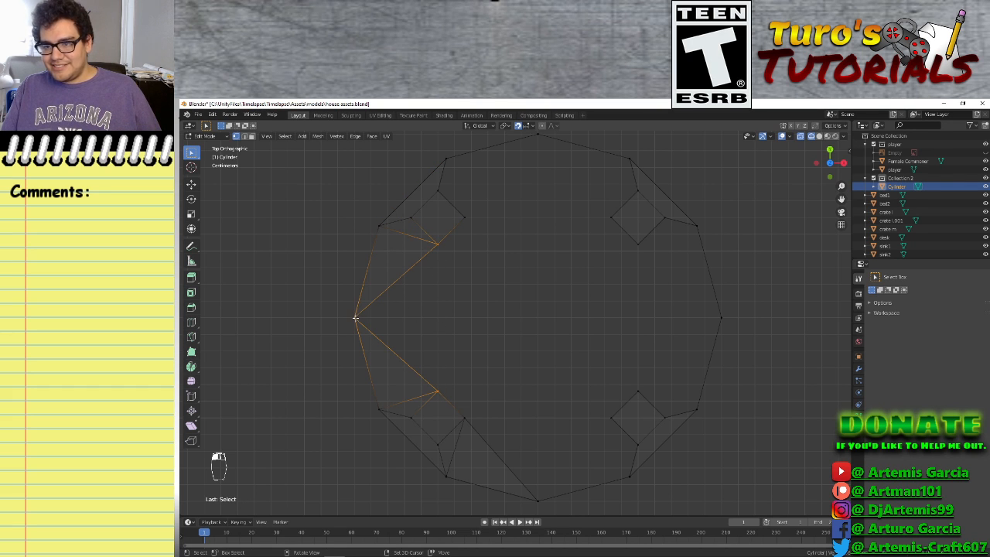
key("f")
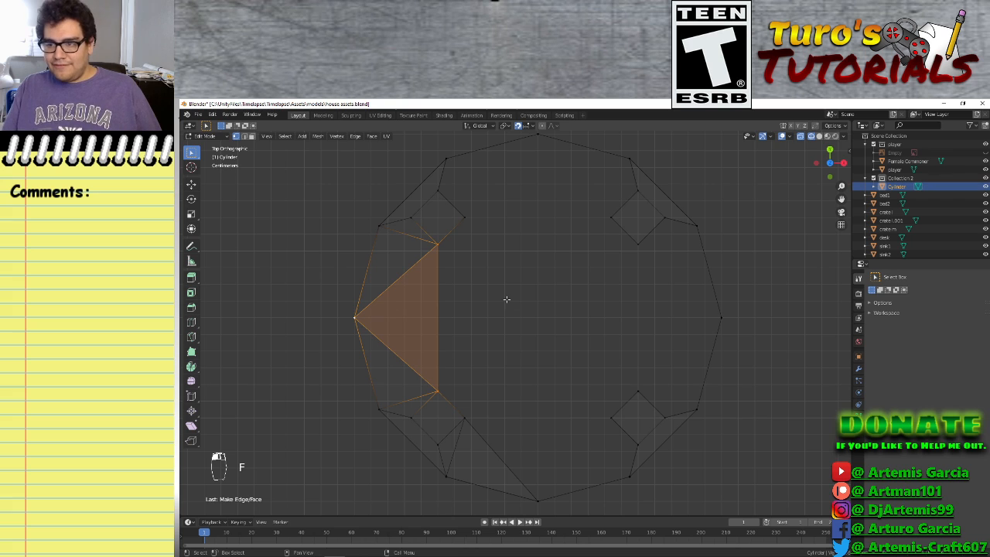
left_click(517, 310)
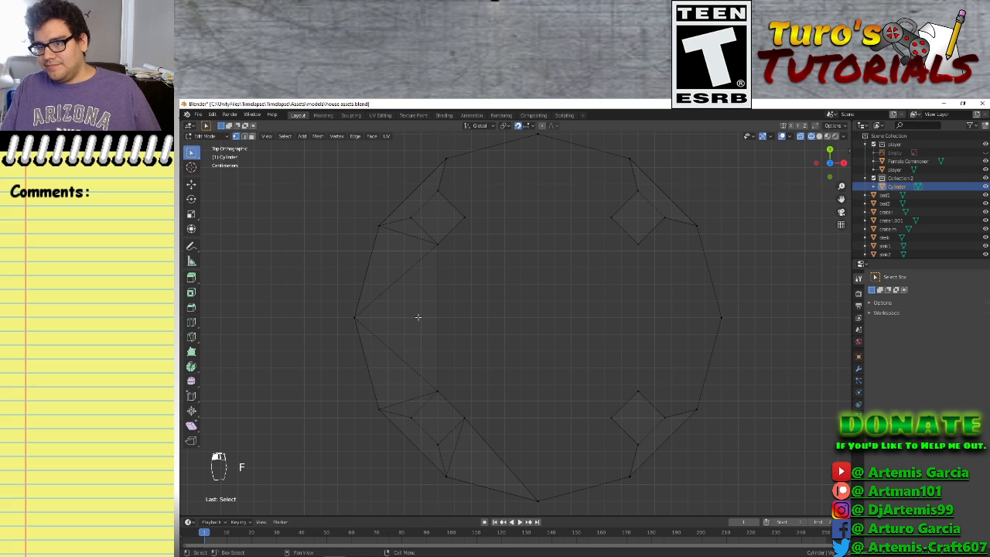
Fill the triangle between the upper-left square's top and right corners and the ring's 11 o'clock vertex with a face
left_click(464, 219)
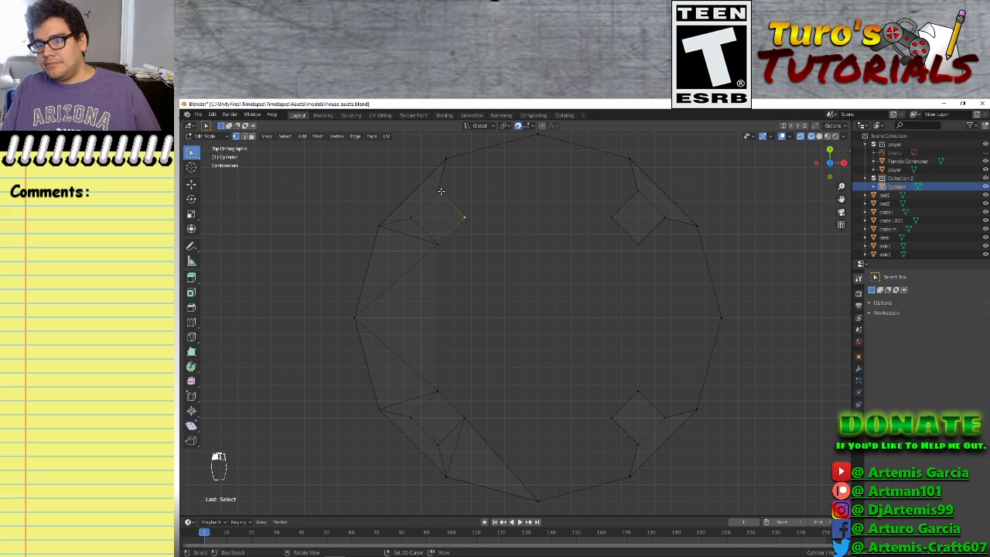
left_click(438, 190, "shift")
left_click(445, 159, "shift")
key("f")
Fill the triangle between the upper-left square's right corner and the ring's 11 and 12 o'clock vertices with a face
left_click(437, 190, "shift")
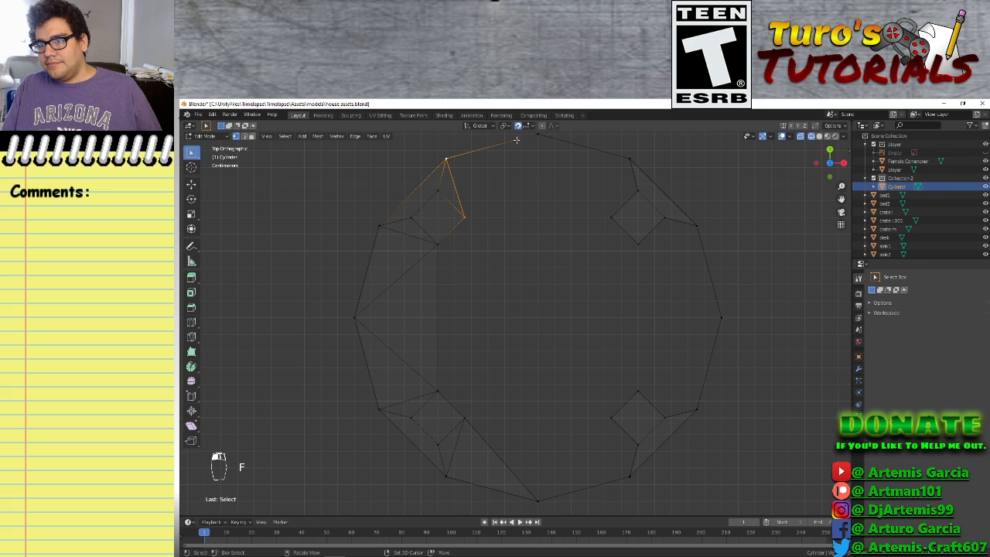
left_click(538, 134, "shift")
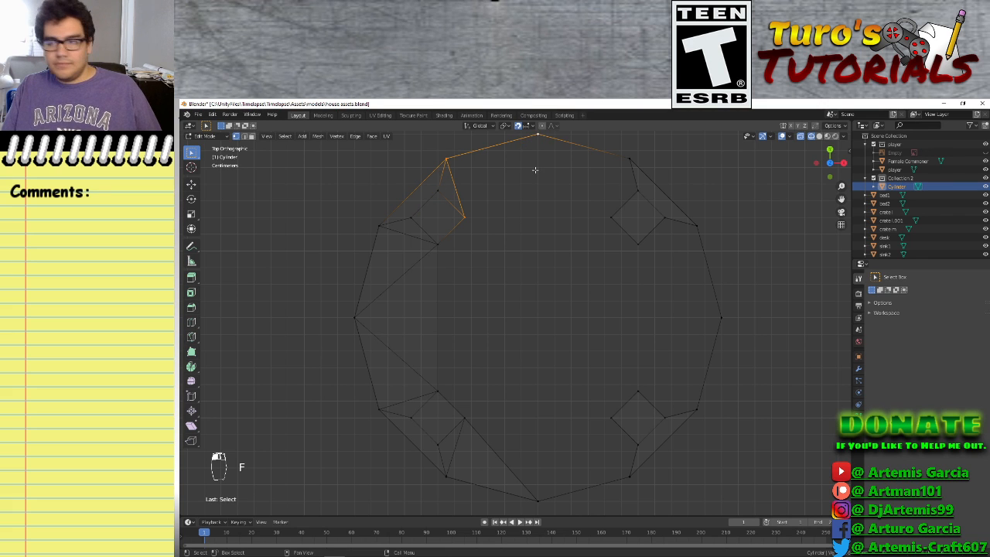
key("shift+f")
left_click(464, 219, "shift")
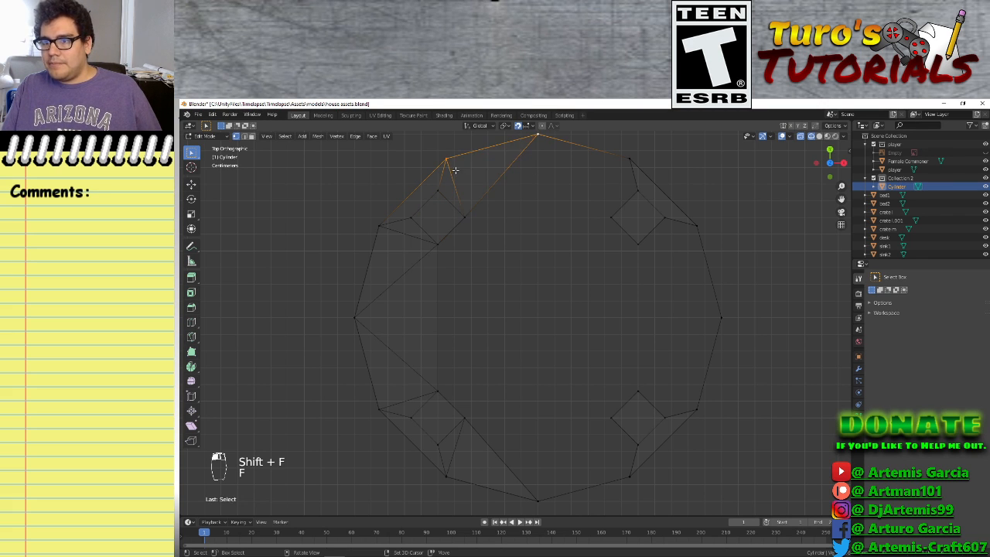
Connect the ring's 12 o'clock vertex to the upper-right square's left corner with an edge
left_click(455, 170, "shift")
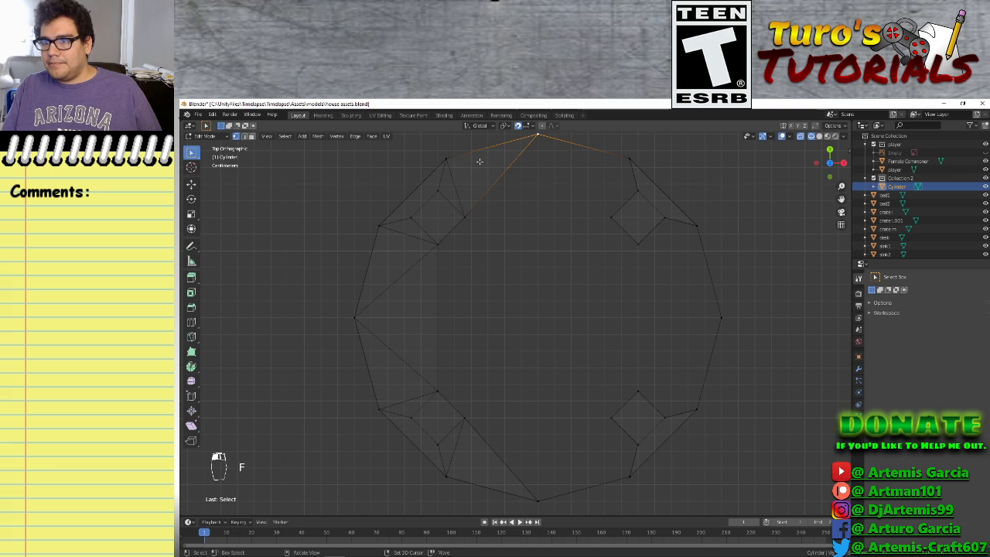
left_click(610, 217, "shift")
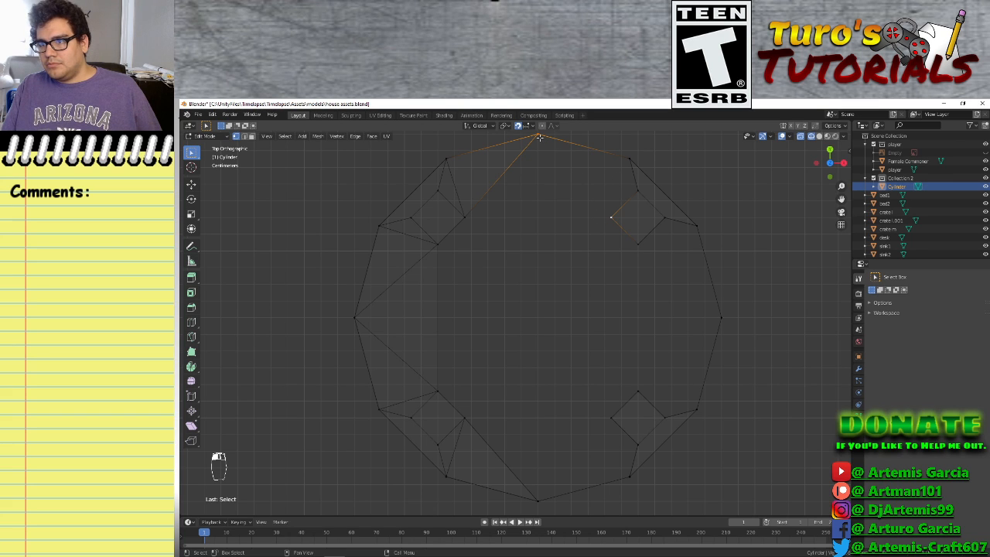
left_click(580, 193)
left_click(538, 137)
left_click(610, 214, "shift")
key("f")
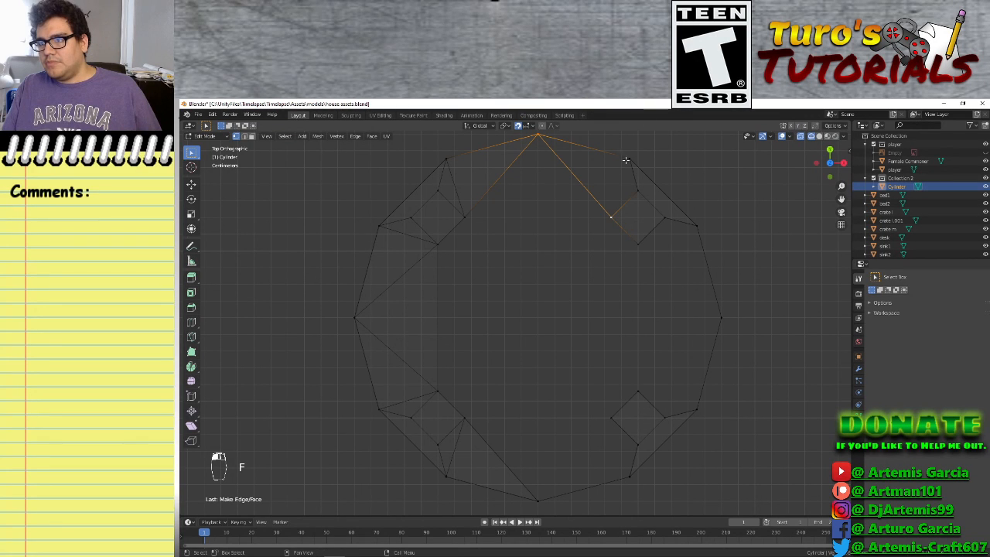
Fill the triangle between the upper-right square's left and top corners and the ring's 1 o'clock vertex with a face
left_click(630, 158)
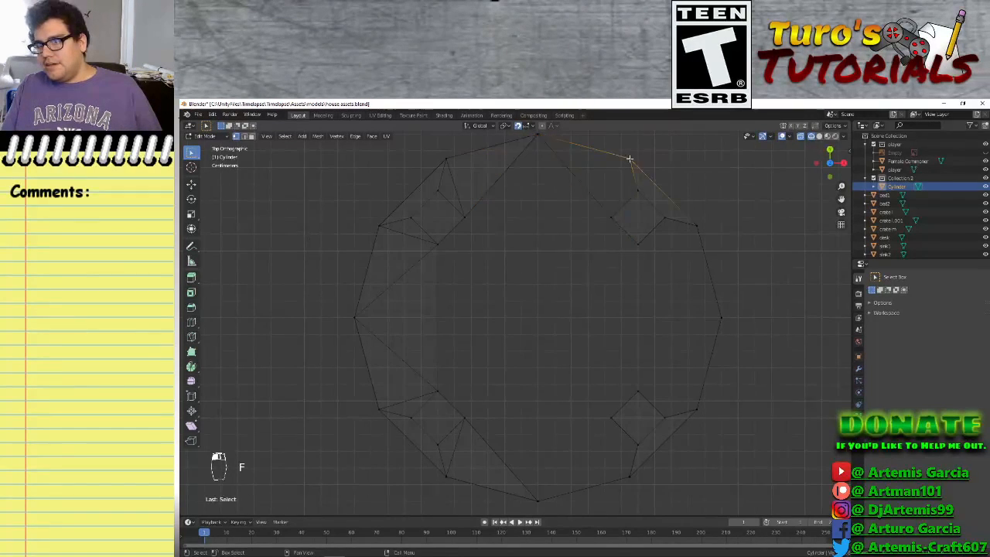
left_click(609, 215, "shift")
left_click(637, 190, "shift")
key("f")
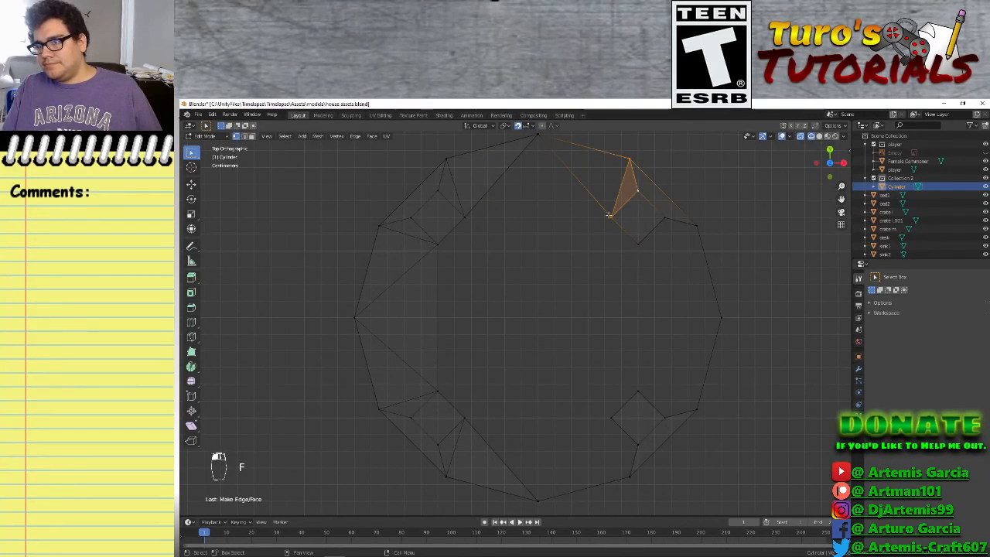
Fill the triangle between the upper-right square's left corner and the ring's 12 and 1 o'clock vertices, and deselect everything
left_click(609, 215)
left_click(538, 135, "shift")
left_click(628, 159, "shift")
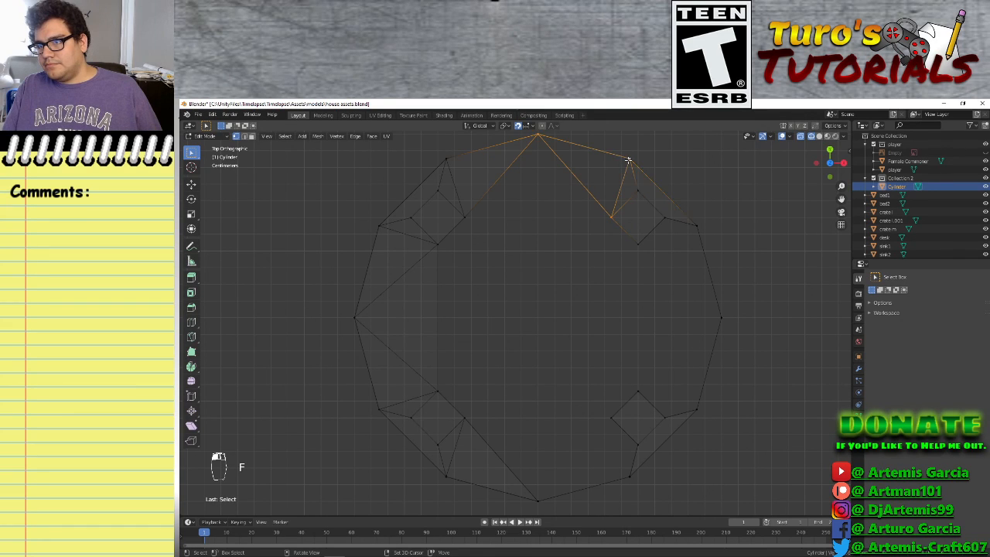
key("f")
left_click(598, 241)
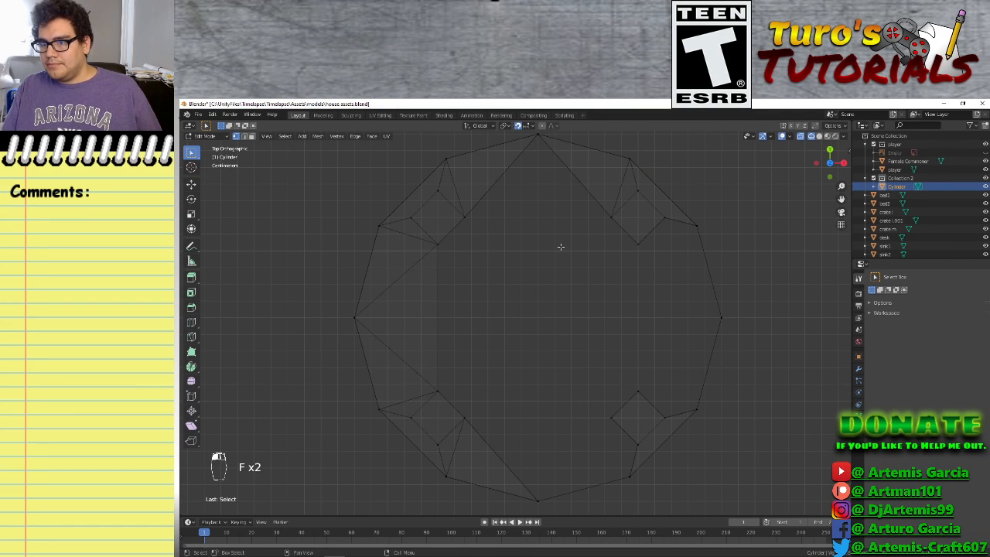
Fill the triangle between the ring's 12 o'clock vertex and the facing corners of the upper-left and upper-right squares with a face
left_click(464, 217)
left_click(610, 217, "shift")
left_click(537, 136, "shift")
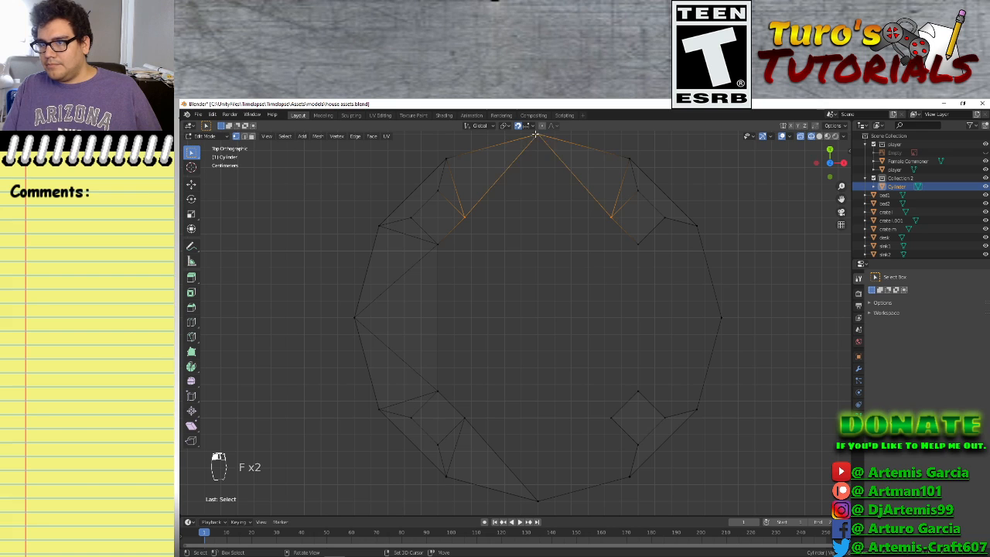
key("f")
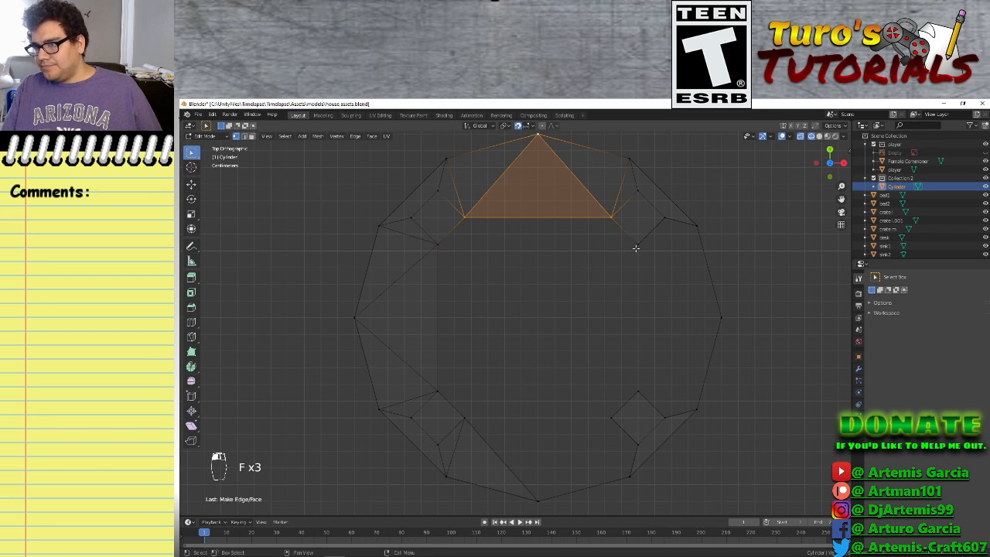
Fill the triangle between the upper-right square's bottom corner and the ring's 2 and 3 o'clock vertices with a face
left_click(637, 246)
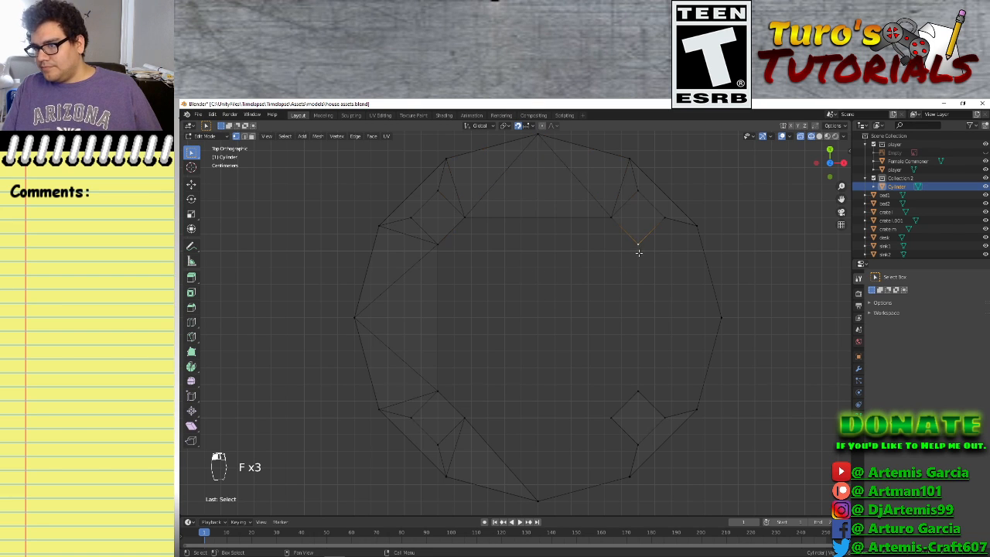
left_click(718, 318)
left_click(636, 245, "shift")
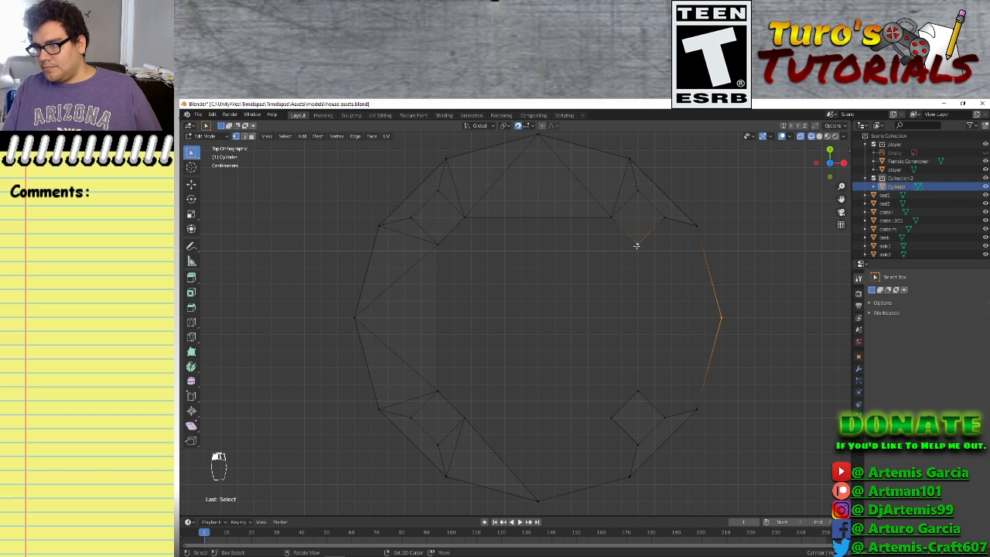
left_click(692, 225, "shift")
key("f")
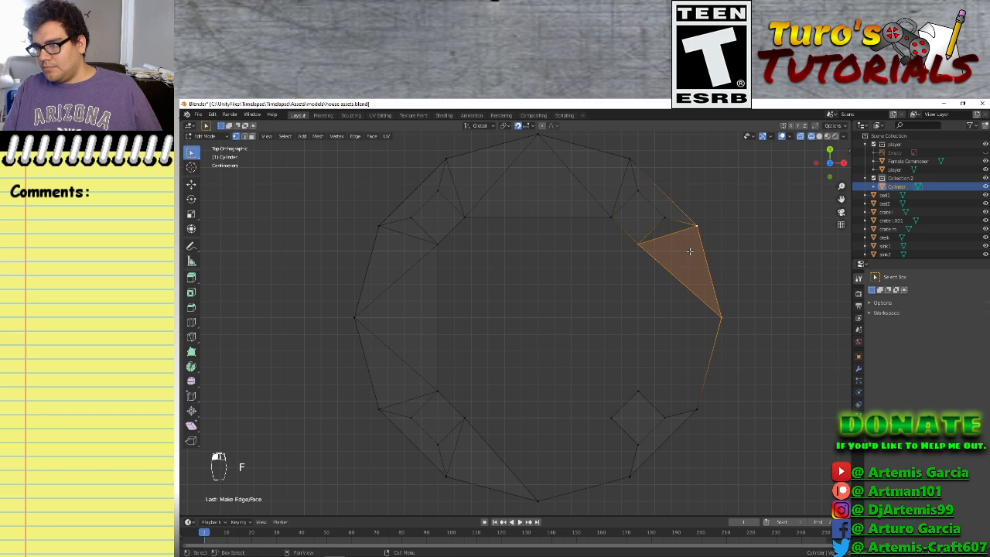
Fill the triangle between the upper-right square's right and bottom corners and the ring's 2 o'clock vertex with a face
left_click(664, 218)
left_click(695, 226, "shift")
left_click(637, 244, "shift")
key("f")
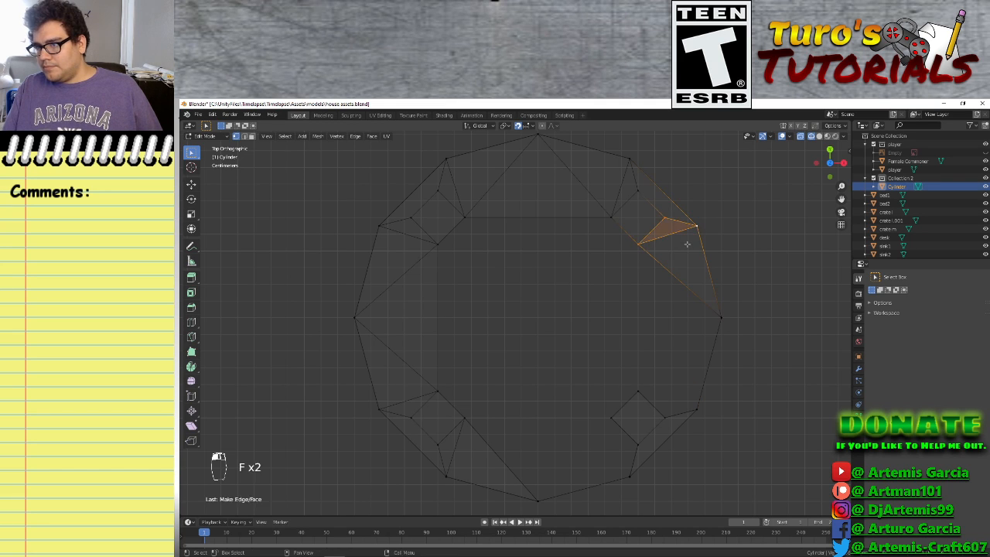
Fill the triangle between the lower-right square's top corner and the ring's 3 and 4 o'clock vertices, and deselect everything
left_click(719, 317)
left_click(637, 393, "shift")
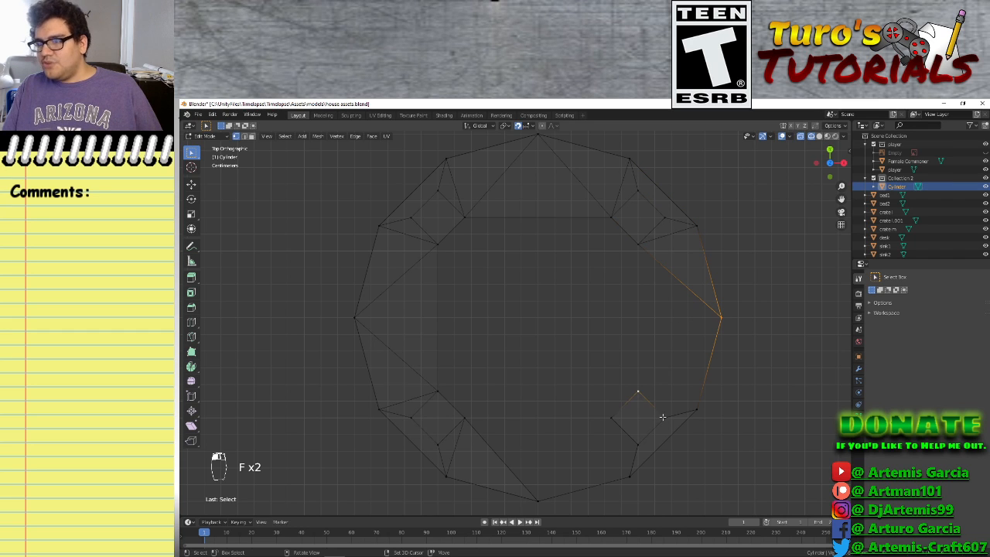
left_click(663, 417, "shift")
left_click(693, 410, "shift")
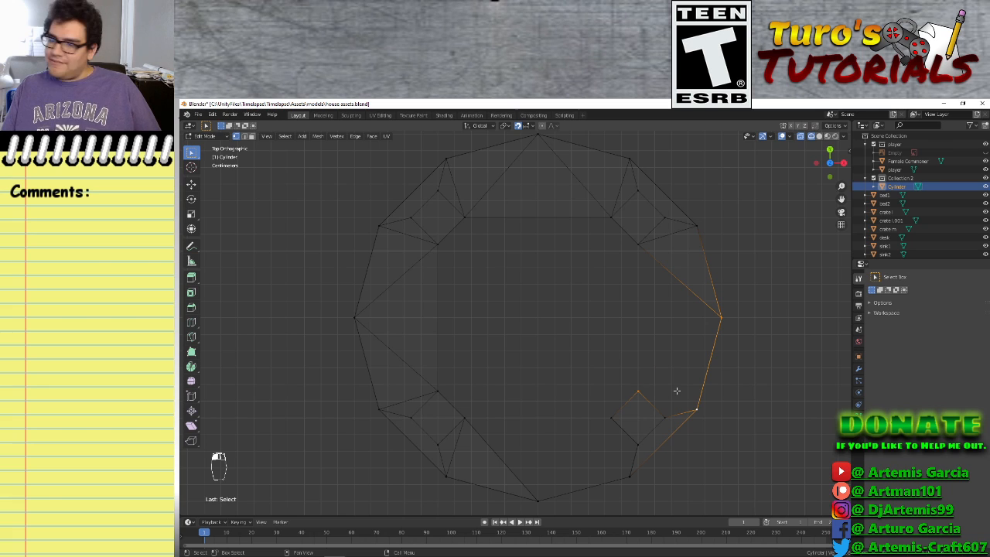
key("f")
left_click(693, 392)
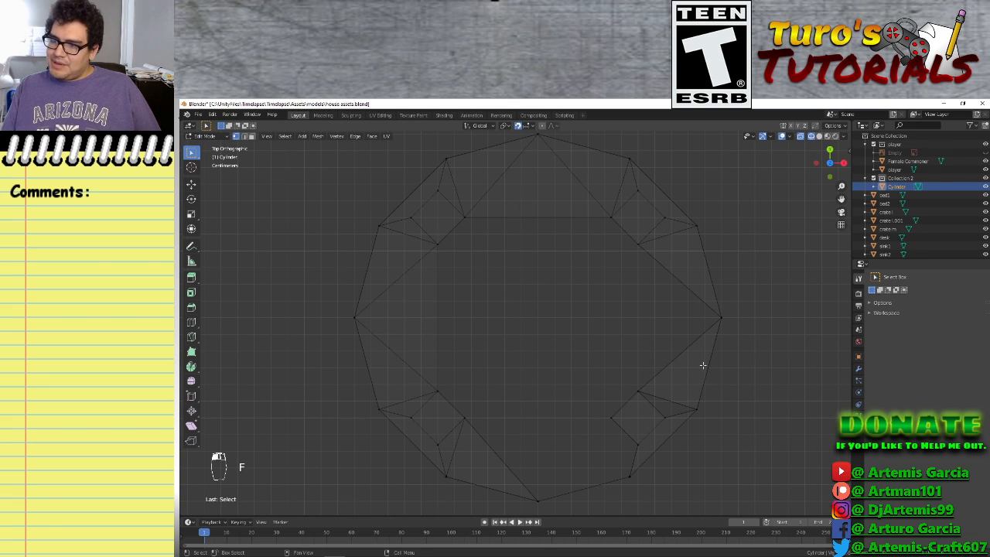
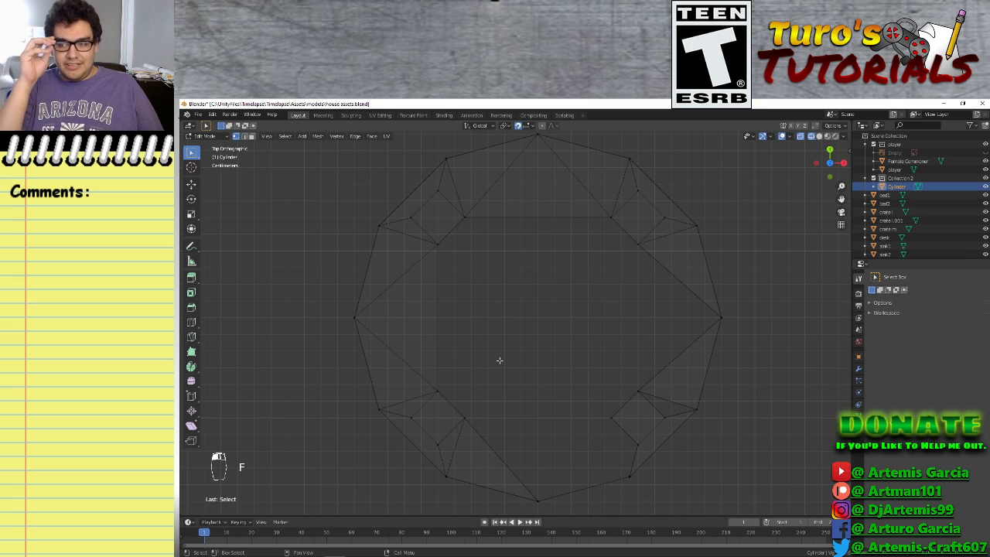
Inspect the ring's faces in solid shading from a tilted angle, and return to the top view in wireframe
key("z")
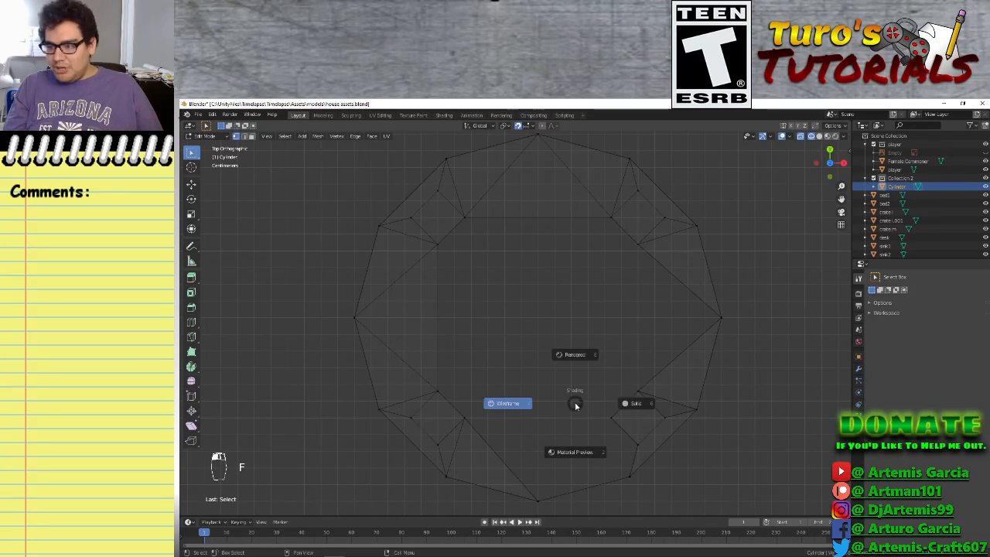
left_click(638, 407)
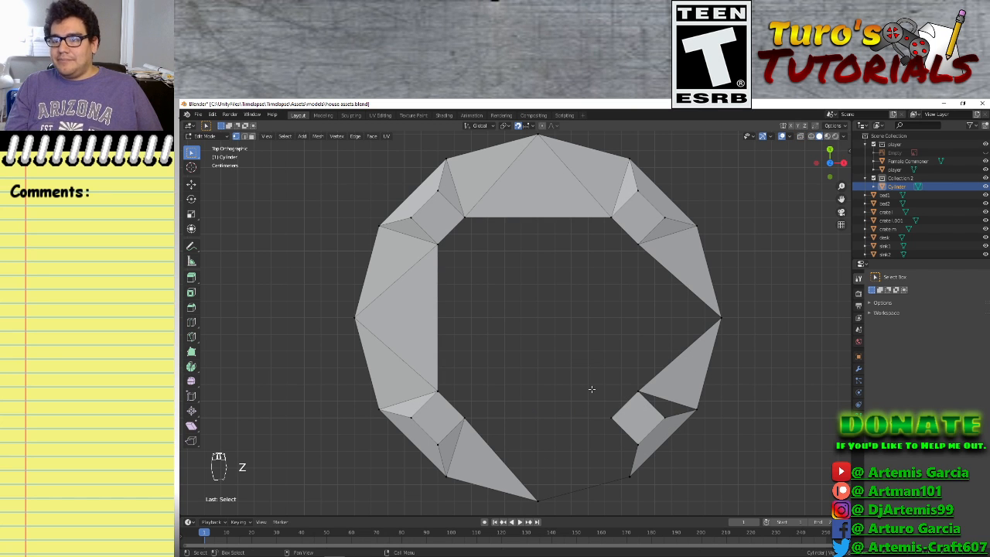
mouse_move(591, 389)
middle_mouse_down()
mouse_move(477, 400)
mouse_move(474, 279)
mouse_move(533, 329)
mouse_move(624, 371)
mouse_move(595, 384)
middle_mouse_up()
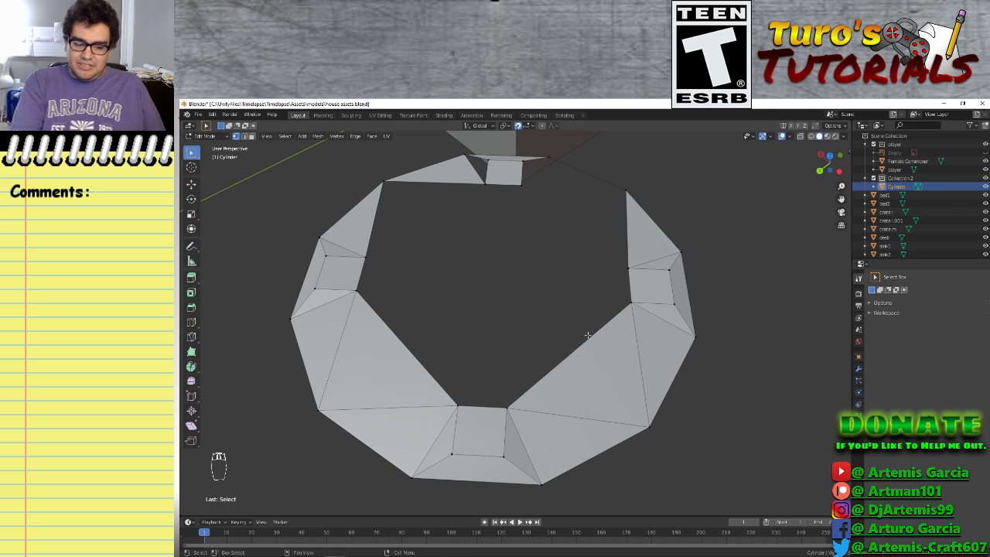
key("KP_7")
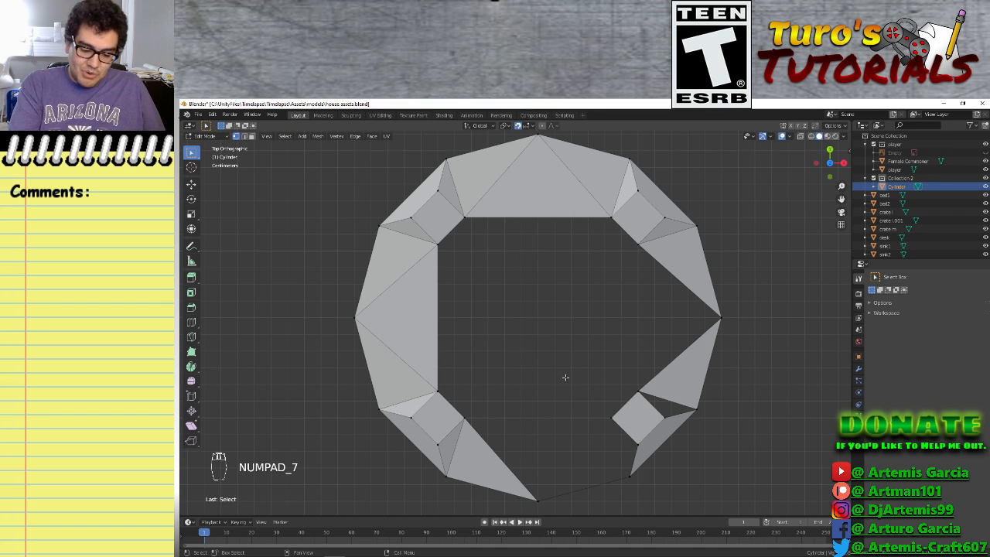
key("z")
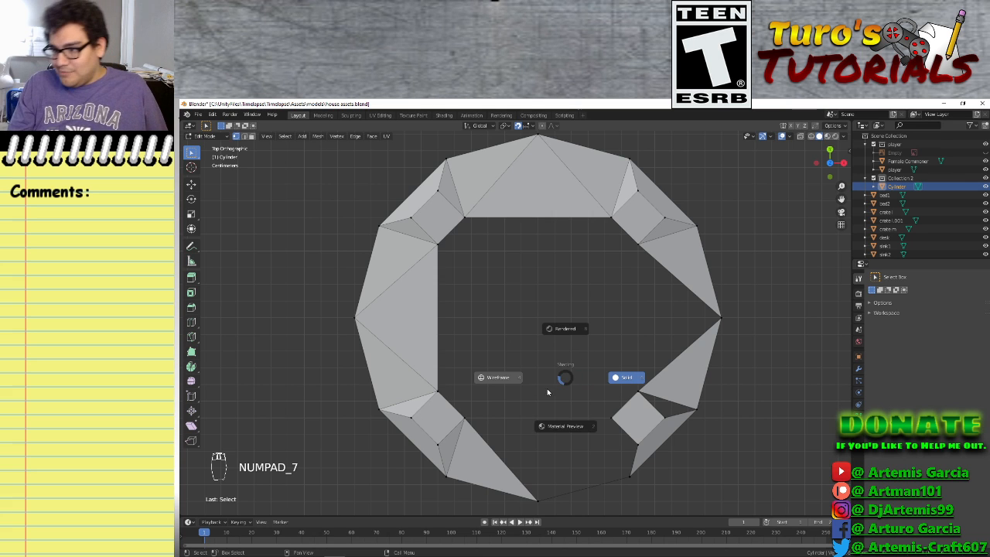
left_click(495, 379)
Fill the triangle between the lower-right square's top and right corners and the ring's 4 o'clock vertex with a face
left_click(645, 395)
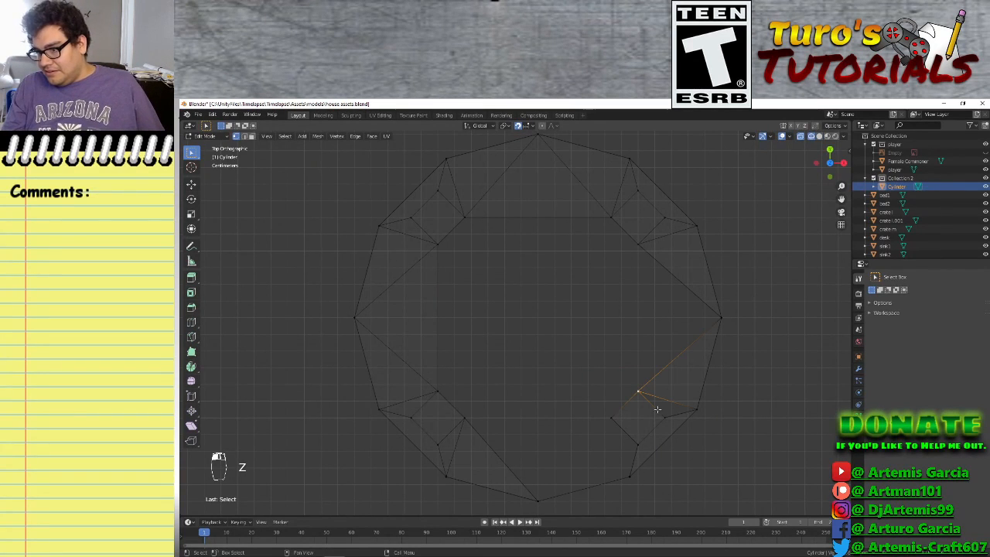
left_click(668, 417, "shift")
left_click(696, 411, "shift")
key("f")
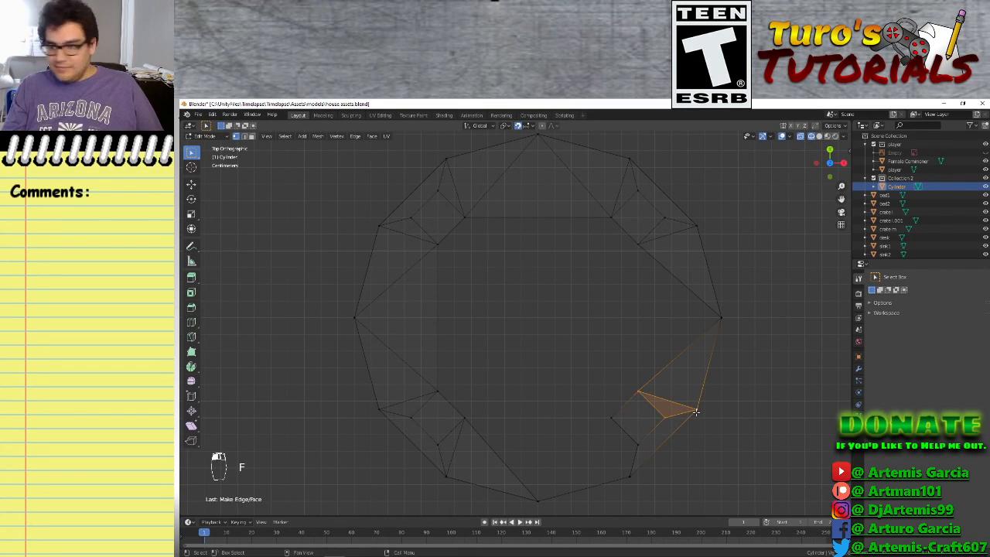
Fill the triangle between the lower-right square's left and bottom corners and the ring's 5 o'clock vertex with a face
left_click(610, 419)
left_click(631, 477, "shift")
left_click(637, 443, "shift")
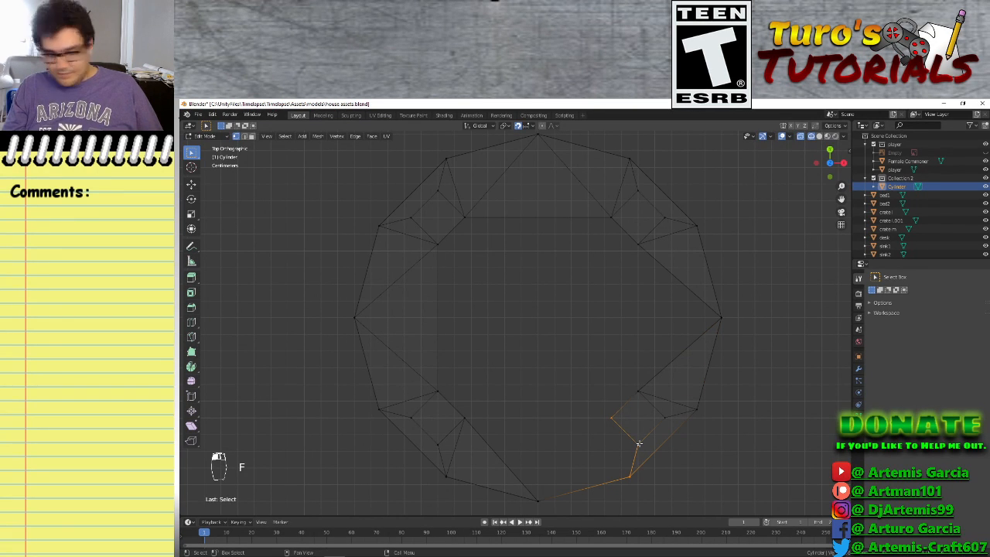
key("f")
Fill the triangle between the lower-right square's left corner and the ring's 5 and 6 o'clock vertices with a face
left_click(610, 418)
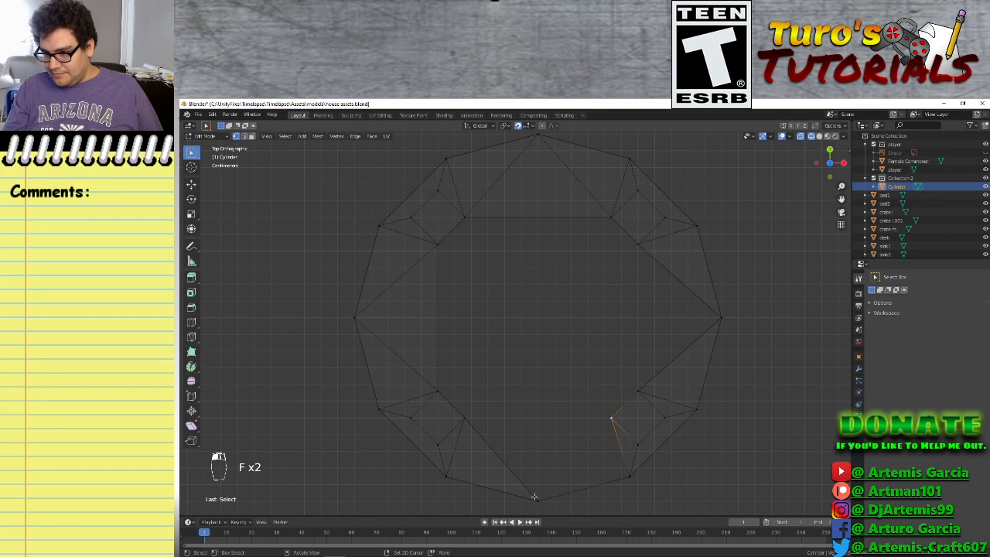
left_click(537, 500, "shift")
left_click(630, 477, "shift")
key("f")
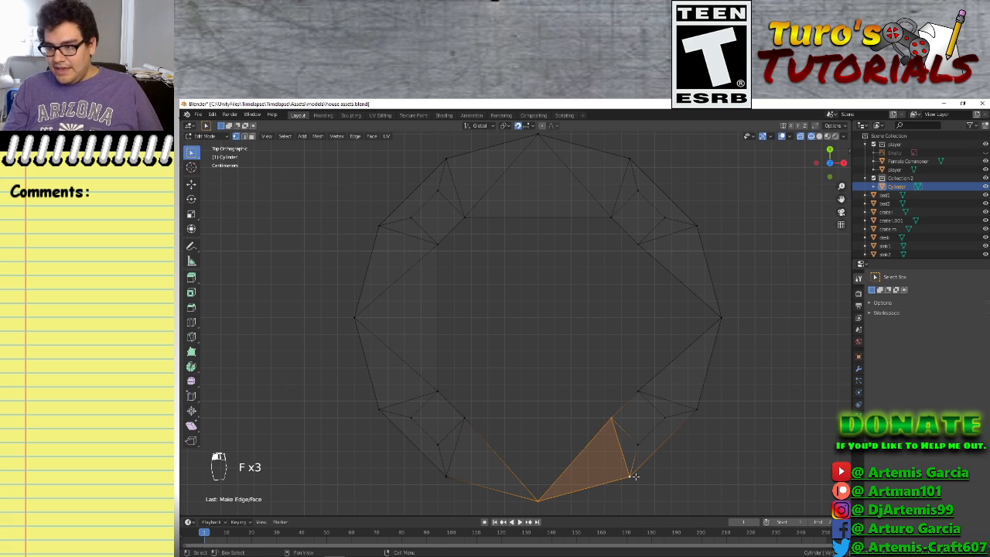
Fill the triangle between the ring's 6 o'clock vertex and the facing corners of the lower-left and lower-right squares with a face
left_click(463, 417, "shift")
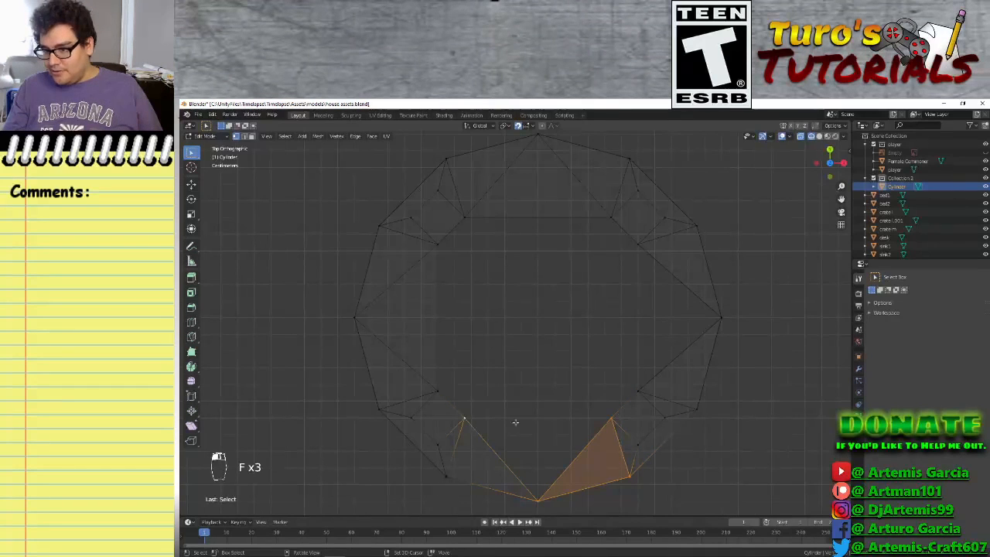
left_click(630, 477, "shift")
key("f")
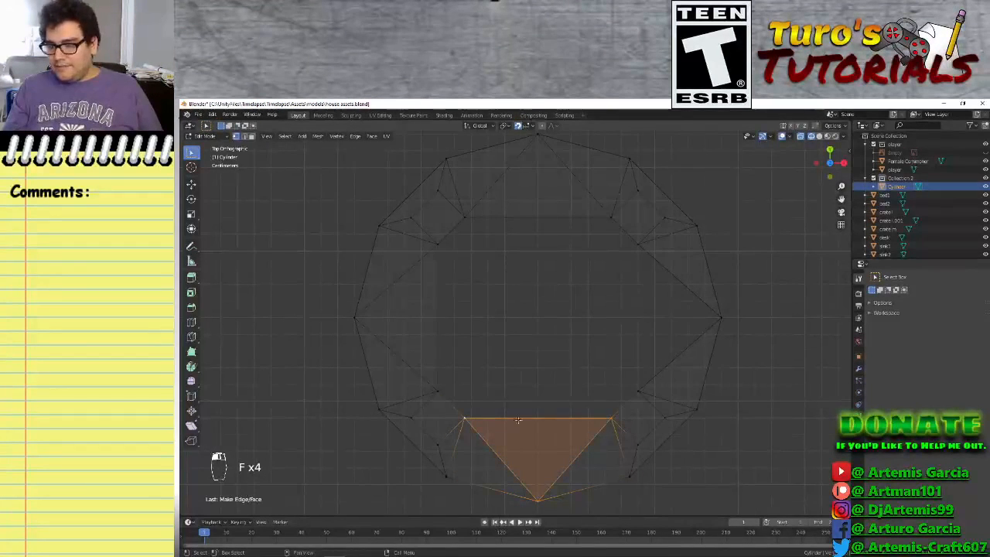
Connect the right corners of the upper-left and lower-left squares with a vertical edge
left_click(465, 419)
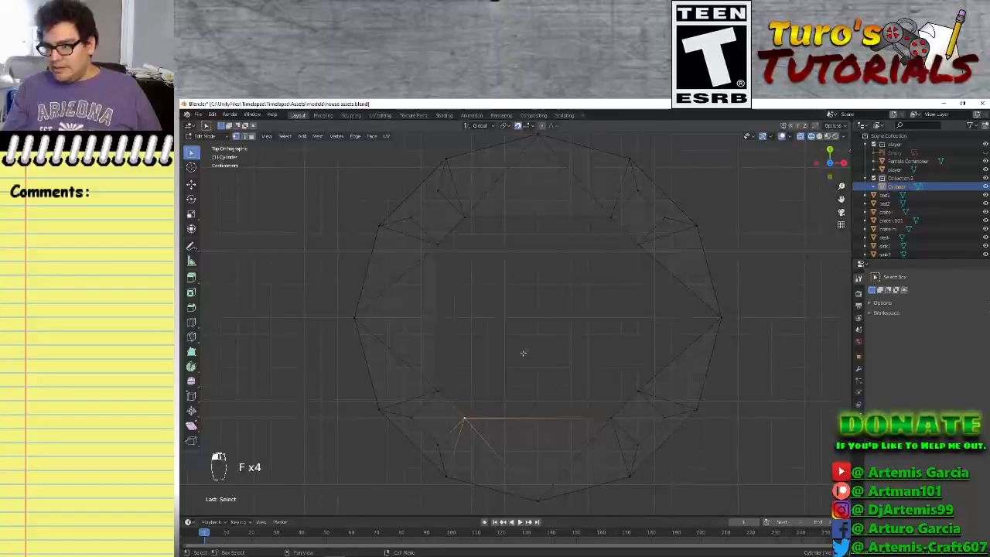
left_click(437, 392)
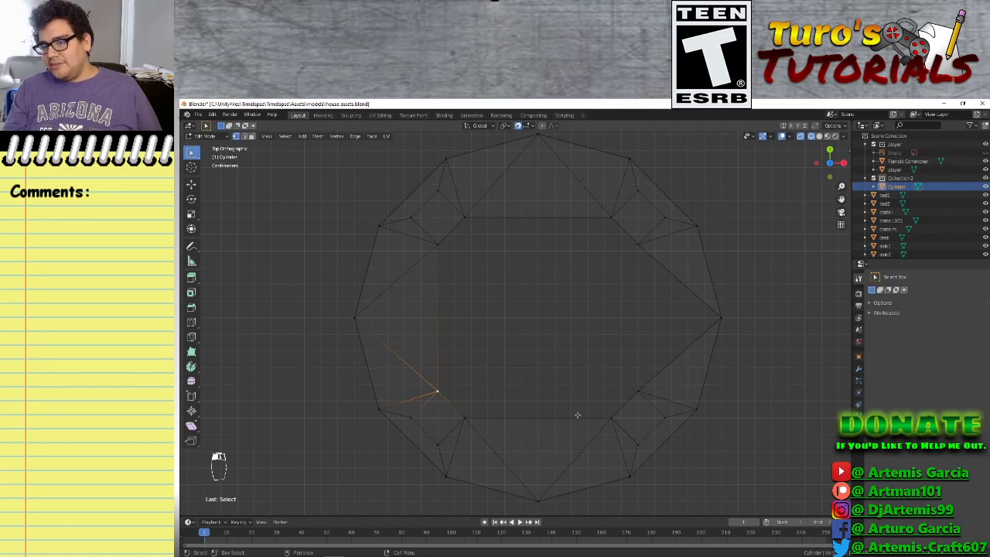
left_click(464, 418)
left_click(466, 223, "shift")
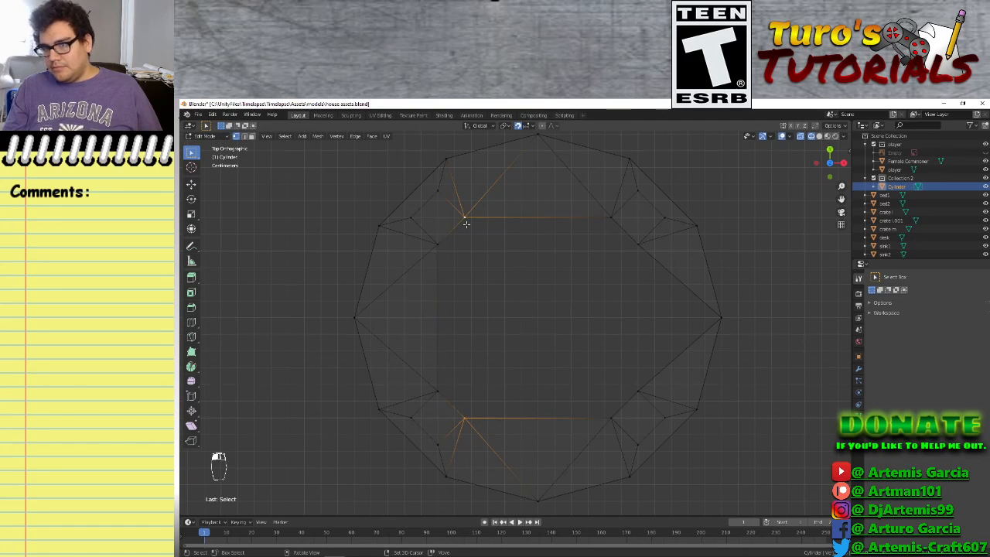
key("f")
Try connecting the left corners of the upper-right and lower-right squares with a vertical edge, and undo it
left_click(611, 218)
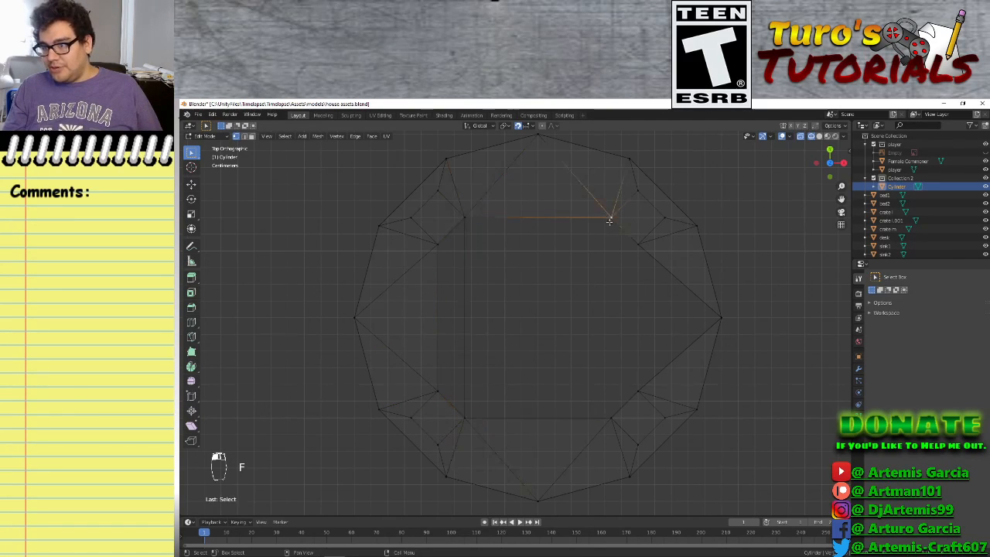
left_click(610, 416, "shift")
key("f")
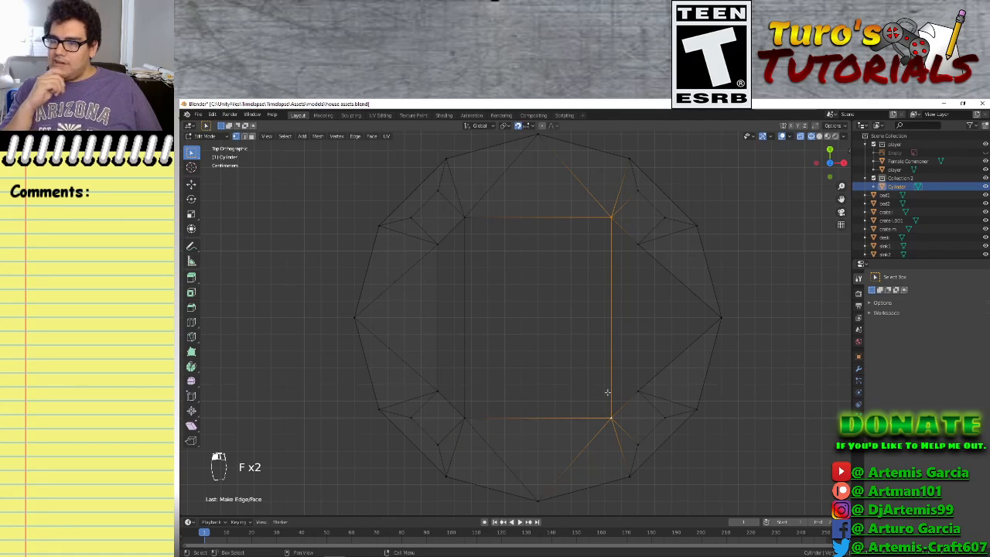
key("ctrl+z")
key("ctrl+z")
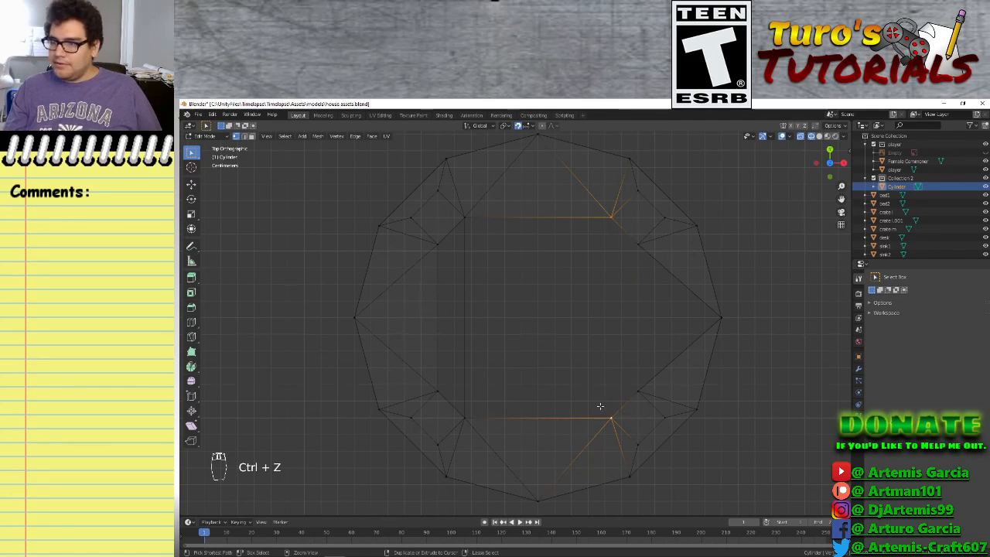
Undo the vertical edge joining the right corners of the upper-left and lower-left squares, and clear the selection
key("ctrl+z")
key("ctrl+z")
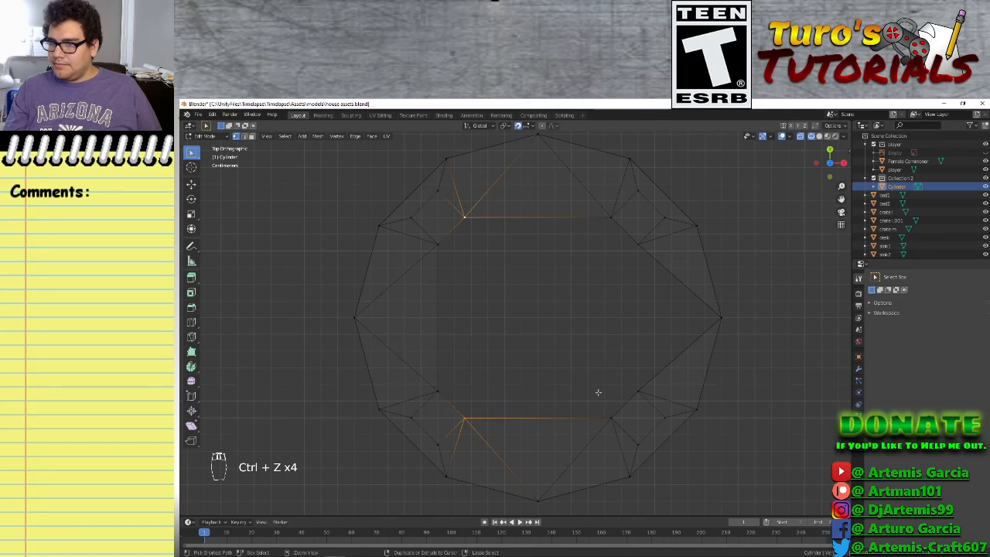
left_click(589, 308)
Fill the triangle between the ring's 3 o'clock vertex and the facing corners of the upper-right and lower-right squares with a face
left_click(639, 242)
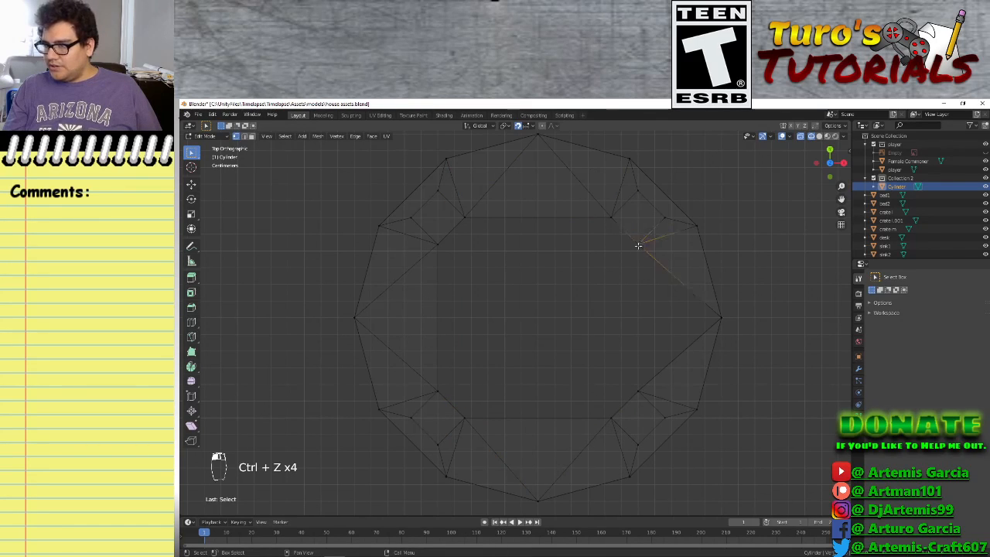
left_click(639, 390, "shift")
key("f")
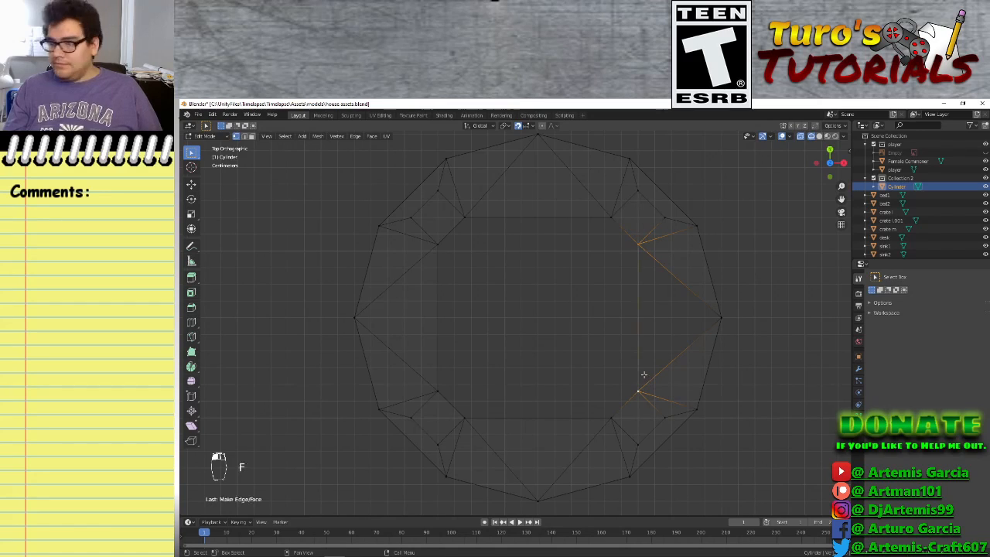
left_click(719, 317, "shift")
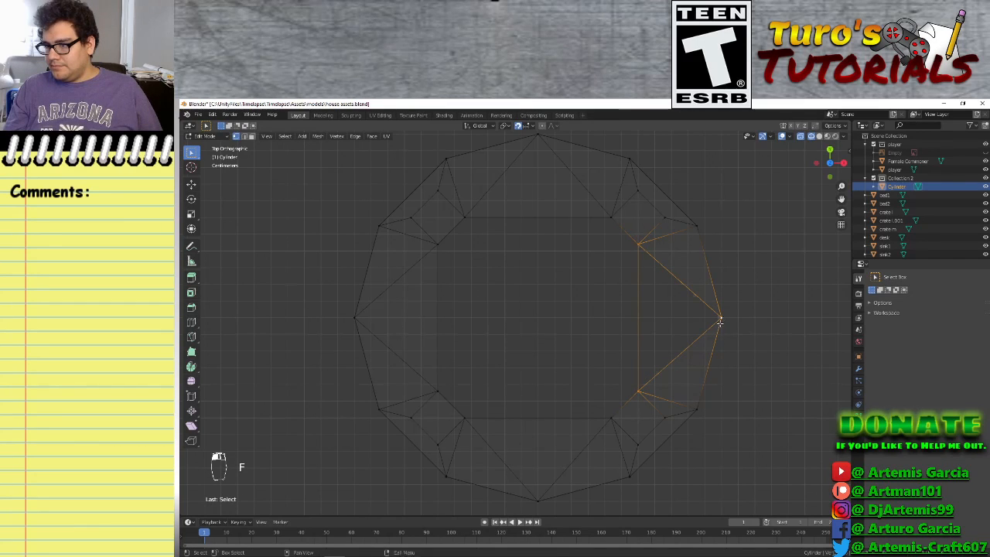
key("f")
left_click(591, 356)
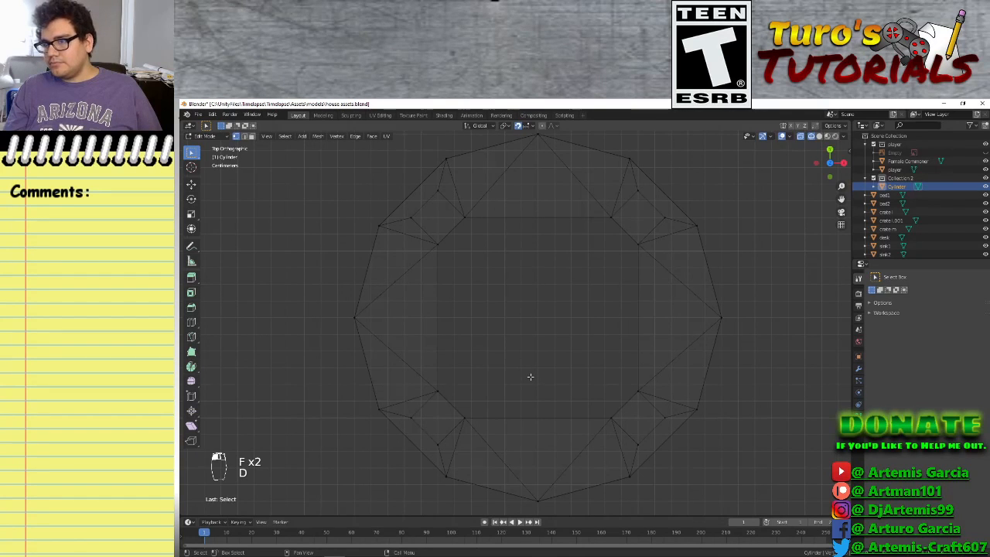
Join the upper-right square's left corner diagonally to the lower-left square's right corner, and fill the centre triangle below that edge
left_click(609, 219)
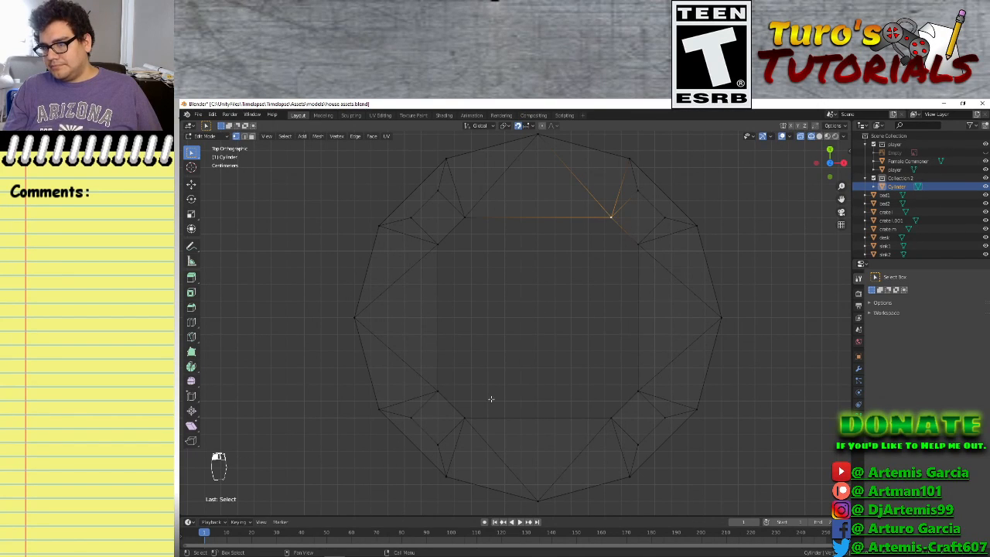
left_click(465, 417, "shift")
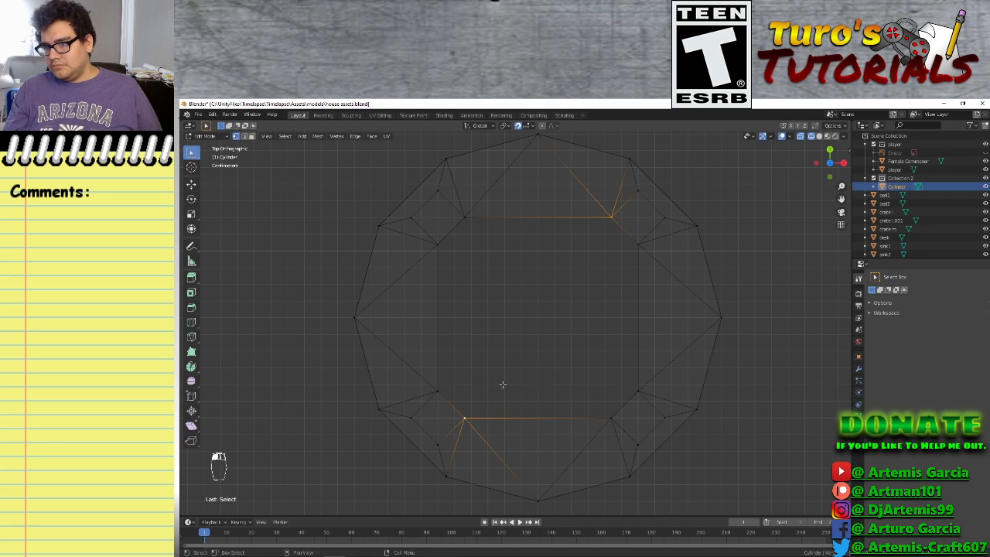
key("f")
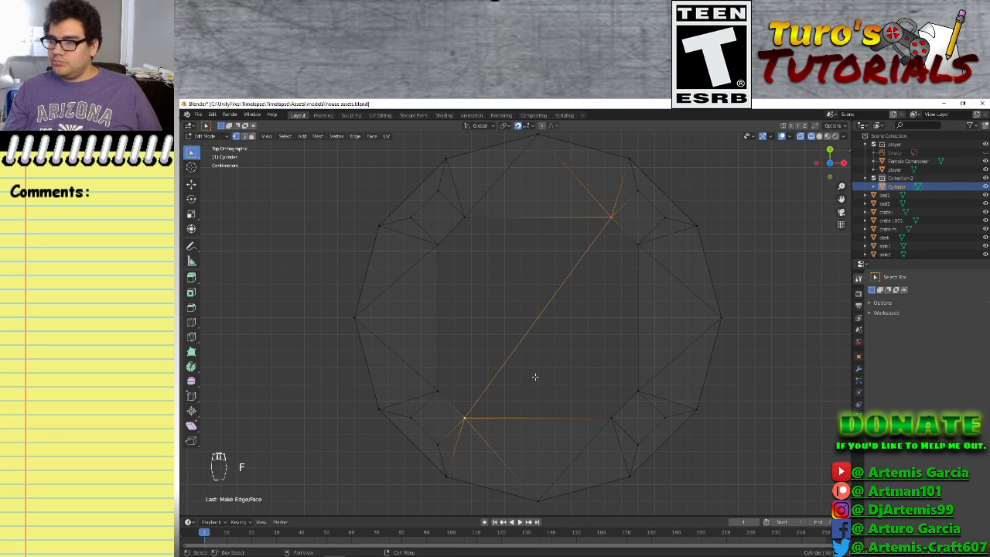
left_click(611, 417)
left_click(610, 216, "shift")
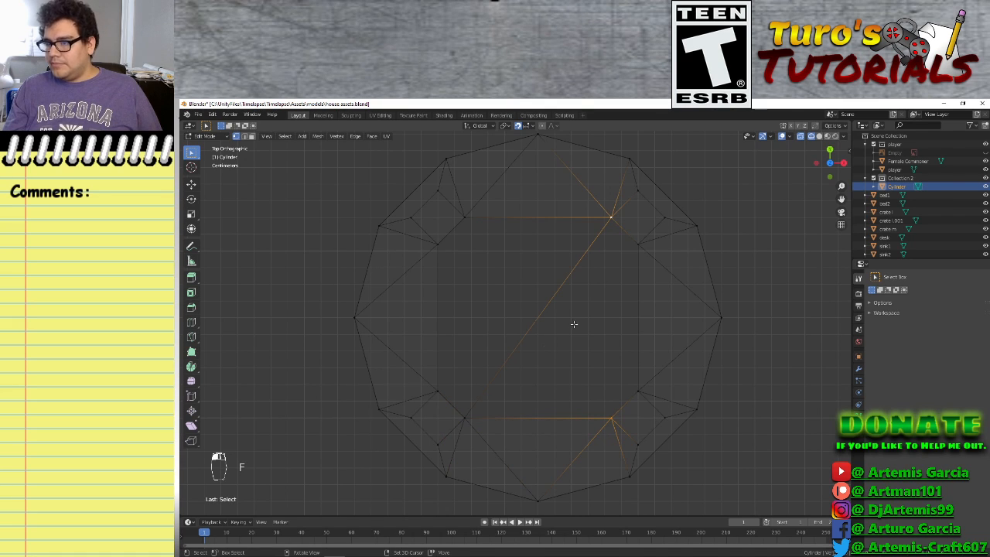
left_click(464, 417, "shift")
key("f")
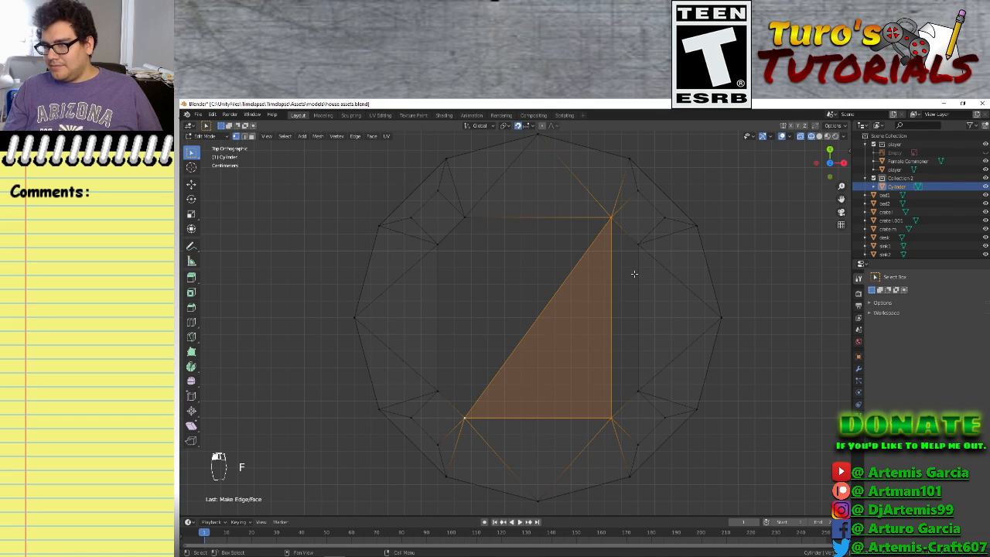
Fill the narrow strip between the upper-right and lower-right squares, beside the centre, with two triangular faces
left_click(636, 249)
left_click(610, 416, "shift")
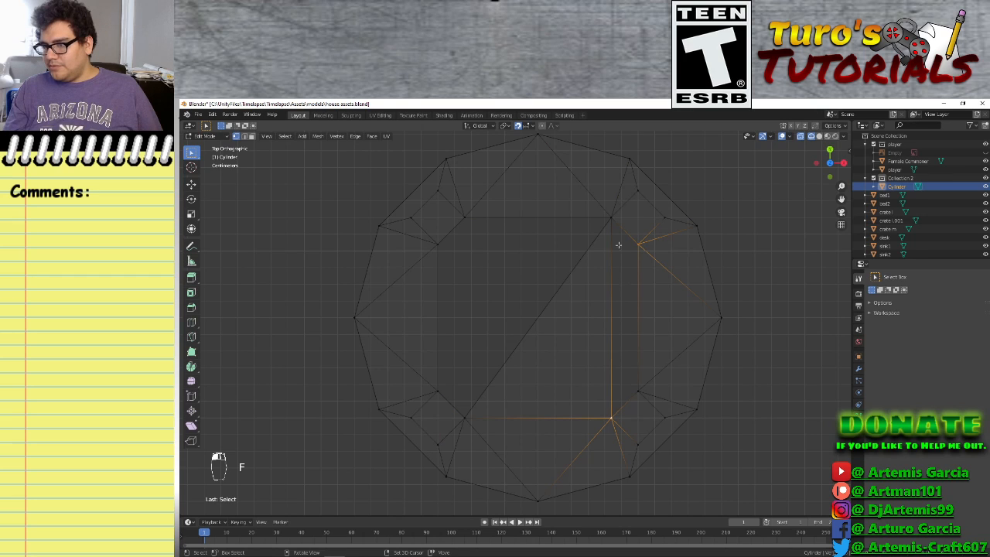
left_click(610, 219, "shift")
key("f")
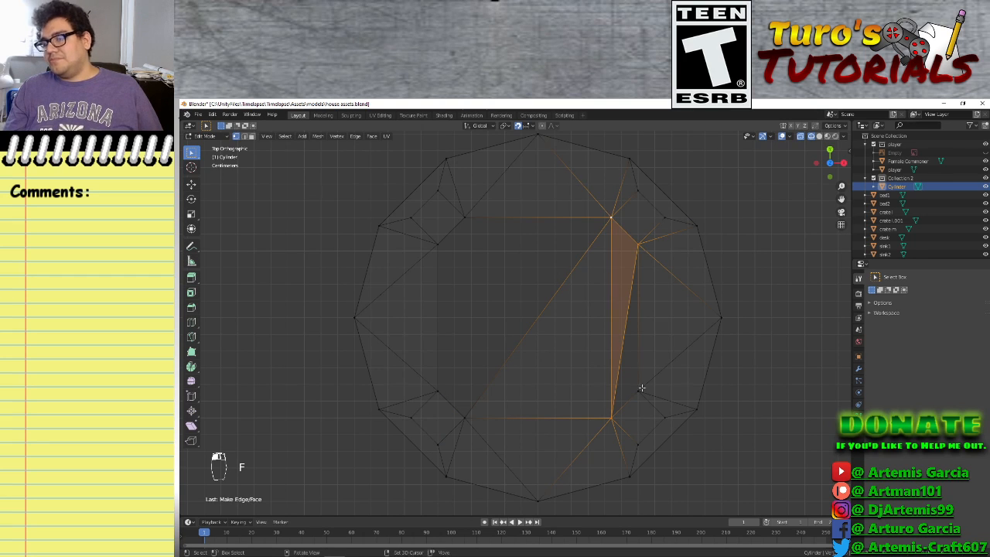
left_click(612, 221, "shift")
left_click(641, 391, "shift")
key("f")
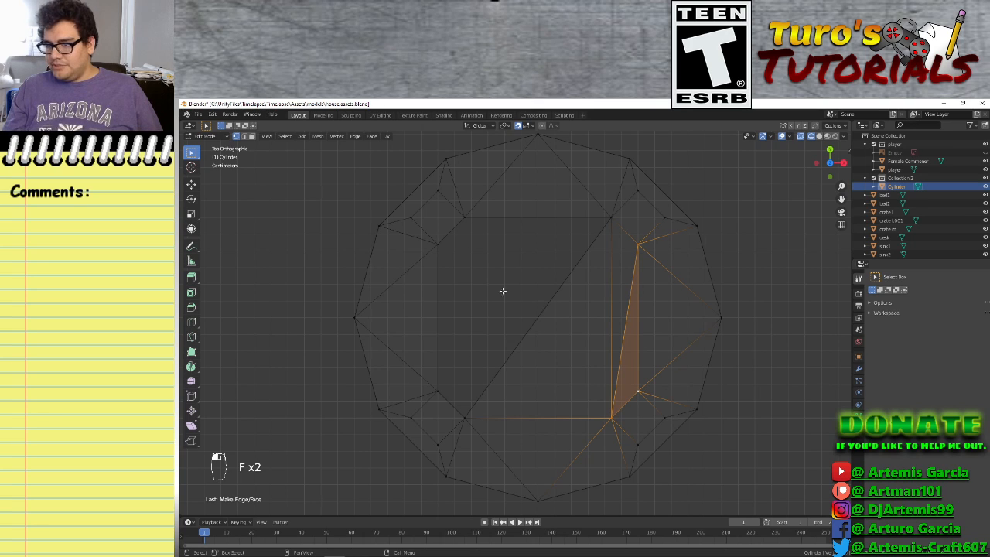
Fill the narrow strip between the upper-left and lower-left squares, beside the centre, with two triangular faces
left_click(464, 415)
left_click(467, 218, "shift")
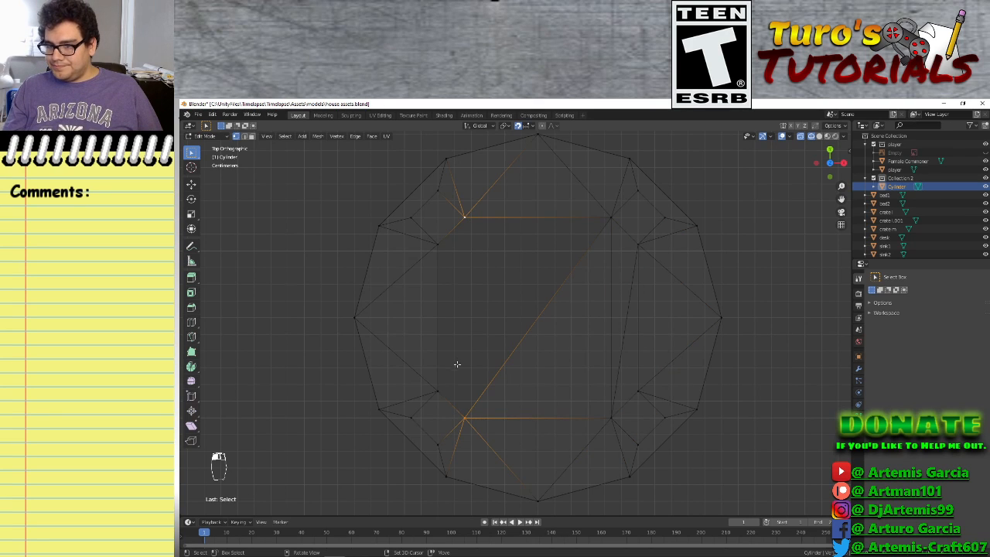
left_click(438, 392, "shift")
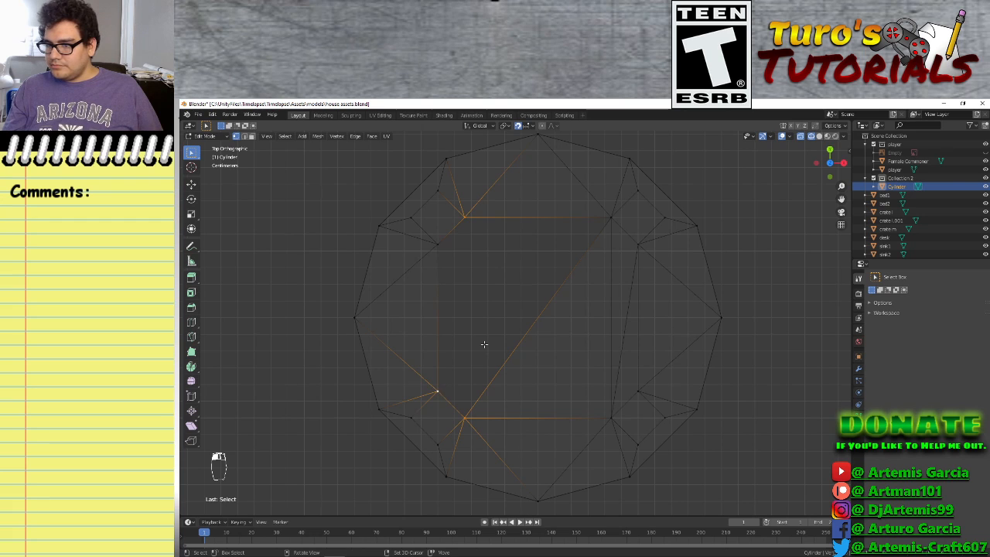
key("shift+f")
key("f")
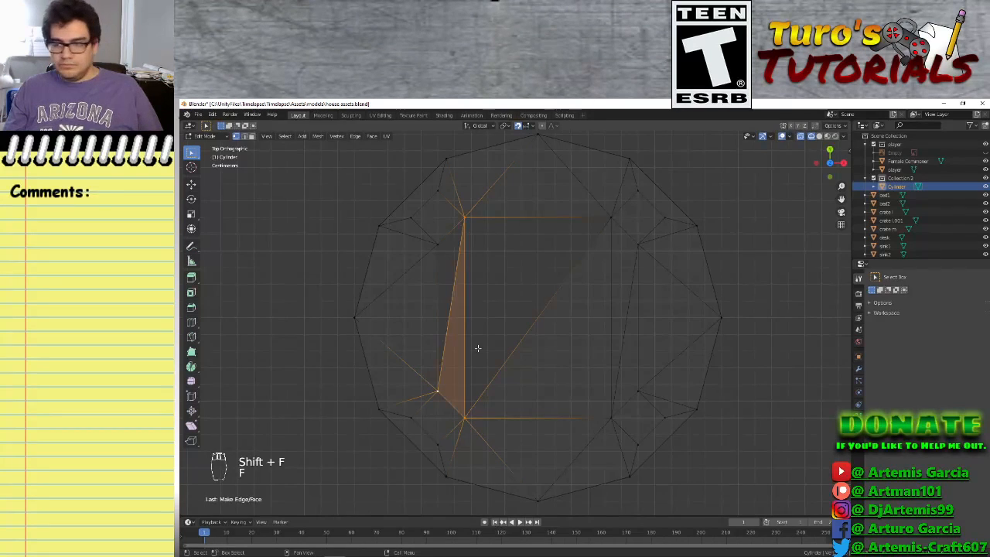
left_click(466, 416, "shift")
key("f")
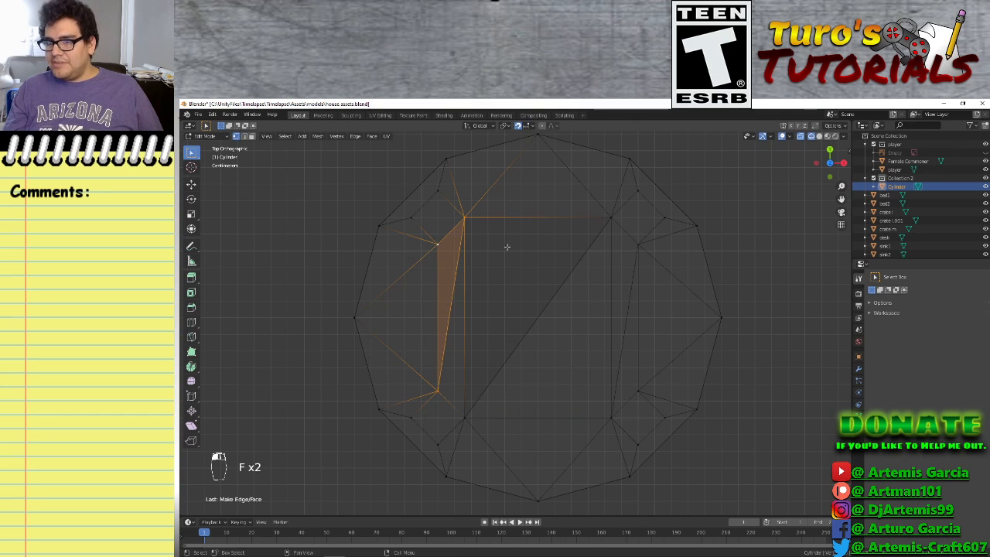
Fill the remaining centre triangle above the diagonal edge with a face
left_click(466, 220)
left_click(465, 416, "shift")
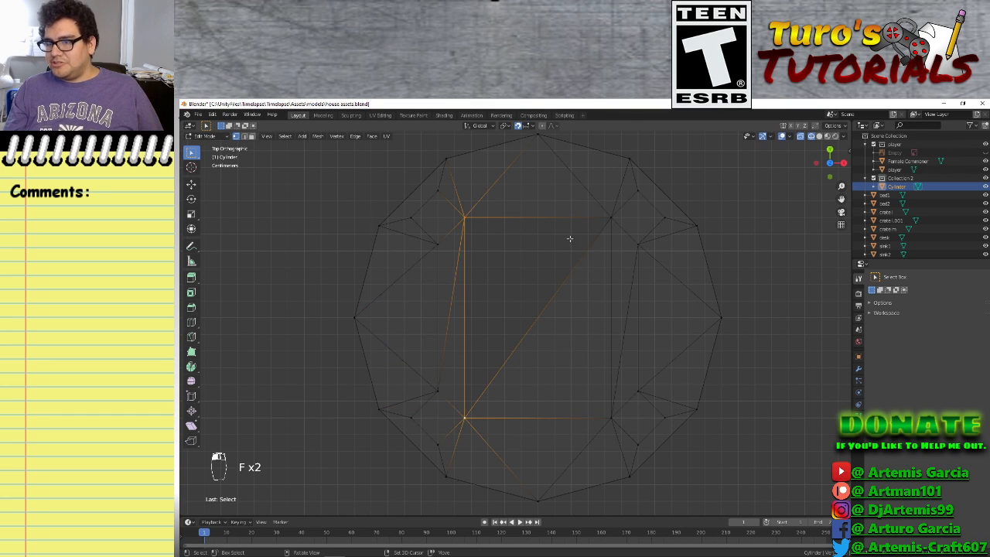
left_click(613, 220, "shift")
key("f")
left_click(660, 316)
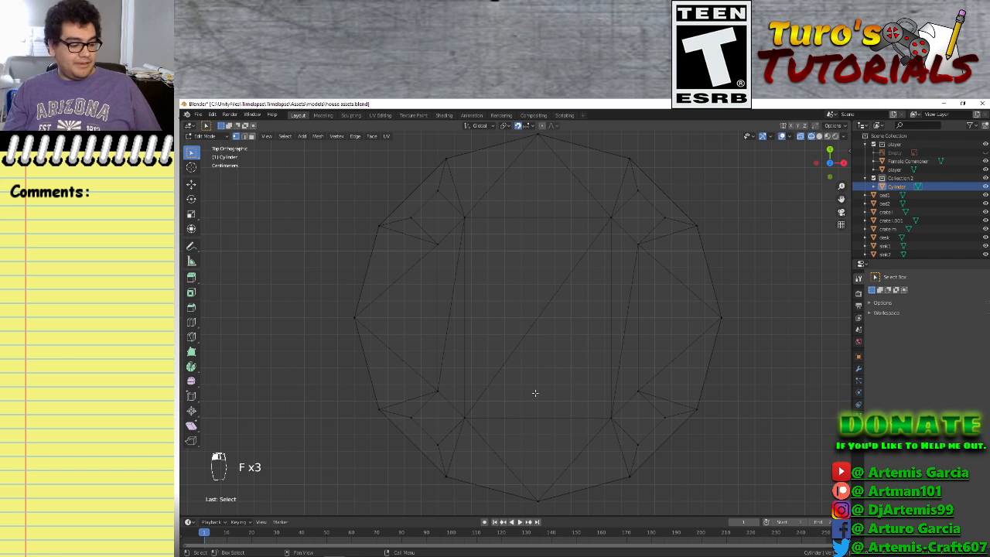
Select the entire disc in top view and set its local median Z to 0
middle_click_drag(534, 393, 526, 345)
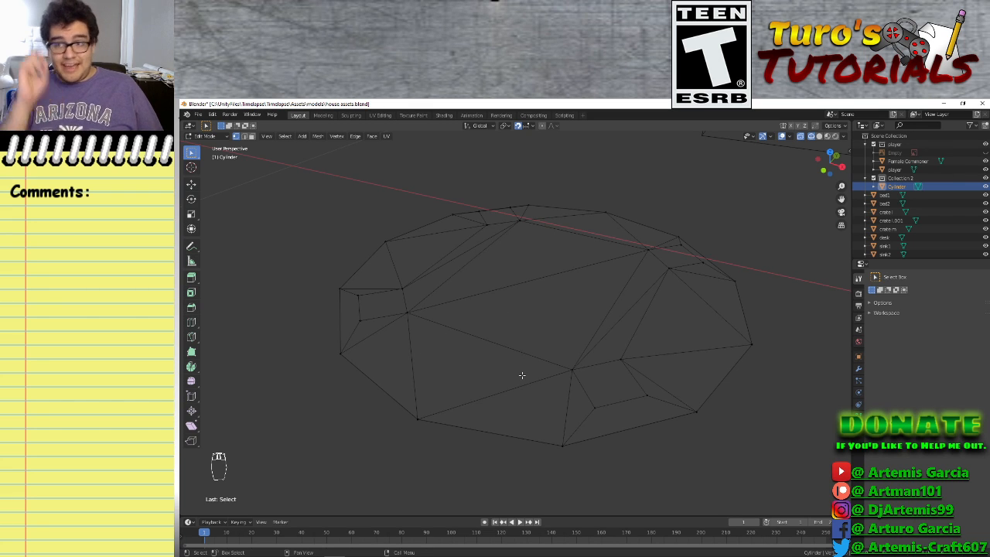
middle_click_drag(522, 375, 464, 302)
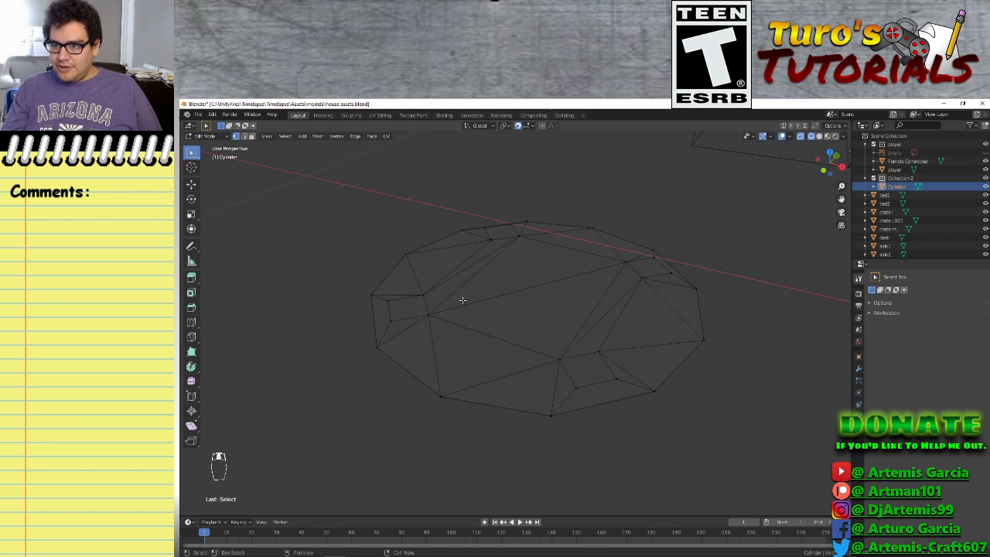
key("KP_7")
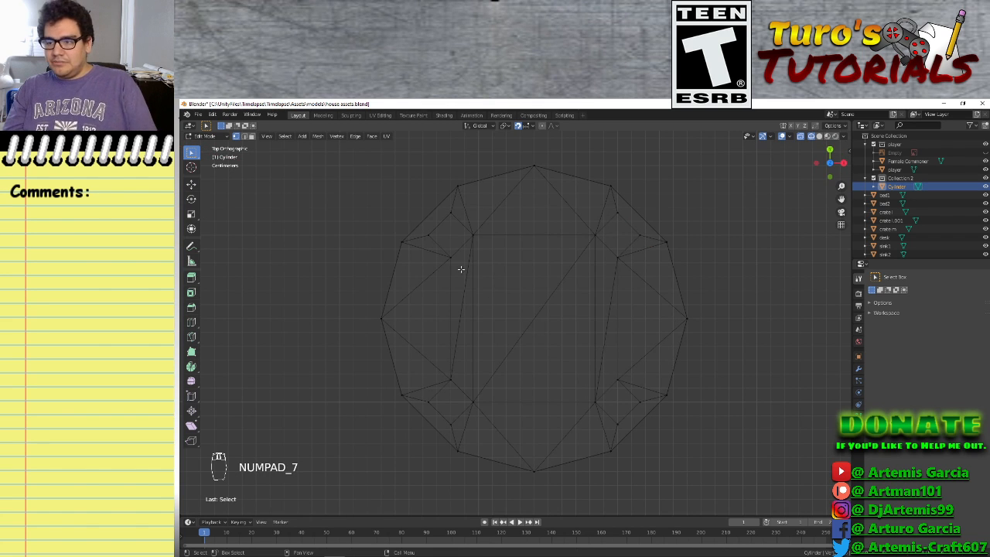
left_click_drag(361, 154, 702, 468)
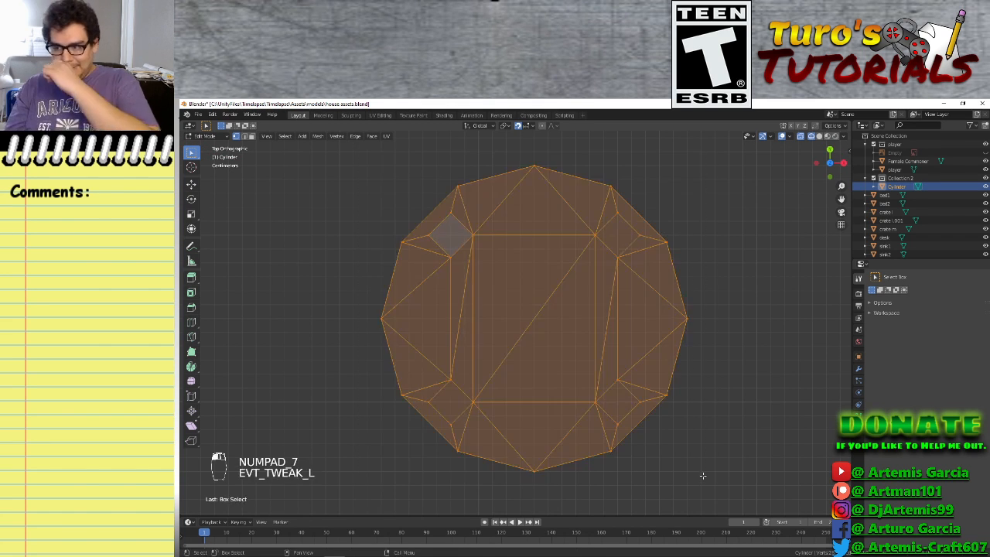
key("n")
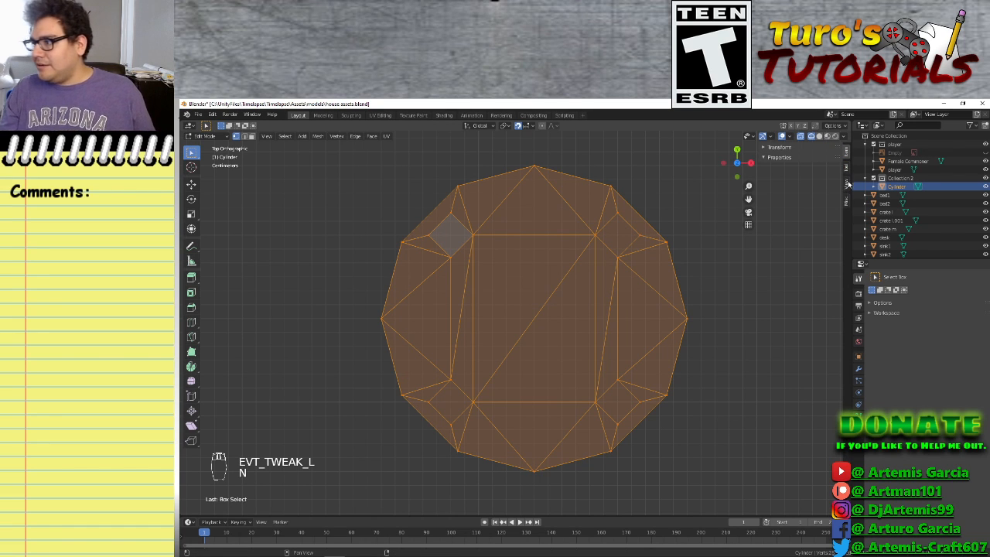
left_click(778, 147)
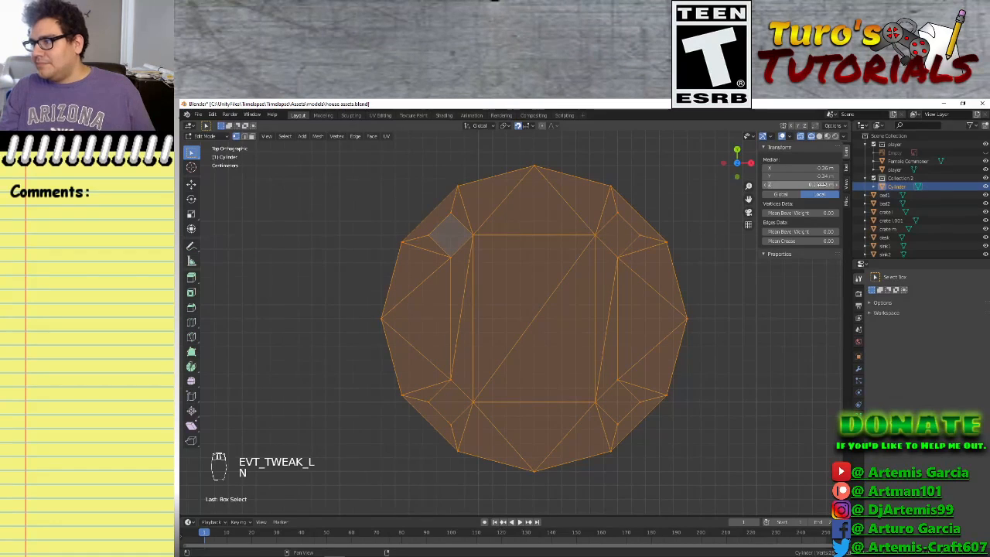
left_click(810, 184)
type("0")
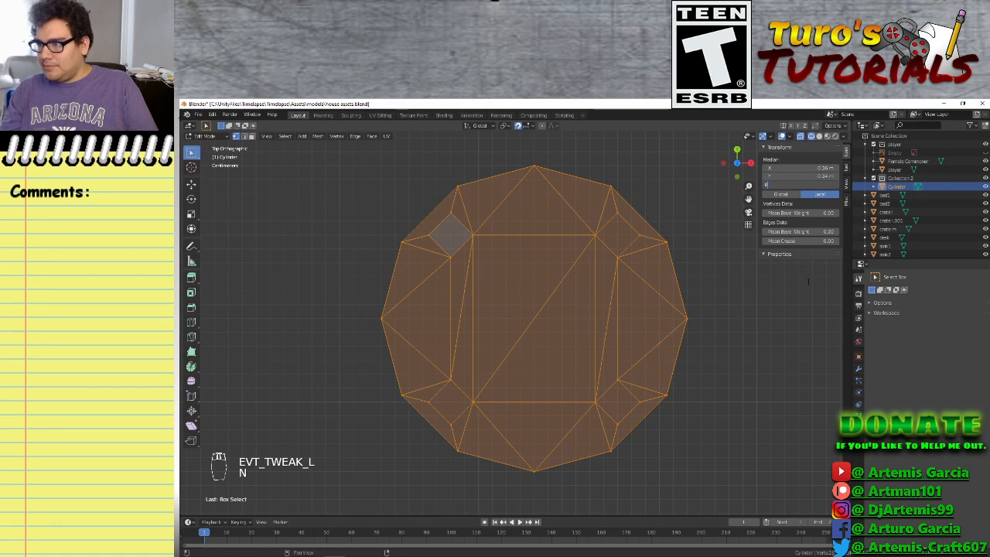
key("Return")
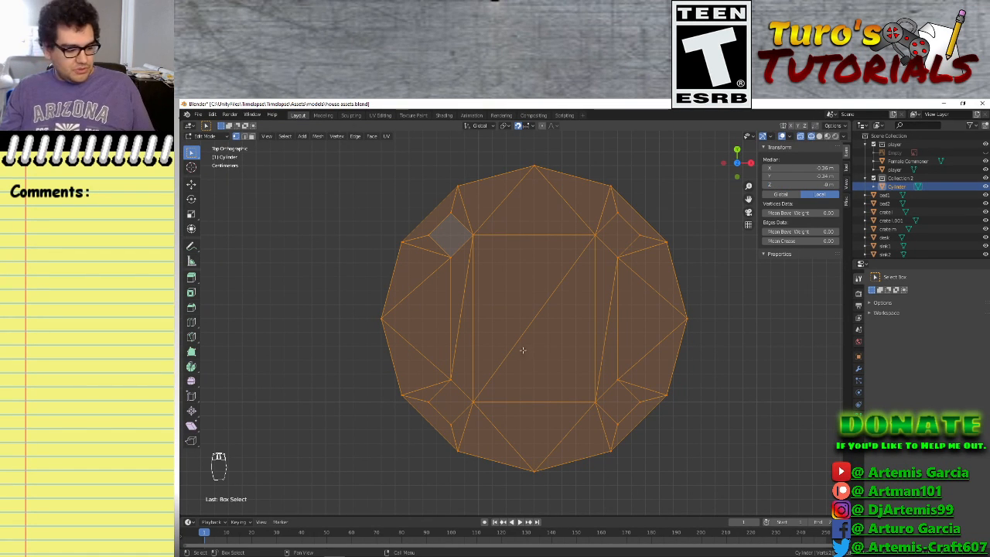
Nudge the selected disc down and up along local Z, and return its median Z to 0
middle_click_drag(518, 347, 505, 324)
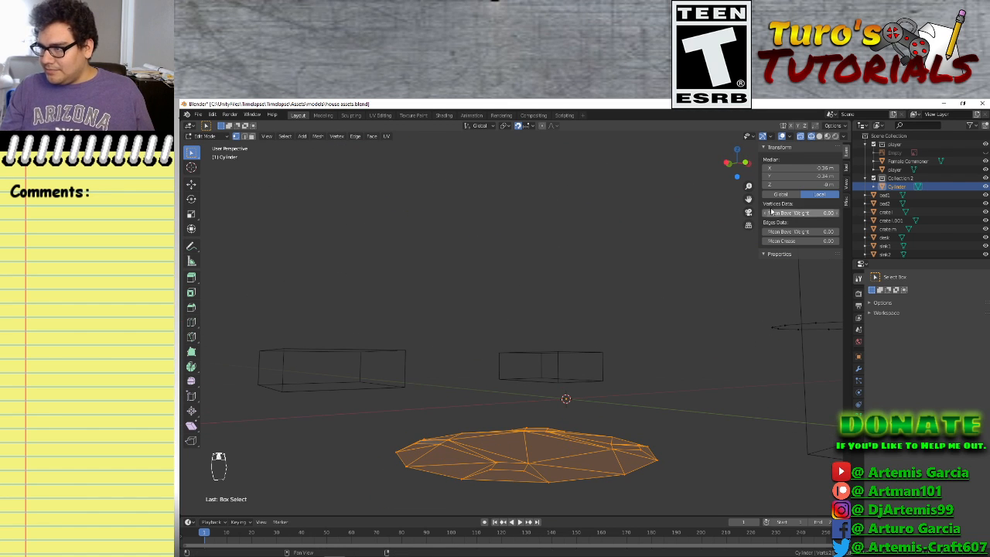
left_click(765, 185)
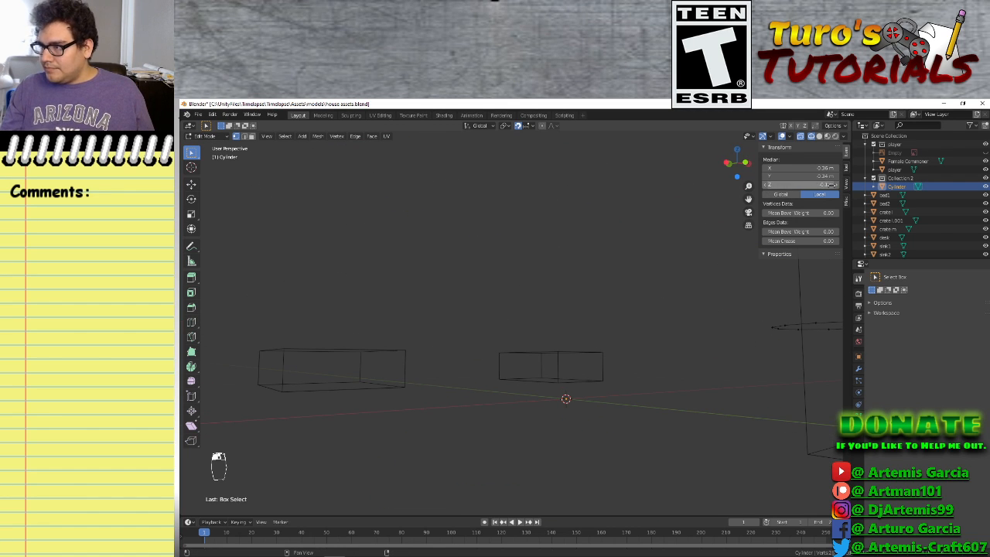
mouse_move(825, 185)
left_mouse_down()
mouse_move(843, 185)
mouse_move(819, 185)
left_mouse_up()
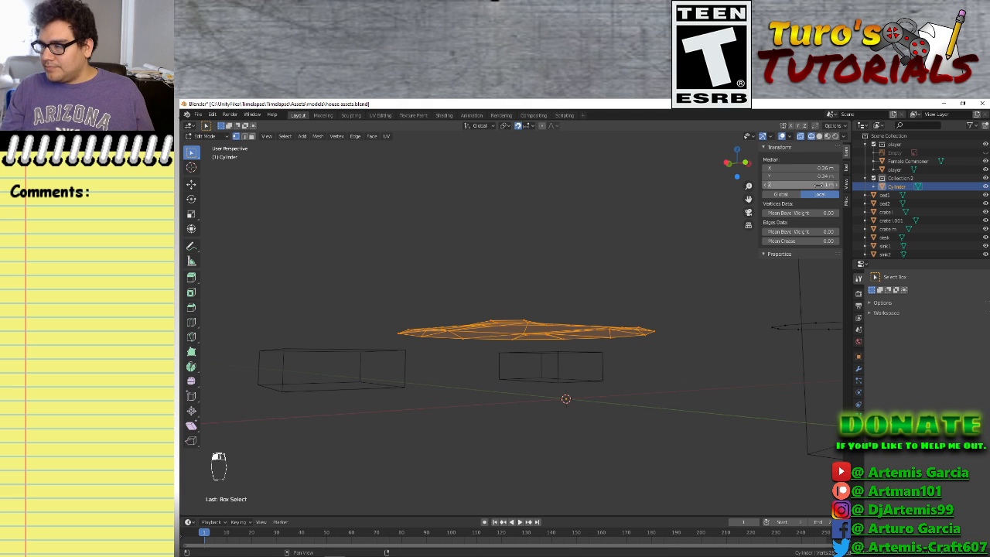
left_click(765, 185)
scroll(666, 407, "down", 1)
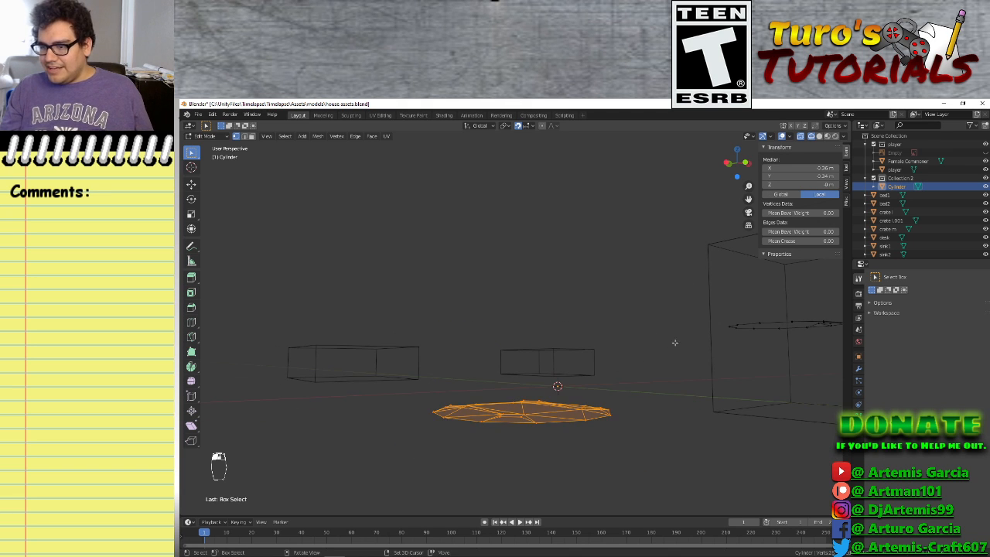
Set the local Z of one outer corner vertex of the disc's right-hand square, in an angled view, to 0
middle_click_drag(674, 342, 576, 410)
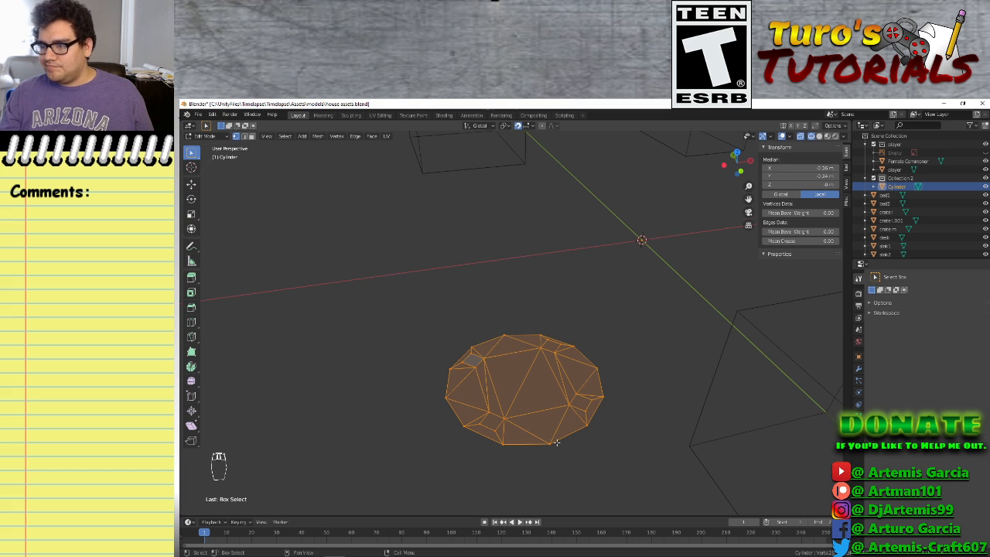
scroll(556, 442, "up", 2)
left_click(620, 425)
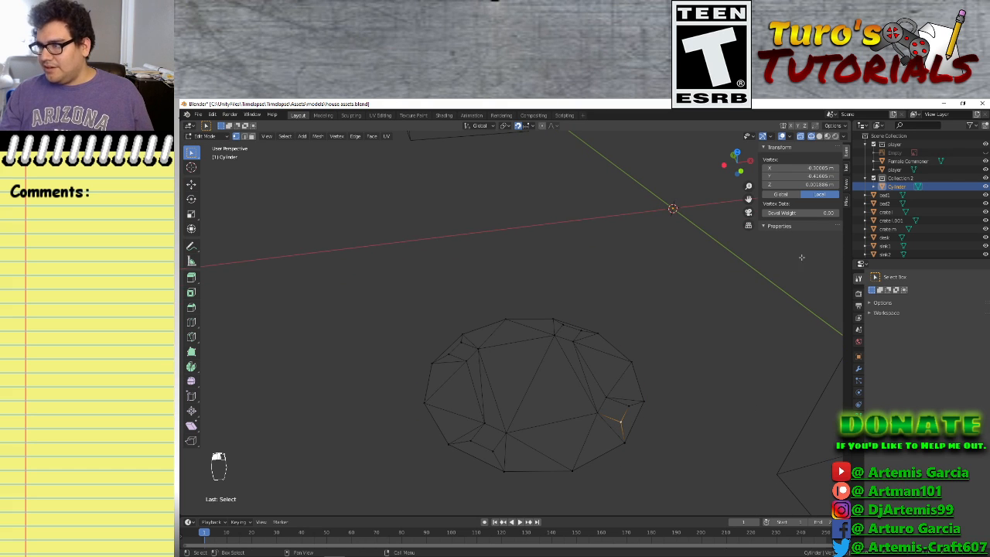
left_click(800, 184)
type("0")
key("Return")
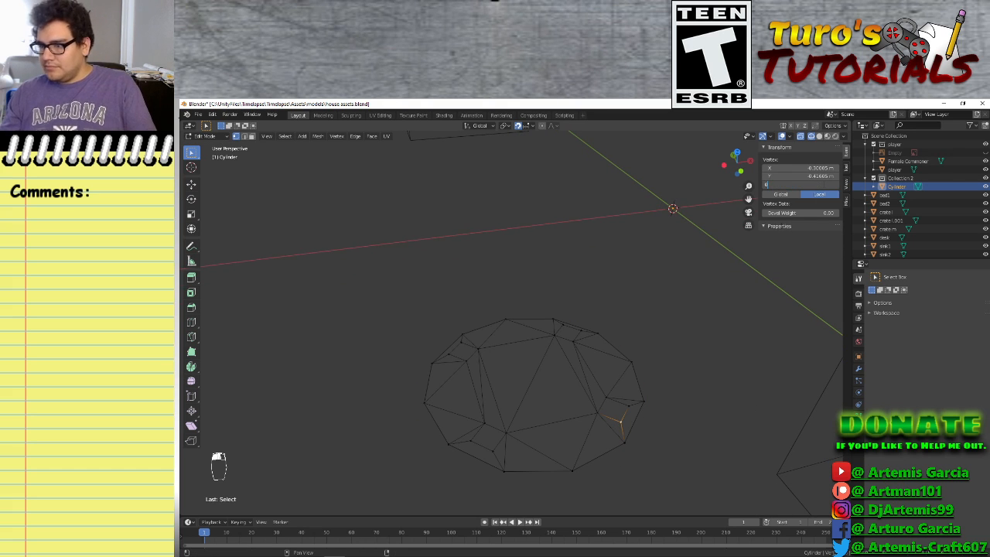
Set the local Z of the remaining three corner vertices of the disc's right-hand square to 0
left_click(629, 400)
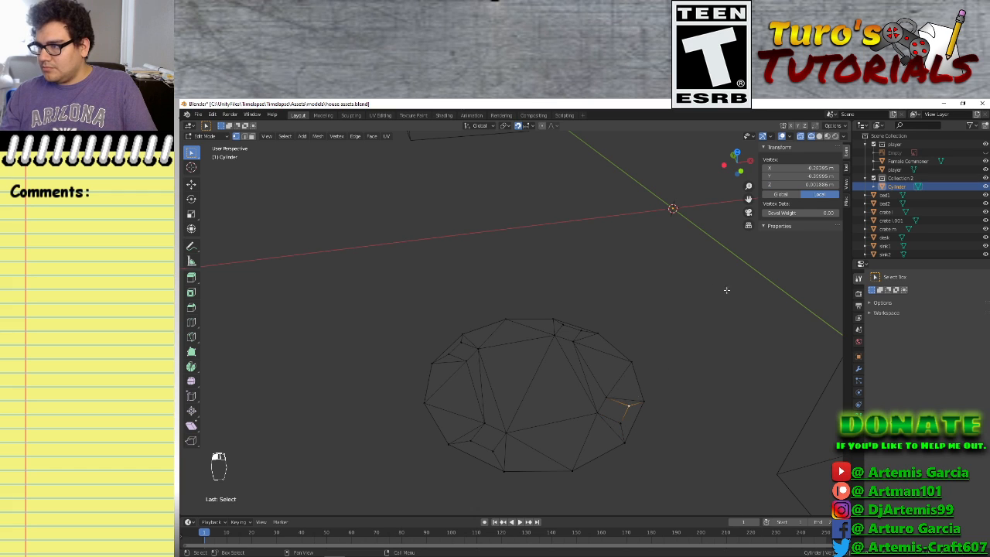
left_click(809, 184)
type("0")
key("Return")
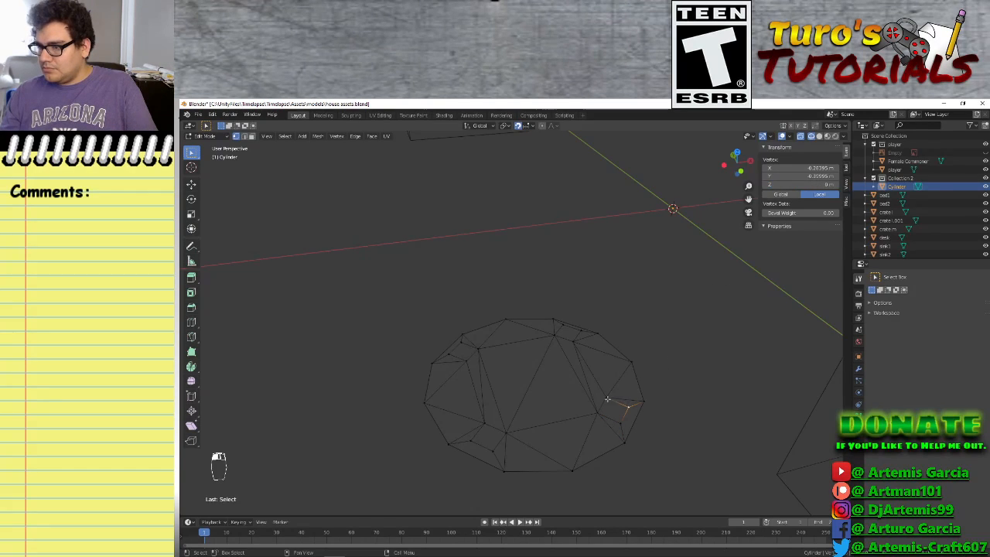
left_click(605, 398)
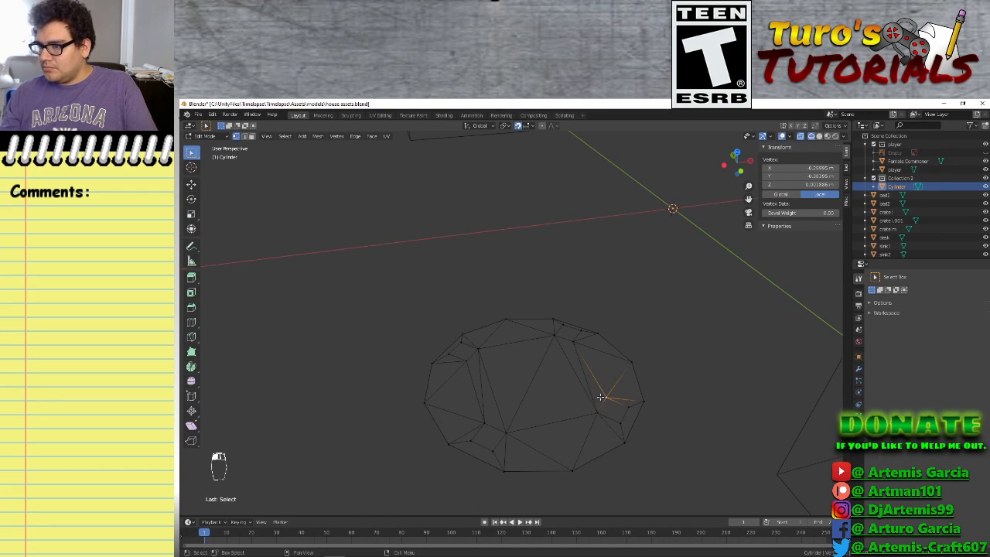
left_click(815, 184)
type("0")
key("Return")
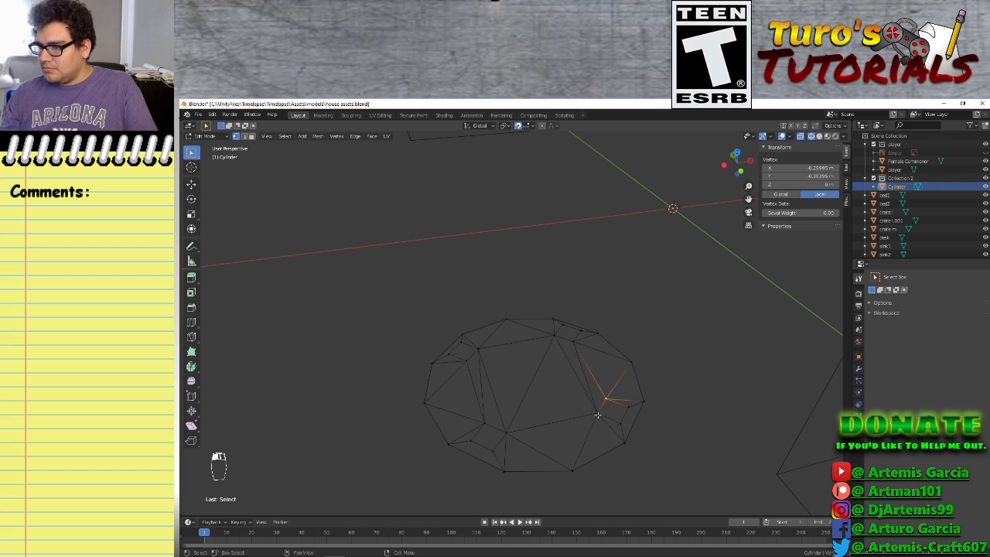
left_click(597, 412)
left_click(815, 184)
type("0")
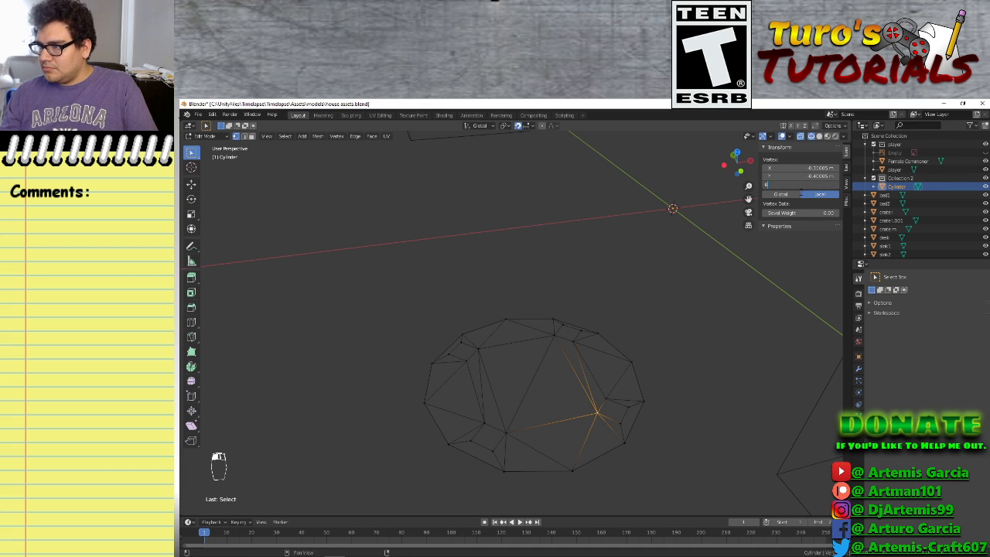
key("Return")
Set the local Z to 0 for the inner right corner of the upper-right square and for the rim vertex between it and the right-hand square
left_click(574, 341)
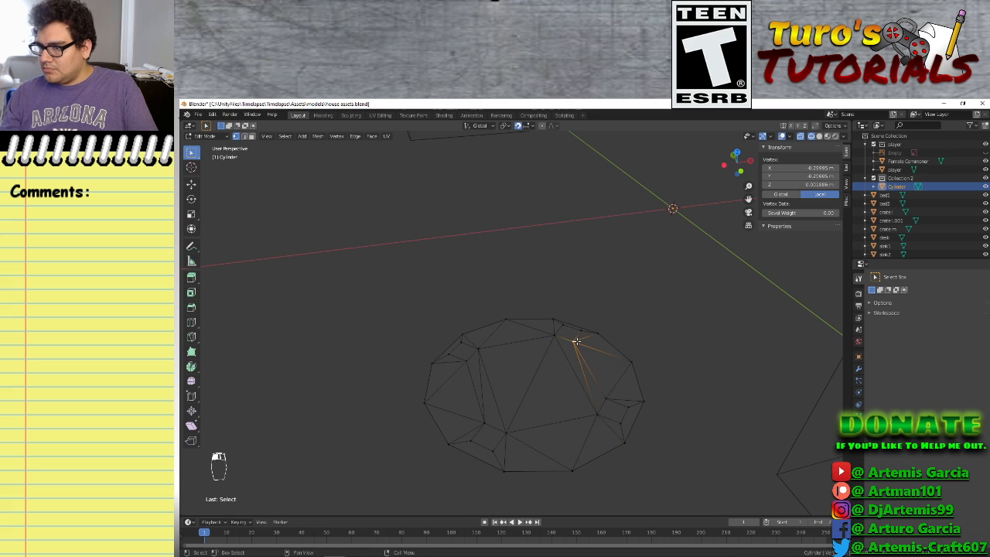
left_click(804, 184)
type("0")
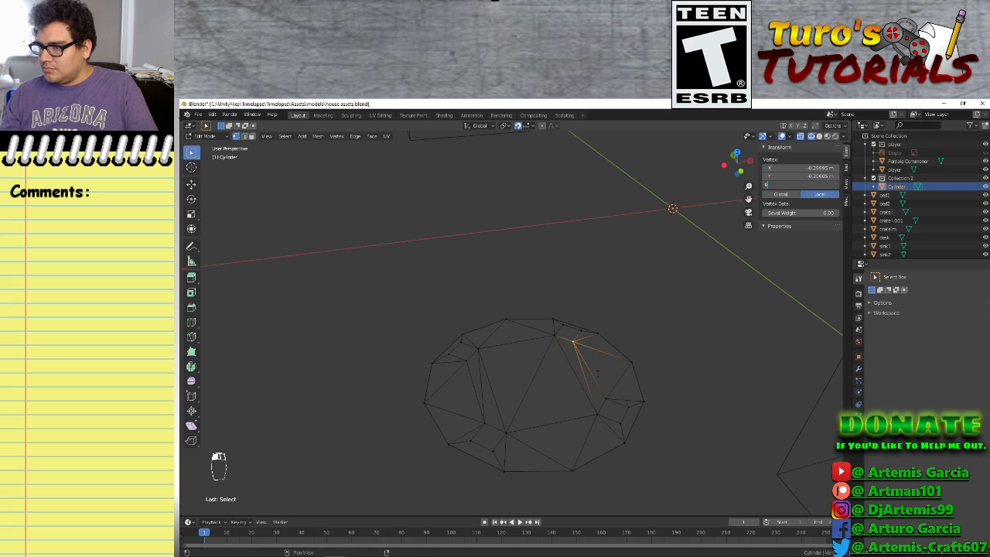
key("Return")
left_click(634, 360)
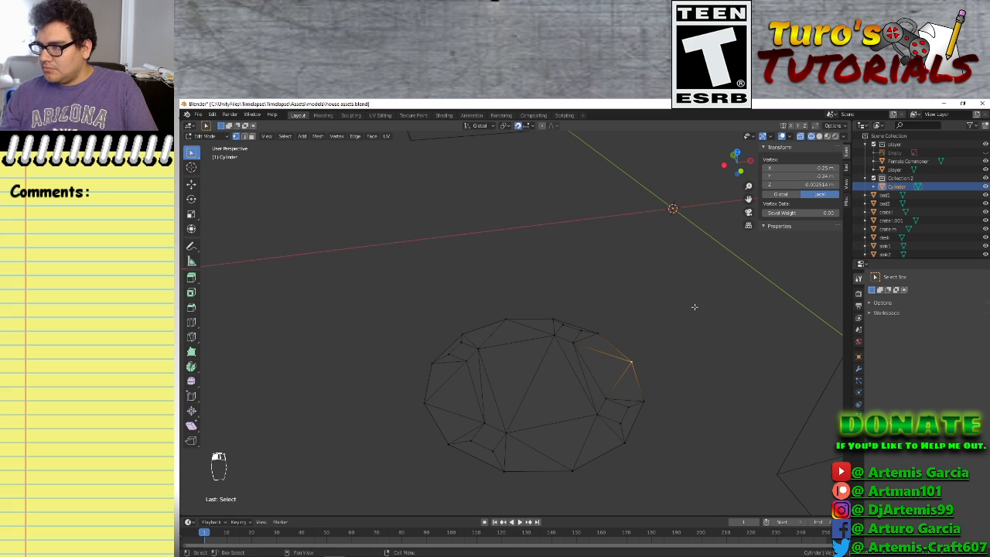
left_click(807, 184)
type("0")
key("Return")
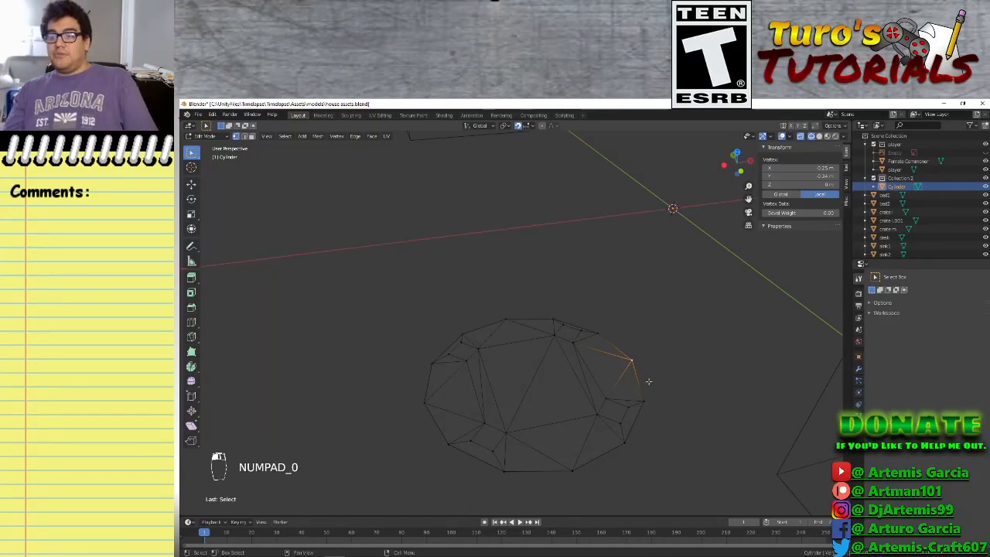
Try to bring the rim vertex beside the upper-right square to zero height with the Move tool and the value 0
left_click(601, 332)
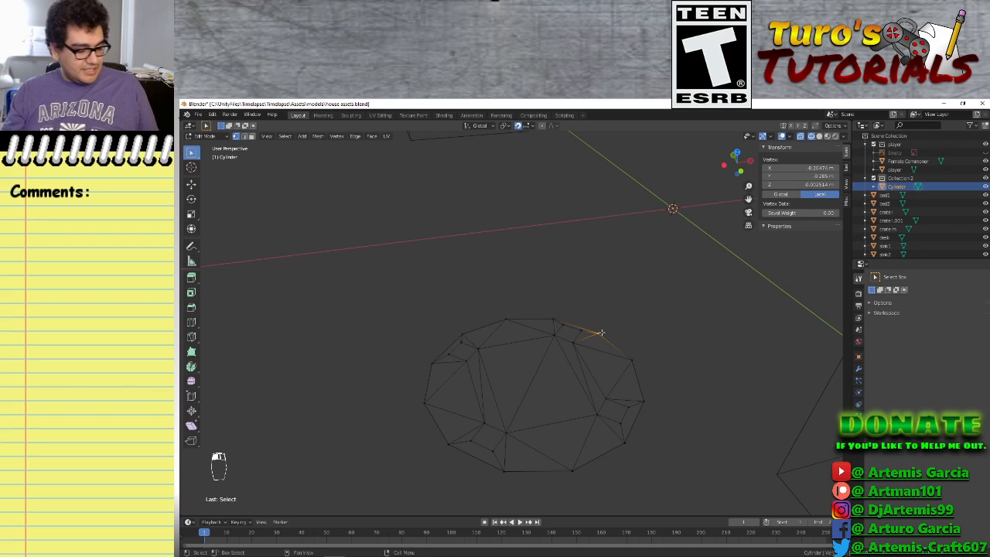
key("g")
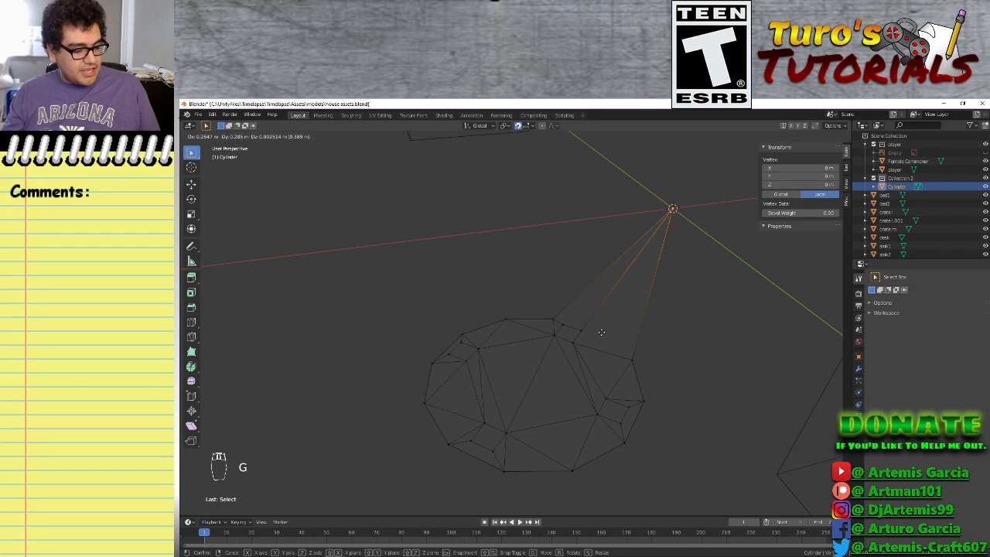
key("0")
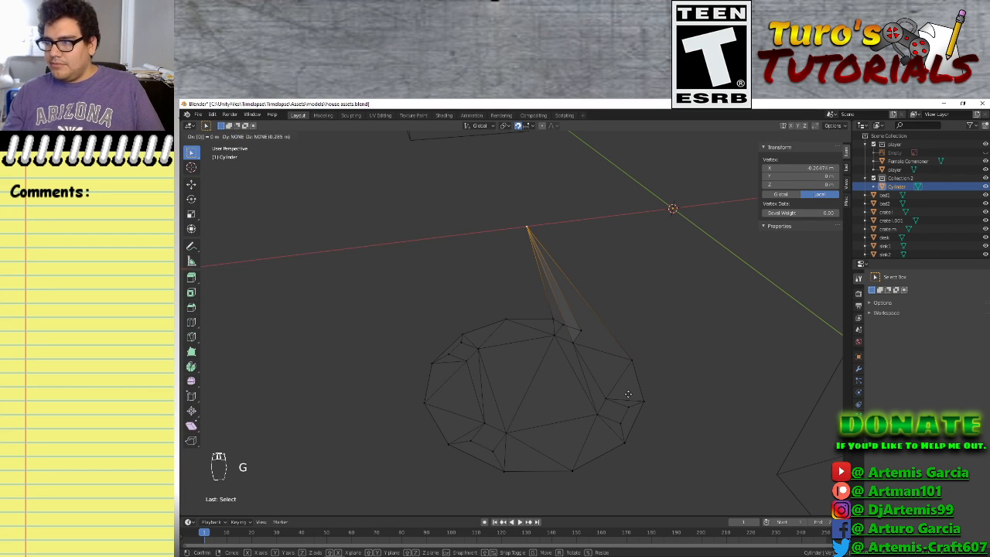
key("z")
left_click(636, 344)
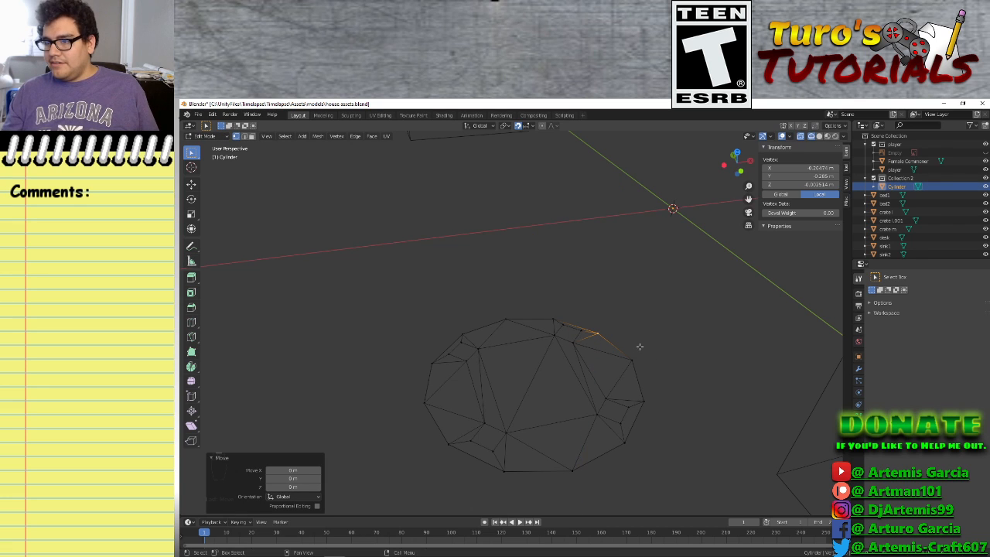
Try to move the upper-right square's two outer corner vertices to zero height along global Z, one at a time
left_click(579, 328)
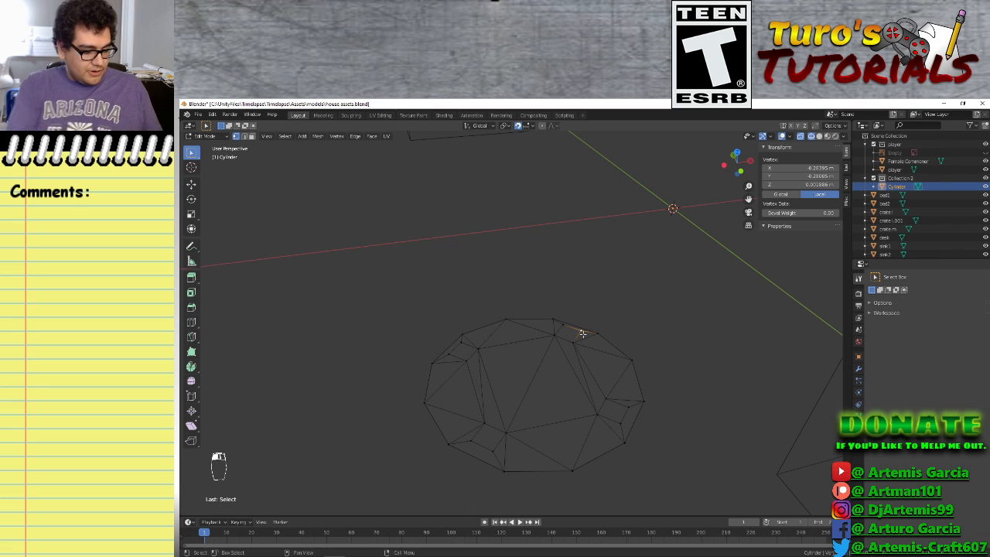
key("g")
key("z")
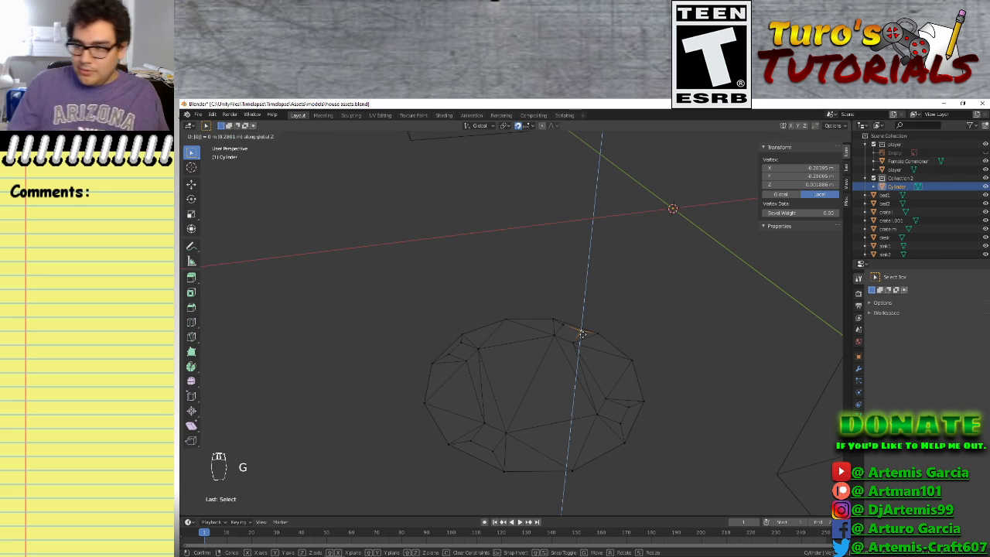
left_click(559, 332)
left_click(559, 326)
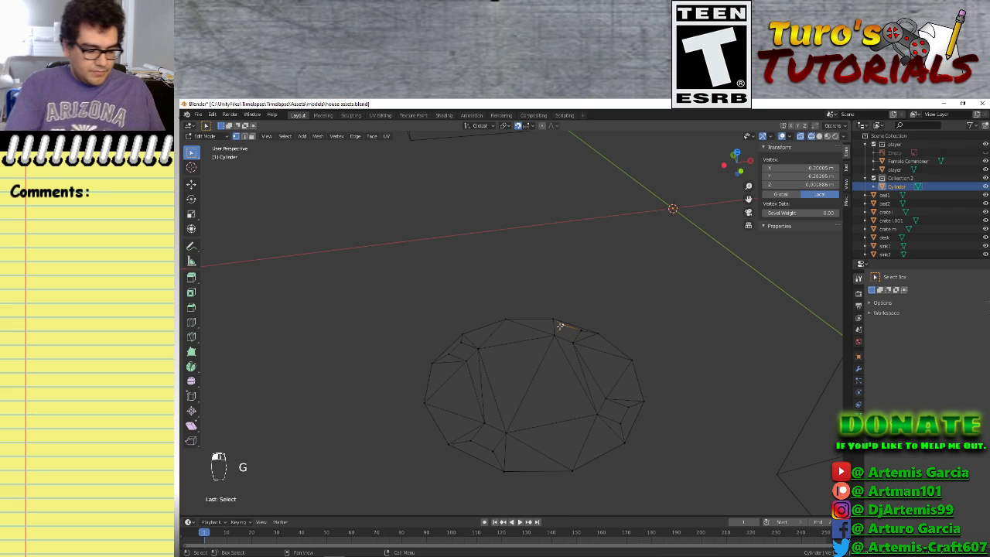
key("g")
key("z")
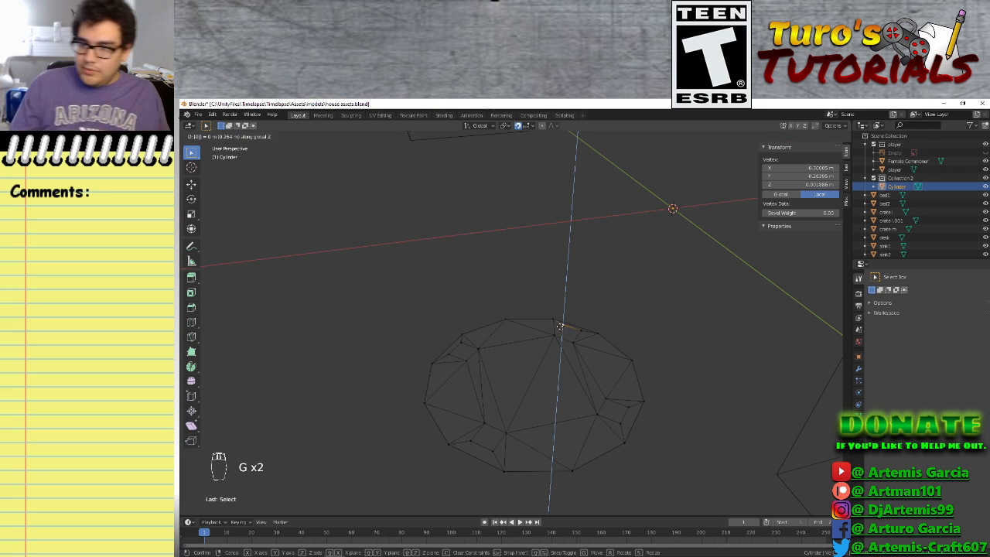
left_click(559, 325)
Move the upper-right square's inner left corner vertex along global Z to a local Z of 0
left_click(555, 334)
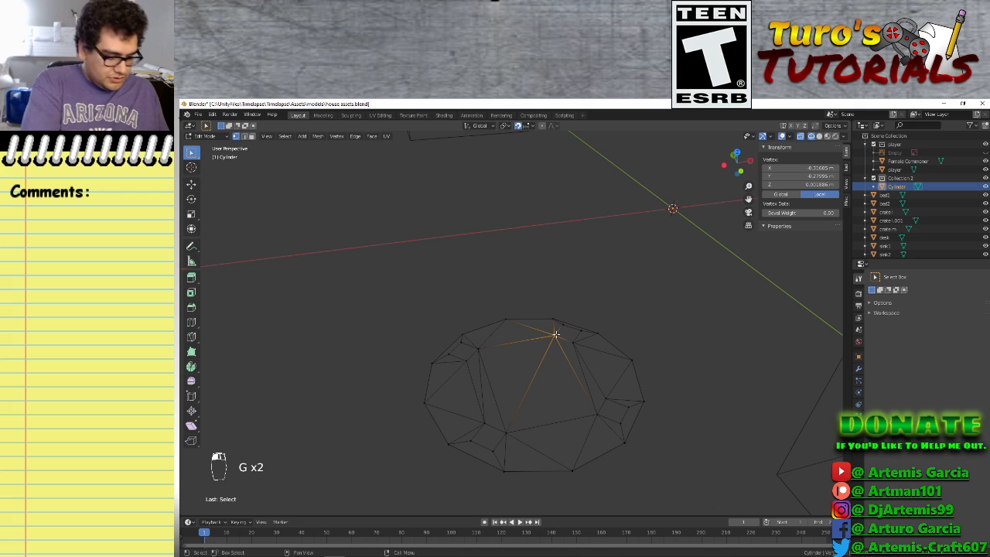
key("g")
key("z")
key("0")
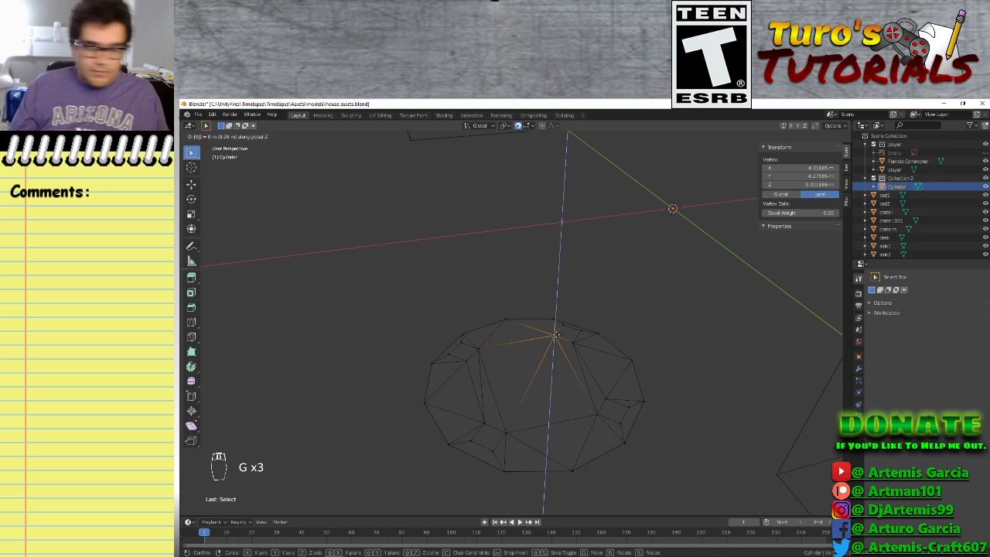
key("Return")
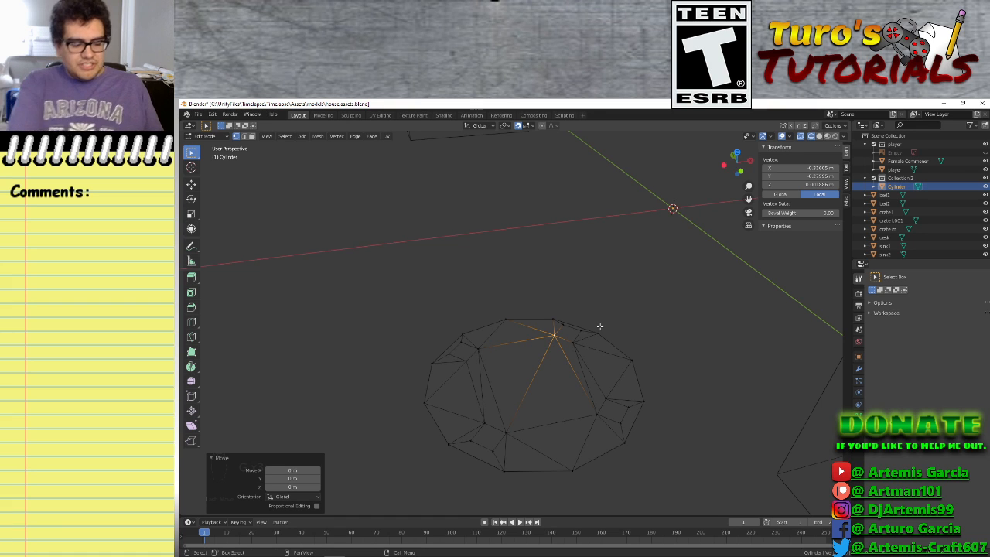
key("g")
key("z")
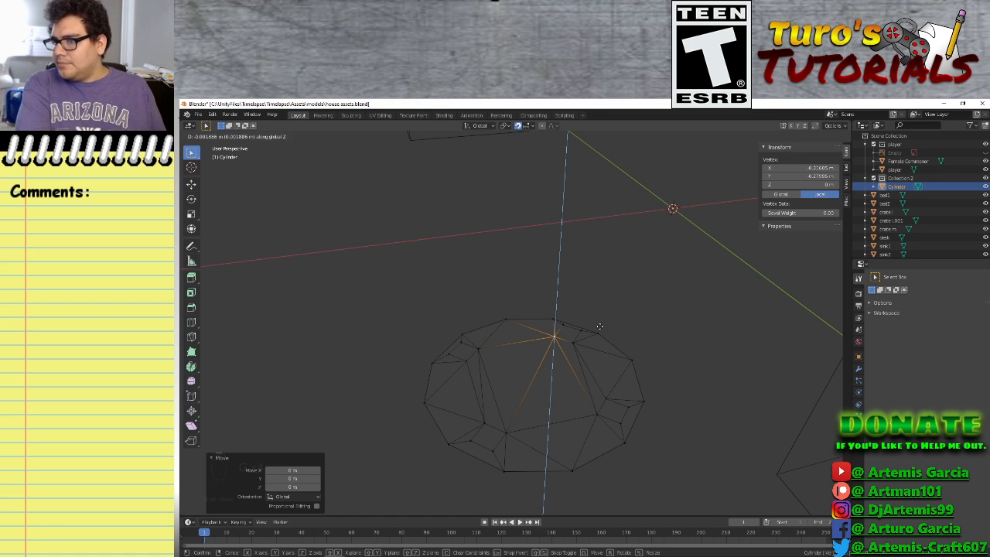
left_click(599, 326)
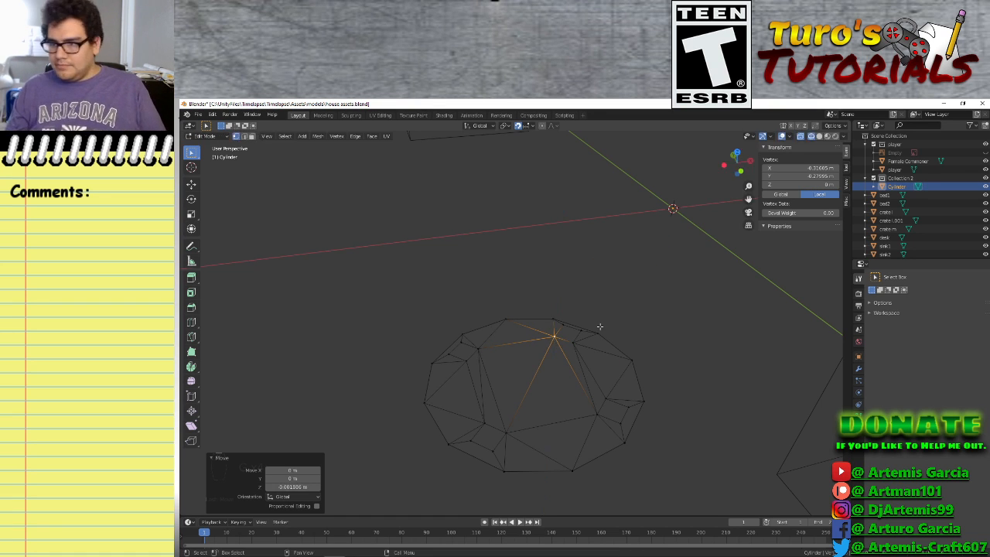
Try to move the upper-right square's outer left corner vertex along global Z to a local Z of 0
left_click(564, 327)
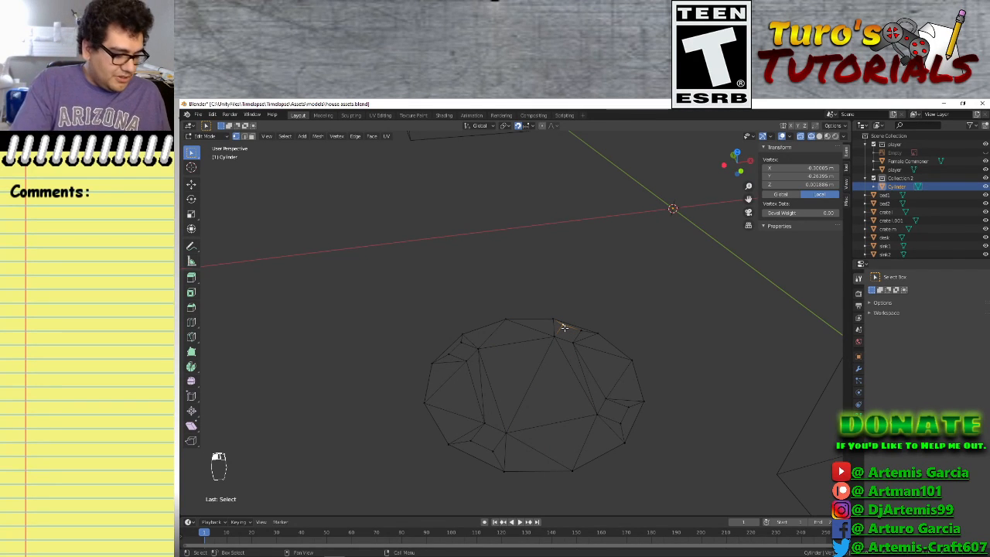
key("g")
key("z")
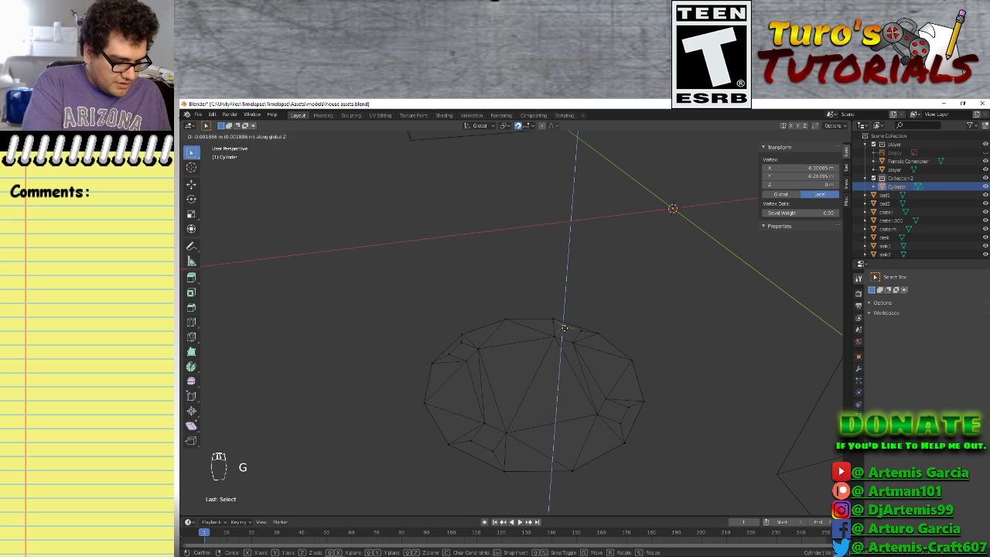
key("Return")
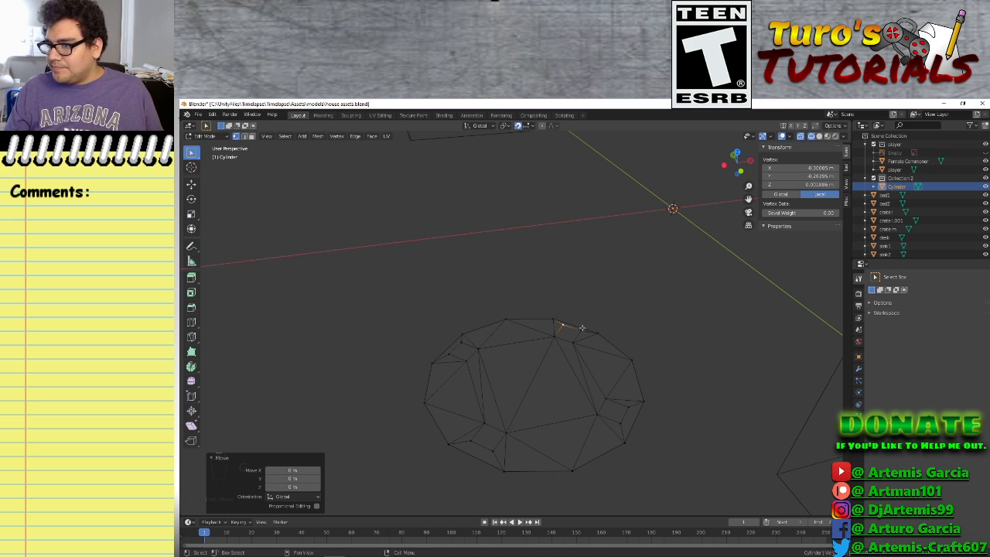
Try to move the whole selected mesh along global Z to a median height of 0
left_click(581, 329)
key("a")
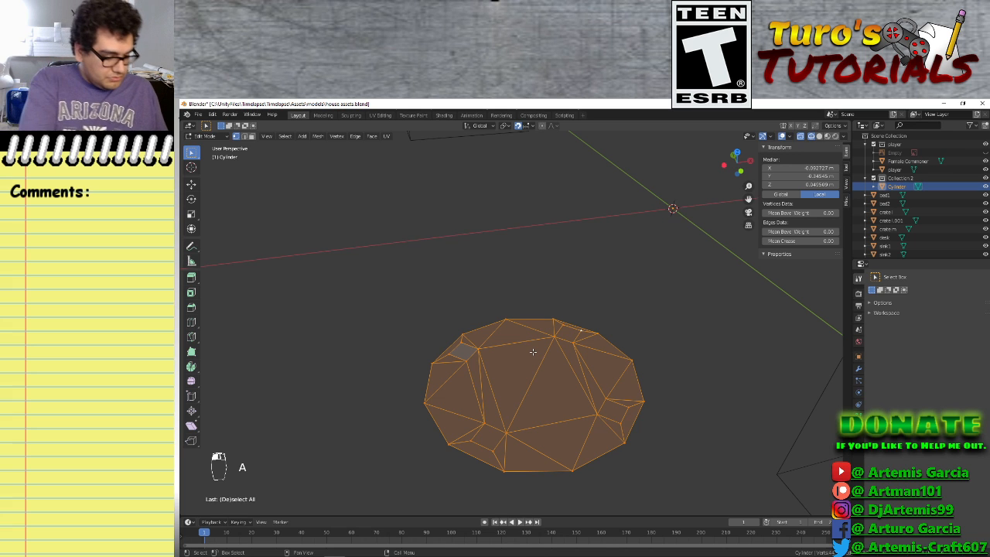
key("g")
key("z")
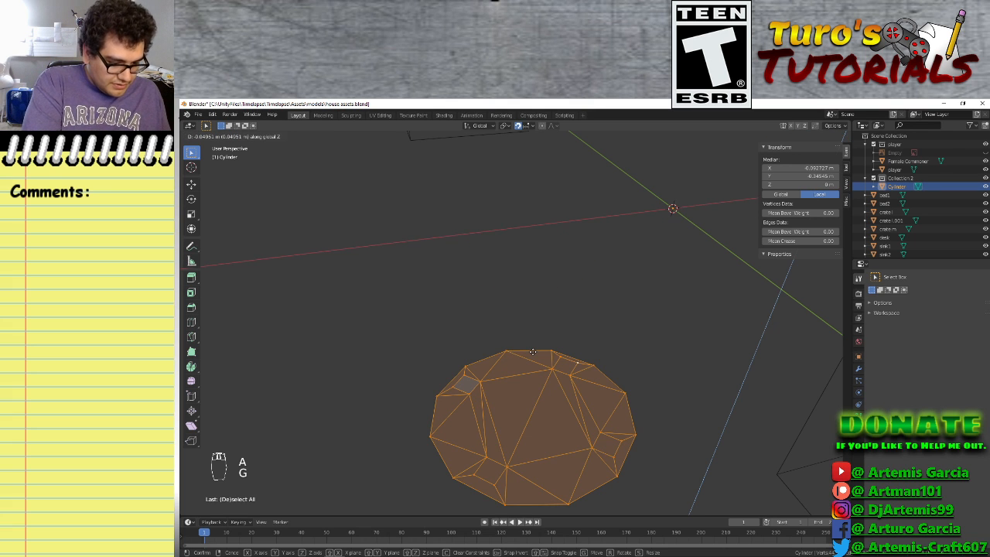
key("Return")
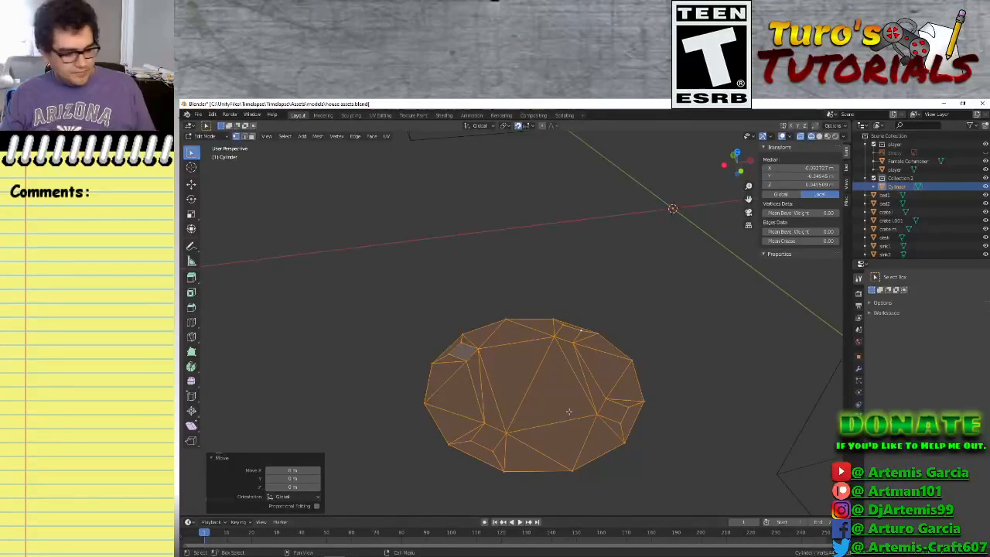
Set the local Z of the inner corner vertex of the disc's front-left square to 0, in a lower angled view
middle_click_drag(569, 412, 641, 423)
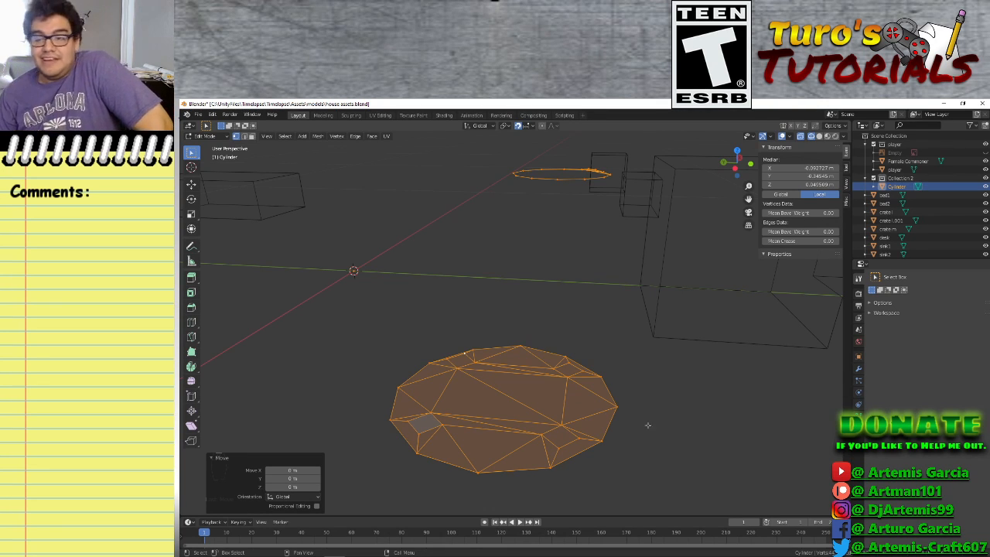
left_click(443, 421)
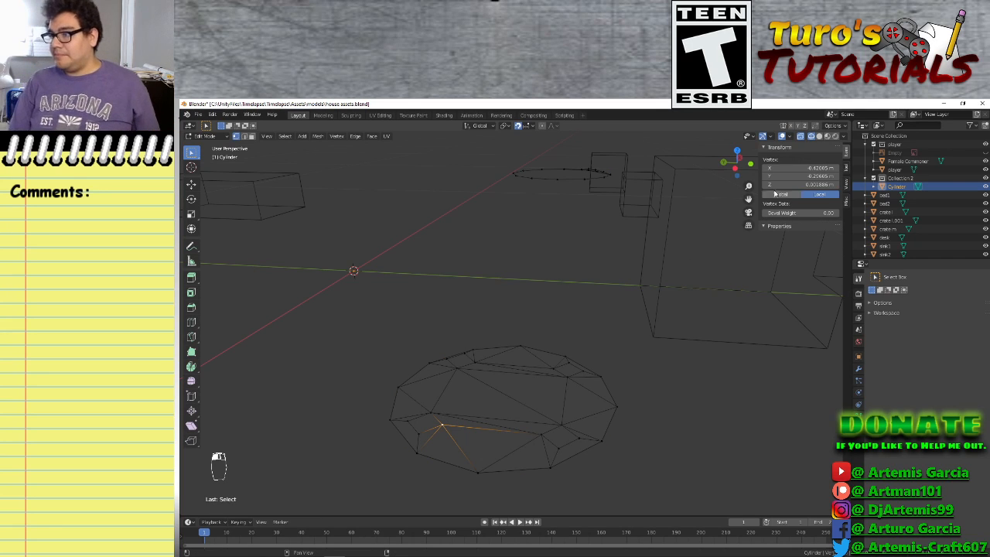
left_click(804, 184)
type("0")
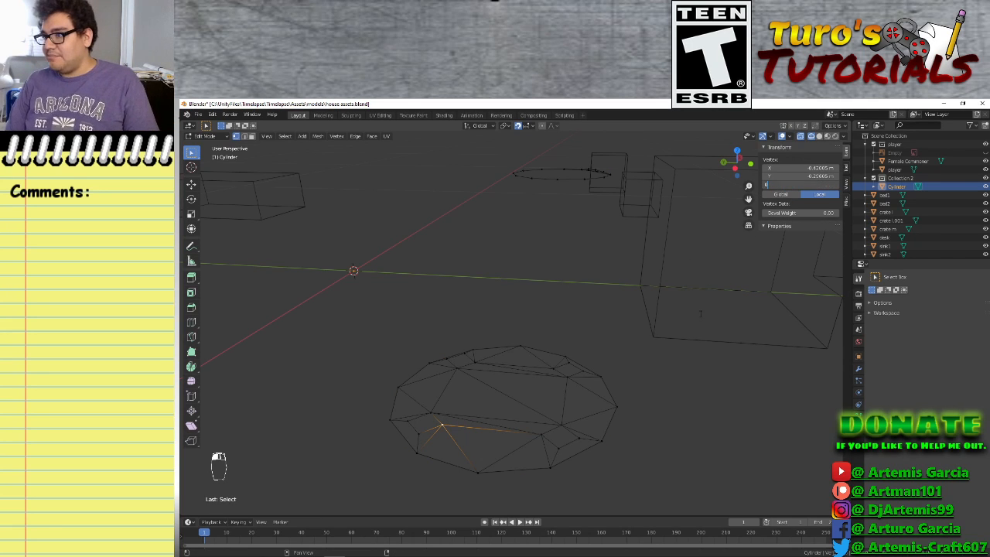
key("Return")
Set the local Z of the centre face's front-right vertex to 0 after checking the neighbouring square vertices
left_click(559, 450)
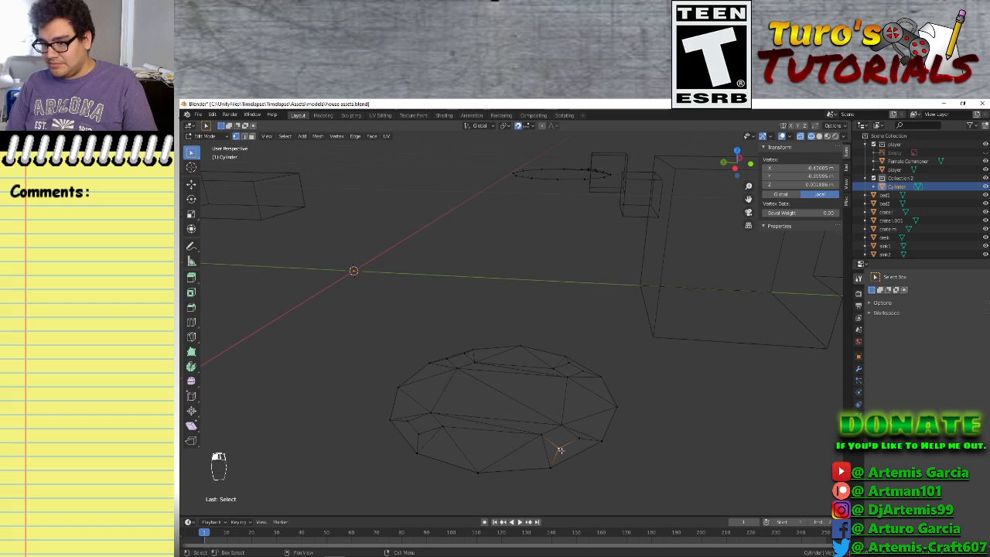
left_click(447, 428)
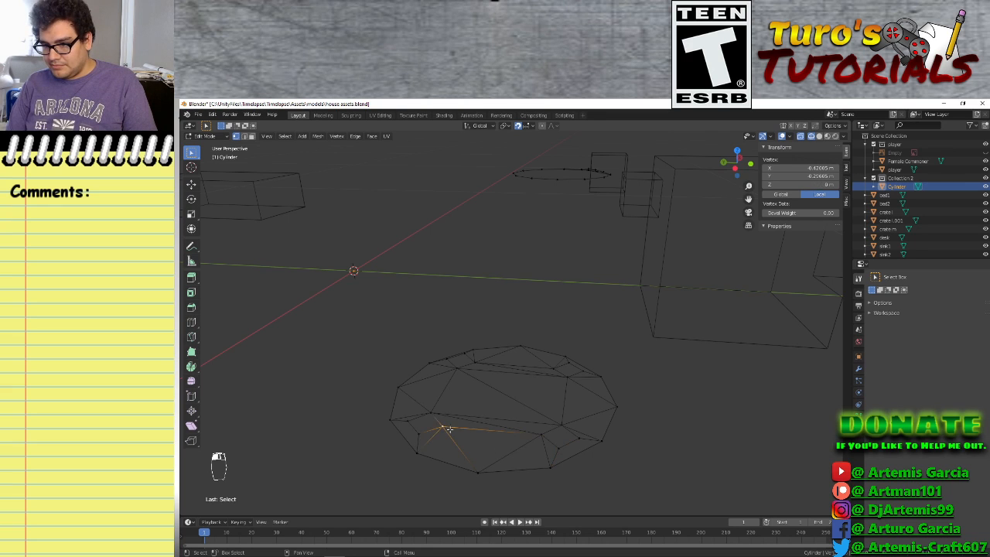
left_click(541, 435)
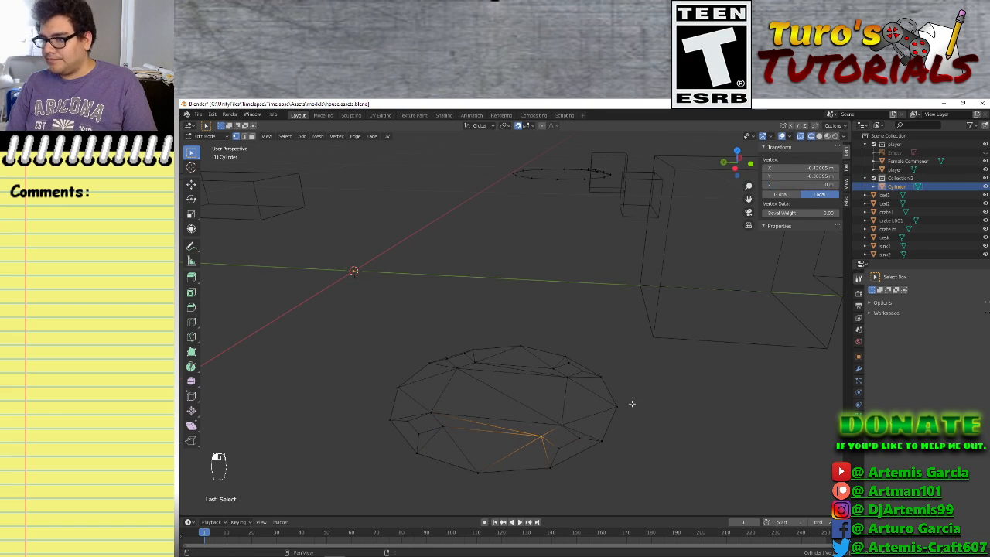
left_click(562, 423)
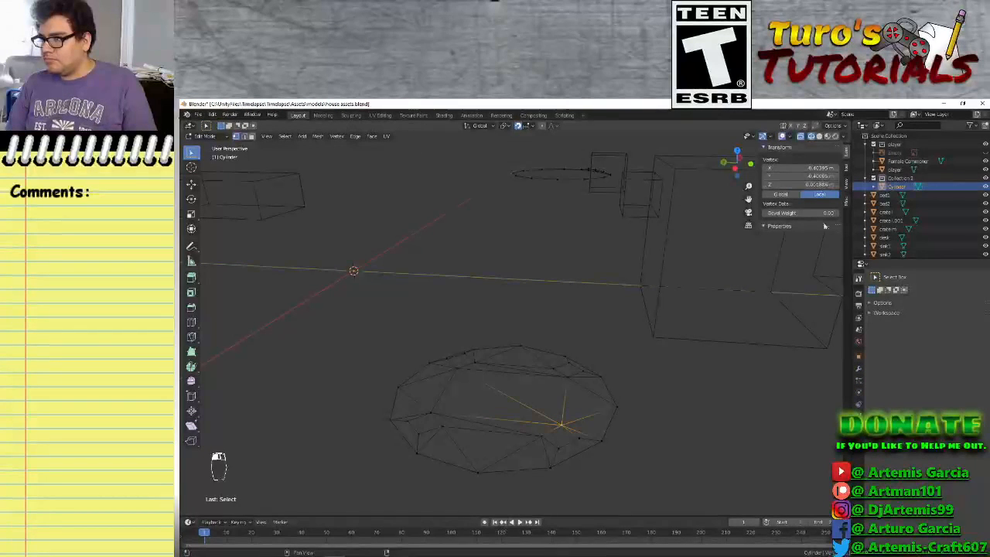
left_click(812, 184)
type("0")
key("Return")
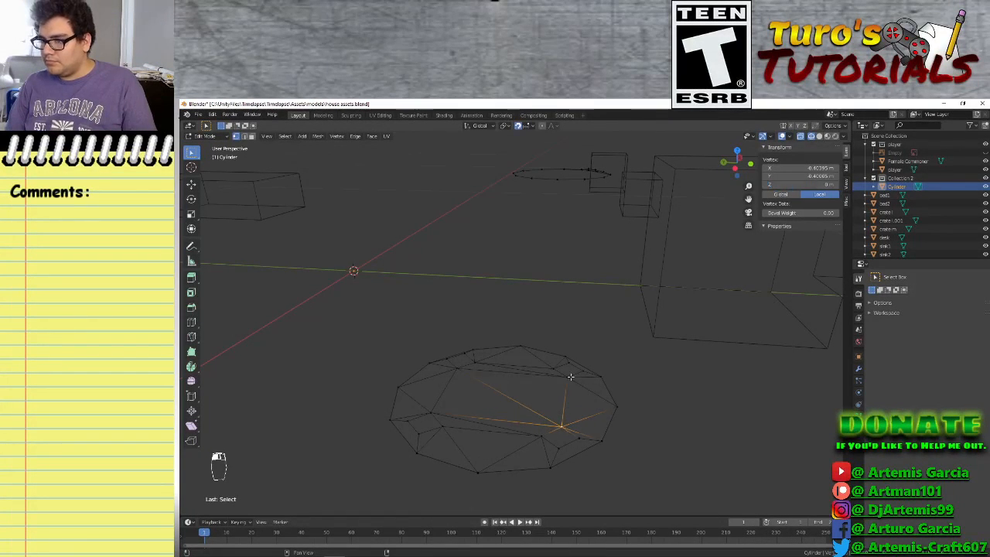
Check the local Z of the centre face's right vertices and the adjoining inner vertices of the corner squares
left_click(569, 376)
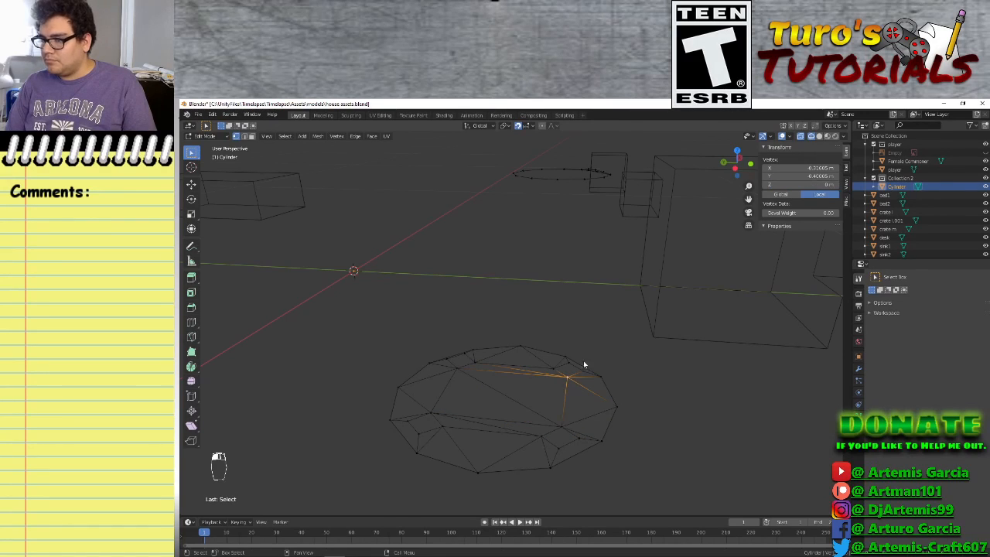
right_click(567, 378)
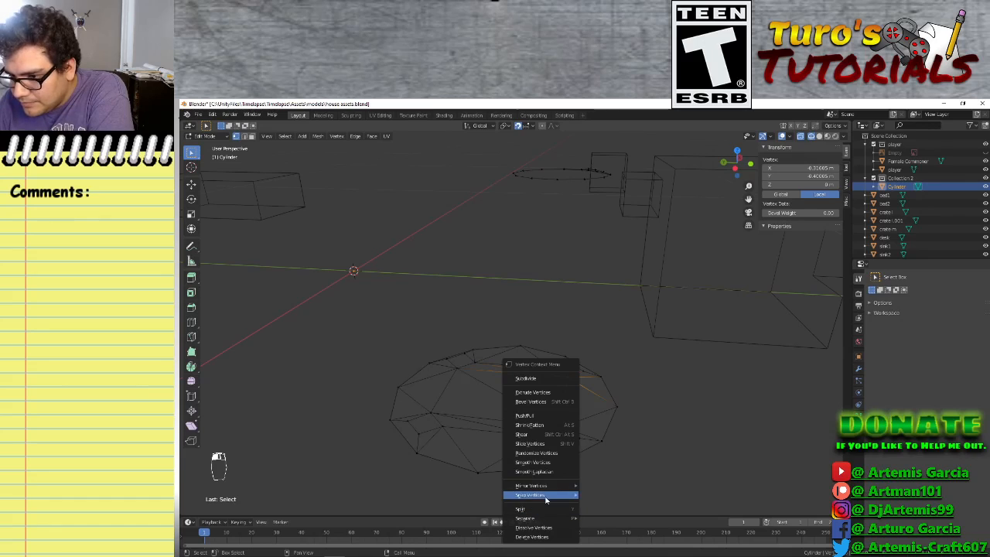
mouse_move(549, 493)
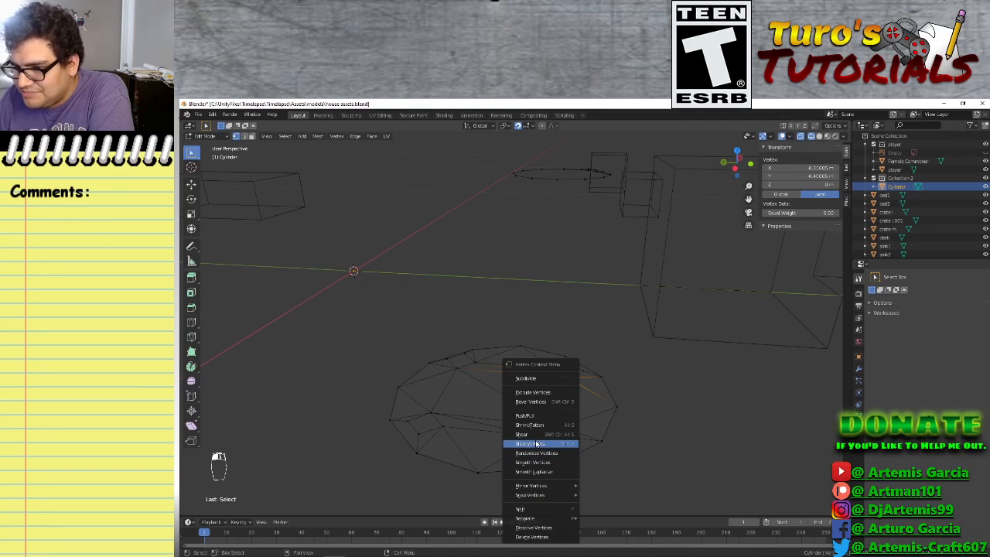
left_click(534, 527)
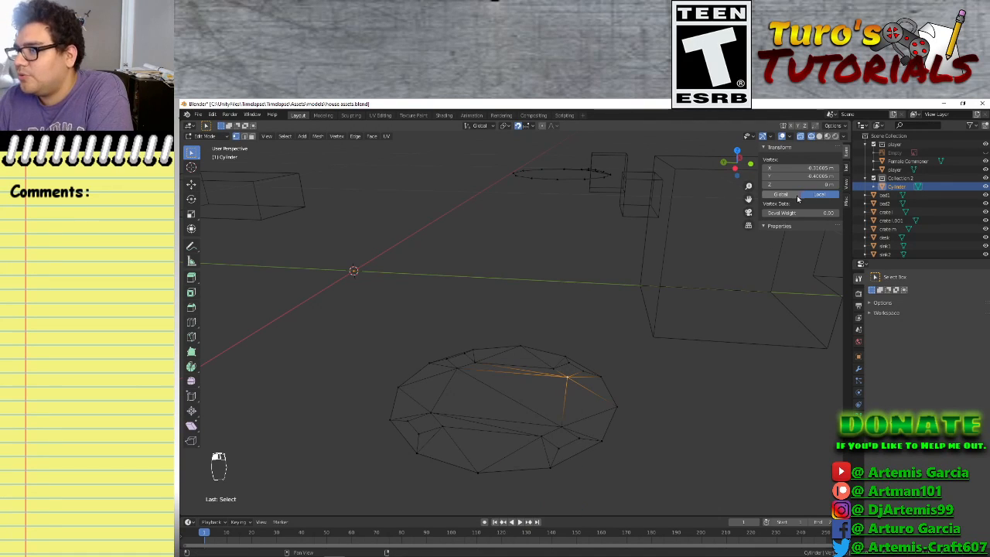
right_click(794, 188)
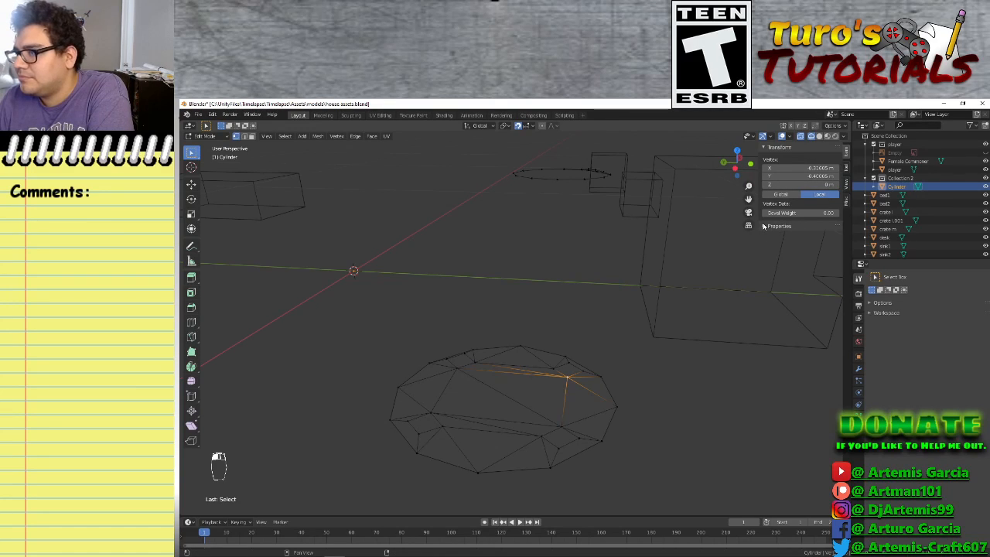
left_click(554, 368)
left_click(566, 385)
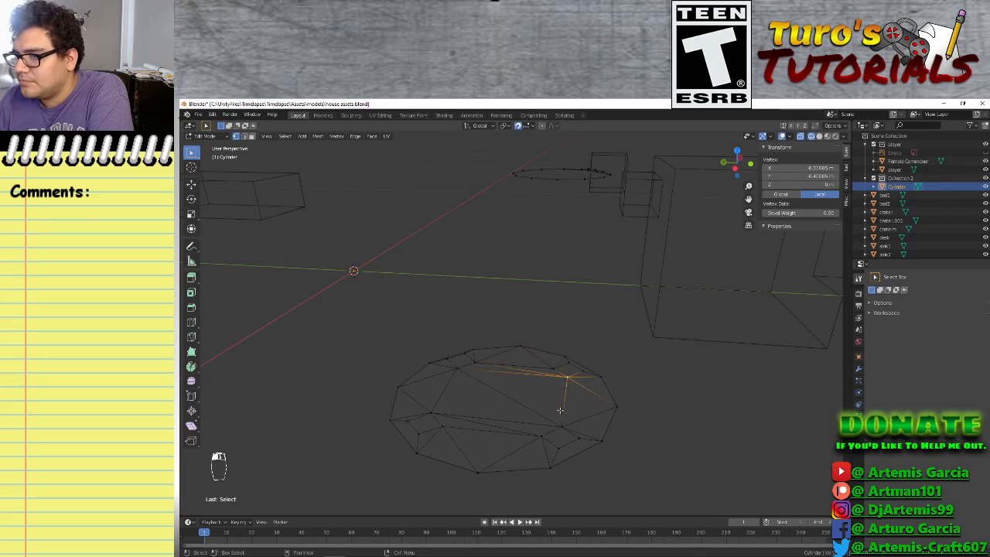
left_click(558, 427)
left_click(538, 438)
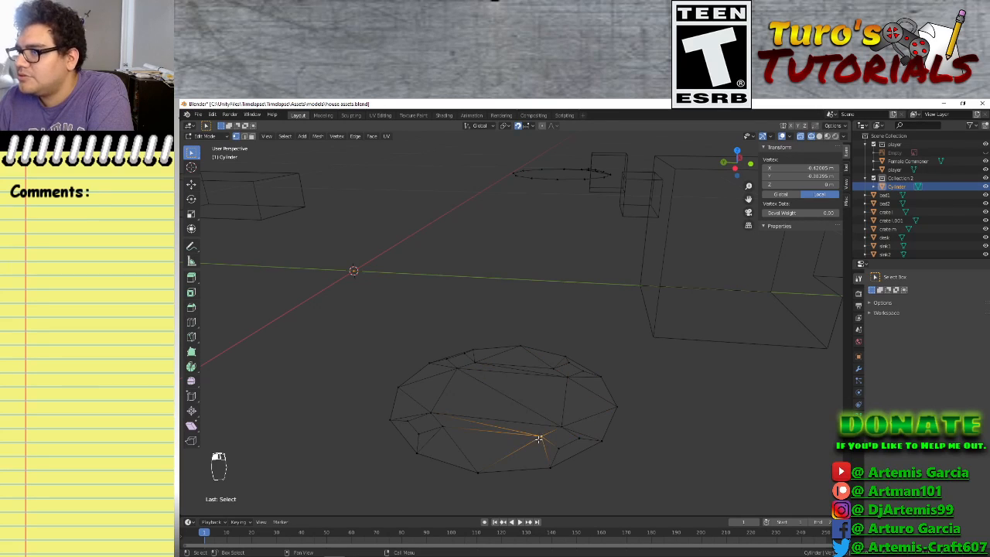
left_click(436, 423)
Set the local Z to 0 for the centre face's front-left vertex and the rim vertex just behind the disc's leftmost one
left_click(431, 412)
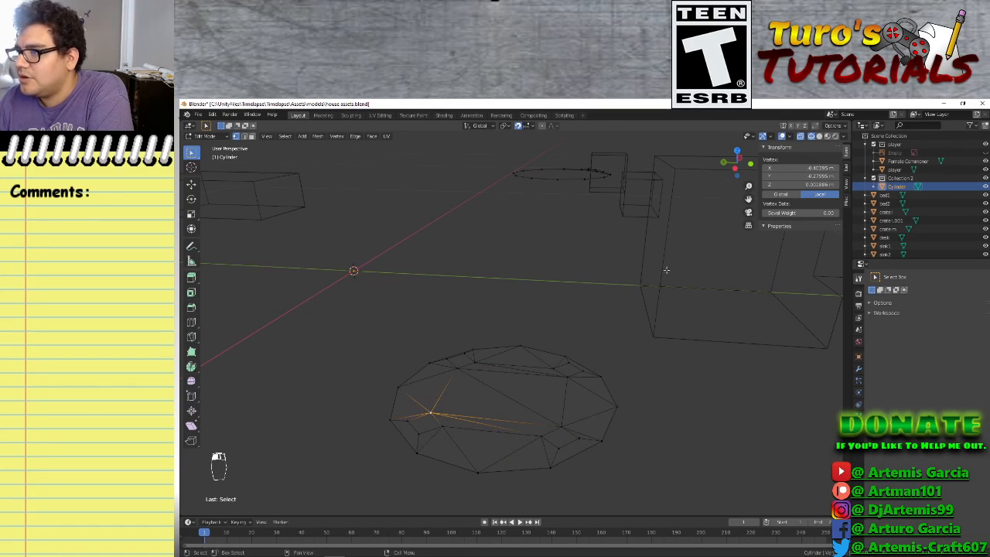
left_click(801, 185)
type("0")
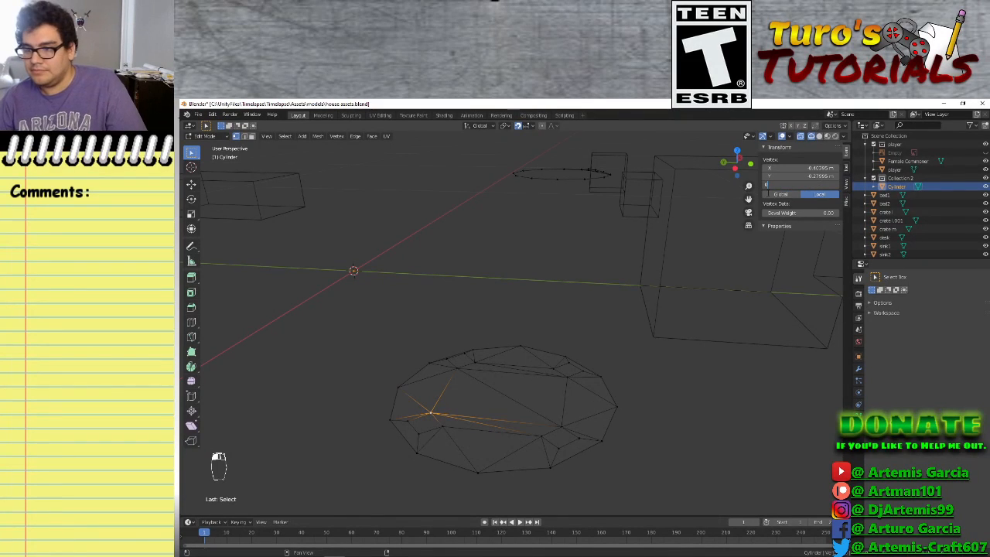
key("Return")
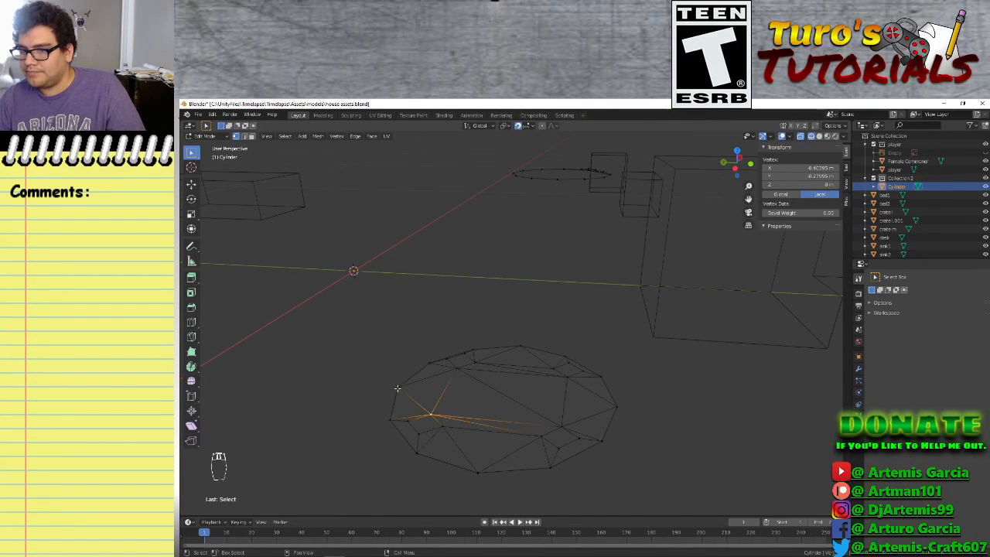
left_click(397, 388)
left_click(801, 185)
type("0")
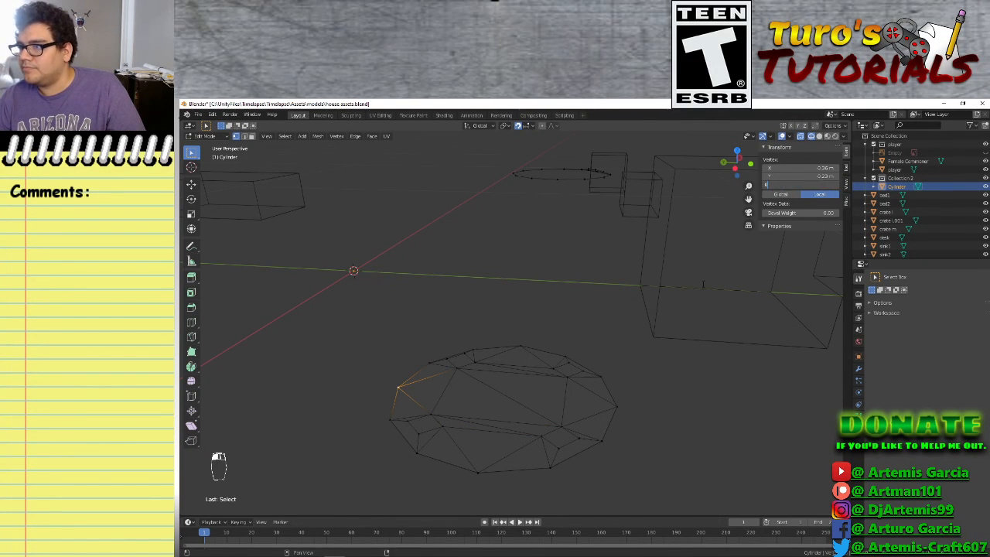
key("Return")
Set the local Z to 0 for the disc's rightmost rim vertex and the next rim vertex behind it
left_click(616, 406)
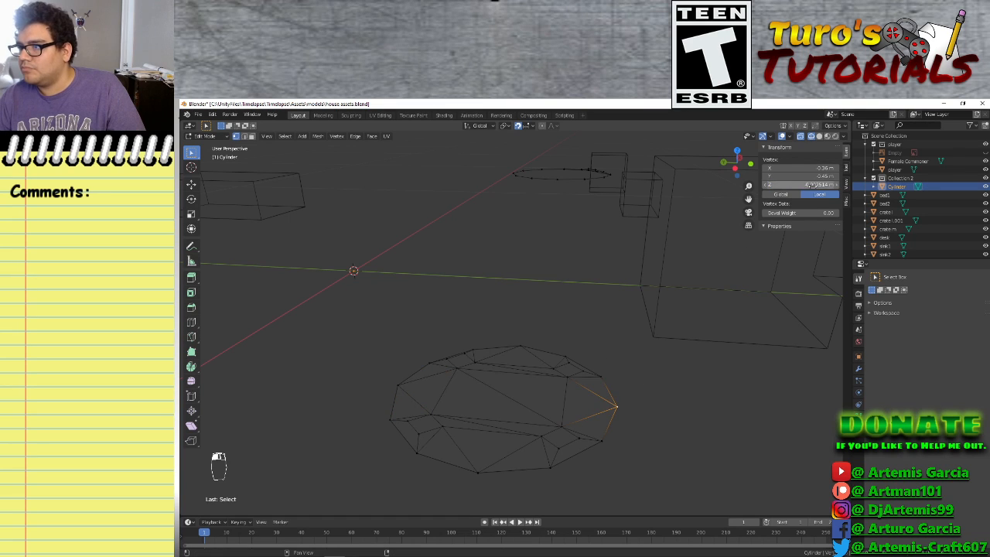
type("0")
key("Return")
left_click(604, 377)
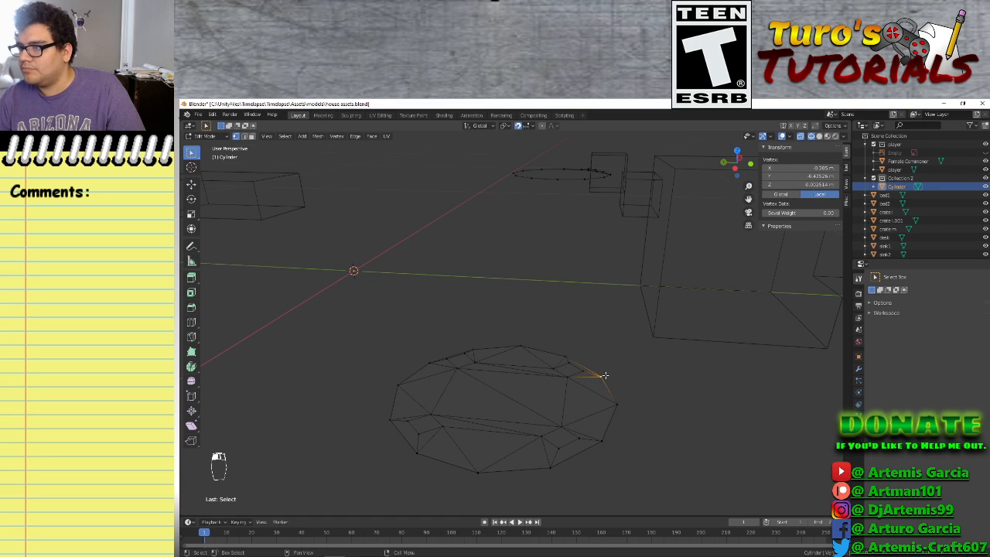
left_click(804, 184)
type("0")
key("Return")
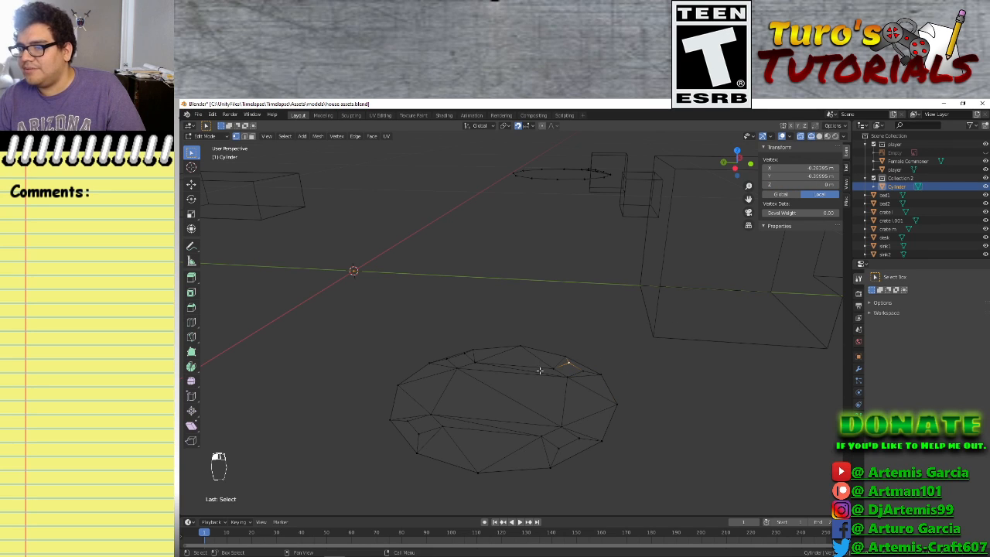
Set the local Z of the back-right square's rear rim vertex to 0
left_click(569, 349)
left_click(804, 184)
type("0")
key("Return")
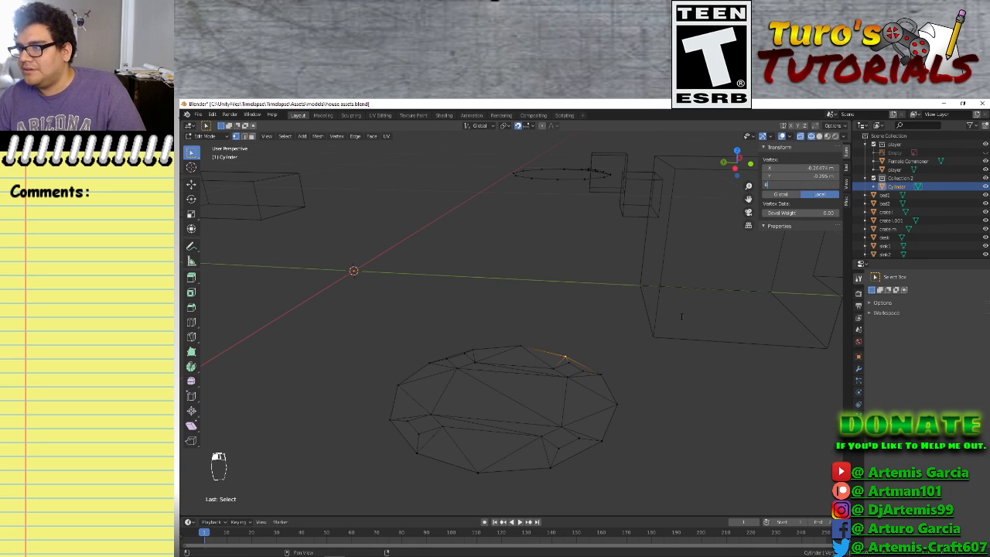
Check the back-right square's remaining vertices and set the local Z of the front-right square's right rim vertex to 0
left_click(553, 368)
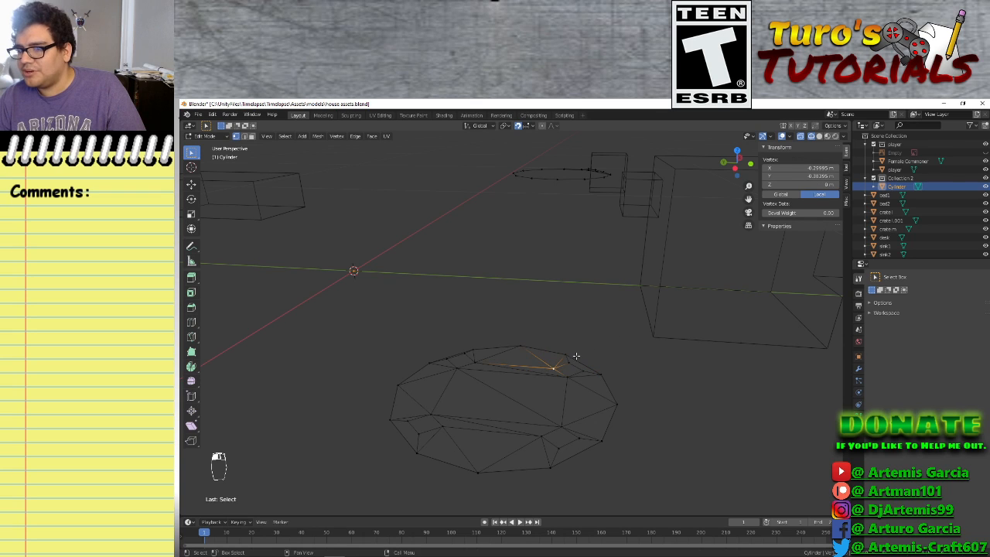
left_click(568, 374)
left_click(569, 363)
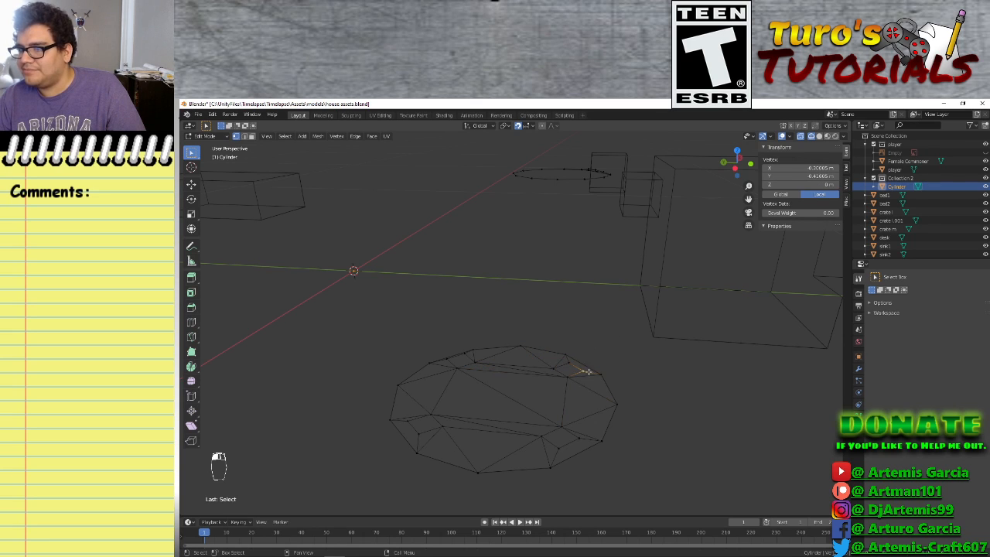
left_click(613, 404)
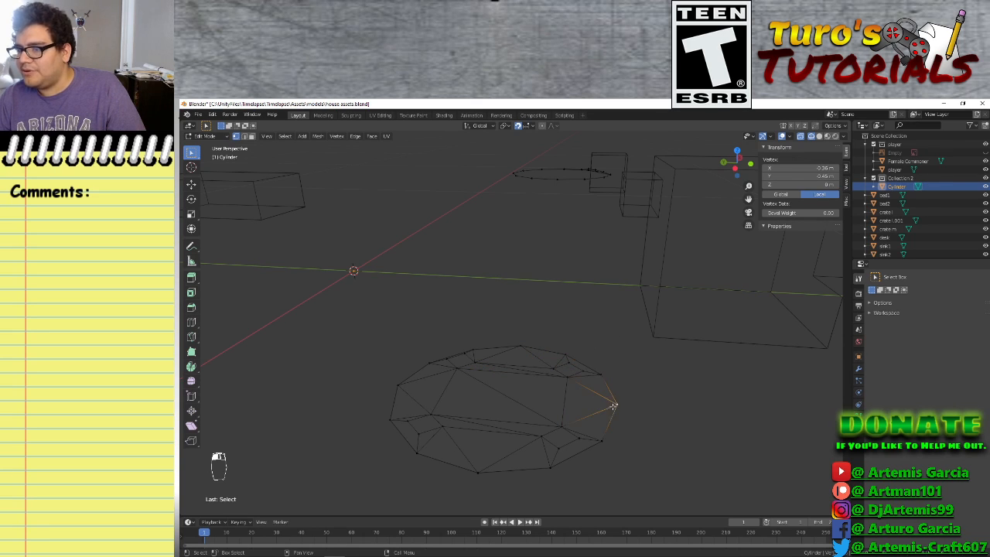
left_click(601, 442)
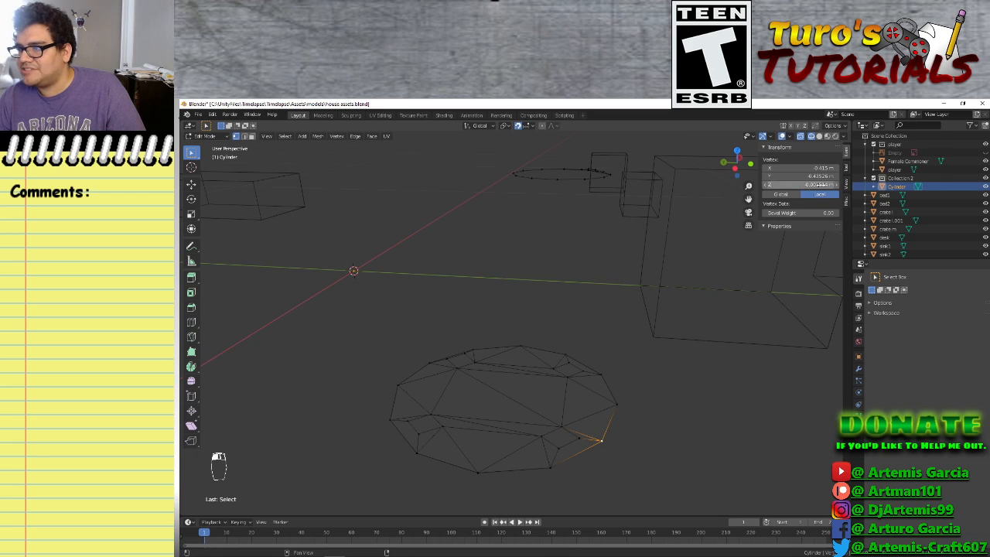
double_click(818, 184)
type("0")
key("Return")
Set the local Z to 0 for the two side corner vertices of the front-right square
left_click(581, 438)
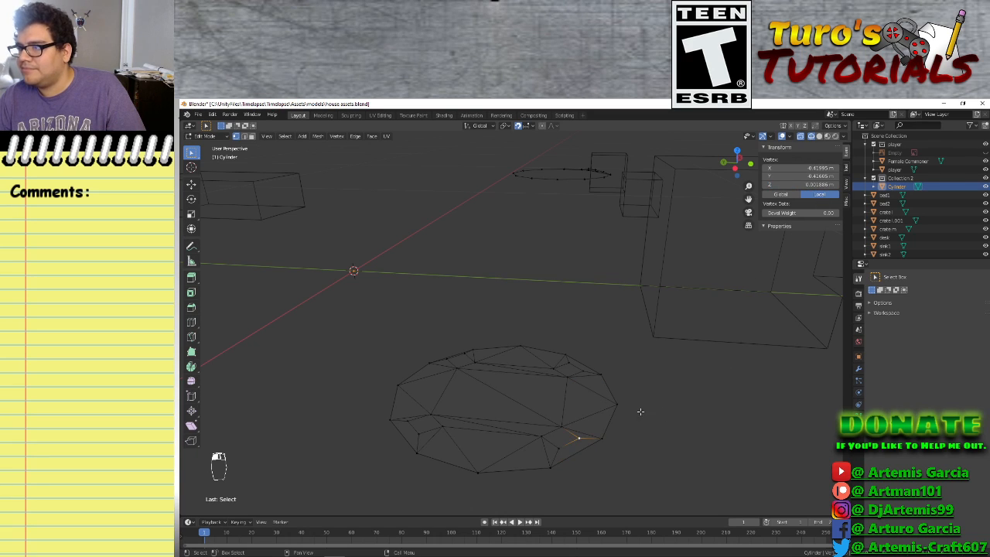
left_click(558, 446)
double_click(801, 184)
type("0")
key("Return")
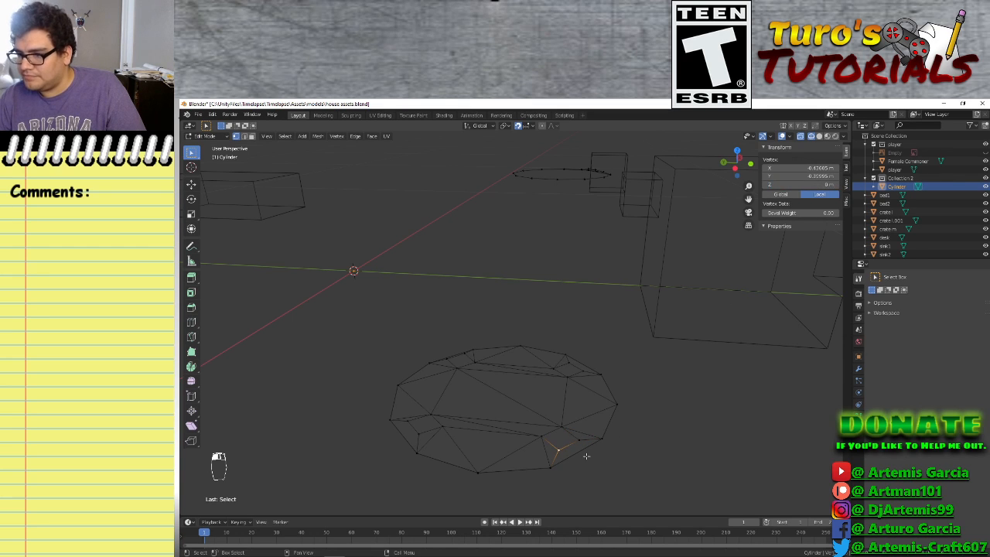
Set the local Z of the front-right square's front rim vertex to 0
left_click(549, 466)
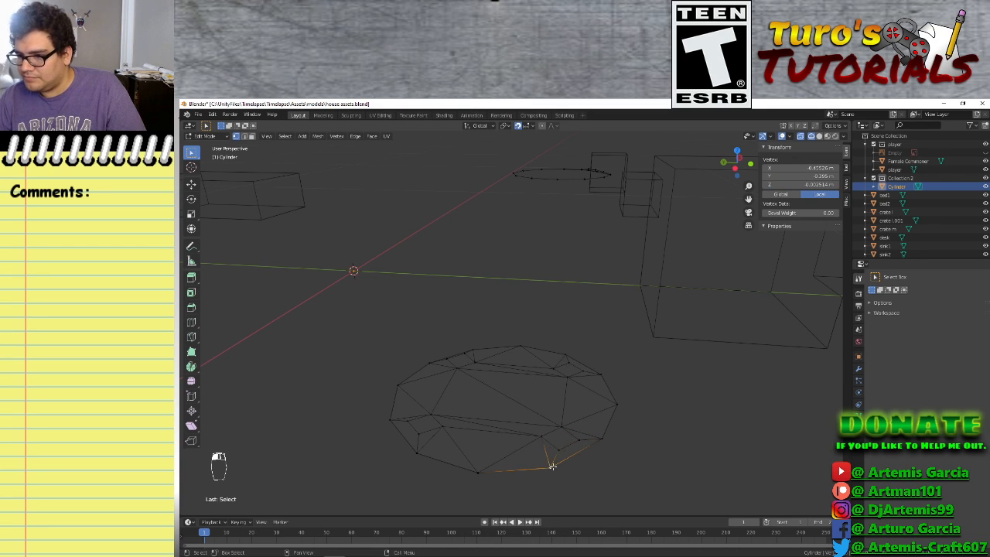
double_click(800, 184)
type("0")
key("Return")
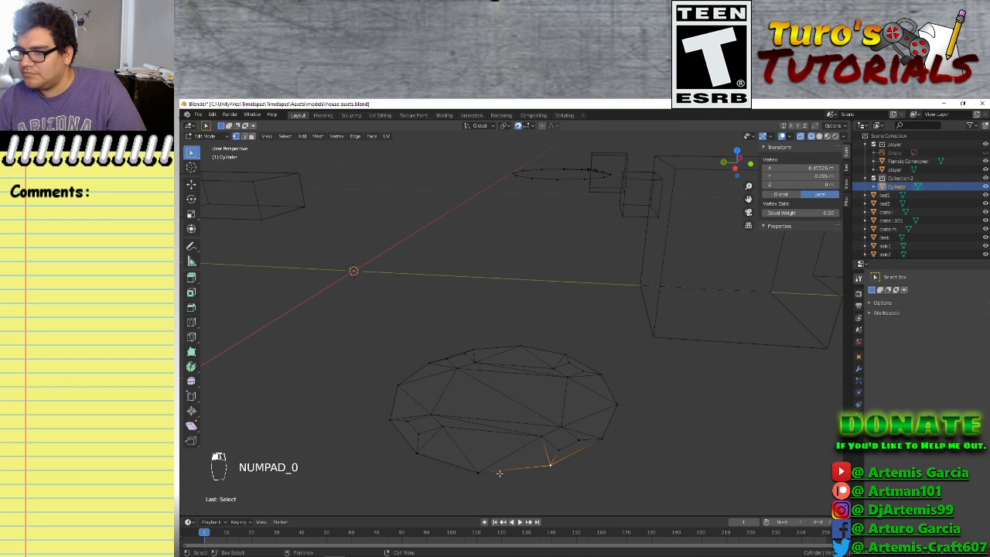
Try to level the disc's frontmost rim vertex by moving it along global Z with a value of 0
left_click(481, 472)
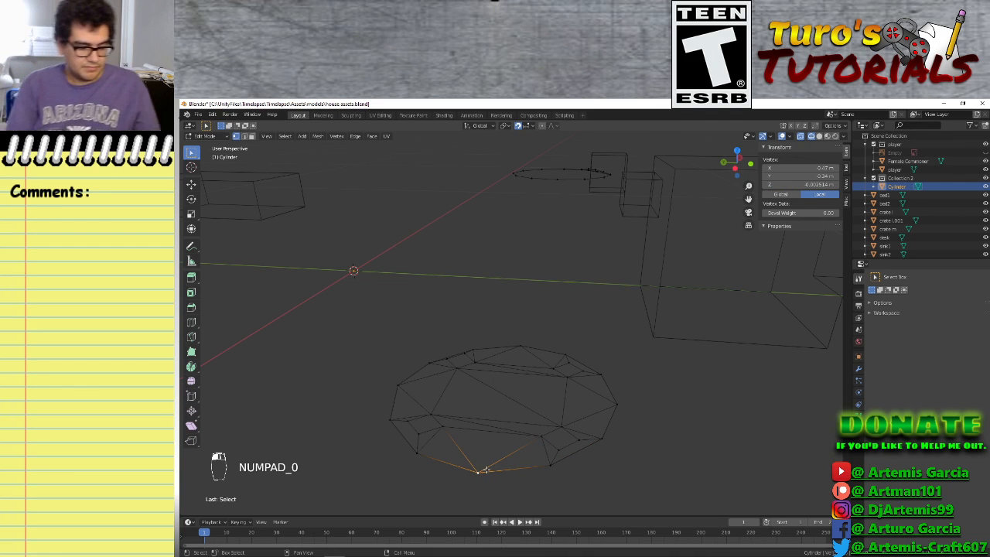
key("g")
key("z")
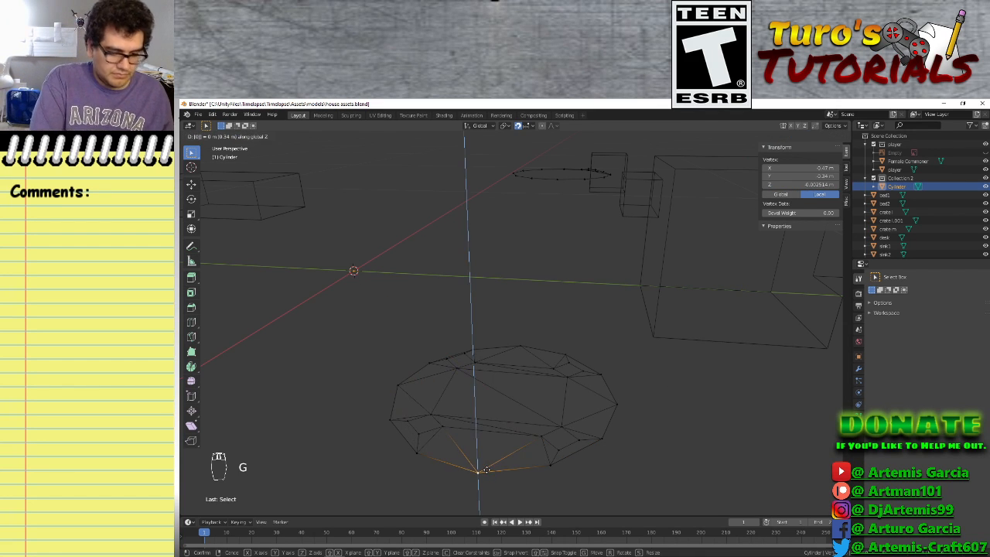
left_click(484, 470)
Try to level the front-left square's front rim vertex by moving it along global Z with a value of 0
left_click(442, 426)
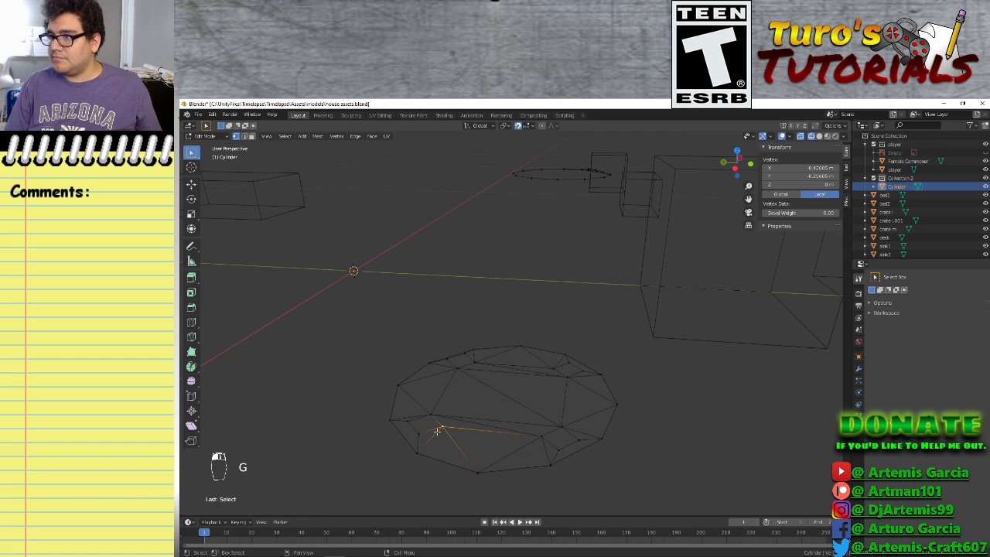
left_click(418, 448)
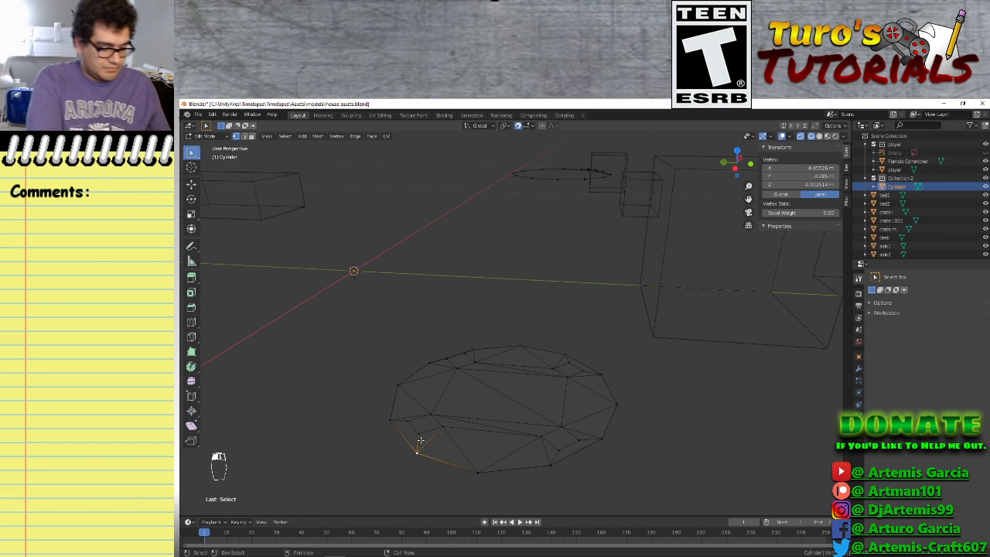
key("g")
key("z")
left_click(420, 440)
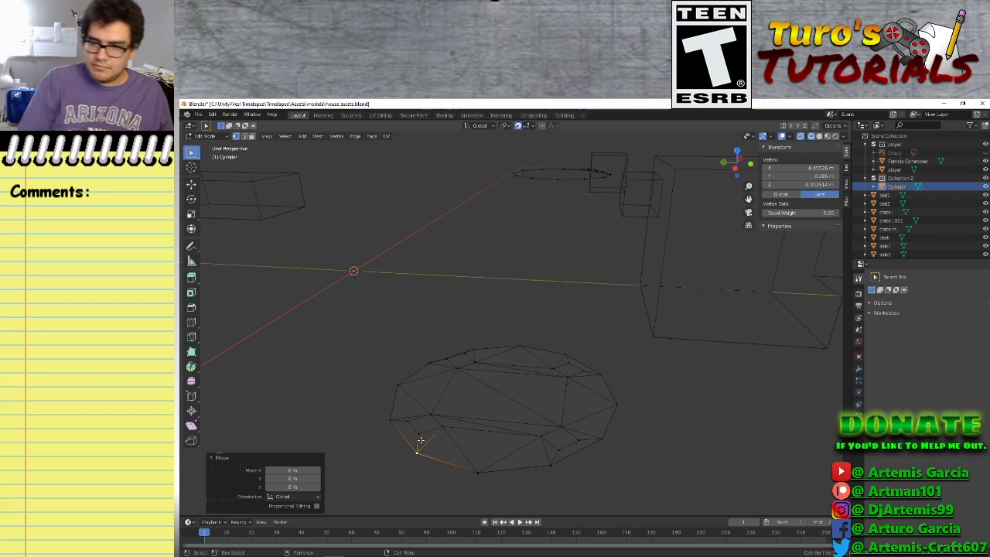
Try to level the front-left square's front outer corner vertex by moving it along global Z with a value of 0
left_click(414, 436)
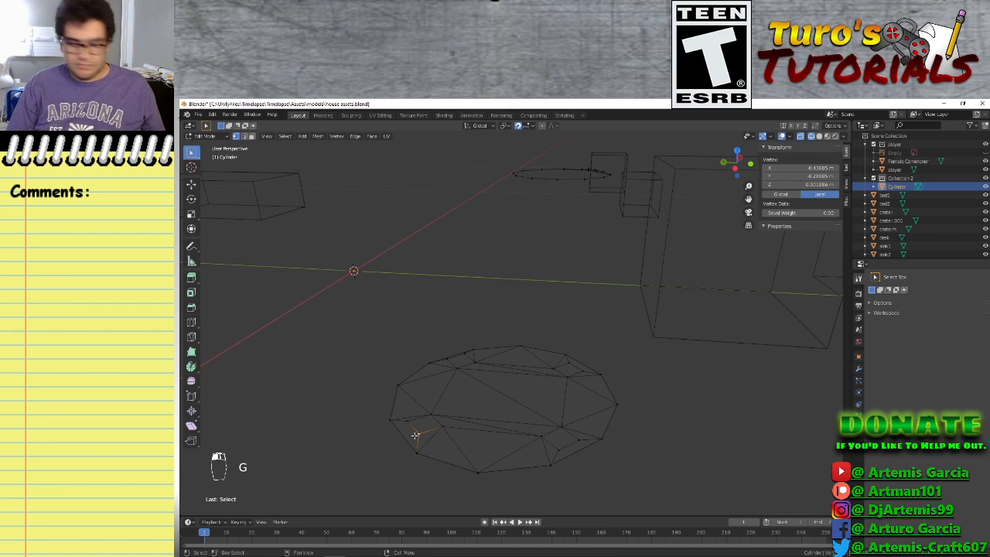
key("g")
key("z")
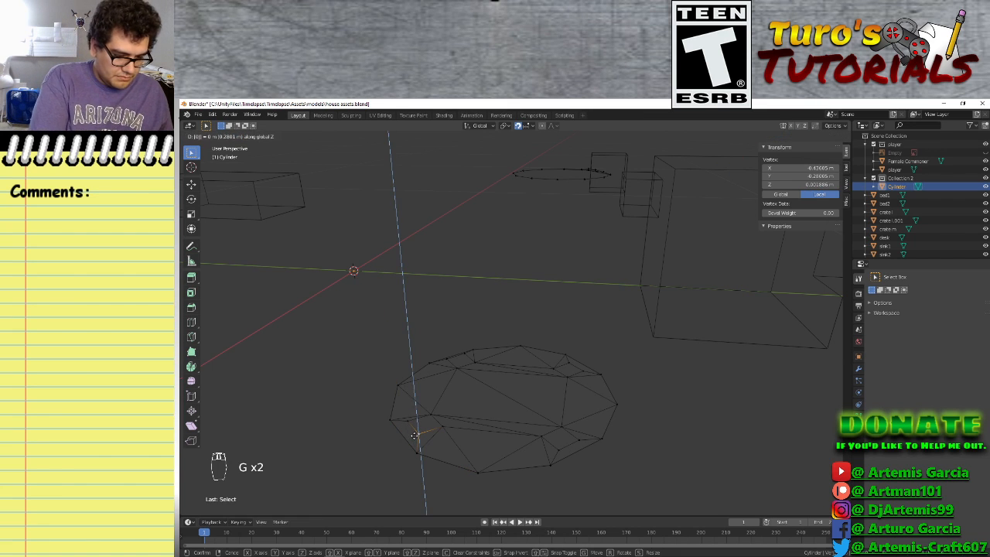
left_click(415, 435)
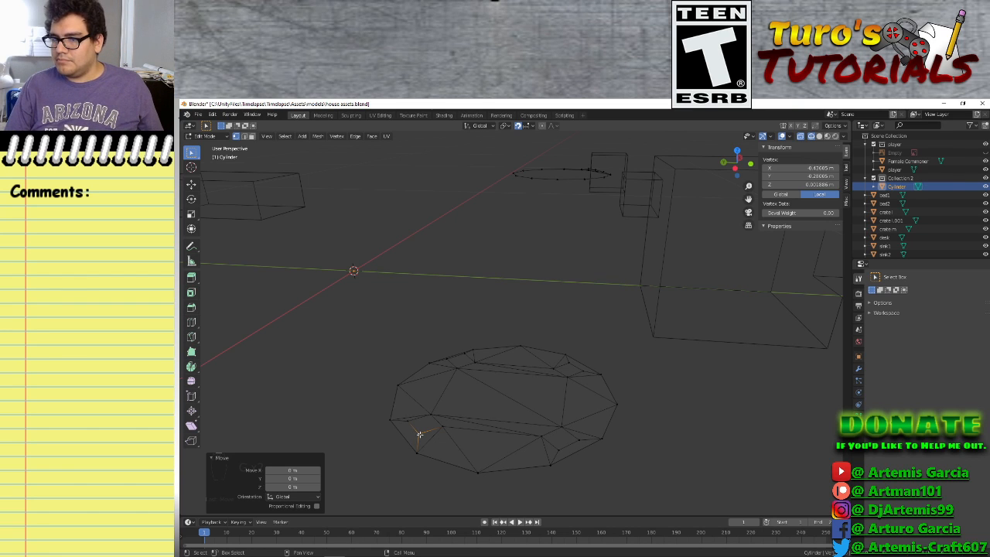
key("g")
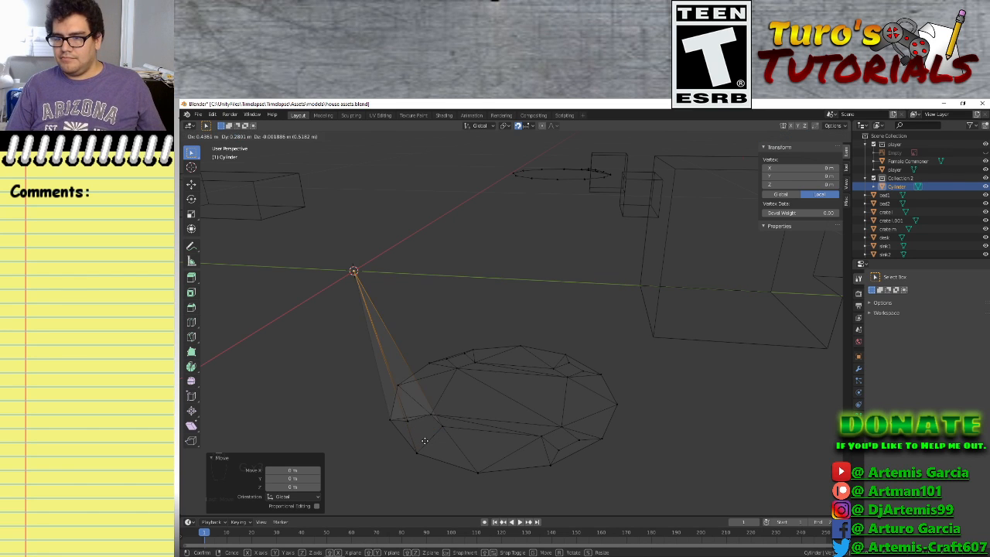
key("z")
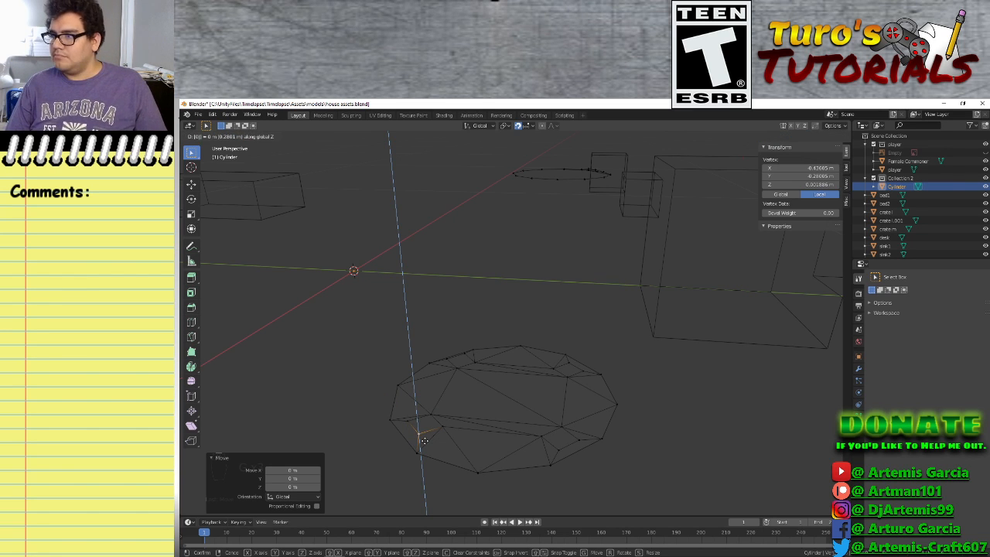
right_click(424, 440)
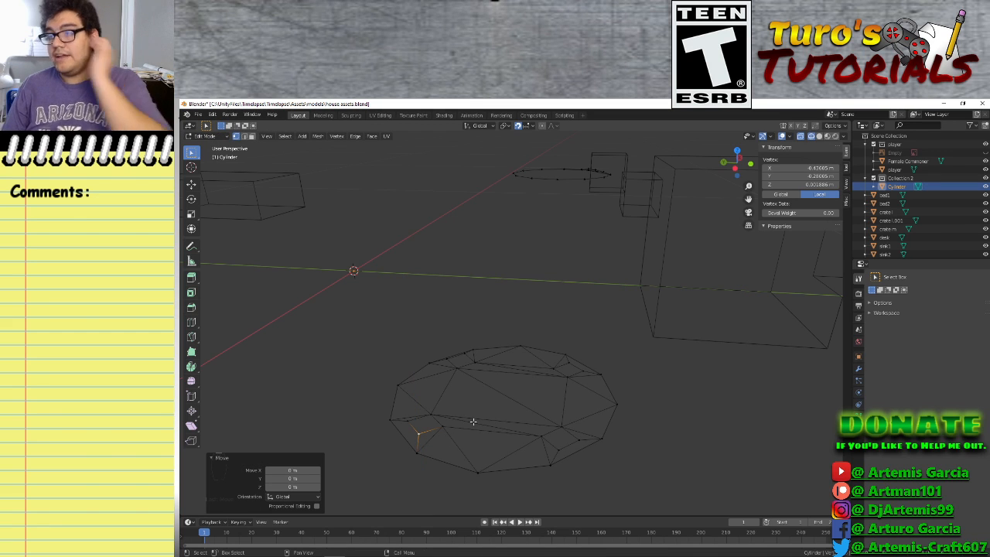
Set the local Z to 0 for the front-left square's front outer corner vertex and the disc's frontmost rim vertex
left_click(801, 184)
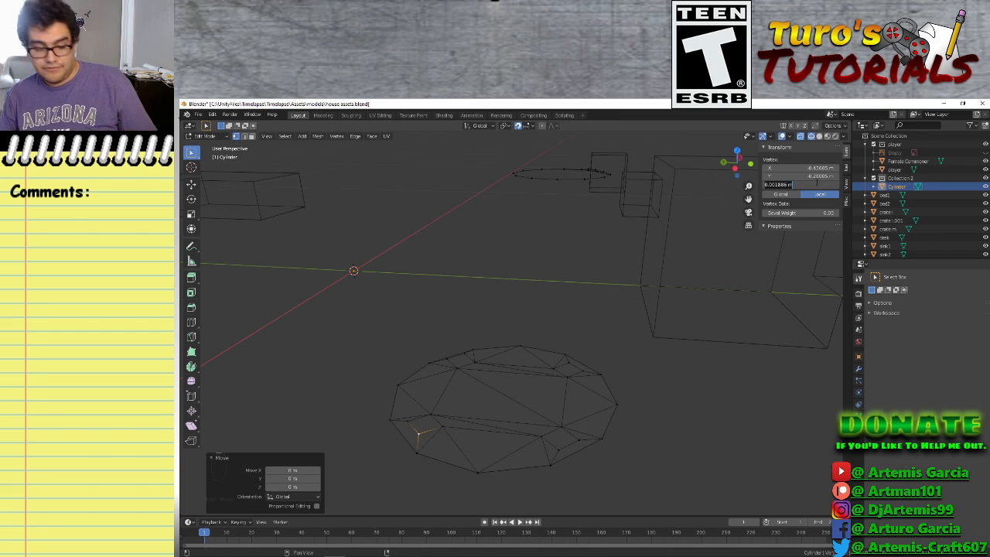
type("0")
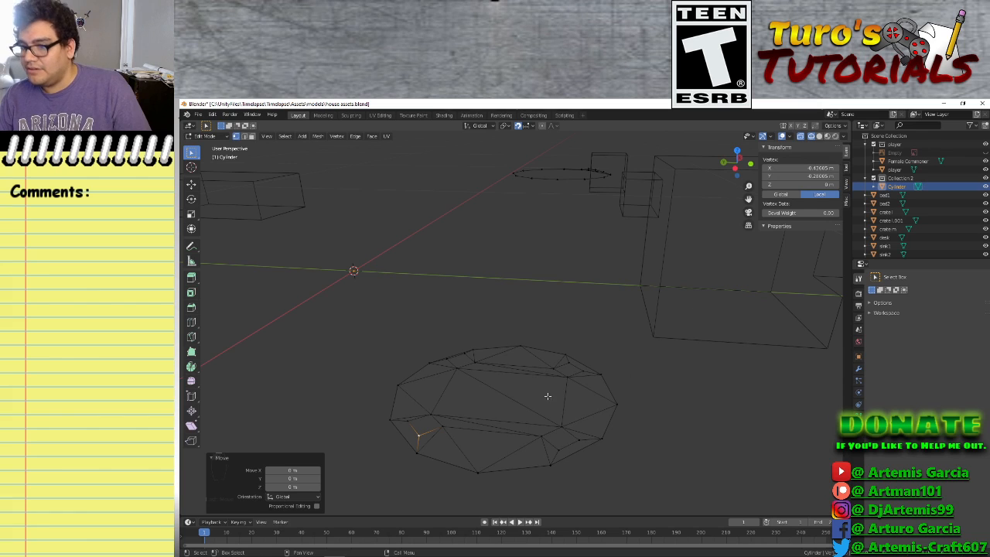
left_click(466, 466)
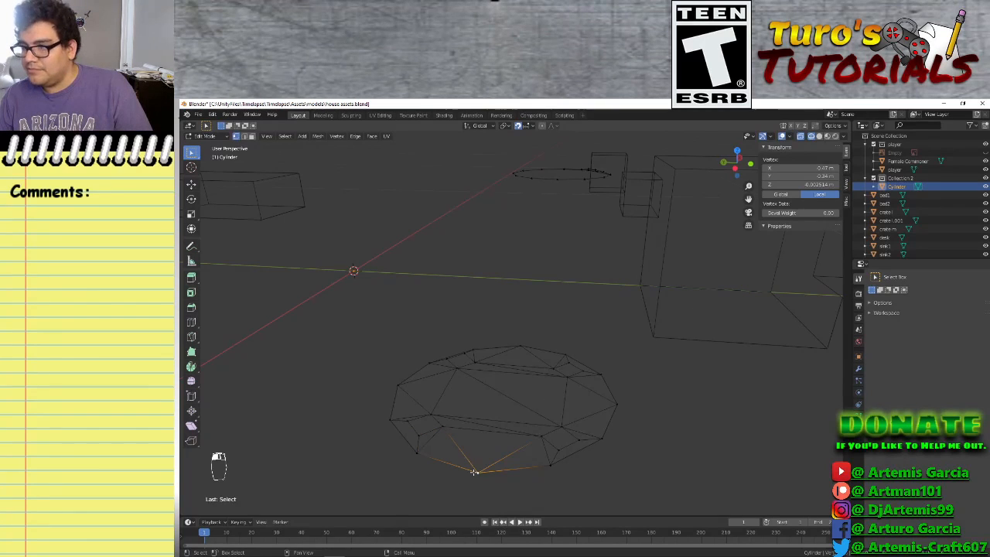
left_click(781, 184)
type("0")
key("Return")
Set the local Z of the front-left square's front rim vertex to 0
left_click(540, 464)
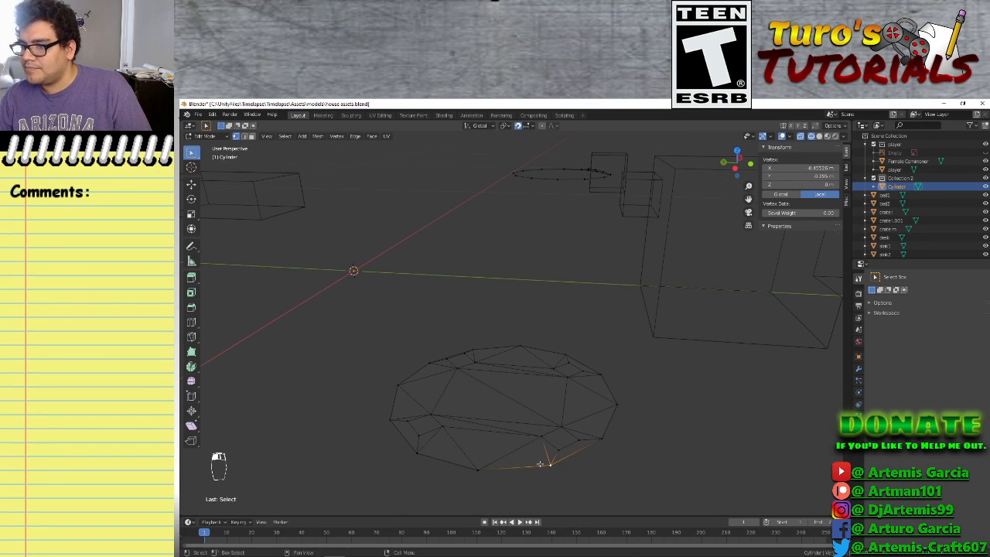
key("g")
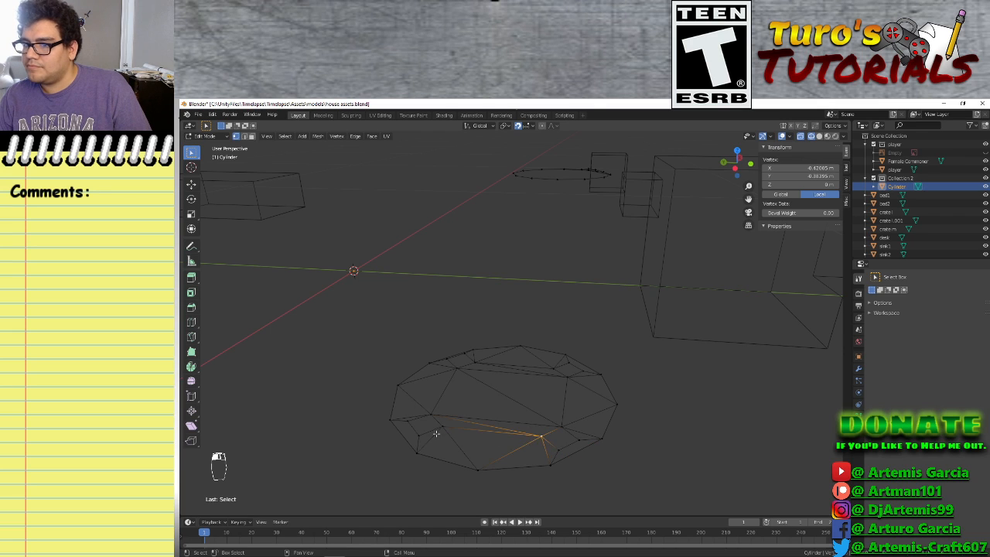
left_click(436, 433)
left_click(415, 451)
double_click(800, 184)
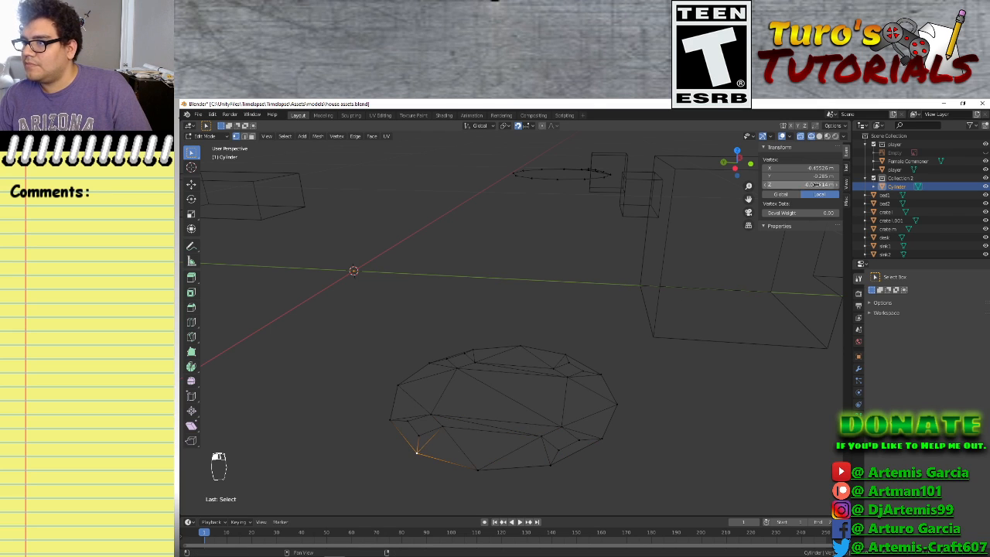
type("0")
key("Return")
key("g")
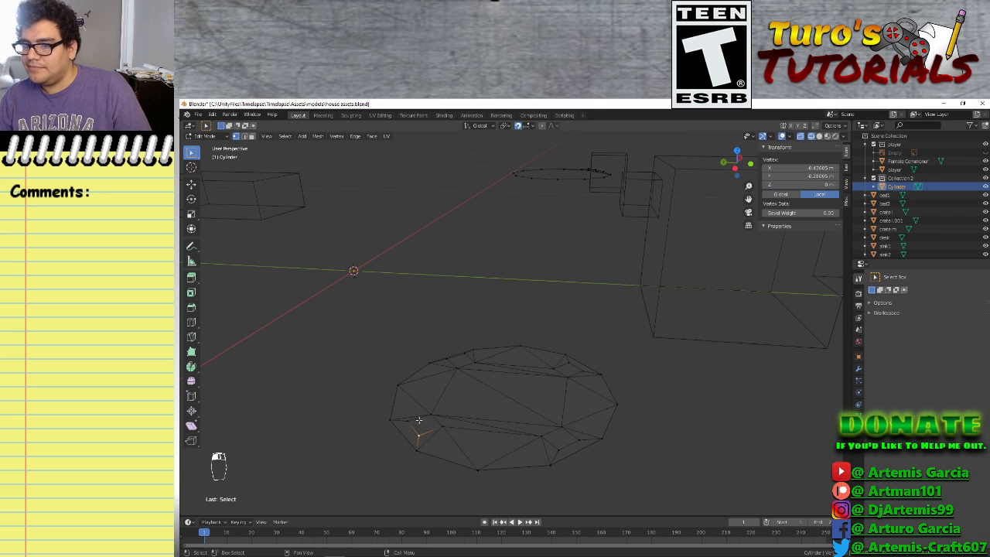
Set the local Z to 0 for the front-left square's rear outer corner vertex and its rear rim vertex
left_click(404, 420)
double_click(800, 184)
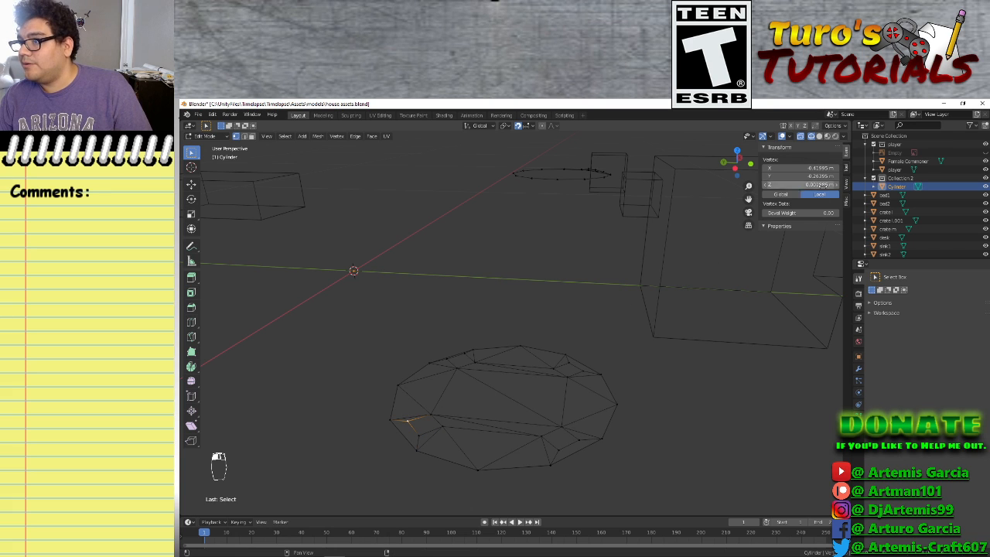
type("0")
key("Return")
left_click(391, 419)
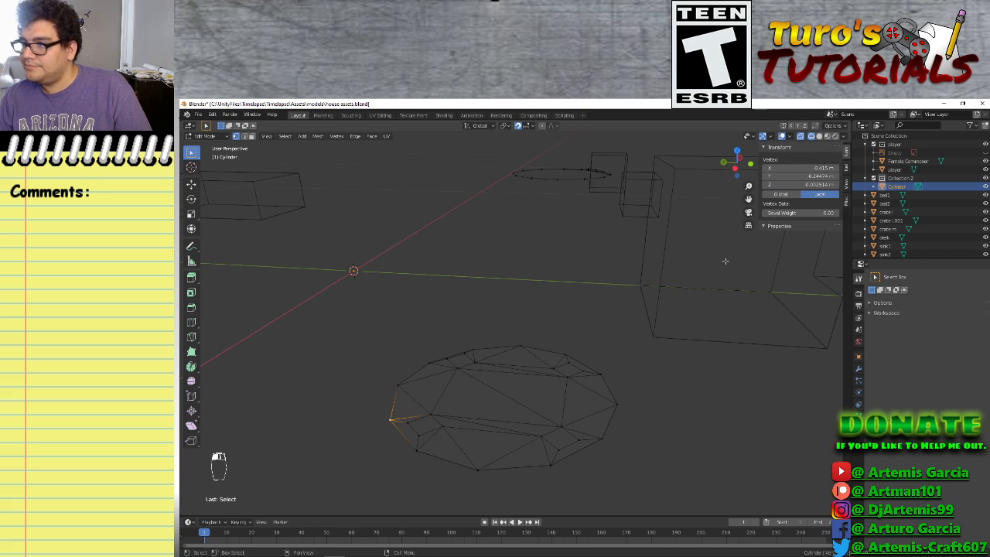
left_click(812, 184)
type("0")
key("Return")
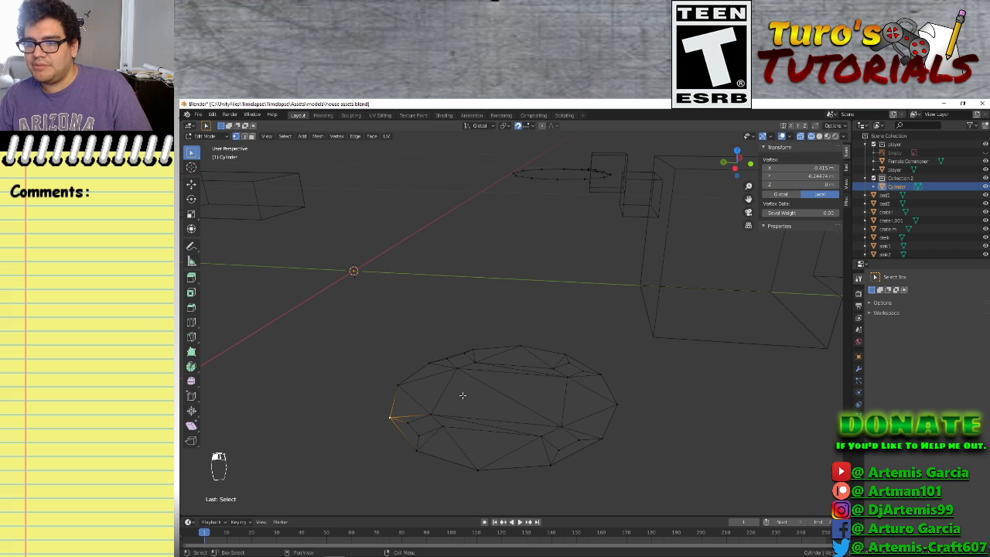
Set the local Z to 0 for the back-left square's front rim vertex and its front outer corner vertex
left_click(432, 414)
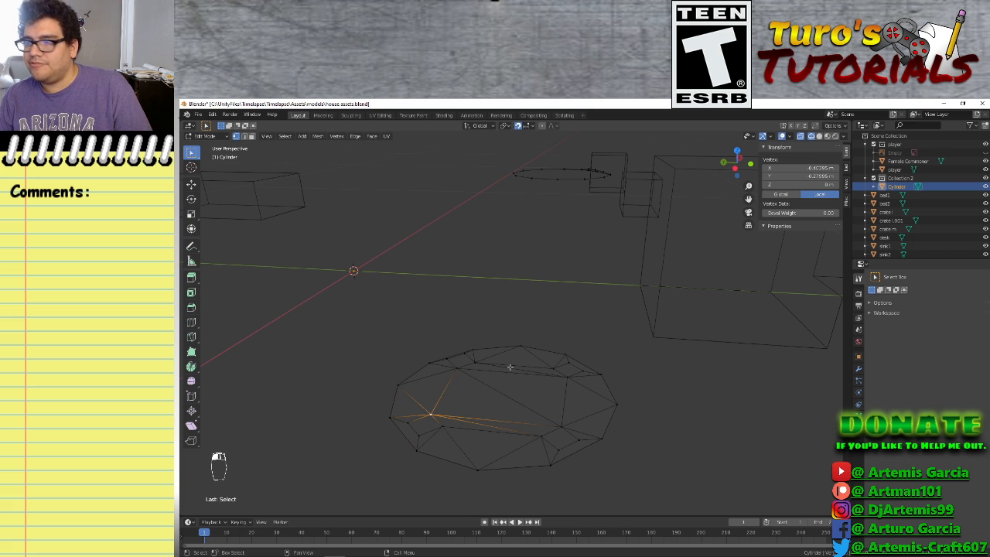
left_click(396, 386)
left_click(434, 371)
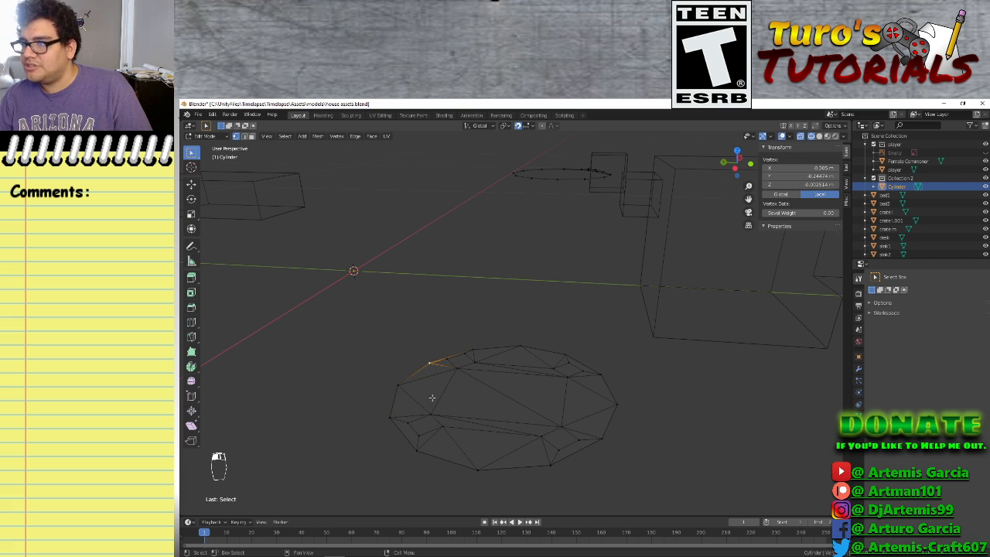
middle_click_drag(484, 439, 553, 473, "shift")
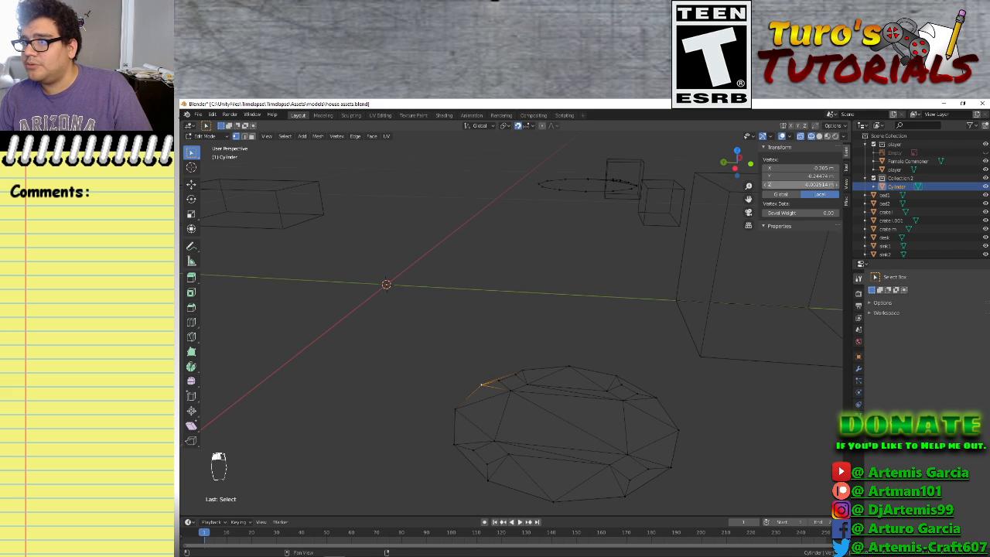
left_click(500, 382)
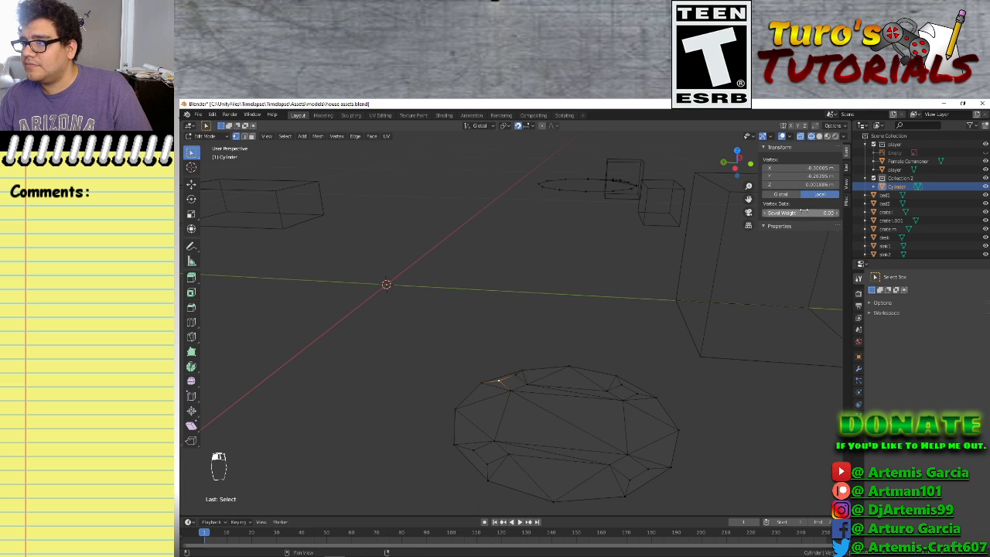
left_click(800, 185)
type("0")
key("Return")
Set the local Z to 0 for the back-left square's rear outer corner vertex and its rear rim vertex
left_click(518, 397)
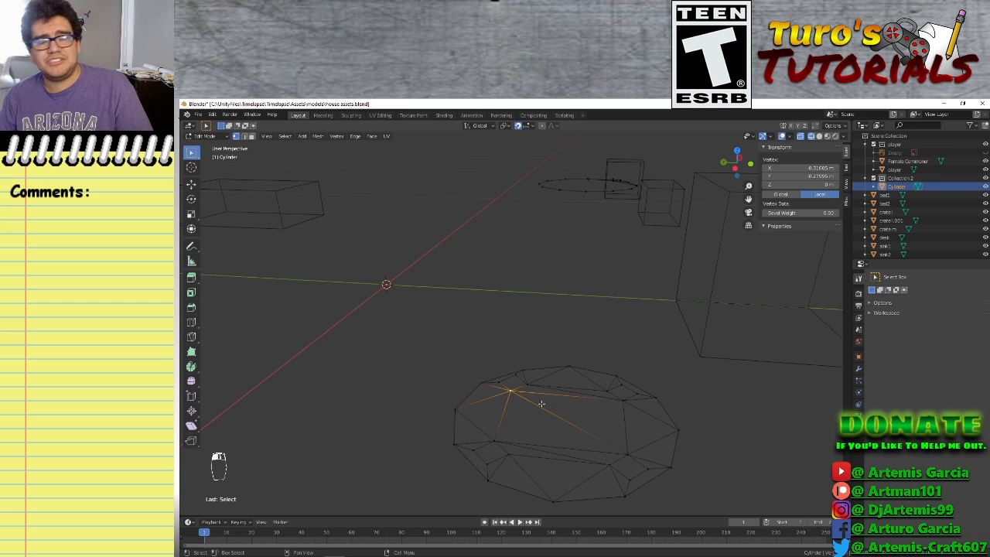
left_click(526, 382)
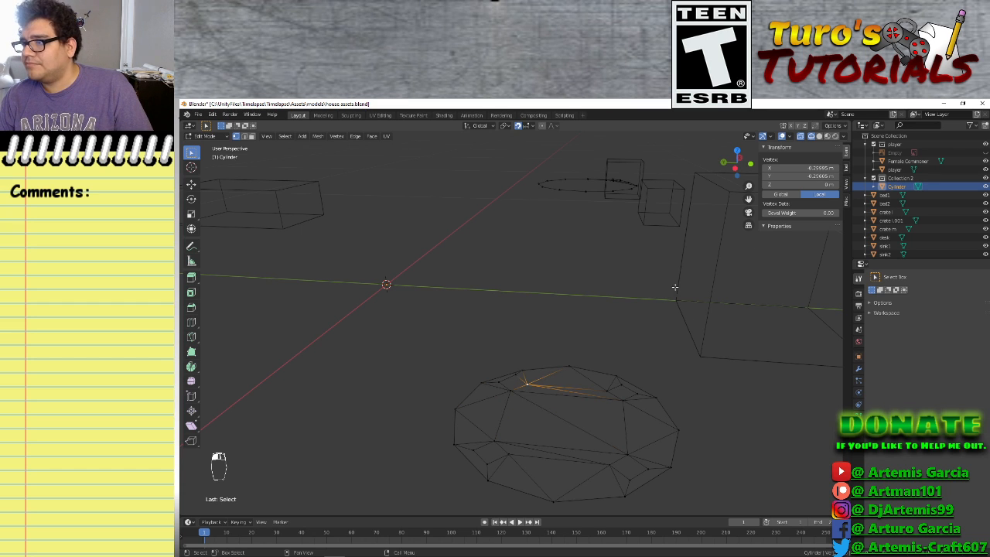
left_click(511, 374)
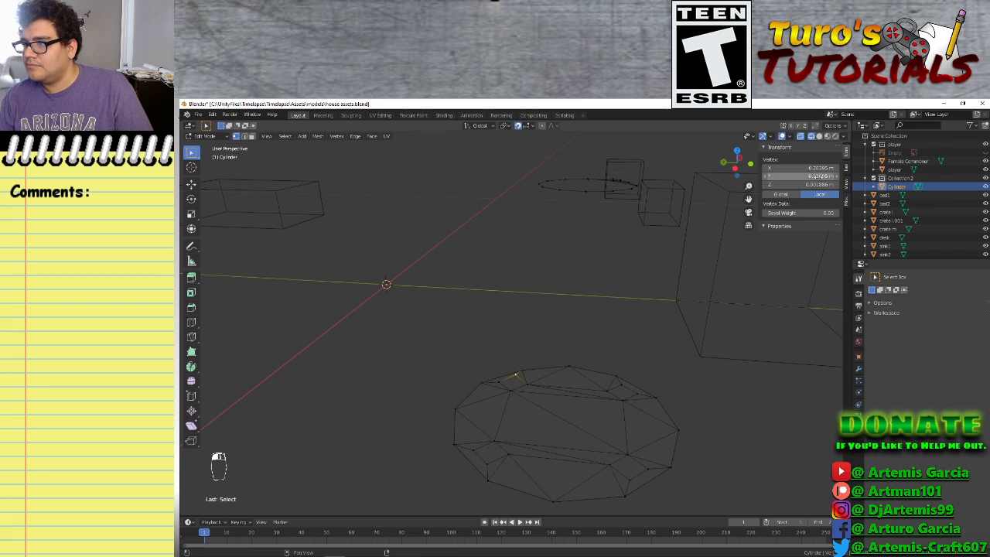
left_click(800, 184)
type("0")
key("Return")
left_click(520, 371)
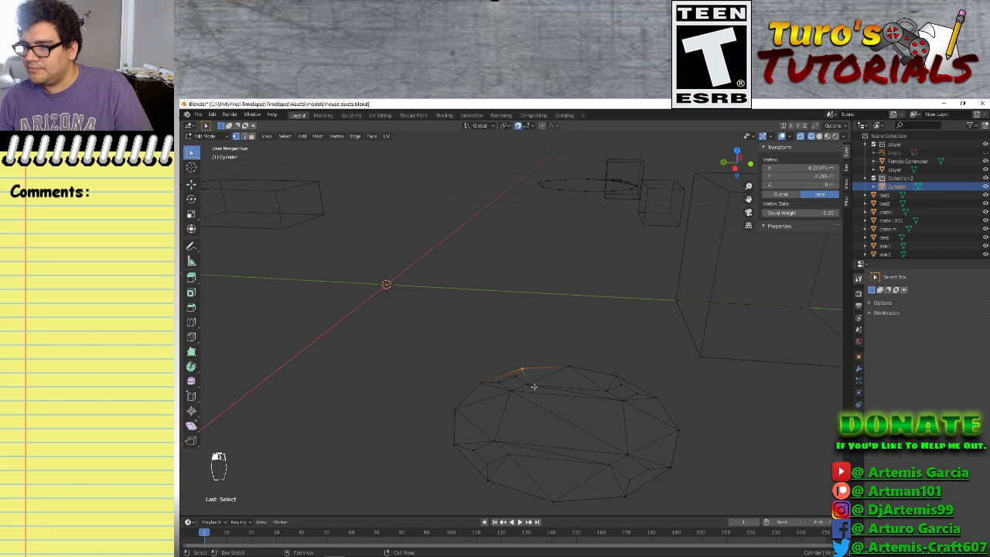
Check the local Z of the disc's rearmost rim vertex and the vertices around the back-right square
left_click(556, 371)
left_click(569, 368)
left_click(607, 390)
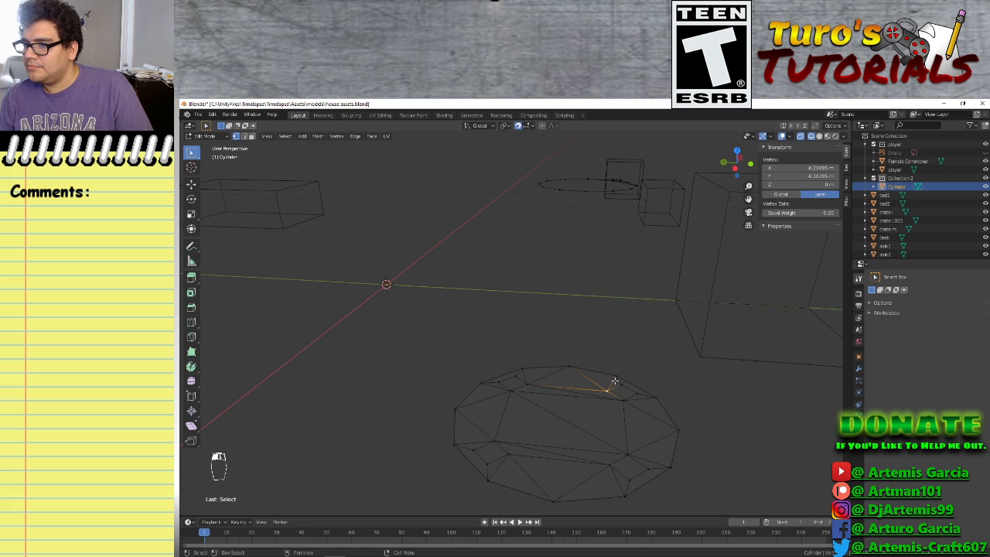
left_click(614, 379)
left_click(620, 386)
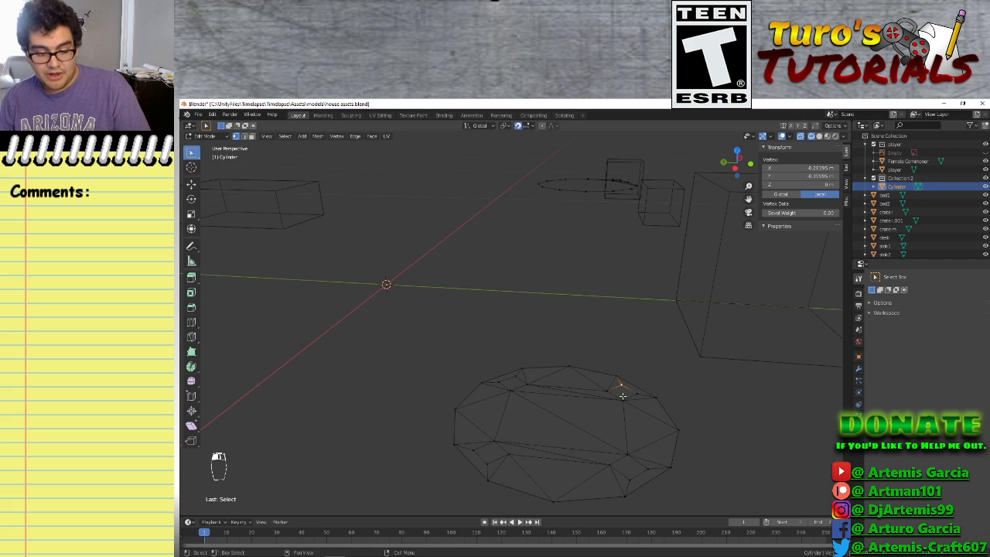
View the disc from the top and display the scene in solid shading
key("KP_7")
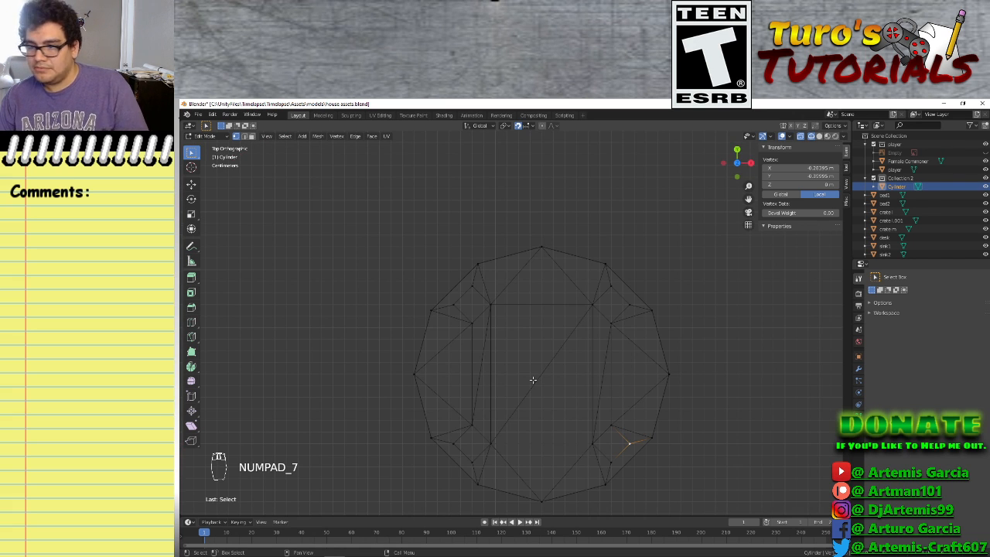
key("z")
left_click(591, 381)
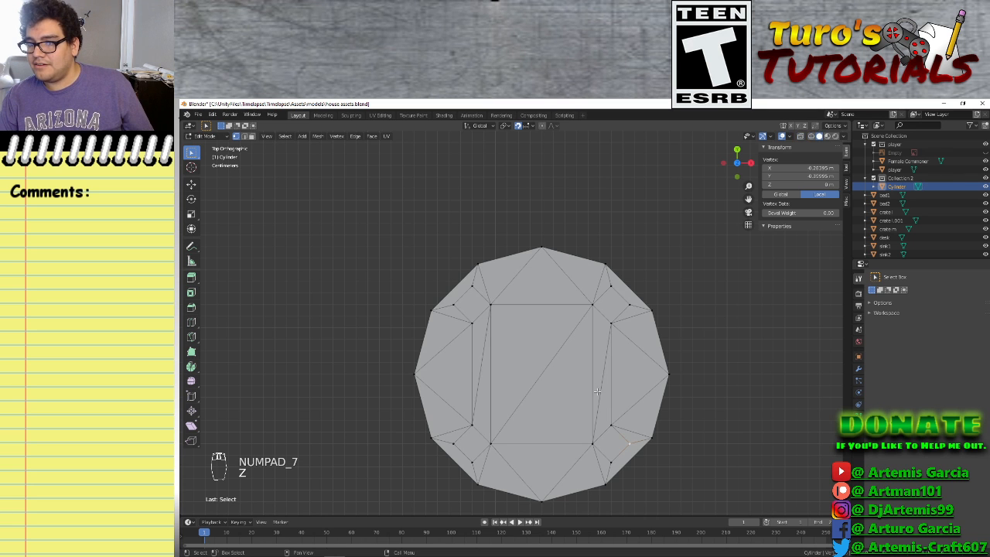
Extrude the disc's four corner square faces downward by 0.1 m to form legs
middle_click_drag(573, 430, 606, 456)
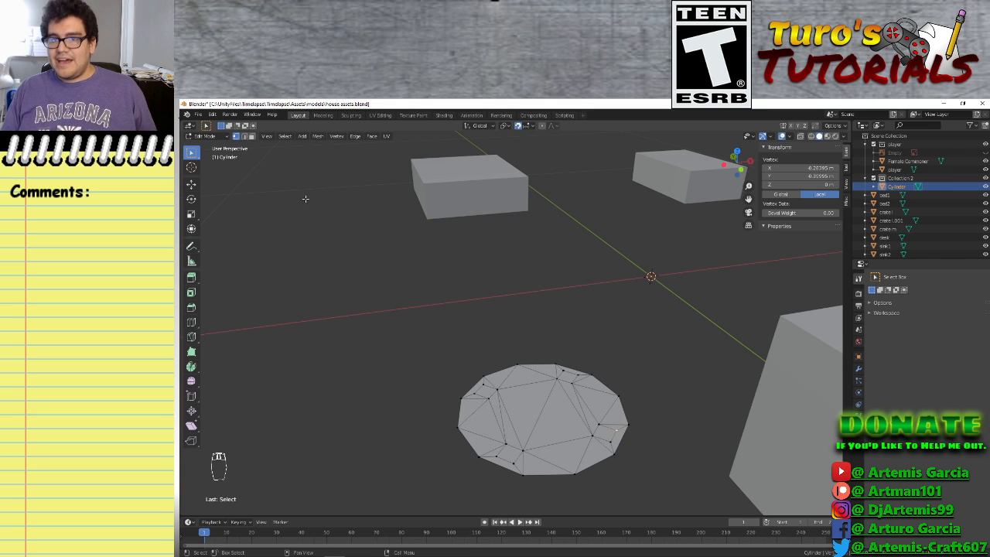
left_click(253, 137)
left_click(487, 391)
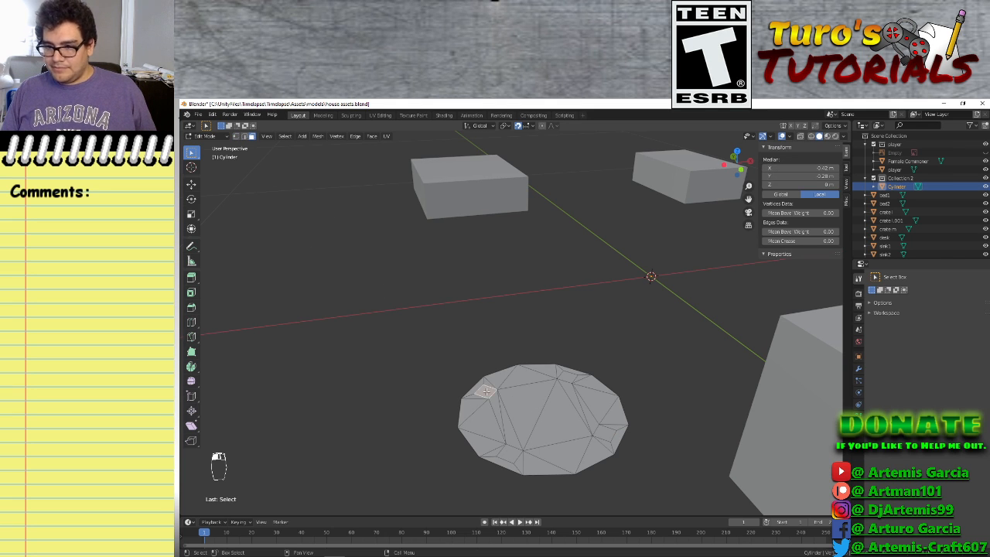
left_click(509, 453, "shift")
left_click(605, 432, "shift")
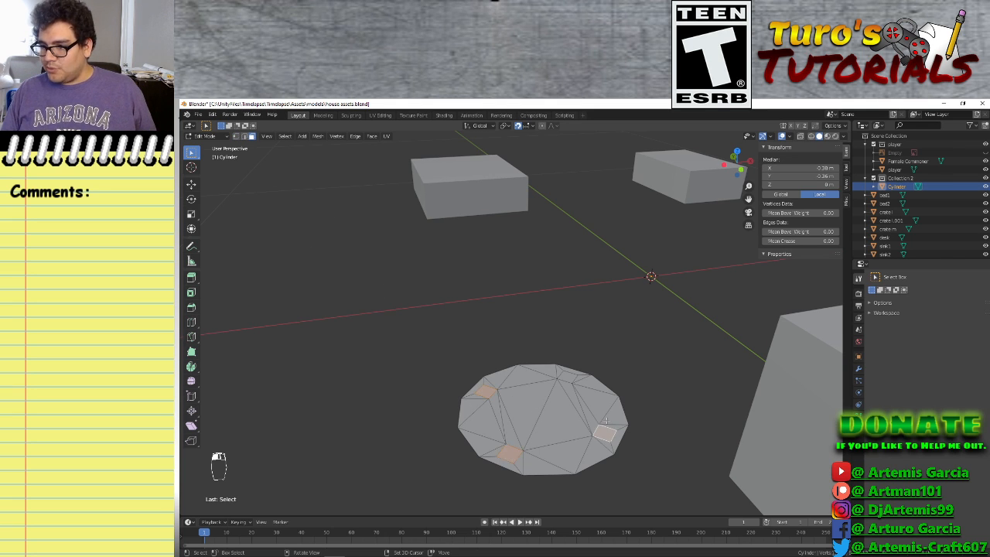
left_click(569, 376, "shift")
key("KP_1")
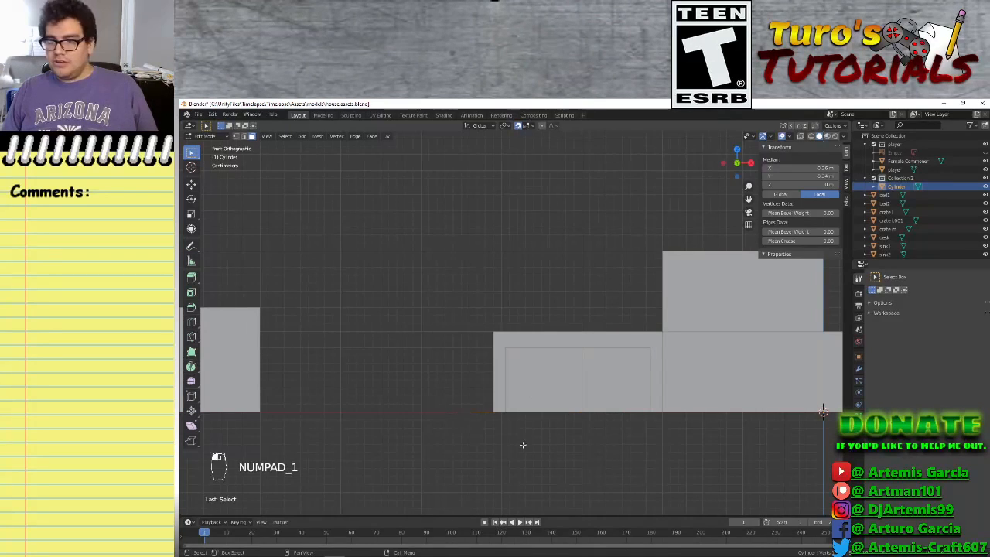
key("e")
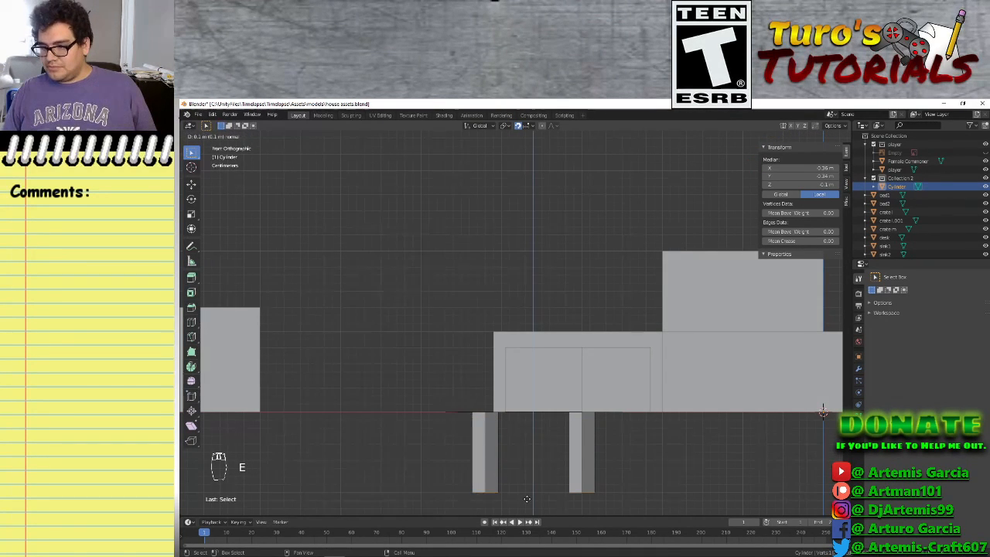
left_click(527, 499)
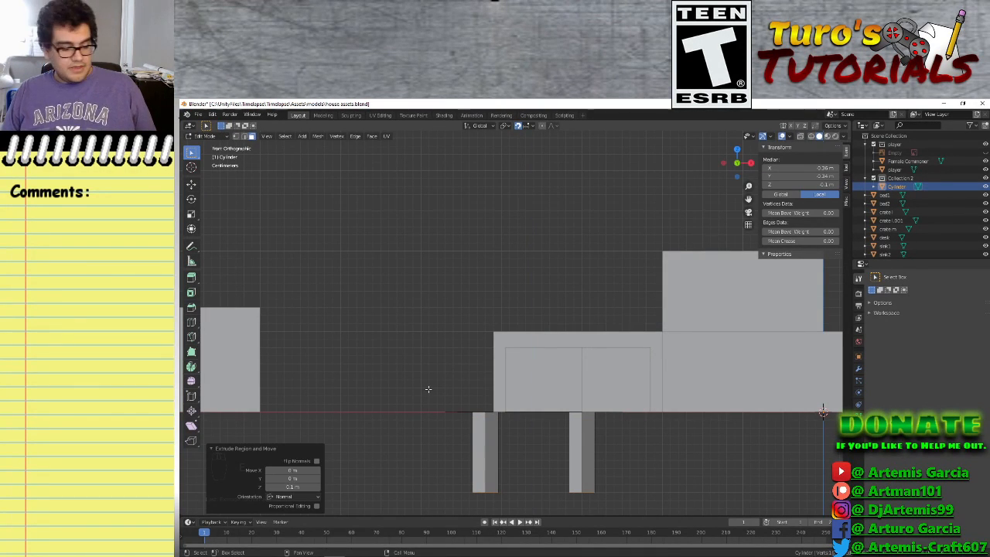
Reveal the cylinder's hidden geometry
key("alt+h")
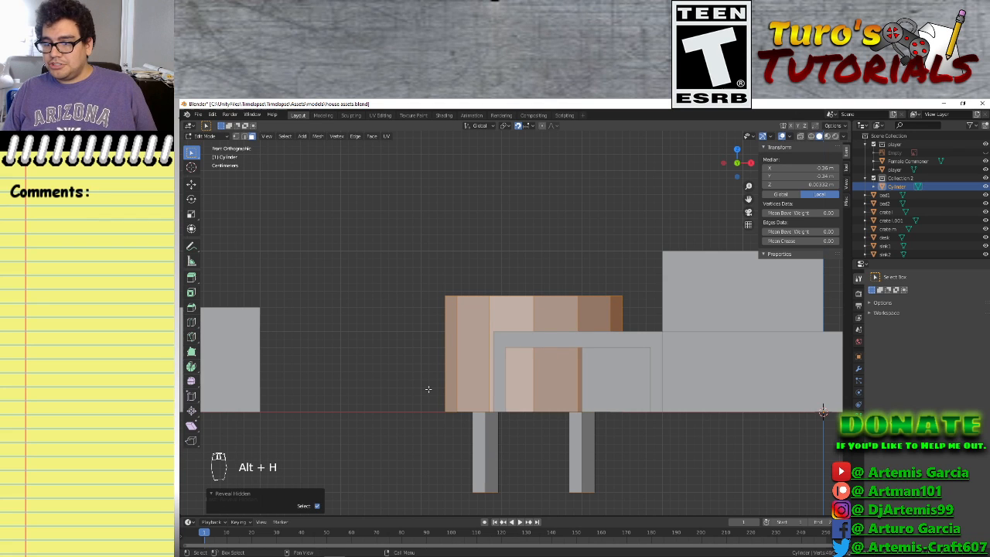
key("z")
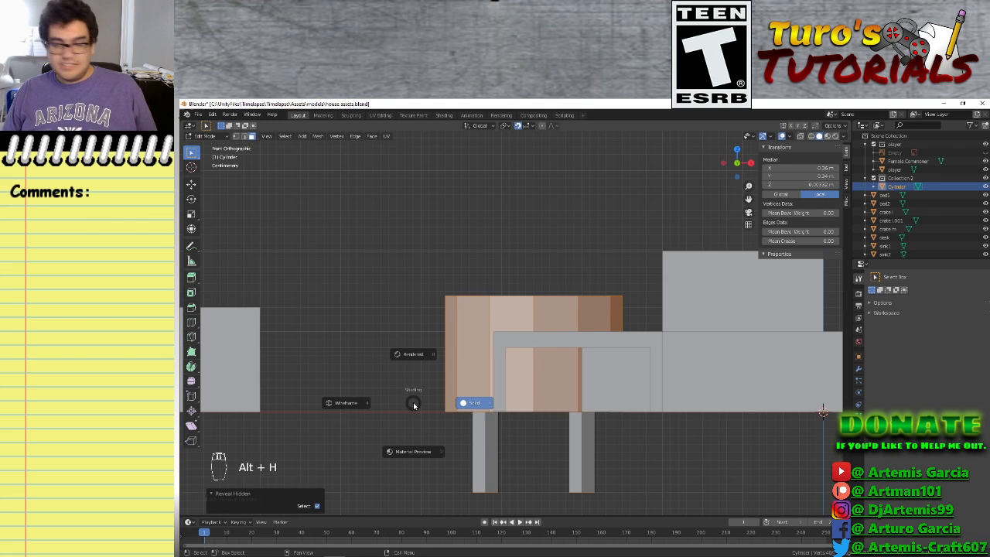
In wireframe view, raise the four legs together with the tabletop's underside by about 0.126 m to thin the tabletop
left_click(345, 402)
left_click_drag(404, 394, 639, 507)
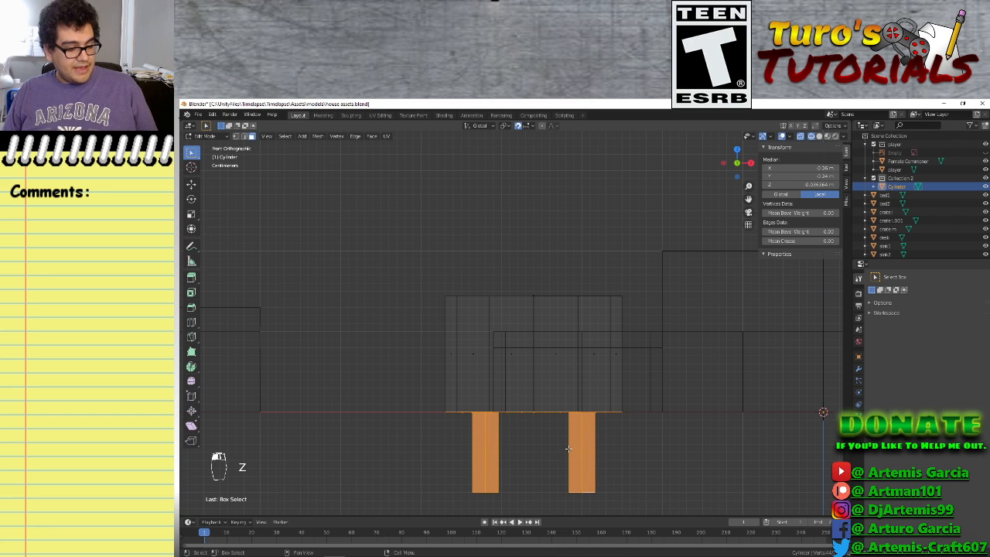
key("g")
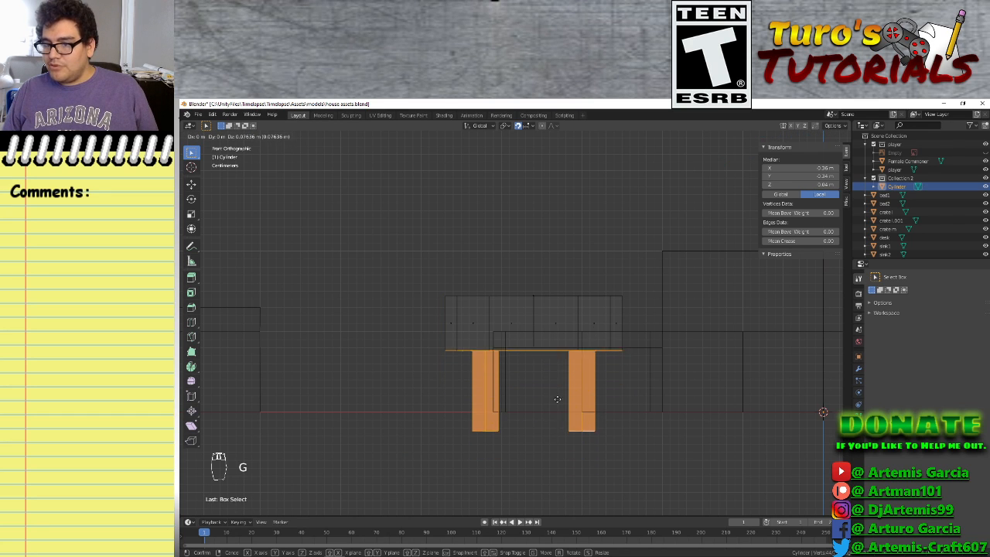
left_click(559, 360)
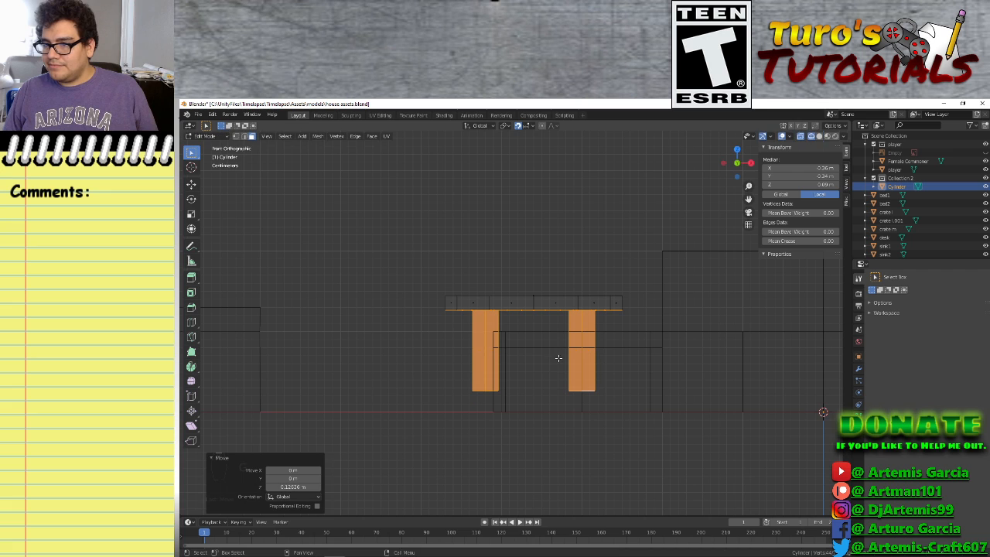
Check the snapping options and raise the legs and tabletop underside another 0.01 m
left_click(528, 125)
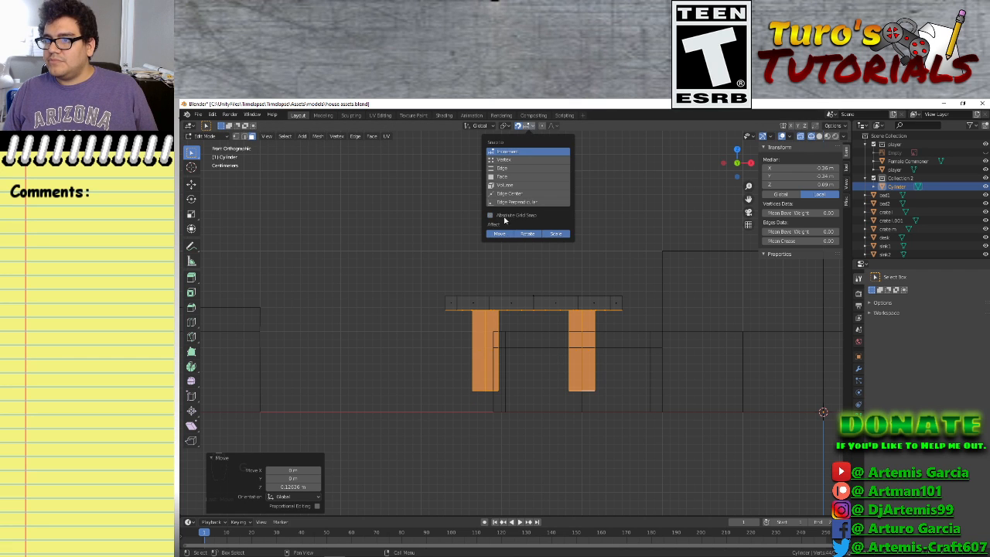
scroll(497, 342, "up", 6)
key("g")
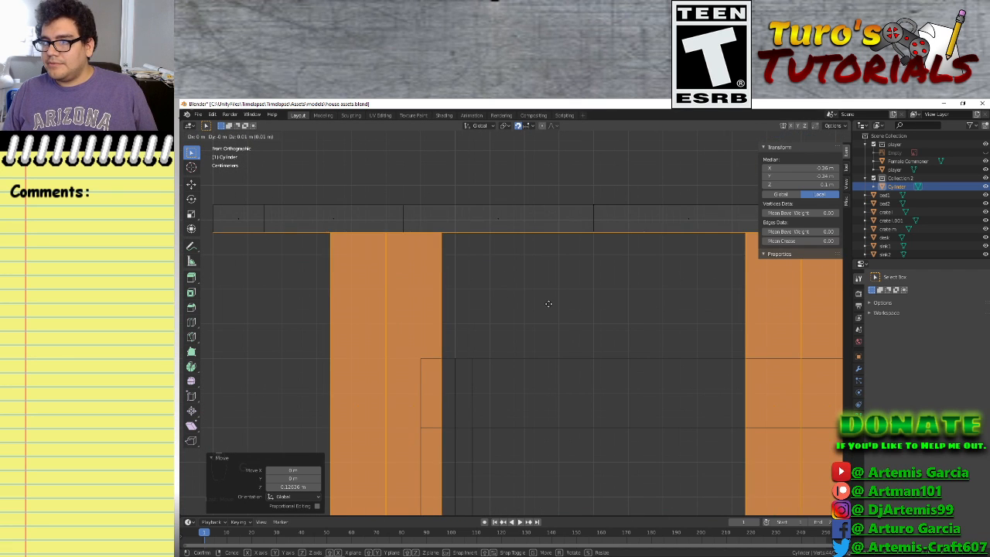
left_click(543, 334)
left_click(532, 126)
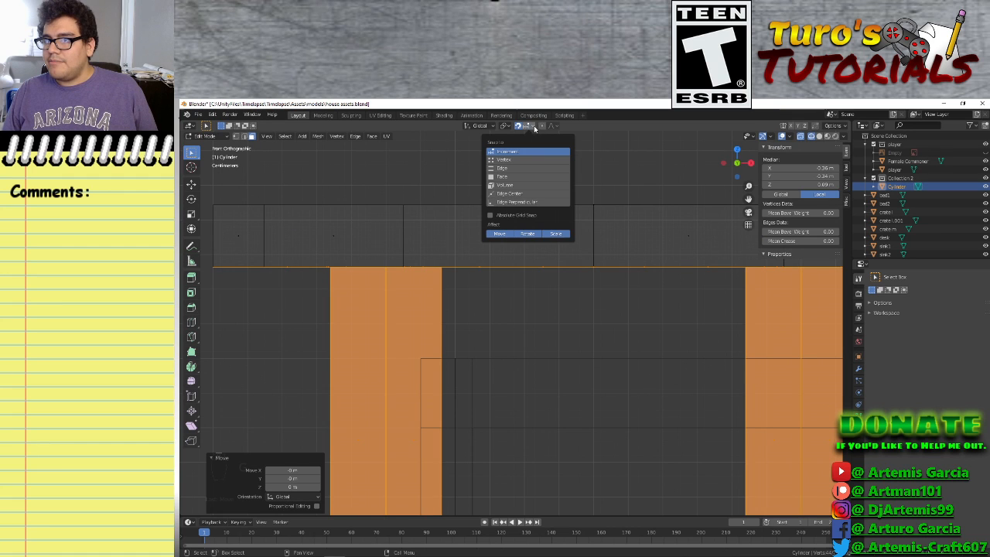
key("g")
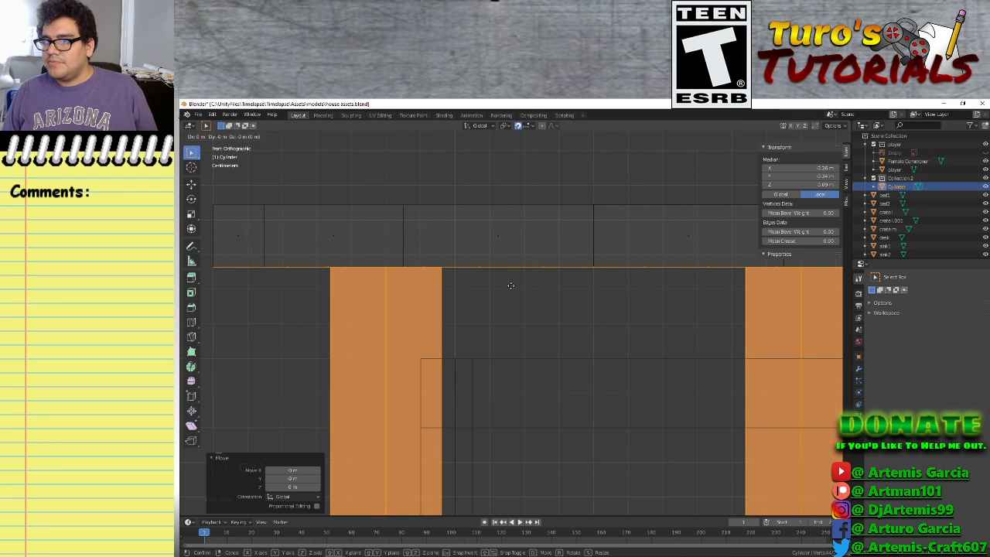
left_click(506, 276)
scroll(525, 234, "up", 4)
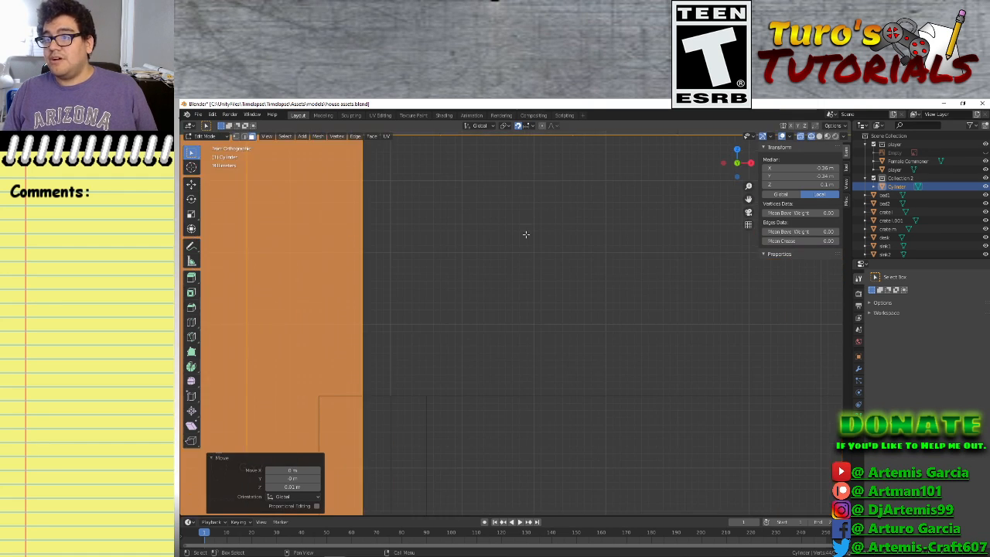
middle_click_drag(526, 235, 518, 376, "shift")
scroll(500, 254, "up", 3)
middle_click_drag(467, 304, 468, 359, "shift")
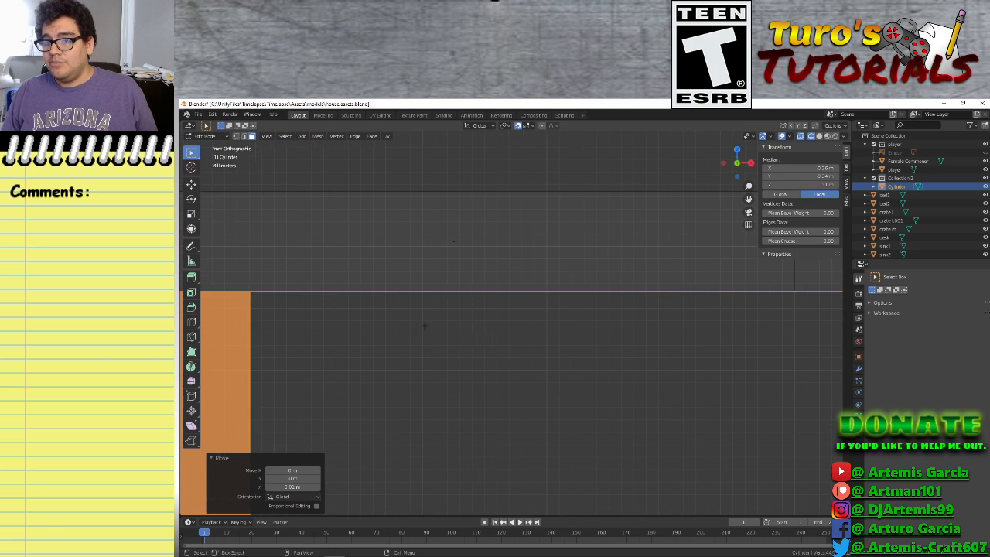
key("g")
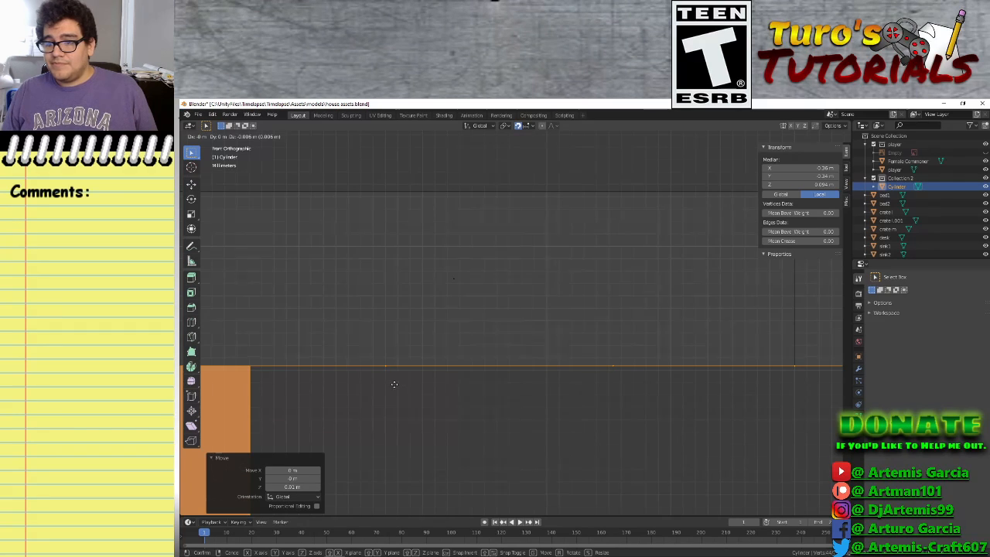
right_click(395, 371)
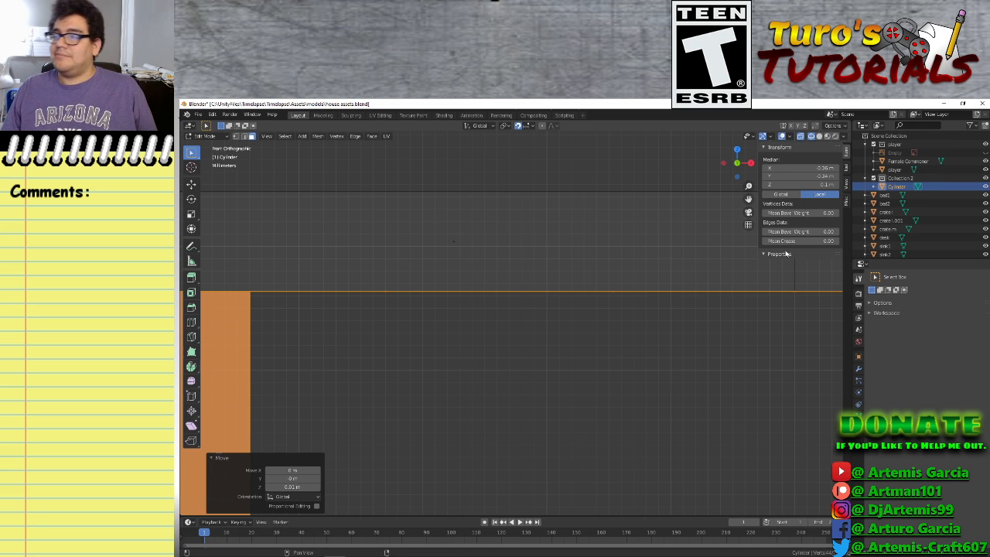
Set the median Z of the selected legs and tabletop underside to 0 m
left_click(803, 185)
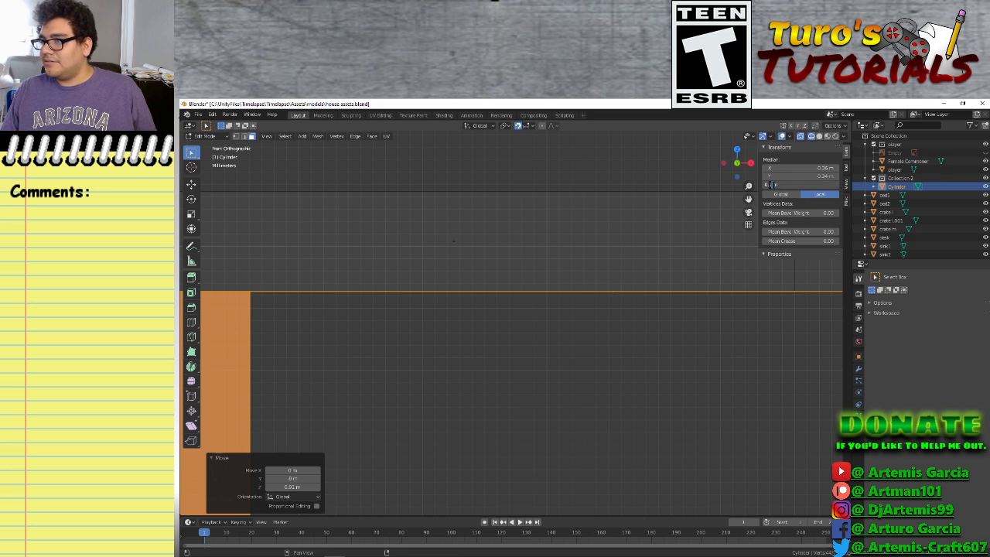
type("0")
key("Return")
scroll(641, 331, "down", 10)
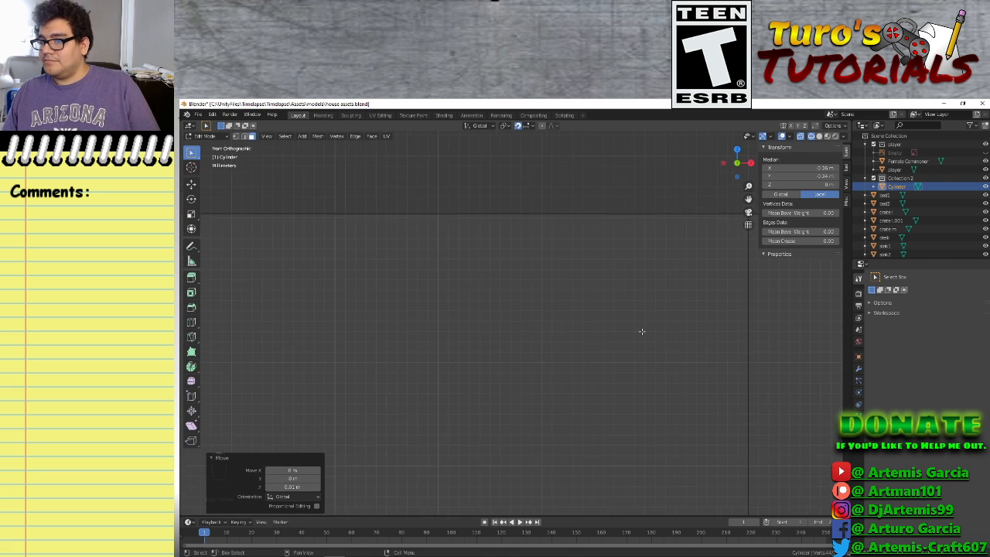
scroll(557, 379, "up", 6)
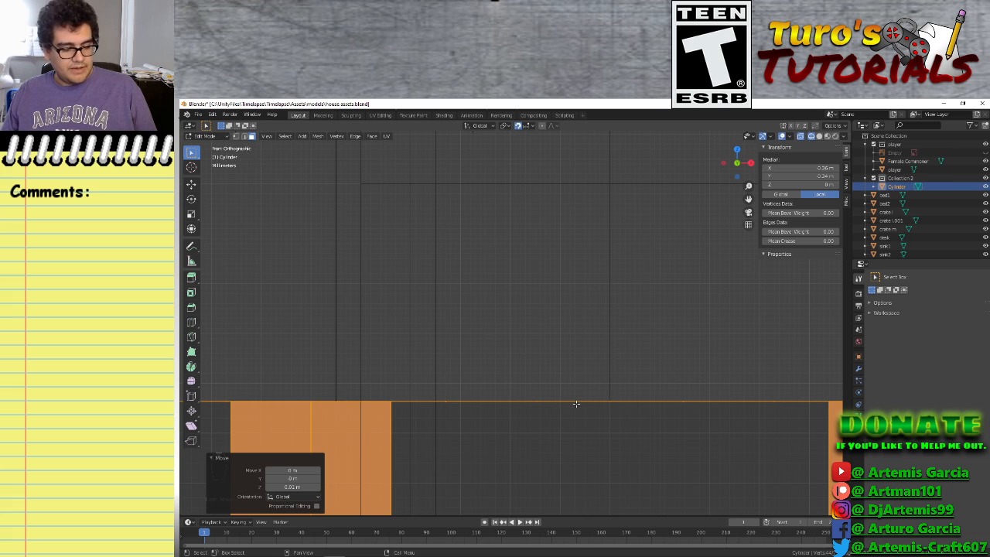
Move the legs and tabletop underside back up in stages to a median Z of 0.1 m and X of -0.36 m
key("g")
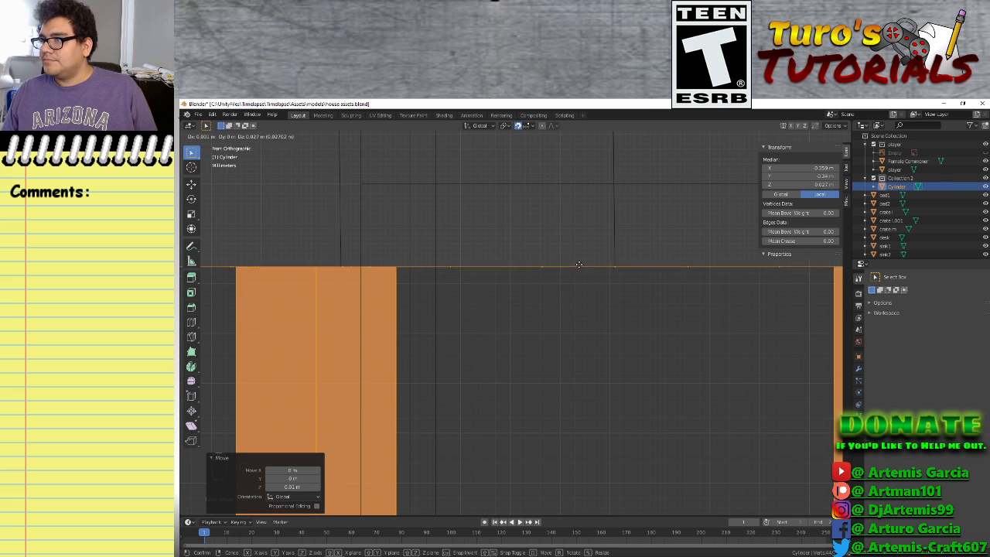
left_click(575, 165)
middle_click_drag(572, 193, 548, 408, "shift")
key("g")
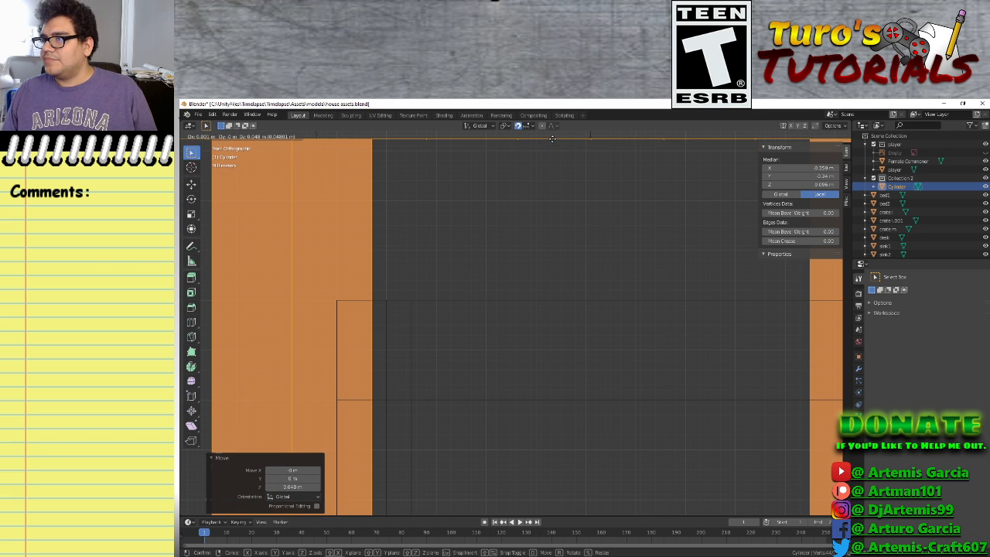
left_click(552, 155)
middle_click_drag(556, 192, 548, 413, "shift")
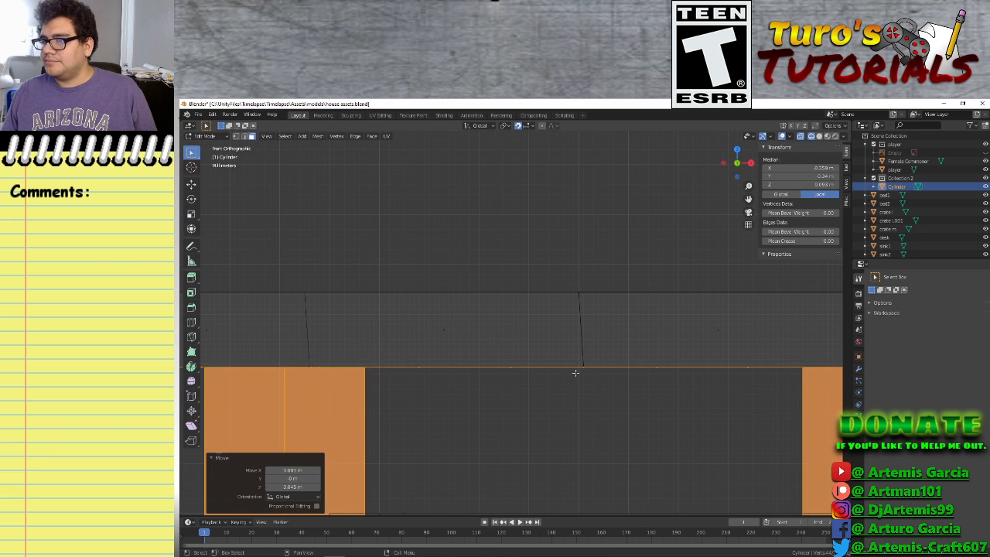
key("g")
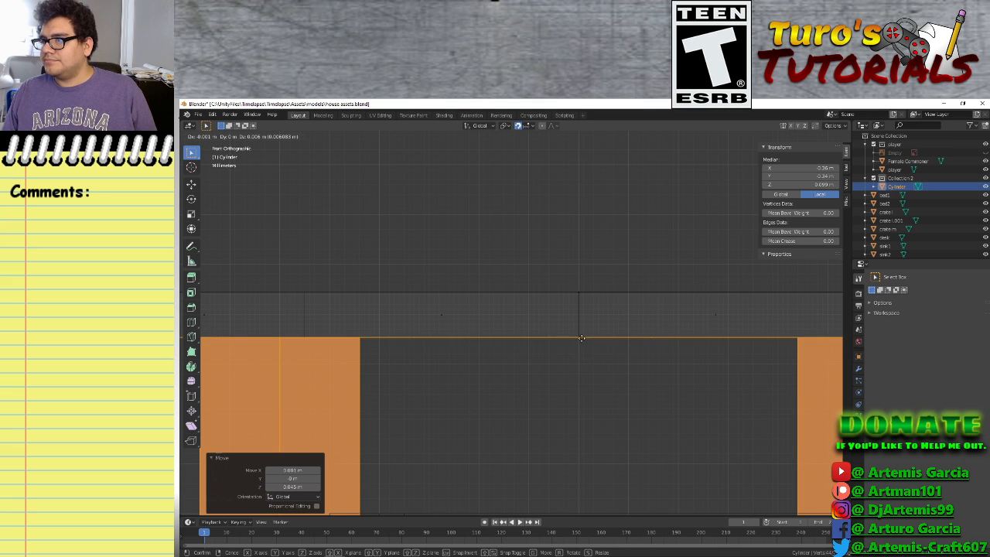
left_click(580, 333)
Lengthen the legs by moving their bottom faces down about 0.036 m to Z 0 m
scroll(576, 380, "down", 5)
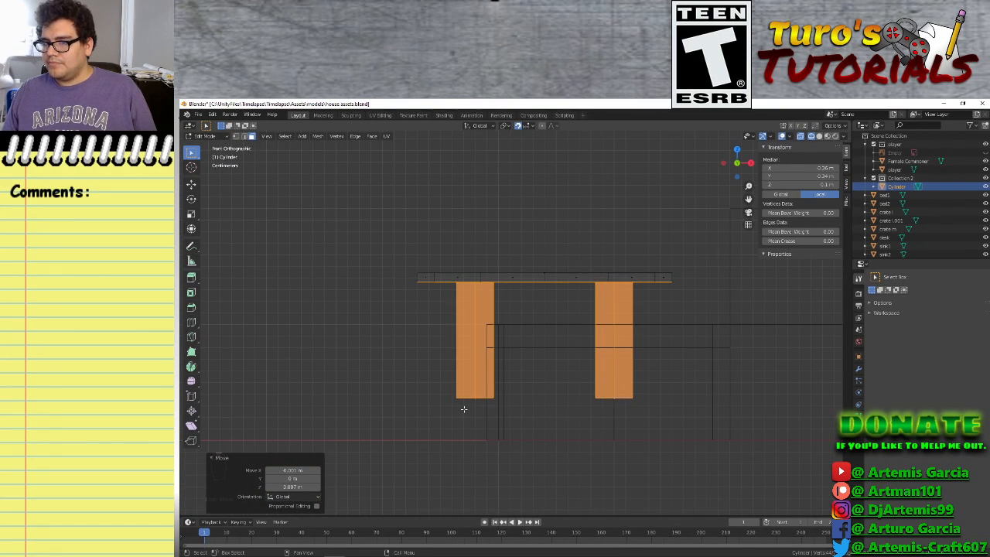
left_click(456, 411)
left_click_drag(445, 416, 647, 391)
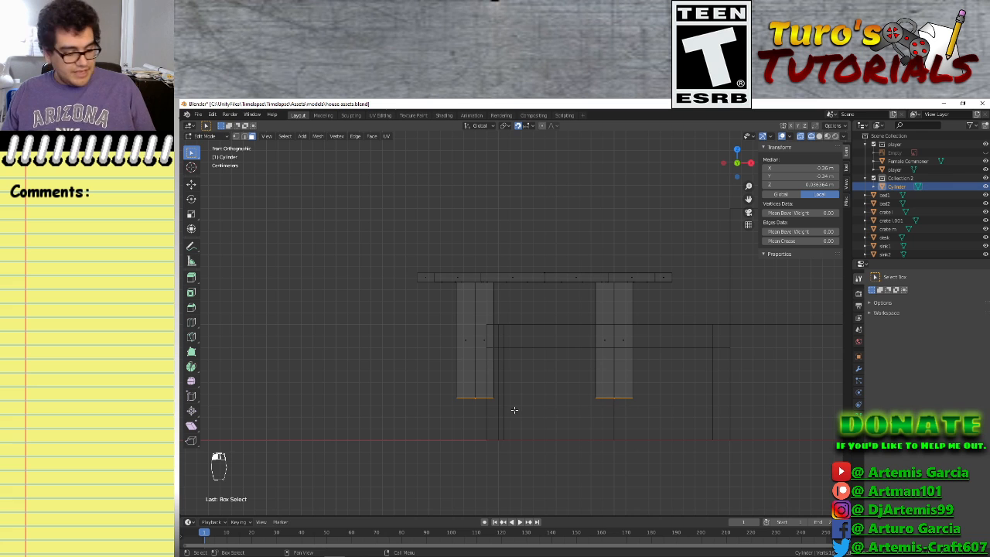
key("g")
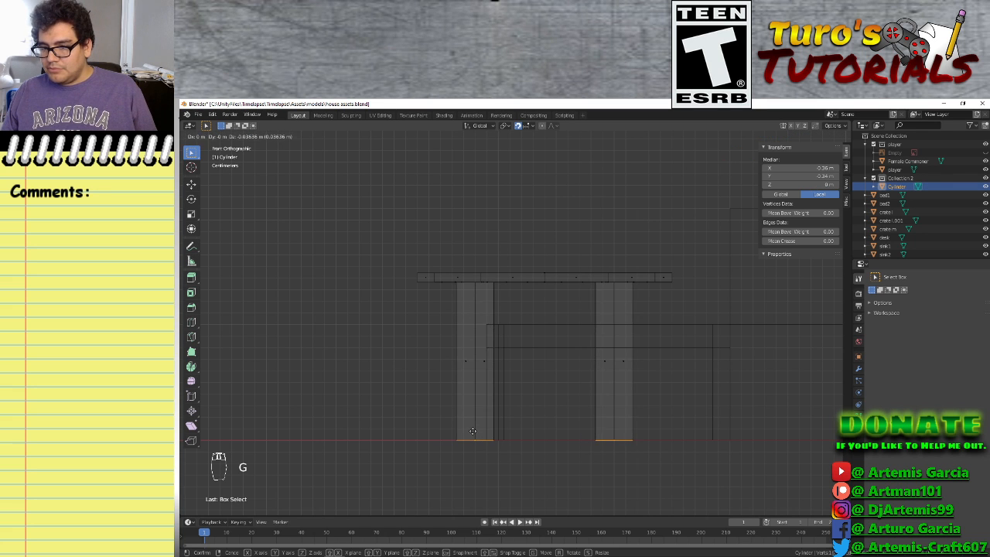
left_click(473, 431)
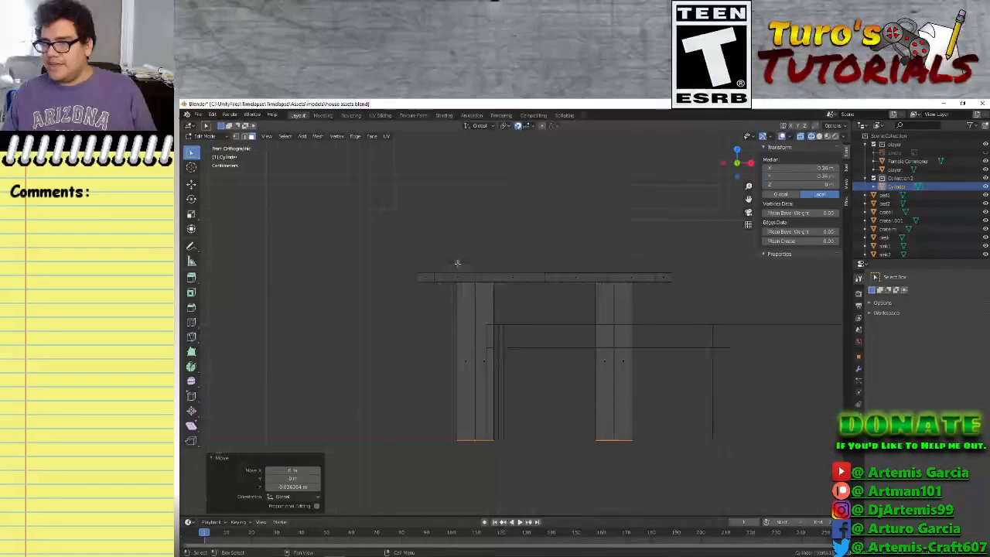
left_click_drag(396, 241, 694, 280)
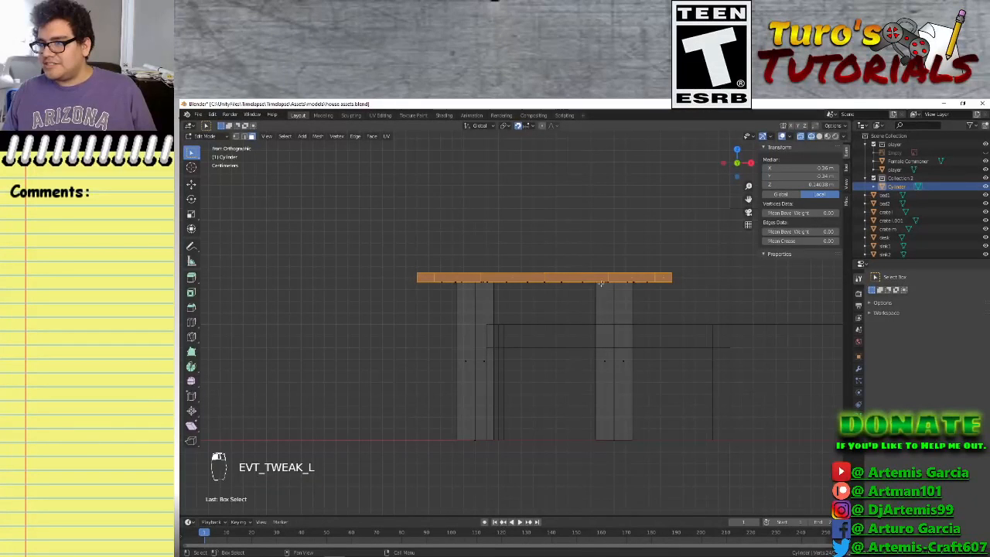
key("g")
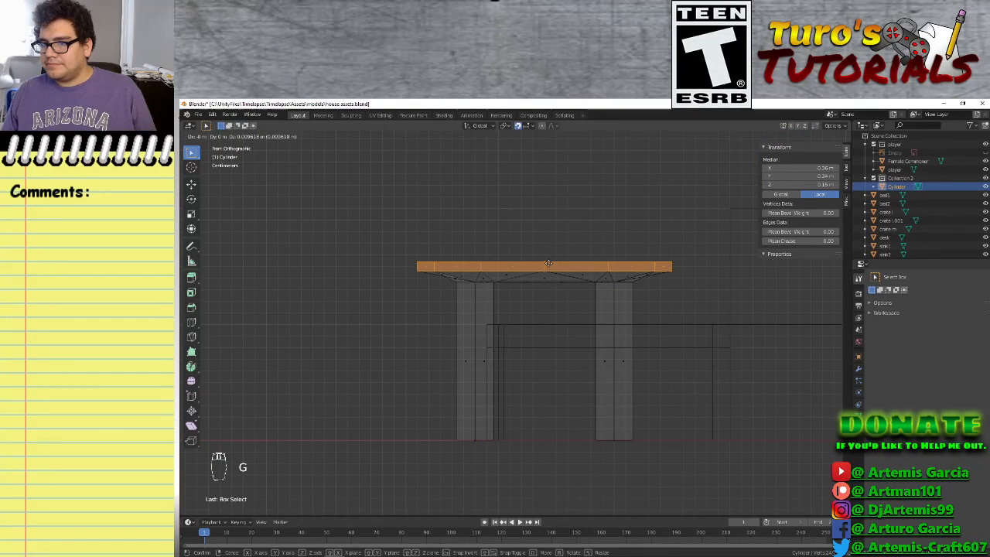
left_click(437, 257)
Thicken the tabletop by raising its top face about 0.0056 m to Z 0.15 m
left_click_drag(403, 246, 696, 276)
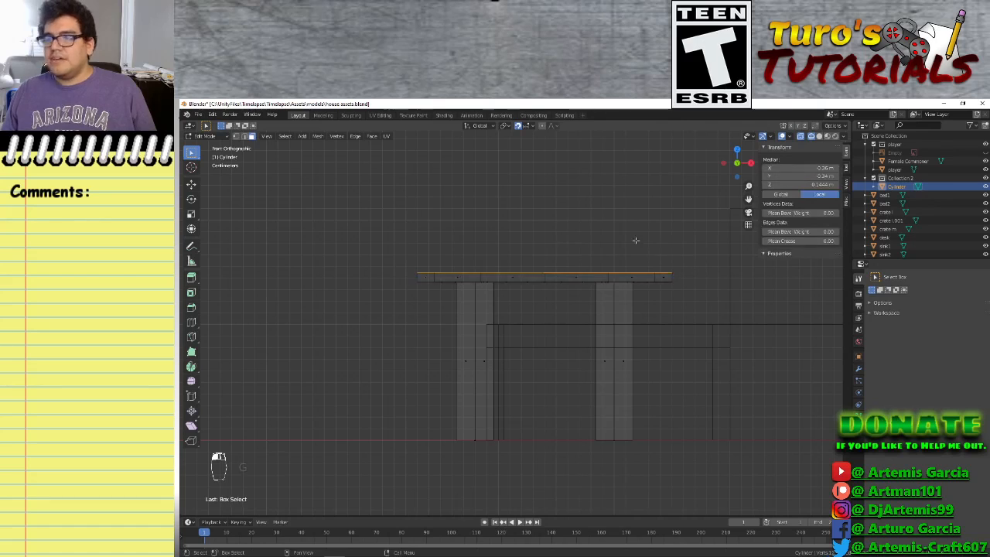
key("g")
left_click(517, 265)
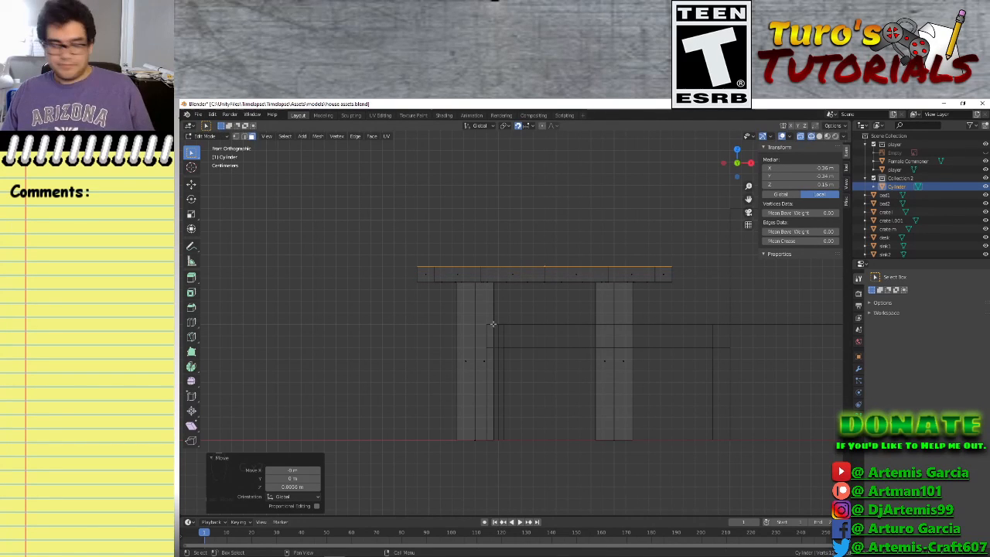
Show the table in solid shading and examine its round top and legs from several angles
mouse_move(386, 335)
middle_mouse_down()
mouse_move(426, 364)
mouse_move(389, 371)
mouse_move(388, 347)
middle_mouse_up()
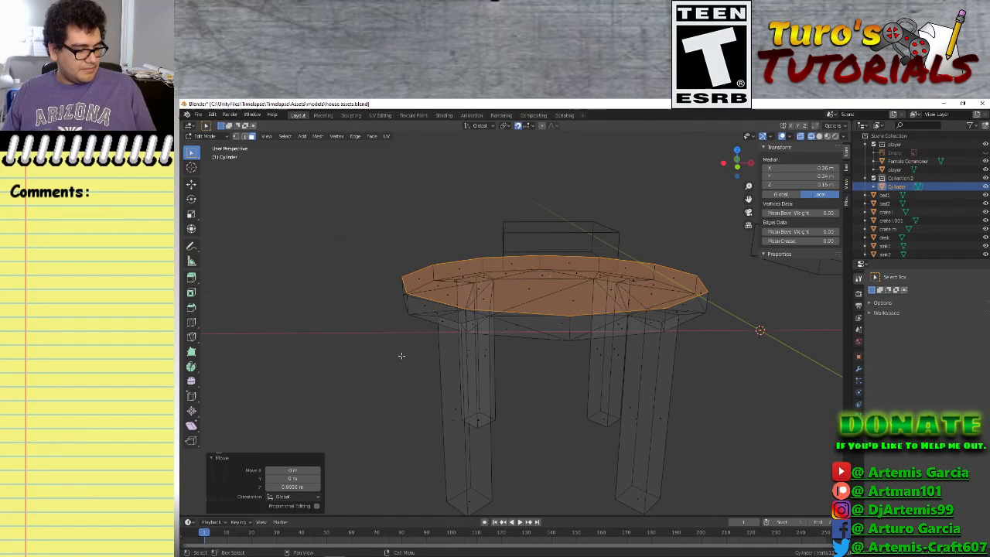
key("z")
left_click(457, 355)
mouse_move(451, 358)
middle_mouse_down()
mouse_move(560, 439)
mouse_move(468, 409)
mouse_move(378, 414)
mouse_move(332, 391)
mouse_move(371, 341)
mouse_move(366, 415)
middle_mouse_up()
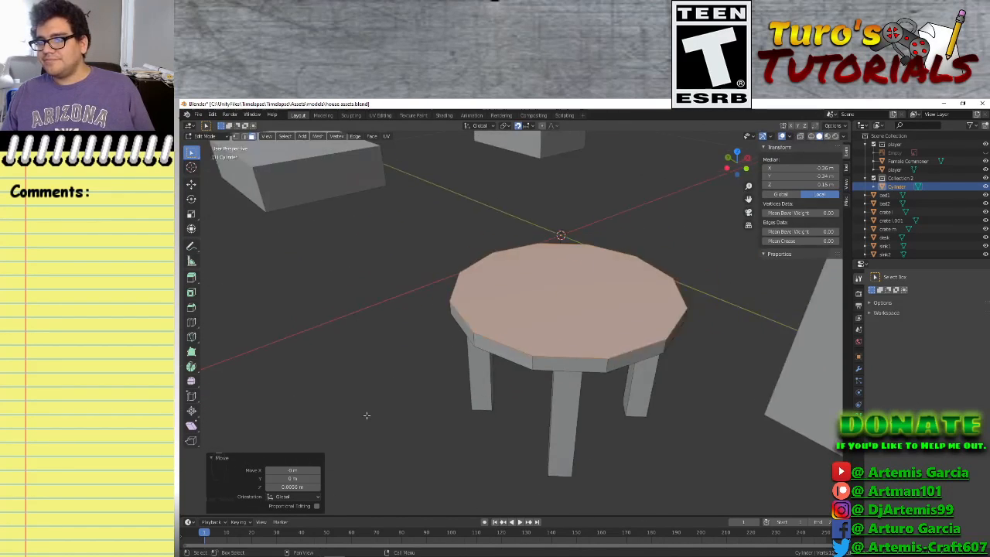
scroll(367, 415, "down", 4)
middle_click_drag(561, 427, 551, 405)
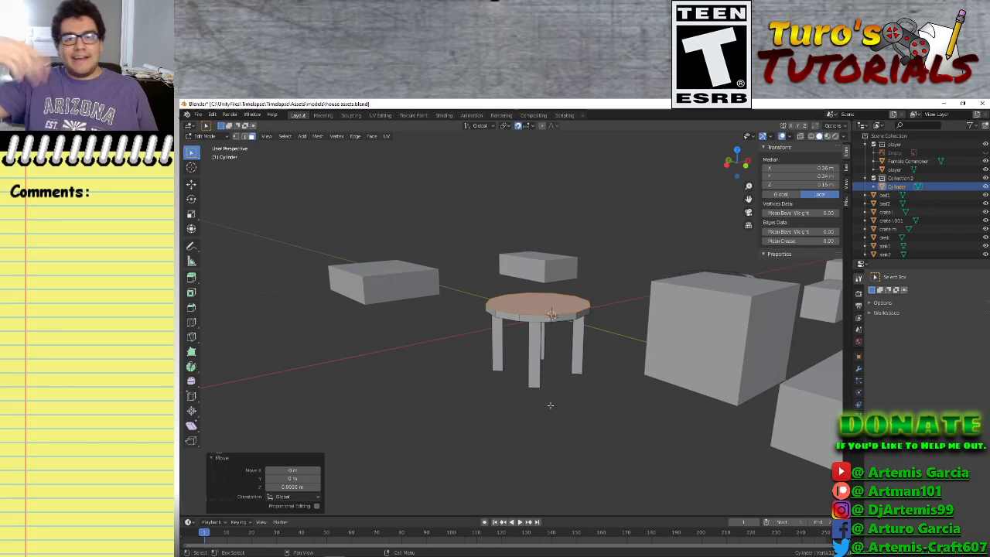
Select the whole table mesh, add a Subdivision Surface modifier to it and inspect the legs and top
key("a")
right_click(534, 351)
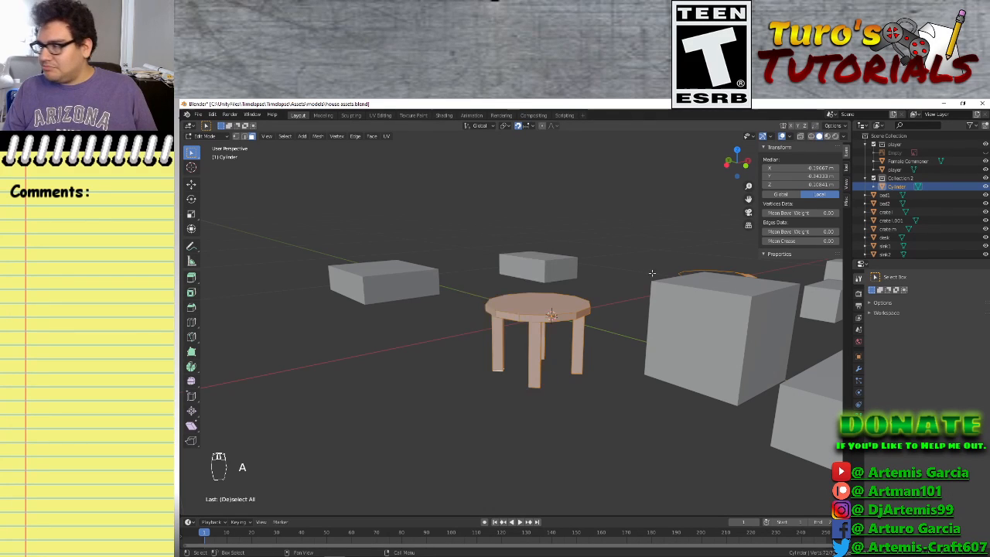
left_click(858, 369)
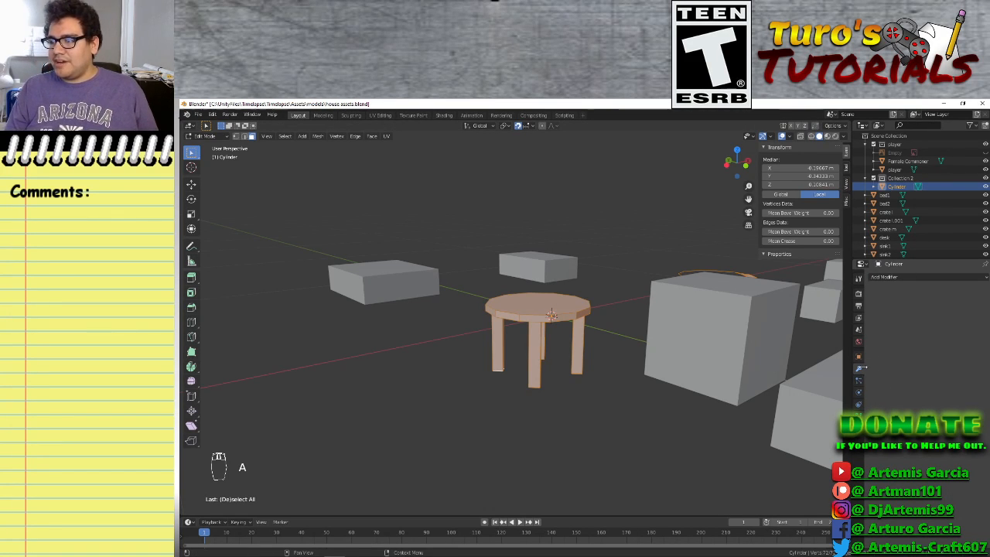
left_click(917, 277)
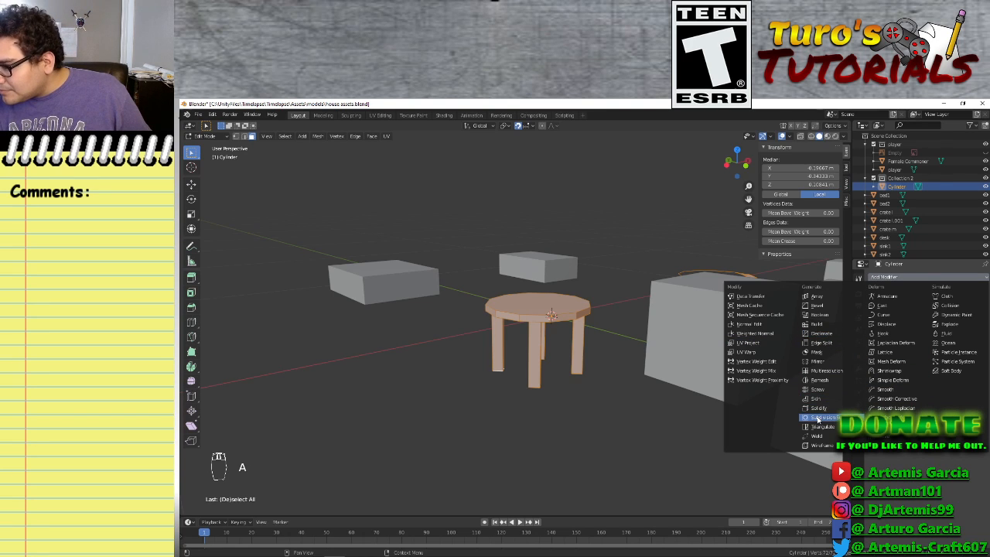
left_click(824, 418)
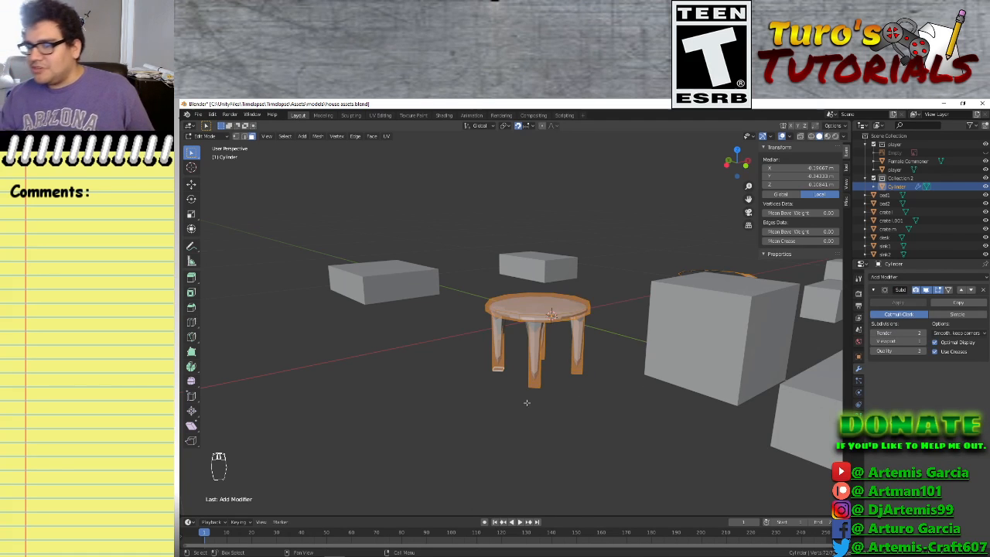
scroll(526, 402, "up", 3)
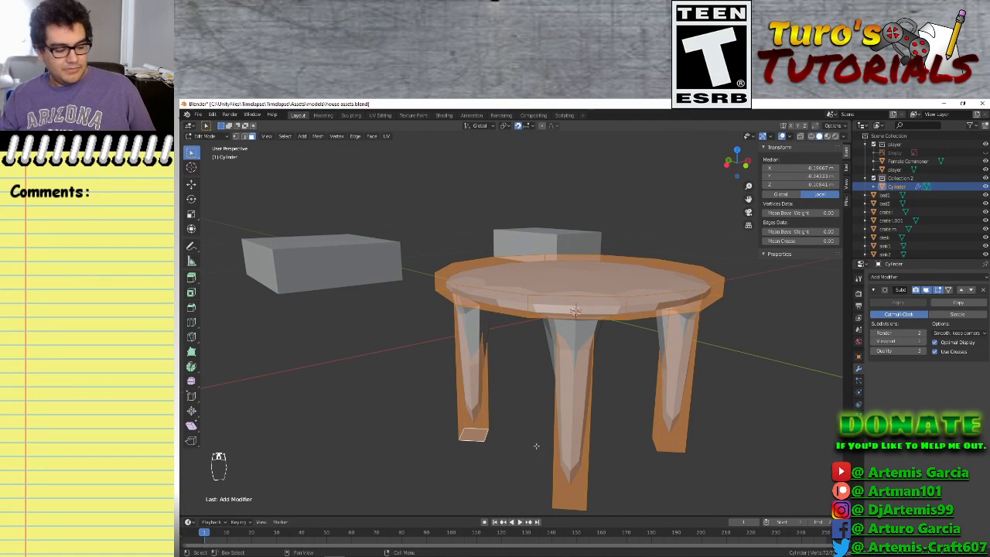
middle_click_drag(538, 429, 549, 469)
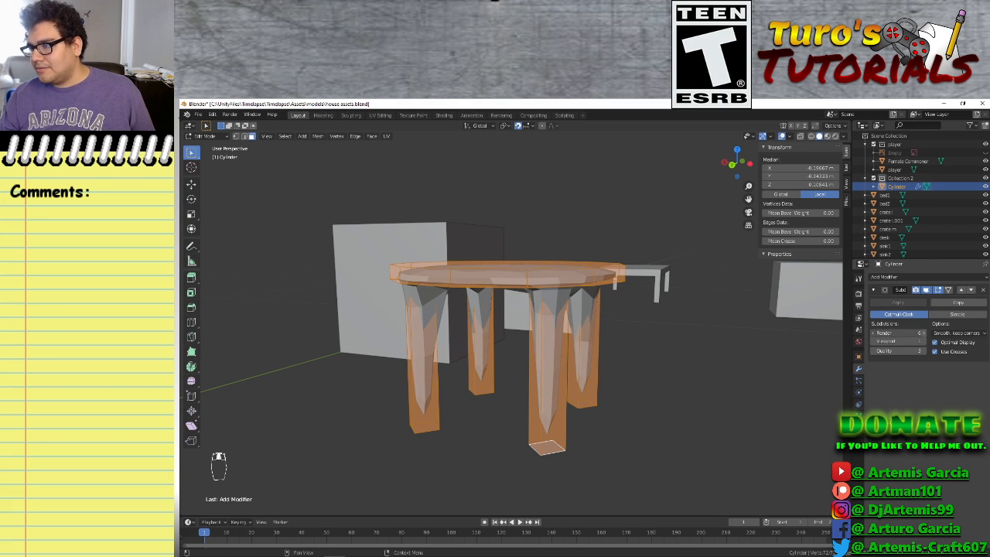
Try the Simple subdivision type and different render levels on the Subdivision Surface modifier, then return to Catmull-Clark and inspect the tabletop
left_click(873, 333)
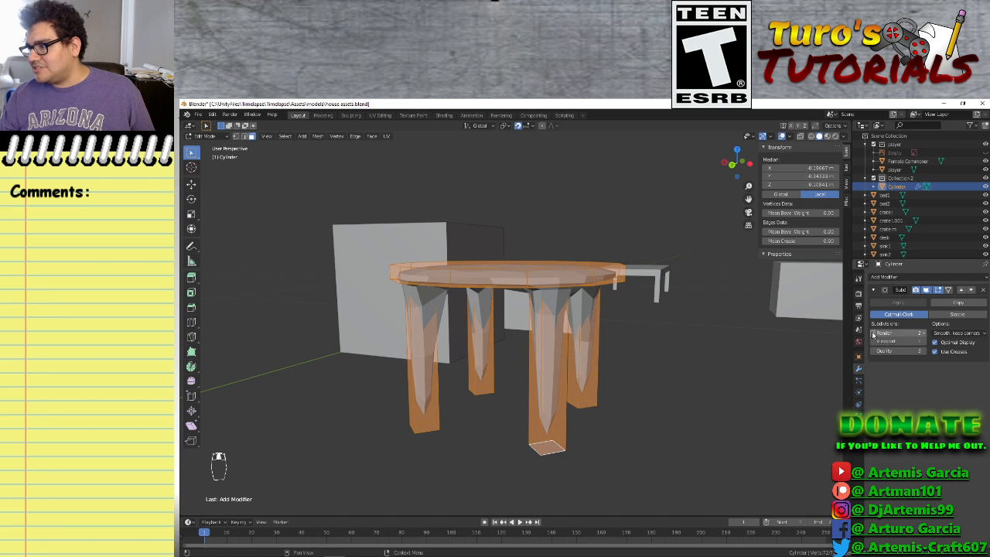
left_click(957, 314)
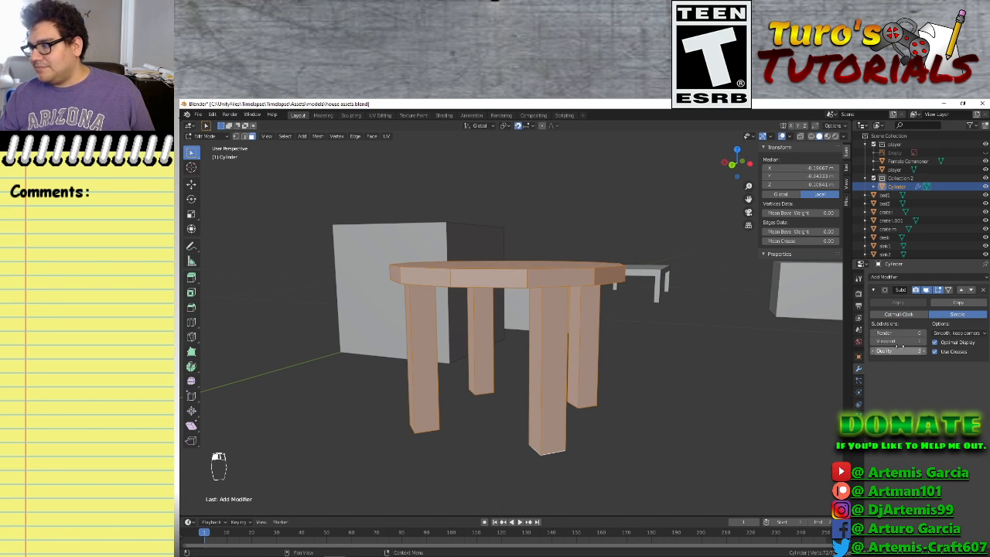
left_click(922, 334)
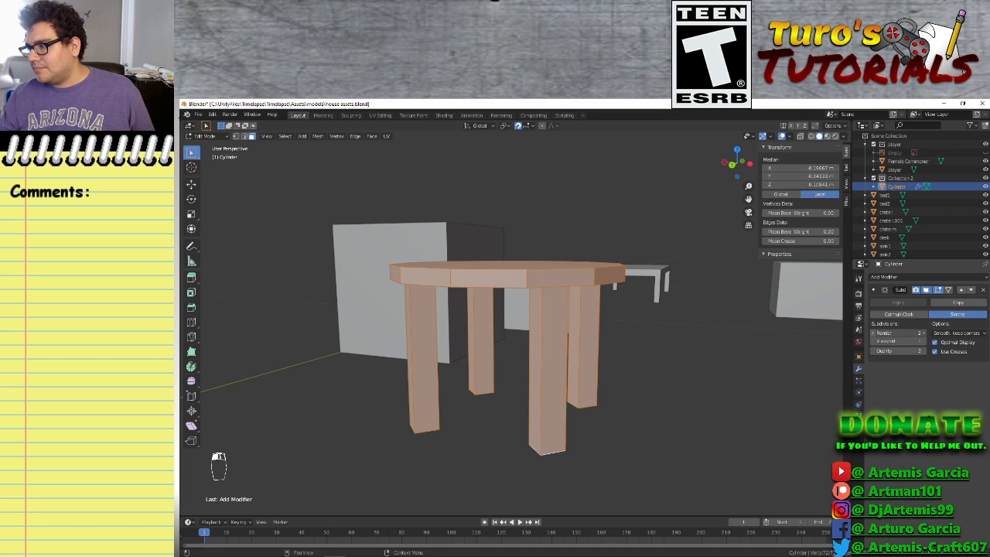
left_click(897, 315)
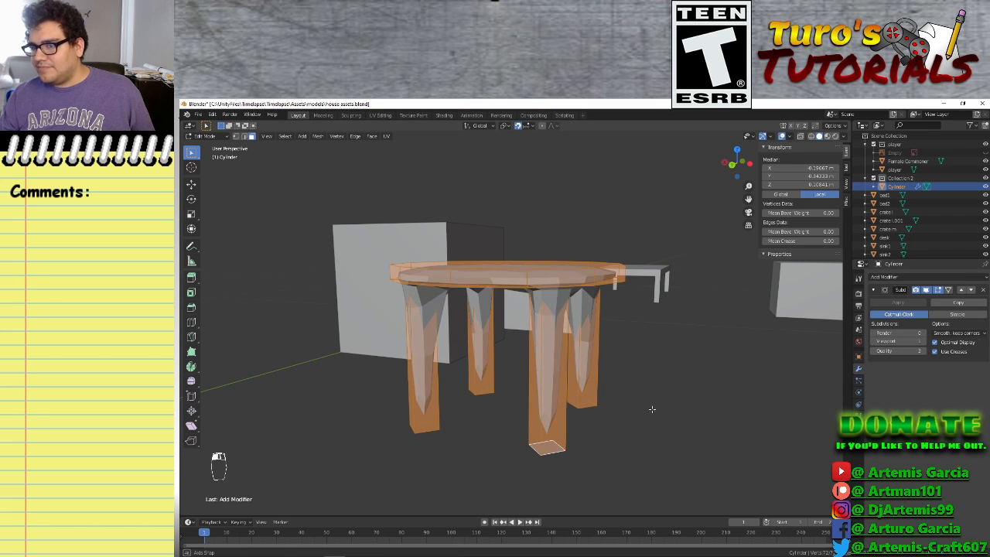
middle_click_drag(652, 409, 504, 351)
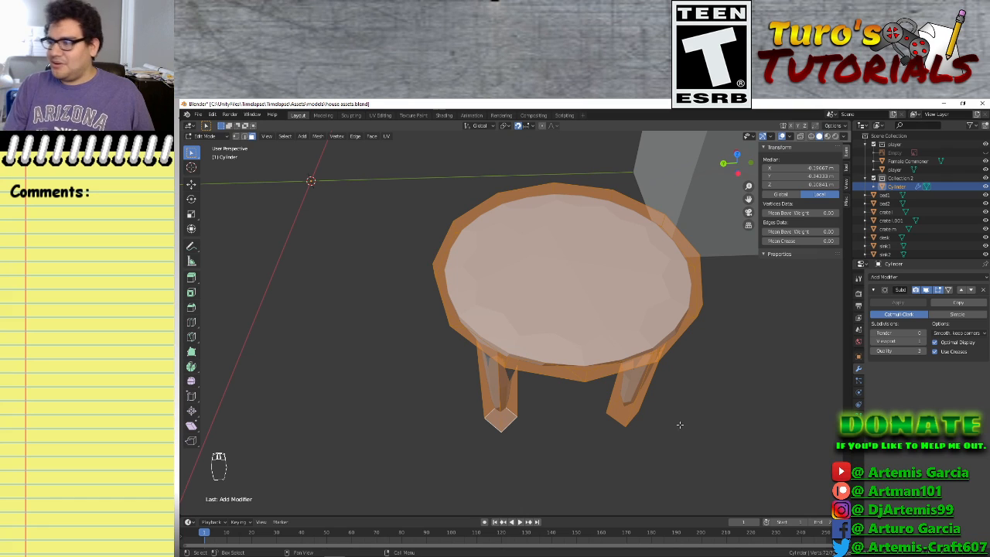
Remove the Subdivision Surface modifier from the table
left_click(873, 290)
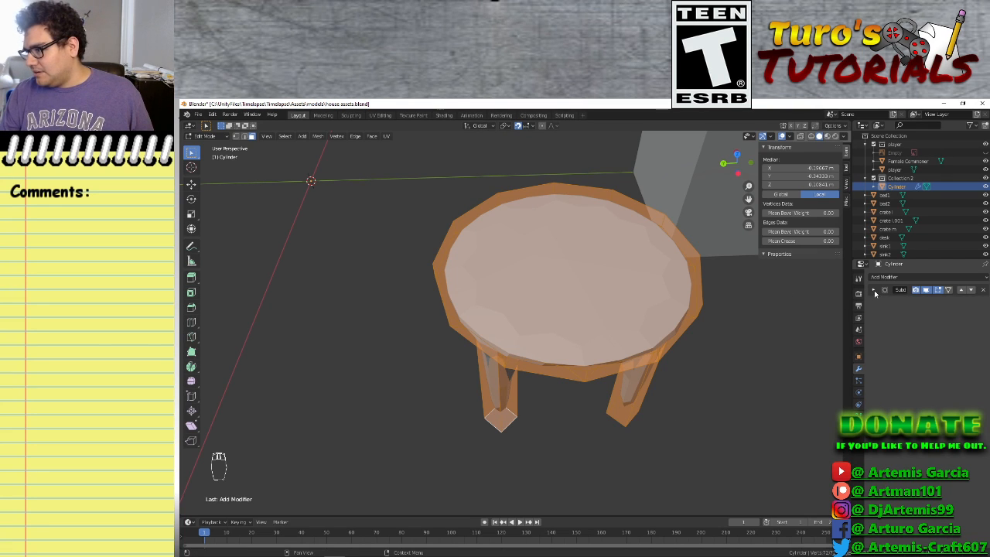
key("ctrl+x")
right_click(572, 310)
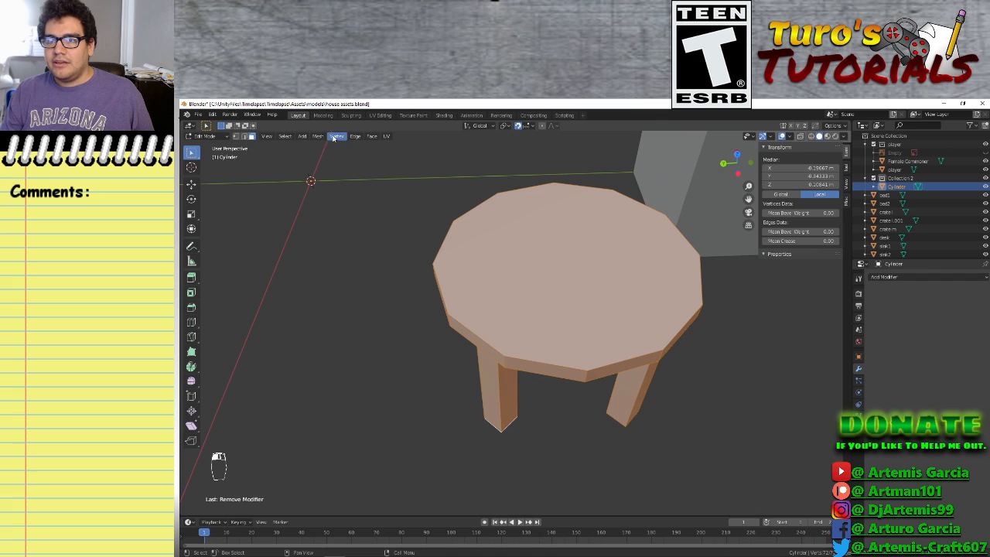
Select the whole table mesh and recalculate its normals to face outside
key("alt+a")
key("a")
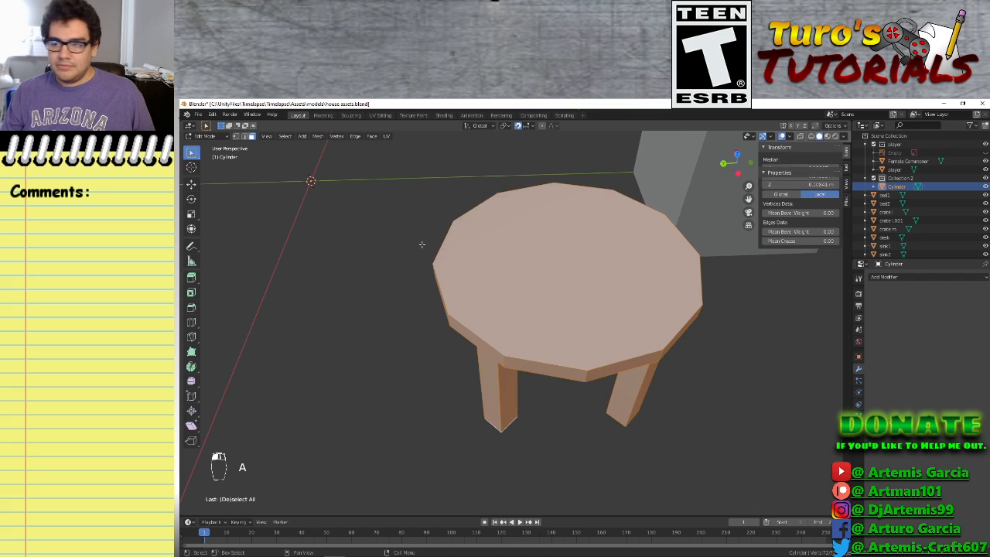
left_click(318, 137)
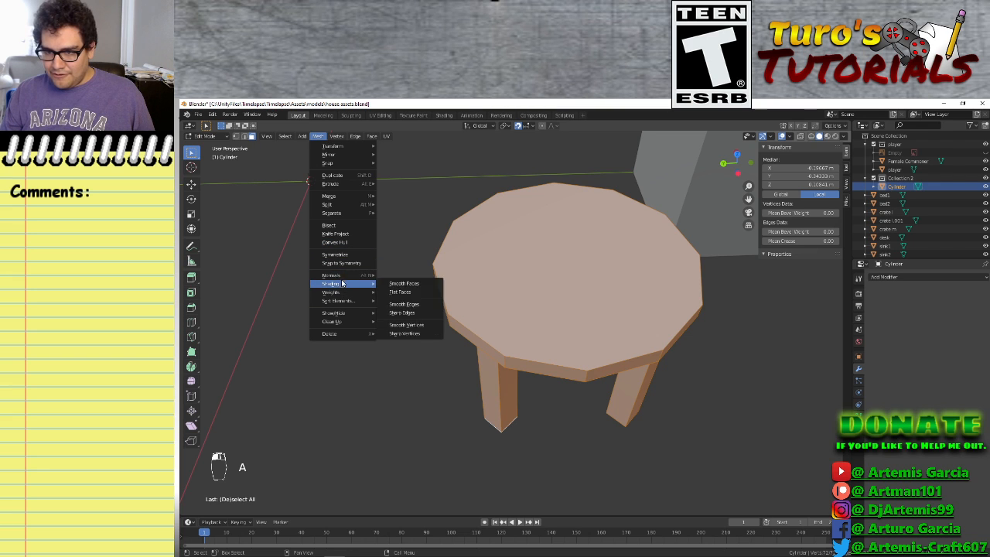
mouse_move(342, 287)
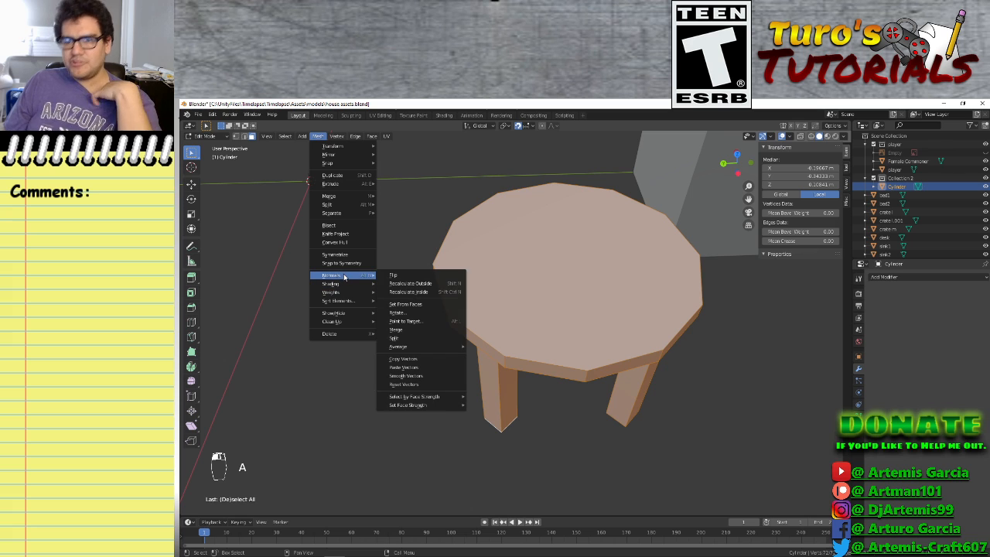
left_click(413, 283)
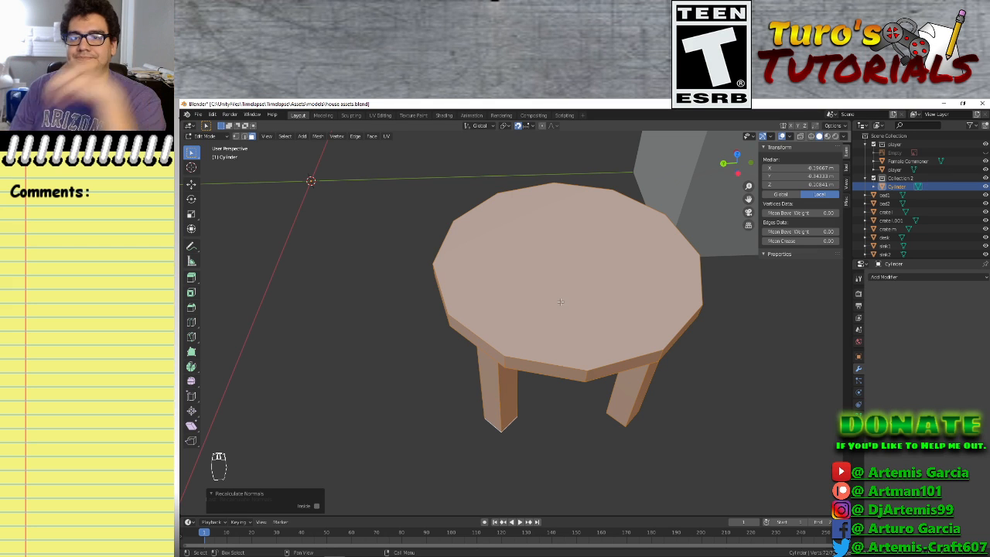
Subdivide all edges of the selected table mesh with the Subdivide operation
left_click(317, 136)
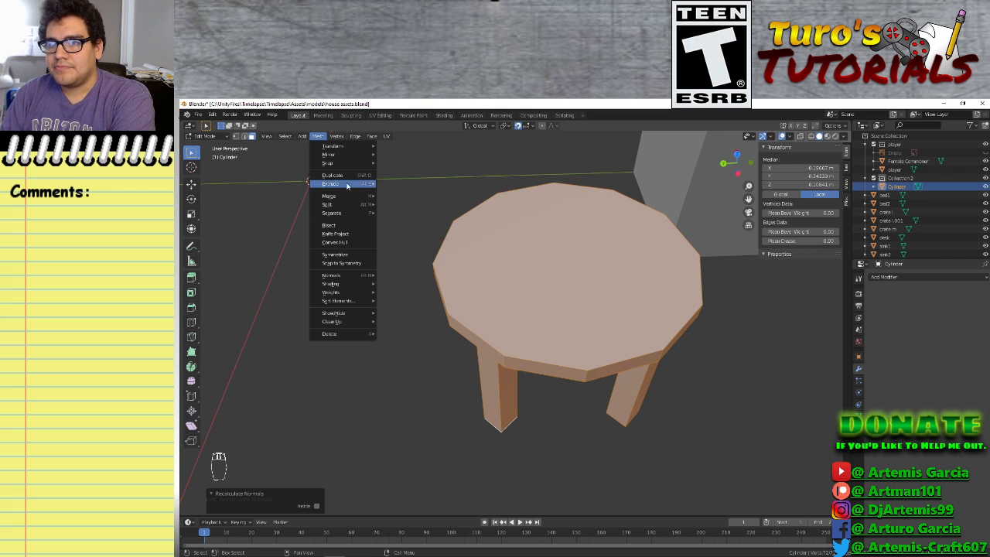
mouse_move(340, 138)
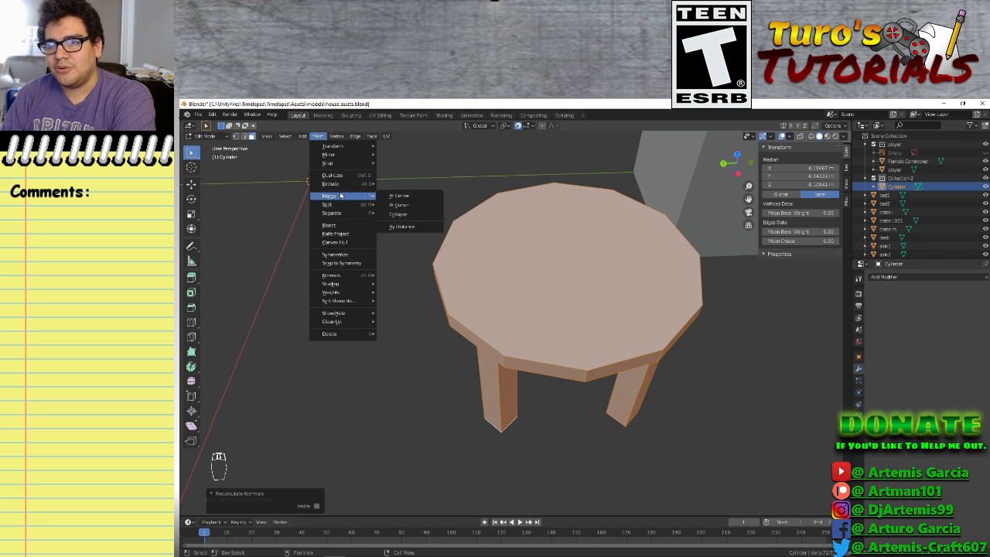
mouse_move(348, 322)
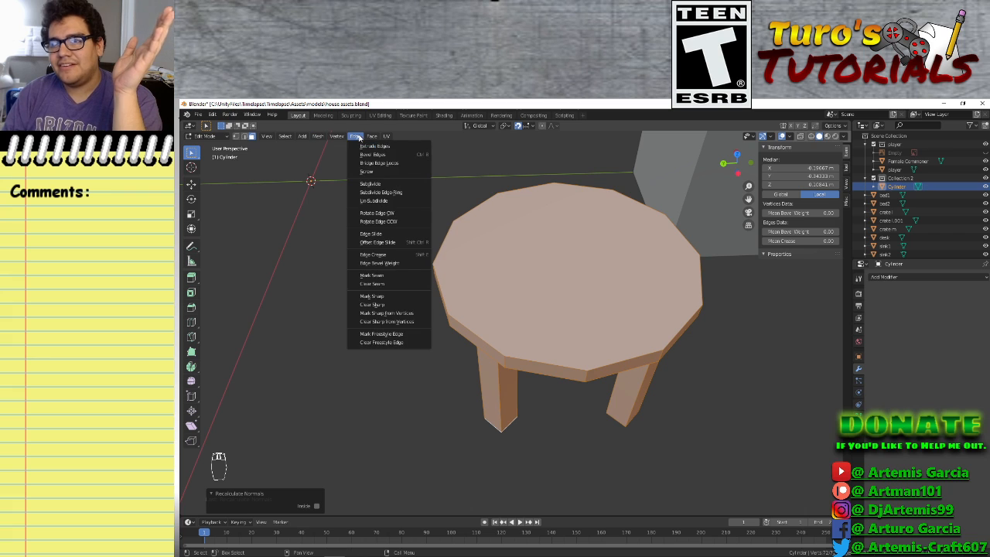
left_click(372, 137)
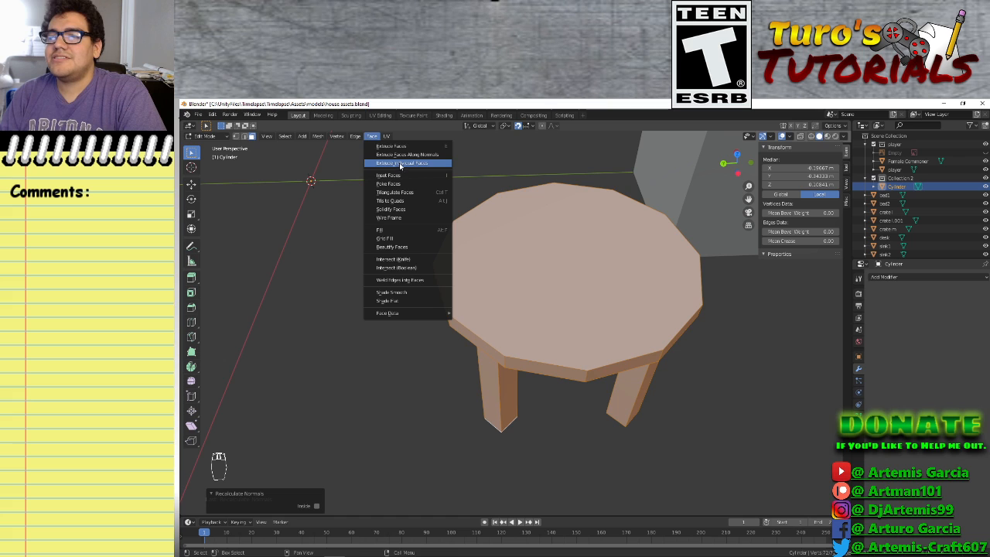
left_click(355, 137)
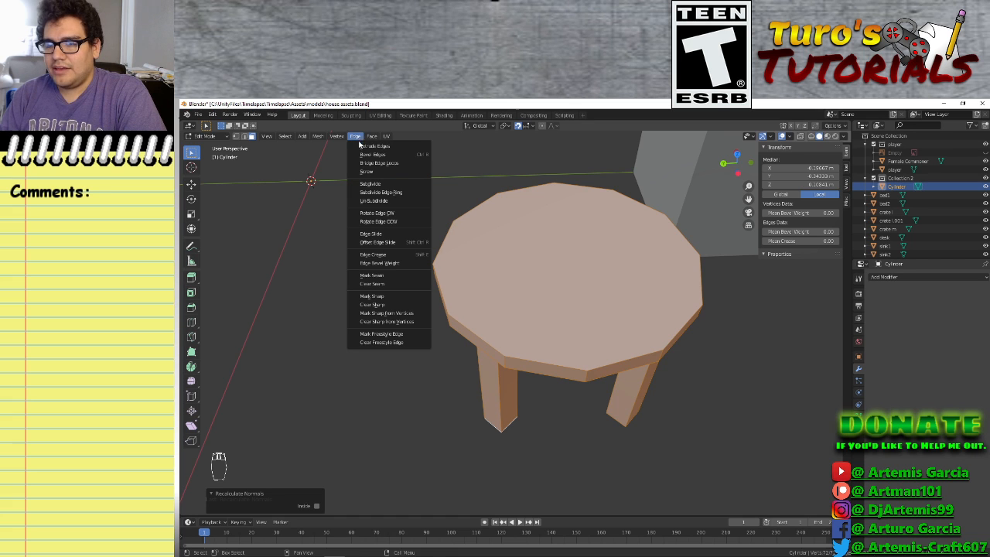
left_click(378, 183)
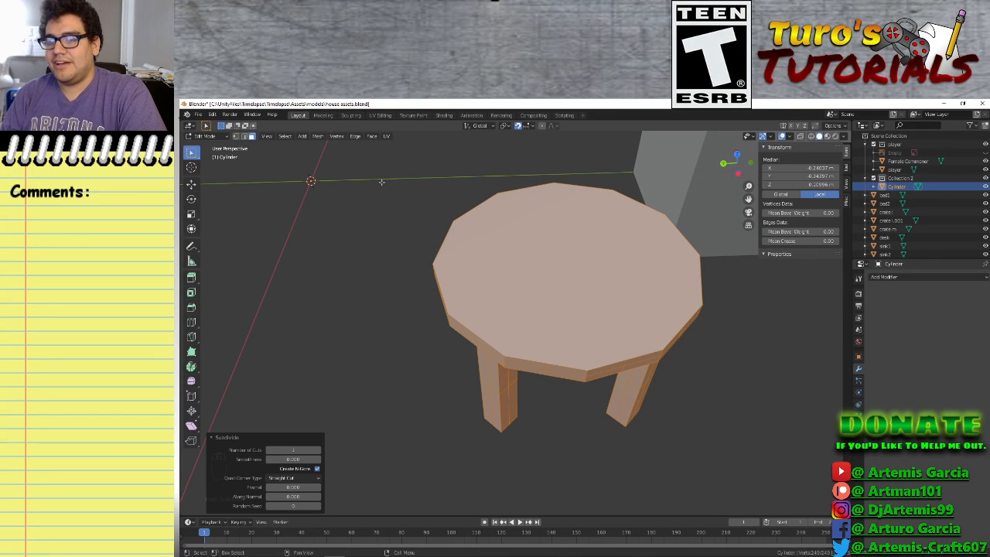
Raise the subdivision's number of cuts to 10 and inspect the denser mesh on the legs and tabletop rim
left_click(319, 449)
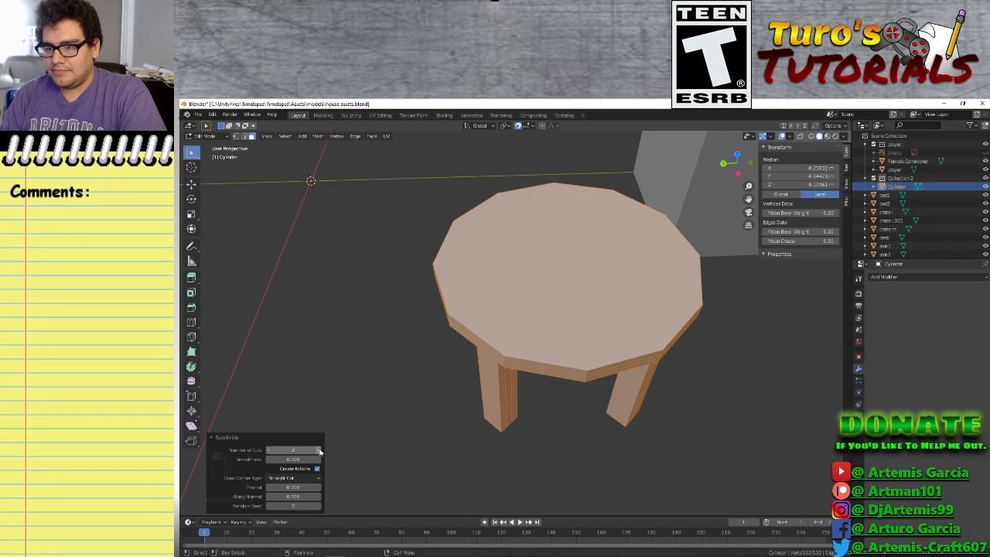
left_click(319, 452)
left_click(319, 452)
left_click(320, 452)
left_click(319, 452)
left_click(320, 452)
left_click(320, 451)
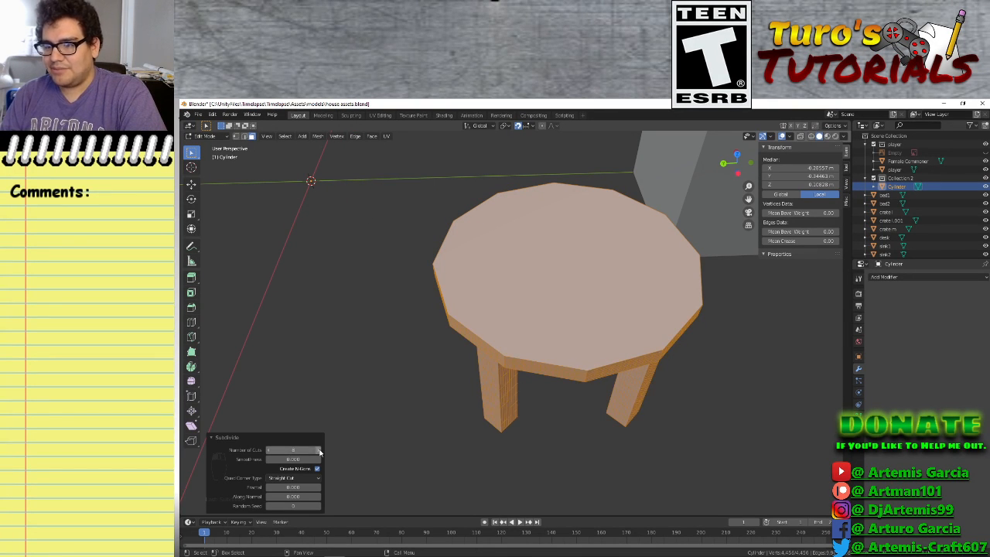
left_click(319, 451)
left_click(319, 452)
scroll(460, 435, "up", 4)
scroll(463, 430, "down", 2)
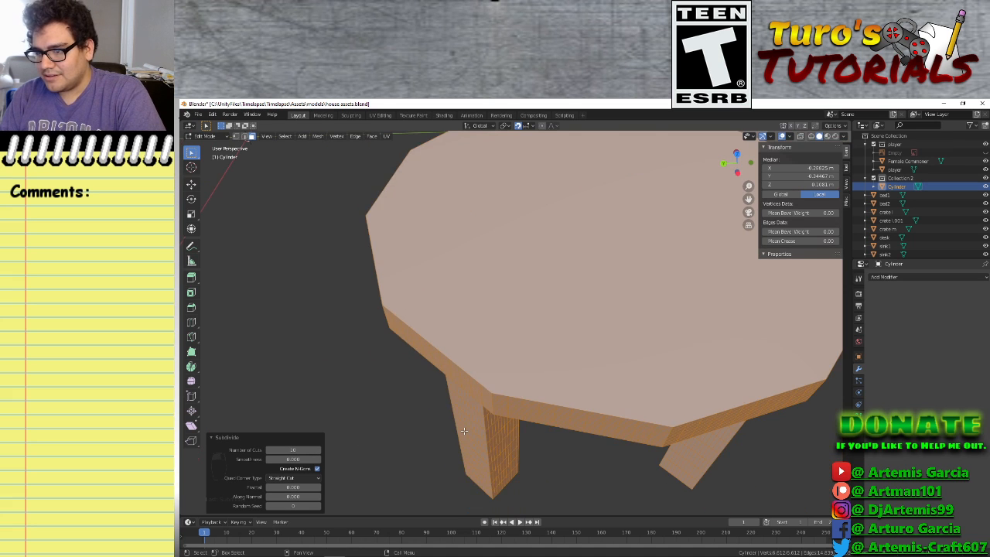
scroll(464, 431, "down", 1)
middle_click_drag(526, 433, 469, 411, "shift")
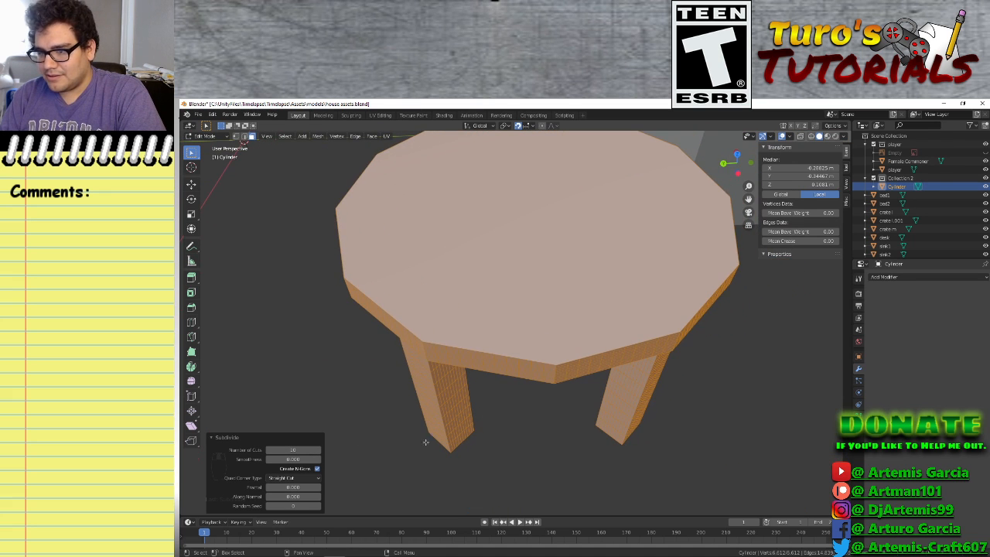
Reduce the subdivision's number of cuts to 2 and deselect the table mesh
left_click(269, 450)
left_click(270, 450)
left_click(269, 450)
left_click(270, 450)
left_click(269, 451)
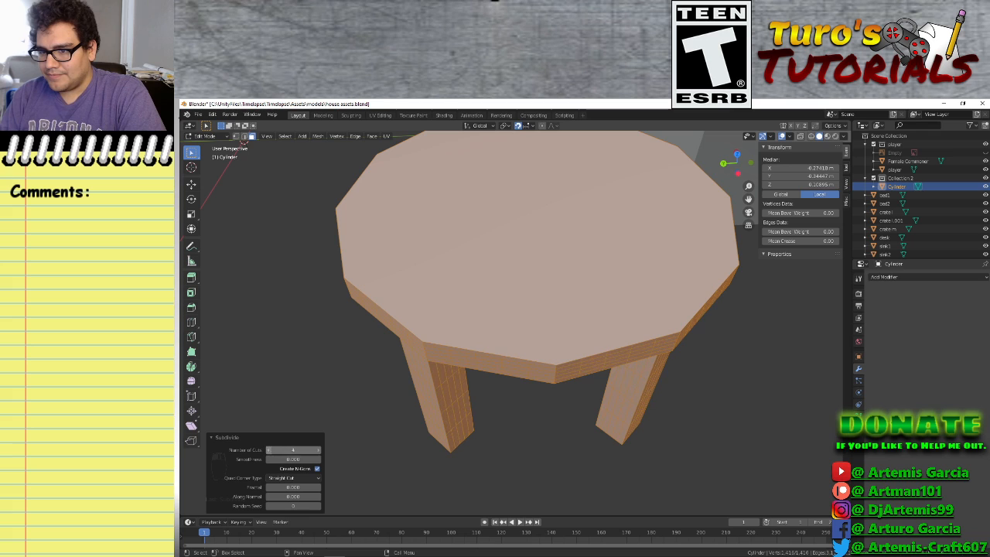
left_click(269, 451)
left_click(269, 450)
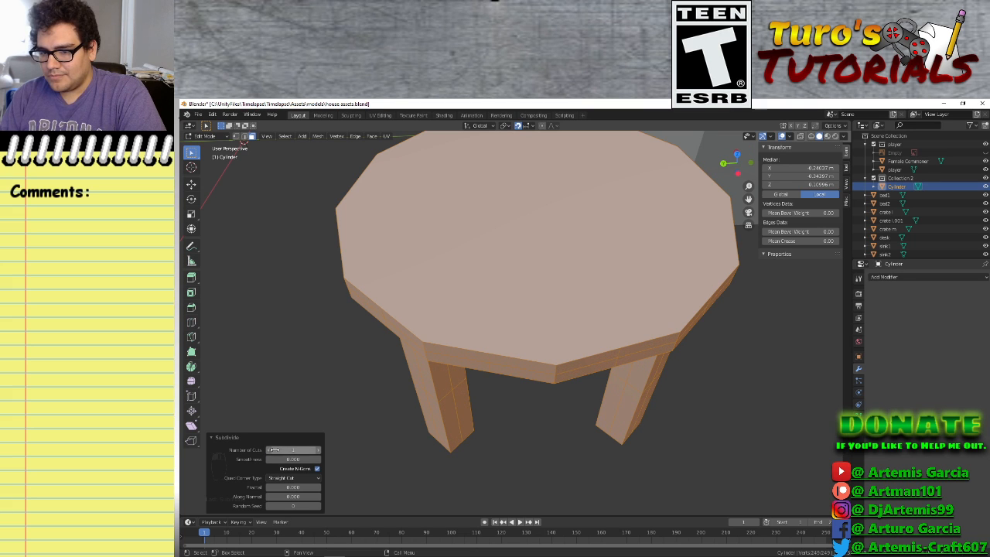
left_click(319, 452)
left_click(269, 451)
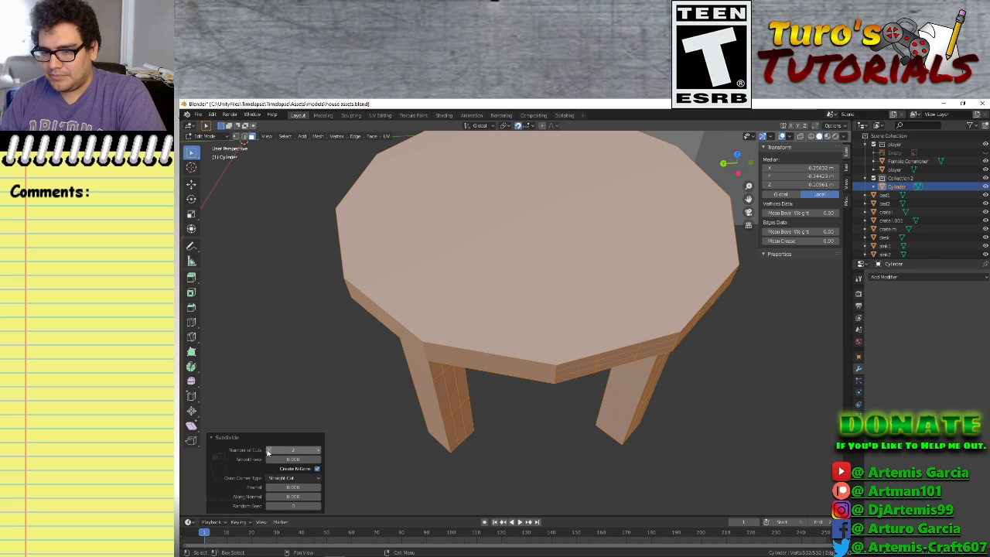
left_click(381, 442)
Try to select the edge loop around the bottom of the nearest table leg
middle_click_drag(394, 426, 428, 392)
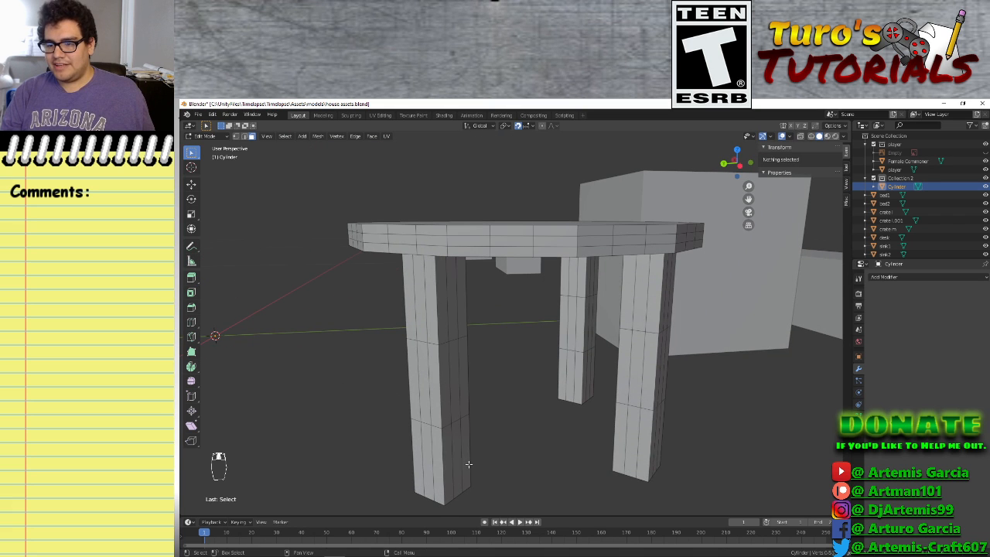
middle_click_drag(468, 464, 469, 421)
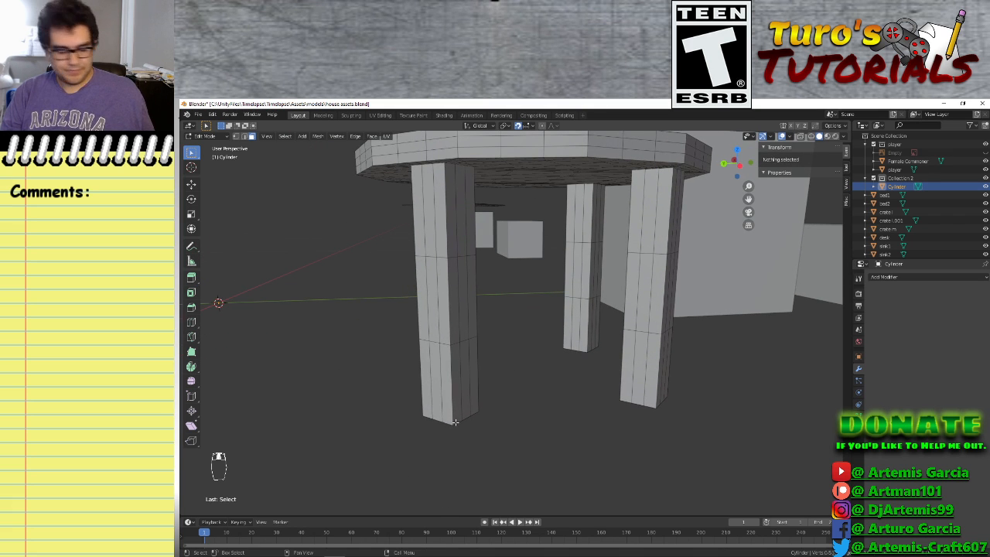
left_click(455, 421)
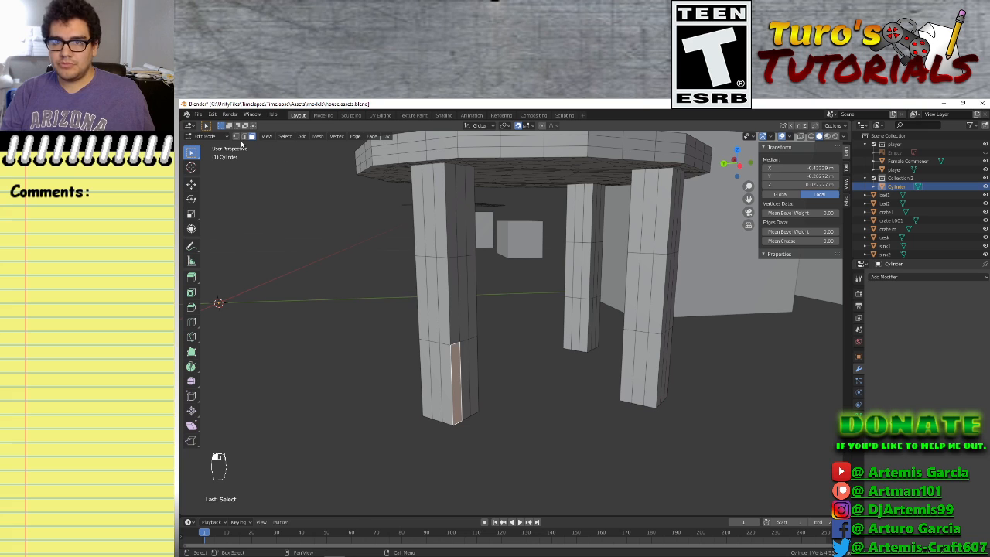
key("alt+a")
left_click(458, 423)
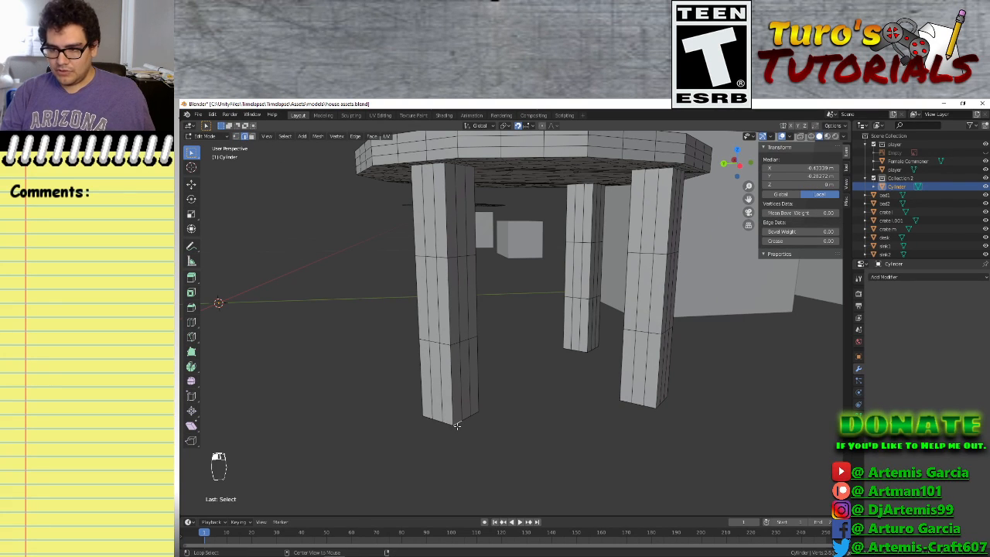
left_click(457, 425, "alt")
left_click(456, 423, "ctrl+alt")
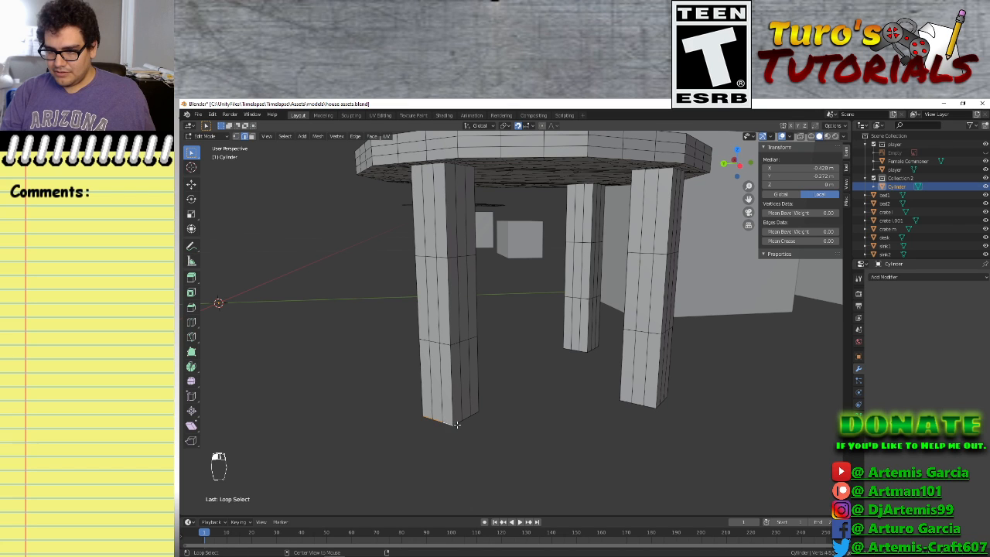
left_click(466, 418)
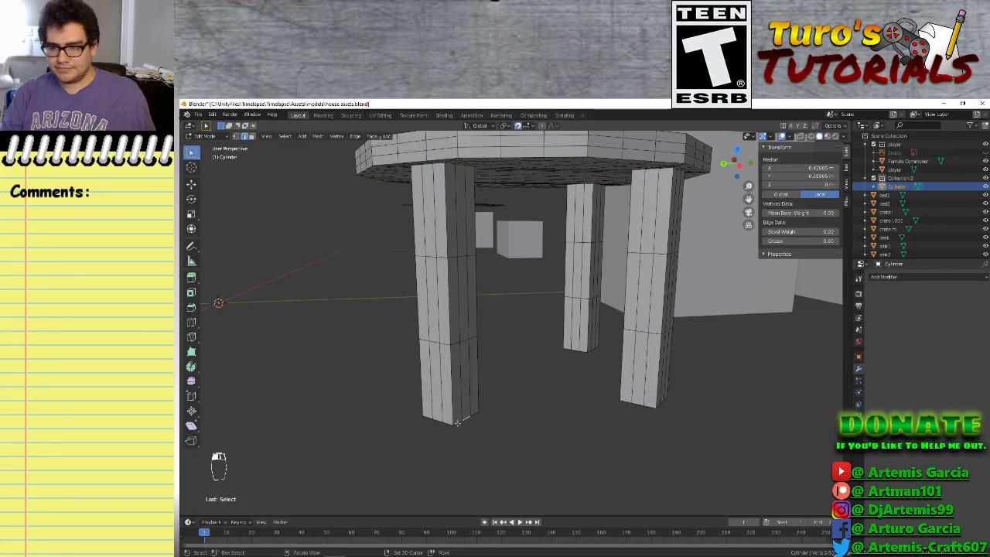
left_click(457, 422, "ctrl")
left_click(456, 422)
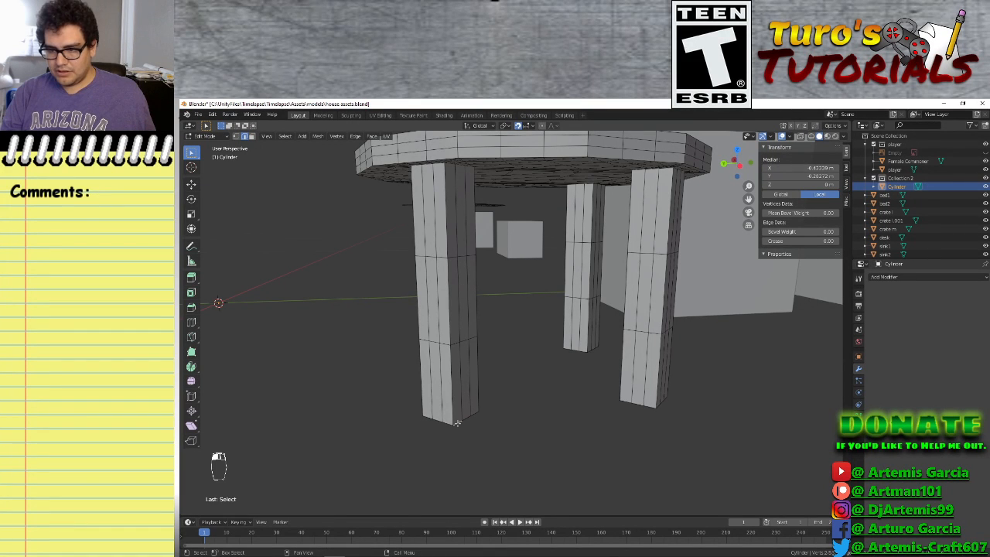
Switch to face selection and select all nine faces on the underside of the nearest table leg
middle_click_drag(501, 449, 470, 393)
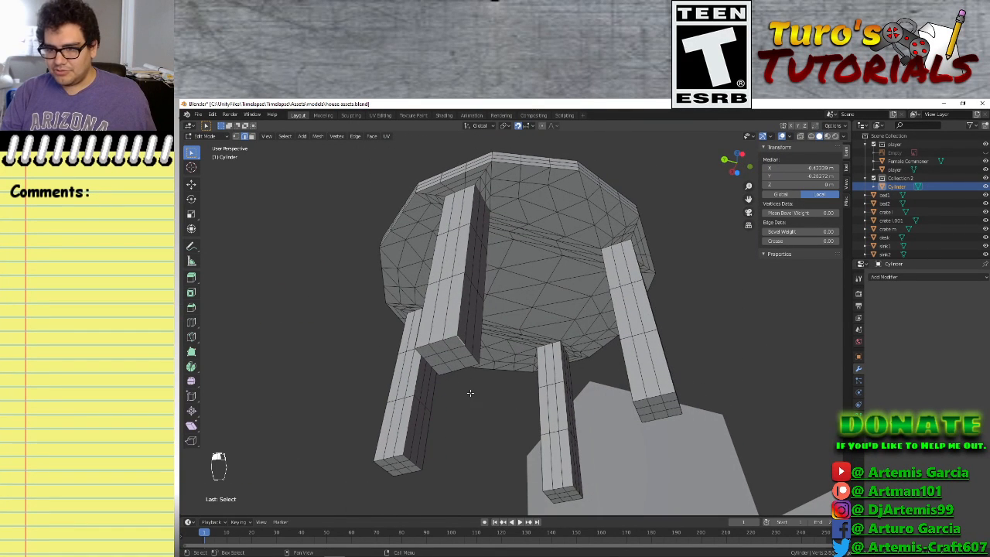
left_click(251, 136)
left_click(452, 360)
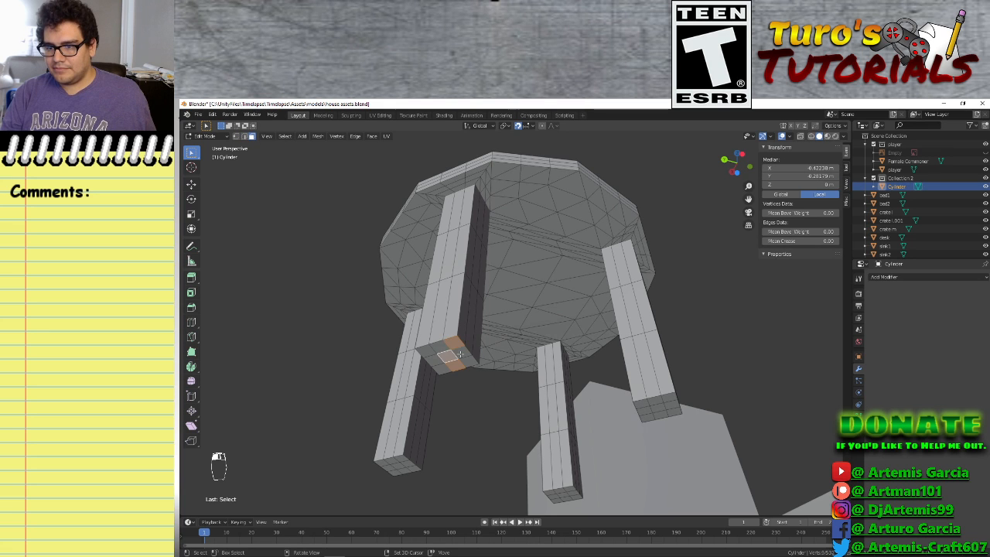
left_click(435, 350, "shift")
left_click(424, 350, "shift")
left_click(430, 359, "shift")
left_click(436, 371, "shift")
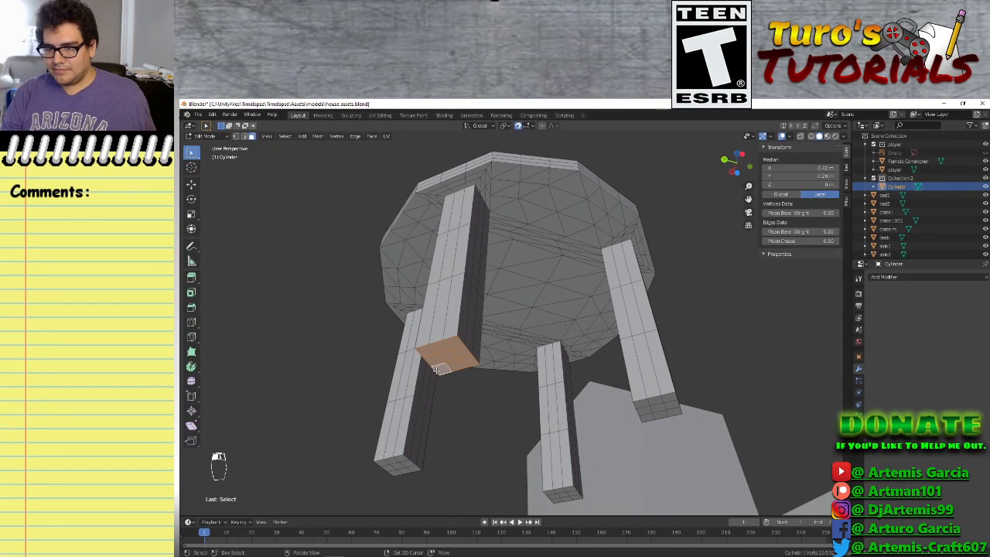
Add all underside faces of the left leg and the diagonally opposite leg to the selection
left_click(394, 465, "shift")
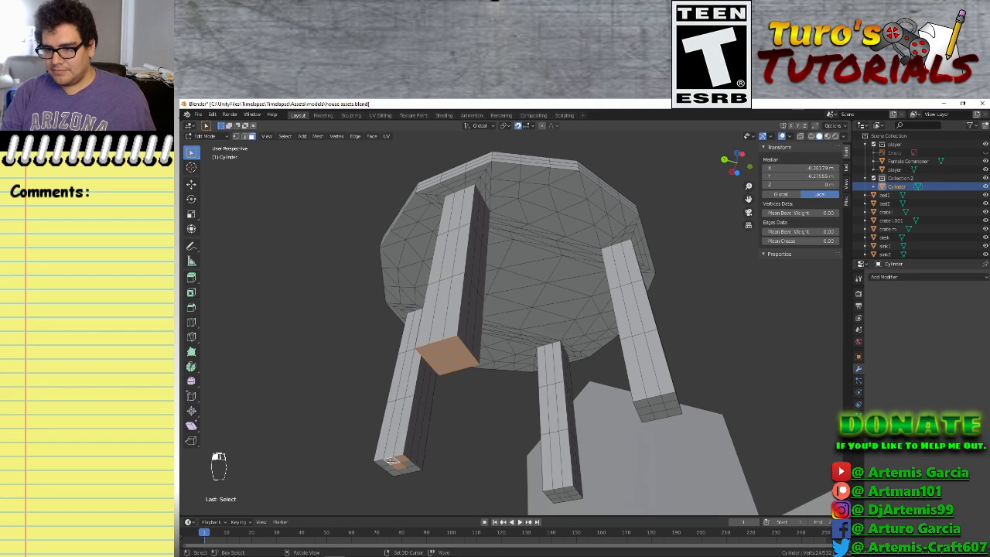
left_click(383, 462, "shift")
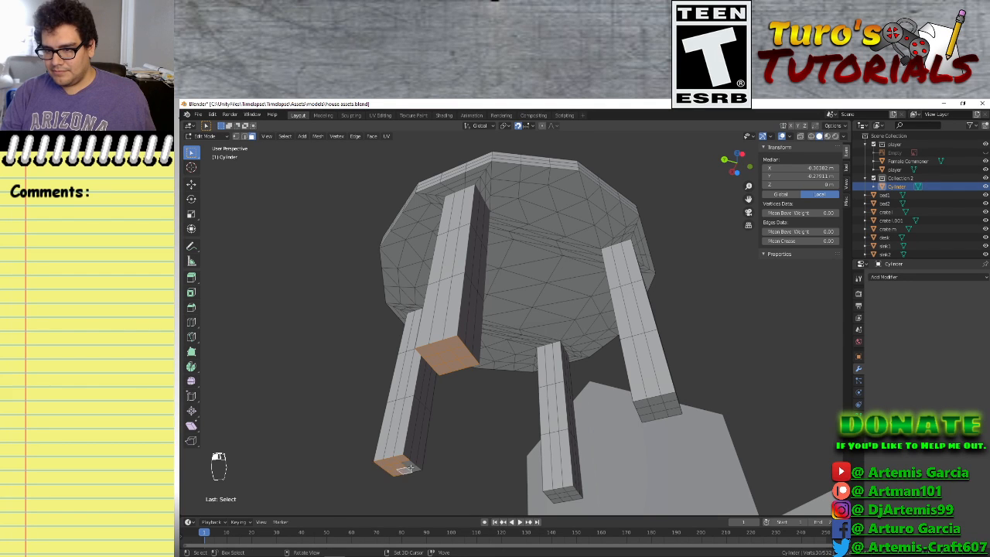
left_click(409, 462, "shift")
left_click(559, 496, "shift")
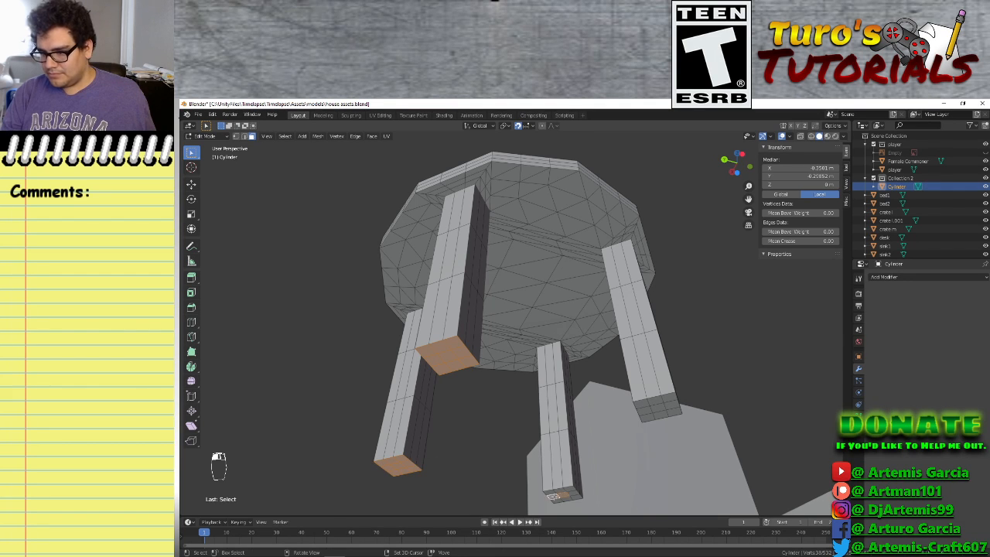
left_click(570, 490, "shift")
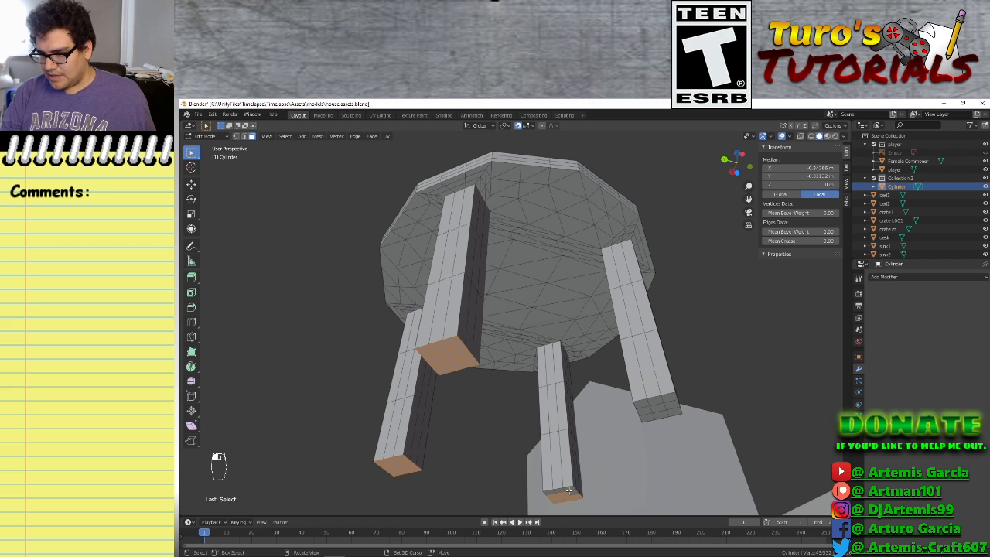
left_click(571, 490, "shift")
left_click(560, 491, "shift")
left_click(551, 494, "shift")
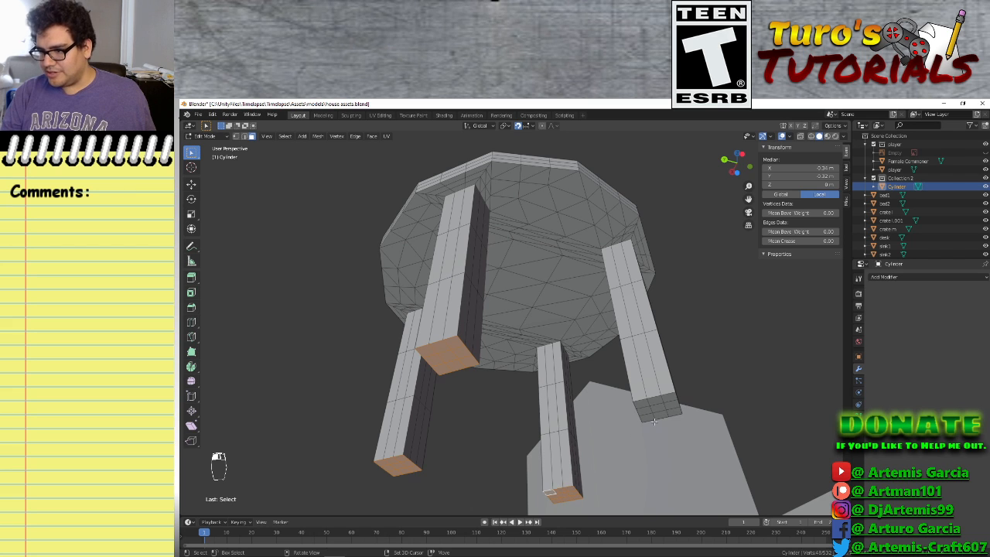
Add all the underside faces of the right-hand table leg to the selection
left_click(657, 408, "shift")
left_click(647, 416, "shift")
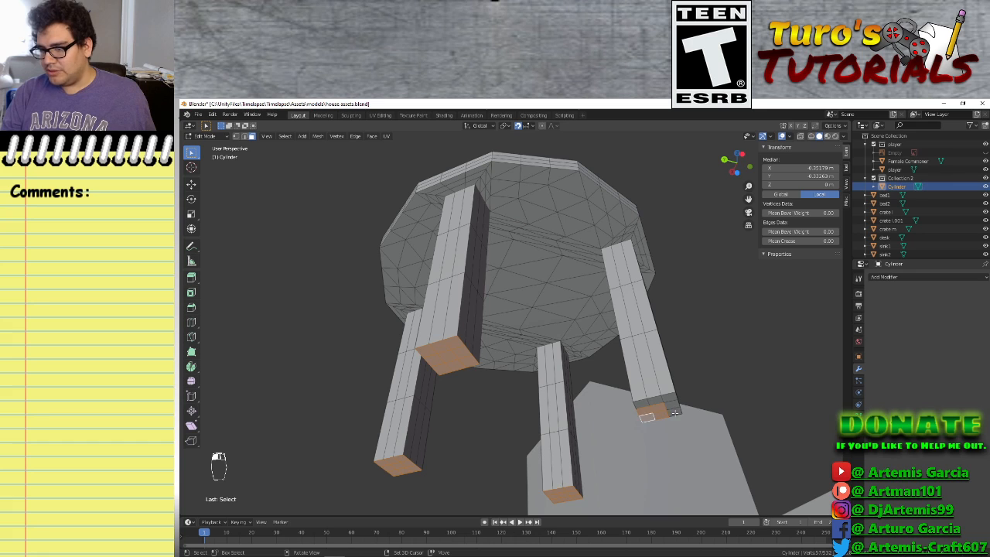
left_click(673, 411, "shift")
left_click(672, 404, "shift")
left_click(668, 397, "shift")
left_click(656, 400, "shift")
left_click(644, 404, "shift")
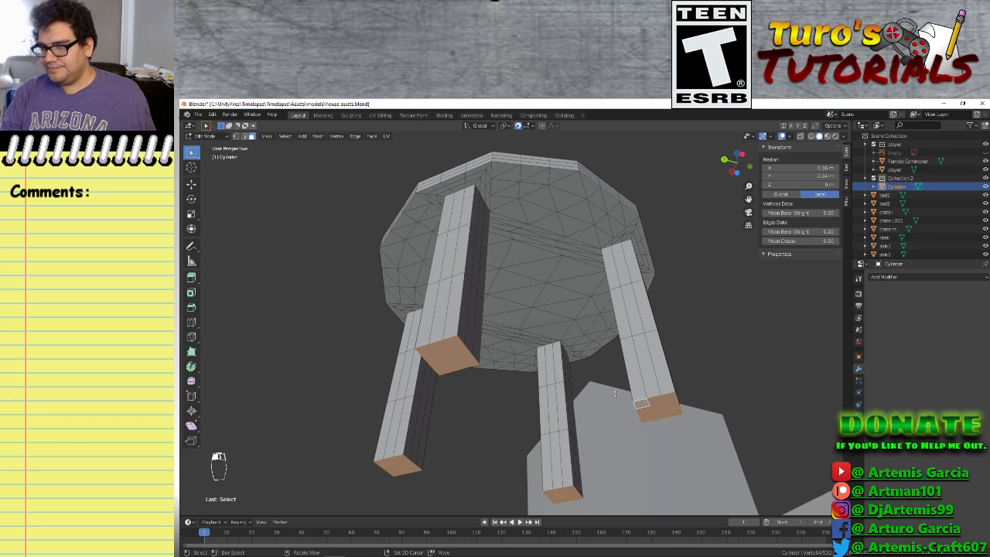
Mark the edges of the selected leg underside faces as sharp
right_click(463, 355)
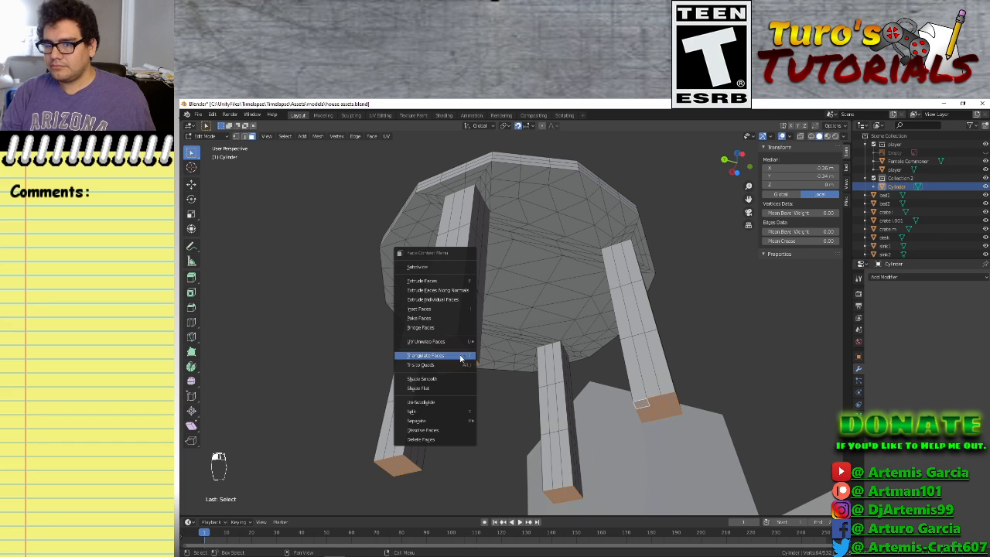
left_click(355, 136)
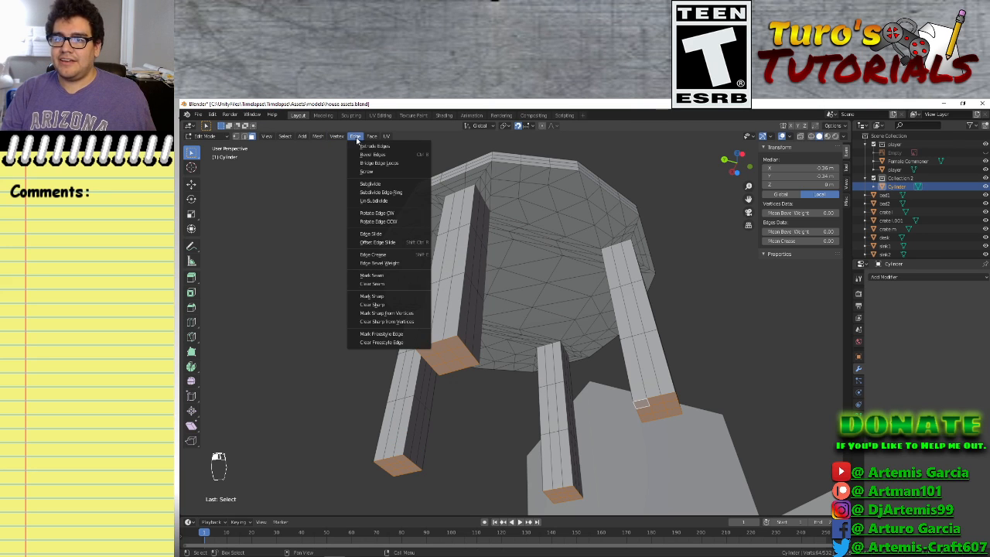
left_click(371, 296)
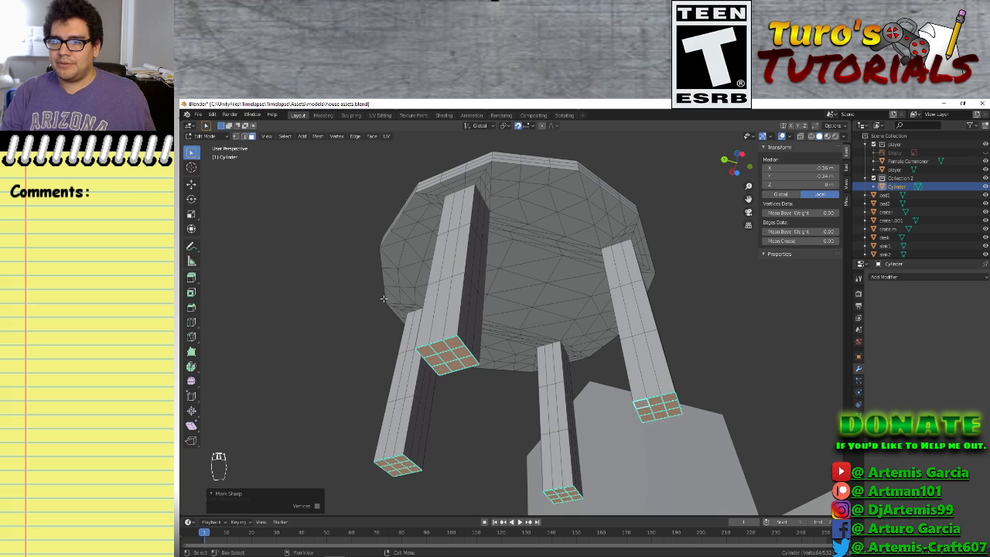
Clear the sharp marking from the inner grid edges on the nearest leg's underside, keeping only the outer border sharp
left_click(451, 359)
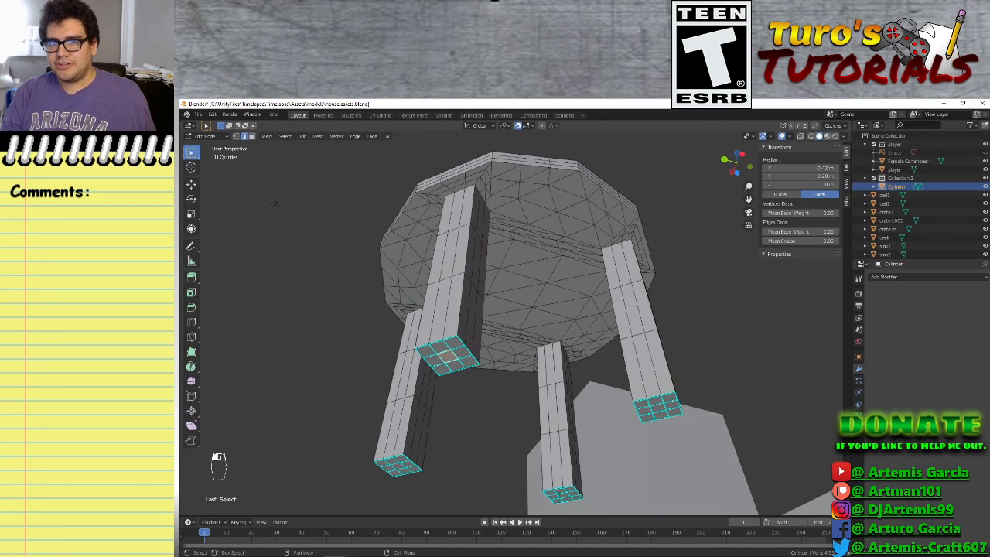
middle_click_drag(417, 342, 503, 423)
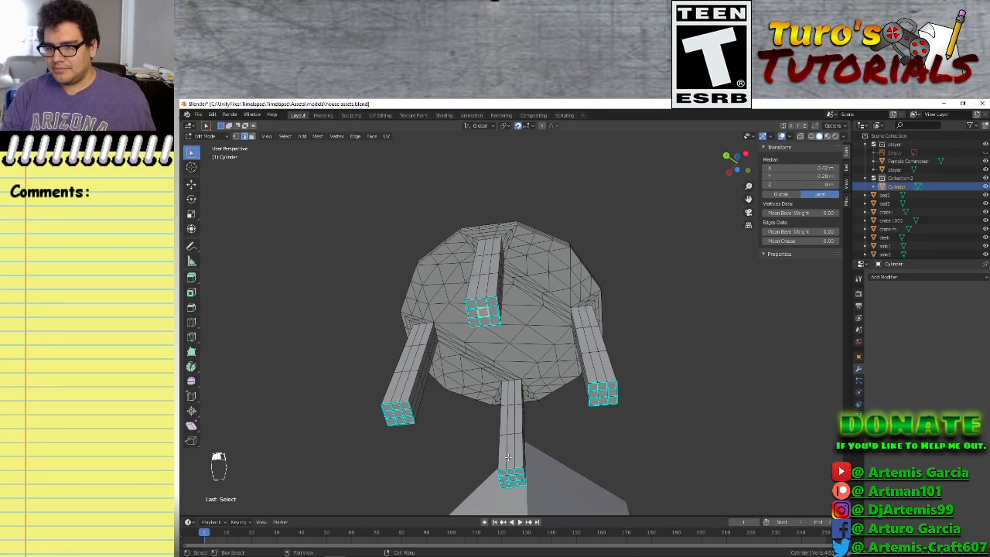
scroll(478, 313, "up", 5)
scroll(463, 316, "down", 3)
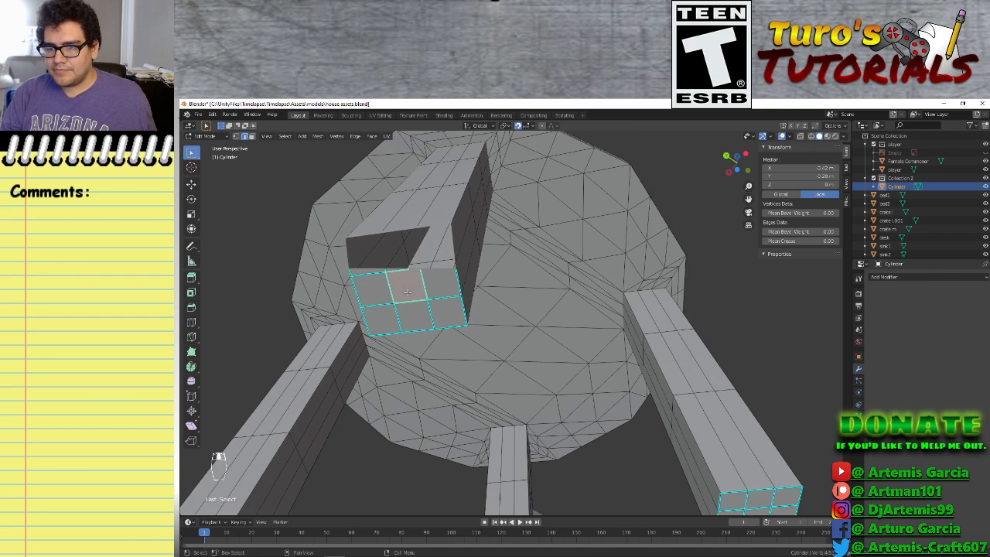
left_click(422, 296, "shift")
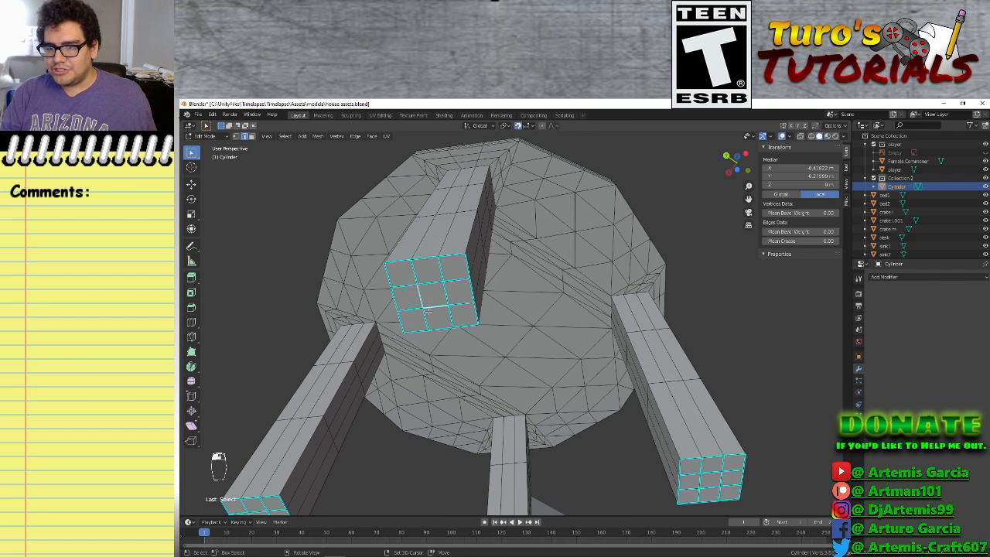
left_click(405, 285, "shift")
left_click(429, 282, "shift")
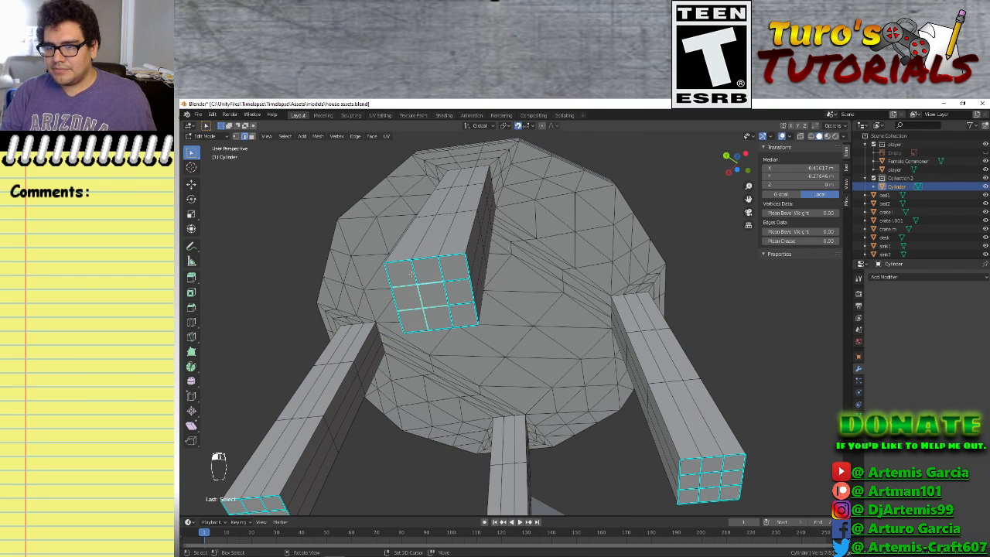
left_click(414, 272, "shift")
left_click(440, 271, "shift")
left_click(458, 280, "shift")
left_click(461, 300, "shift")
left_click(438, 307, "shift")
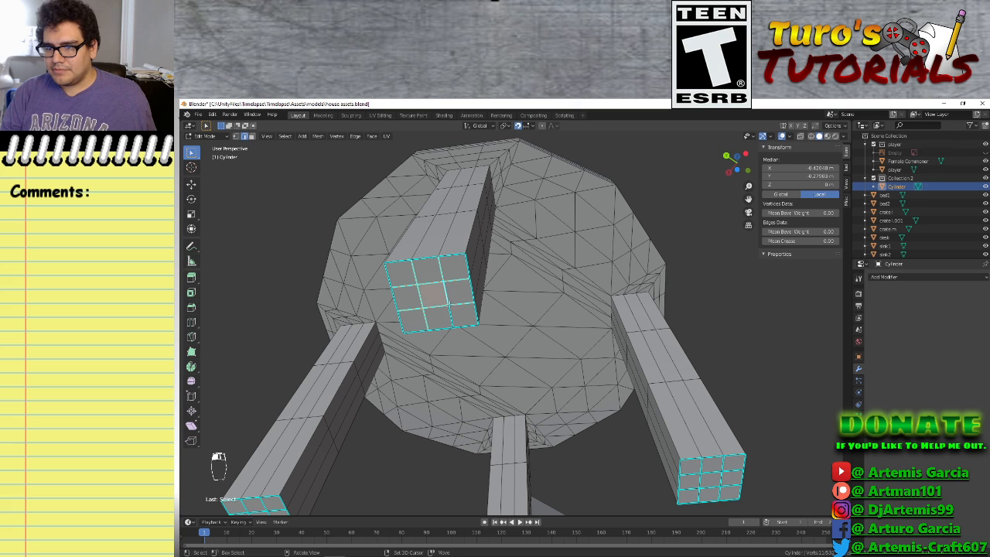
left_click(453, 312, "shift")
left_click(450, 304, "shift")
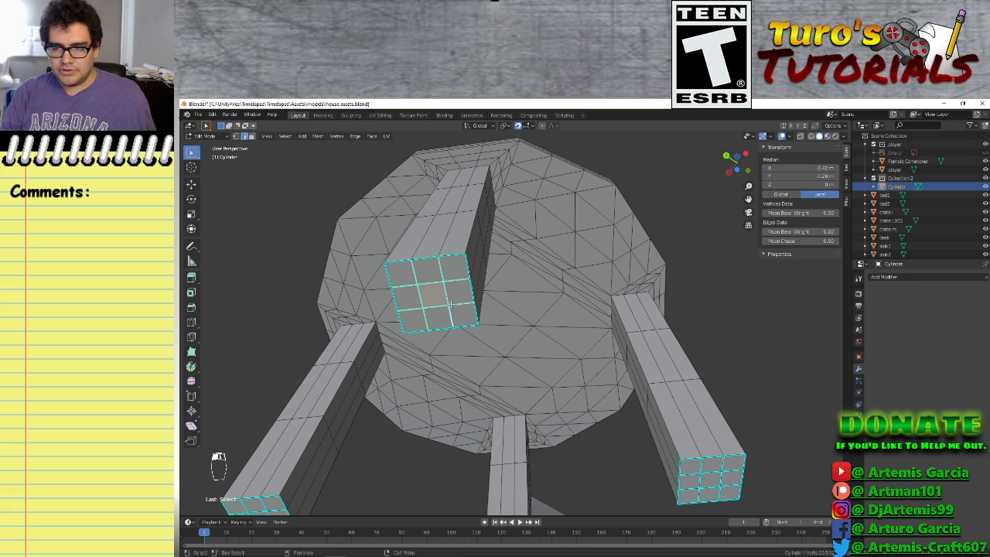
right_click(450, 304)
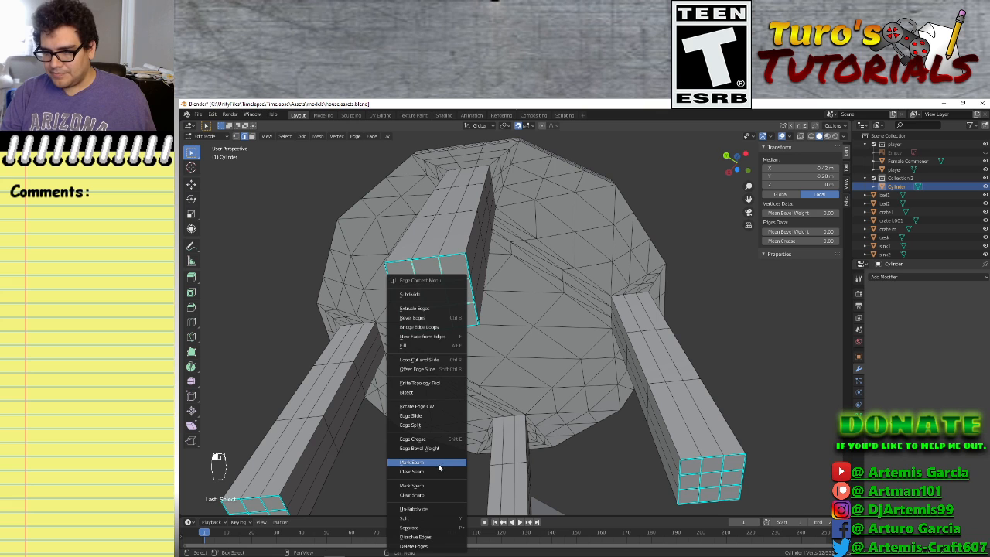
left_click(417, 485)
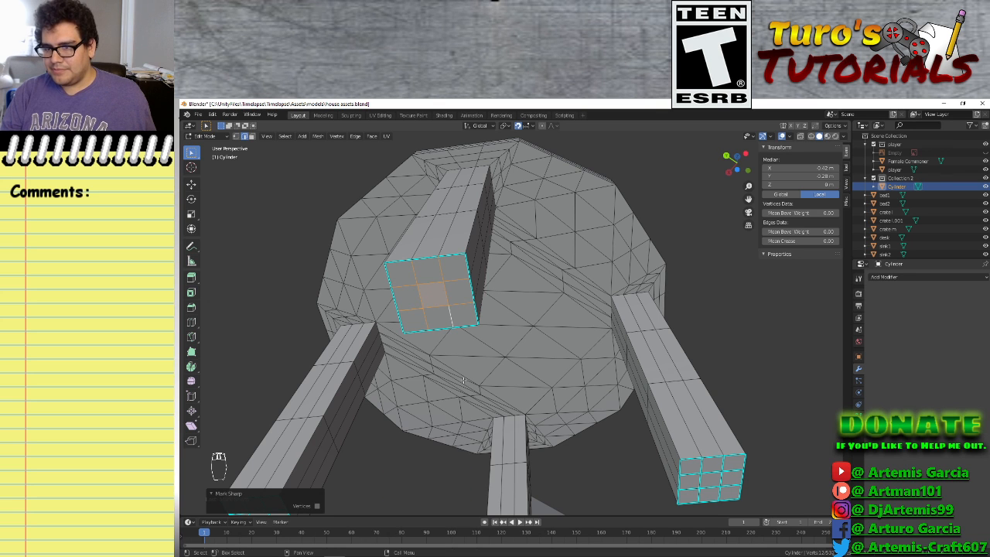
Clear the sharp marking from the inner grid edges on the right-hand leg's underside
left_click(426, 251)
middle_click_drag(457, 270, 522, 315)
left_click(516, 316, "shift")
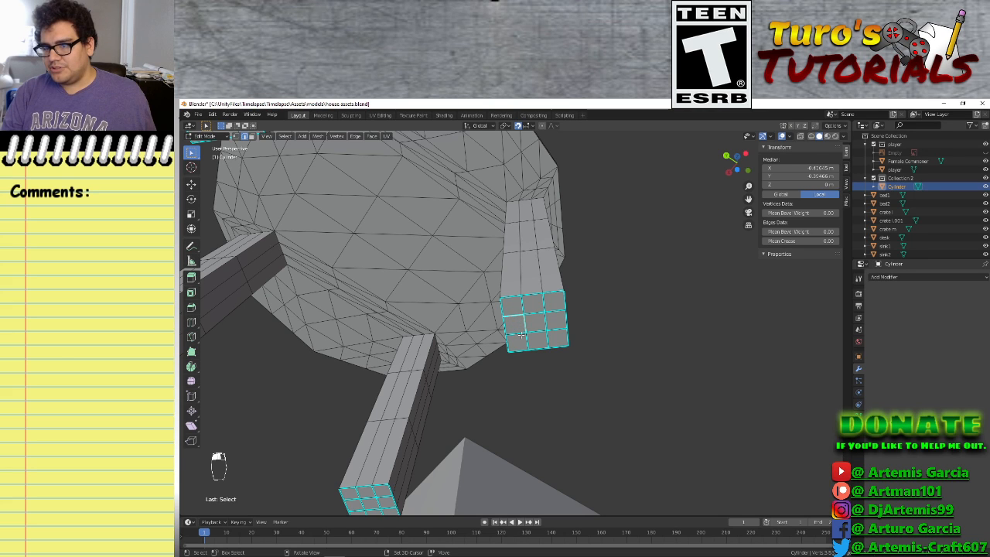
left_click(521, 334, "shift")
left_click(532, 333, "shift")
left_click(527, 340, "shift")
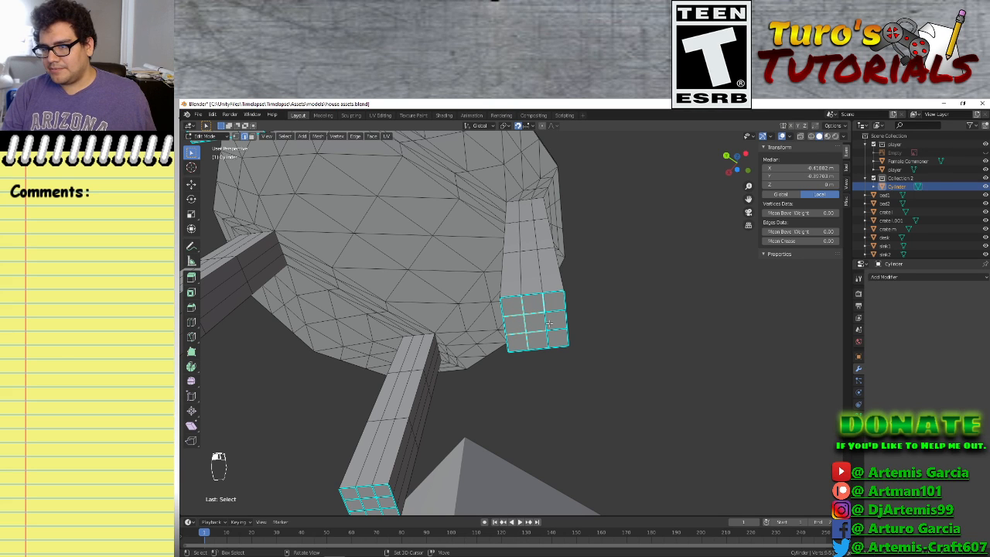
left_click(554, 333, "shift")
left_click(547, 339, "shift")
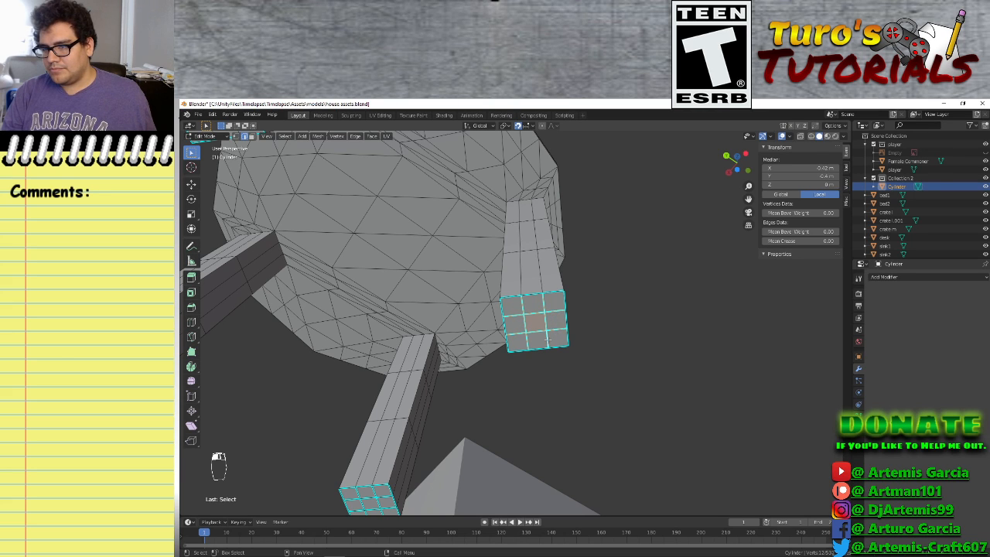
right_click(547, 340)
left_click(524, 341)
Clear the sharp marking from the inner grid edges on the left leg's underside
middle_click_drag(501, 359, 544, 385)
left_click(358, 373)
left_click(361, 384, "shift")
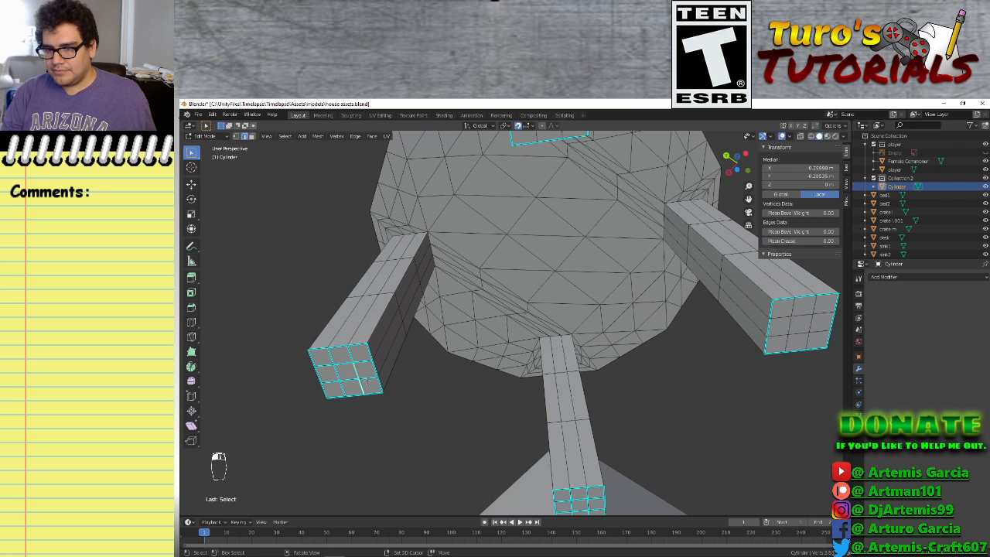
left_click(368, 377, "shift")
left_click(351, 354, "shift")
left_click(344, 362, "shift")
left_click(349, 379, "shift")
left_click(331, 382, "shift")
left_click(343, 387, "shift")
left_click(337, 372, "shift")
left_click(329, 355, "shift")
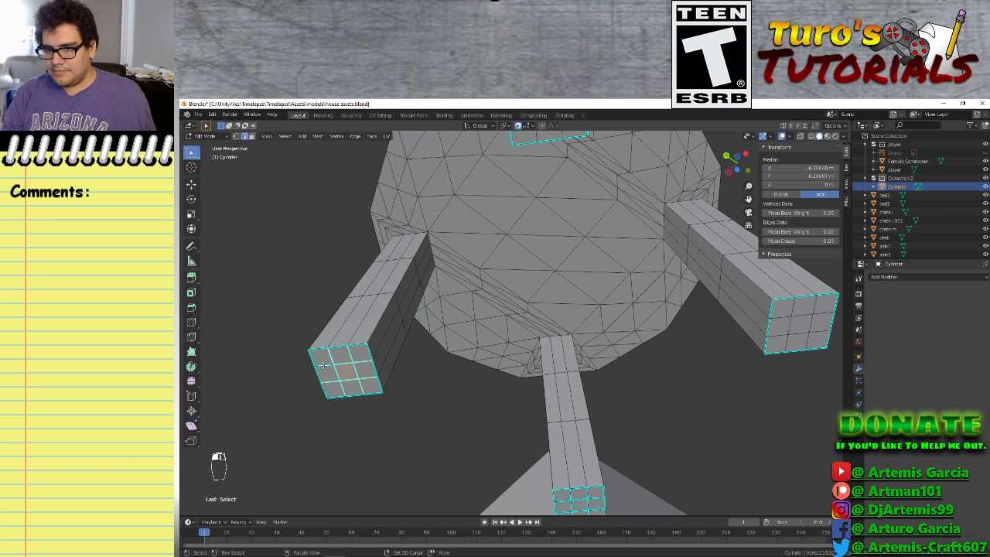
left_click(325, 364, "shift")
right_click(327, 367)
left_click(313, 365)
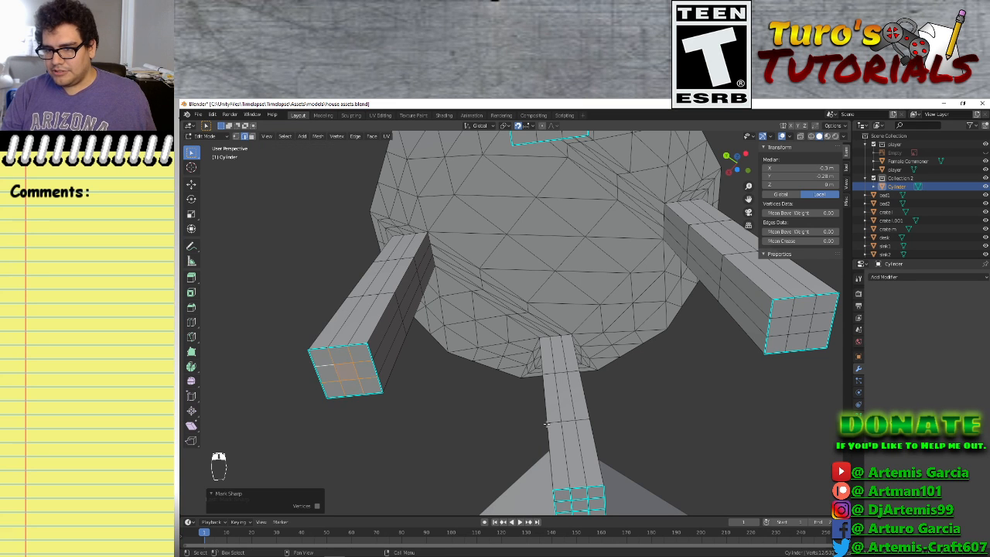
Clear the sharp marking from the inner grid edges on the diagonally opposite leg's underside and deselect everything
middle_click_drag(313, 366, 504, 381)
left_click(500, 381)
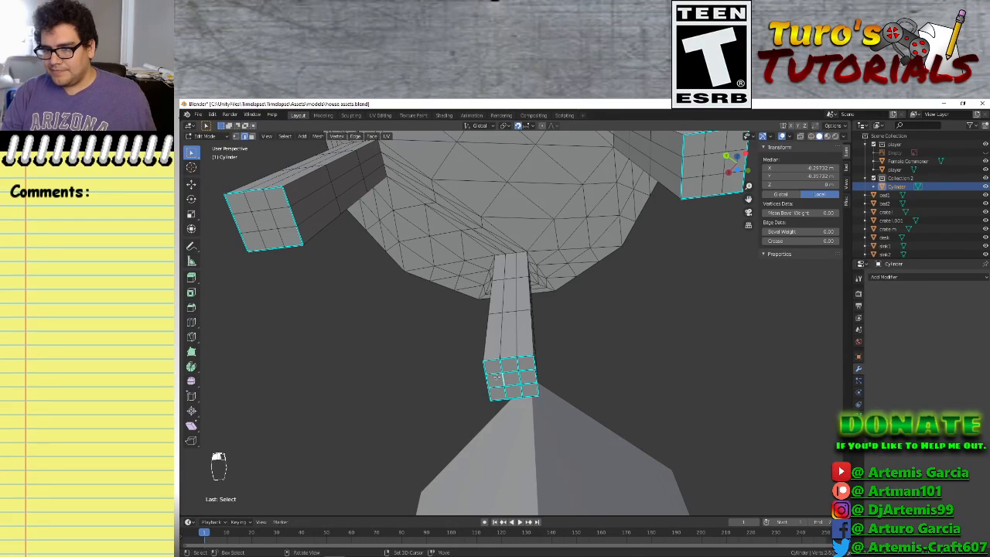
left_click(502, 366, "shift")
left_click(510, 371, "shift")
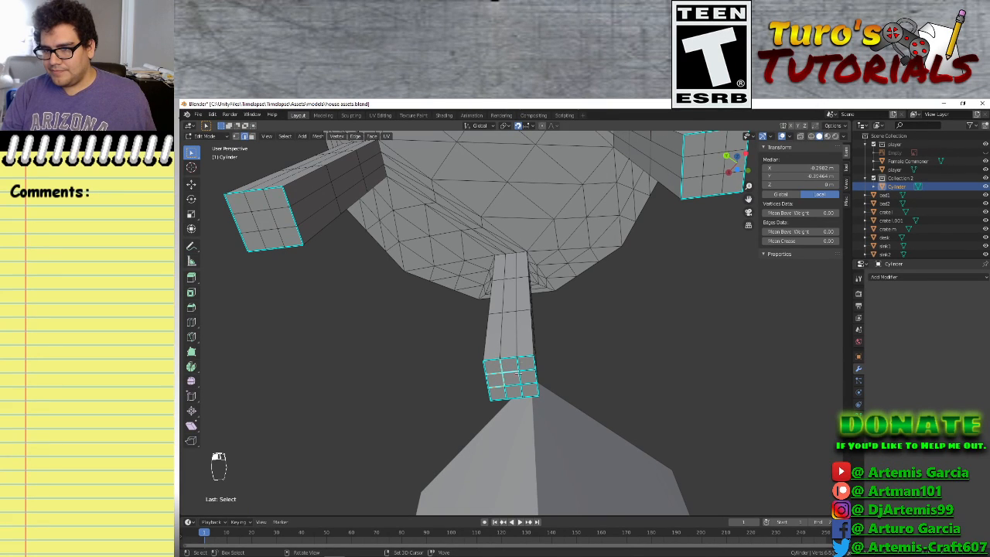
left_click(518, 365, "shift")
left_click(525, 371, "shift")
left_click(521, 379, "shift")
left_click(528, 384, "shift")
left_click(522, 390, "shift")
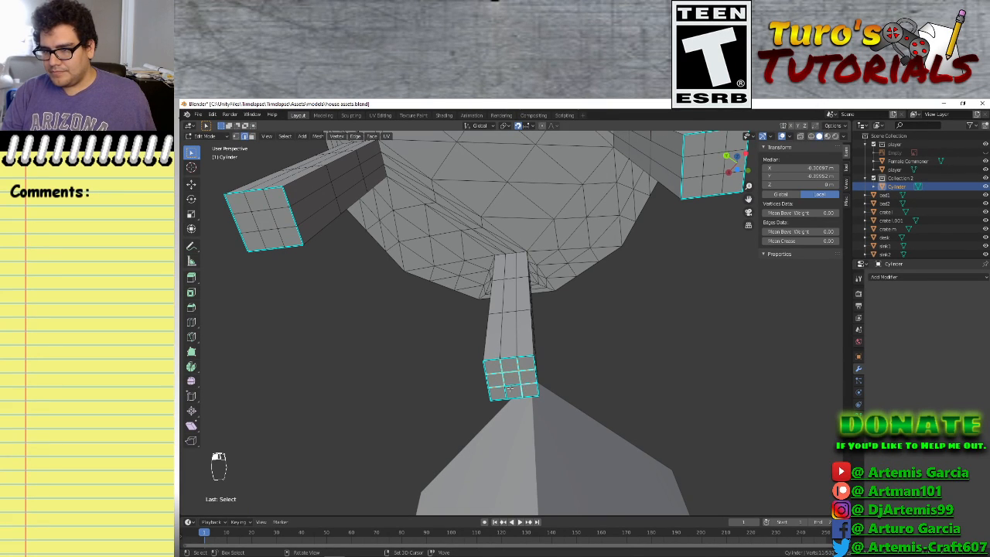
left_click(512, 386, "shift")
left_click(505, 390, "shift")
right_click(504, 390)
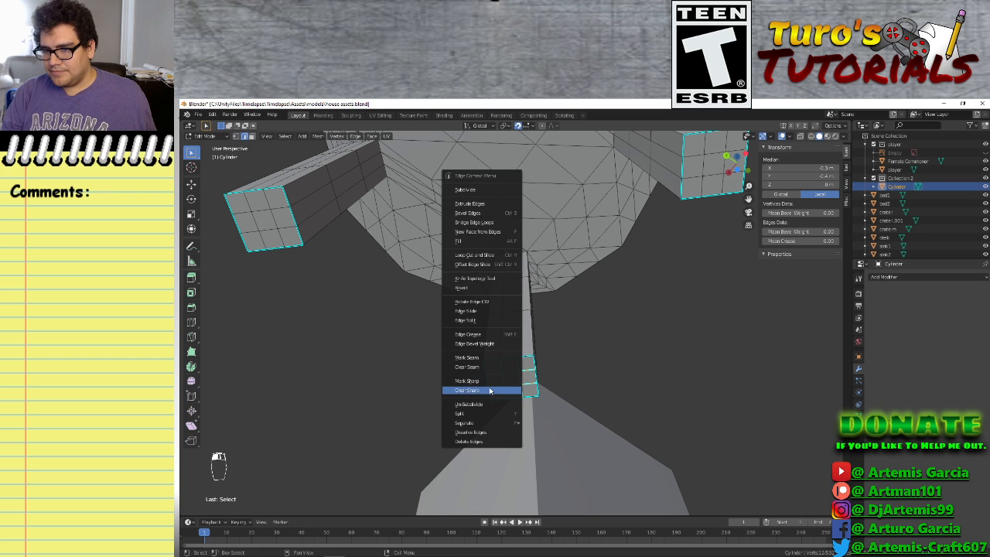
left_click(503, 389)
left_click(604, 328)
Try to mark the edges where one leg meets the tabletop's underside as sharp, continuing around to the leg's adjacent side
middle_click_drag(599, 305, 641, 382)
middle_click_drag(489, 311, 578, 323)
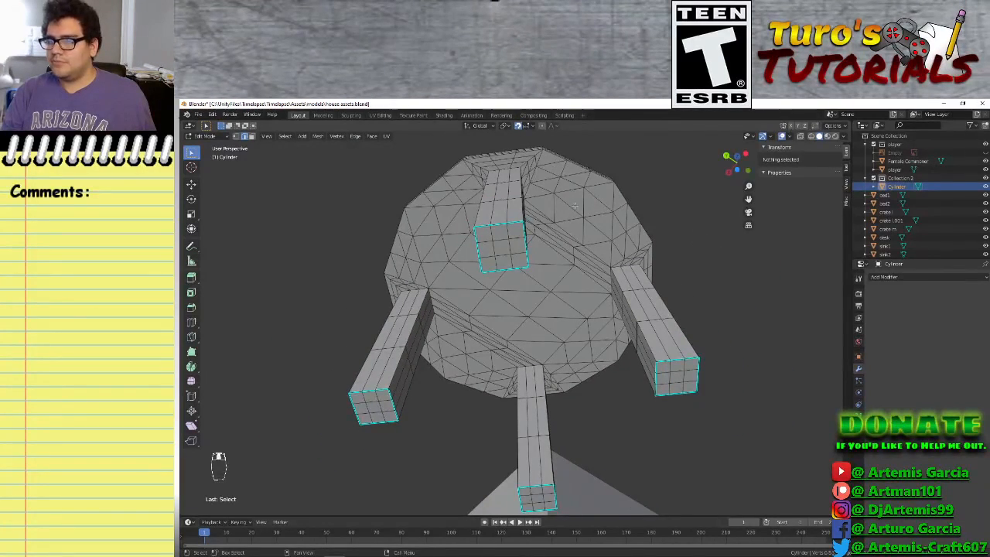
middle_click_drag(556, 158, 555, 276)
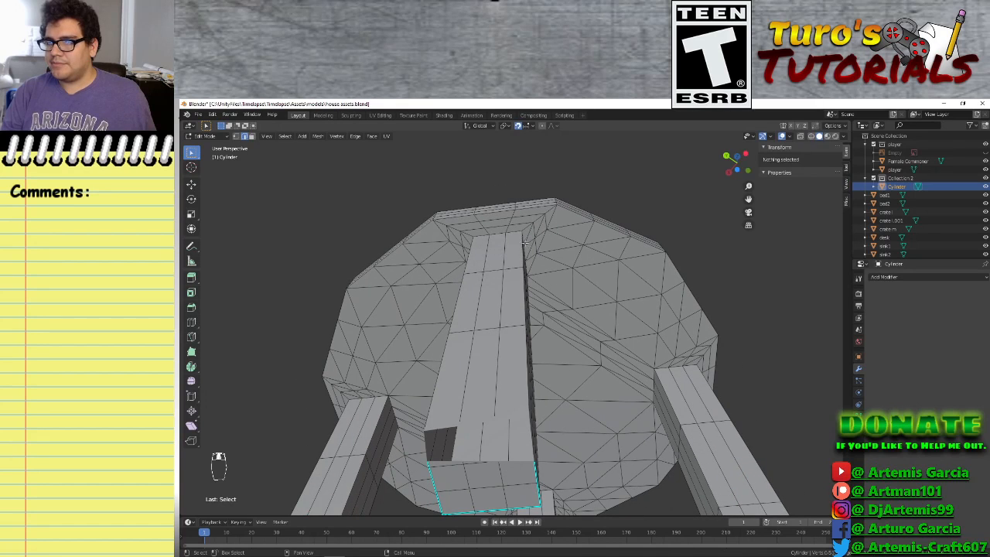
left_click(525, 242)
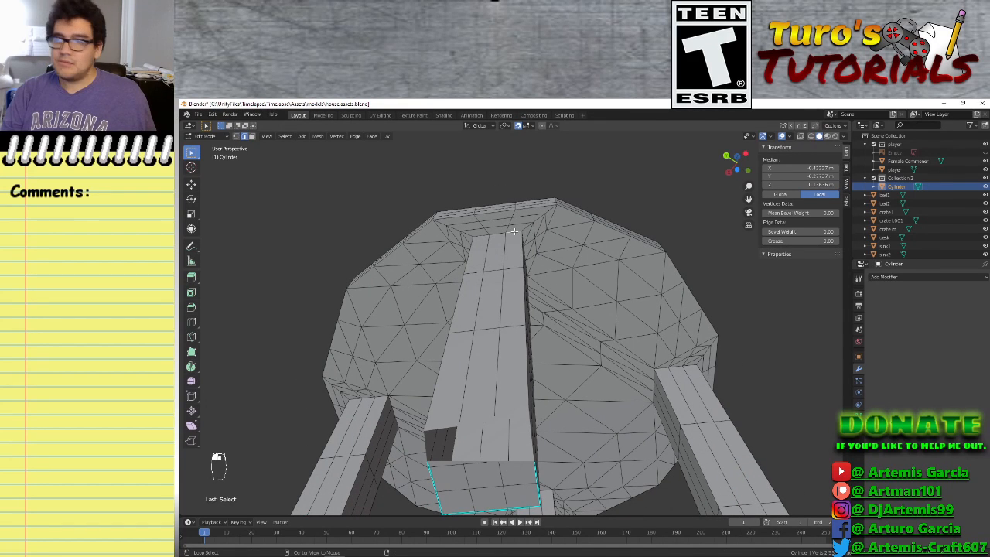
left_click(513, 232, "alt")
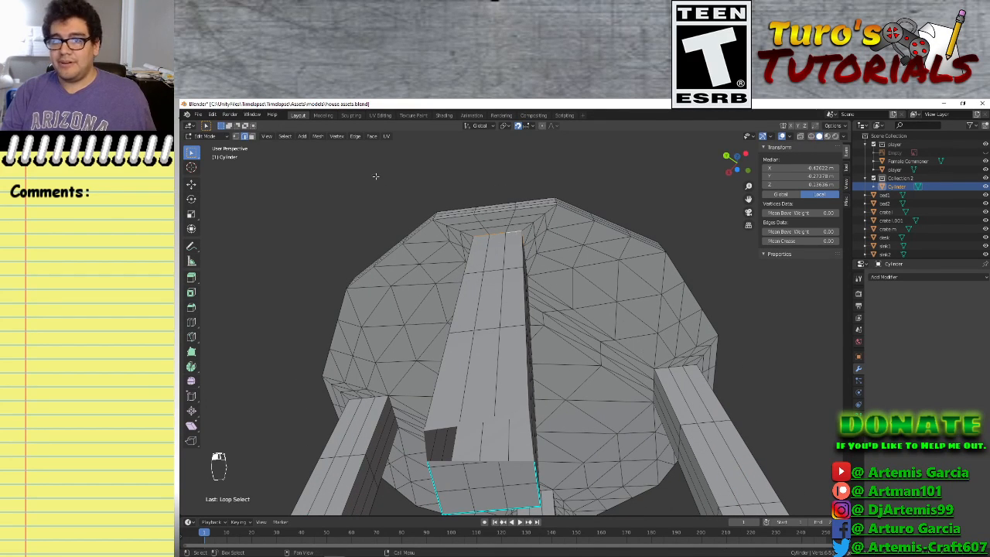
right_click(458, 233)
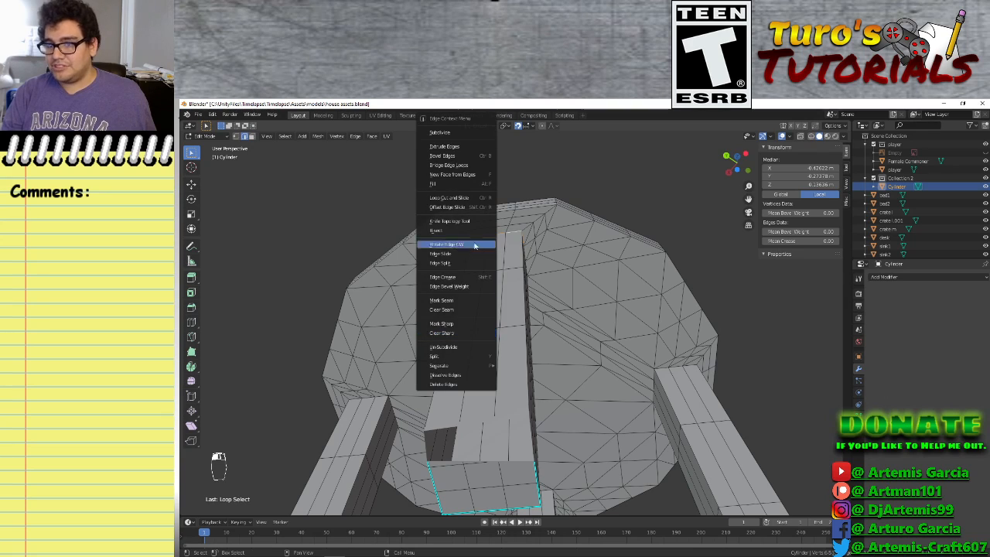
left_click(464, 323)
middle_click_drag(627, 339, 513, 228)
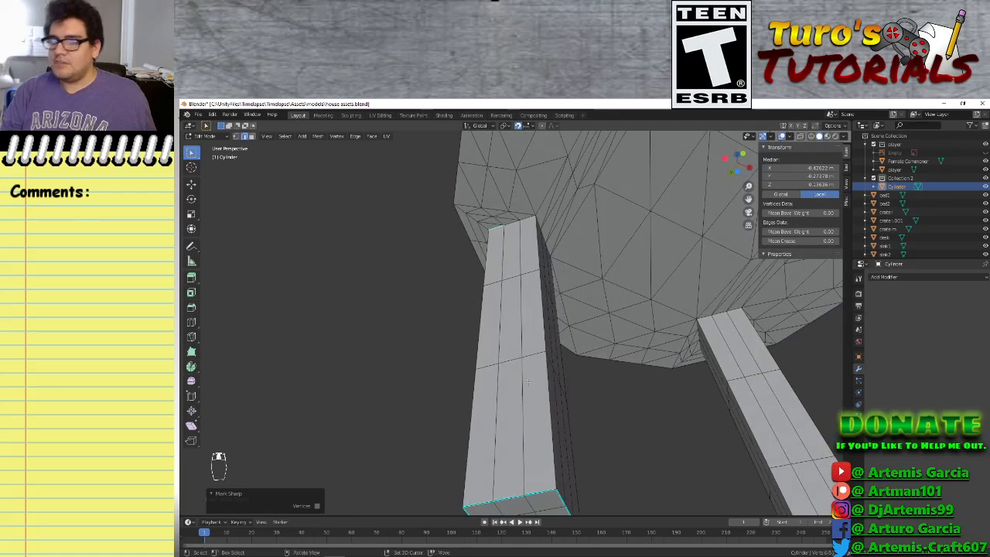
left_click(513, 228)
middle_click_drag(665, 379, 514, 246)
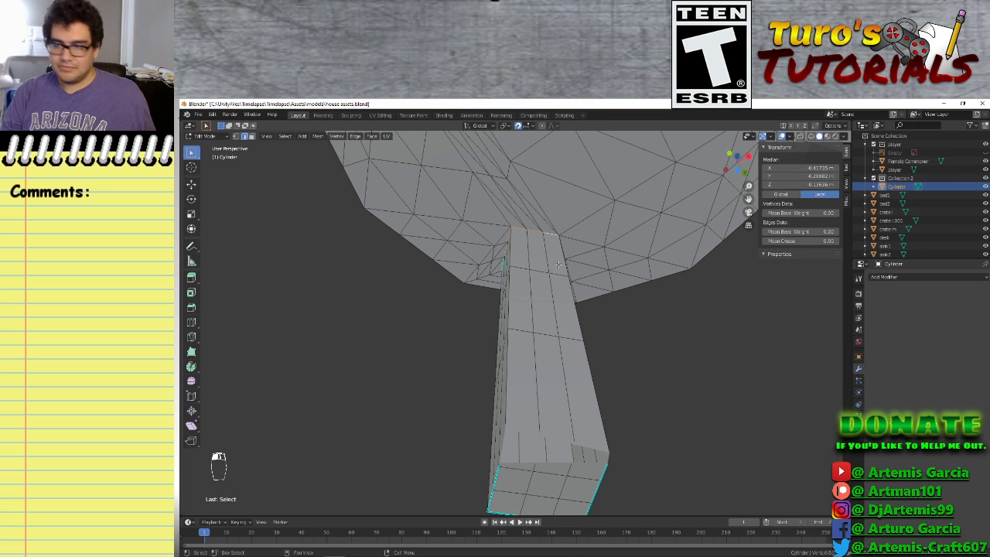
Undo the sharp marking at the leg's top and the earlier sharp clearing on the undersides of two legs
key("ctrl+z")
key("ctrl+z")
key("ctrl+z")
key("ctrl+z")
key("ctrl+z")
key("ctrl+z")
key("ctrl+z")
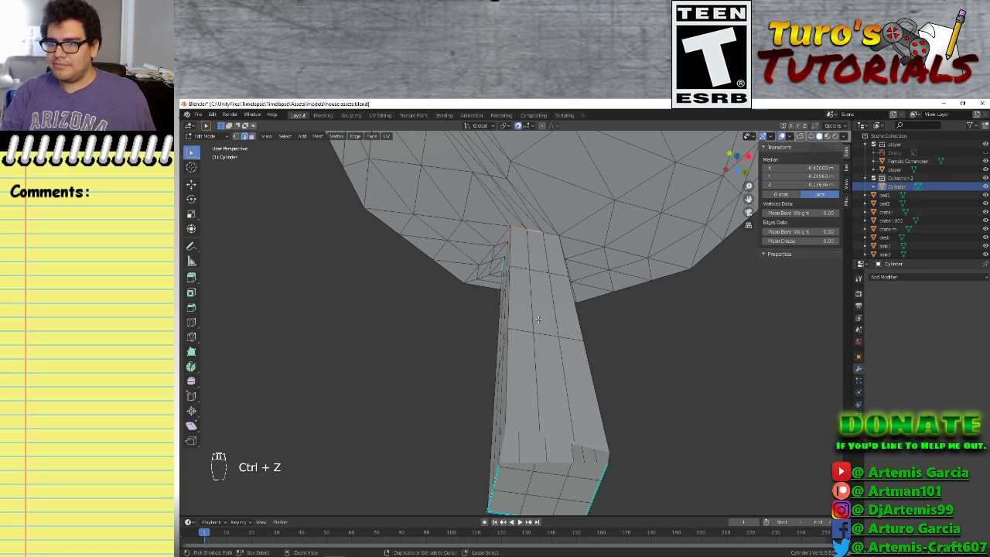
key("ctrl+z")
key("ctrl+z")
key("ctrl+z")
key("ctrl+z")
key("ctrl+z")
key("ctrl+z")
key("ctrl+z")
key("ctrl+z")
key("ctrl+z")
key("ctrl+z")
key("ctrl+z")
key("ctrl+z")
key("ctrl+z")
key("ctrl+z")
key("ctrl+z")
key("ctrl+z")
key("ctrl+z")
key("ctrl+z")
key("ctrl+z")
key("ctrl+z")
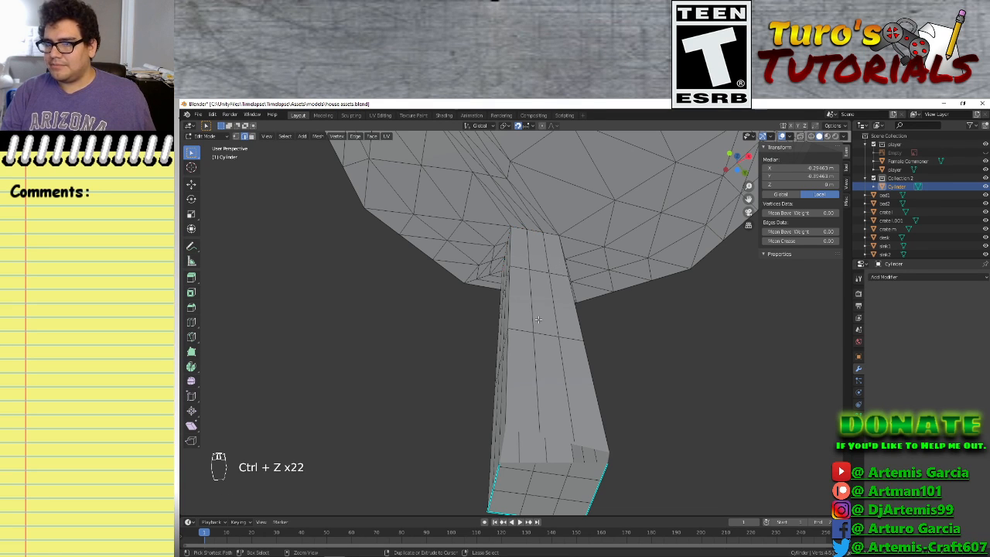
key("ctrl+z")
key("ctrl+z")
key("ctrl+z")
key("ctrl+z")
key("ctrl+z")
key("ctrl+z")
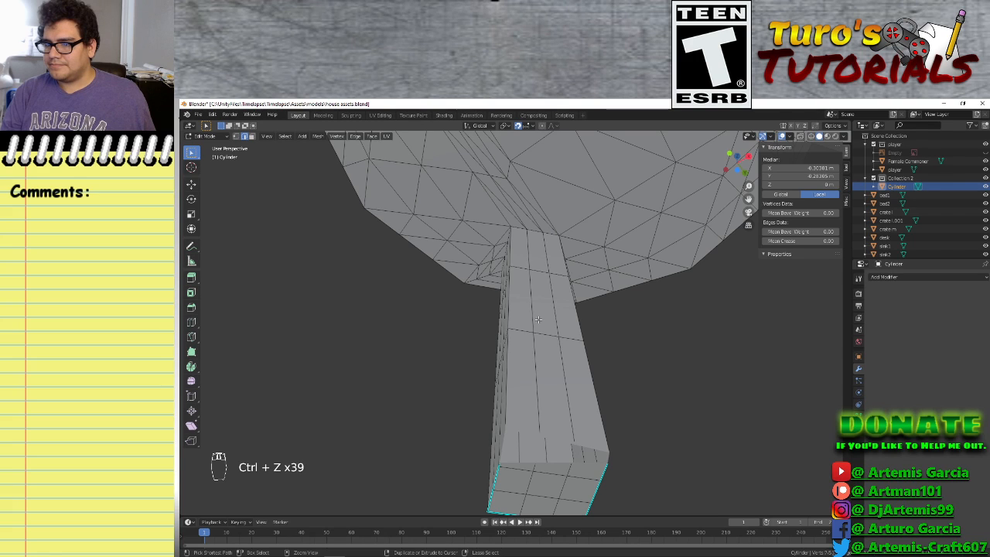
key("ctrl+z")
key("ctrl+z")
key("ctrl+z")
key("ctrl+z")
key("ctrl+z")
key("ctrl+z")
key("ctrl+z")
key("ctrl+z")
key("ctrl+z")
key("ctrl+z")
key("ctrl+z")
key("ctrl+z")
key("ctrl+z")
key("ctrl+z")
key("ctrl+z")
key("ctrl+z")
key("ctrl+z")
key("ctrl+z")
key("ctrl+z")
key("ctrl+z")
key("ctrl+z")
key("ctrl+z")
key("ctrl+z")
key("ctrl+z")
key("ctrl+z")
key("ctrl+z")
key("ctrl+z")
key("ctrl+z")
key("ctrl+z")
key("ctrl+z")
key("ctrl+z")
key("ctrl+z")
key("ctrl+z")
key("ctrl+z")
key("ctrl+z")
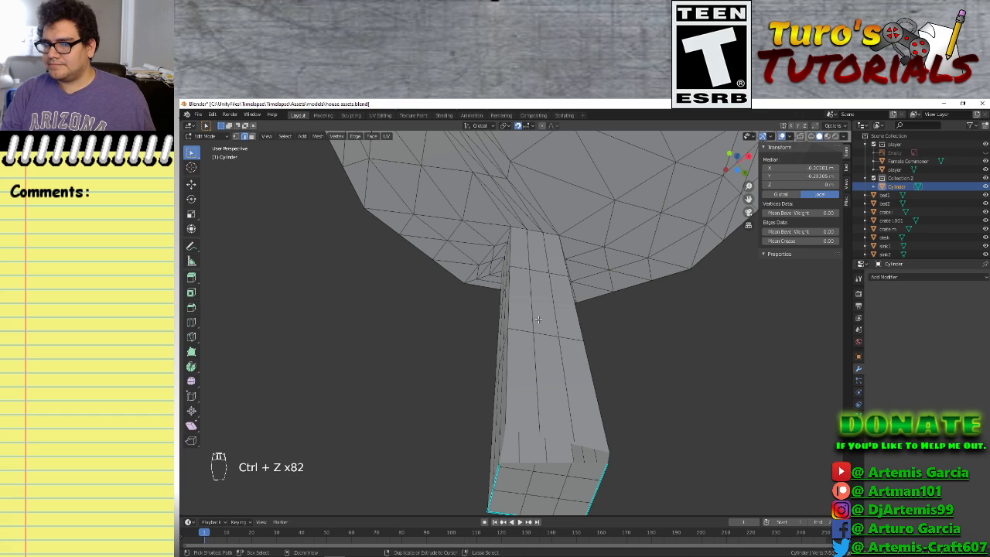
scroll(496, 326, "down", 6)
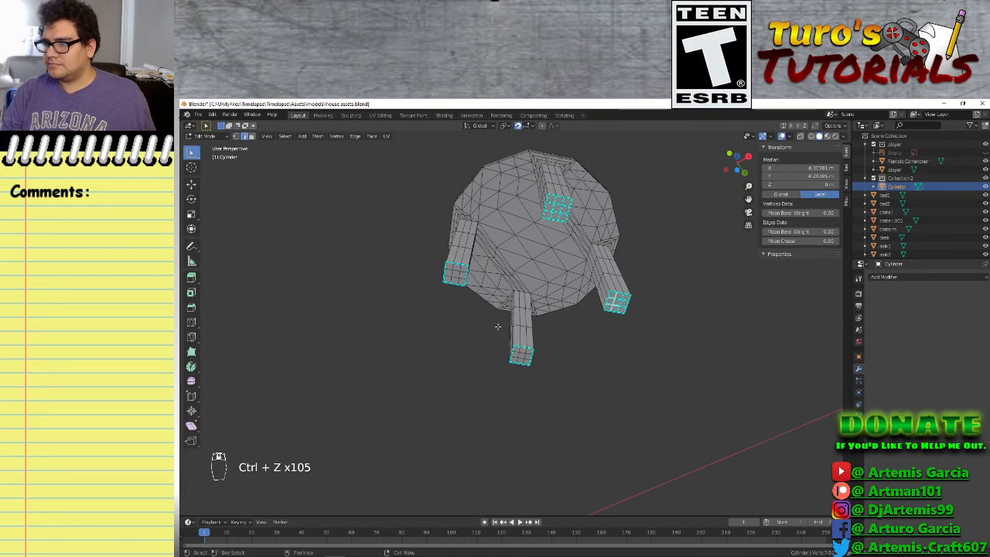
scroll(506, 327, "up", 2)
middle_click_drag(538, 328, 567, 377)
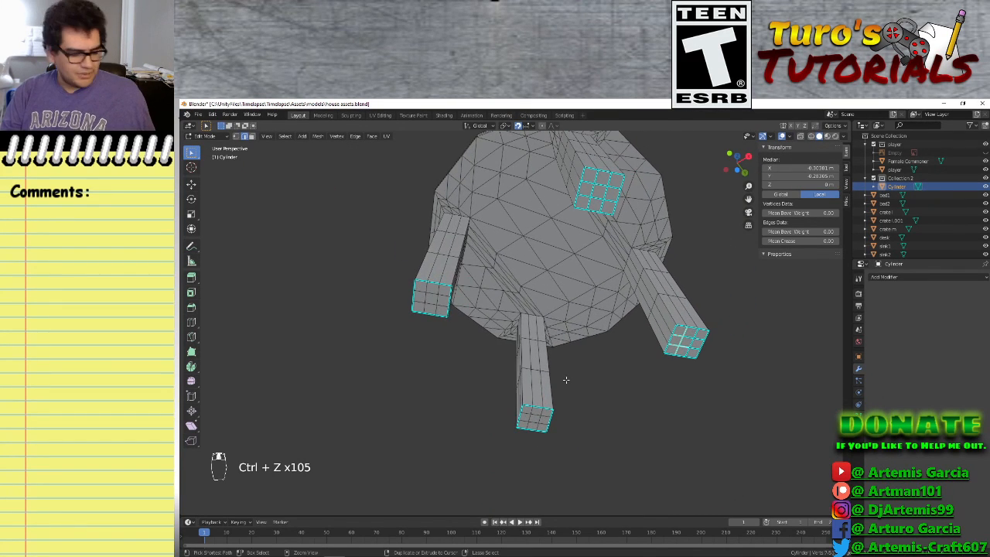
key("ctrl+z")
key("ctrl+z")
key("ctrl+z")
key("ctrl+z")
key("ctrl+z")
key("ctrl+z")
key("ctrl+z")
key("ctrl+z")
key("ctrl+z")
key("ctrl+z")
key("ctrl+z")
key("ctrl+z")
key("ctrl+z")
key("ctrl+z")
key("ctrl+z")
key("ctrl+z")
key("ctrl+z")
key("ctrl+z")
key("ctrl+z")
key("ctrl+z")
key("ctrl+z")
key("ctrl+z")
key("ctrl+z")
key("ctrl+z")
key("ctrl+z")
key("ctrl+z")
key("ctrl+z")
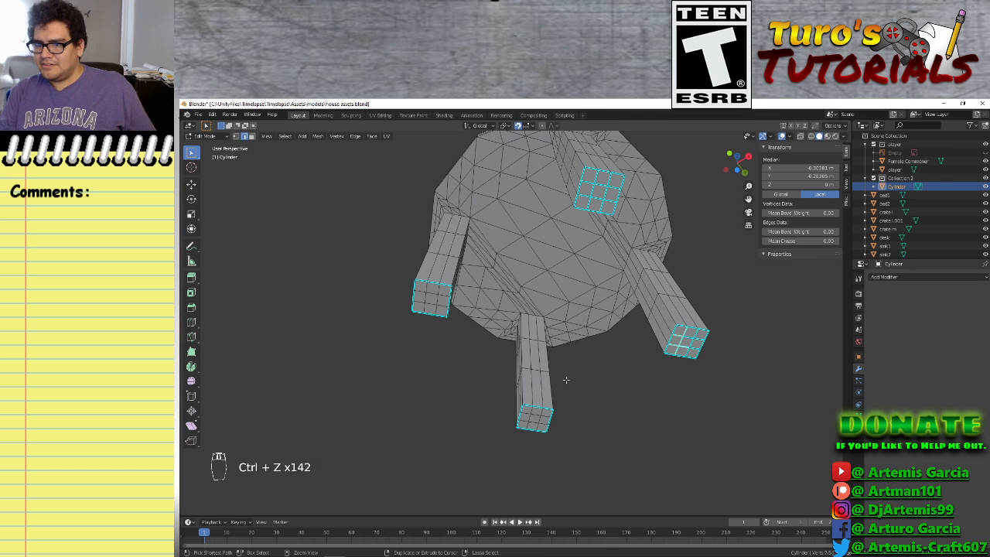
key("ctrl+z")
key("ctrl+z")
key("ctrl+z")
key("ctrl+z")
key("ctrl+z")
key("ctrl+z")
key("ctrl+z")
key("ctrl+z")
key("ctrl+z")
key("ctrl+z")
key("ctrl+z")
key("ctrl+z")
key("ctrl+z")
key("ctrl+z")
key("ctrl+z")
key("ctrl+z")
key("ctrl+z")
key("ctrl+z")
key("ctrl+z")
key("ctrl+z")
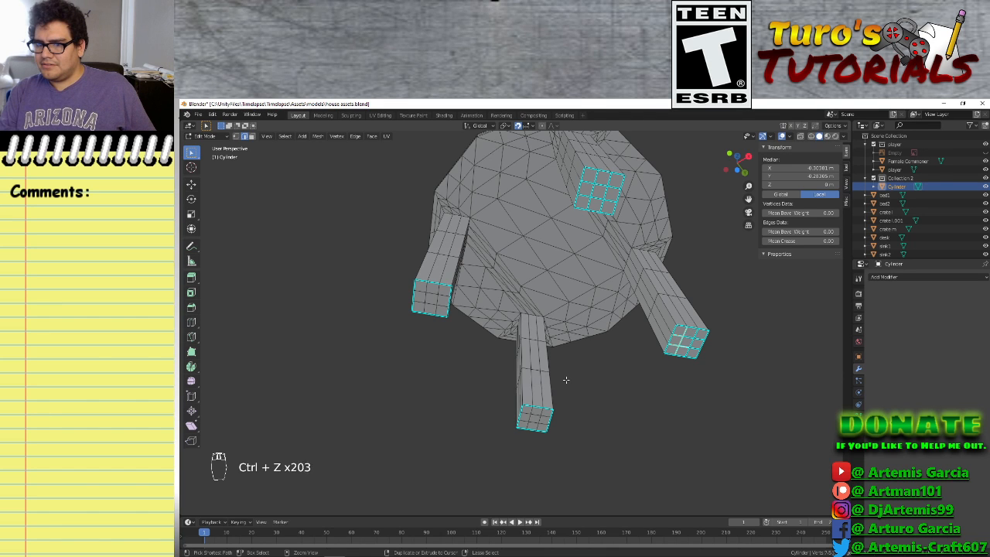
Clear the sharp marking from the inner grid edges on the underside of the first leg still showing a sharp grid
middle_click_drag(449, 372, 579, 455)
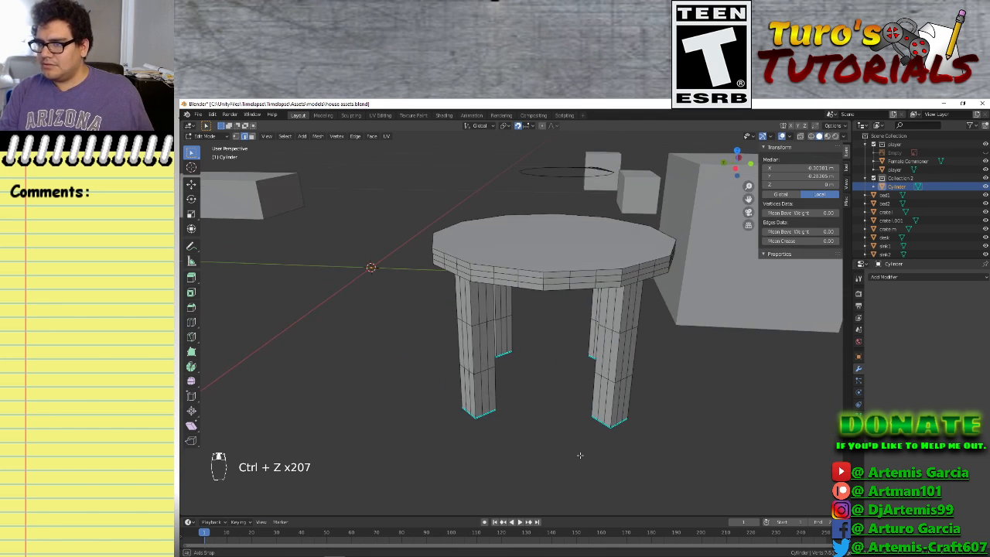
scroll(549, 387, "up", 2)
scroll(537, 382, "down", 3)
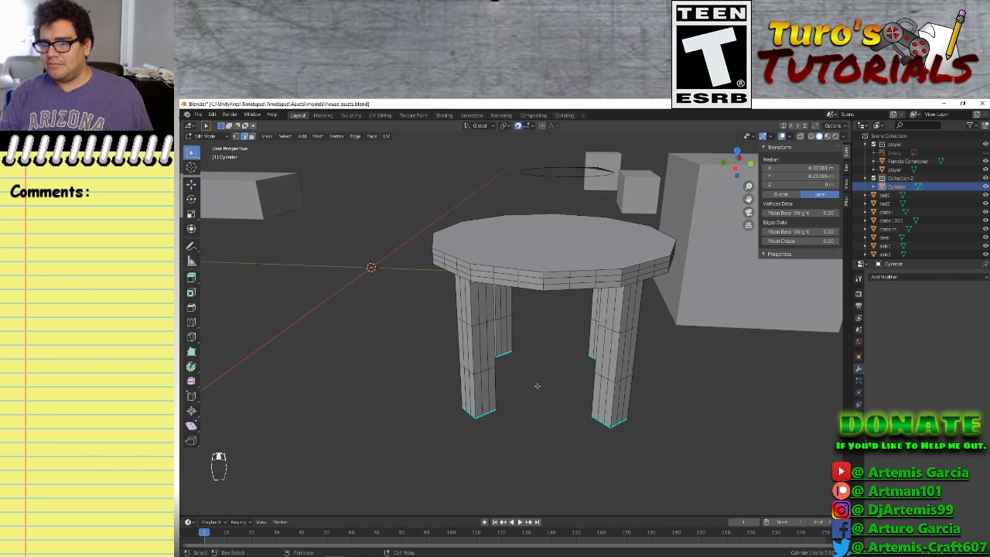
scroll(537, 382, "up", 3)
left_click(535, 385)
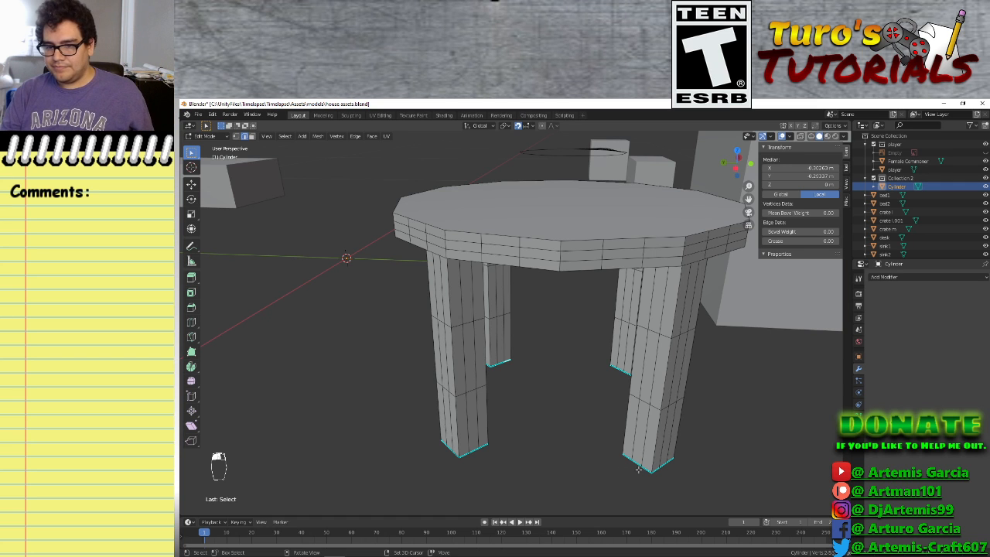
middle_click_drag(572, 446, 595, 384)
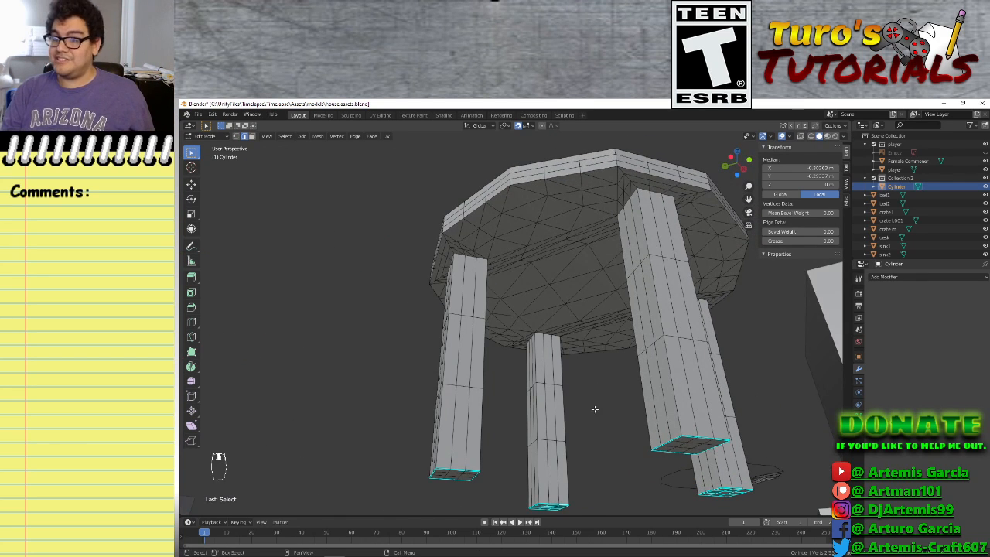
middle_click_drag(629, 426, 588, 387)
left_click(512, 449)
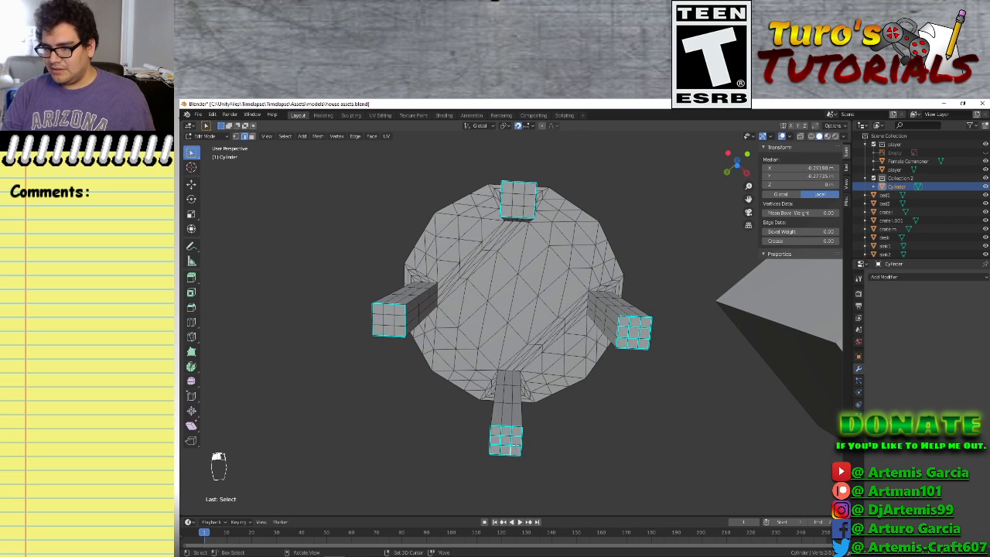
left_click(508, 446, "shift")
left_click(506, 443, "shift")
left_click(494, 445, "shift")
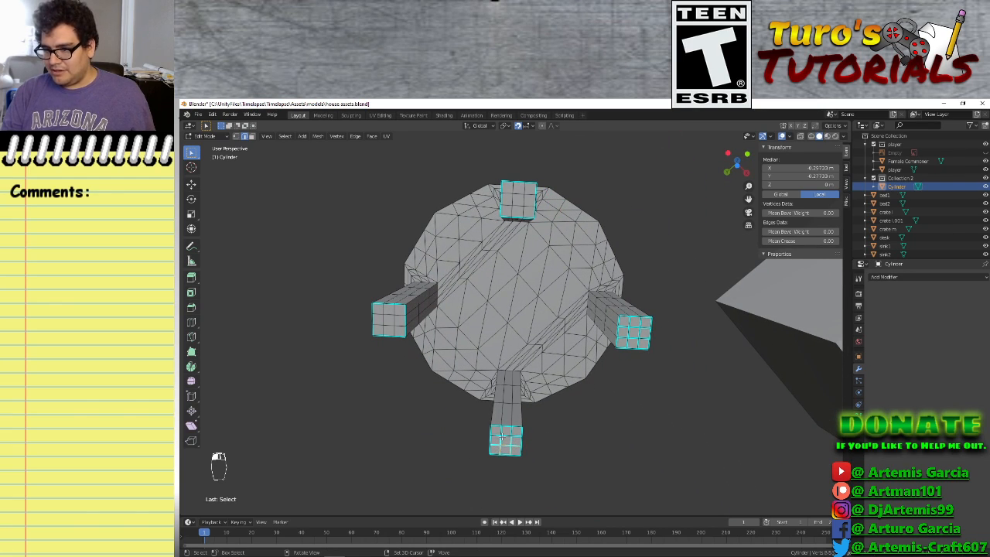
left_click(500, 439, "shift")
left_click(497, 435, "shift")
left_click(501, 432, "shift")
left_click(506, 434, "shift")
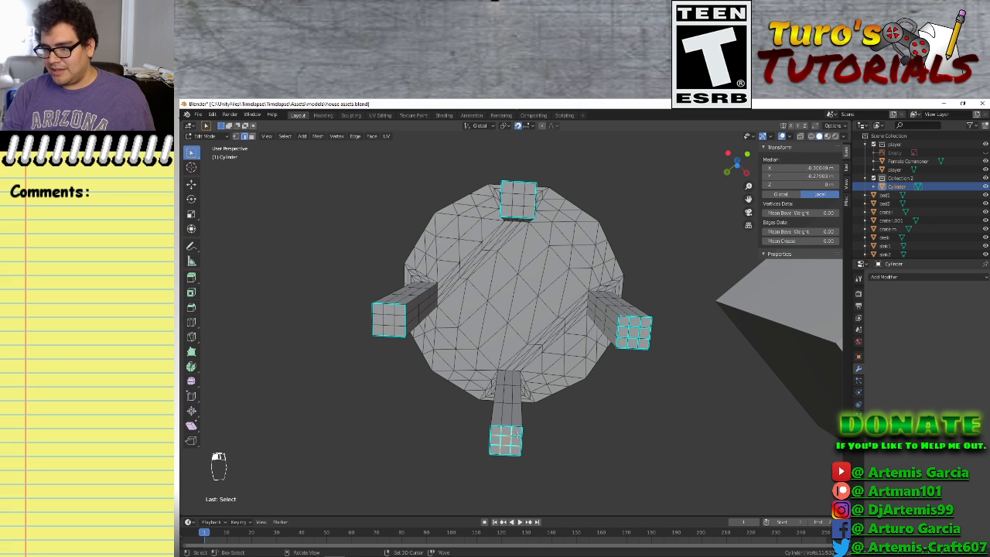
left_click(515, 434, "shift")
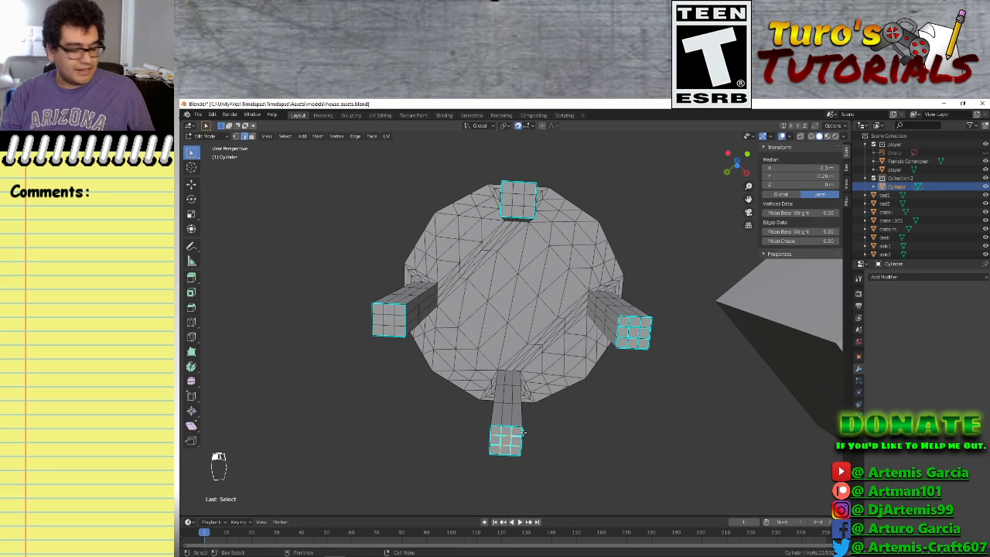
key("f")
key("ctrl+z")
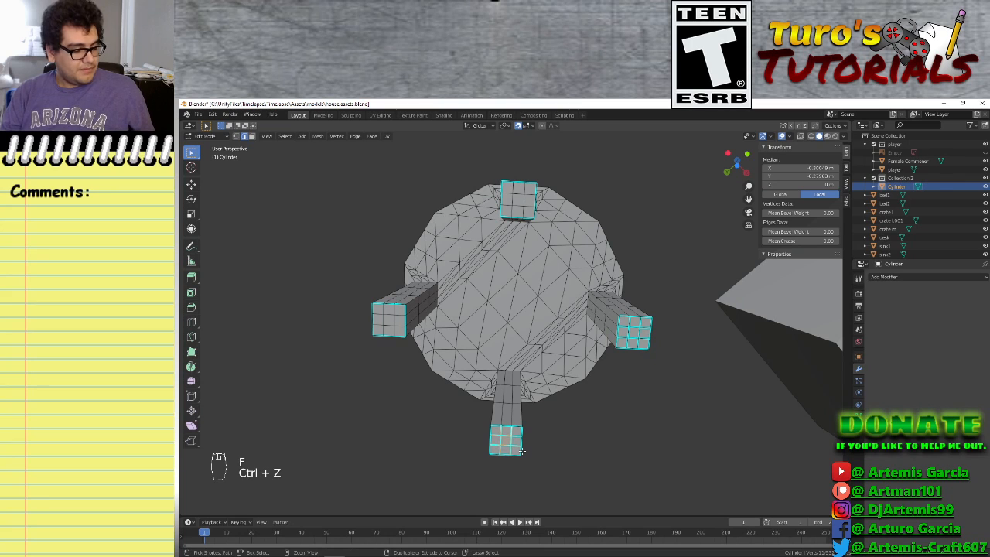
right_click(498, 456)
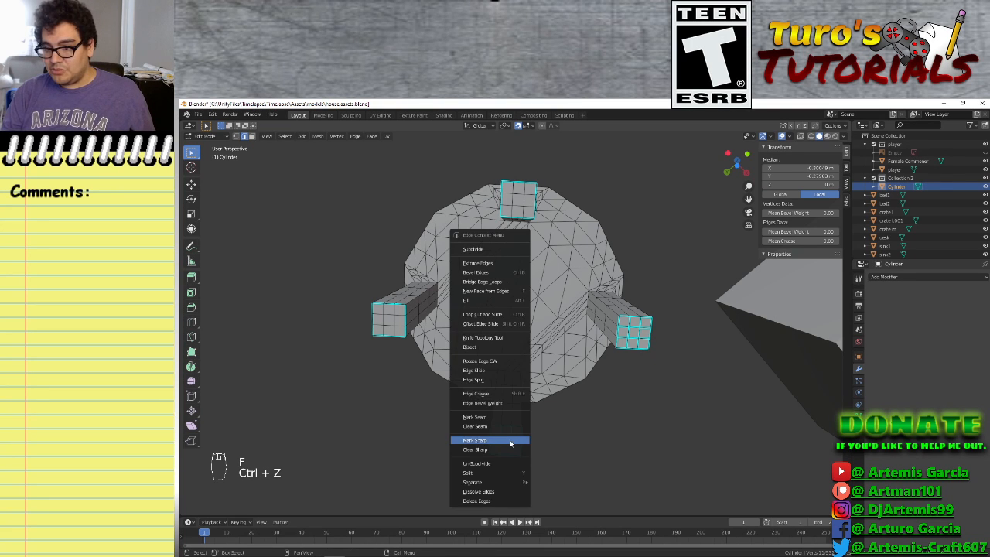
left_click(511, 443)
left_click(514, 438)
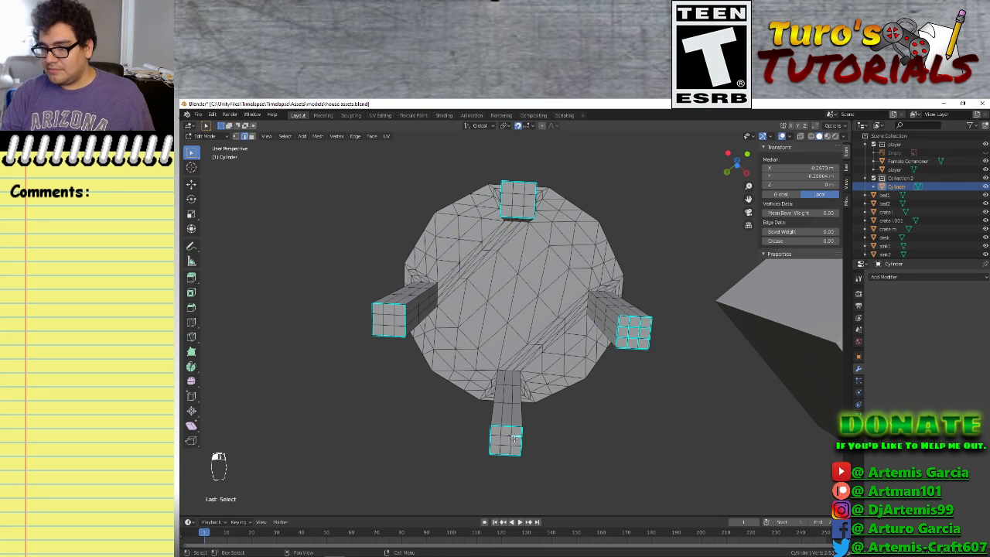
right_click(515, 437)
left_click(501, 439)
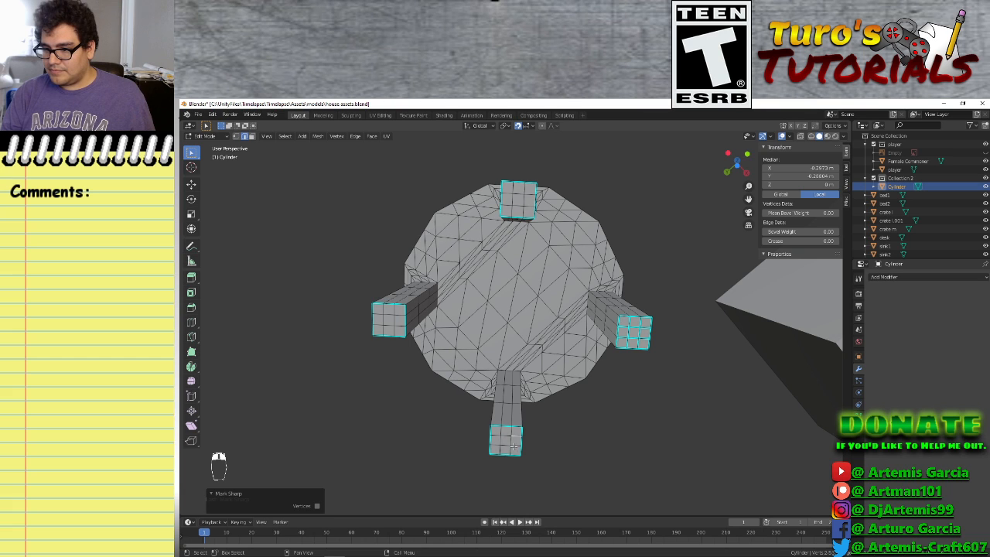
Clear the sharp marking from the remaining inner grid edges on the last leg's underside
left_click(603, 418)
left_click(637, 344)
left_click(638, 345, "shift")
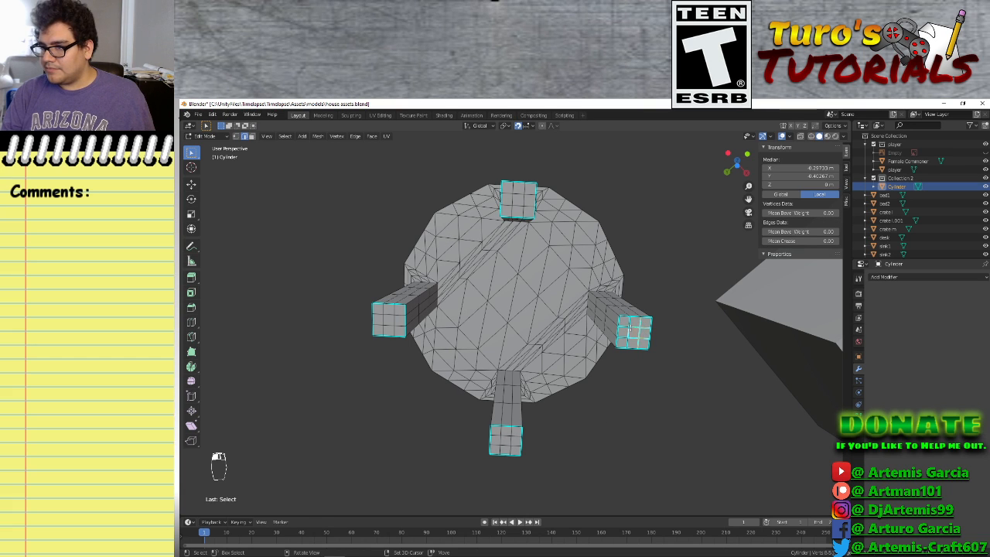
left_click(626, 324, "shift")
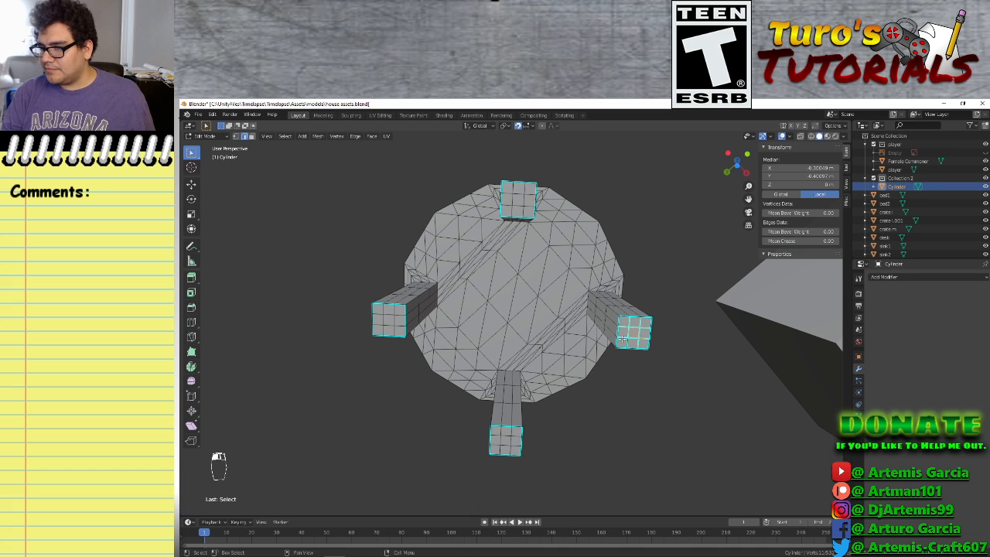
key("ctrl+e")
left_click(594, 337)
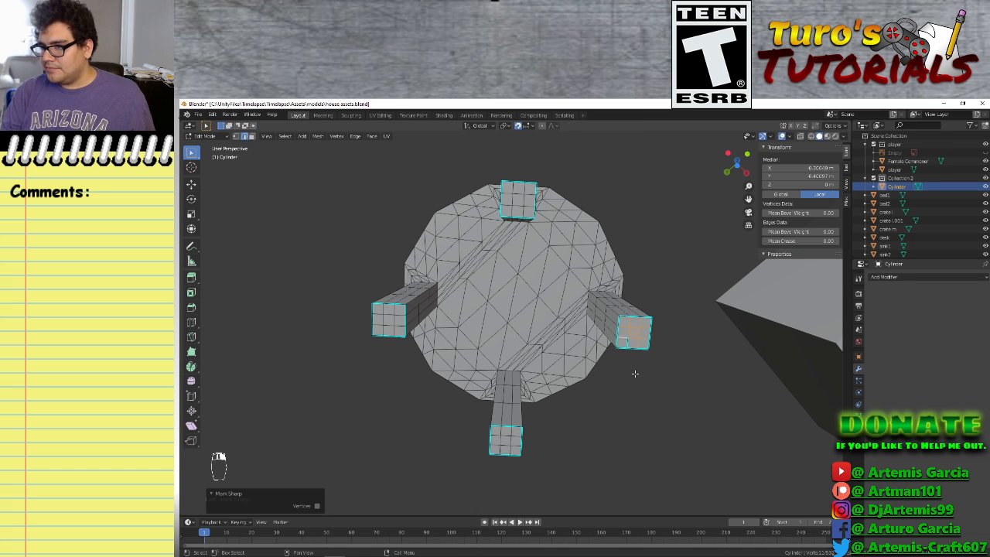
left_click(633, 347)
key("ctrl+e")
left_click(608, 344)
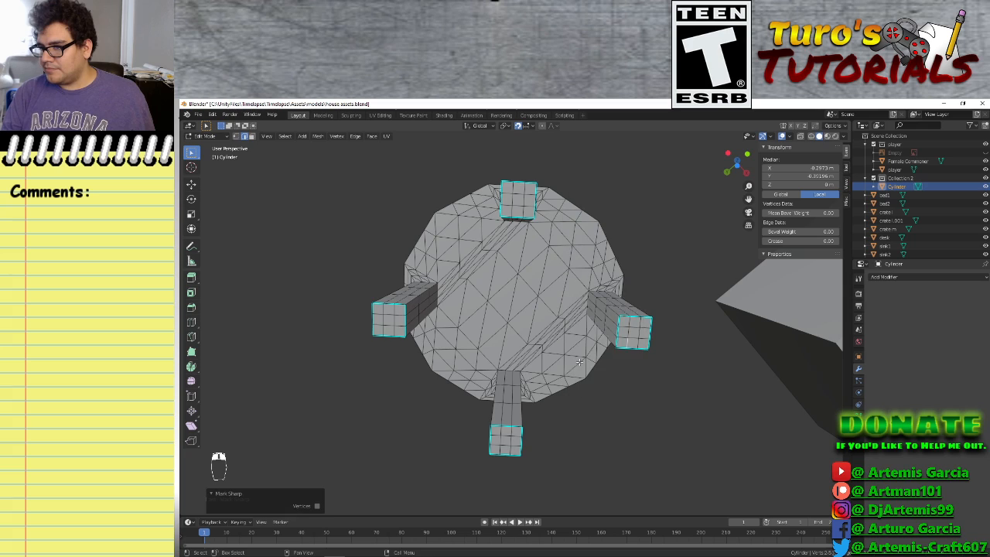
middle_click_drag(608, 344, 484, 352)
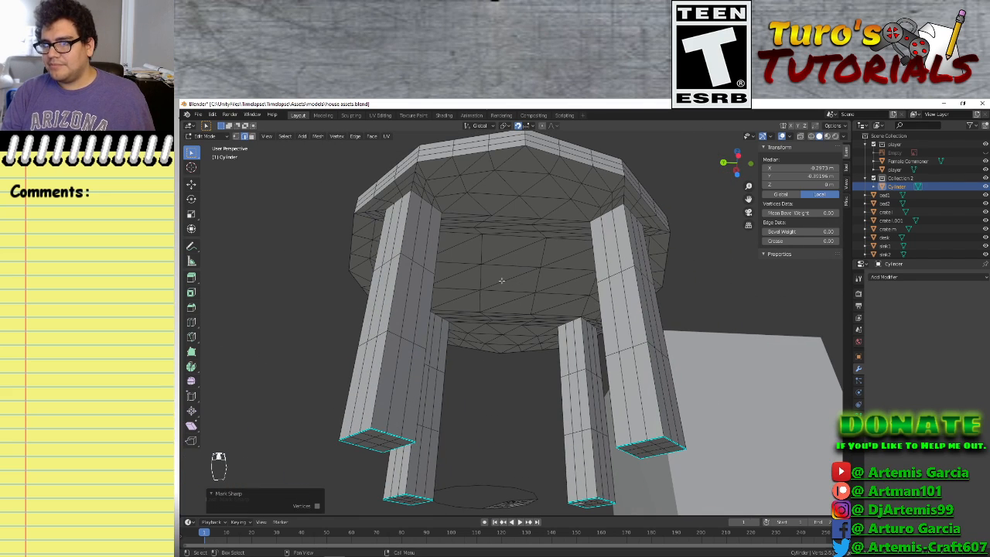
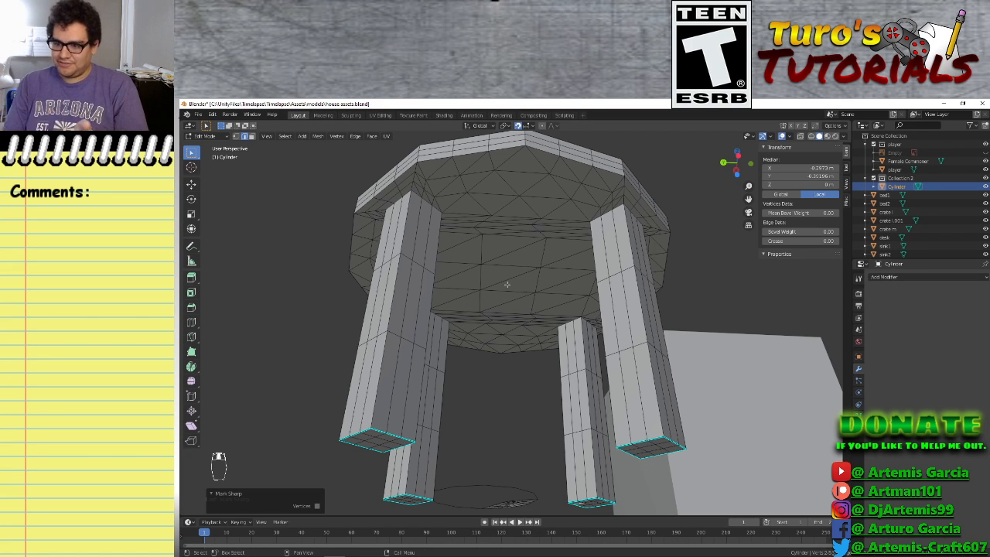
Delete the stray ring and its leftover faces lying below the table
scroll(506, 285, "down", 6)
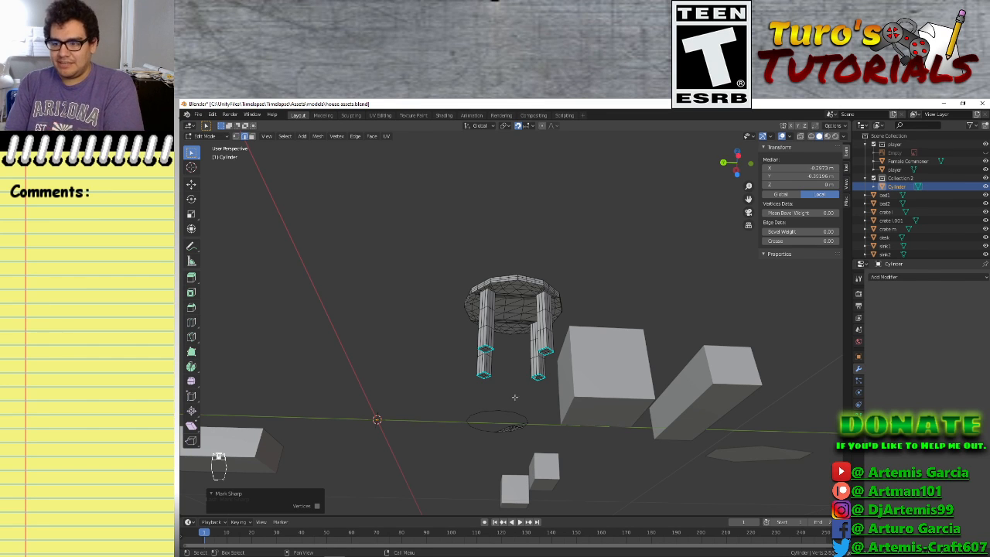
left_click_drag(514, 396, 461, 453)
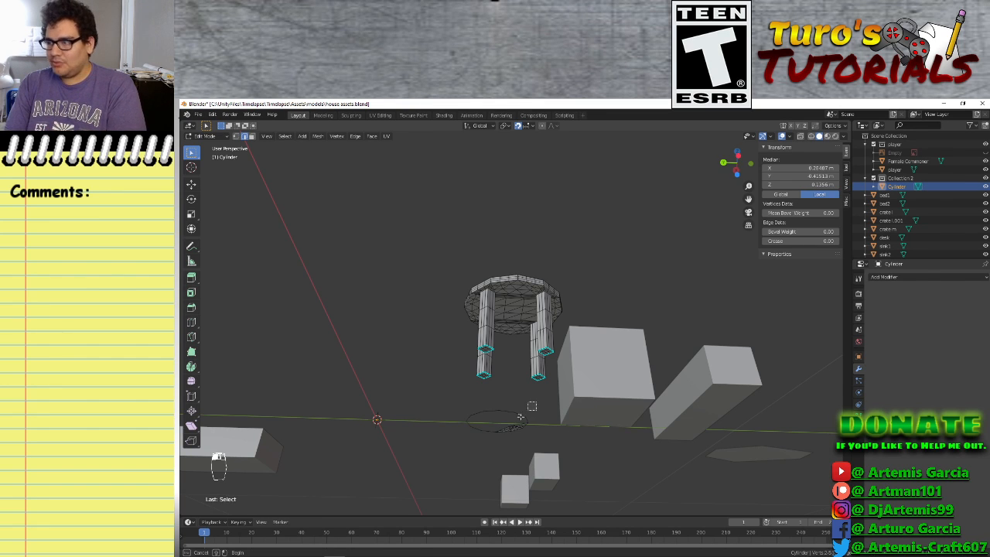
left_click_drag(528, 406, 448, 450)
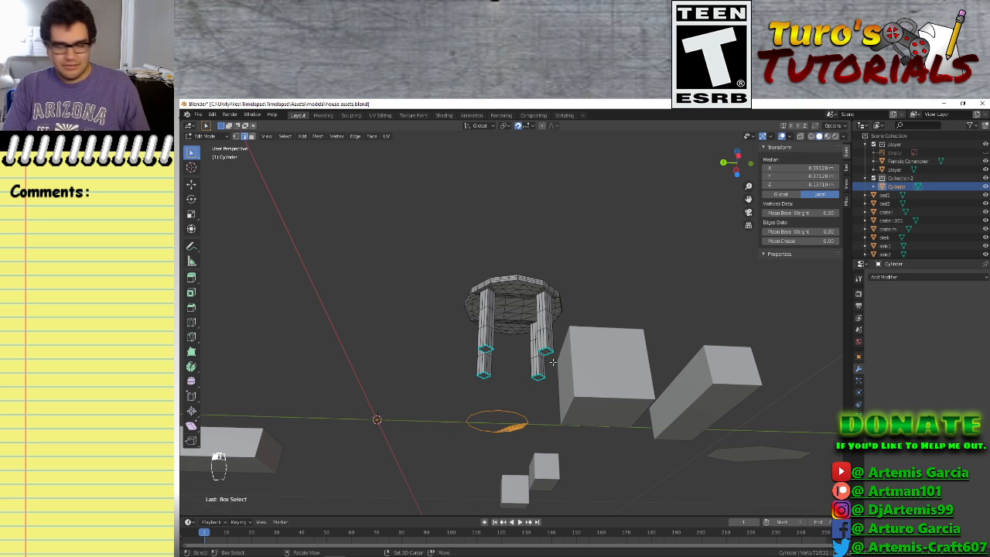
middle_click_drag(524, 420, 406, 437)
scroll(634, 353, "up", 4)
scroll(581, 424, "down", 8)
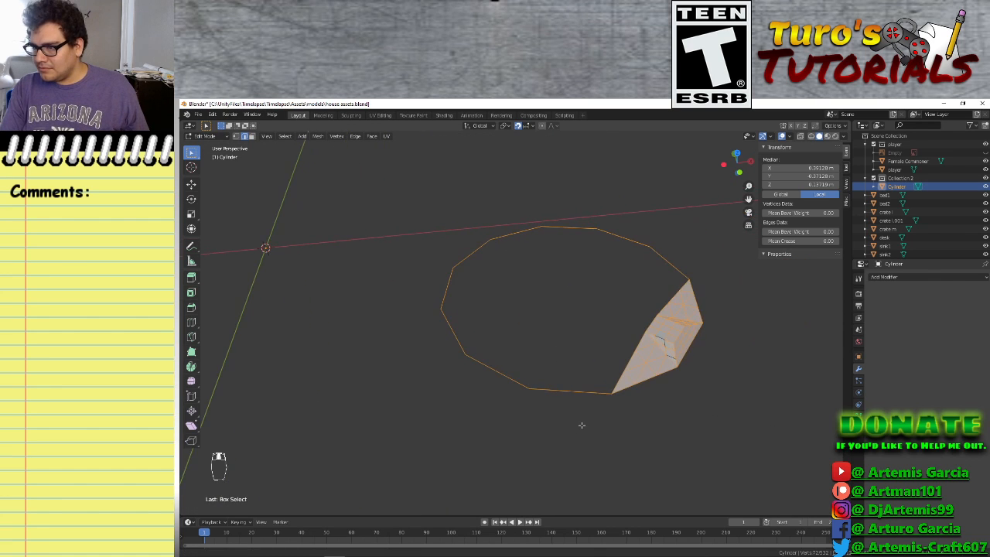
key("x")
left_click(465, 376)
Try to select the lower rim of the tabletop as an edge loop
middle_click_drag(464, 372, 680, 332, "shift")
scroll(585, 351, "up", 4)
middle_click_drag(452, 414, 629, 344)
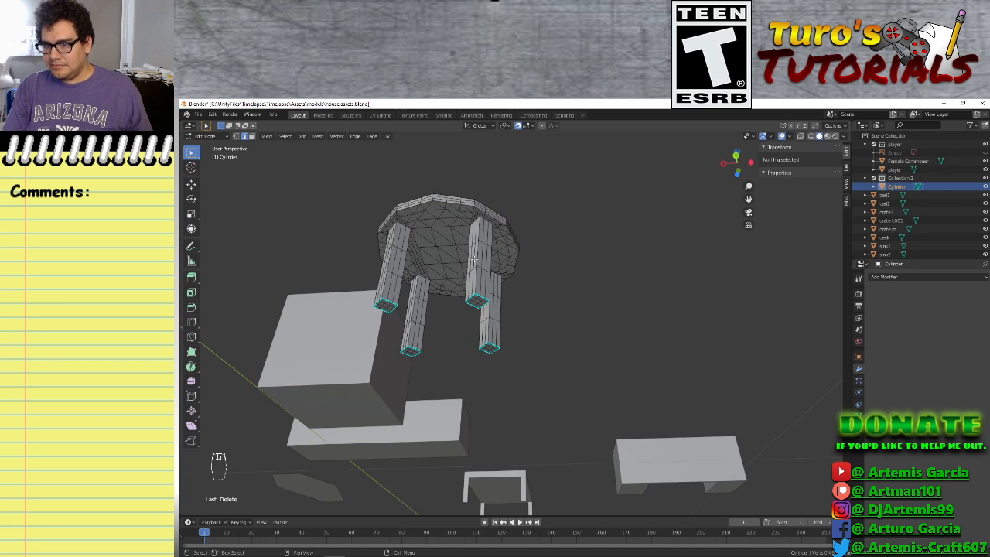
scroll(418, 211, "up", 5)
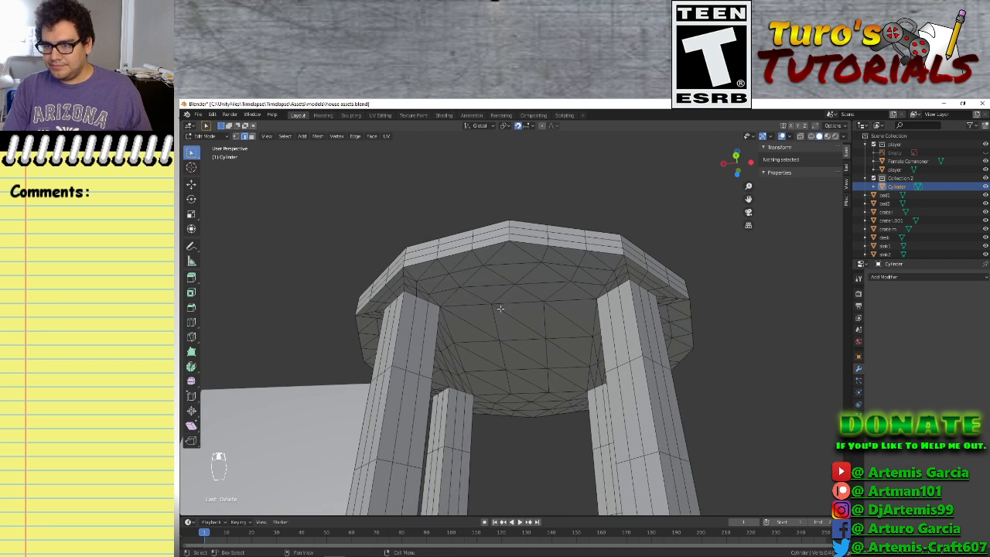
left_click(466, 252, "alt")
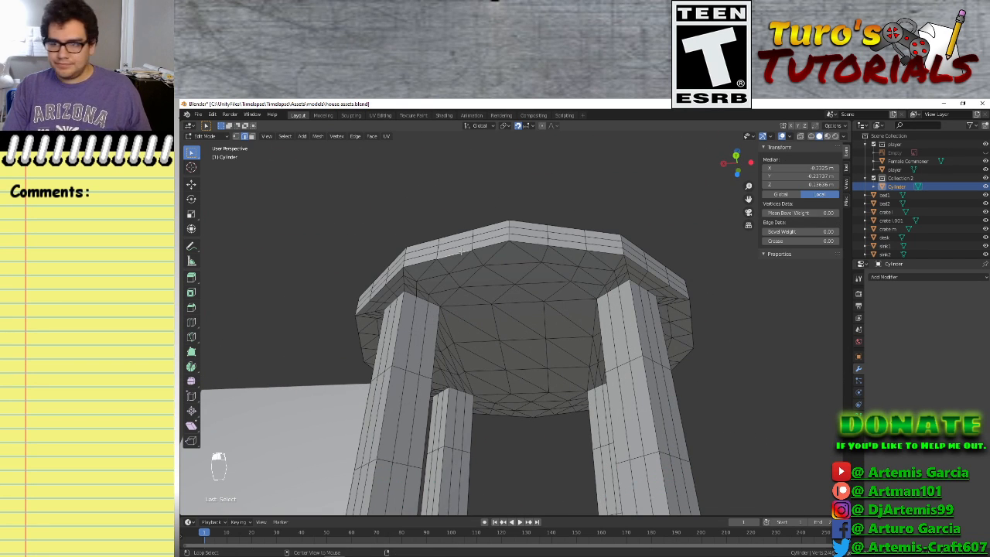
left_click(482, 248, "alt")
left_click(527, 244, "alt")
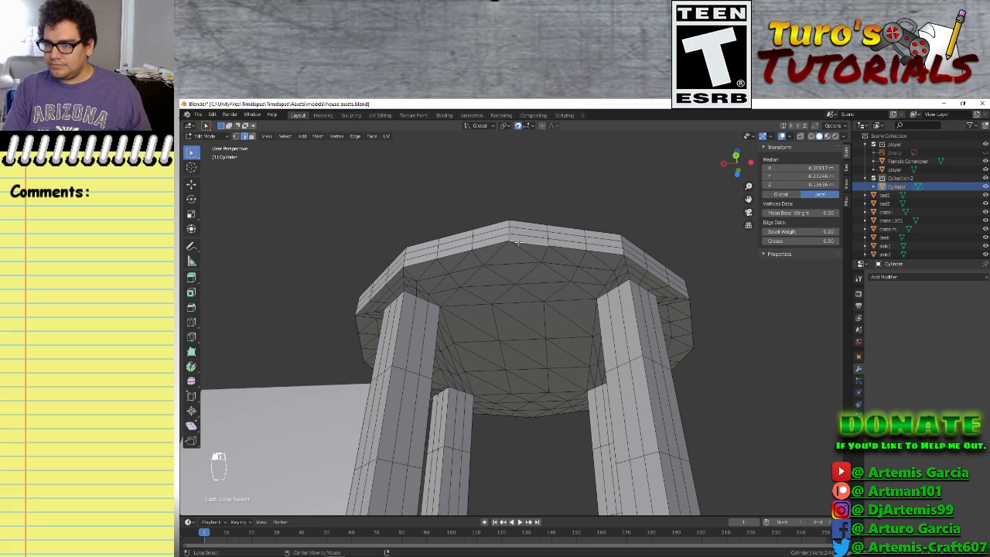
left_click(497, 244)
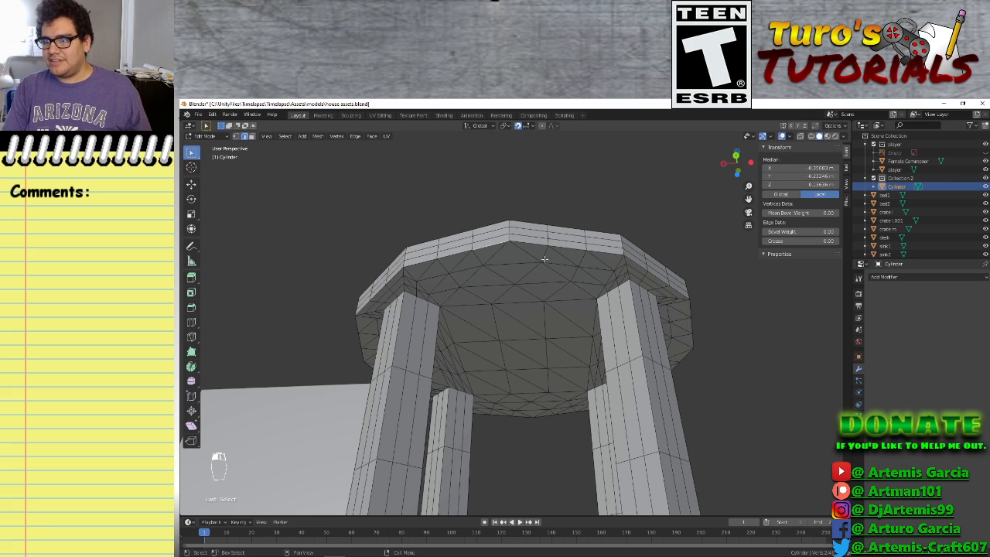
left_click(490, 237, "alt")
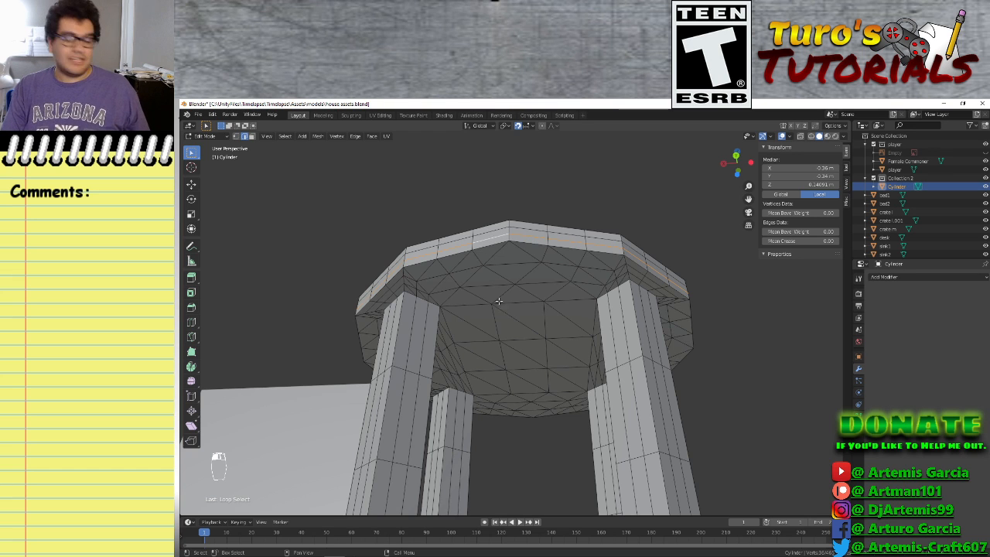
Mark all edges around the tabletop's lower rim as sharp and deselect everything
scroll(497, 300, "up", 3)
scroll(495, 283, "down", 1)
left_click(486, 338)
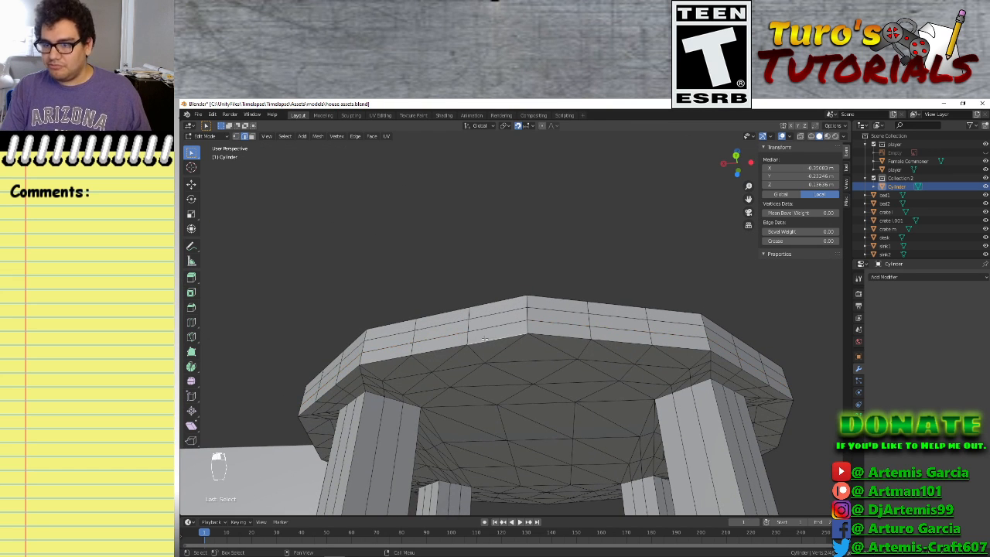
left_click(437, 349, "shift")
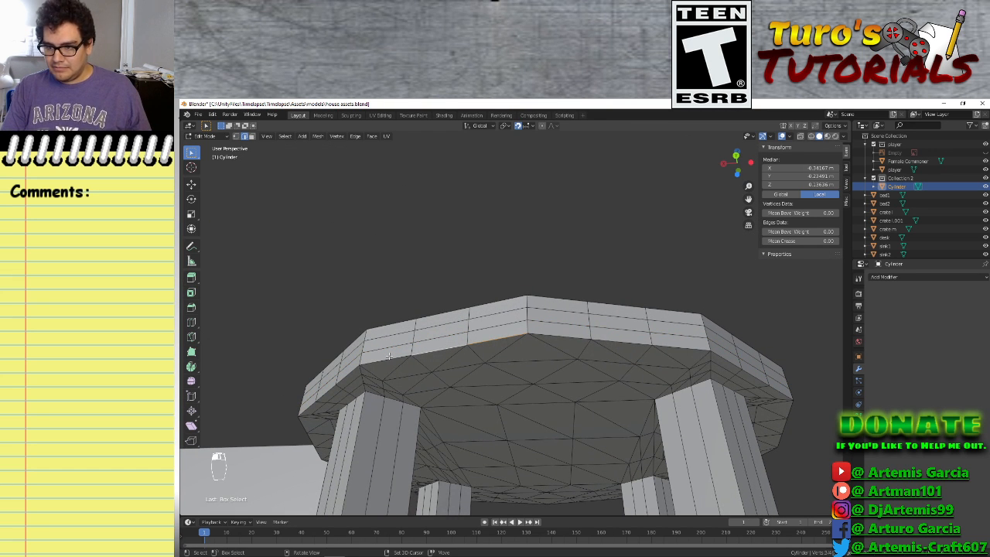
left_click(775, 389, "ctrl")
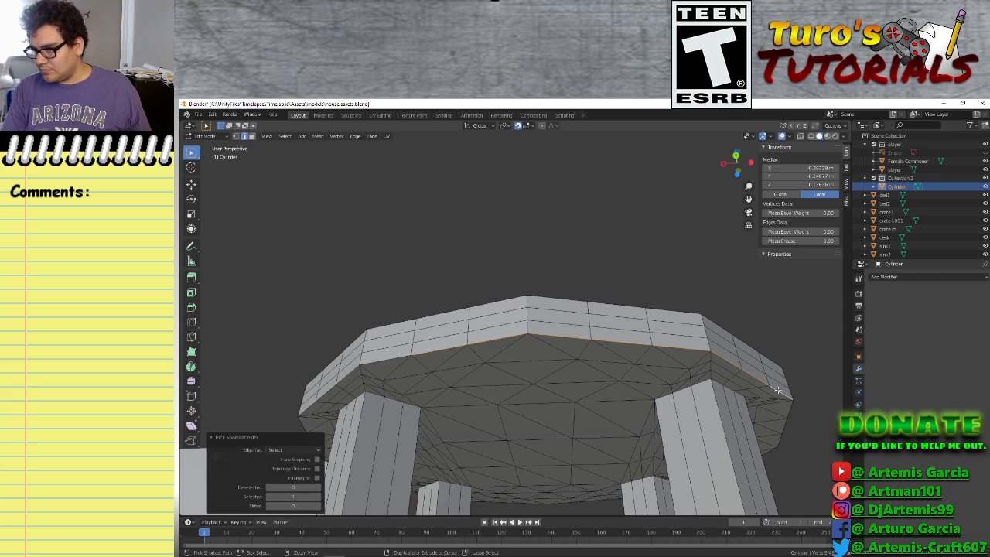
middle_click_drag(817, 461, 594, 246)
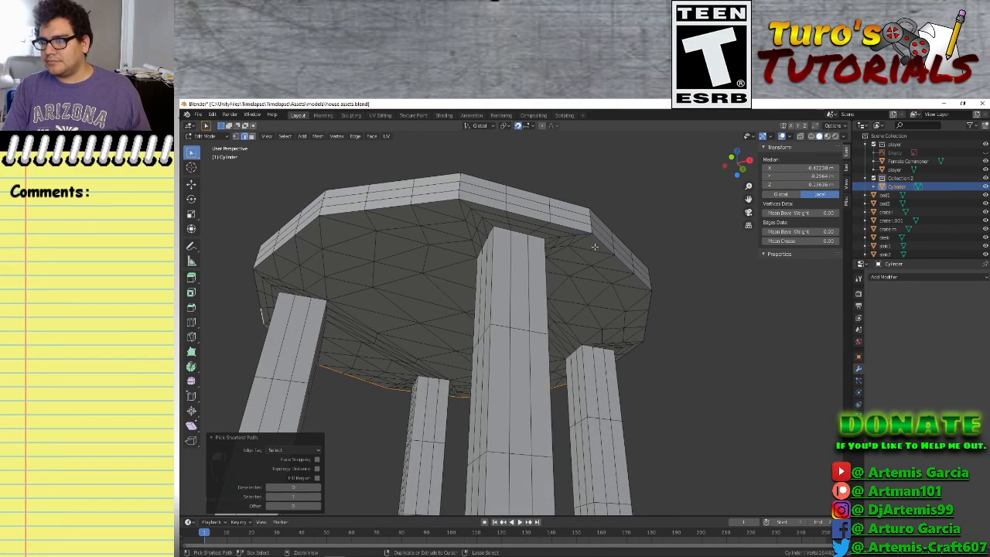
left_click(575, 227, "ctrl")
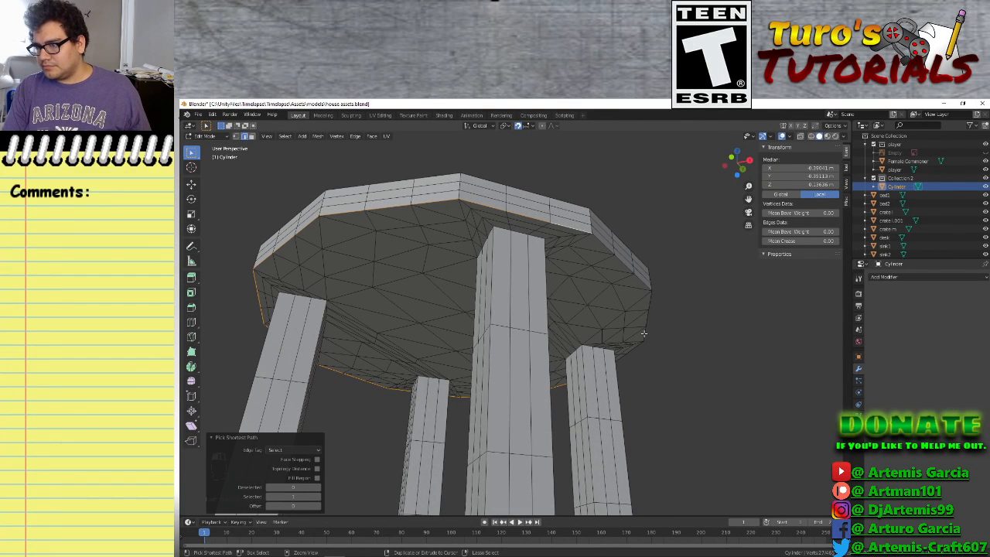
middle_click_drag(643, 362, 594, 392)
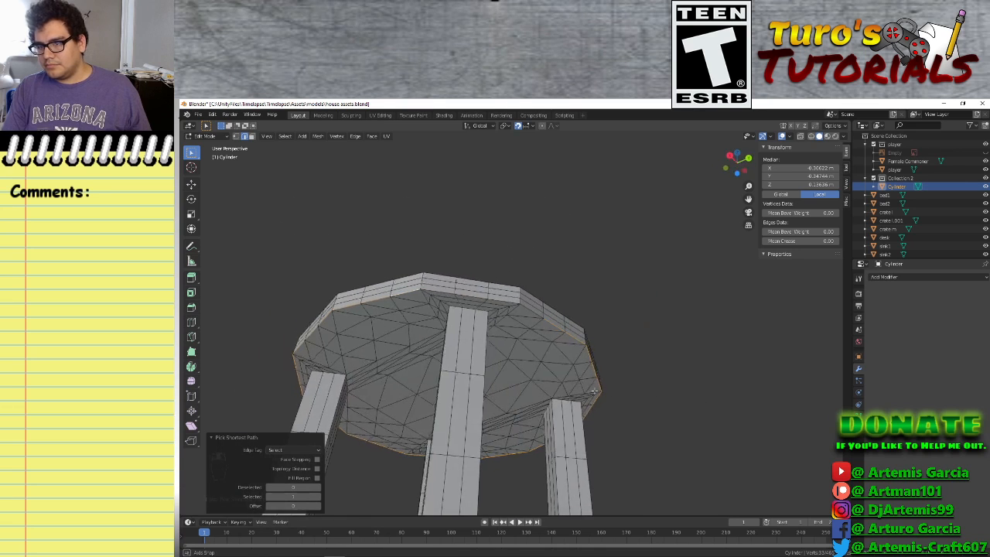
left_click(428, 299, "ctrl")
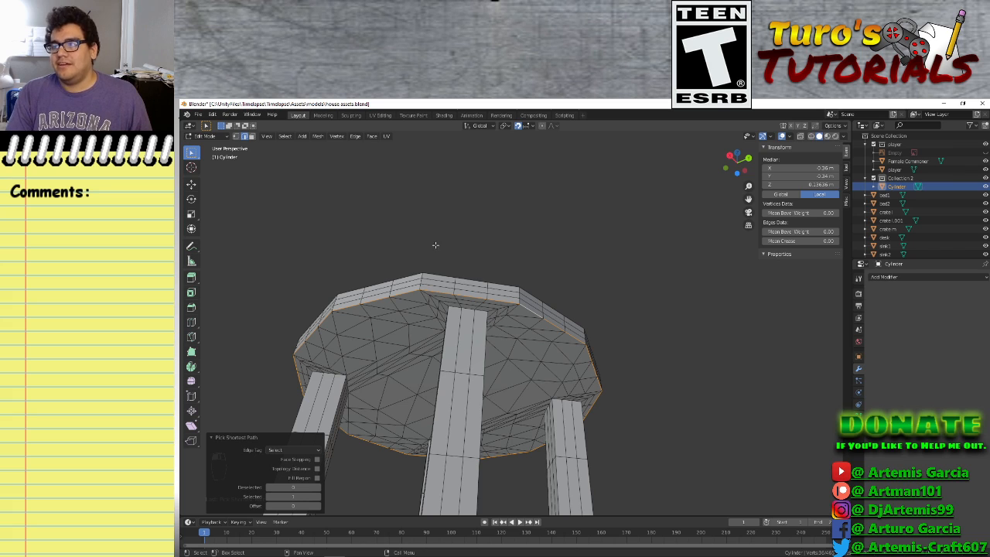
key("ctrl+e")
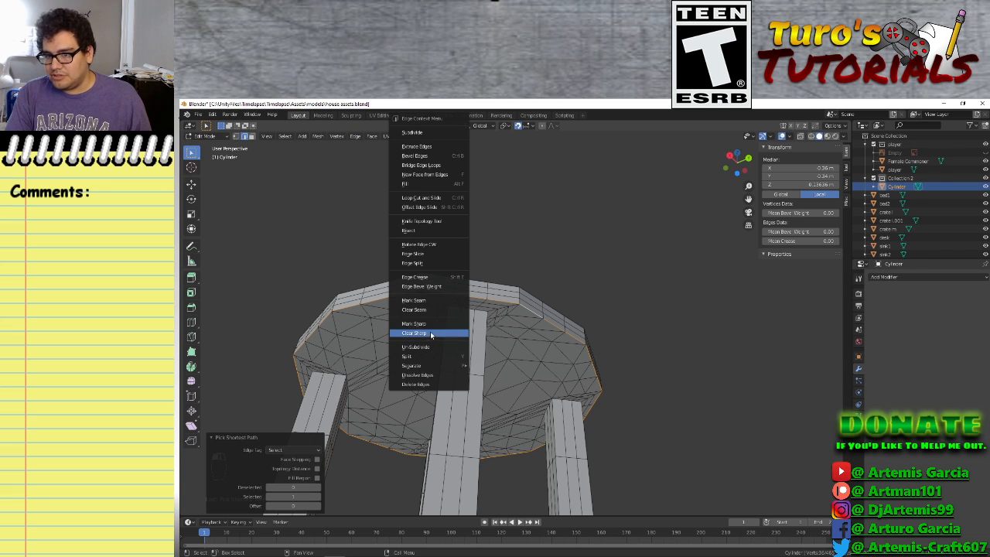
left_click(428, 323)
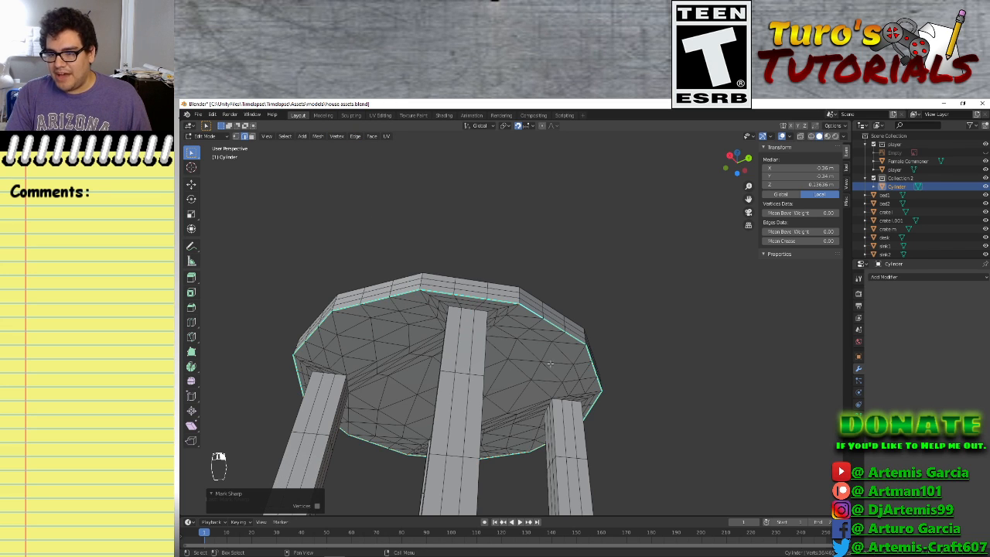
left_click(635, 333)
Select the edges on two adjacent sides of one leg's top where it meets the tabletop's underside
scroll(652, 410, "down", 3)
scroll(445, 361, "up", 4)
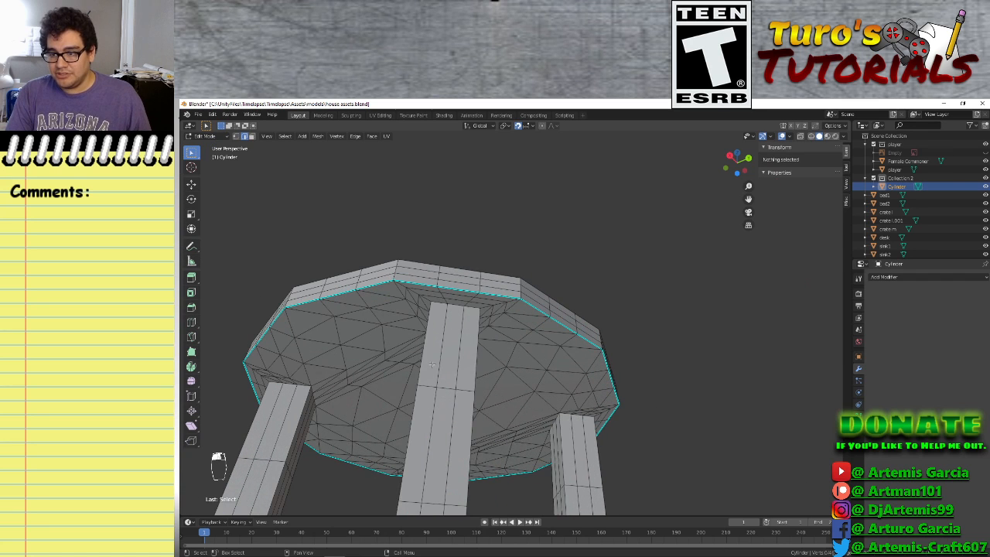
left_click(438, 302)
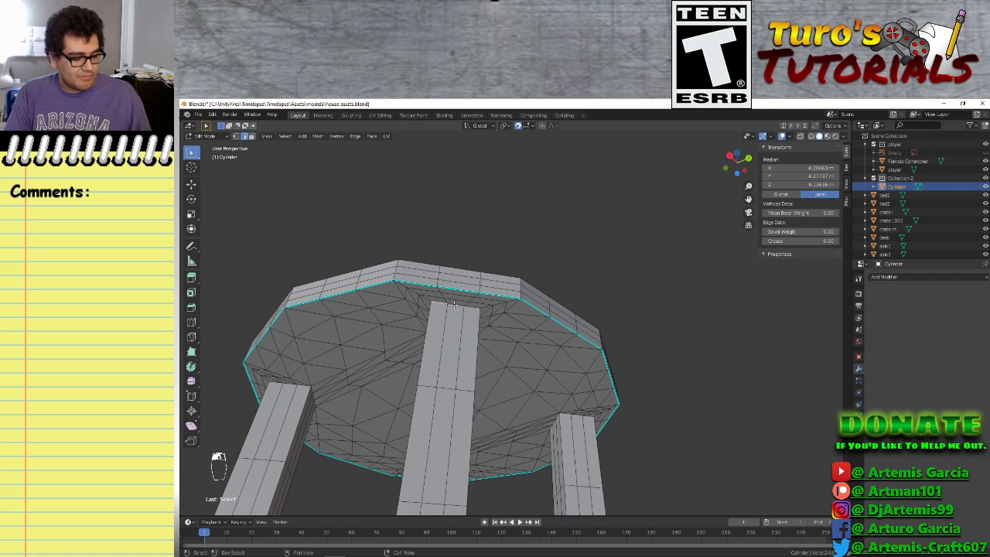
left_click(453, 305, "shift")
middle_click_drag(469, 308, 543, 359)
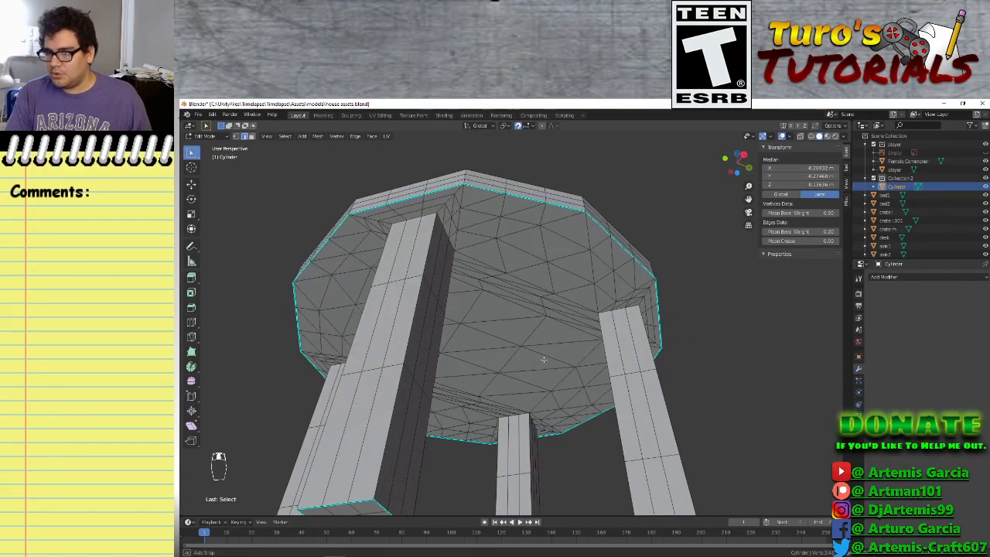
left_click(604, 311, "shift")
left_click(630, 306, "ctrl")
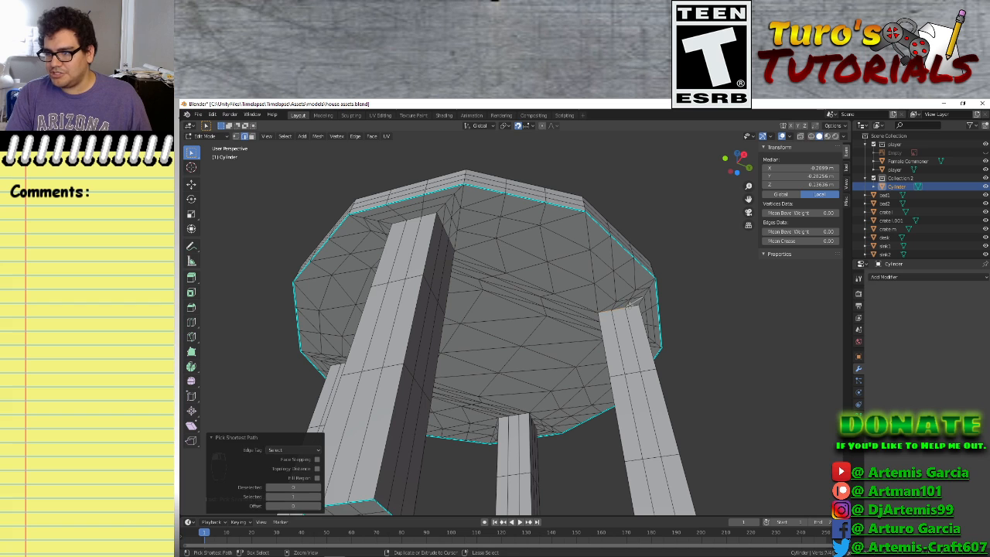
left_click(636, 304)
left_click(626, 309, "ctrl")
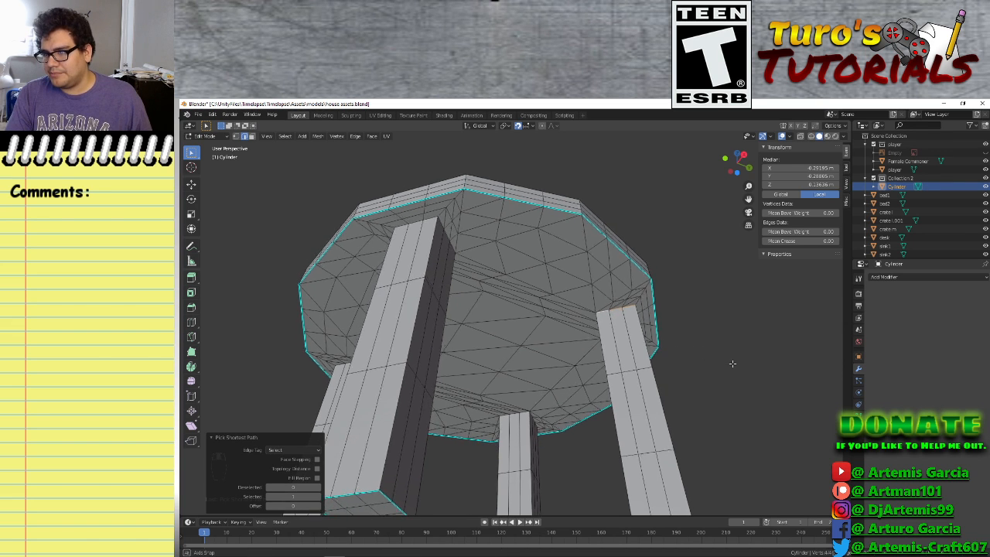
Extend the selection with the remaining edges around the leg's top where it meets the tabletop's underside
middle_click_drag(691, 350, 524, 356)
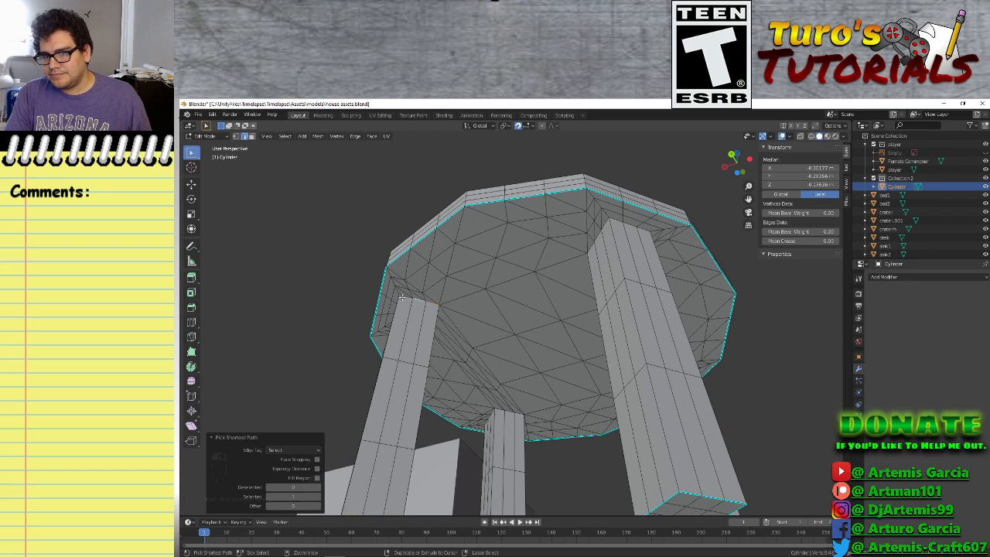
left_click(402, 297, "ctrl")
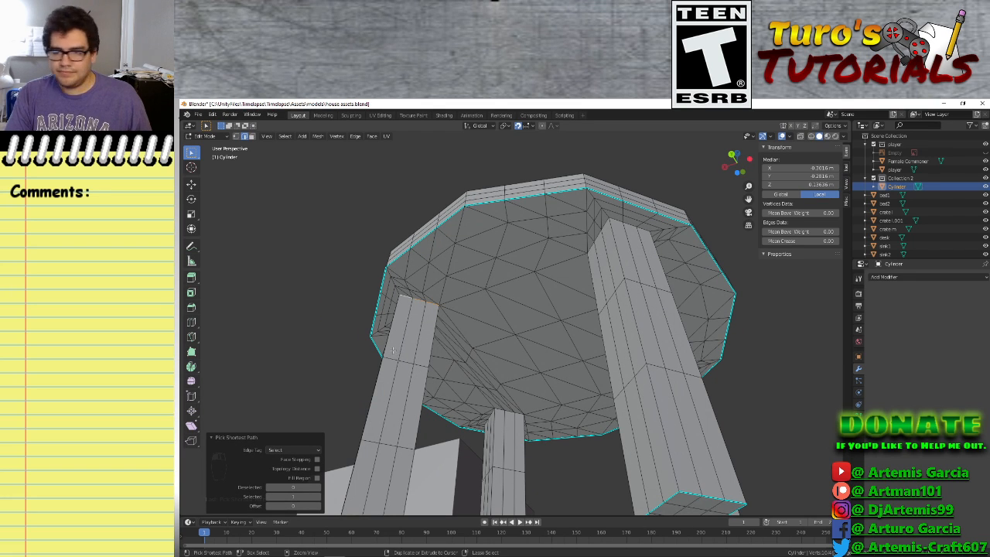
middle_click_drag(395, 353, 481, 371)
scroll(460, 333, "up", 4)
scroll(457, 361, "down", 1)
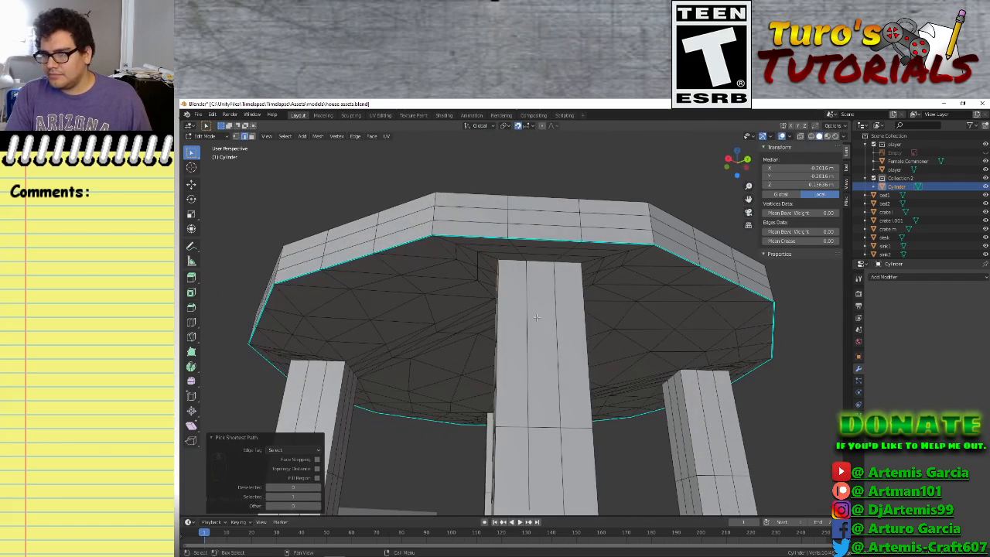
left_click(568, 262, "ctrl")
left_click(540, 261, "ctrl")
left_click(519, 263, "ctrl")
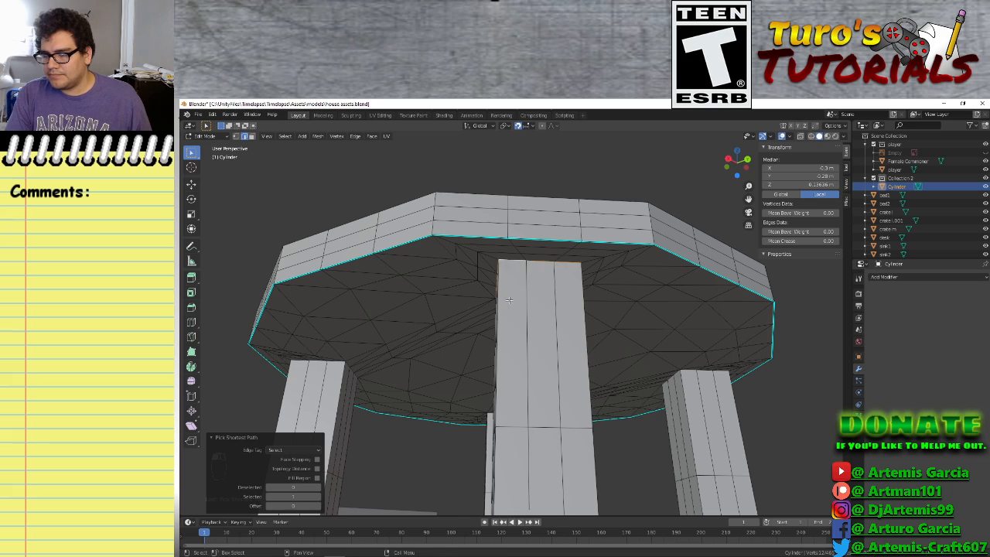
Mark the selected edges around this leg's top joint as sharp
middle_click_drag(519, 263, 665, 338)
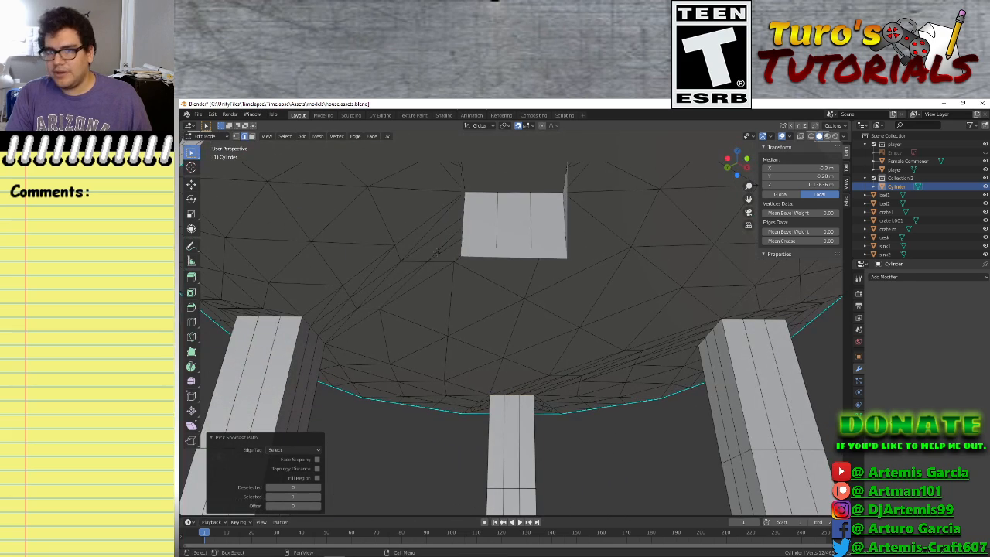
key("ctrl+e")
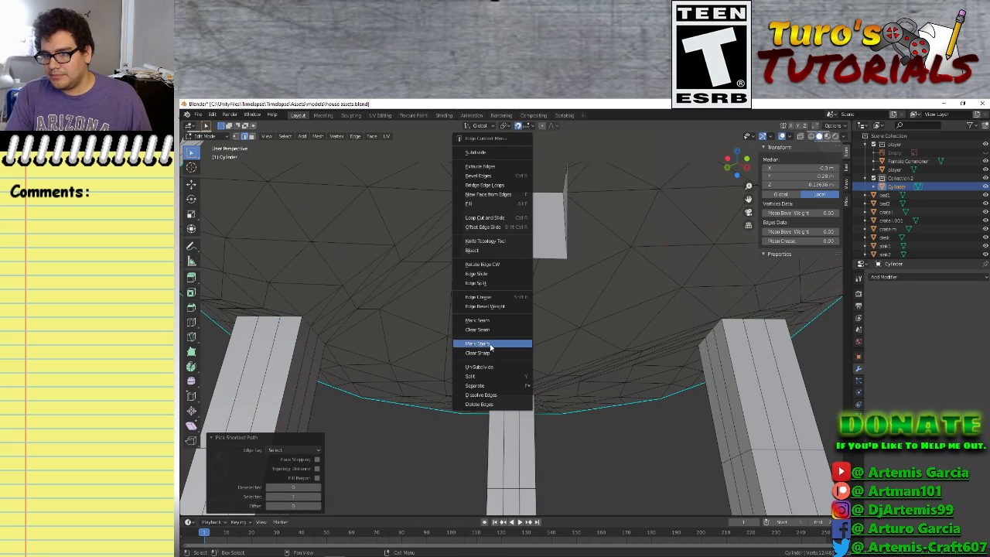
left_click(494, 344)
middle_click_drag(495, 344, 539, 372)
scroll(599, 394, "down", 6)
middle_click_drag(600, 394, 539, 325)
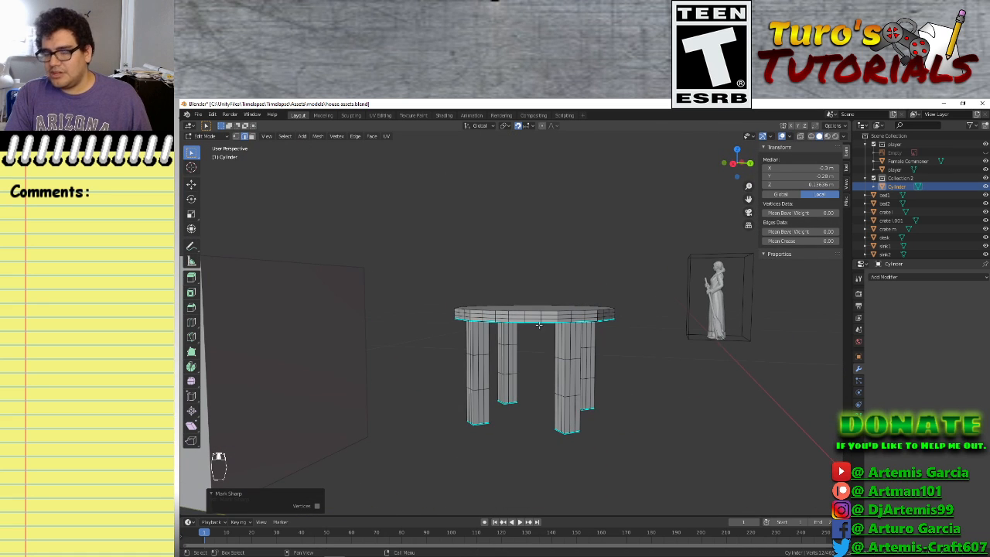
left_click(897, 277)
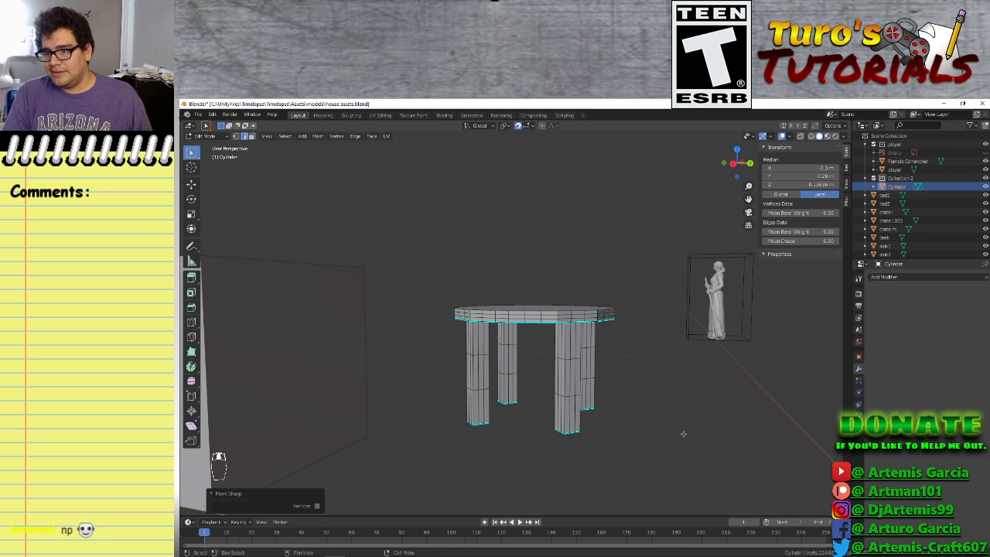
Select the edges around the top of another unmarked leg where it joins the tabletop's underside
left_click(647, 426)
middle_click_drag(647, 426, 456, 271)
left_click(443, 256)
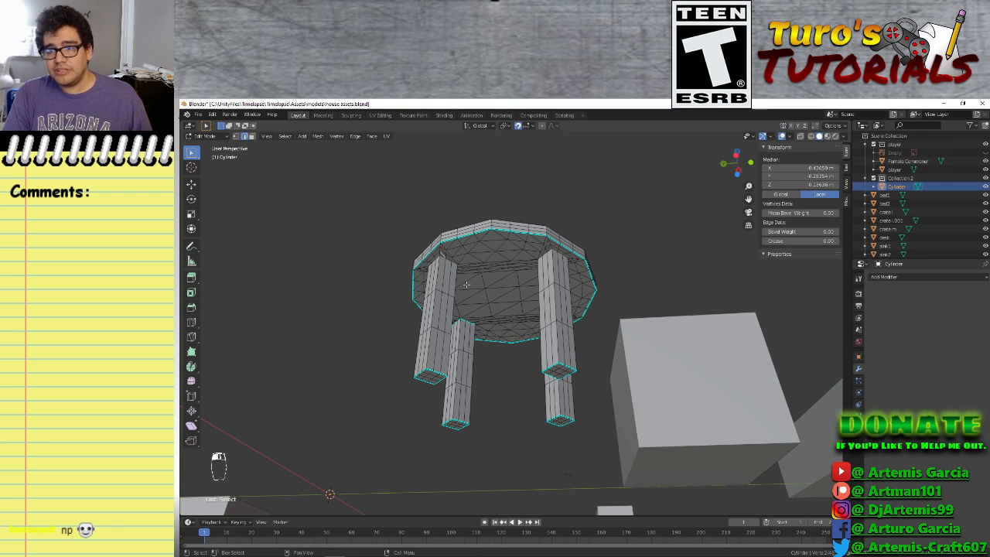
scroll(604, 357, "up", 8)
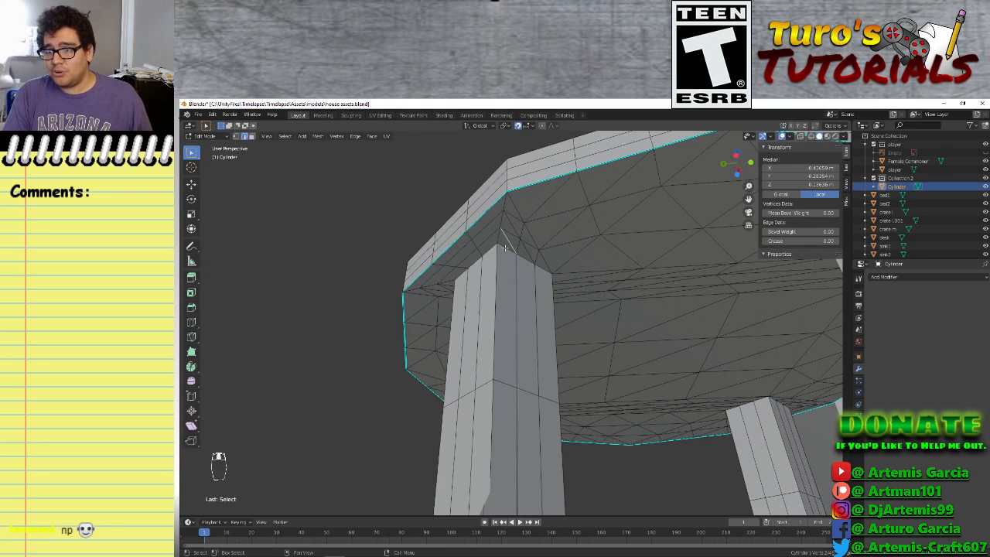
left_click(534, 268, "shift")
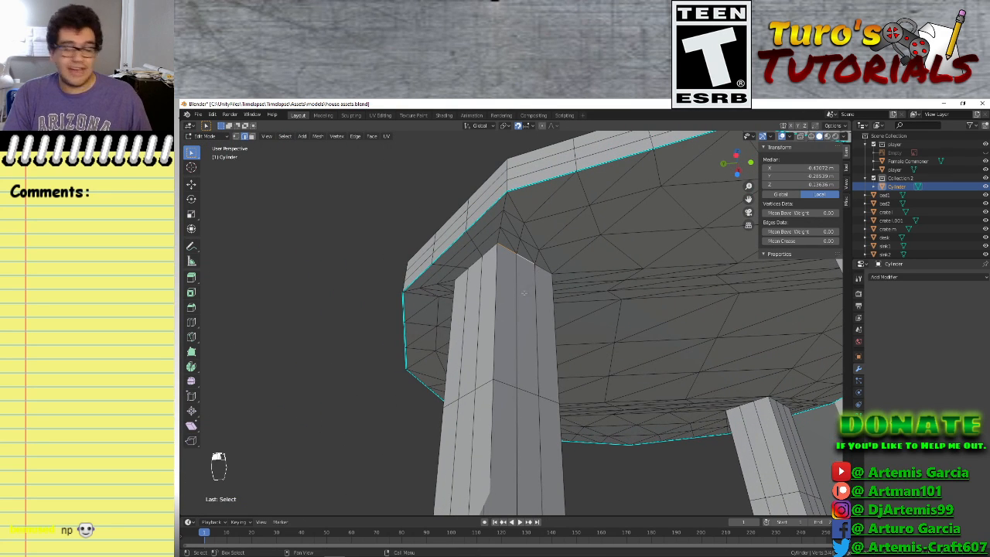
middle_click_drag(491, 348, 713, 371)
left_click(664, 348, "ctrl")
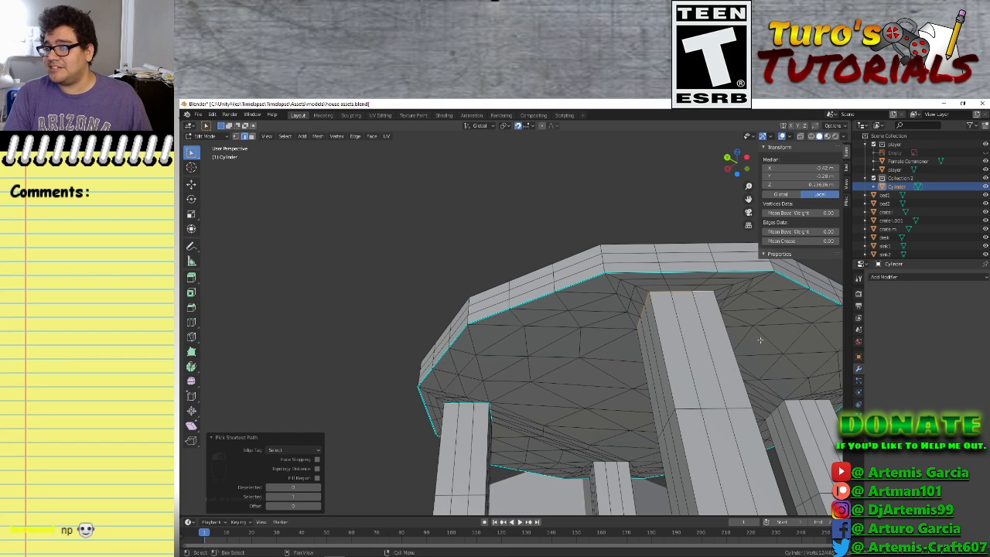
Mark the selected top-joint edges of this second leg as sharp
middle_click_drag(698, 292, 717, 355)
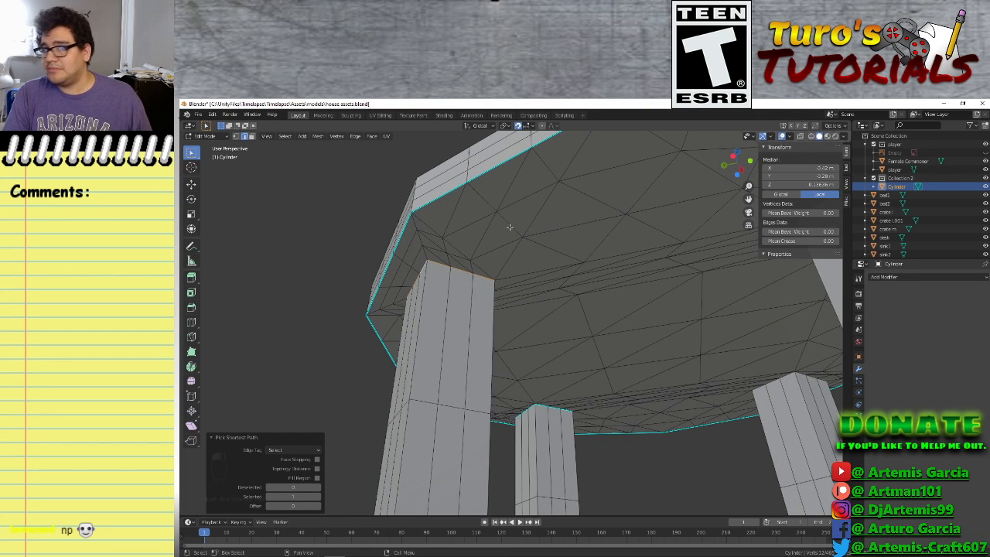
key("ctrl+e")
left_click(449, 335)
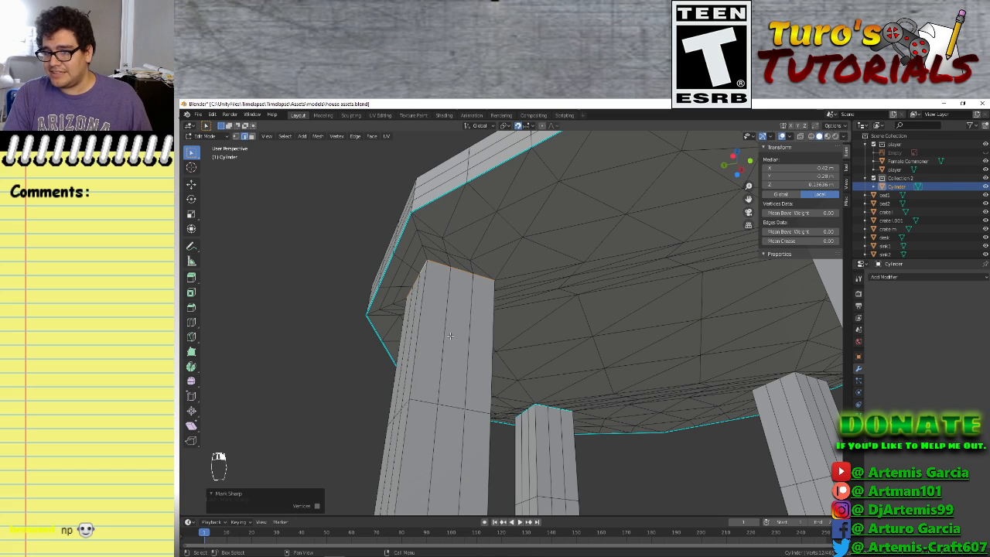
right_click(430, 300)
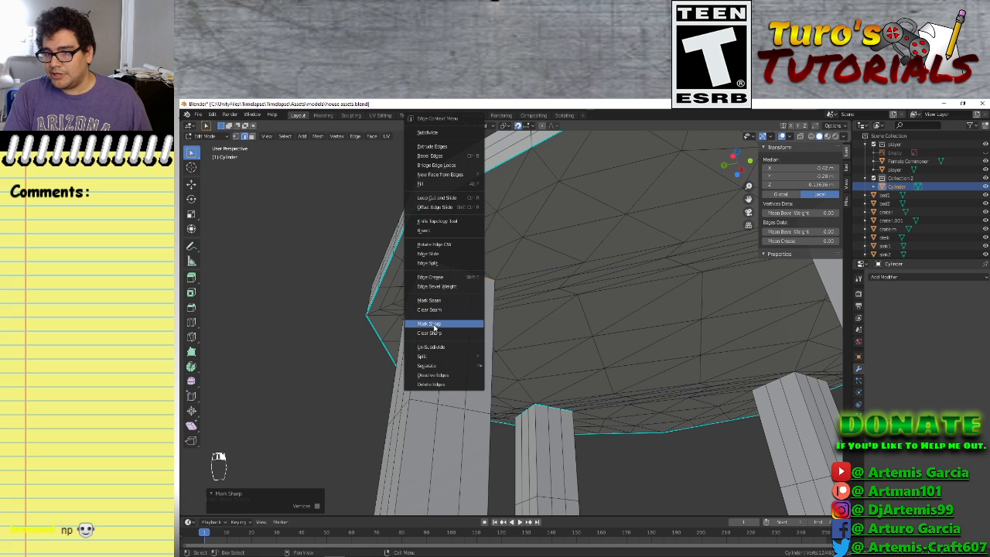
left_click(434, 328)
Select the edges around the next unmarked leg's top, picking along its adjacent sides at the tabletop's underside
middle_click_drag(434, 328, 591, 344)
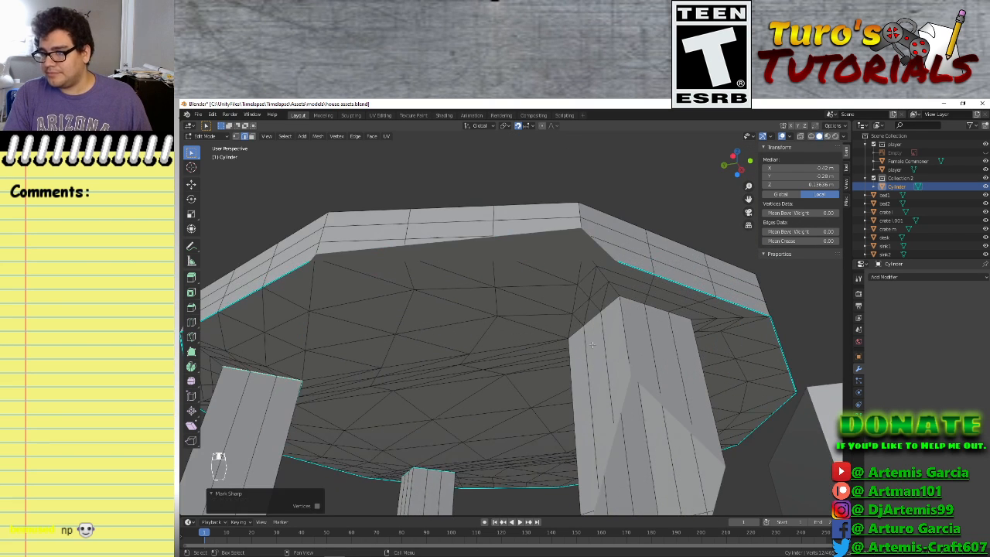
left_click(592, 323)
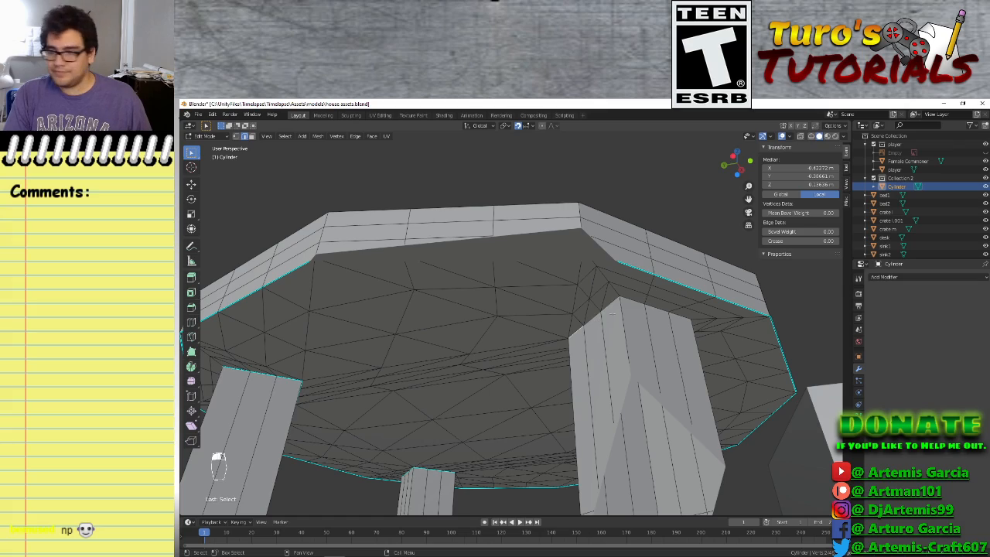
left_click(681, 319, "ctrl")
middle_click_drag(681, 319, 539, 340)
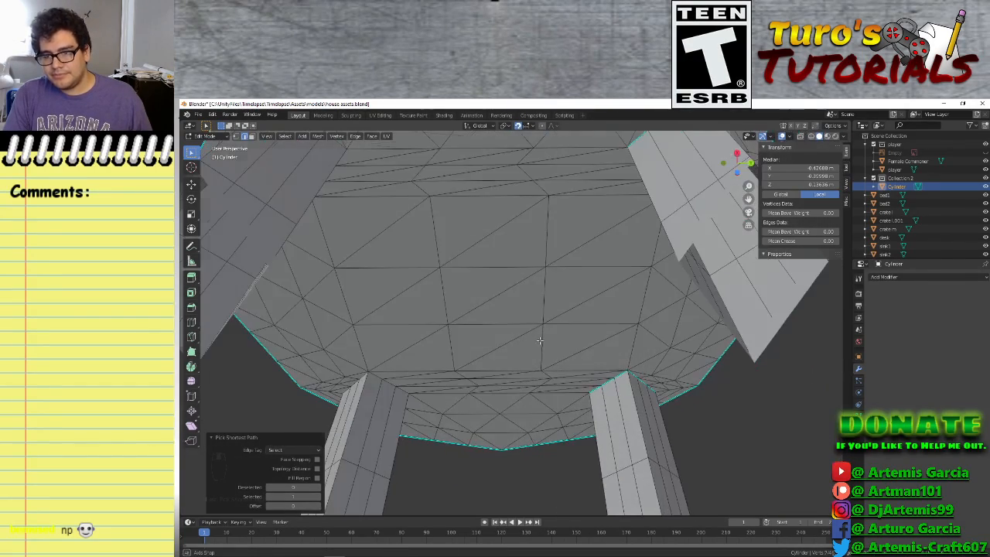
left_click(400, 390, "ctrl")
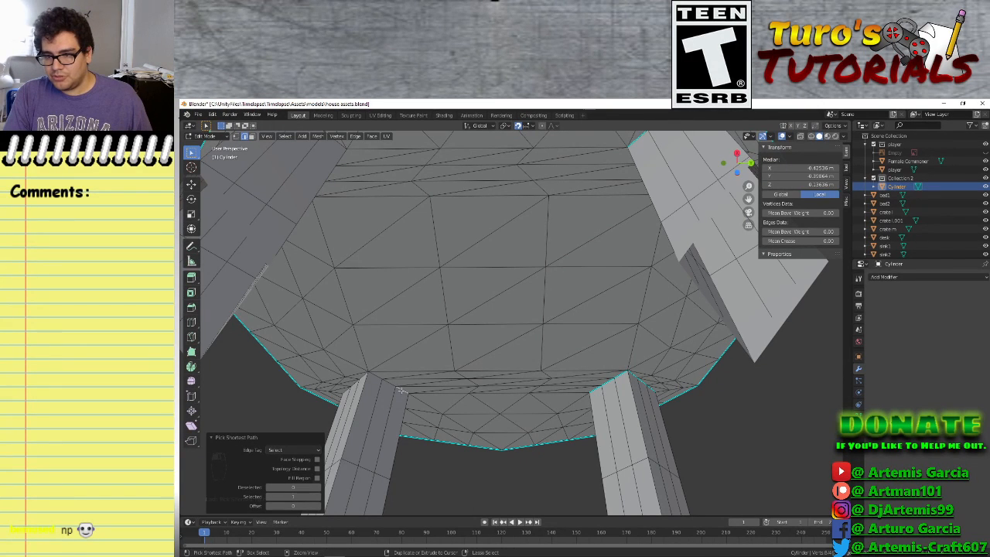
left_click(360, 376, "ctrl")
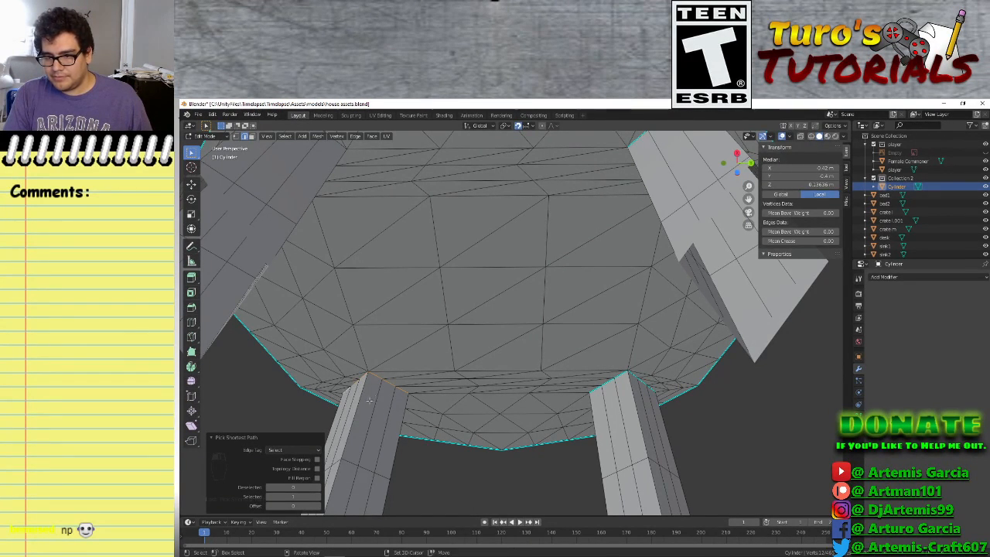
Mark the edges selected at this next leg's joint as sharp
middle_click_drag(347, 387, 406, 410)
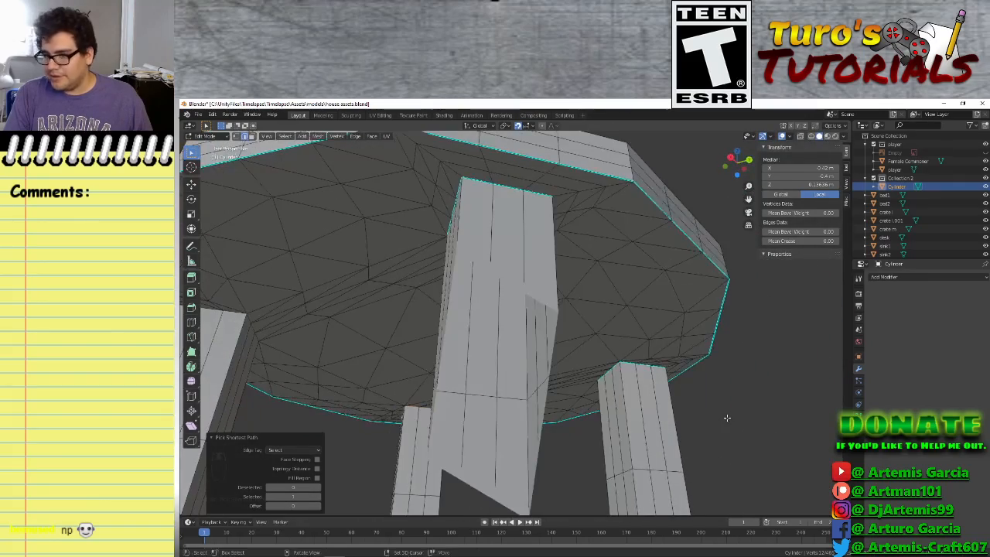
right_click(406, 410)
left_click(385, 414)
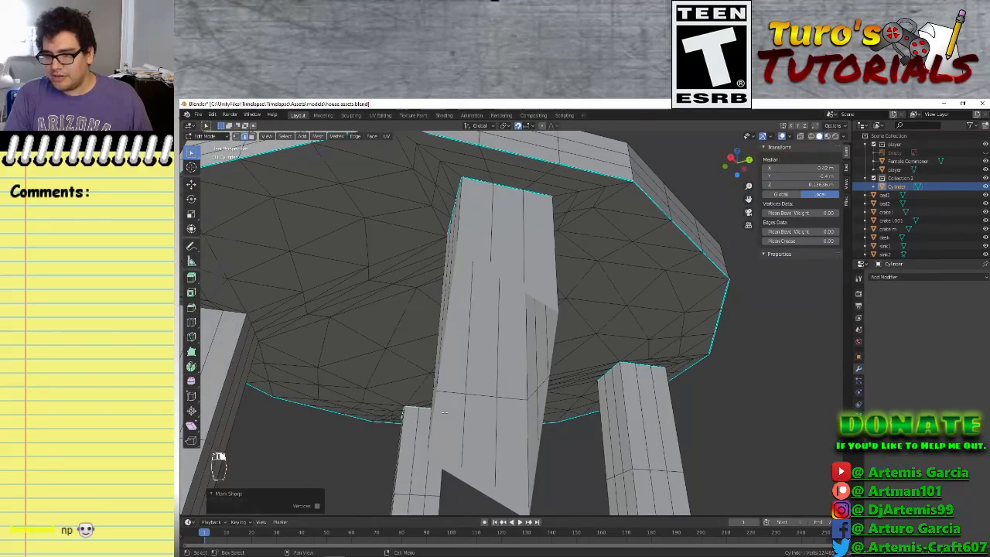
scroll(646, 302, "down", 5)
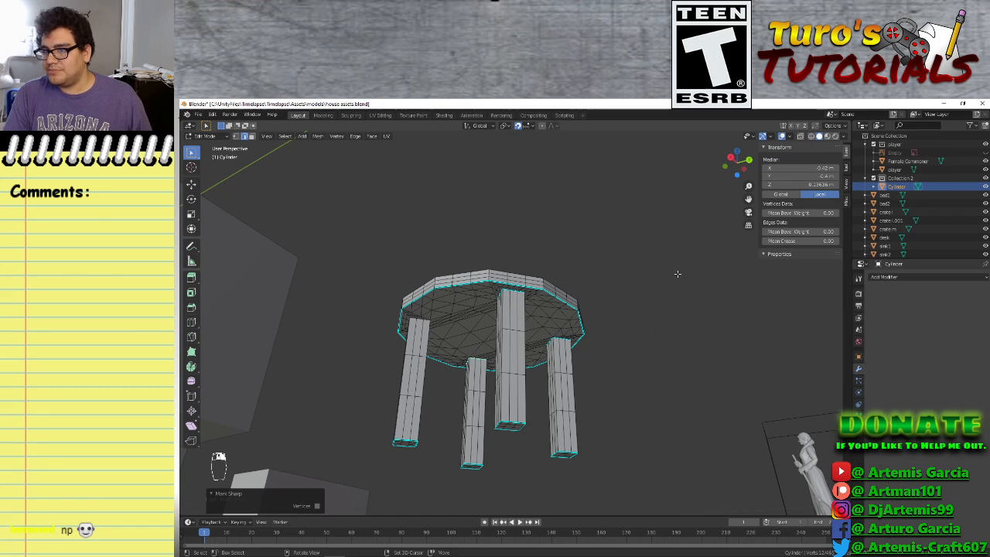
Switch to face selection and select the tabletop's large top face
middle_click_drag(673, 274, 512, 391)
left_click(495, 402)
scroll(636, 413, "up", 5)
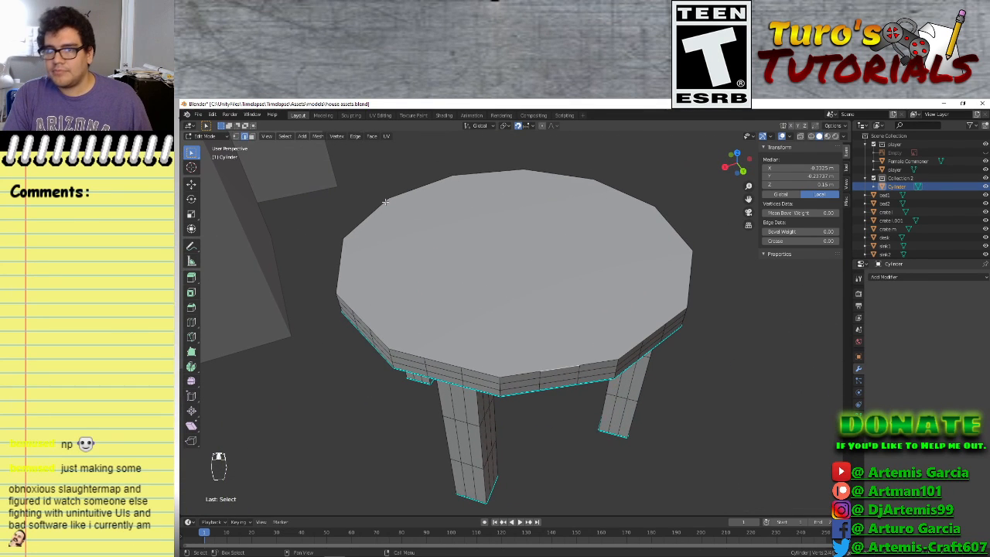
left_click(251, 137)
left_click(466, 299)
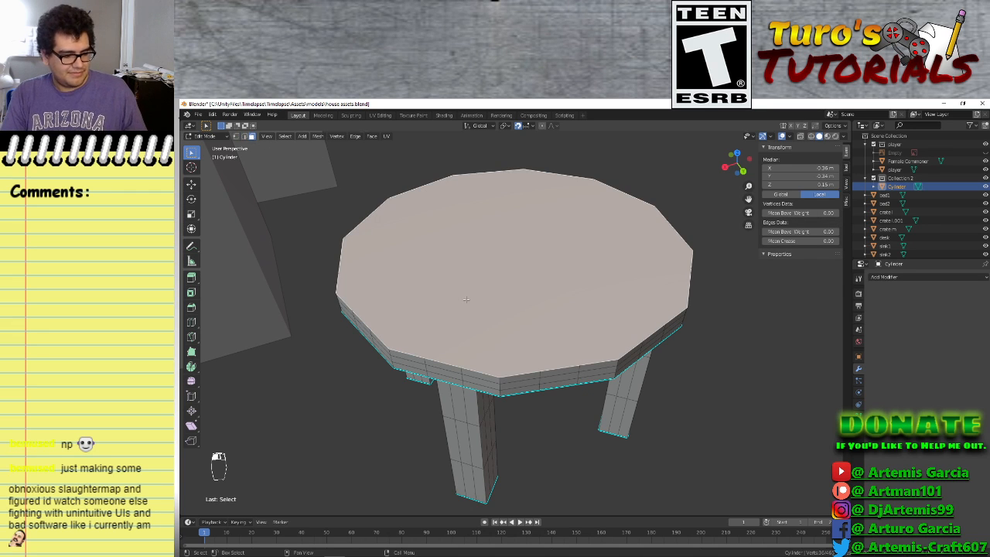
Try to select the upper row of faces around the tabletop's side as a face loop
left_click(458, 370, "alt")
left_click(485, 345)
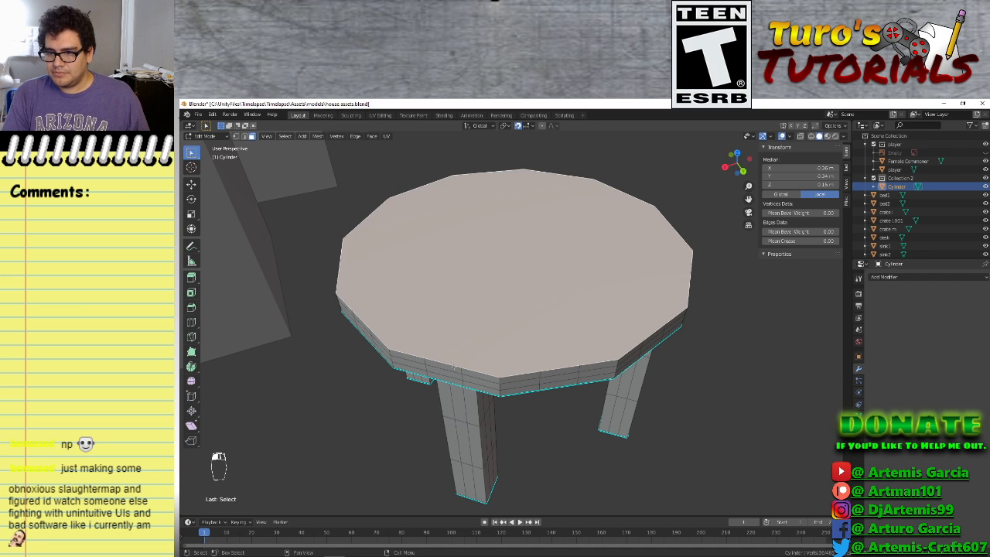
left_click(455, 368)
left_click(454, 369, "alt")
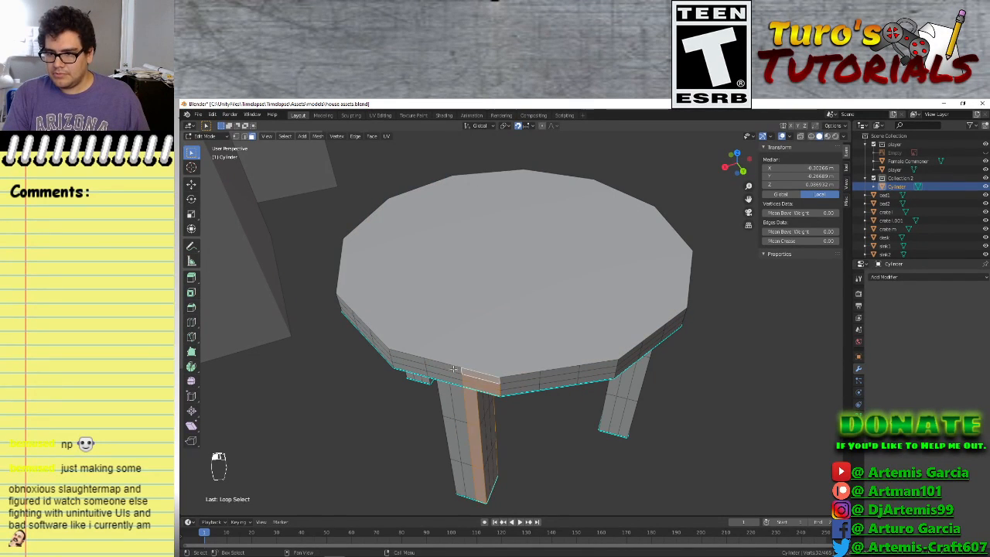
Try to select the upper row of side faces as a shortest path between neighbouring faces
left_click(455, 369)
left_click(473, 372, "ctrl")
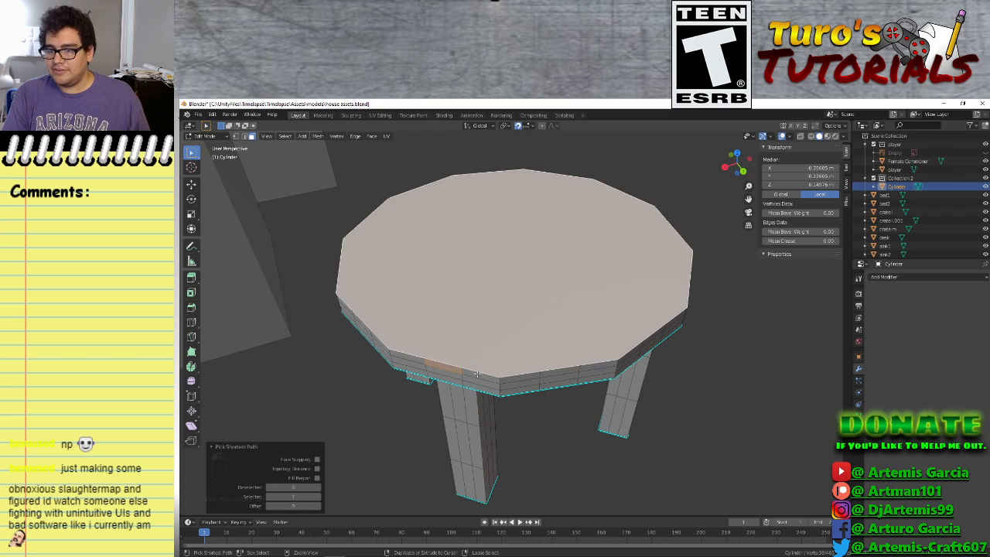
left_click(477, 374)
left_click(454, 365, "ctrl")
left_click(454, 367, "ctrl")
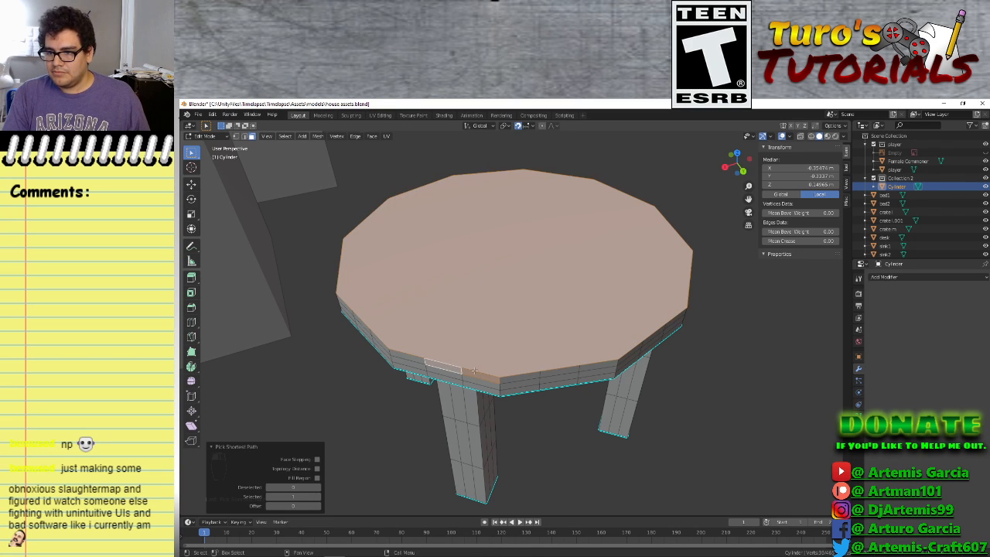
left_click(490, 356)
Select the tabletop's top face with the upper row of side faces and delete their vertices
left_click(480, 374)
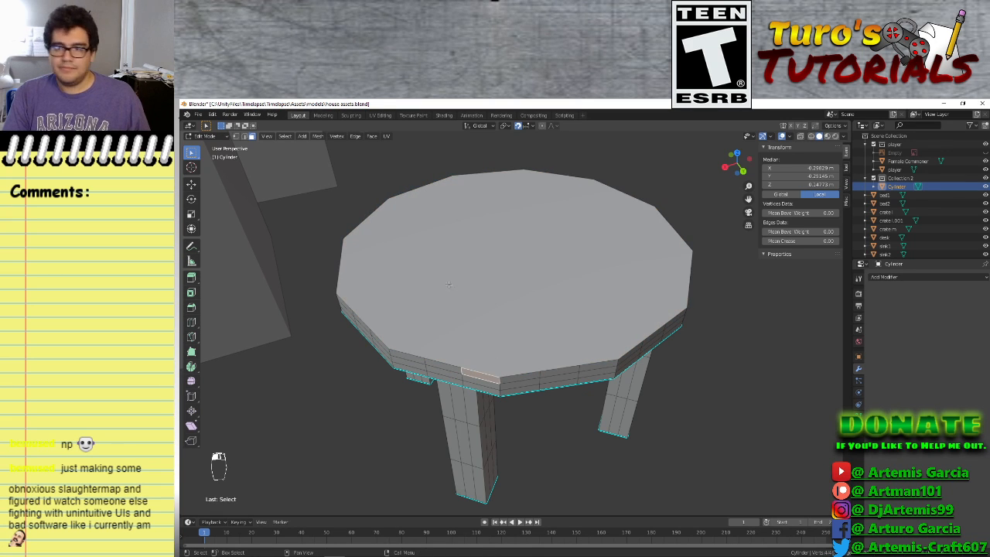
middle_click_drag(490, 390, 521, 379)
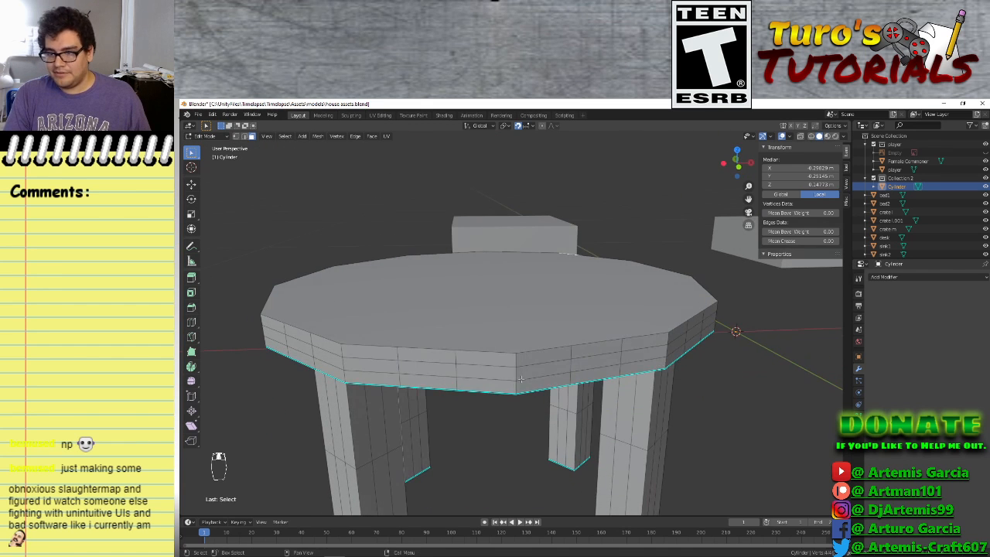
left_click(467, 359, "ctrl")
middle_click_drag(467, 361, 518, 328)
left_click(525, 323, "ctrl")
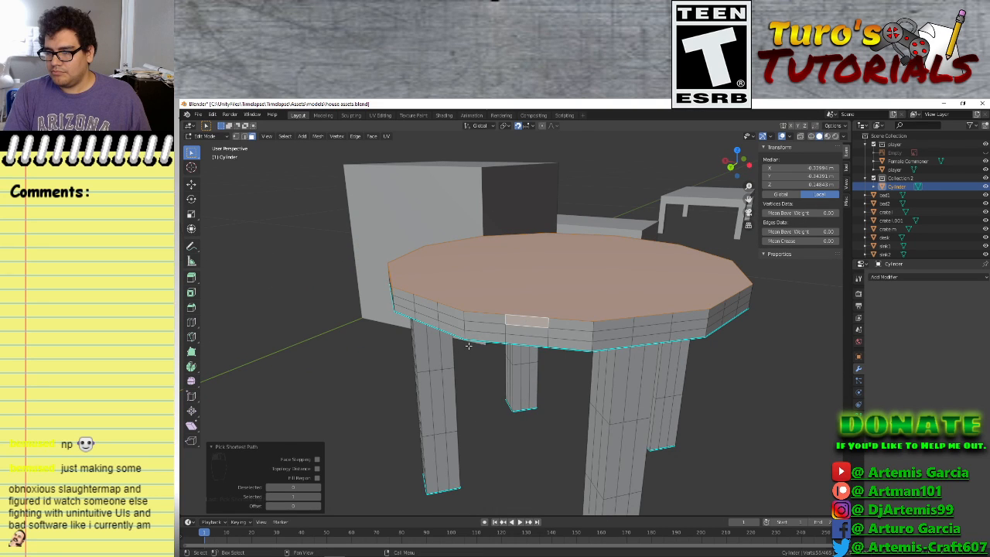
left_click(402, 297, "ctrl")
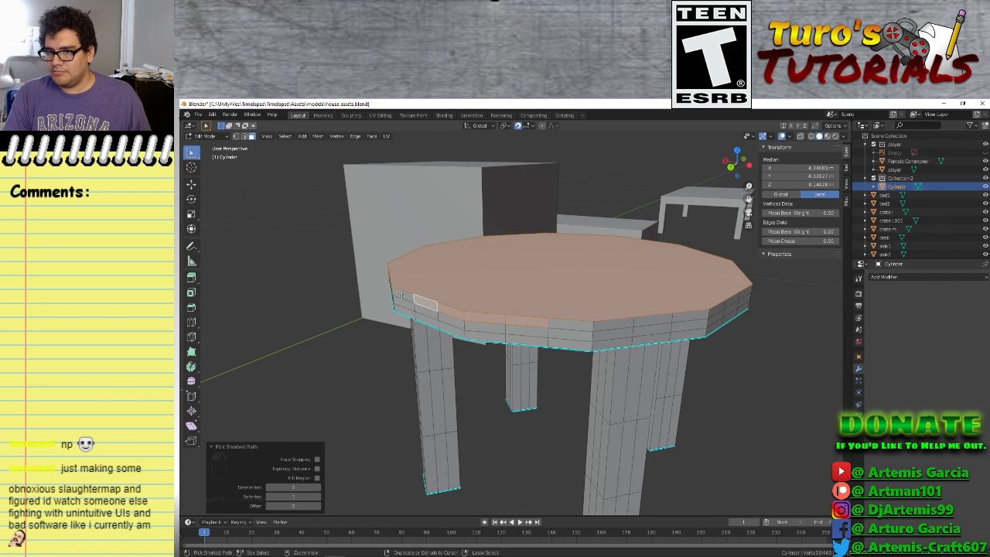
left_click(705, 320, "ctrl")
middle_click_drag(705, 319, 630, 333)
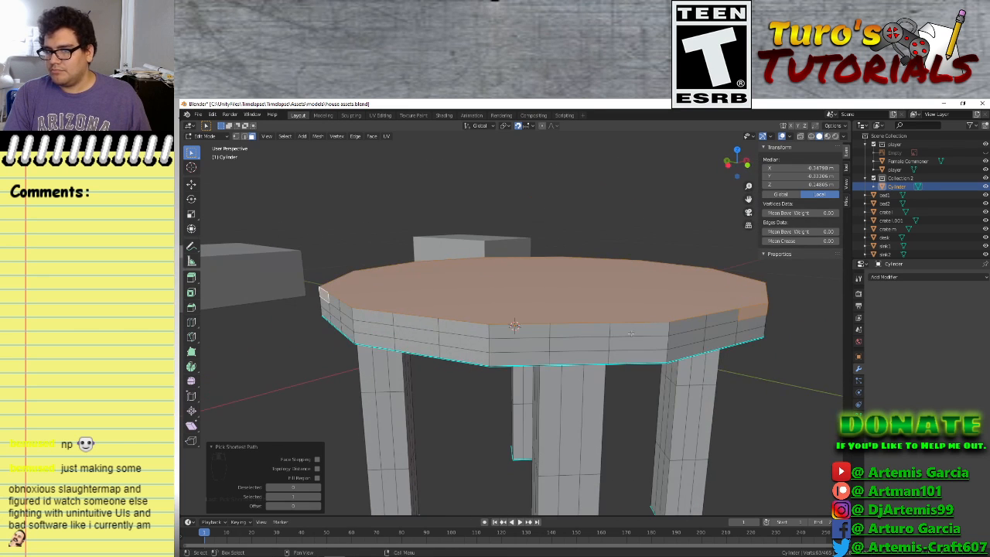
left_click(572, 328, "ctrl")
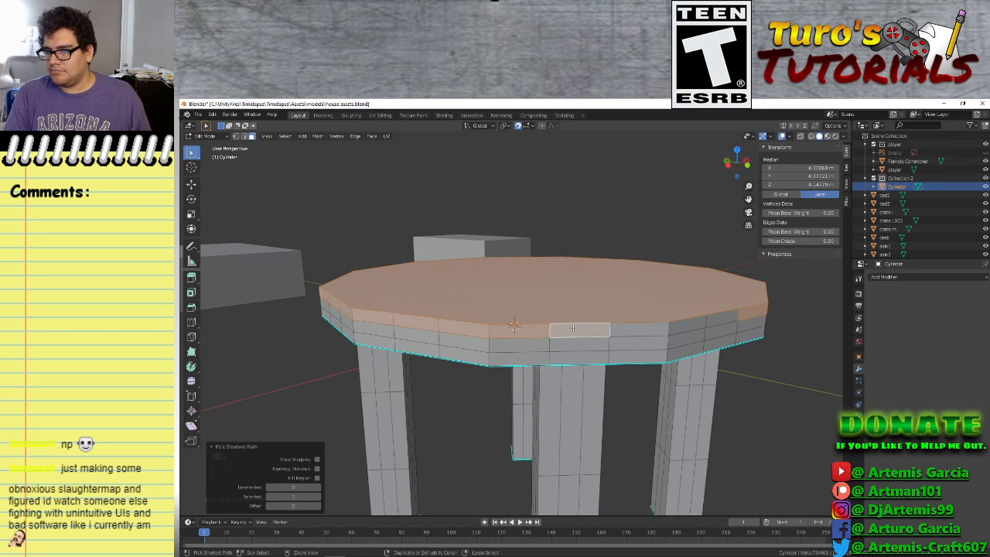
left_click(720, 316, "ctrl")
key("x")
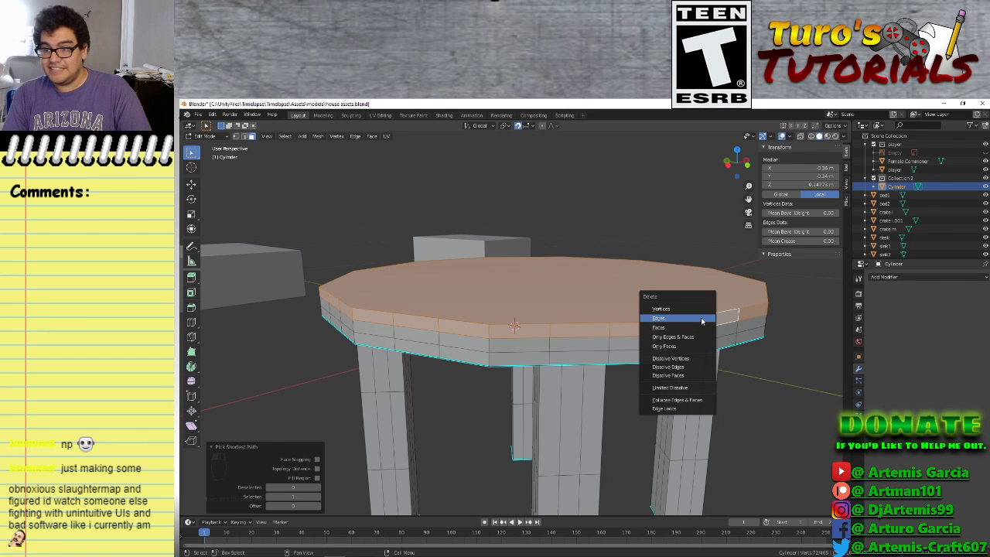
left_click(676, 309)
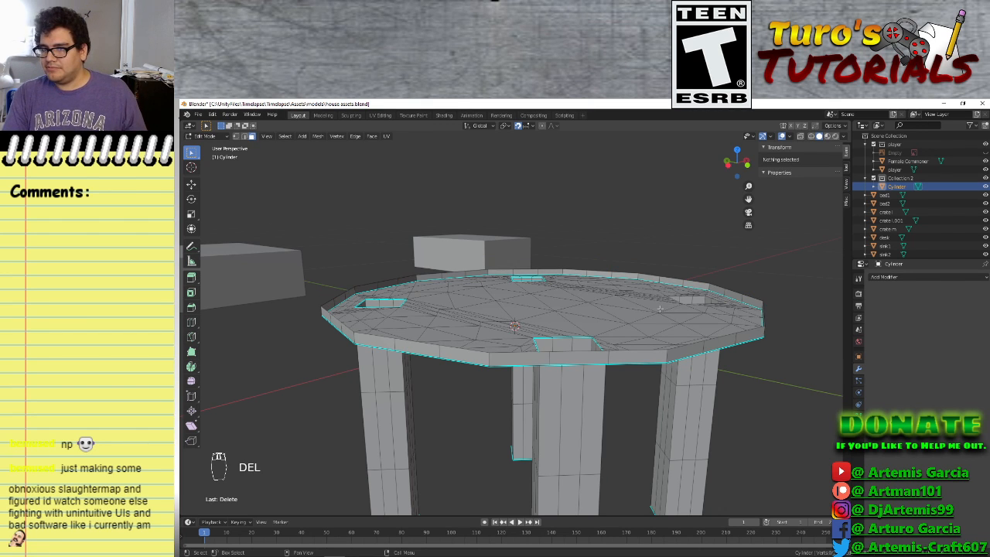
Switch to edge selection, select the open tabletop's upper rim loop and raise it to a Z of 0.15 m
middle_click_drag(602, 310, 563, 423)
left_click(550, 440)
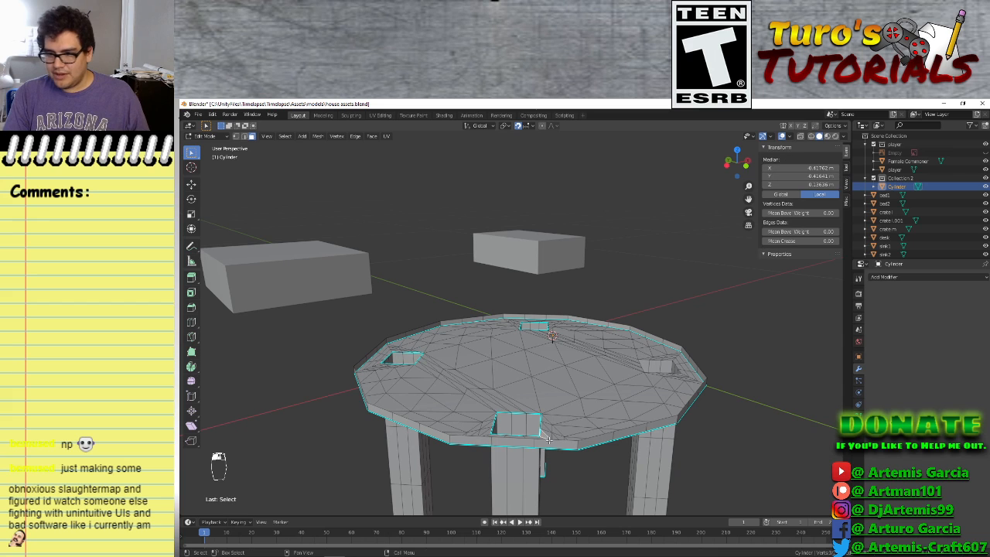
left_click(245, 136)
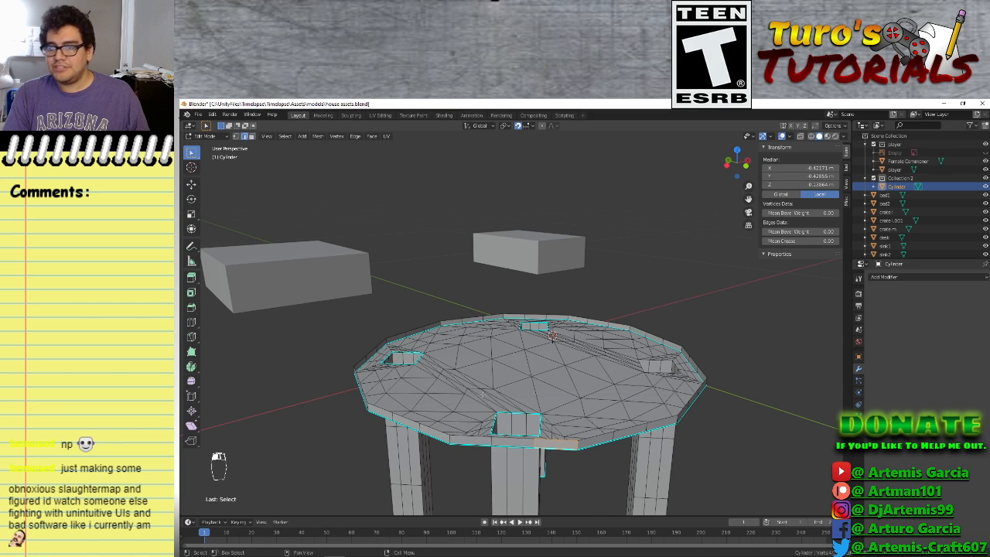
left_click(554, 440)
left_click(554, 440, "alt")
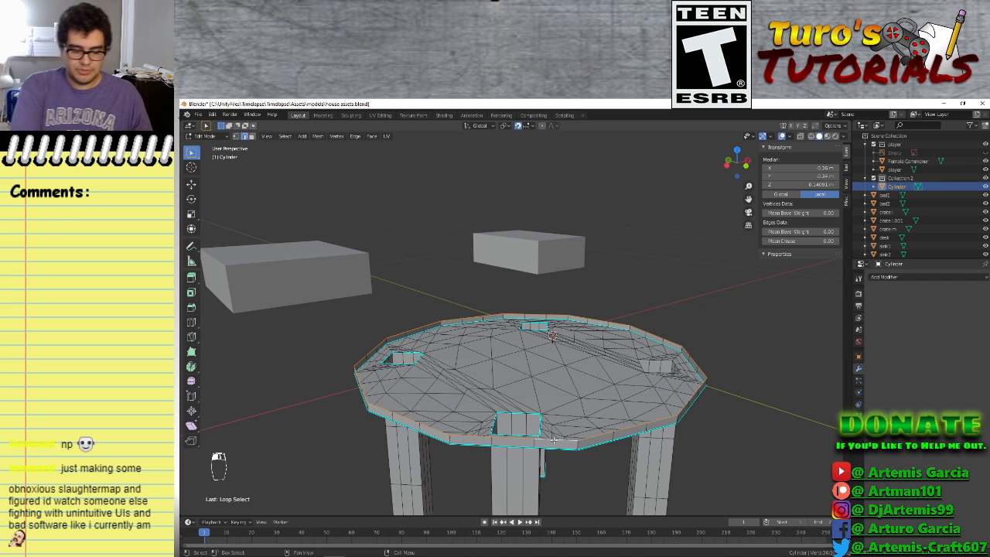
key("KP_1")
scroll(526, 379, "up", 5)
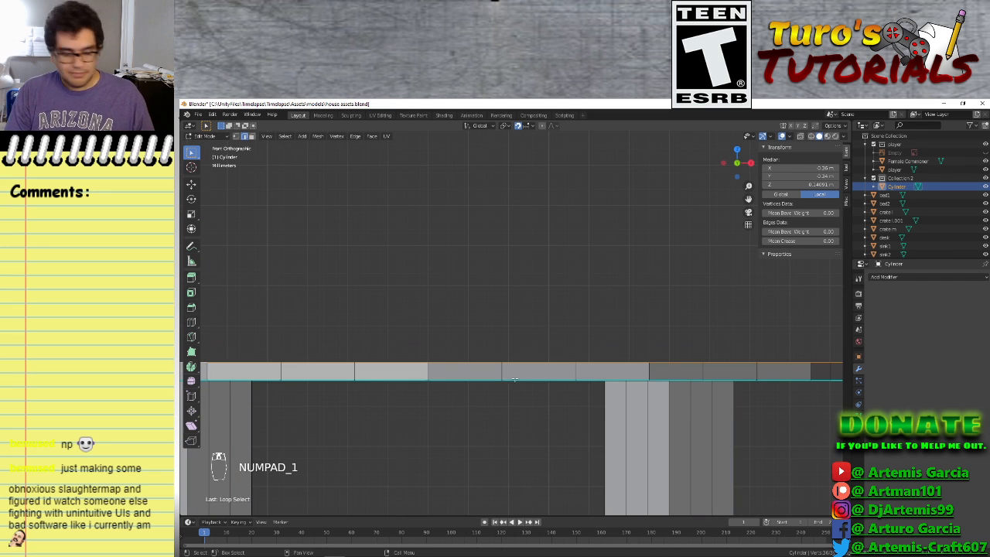
key("g")
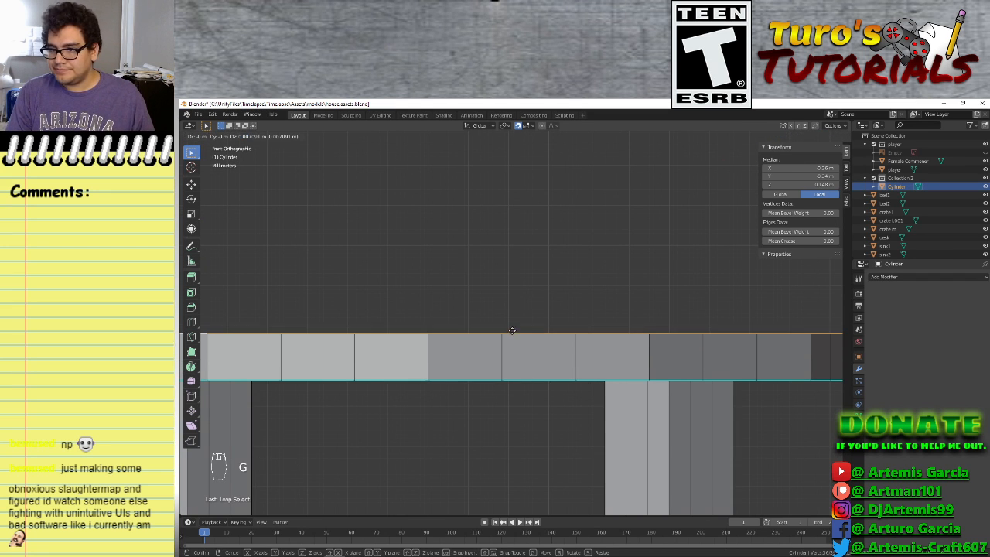
left_click(512, 322)
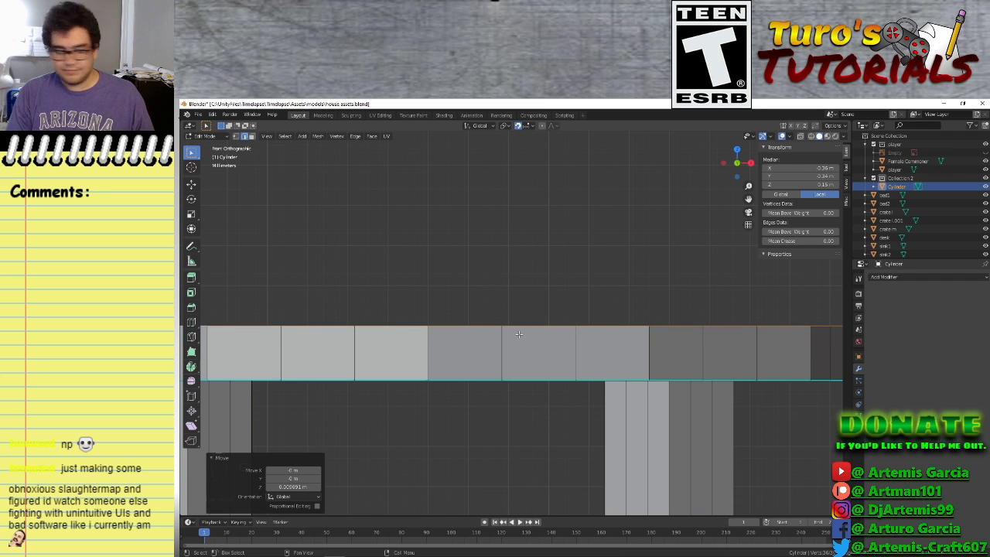
Switch to vertex selection and pick two vertices on opposite sides of the tabletop's upper rim
middle_click_drag(581, 301, 570, 399)
scroll(528, 382, "down", 4)
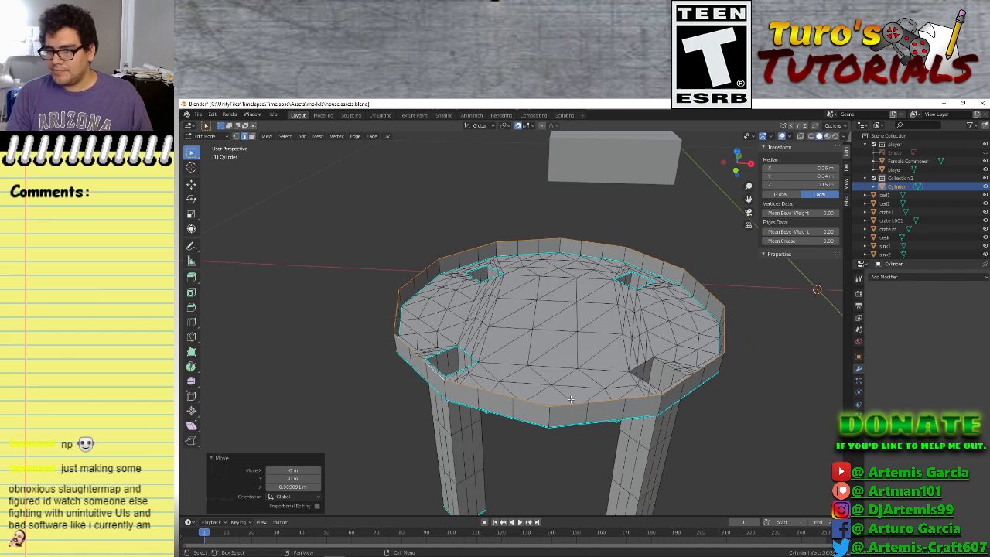
left_click(388, 256)
left_click(446, 378)
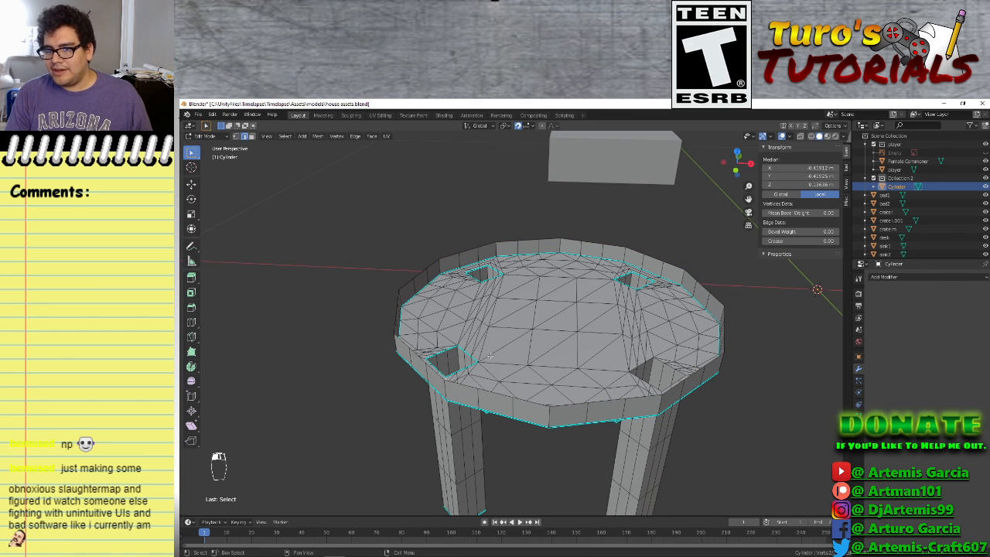
left_click(235, 136)
left_click(442, 380)
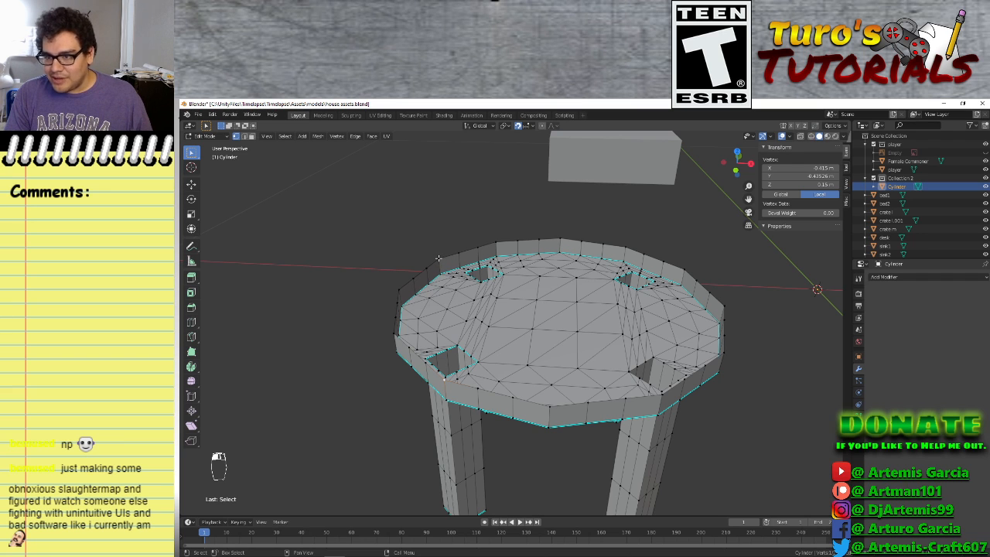
left_click(438, 257, "shift")
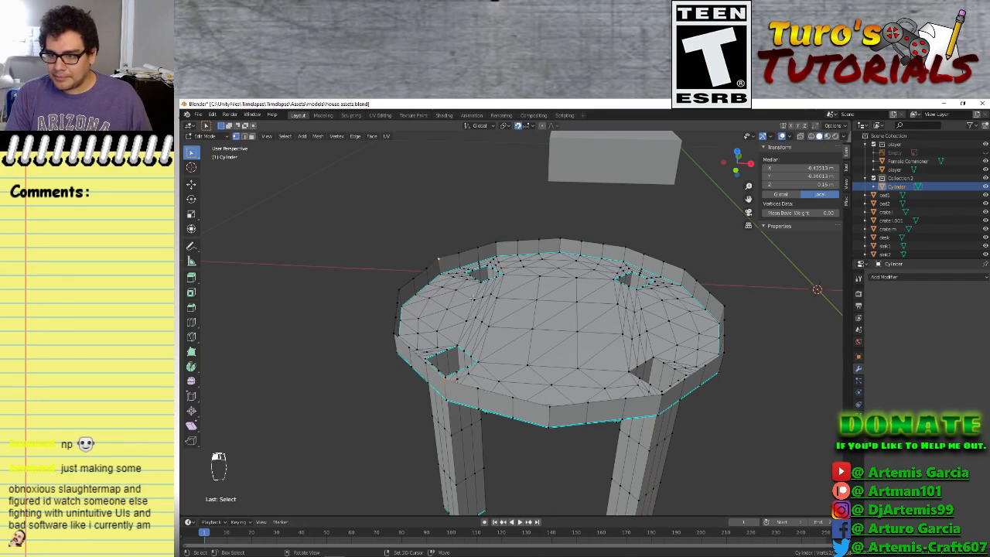
scroll(539, 315, "up", 5)
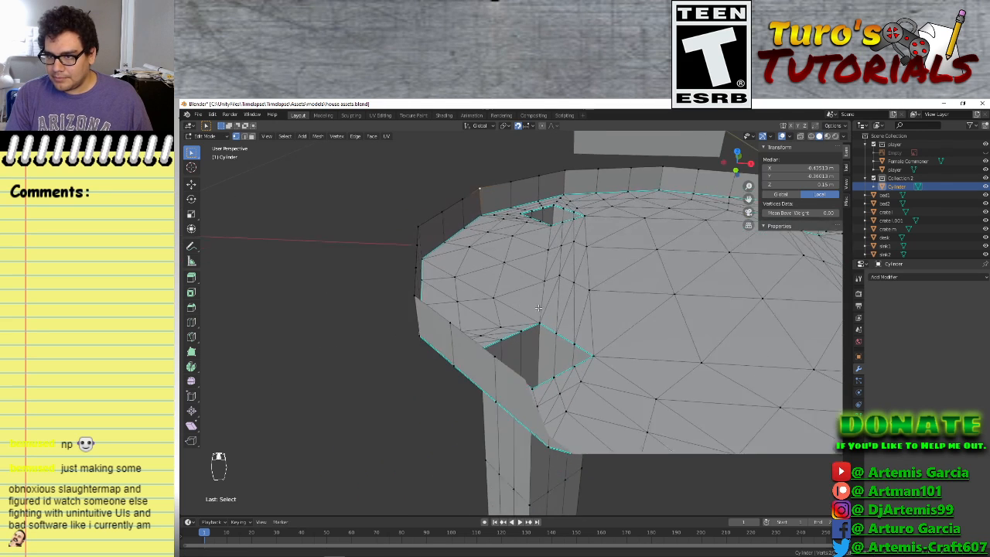
middle_click_drag(540, 315, 516, 356)
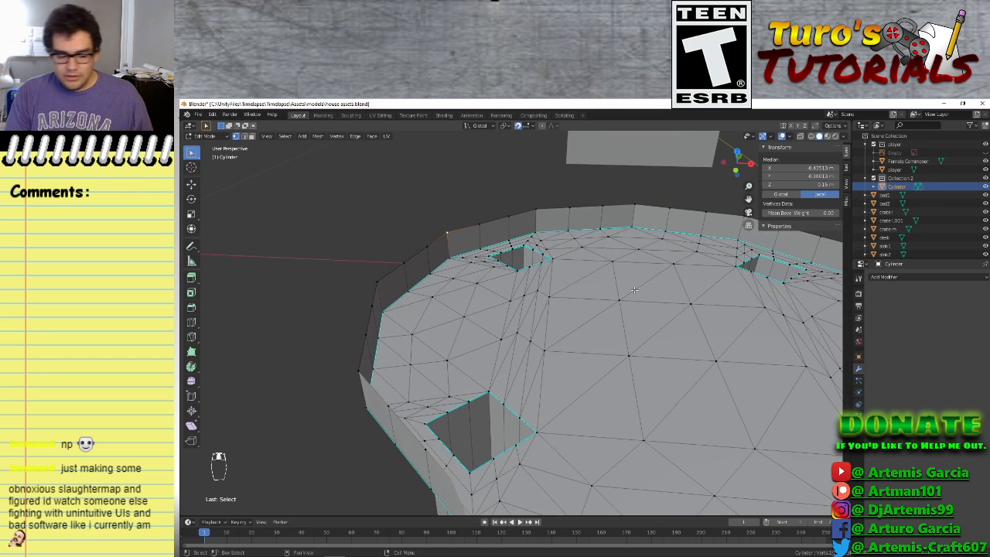
key("KP_7")
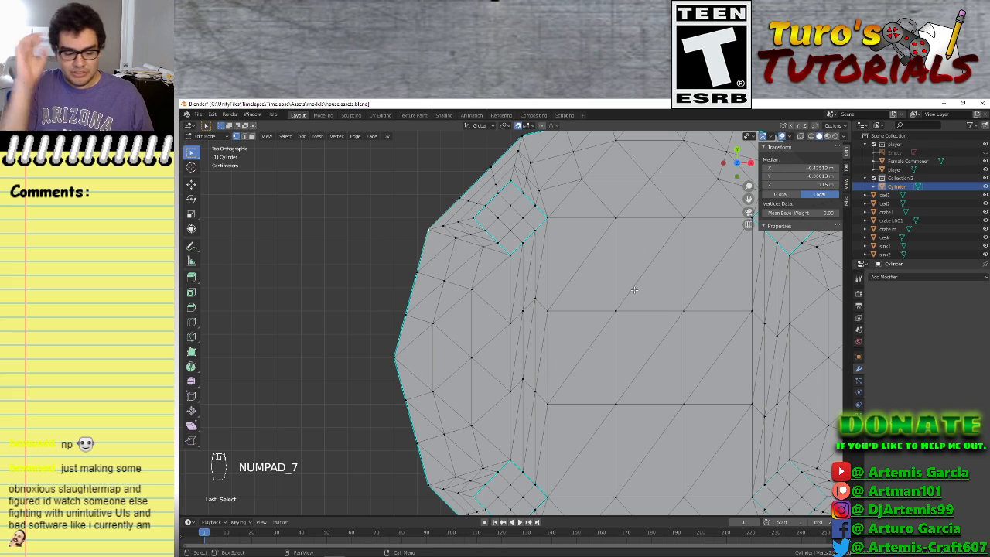
In a wireframe front view, hide the legs and all geometry below the tabletop's upper rim
key("KP_1")
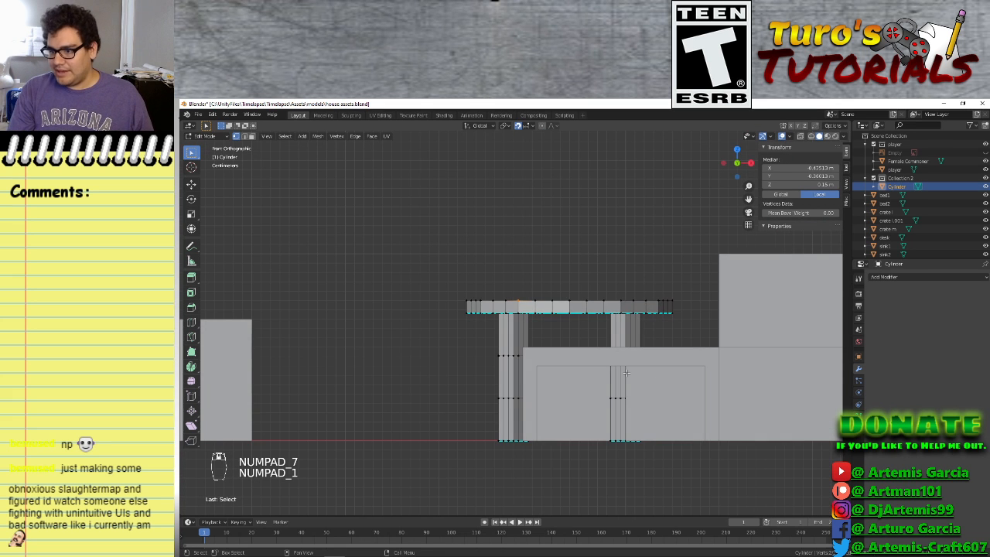
left_click_drag(424, 475, 631, 365)
key("z")
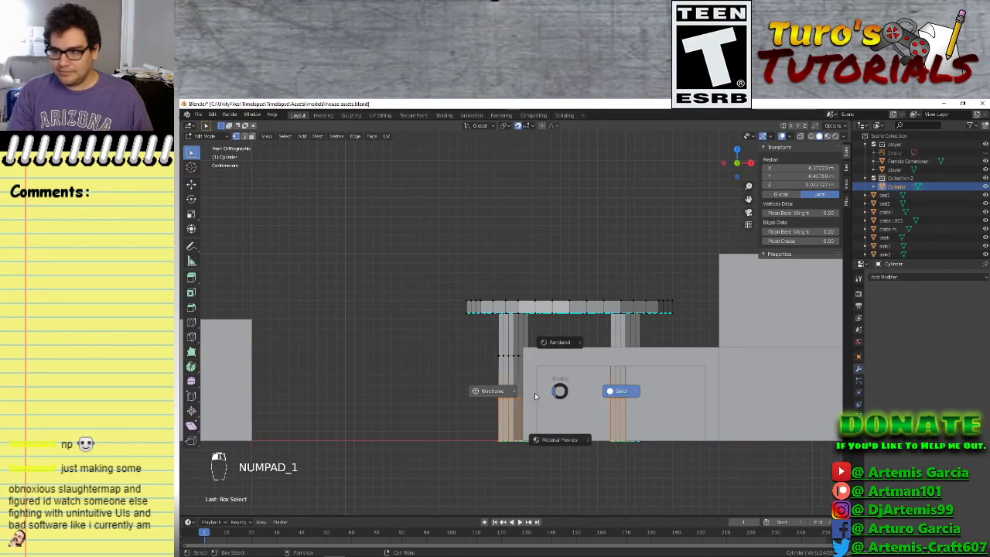
left_click(502, 394)
left_click_drag(430, 453, 704, 300)
key("x")
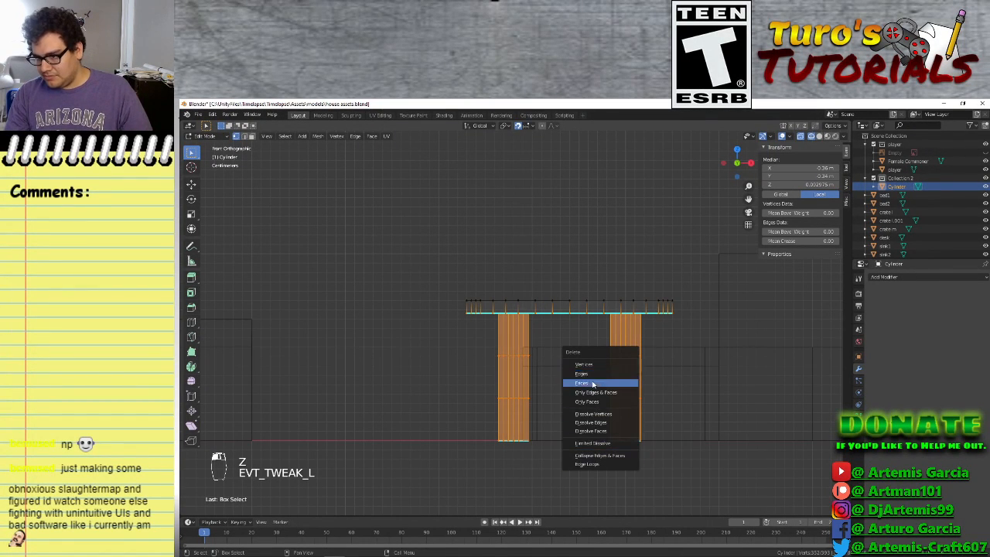
key("h")
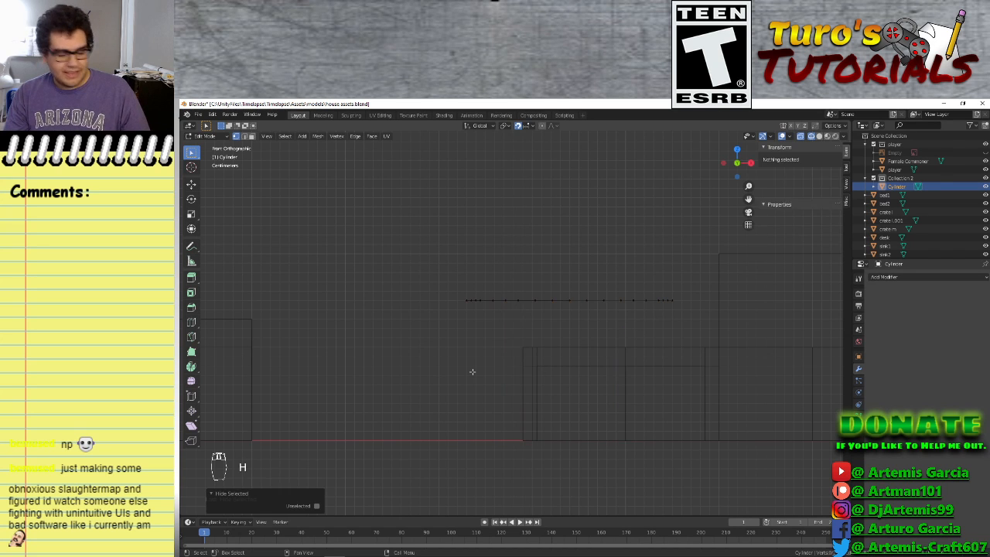
Select the whole remaining rim loop and fill it with a single face
scroll(588, 329, "up", 2)
left_click(597, 337)
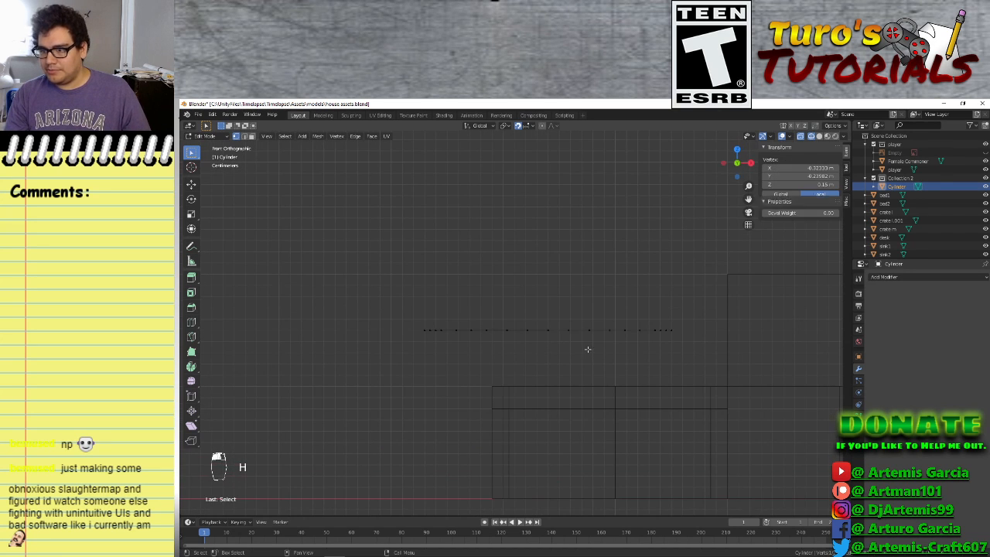
middle_click_drag(592, 345, 605, 378)
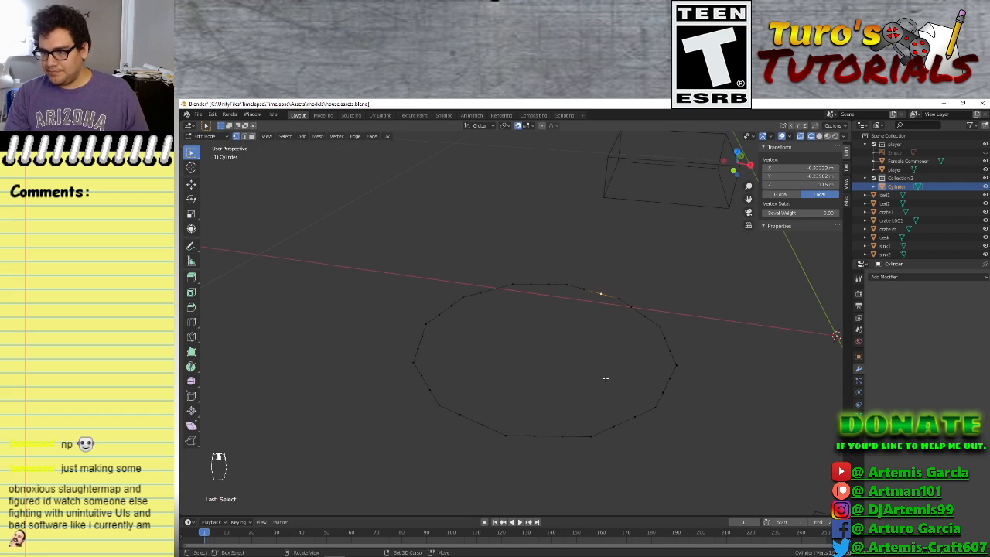
left_click(573, 305)
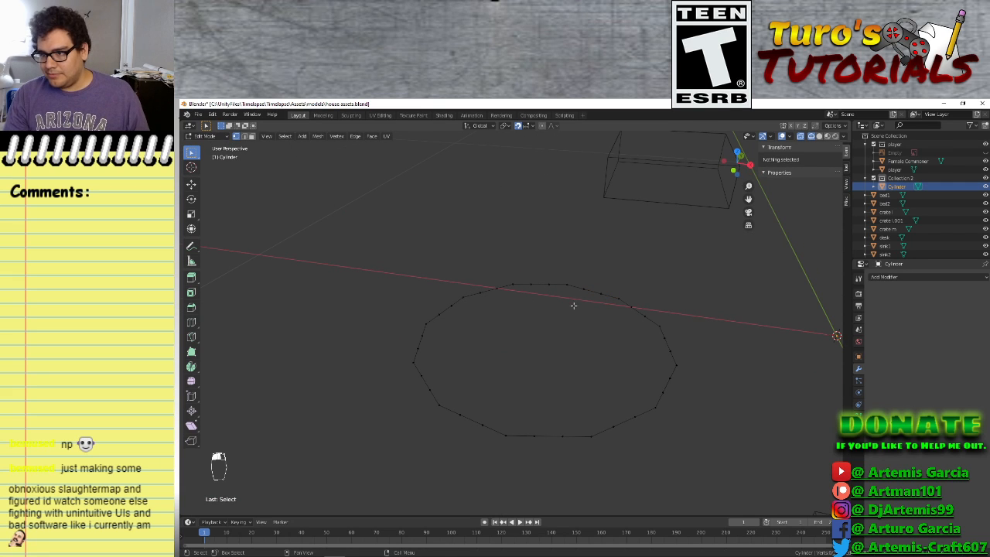
left_click(426, 325)
scroll(429, 367, "up", 2)
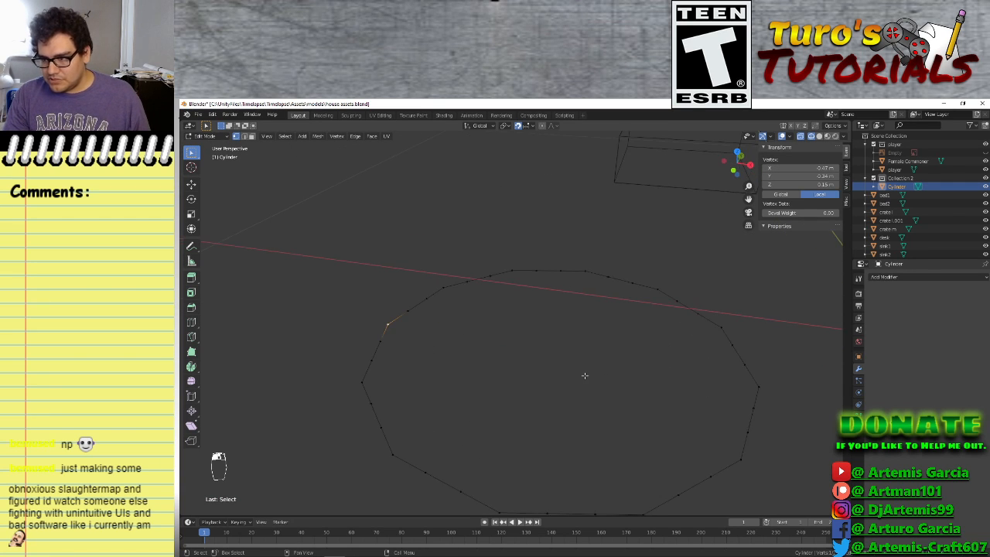
middle_click_drag(578, 377, 545, 345, "shift")
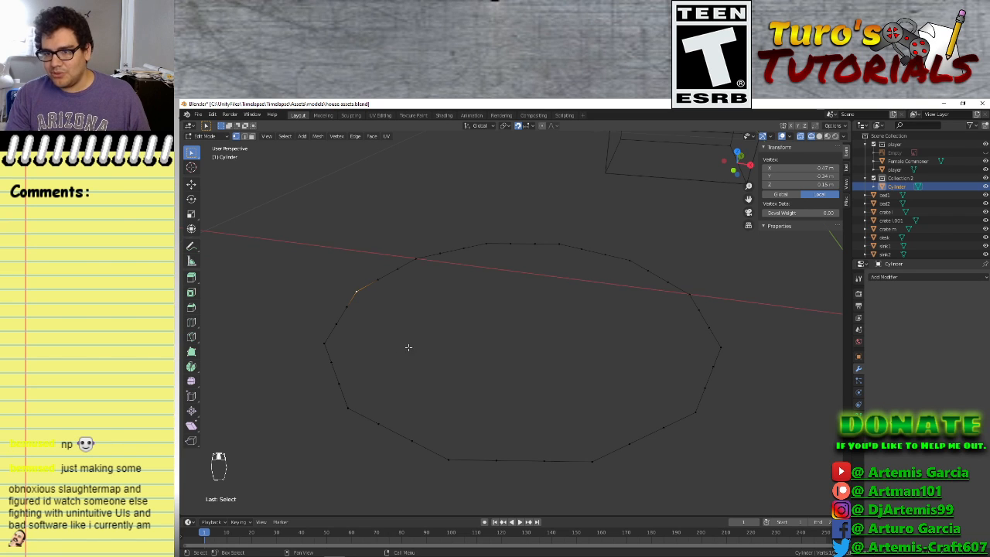
left_click(333, 324, "alt")
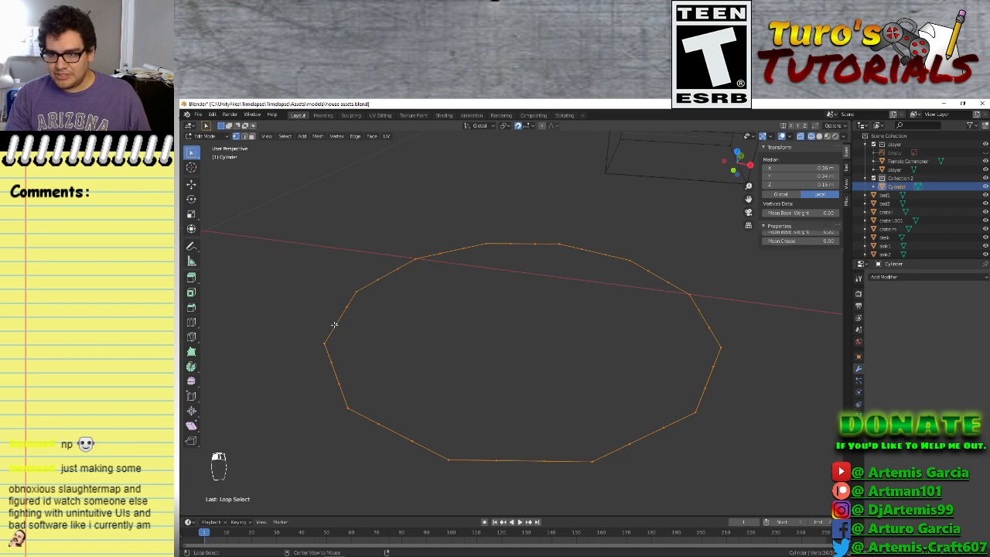
right_click(333, 325)
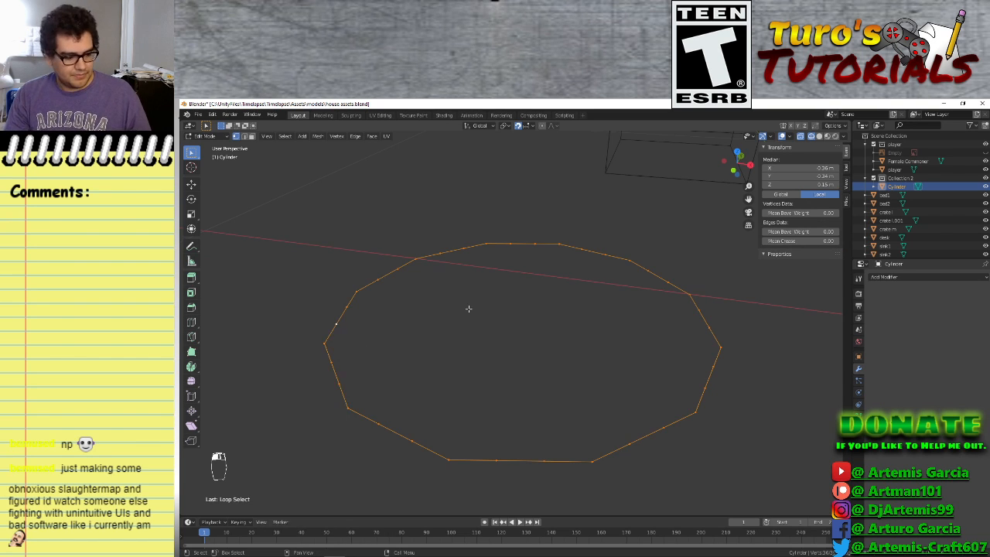
key("f")
Switch to edge selection and mark the outline edges of the new tabletop face as sharp
right_click(430, 306)
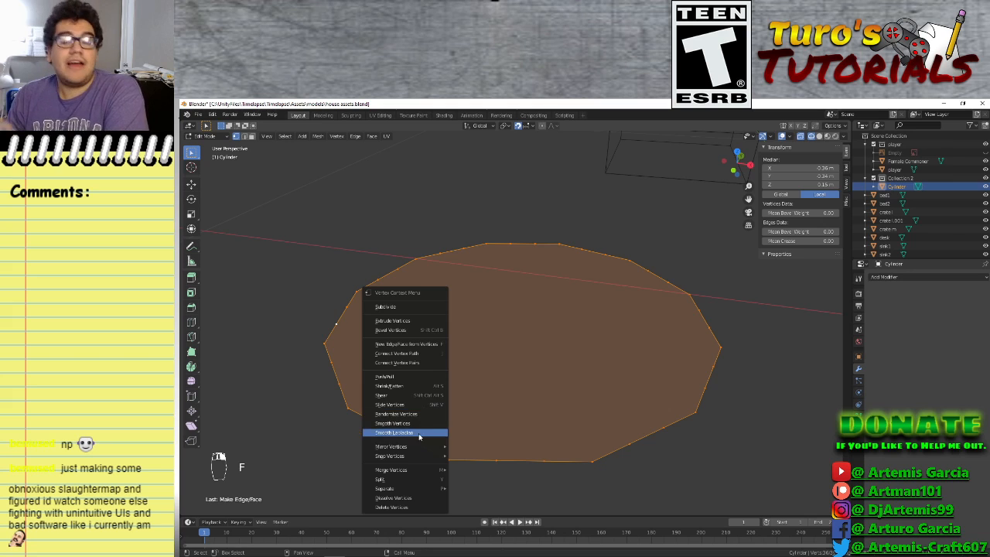
mouse_move(416, 470)
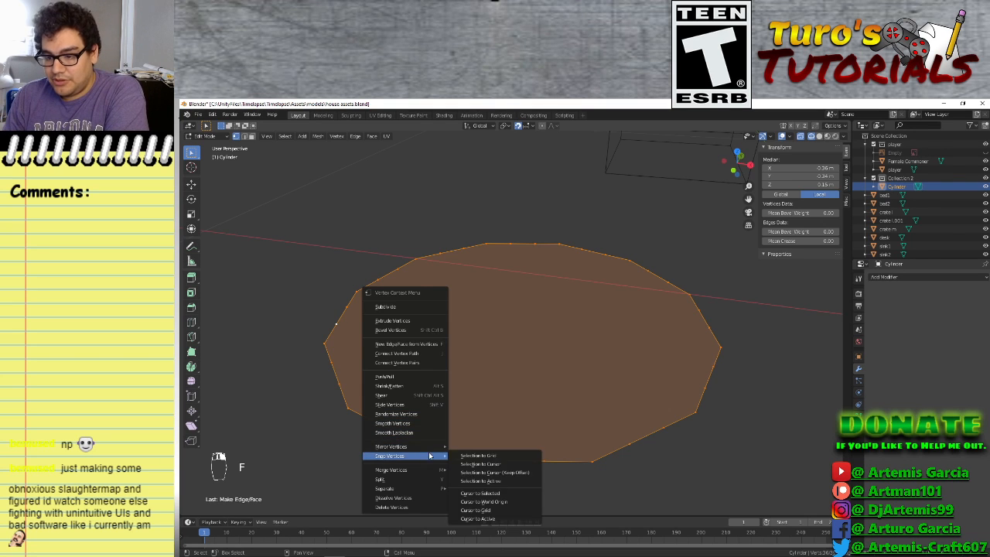
right_click(545, 389)
left_click(252, 137)
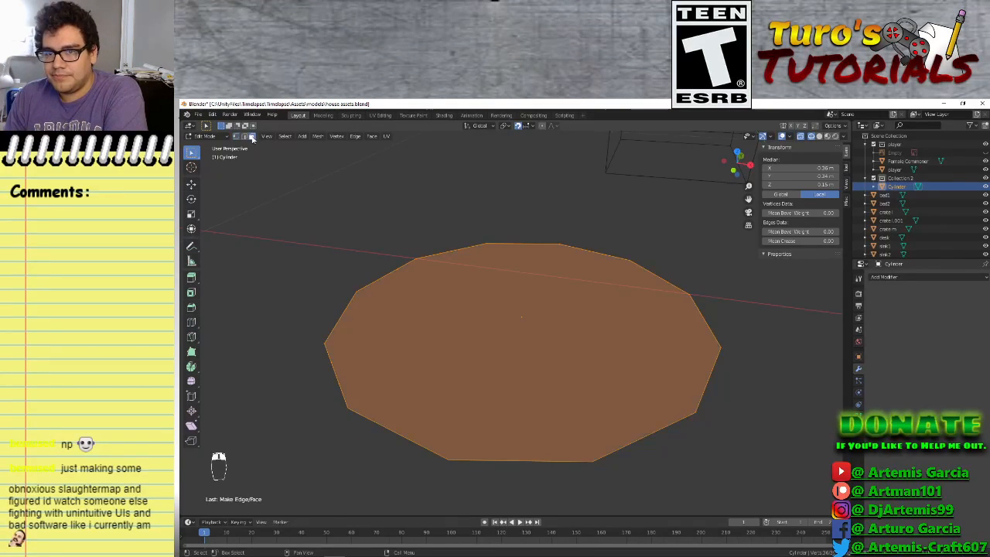
right_click(342, 368)
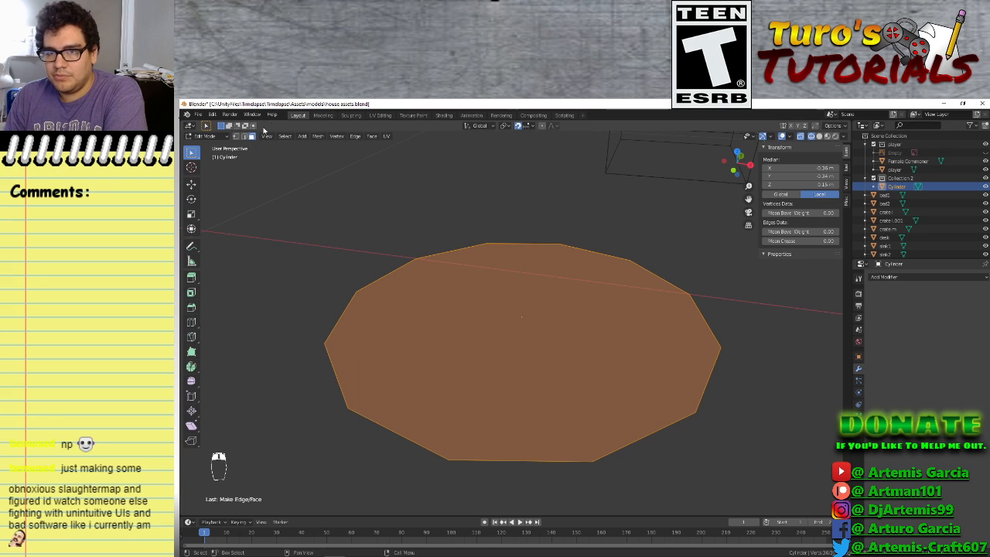
left_click(245, 137)
right_click(358, 389)
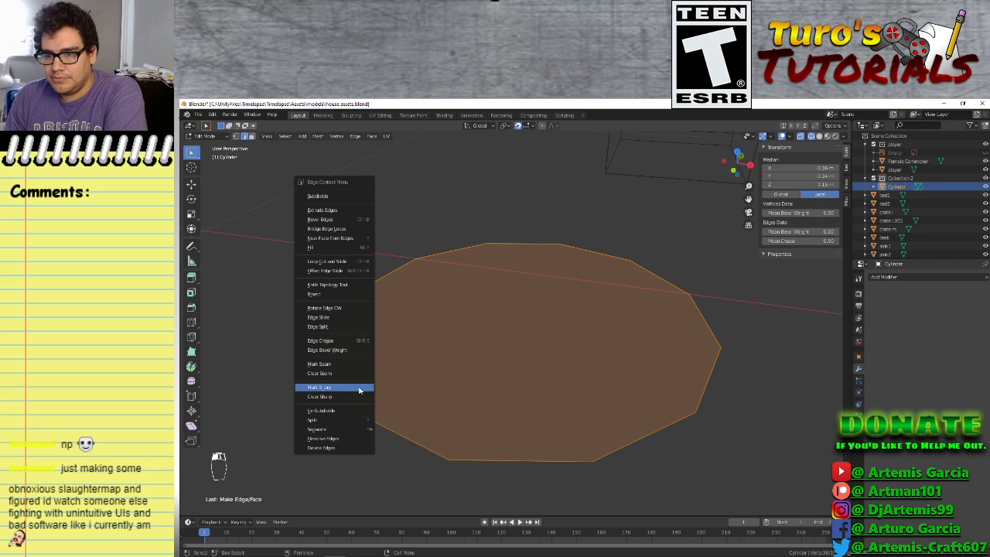
left_click(319, 387)
Triangulate the new tabletop face in face selection and reveal the hidden table geometry
left_click(252, 136)
right_click(346, 318)
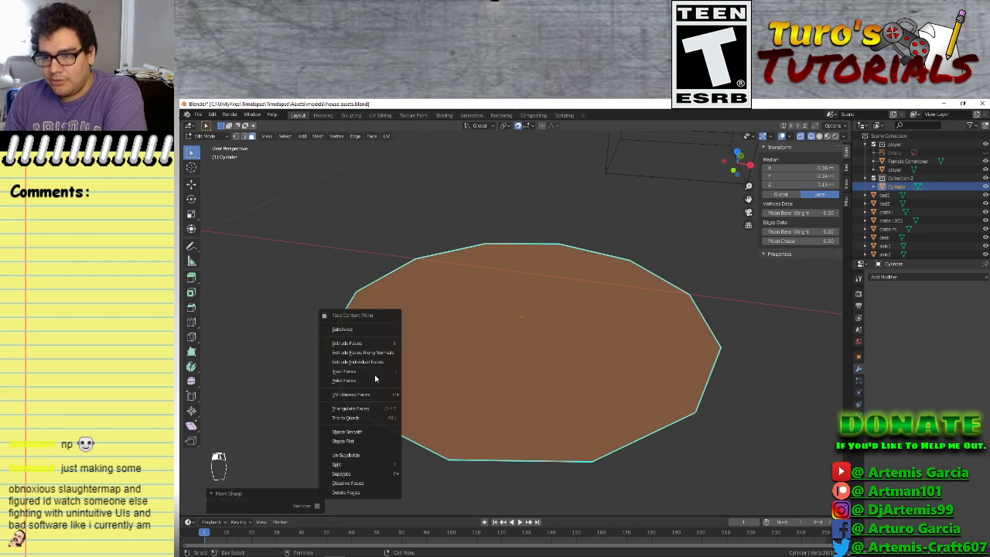
left_click(369, 409)
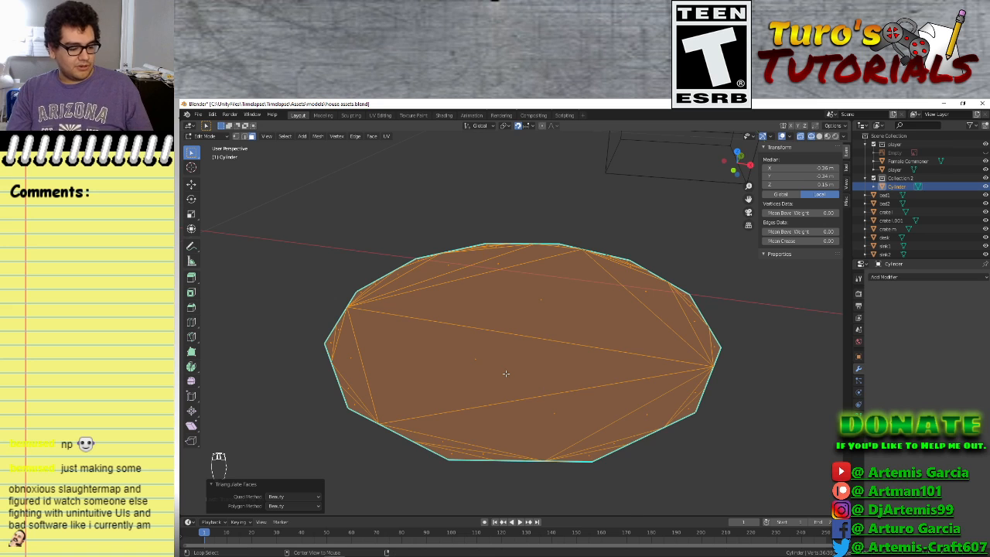
key("alt+h")
scroll(486, 373, "down", 1)
scroll(486, 373, "down", 1)
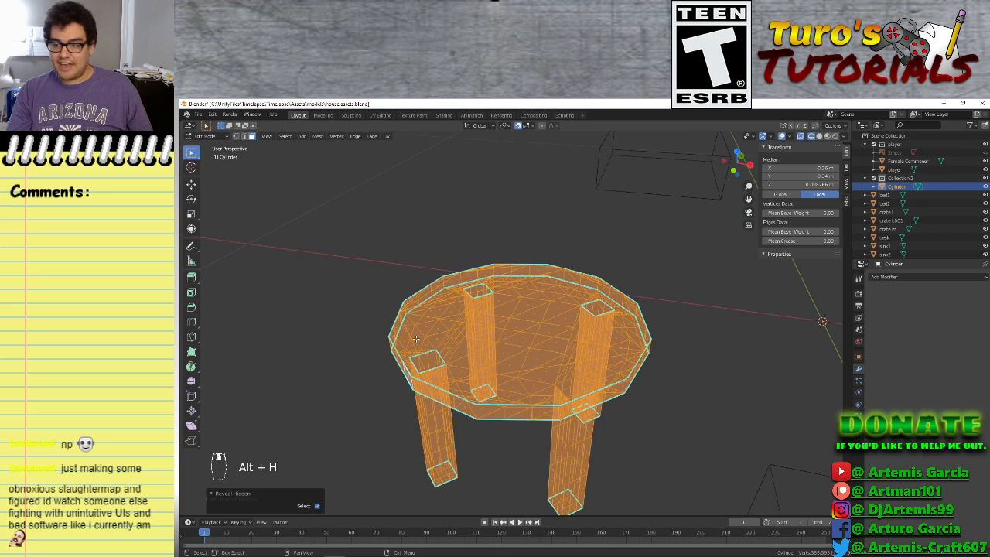
Examine the whole revealed table mesh and its sharp-edge markings from another angle
left_click(417, 339)
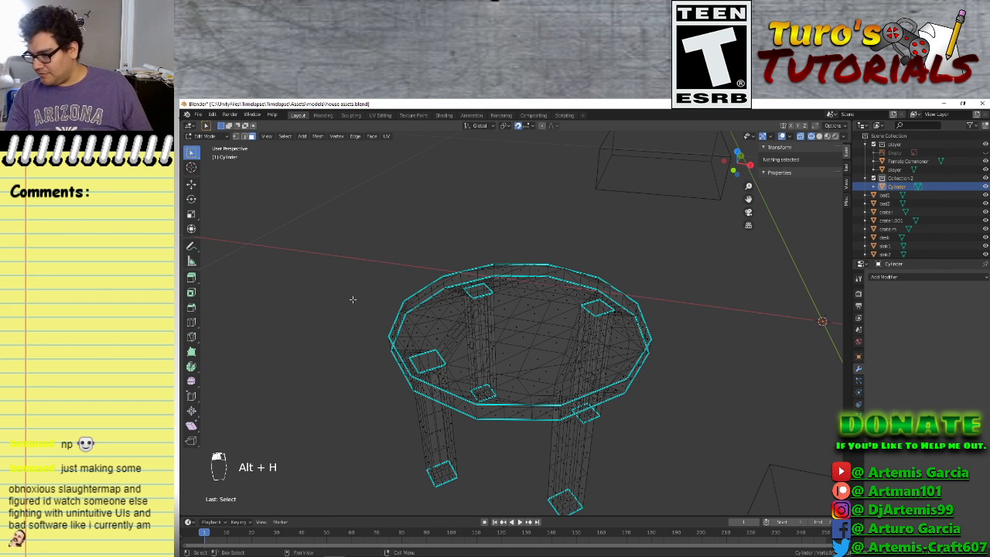
scroll(457, 340, "down", 1)
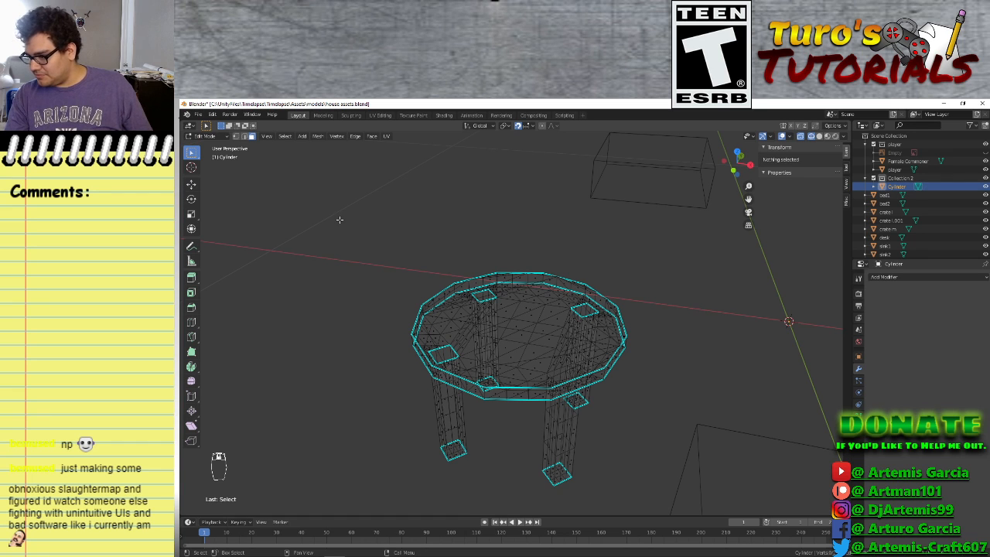
left_click_drag(344, 218, 626, 498)
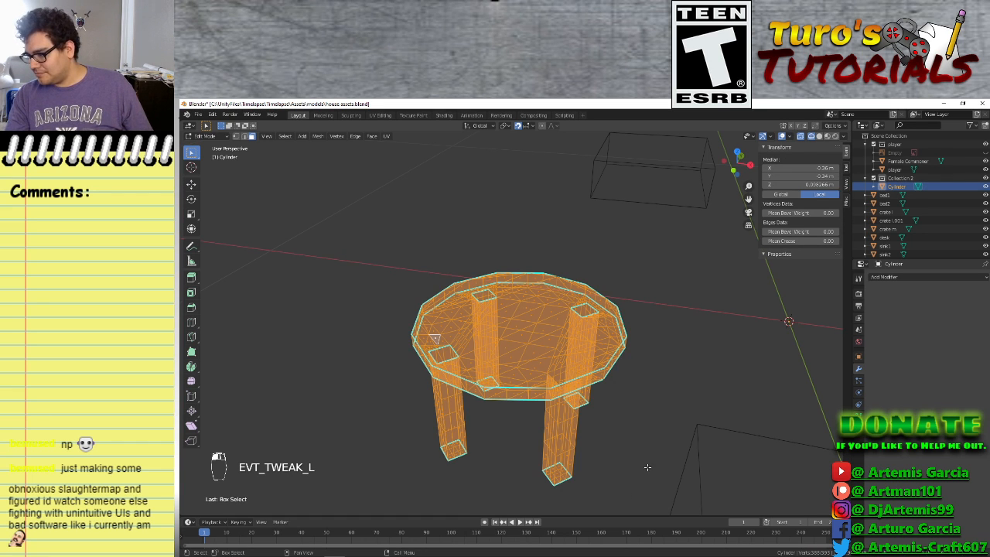
left_click(647, 467)
middle_click_drag(647, 467, 505, 436)
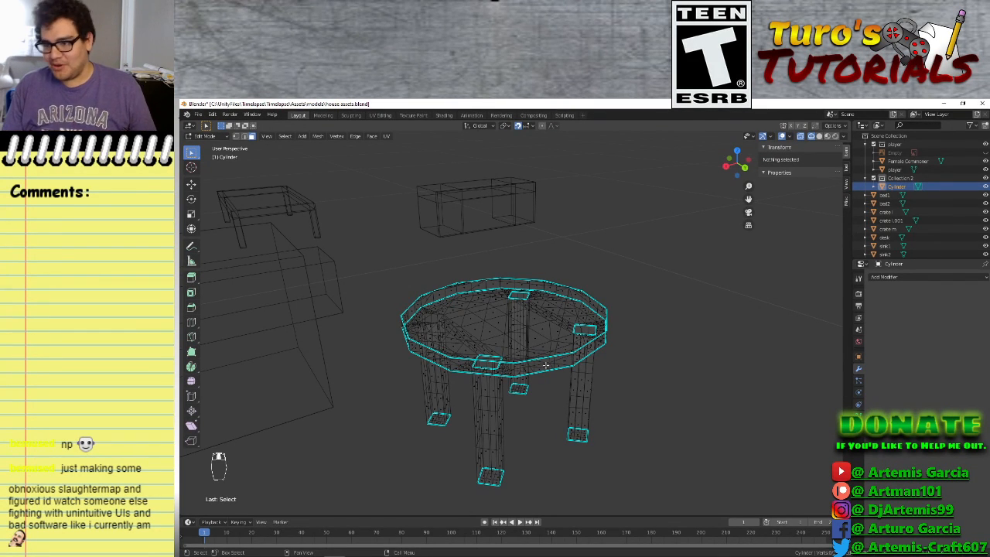
middle_click_drag(600, 414, 634, 413, "shift")
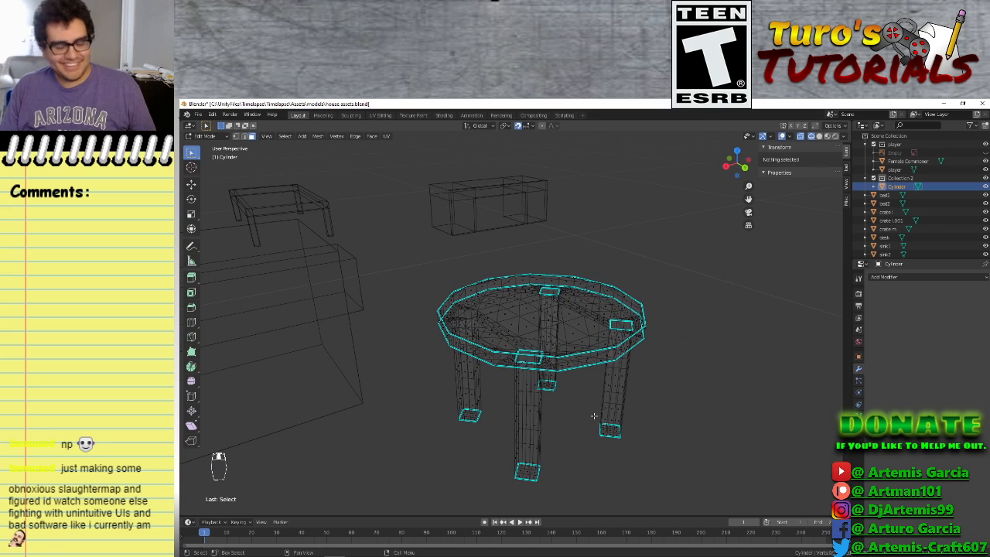
key("a")
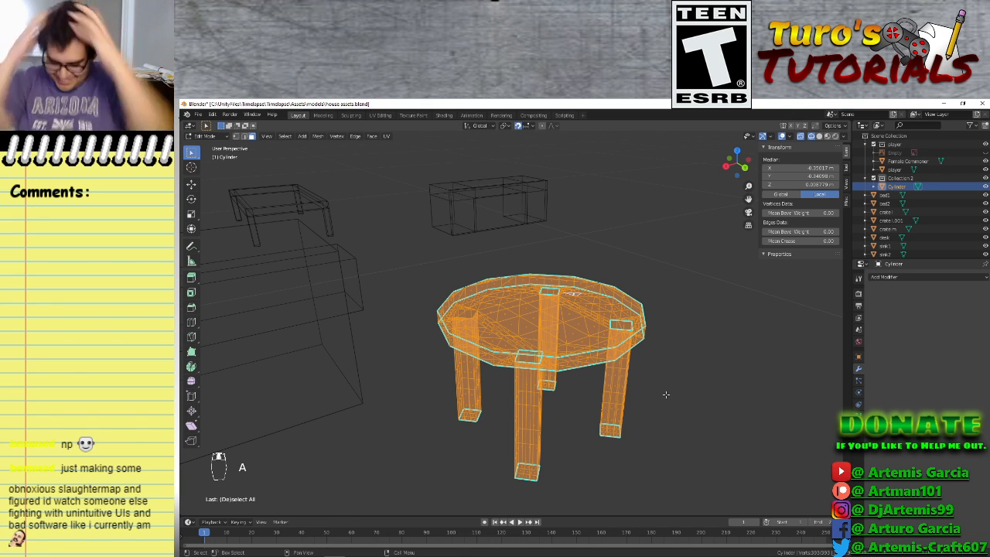
left_click(642, 405)
Select the four edges where the remaining unmarked leg meets the tabletop's underside and mark them sharp
scroll(448, 344, "up", 5)
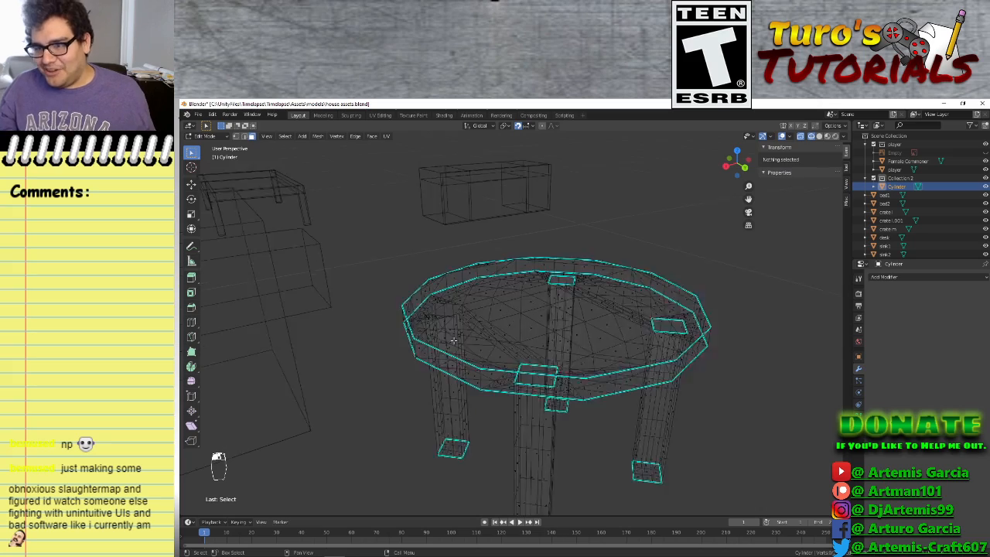
middle_click_drag(426, 375, 444, 285)
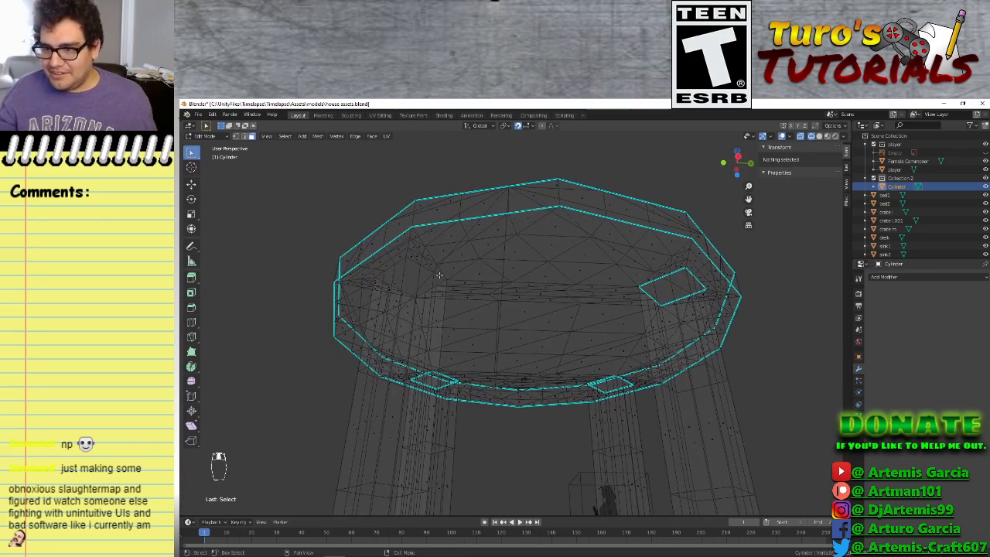
left_click(438, 272)
key("2")
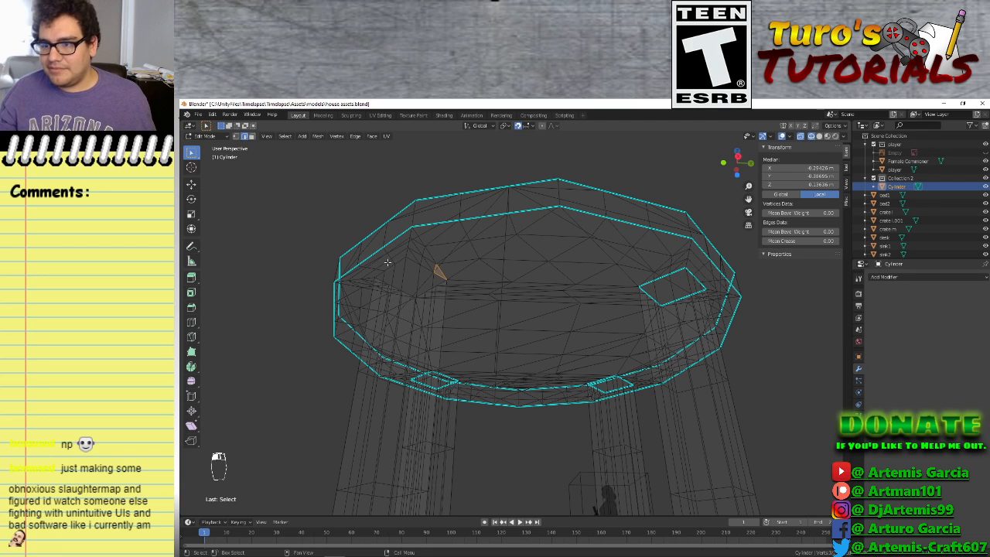
left_click(412, 266)
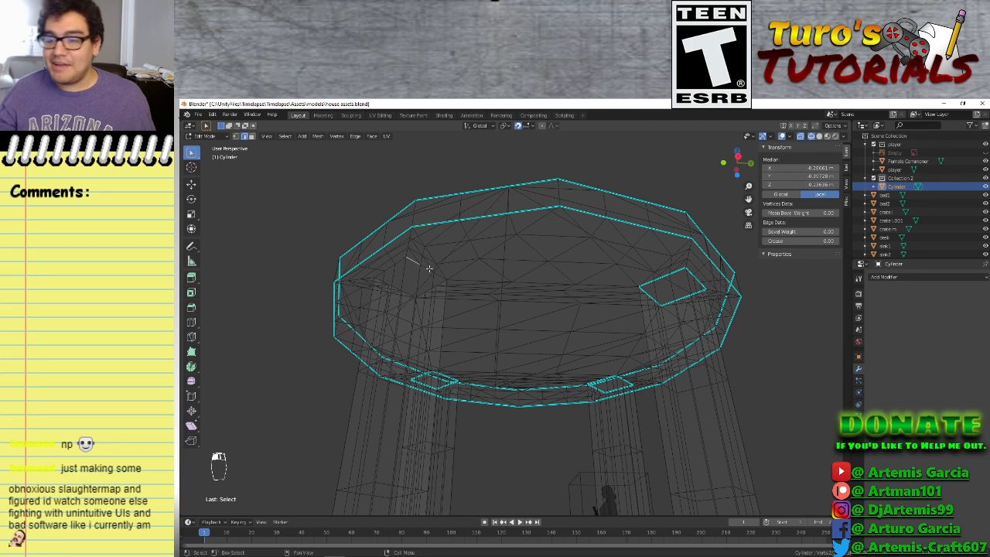
left_click(438, 275, "alt")
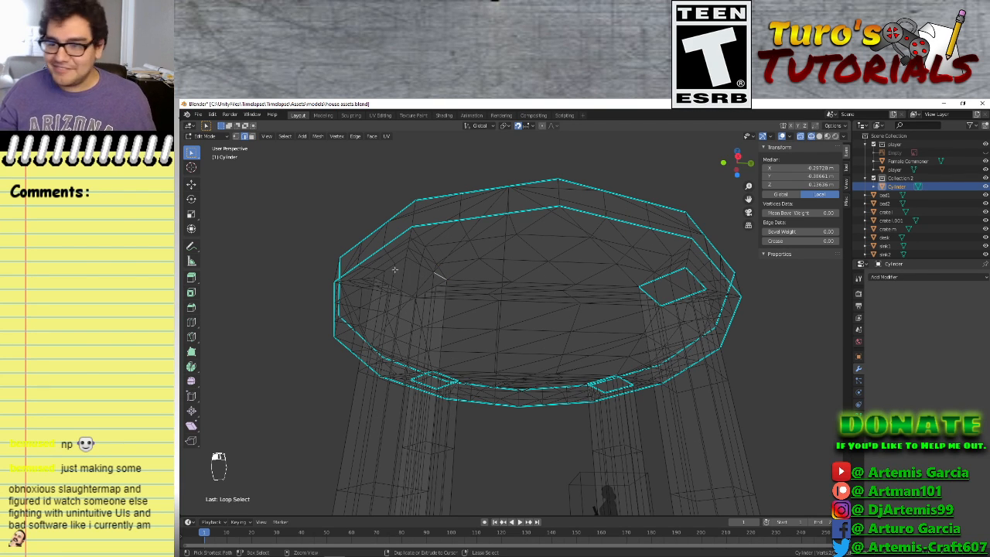
left_click(378, 274, "ctrl")
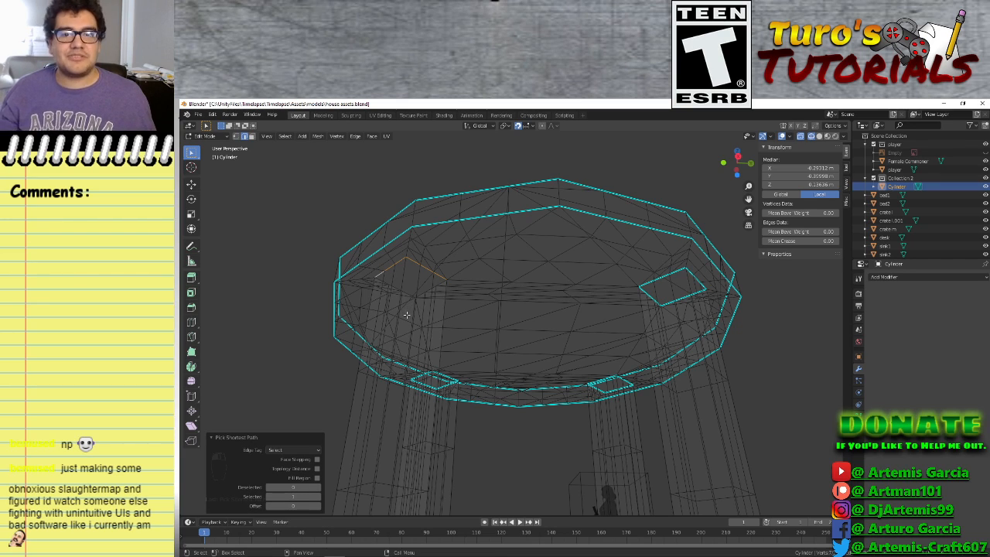
middle_click_drag(409, 317, 499, 332)
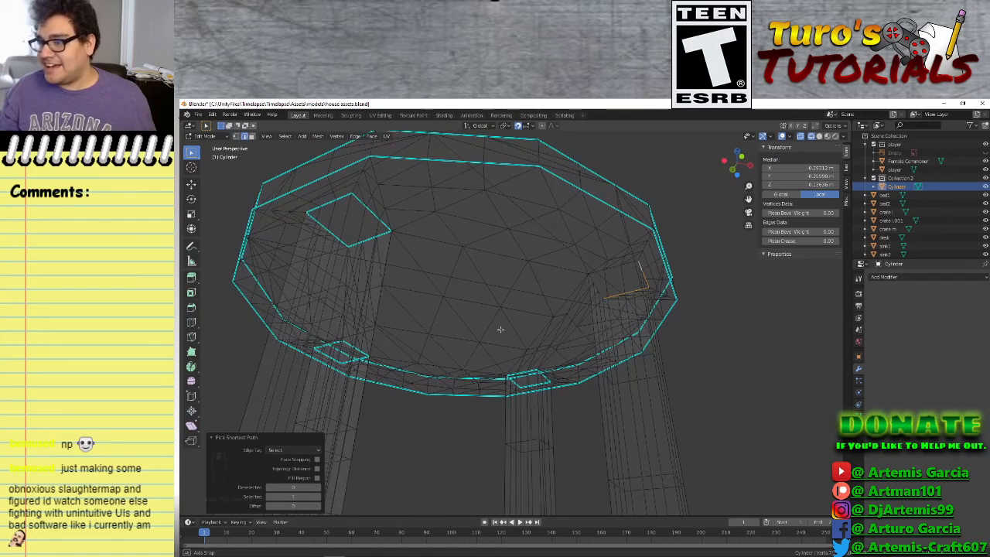
left_click(592, 274, "ctrl")
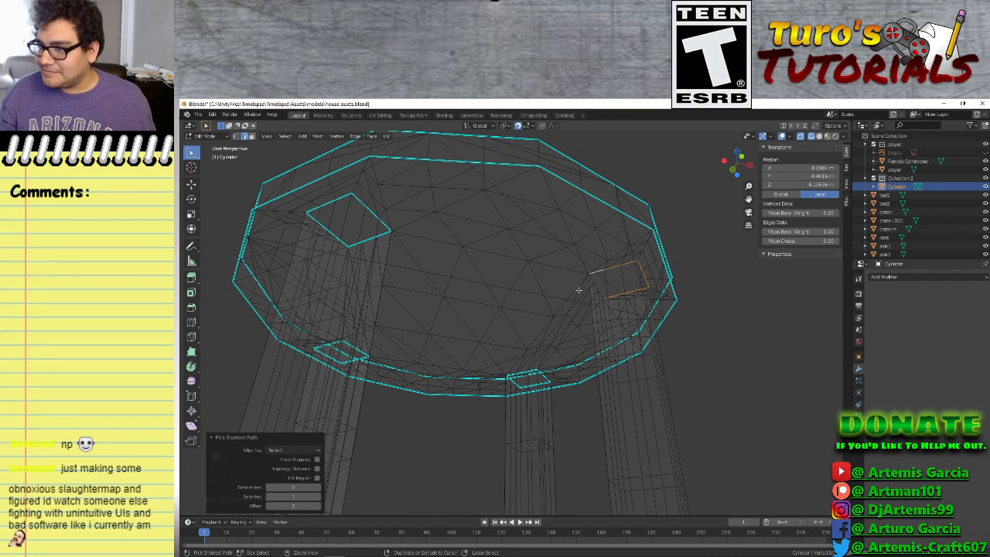
mouse_move(555, 378)
middle_mouse_down()
mouse_move(552, 390)
mouse_move(572, 368)
middle_mouse_up()
left_click(545, 364, "ctrl")
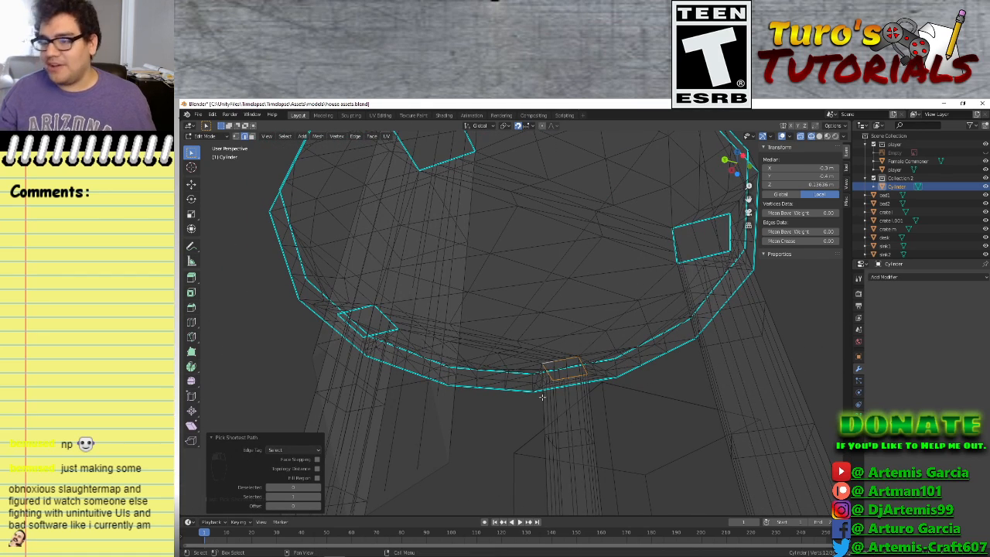
right_click(555, 370)
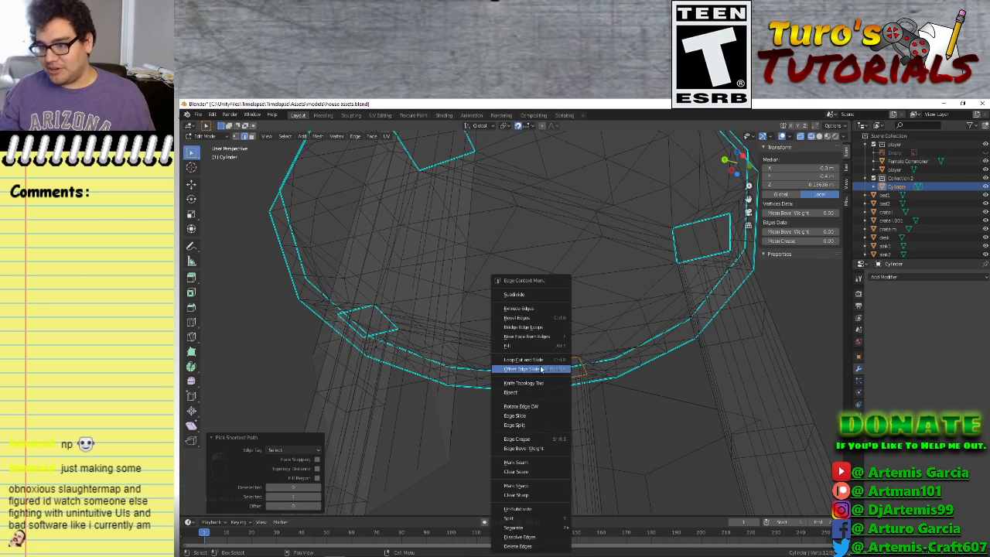
left_click(528, 485)
left_click(662, 382)
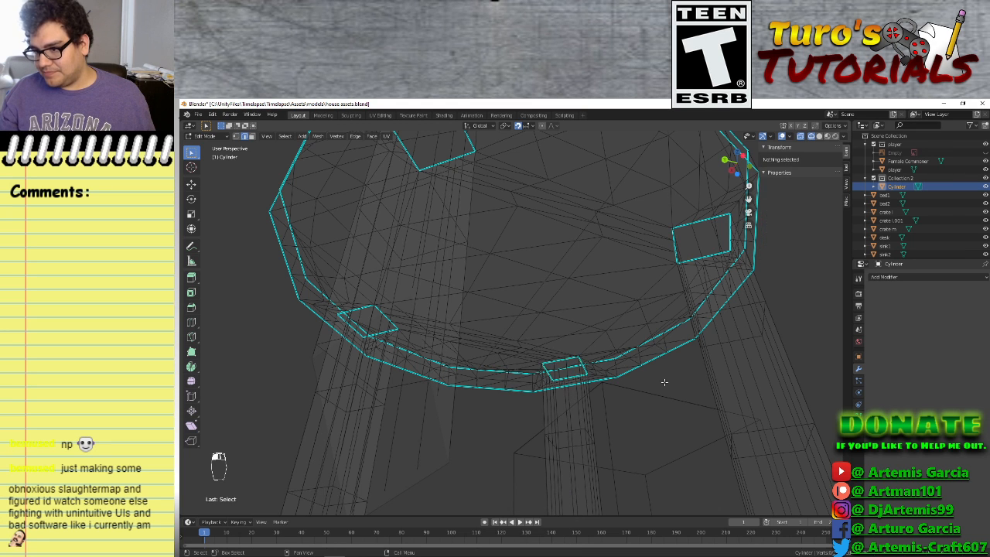
Try a Smooth modifier on the fully selected table and remove it again
scroll(648, 402, "down", 5)
mouse_move(648, 401)
middle_mouse_down()
mouse_move(636, 389)
mouse_move(654, 396)
middle_mouse_up()
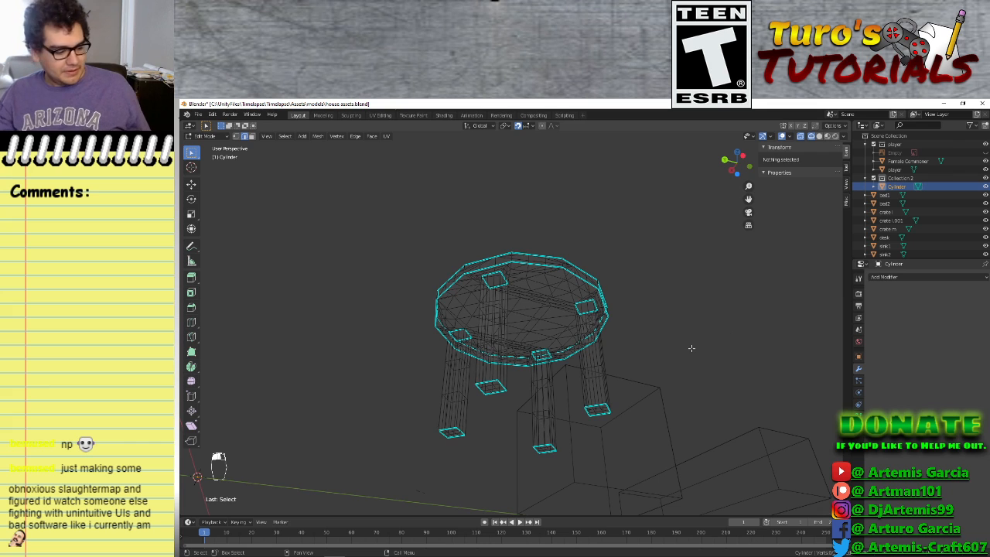
key("a")
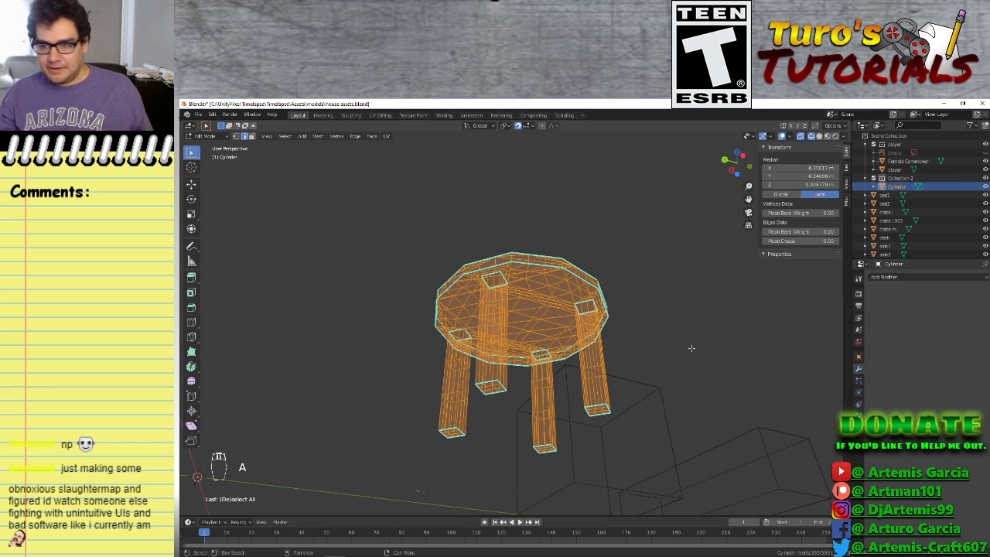
left_click(891, 285)
left_click(883, 389)
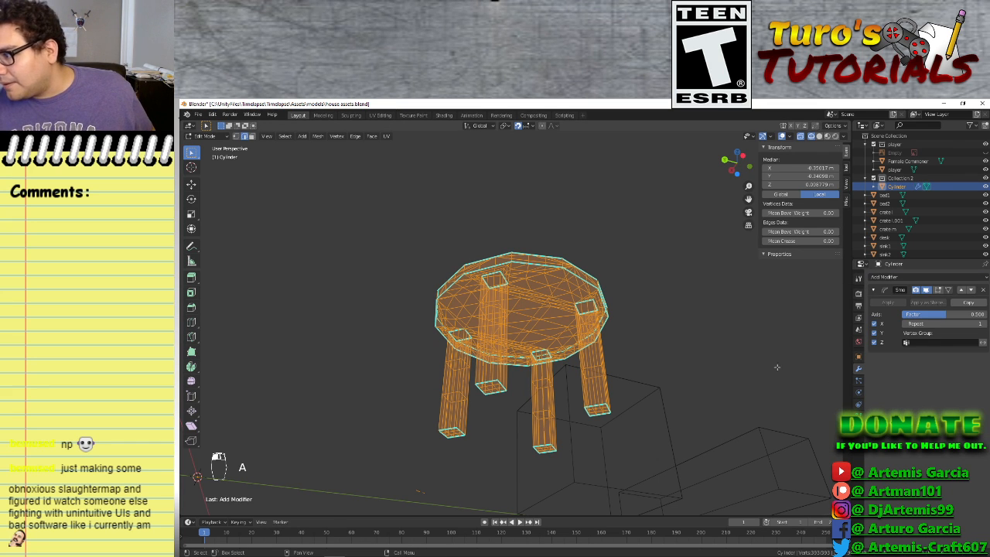
left_click(983, 289)
Apply smooth shading to all faces of the table and clear the selection
left_click(318, 136)
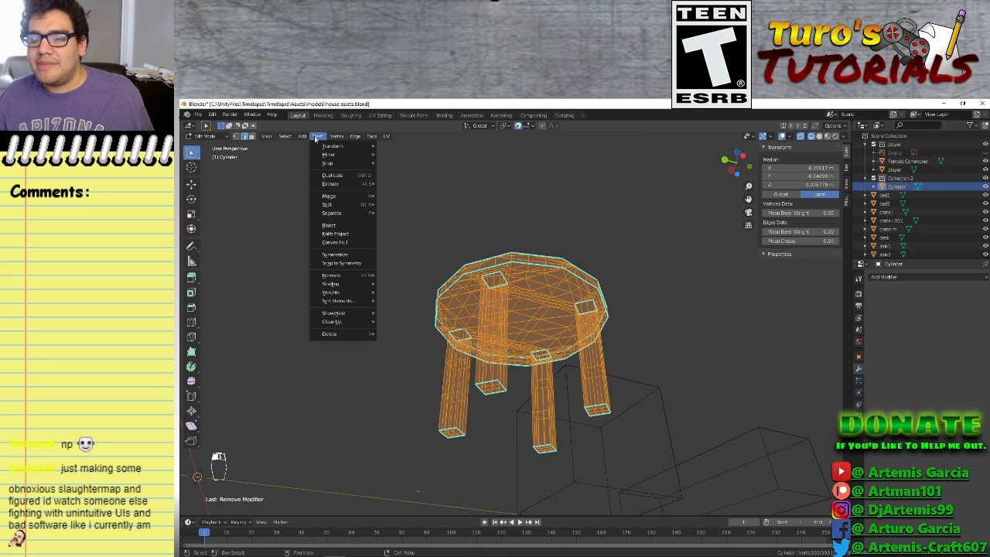
mouse_move(314, 185)
left_click(355, 136)
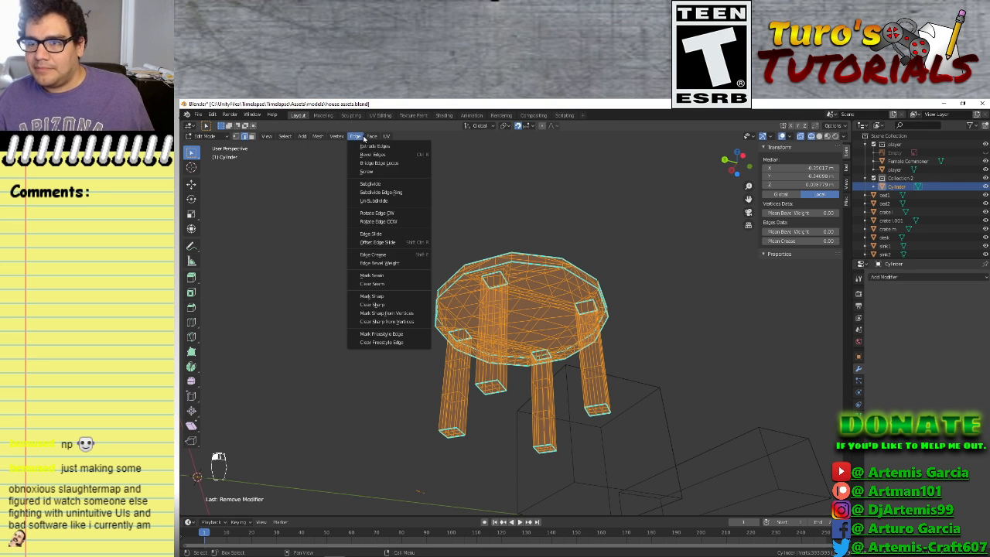
mouse_move(372, 137)
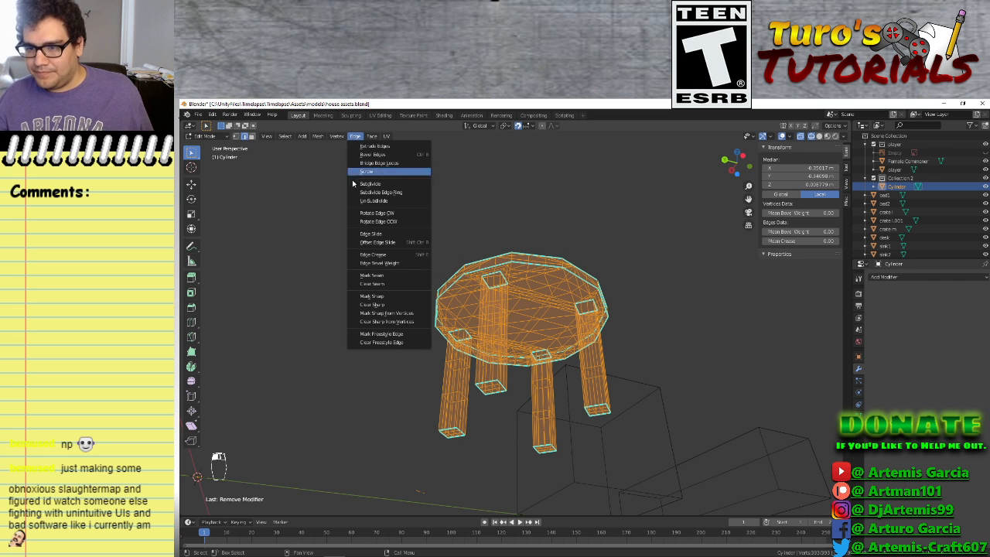
left_click(372, 137)
left_click(371, 137)
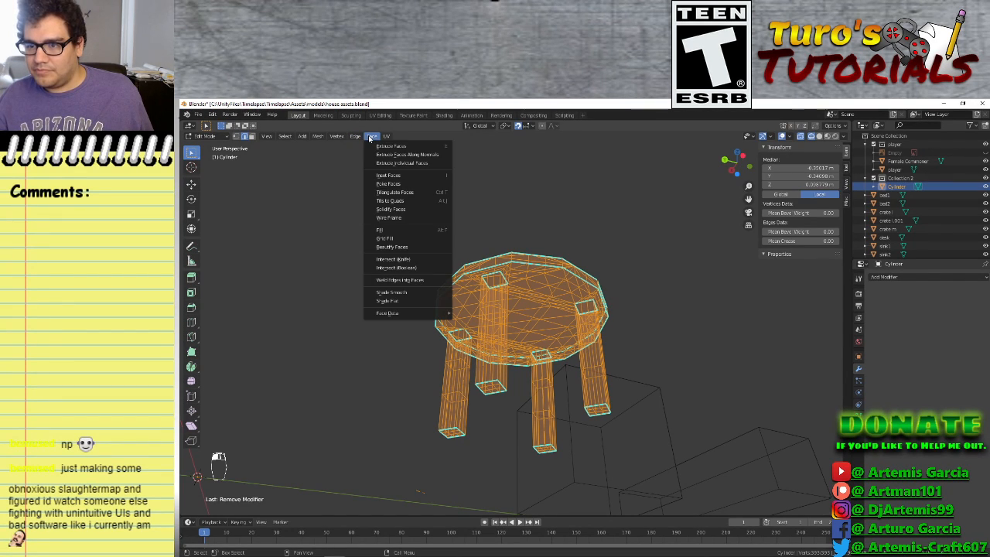
left_click(395, 295)
left_click(654, 271)
middle_click_drag(655, 296, 534, 426)
Select the entire table mesh and add a Smooth modifier to it
key("a")
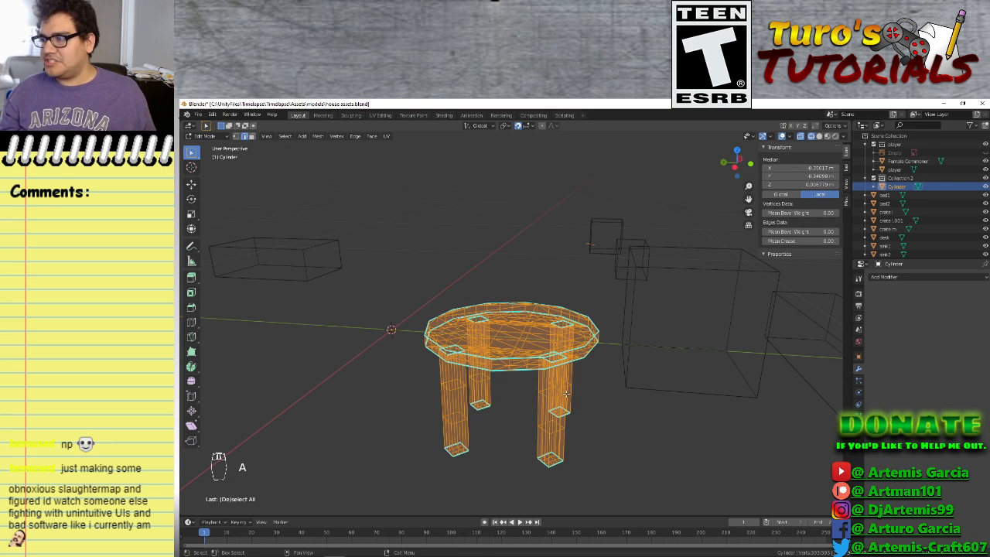
left_click(885, 276)
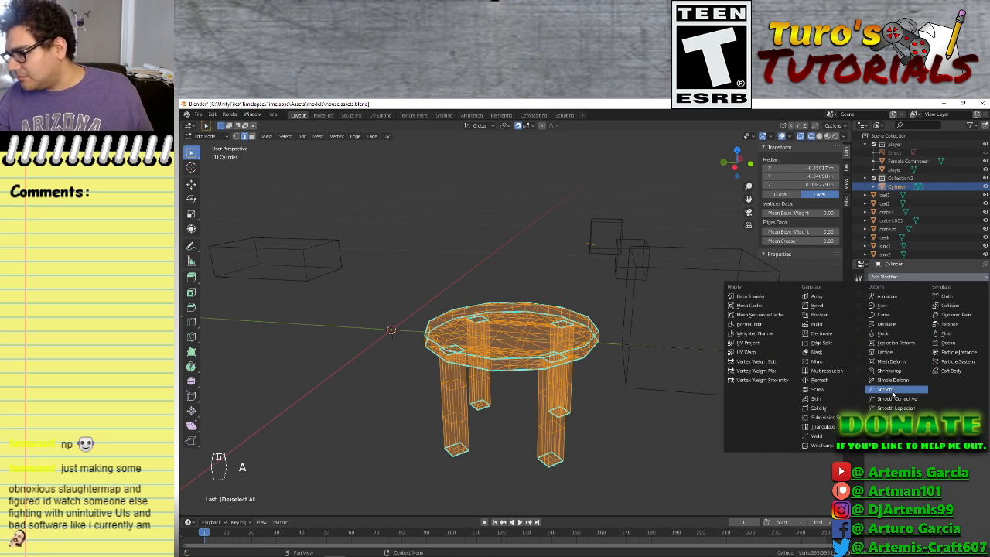
left_click(893, 388)
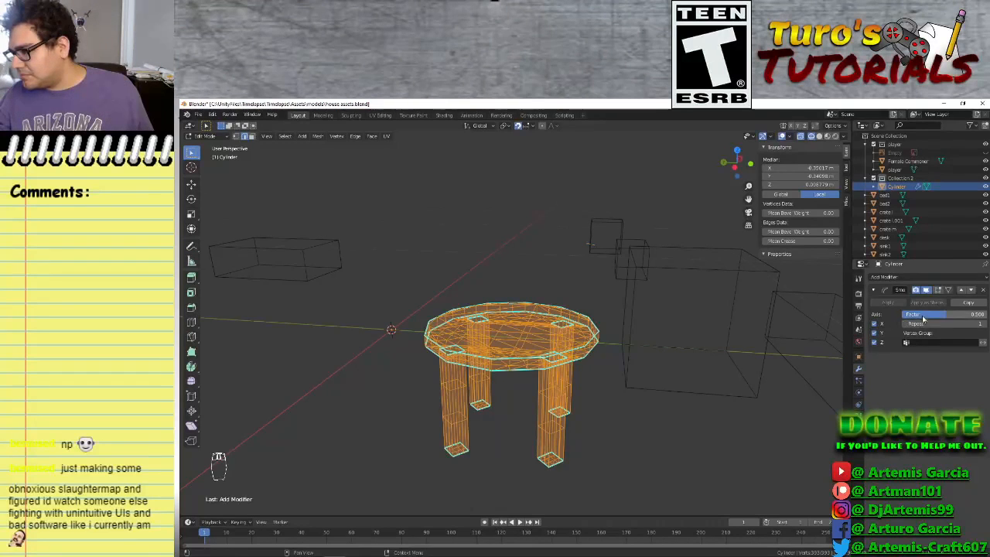
Set the Smooth modifier's repeat to 7 and display the table in solid shading
left_click(983, 324)
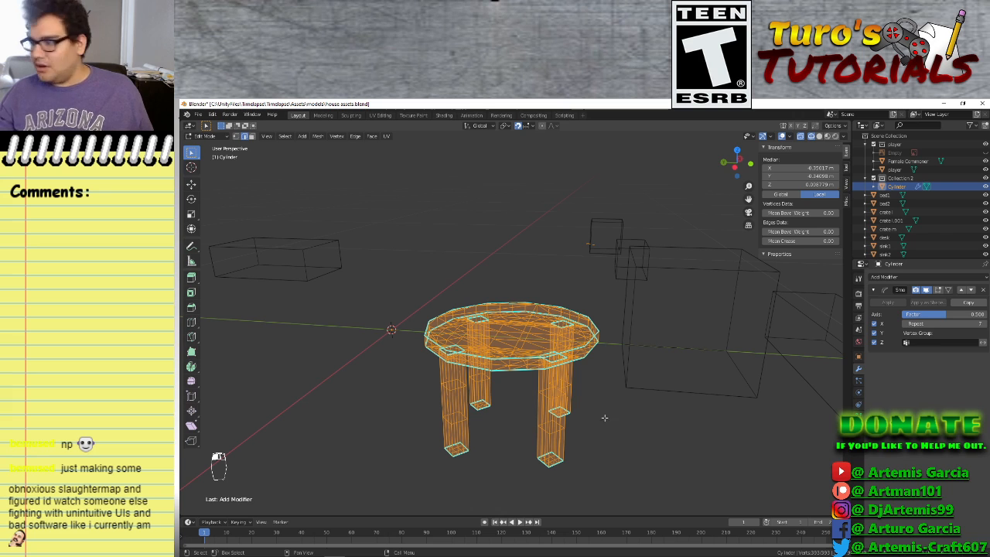
key("Tab")
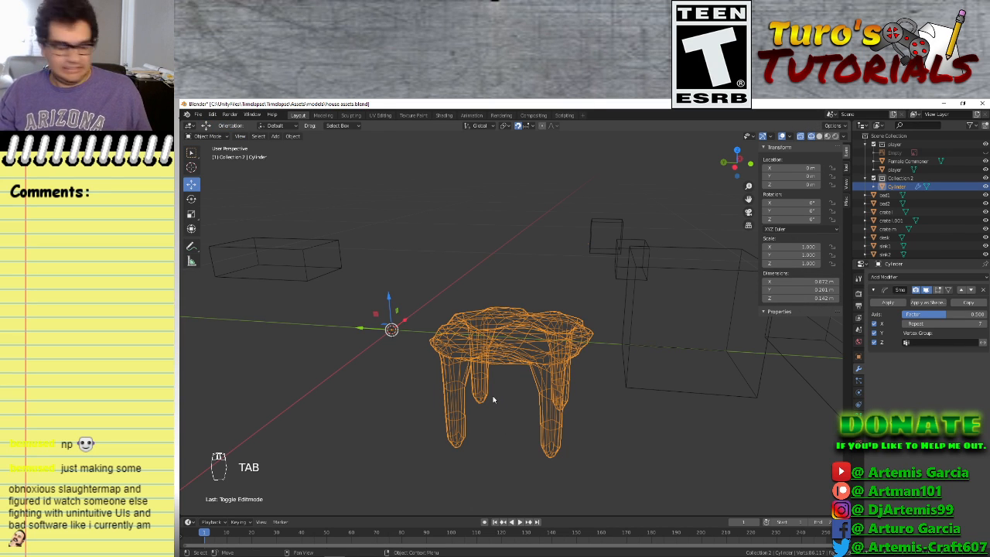
key("z")
left_click(541, 399)
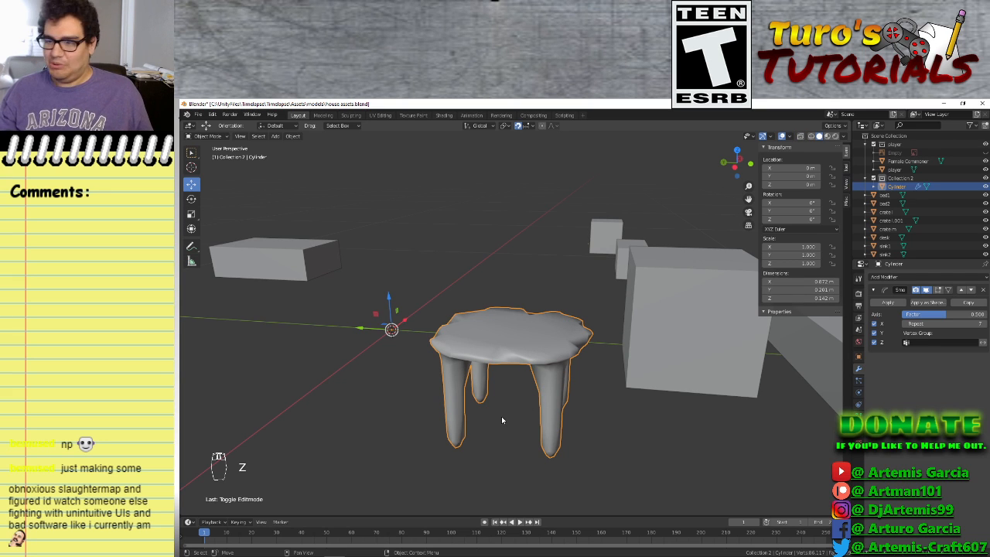
Remove the Smooth modifier from the table and inspect the shading from below in Object Mode
key("Tab")
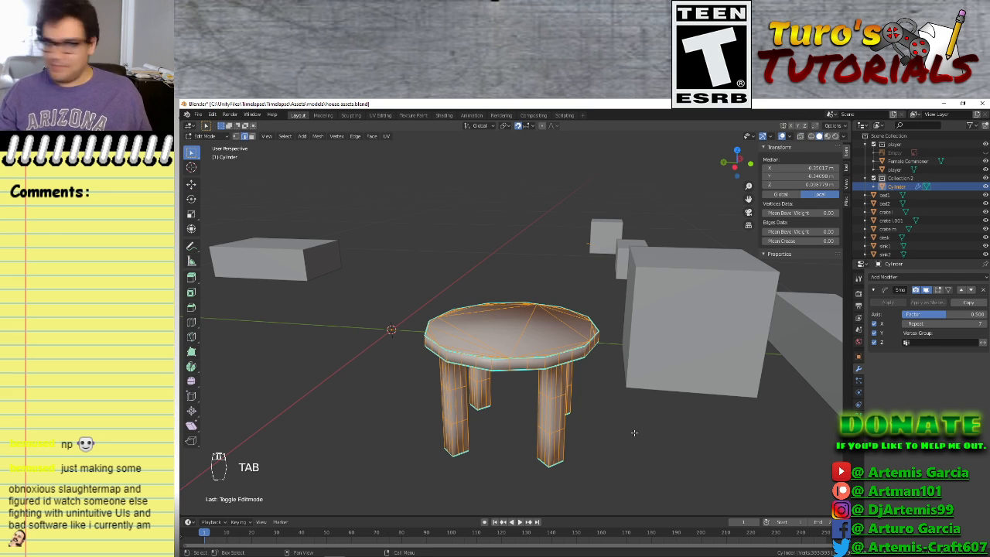
left_click(982, 289)
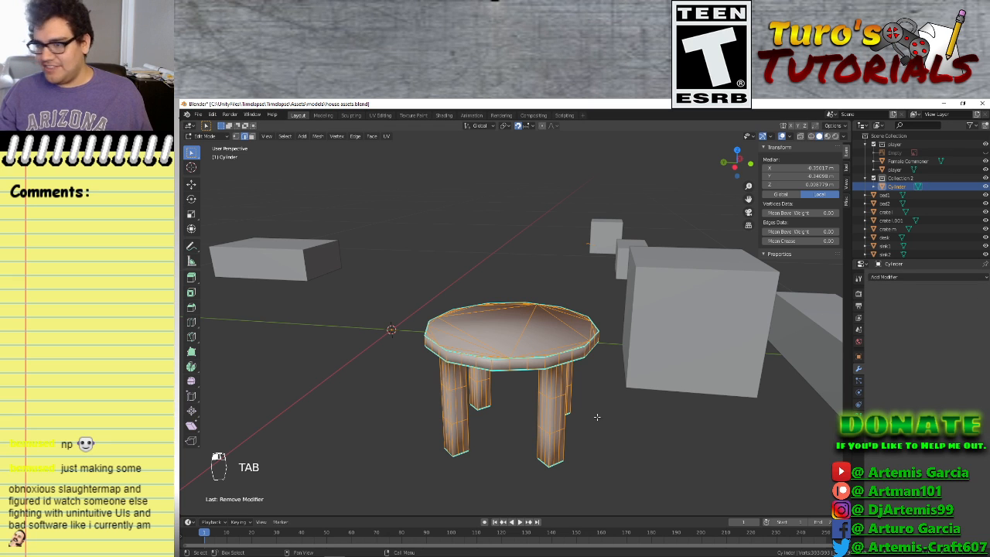
key("Tab")
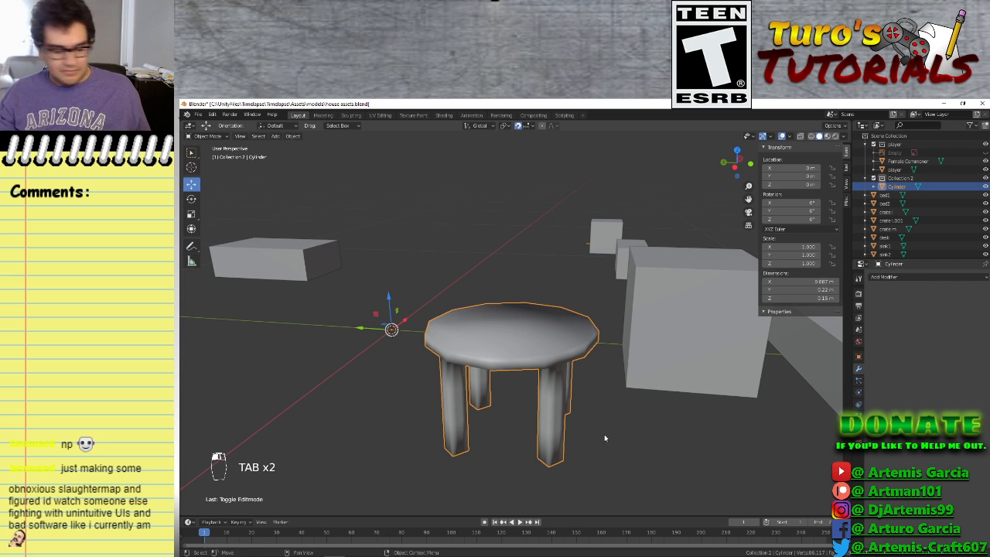
middle_click_drag(664, 454, 426, 390)
scroll(459, 354, "up", 3)
scroll(460, 354, "down", 2)
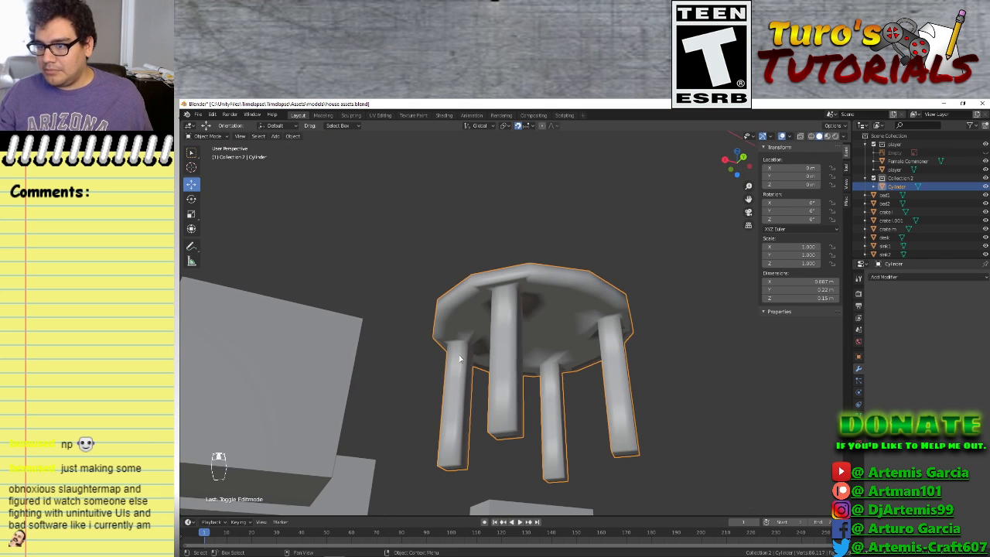
In Edit Mode, select the three edge segments along one vertical corner of a table leg
left_click(499, 374)
key("Tab")
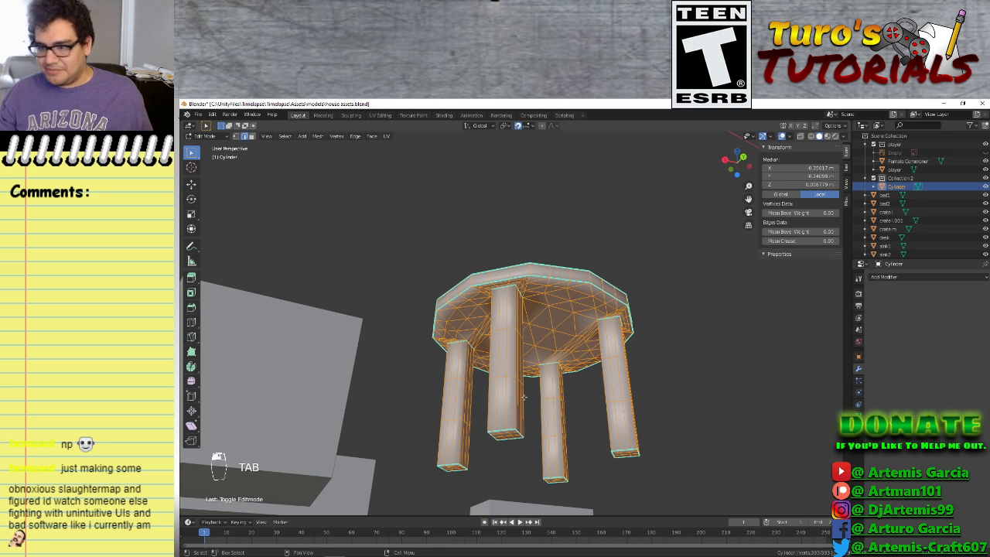
key("KP_1")
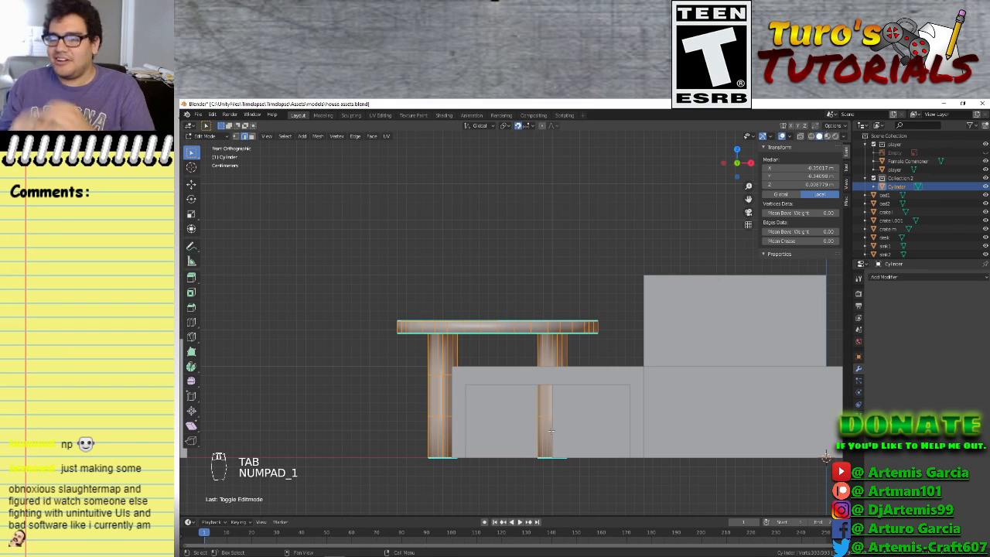
middle_click_drag(558, 434, 499, 342)
left_click(553, 296)
scroll(458, 293, "up", 3)
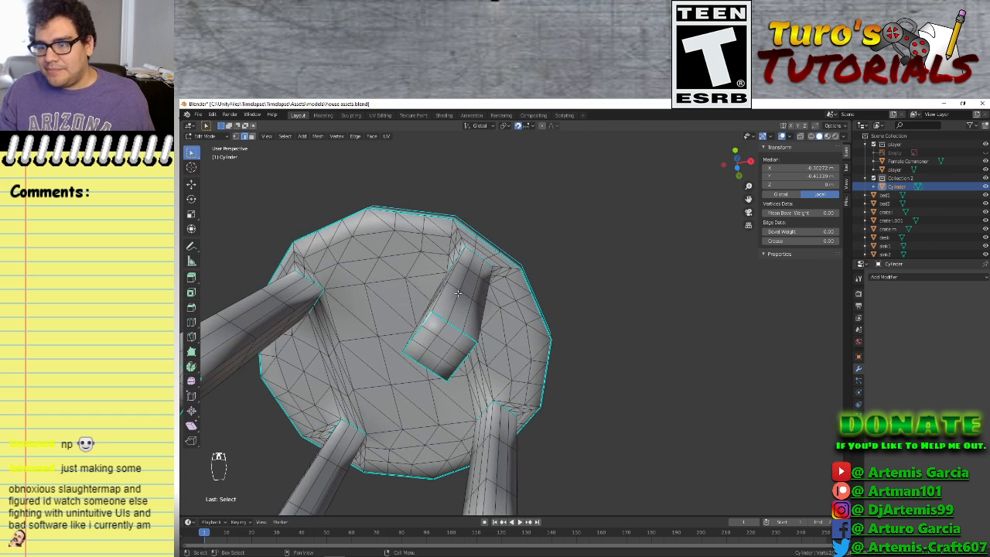
middle_click_drag(456, 258, 516, 312)
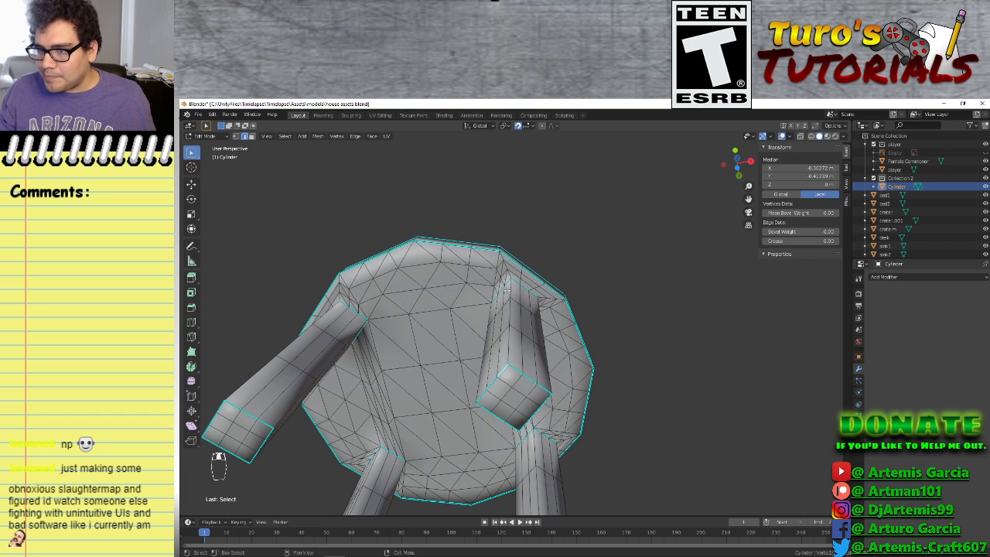
left_click(509, 290)
left_click(511, 307, "shift")
left_click(506, 347, "shift")
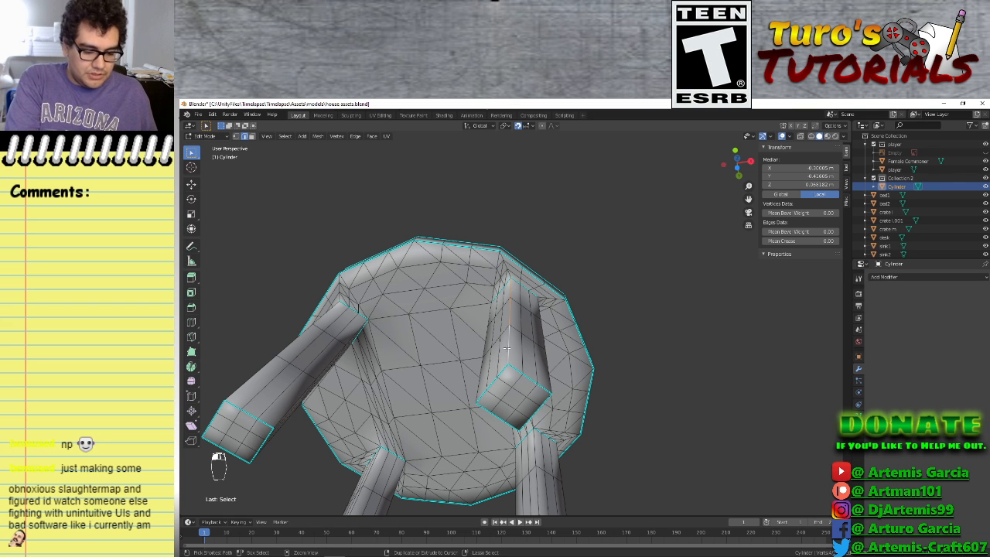
Try moving the selected leg corner about 0.003 m inward along Y from the bottom view, with the Z offset set to 0
key("ctrl+KP_7")
scroll(522, 287, "up", 6)
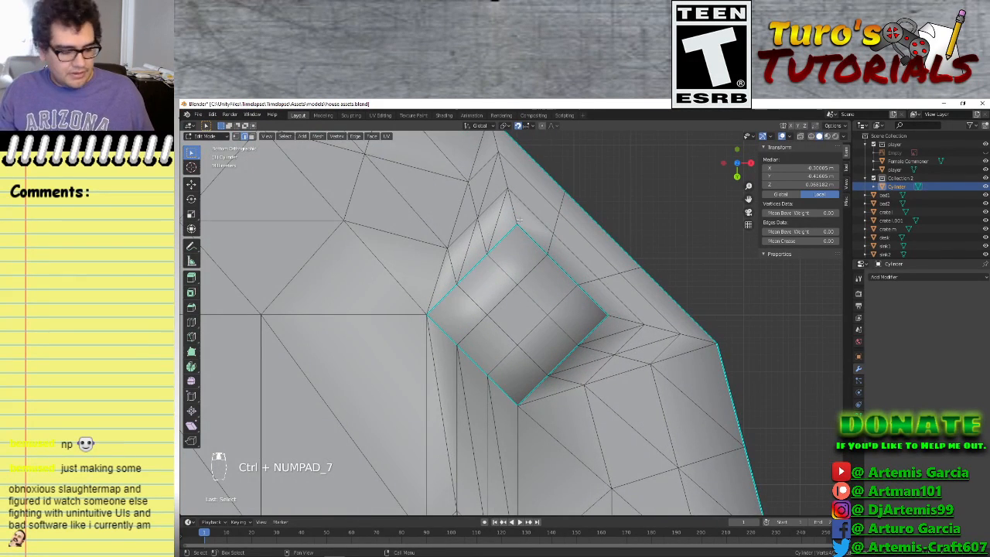
scroll(522, 244, "up", 3)
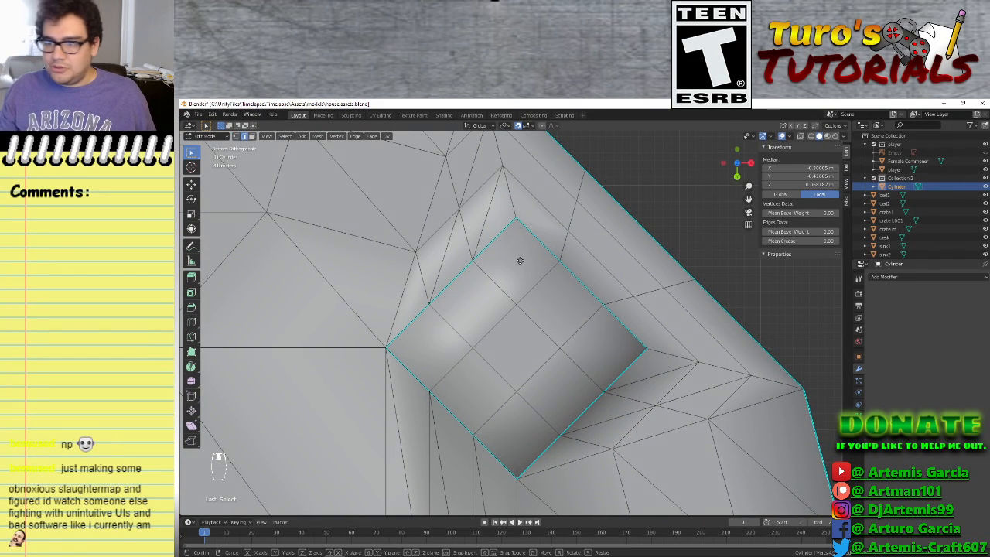
key("g")
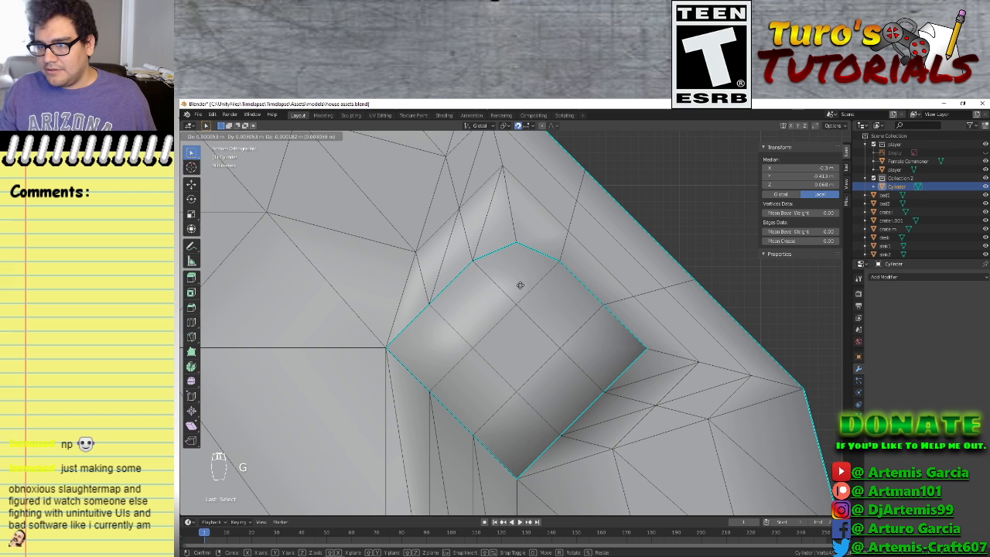
left_click(521, 285)
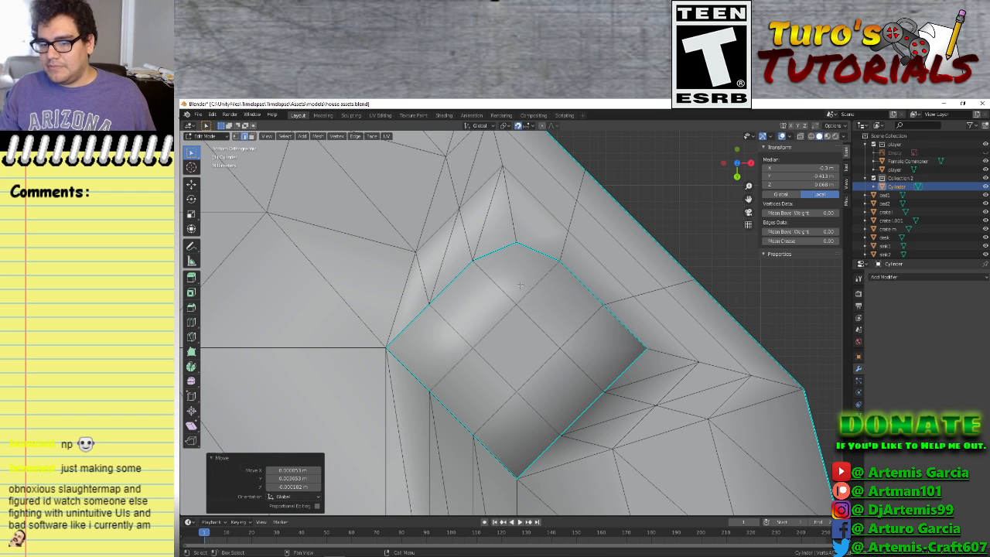
left_click(298, 487)
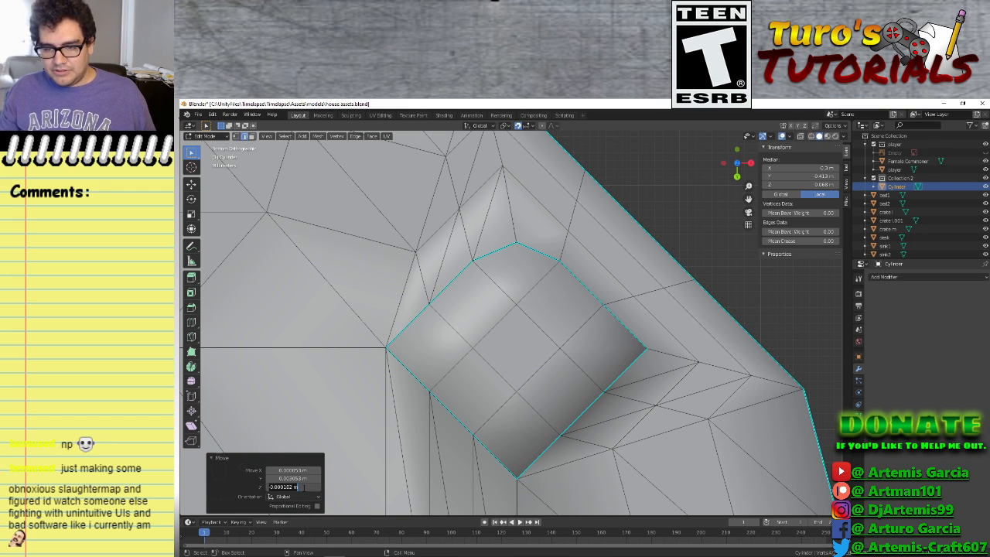
type("0")
key("Return")
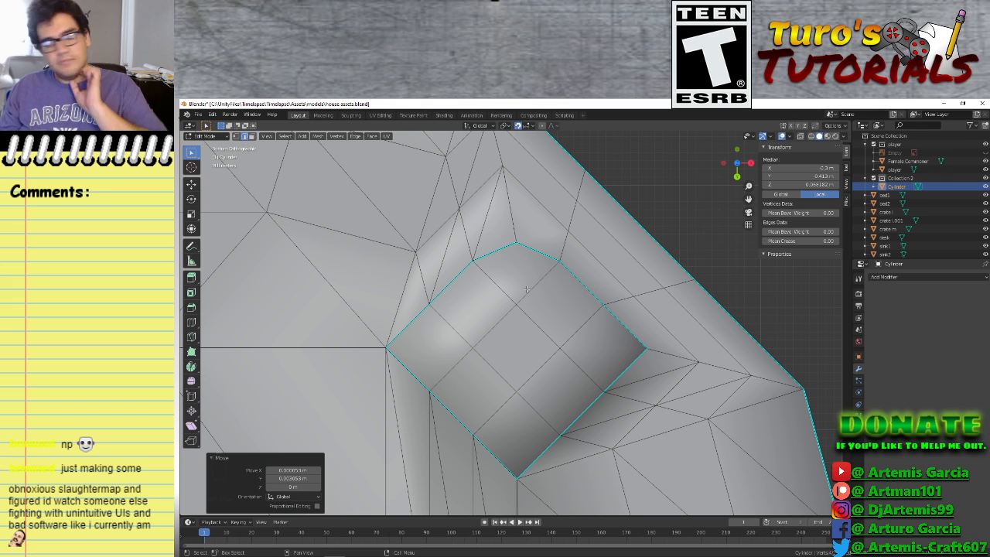
Select the edge segments along another vertical corner of the same leg
middle_click_drag(526, 289, 644, 320, "shift")
scroll(626, 376, "down", 3)
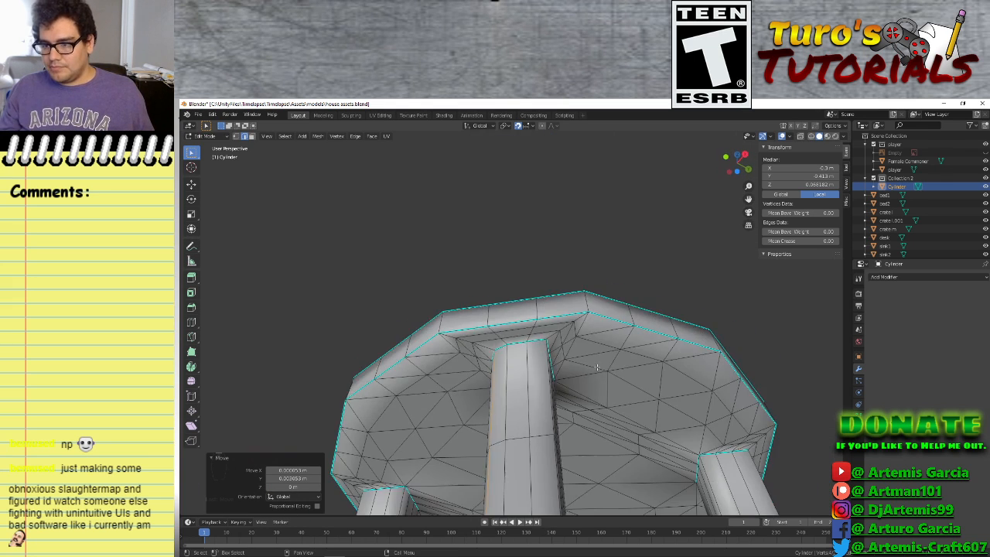
middle_click_drag(626, 377, 480, 338)
scroll(531, 443, "down", 3)
scroll(588, 369, "up", 4)
left_click(470, 333)
left_click(461, 324, "shift")
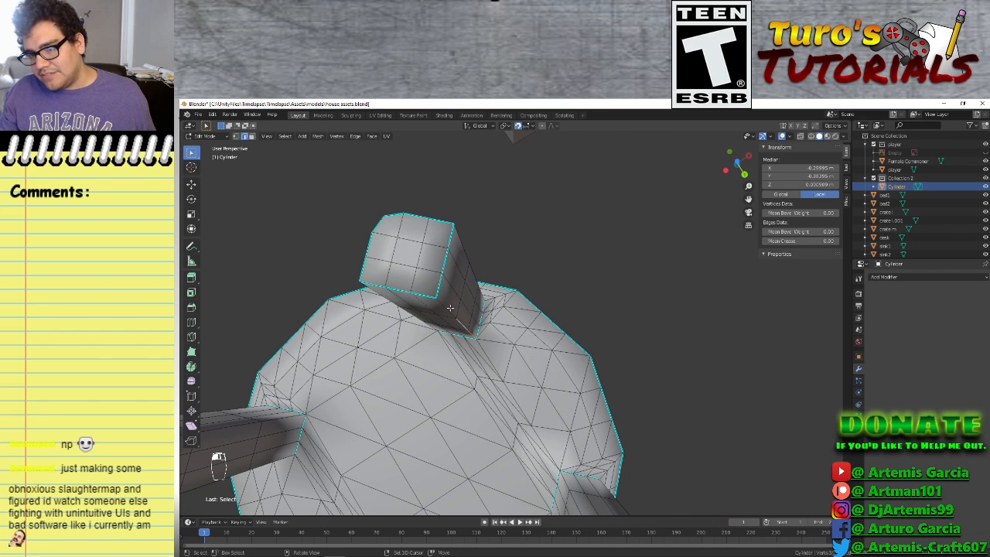
left_click(450, 308, "shift")
Undo the recent edge selections and the move of the leg's corner, back to the first corner's selection
middle_click_drag(423, 391, 464, 371)
key("ctrl+z")
key("ctrl+z")
key("ctrl+z")
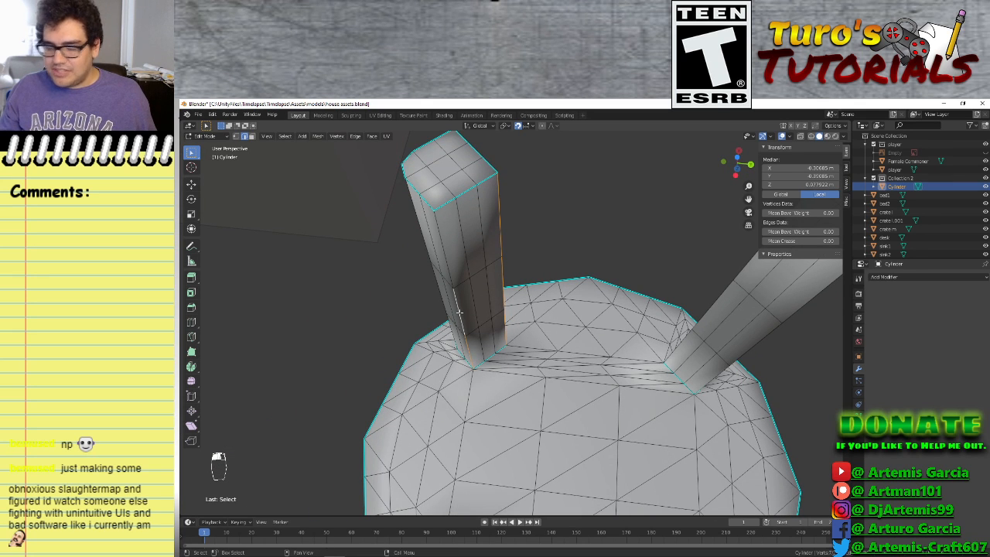
key("ctrl+z")
key("ctrl+z")
key("ctrl+z")
key("ctrl+z")
key("ctrl+z")
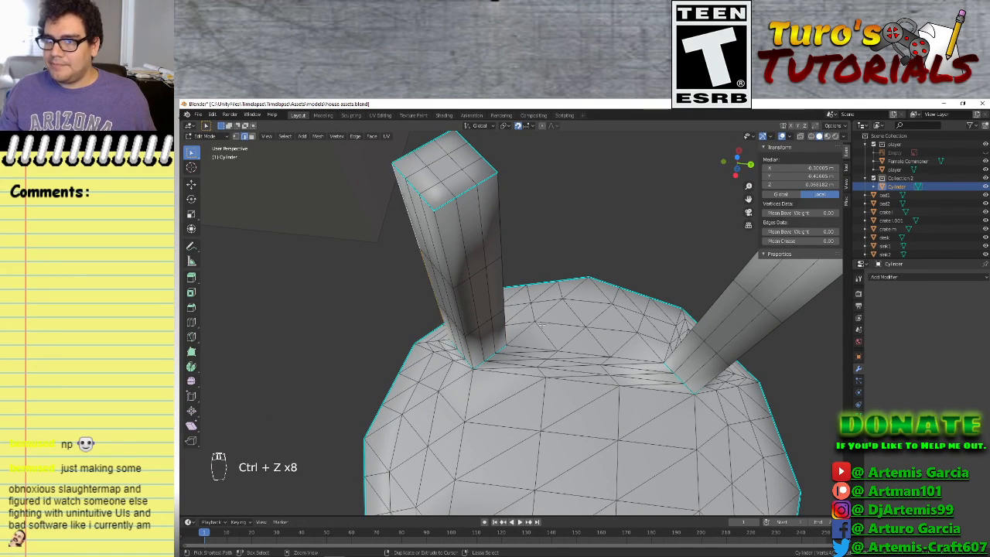
Add the edge segments along the same leg's other three vertical corners to the selection
left_click(469, 351)
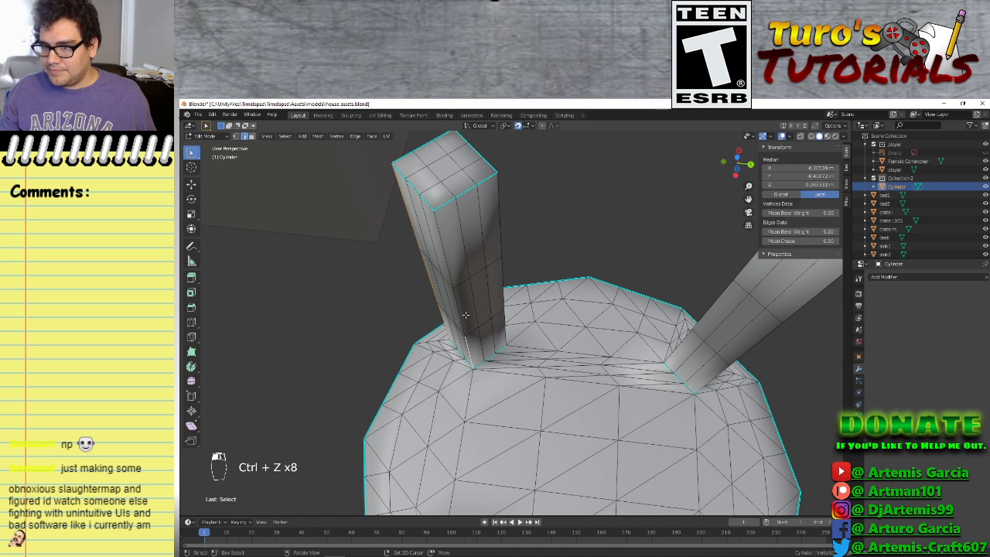
left_click(465, 315, "shift")
left_click(447, 265, "shift")
left_click(502, 328, "shift")
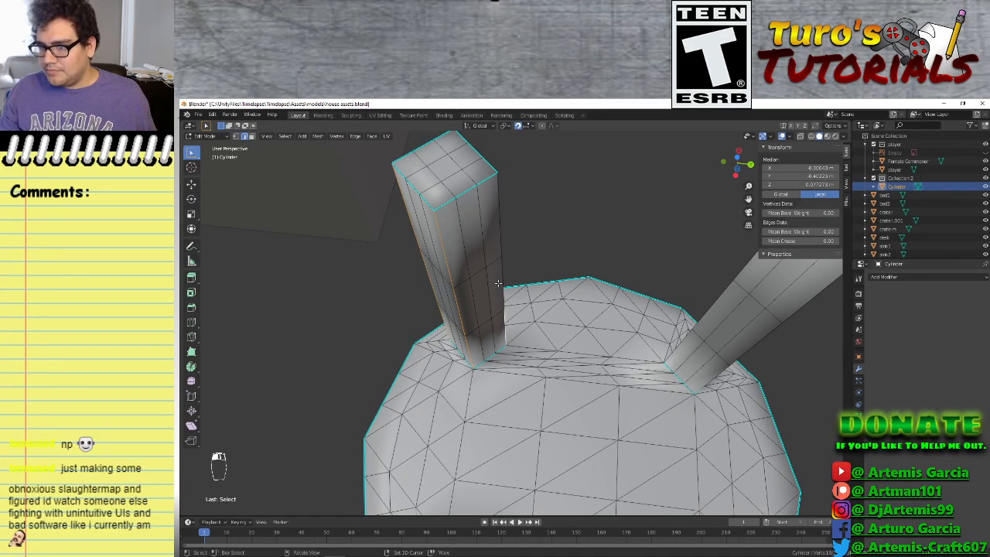
left_click(498, 283, "shift")
left_click(499, 227, "shift")
middle_click_drag(571, 277, 562, 265)
left_click(554, 267, "shift")
left_click(553, 222, "shift")
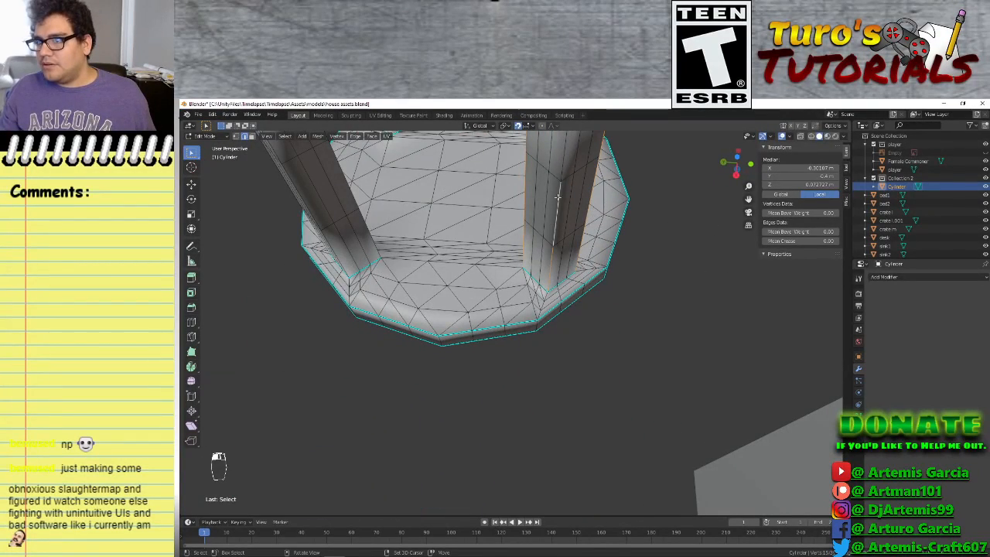
left_click(563, 163, "shift")
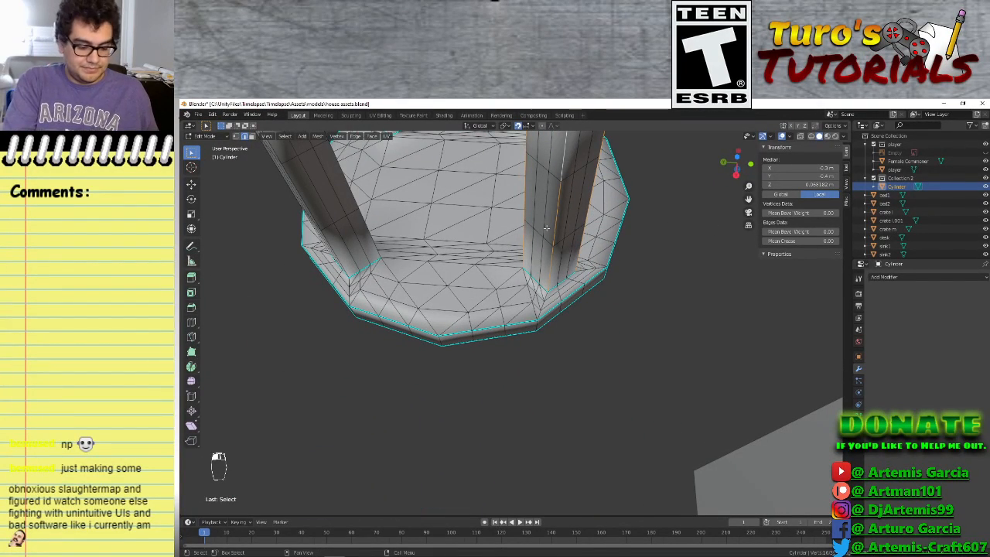
Scale the leg's four selected corners inward to 0.8 from the bottom view to round its profile
key("ctrl+KP_7")
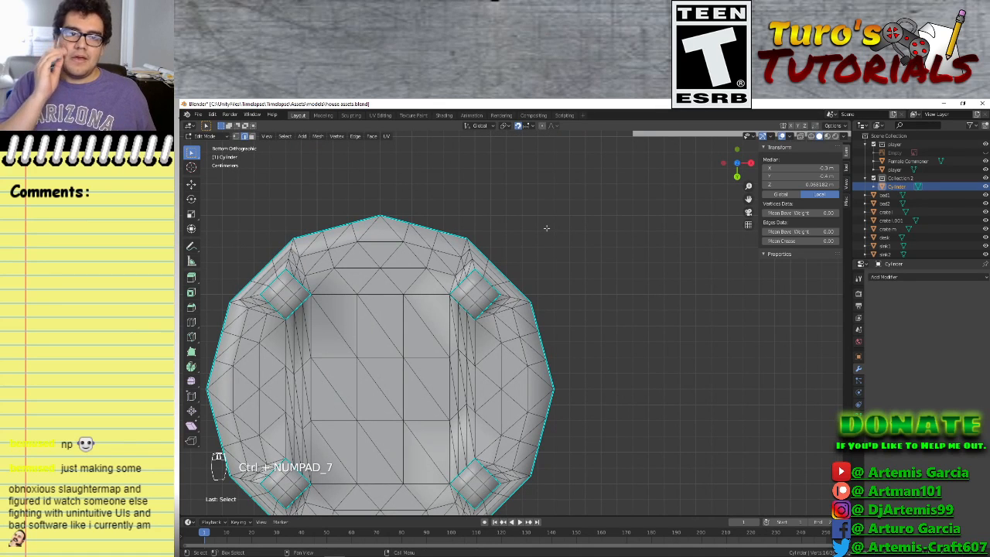
scroll(537, 293, "up", 5)
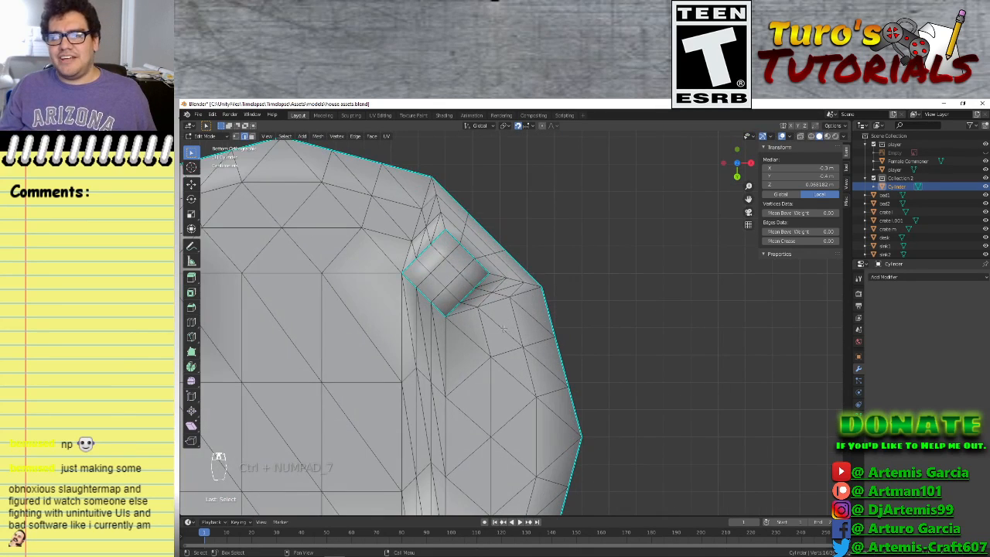
scroll(489, 344, "down", 7)
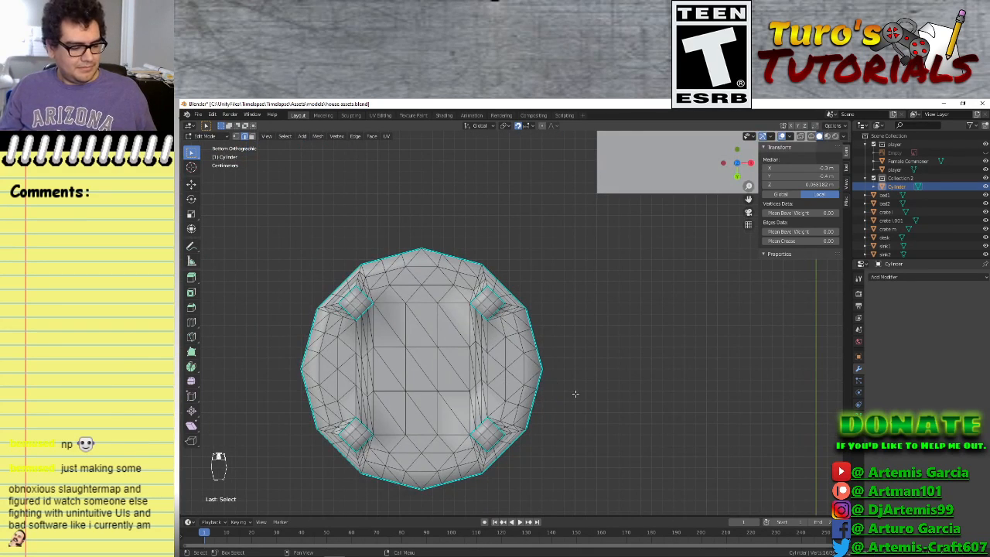
key("s")
right_click(538, 379)
scroll(515, 323, "up", 5)
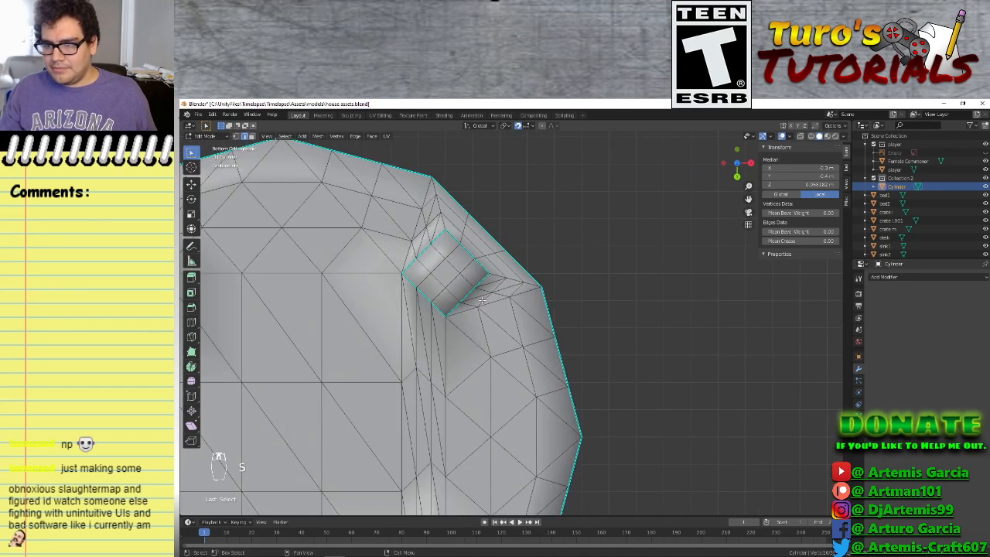
scroll(481, 299, "up", 3)
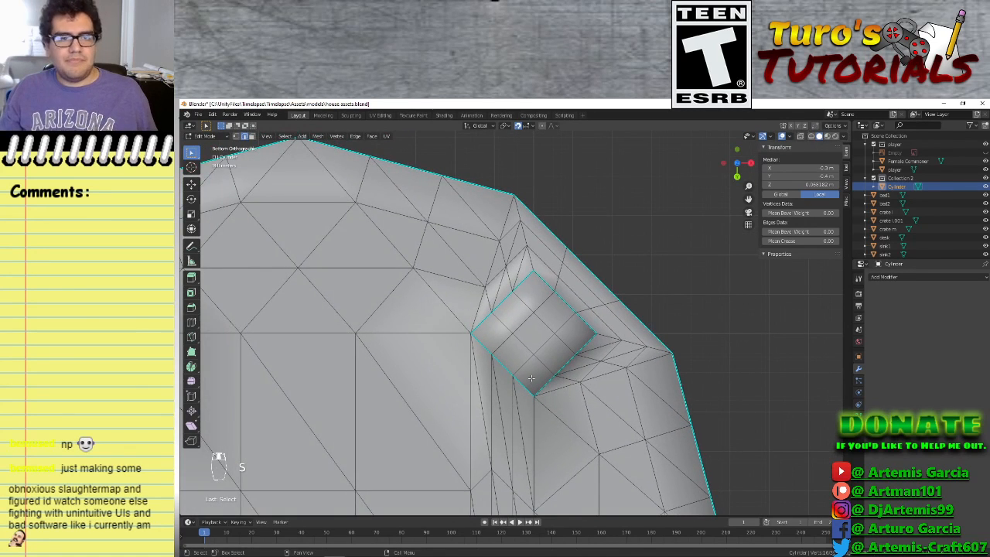
scroll(531, 378, "up", 2)
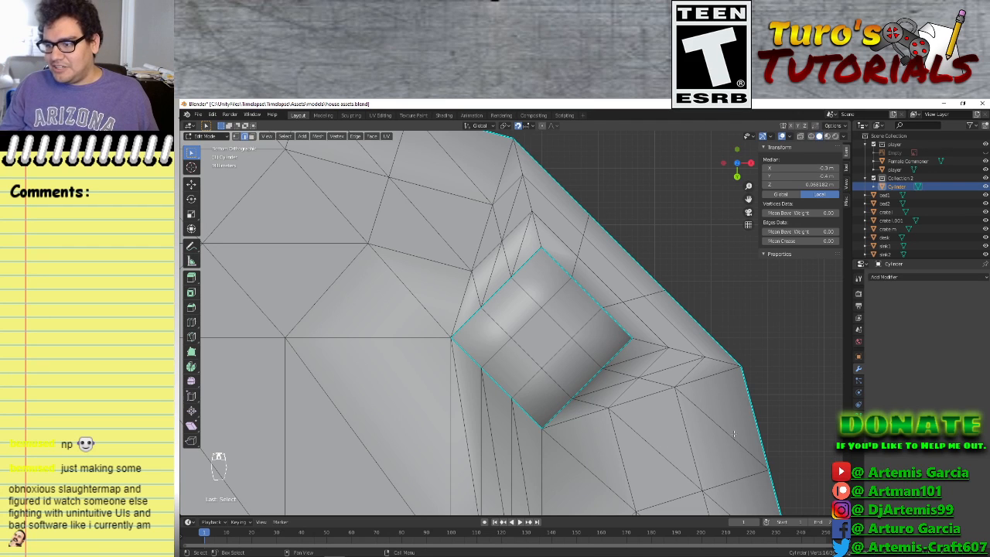
key("s")
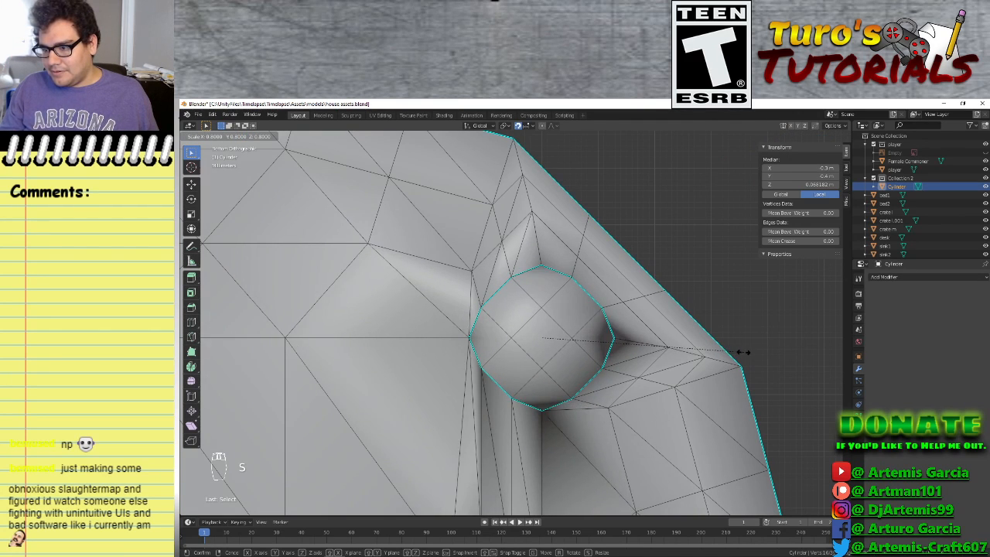
left_click(741, 352)
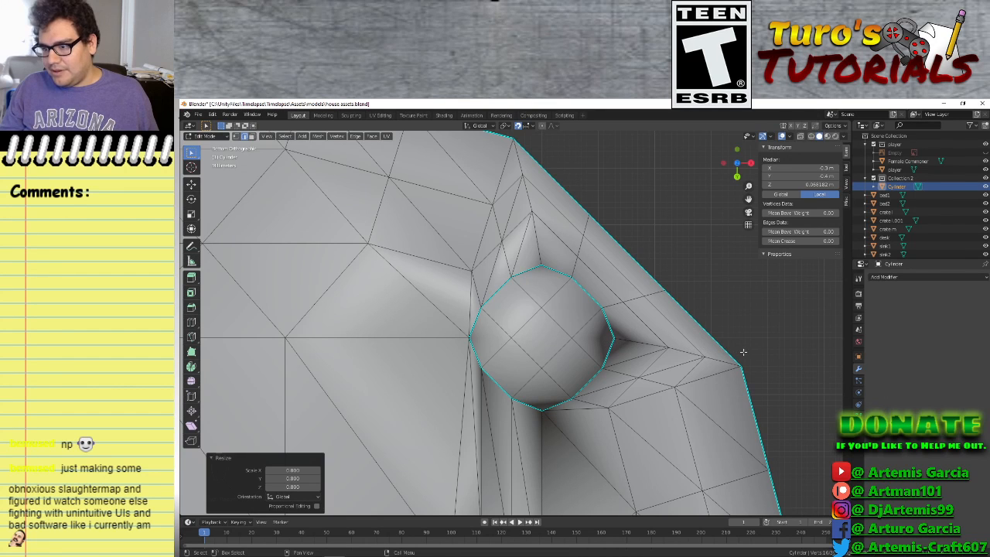
middle_click_drag(741, 351, 644, 451)
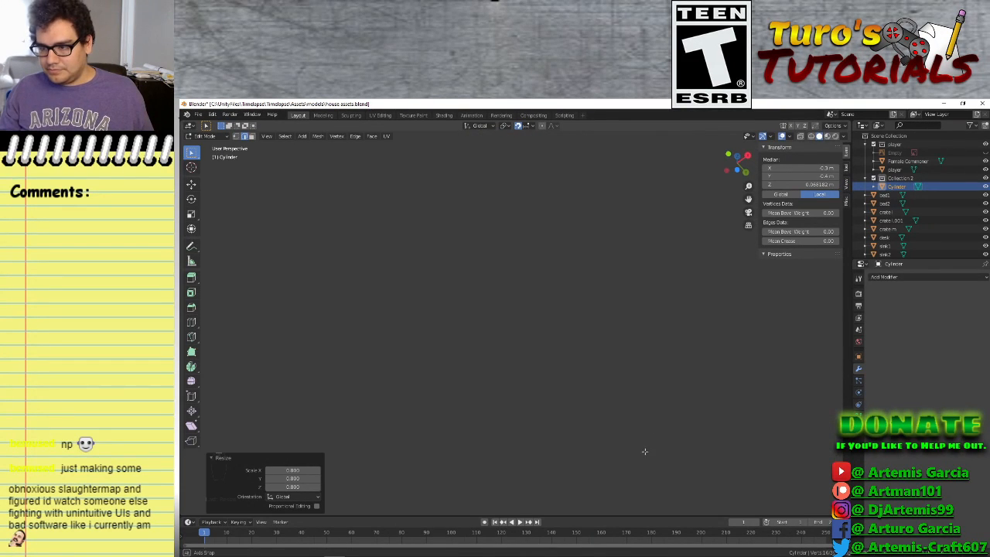
scroll(641, 442, "down", 5)
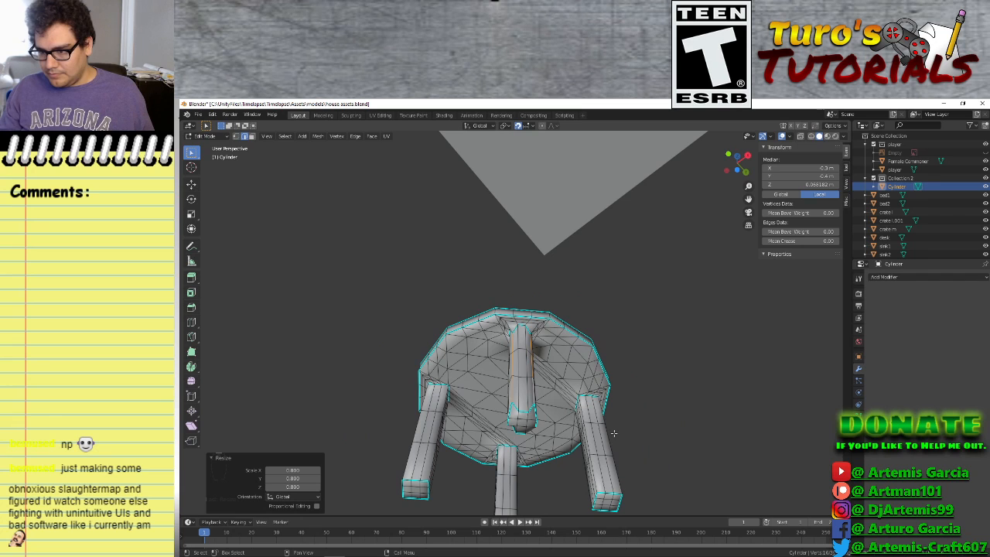
scroll(613, 433, "up", 4)
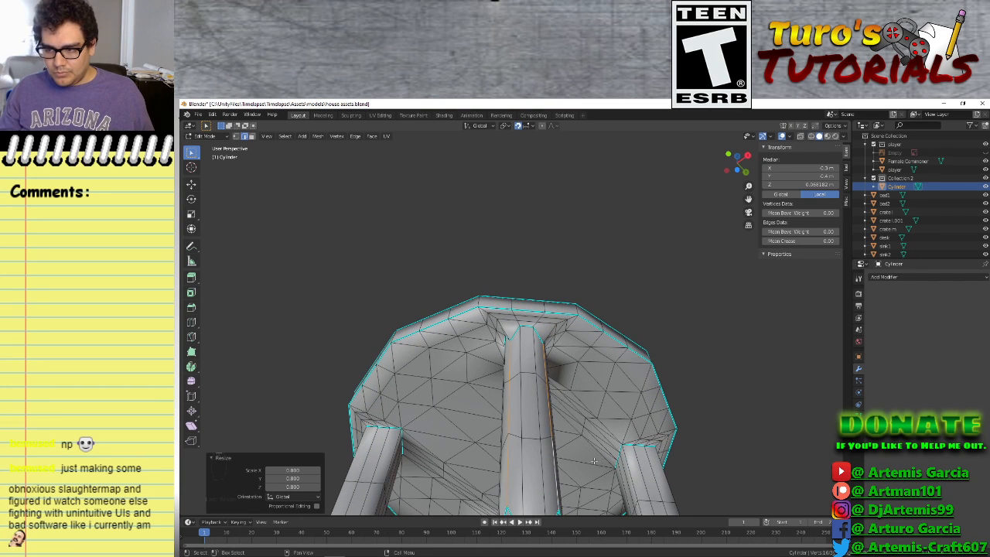
scroll(594, 461, "down", 2)
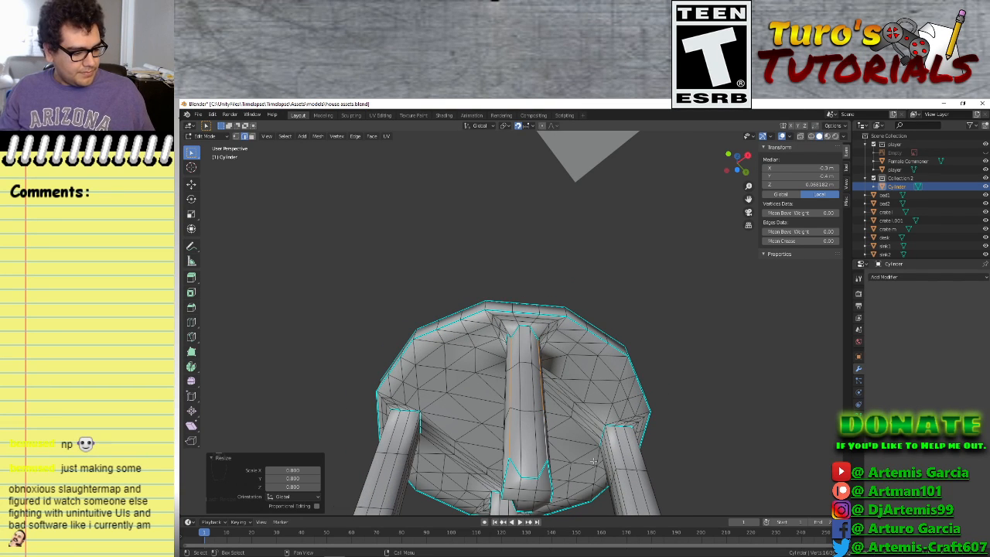
key("s")
key("z")
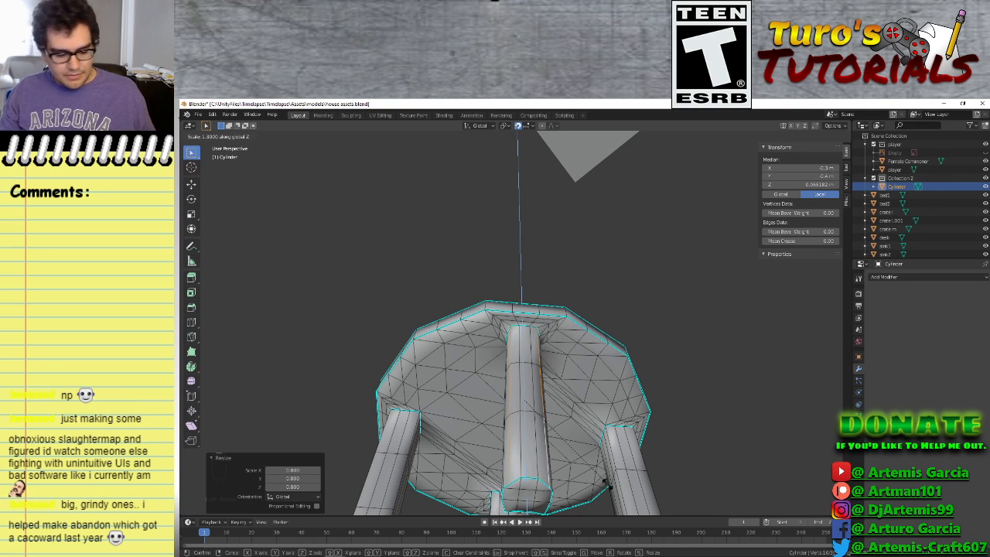
key("0")
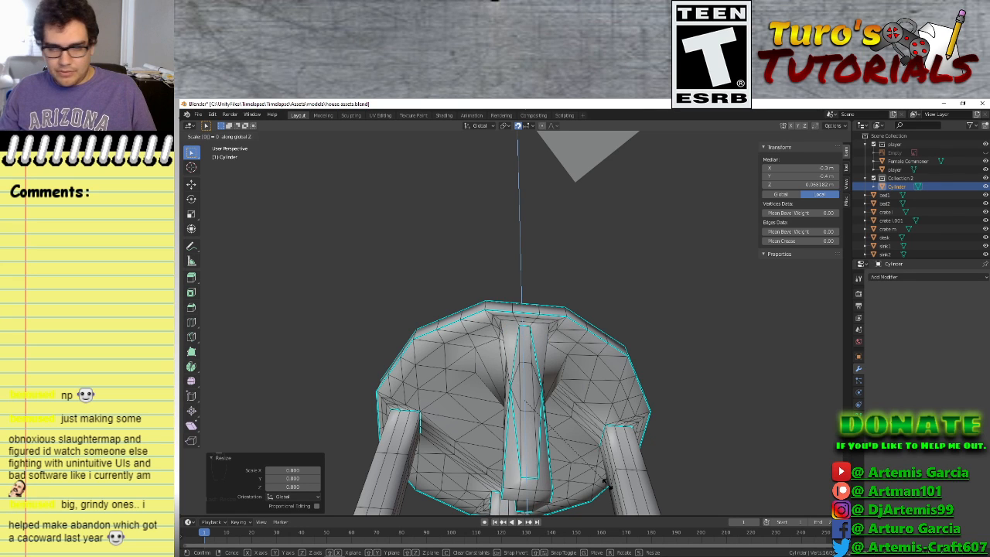
right_click(614, 483)
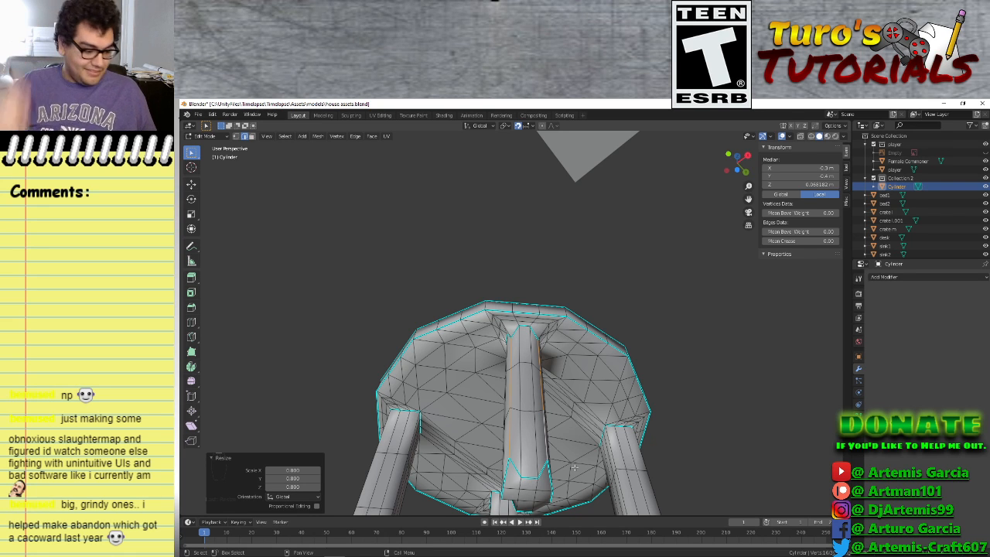
Scale the leg's four selected corner edges outward to 1.2 and clear the selection to check the profile
key("KP_7")
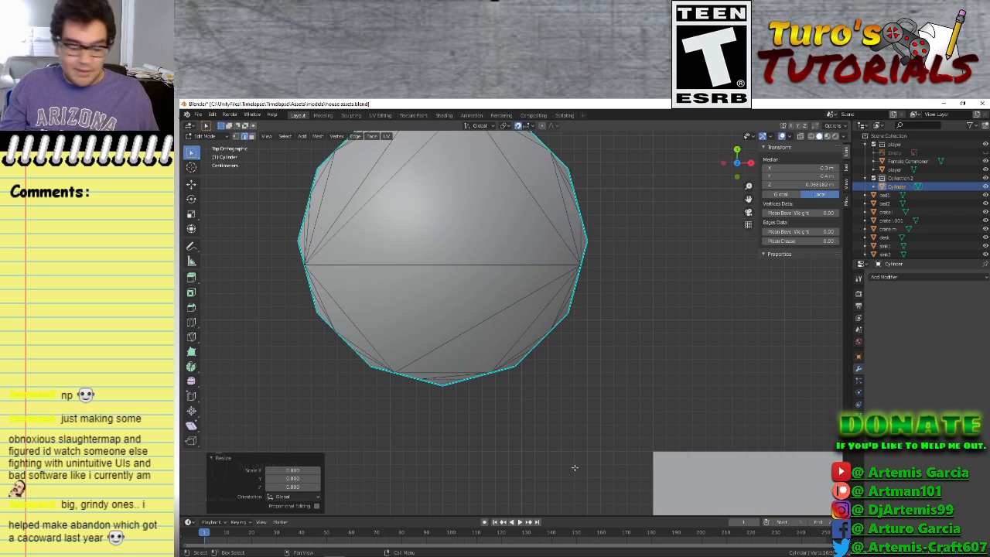
middle_click_drag(574, 467, 596, 288)
scroll(538, 486, "up", 2)
scroll(599, 398, "up", 2)
middle_click_drag(623, 426, 612, 395, "shift")
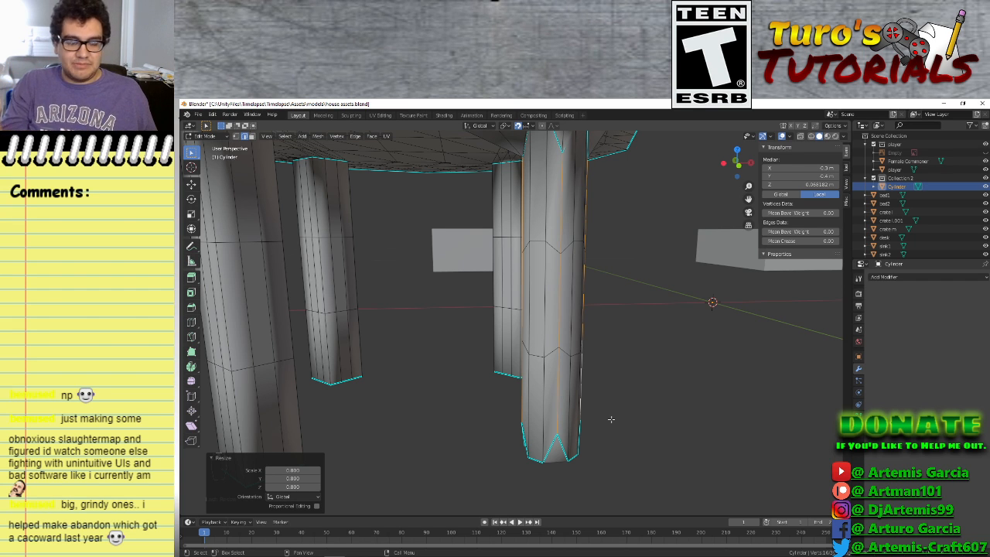
middle_click_drag(612, 353, 616, 318)
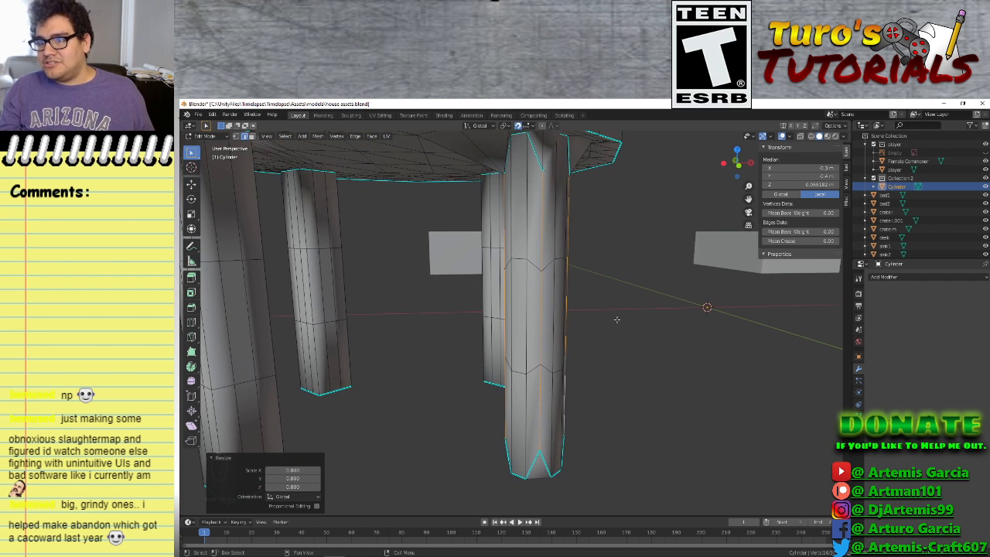
key("s")
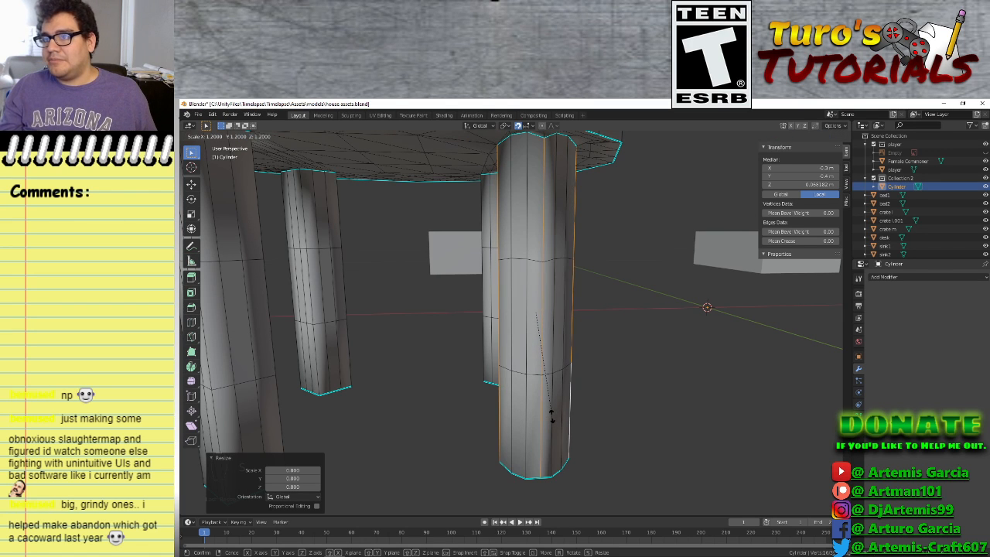
left_click(565, 417)
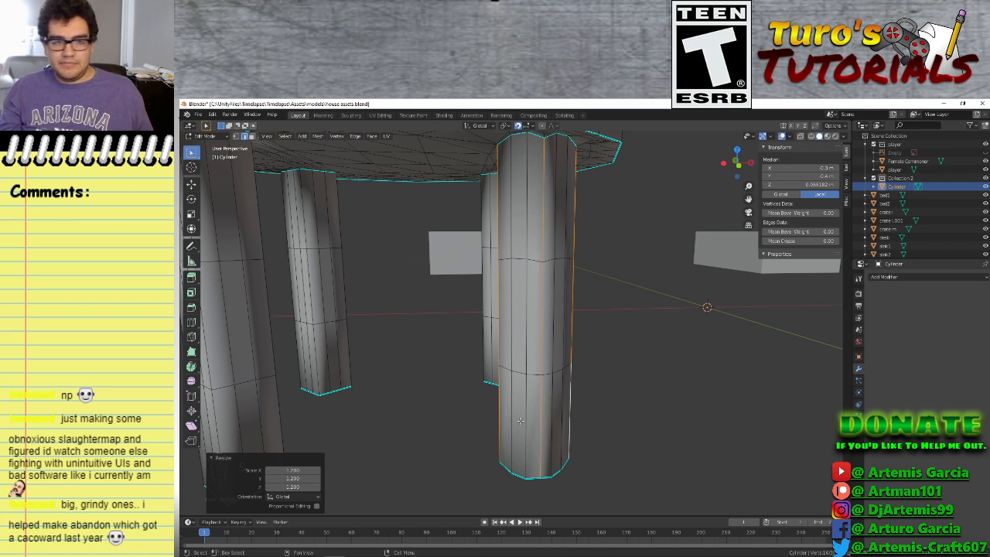
left_click(659, 423)
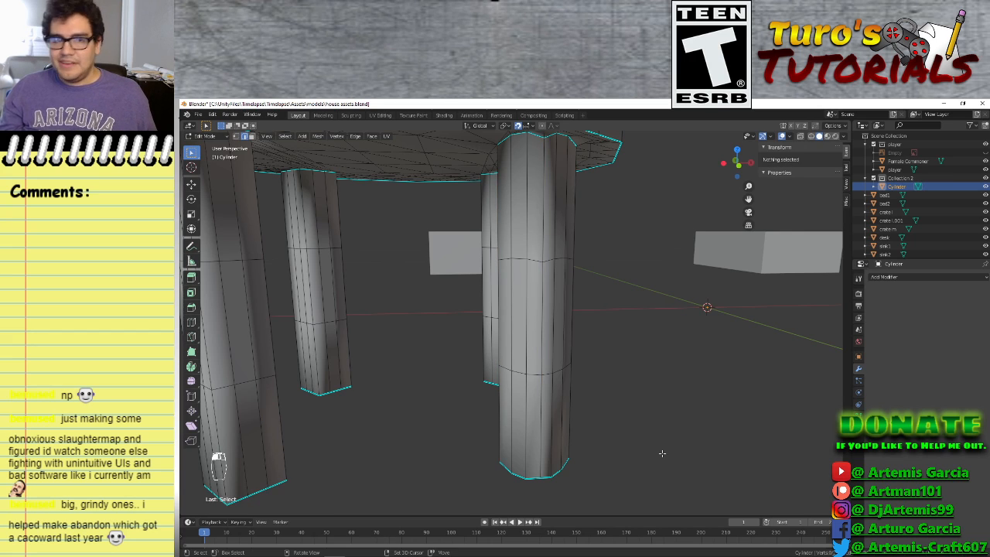
middle_click_drag(640, 434, 604, 438)
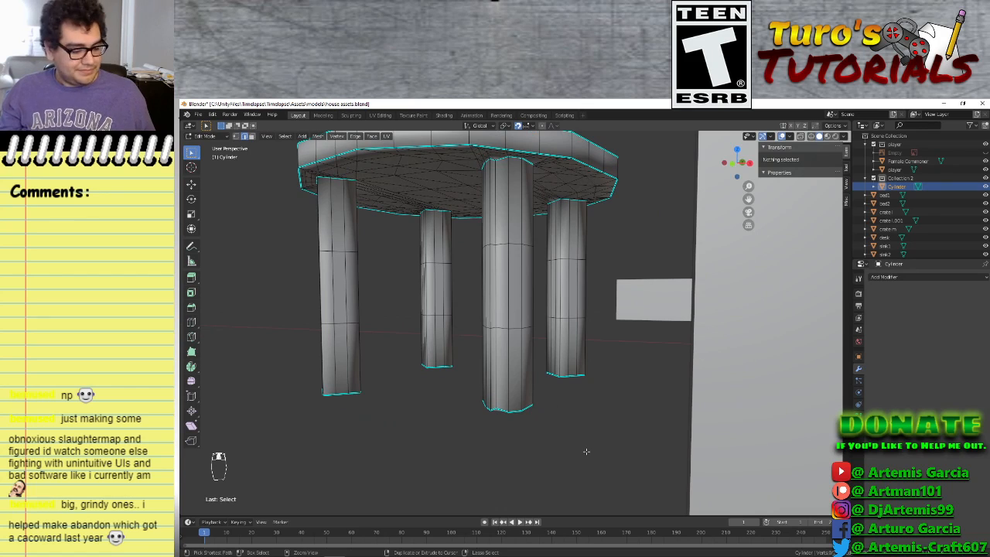
Undo the deselection and both uniform scalings of the leg's corner edges, back to the square leg
key("ctrl+z")
key("ctrl+z")
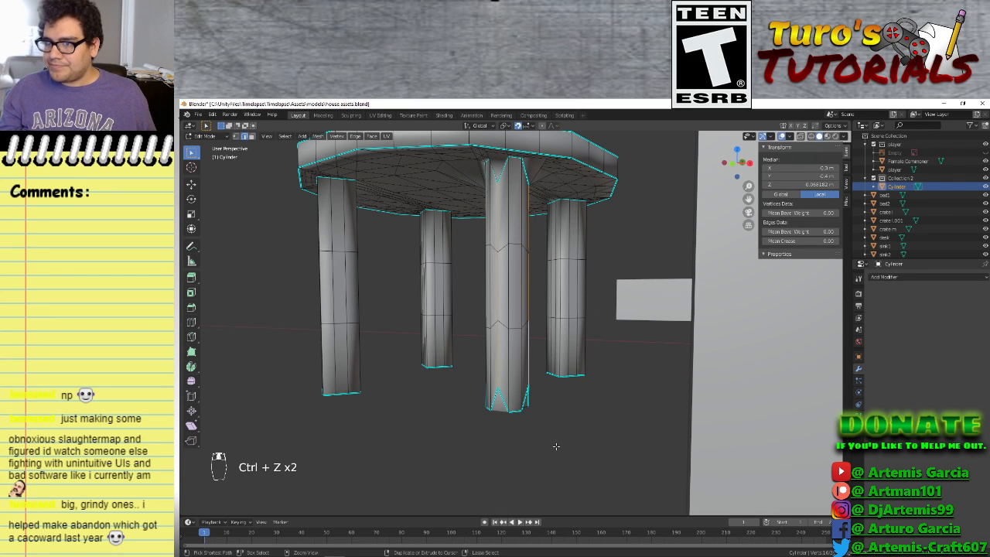
key("ctrl+z")
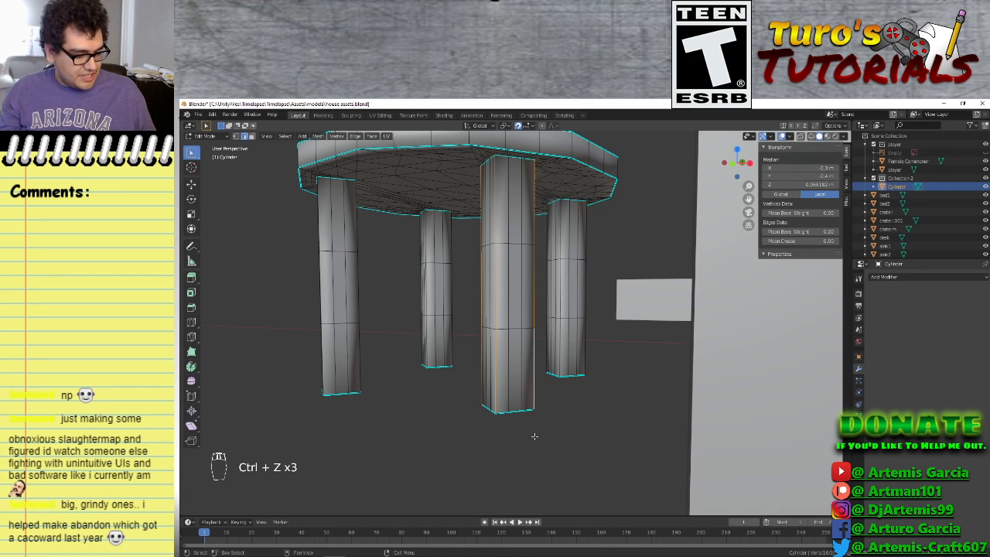
Scale the leg's four corner edges to 0.8 along X and 0.7 along Y
key("s")
key("x")
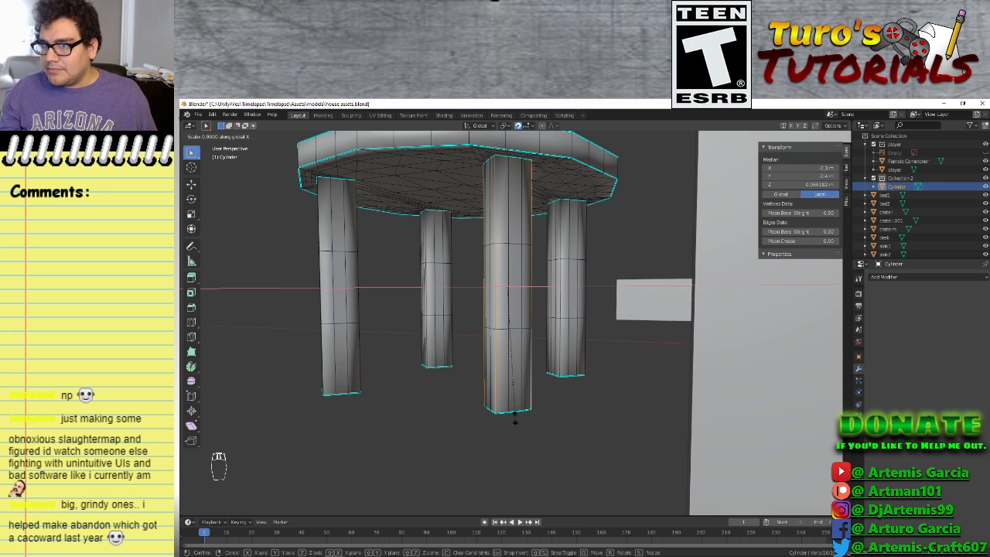
left_click(516, 413)
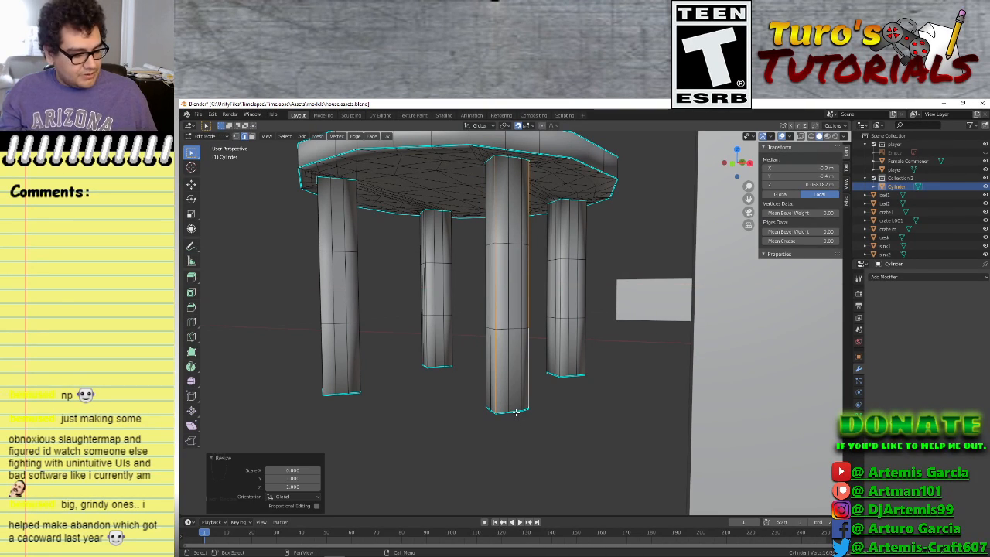
key("s")
key("y")
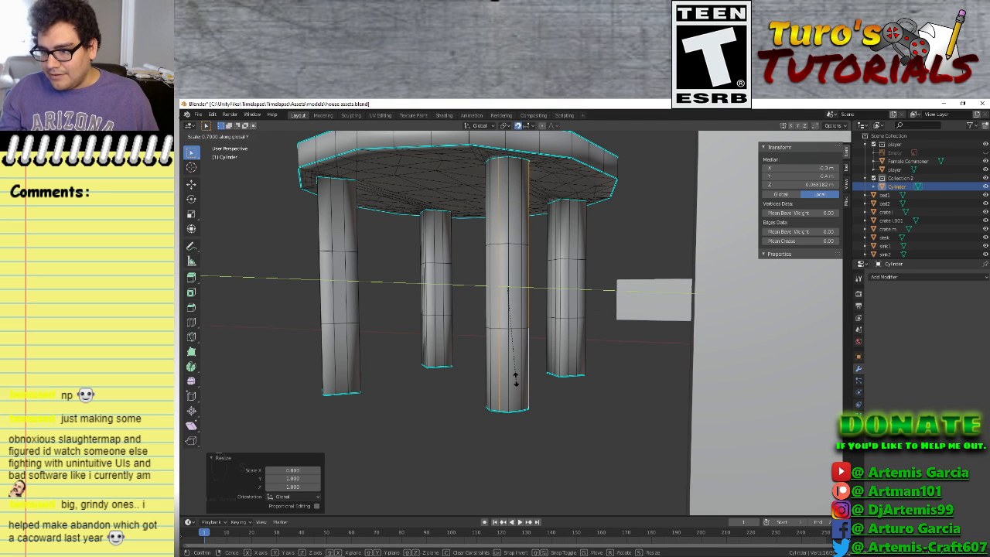
left_click(516, 374)
middle_click_drag(516, 374, 355, 358)
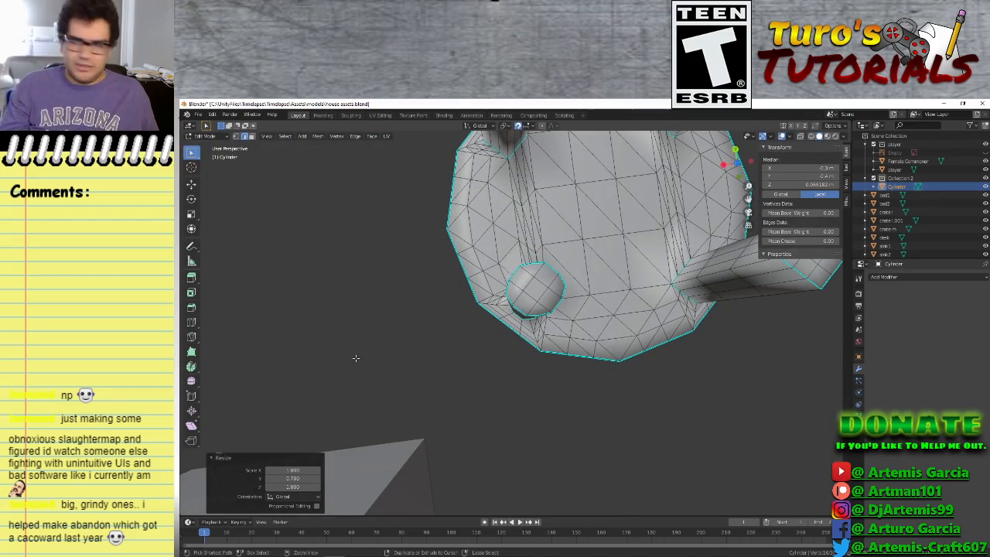
Undo the separate X and Y scalings of the leg's corner edges
key("ctrl+z")
key("ctrl+z")
key("ctrl+z")
From the bottom view, scale the leg's four corner edges to 0.8 along X and 0.8 along Y
key("KP_7")
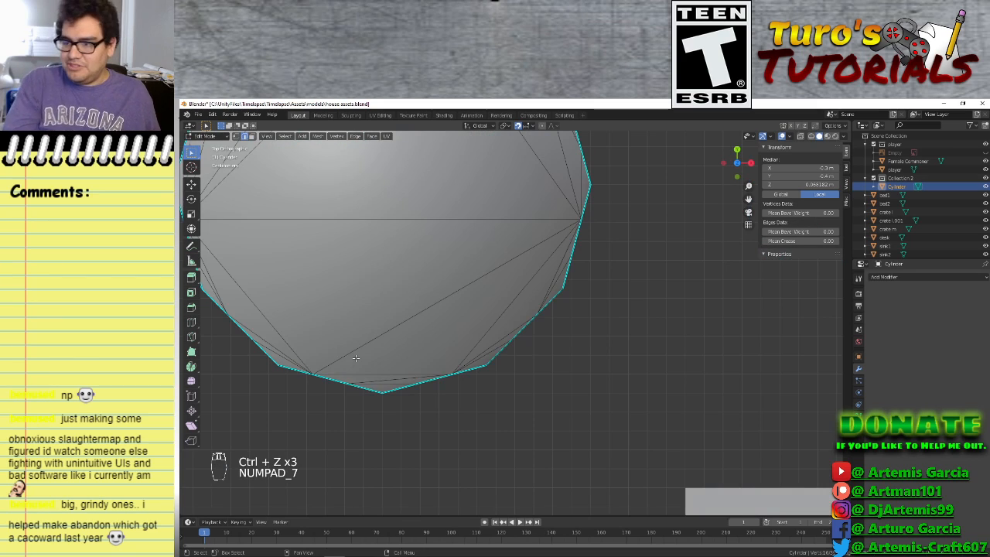
key("ctrl+KP_7")
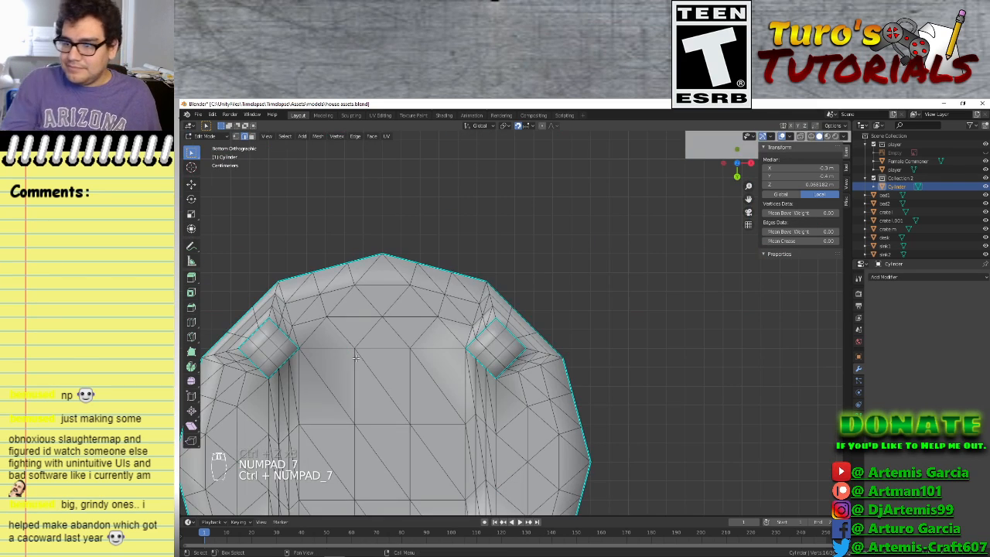
scroll(480, 376, "up", 5)
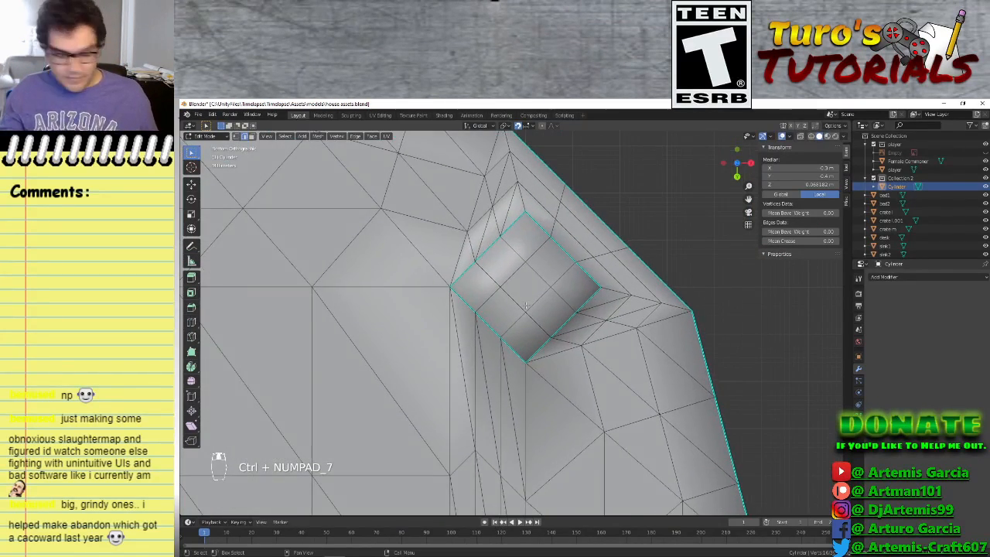
key("s")
key("x")
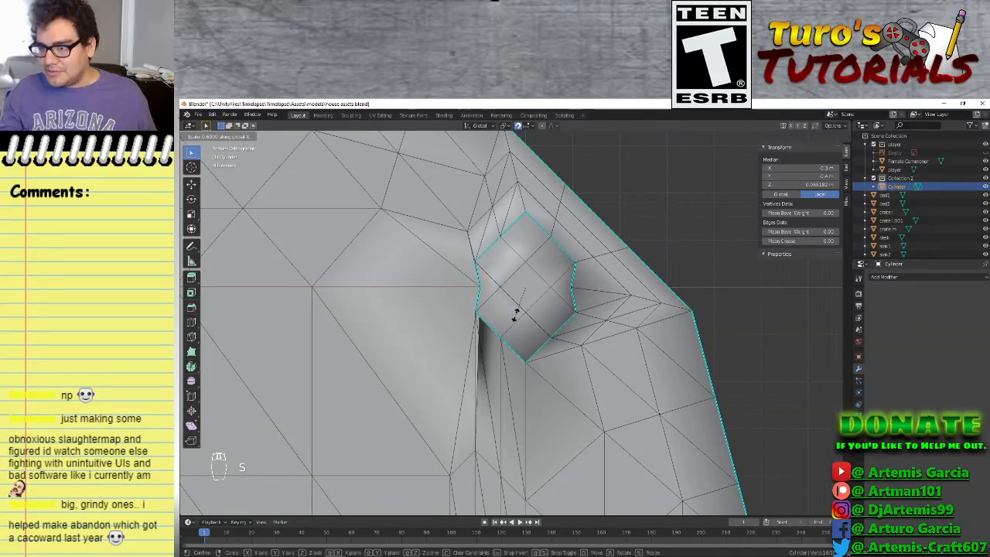
left_click(516, 320)
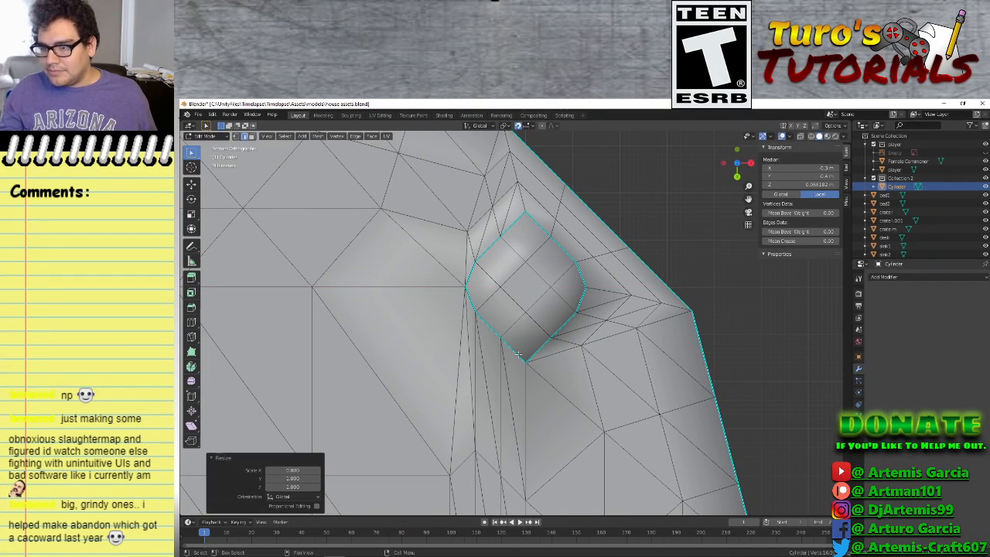
key("s")
key("y")
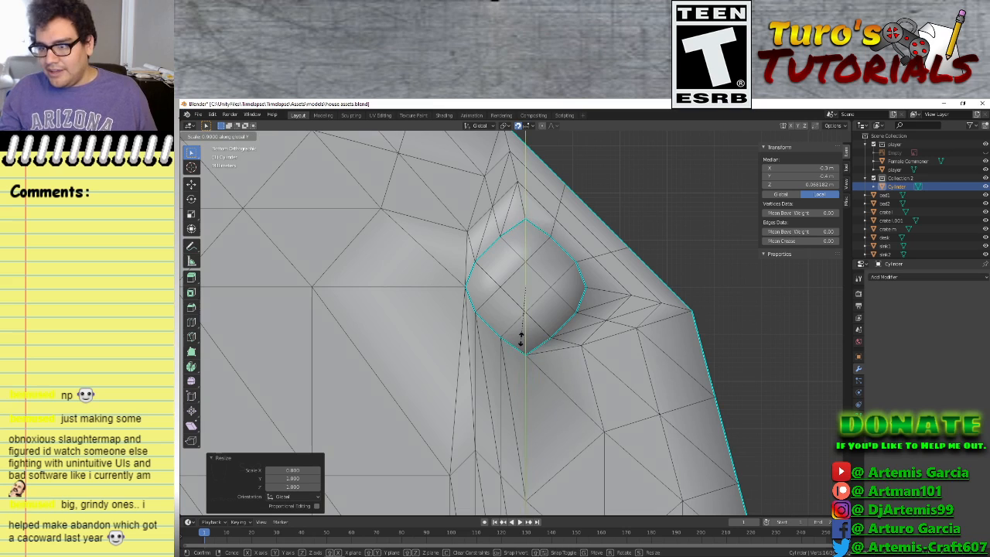
left_click(521, 333)
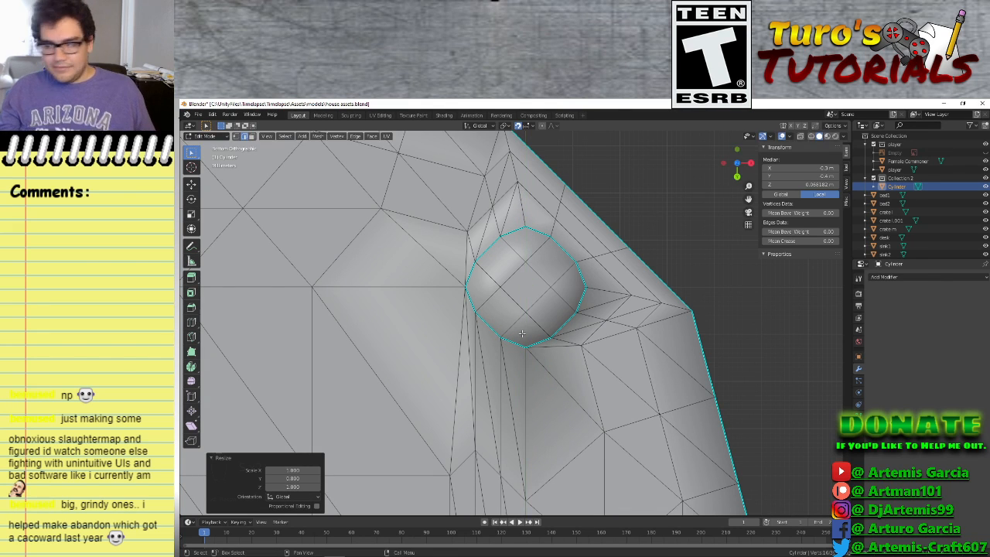
Deselect the edges and examine the rounded leg's shading against the other legs in Object Mode
middle_click_drag(519, 333, 464, 361)
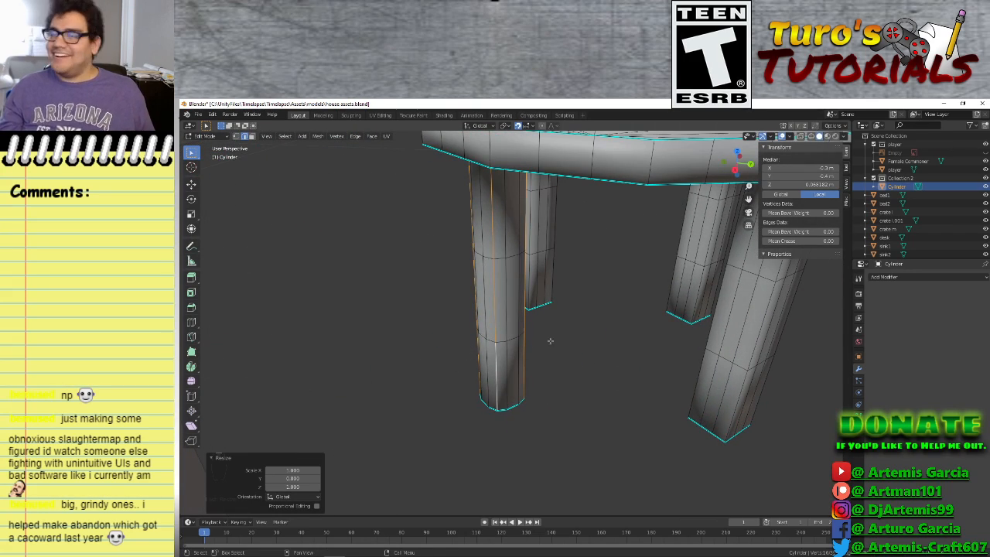
scroll(550, 340, "down", 3)
middle_click_drag(654, 374, 568, 406)
left_click(581, 405)
key("Tab")
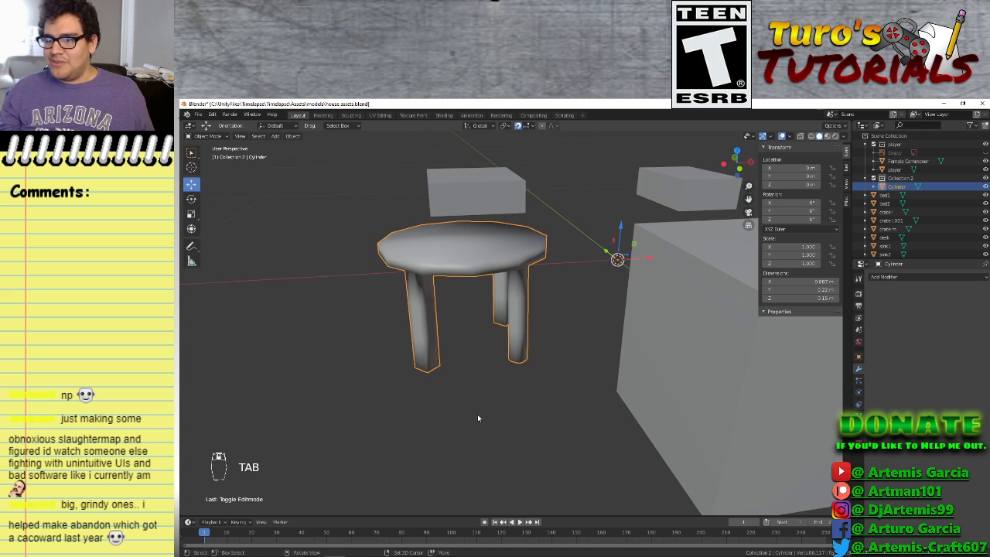
middle_click_drag(479, 415, 552, 405)
scroll(645, 393, "up", 5)
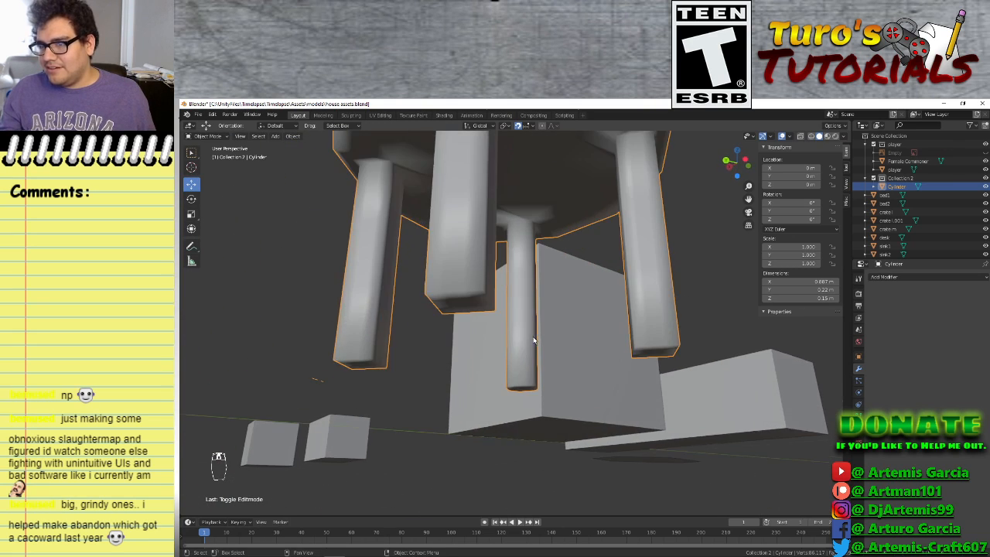
middle_click_drag(645, 394, 508, 272)
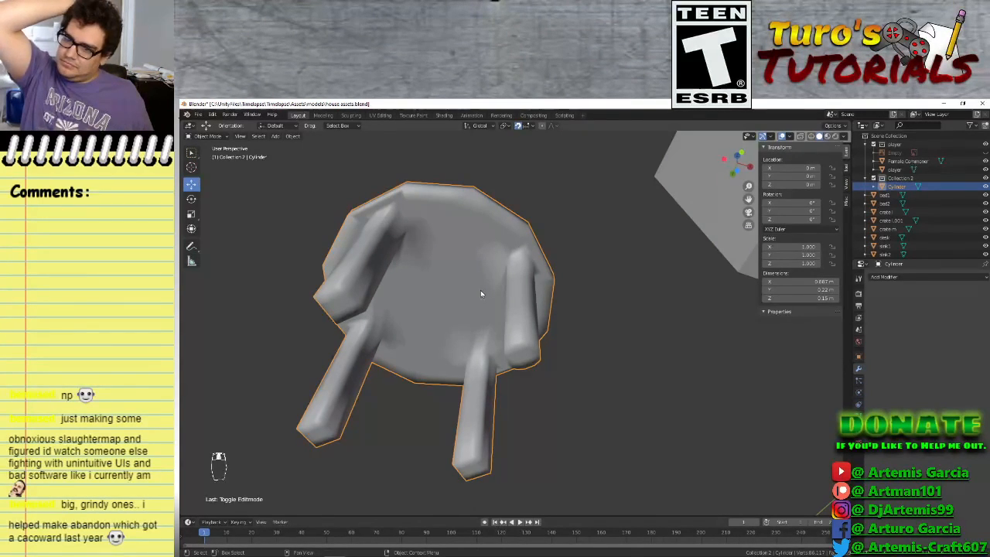
Undo the return to Object Mode and the leg's rounding, back to its square profile
key("ctrl+z")
key("ctrl+z")
key("ctrl+z")
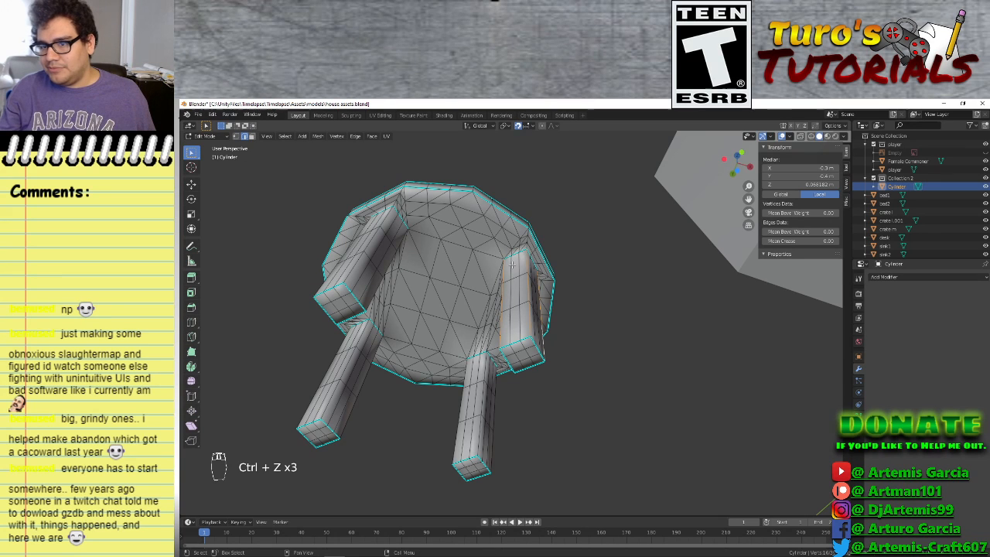
Deselect the leg's corner edges and return to Object Mode to check the square legs' shading
middle_click_drag(448, 267, 513, 296)
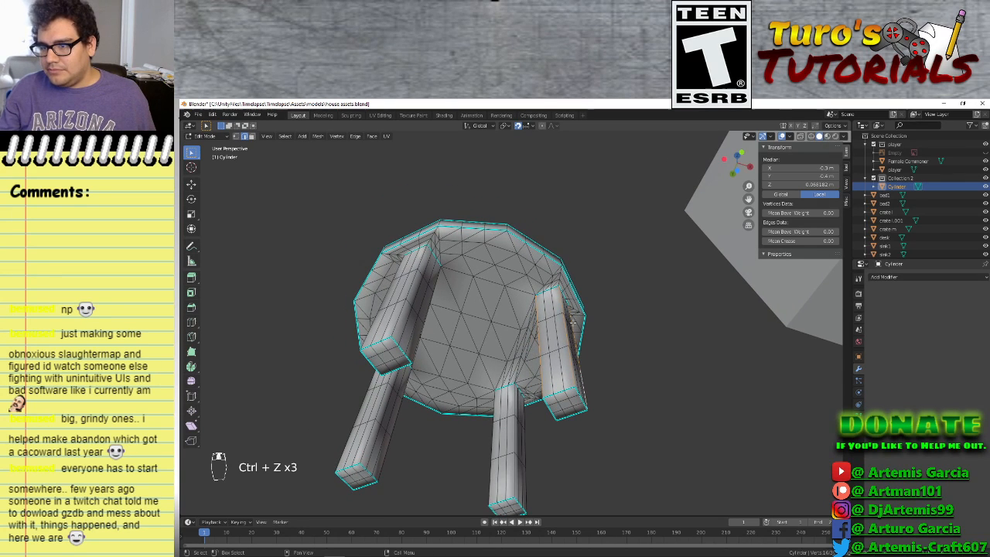
left_click(624, 329)
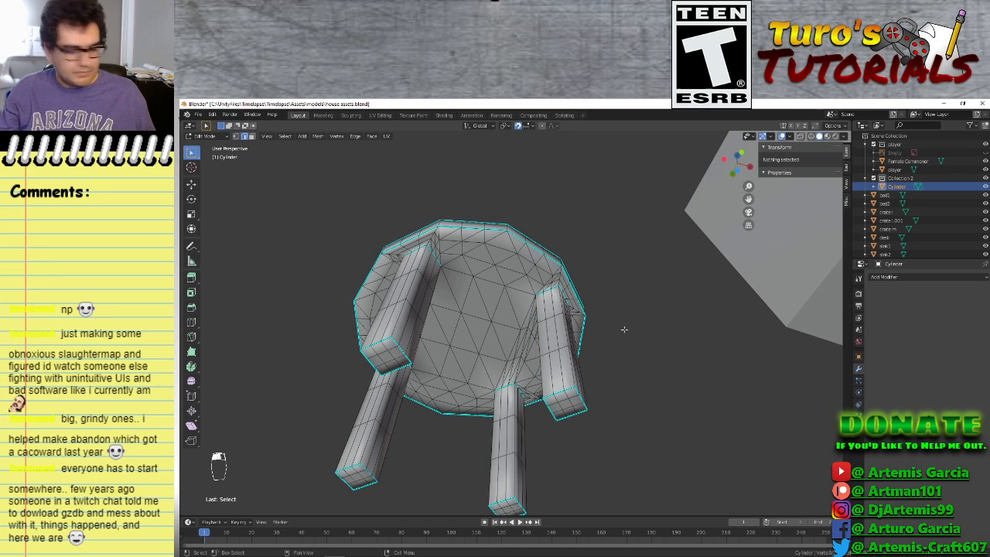
key("Tab")
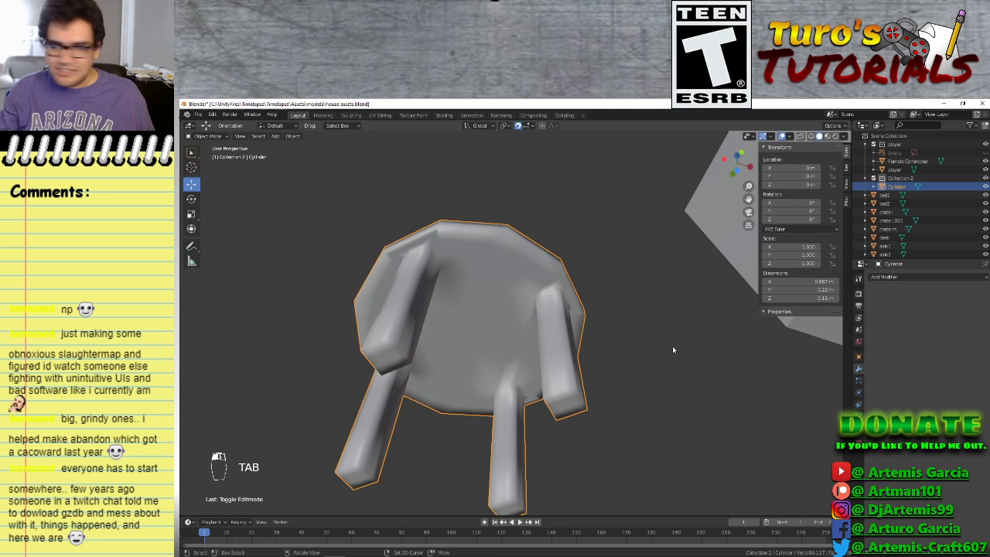
middle_click_drag(672, 346, 509, 257)
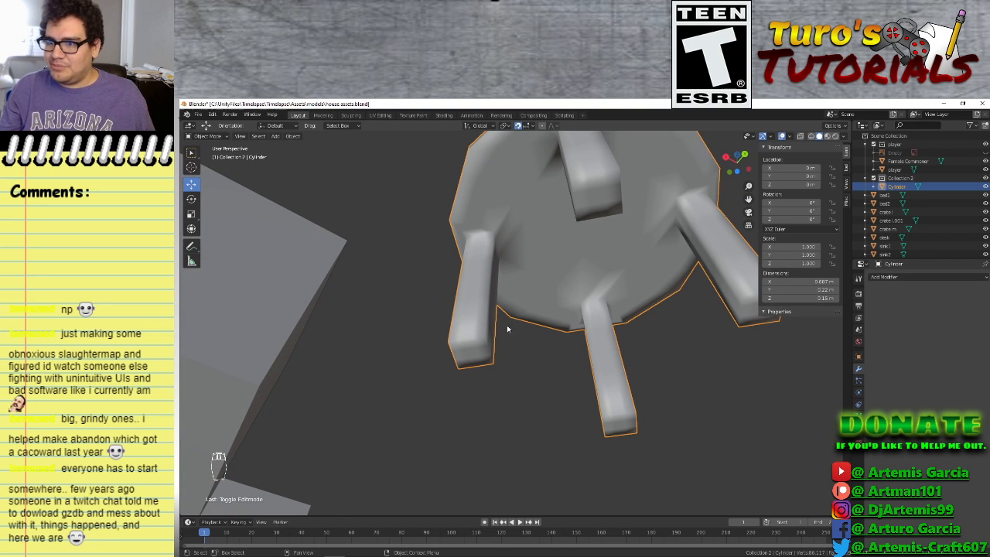
Examine the square-legged table's shading from above in Object Mode, both with and without its selection outline
middle_click_drag(495, 280, 685, 396)
scroll(435, 438, "down", 3)
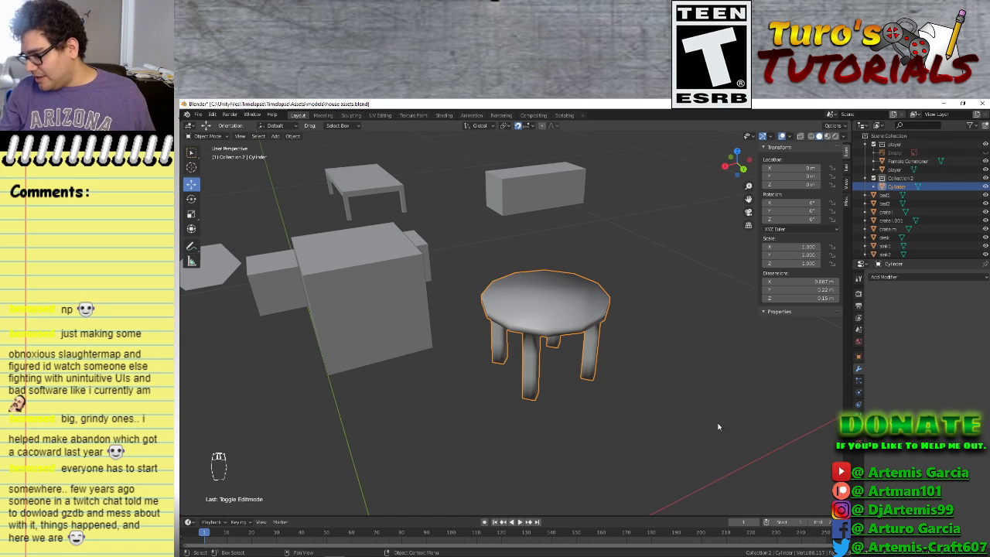
left_click(629, 348)
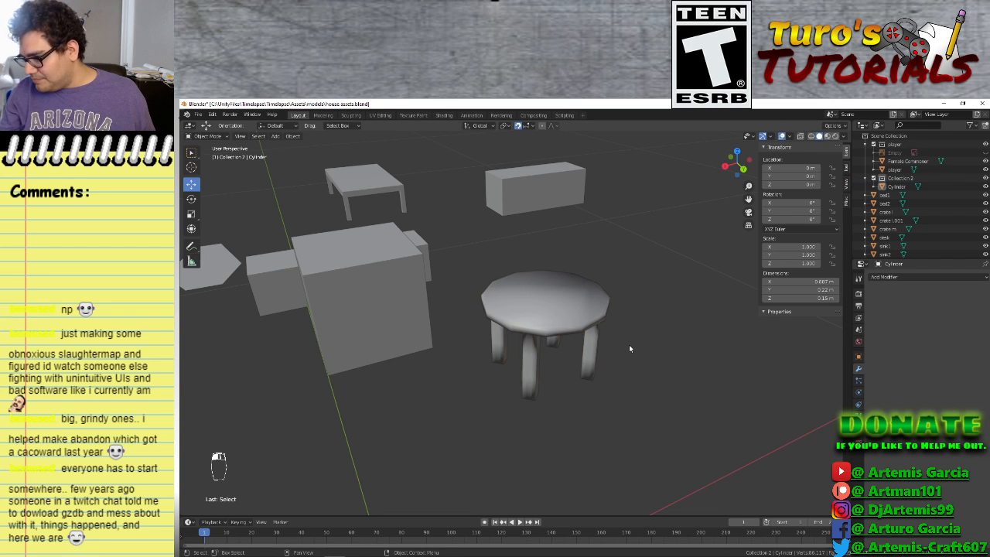
left_click_drag(634, 244, 447, 418)
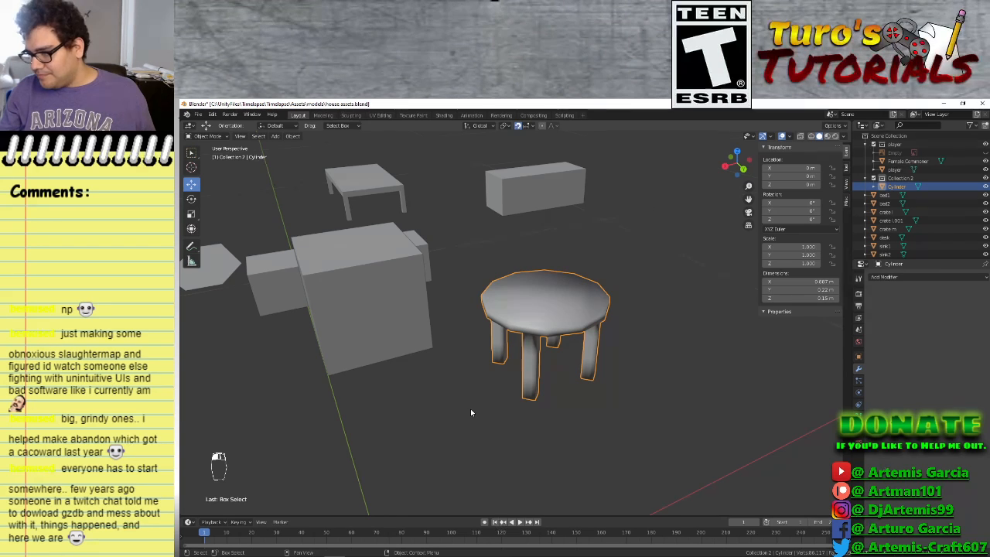
Enter Edit Mode on the round table and switch to face selection
key("Tab")
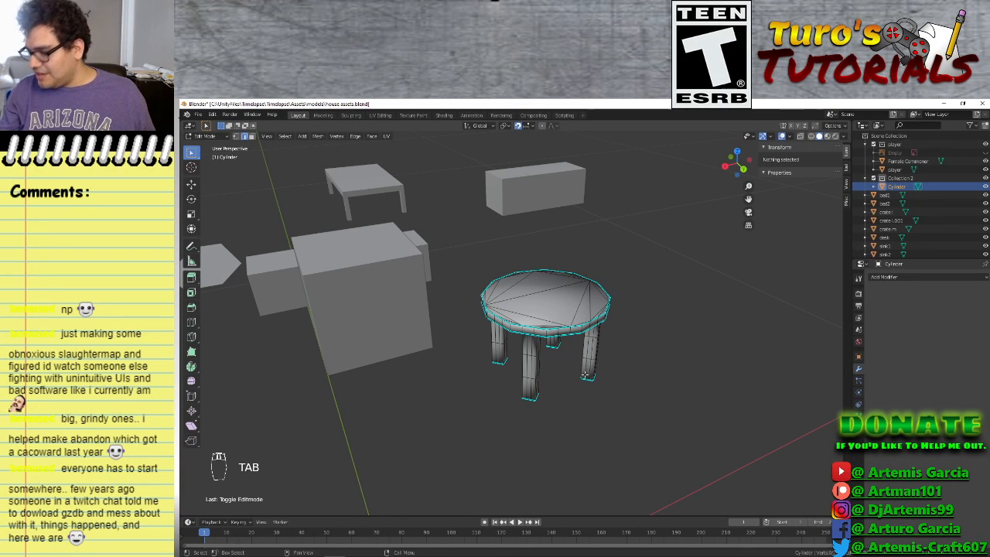
scroll(592, 414, "up", 2)
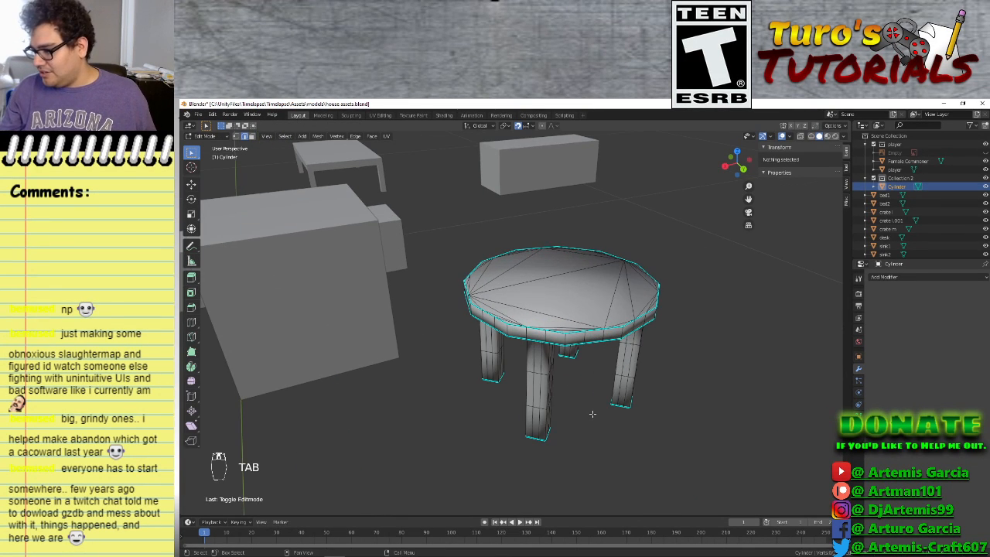
right_click(611, 357)
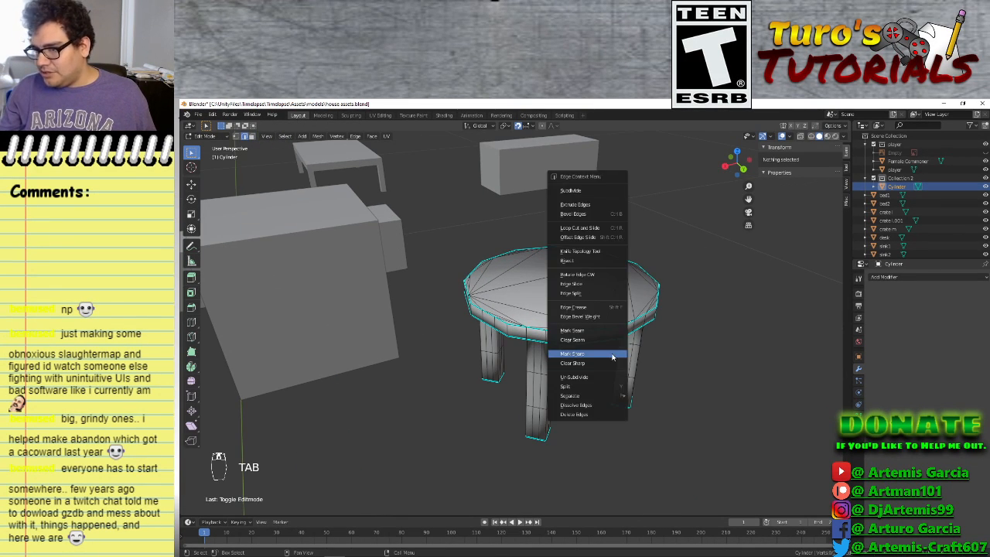
left_click(579, 377)
key("3")
Try to triangulate the table with nothing selected, setting the quad method to Fixed
right_click(499, 464)
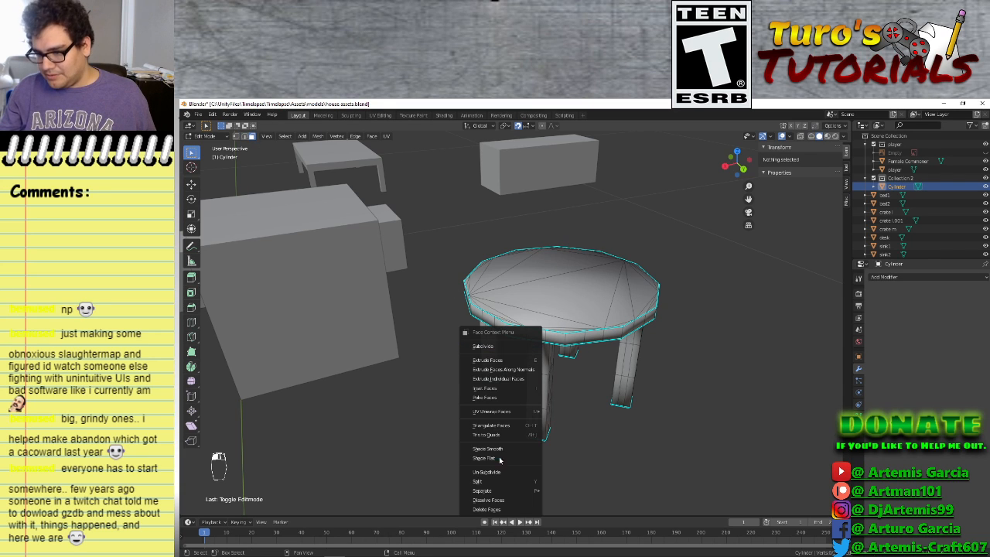
left_click(495, 424)
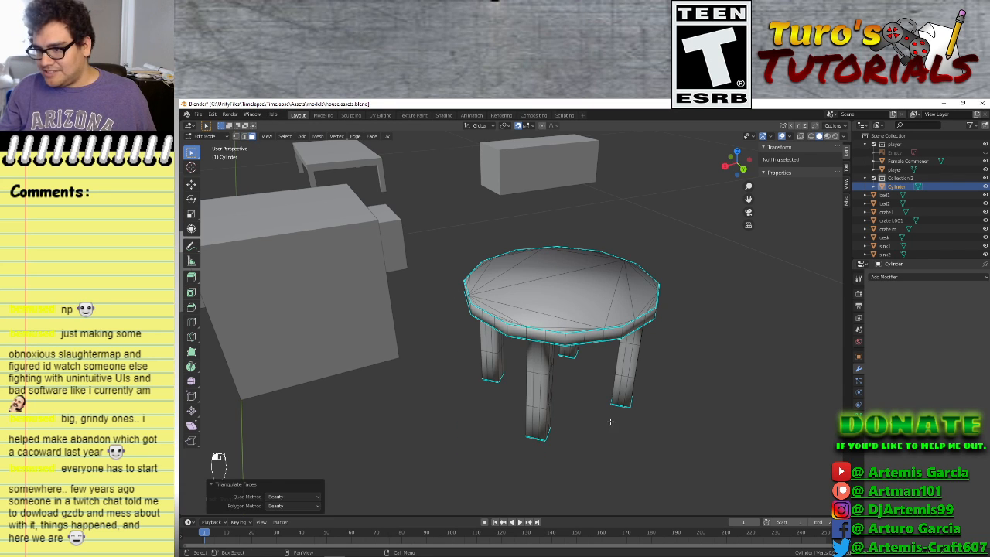
left_click(294, 495)
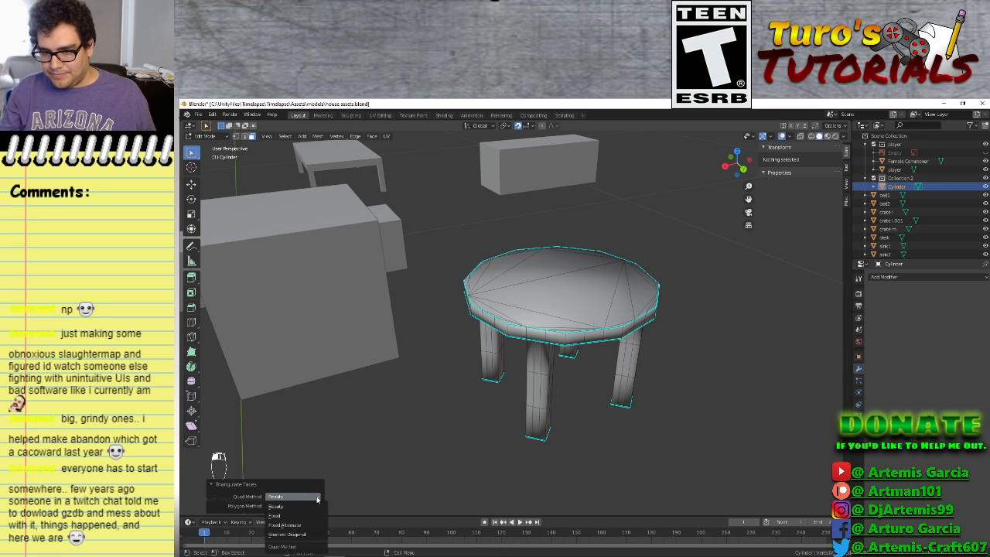
left_click(286, 516)
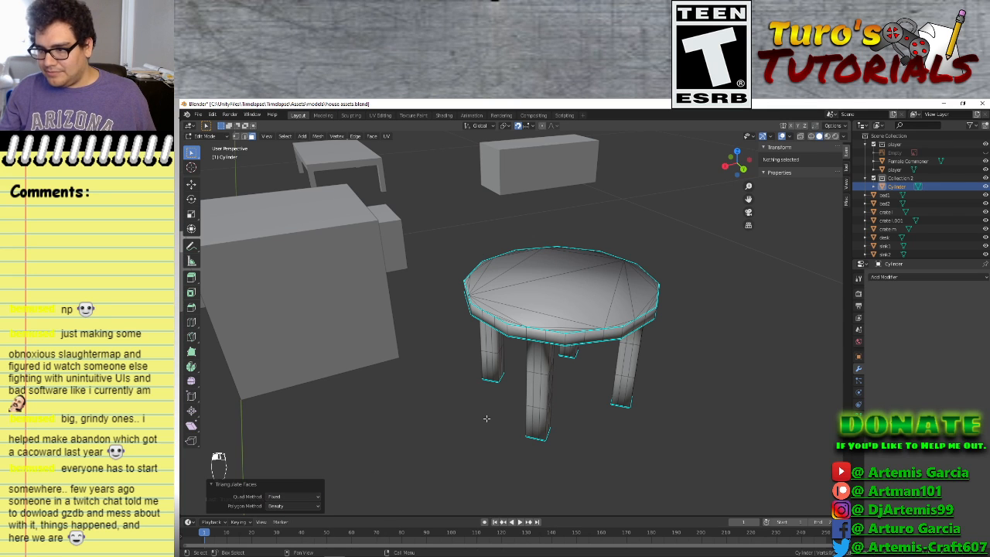
Select the table's entire mesh, triangulate all its faces, and deselect everything
key("a")
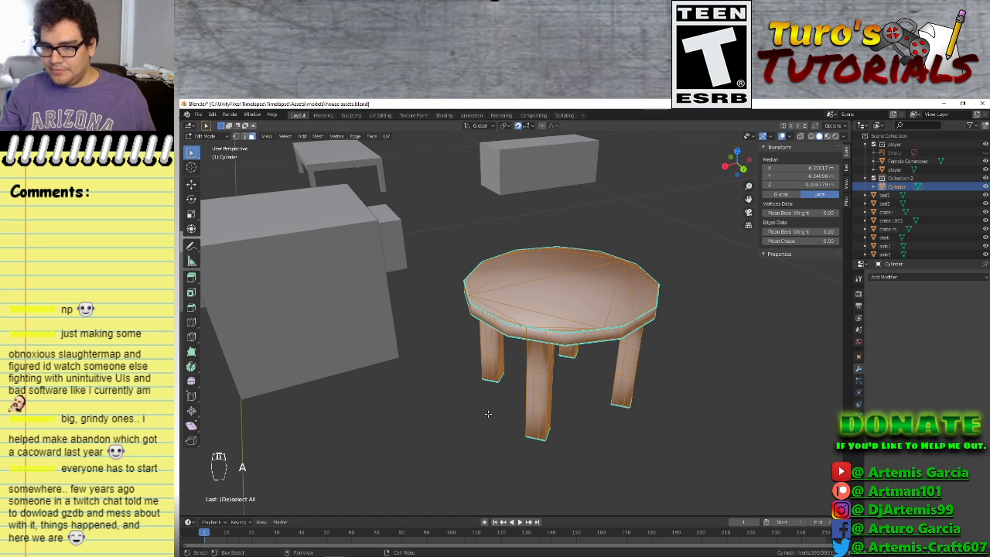
right_click(491, 411)
left_click(479, 409)
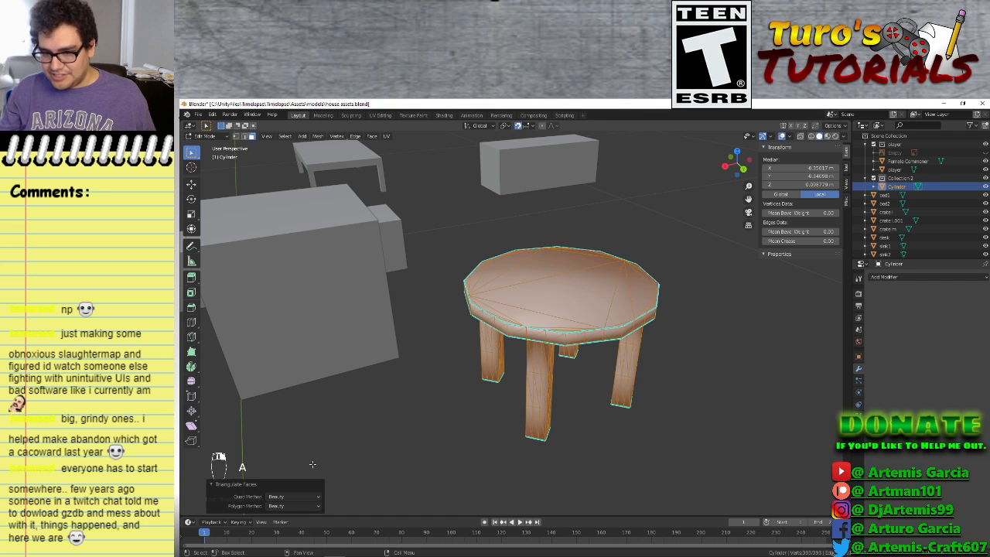
left_click(294, 496)
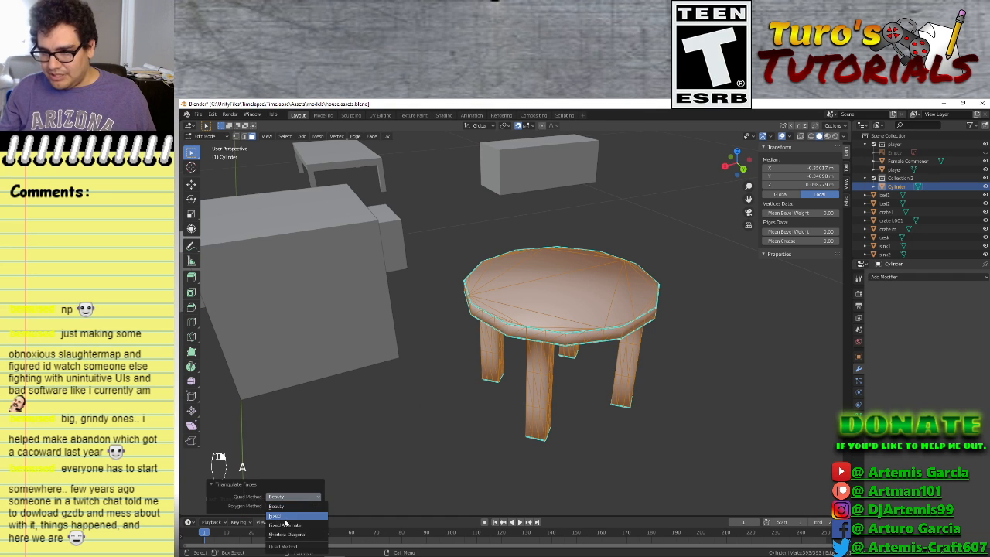
left_click(292, 508)
left_click(663, 469)
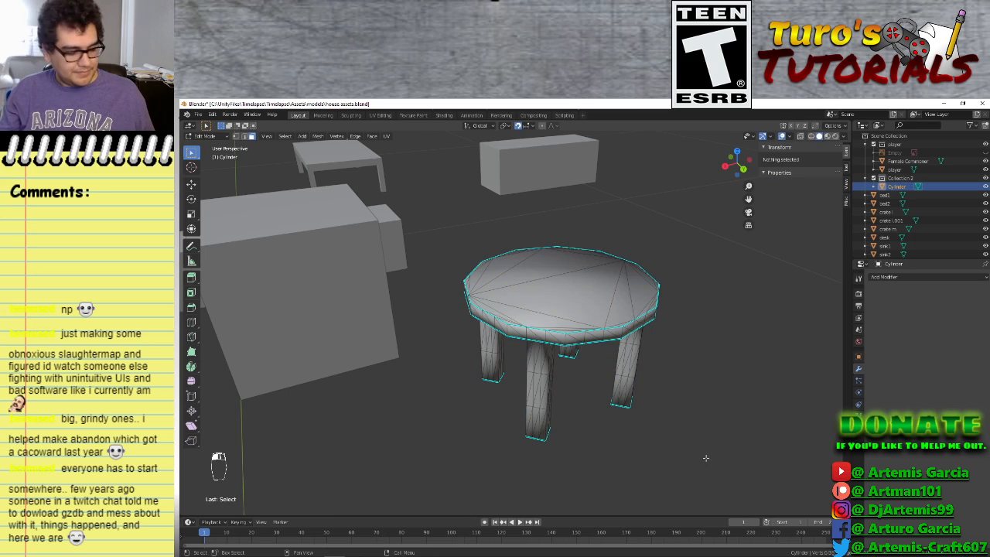
Examine the triangulated mesh and its shading on the legs and the underside of the tabletop
middle_click_drag(705, 458, 596, 360)
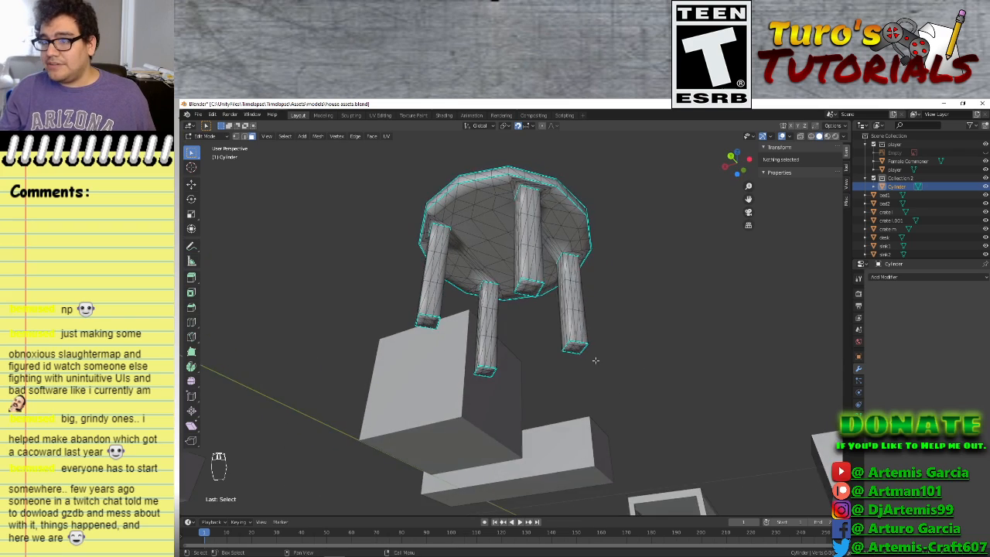
scroll(595, 360, "up", 5)
middle_click_drag(541, 287, 588, 316)
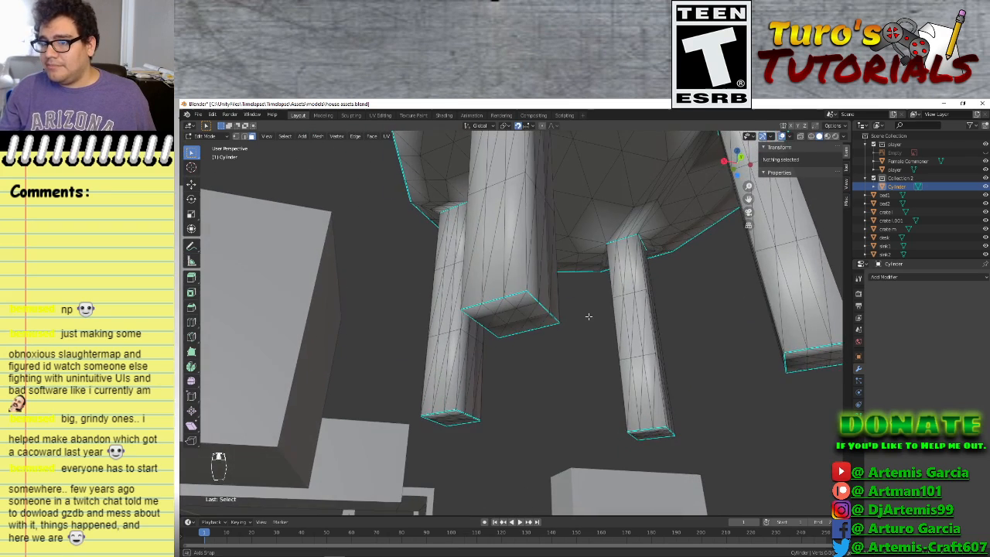
scroll(588, 316, "down", 3)
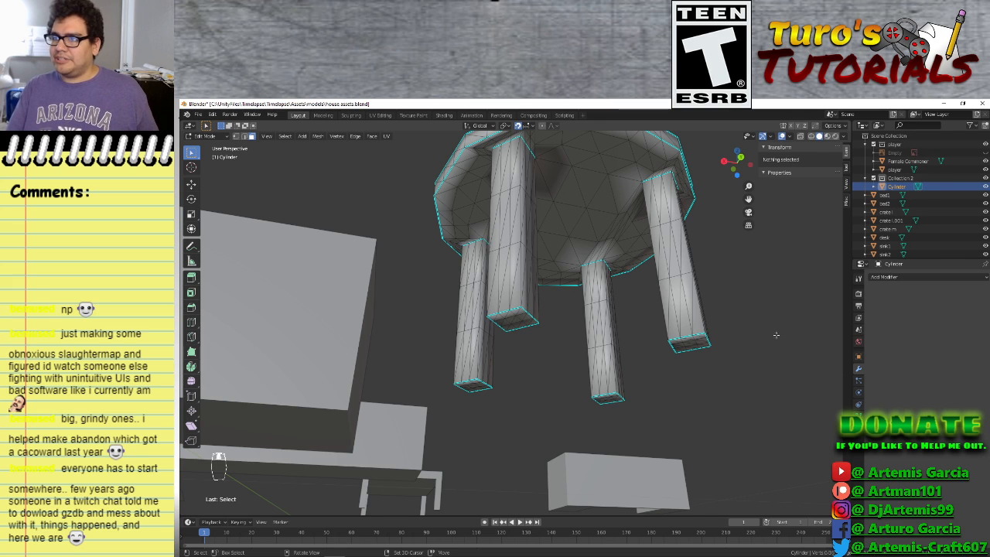
middle_click_drag(773, 336, 732, 397)
scroll(523, 379, "down", 3)
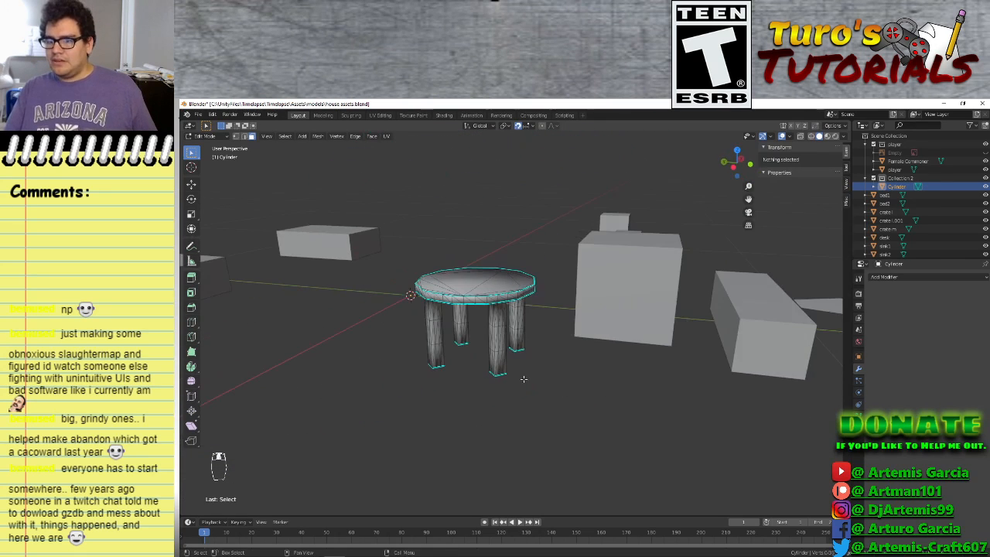
Look at the table from the top view and bring up the viewport shading choices
key("KP_7")
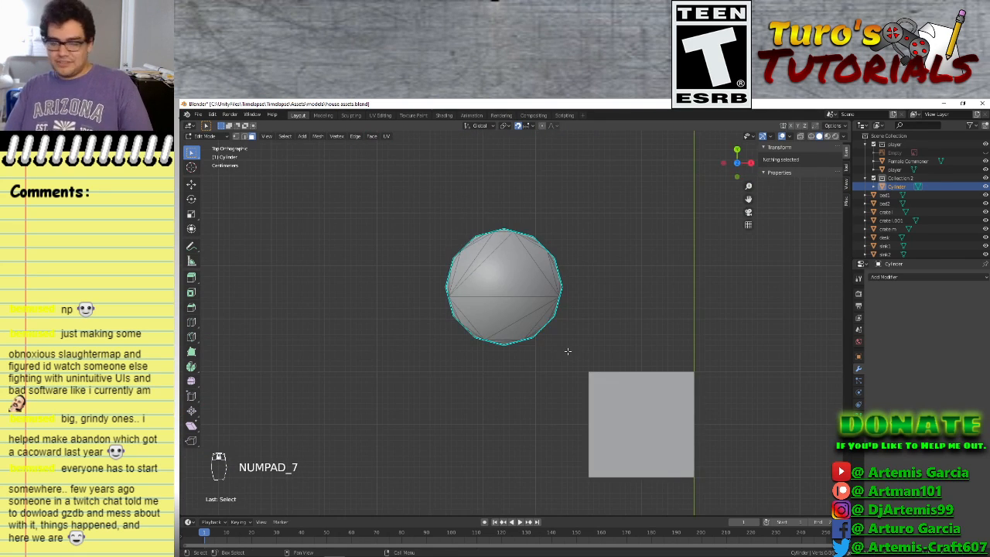
key("z")
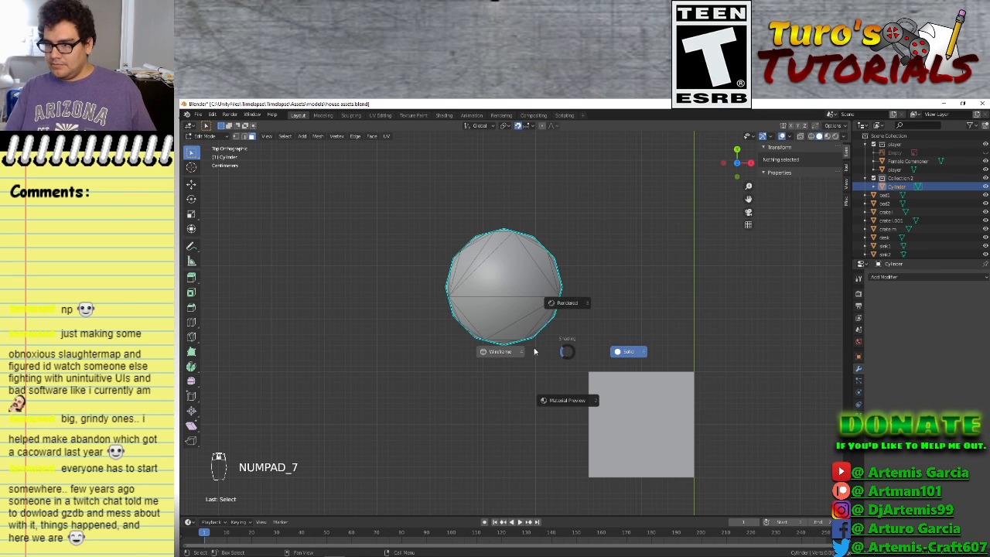
Switch to solid shading, return the cylinder to Object Mode and reveal all hidden objects
left_click(636, 356)
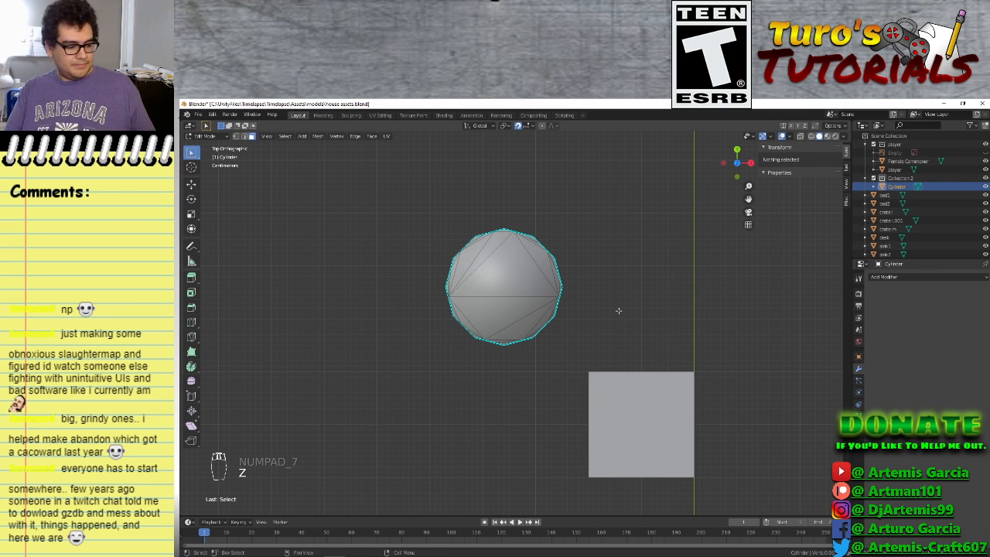
key("Tab")
scroll(501, 382, "up", 3)
scroll(502, 386, "down", 8)
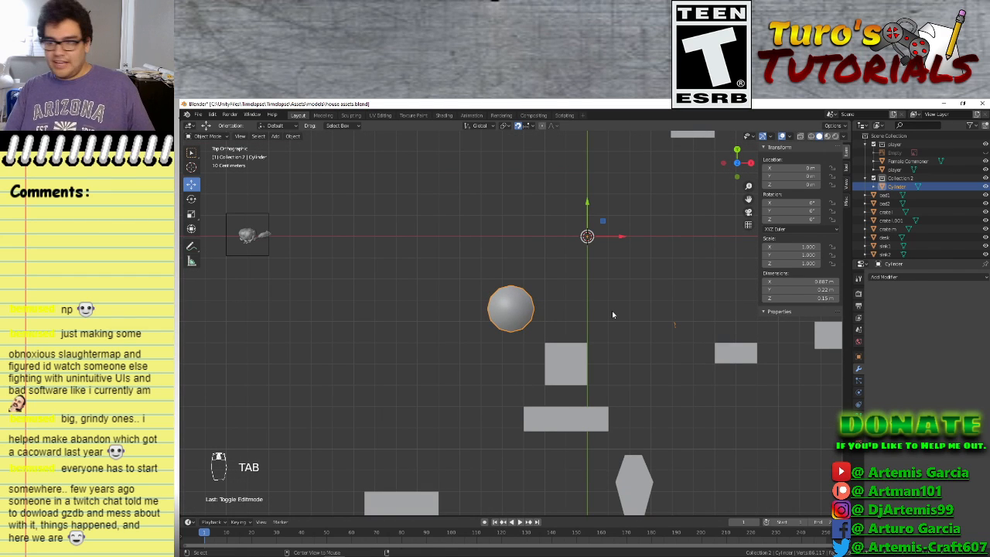
key("alt+h")
middle_click_drag(402, 409, 501, 384)
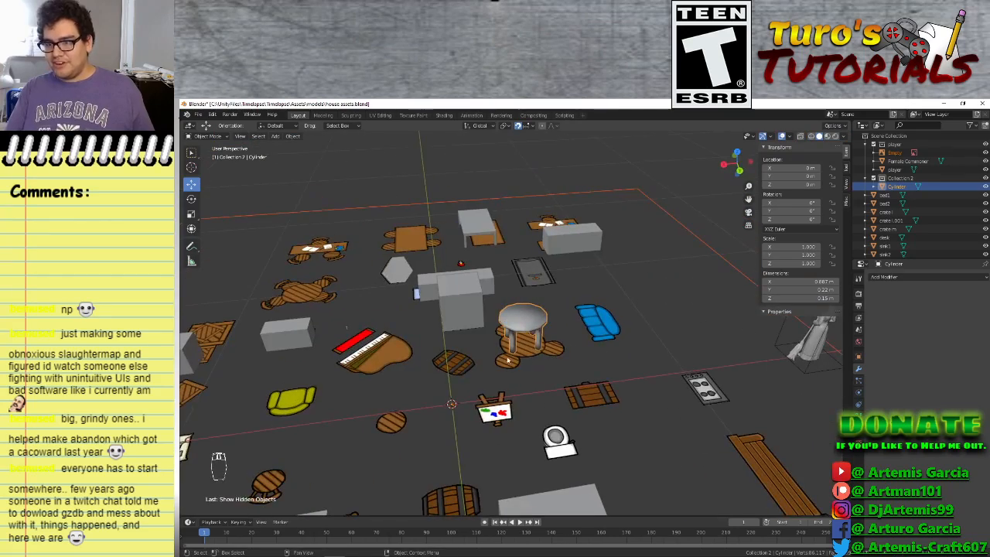
Open the coffin-shaped block in Edit Mode and select both of its top faces
mouse_move(561, 397)
middle_mouse_down()
mouse_move(608, 411)
mouse_move(517, 348)
mouse_move(634, 416)
mouse_move(574, 404)
middle_mouse_up()
left_click(589, 371)
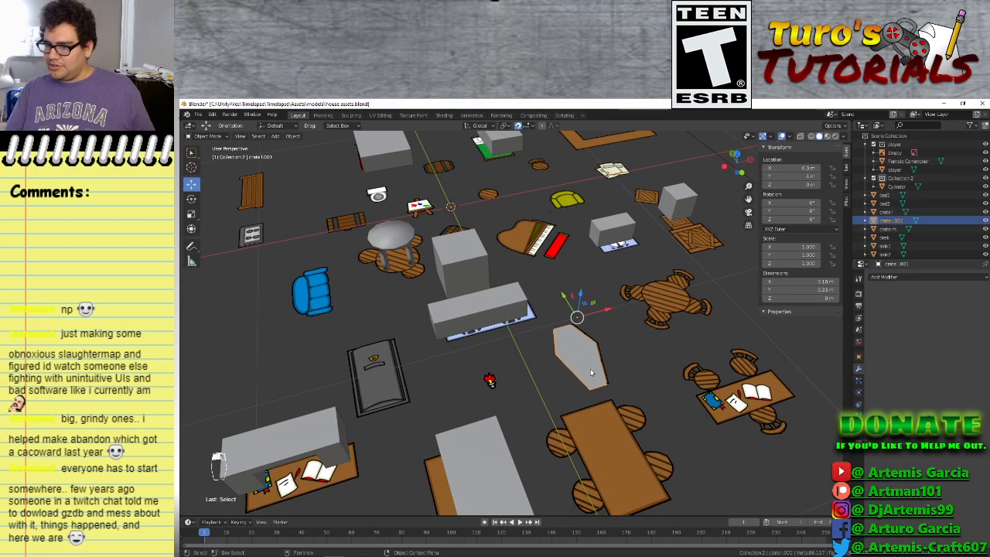
middle_click_drag(671, 420, 626, 405, "shift")
scroll(627, 407, "up", 2)
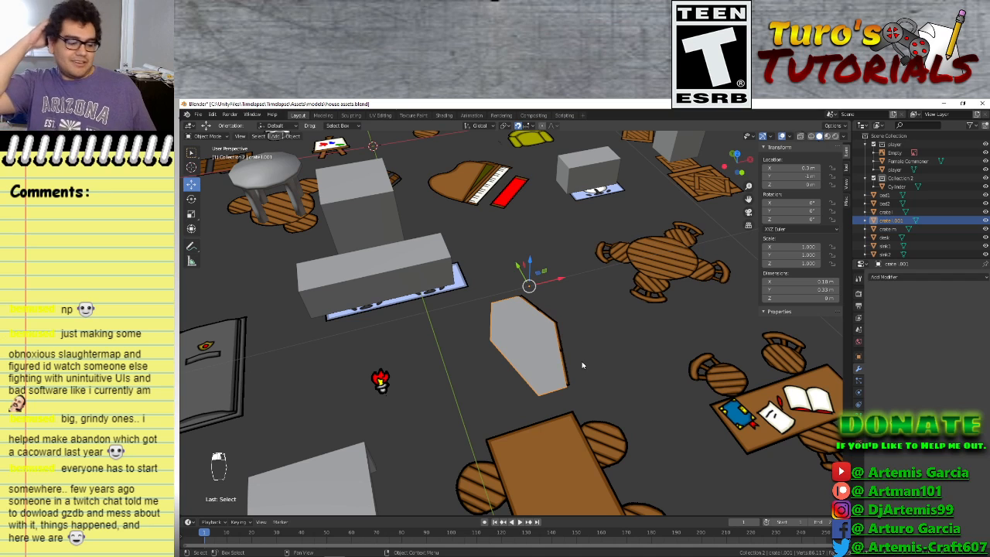
key("Tab")
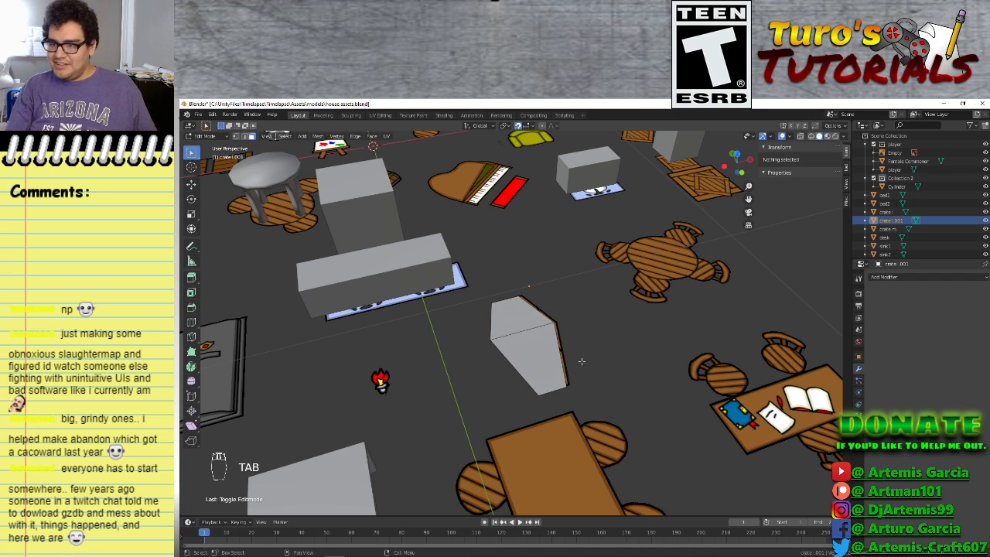
left_click(541, 368)
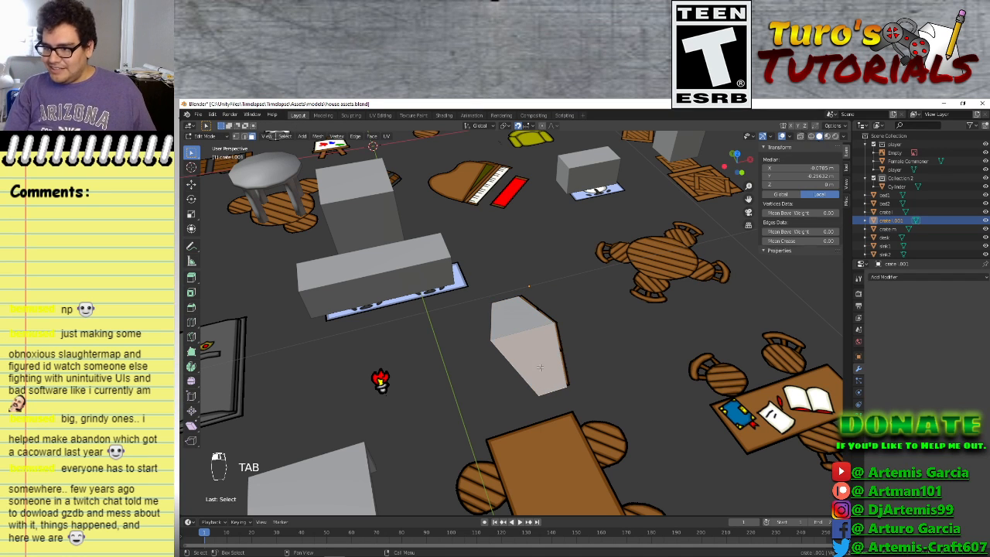
left_click(523, 319, "shift")
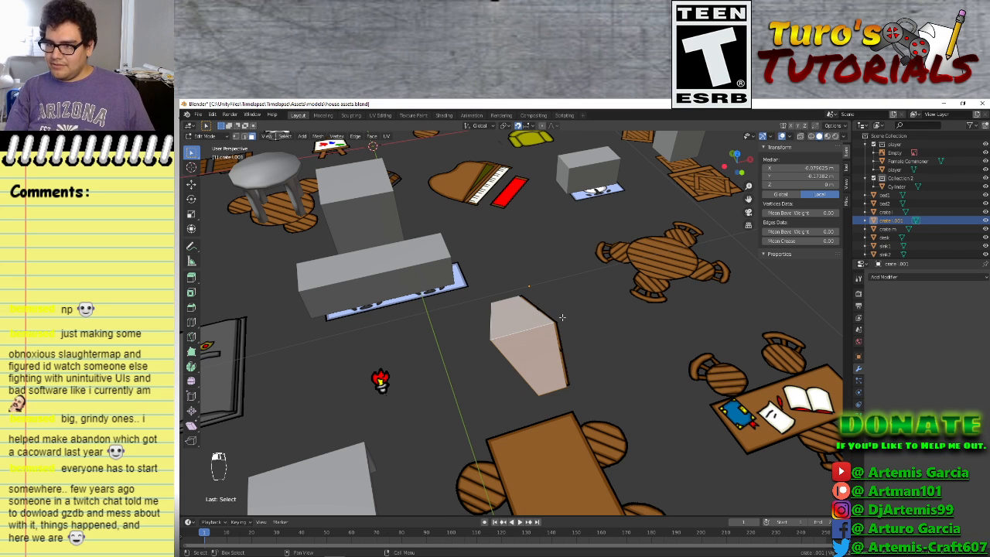
Try raising the coffin's two selected faces to a local Z of 0.1 m, and undo the change
key("f")
scroll(562, 317, "down", 3)
scroll(562, 317, "up", 8)
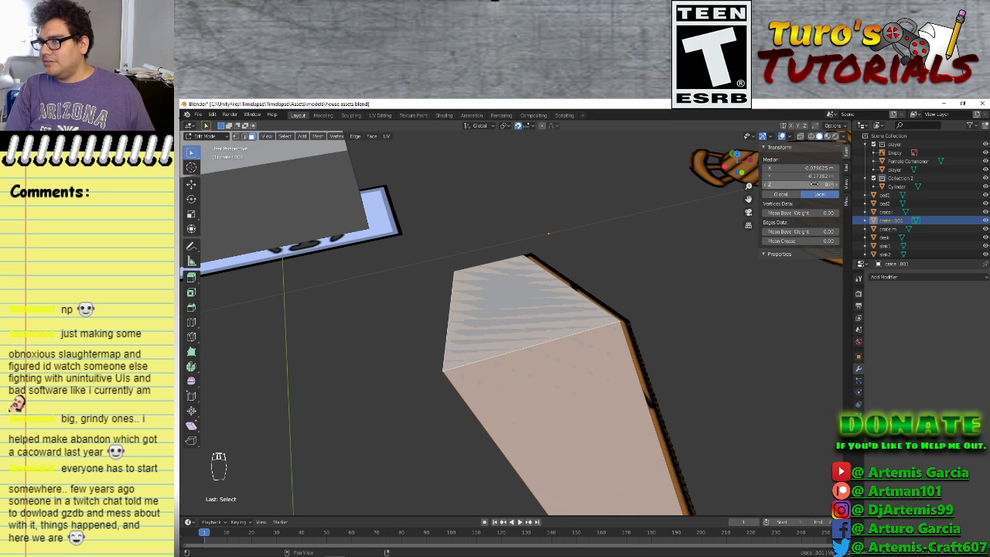
left_click(836, 184)
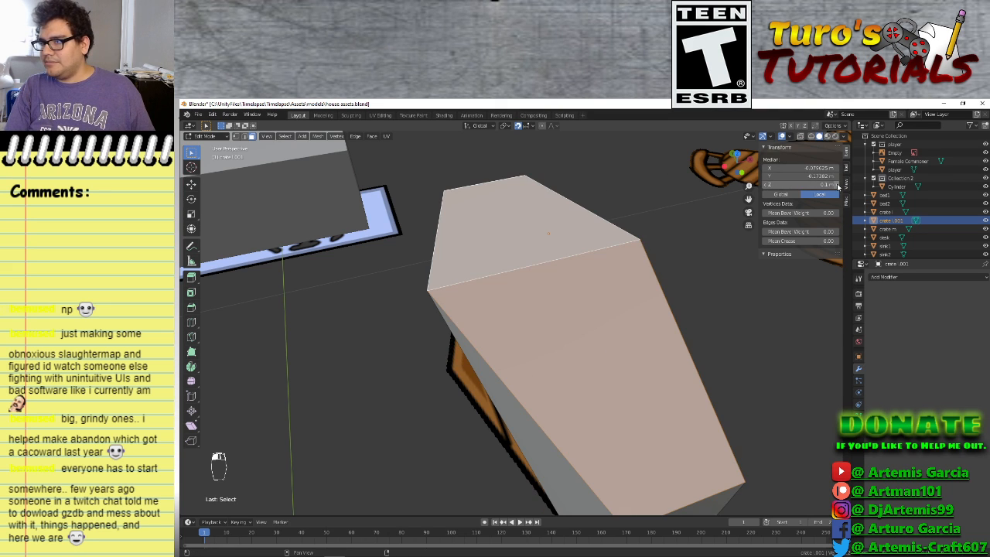
right_click(449, 377)
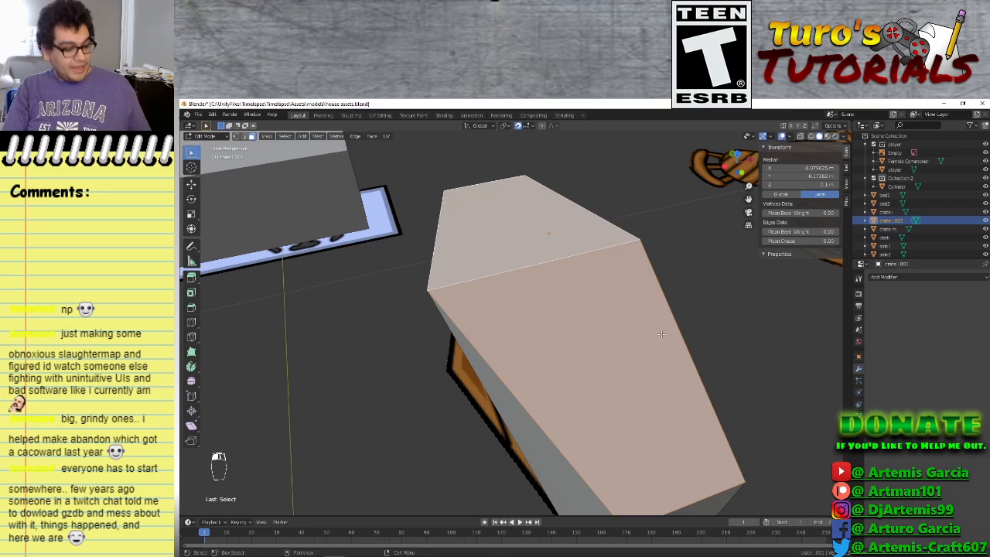
key("ctrl+z")
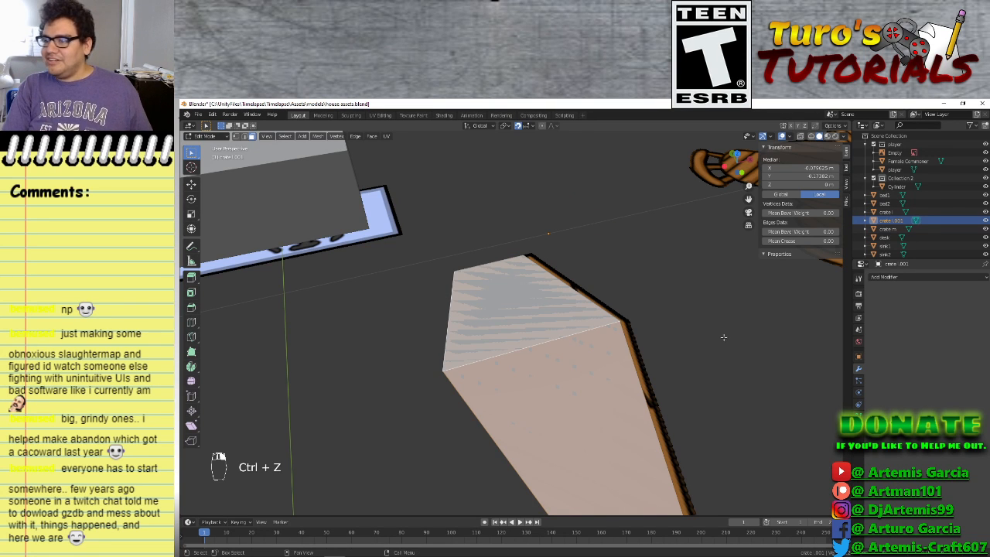
Select the coffin's head-end face and switch the viewport to wireframe shading
left_click(510, 330)
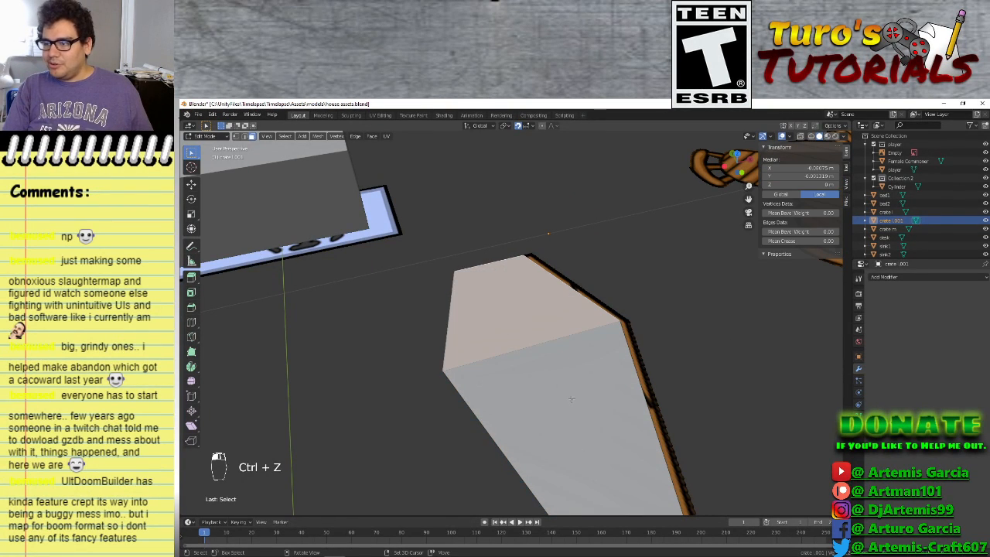
middle_click_drag(510, 329, 528, 402)
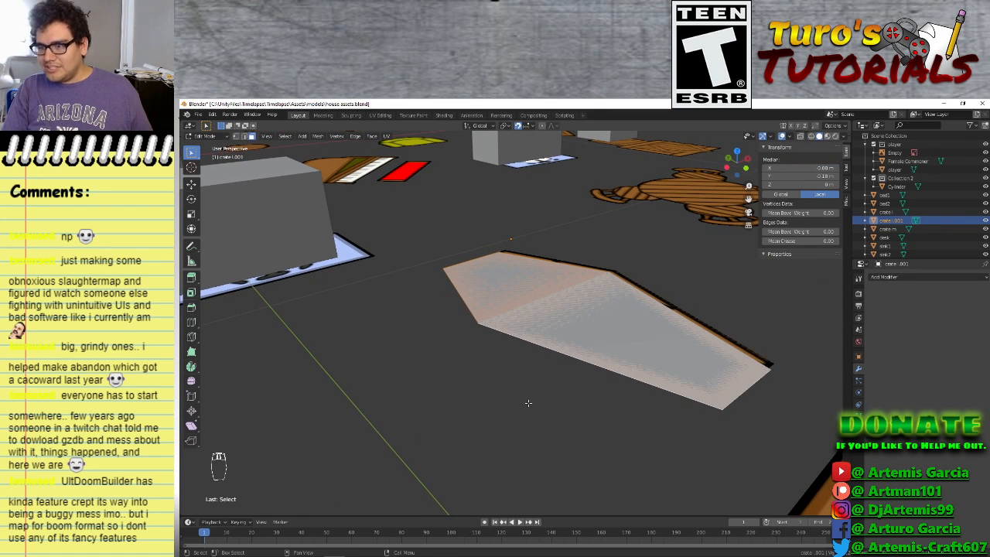
left_click(498, 277)
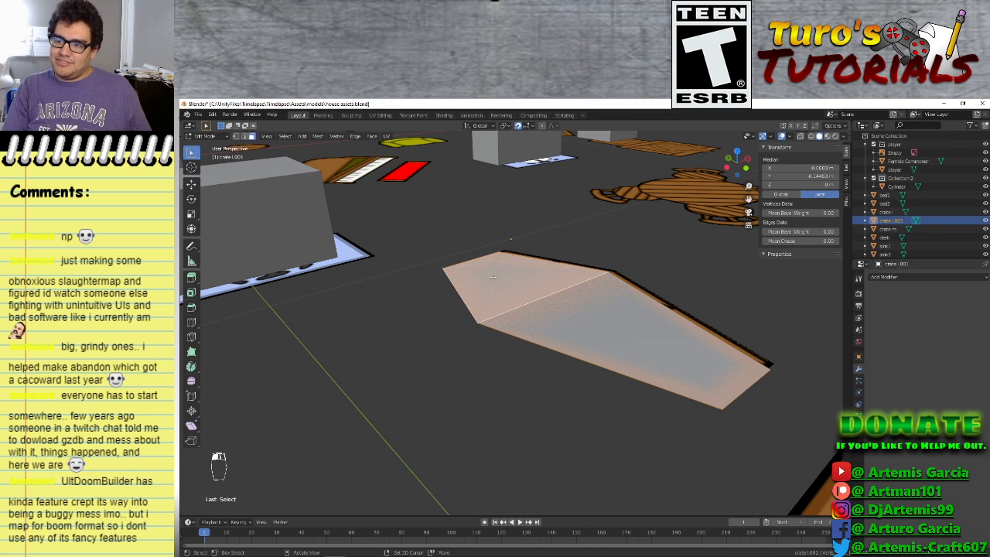
left_click(497, 278)
left_click(511, 280)
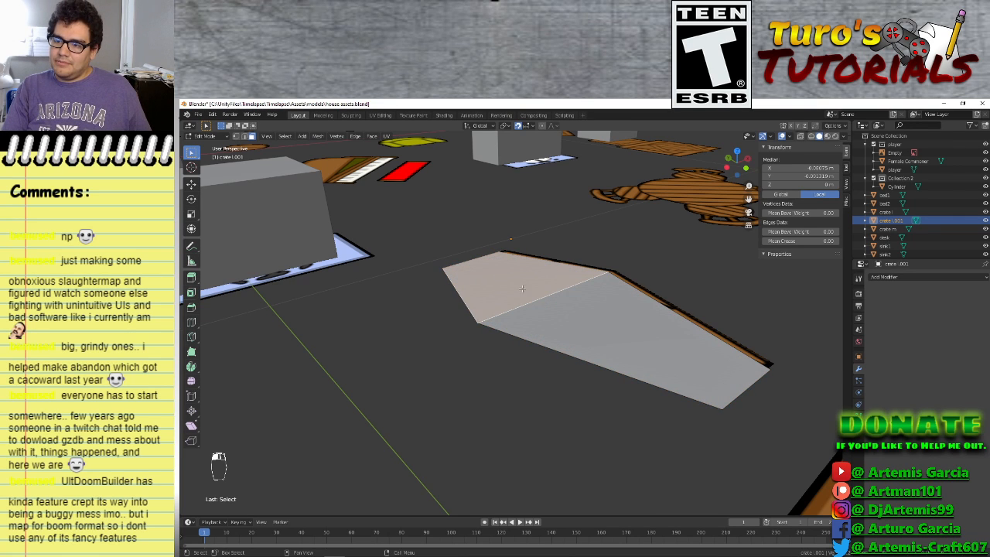
key("z")
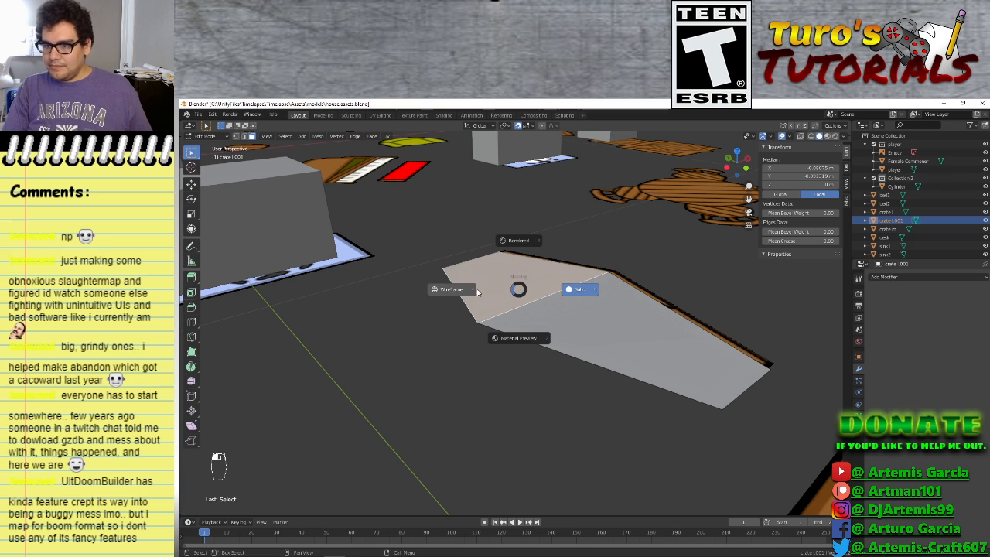
left_click(503, 285)
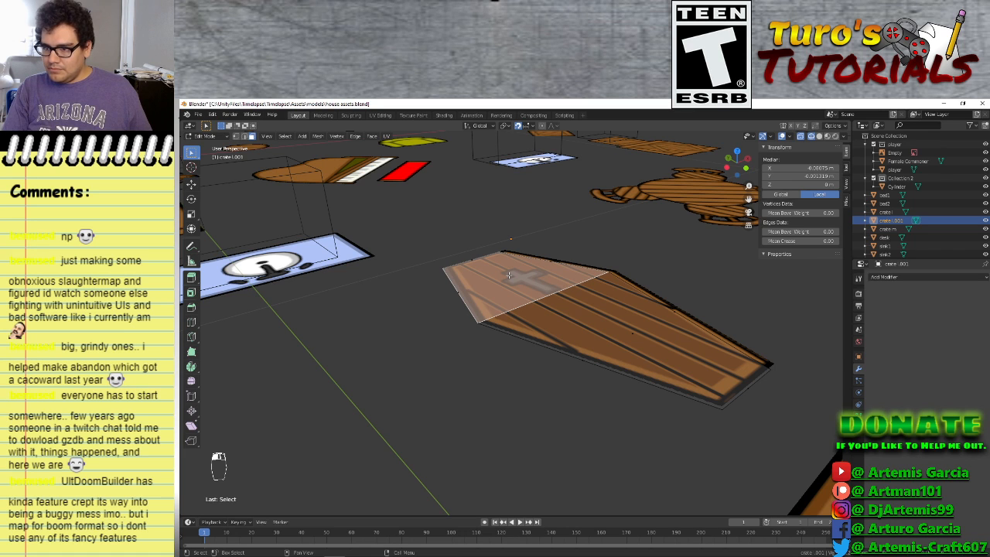
key("g")
right_click(517, 305)
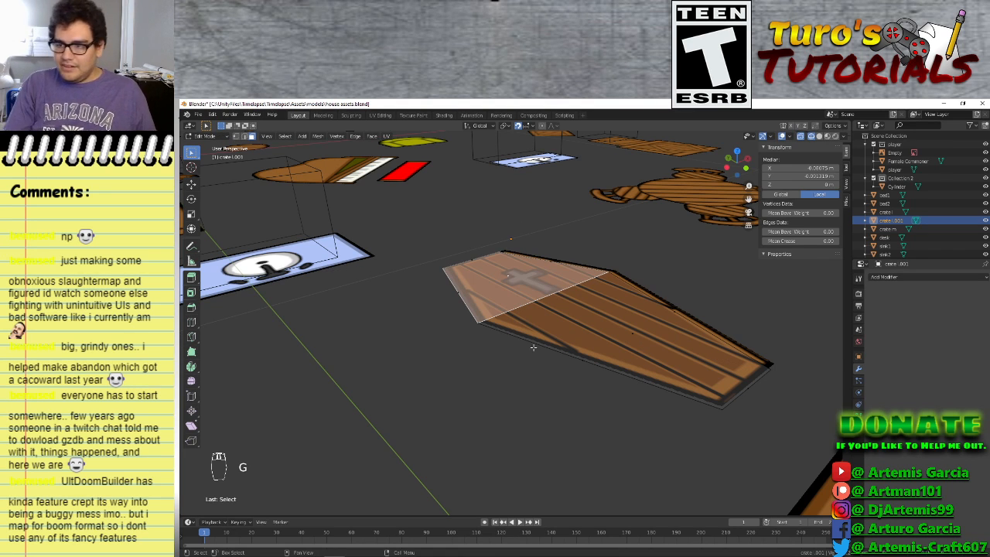
middle_click_drag(523, 379, 545, 385)
middle_click_drag(580, 290, 533, 356, "shift")
scroll(511, 324, "up", 3)
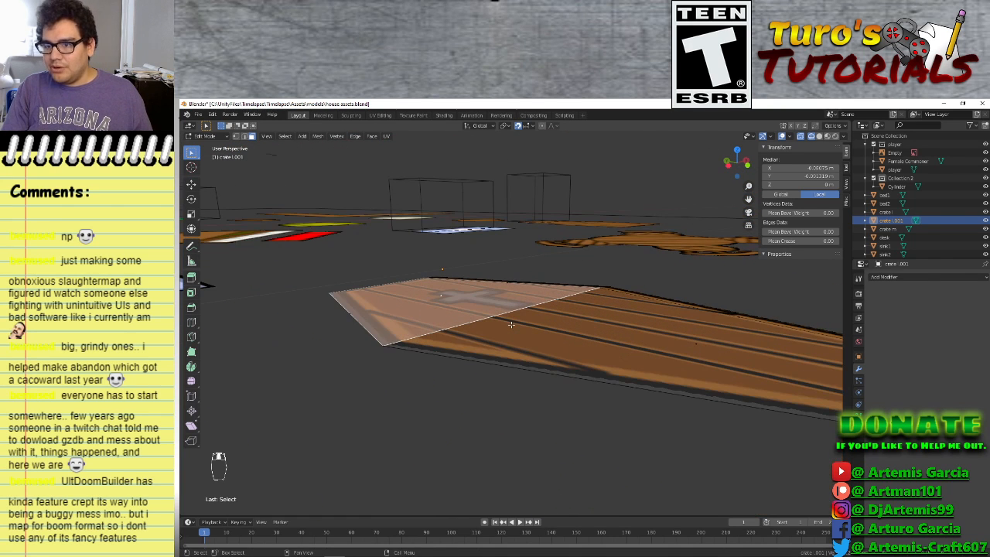
key("g")
right_click(463, 295)
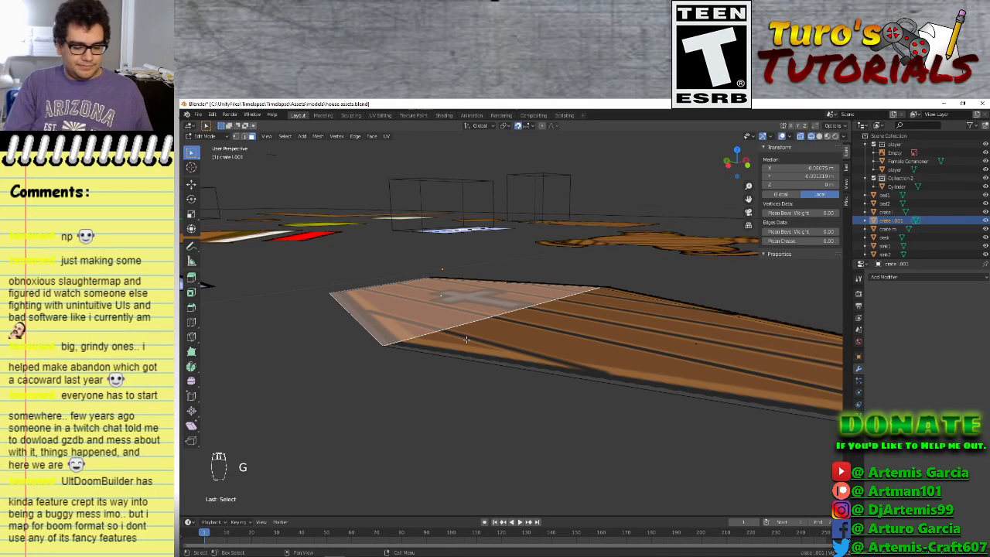
Try raising the coffin's head-end face 0.07 m from the front view, and undo the move
key("KP_1")
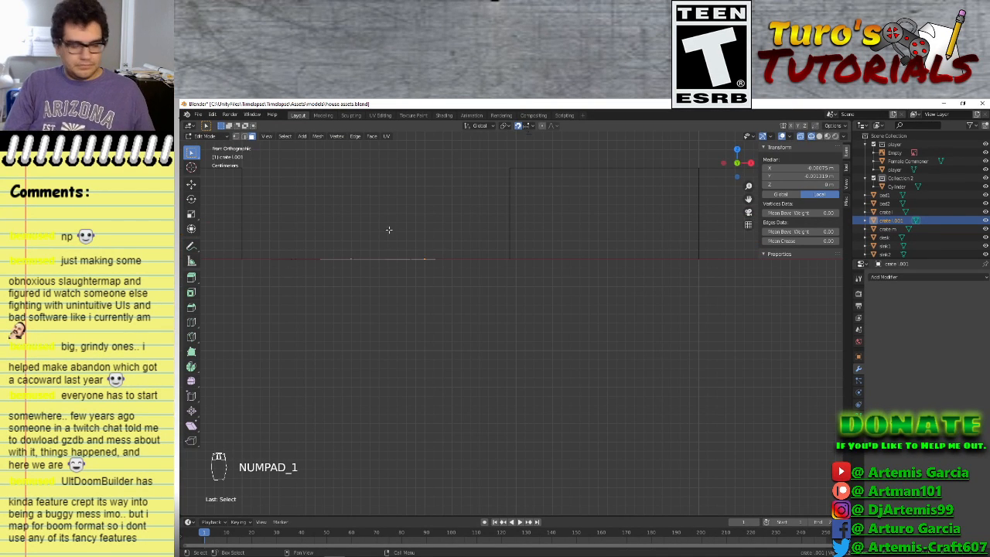
key("g")
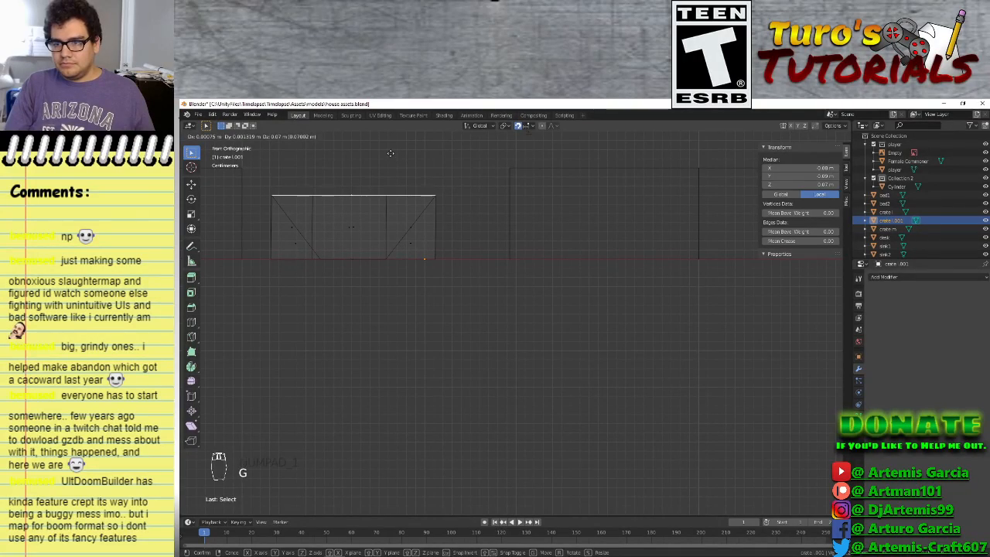
left_click(390, 152)
middle_click_drag(577, 359, 398, 311)
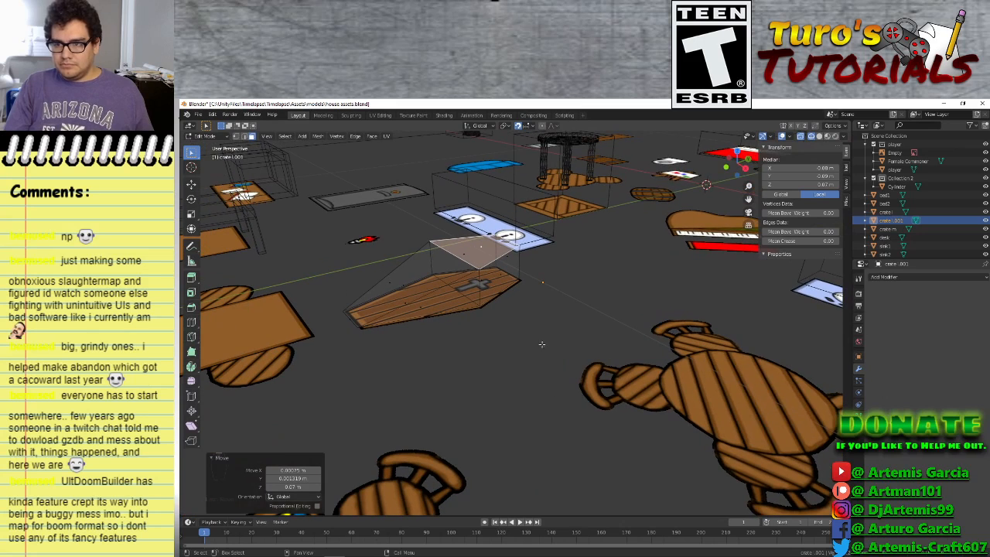
left_click(406, 284)
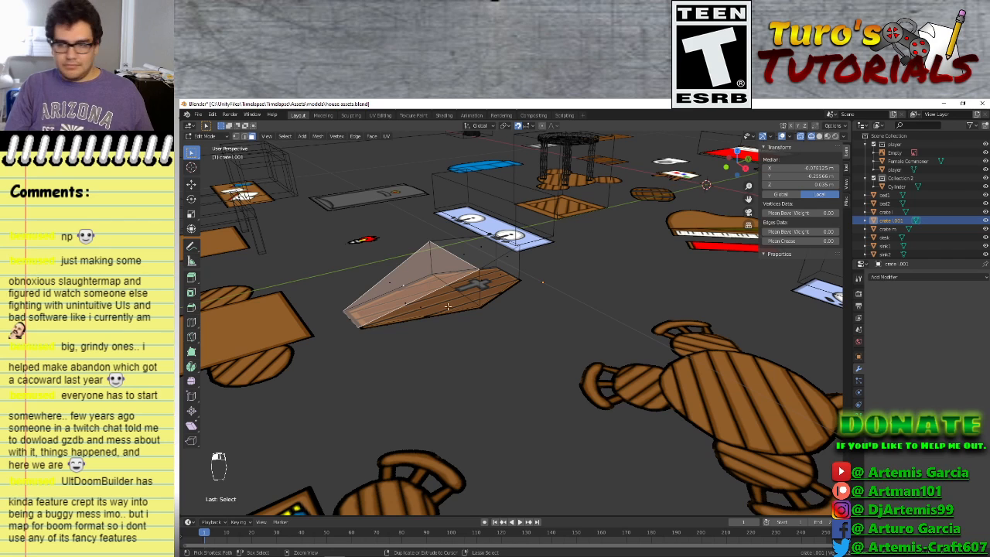
key("ctrl+z")
key("ctrl+z")
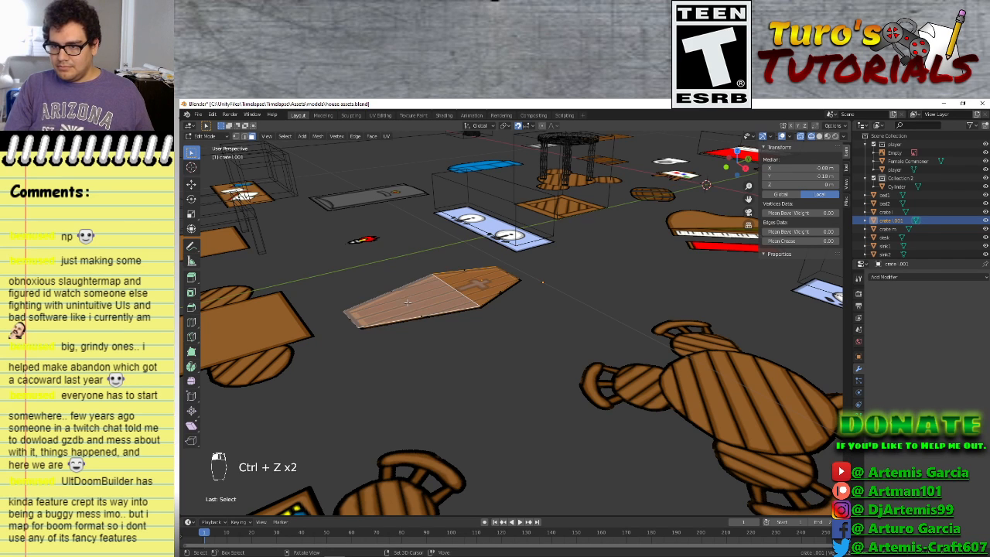
Raise the coffin's full top face 0.06 m along Z from the front view to give the block its height
key("g")
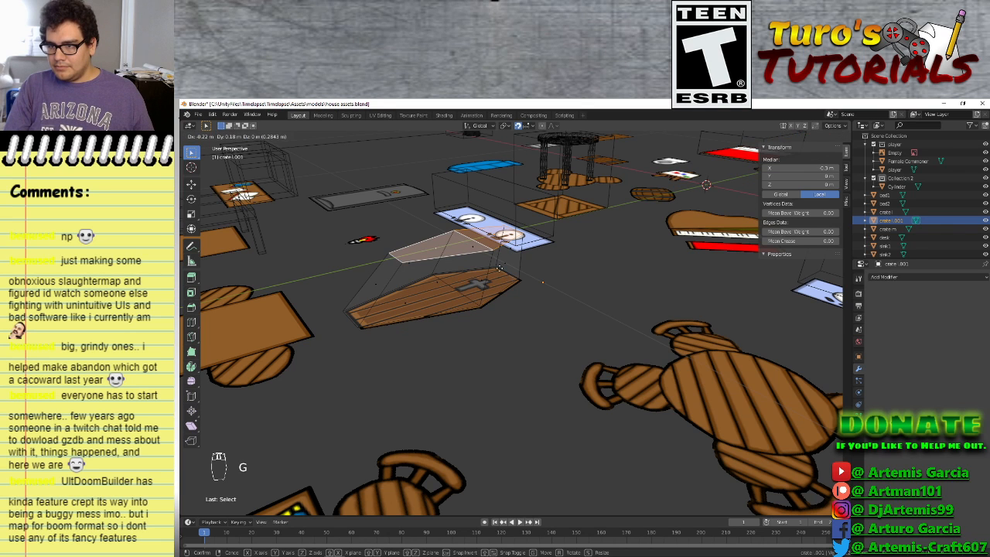
right_click(493, 282)
key("KP_1")
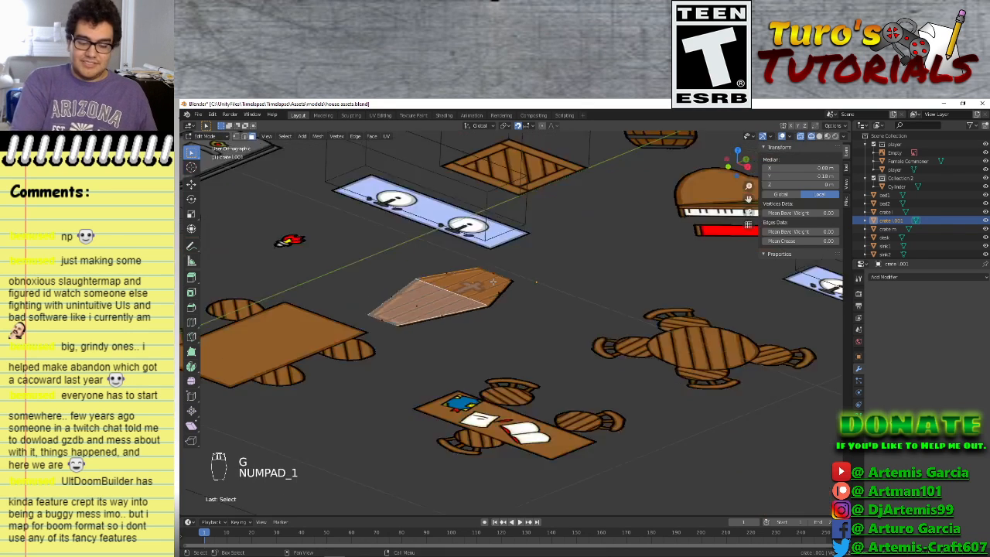
middle_click_drag(469, 292, 531, 366, "shift")
scroll(531, 366, "up", 3)
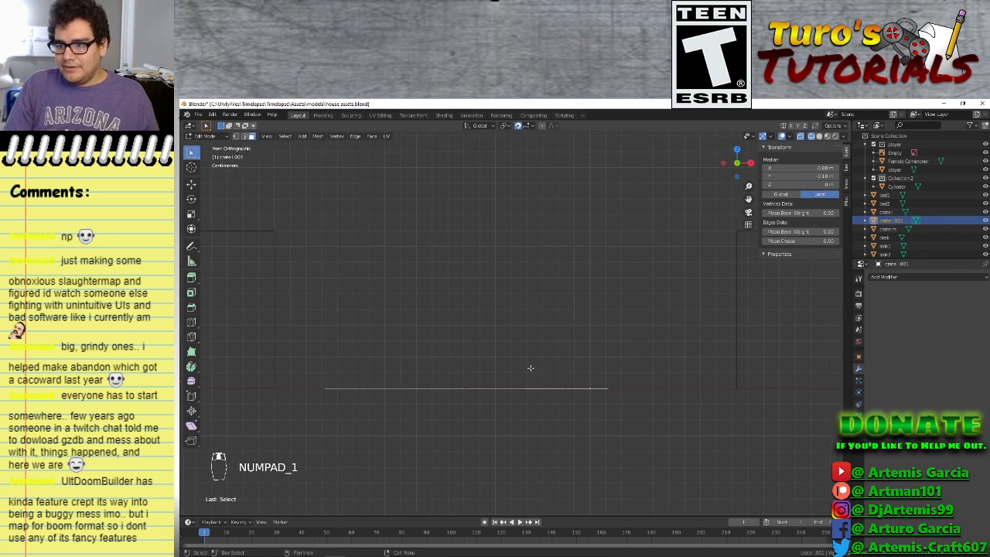
key("g")
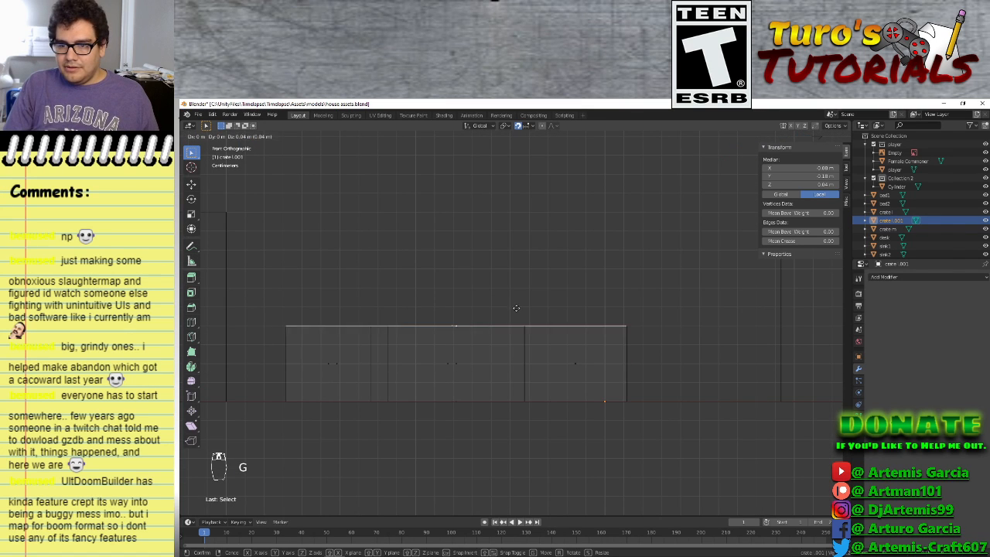
left_click(515, 271)
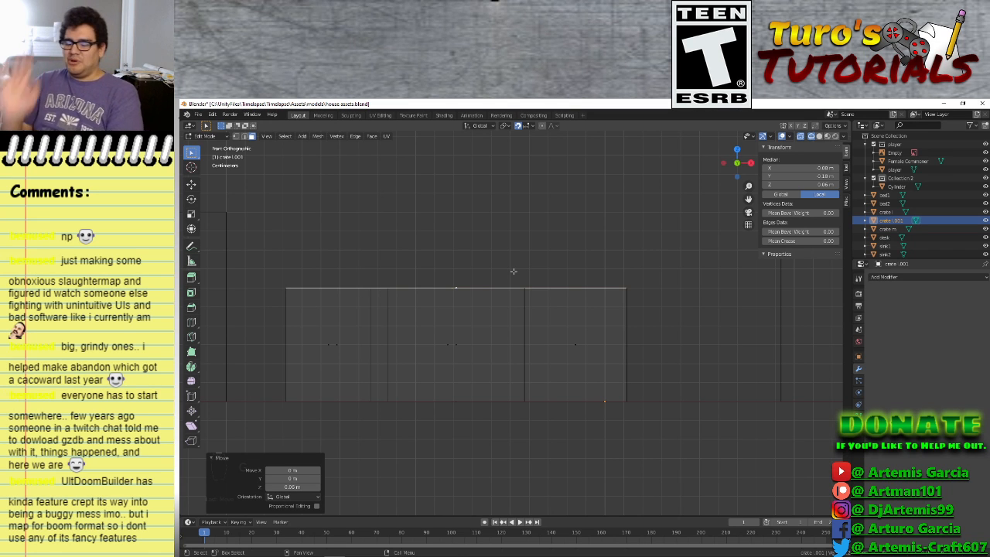
Select the whole coffin mesh, try to move it, and clear the selection
left_click_drag(267, 256, 641, 429)
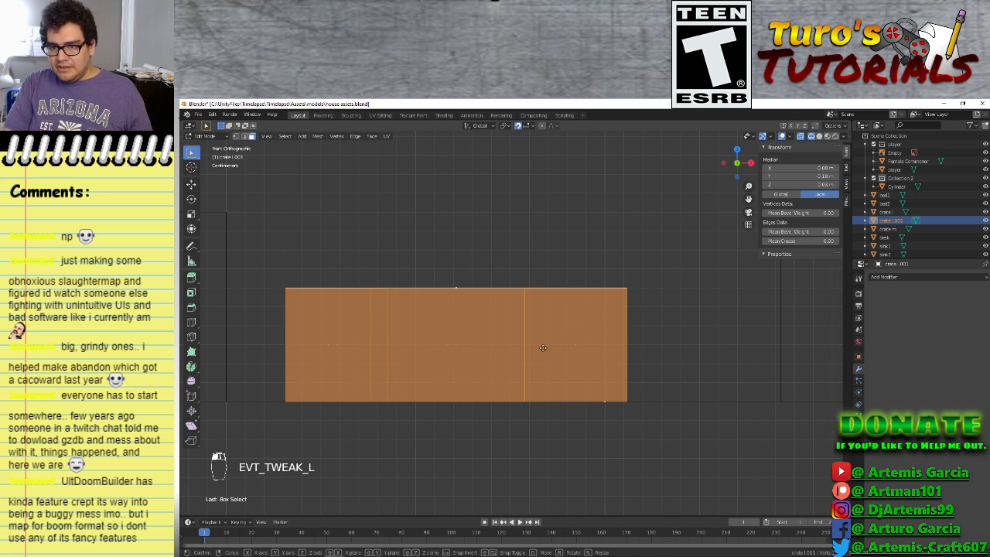
key("g")
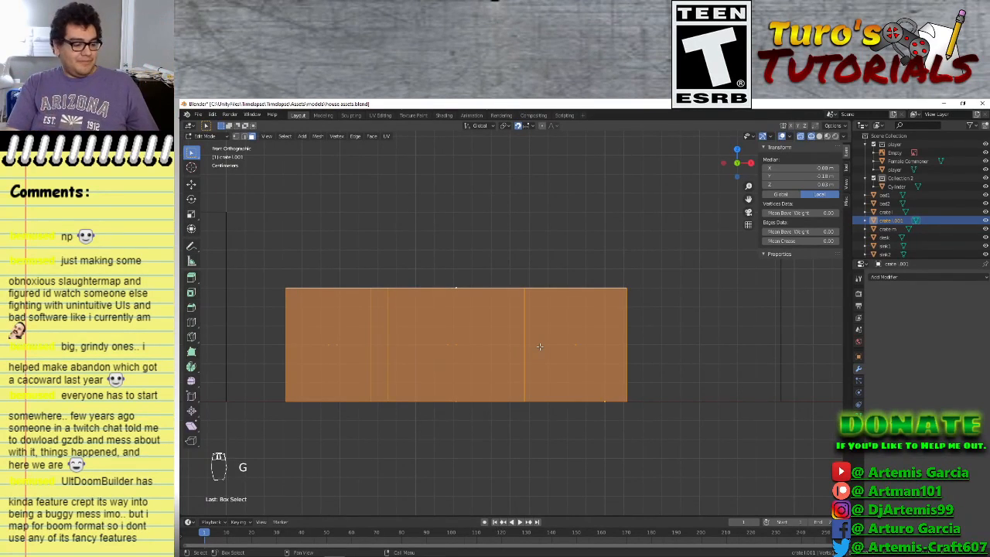
middle_click_drag(640, 360, 630, 394)
left_click(630, 394)
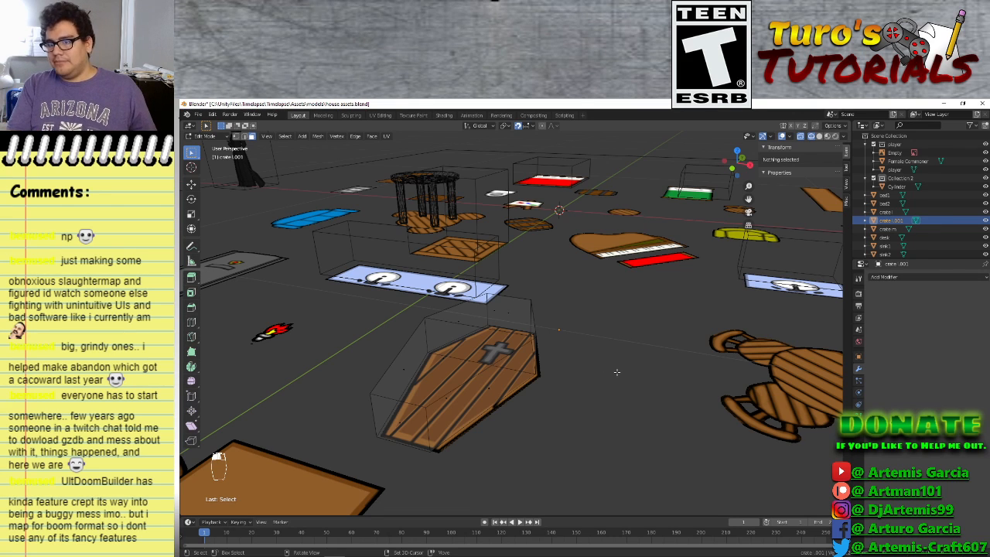
middle_click_drag(603, 350, 606, 435)
scroll(567, 403, "down", 4)
scroll(614, 318, "up", 2)
middle_click_drag(614, 317, 437, 371)
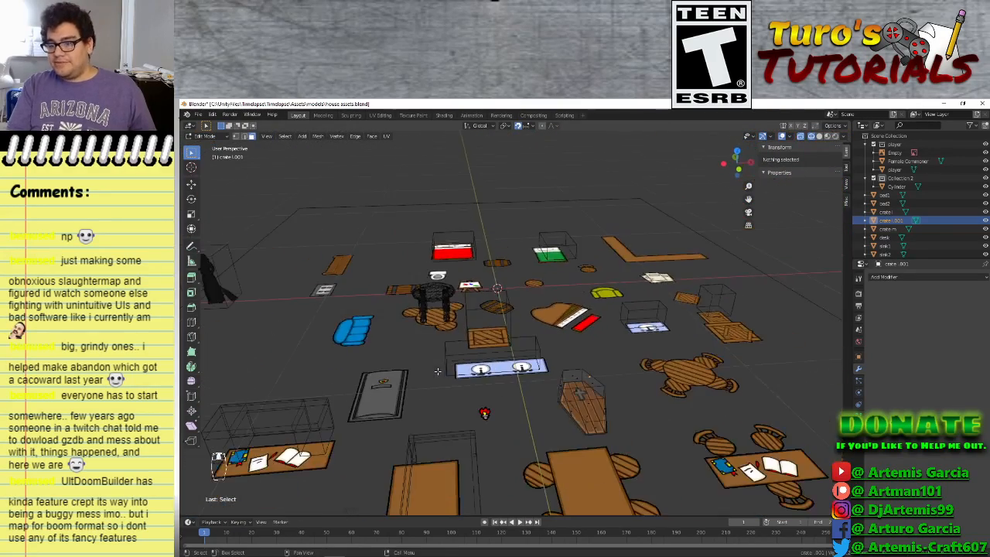
Leave edit mode on the coffin and hide the flat furniture reference image
key("Tab")
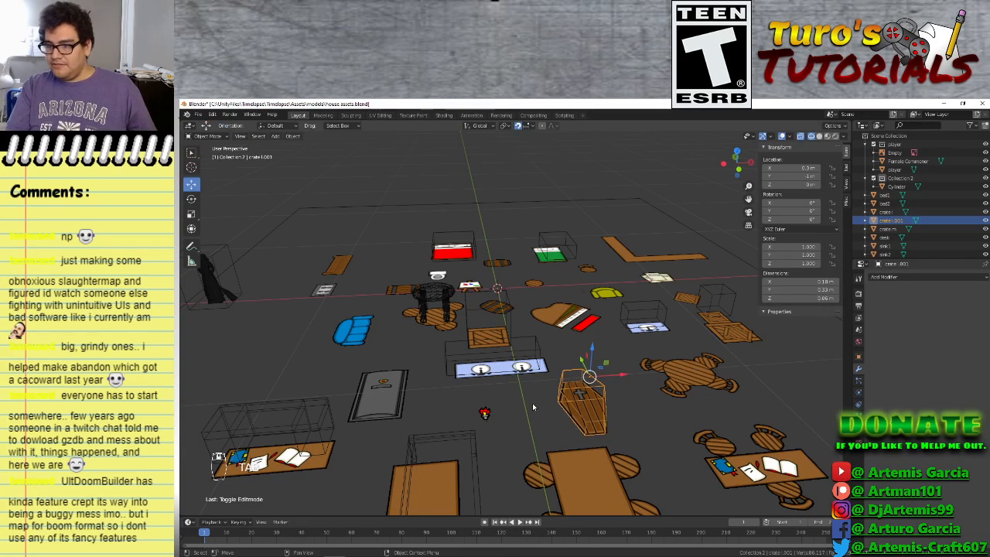
left_click(535, 407)
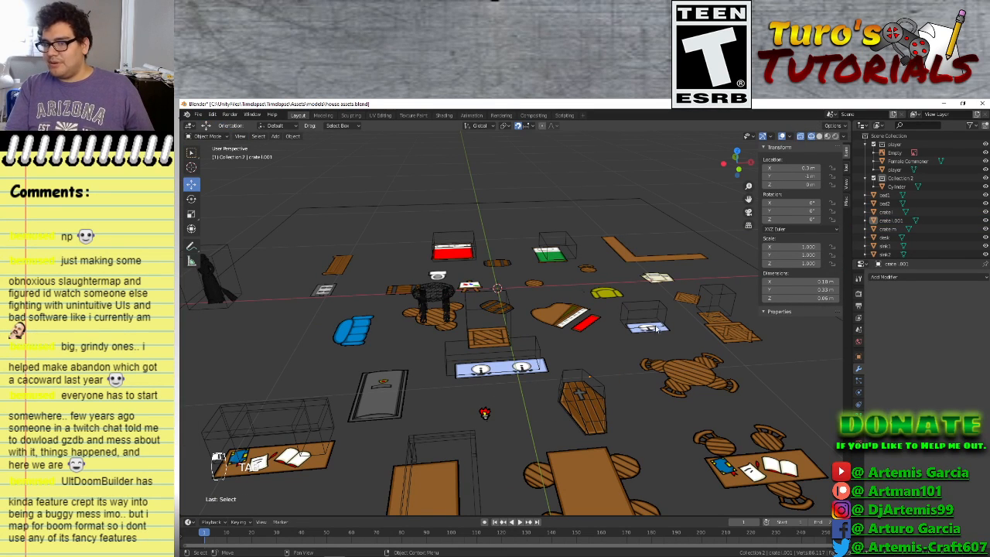
scroll(611, 391, "up", 3)
scroll(574, 398, "up", 1)
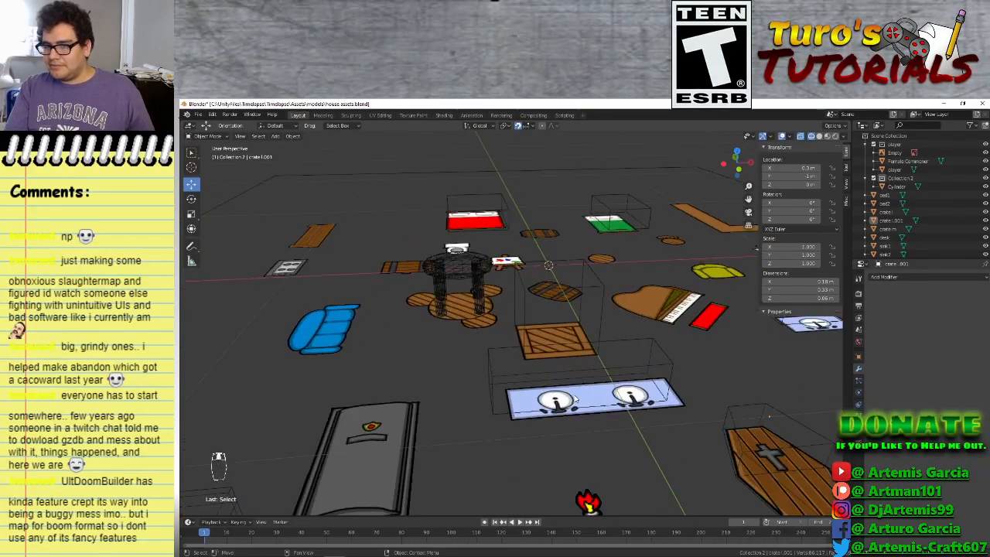
scroll(575, 398, "up", 1)
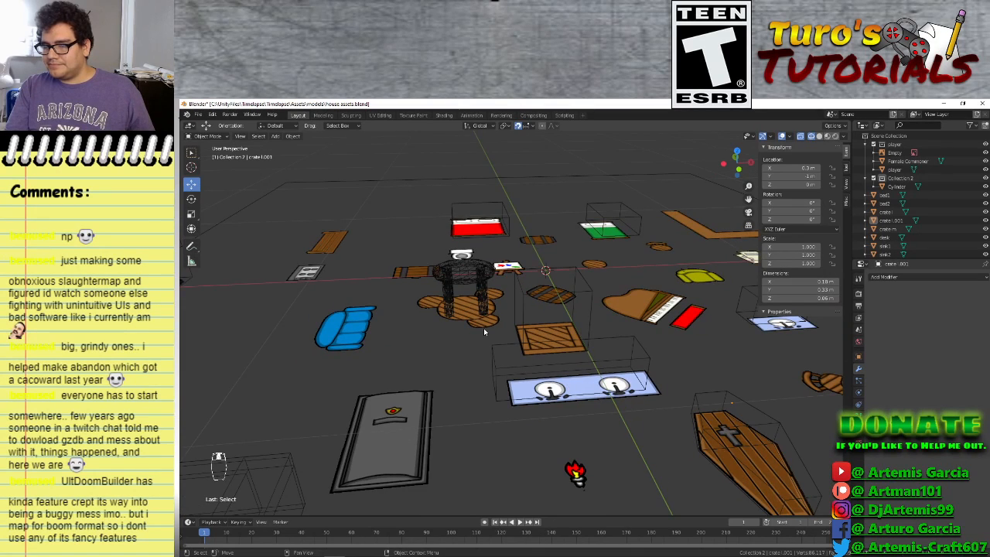
scroll(506, 341, "up", 3)
scroll(501, 354, "up", 2)
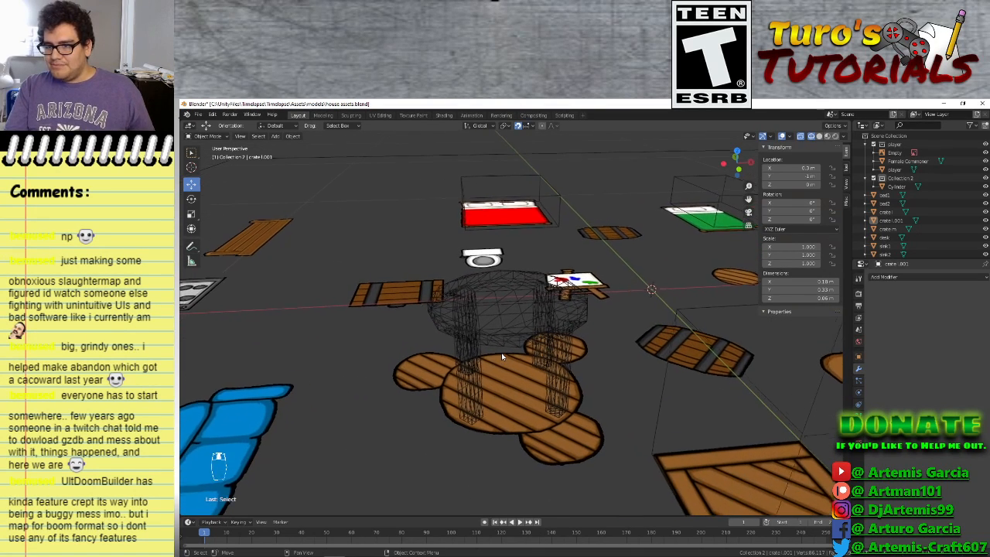
left_click(540, 340)
left_click(540, 340)
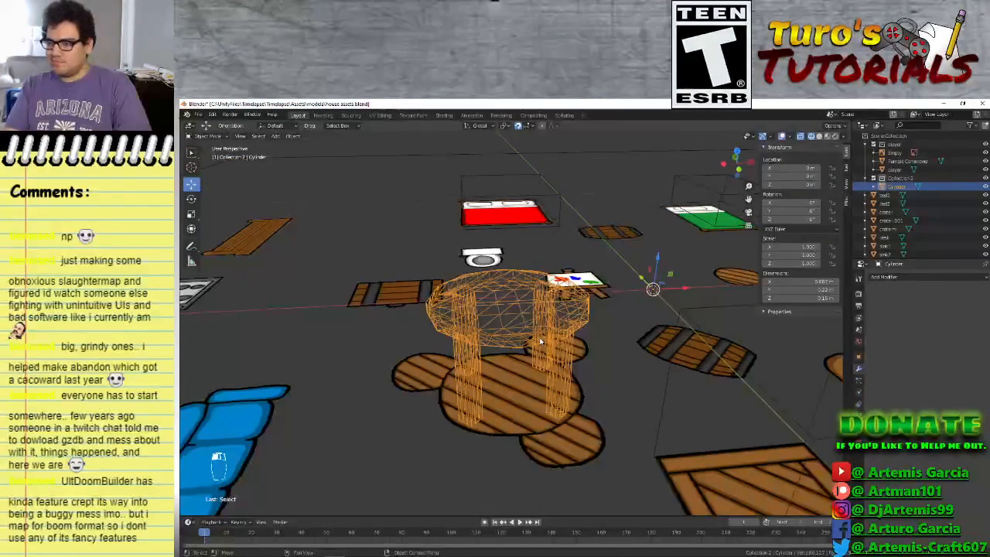
left_click(510, 427)
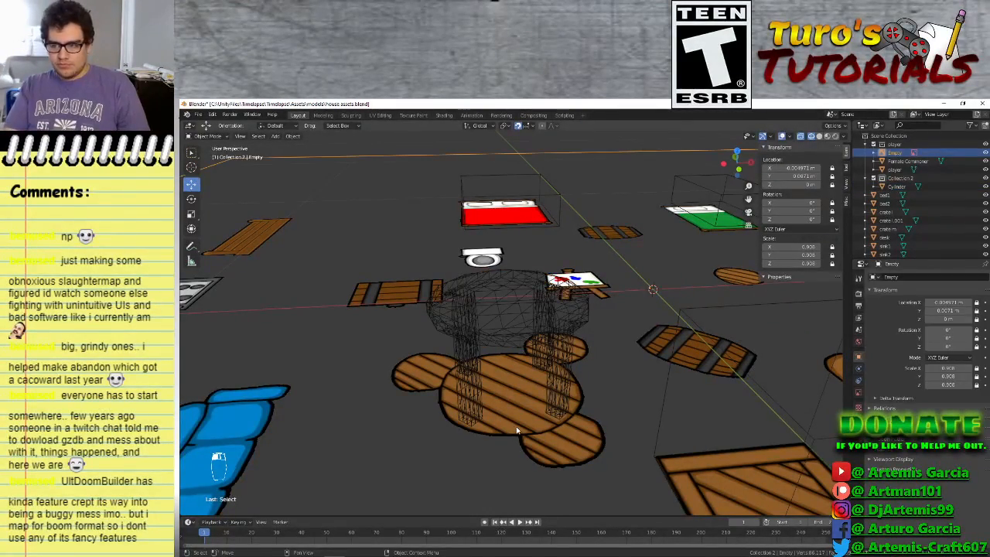
key("h")
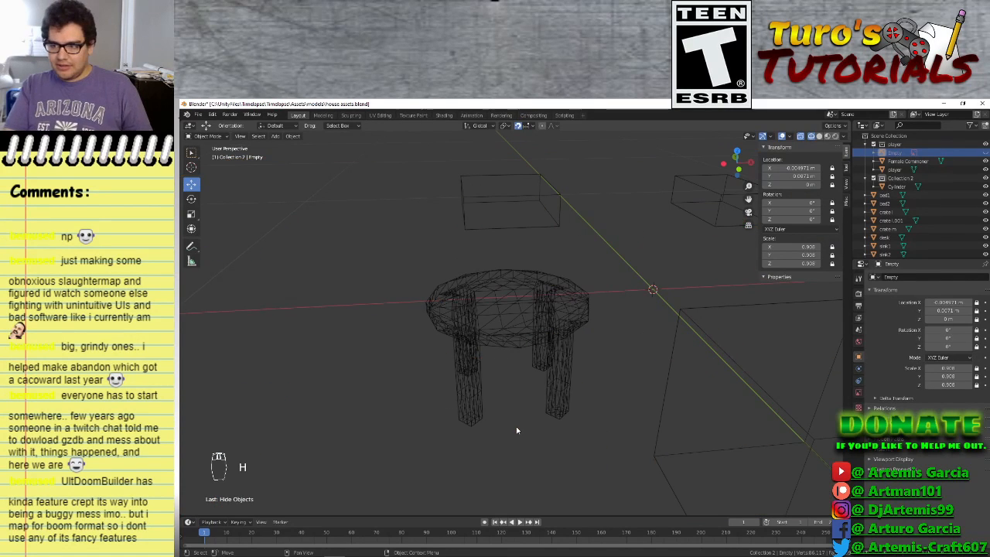
Select the round four-legged table mesh and examine its wireframe among the surrounding furniture blocks
left_click(538, 348)
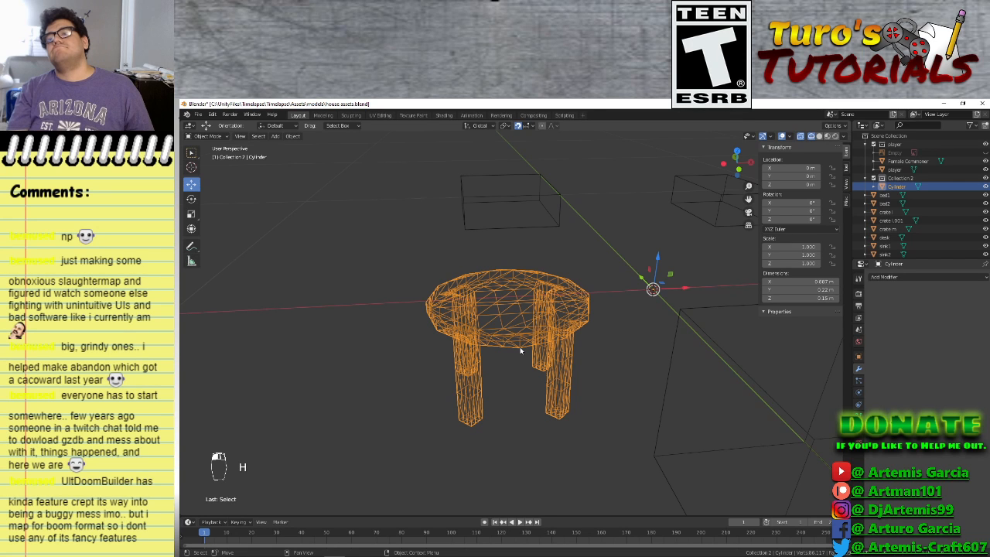
middle_click_drag(524, 404, 486, 400)
scroll(486, 399, "down", 3)
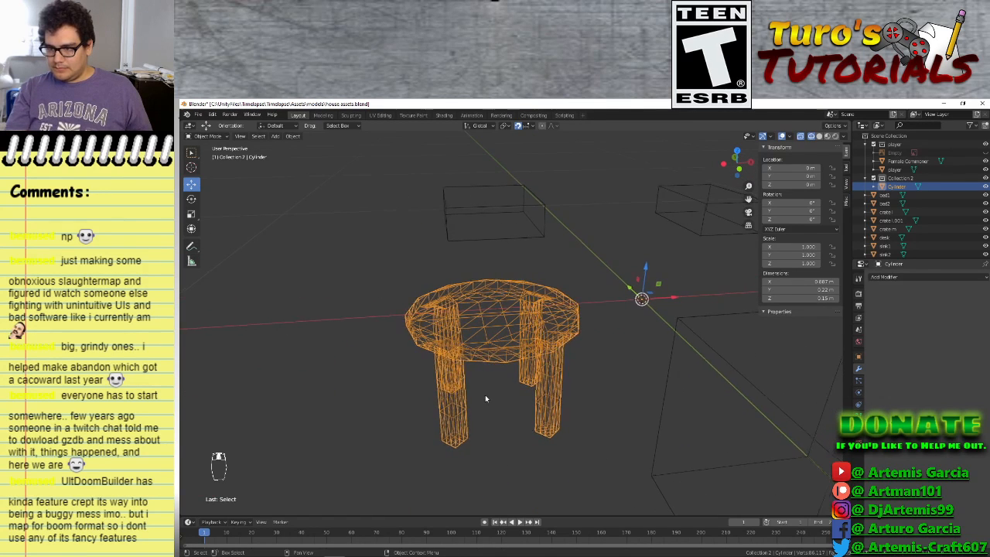
scroll(485, 394, "down", 5)
right_click(485, 394)
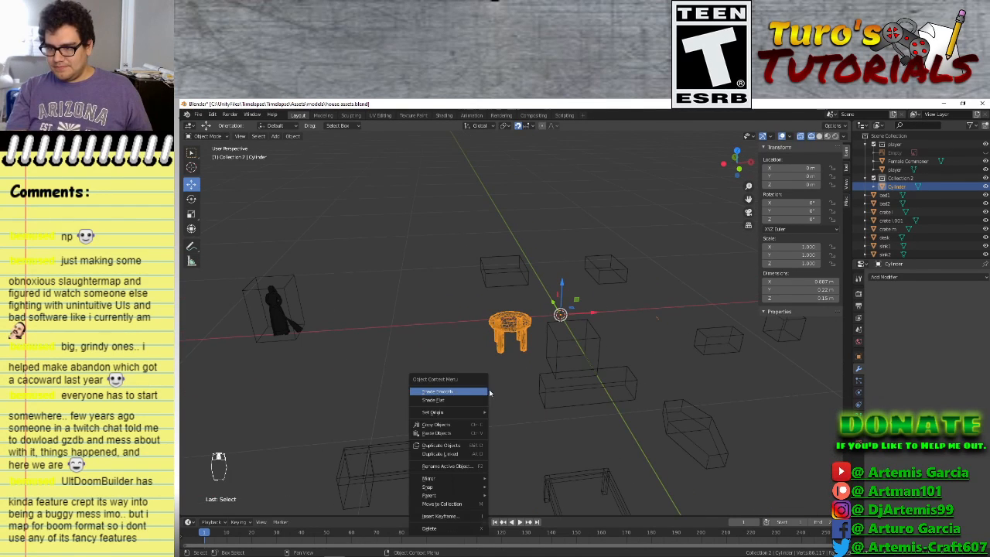
scroll(509, 378, "up", 5)
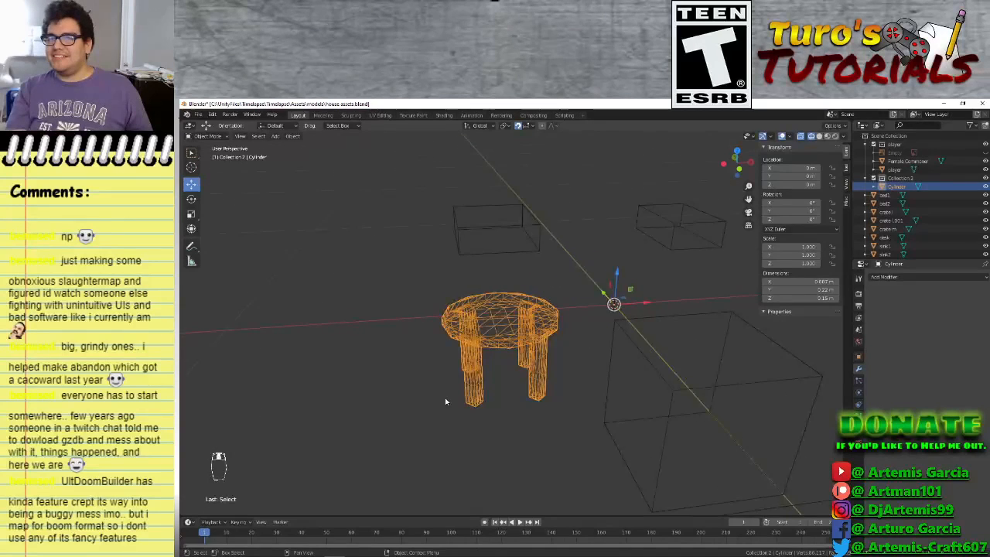
scroll(449, 402, "up", 3)
scroll(446, 398, "up", 3)
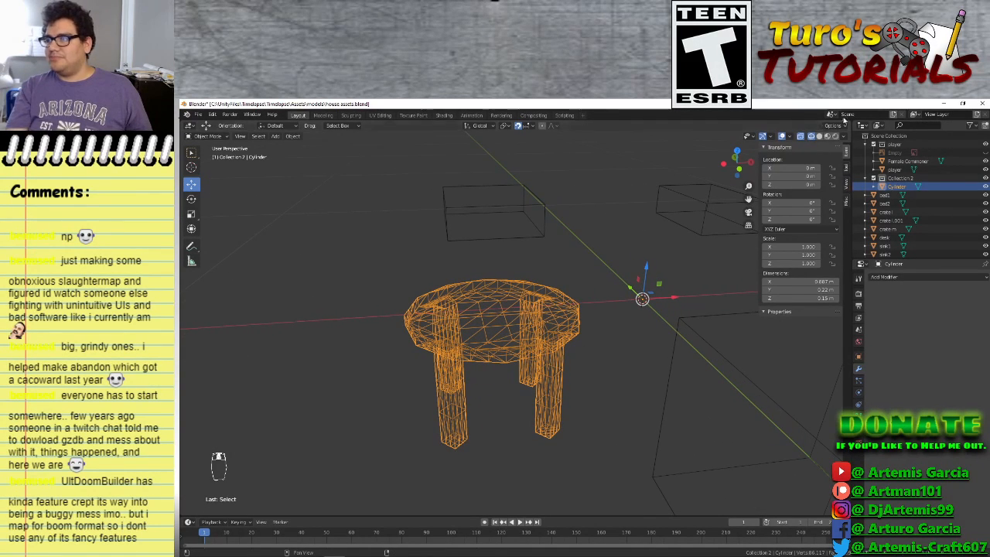
left_click(843, 125)
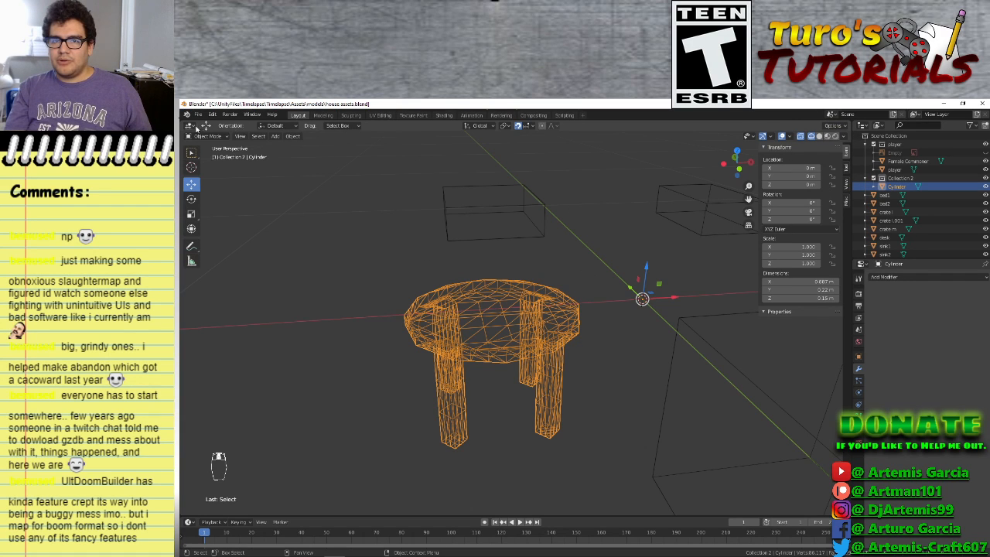
left_click(194, 126)
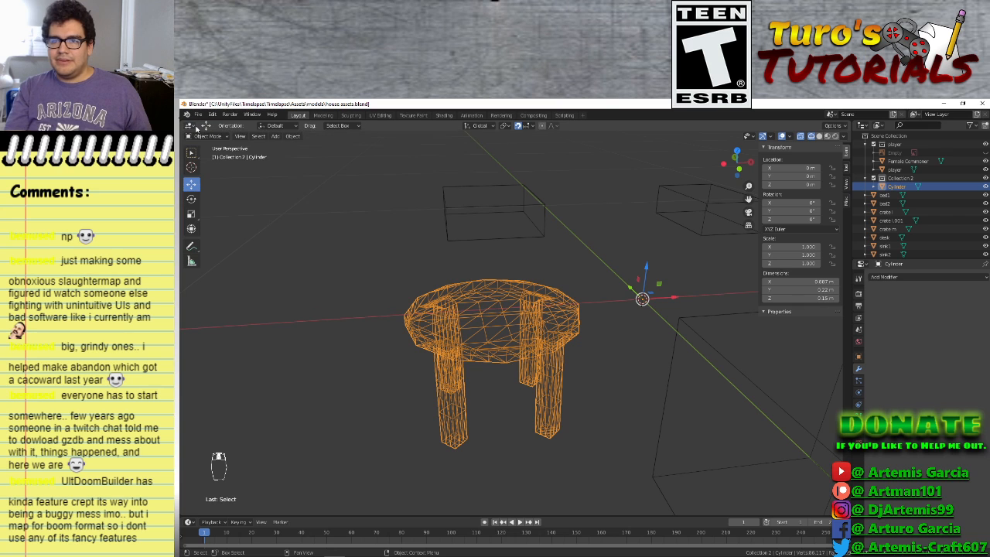
scroll(471, 414, "down", 4)
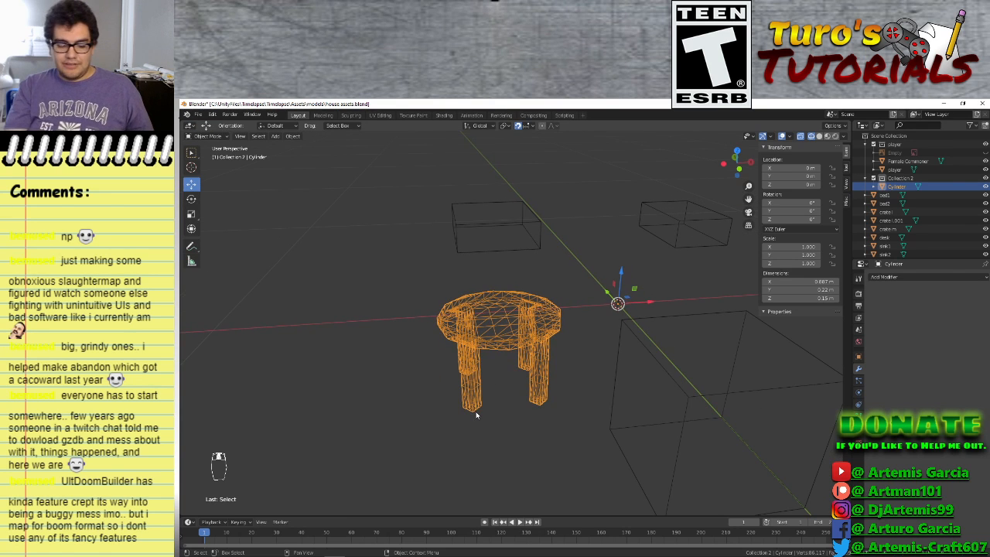
Examine the round table's wireframe from the top view and from the side around its legs
key("KP_7")
scroll(523, 354, "down", 6)
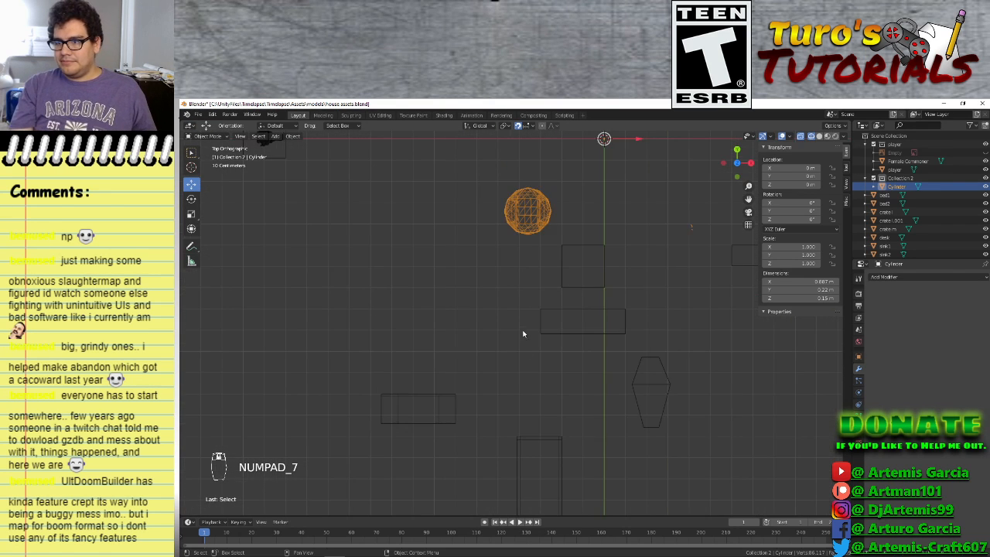
middle_click_drag(526, 323, 514, 395, "shift")
scroll(511, 316, "up", 8)
middle_click_drag(540, 234, 530, 365, "shift")
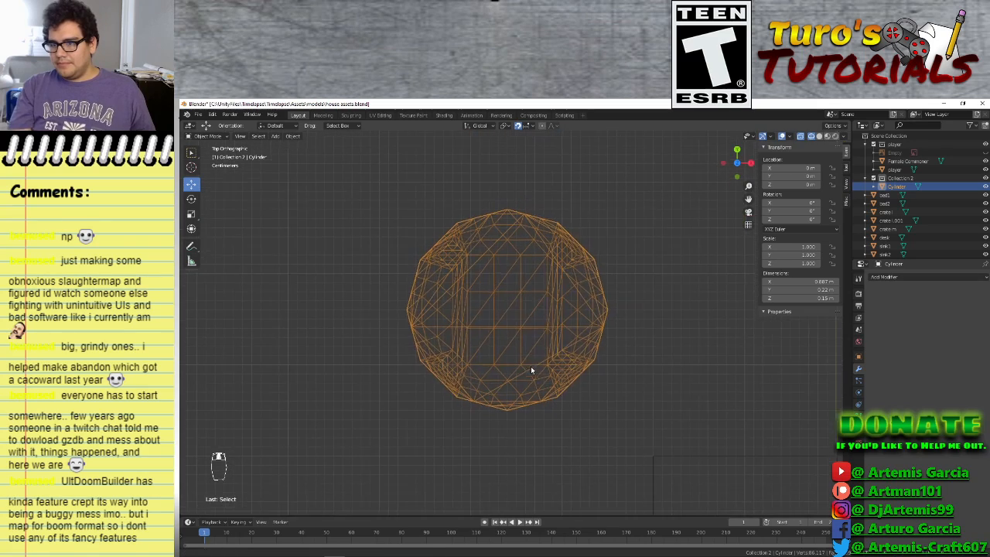
scroll(528, 365, "up", 2)
middle_click_drag(477, 421, 532, 186)
scroll(559, 339, "down", 1)
middle_click_drag(559, 338, 569, 363)
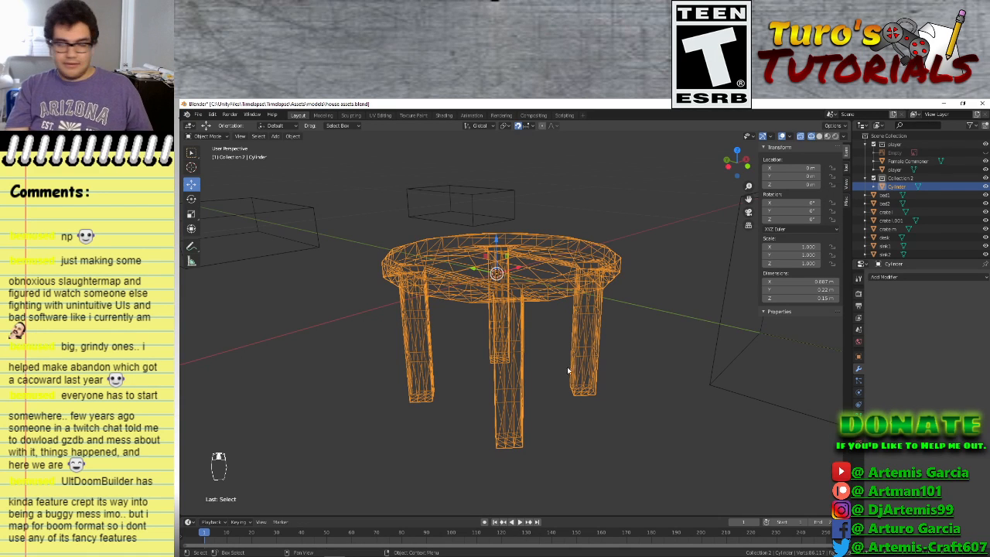
scroll(568, 374, "down", 2)
scroll(565, 376, "up", 2)
Switch the viewport to solid shading and inspect the round table's legs and underside
key("z")
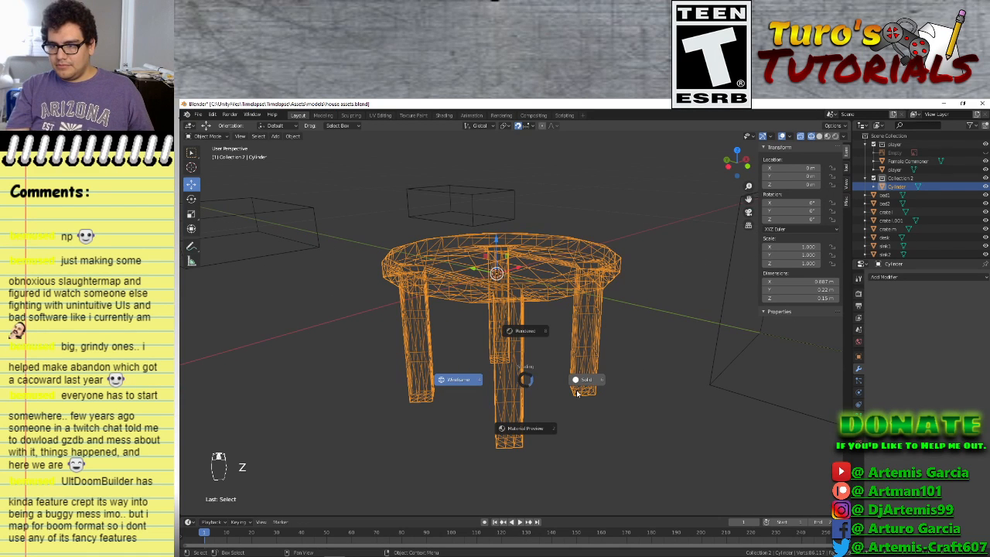
key("z")
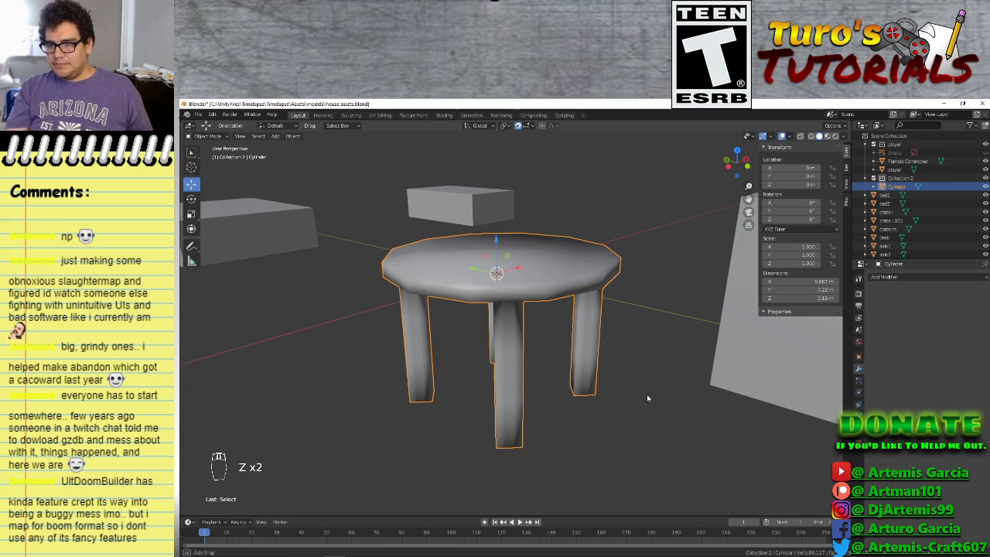
middle_click_drag(646, 396, 451, 357)
scroll(450, 369, "down", 4)
scroll(450, 370, "up", 3)
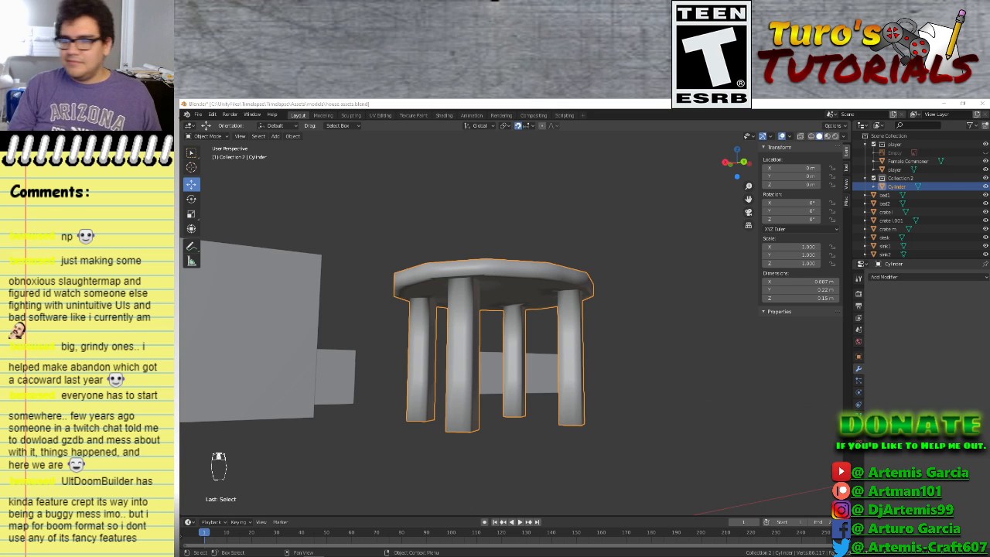
Reselect the round table, save the house assets file and close Blender
left_click(622, 284)
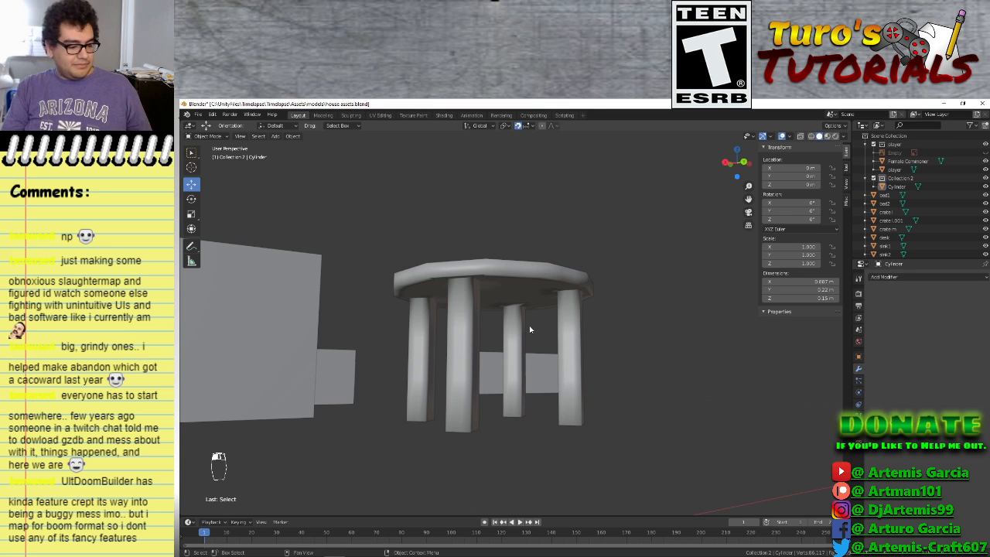
left_click(544, 303)
key("ctrl+s")
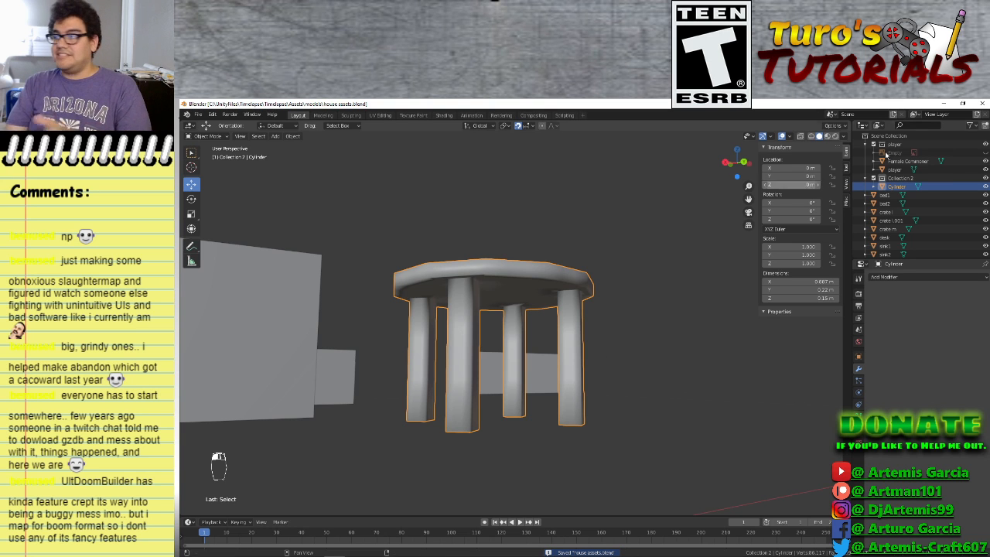
left_click(980, 103)
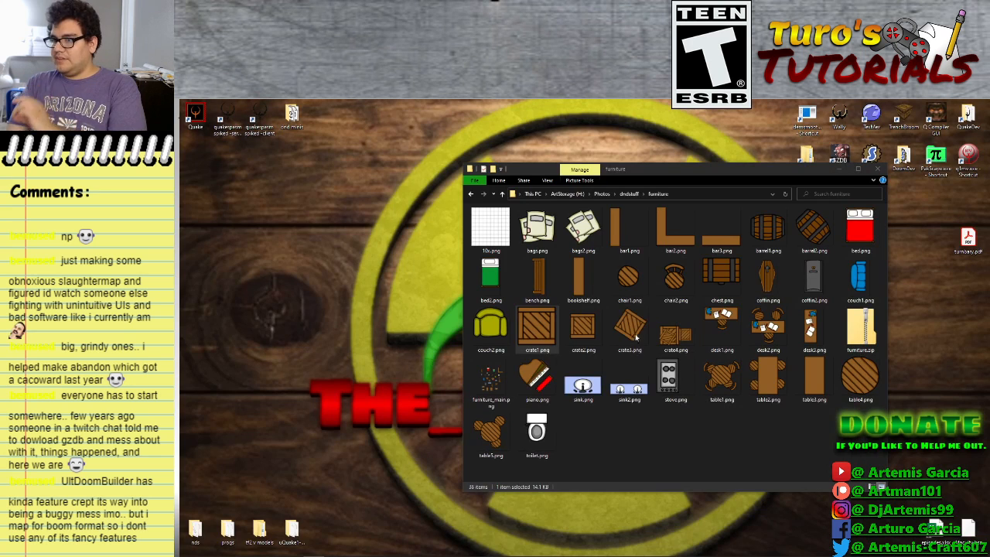
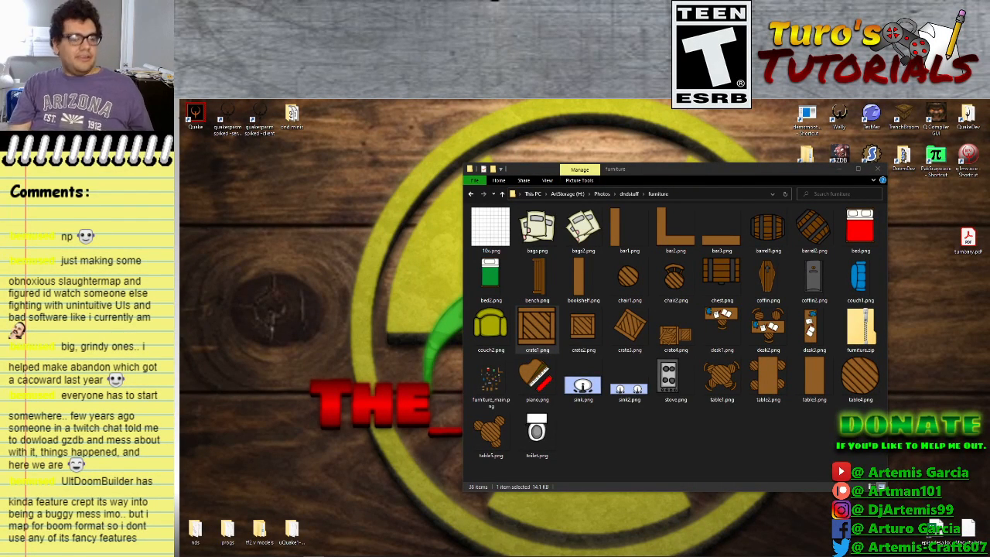
Close the furniture folder window, then launch TrenchBroom and highlight afaculty.map among its recent maps
left_click(876, 169)
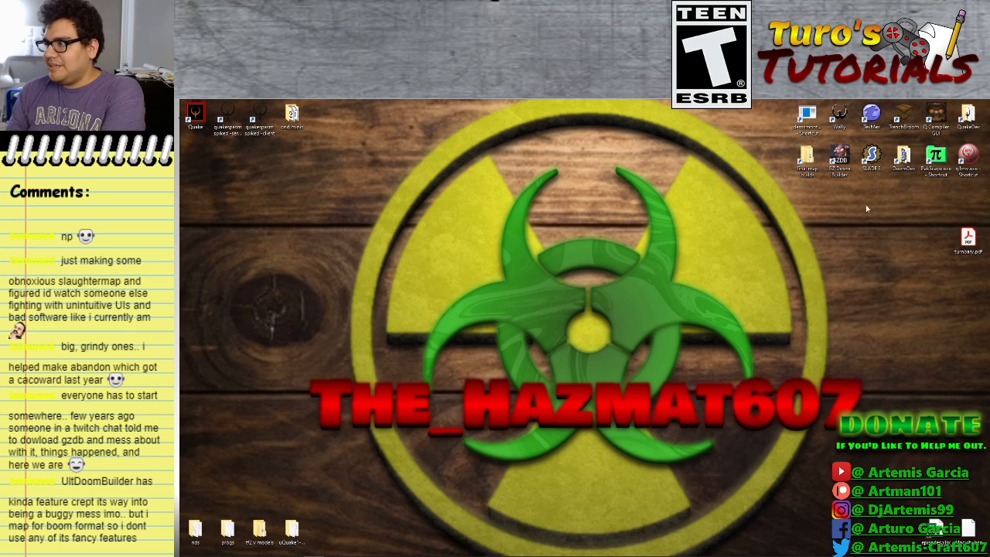
double_click(906, 113)
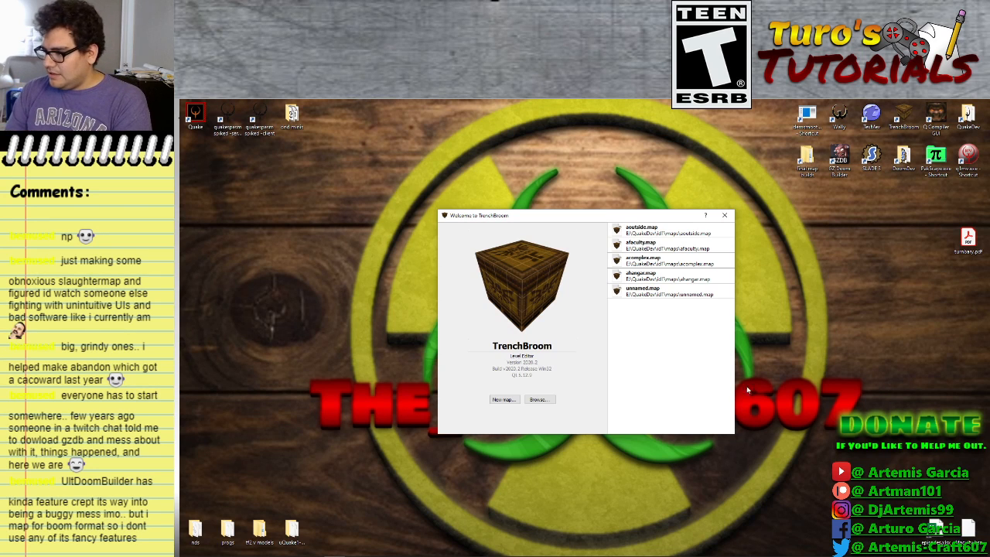
left_click(651, 247)
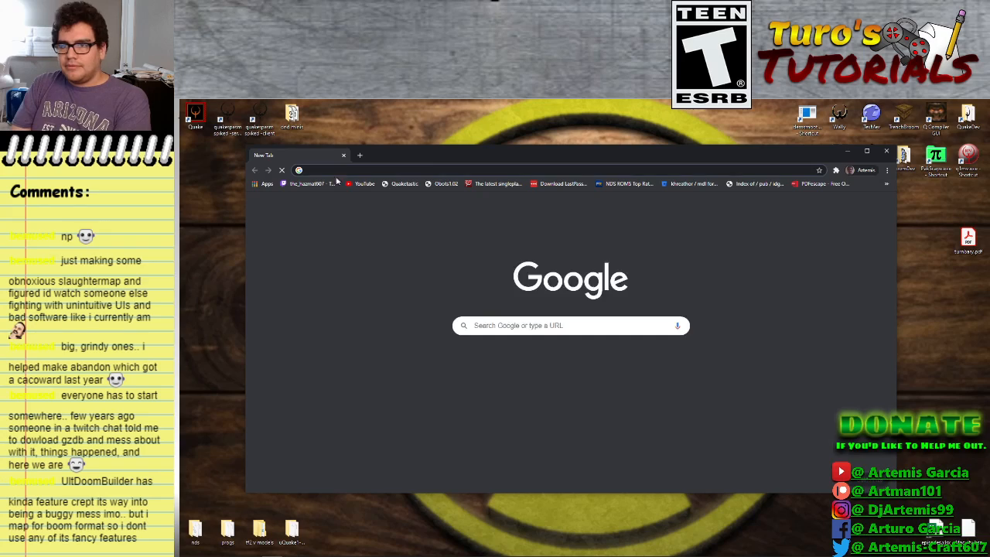
Bring the browser window with Discord on screen and look through the files posted in the file-download channel
left_click_drag(394, 155, 180, 162)
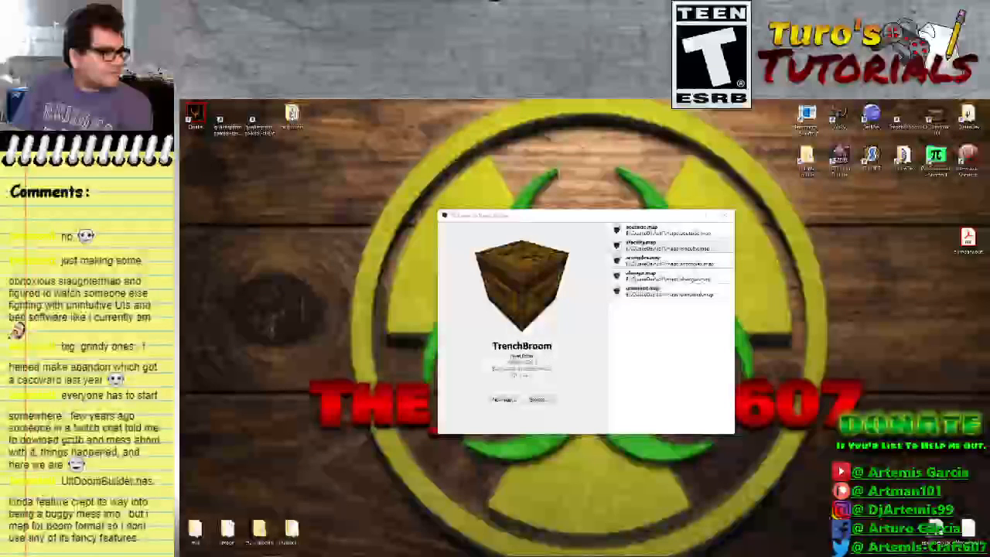
mouse_move(179, 150)
left_mouse_down()
mouse_move(441, 145)
mouse_move(516, 133)
mouse_move(180, 139)
left_mouse_up()
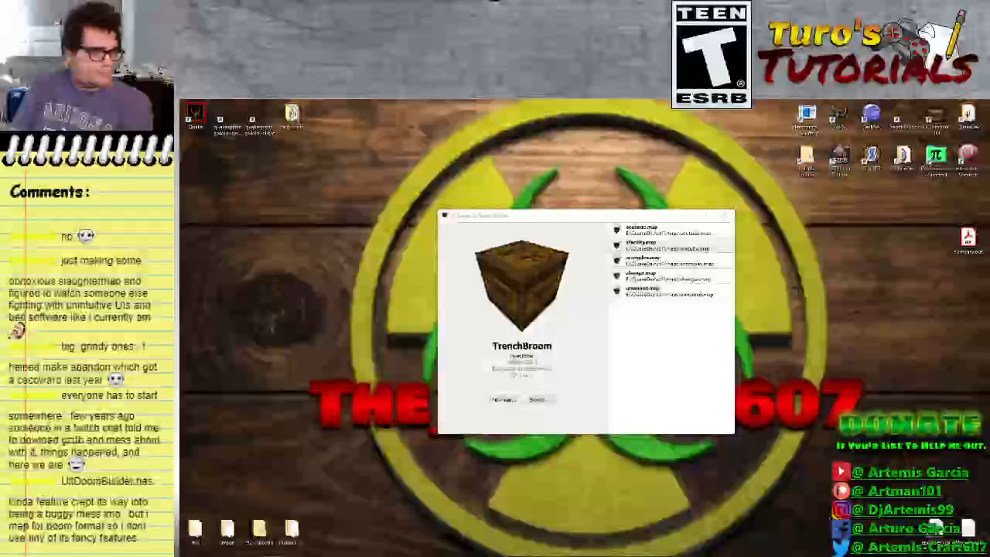
left_click_drag(0, 147, 467, 129)
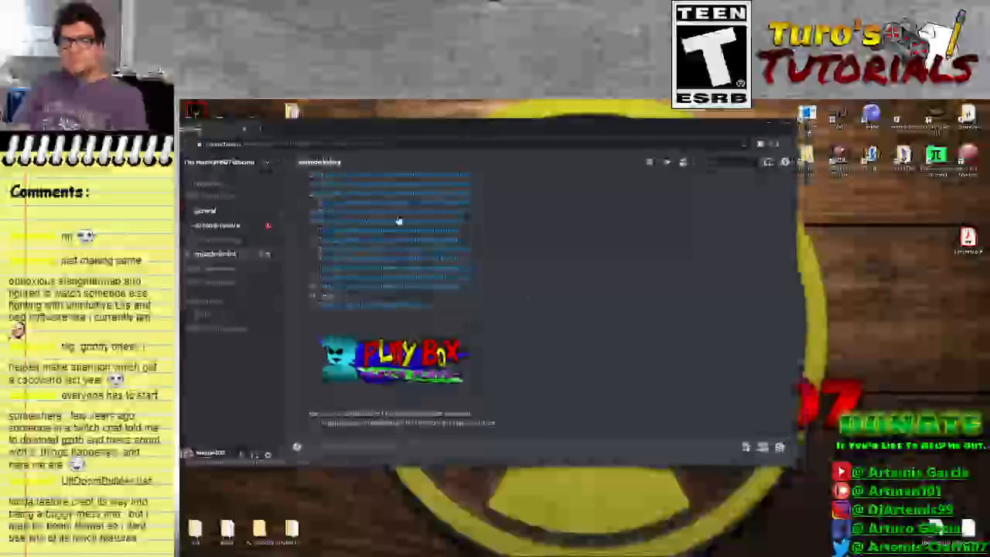
left_click(214, 269)
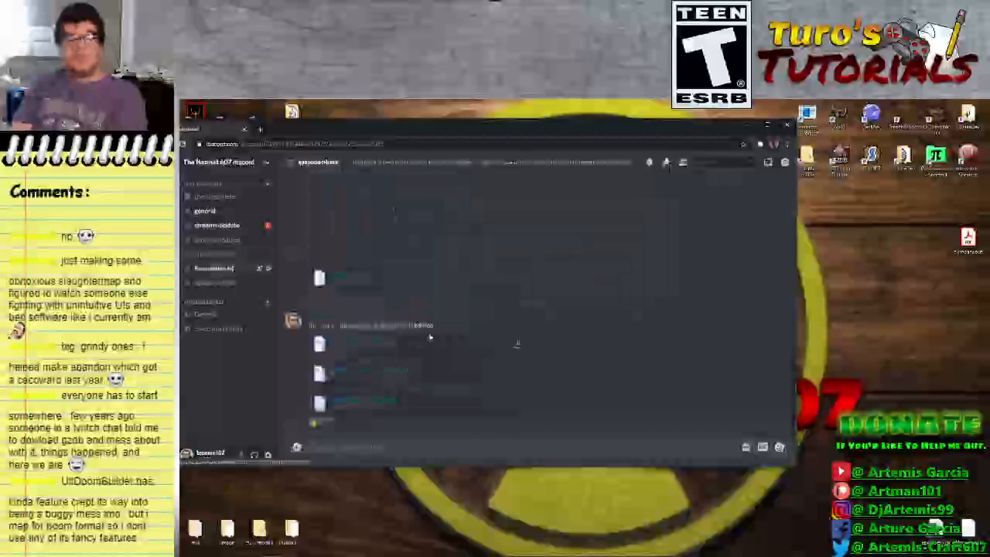
scroll(463, 367, "up", 5)
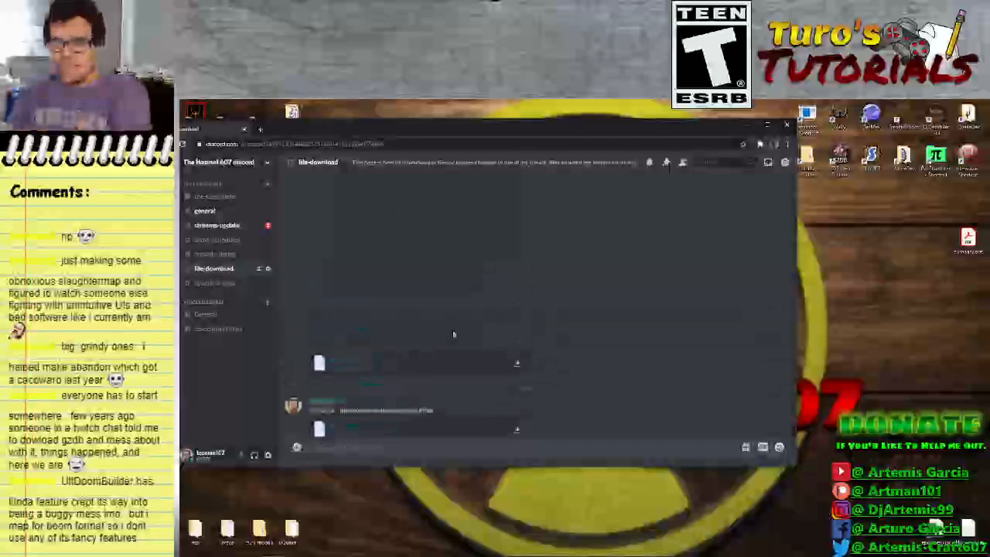
scroll(512, 347, "down", 3)
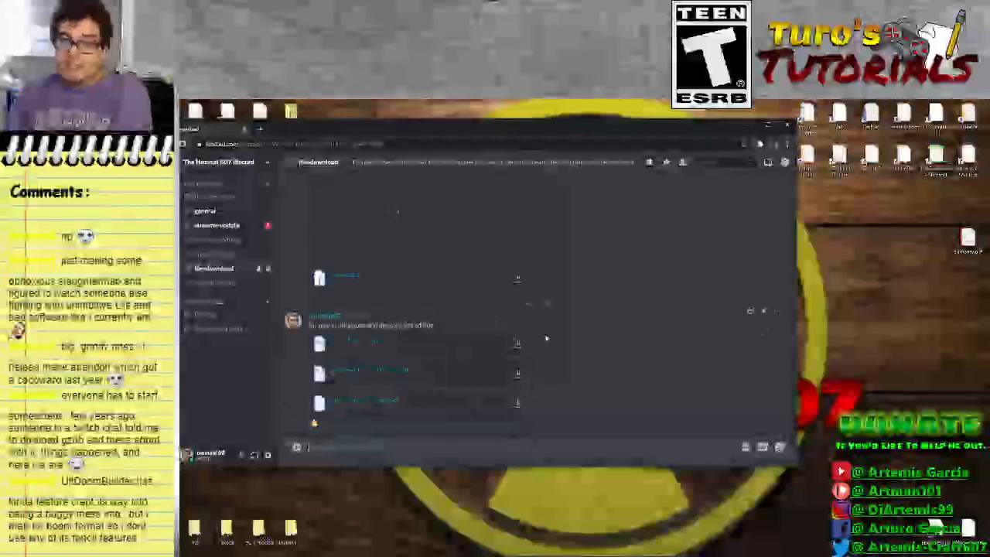
Look back through the older file-download posts at the screenshots of the arena map with dark crate rooms
scroll(546, 363, "up", 3)
scroll(541, 358, "up", 5)
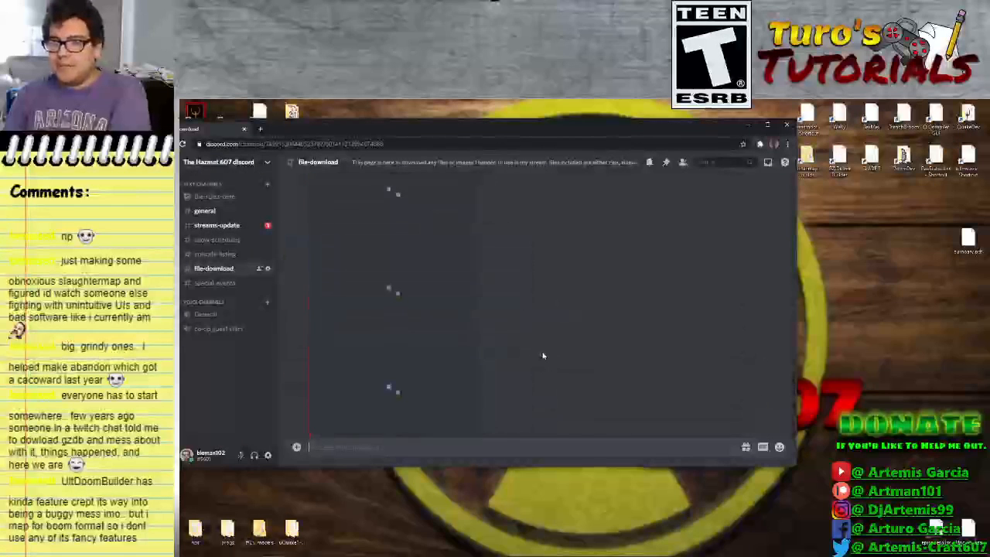
scroll(541, 355, "up", 7)
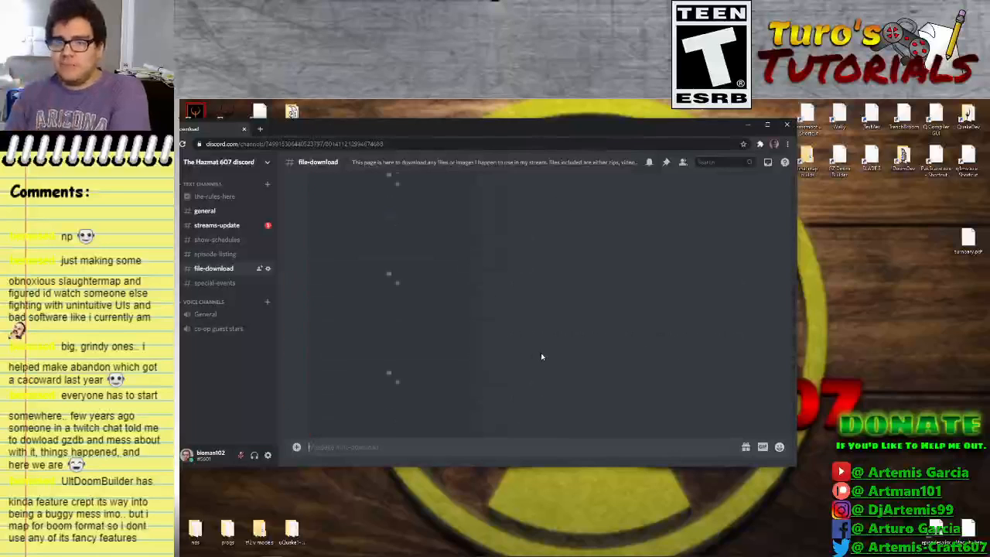
scroll(541, 355, "up", 6)
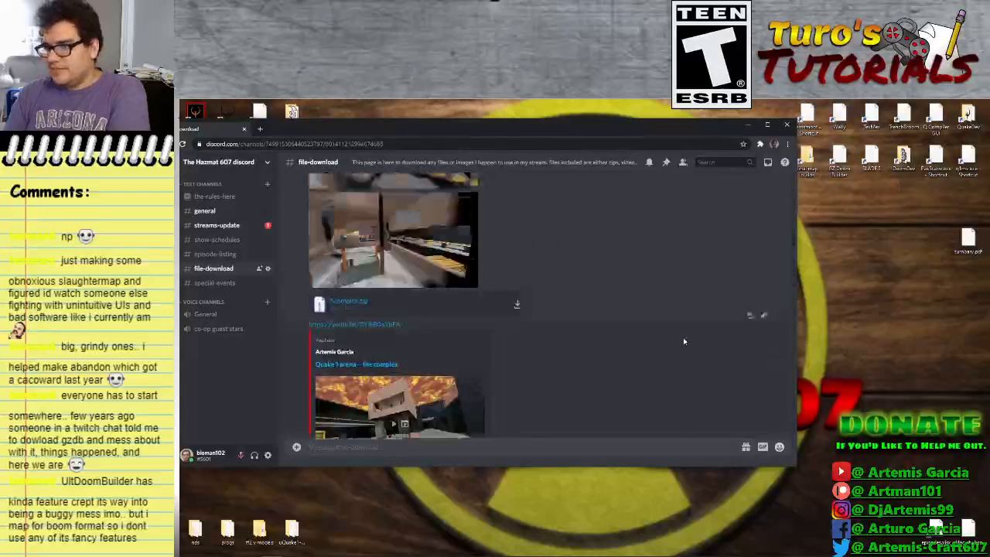
scroll(553, 294, "up", 4)
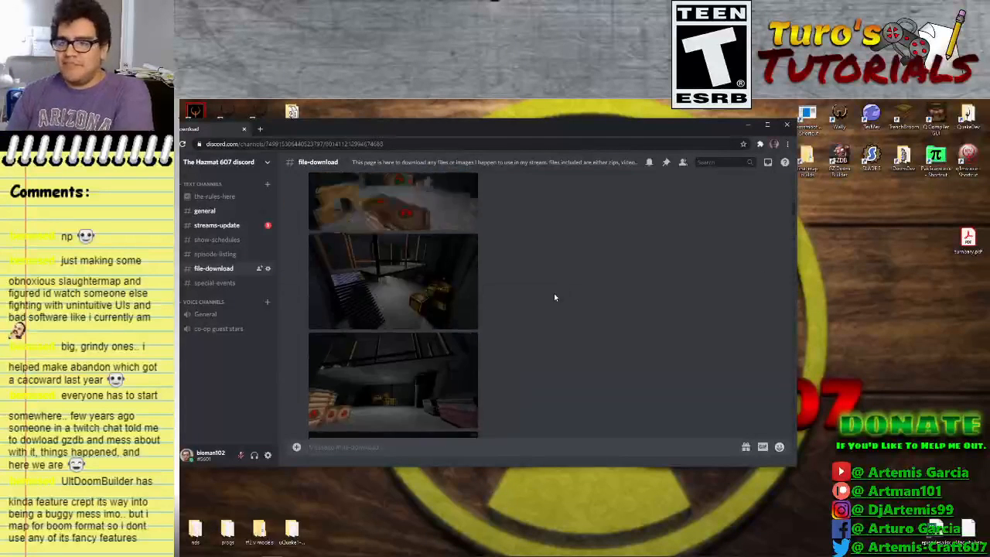
scroll(553, 297, "down", 1)
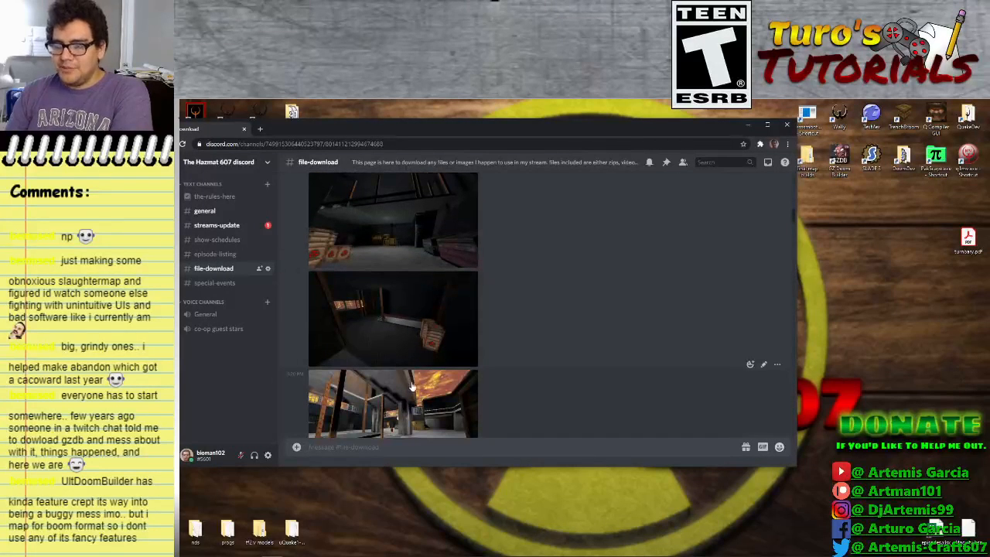
scroll(405, 320, "up", 5)
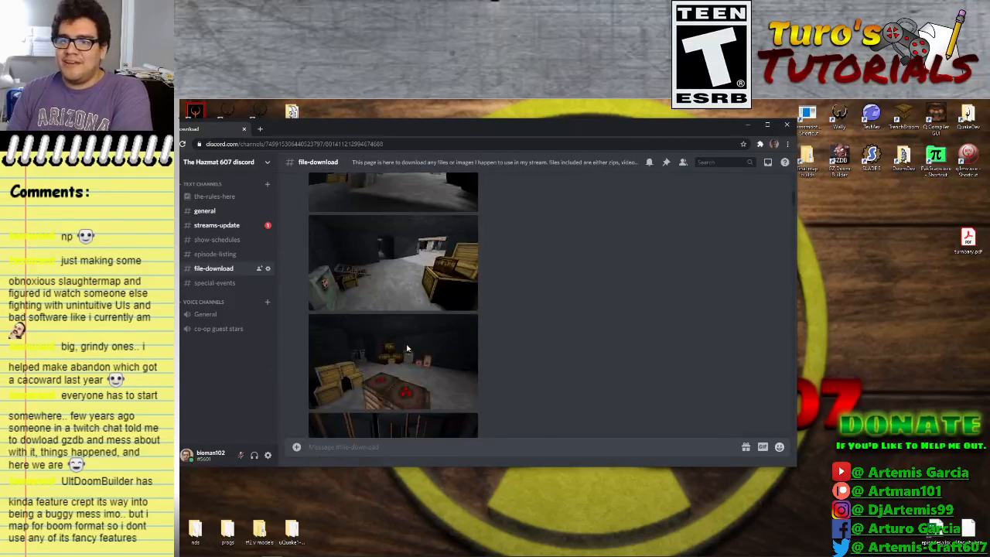
scroll(415, 328, "up", 3)
scroll(423, 310, "up", 10)
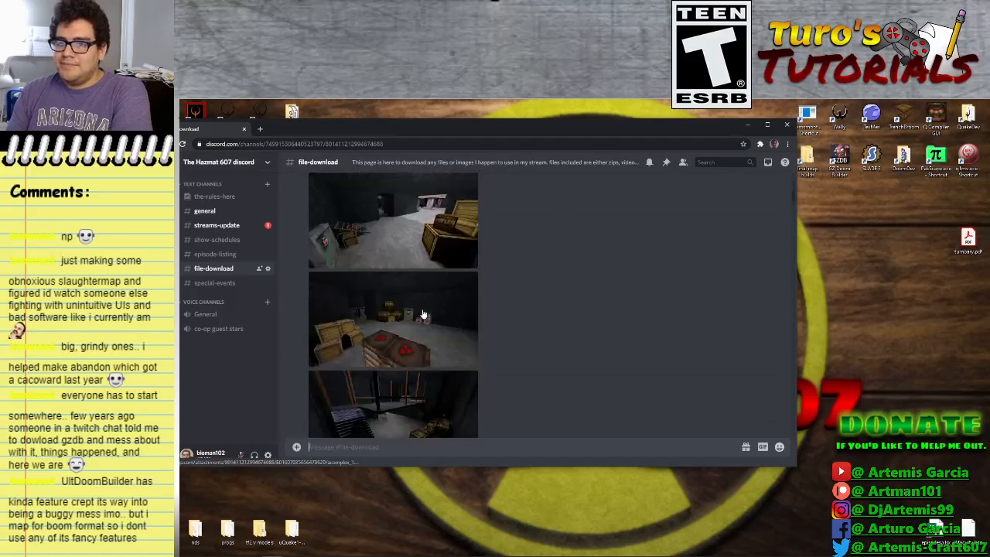
scroll(427, 317, "up", 10)
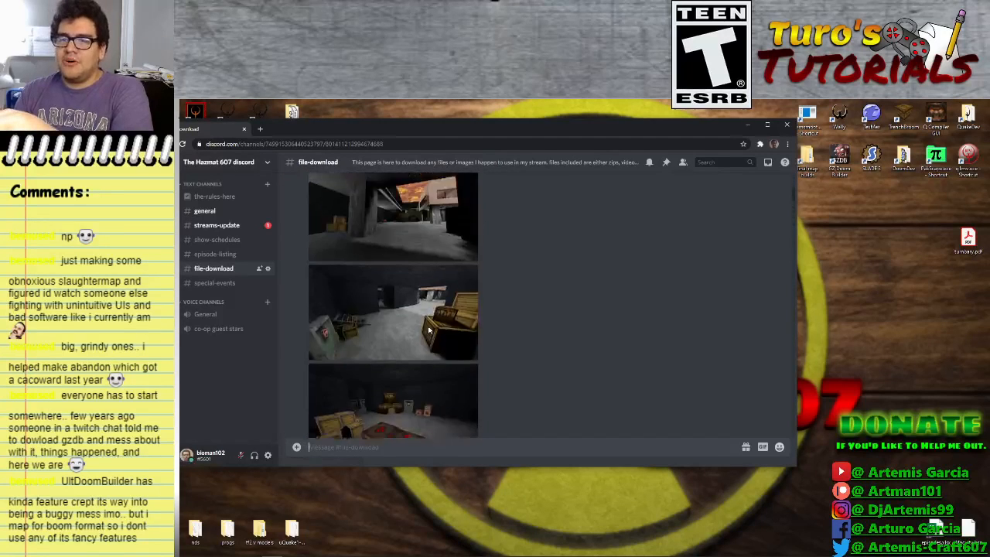
scroll(406, 302, "down", 8)
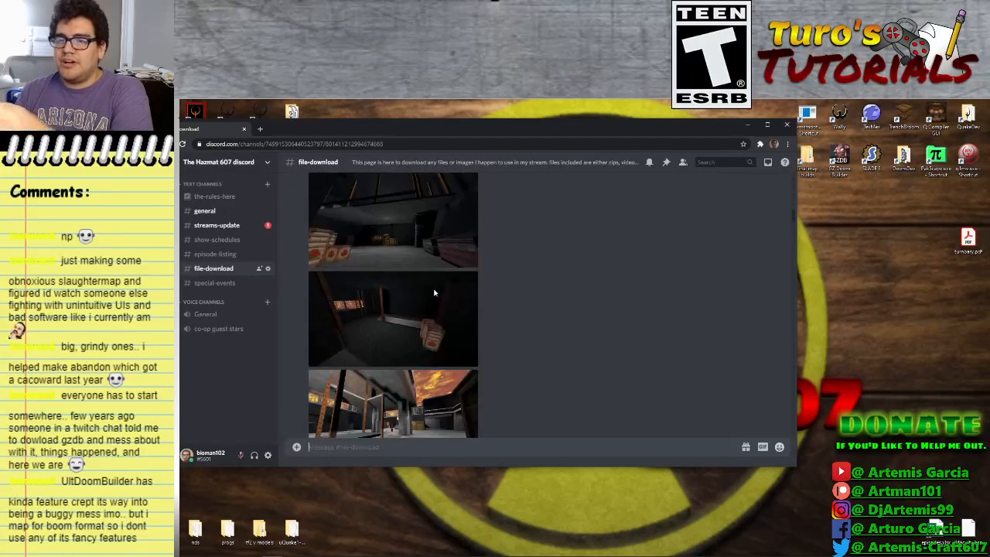
Review the hangar arena map post, including its screenshots, the ahangar.zip attachment and the Quake 1 Arena - Hangar C14 video link
scroll(412, 301, "down", 8)
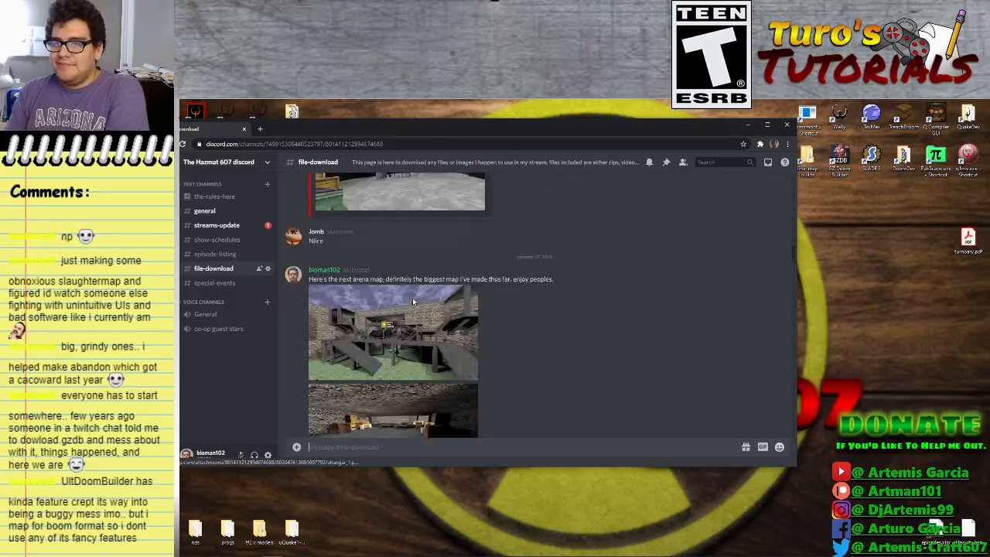
scroll(390, 323, "up", 6)
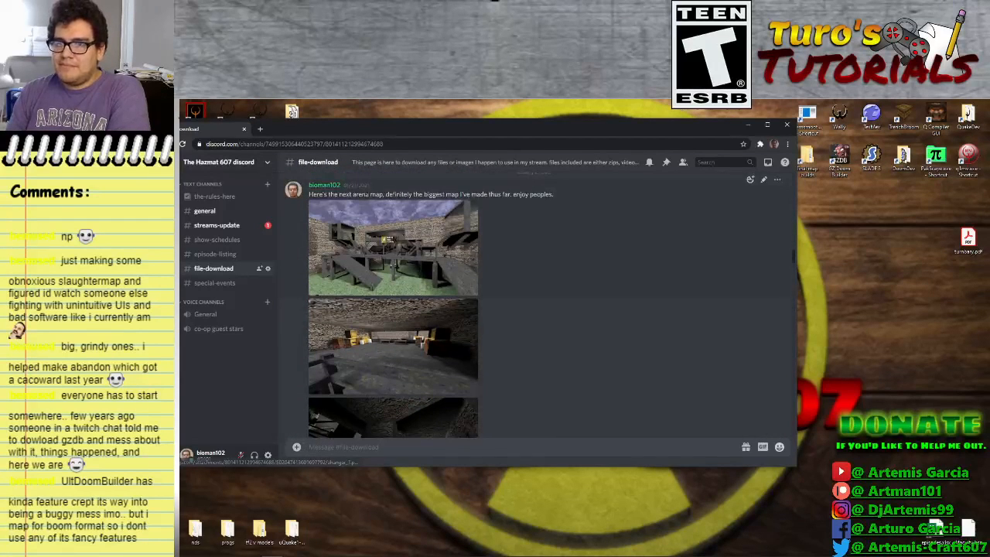
scroll(383, 288, "down", 1)
scroll(383, 288, "down", 5)
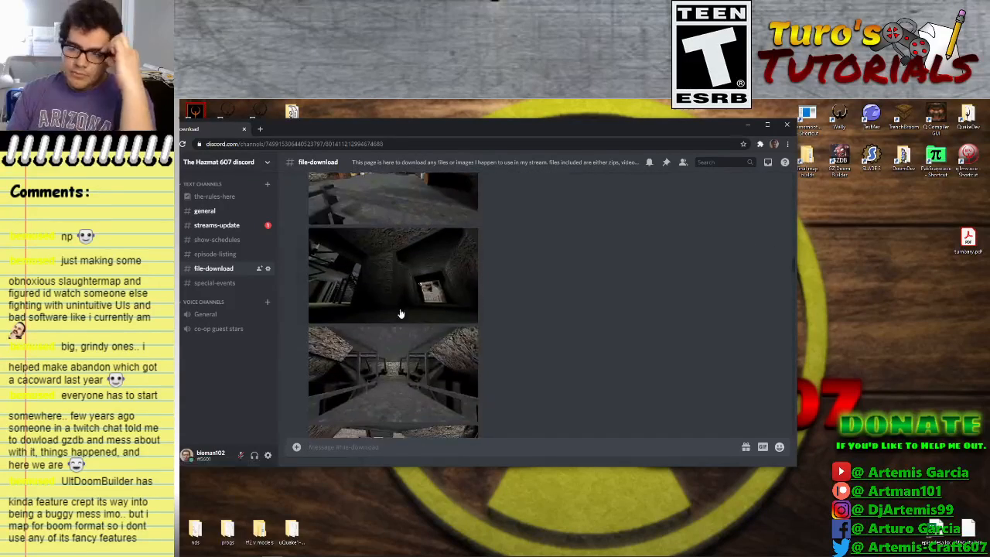
scroll(415, 349, "down", 4)
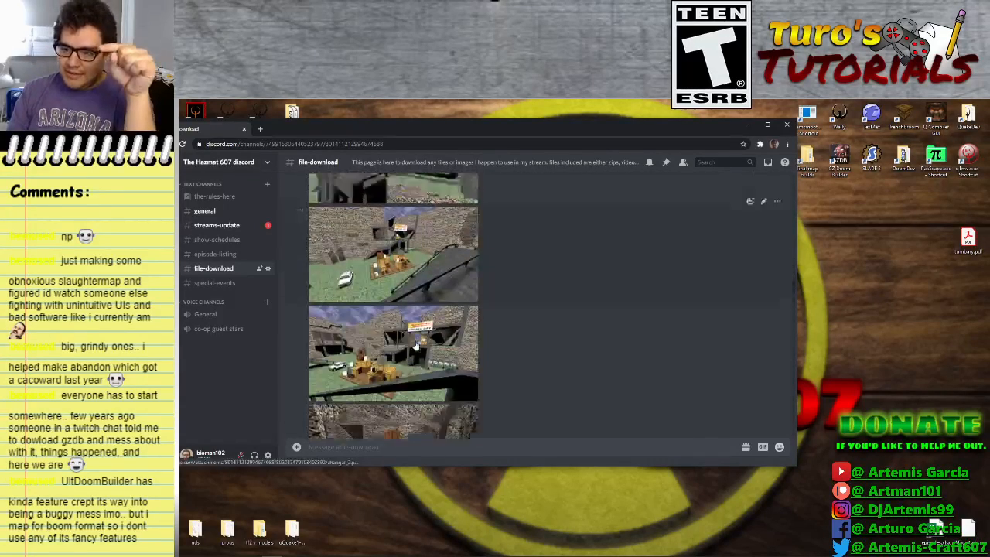
scroll(414, 345, "down", 5)
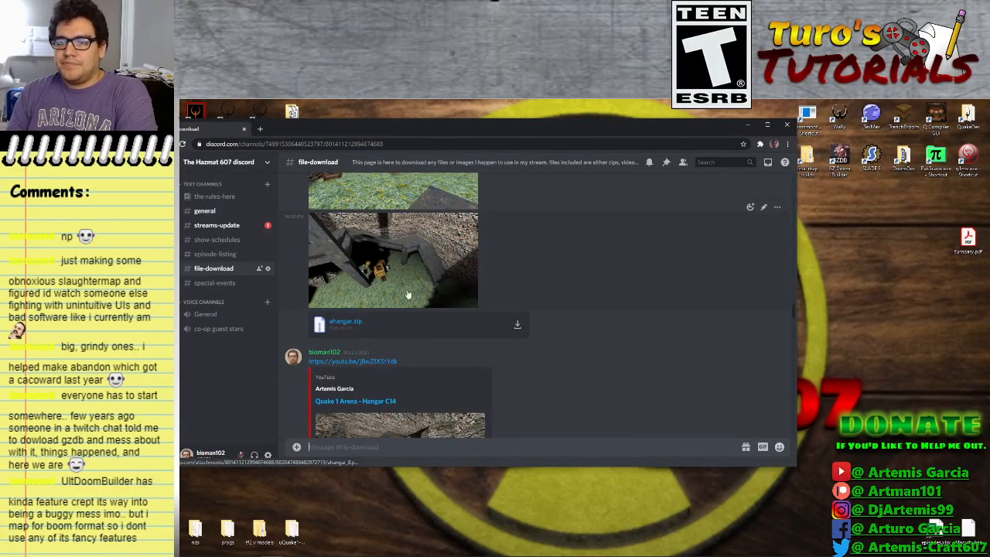
scroll(409, 296, "down", 2)
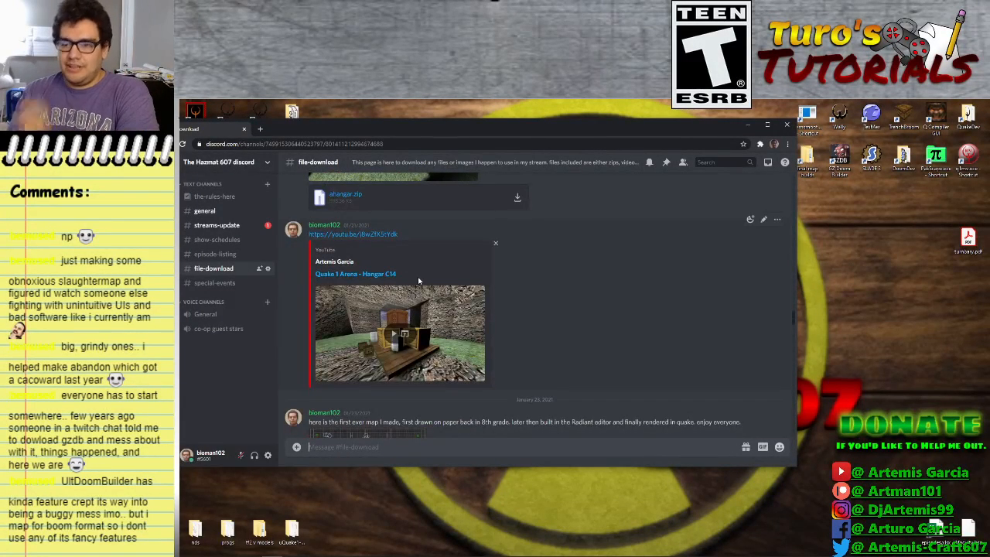
Examine the first-ever-map post, with its overhead layout, in-game screenshots and the Quake 1 Arena - Outside a Box video link
scroll(433, 290, "down", 5)
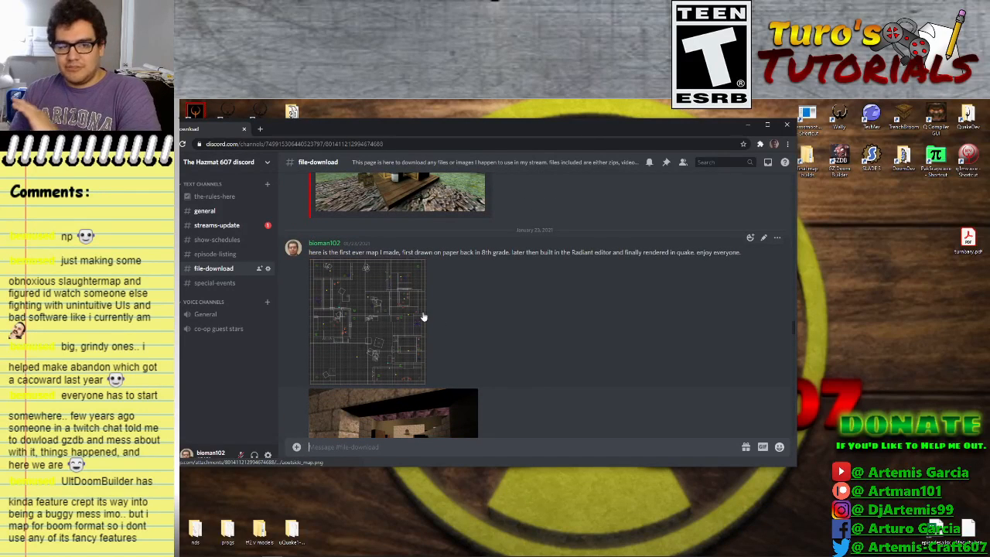
scroll(422, 316, "down", 3)
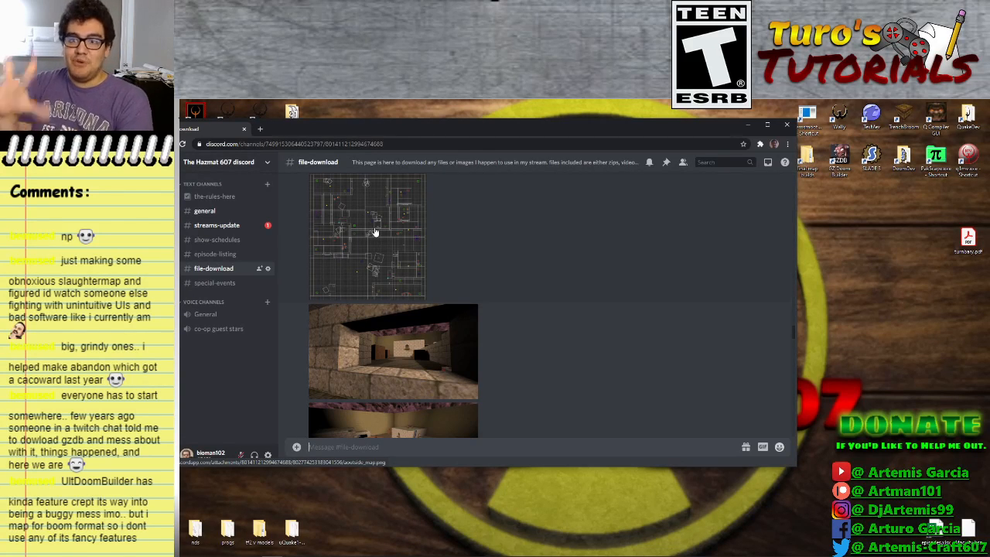
scroll(422, 255, "down", 10)
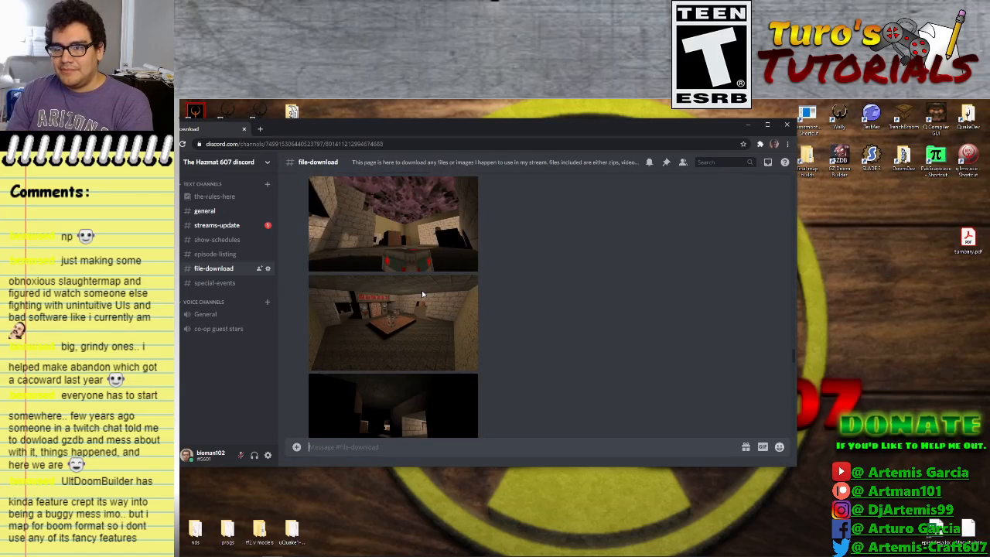
scroll(421, 297, "down", 15)
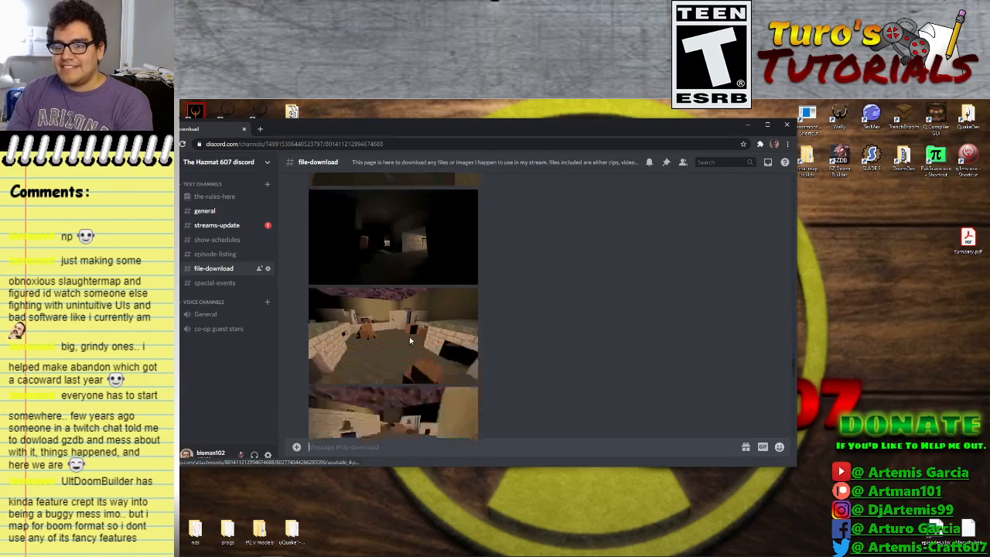
scroll(409, 332, "down", 1)
scroll(405, 285, "up", 1)
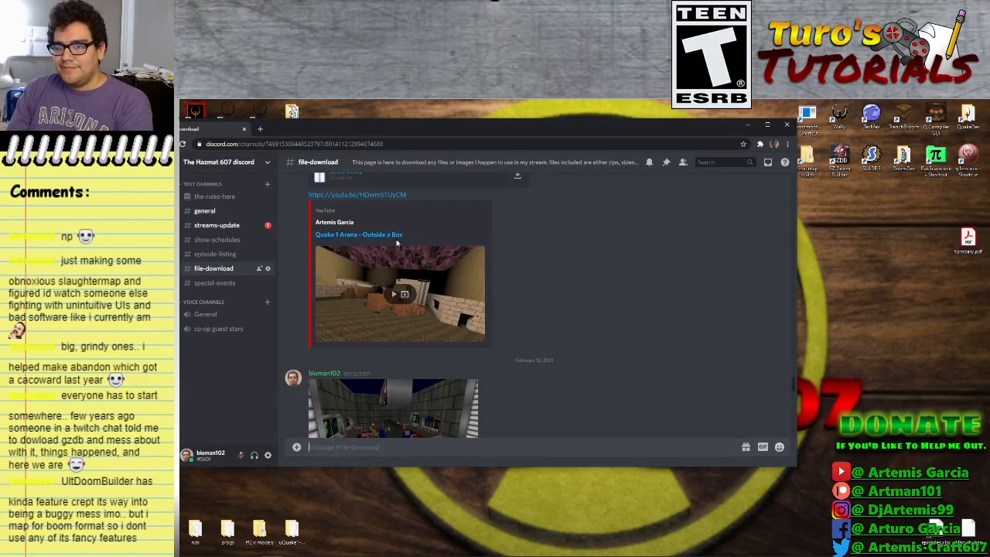
Enlarge the browser window and look through the Doom map screenshots posted with cavebase.zip and the fillable PDFs below
scroll(435, 287, "down", 4)
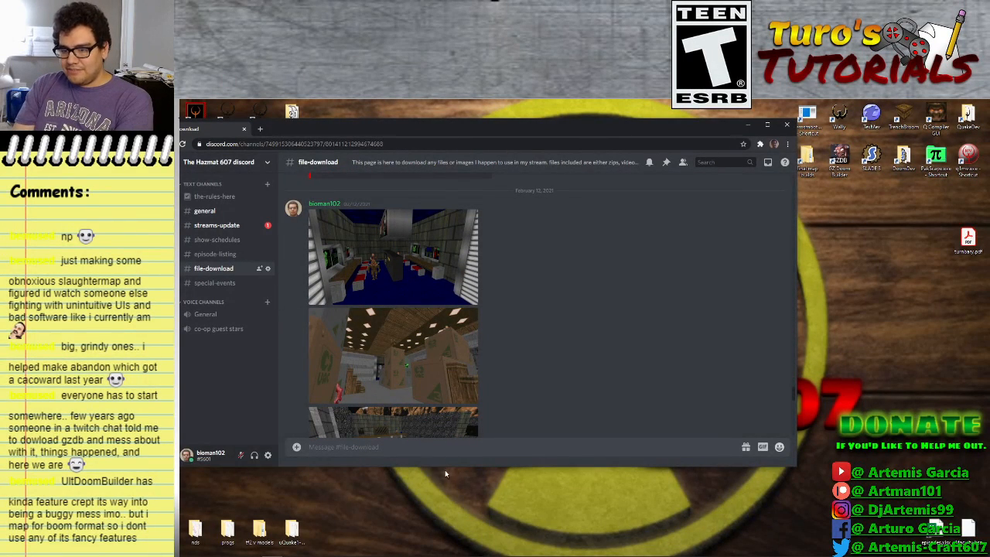
left_click_drag(444, 470, 449, 556)
scroll(433, 321, "down", 2)
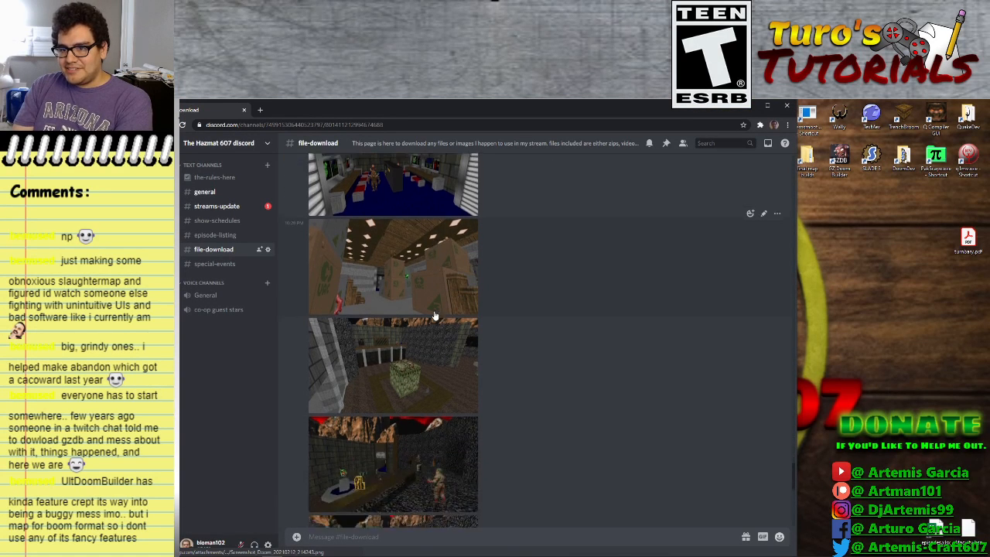
scroll(439, 349, "down", 4)
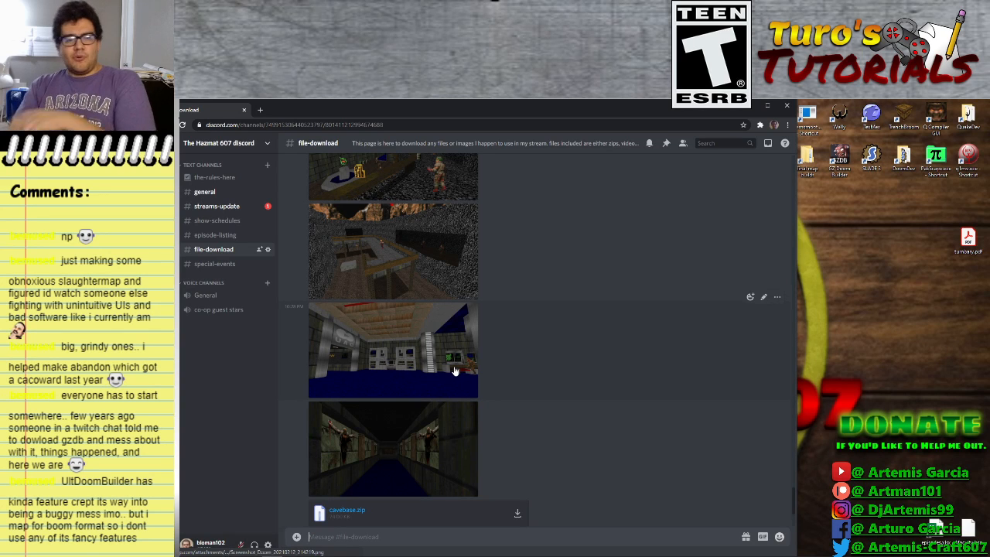
scroll(455, 371, "up", 3)
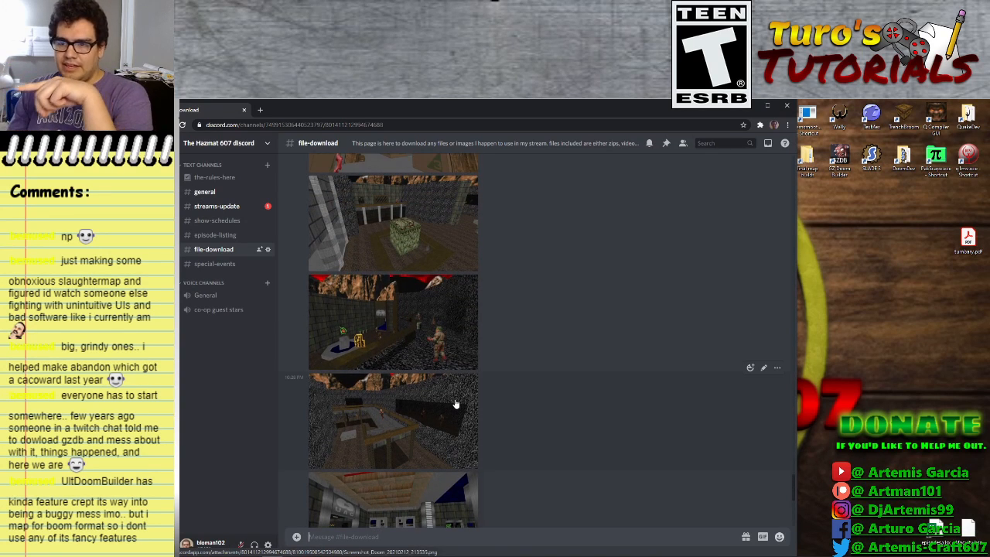
scroll(456, 398, "up", 2)
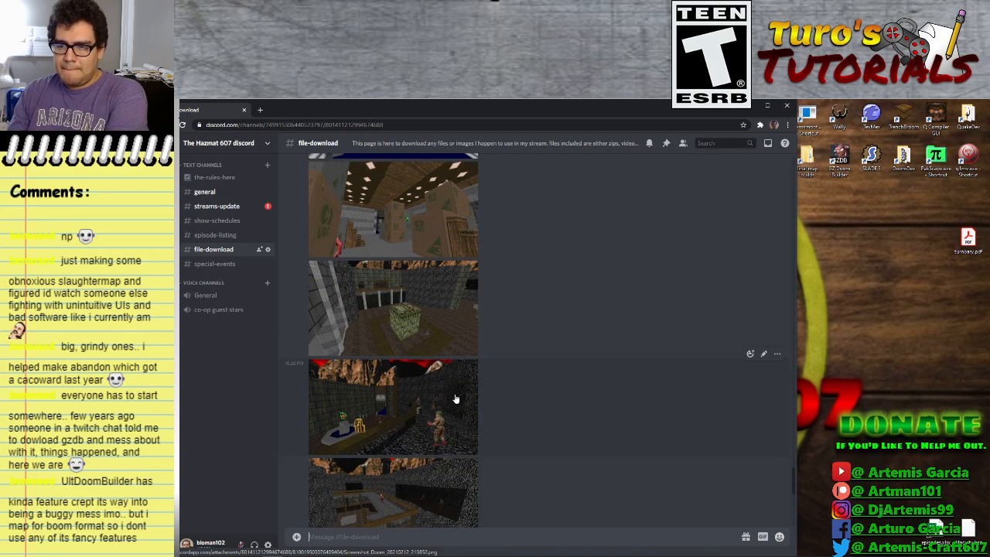
scroll(391, 397, "up", 6)
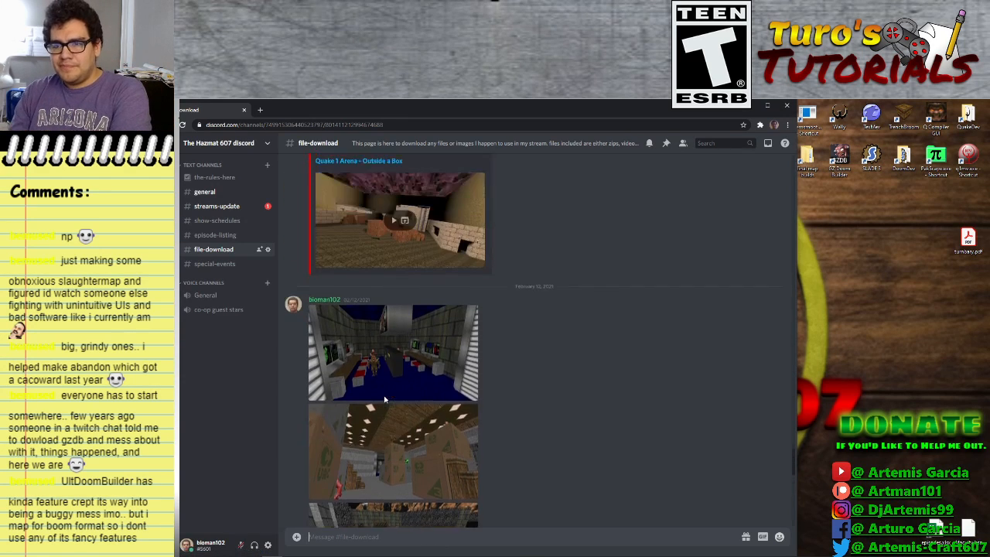
scroll(409, 378, "down", 5)
scroll(436, 392, "down", 8)
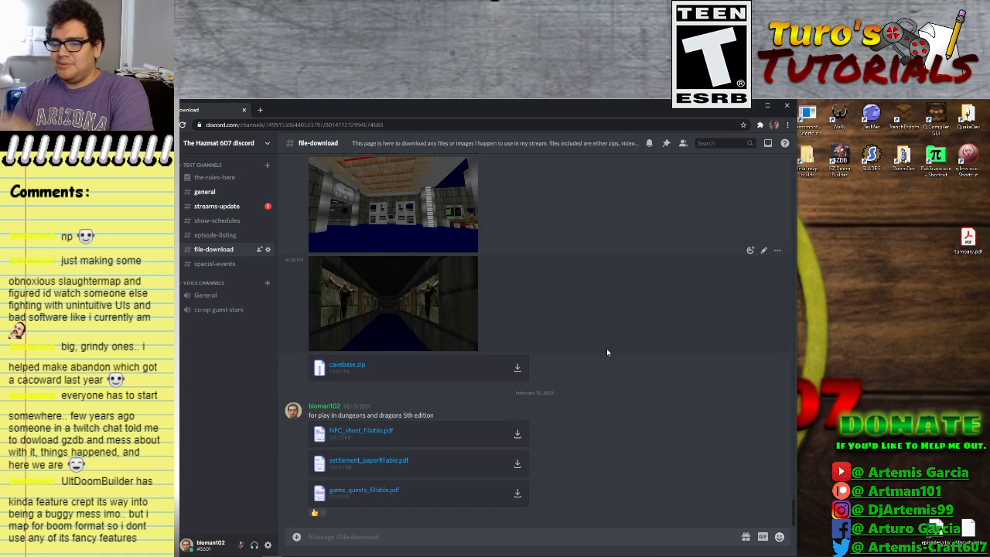
Minimize the browser, open afaculty.map in TrenchBroom and move the camera up to view the central platform and crates
left_click(746, 108)
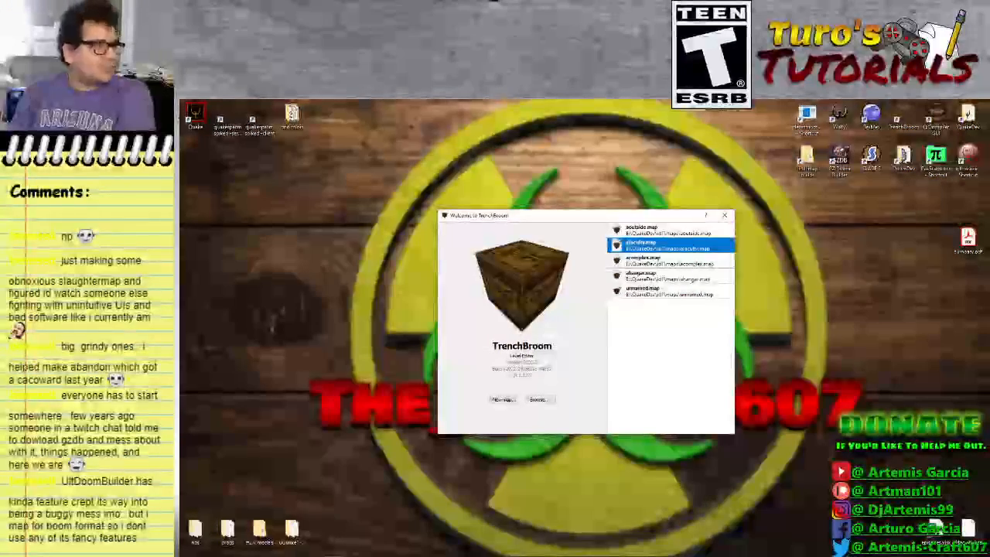
double_click(638, 245)
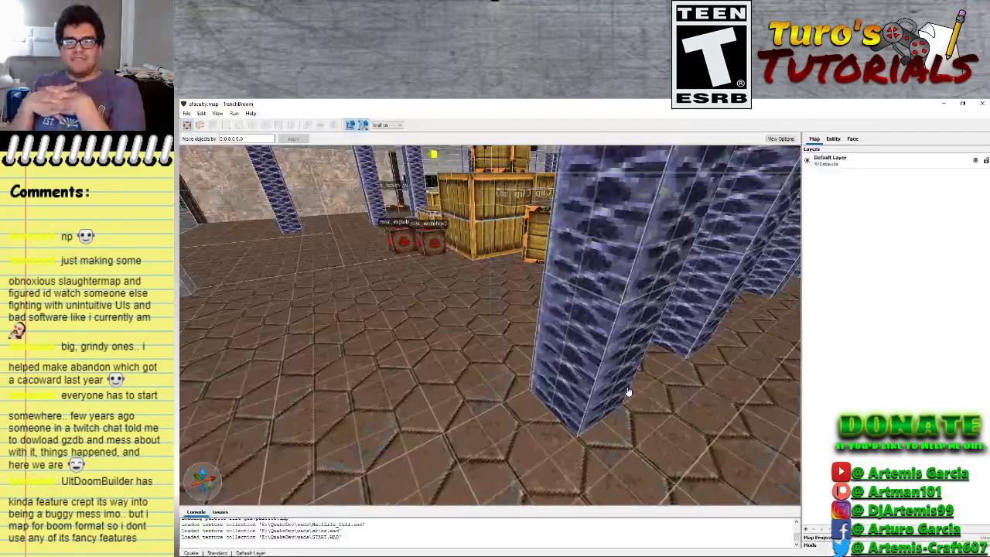
middle_click_drag(506, 261, 495, 426)
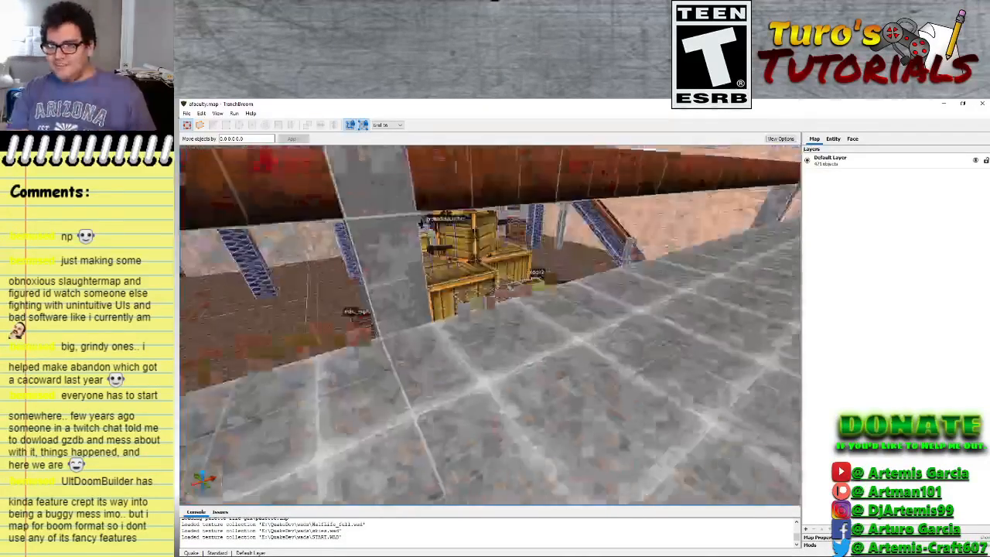
right_click_drag(494, 325, 511, 301)
right_click_drag(517, 289, 374, 265)
key("w")
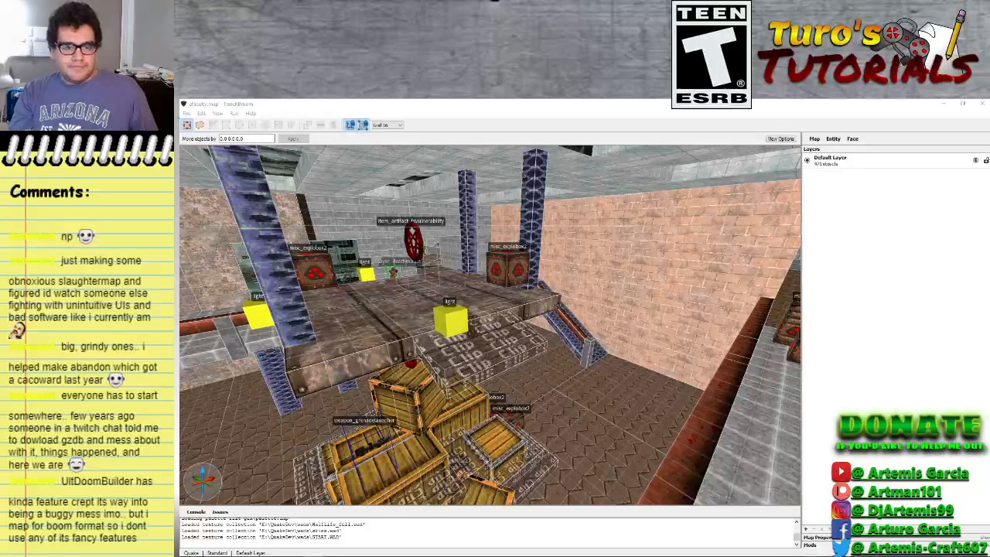
Inspect the faculty map's walkways, railings and ceiling openings, and select the ceiling brush above the central platform
key("w")
right_click_drag(539, 289, 559, 317)
key("w")
key("s")
key("a")
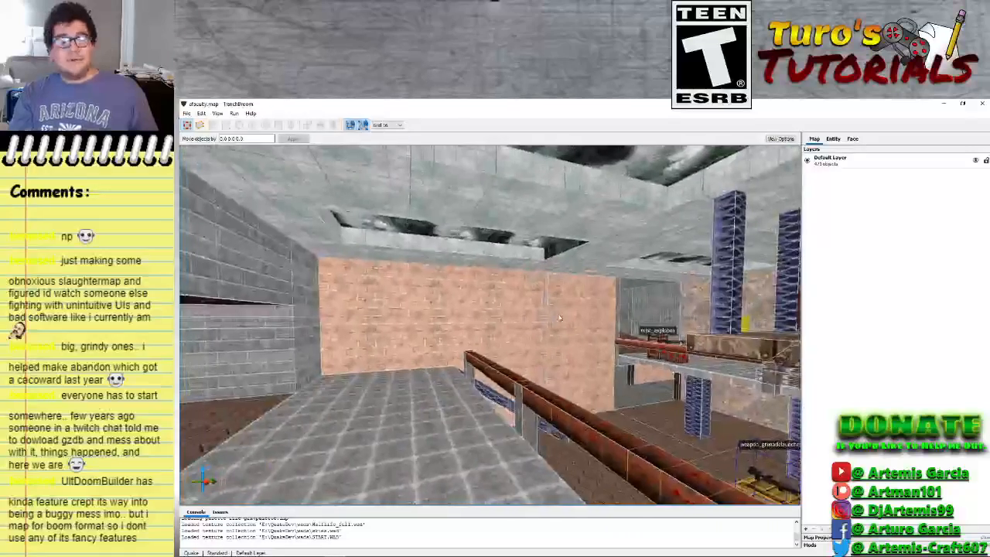
key("a")
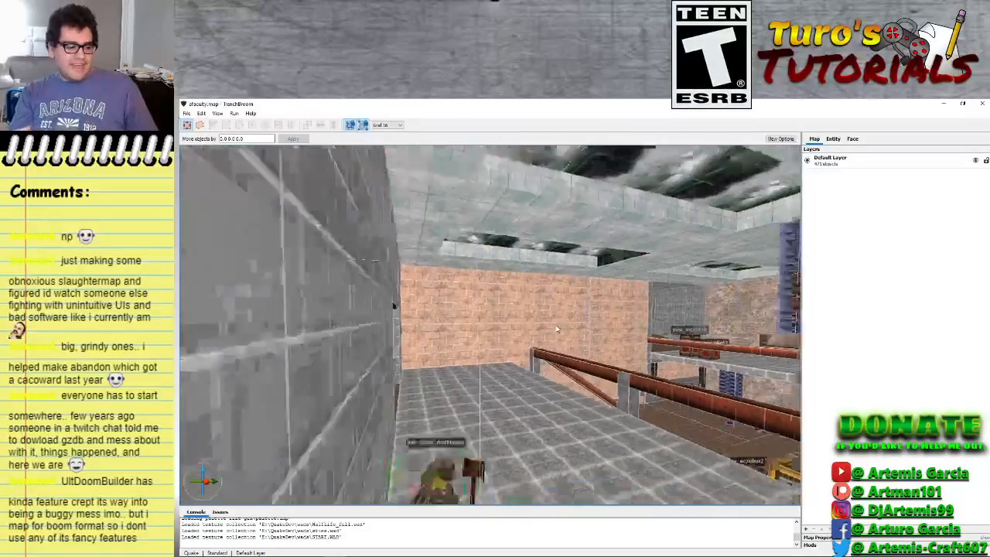
key("s")
key("d")
key("w")
right_click_drag(556, 327, 576, 335)
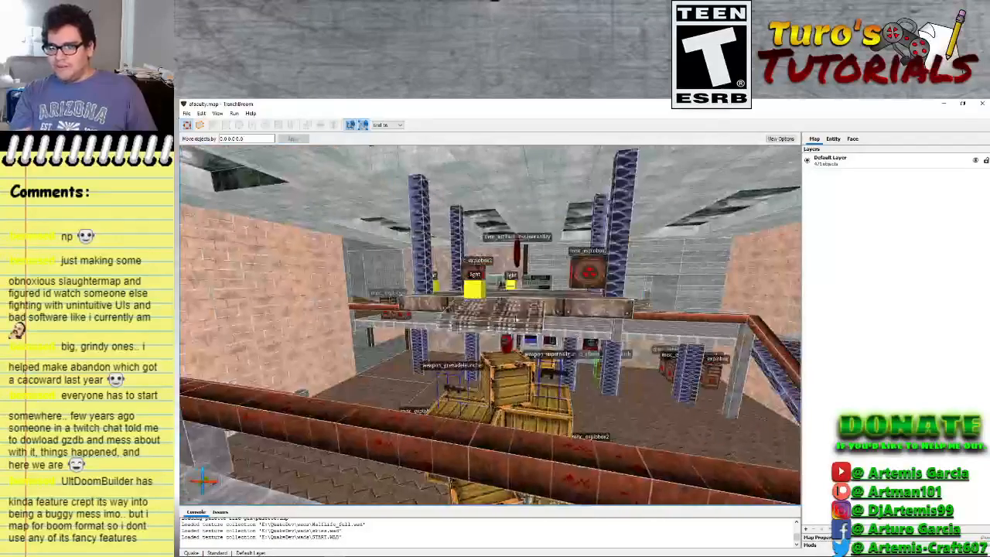
left_click(402, 181)
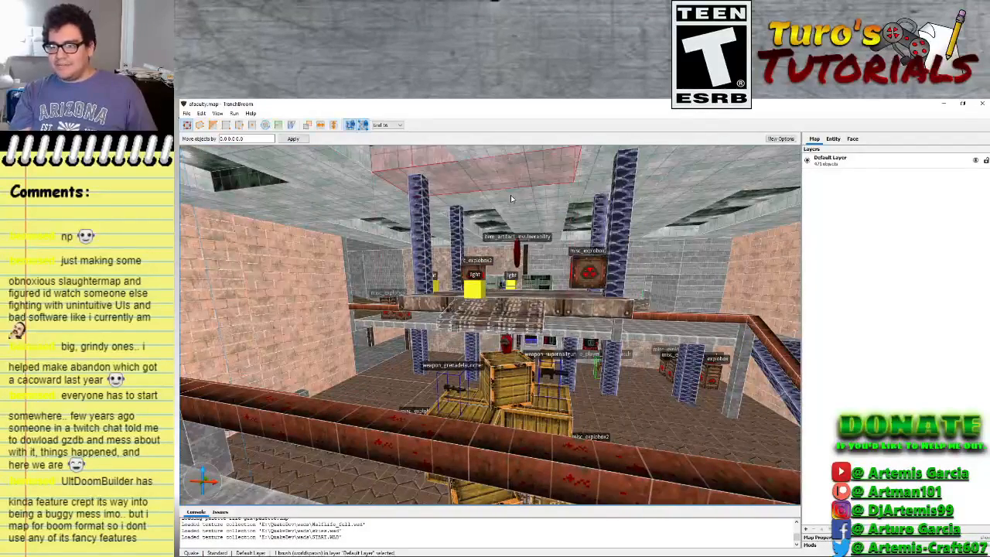
Inspect the ceiling's sky openings from the upper walkway and select the brick wall brush at its end
right_click_drag(629, 224, 529, 219)
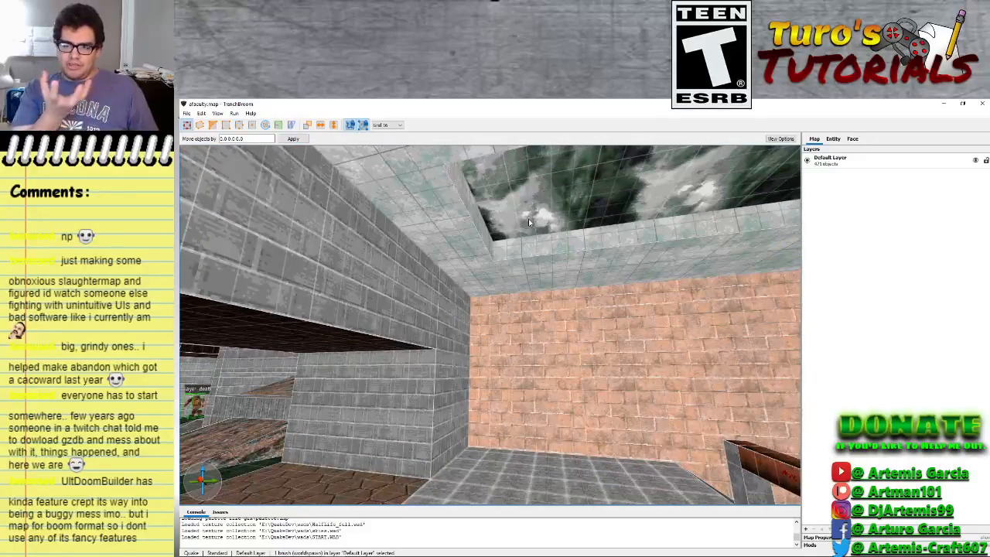
left_click(511, 328)
mouse_move(511, 330)
right_mouse_down()
mouse_move(544, 400)
mouse_move(482, 358)
right_mouse_up()
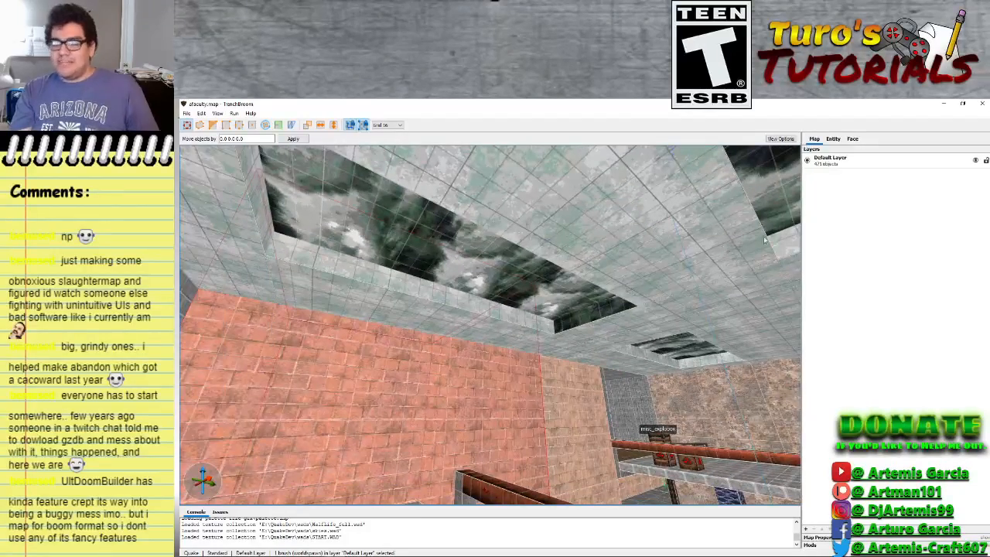
mouse_move(621, 291)
right_mouse_down()
mouse_move(468, 340)
mouse_move(486, 291)
right_mouse_up()
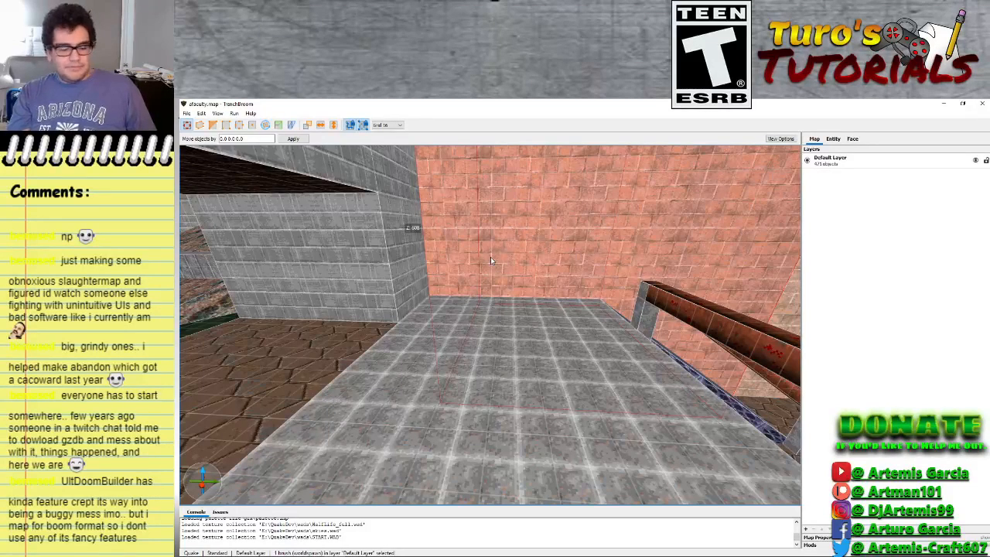
key("Escape")
mouse_move(457, 327)
left_mouse_down()
mouse_move(506, 361)
mouse_move(617, 476)
mouse_move(579, 384)
left_mouse_up()
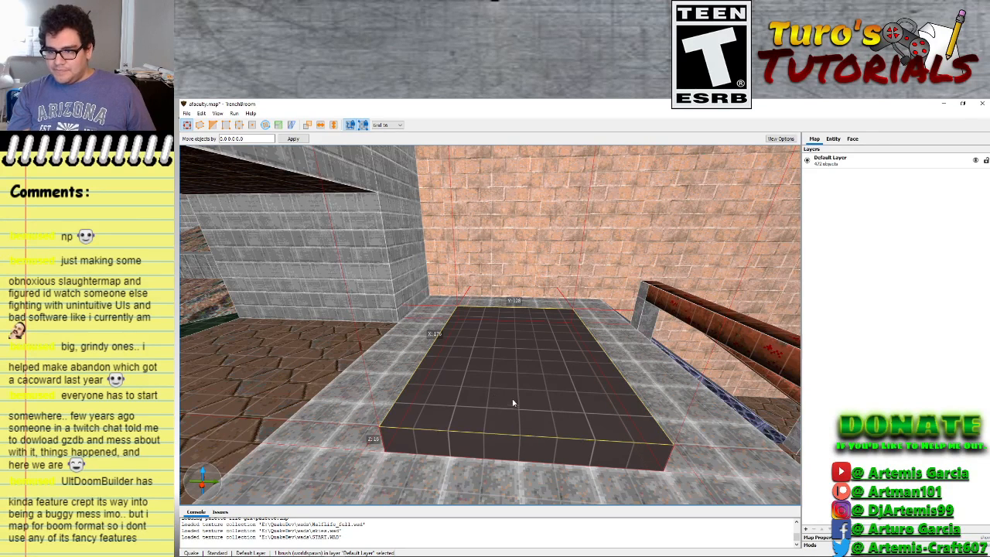
mouse_move(512, 402)
left_mouse_down("shift")
mouse_move(526, 185)
mouse_move(529, 426)
left_mouse_up("shift")
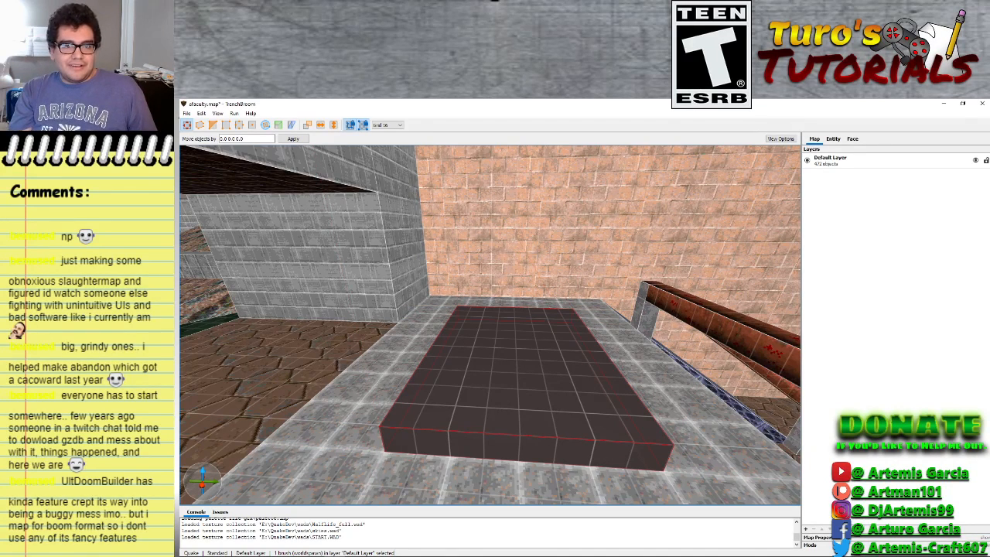
left_click(487, 402)
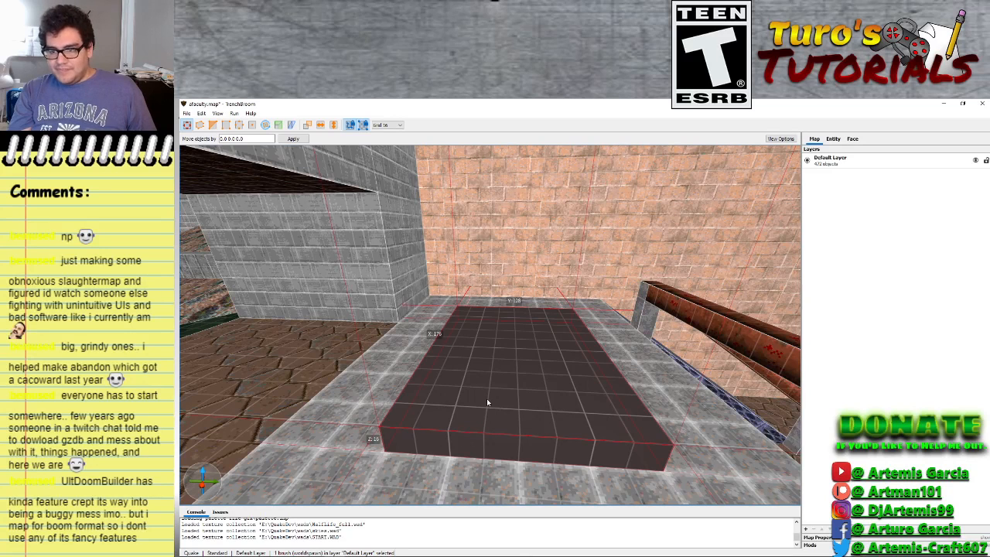
key("Delete")
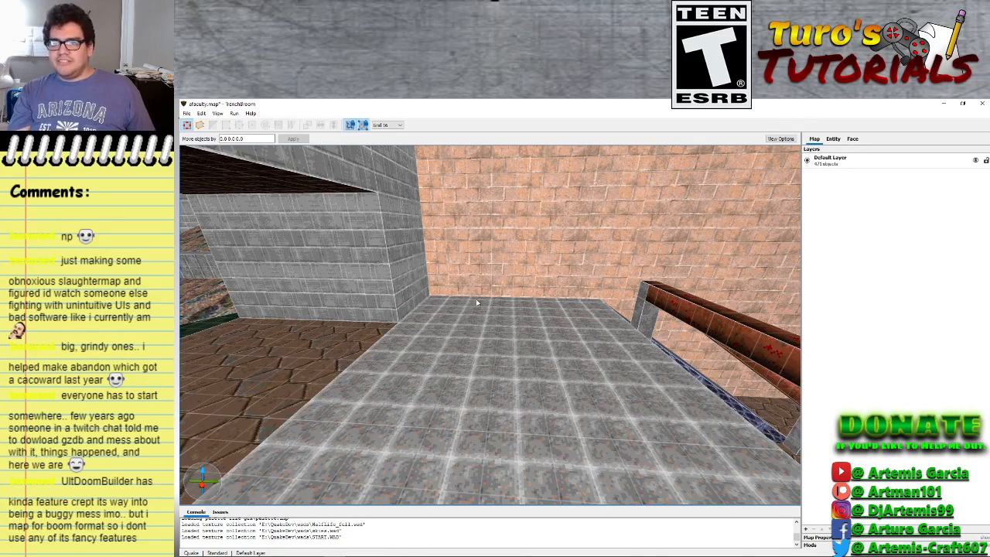
Select the brick wall behind the tiled walkway, then clear the selection and examine the walkway and its pipe railing
left_click(515, 283)
scroll(472, 346, "down", 5)
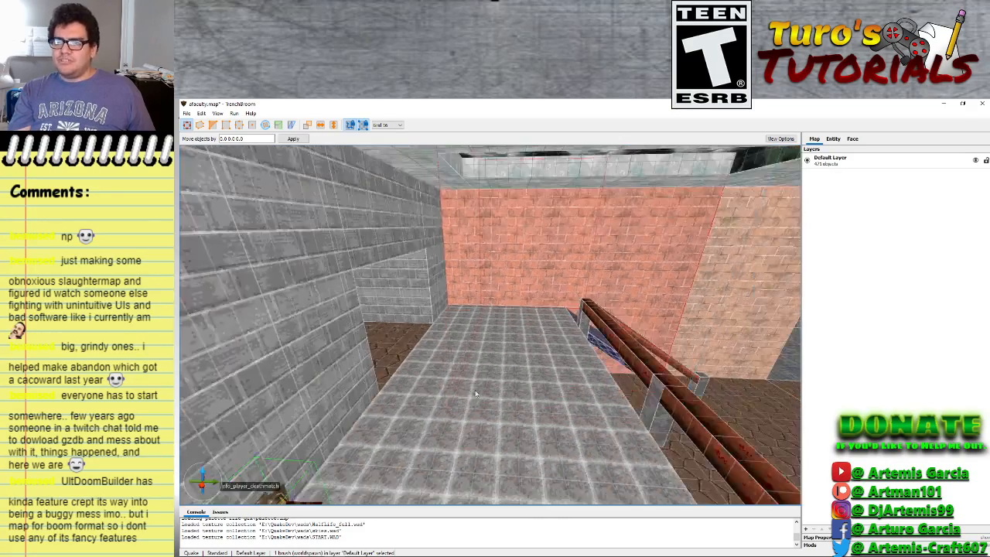
left_click(474, 393)
left_click(398, 250)
left_click(436, 259)
left_click(459, 279)
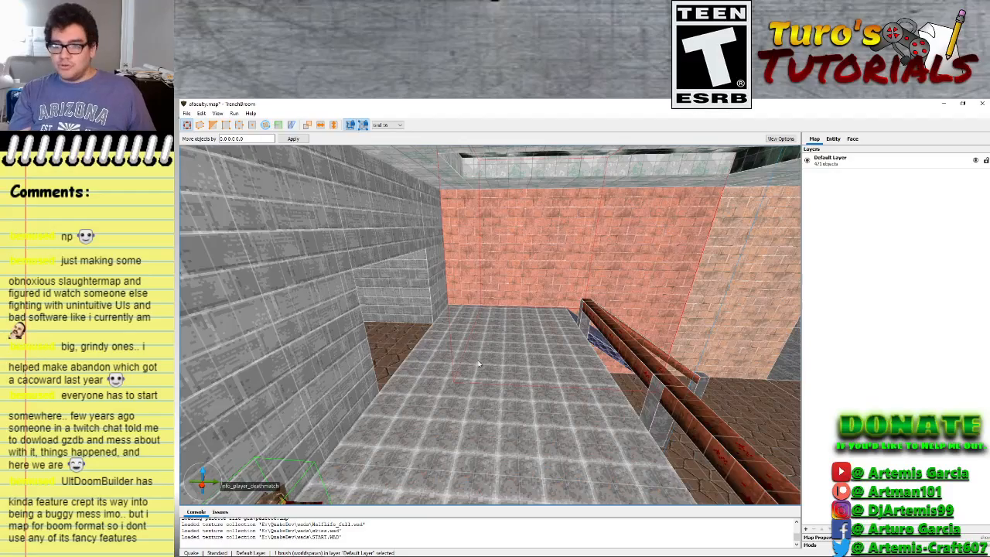
key("Escape")
mouse_move(507, 345)
middle_mouse_down()
mouse_move(601, 351)
mouse_move(696, 328)
mouse_move(507, 318)
mouse_move(526, 340)
mouse_move(433, 363)
mouse_move(695, 348)
mouse_move(589, 347)
middle_mouse_up()
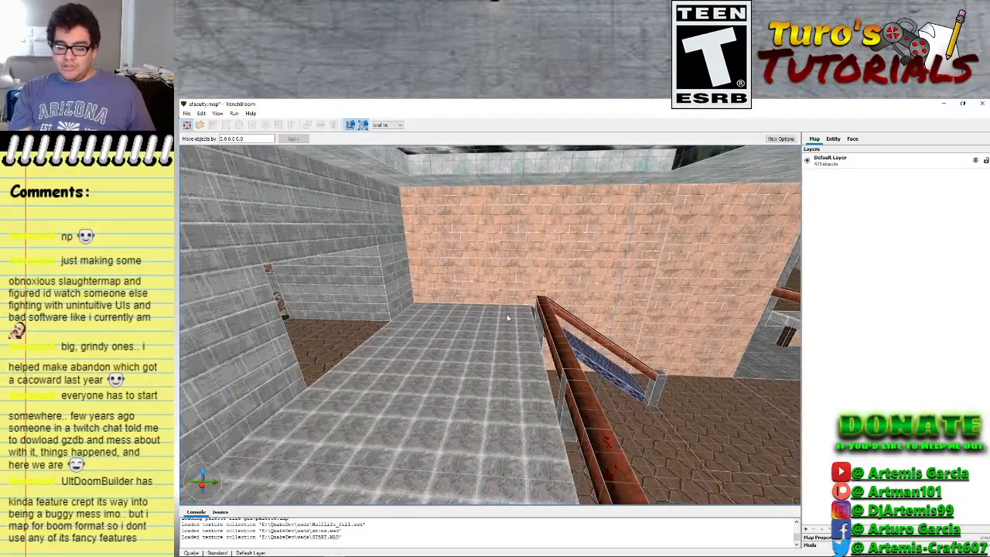
scroll(507, 313, "up", 5)
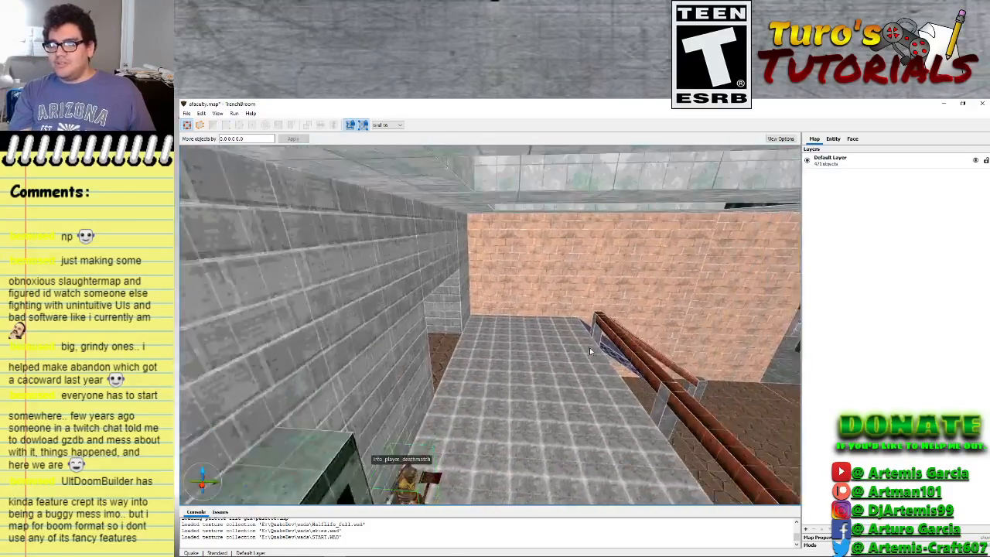
Go to the dark-ceilinged room with the patterned ramps and look over its walls and openings
scroll(589, 347, "up", 3)
right_click_drag(520, 370, 282, 366)
scroll(584, 368, "up", 4)
scroll(363, 375, "down", 4)
scroll(255, 367, "up", 4)
scroll(286, 378, "down", 4)
scroll(446, 382, "up", 3)
scroll(324, 368, "up", 3)
scroll(304, 373, "down", 4)
scroll(325, 384, "up", 10)
scroll(371, 373, "down", 6)
scroll(386, 359, "up", 3)
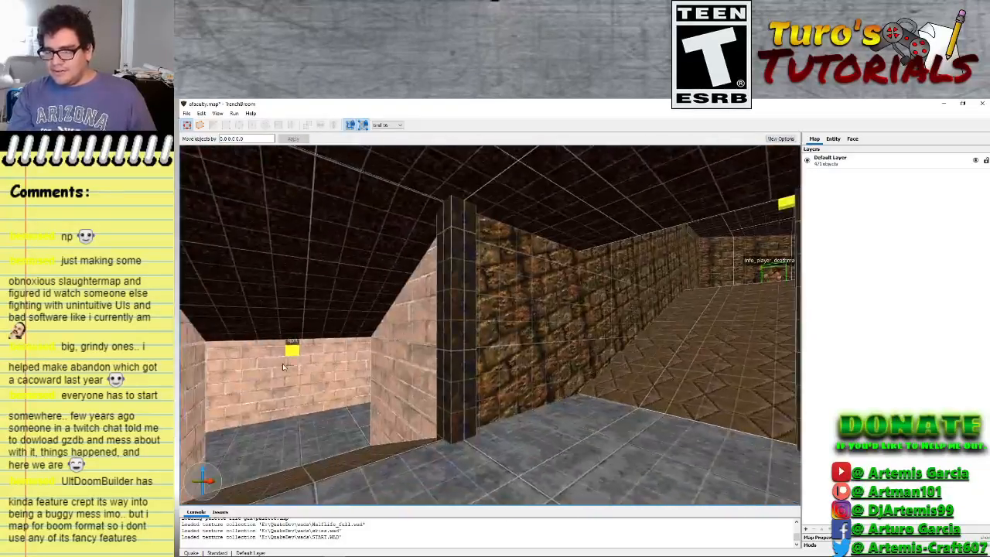
Select the upper wall brush beside the dark pillar and examine how it separates the two ramps
left_click(553, 312)
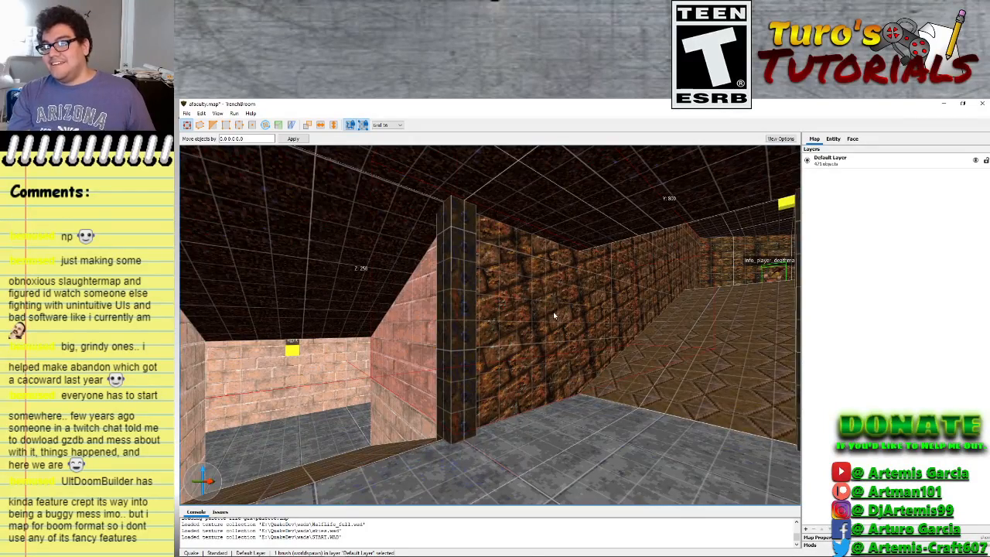
mouse_move(506, 355)
right_mouse_down()
mouse_move(556, 314)
mouse_move(572, 329)
mouse_move(574, 361)
mouse_move(583, 281)
mouse_move(589, 286)
mouse_move(574, 339)
mouse_move(595, 329)
mouse_move(542, 302)
mouse_move(508, 313)
mouse_move(522, 310)
mouse_move(522, 341)
mouse_move(495, 365)
right_mouse_up()
scroll(548, 316, "up", 5)
scroll(589, 287, "up", 4)
scroll(573, 340, "down", 5)
scroll(574, 333, "down", 2)
scroll(542, 301, "up", 5)
scroll(507, 313, "down", 5)
scroll(523, 341, "up", 4)
scroll(518, 348, "down", 5)
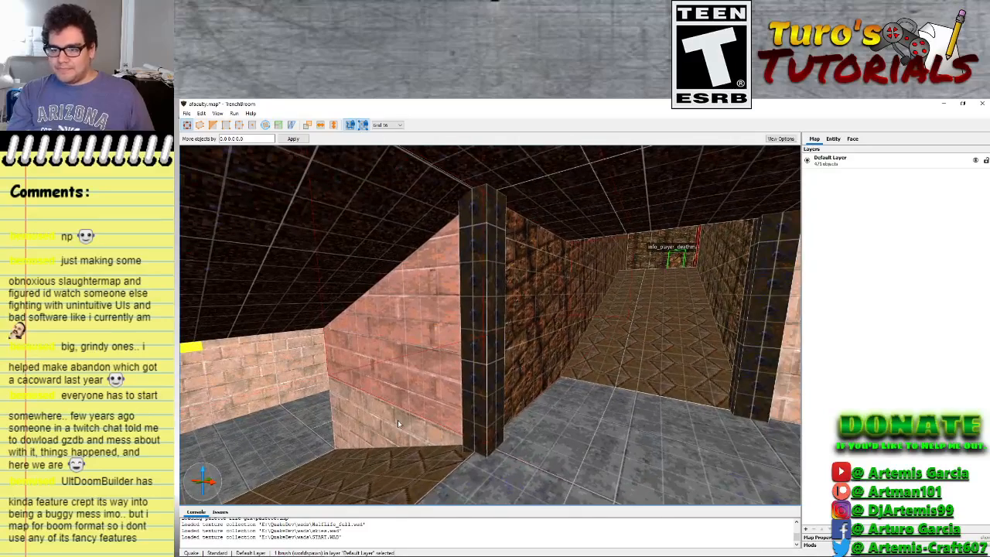
Delete the upper and lower wall brushes beside the dark pillar between the two ramps
key("Escape")
left_click(427, 374, "shift")
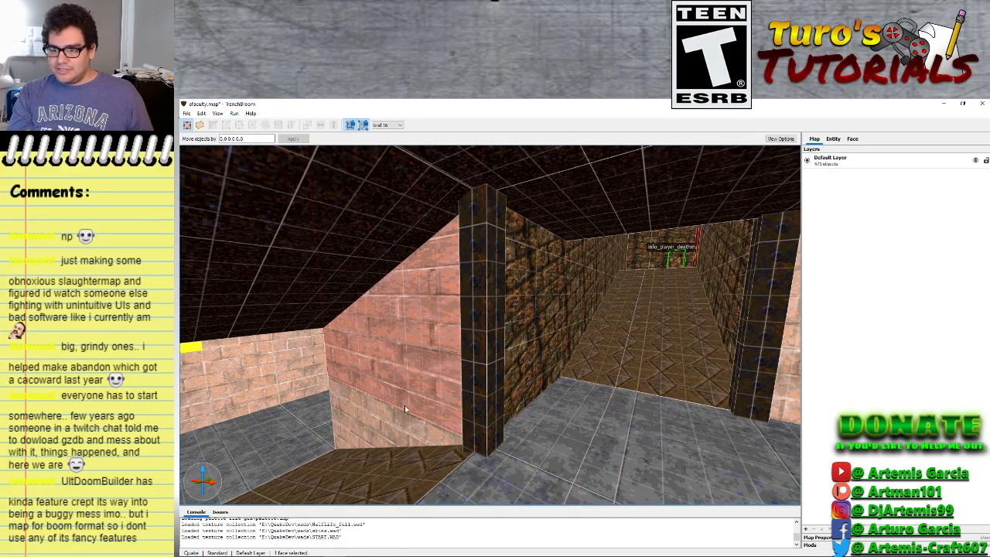
left_click(393, 419)
left_click(430, 373, "ctrl")
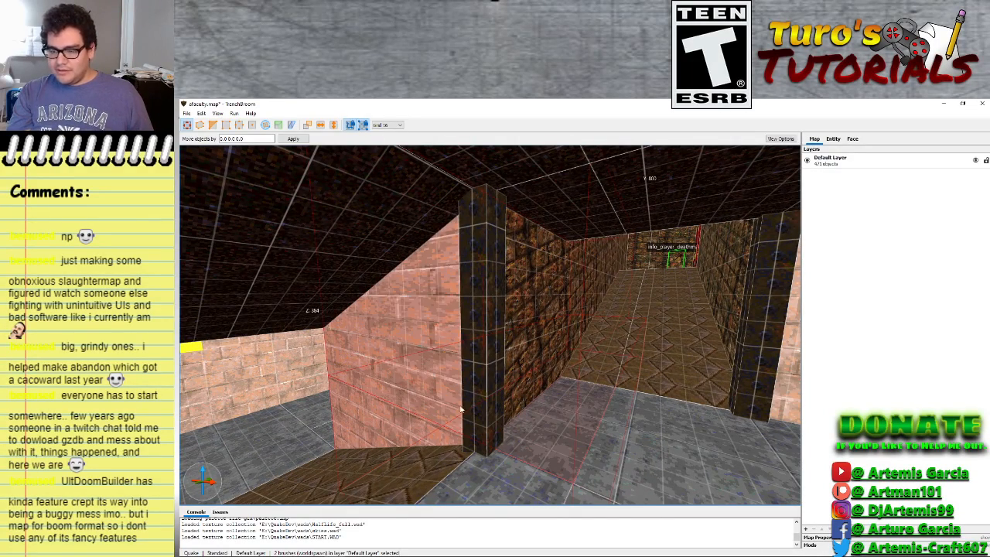
key("Delete")
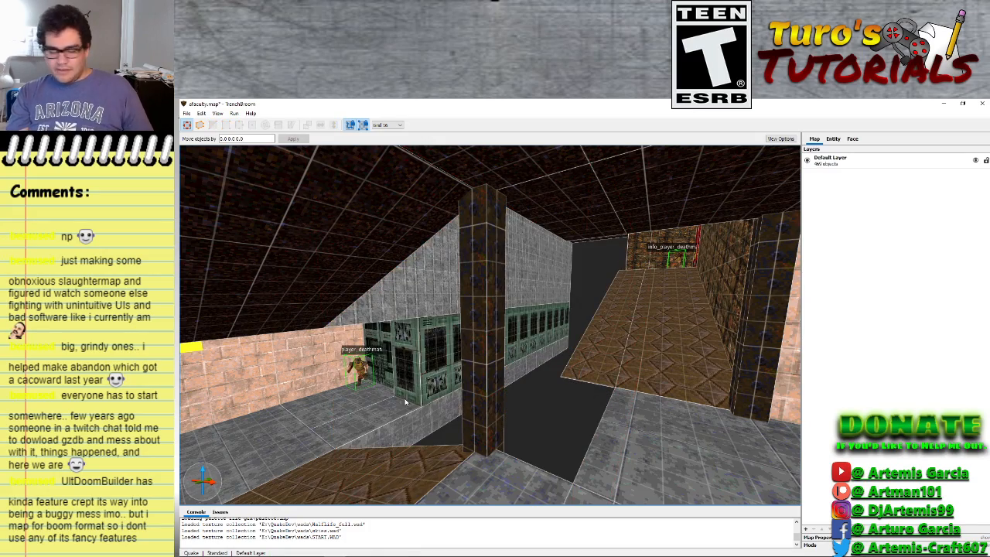
Draw a 16-unit-thick brick brush in the floor gap beside the green machine panels and widen it to 240 by 128 units
key("d")
right_click_drag(441, 446, 375, 467)
key("s")
key("w")
key("a")
mouse_move(480, 335)
left_mouse_down()
mouse_move(541, 371)
mouse_move(684, 376)
mouse_move(681, 401)
left_mouse_up()
key("s")
mouse_move(682, 400)
right_mouse_down()
mouse_move(656, 396)
mouse_move(665, 404)
mouse_move(664, 364)
mouse_move(665, 401)
right_mouse_up()
key("w")
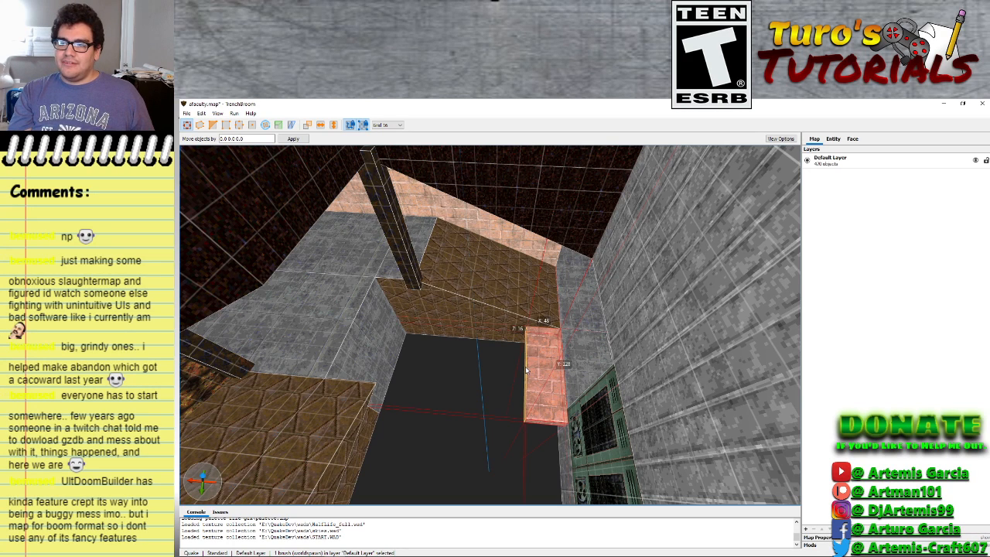
left_click_drag(525, 366, 381, 368)
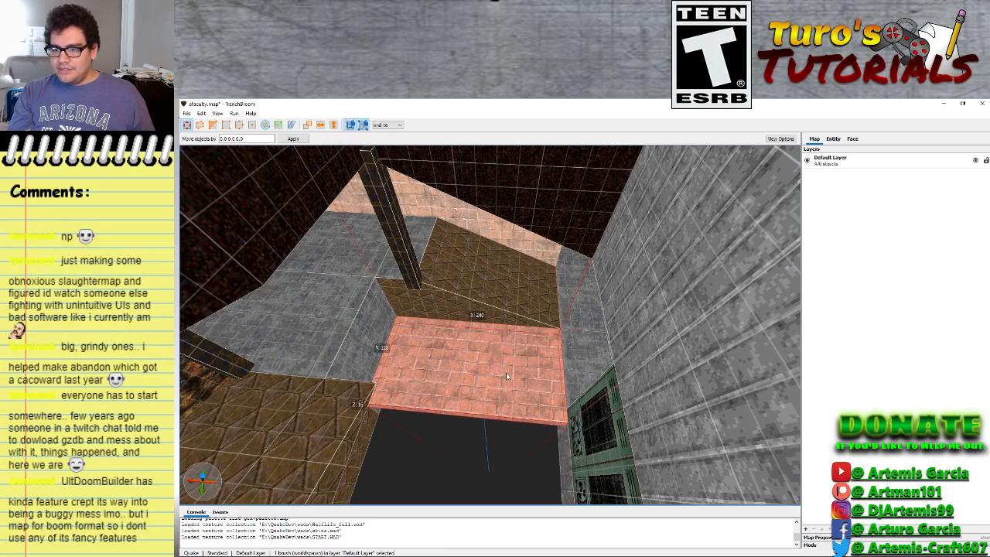
Raise the new brick brush to 240 units high and narrow its width to 192 units
left_click_drag(508, 376, 478, 213)
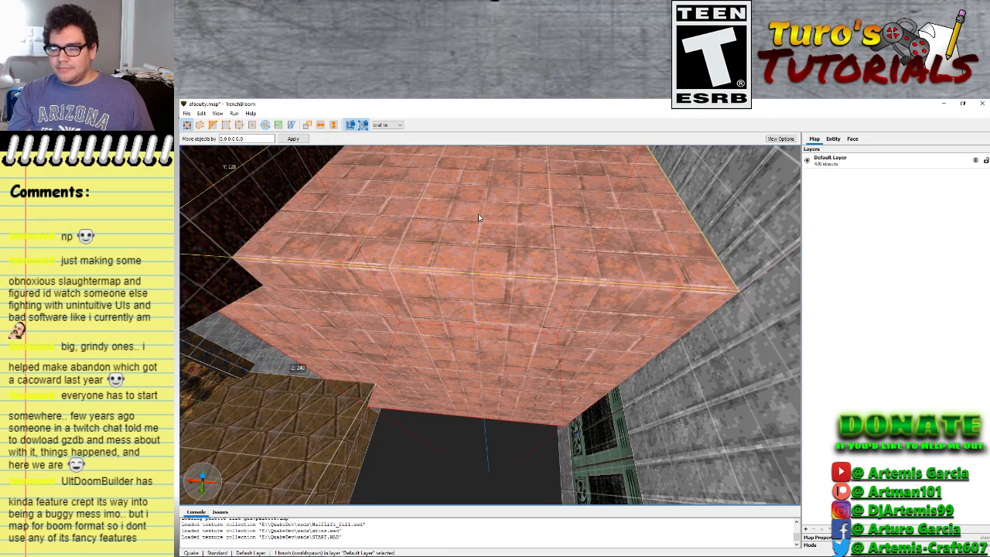
mouse_move(417, 343)
right_mouse_down()
mouse_move(374, 349)
mouse_move(457, 293)
mouse_move(471, 301)
mouse_move(433, 309)
mouse_move(535, 311)
right_mouse_up()
scroll(472, 301, "down", 5)
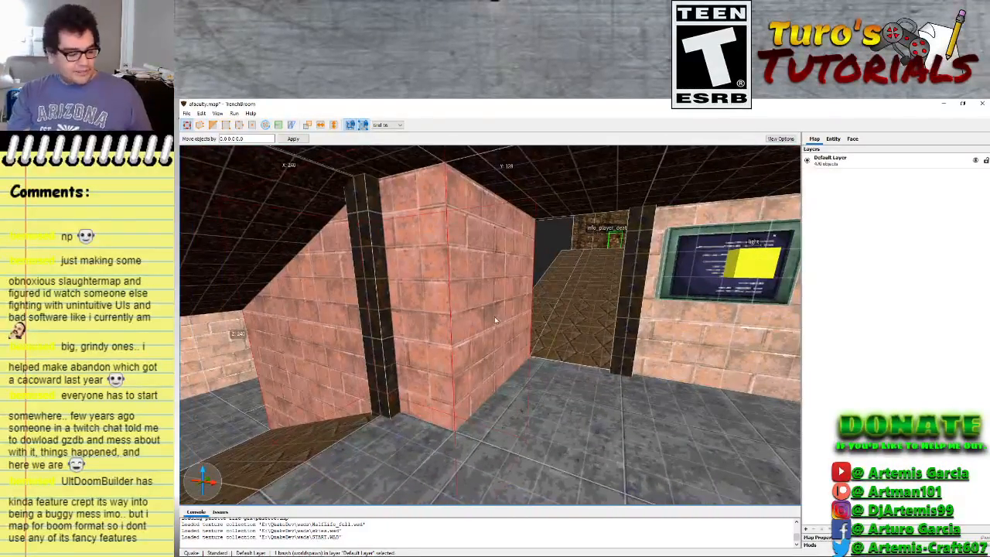
left_click_drag(508, 327, 451, 317, "shift")
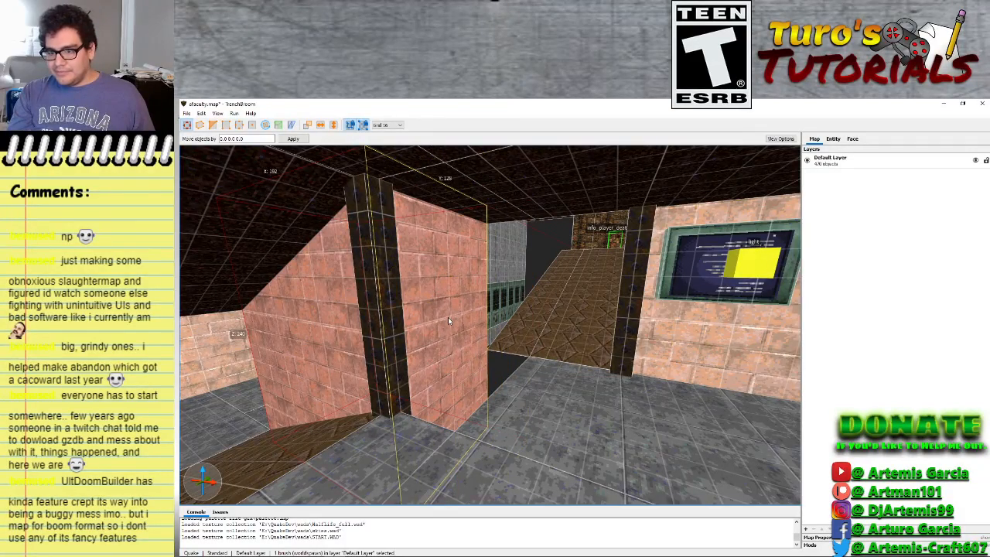
Extend the grey floor brush beside the dark pillar to 256 units wide to meet the brick wall
mouse_move(448, 317)
right_mouse_down()
mouse_move(561, 422)
mouse_move(466, 374)
mouse_move(491, 369)
right_mouse_up()
key("a")
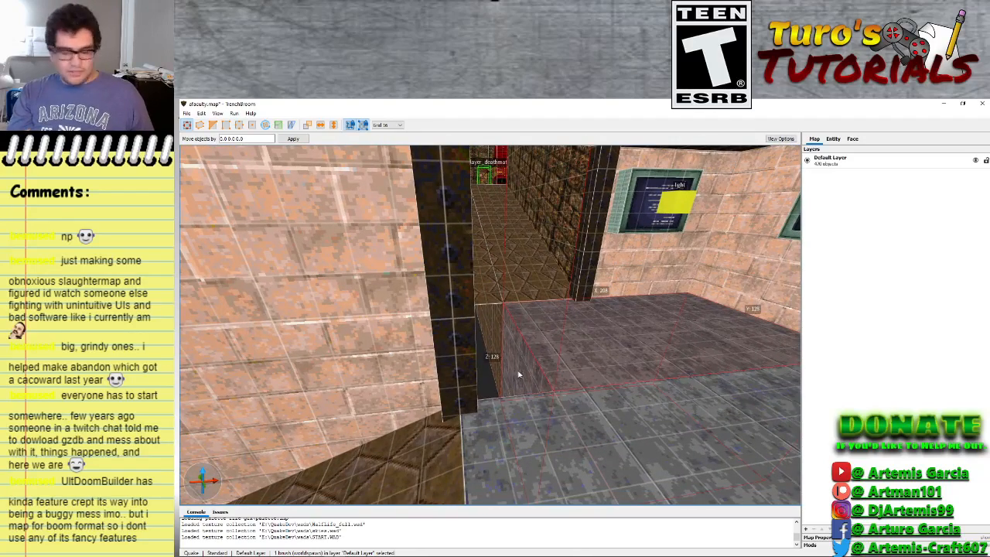
left_click_drag(517, 371, 460, 376, "shift")
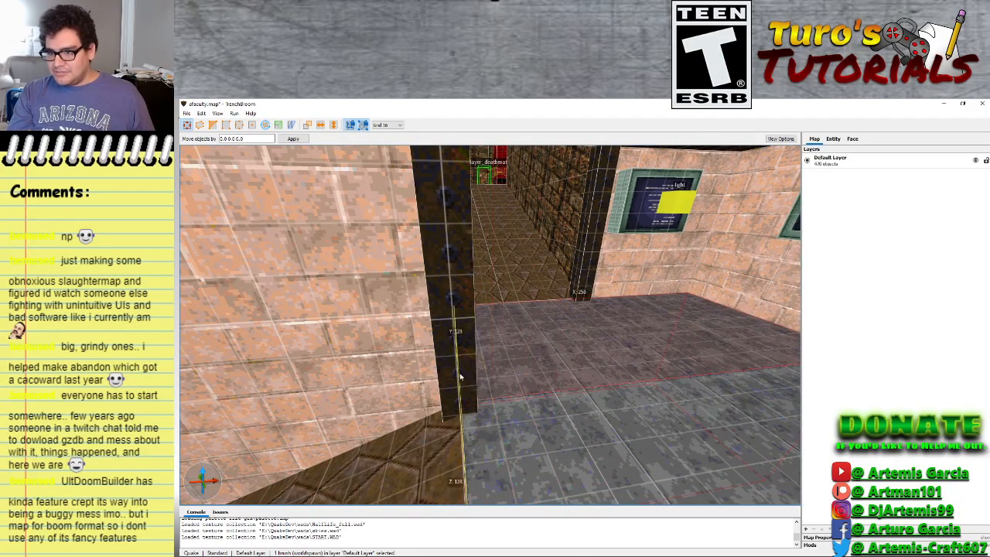
Draw a 16-unit-thick brick brush along the ramp's open side and stretch it to 528 units long
mouse_move(549, 373)
right_mouse_down()
mouse_move(517, 374)
mouse_move(526, 354)
mouse_move(424, 374)
right_mouse_up()
key("d")
key("w")
key("d")
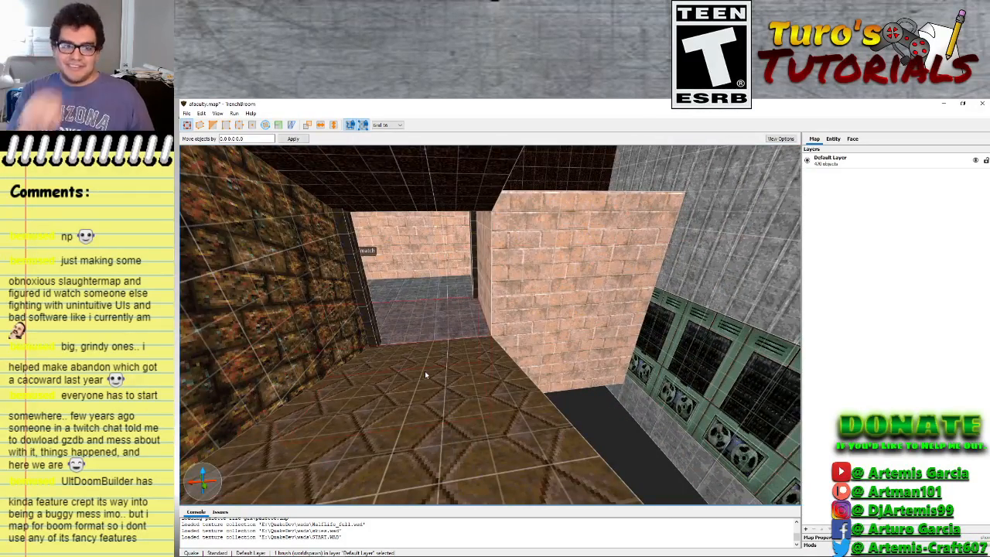
right_click_drag(446, 374, 451, 343)
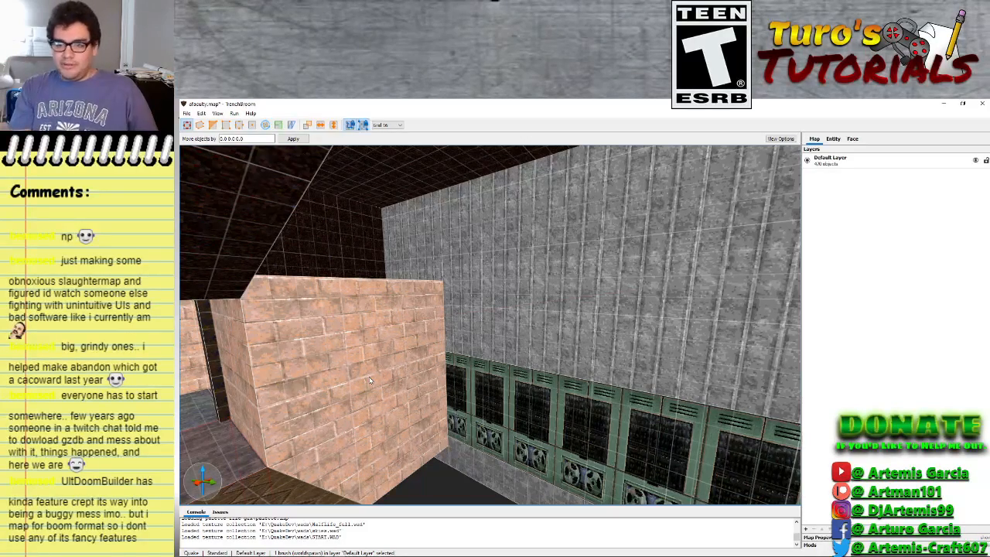
right_click_drag(452, 347, 413, 340)
key("s")
key("s")
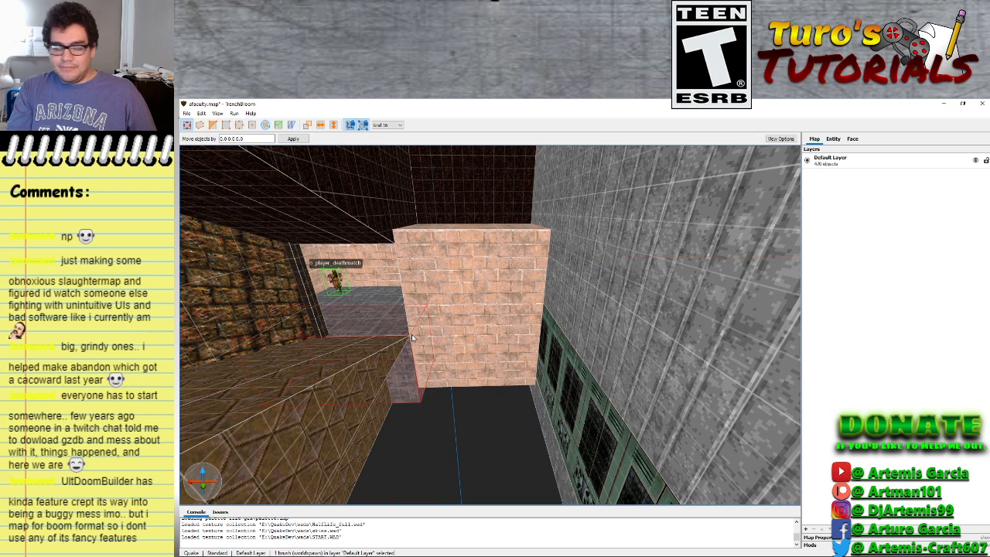
key("Escape")
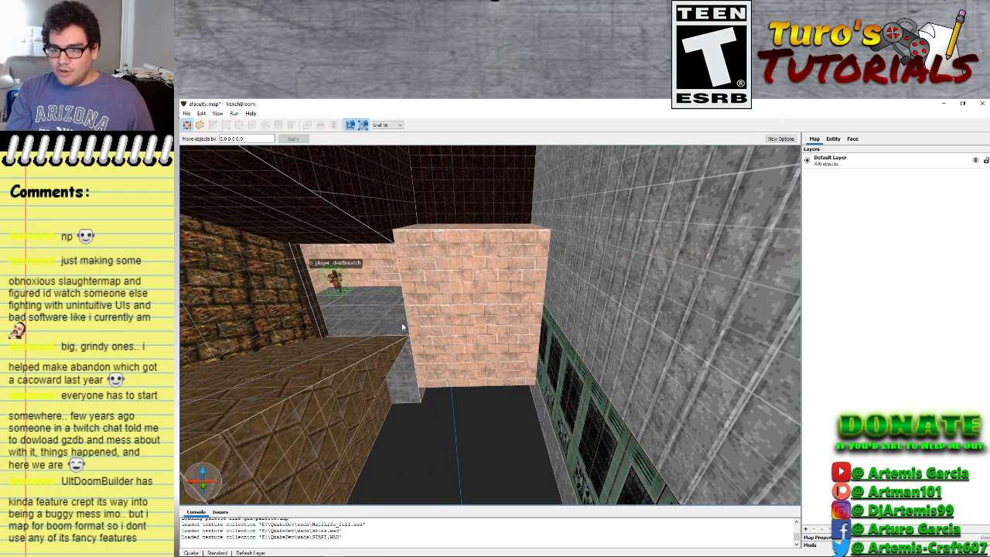
mouse_move(417, 330)
left_mouse_down()
mouse_move(360, 463)
mouse_move(346, 468)
left_mouse_up()
mouse_move(347, 467)
right_mouse_down()
mouse_move(402, 449)
mouse_move(380, 449)
mouse_move(387, 436)
mouse_move(575, 430)
right_mouse_up()
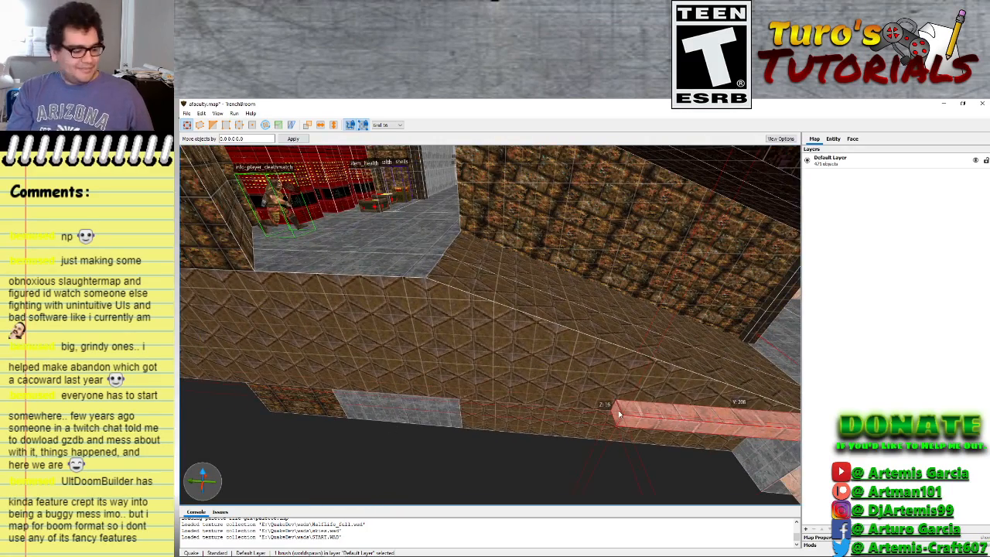
left_click_drag(619, 414, 285, 410, "shift")
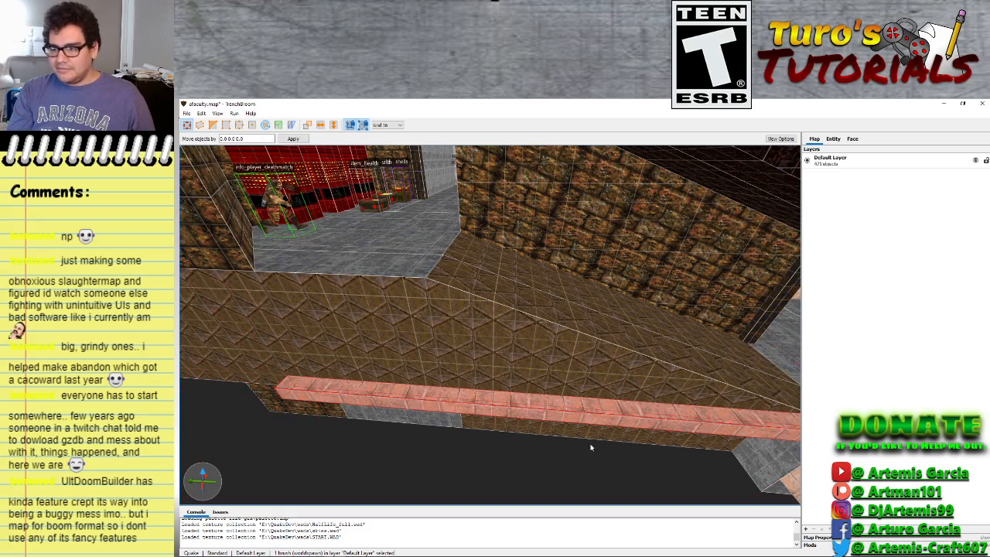
Raise the long brick brush beside the ramp to 256 units high, up to the dark ceiling
mouse_move(280, 410)
right_mouse_down()
mouse_move(606, 429)
mouse_move(590, 177)
mouse_move(507, 218)
right_mouse_up()
right_click_drag(514, 276, 512, 265)
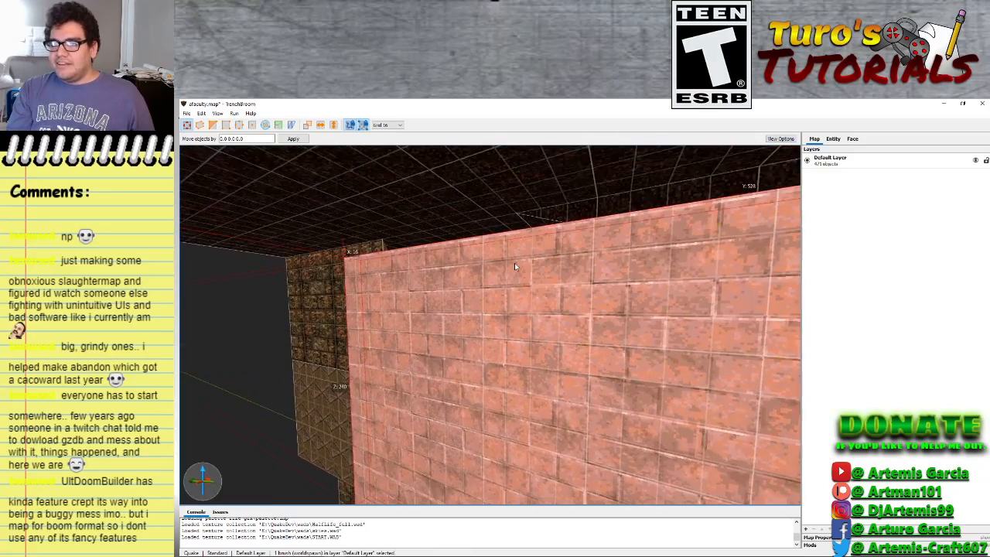
right_click_drag(529, 221, 468, 320)
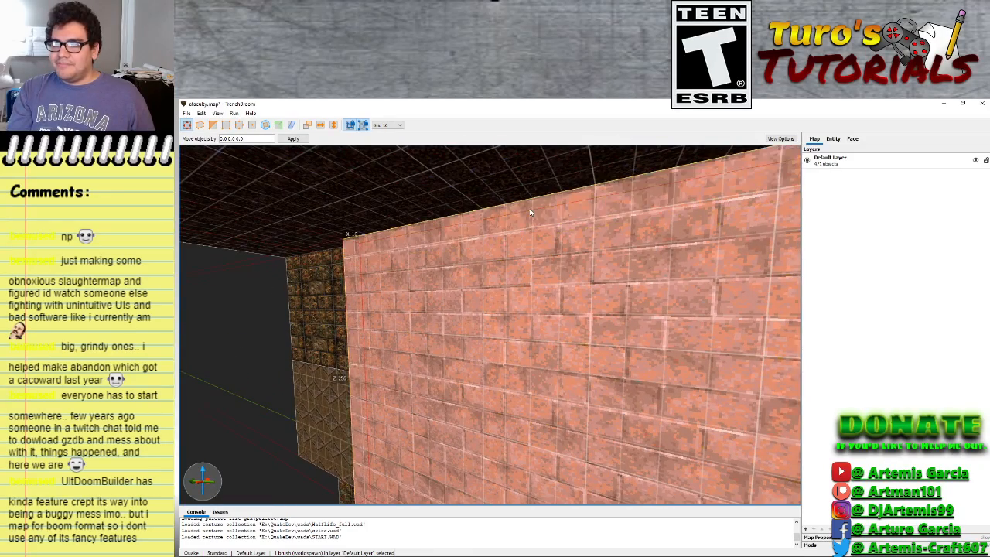
Draw a 16-unit-thick, 256-unit-wide brick brush across the open gap beside the ramp and stretch it to 256 units high
mouse_move(418, 348)
right_mouse_down()
mouse_move(402, 354)
mouse_move(533, 359)
mouse_move(525, 351)
mouse_move(566, 368)
mouse_move(504, 354)
mouse_move(522, 359)
mouse_move(528, 396)
mouse_move(598, 345)
mouse_move(655, 365)
mouse_move(679, 389)
mouse_move(660, 333)
mouse_move(423, 322)
mouse_move(391, 342)
mouse_move(402, 324)
mouse_move(433, 317)
mouse_move(464, 338)
mouse_move(466, 326)
mouse_move(453, 398)
mouse_move(489, 366)
mouse_move(497, 310)
mouse_move(476, 365)
mouse_move(486, 291)
mouse_move(490, 307)
mouse_move(376, 294)
mouse_move(468, 330)
mouse_move(494, 283)
mouse_move(478, 311)
right_mouse_up()
key("w")
key("s")
key("w")
key("w")
key("s")
key("w")
key("Escape")
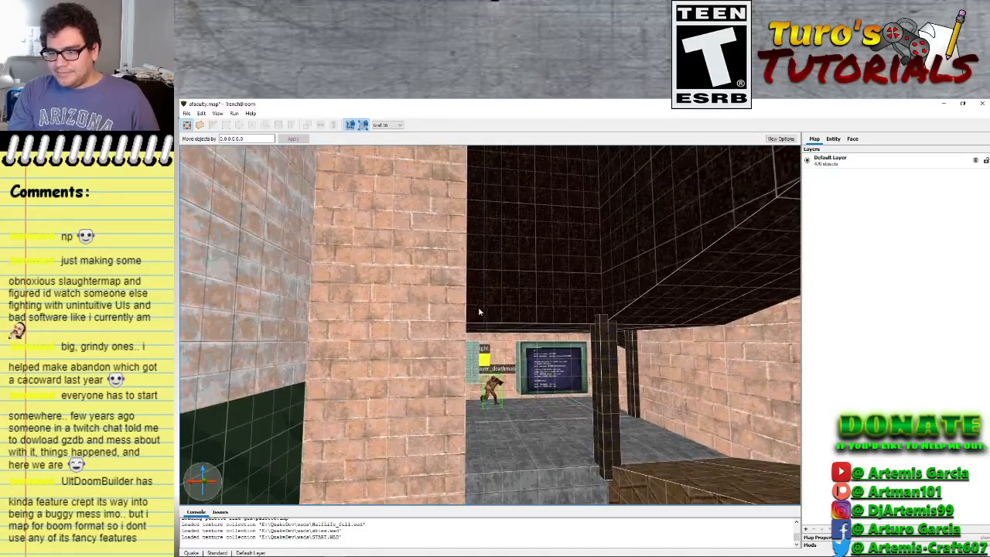
left_click_drag(321, 315, 597, 317)
mouse_move(507, 389)
right_mouse_down()
mouse_move(469, 393)
mouse_move(530, 404)
mouse_move(545, 357)
mouse_move(542, 371)
mouse_move(464, 383)
mouse_move(511, 336)
right_mouse_up()
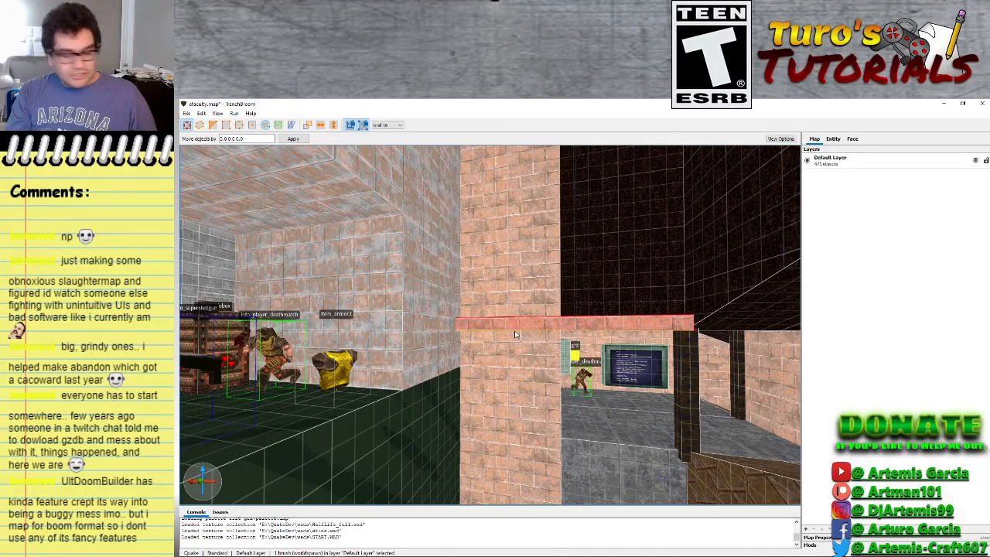
left_click_drag(514, 330, 517, 457)
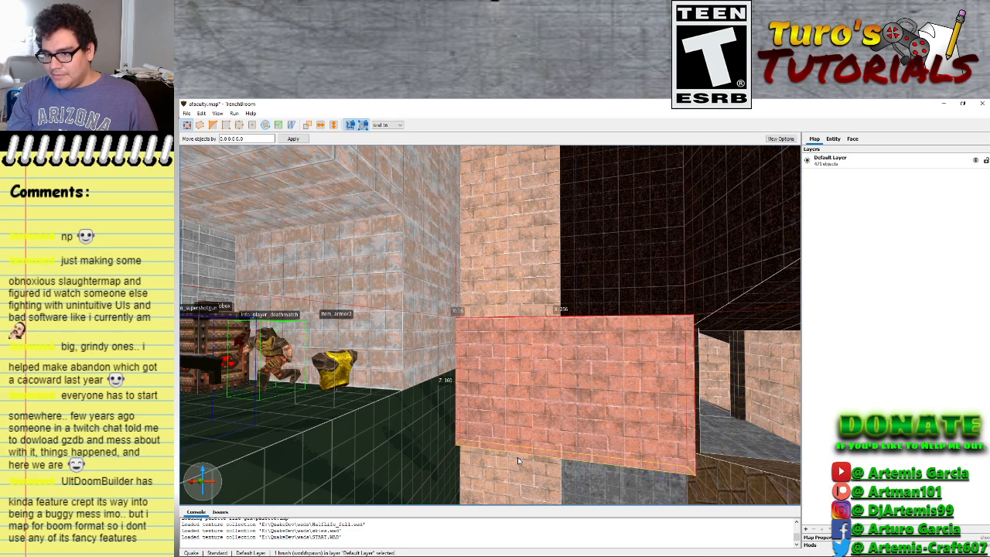
left_click_drag(526, 315, 526, 228)
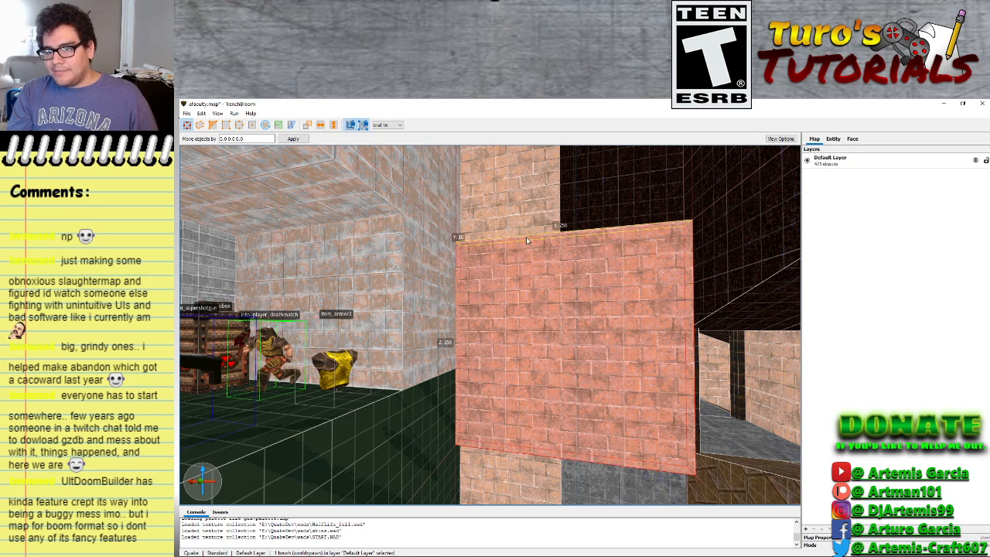
Fit the new brick brush along the grey floor's edge and raise its top towards the dark ceiling
key("s")
mouse_move(533, 362)
right_mouse_down()
mouse_move(582, 368)
mouse_move(539, 355)
right_mouse_up()
mouse_move(363, 301)
left_mouse_down()
mouse_move(374, 279)
mouse_move(451, 327)
mouse_move(581, 369)
left_mouse_up()
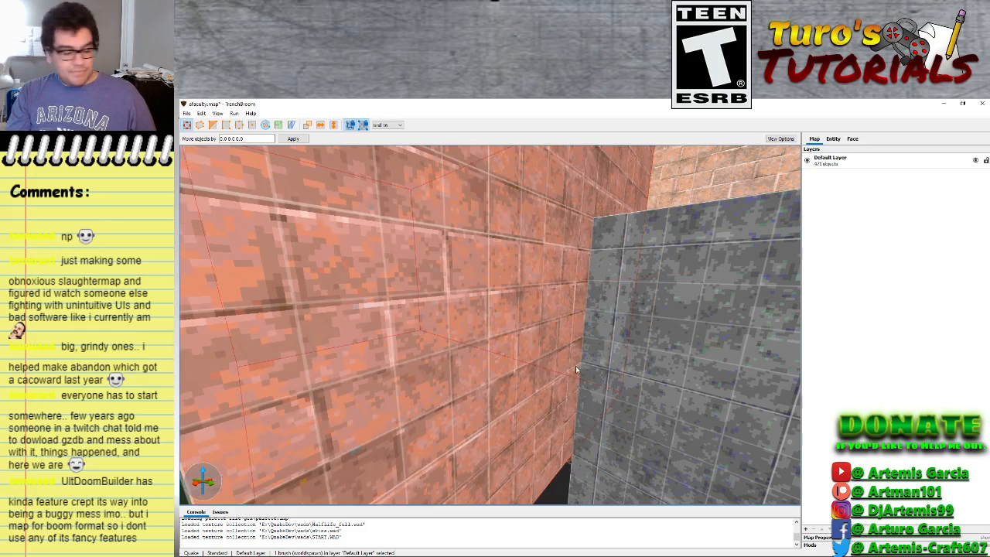
mouse_move(581, 368)
right_mouse_down()
mouse_move(481, 330)
mouse_move(448, 380)
mouse_move(496, 356)
mouse_move(482, 317)
right_mouse_up()
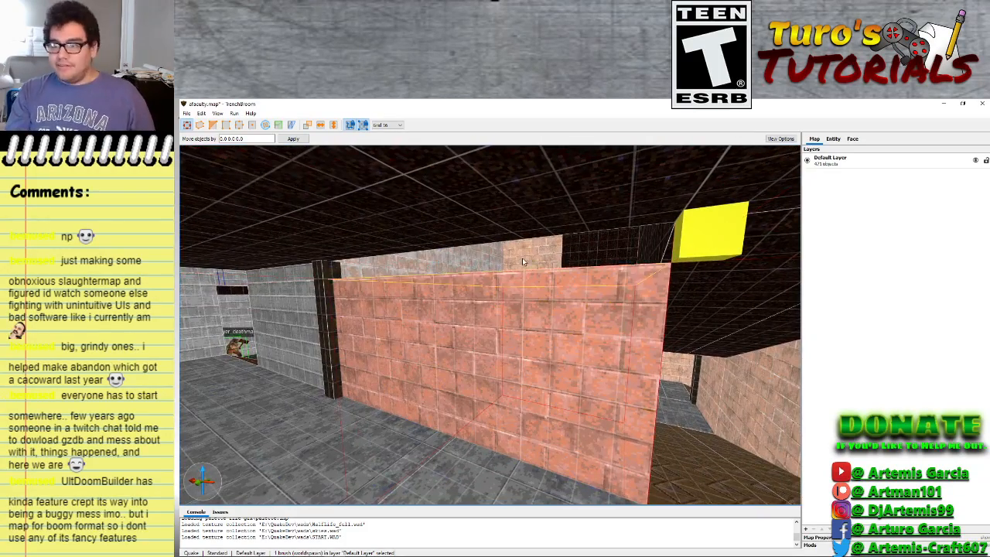
left_click_drag(528, 264, 526, 219, "shift")
Delete the 144-unit-high grey wall brush beside the alcove opening to widen the green-floored room
mouse_move(467, 328)
right_mouse_down()
mouse_move(479, 334)
mouse_move(453, 331)
mouse_move(487, 340)
mouse_move(364, 340)
mouse_move(358, 361)
mouse_move(384, 301)
mouse_move(464, 314)
mouse_move(481, 335)
mouse_move(488, 320)
mouse_move(457, 316)
mouse_move(547, 326)
right_mouse_up()
key("w")
key("w")
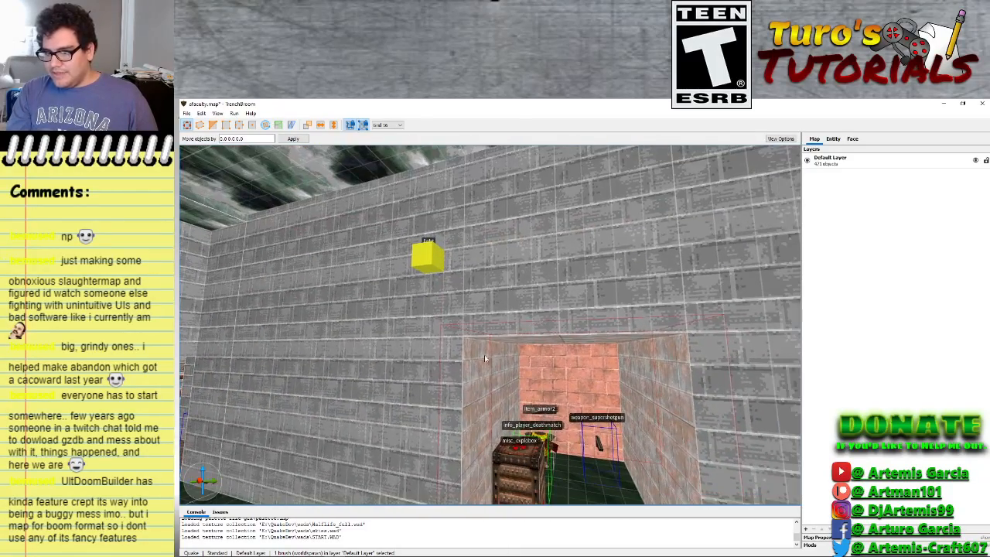
left_click(382, 356)
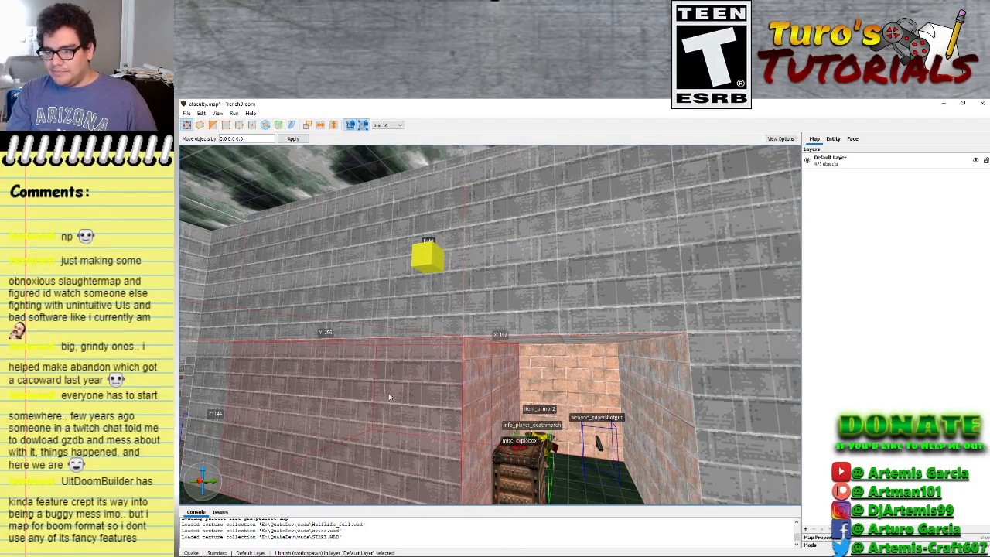
mouse_move(389, 394)
right_mouse_down()
mouse_move(417, 420)
mouse_move(366, 403)
mouse_move(463, 402)
mouse_move(441, 393)
mouse_move(457, 398)
mouse_move(461, 386)
mouse_move(510, 391)
mouse_move(465, 392)
mouse_move(490, 396)
right_mouse_up()
key("Delete")
Move the misc_explobox across the widened room to a spot close to the back brick wall
left_click(670, 405)
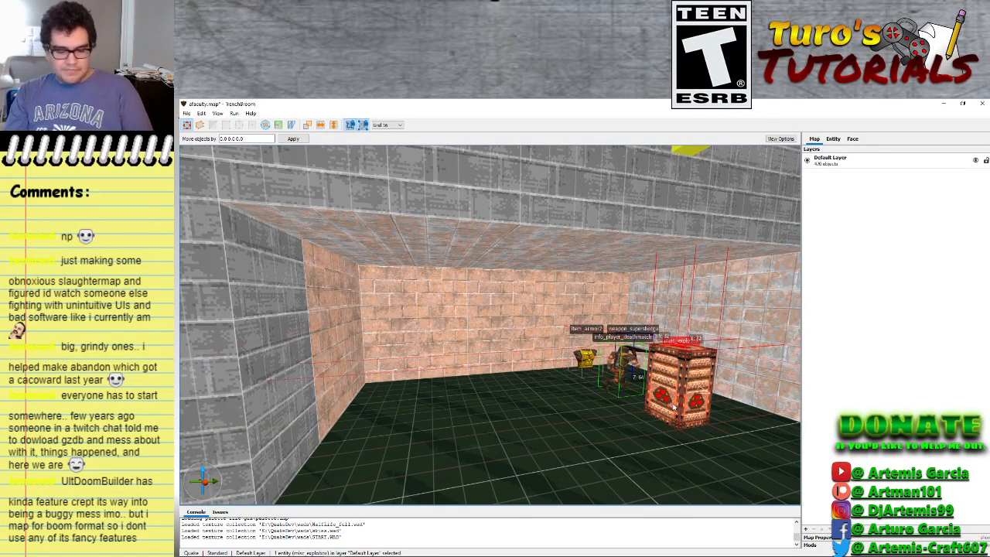
key("Left")
key("Left")
key("Left")
key("Left")
key("Left")
key("Left")
key("Left")
key("Left")
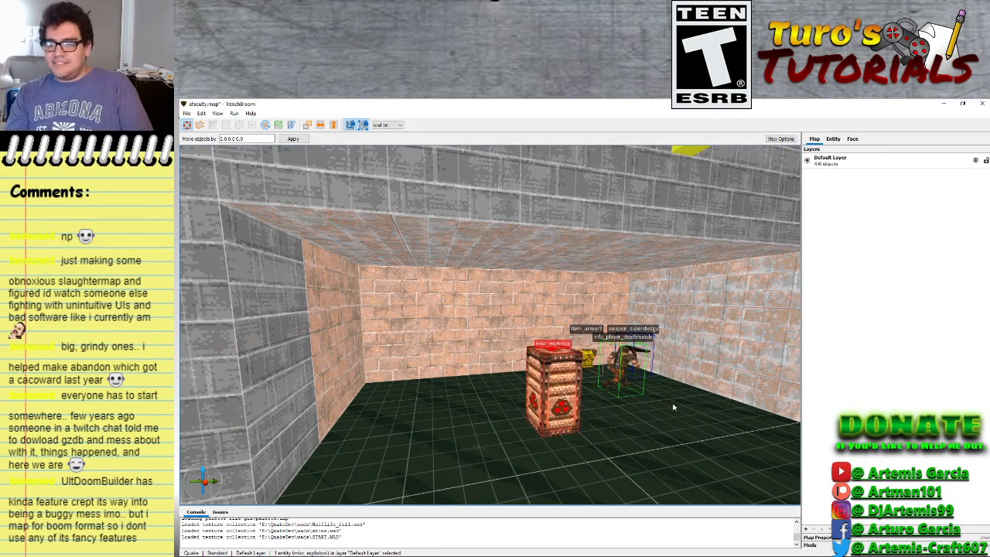
key("Left")
key("Left")
key("Left")
key("Left")
key("Left")
key("Left")
key("Left")
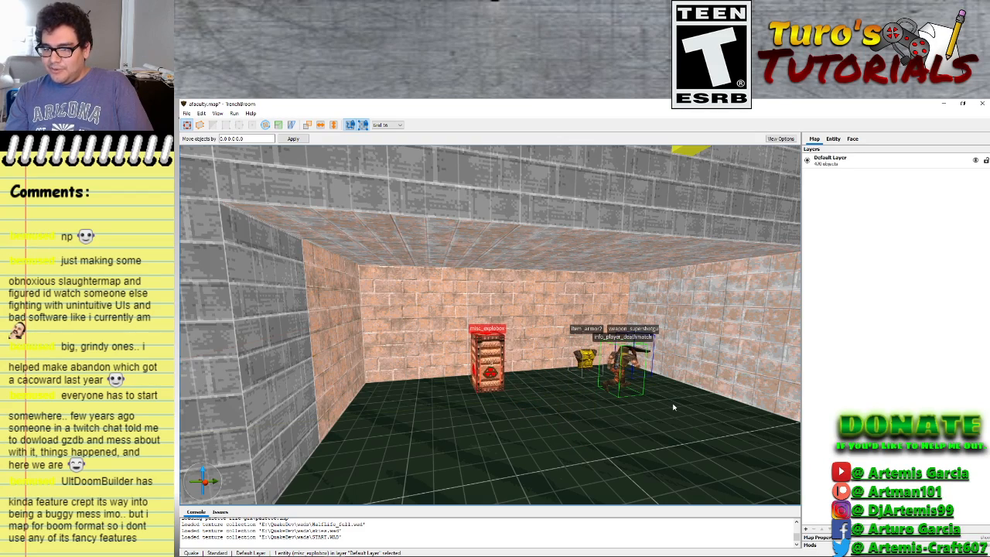
key("Left")
key("Left")
mouse_move(485, 417)
right_mouse_down()
mouse_move(512, 415)
mouse_move(468, 417)
right_mouse_up()
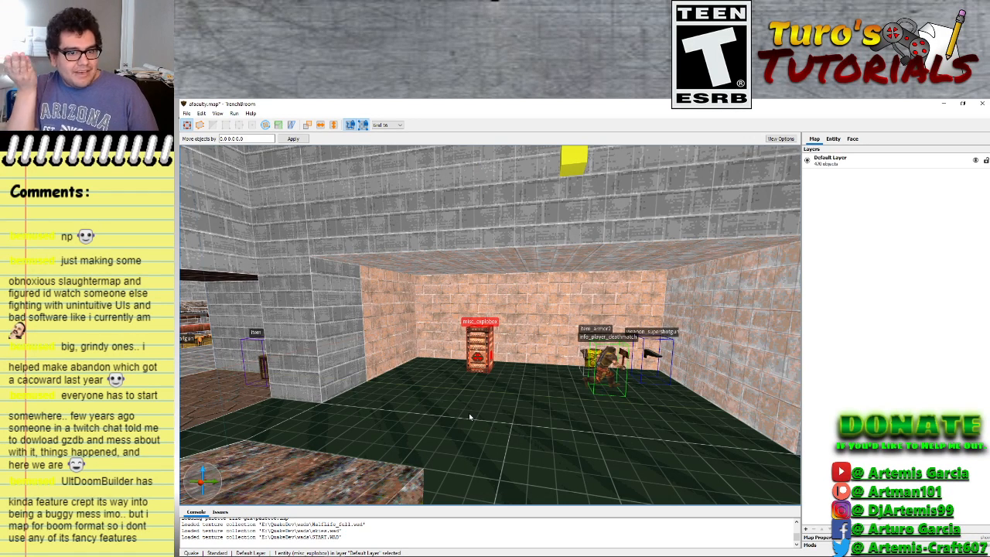
Rotate the info_player_deathmatch to face out of the alcove and leave the rotation tool
left_click(607, 370)
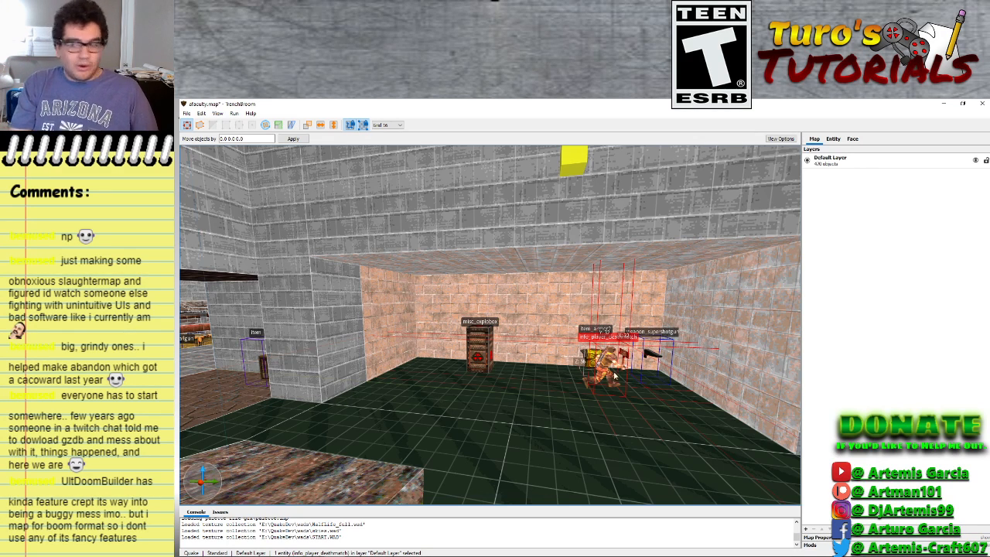
key("r")
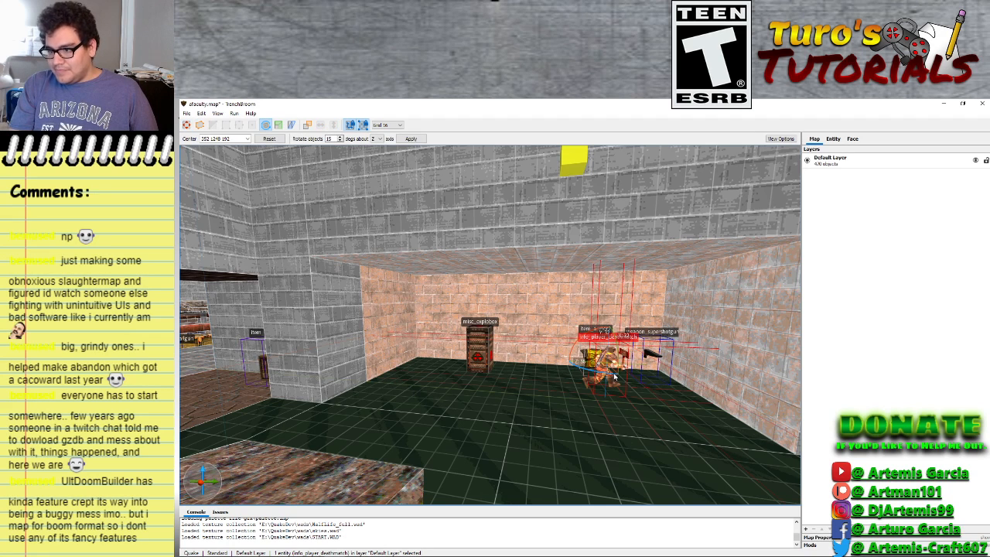
left_click_drag(614, 376, 558, 376)
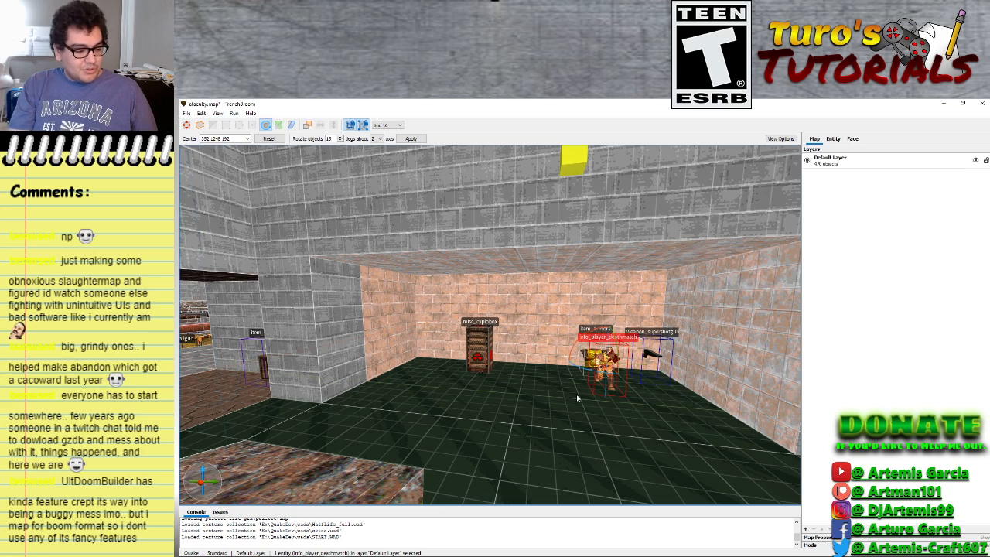
key("g")
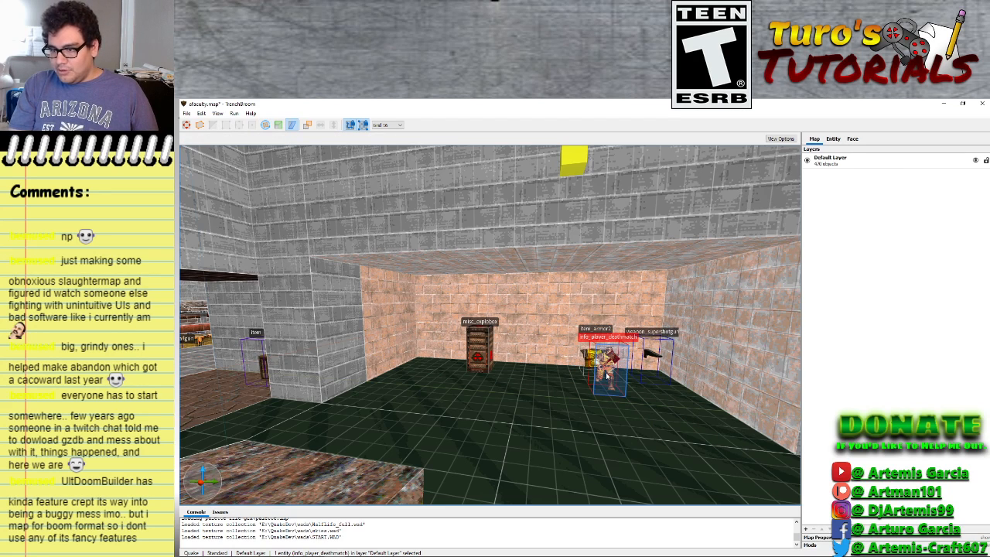
left_click(186, 125)
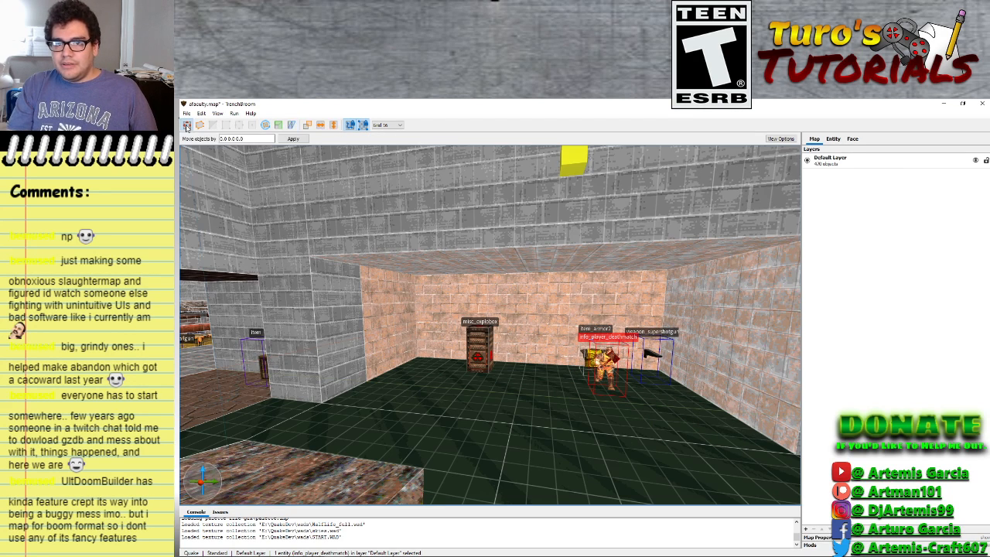
Move the info_player_deathmatch away from the armor, between it and the explosive box
key("Left")
key("Left")
key("Left")
key("Left")
key("Left")
key("Left")
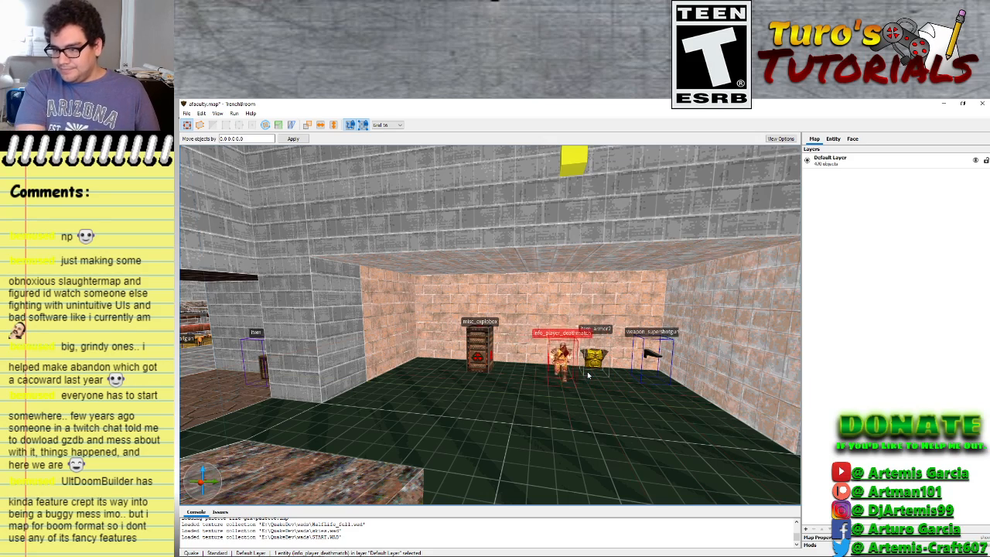
key("Left")
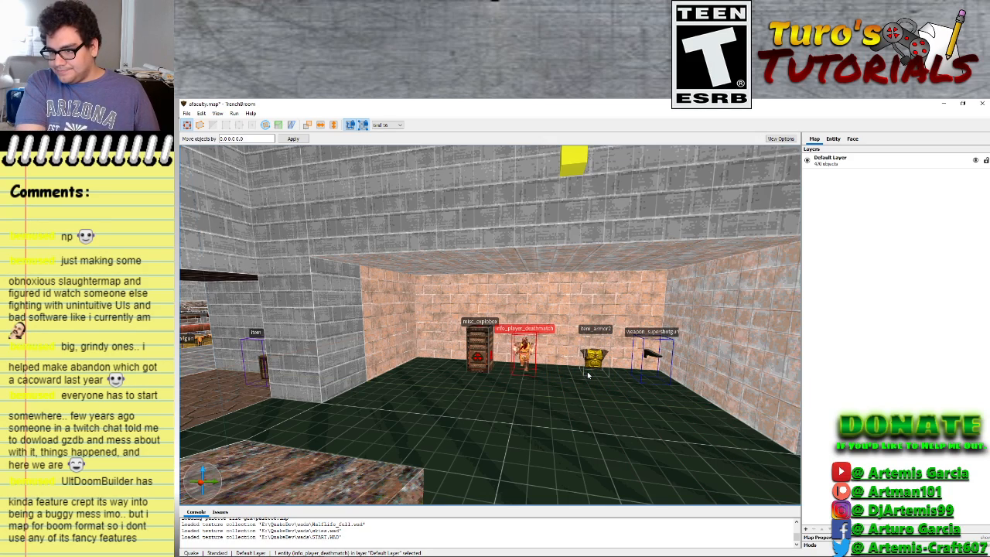
key("Right")
right_click_drag(503, 406, 521, 401)
Apply the light grey block wall texture to the whole wall brush between the alcove and the wooden ramp
left_click(539, 317)
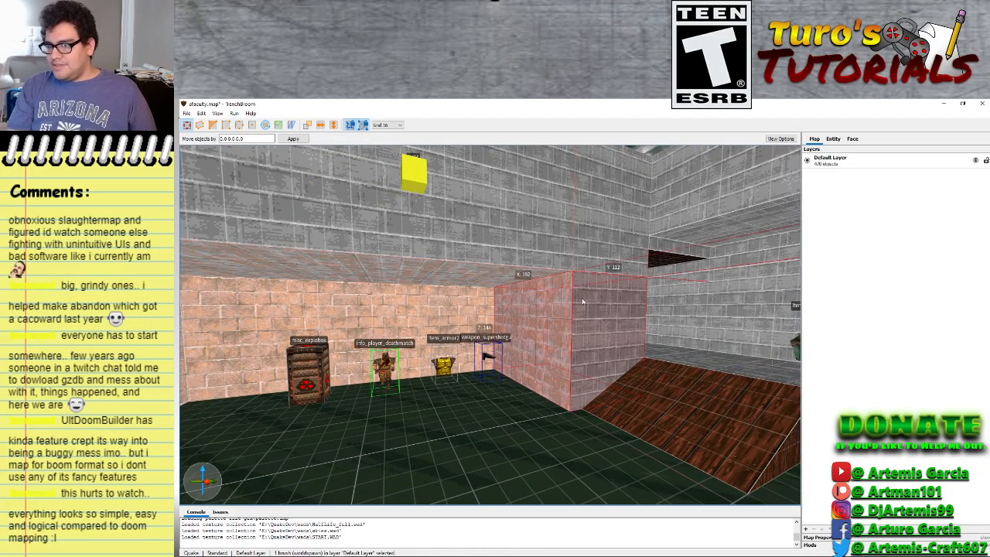
left_click(852, 139)
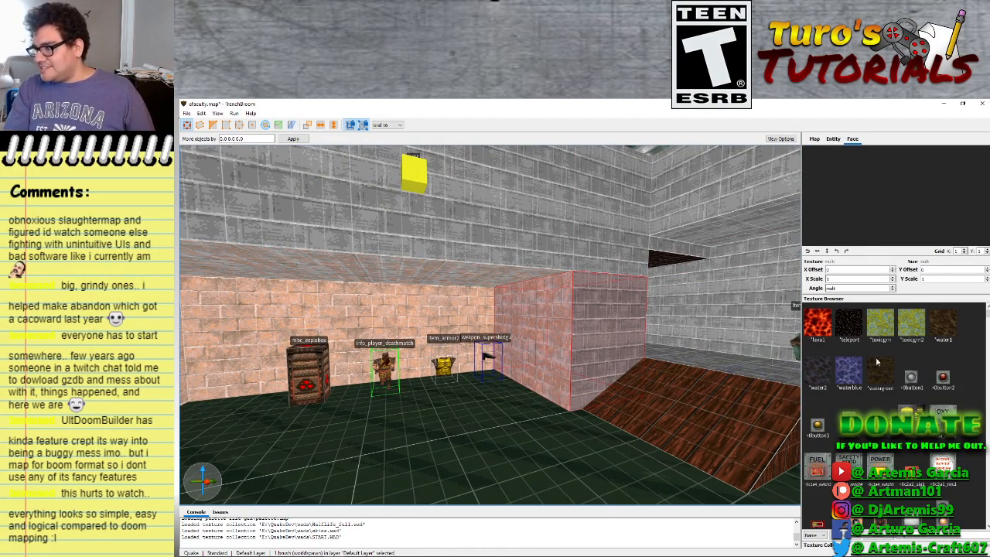
scroll(890, 462, "down", 10)
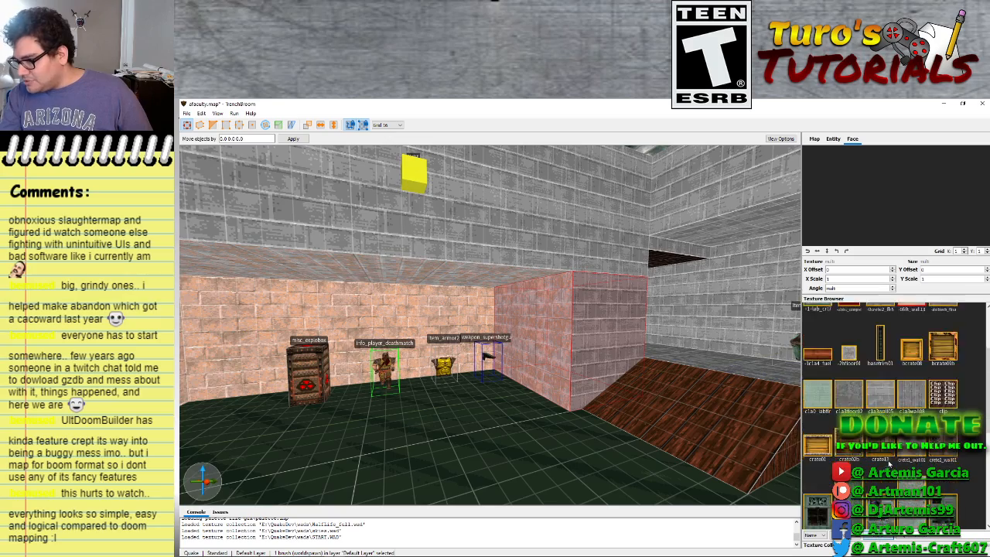
scroll(890, 462, "up", 2)
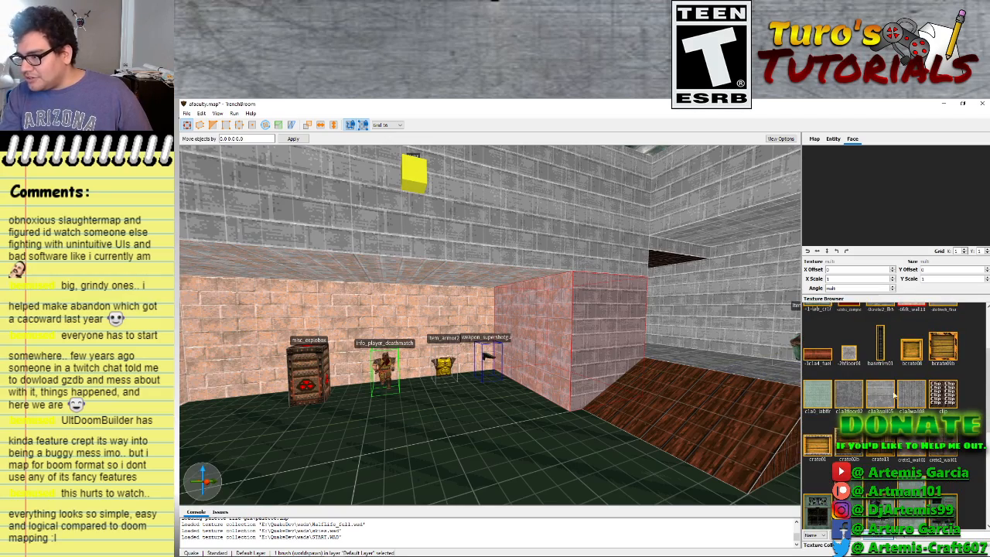
left_click(887, 392)
Apply the same light grey block texture to the wall brush beside the hallway opening
key("d")
mouse_move(532, 392)
right_mouse_down()
mouse_move(472, 381)
mouse_move(491, 388)
mouse_move(498, 366)
mouse_move(508, 390)
mouse_move(581, 391)
mouse_move(625, 374)
mouse_move(603, 385)
right_mouse_up()
key("d")
key("s")
key("a")
key("w")
key("s")
key("w")
key("s")
left_click(499, 366)
left_click(873, 400)
Inspect the retextured walls around the hallway opening from the neighbouring room
key("w")
key("s")
key("s")
key("w")
key("s")
key("d")
key("w")
key("d")
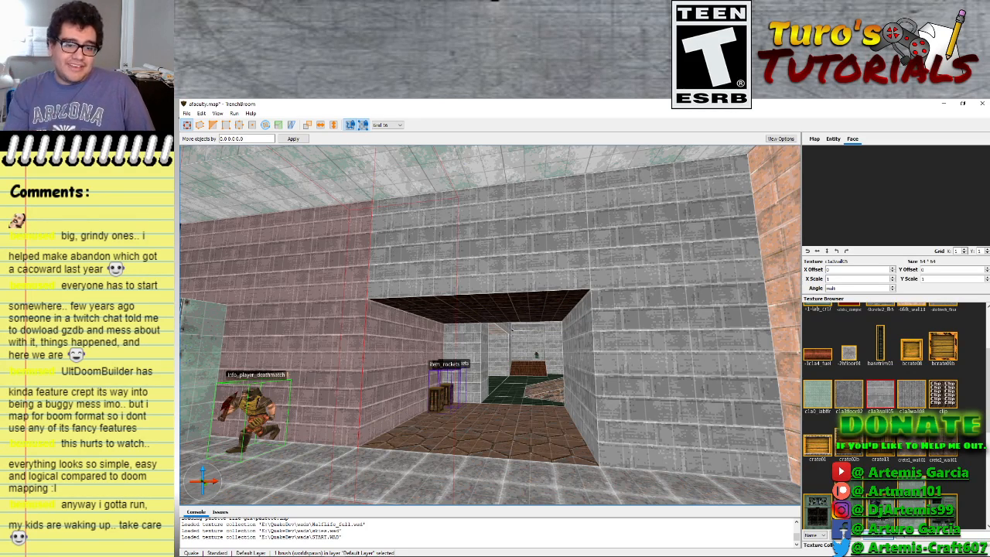
scroll(559, 329, "down", 3)
right_click_drag(580, 329, 554, 350)
key("w")
key("s")
key("w")
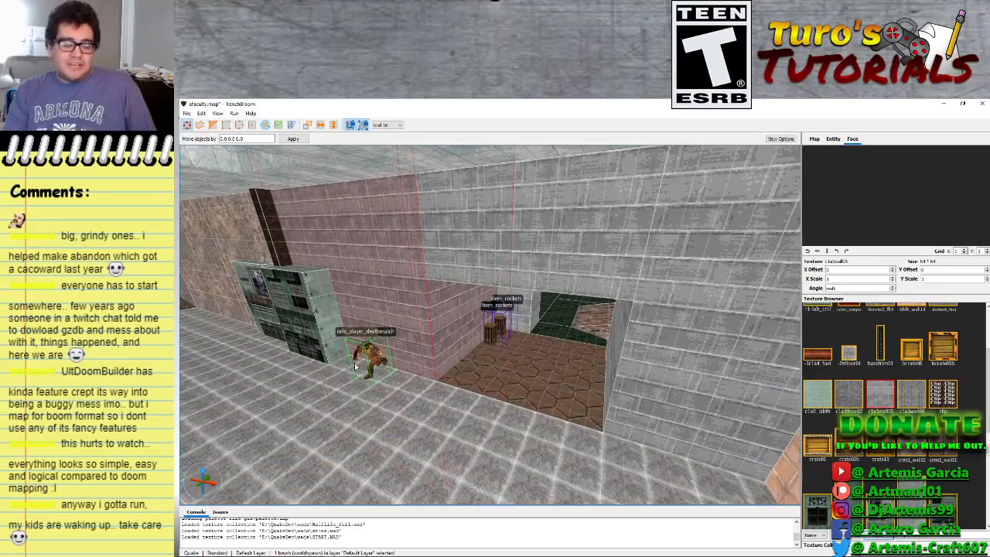
right_click_drag(330, 412, 348, 384)
Recess the front face of the grey header brush above the hallway opening
left_click(474, 326)
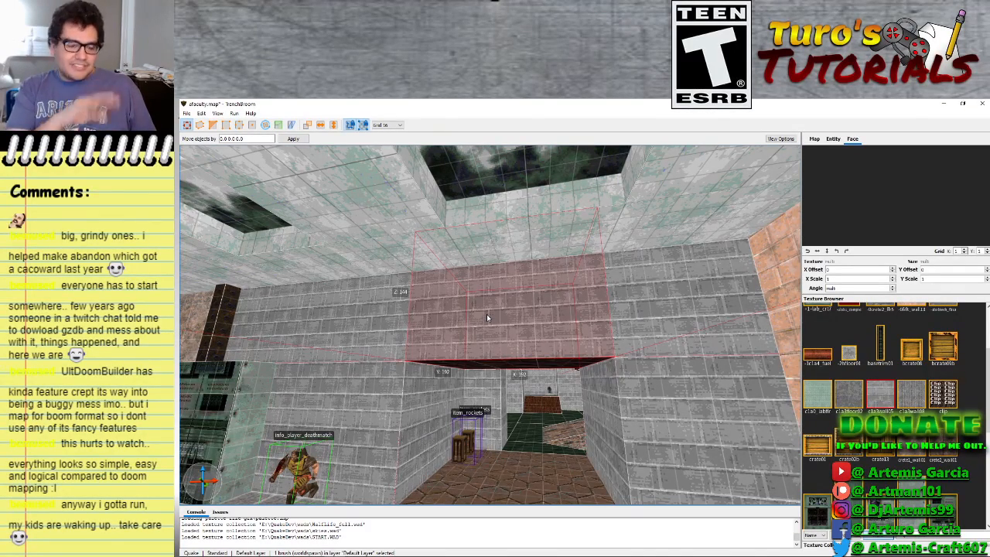
mouse_move(493, 313)
left_mouse_down("shift")
mouse_move(501, 330)
mouse_move(502, 321)
left_mouse_up("shift")
scroll(488, 427, "up", 3)
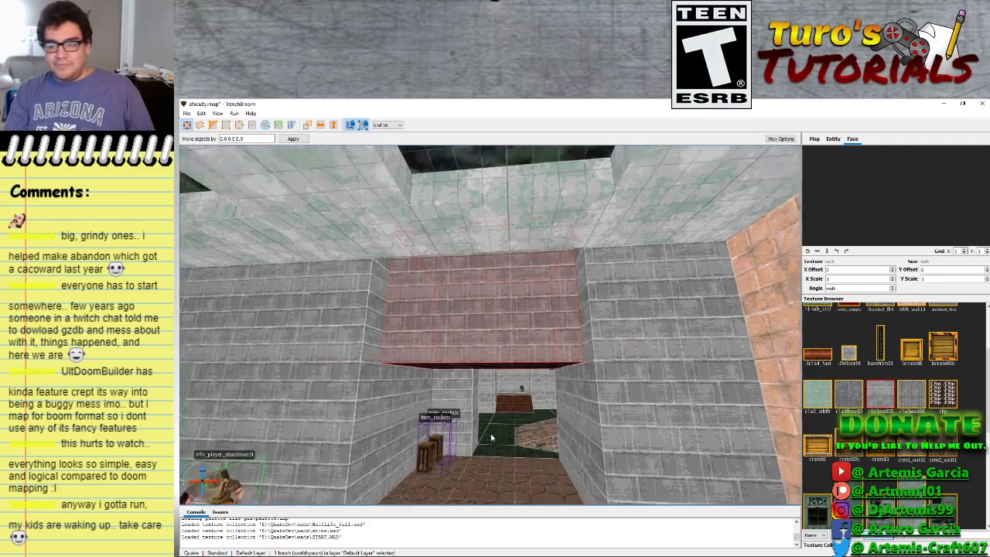
mouse_move(489, 428)
right_mouse_down()
mouse_move(445, 410)
mouse_move(448, 402)
mouse_move(453, 419)
mouse_move(484, 437)
right_mouse_up()
scroll(475, 432, "down", 4)
scroll(482, 433, "up", 2)
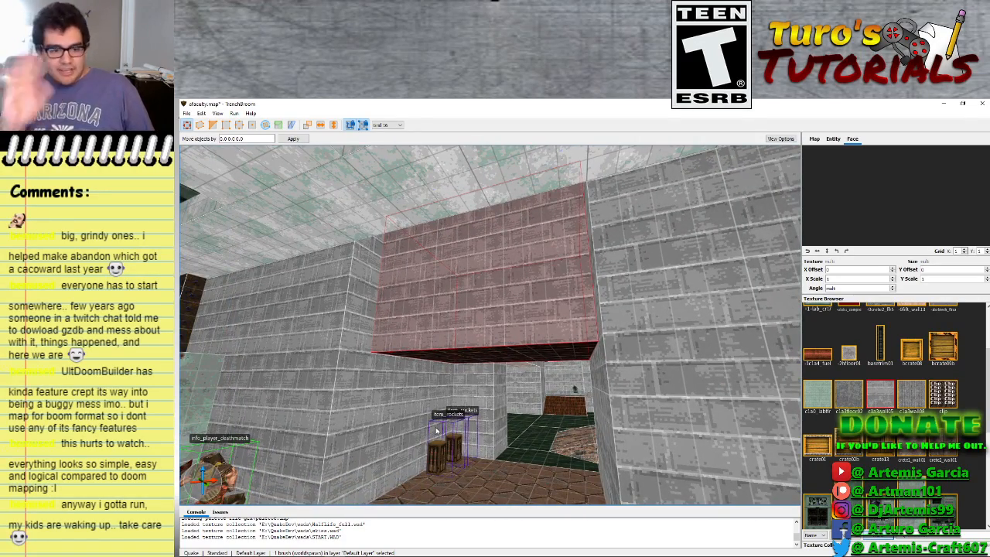
Try two metal panel textures on the header brush, then undo both textures and the recess
left_click(812, 504)
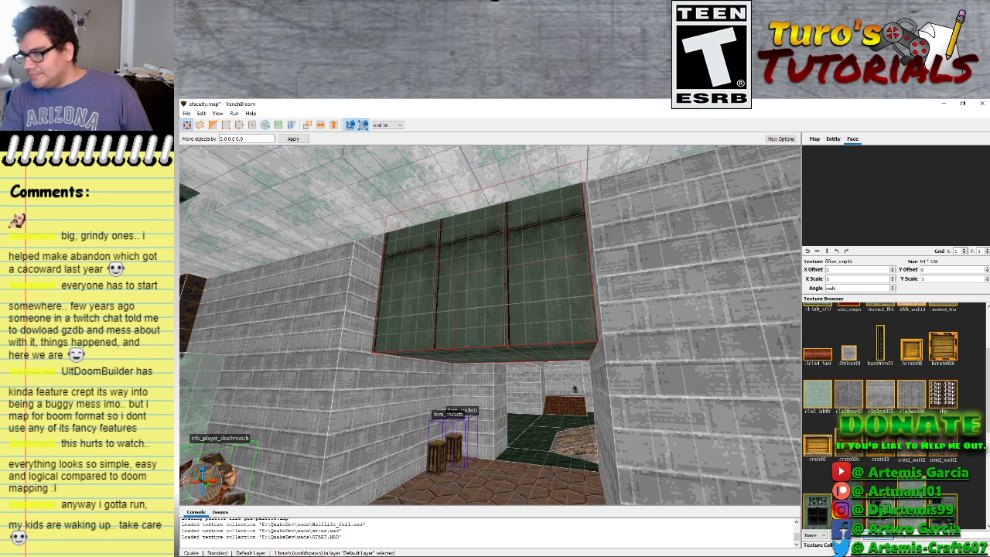
left_click(896, 502)
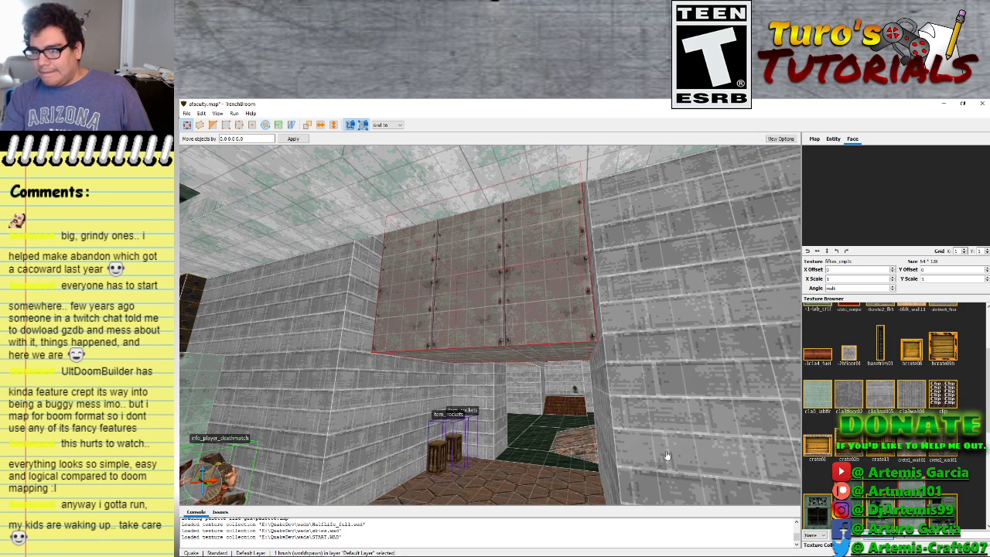
key("ctrl+z")
key("ctrl+z")
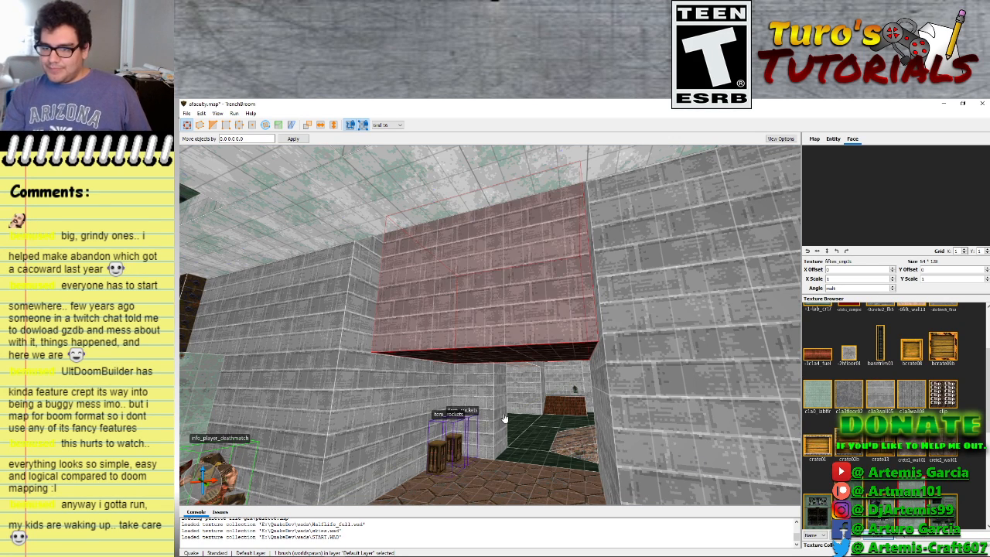
key("ctrl+z")
Cover all faces of the header brush above the hallway with the reddish stone block texture
left_click(876, 398)
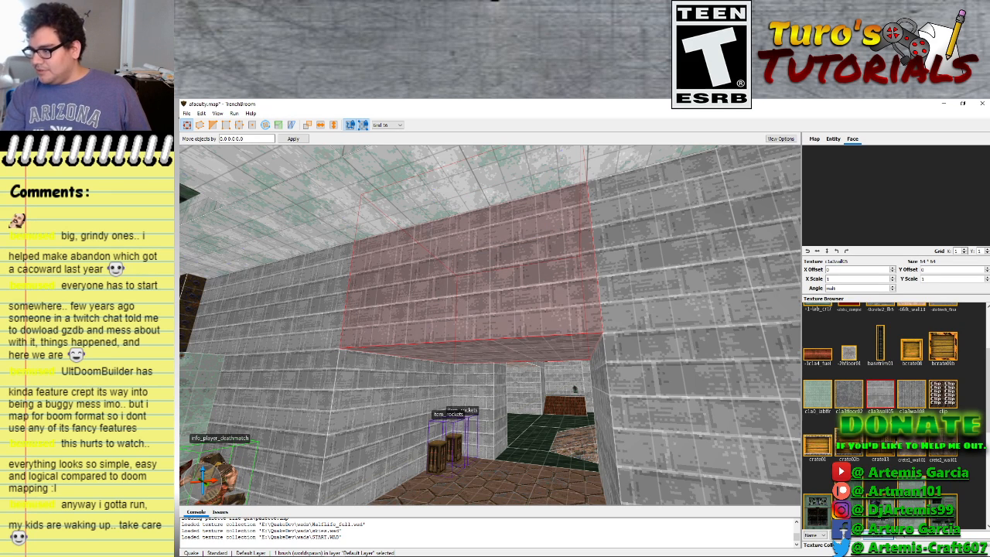
scroll(881, 387, "down", 5)
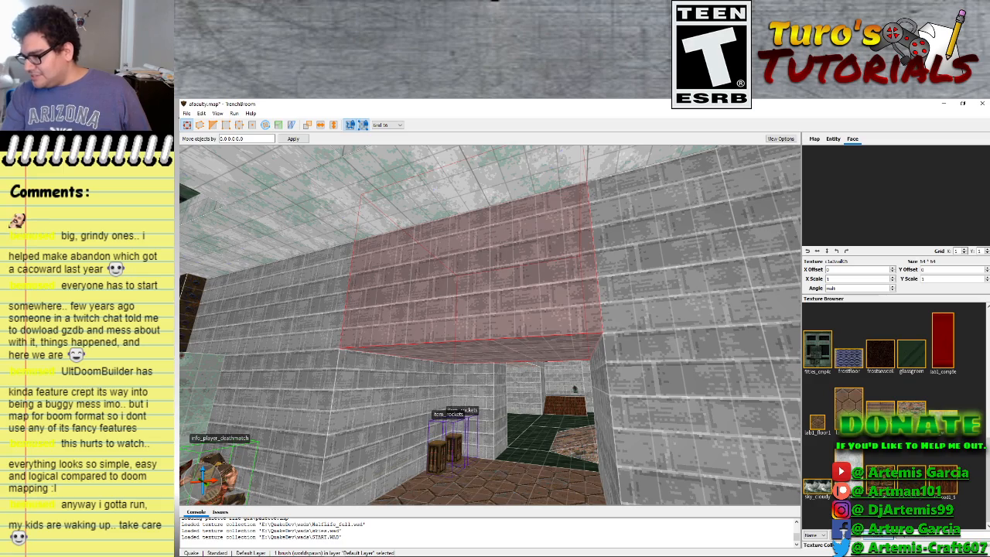
left_click(943, 420)
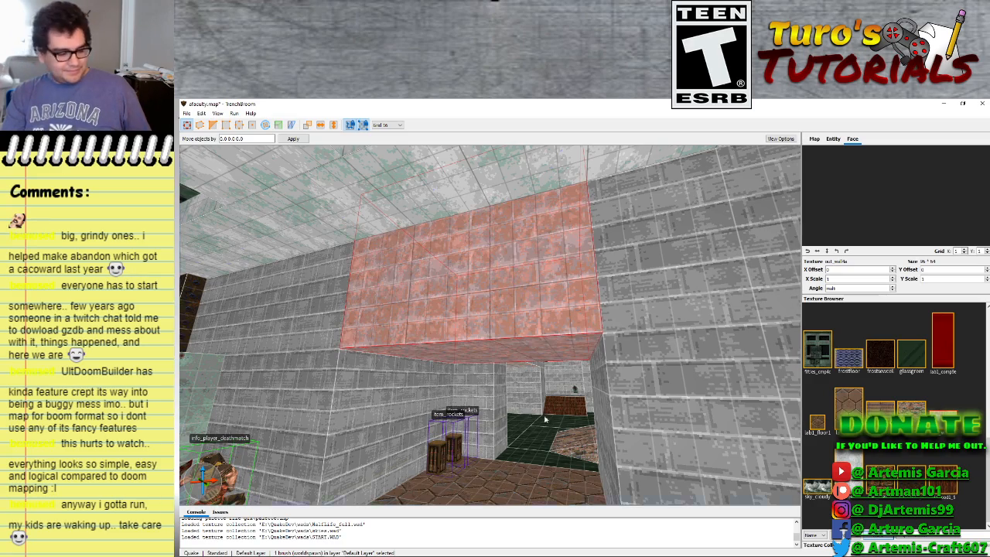
mouse_move(544, 419)
right_mouse_down()
mouse_move(541, 428)
mouse_move(430, 403)
mouse_move(528, 422)
mouse_move(555, 415)
right_mouse_up()
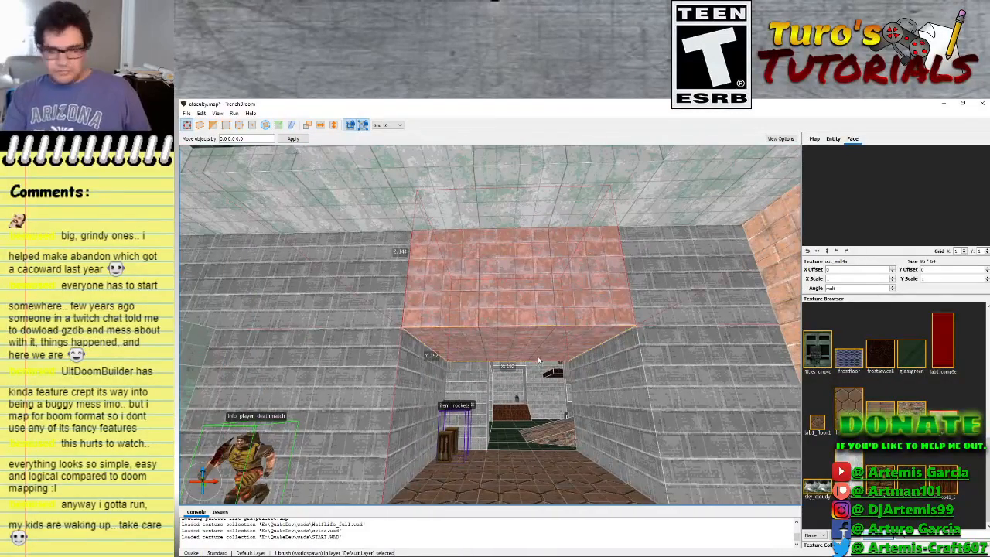
Raise the underside of the reddish header above the hallway and push in its face on the open-sky side
left_click_drag(537, 349, 541, 313, "shift")
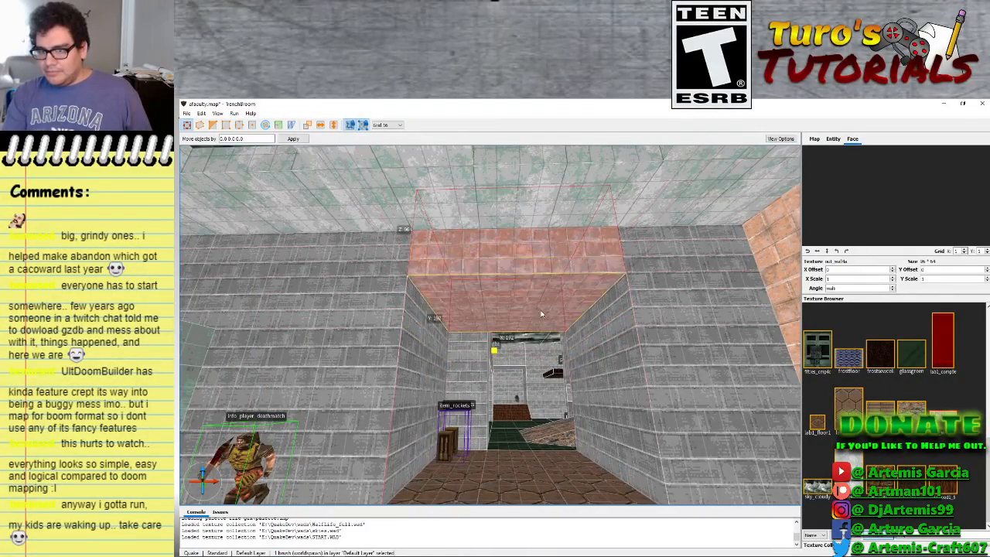
key("d")
mouse_move(552, 414)
right_mouse_down()
mouse_move(532, 422)
mouse_move(432, 396)
mouse_move(424, 430)
mouse_move(475, 427)
mouse_move(476, 402)
right_mouse_up()
key("w")
key("s")
key("s")
key("w")
key("w")
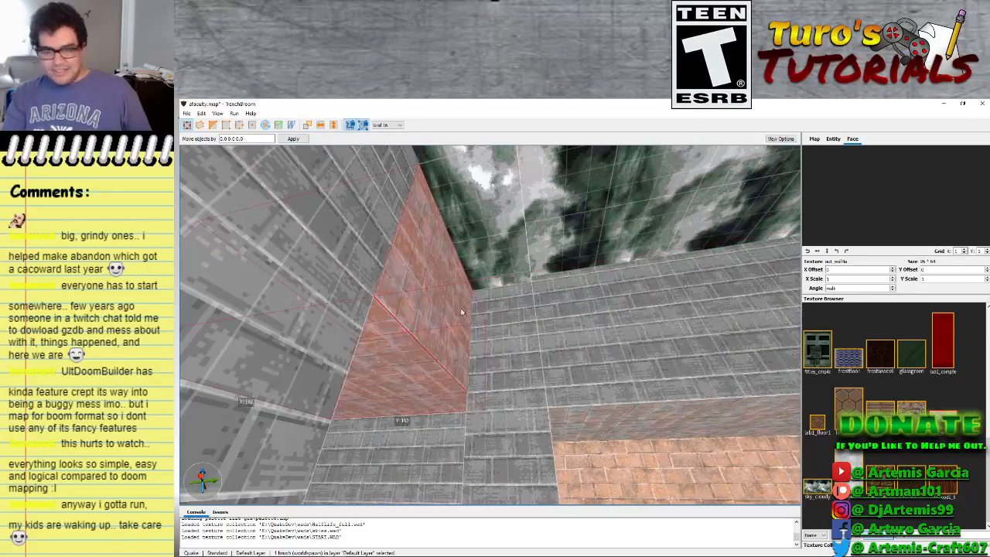
left_click_drag(445, 309, 319, 361)
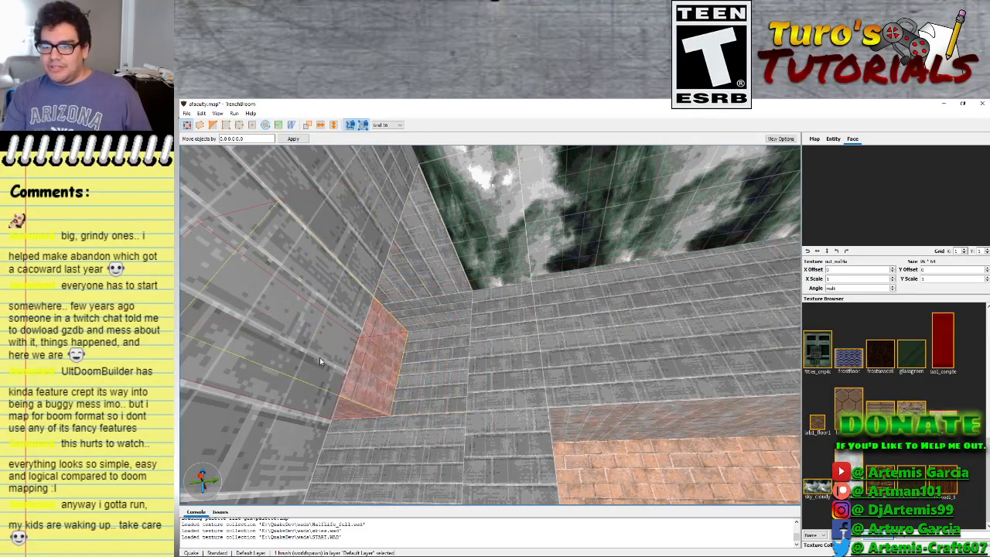
Push the side face of the reddish hallway header slightly further inward
key("w")
mouse_move(444, 376)
right_mouse_down()
mouse_move(448, 435)
mouse_move(451, 363)
right_mouse_up()
key("w")
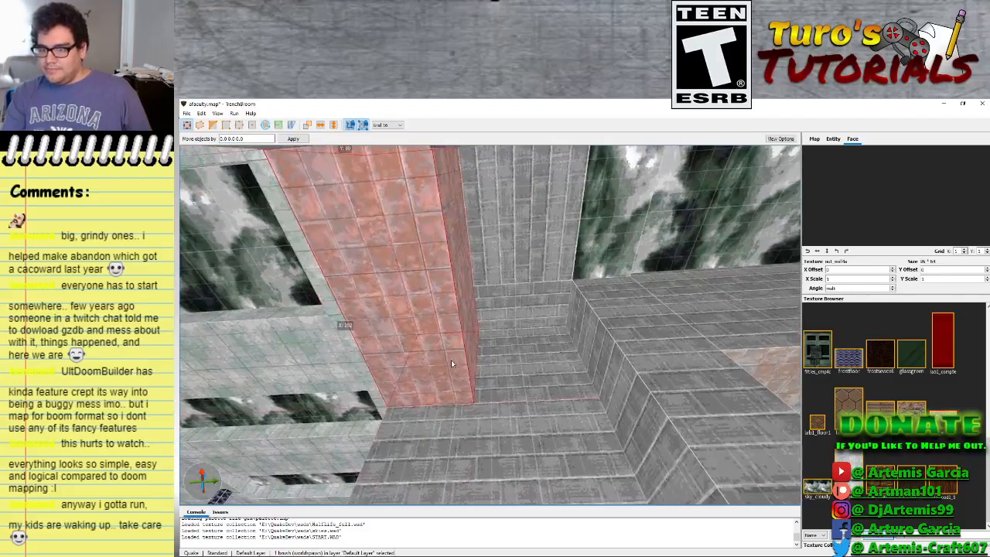
key("d")
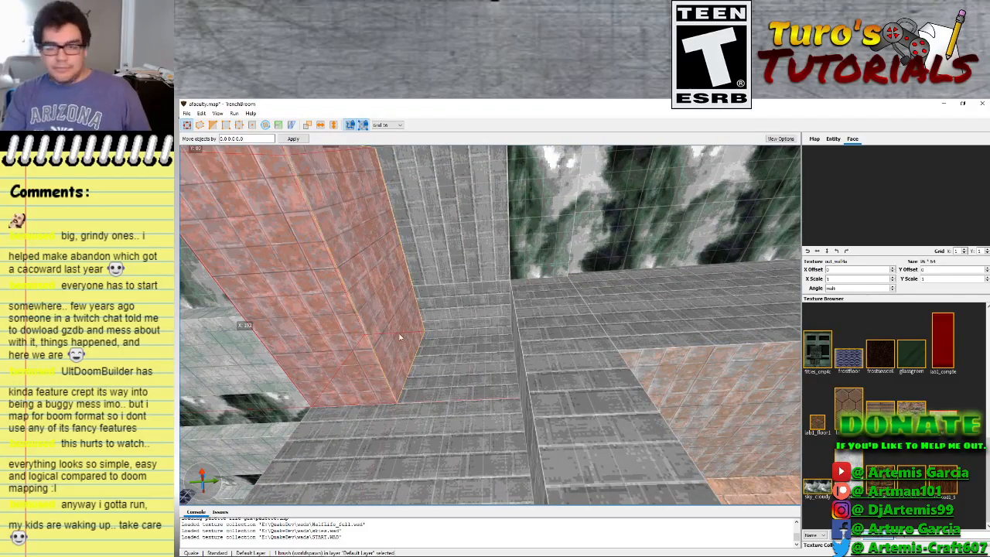
mouse_move(385, 334)
left_mouse_down("shift")
mouse_move(339, 333)
mouse_move(379, 337)
left_mouse_up("shift")
Cover the long header brush above the alcove with the grey ribbed wall texture
mouse_move(379, 337)
right_mouse_down()
mouse_move(441, 367)
mouse_move(526, 439)
mouse_move(474, 419)
mouse_move(450, 422)
mouse_move(521, 416)
mouse_move(503, 433)
mouse_move(480, 432)
mouse_move(495, 410)
mouse_move(503, 438)
mouse_move(509, 424)
mouse_move(510, 453)
mouse_move(507, 410)
right_mouse_up()
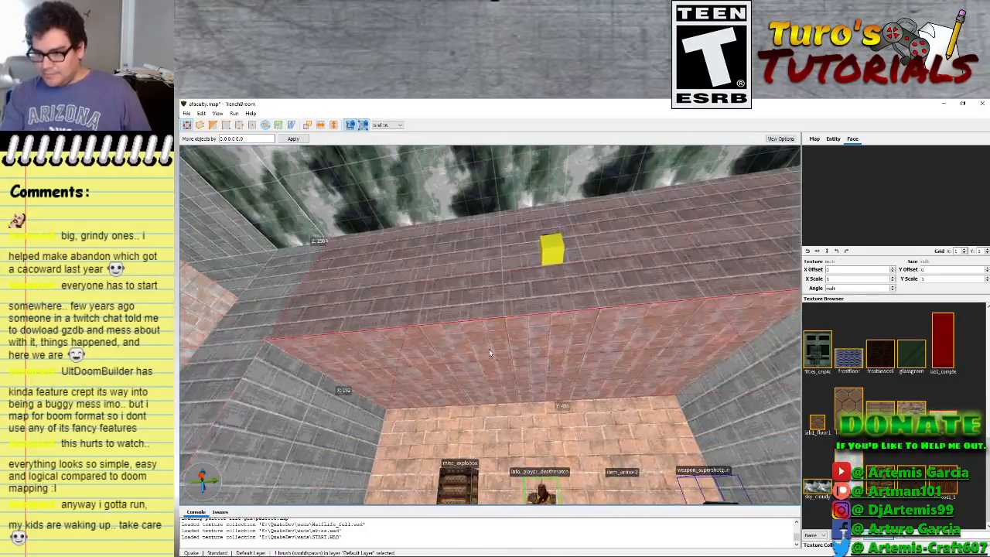
scroll(894, 410, "up", 5)
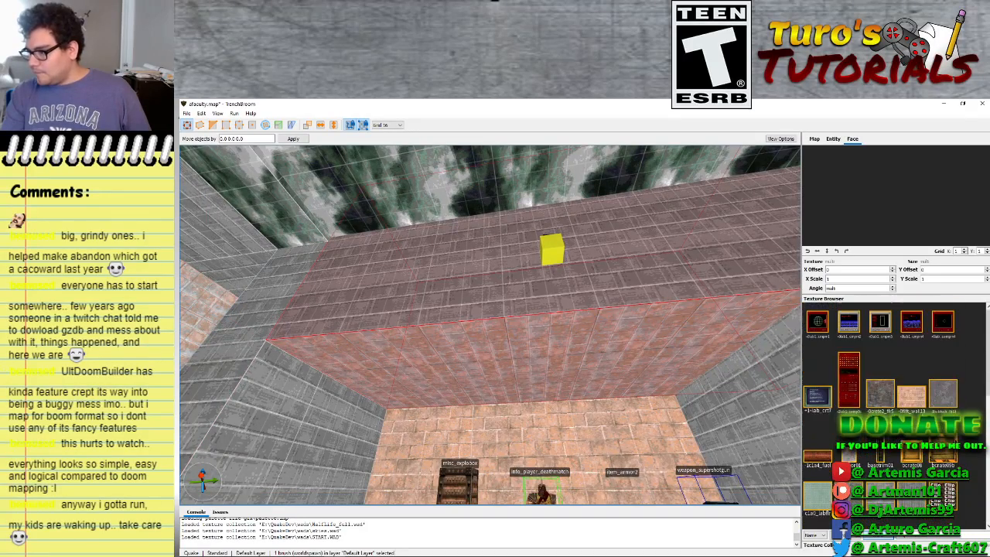
left_click(911, 496)
Raise the underside of the grey ribbed header to make the alcove opening taller
mouse_move(545, 408)
right_mouse_down()
mouse_move(535, 433)
mouse_move(525, 334)
right_mouse_up()
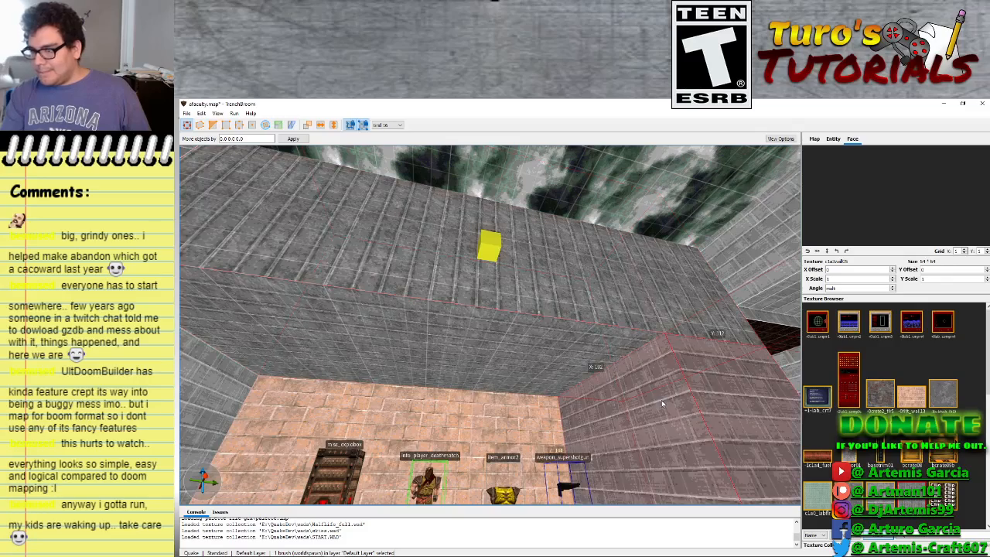
mouse_move(492, 375)
right_mouse_down()
mouse_move(453, 391)
mouse_move(472, 390)
right_mouse_up()
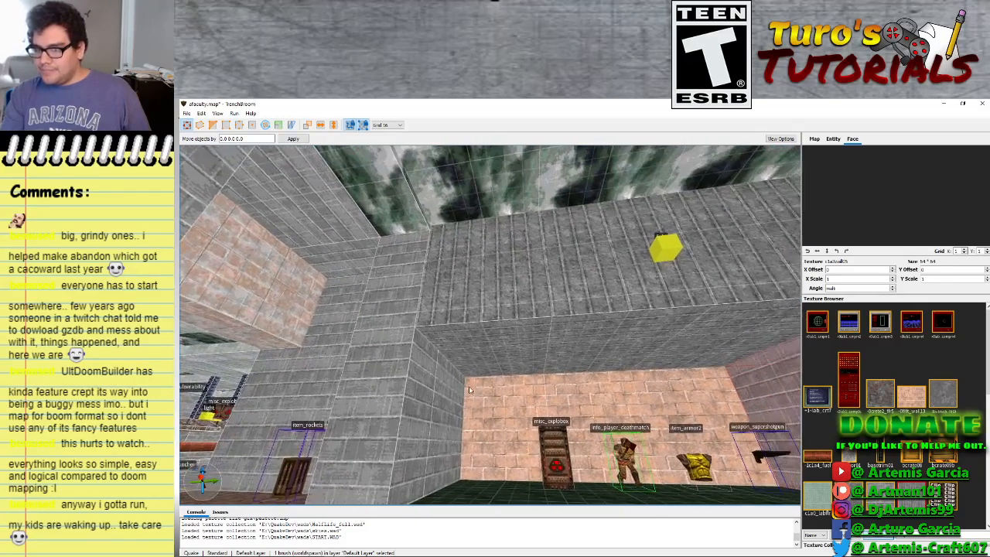
mouse_move(672, 359)
right_mouse_down()
mouse_move(683, 364)
mouse_move(662, 372)
right_mouse_up()
key("d")
mouse_move(765, 406)
right_mouse_down()
mouse_move(696, 410)
mouse_move(726, 400)
right_mouse_up()
key("a")
key("s")
key("a")
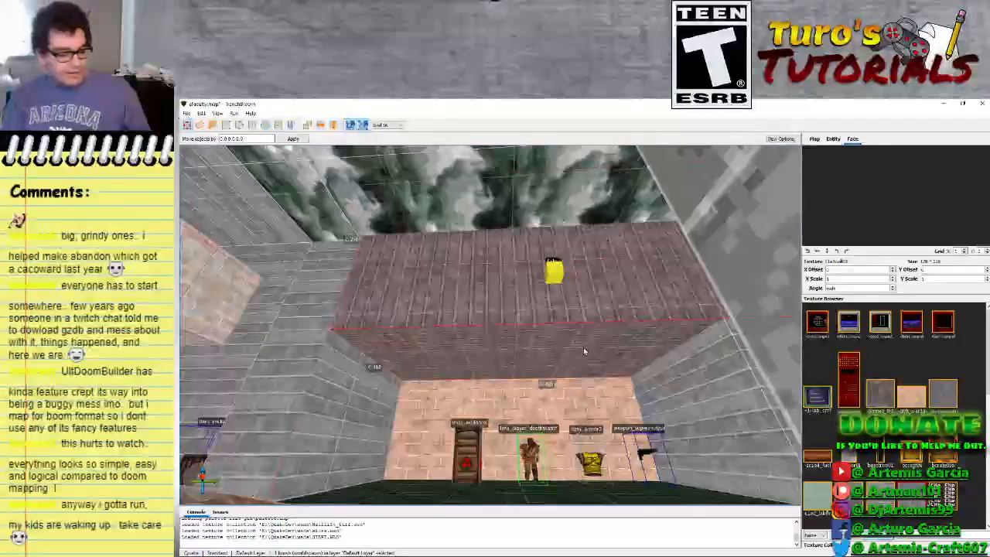
left_click_drag(583, 340, 582, 322, "shift")
Raise the top of the brick side wall beside the super shotgun to meet the header's underside
mouse_move(561, 369)
right_mouse_down()
mouse_move(589, 374)
mouse_move(580, 371)
right_mouse_up()
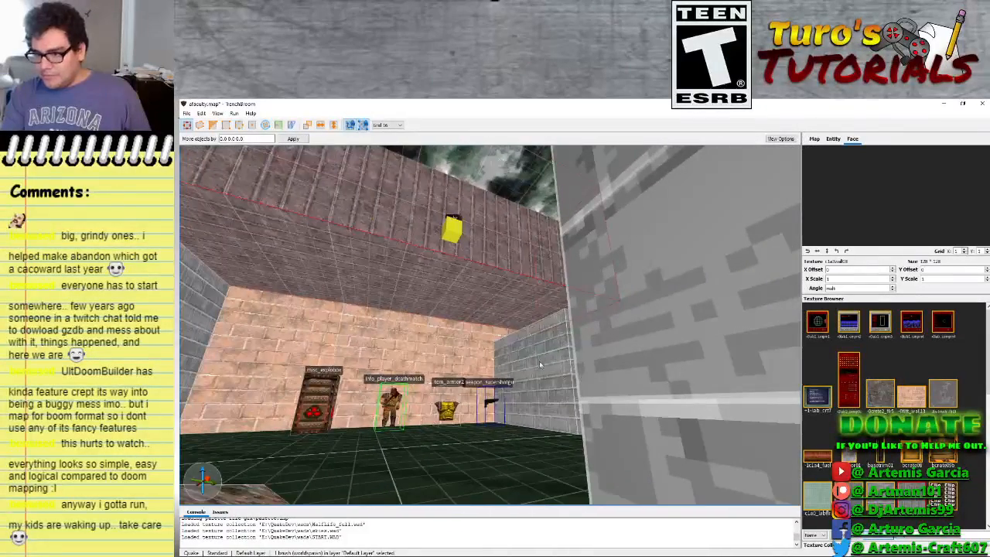
left_click(547, 334)
left_click_drag(549, 314, 549, 291, "shift")
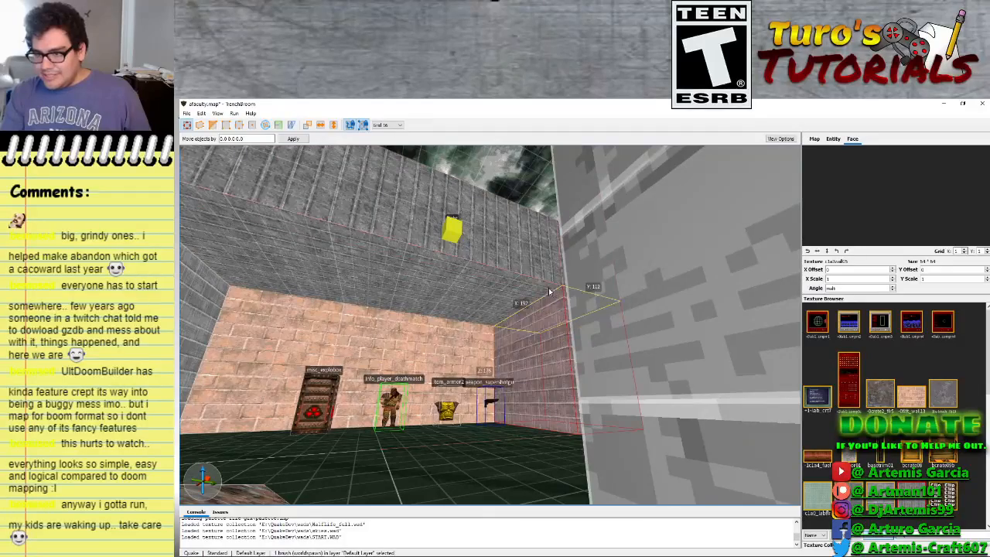
Shorten the ribbed header so it ends at the alcove opening, and extend that side wall up to the sky ceiling
mouse_move(467, 330)
right_mouse_down()
mouse_move(420, 324)
mouse_move(452, 327)
mouse_move(451, 355)
mouse_move(441, 329)
mouse_move(444, 351)
mouse_move(445, 341)
right_mouse_up()
key("s")
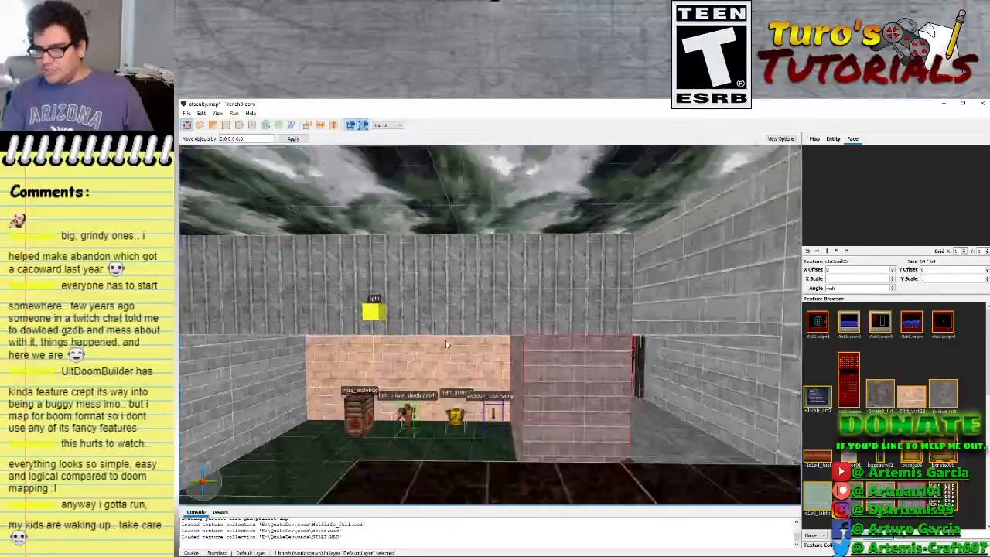
key("a")
left_click(575, 268)
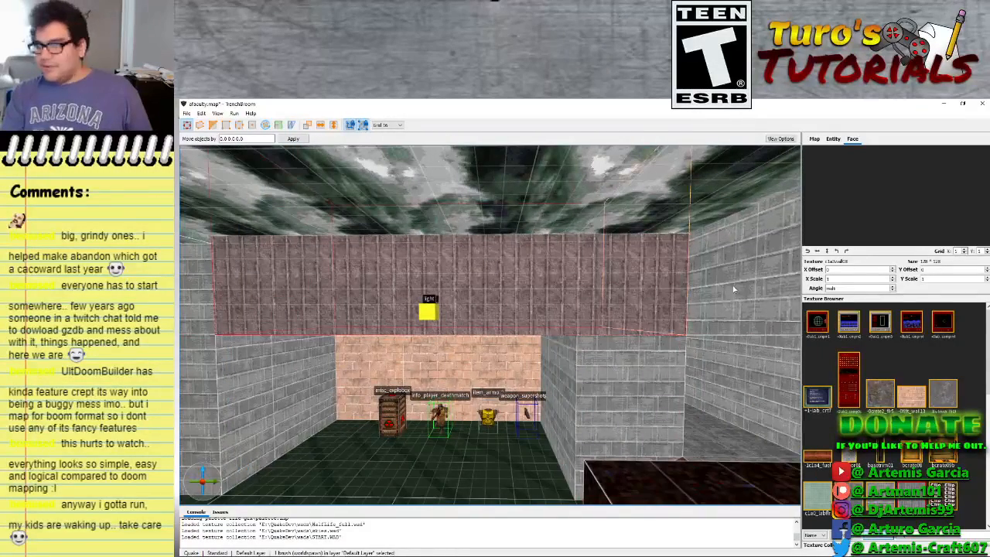
left_click_drag(721, 289, 608, 289, "shift")
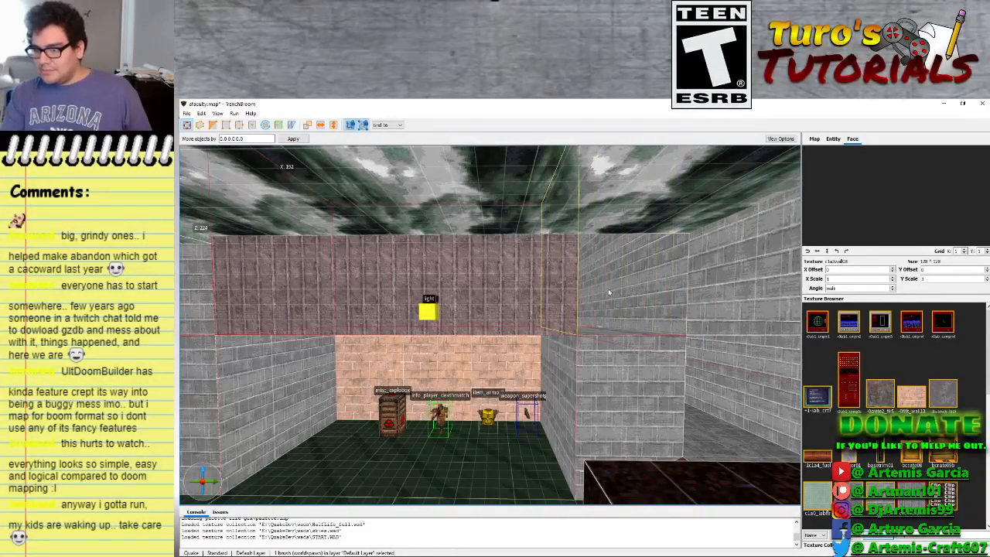
left_click(601, 328)
left_click_drag(601, 328, 613, 252, "shift")
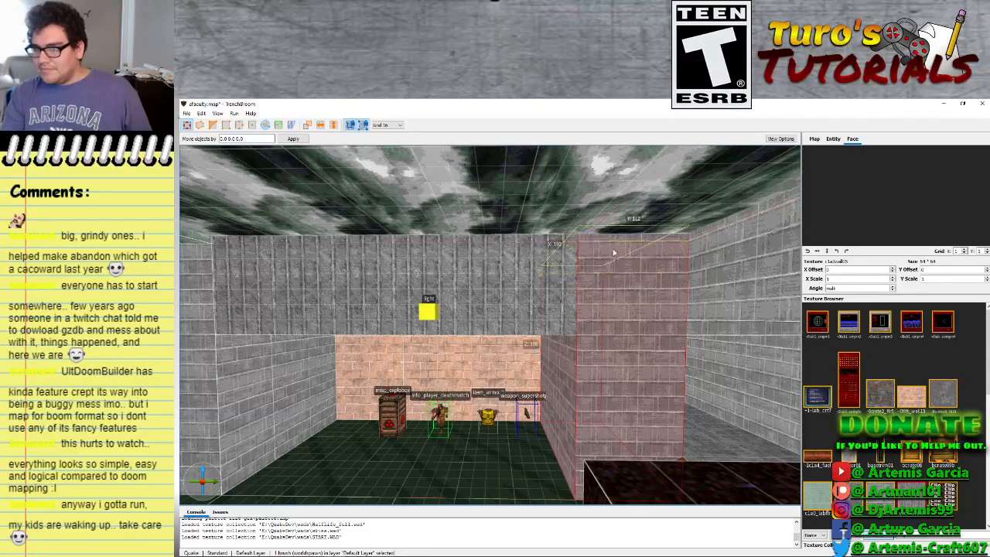
Lower the top face of the ribbed header brush towards the sky ceiling
mouse_move(546, 322)
right_mouse_down()
mouse_move(545, 295)
mouse_move(526, 311)
right_mouse_up()
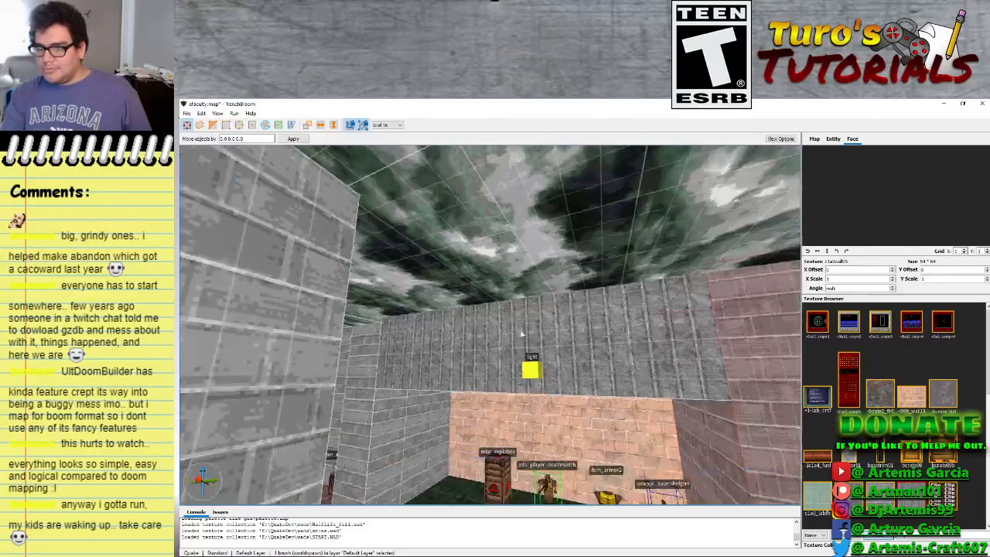
left_click(533, 312)
mouse_move(552, 179)
left_mouse_down("shift")
mouse_move(549, 300)
mouse_move(552, 268)
left_mouse_up("shift")
mouse_move(552, 269)
right_mouse_down()
mouse_move(594, 410)
mouse_move(586, 349)
mouse_move(557, 366)
mouse_move(632, 347)
mouse_move(567, 354)
right_mouse_up()
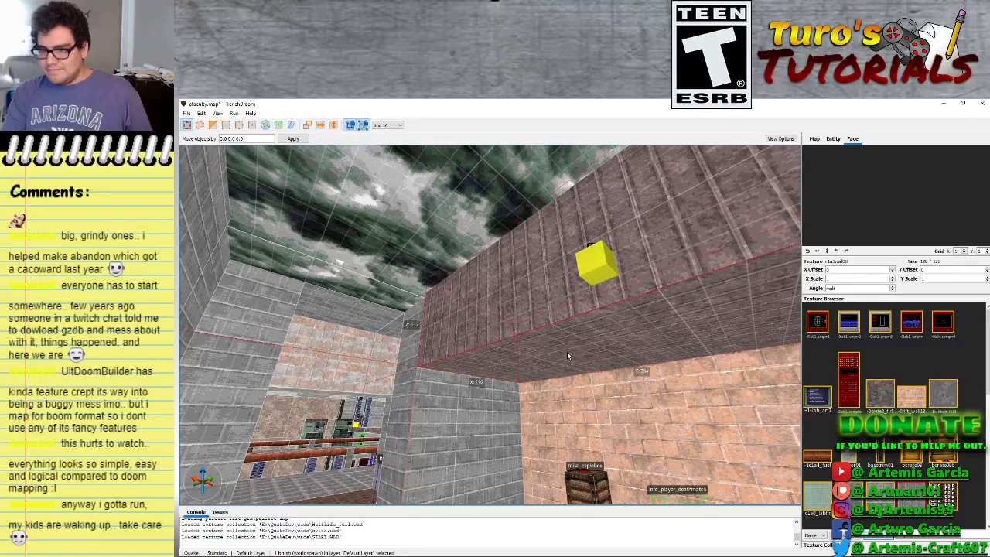
Try shifting the ribbed header's lower front edge with the edge tool and return it to its starting position
left_click(225, 128)
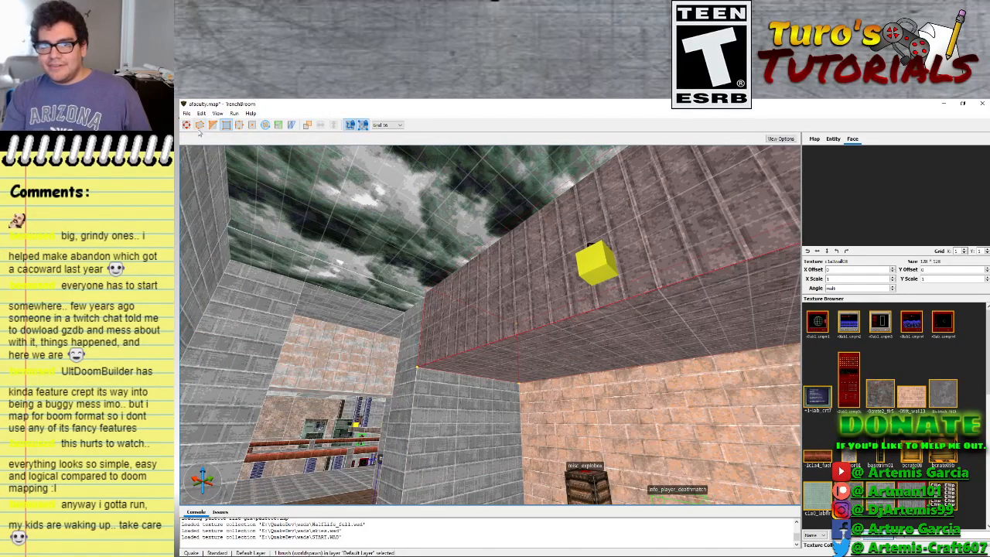
left_click(488, 345)
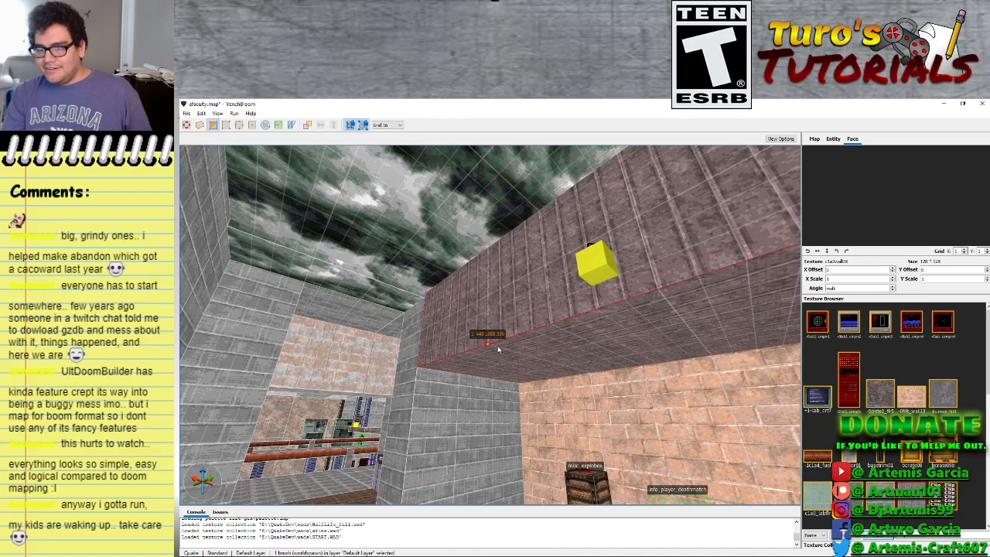
left_click(250, 126)
left_click(239, 126)
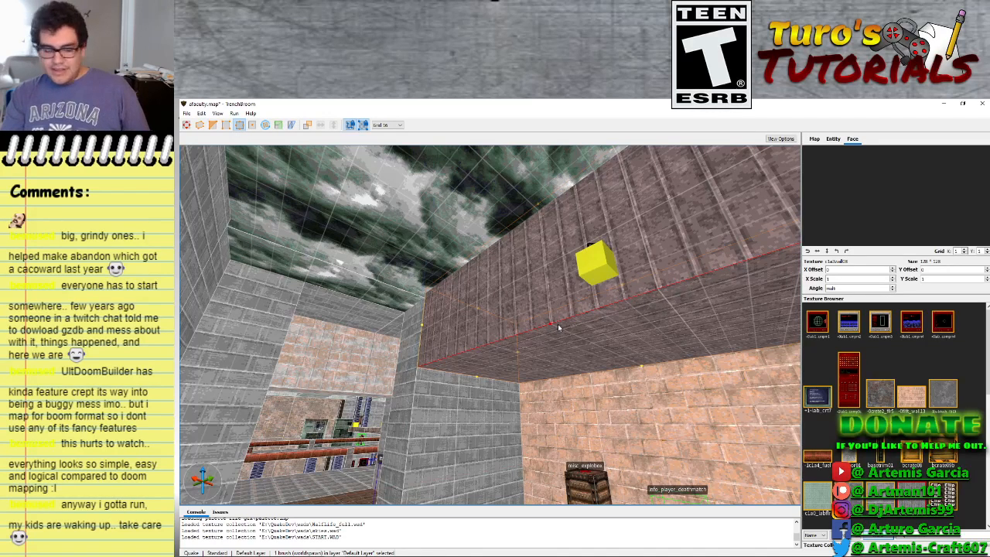
key("Up")
key("Down")
key("Down")
key("Down")
key("Down")
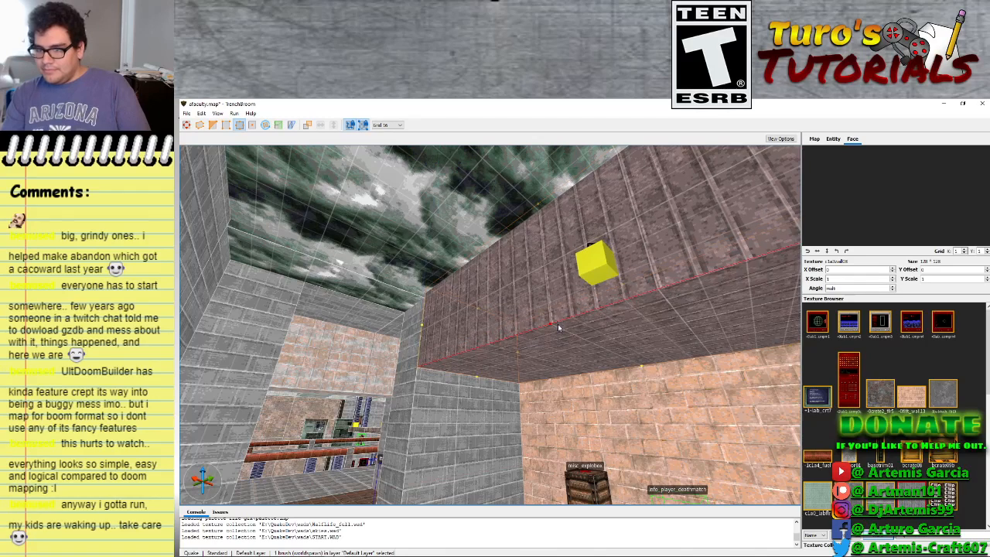
key("Up")
key("Up")
key("Up")
key("Up")
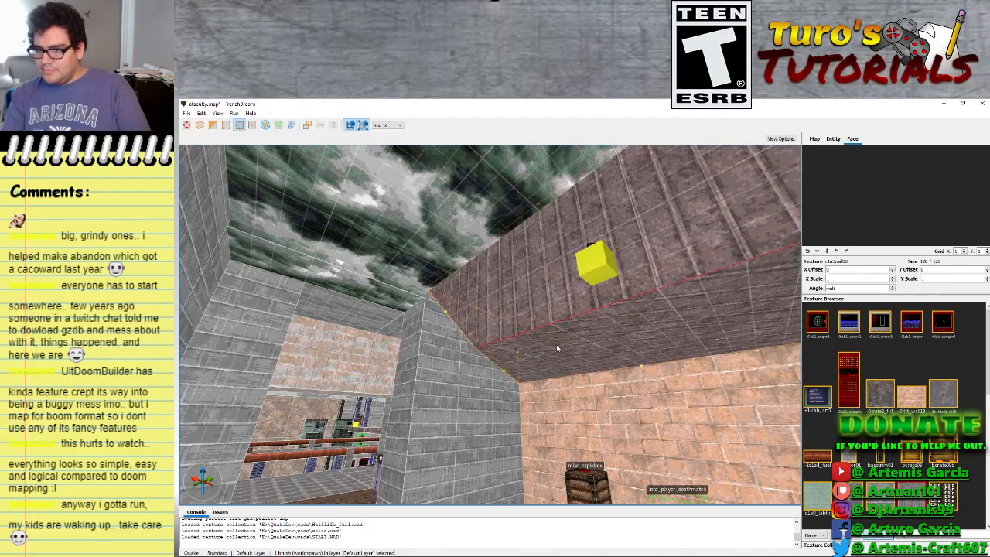
key("Down")
key("Down")
key("Down")
key("Down")
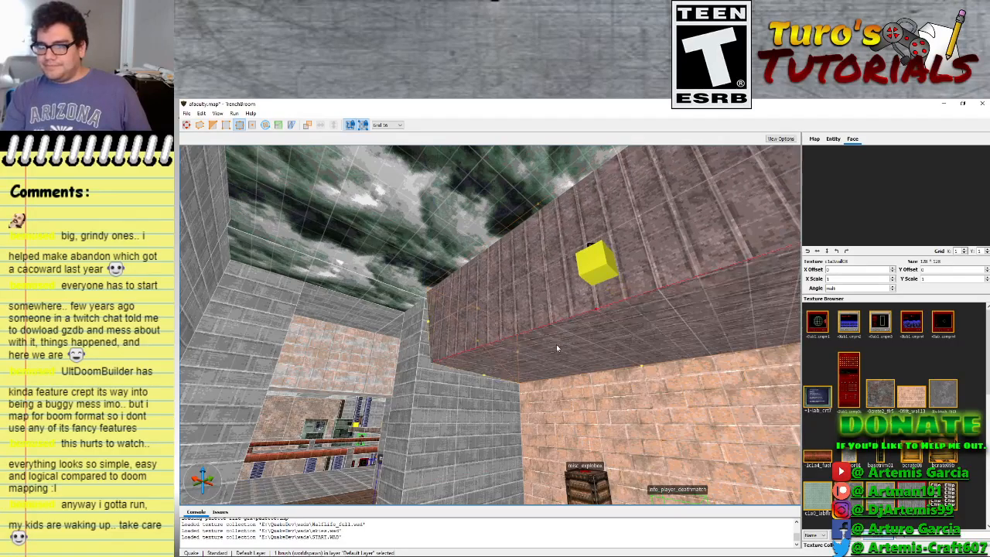
key("Down")
key("Down")
key("Down")
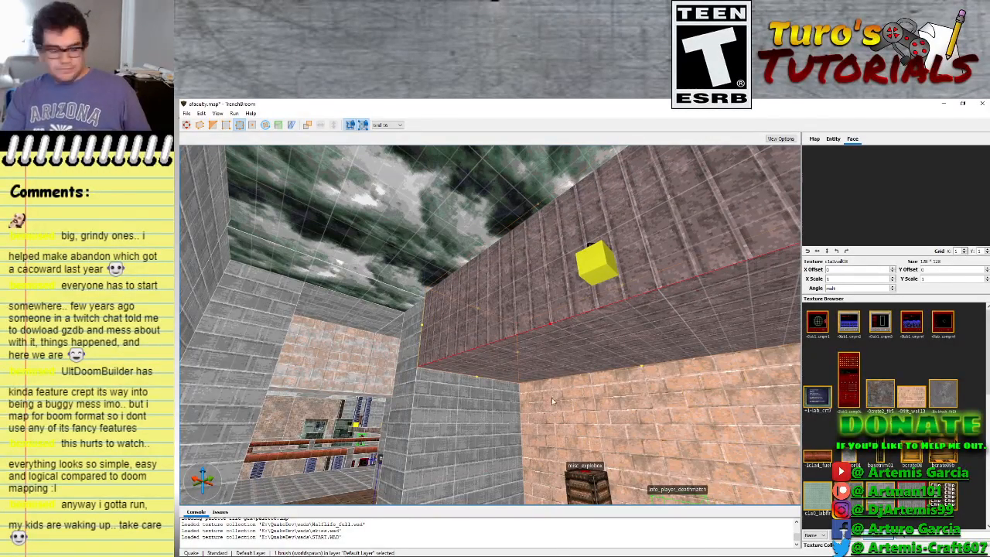
Move the ribbed header's lower front edge towards the alcove's back wall so the front face slants inward
right_click_drag(552, 396, 571, 396)
key("a")
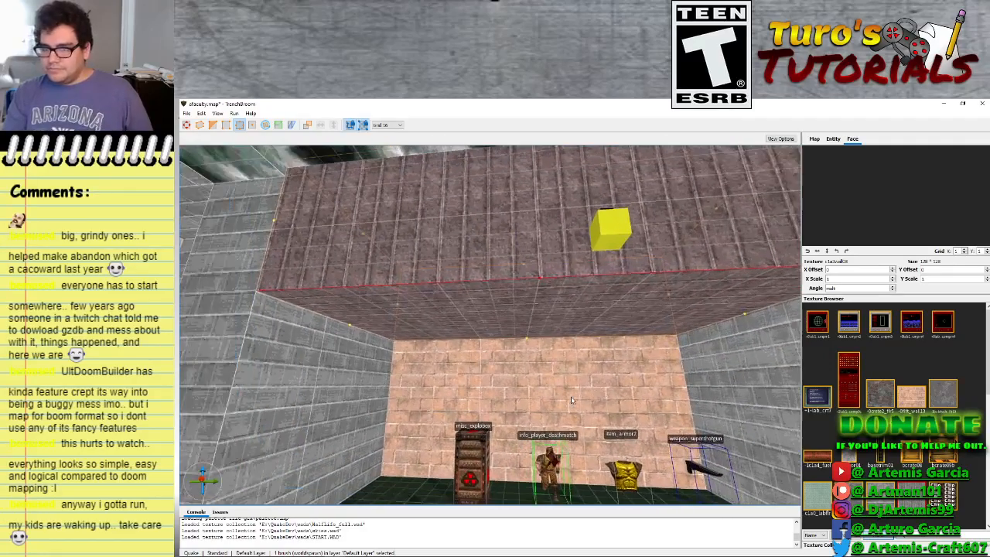
key("Down")
key("Down")
key("Down")
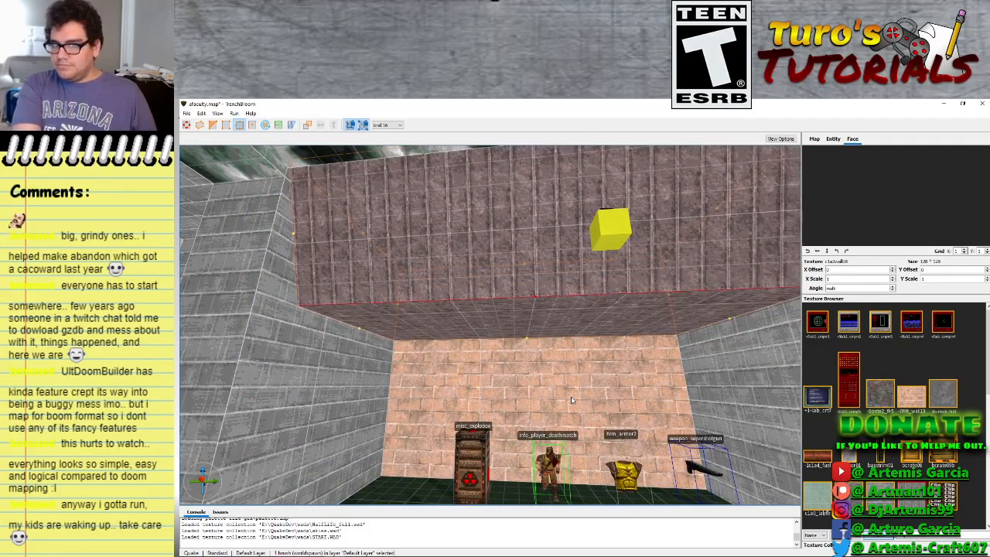
key("Down")
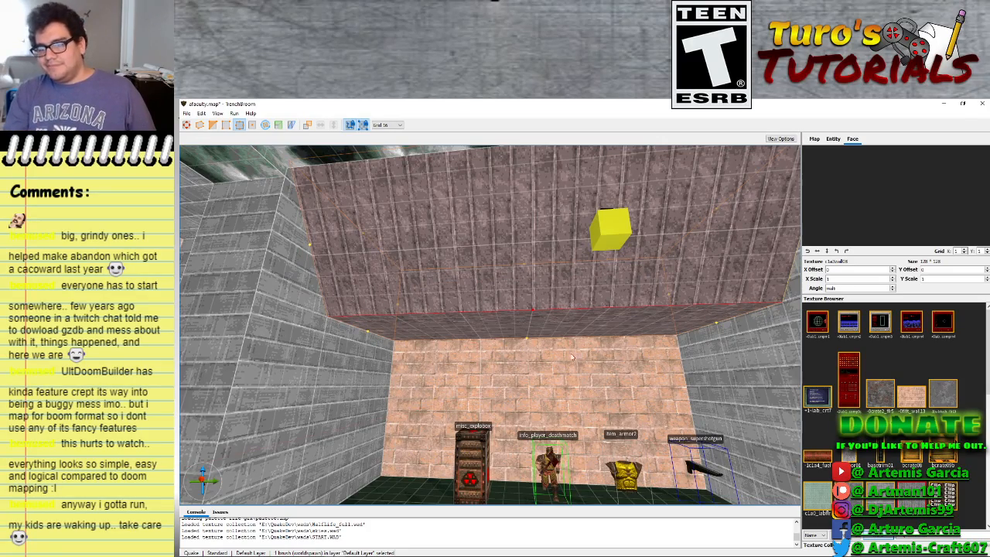
Leave edge editing and apply the sky_cloudy texture to all faces of the sky ceiling brush beside the slanted header
key("d")
mouse_move(571, 400)
right_mouse_down()
mouse_move(534, 379)
mouse_move(535, 351)
mouse_move(521, 356)
right_mouse_up()
key("d")
key("a")
key("w")
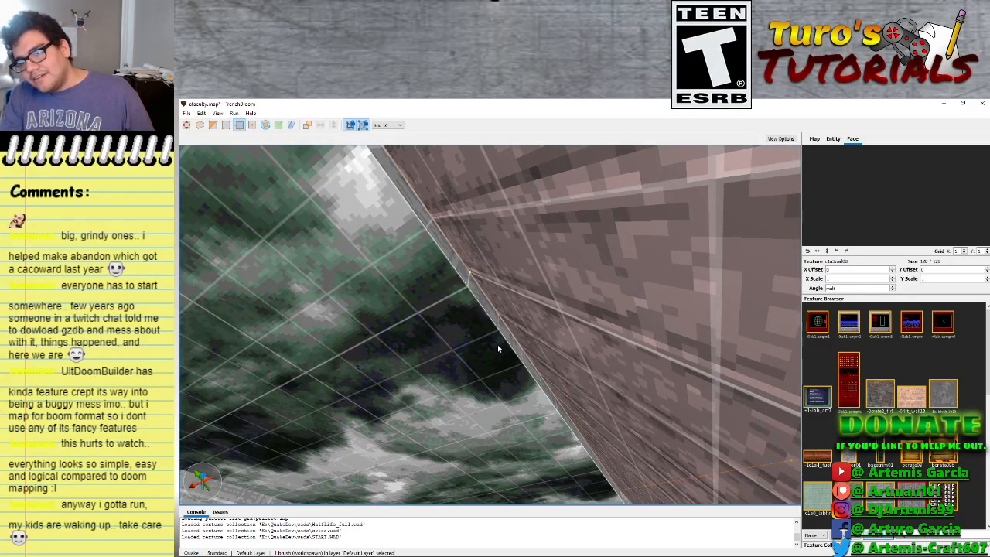
left_click(440, 345)
key("s")
mouse_move(440, 344)
right_mouse_down()
mouse_move(450, 361)
mouse_move(463, 356)
mouse_move(452, 351)
right_mouse_up()
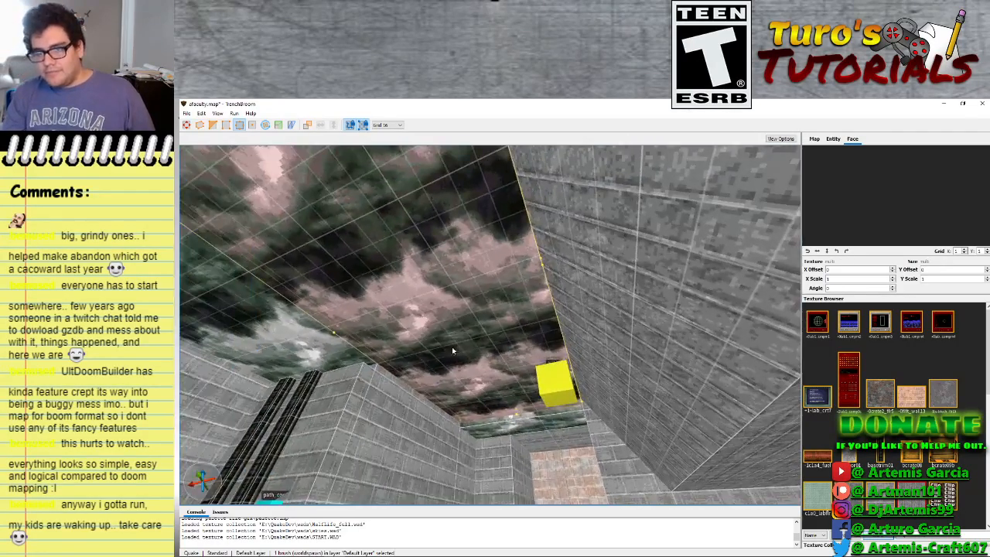
left_click(187, 125)
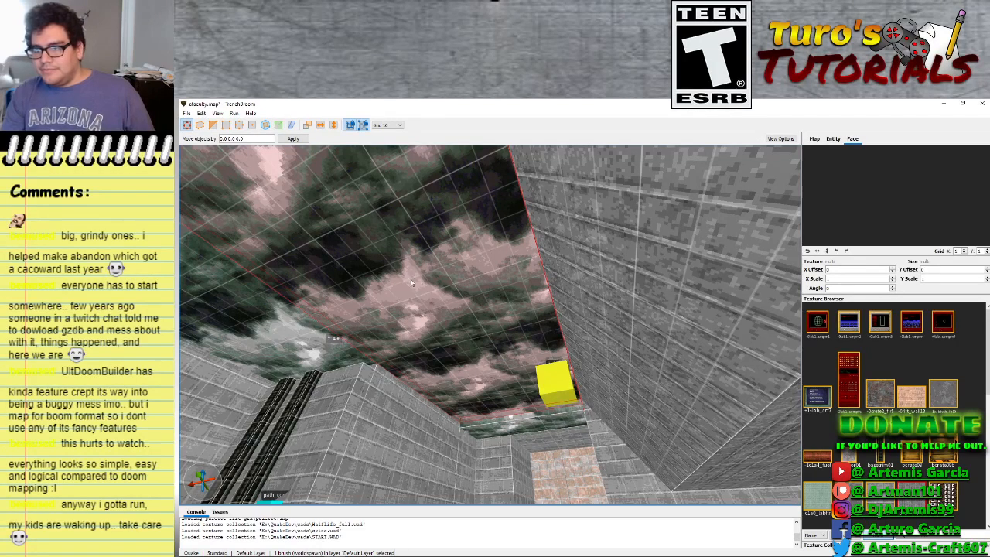
scroll(808, 403, "down", 5)
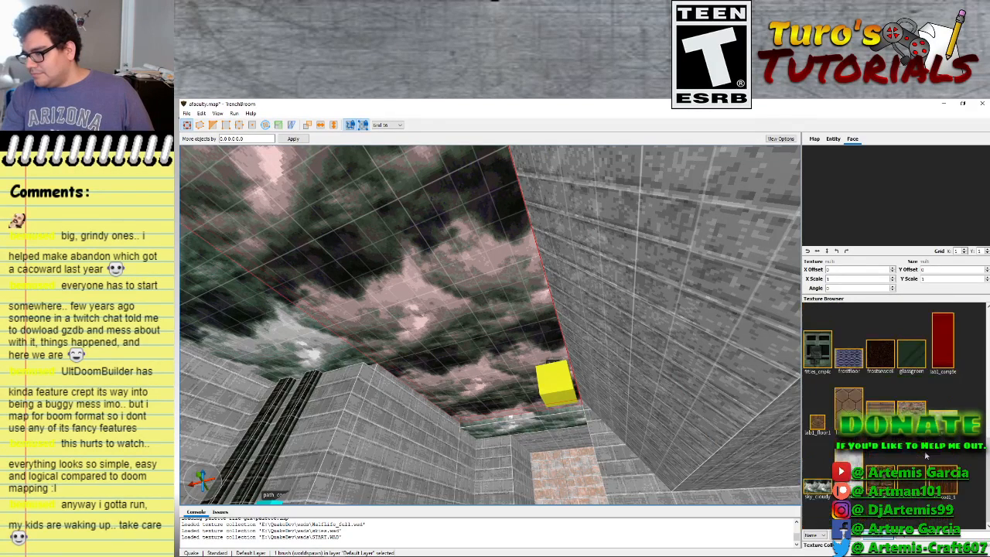
left_click(817, 485)
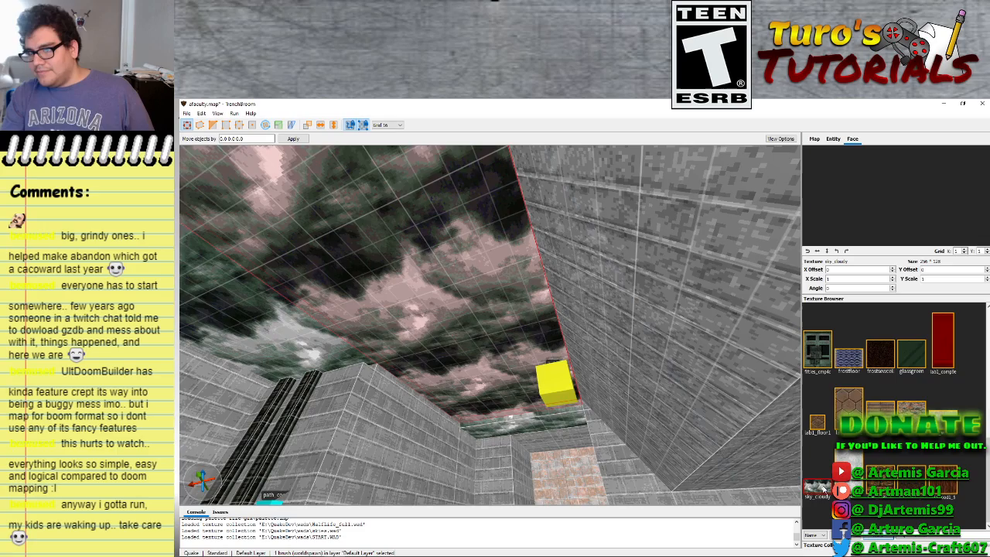
Try adjusting the narrow sky brush beside the header, then undo the change
right_click_drag(549, 344, 531, 279)
key("d")
key("s")
key("a")
left_click(569, 334)
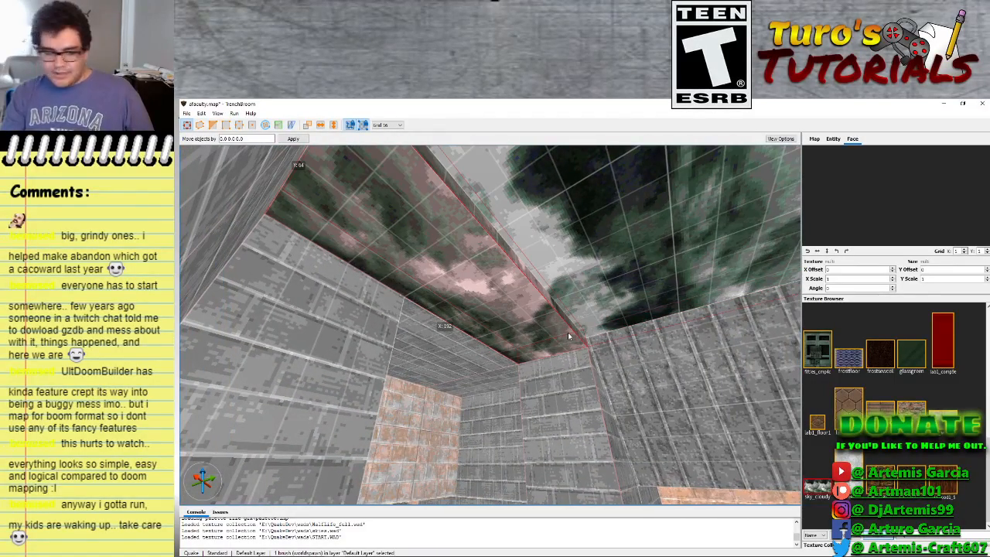
mouse_move(550, 336)
left_mouse_down()
mouse_move(550, 325)
mouse_move(550, 342)
left_mouse_up()
key("ctrl+z")
key("ctrl+z")
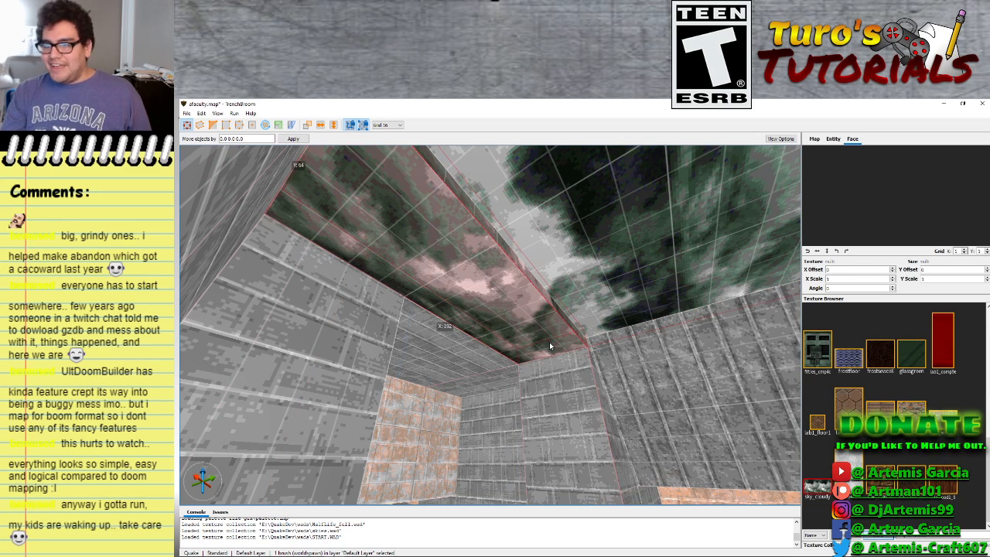
Select the narrow sky brush above the alcove beside the slanted header and raise its underside
left_click(538, 338)
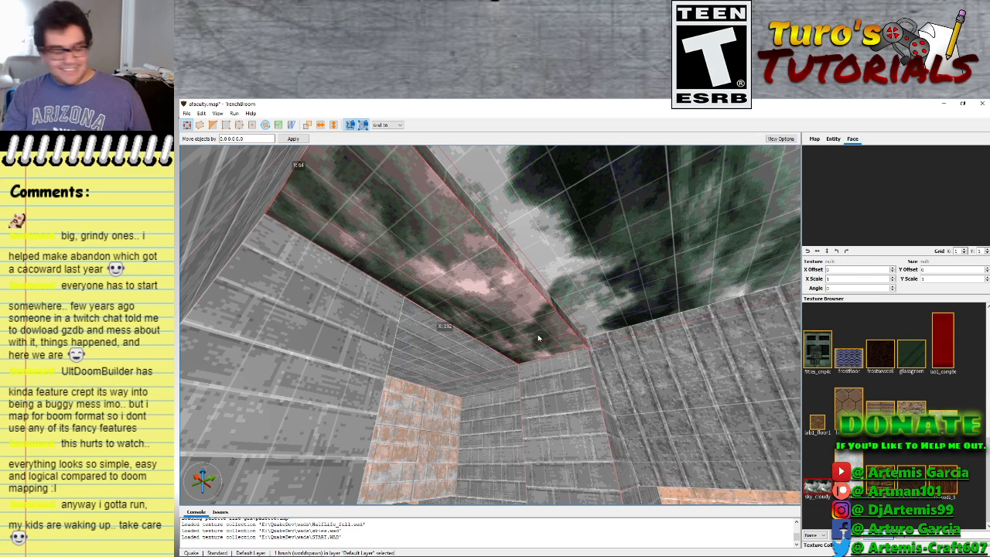
left_click(536, 337, "shift")
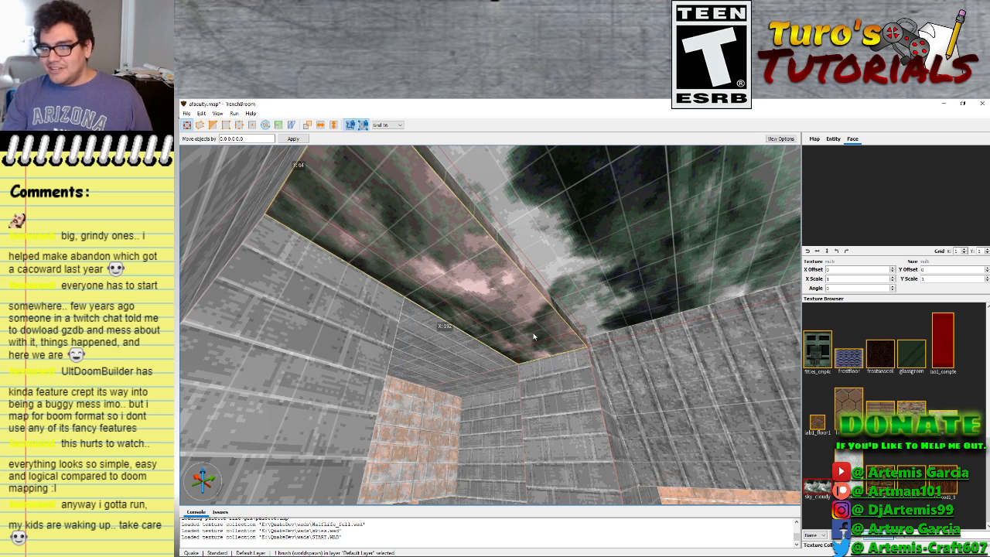
left_click(533, 335)
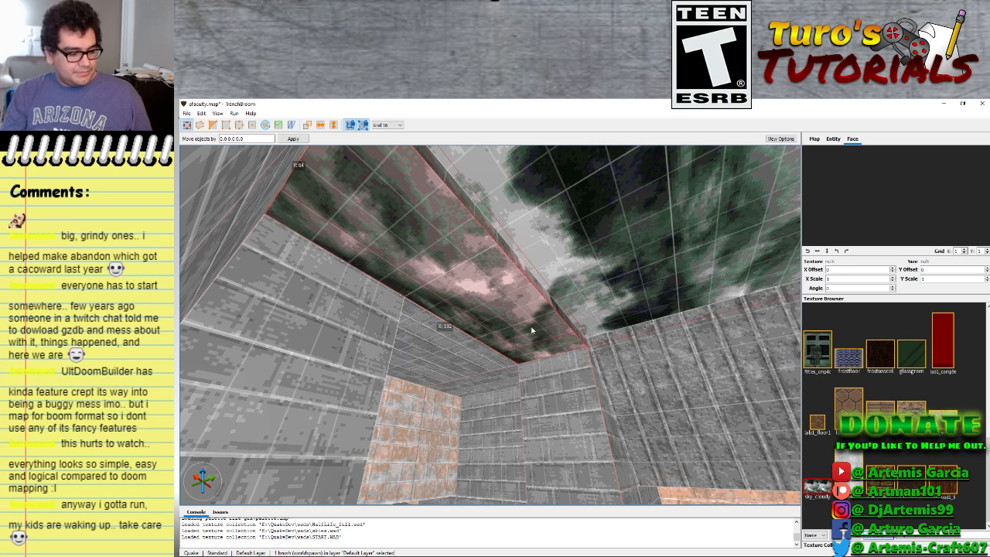
mouse_move(531, 331)
left_mouse_down()
mouse_move(522, 263)
mouse_move(525, 432)
mouse_move(529, 376)
mouse_move(512, 317)
left_mouse_up()
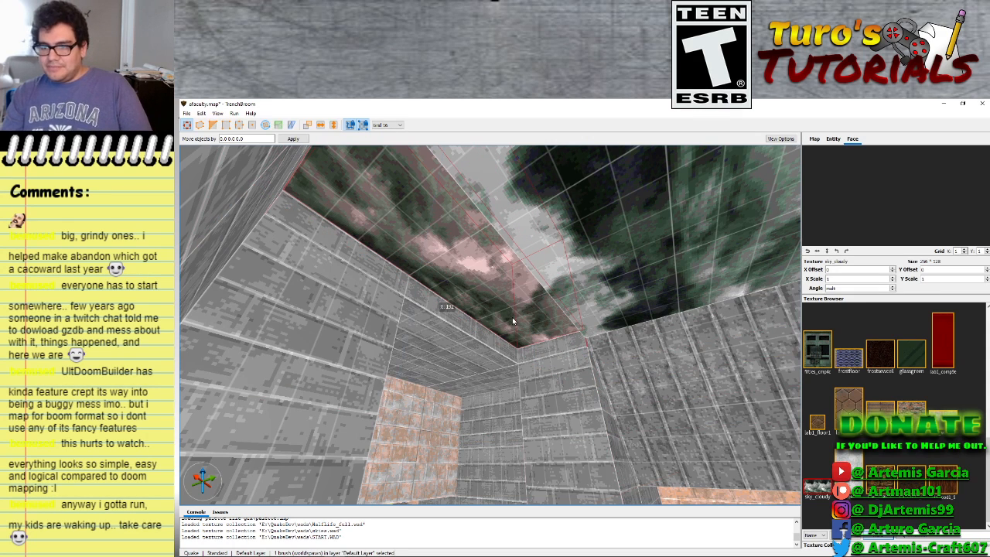
left_click(529, 306, "shift")
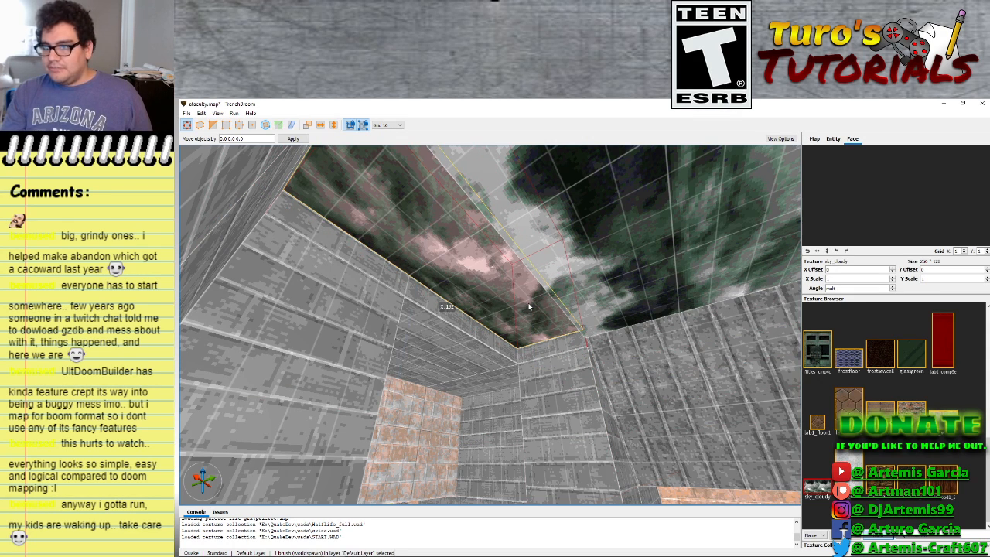
scroll(529, 302, "up", 2)
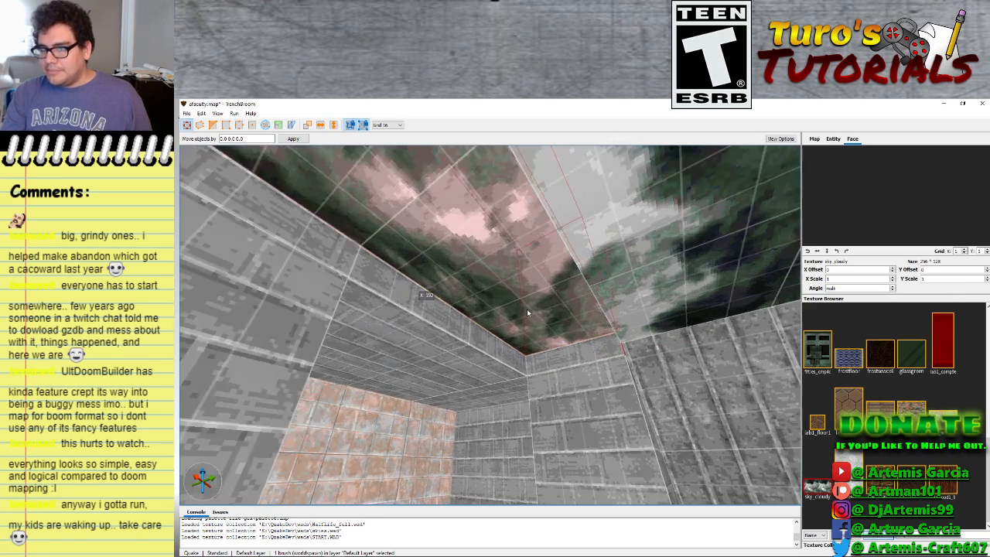
Try resizing the thin sky ceiling brush adjacent to the narrow one by shifting its lower face
scroll(527, 312, "up", 3)
scroll(548, 314, "down", 2)
left_click(646, 301)
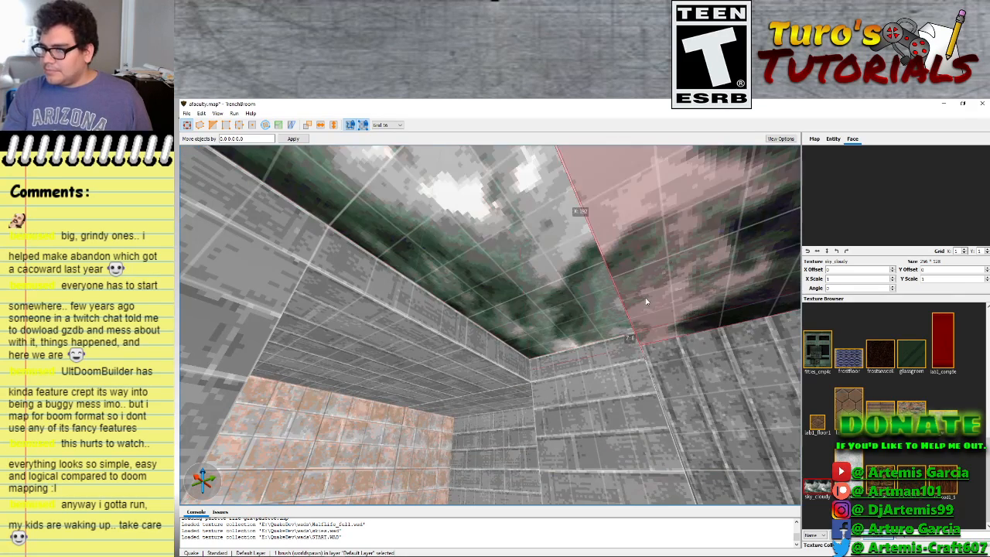
left_click_drag(656, 301, 648, 254, "shift")
left_click_drag(661, 331, 665, 313, "shift")
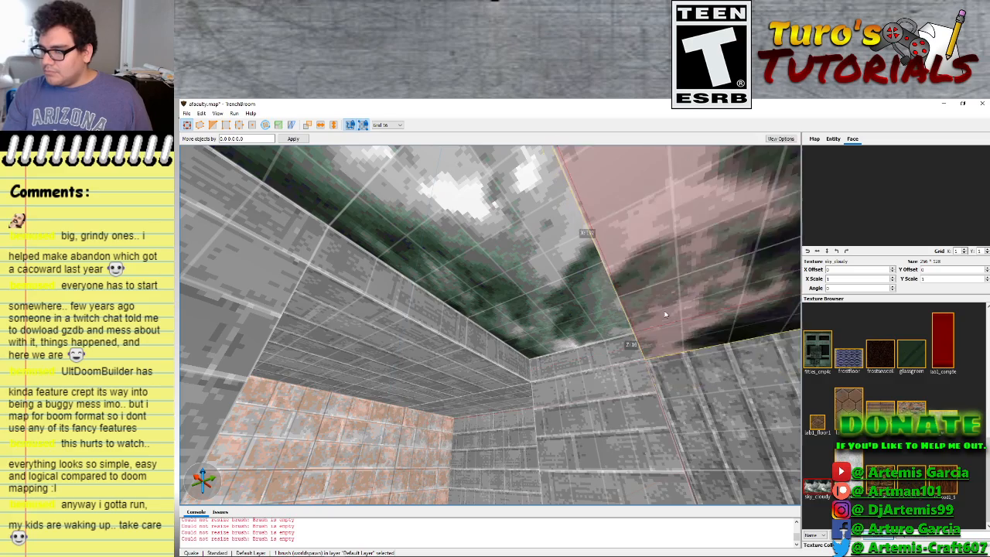
Delete the tall sky brushes stacked over the alcove ceiling on the outside of the map
mouse_move(528, 407)
right_mouse_down()
mouse_move(547, 398)
mouse_move(497, 320)
mouse_move(506, 426)
mouse_move(529, 405)
mouse_move(577, 411)
mouse_move(609, 400)
mouse_move(574, 357)
right_mouse_up()
scroll(497, 320, "up", 5)
scroll(510, 427, "down", 5)
scroll(518, 422, "down", 5)
left_click(573, 356)
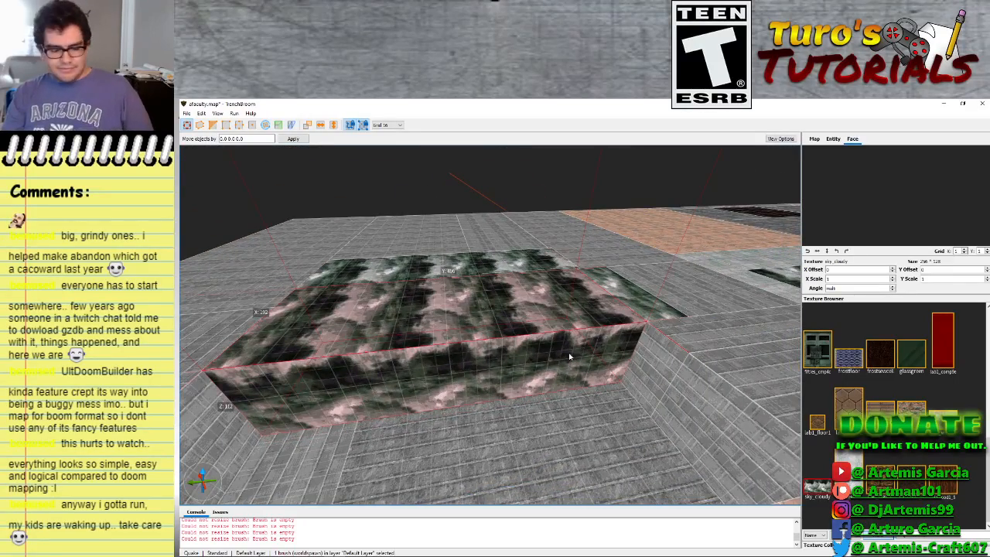
key("Delete")
left_click(545, 297)
key("Delete")
left_click(597, 313)
key("Delete")
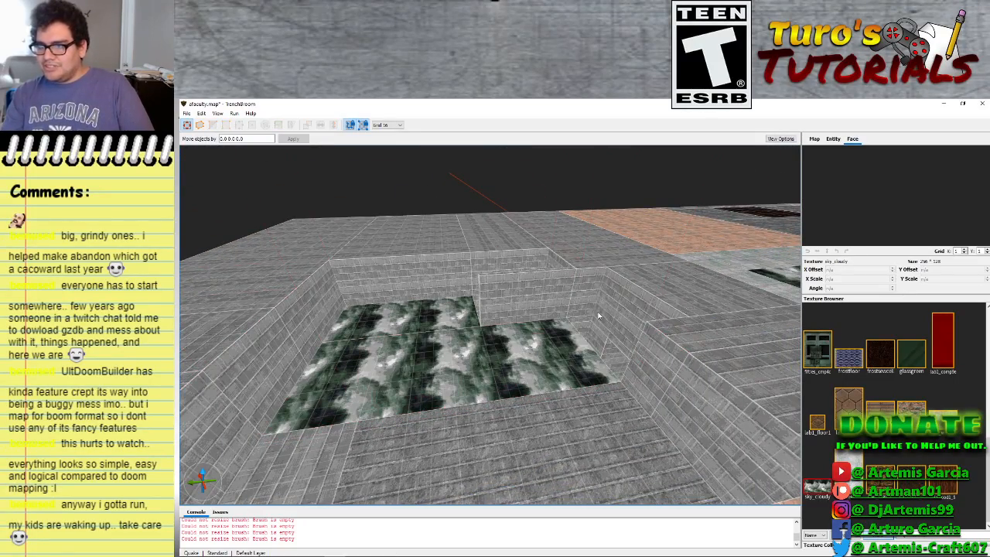
Lower the top of the thin brick wall beside the open shaft to the level of the sky ceiling
mouse_move(530, 345)
right_mouse_down()
mouse_move(515, 338)
mouse_move(601, 347)
mouse_move(554, 300)
right_mouse_up()
left_click(496, 317)
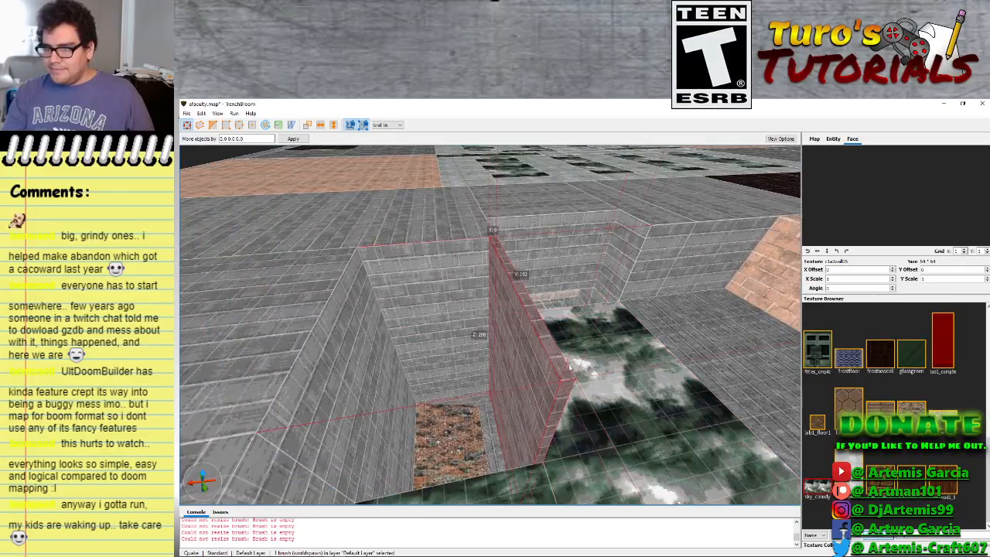
mouse_move(496, 317)
right_mouse_down()
mouse_move(553, 380)
mouse_move(549, 372)
right_mouse_up()
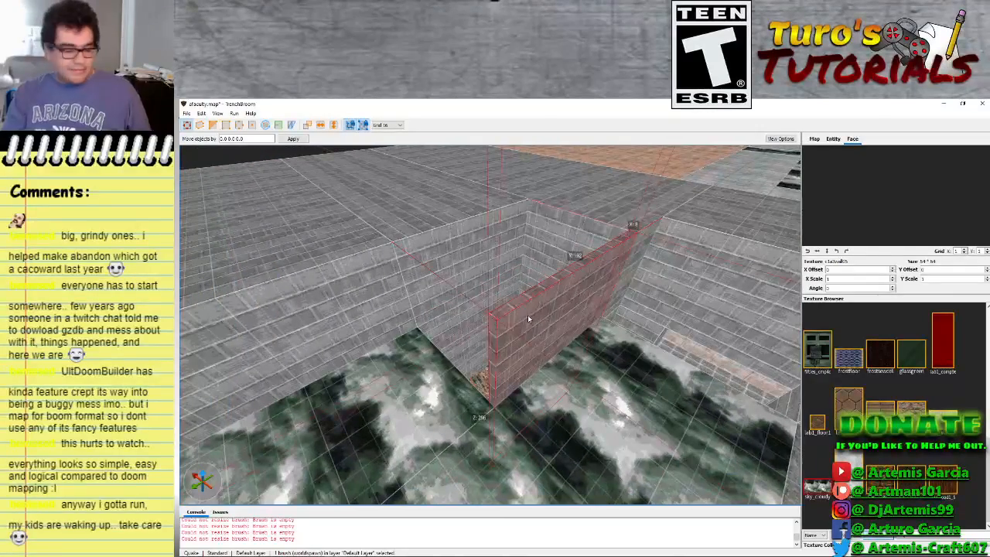
left_click_drag(548, 275, 544, 378, "shift")
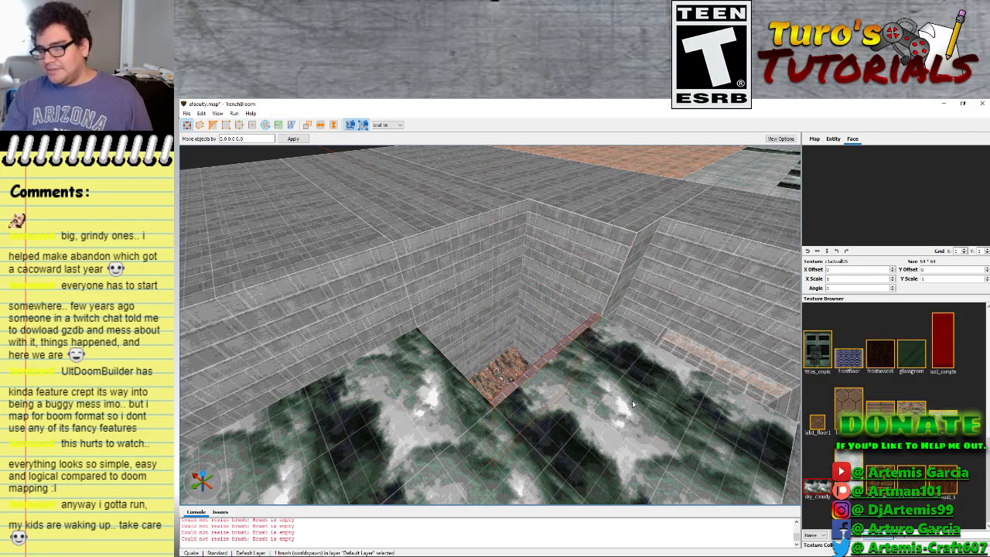
Delete the tall brick block behind the shaft, next to the tan brick section
mouse_move(632, 400)
right_mouse_down()
mouse_move(656, 396)
mouse_move(645, 397)
right_mouse_up()
left_click_drag(409, 303, 428, 301)
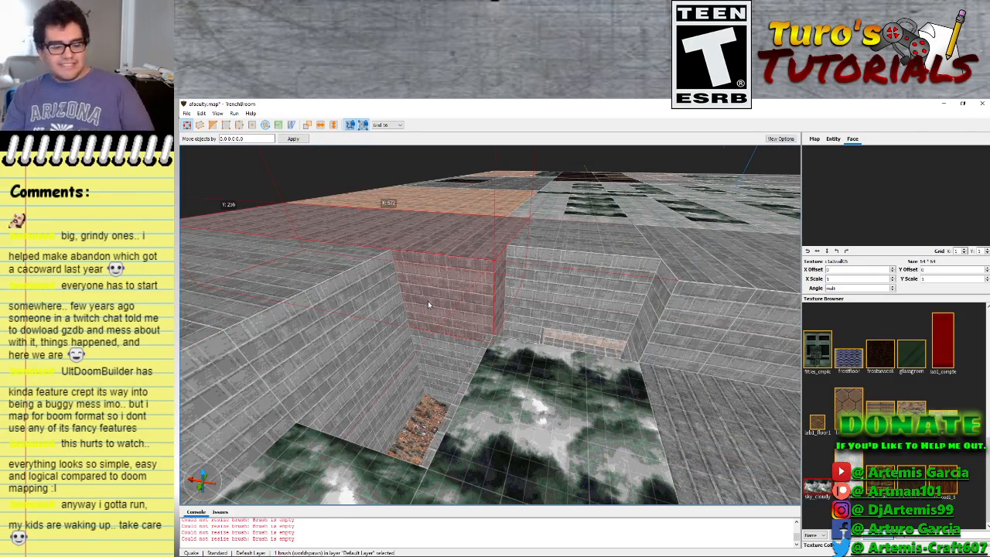
key("Delete")
Thin the tall brick block beside the shaft to 16 units and trim the adjoining brick block into a matching thin wall
left_click(351, 307)
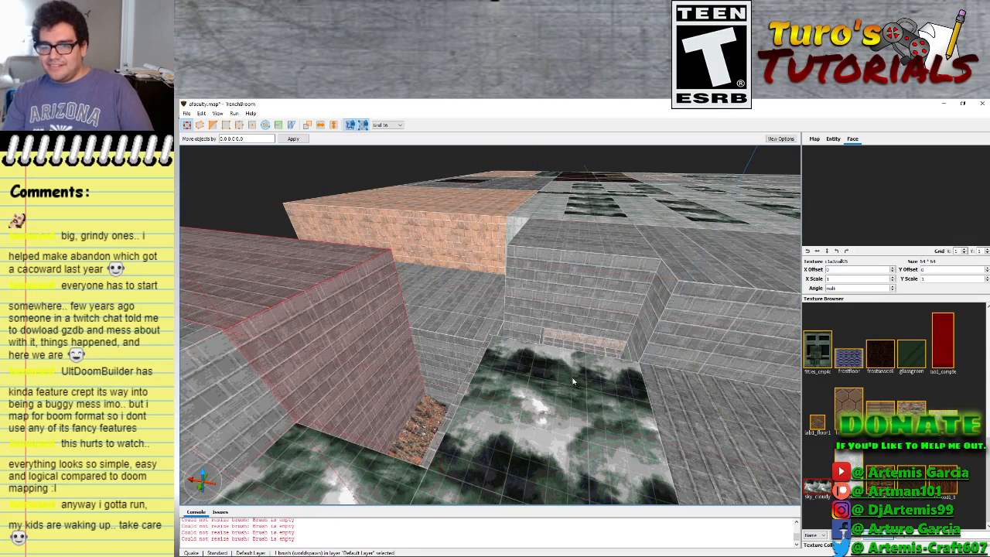
mouse_move(572, 380)
right_mouse_down()
mouse_move(534, 381)
mouse_move(490, 236)
right_mouse_up()
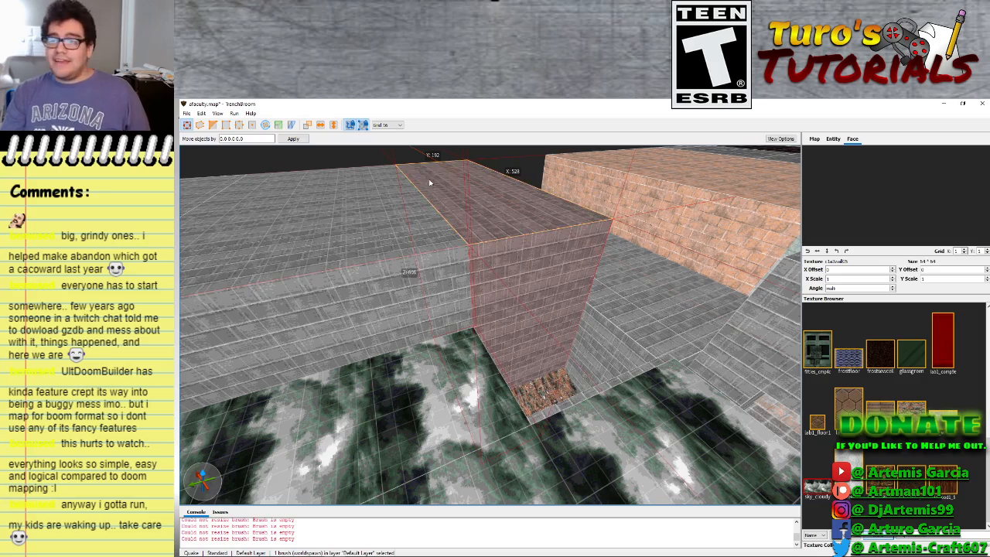
left_click_drag(430, 183, 484, 245, "shift")
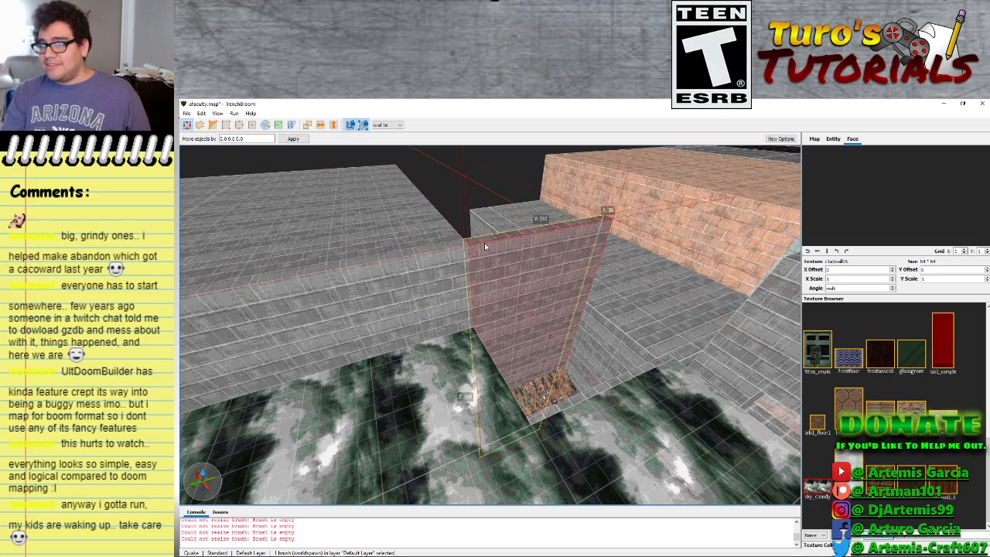
mouse_move(611, 322)
right_mouse_down()
mouse_move(551, 308)
mouse_move(517, 354)
right_mouse_up()
left_click(551, 309)
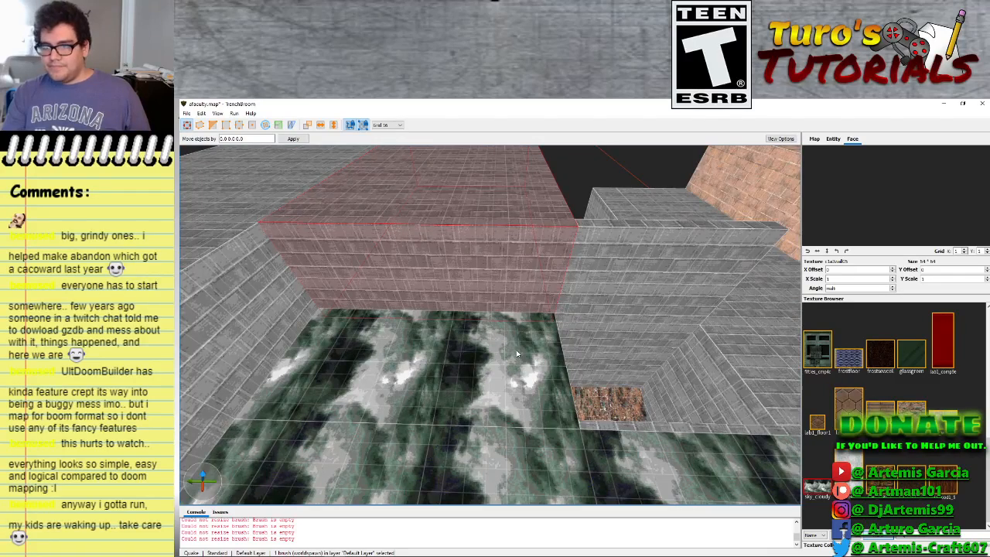
mouse_move(516, 267)
right_mouse_down()
mouse_move(515, 249)
mouse_move(575, 214)
right_mouse_up()
mouse_move(577, 221)
left_mouse_down("shift")
mouse_move(562, 298)
mouse_move(583, 305)
left_mouse_up("shift")
Try moving the wide brick block behind the thinned wall, then undo the move
left_click(574, 299)
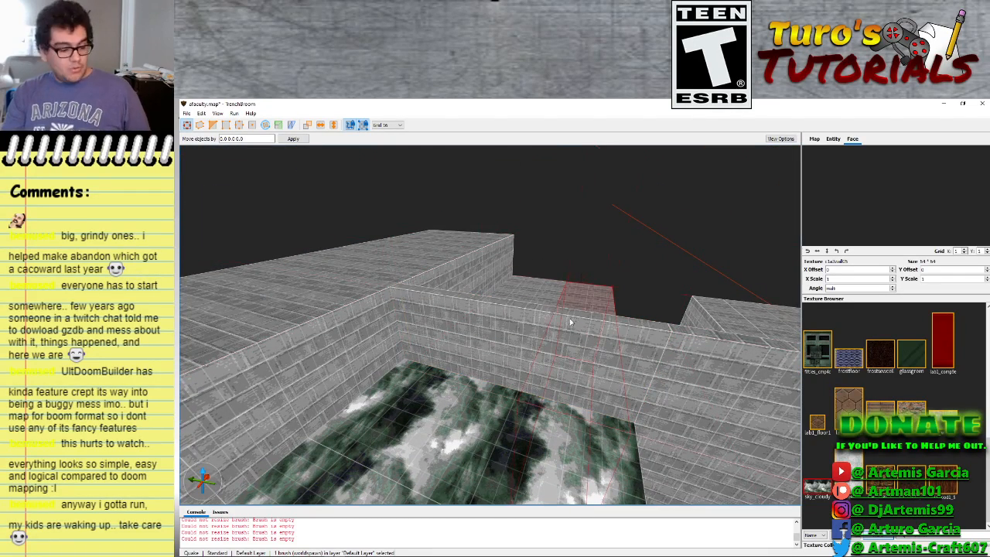
right_click_drag(570, 321, 522, 332)
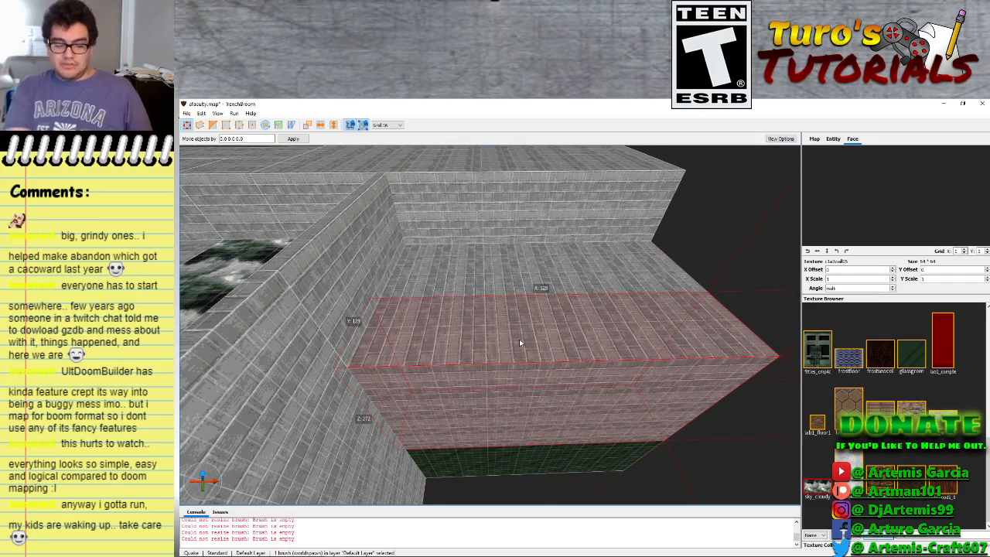
key("Down")
key("Down")
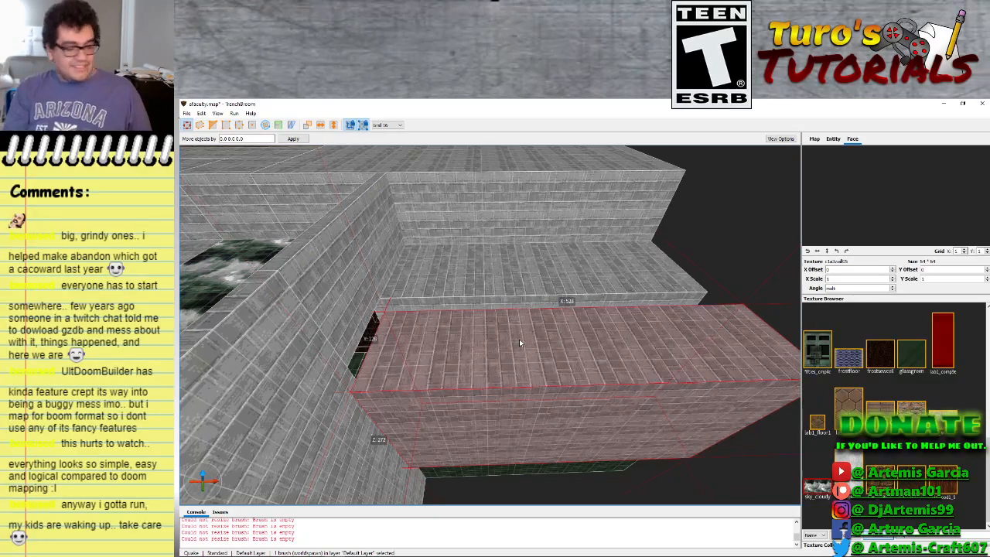
key("ctrl+z")
Delete the two adjoining wide brick blocks outside the thinned wall
left_click(381, 278)
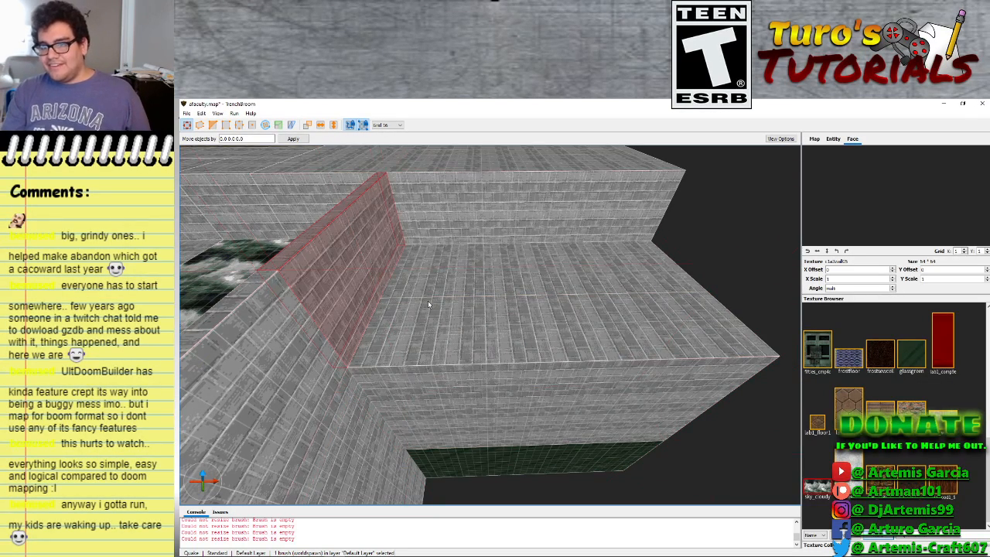
left_click(428, 309)
left_click(440, 291, "shift")
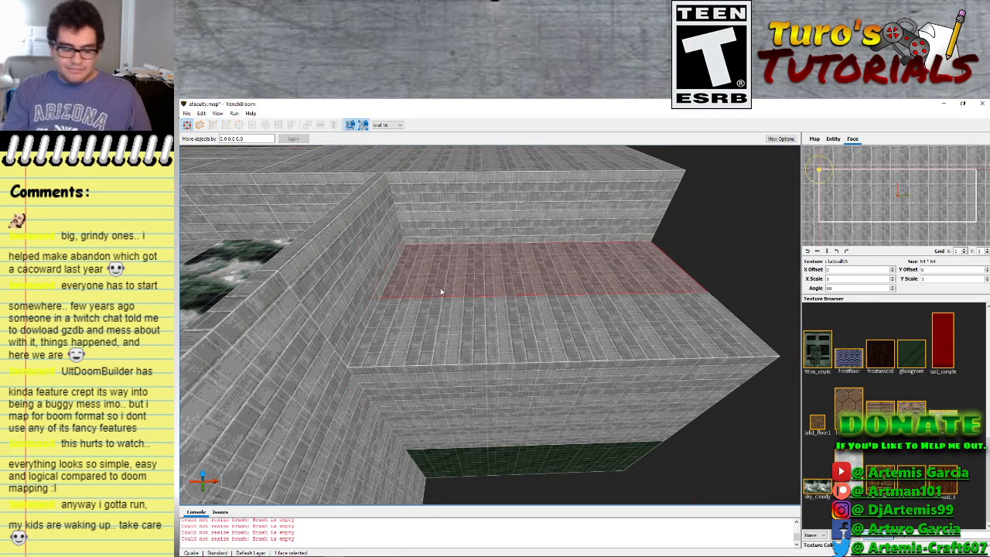
left_click(471, 320)
left_click(477, 292, "ctrl")
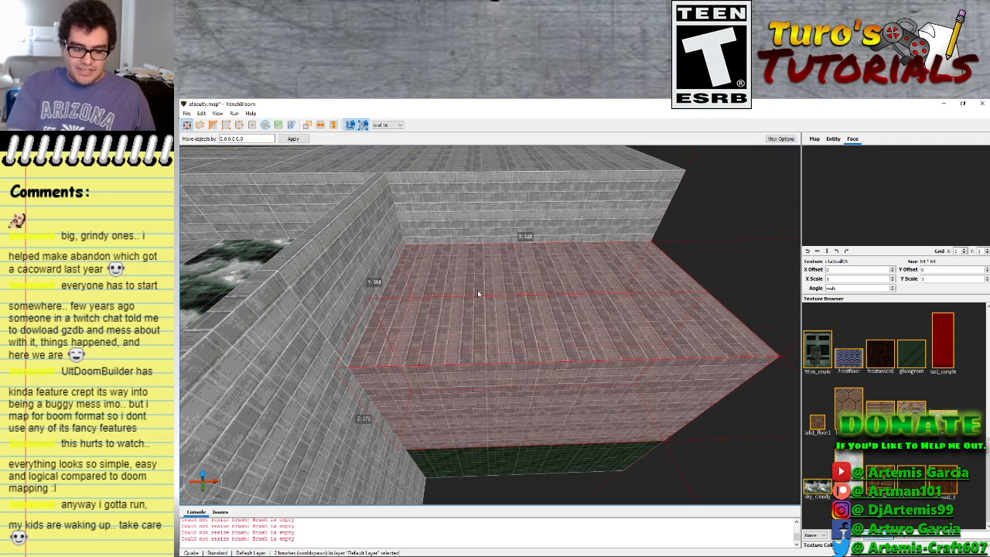
key("Delete")
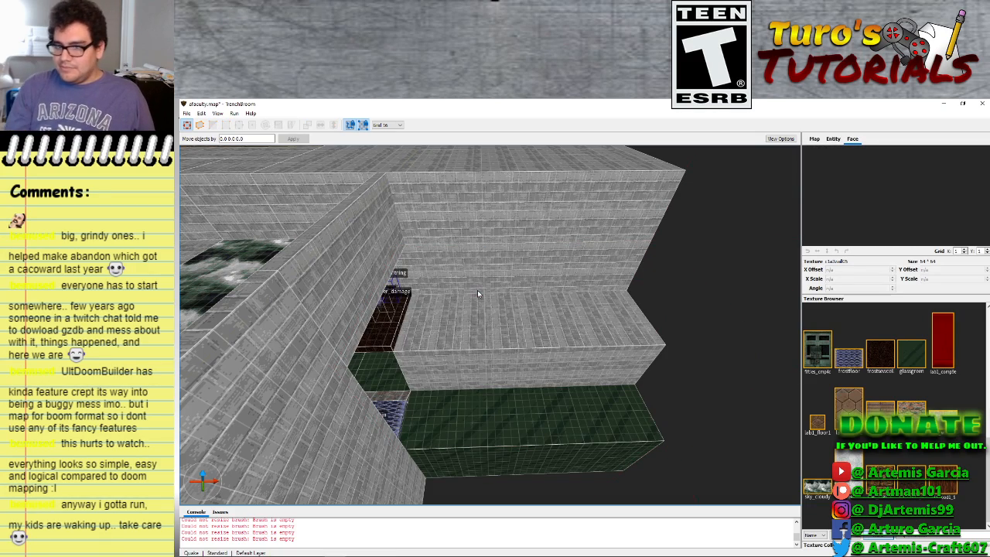
Delete the remaining lower brick block and the long glassgreen block beneath it outside the wall
right_click_drag(483, 364, 478, 363)
left_click(484, 362)
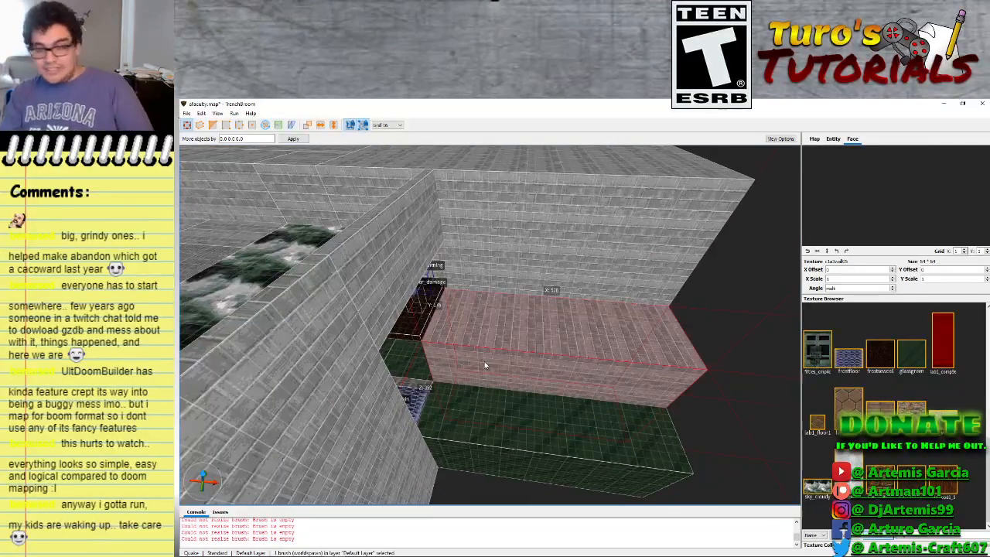
key("Delete")
left_click(489, 409)
key("Delete")
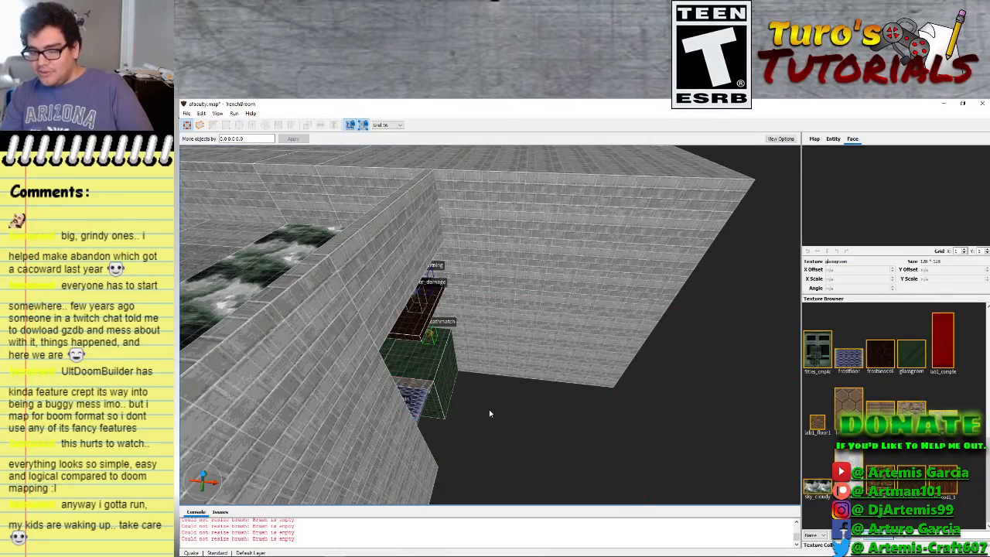
Shorten the tall brick wall from below so its lower end meets the top of the green walls
right_click_drag(494, 410, 413, 386)
scroll(436, 404, "up", 6)
scroll(412, 386, "up", 4)
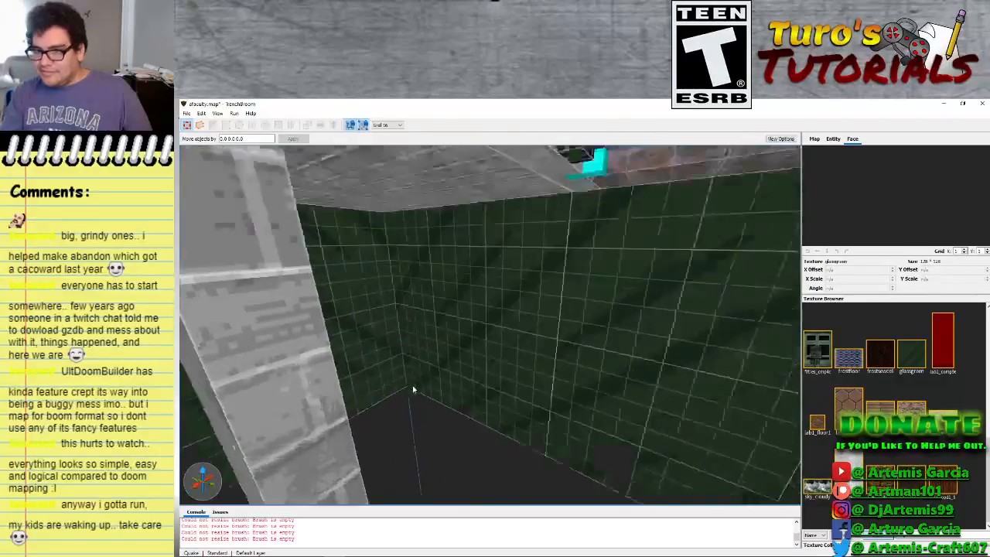
scroll(412, 390, "down", 5)
left_click(534, 363)
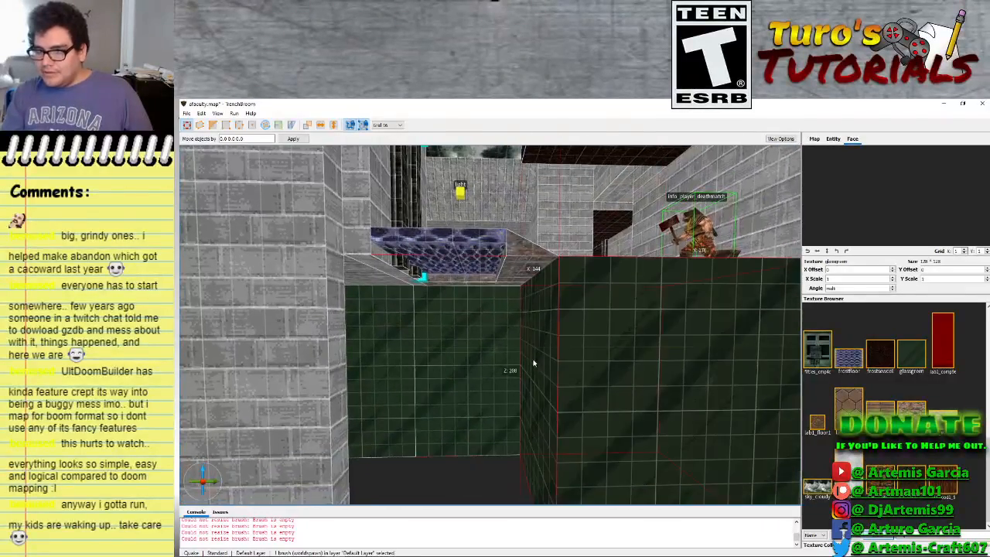
scroll(513, 390, "down", 4)
mouse_move(513, 391)
right_mouse_down()
mouse_move(500, 391)
mouse_move(471, 352)
mouse_move(468, 417)
right_mouse_up()
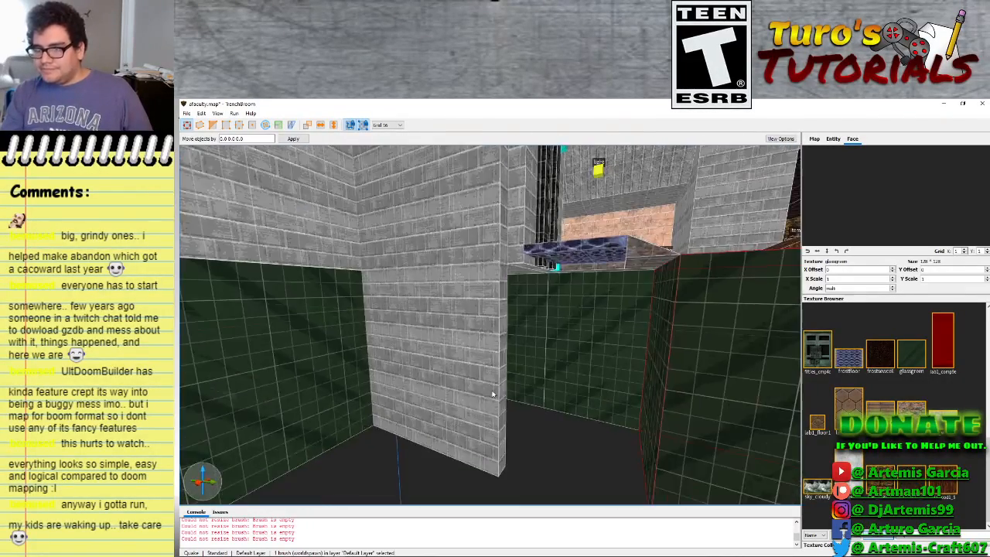
left_click(468, 417)
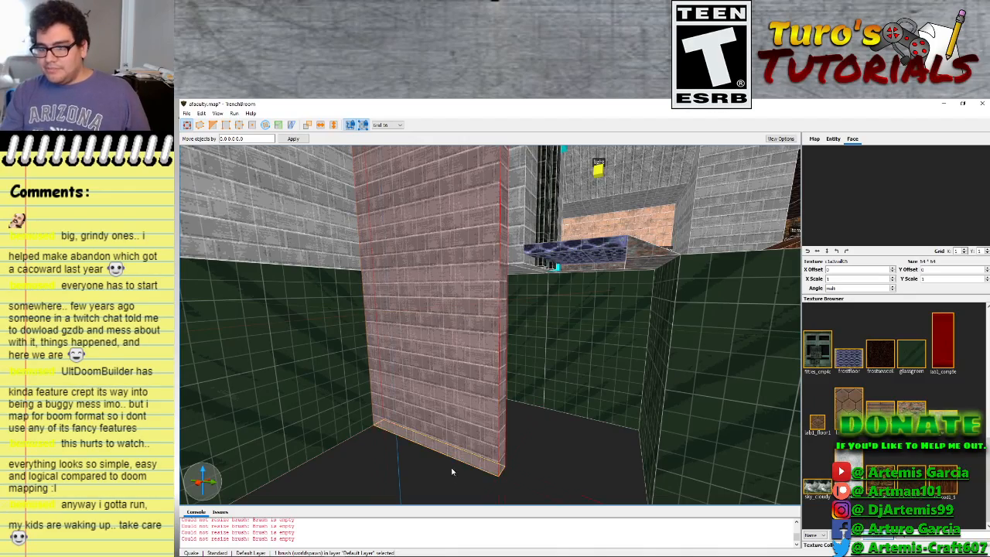
left_click_drag(468, 417, 446, 274, "shift")
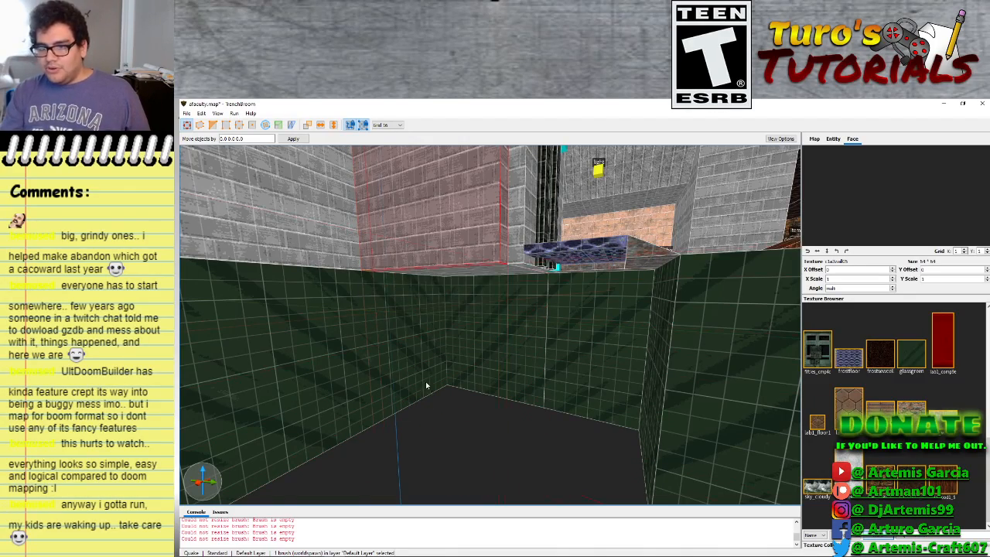
Delete the 192-unit-wide glassgreen block below the shortened brick wall and the protruding glassgreen block beside the brick outer wall
mouse_move(425, 382)
right_mouse_down()
mouse_move(446, 397)
mouse_move(451, 345)
mouse_move(447, 365)
right_mouse_up()
scroll(446, 397, "down", 2)
scroll(446, 396, "up", 3)
scroll(446, 358, "down", 3)
left_click(547, 389)
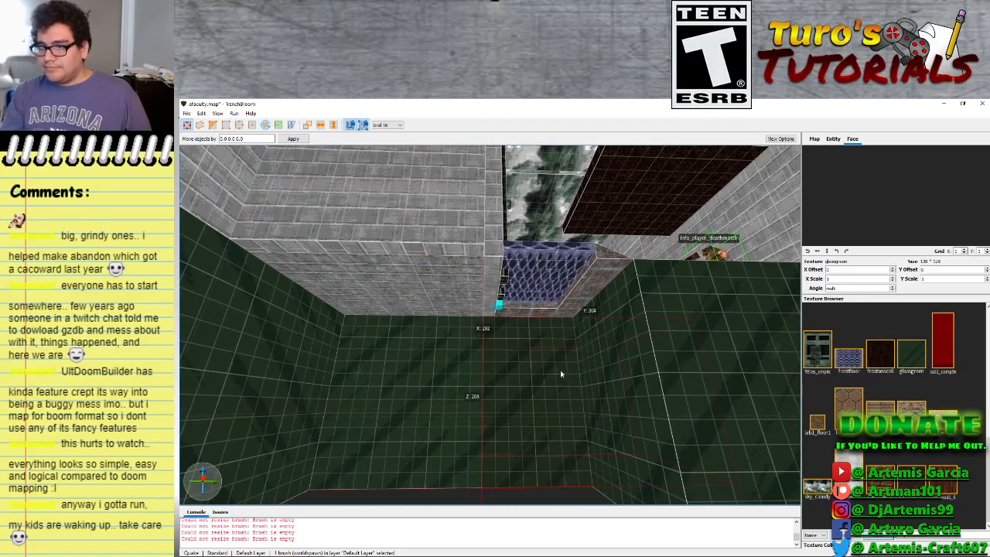
left_click(615, 393)
mouse_move(621, 395)
right_mouse_down()
mouse_move(629, 425)
mouse_move(642, 408)
mouse_move(428, 411)
right_mouse_up()
scroll(629, 424, "down", 2)
left_click(434, 408)
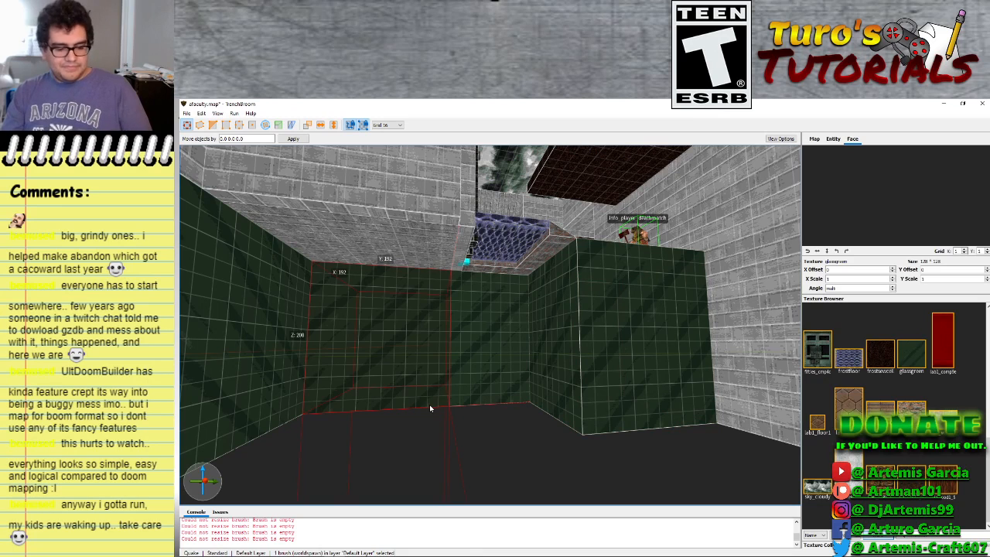
key("Delete")
left_click(484, 379)
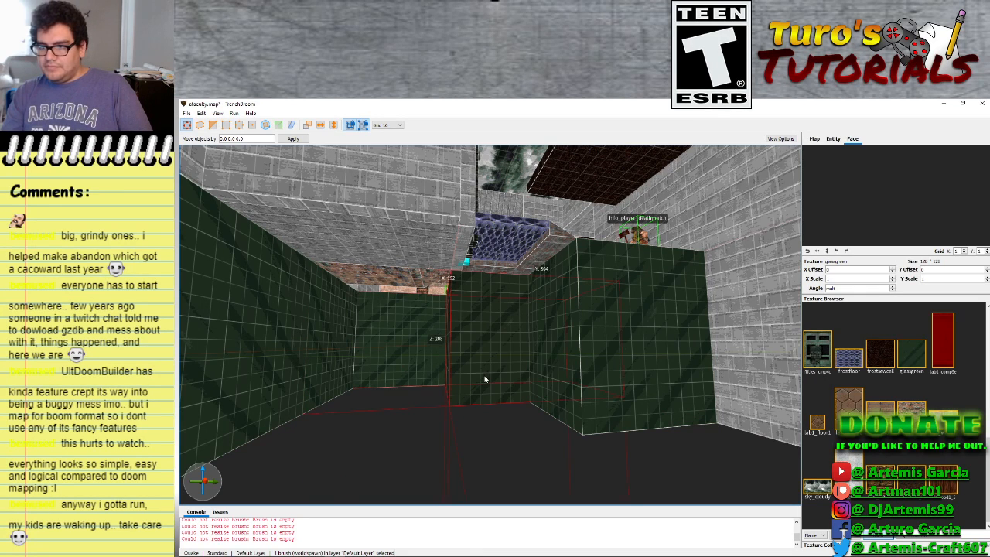
left_click(570, 377)
key("Delete")
Extend the remaining glassgreen block sideways and forward between the brick walls to about 352 by 496 units
left_click(499, 358)
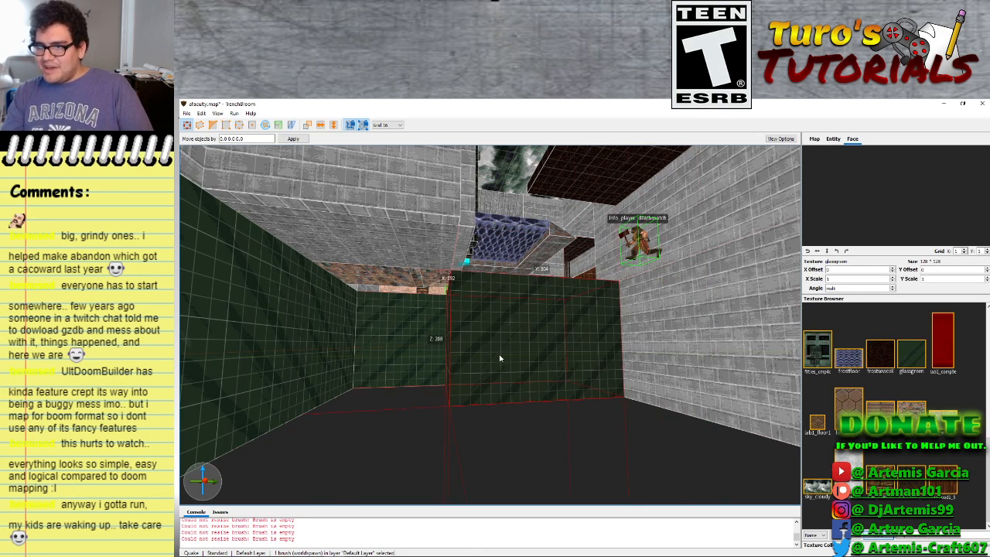
right_click_drag(500, 358, 513, 340)
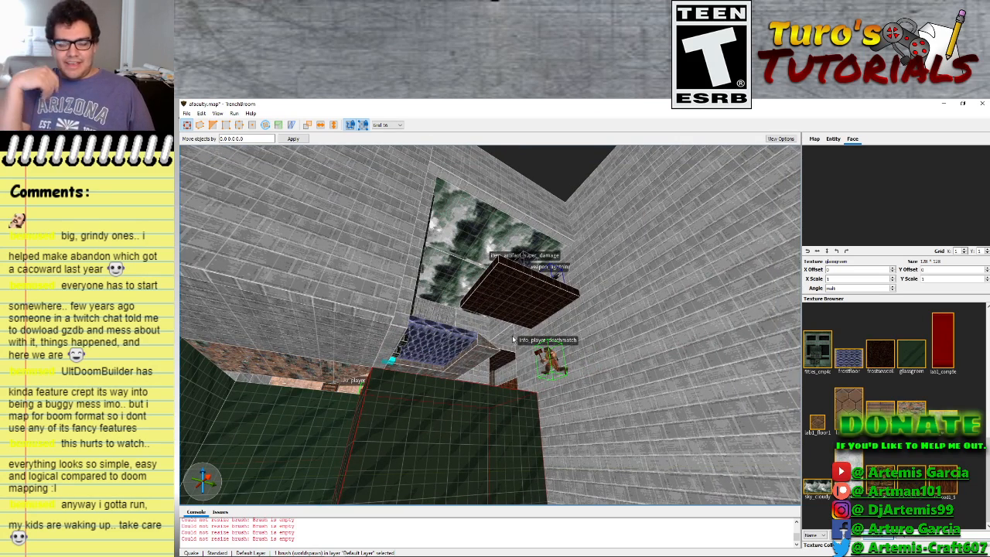
right_click_drag(512, 340, 482, 346)
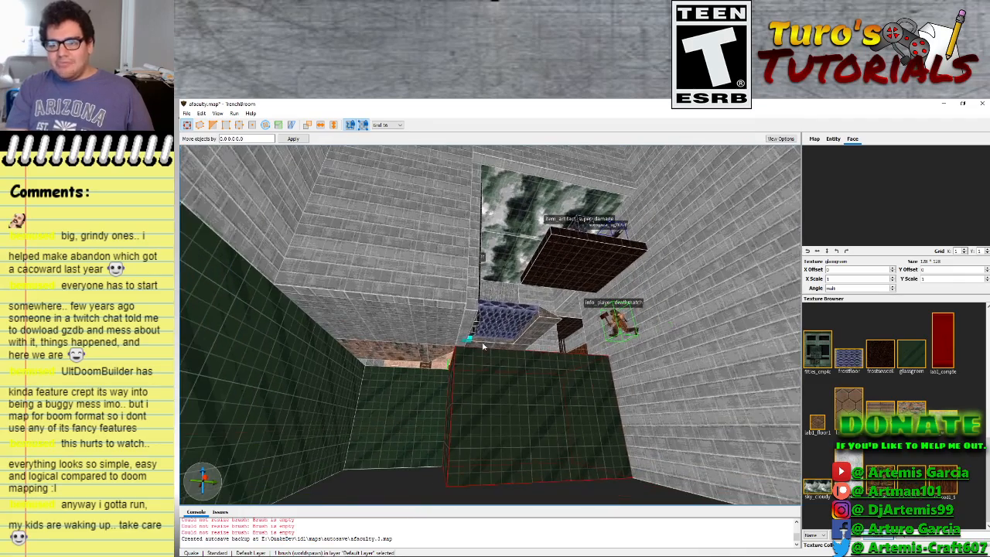
scroll(483, 346, "up", 2)
scroll(482, 346, "down", 1)
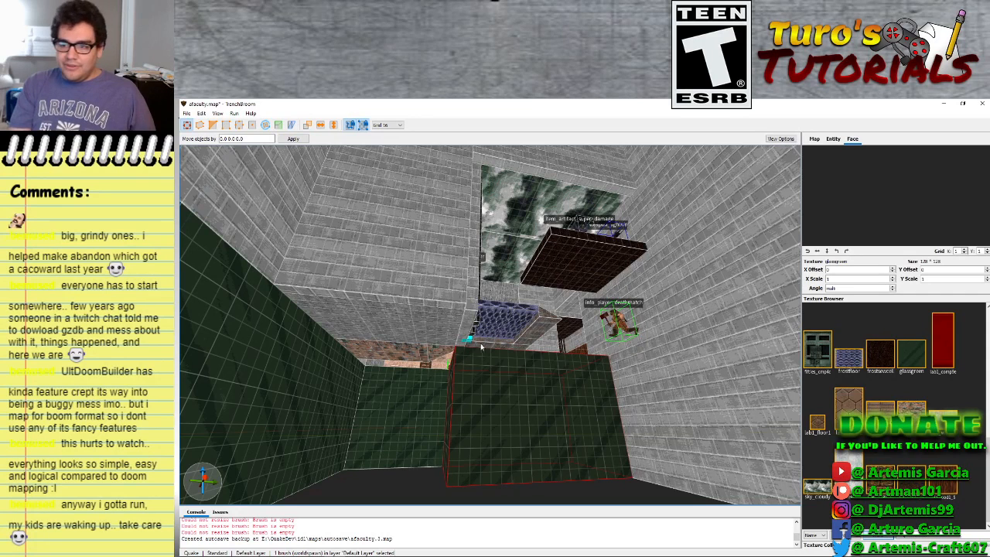
left_click_drag(448, 402, 309, 402, "shift")
left_click_drag(487, 420, 494, 375, "shift")
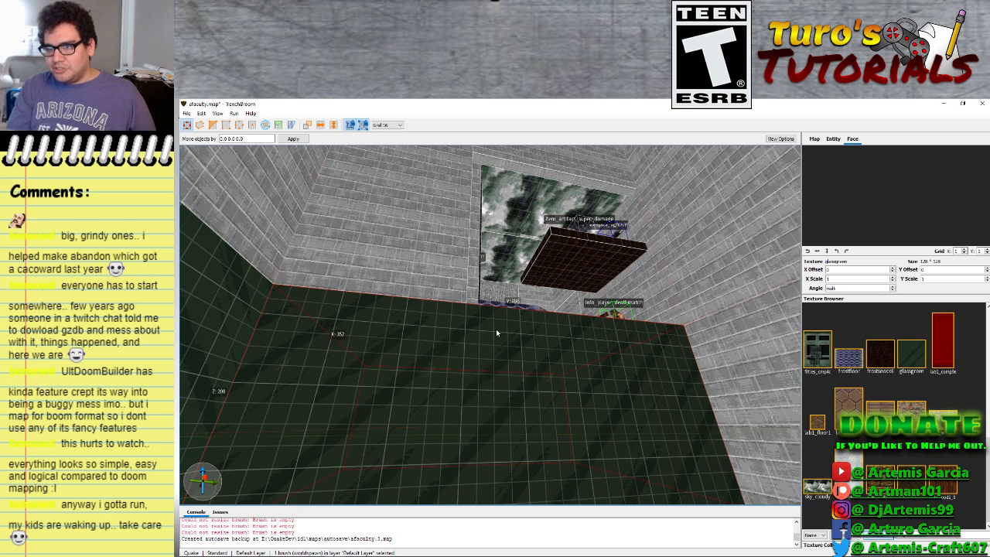
Extend the 16-unit-thick brick wall beside the sky down to the glassgreen block and lower its top to the sky ceiling's level
left_click(517, 167)
left_click_drag(517, 167, 529, 310, "shift")
mouse_move(447, 390)
right_mouse_down()
mouse_move(440, 354)
mouse_move(429, 370)
mouse_move(450, 427)
mouse_move(504, 418)
mouse_move(507, 363)
mouse_move(505, 429)
mouse_move(493, 427)
mouse_move(505, 427)
mouse_move(499, 415)
right_mouse_up()
key("w")
key("w")
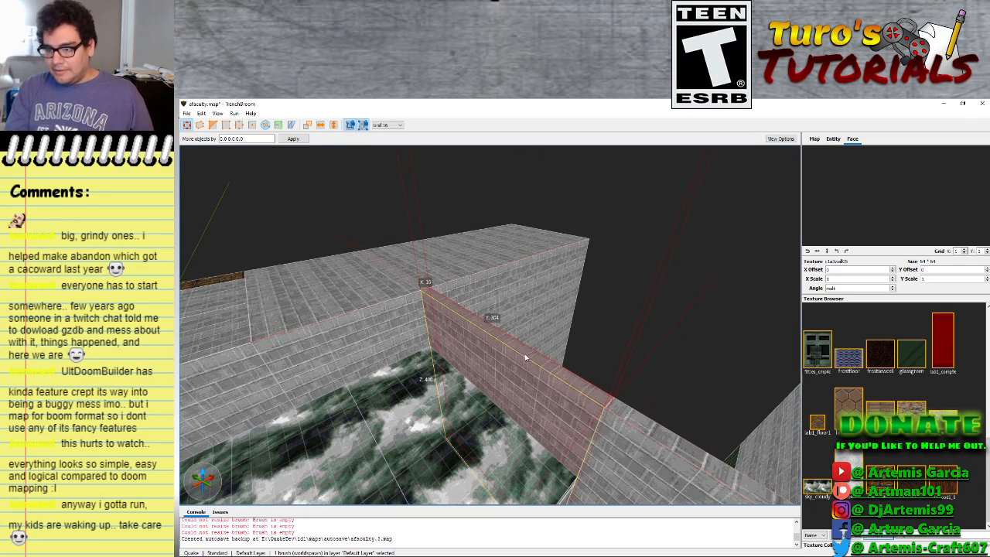
left_click_drag(530, 357, 534, 425, "shift")
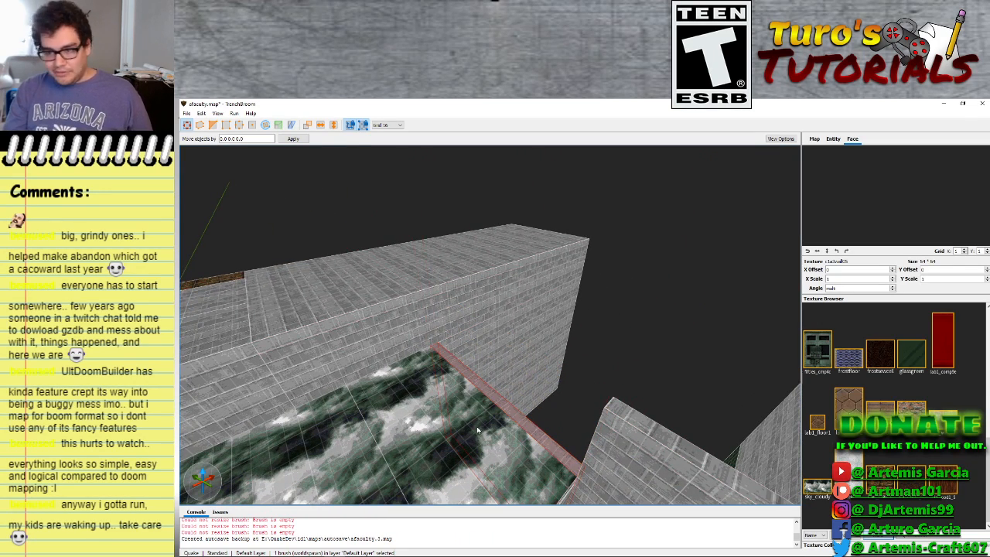
Lower the top of the raised brick block, about 192 units wide, next to the sky ceiling
mouse_move(477, 430)
right_mouse_down()
mouse_move(470, 442)
mouse_move(432, 444)
mouse_move(366, 425)
mouse_move(353, 434)
mouse_move(380, 441)
mouse_move(352, 444)
mouse_move(381, 441)
mouse_move(371, 430)
right_mouse_up()
left_click(358, 346)
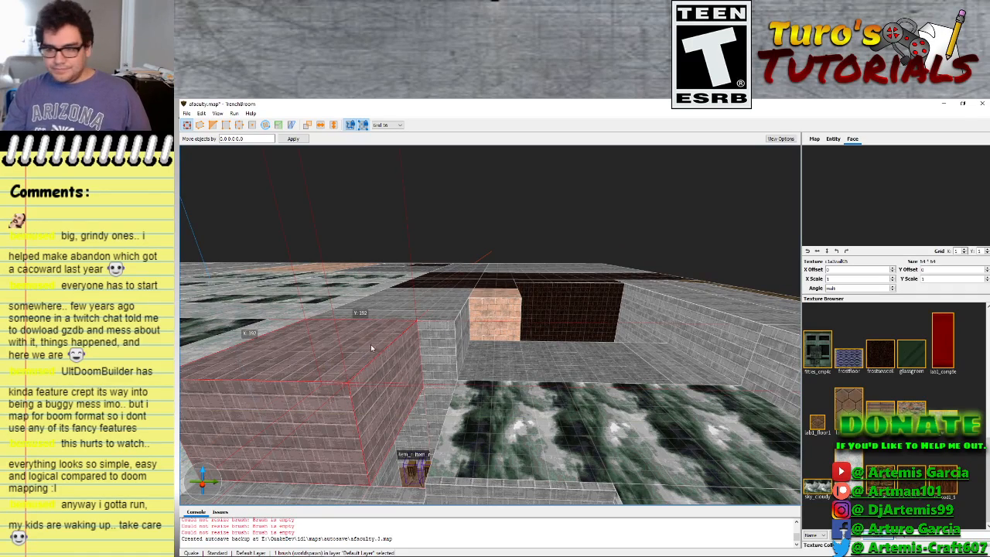
left_click_drag(366, 332, 364, 426, "shift")
Extend the side of the lowered brick ceiling block across the gap toward the sky ceiling
right_click_drag(452, 432, 432, 368)
scroll(439, 444, "up", 6)
scroll(386, 422, "up", 6)
scroll(395, 399, "down", 5)
scroll(455, 375, "up", 5)
scroll(456, 378, "down", 4)
scroll(452, 375, "up", 4)
scroll(442, 391, "down", 4)
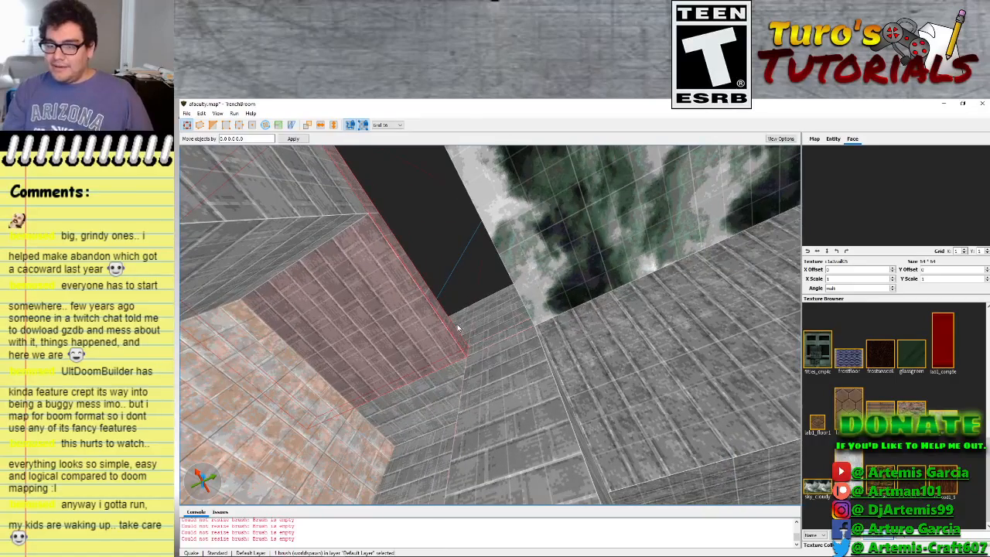
left_click_drag(449, 331, 519, 300, "shift")
Delete the raised brick block above the rocky alcove beside the sky ceiling
left_click(445, 389)
right_click_drag(444, 388, 489, 500)
scroll(473, 344, "up", 5)
scroll(484, 518, "down", 3)
scroll(490, 498, "down", 4)
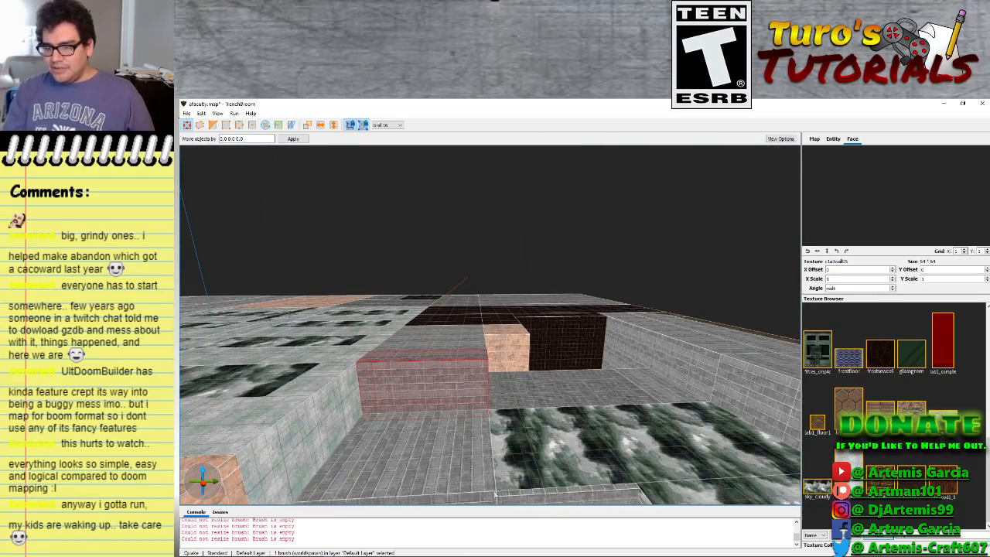
key("Delete")
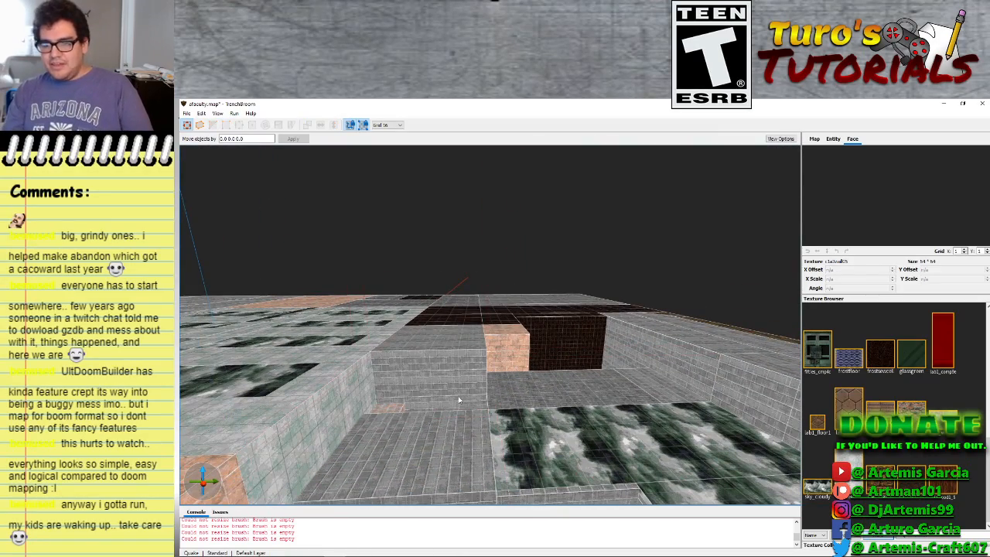
Examine the map's roof from above in 3D and its overall layout in the top view
right_click_drag(458, 399, 387, 395)
scroll(397, 406, "up", 3)
scroll(384, 400, "down", 5)
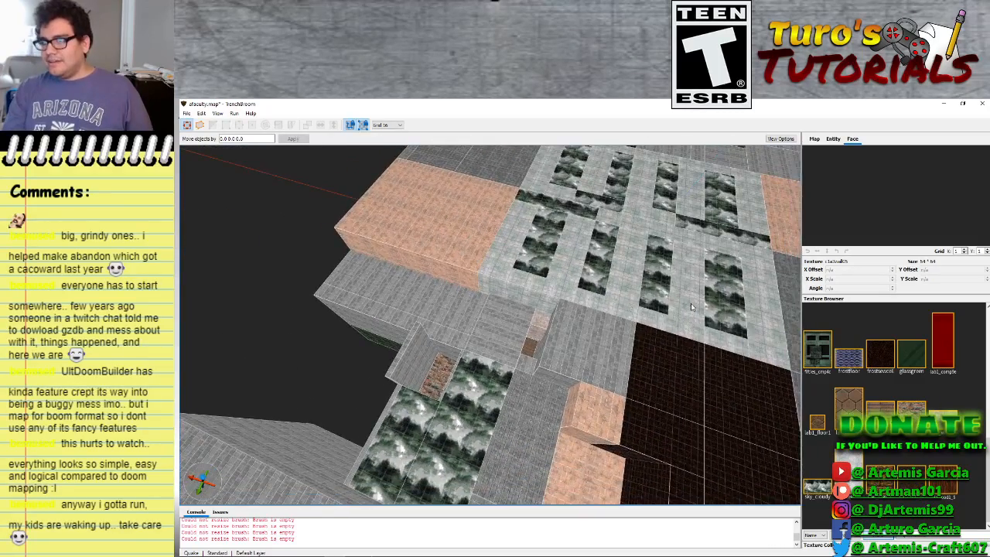
right_click_drag(569, 363, 615, 350)
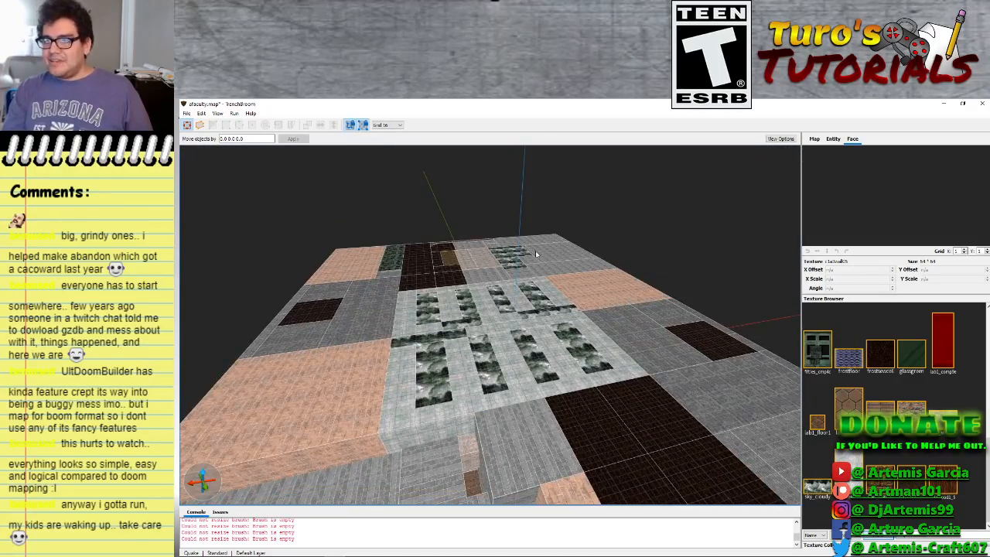
right_click_drag(492, 331, 424, 289)
mouse_move(331, 167)
left_mouse_down()
mouse_move(455, 280)
mouse_move(474, 340)
mouse_move(451, 329)
left_mouse_up()
key("Delete")
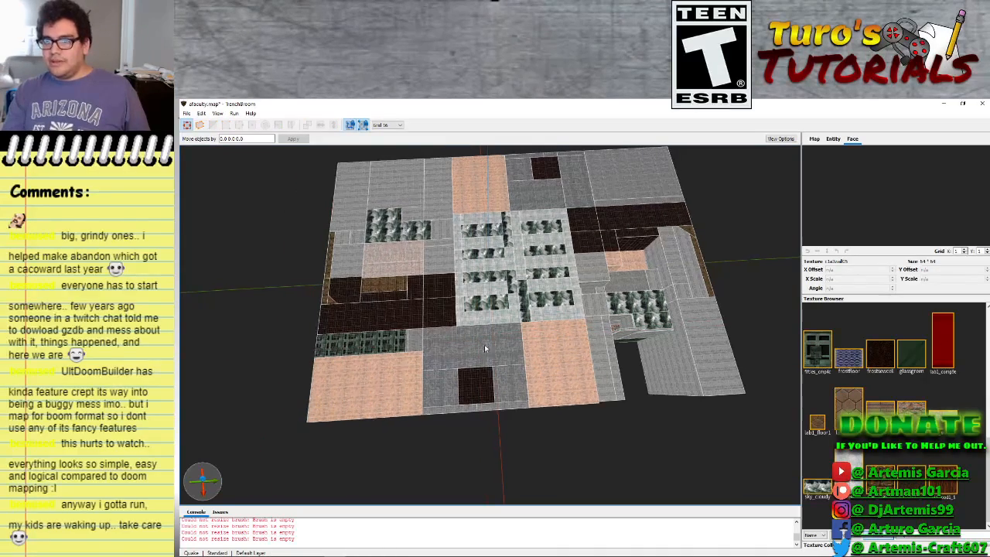
key("space")
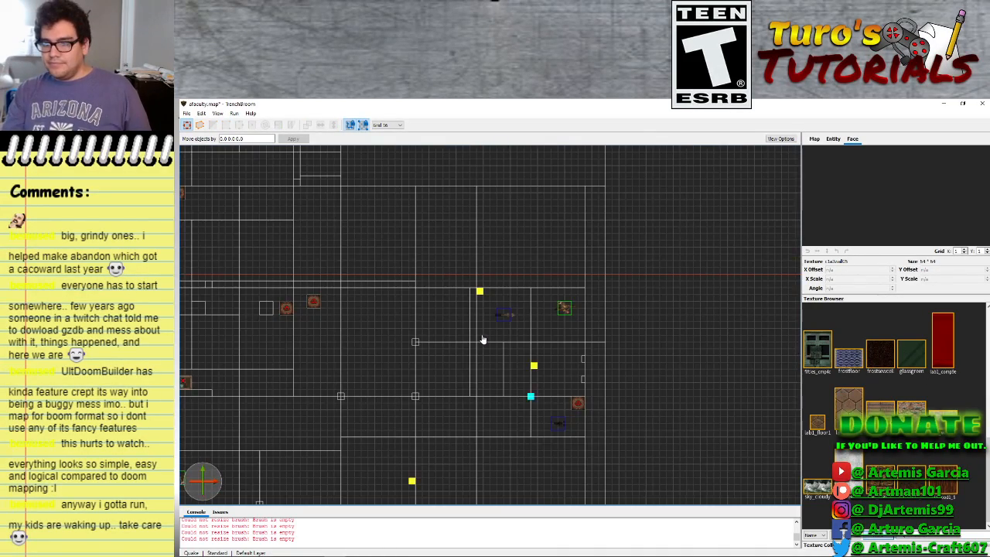
scroll(487, 335, "down", 8)
scroll(491, 319, "down", 3)
scroll(590, 354, "up", 6)
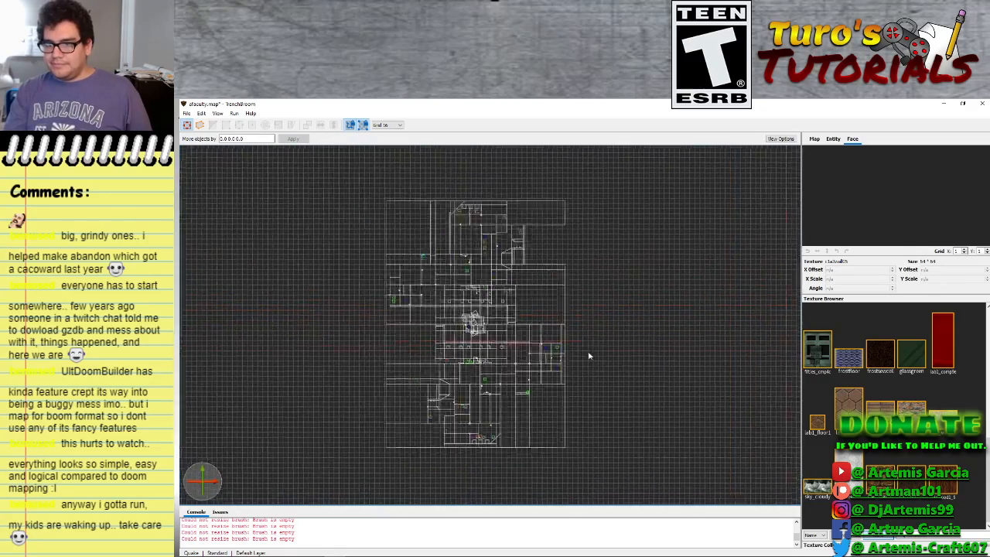
scroll(578, 358, "up", 8)
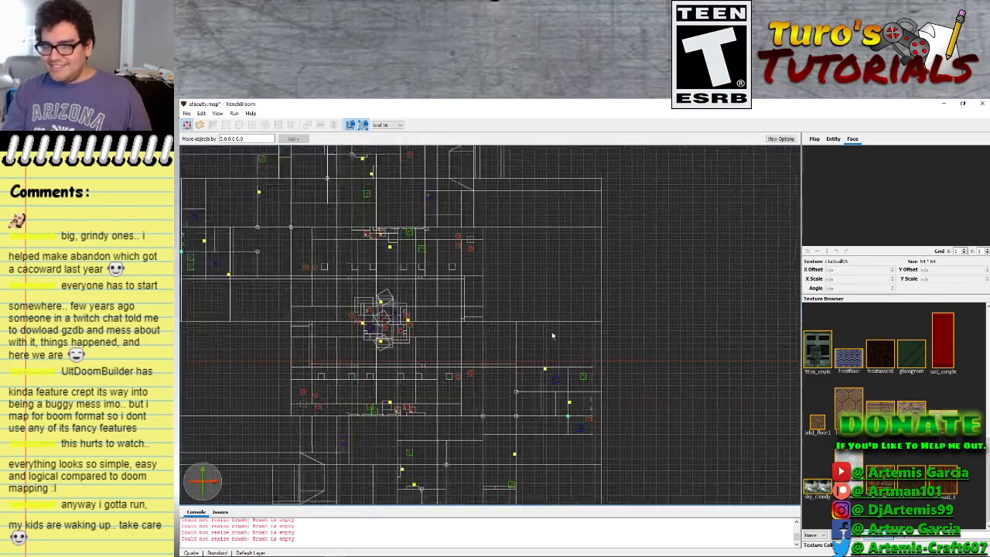
scroll(625, 432, "down", 2)
right_click_drag(625, 428, 625, 398)
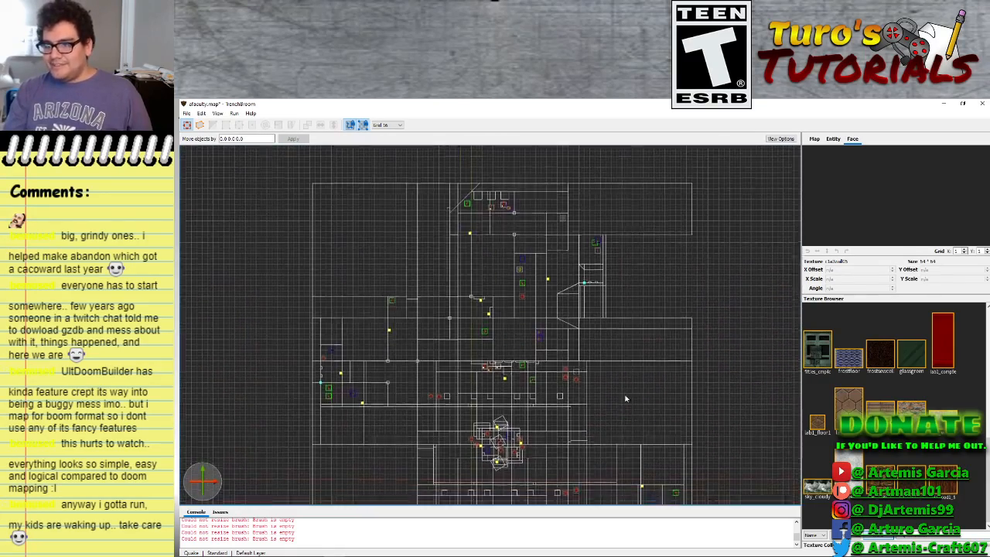
left_click(730, 443)
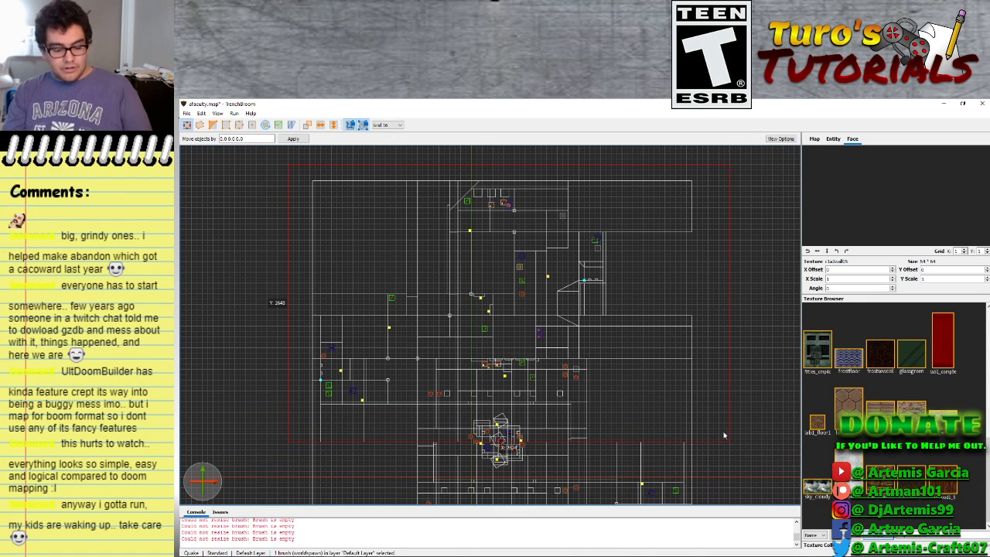
key("Escape")
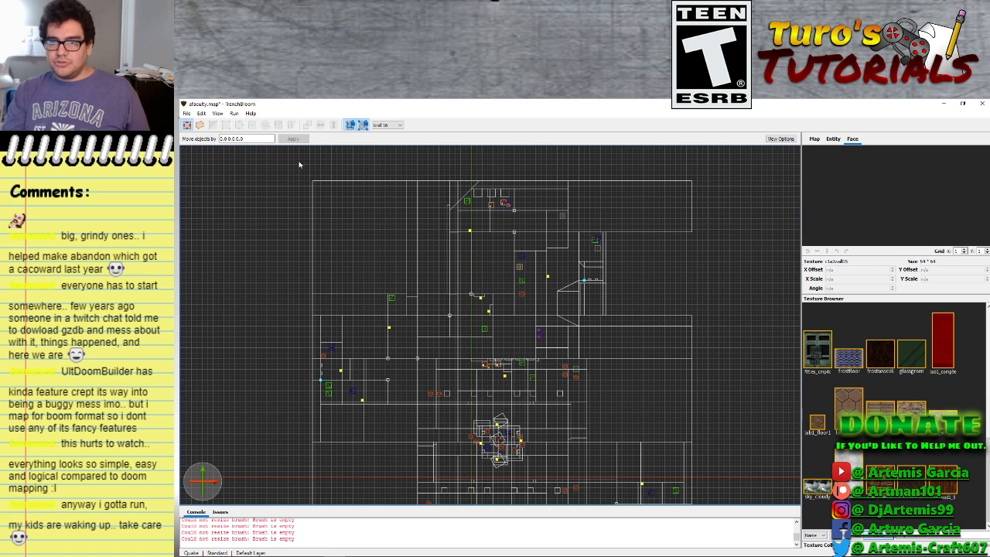
left_click(387, 233)
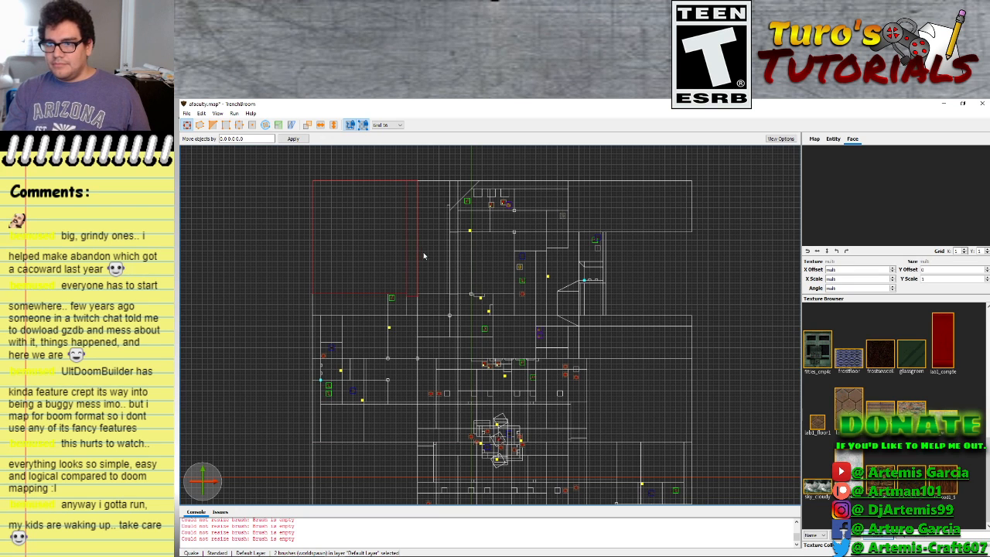
left_click_drag(424, 255, 445, 254)
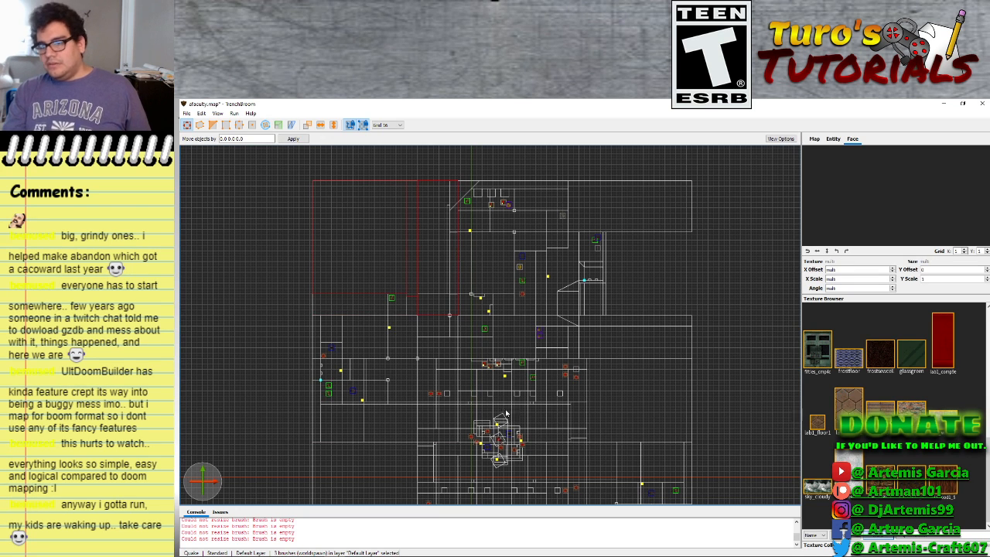
left_click(332, 391, "ctrl")
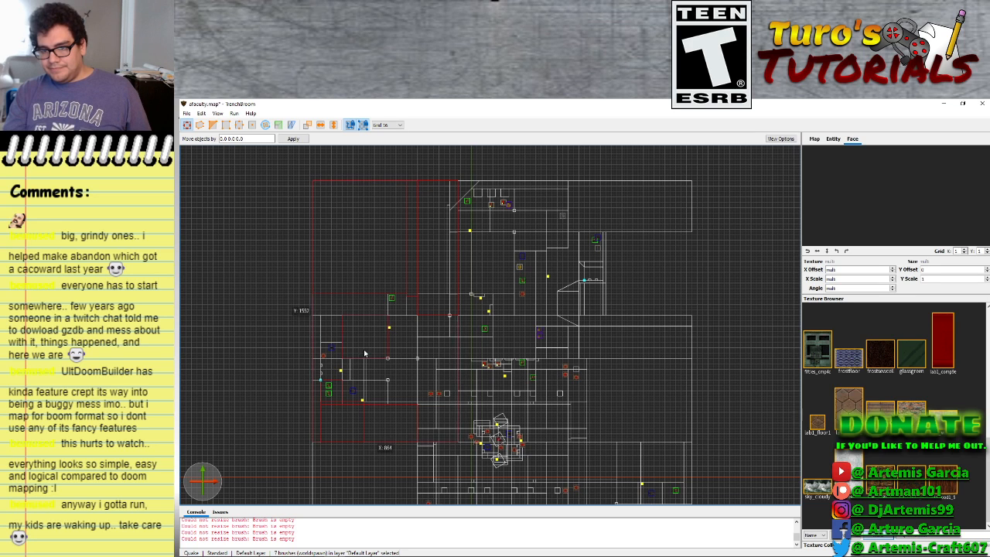
left_click(364, 348, "ctrl")
left_click(251, 299)
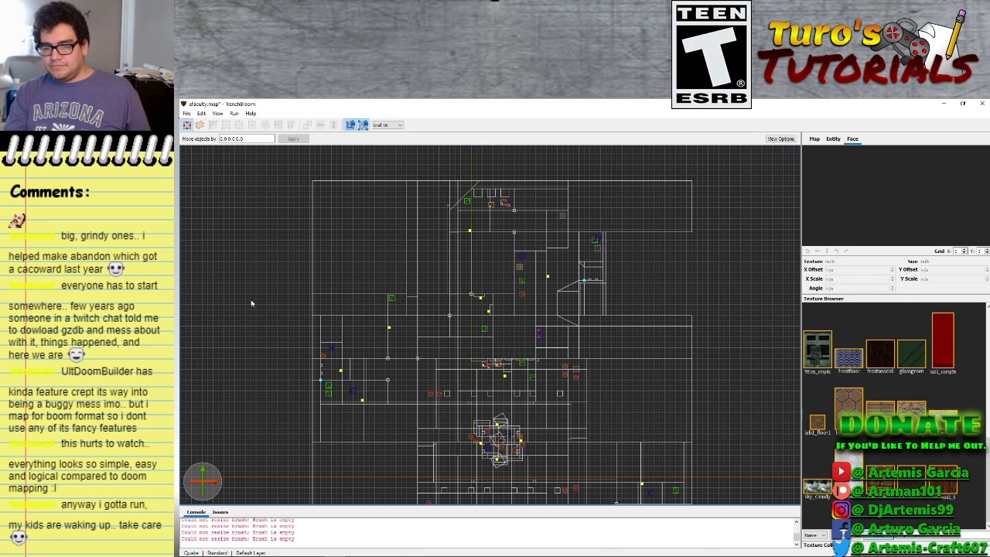
Lower the top of the thin 192-unit-long brick wall beside the ceiling opening to the level of the surrounding sky ceiling
scroll(482, 354, "up", 3)
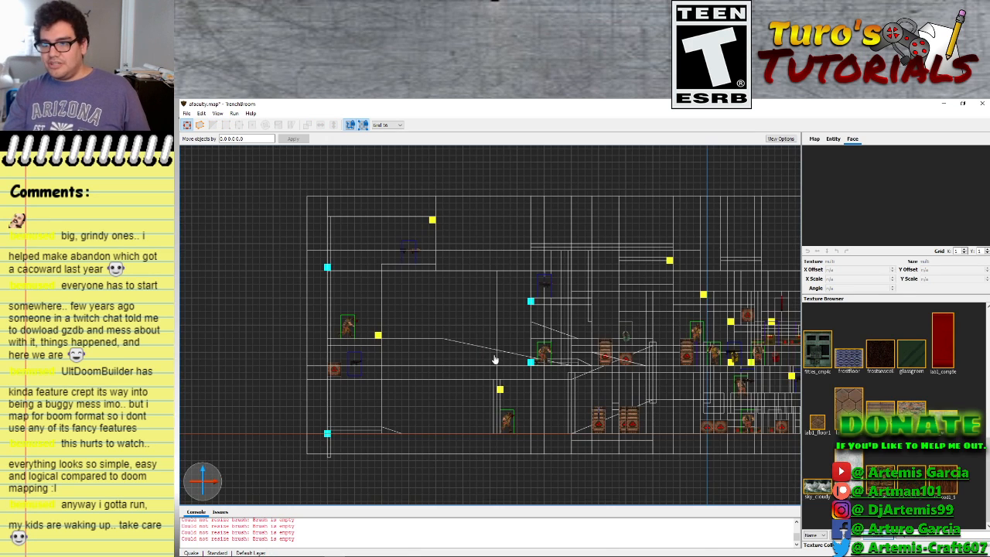
key("space")
key("space")
middle_click_drag(637, 336, 641, 356)
scroll(729, 396, "up", 4)
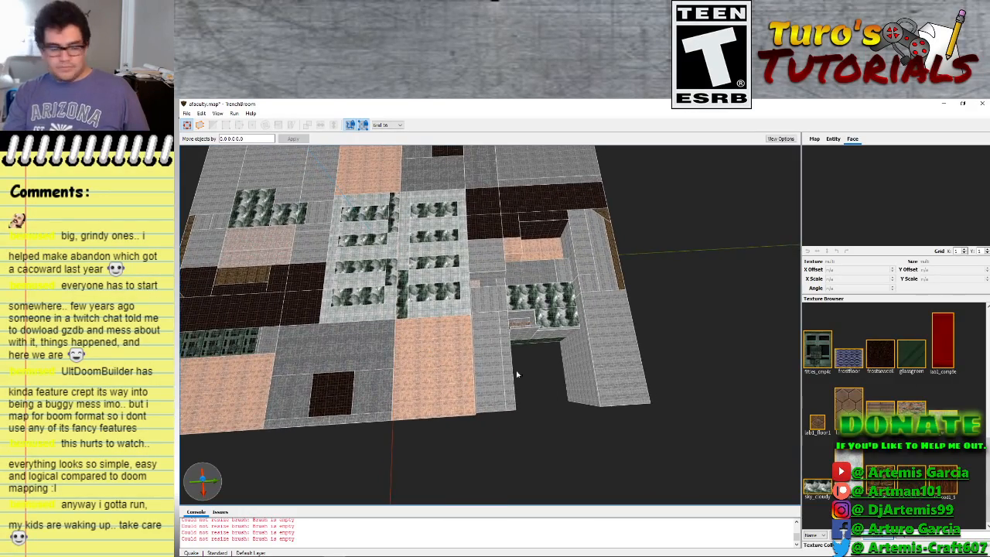
right_click_drag(516, 374, 606, 302)
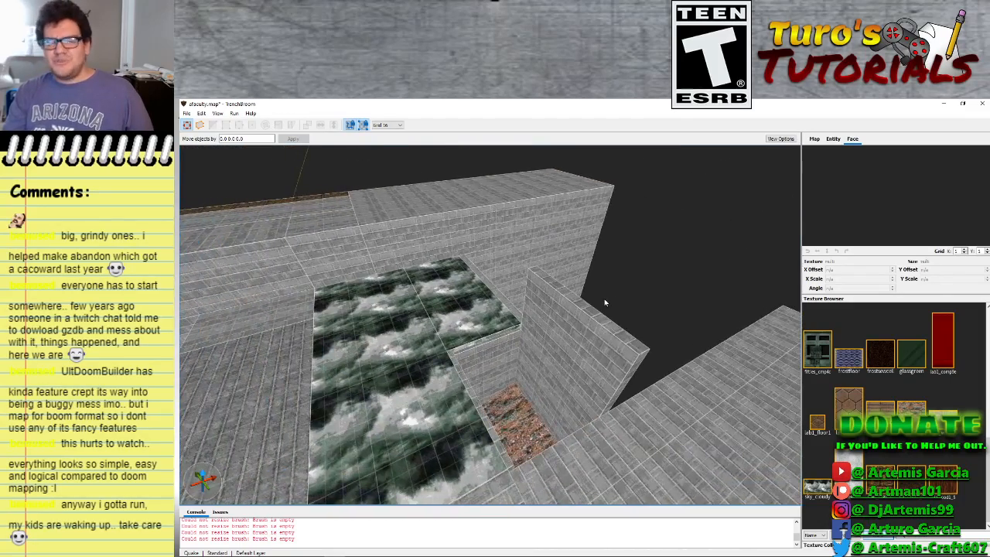
mouse_move(605, 302)
right_mouse_down()
mouse_move(615, 301)
mouse_move(596, 305)
right_mouse_up()
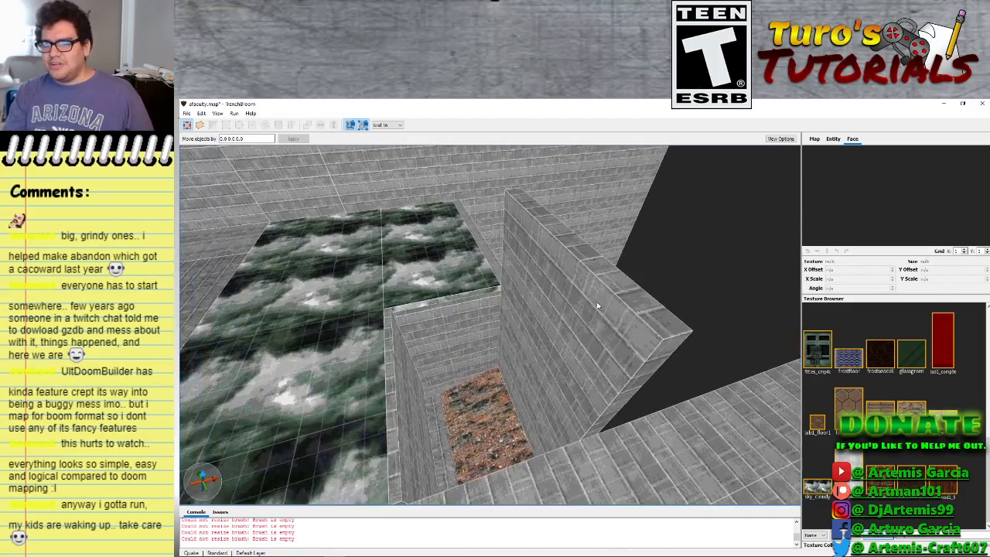
left_click(599, 282)
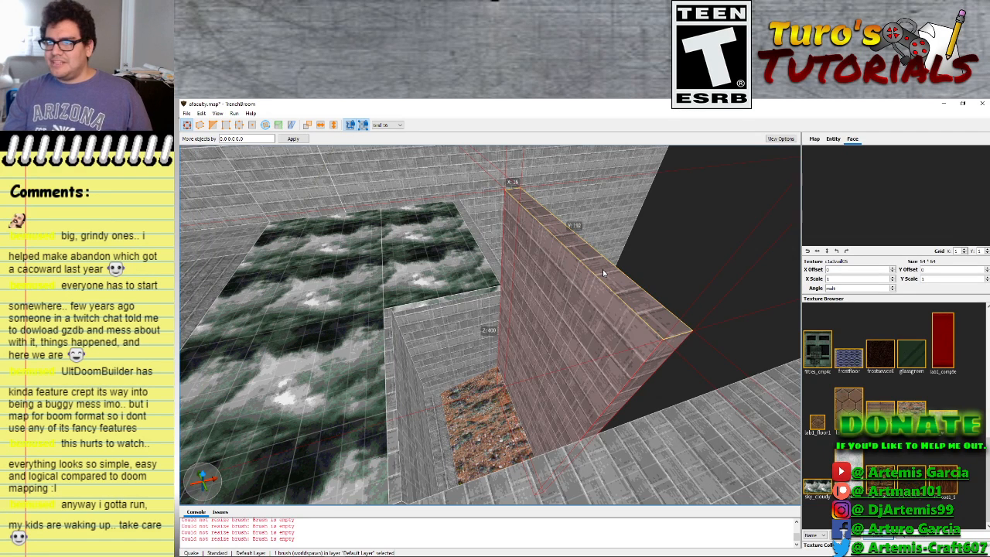
mouse_move(600, 275)
left_mouse_down("shift")
mouse_move(584, 403)
mouse_move(583, 393)
left_mouse_up("shift")
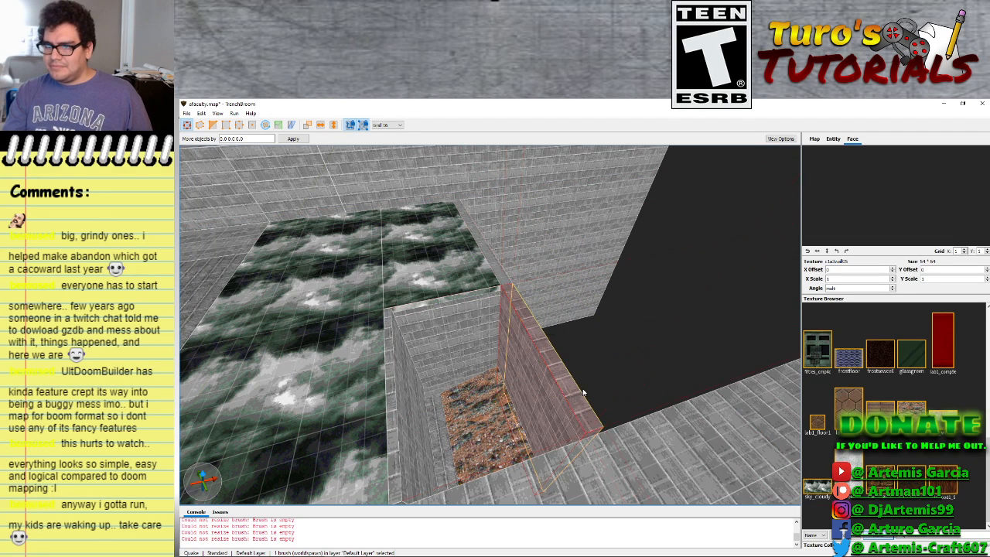
Draw a brick block over the ceiling opening above the rocky floor, between the sky ceiling and the lowered wall
left_click(598, 313)
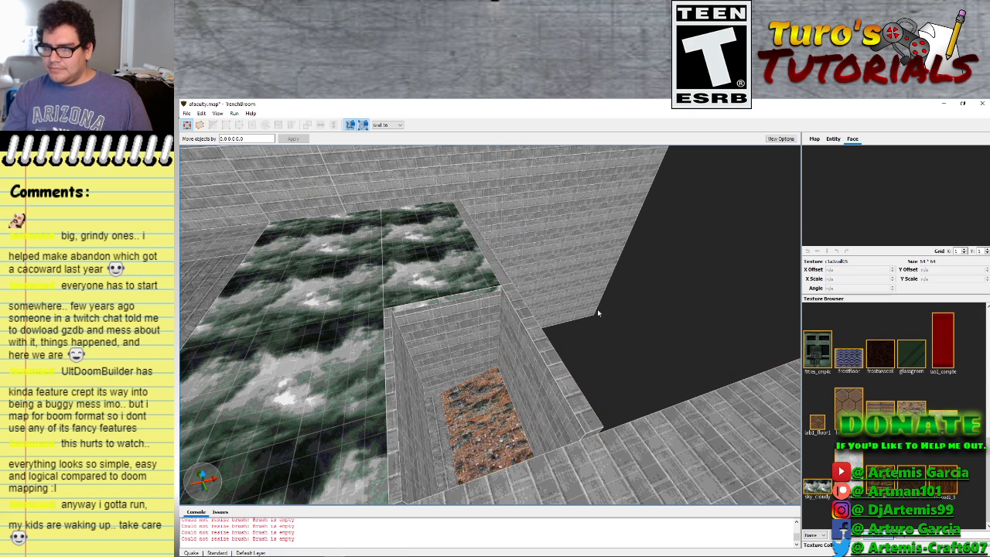
mouse_move(393, 311)
left_mouse_down()
mouse_move(566, 501)
mouse_move(575, 434)
left_mouse_up()
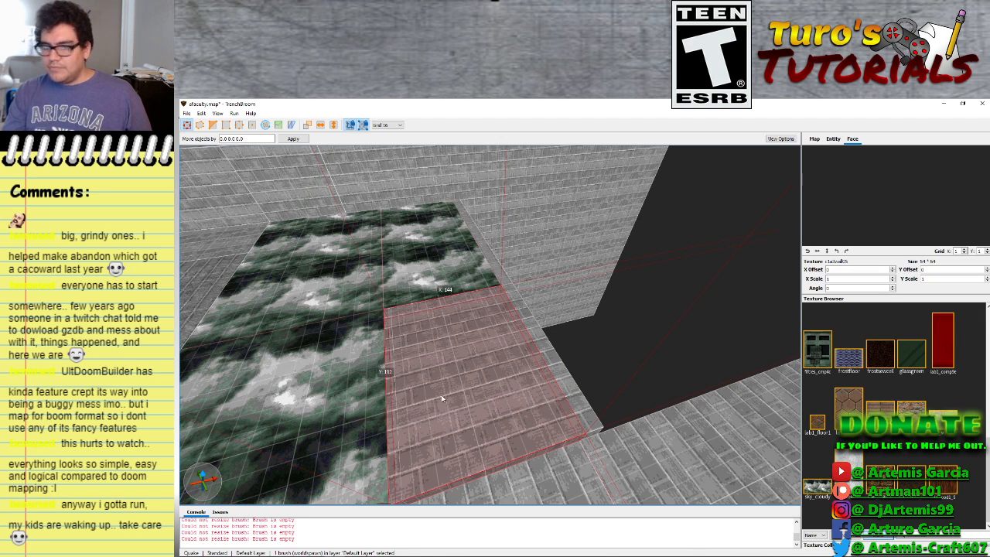
Lower the top of the thin 192-unit-long brick wall behind the rocky alcove and apply the vertical-ribbed concrete texture to it
scroll(486, 395, "up", 5)
mouse_move(486, 396)
right_mouse_down()
mouse_move(544, 380)
mouse_move(540, 352)
mouse_move(540, 371)
mouse_move(540, 353)
mouse_move(482, 346)
mouse_move(478, 331)
mouse_move(505, 360)
mouse_move(493, 368)
mouse_move(524, 354)
right_mouse_up()
scroll(540, 353, "down", 4)
scroll(539, 354, "up", 8)
scroll(531, 362, "down", 8)
scroll(492, 369, "down", 6)
left_click(524, 354)
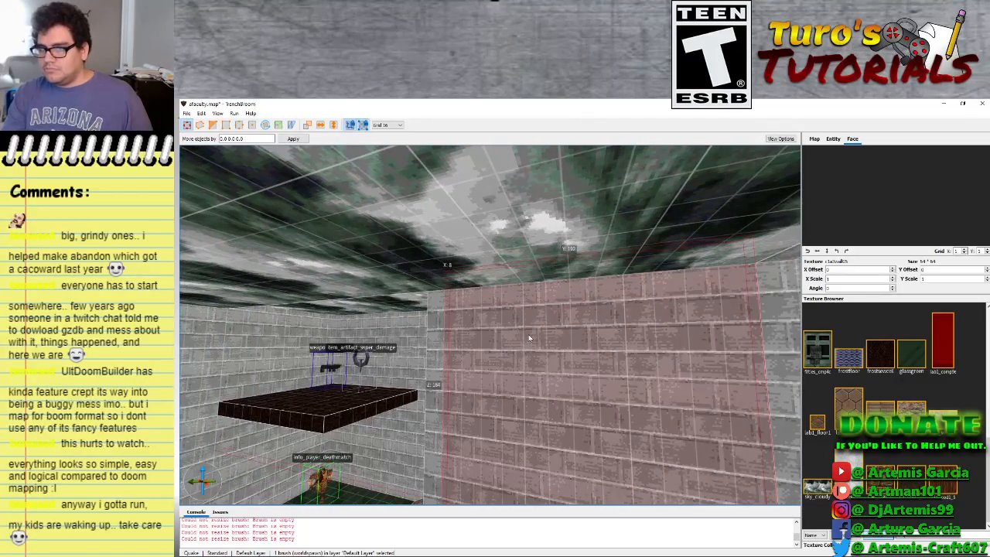
mouse_move(534, 255)
left_mouse_down("shift")
mouse_move(533, 292)
mouse_move(535, 273)
left_mouse_up("shift")
right_click_drag(535, 274, 499, 302)
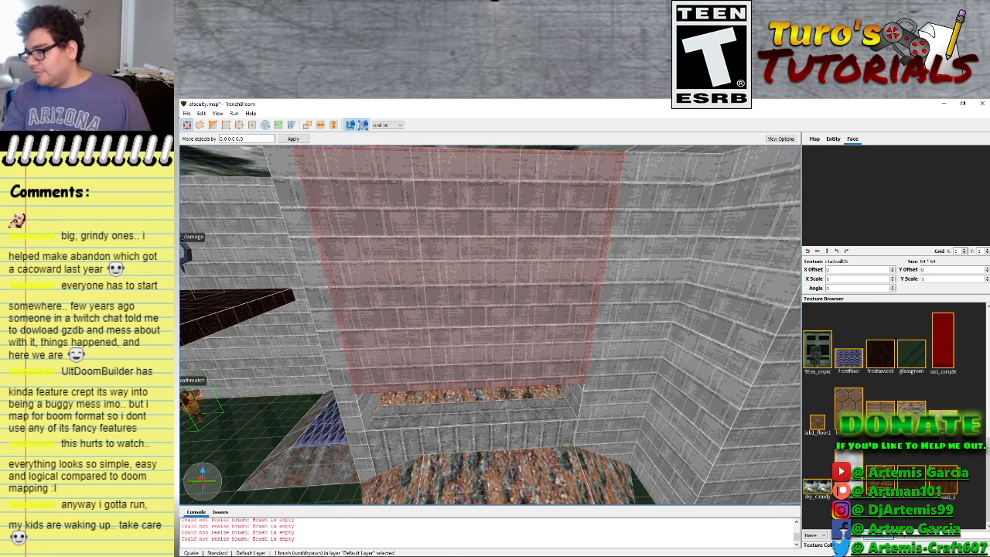
scroll(902, 473, "up", 5)
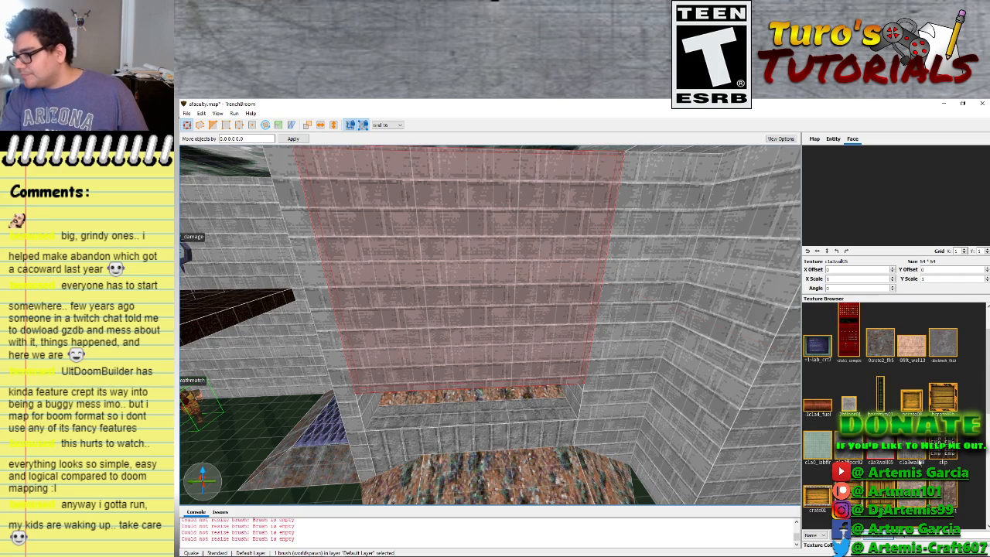
left_click(917, 450)
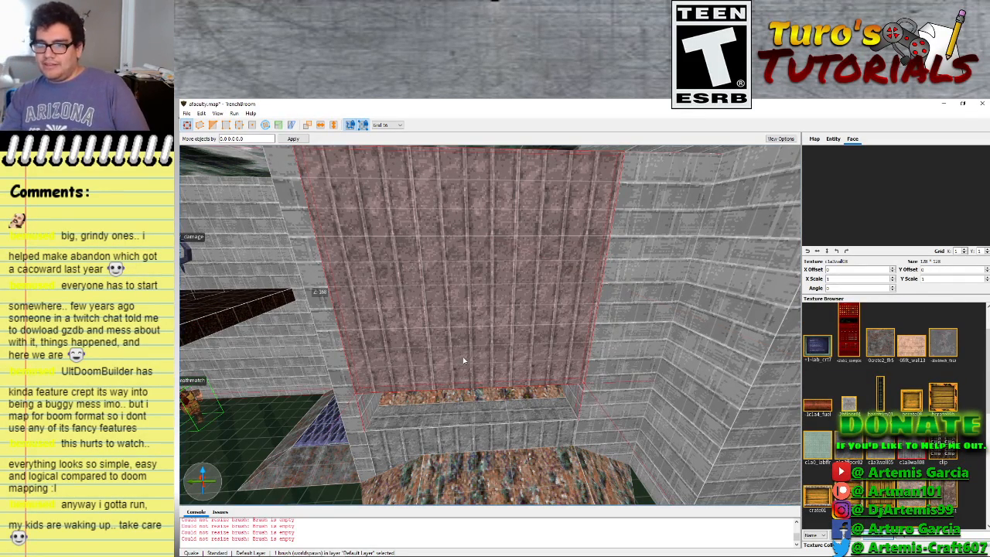
Adjust the depth of the low ribbed ledge's front face and extend the first flanking brick pillar outward beside it
left_click(449, 431)
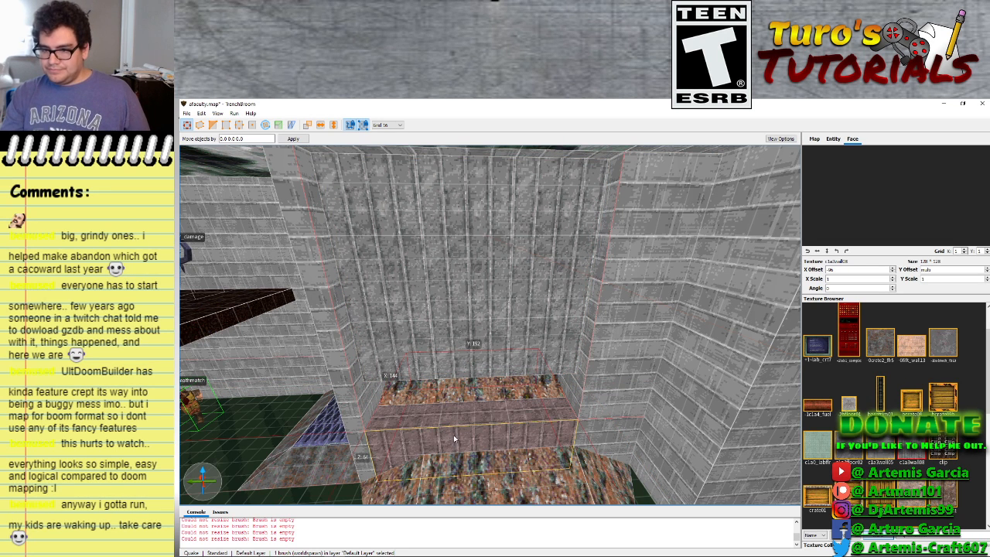
left_click_drag(453, 435, 454, 426, "shift")
mouse_move(454, 426)
right_mouse_down()
mouse_move(389, 457)
mouse_move(424, 465)
mouse_move(520, 450)
mouse_move(525, 433)
mouse_move(465, 464)
mouse_move(437, 428)
mouse_move(465, 355)
right_mouse_up()
key("s")
key("a")
key("d")
key("a")
key("s")
key("w")
key("Down")
left_click(465, 355)
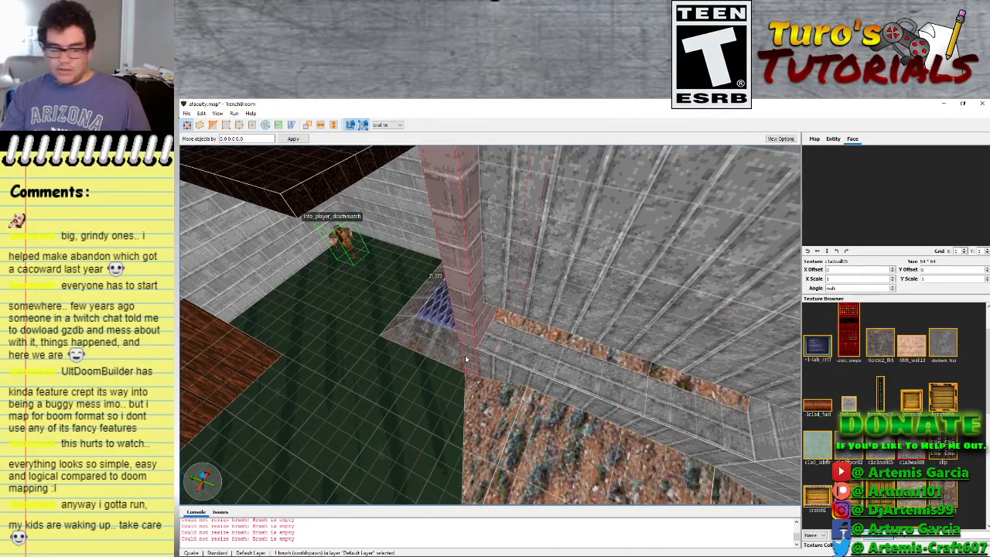
key("shift")
mouse_move(466, 369)
left_mouse_down("shift")
mouse_move(452, 393)
mouse_move(462, 378)
left_mouse_up("shift")
Extend the opposite flanking brick pillar outward past the ledge and trim its outer side back to the surrounding wall
right_click_drag(461, 379, 488, 397)
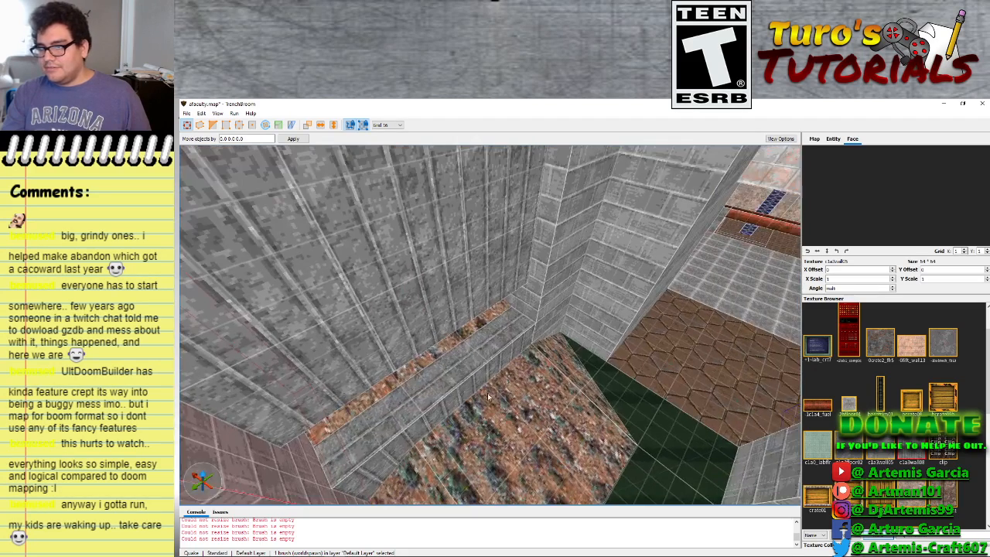
left_click(545, 330)
mouse_move(584, 300)
left_mouse_down("shift")
mouse_move(553, 309)
mouse_move(542, 365)
left_mouse_up("shift")
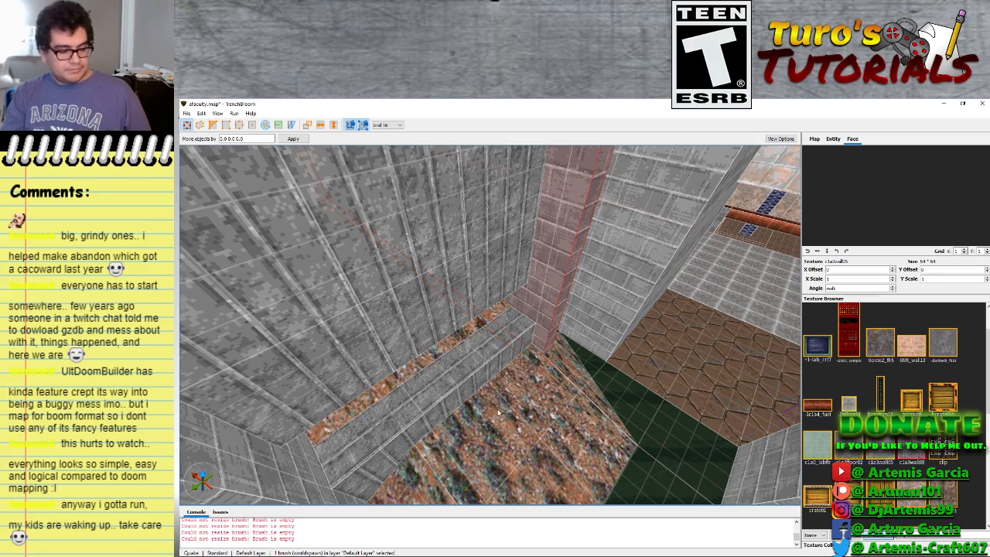
right_click_drag(498, 412, 399, 365)
key("w")
mouse_move(449, 363)
left_mouse_down("shift")
mouse_move(467, 373)
mouse_move(603, 317)
left_mouse_up("shift")
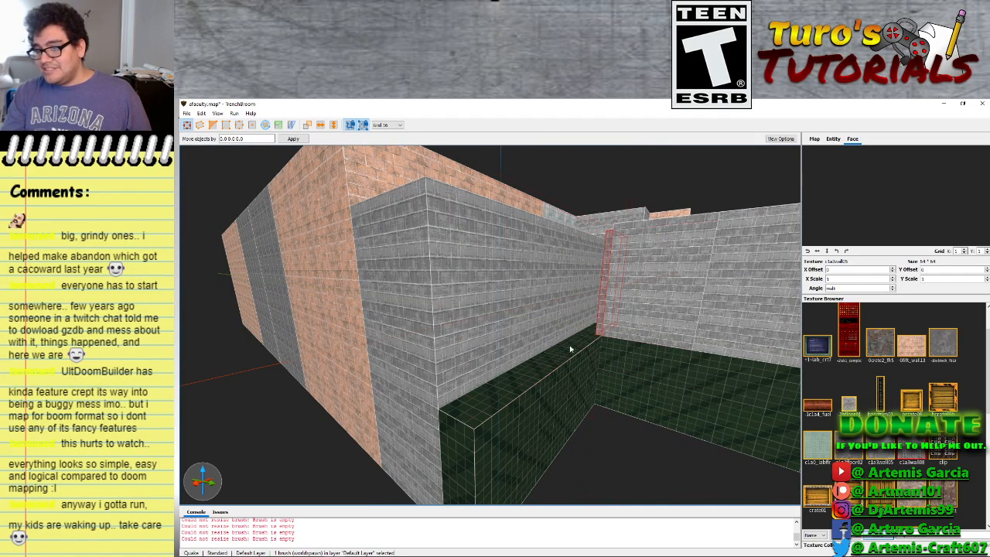
Trim the protruding glassgreen block on the map's outside beneath the brick walls and delete the leftover piece
left_click(473, 421)
mouse_move(466, 445)
left_mouse_down("shift")
mouse_move(611, 364)
mouse_move(588, 380)
left_mouse_up("shift")
key("w")
right_click_drag(588, 381, 577, 450)
key("w")
key("s")
key("Delete")
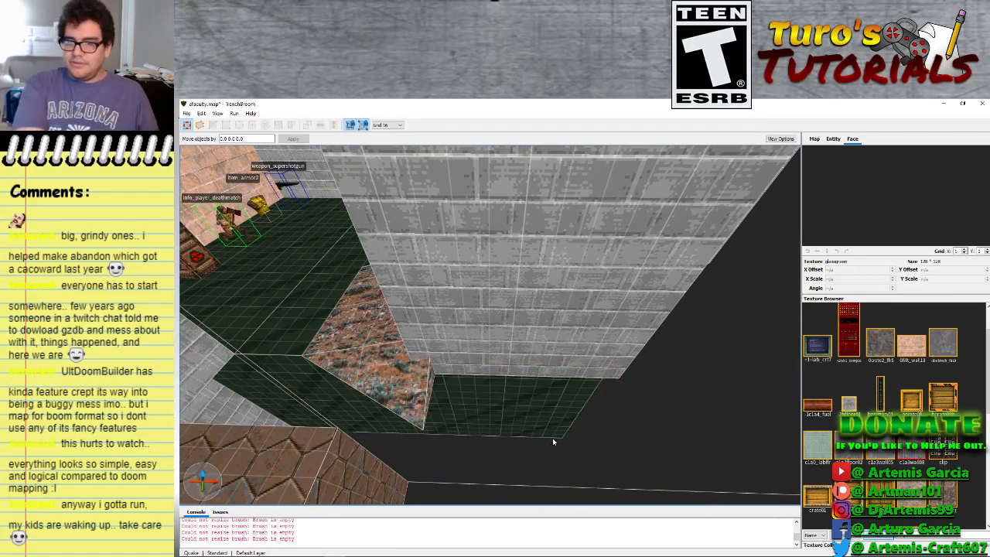
Delete the glassgreen floor block running beside the explosive boxes, spawn point and armor
left_click(503, 422)
key("a")
mouse_move(333, 386)
right_mouse_down()
mouse_move(344, 379)
mouse_move(430, 393)
mouse_move(421, 392)
right_mouse_up()
key("d")
key("s")
key("w")
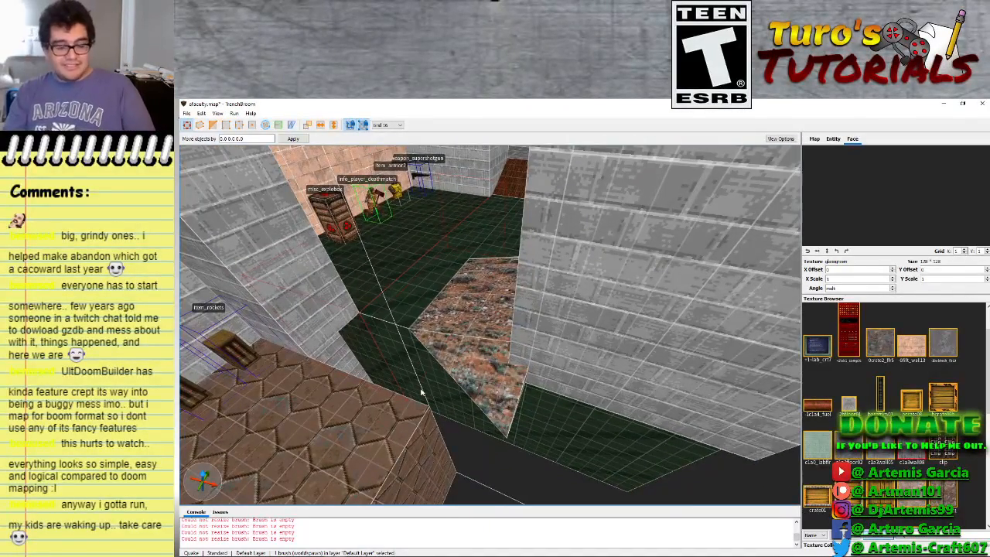
key("Delete")
Widen the remaining glassgreen floor block to 512 units along X across the gap and extend it toward the hexagon-tiled floor
left_click(401, 357)
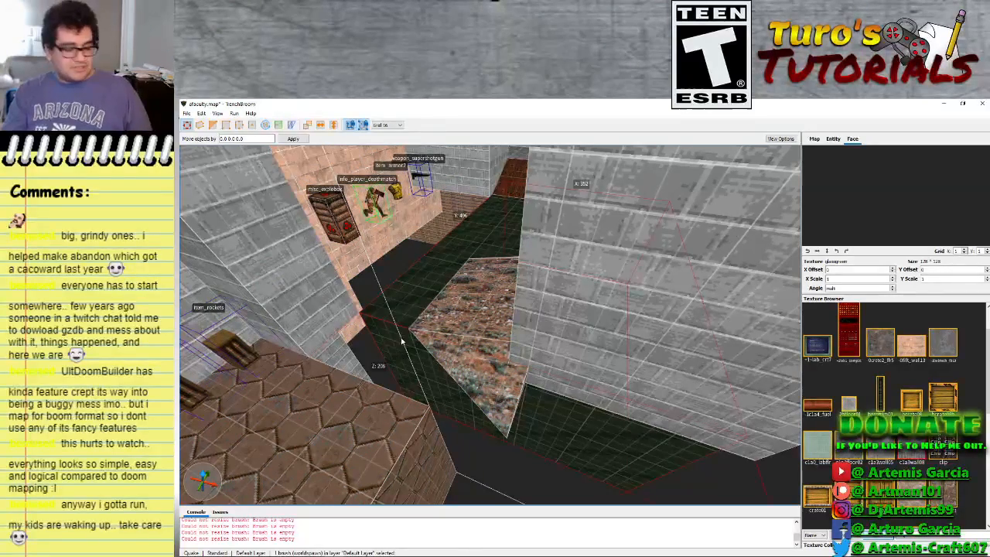
mouse_move(375, 270)
left_mouse_down("shift")
mouse_move(305, 245)
mouse_move(285, 249)
mouse_move(358, 318)
left_mouse_up("shift")
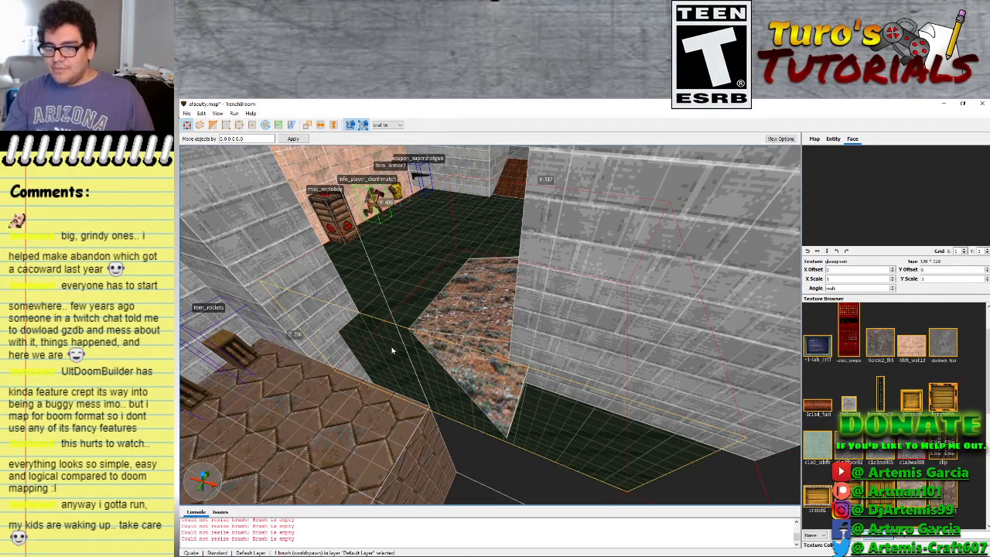
left_click_drag(391, 349, 361, 394, "shift")
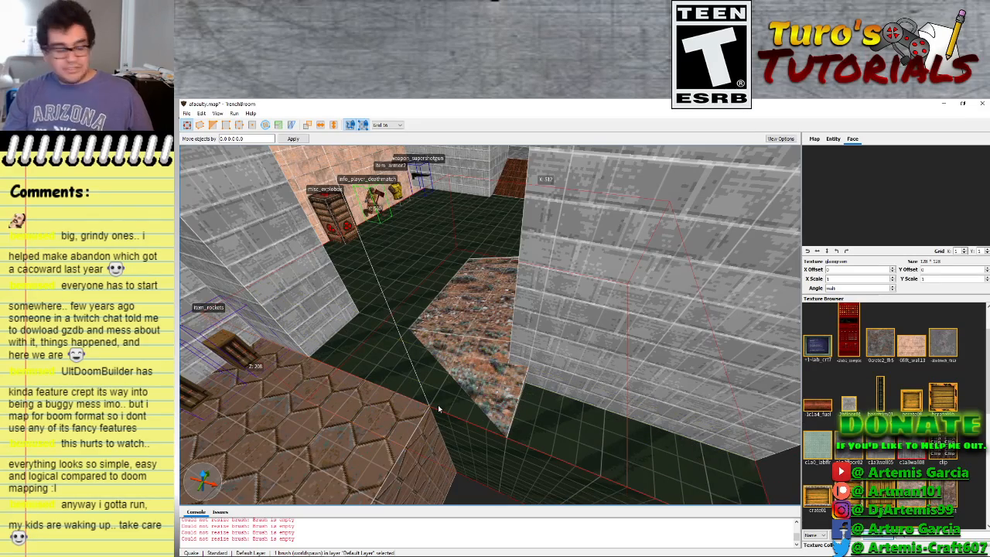
Select the three pieces of the rocky ramp and shift them sideways by two grid units in front of the ledge
right_click_drag(405, 408, 525, 404)
key("s")
key("s")
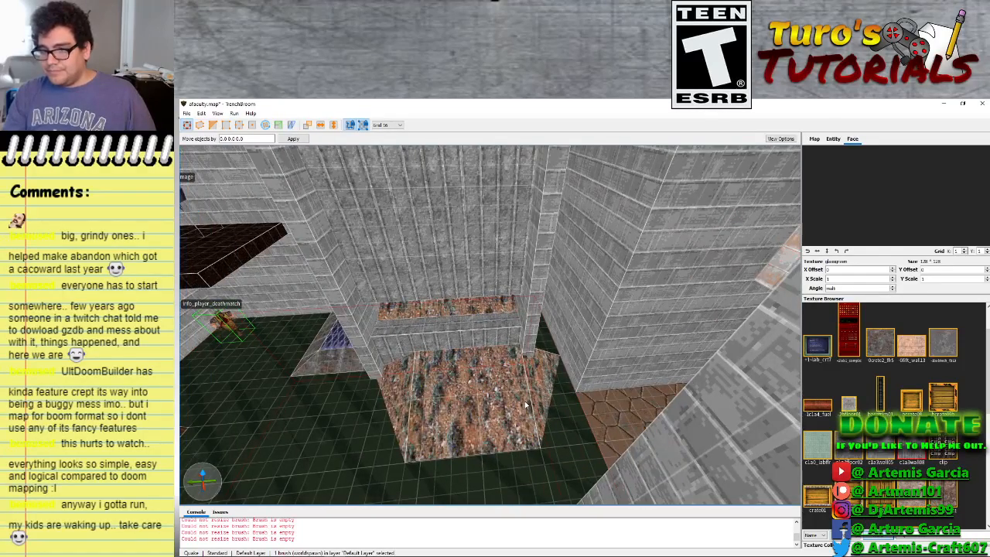
left_click(400, 379)
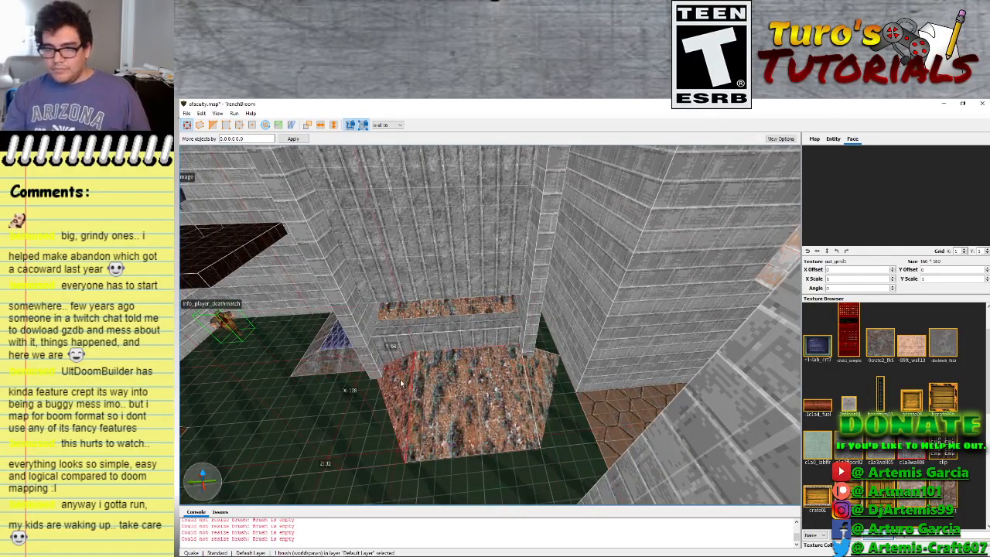
left_click(487, 381, "ctrl")
left_click(534, 375, "ctrl")
key("Left")
key("Left")
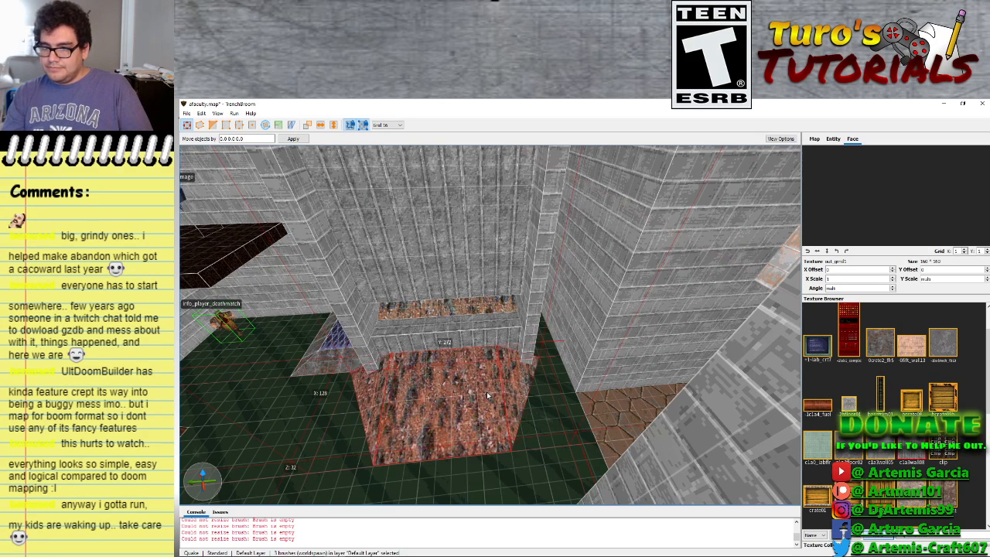
key("Down")
key("Up")
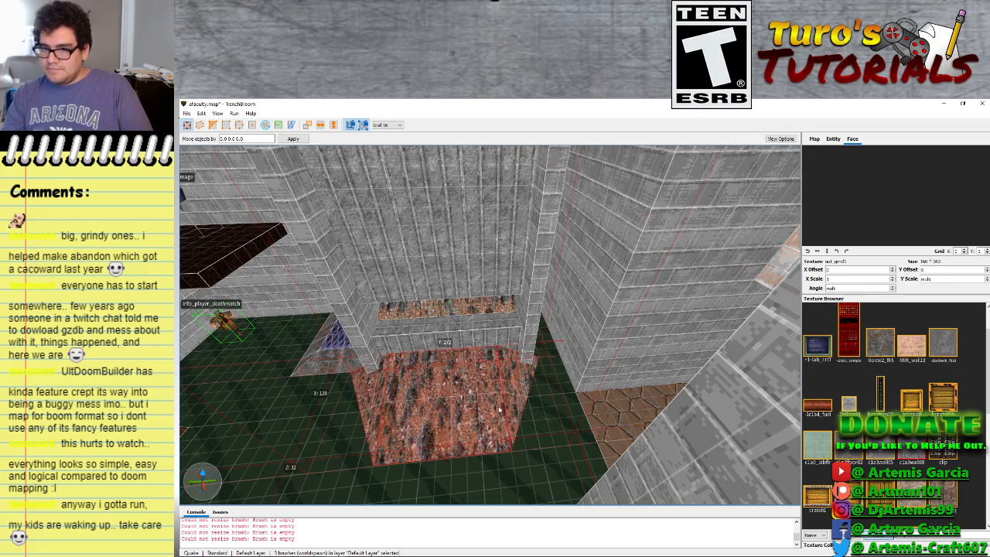
Narrow the ramp's middle piece to 112 units from the hexagon-floor side and move that side's wedge against it
scroll(498, 405, "up", 4)
scroll(498, 418, "down", 3)
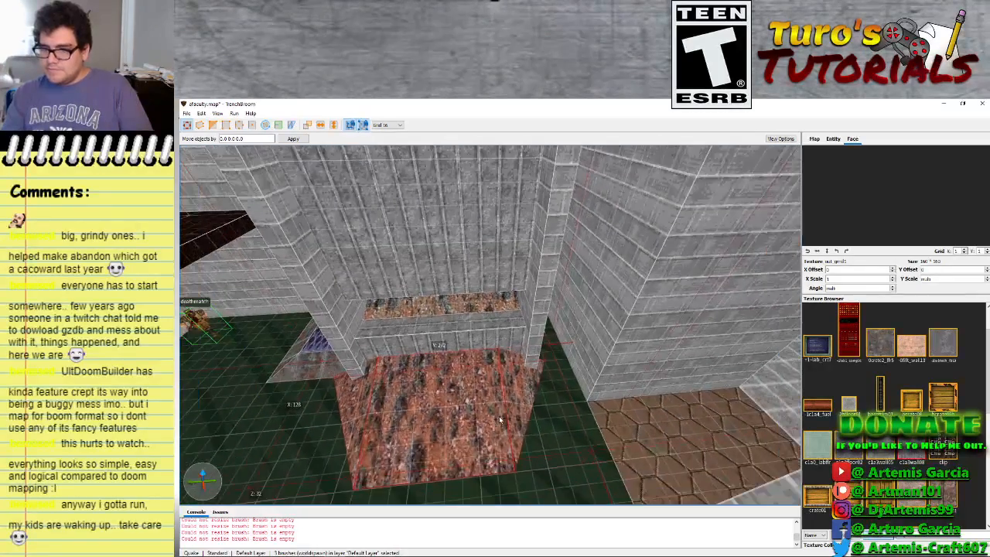
left_click(482, 410)
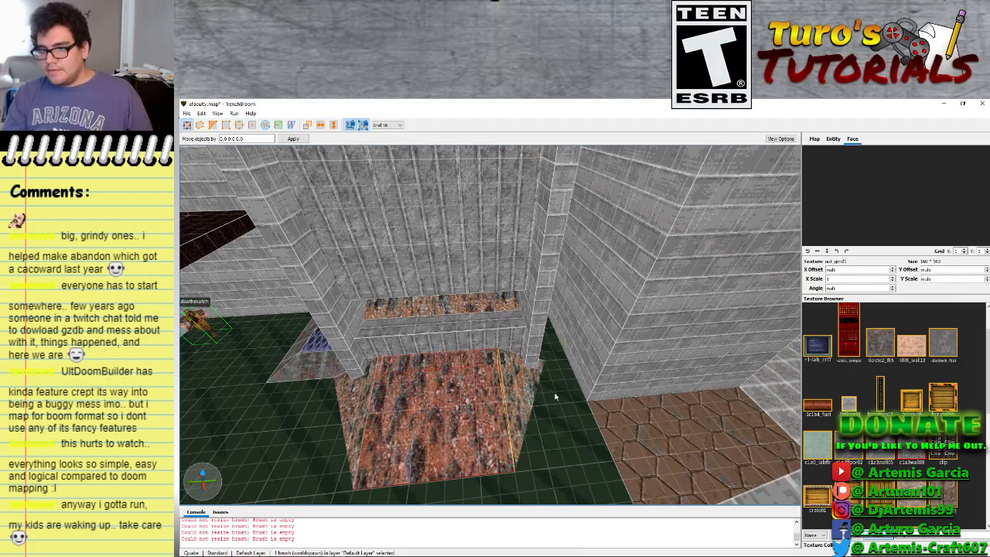
left_click_drag(554, 396, 522, 388)
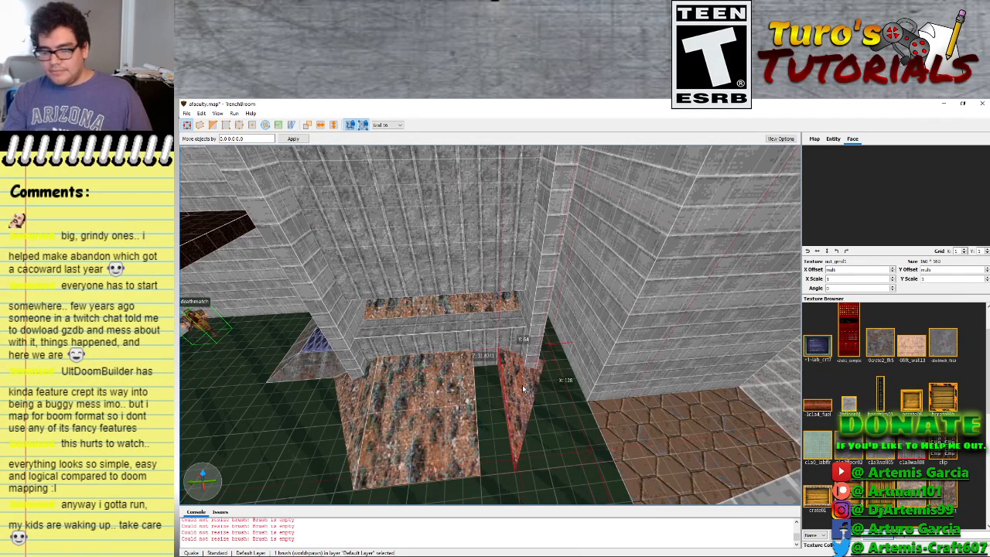
key("ctrl+z")
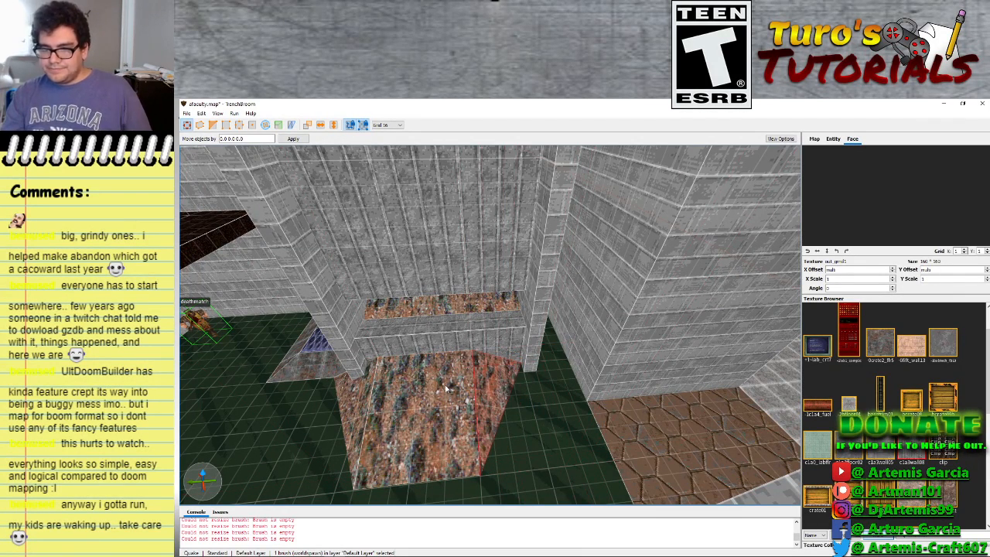
Narrow the ramp's middle piece from the opposite side and move the other wedge against it, making the ramp 208 units wide
left_click(387, 400)
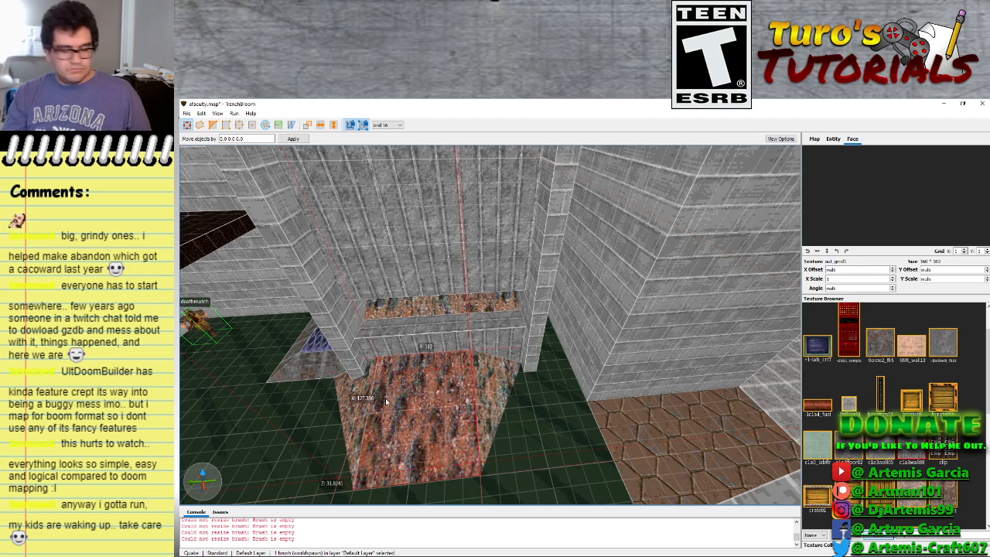
mouse_move(387, 401)
left_mouse_down()
mouse_move(338, 396)
mouse_move(357, 400)
left_mouse_up()
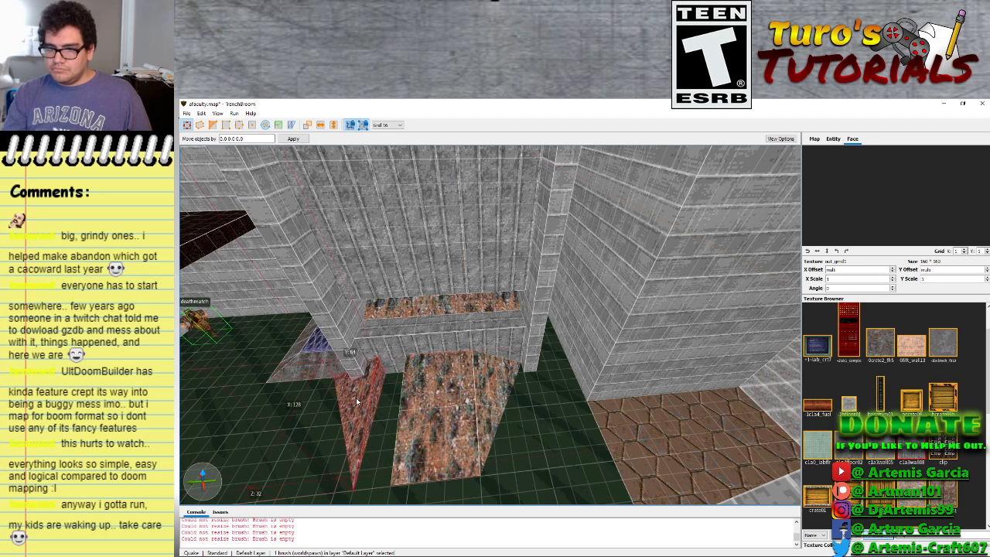
key("ctrl+z")
left_click(382, 414)
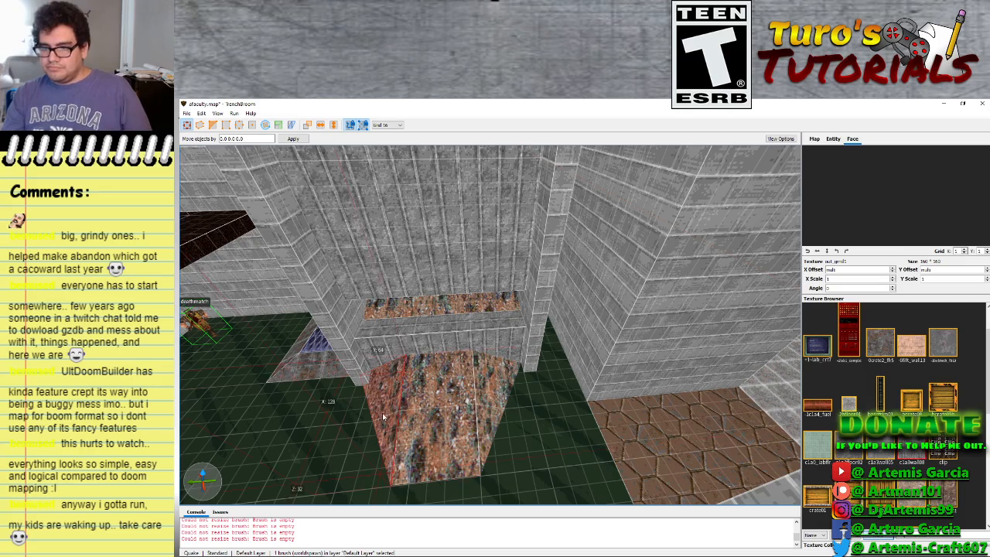
Inspect the texture alignment of the rocky ramp's sloped faces one at a time
mouse_move(366, 434)
right_mouse_down()
mouse_move(385, 432)
mouse_move(404, 483)
mouse_move(357, 450)
mouse_move(426, 426)
mouse_move(371, 427)
right_mouse_up()
key("w")
key("d")
left_click(450, 337, "shift")
left_click(512, 315, "shift")
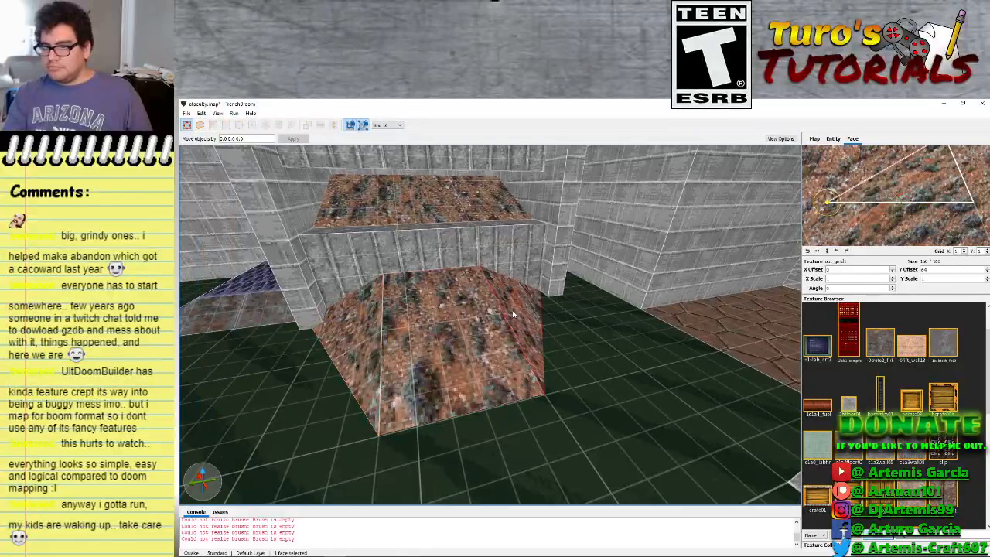
left_click(416, 317, "shift")
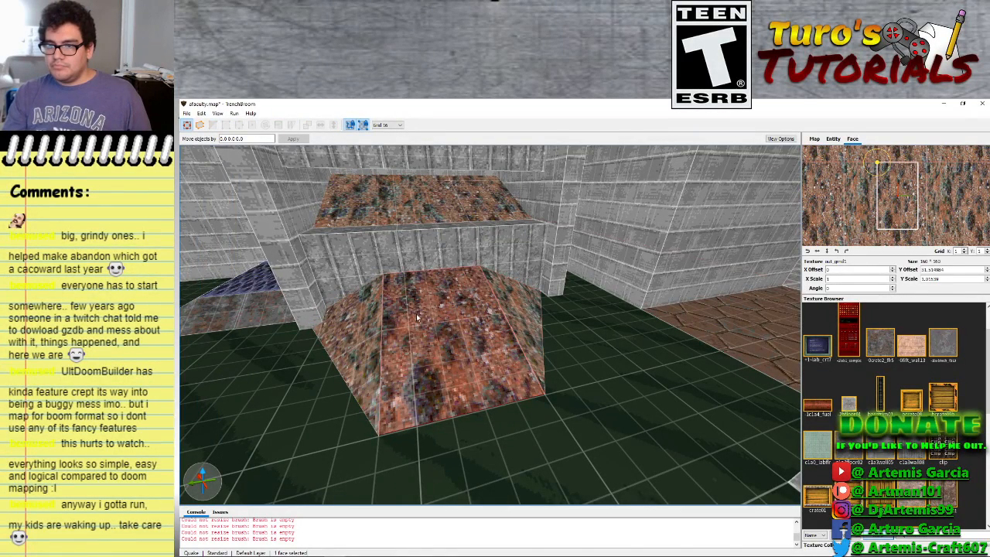
With all three ramp pieces selected, pull the middle piece's lower front edge back toward the ledge using the Edge tool
left_click(369, 328)
left_click(506, 331, "ctrl")
left_click(449, 334, "ctrl")
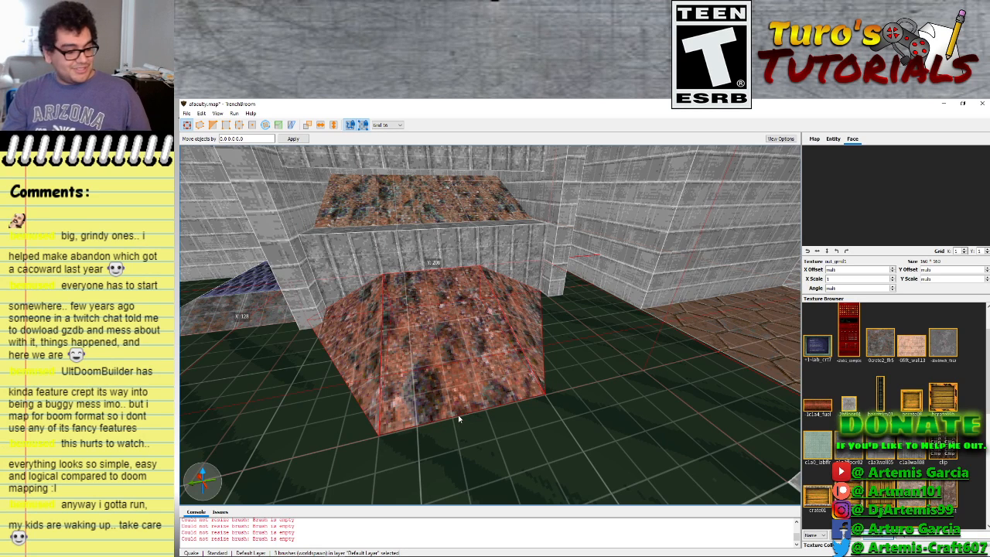
key("shift")
key("shift")
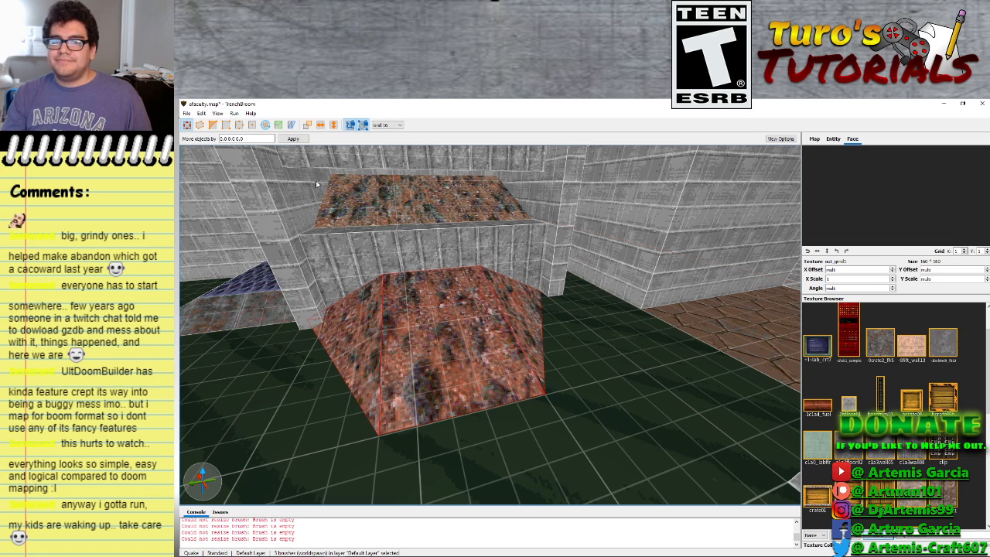
left_click(227, 127)
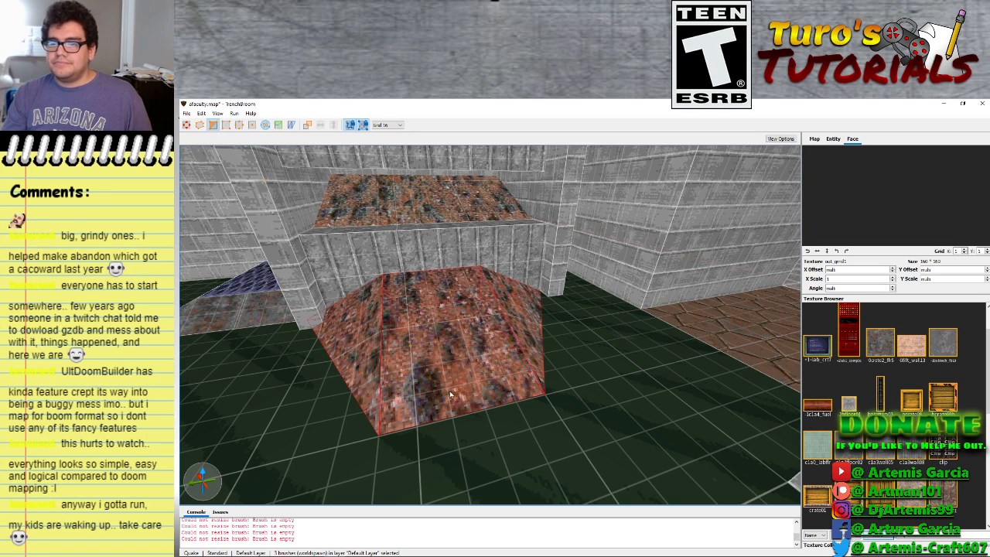
left_click(240, 128)
left_click_drag(468, 415, 455, 371)
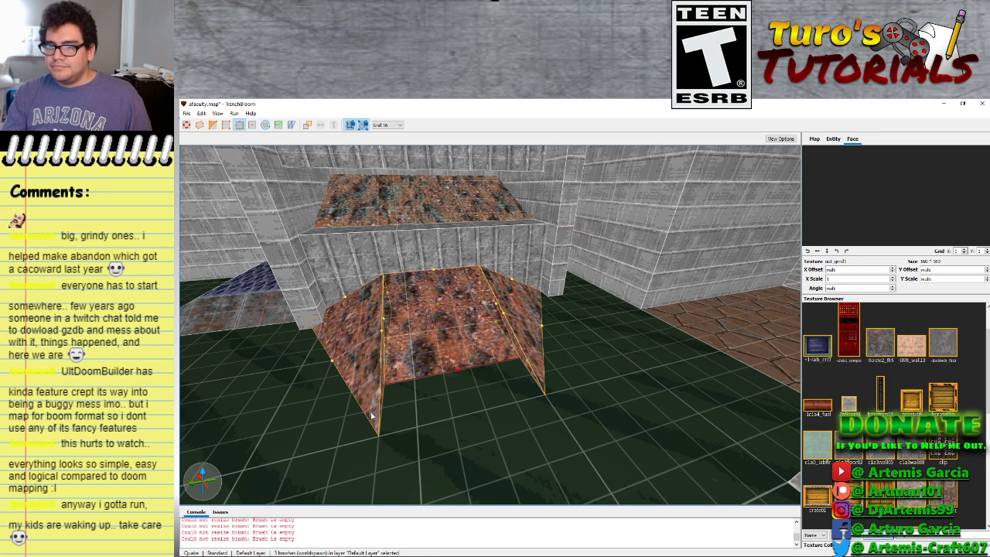
Move the lower front vertex of the wedge nearest the blue grate back to the shortened middle slope's corner
left_click(228, 126)
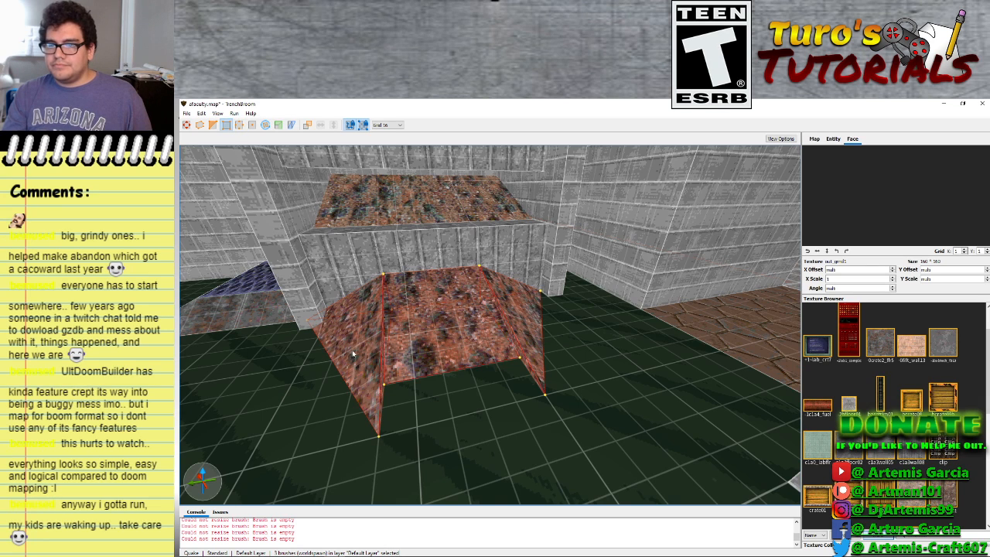
left_click(253, 125)
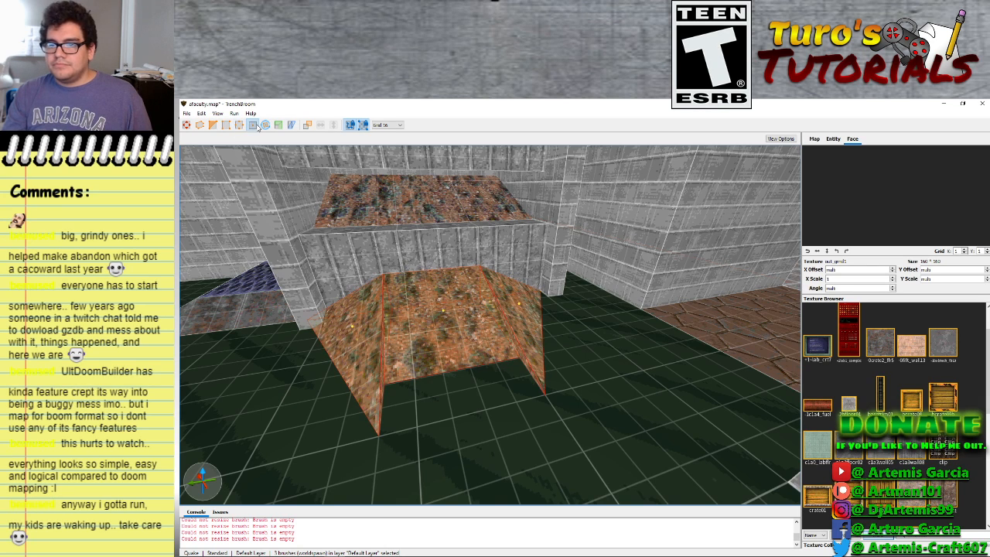
key("v")
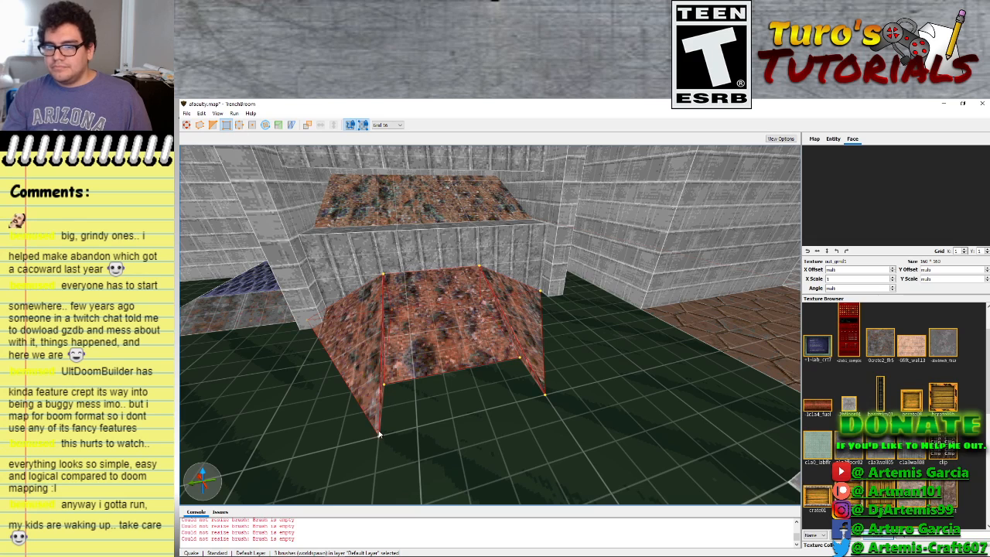
left_click_drag(380, 443, 379, 399)
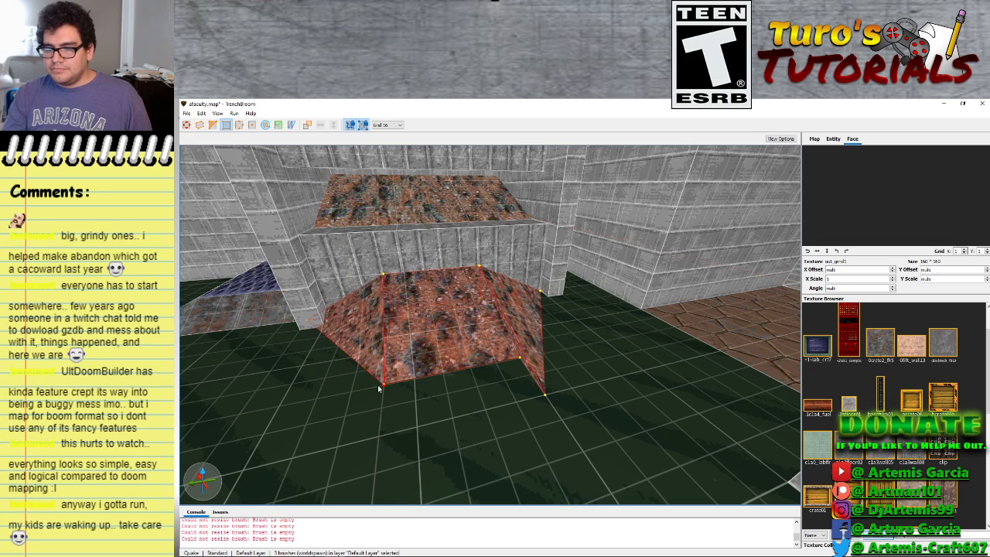
Move the opposite wedge's lower front vertex back to the middle slope's corner and pull the near wedge's outer vertex inward
left_click_drag(546, 397, 519, 354)
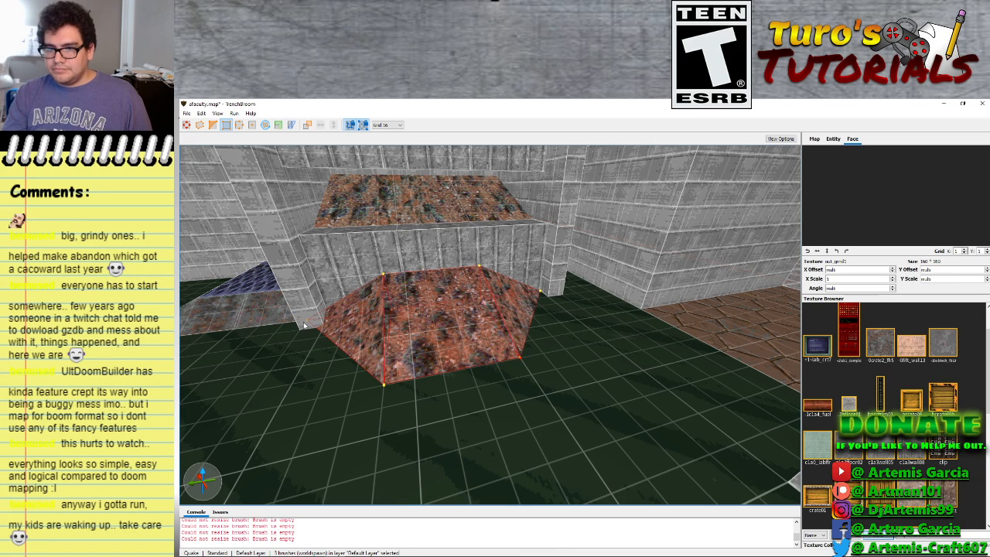
left_click_drag(309, 325, 325, 326)
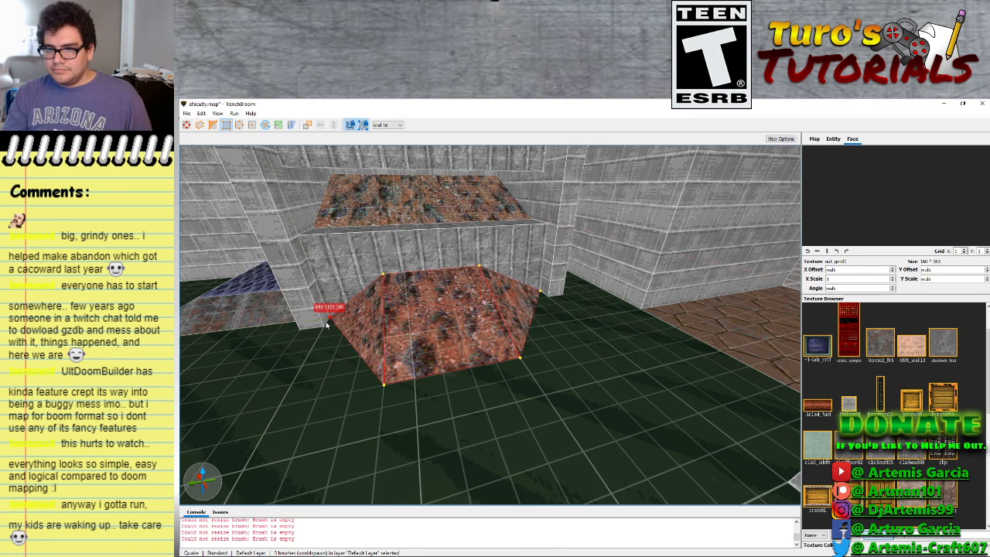
Return to moving objects and lower the top of the tall brick wall beside the weapon platform to the sky's level
mouse_move(466, 375)
right_mouse_down()
mouse_move(490, 354)
mouse_move(398, 336)
mouse_move(385, 379)
mouse_move(422, 375)
mouse_move(441, 354)
mouse_move(519, 355)
mouse_move(498, 343)
mouse_move(413, 347)
mouse_move(427, 351)
right_mouse_up()
left_click(463, 313)
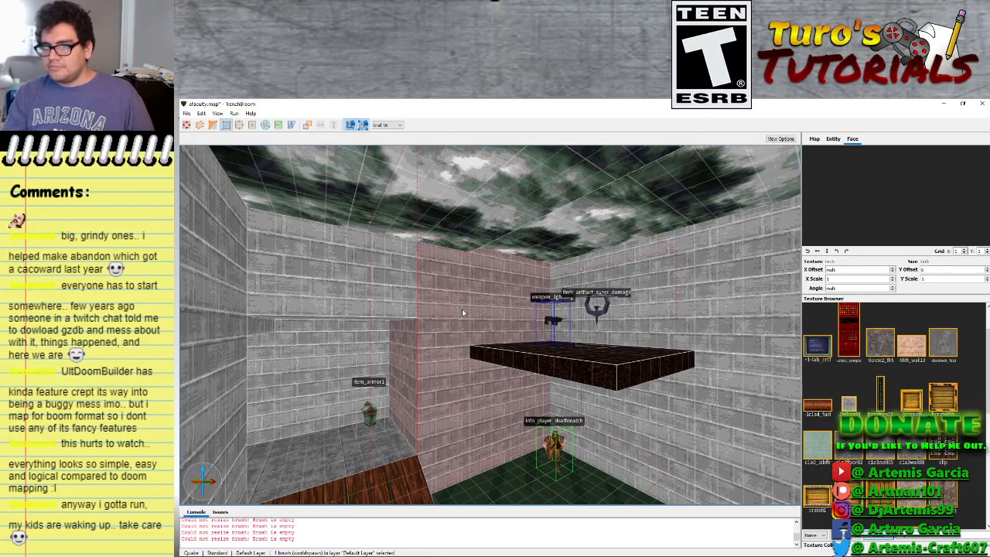
left_click(187, 125)
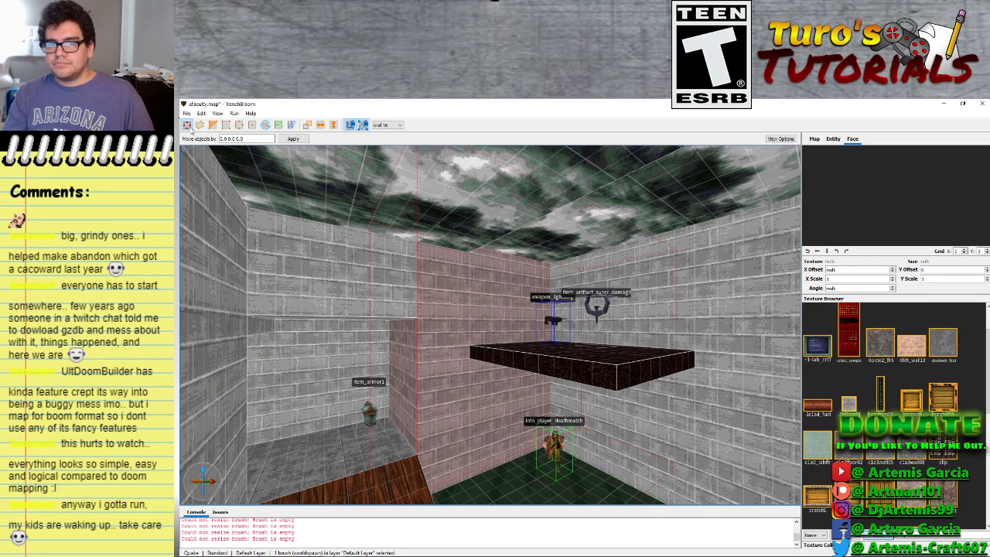
scroll(464, 182, "down", 2)
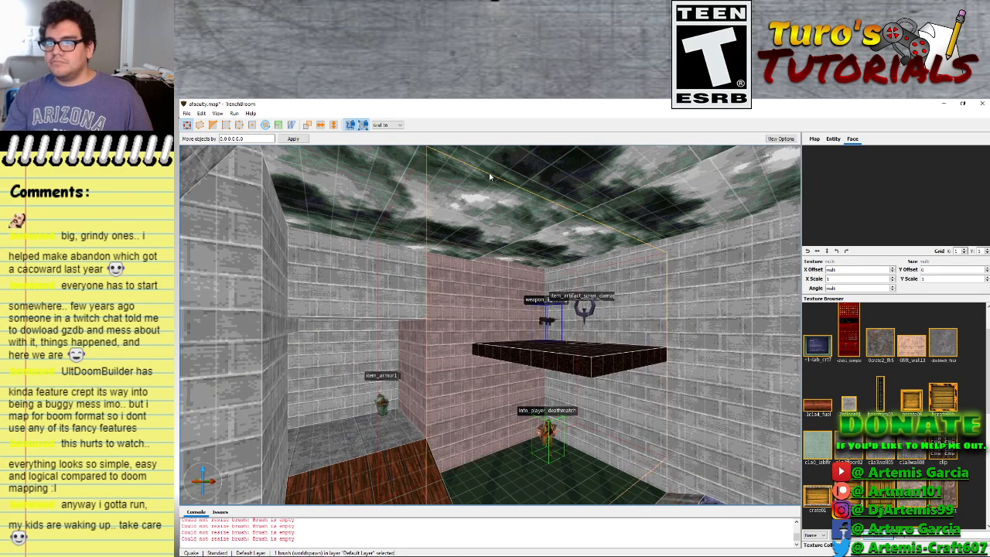
mouse_move(499, 164)
left_mouse_down("shift")
mouse_move(486, 293)
mouse_move(485, 242)
left_mouse_up("shift")
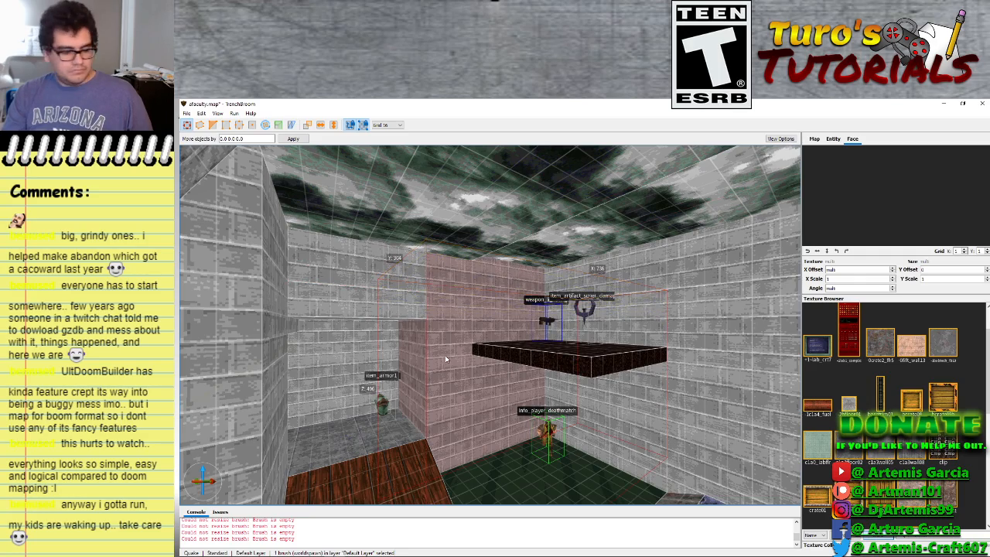
Shorten the brick wall's protruding outer end until it lines up with the adjoining outer wall
mouse_move(444, 355)
right_mouse_down()
mouse_move(453, 342)
mouse_move(397, 353)
mouse_move(362, 379)
mouse_move(402, 336)
mouse_move(425, 382)
right_mouse_up()
key("w")
key("s")
scroll(418, 391, "down", 1)
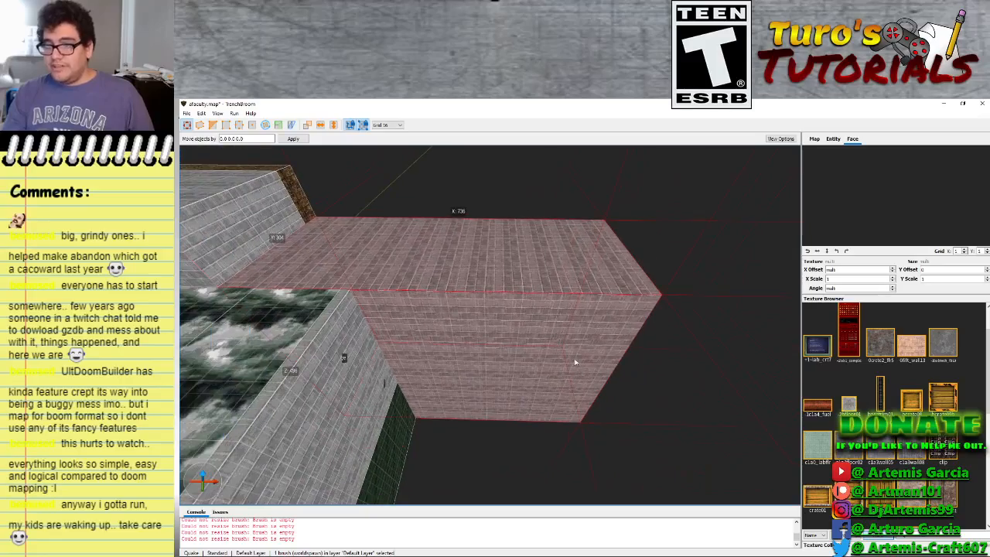
left_click_drag(695, 338, 370, 334, "shift")
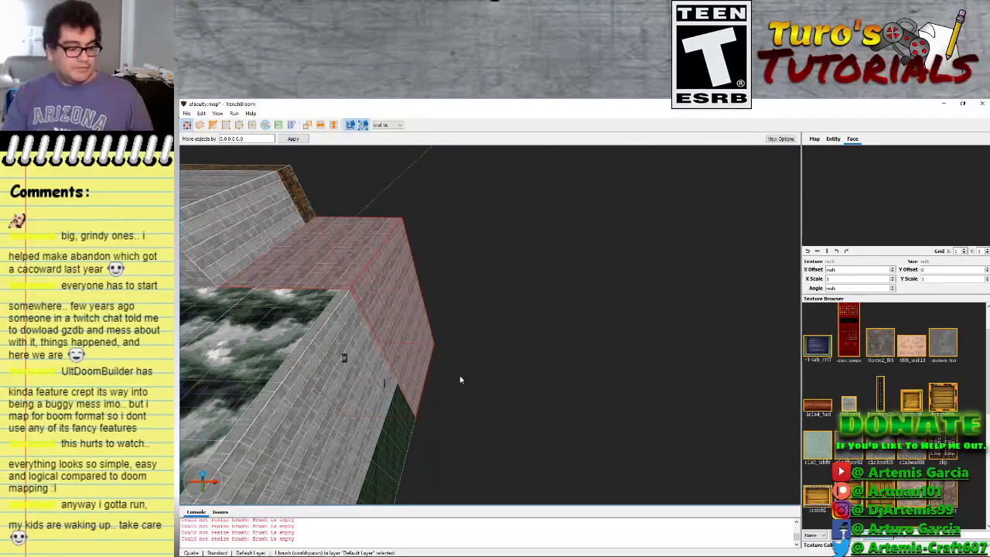
Raise the underside of the thick green floor brush to make it thinner
mouse_move(460, 379)
right_mouse_down()
mouse_move(389, 380)
mouse_move(399, 377)
mouse_move(393, 368)
mouse_move(399, 377)
mouse_move(296, 399)
mouse_move(355, 364)
mouse_move(393, 393)
mouse_move(402, 320)
right_mouse_up()
left_click(391, 345)
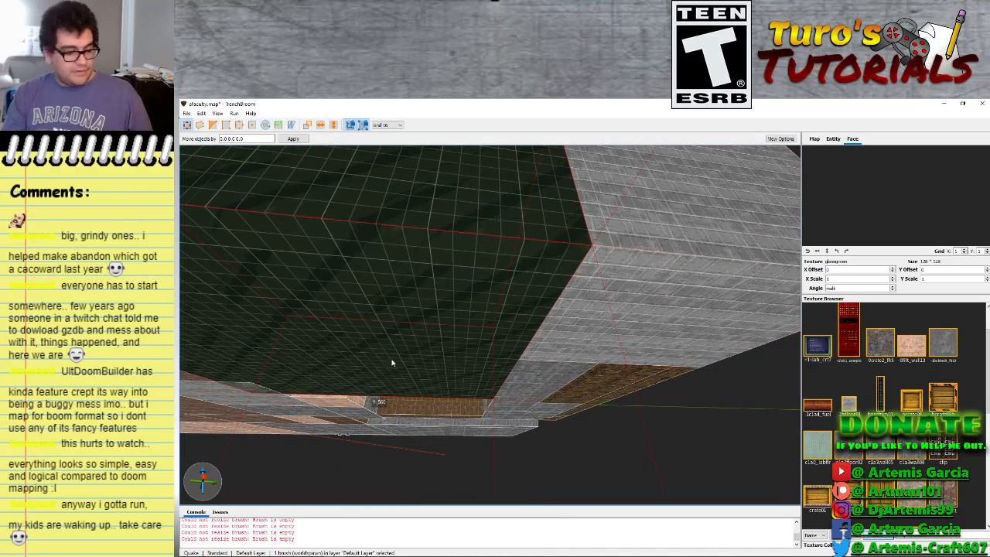
right_click_drag(387, 371, 402, 221)
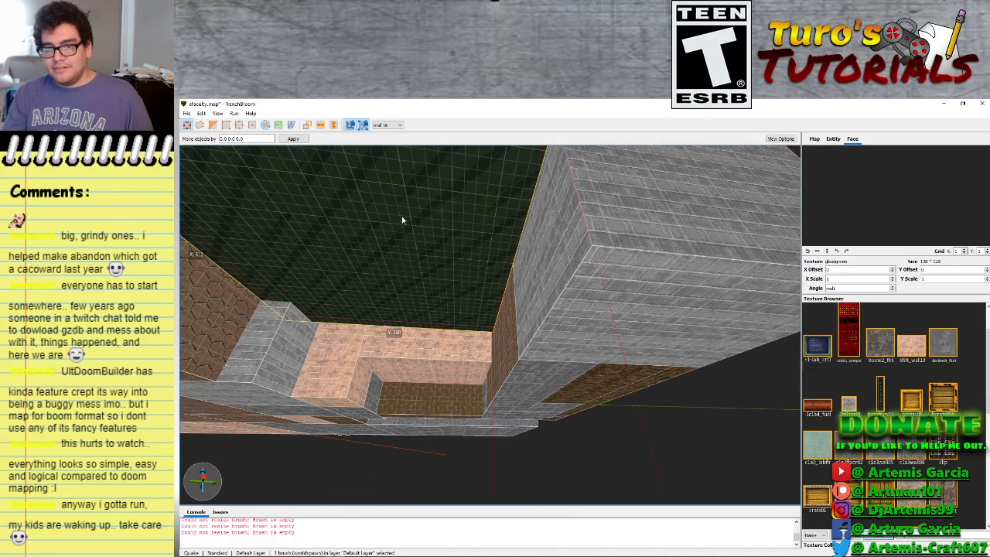
Raise the underside of the brick wall at the green floor's corner
mouse_move(397, 348)
right_mouse_down()
mouse_move(461, 320)
mouse_move(529, 416)
right_mouse_up()
left_click(462, 320)
left_click_drag(529, 416, 535, 298, "shift")
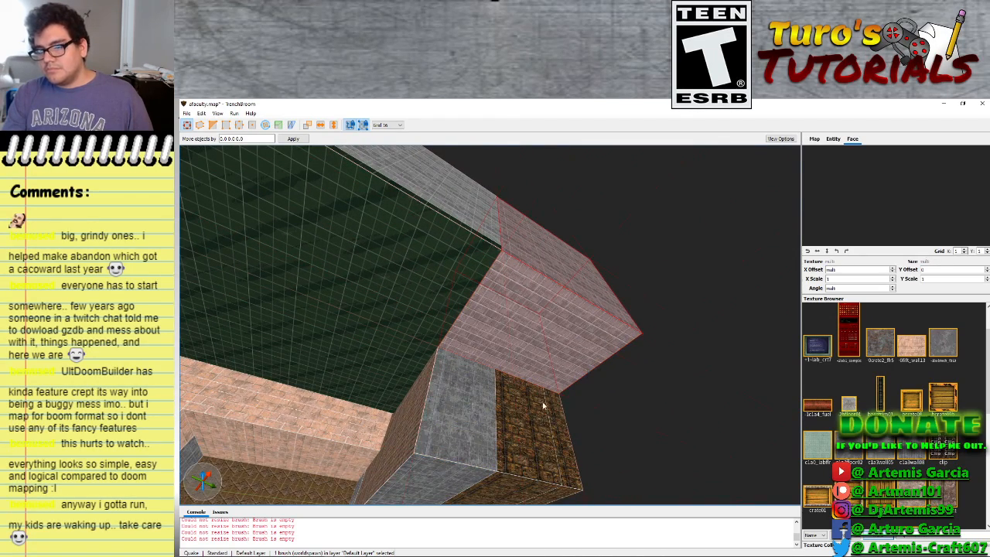
Delete the outer rock-textured slab below the corner brick wall
right_click_drag(522, 406, 503, 414)
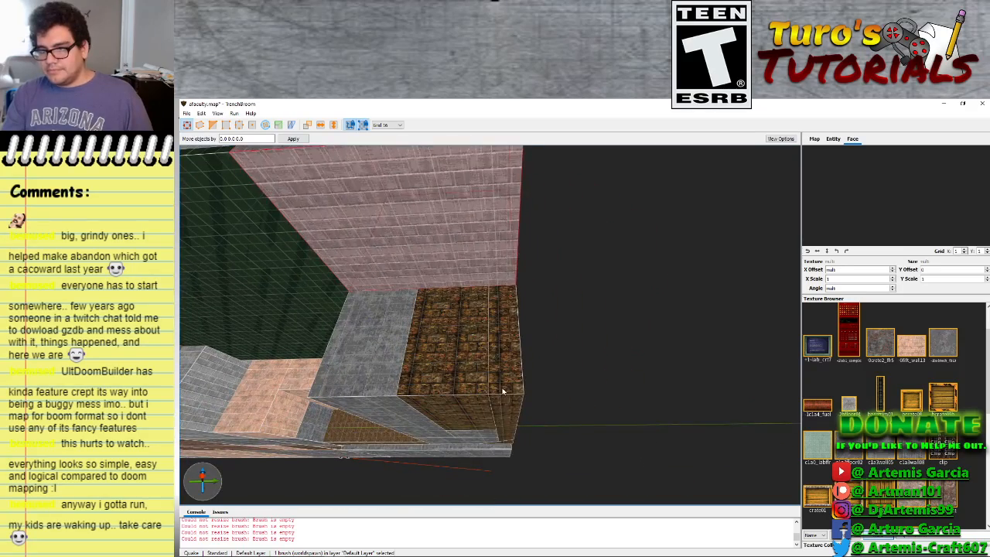
left_click(502, 391)
key("Escape")
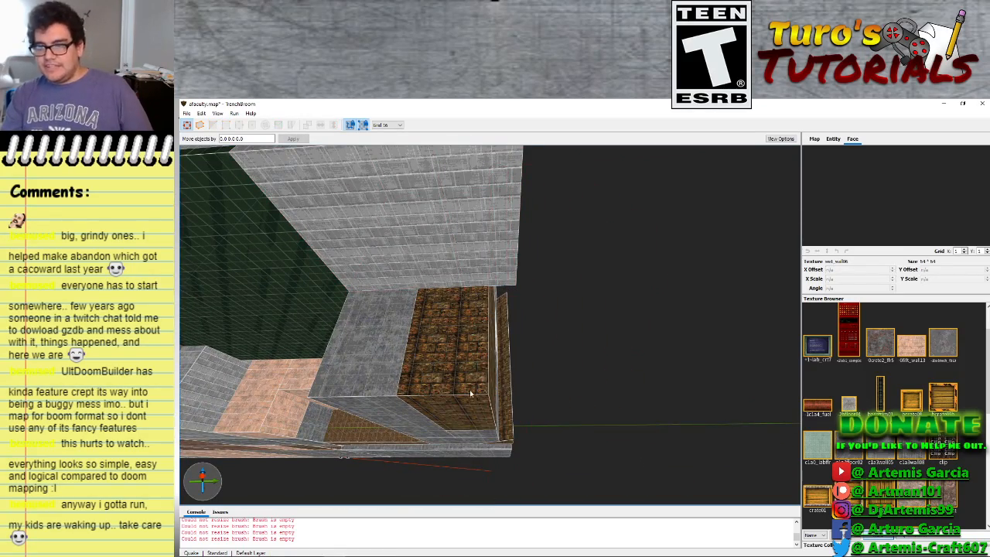
Delete the leftover rock-textured wall piece at the outer corner between the grey wall and the dark roof section
mouse_move(469, 388)
right_mouse_down("alt")
mouse_move(411, 376)
mouse_move(395, 406)
mouse_move(420, 423)
mouse_move(355, 413)
mouse_move(456, 416)
mouse_move(488, 319)
mouse_move(437, 488)
mouse_move(446, 471)
right_mouse_up("alt")
key("w")
key("s")
key("s")
key("d")
key("w")
key("w")
key("d")
key("s")
key("s")
key("s")
left_click(487, 387)
key("w")
key("w")
key("s")
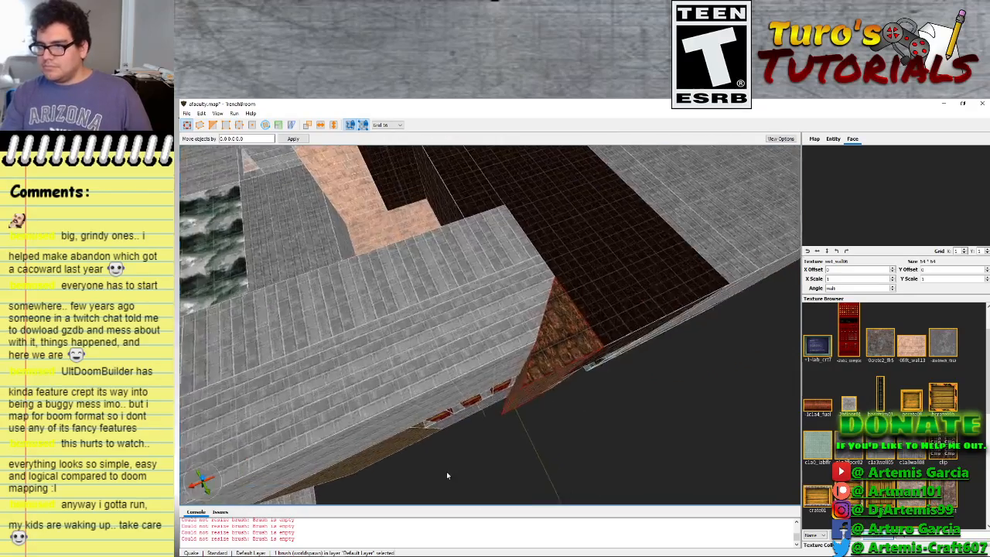
key("Delete")
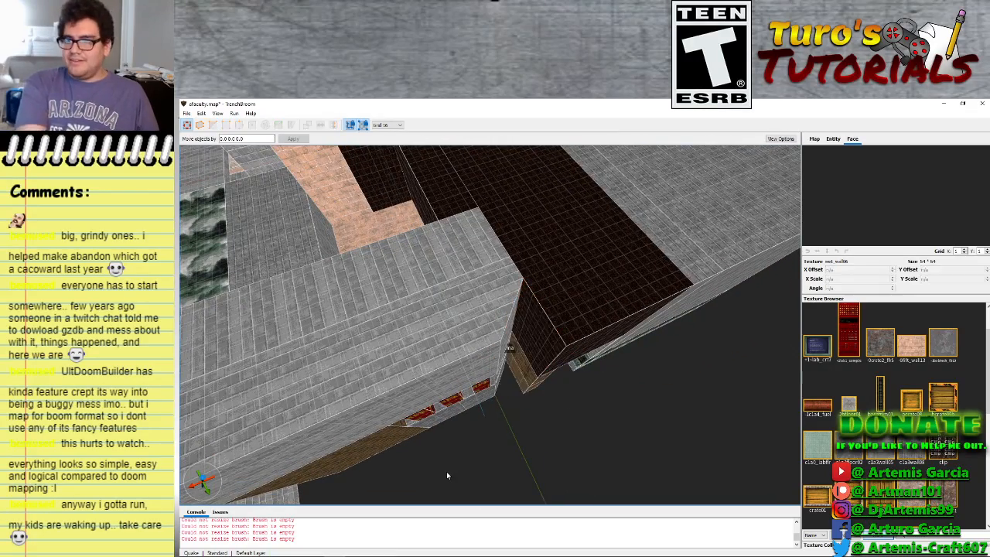
Place a rock-textured wall brush across the open outer side of the red computer room
mouse_move(447, 475)
right_mouse_down()
mouse_move(491, 414)
mouse_move(490, 428)
mouse_move(495, 396)
mouse_move(505, 415)
mouse_move(516, 375)
mouse_move(504, 379)
right_mouse_up()
key("w")
key("w")
key("s")
key("s")
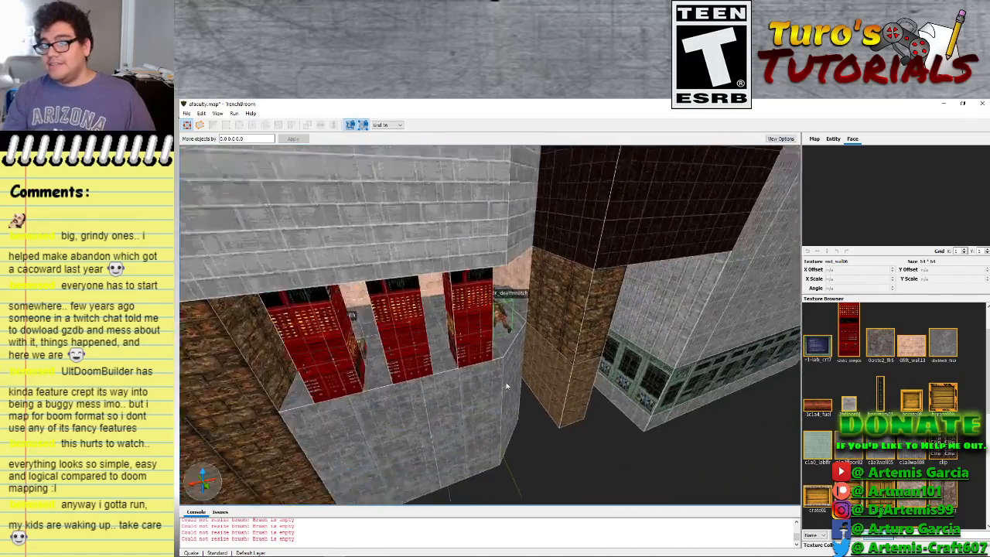
left_click(503, 380)
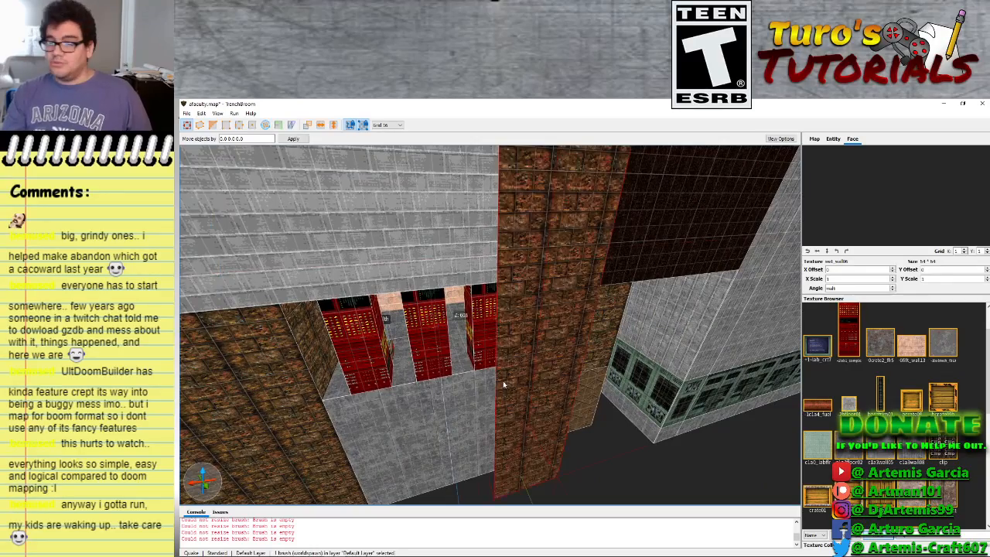
mouse_move(495, 389)
right_mouse_down()
mouse_move(475, 402)
mouse_move(499, 331)
mouse_move(477, 368)
mouse_move(484, 412)
mouse_move(473, 415)
mouse_move(483, 405)
mouse_move(539, 403)
mouse_move(542, 385)
right_mouse_up()
key("ctrl+Left")
key("ctrl+Left")
key("ctrl+Left")
key("ctrl+Left")
key("ctrl+Left")
key("ctrl+Left")
key("ctrl+Left")
key("ctrl+Left")
key("ctrl+Left")
key("ctrl+Left")
Pull the long rock-textured wall's outer face inward to make the wall thinner
key("w")
key("a")
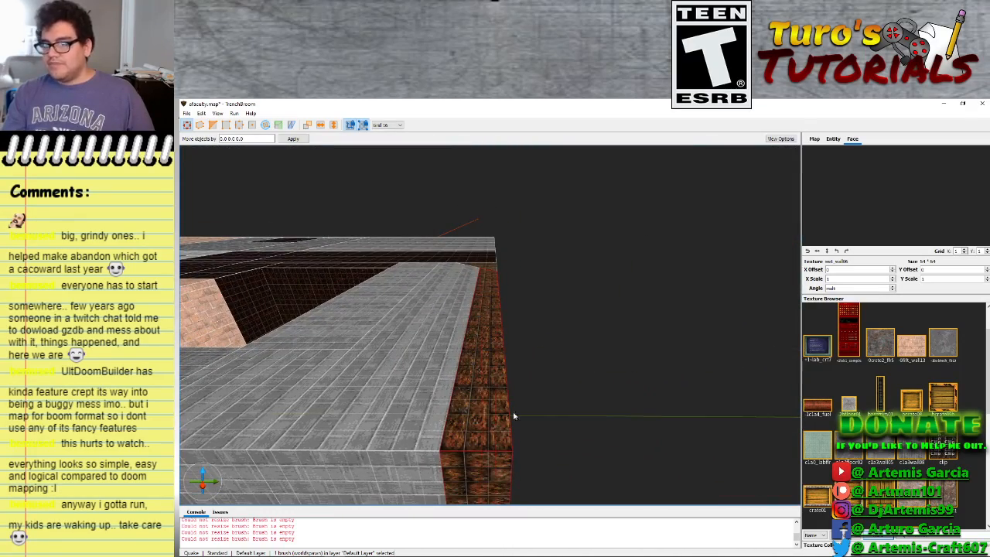
left_click_drag(514, 418, 474, 418)
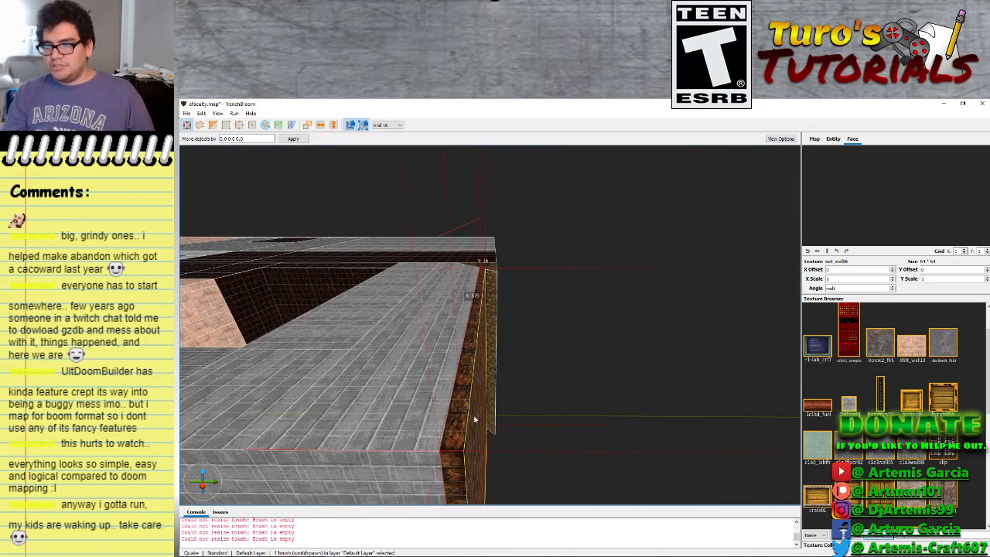
Close the corner between the long rock-textured wall and the dark section with an angled rock-textured piece
mouse_move(562, 395)
right_mouse_down()
mouse_move(564, 364)
mouse_move(564, 387)
mouse_move(548, 397)
mouse_move(491, 358)
right_mouse_up()
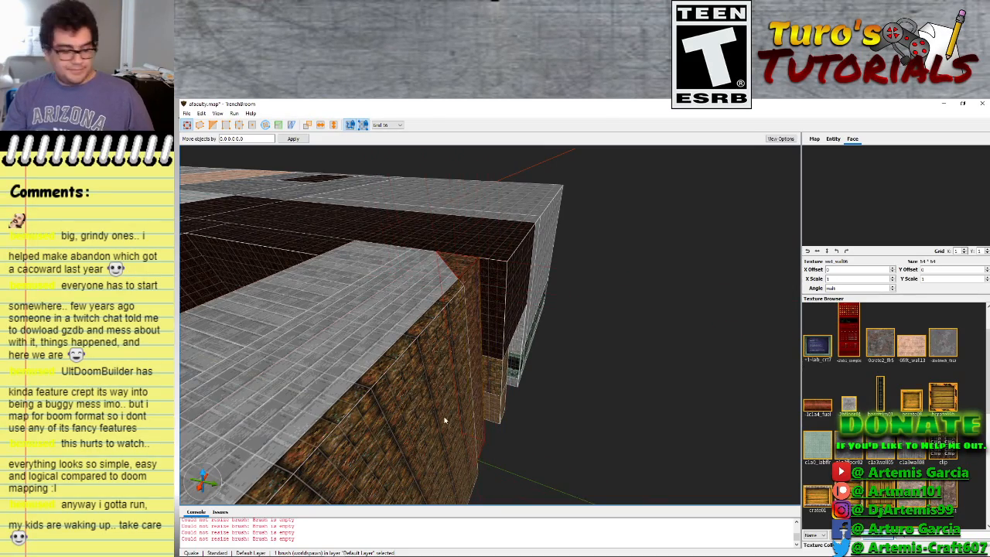
right_click_drag(444, 420, 373, 418)
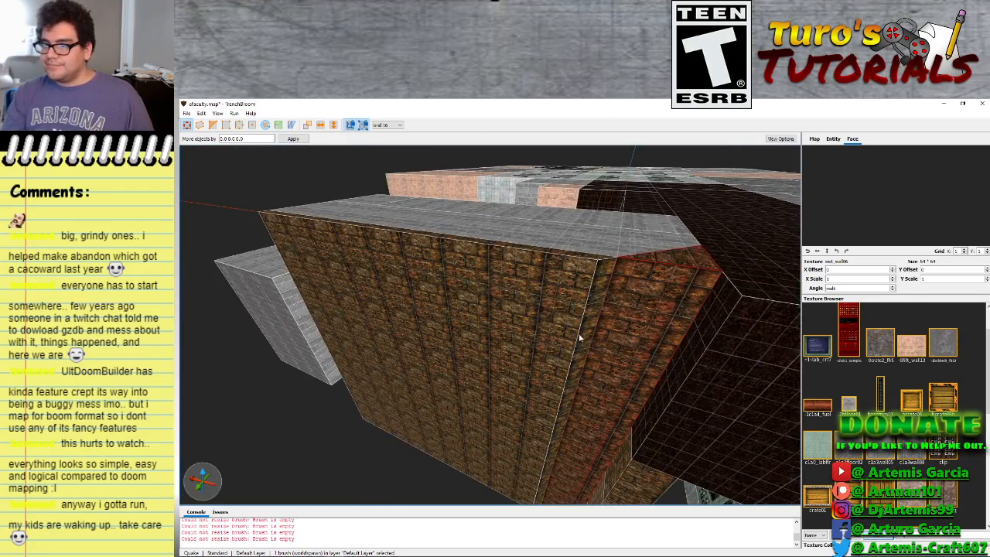
left_click_drag(628, 318, 627, 331, "shift")
mouse_move(533, 348)
right_mouse_down()
mouse_move(540, 364)
mouse_move(552, 354)
mouse_move(554, 363)
mouse_move(588, 334)
mouse_move(594, 305)
mouse_move(588, 389)
mouse_move(588, 352)
right_mouse_up()
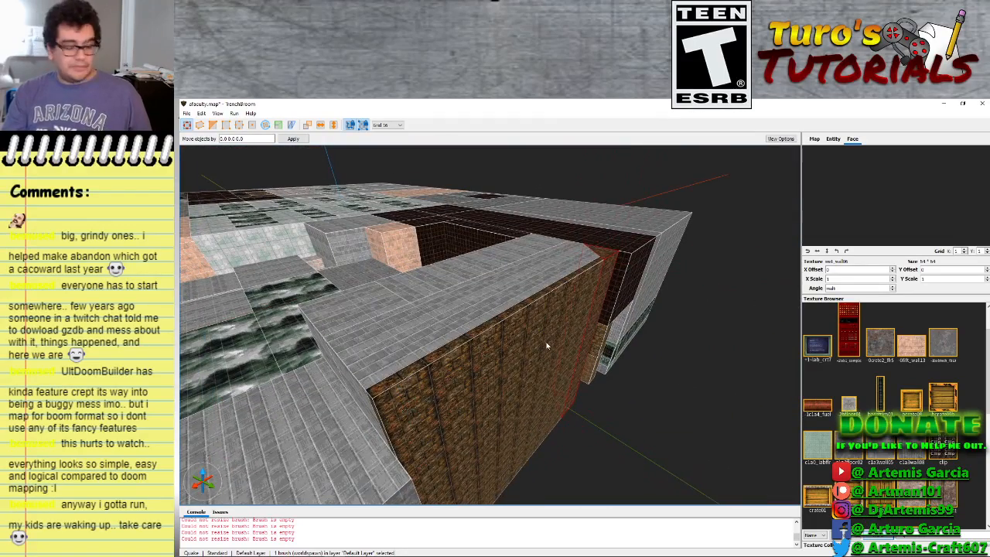
With both rock-textured wall pieces selected, lower their tops beneath the grey wall and raise their undersides
left_click_drag(601, 263, 600, 380, "shift")
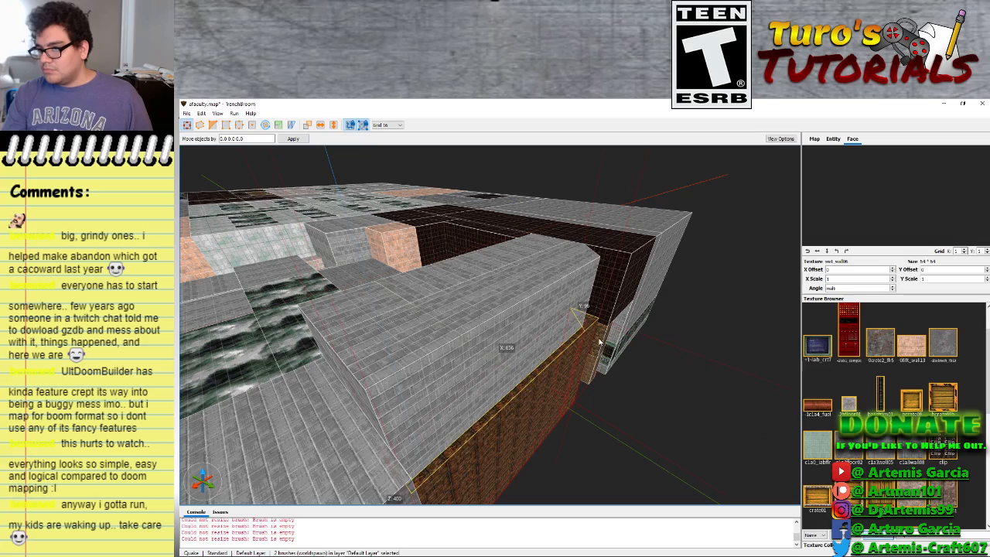
mouse_move(502, 351)
right_mouse_down()
mouse_move(557, 453)
mouse_move(484, 368)
mouse_move(535, 375)
right_mouse_up()
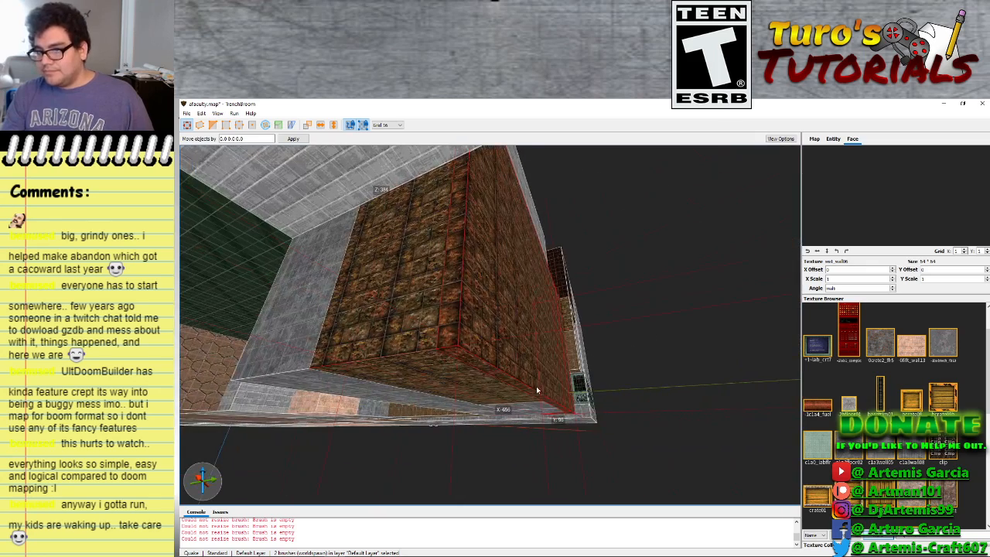
left_click_drag(549, 406, 557, 280, "shift")
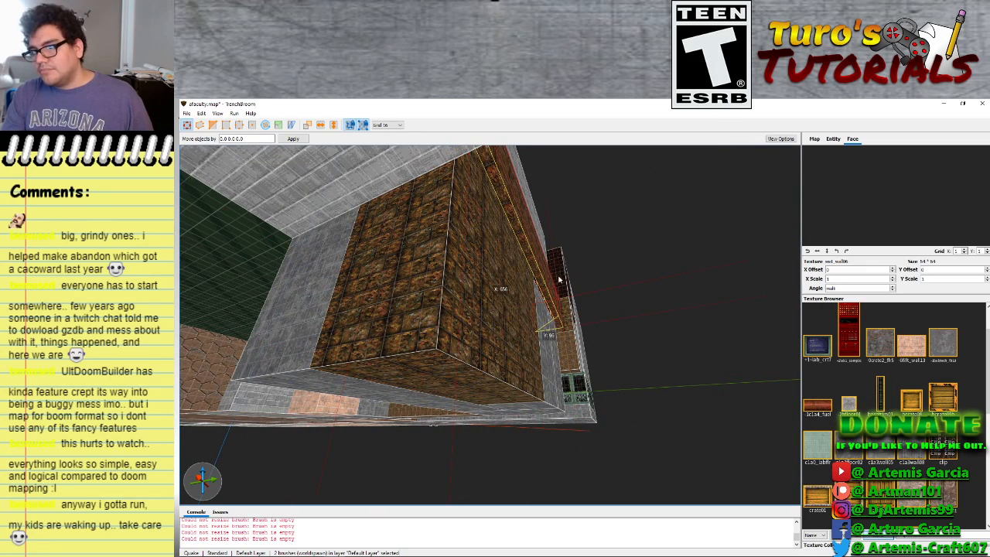
Raise the undersides of the rock-textured block and the neighbouring grey floor blocks to turn them into thin slabs
mouse_move(449, 386)
left_mouse_down("shift")
mouse_move(471, 338)
mouse_move(482, 191)
left_mouse_up("shift")
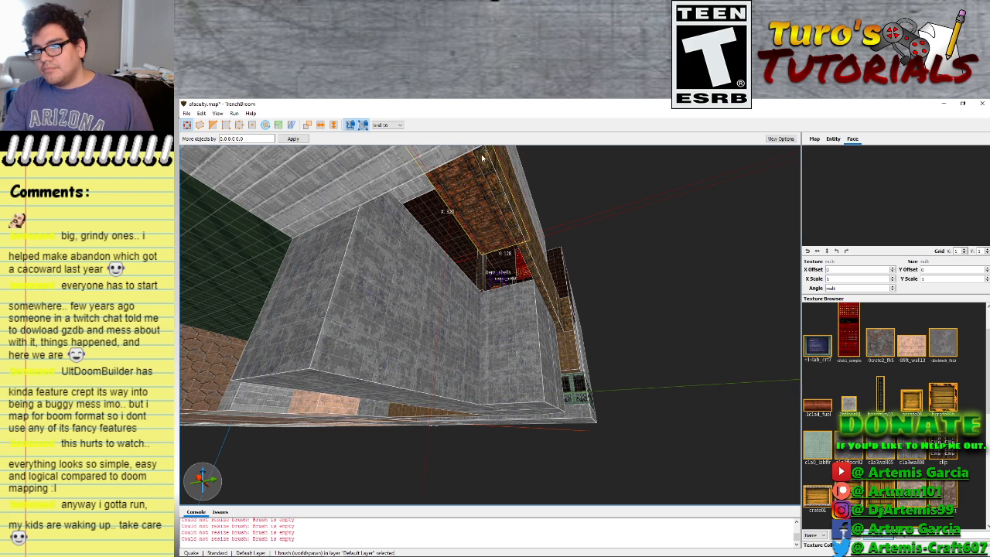
left_click_drag(481, 171, 481, 239, "shift")
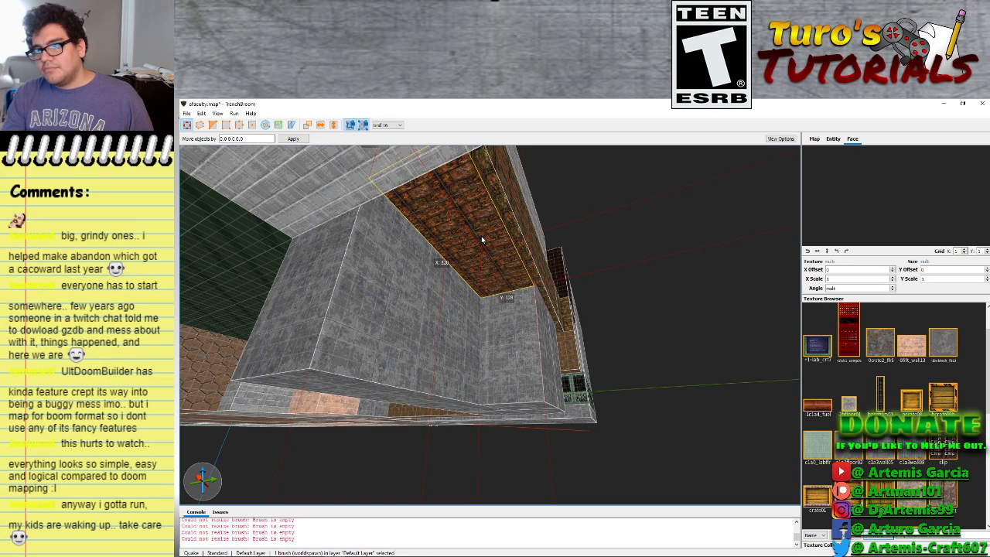
left_click(418, 366)
left_click_drag(395, 402, 431, 260, "shift")
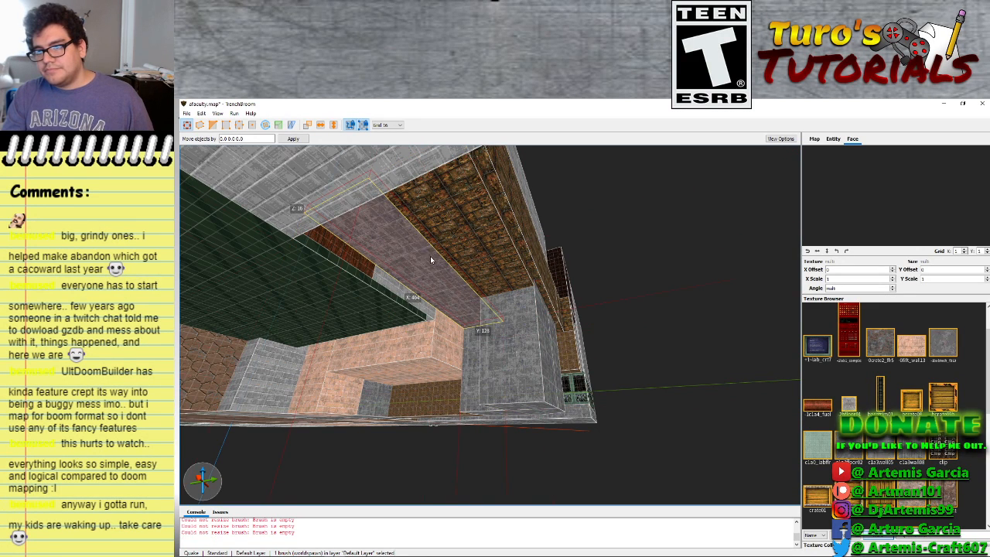
left_click(521, 412)
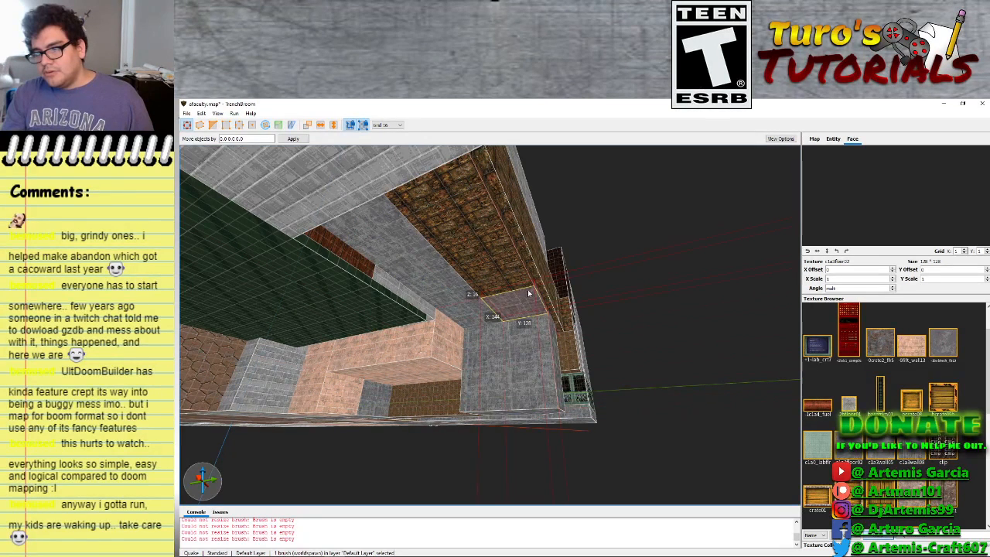
left_click(515, 415)
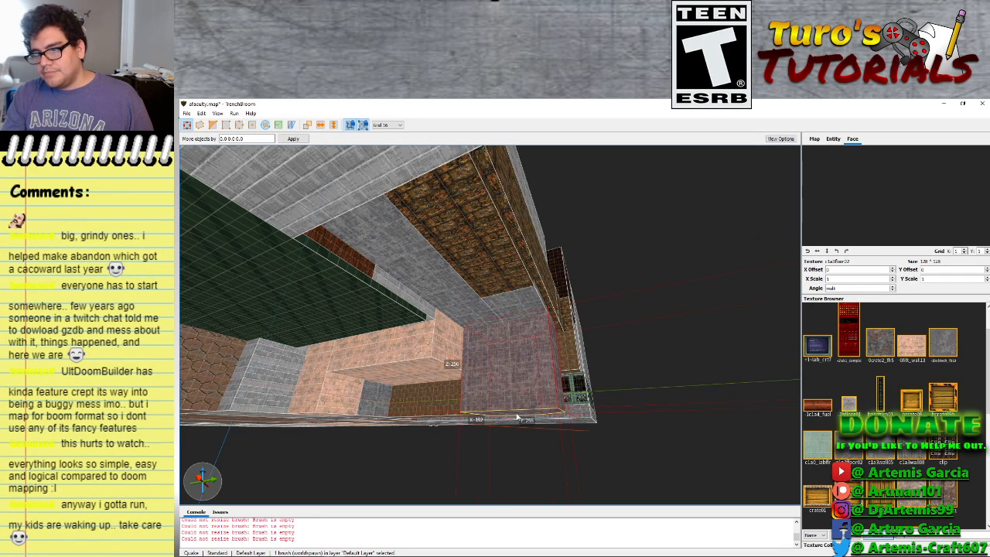
left_click_drag(524, 371, 524, 319, "shift")
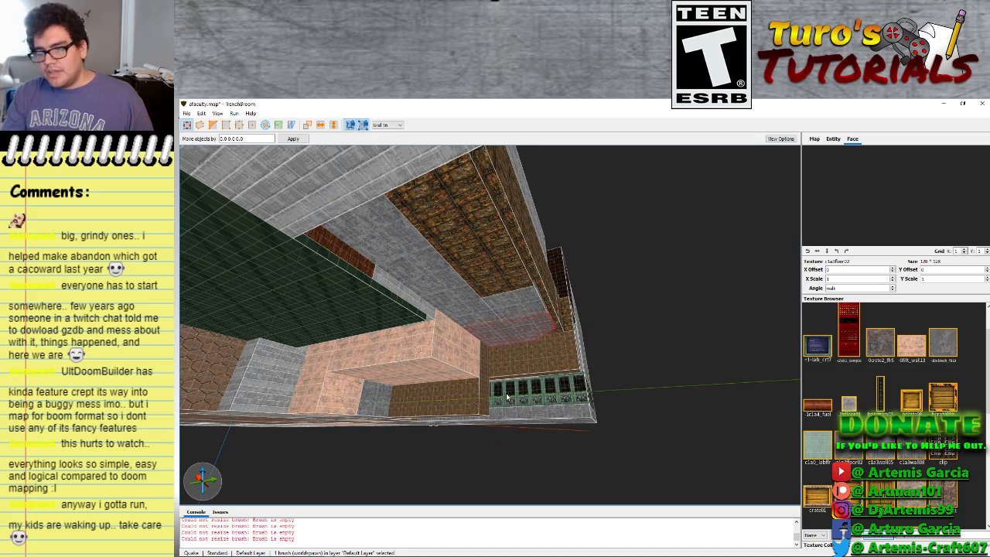
Delete the floor piece beside the rocky wall near the red computer room's entrance
key("d")
mouse_move(507, 396)
right_mouse_down()
mouse_move(506, 385)
mouse_move(506, 395)
mouse_move(438, 396)
mouse_move(531, 398)
mouse_move(460, 379)
mouse_move(504, 369)
mouse_move(541, 379)
mouse_move(506, 372)
mouse_move(512, 383)
mouse_move(563, 398)
mouse_move(541, 407)
mouse_move(648, 404)
mouse_move(652, 384)
right_mouse_up()
key("d")
left_click(515, 369)
key("a")
key("w")
key("Delete")
key("w")
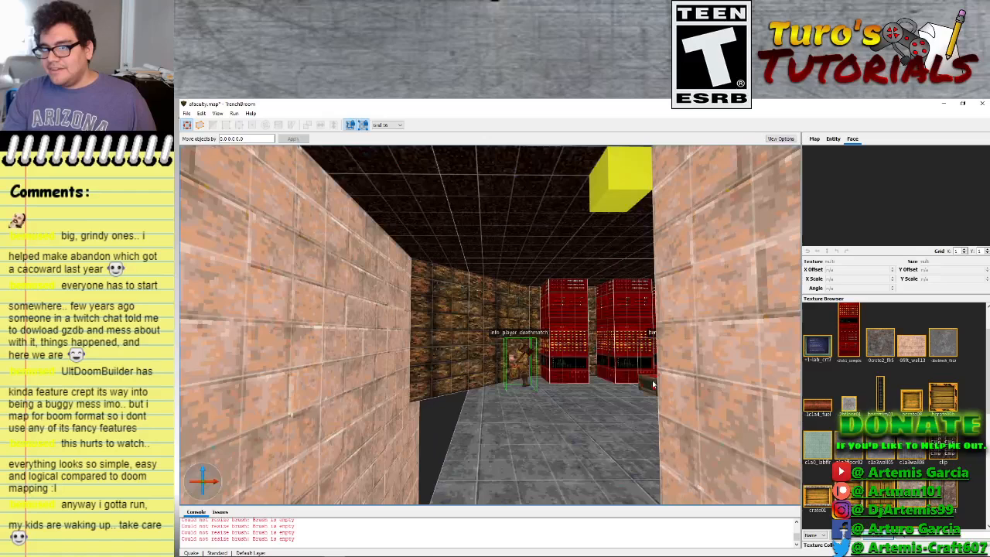